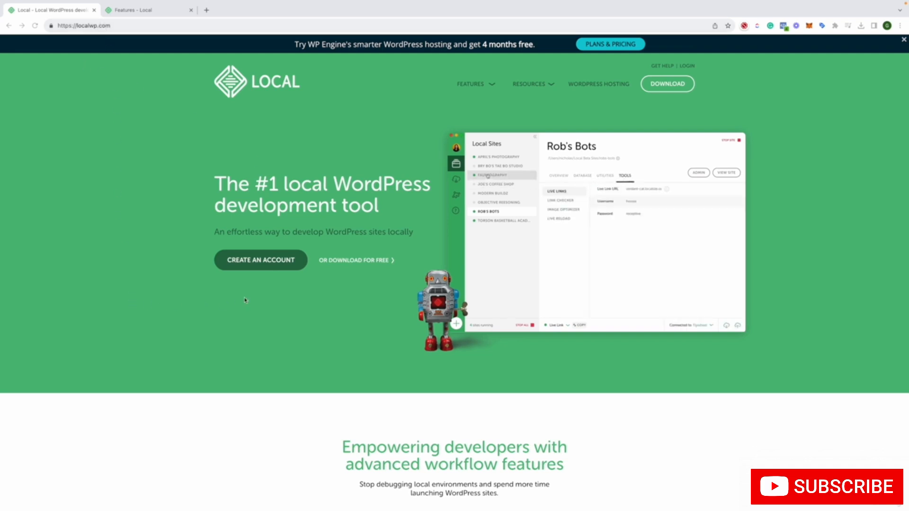
Check which platforms the free Local download is offered for, and close the download dialog
click(363, 262)
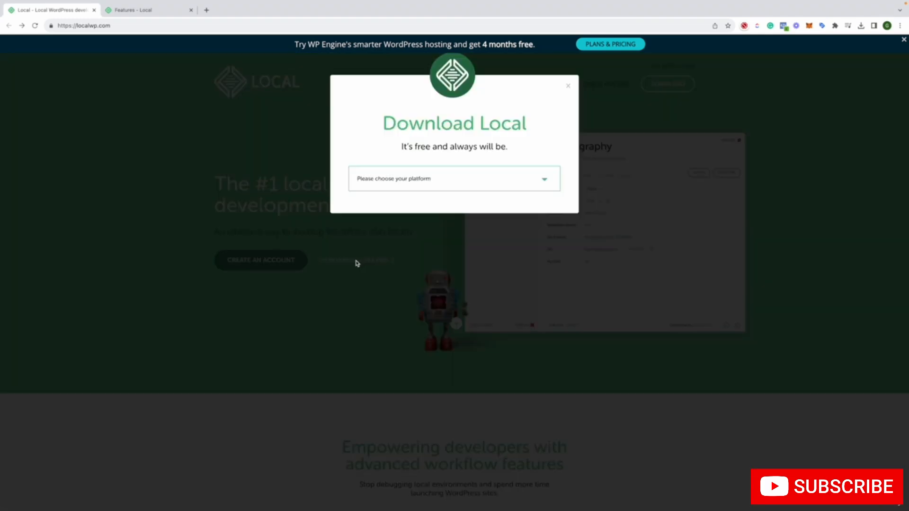
click(403, 180)
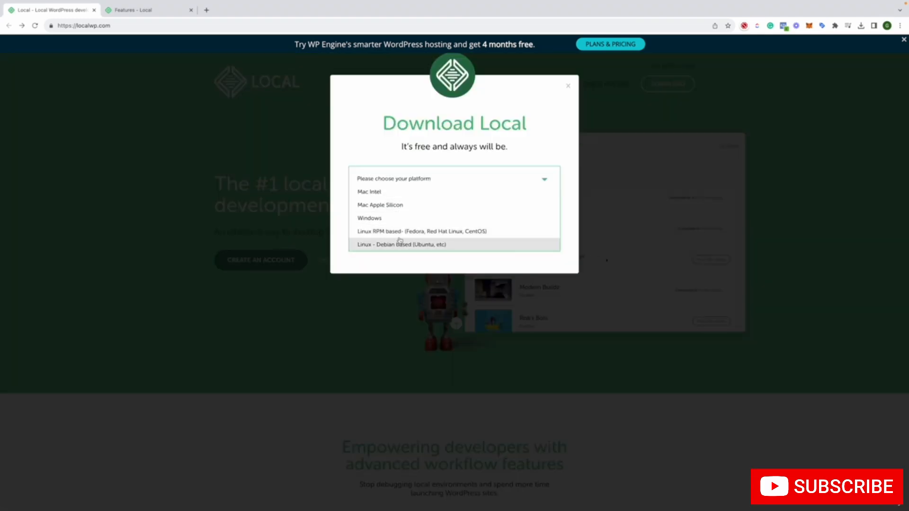
click(277, 227)
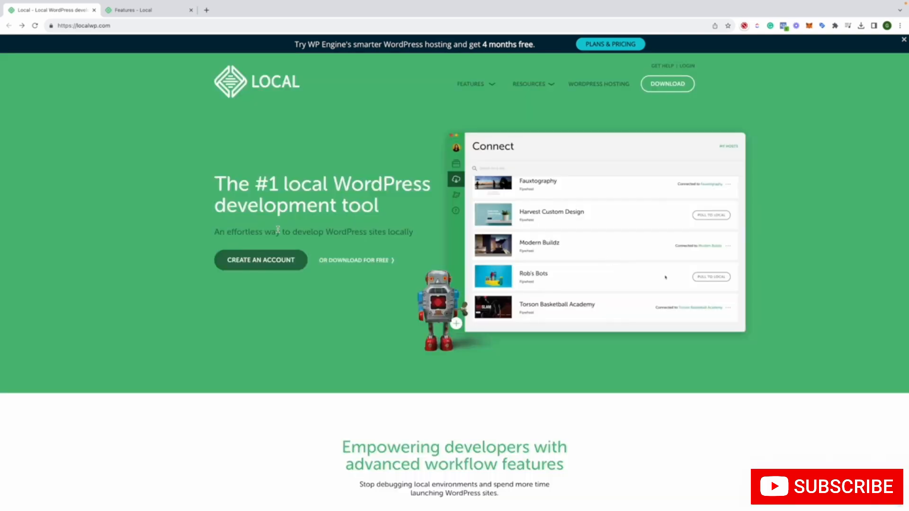
Examine Local's feature overview on the homepage and the Features page, down to the full list of all features
scroll(278, 230, down, 12)
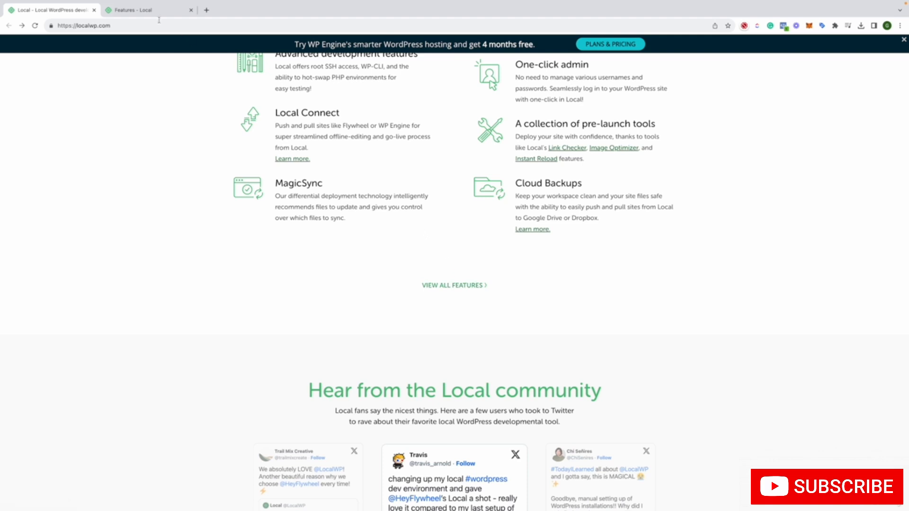
click(136, 9)
scroll(192, 146, down, 7)
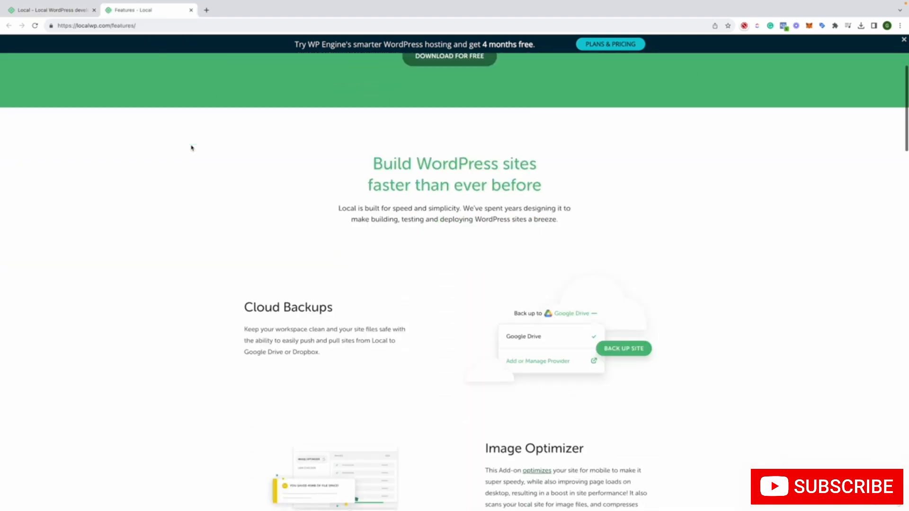
scroll(191, 147, down, 2)
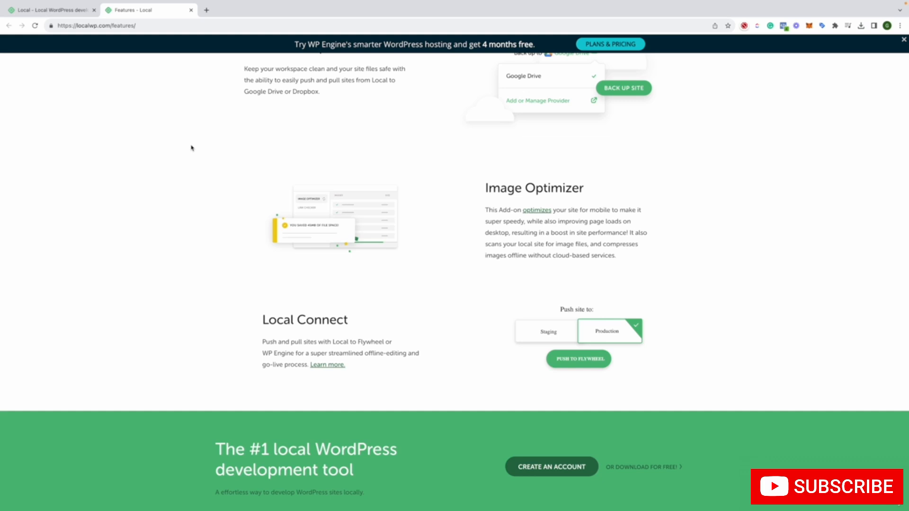
scroll(192, 147, down, 2)
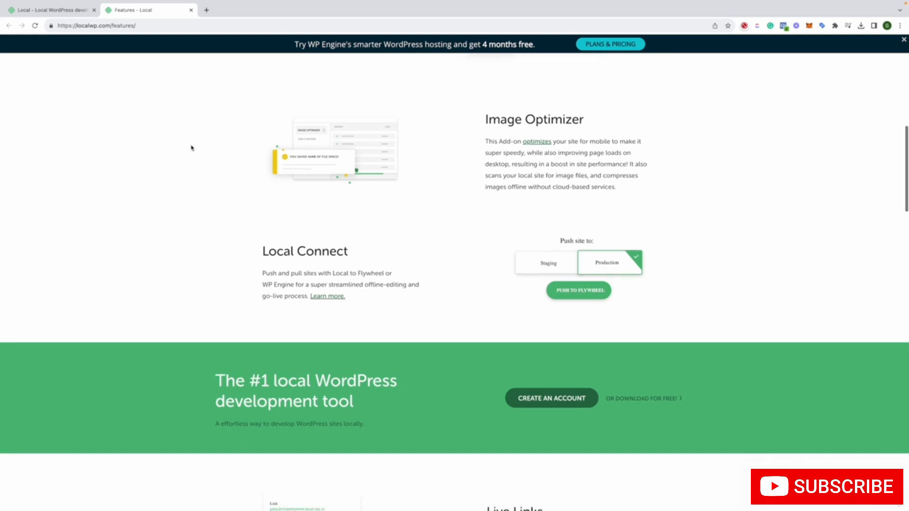
scroll(192, 148, down, 6)
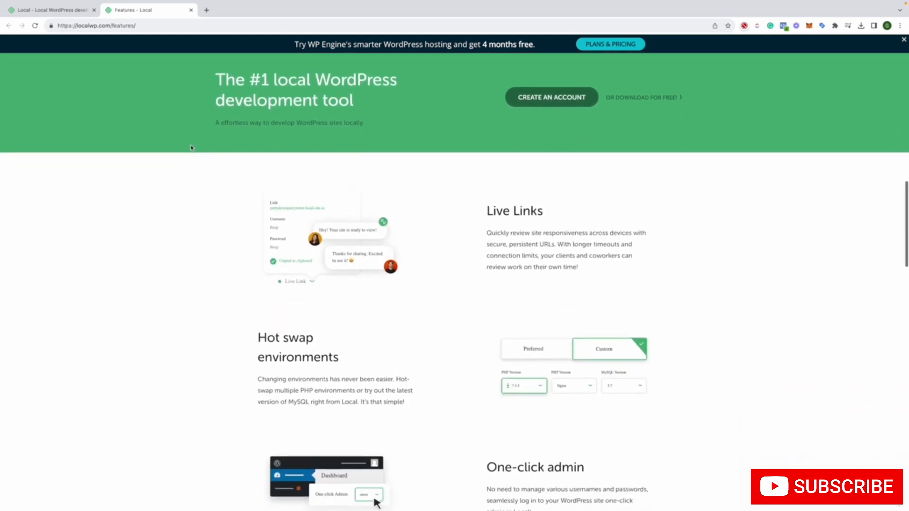
scroll(190, 149, down, 1)
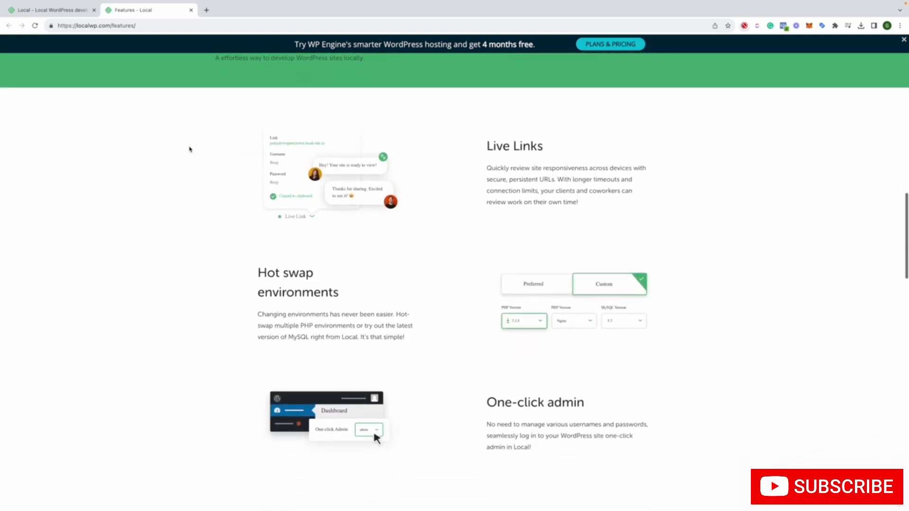
scroll(190, 150, down, 2)
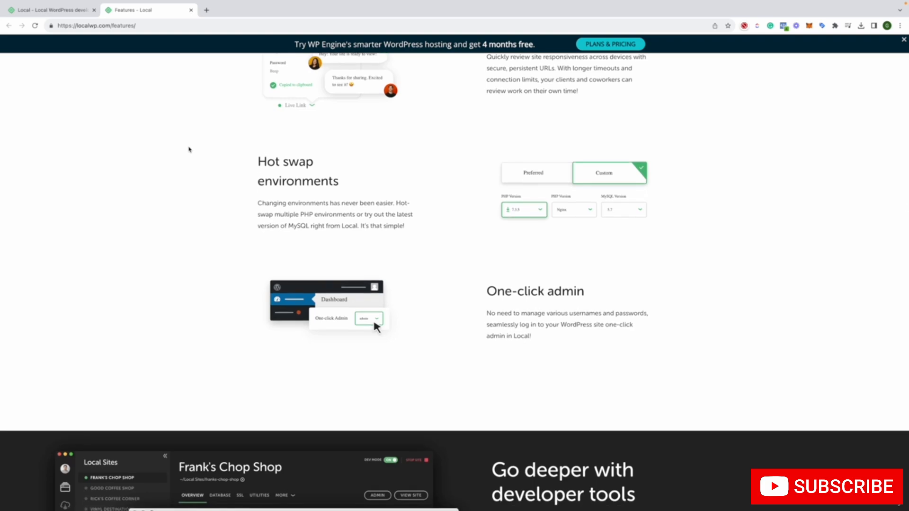
scroll(189, 149, down, 11)
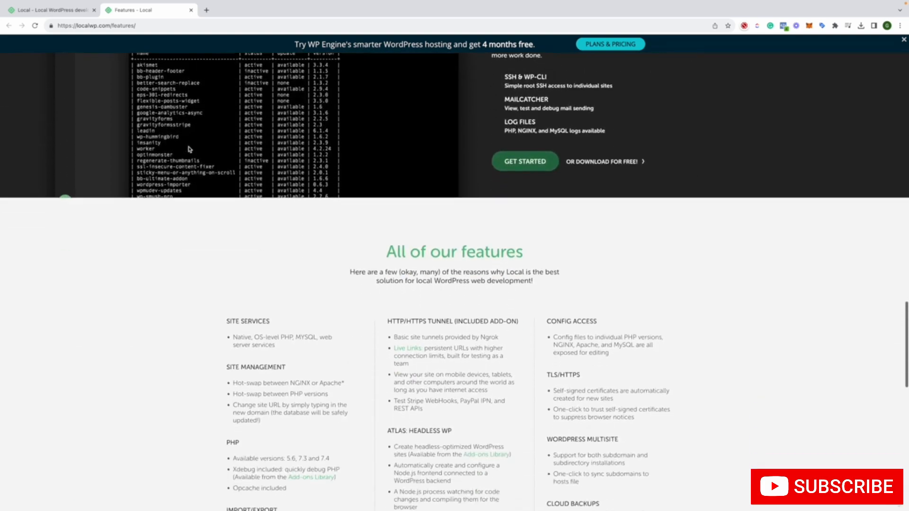
scroll(189, 149, down, 4)
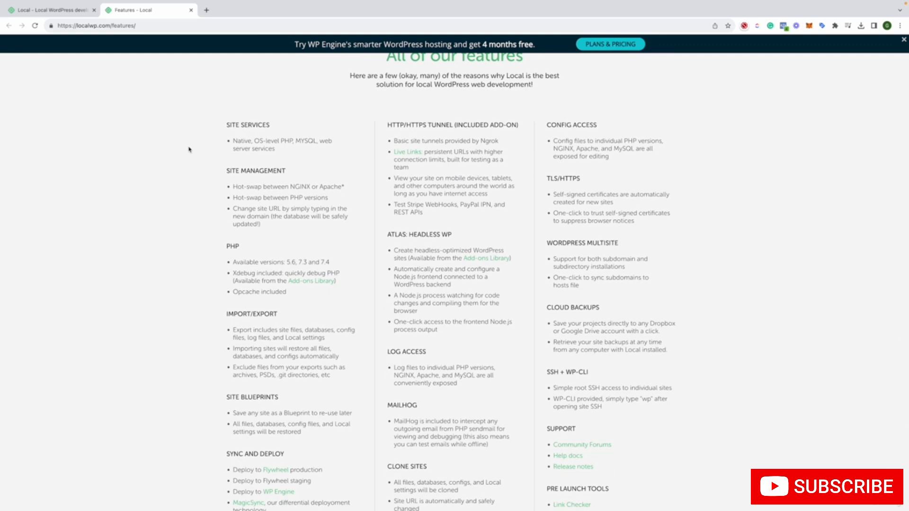
scroll(189, 150, down, 2)
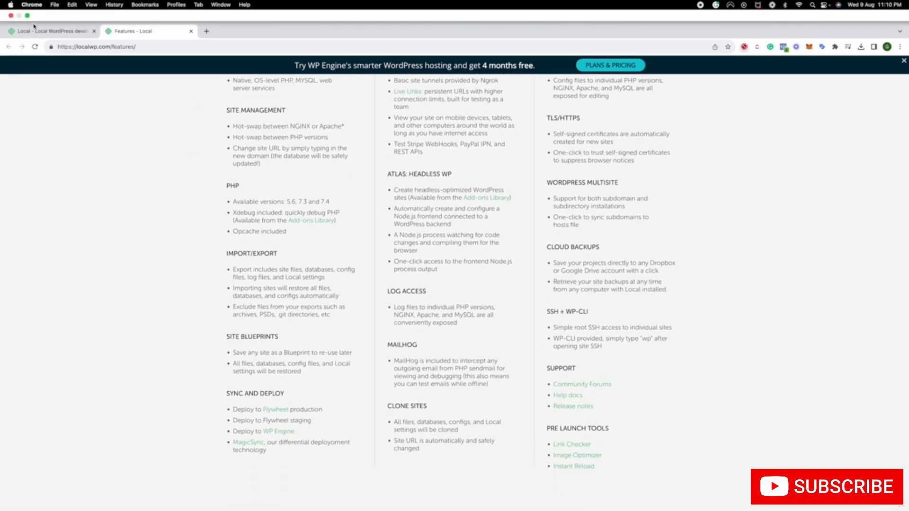
Close the browser window, switch to the Local app in full screen, and start creating a new site from scratch
click(10, 15)
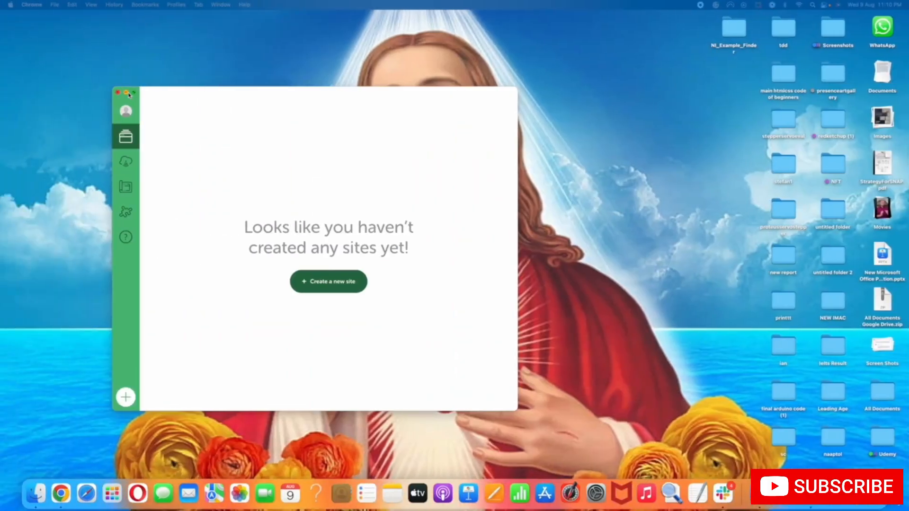
click(133, 93)
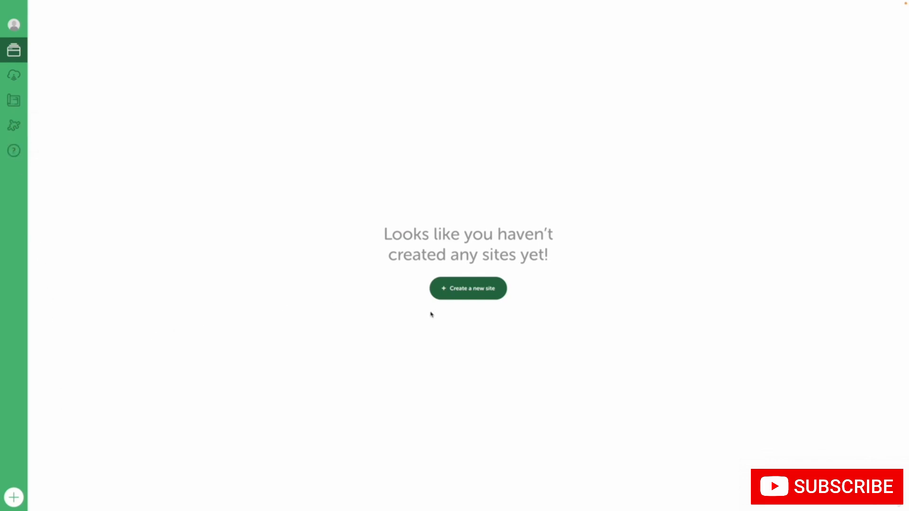
click(484, 285)
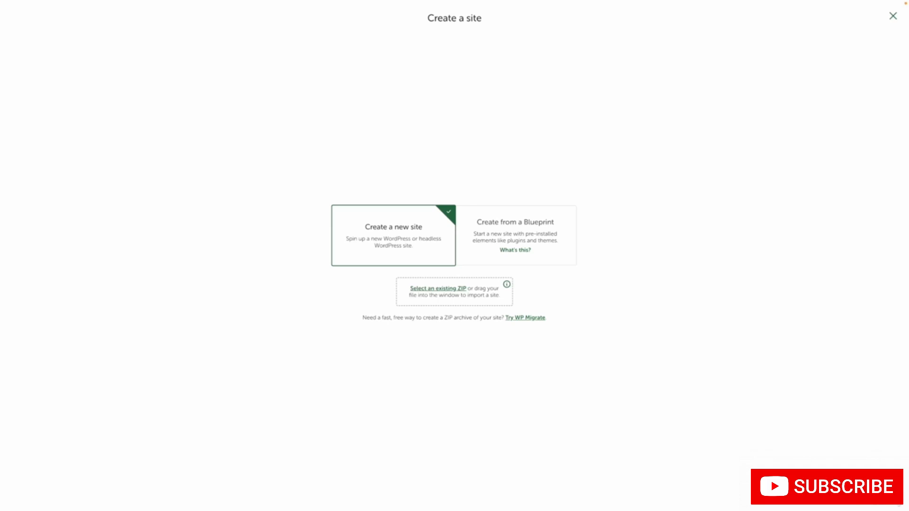
click(871, 467)
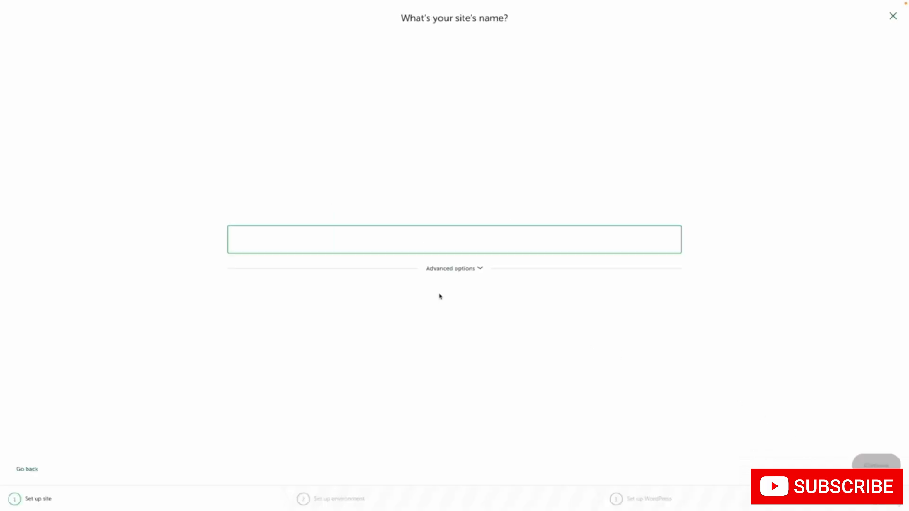
Name the site Test, check its advanced domain and path options, and proceed to the environment setup
text(Test)
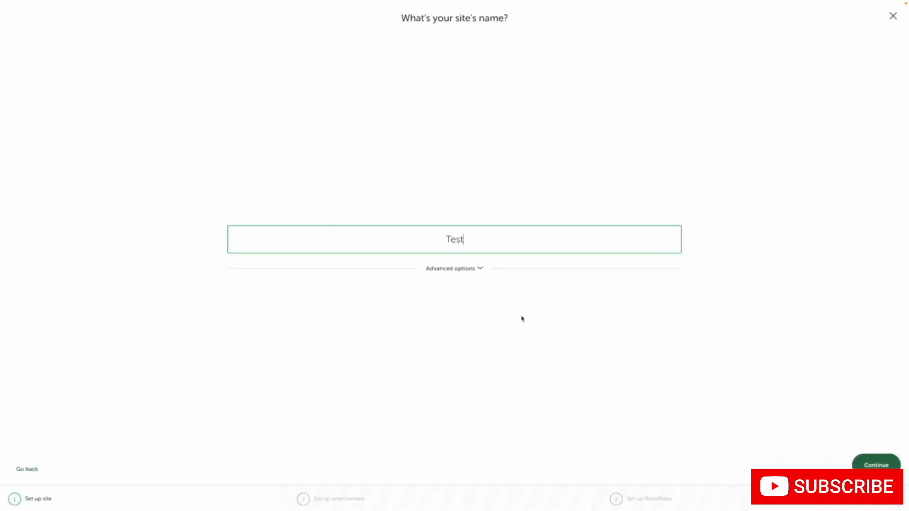
click(431, 269)
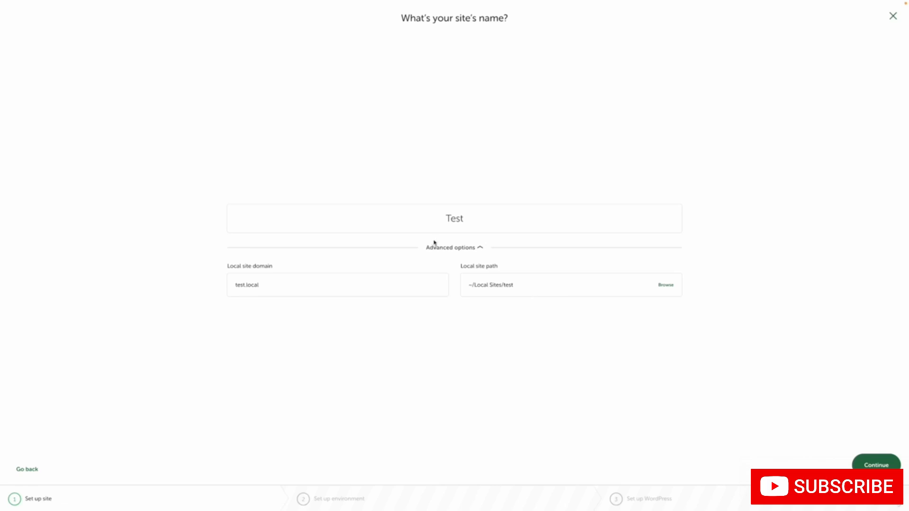
click(472, 247)
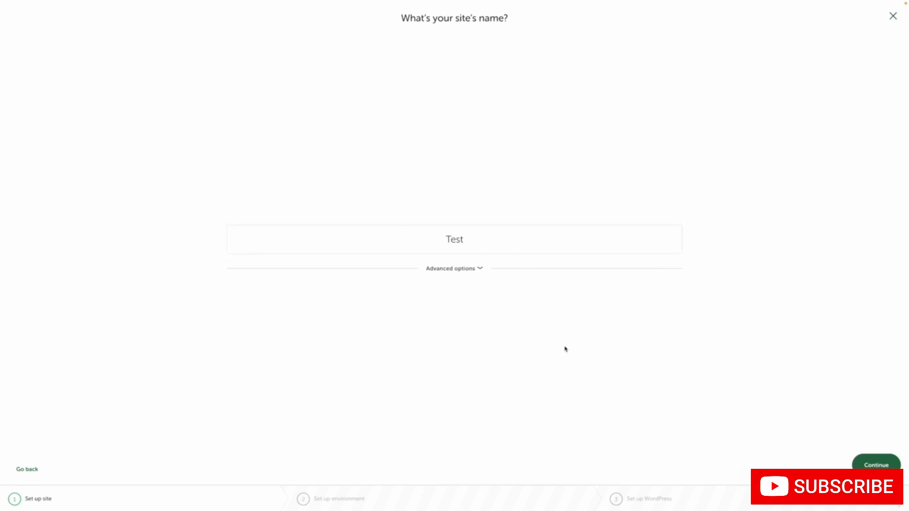
click(862, 466)
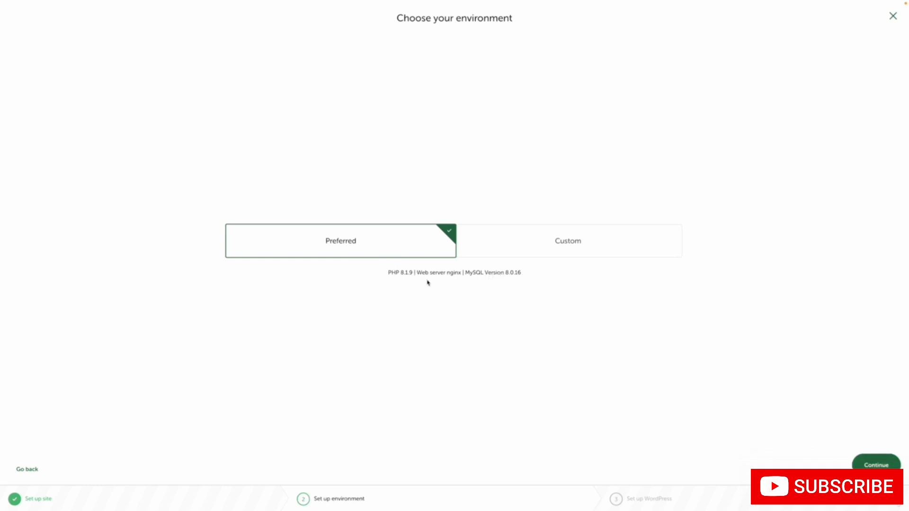
Examine the custom environment's choices for PHP version, web server and database
click(544, 248)
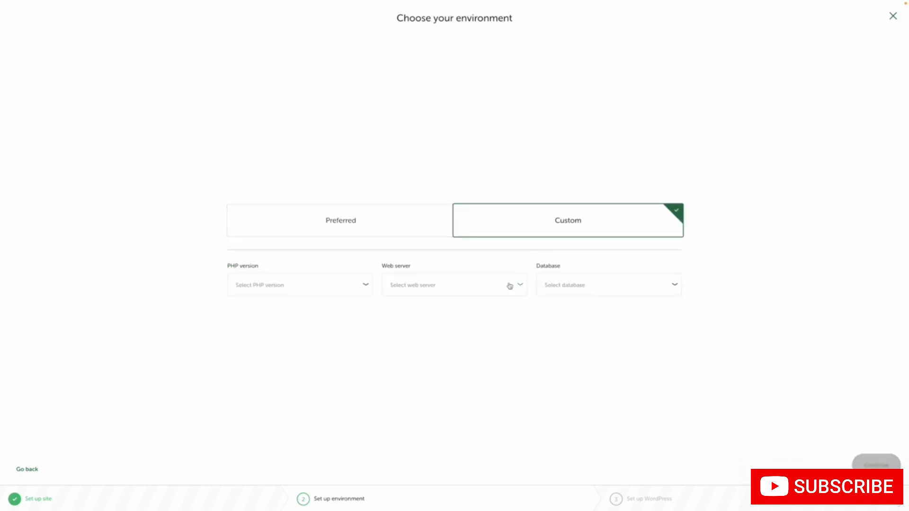
click(406, 286)
click(350, 283)
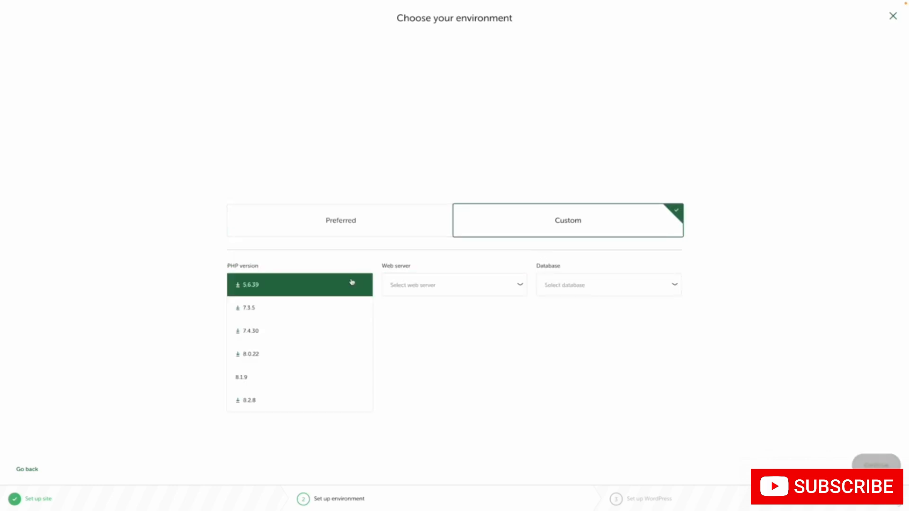
click(549, 285)
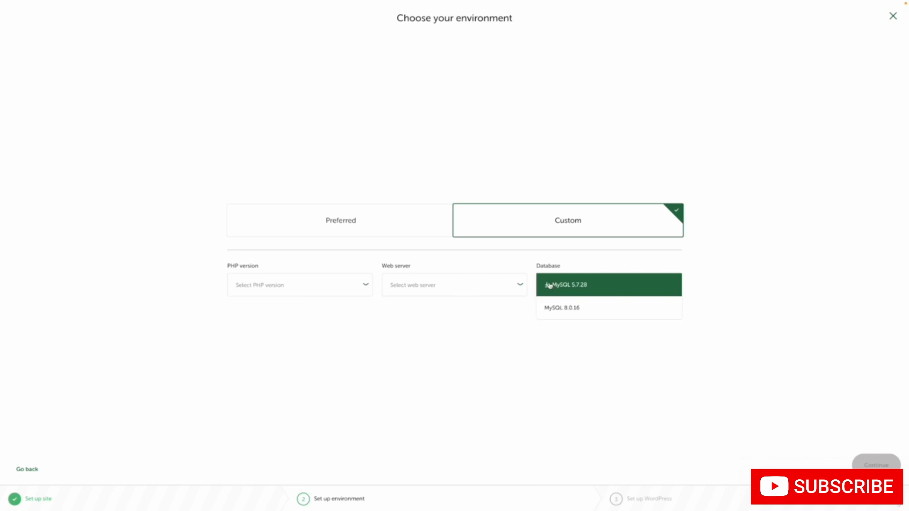
click(502, 286)
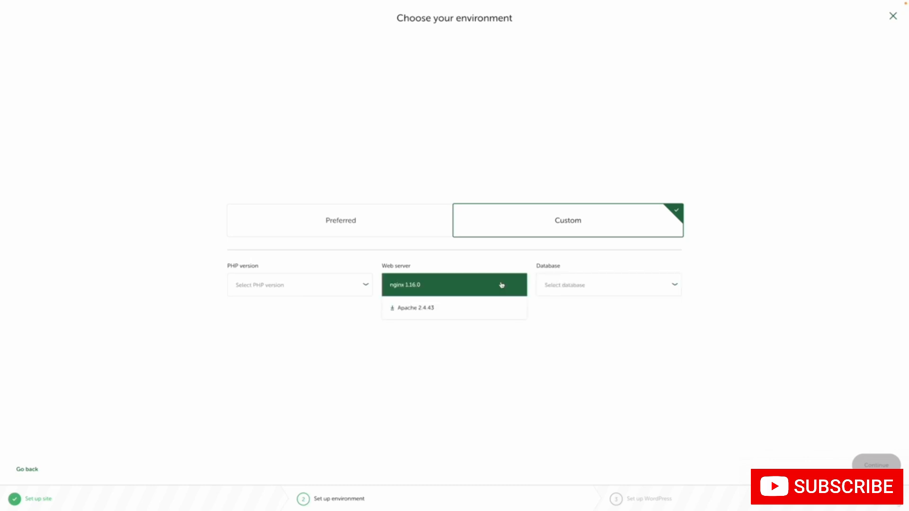
click(336, 287)
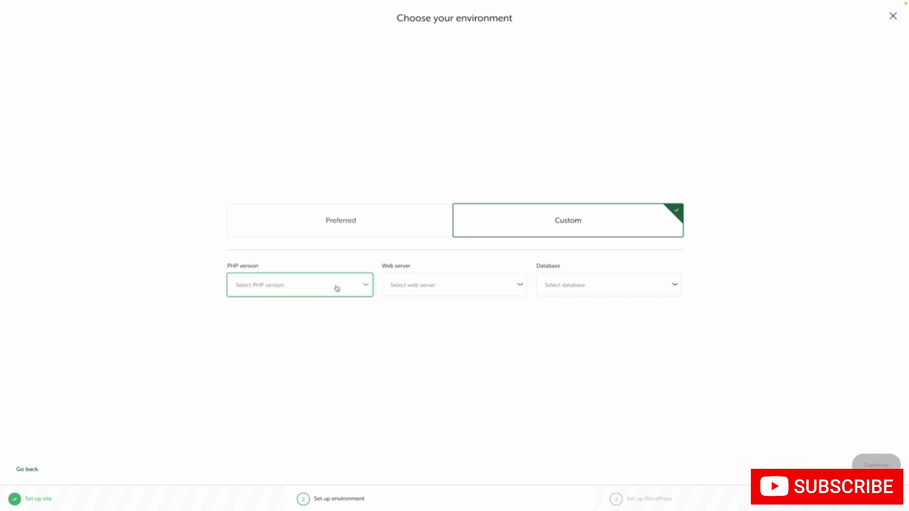
Choose the Preferred environment for the site and proceed to the WordPress setup
click(378, 235)
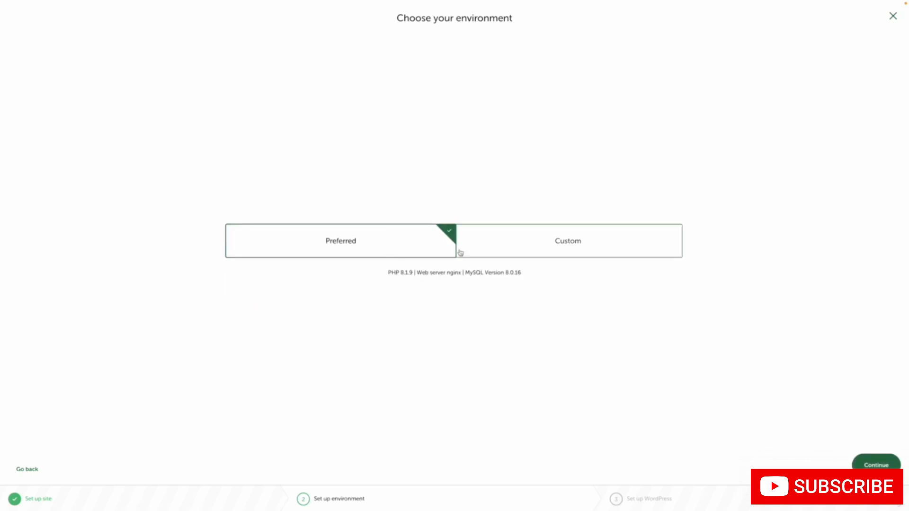
click(876, 465)
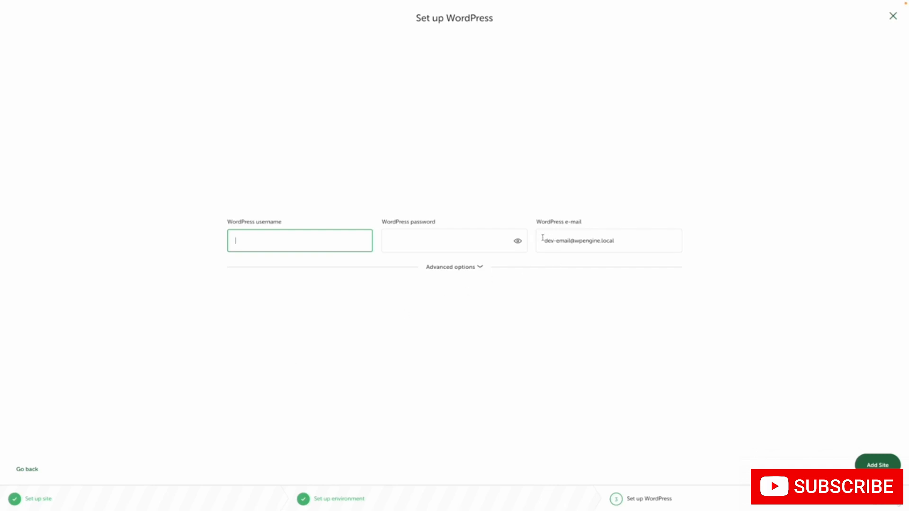
Enter the WordPress username and the WordPress password for the new site
drag(621, 239, 533, 242)
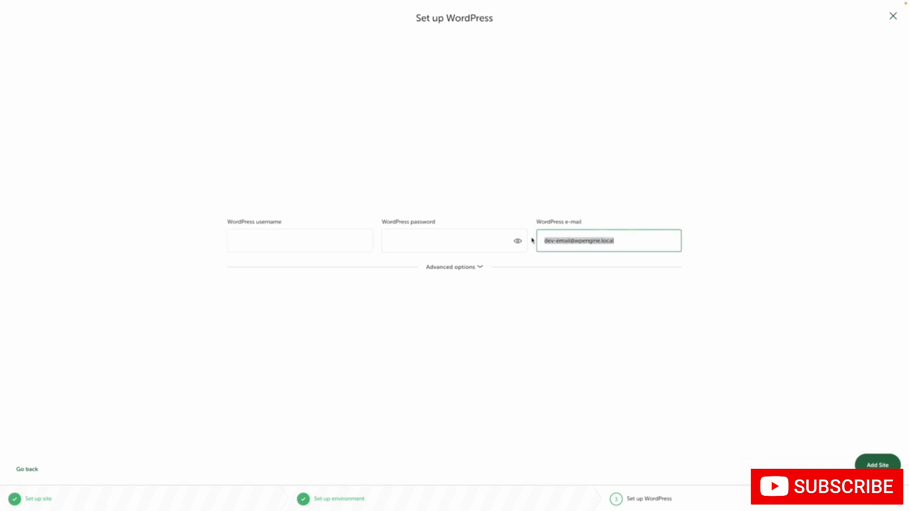
click(311, 234)
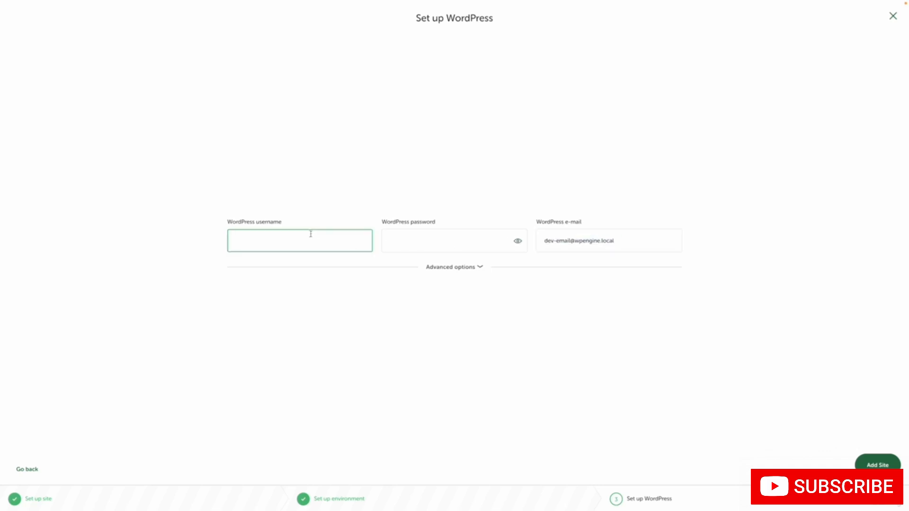
text(gerard)
click(409, 244)
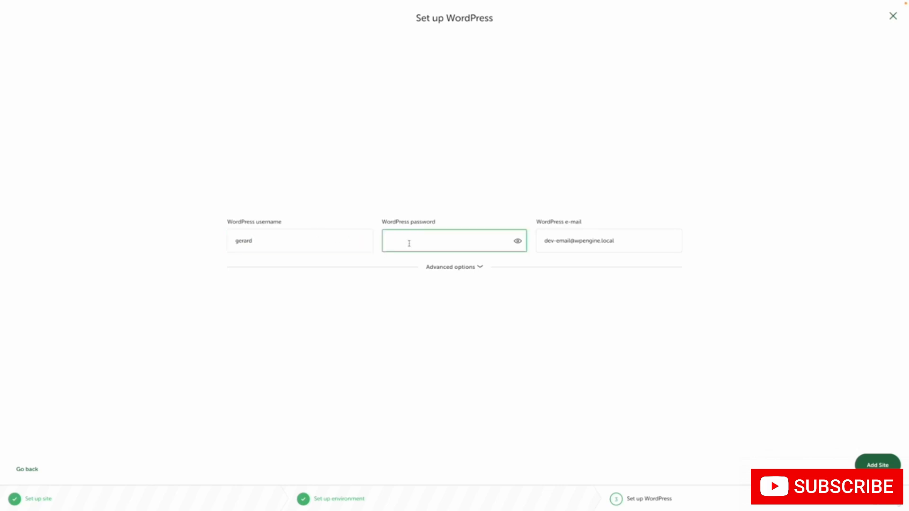
text(••••••)
Replace the default WordPress e-mail with the administrator's own e-mail address
click(568, 241)
triple_click(568, 243)
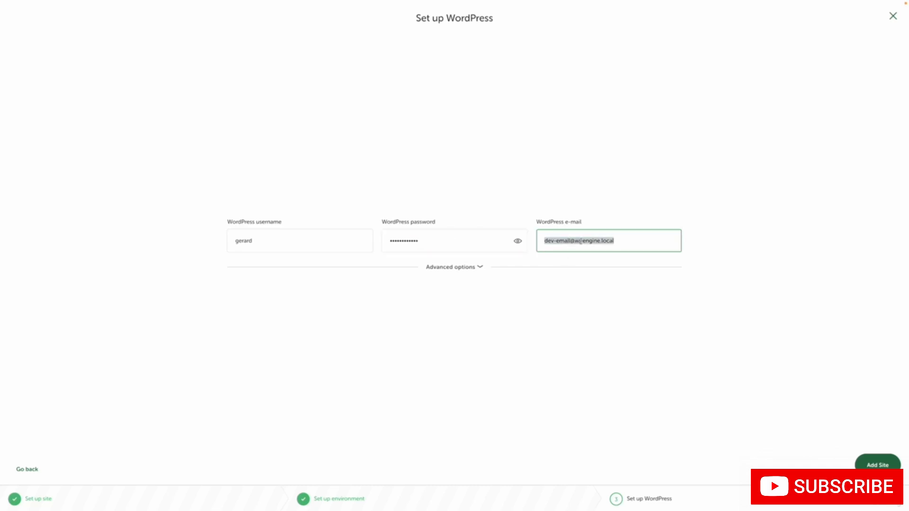
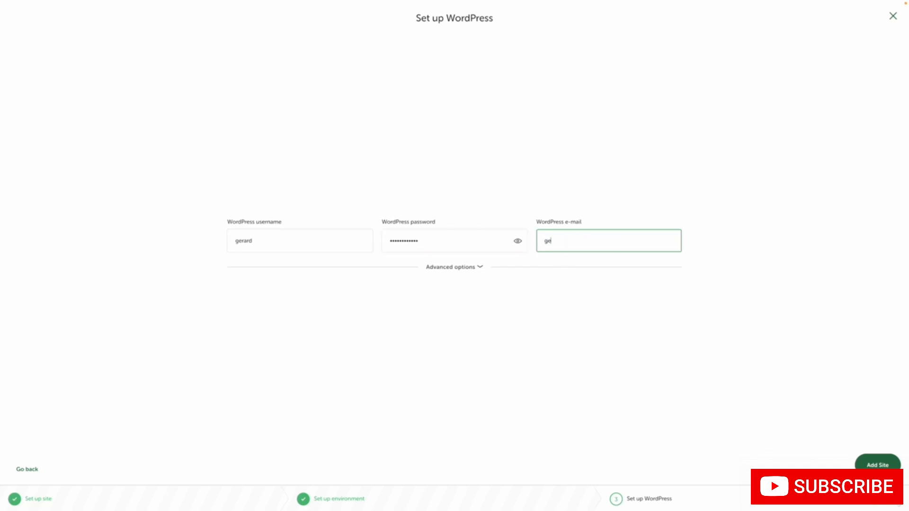
Check the advanced WordPress Multisite option, leave it at No, and add the site
click(473, 268)
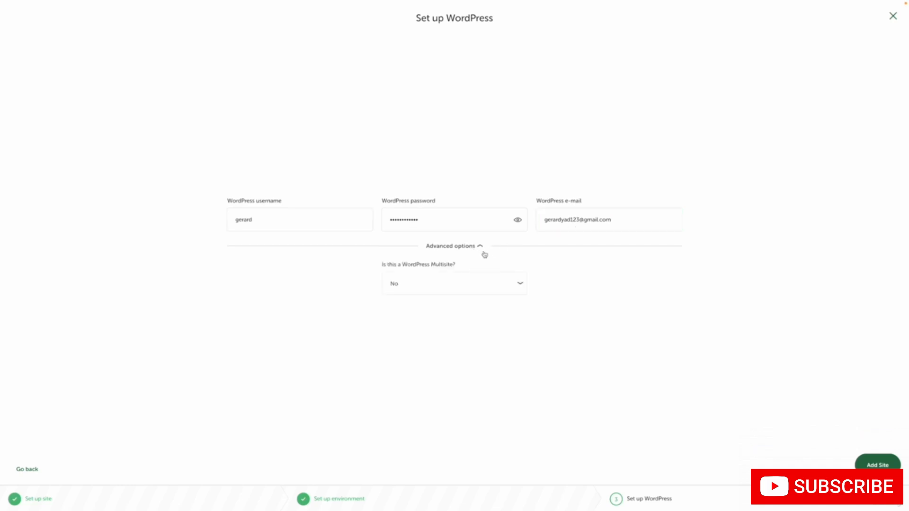
click(470, 249)
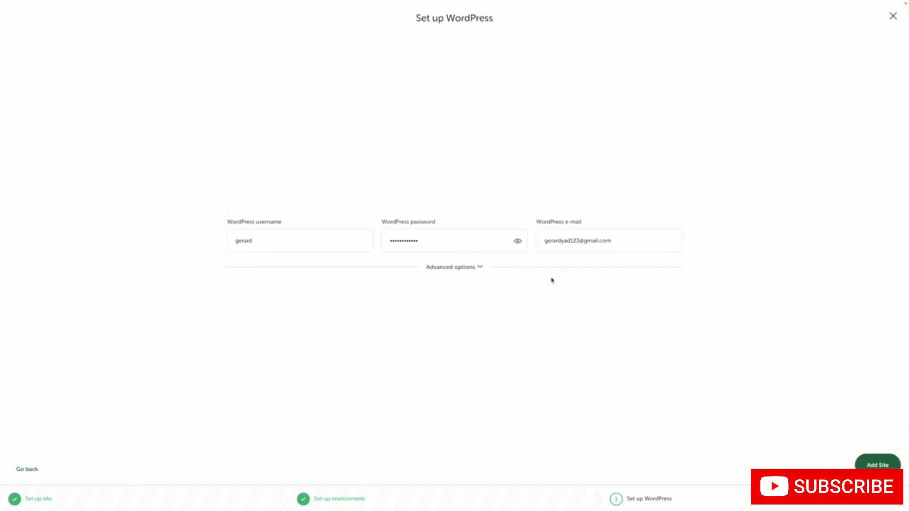
click(863, 460)
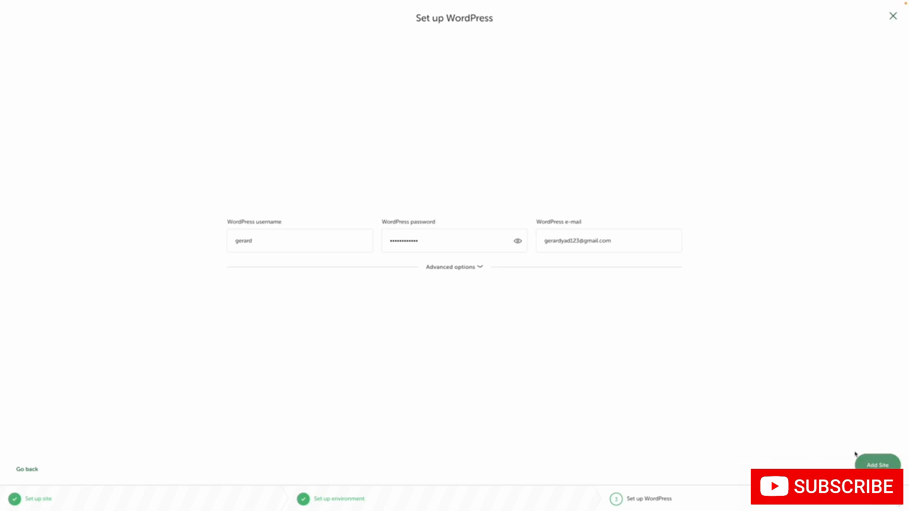
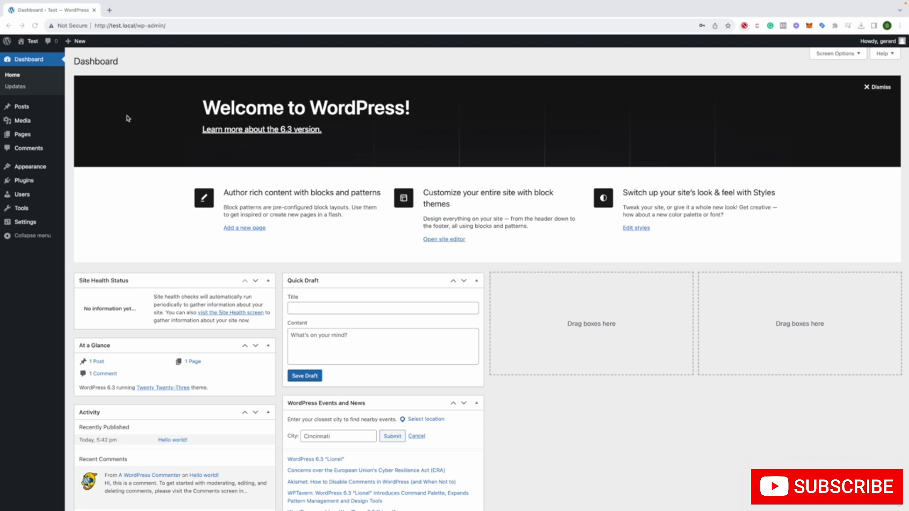
Open the Test site's front end in a new browser tab and examine its home page and local address
mouse_move(30, 45)
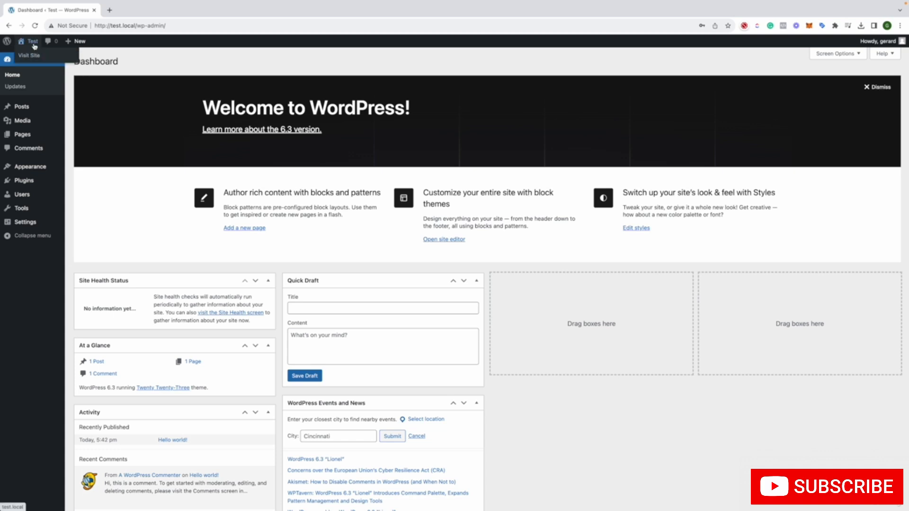
right_click(37, 57)
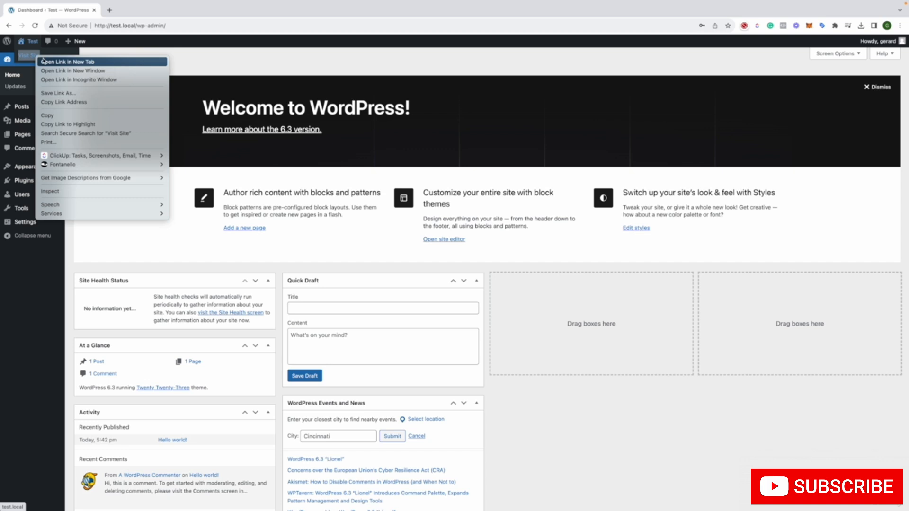
click(44, 61)
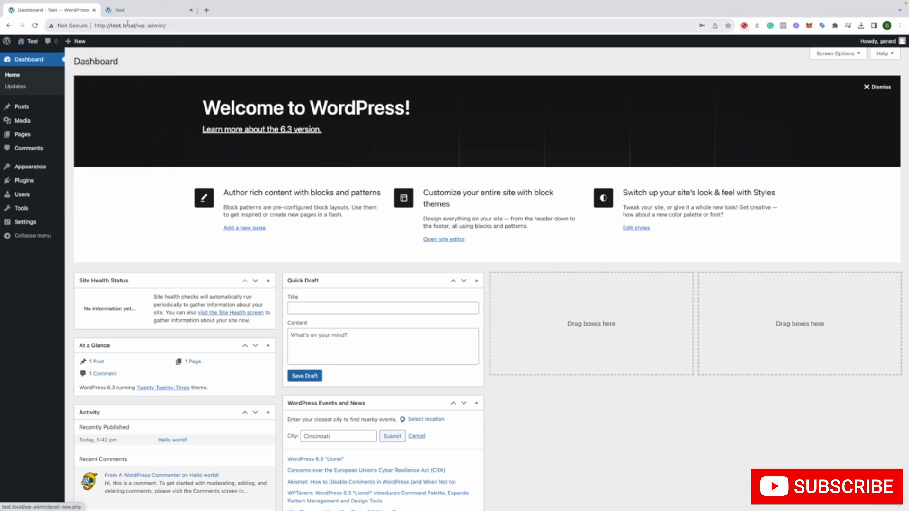
click(128, 14)
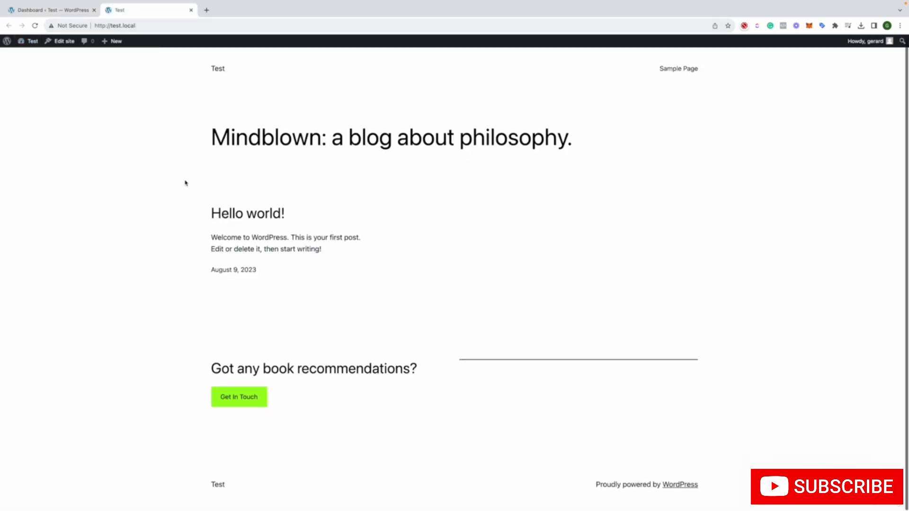
scroll(185, 183, up, 1)
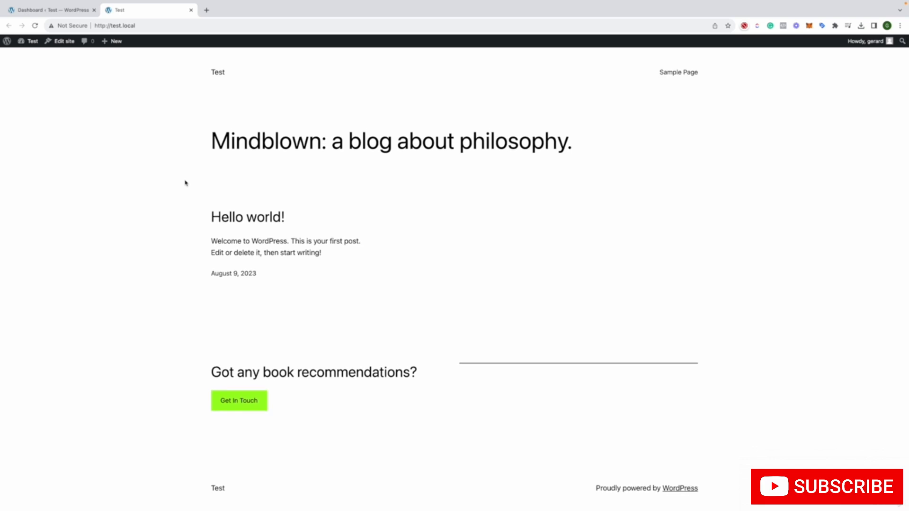
scroll(186, 183, down, 1)
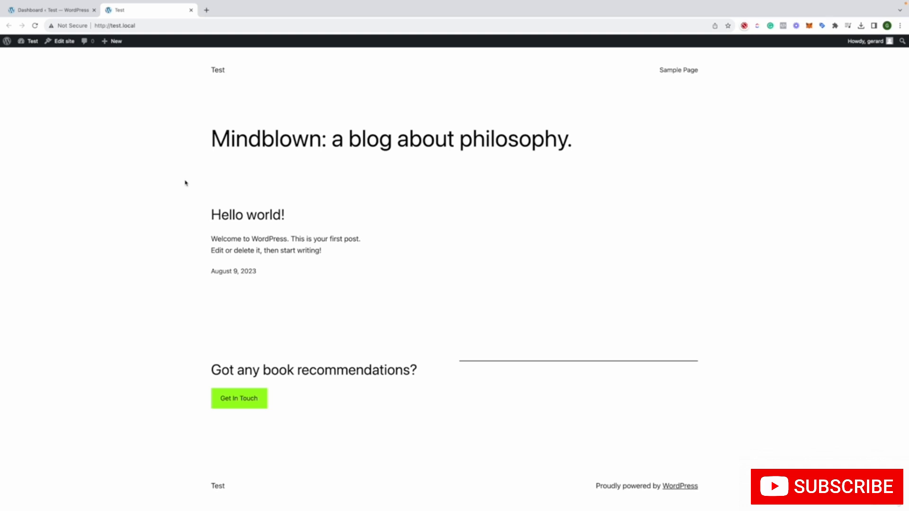
click(105, 27)
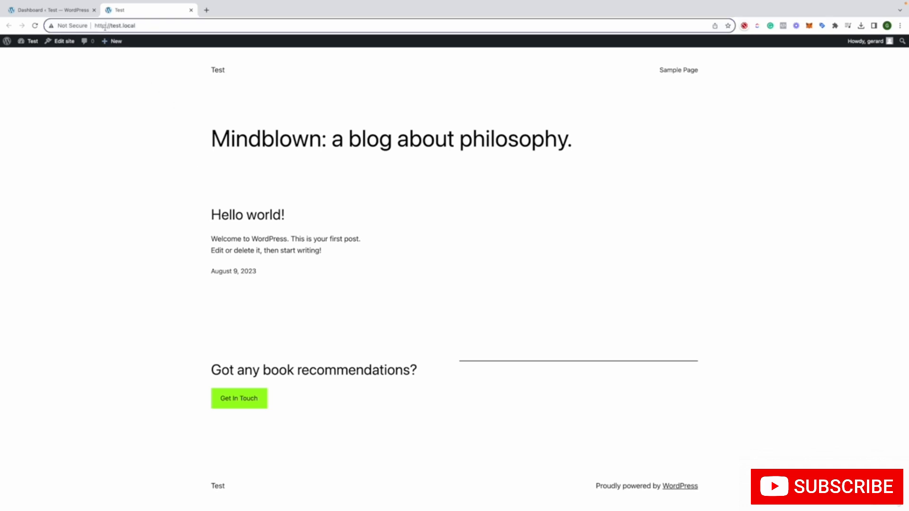
click(106, 26)
click(107, 86)
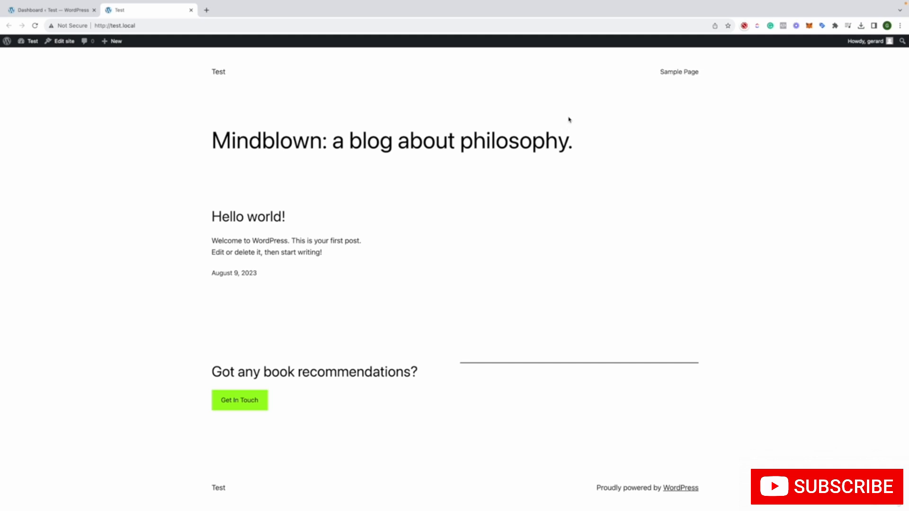
Return to the admin dashboard, look over its widgets, and open the WordPress Updates page
click(53, 8)
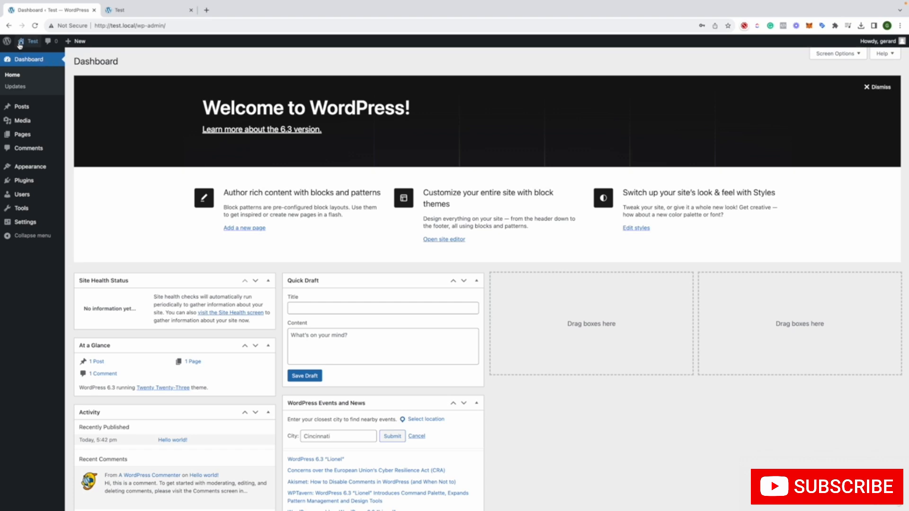
mouse_move(19, 45)
scroll(313, 303, down, 3)
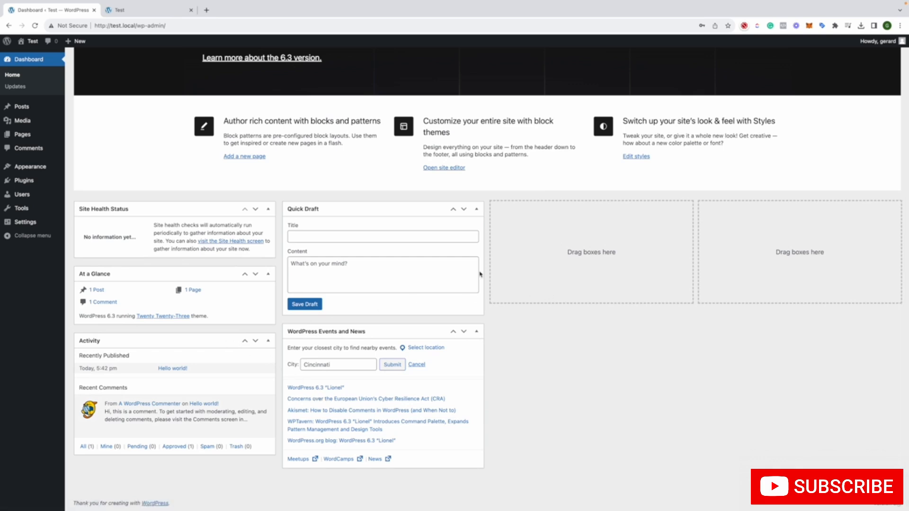
scroll(451, 268, up, 3)
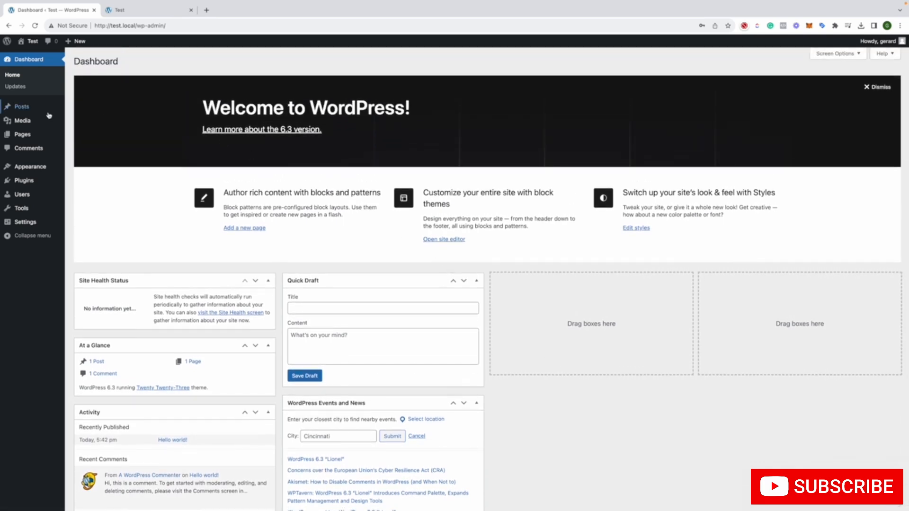
mouse_move(40, 99)
click(30, 88)
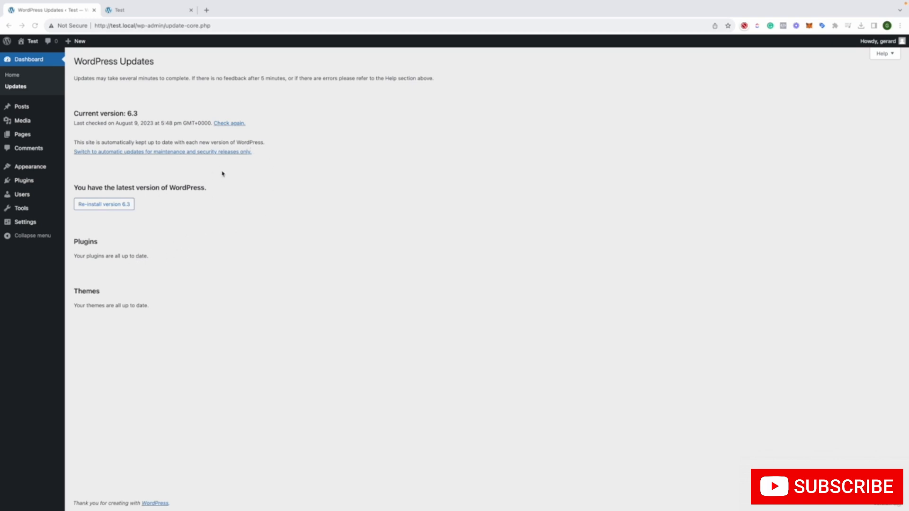
From the list of posts, view the Hello world! post in a new browser tab and examine its content and comments
click(38, 109)
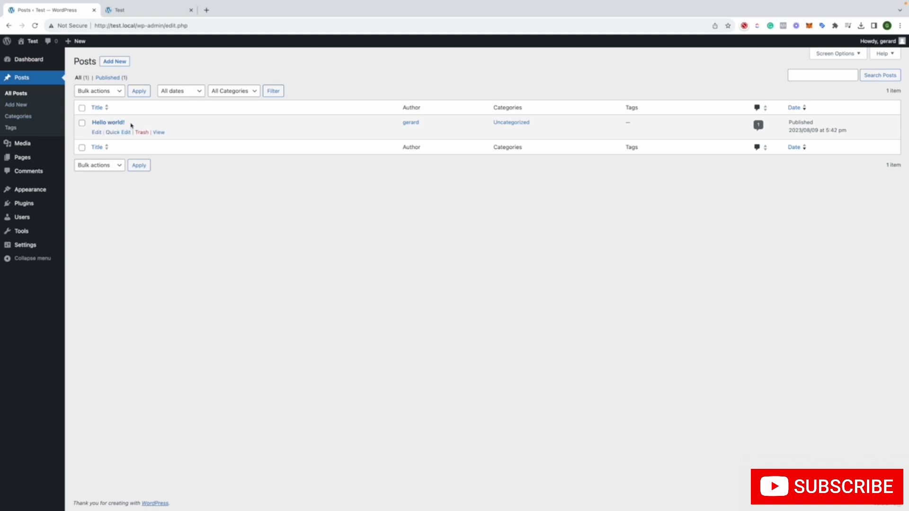
right_click(156, 133)
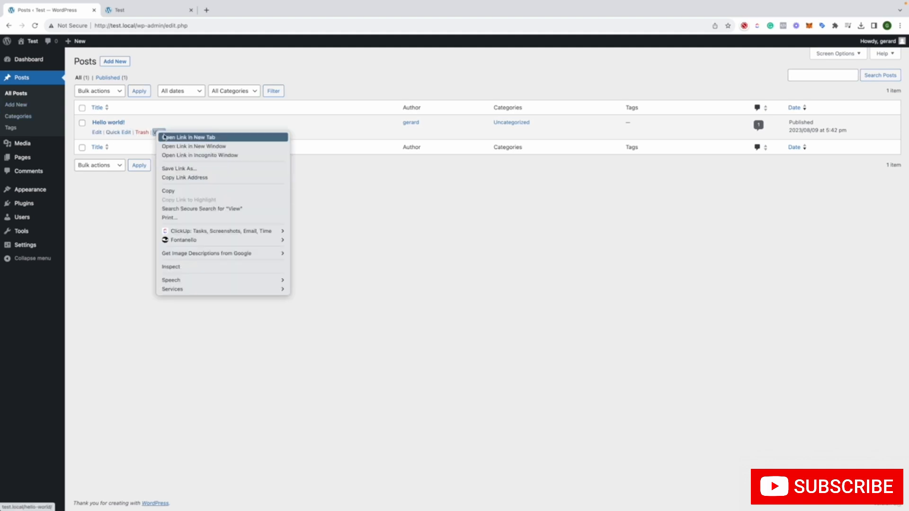
click(190, 137)
click(241, 16)
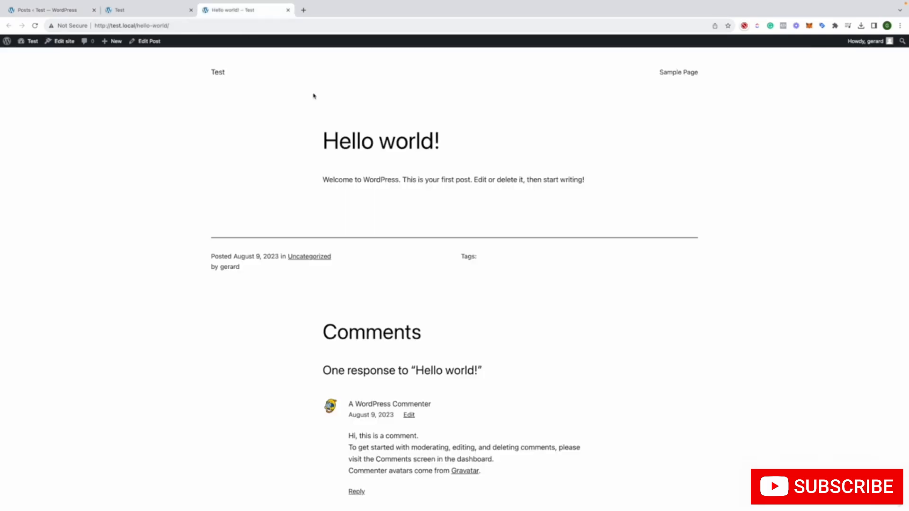
scroll(178, 178, down, 2)
scroll(178, 178, down, 4)
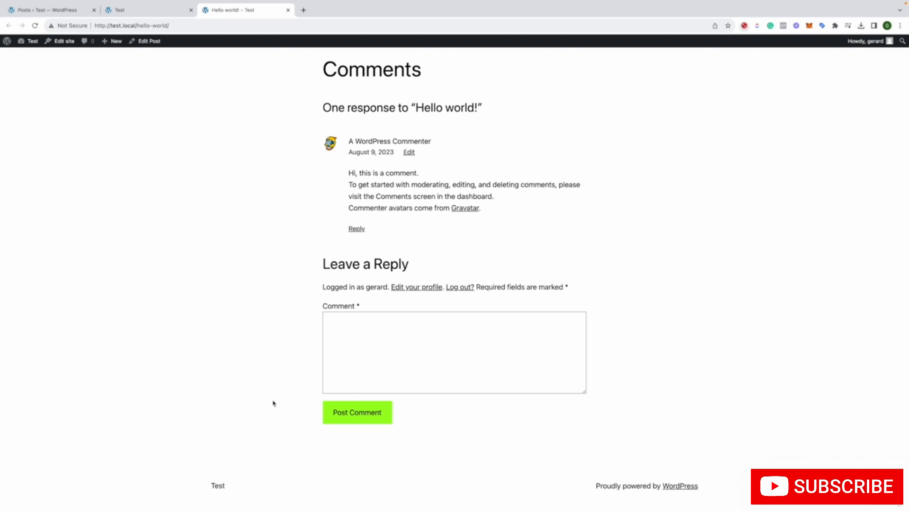
scroll(266, 386, up, 3)
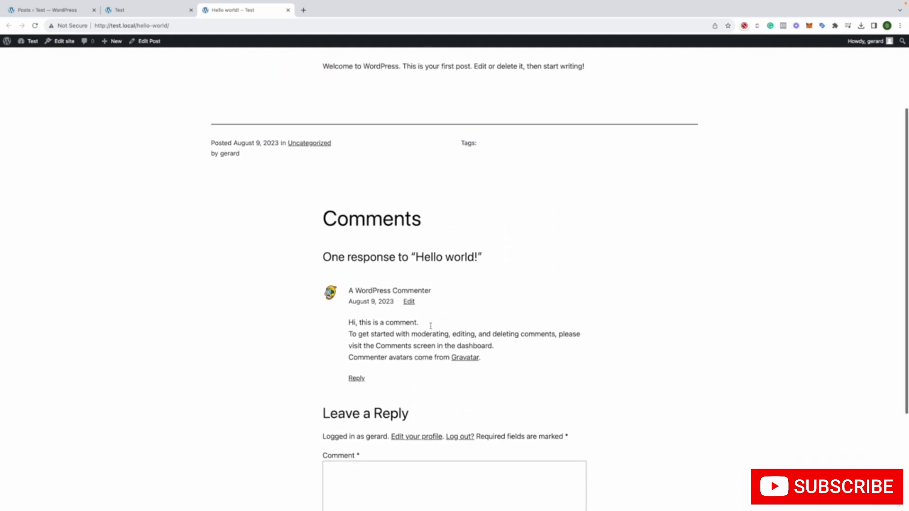
scroll(435, 325, up, 3)
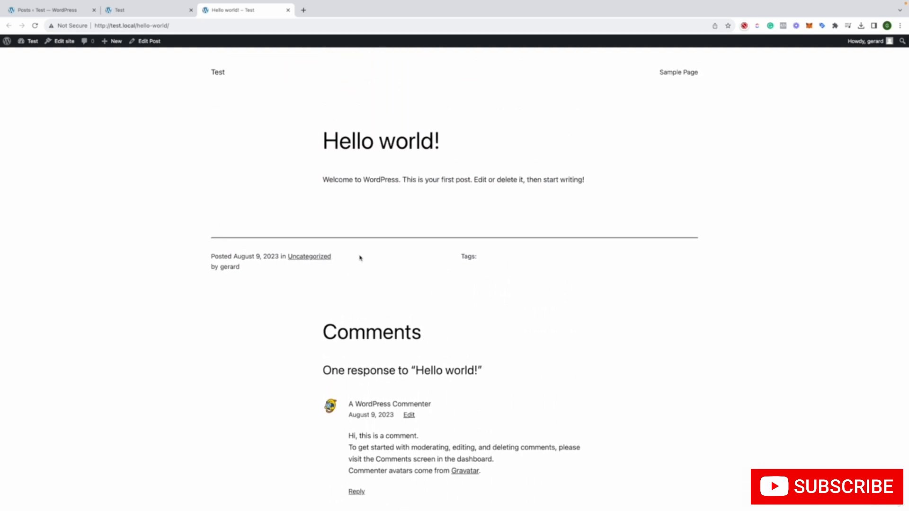
Return to the site's admin area and open the Media Library
click(114, 12)
click(70, 11)
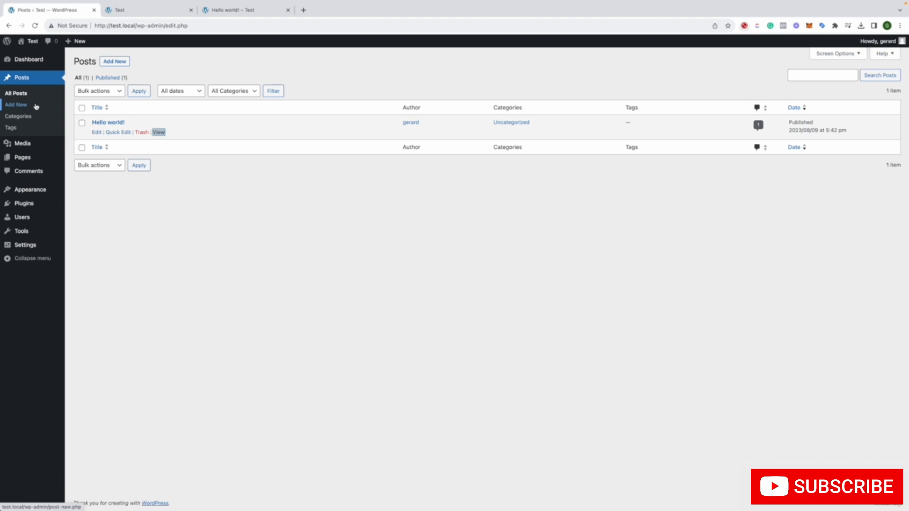
click(23, 142)
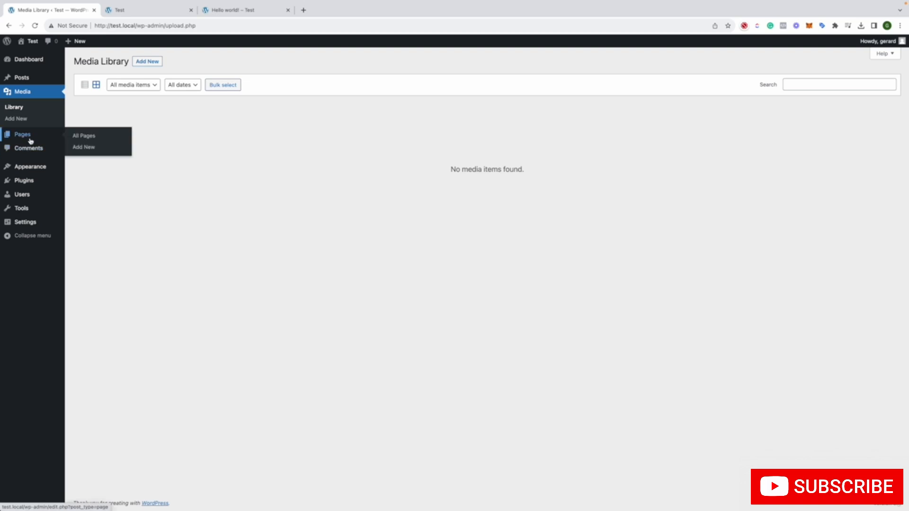
From the list of pages, view Sample Page in a new browser tab, then close that tab
click(30, 141)
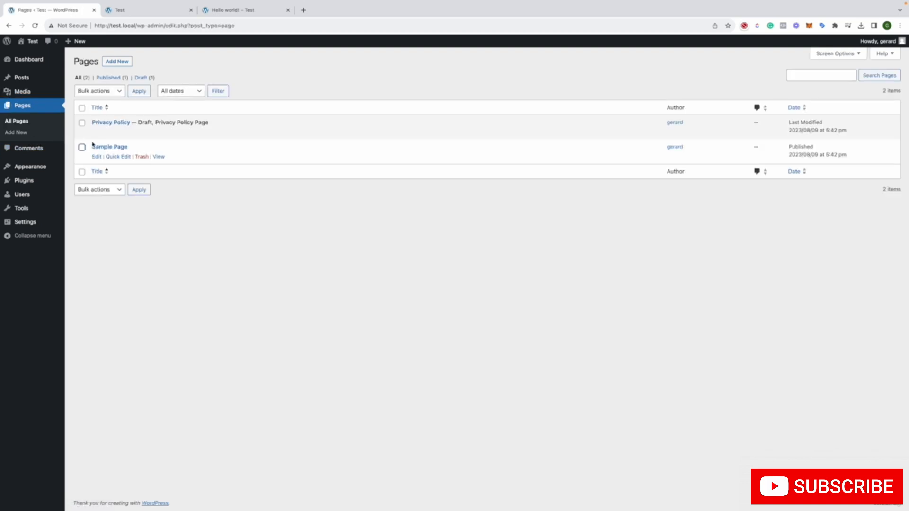
right_click(159, 156)
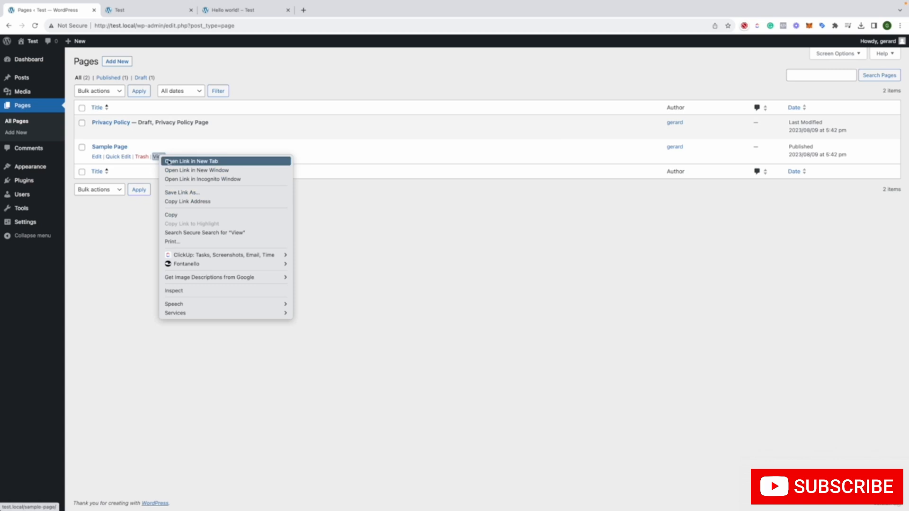
click(166, 161)
click(321, 12)
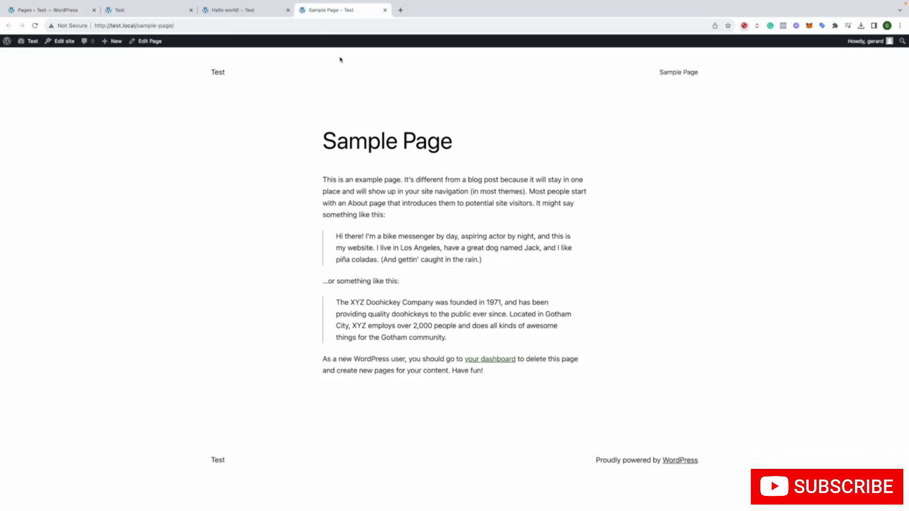
click(385, 10)
Revisit the site's home page, return to the list of pages, and check the Privacy Policy page's publication status
click(150, 13)
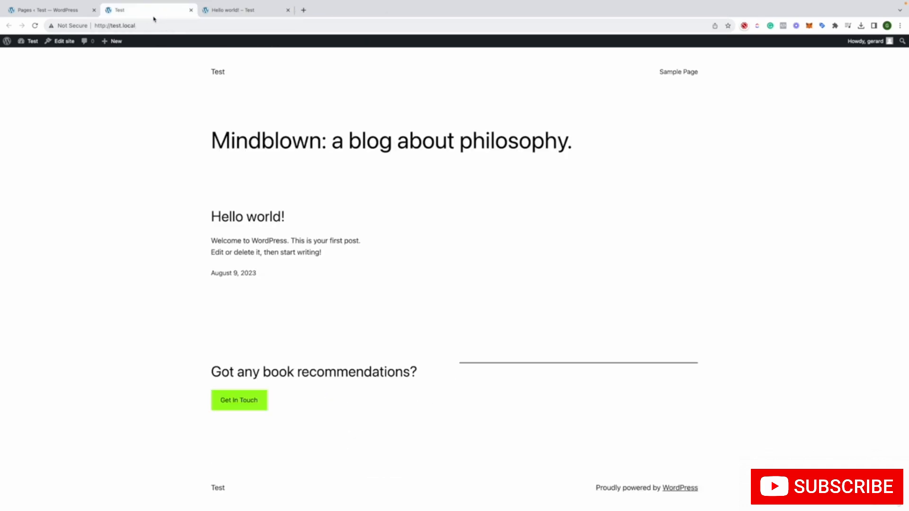
click(55, 16)
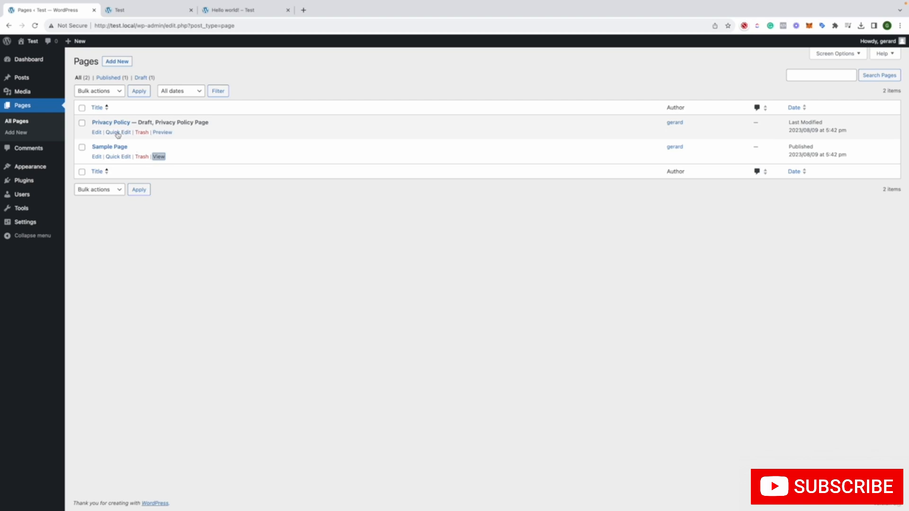
mouse_move(151, 122)
mouse_down()
mouse_move(131, 122)
mouse_move(141, 119)
mouse_up()
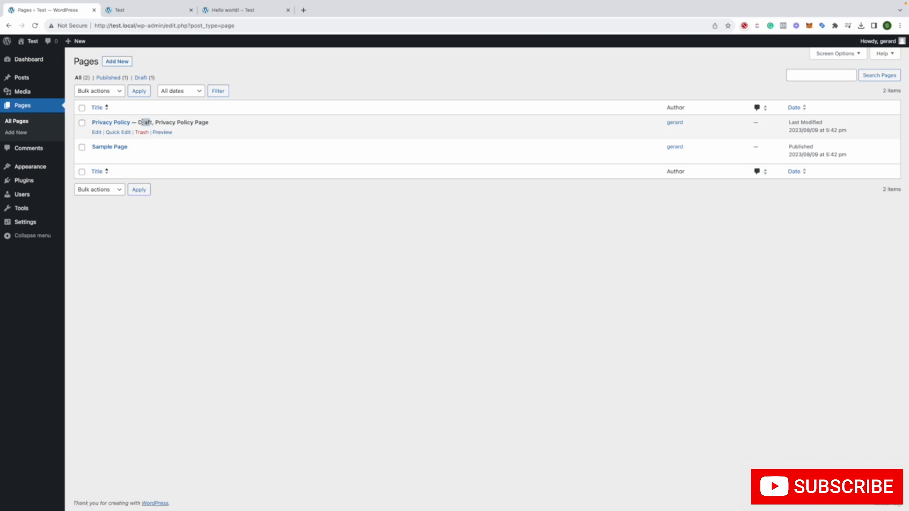
click(143, 123)
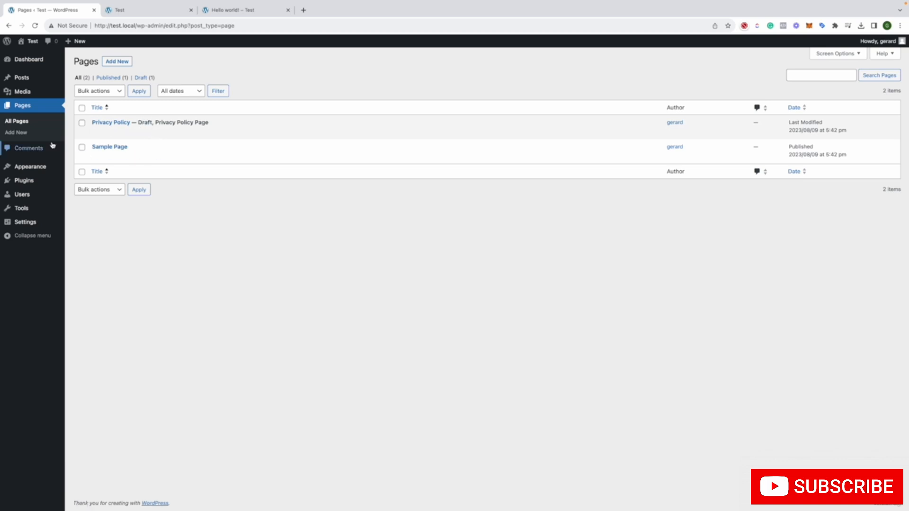
Open the installed themes and look through a live preview of the Twenty Twenty-Two theme
click(45, 171)
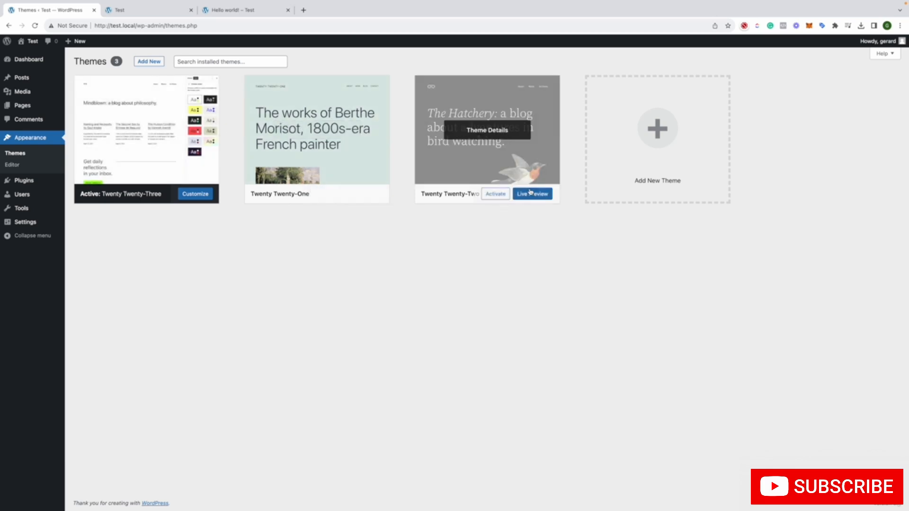
click(526, 196)
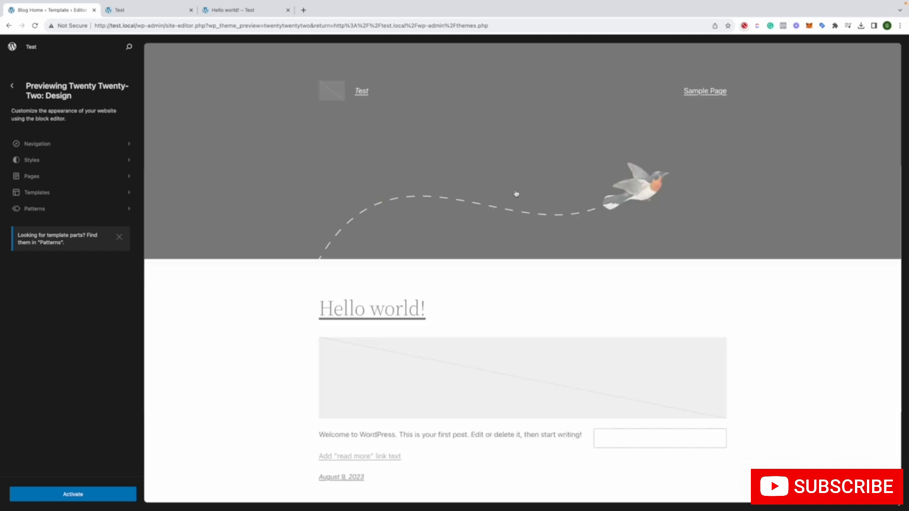
scroll(516, 189, down, 2)
scroll(516, 191, down, 2)
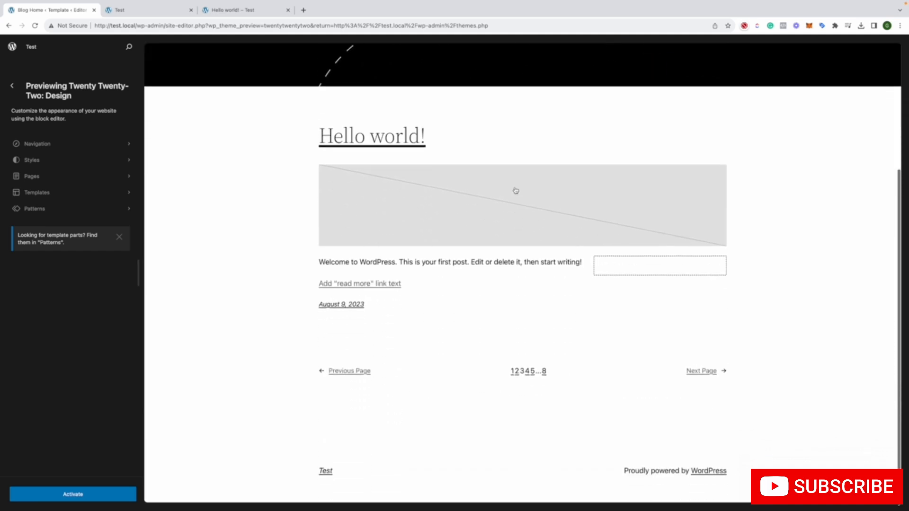
Open the navigation menu of the previewed theme, allow it to be managed manually, and check the page header
click(83, 145)
click(79, 158)
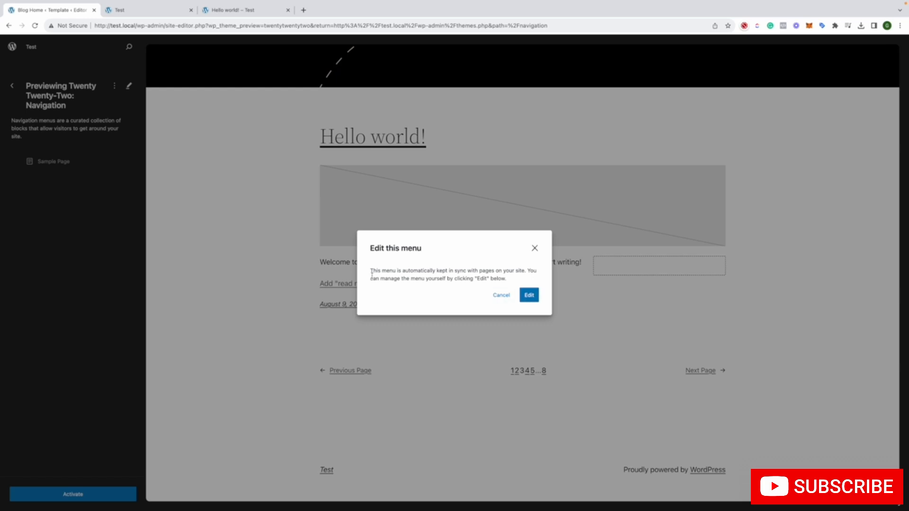
click(528, 296)
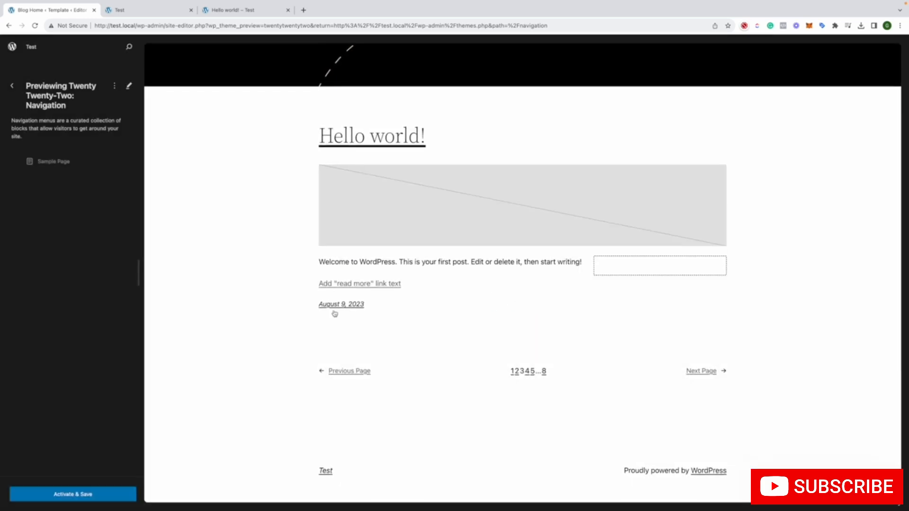
scroll(296, 281, up, 4)
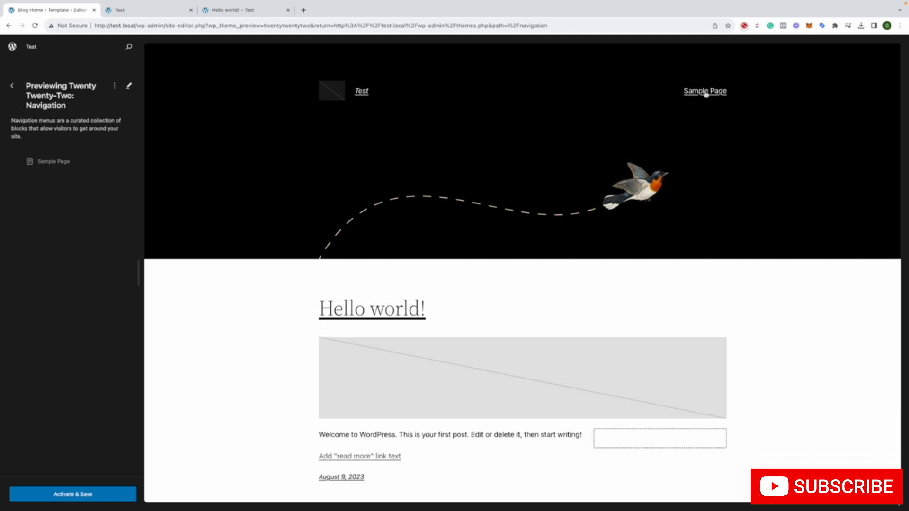
Apply the Blue style variation to the Twenty Twenty-Two theme preview
click(13, 86)
click(74, 159)
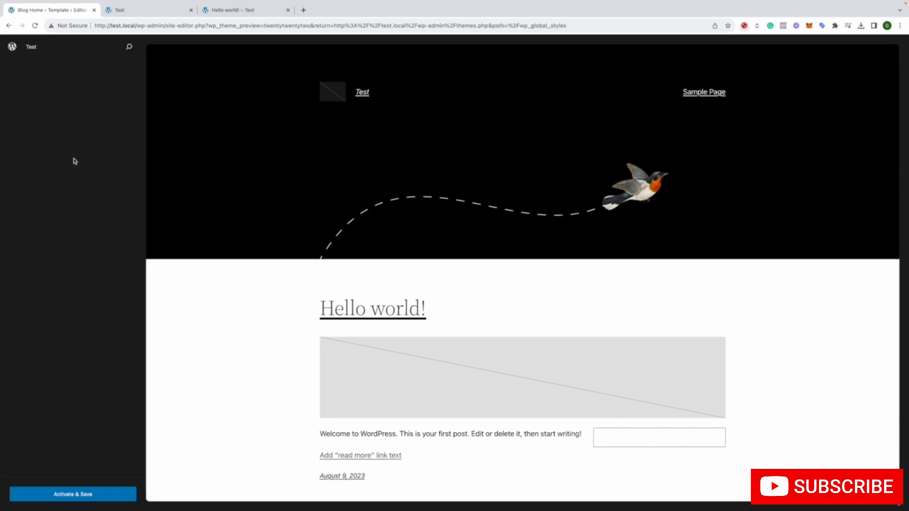
click(113, 161)
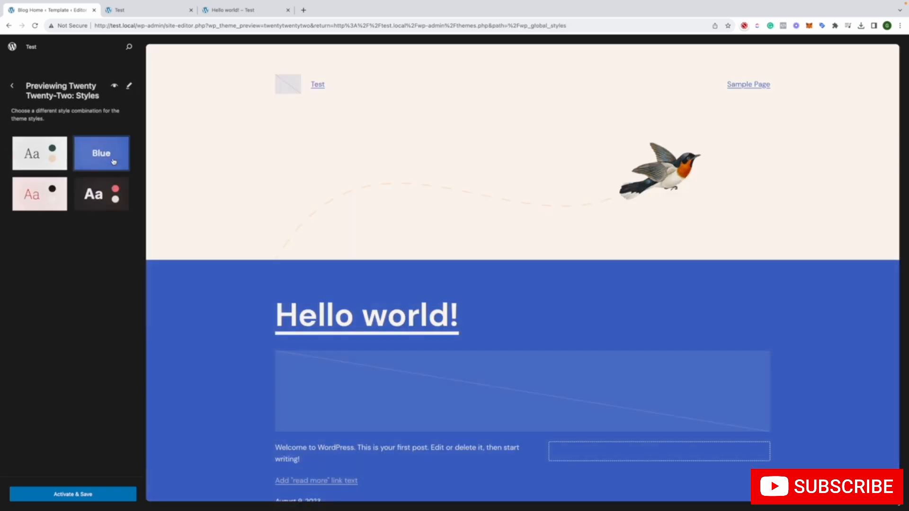
Try the Pink style variation, choose Swiss instead, and activate and save the Twenty Twenty-Two theme with it
click(50, 201)
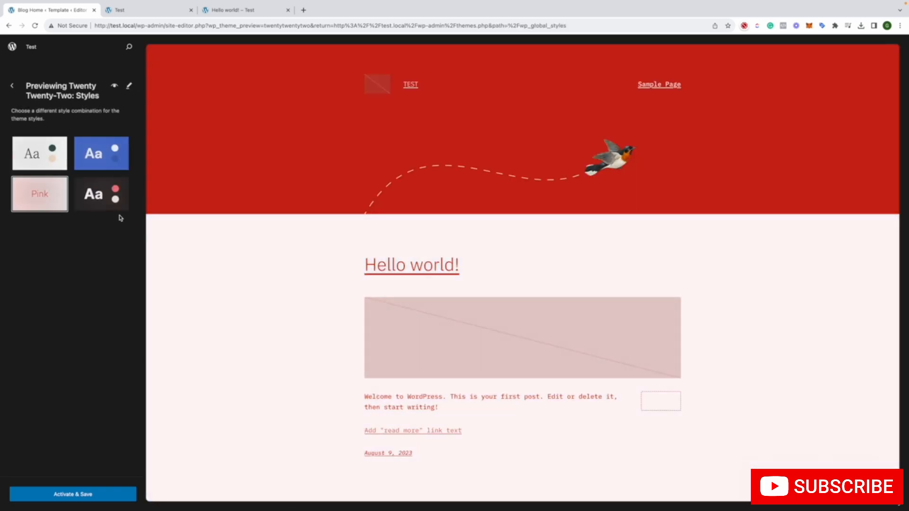
click(116, 210)
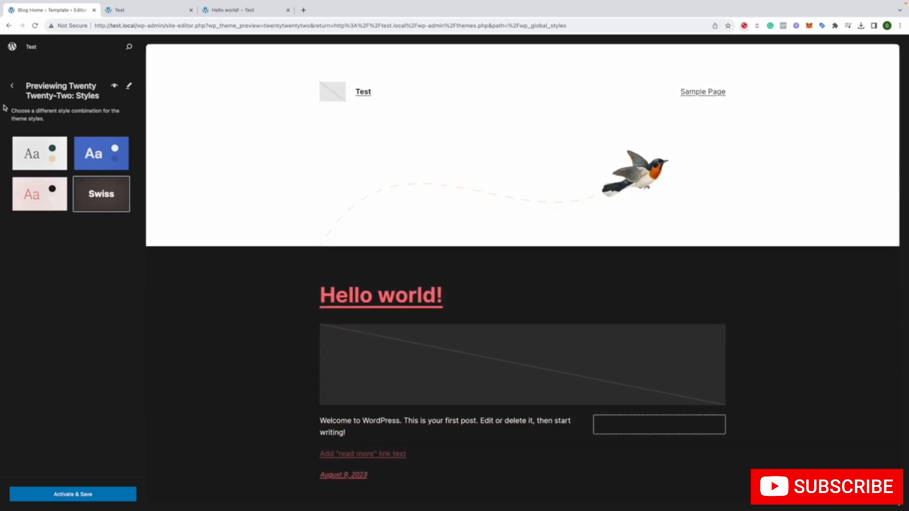
click(68, 494)
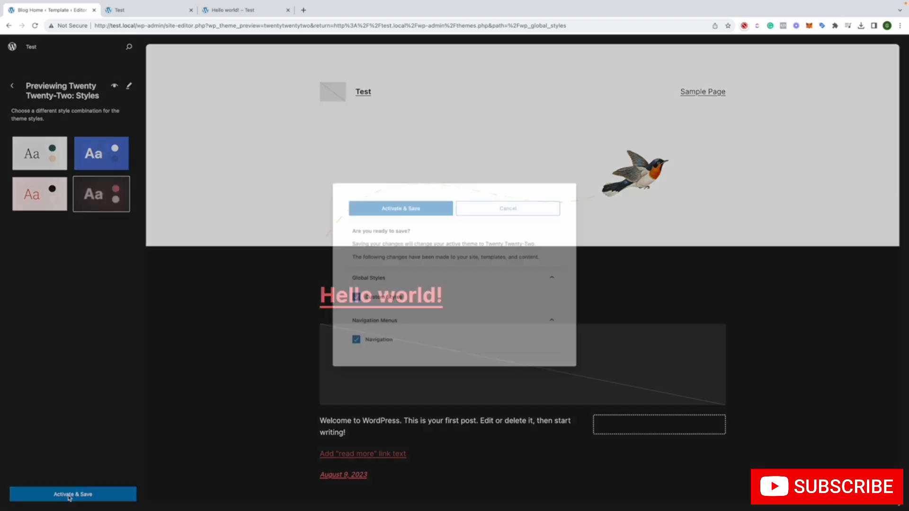
click(389, 208)
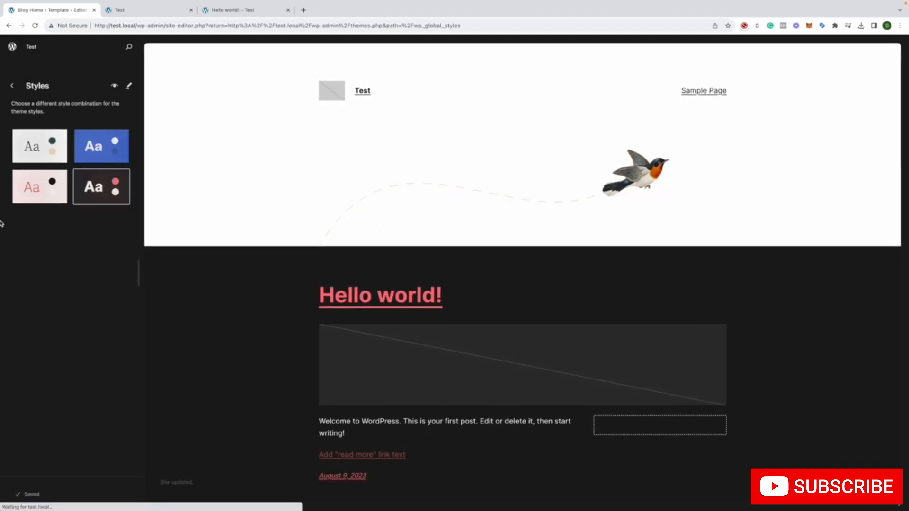
scroll(292, 258, down, 3)
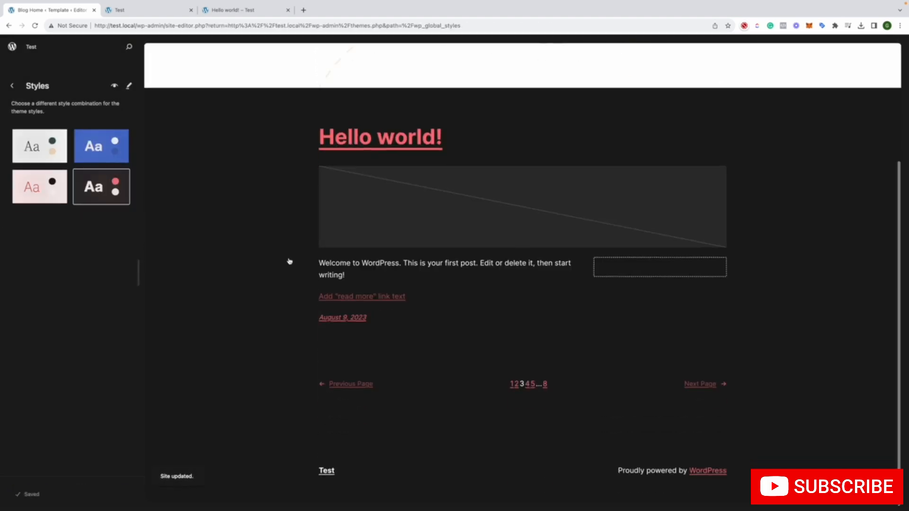
Reload the Hello world! post and the site's home page to check the newly activated theme
click(229, 10)
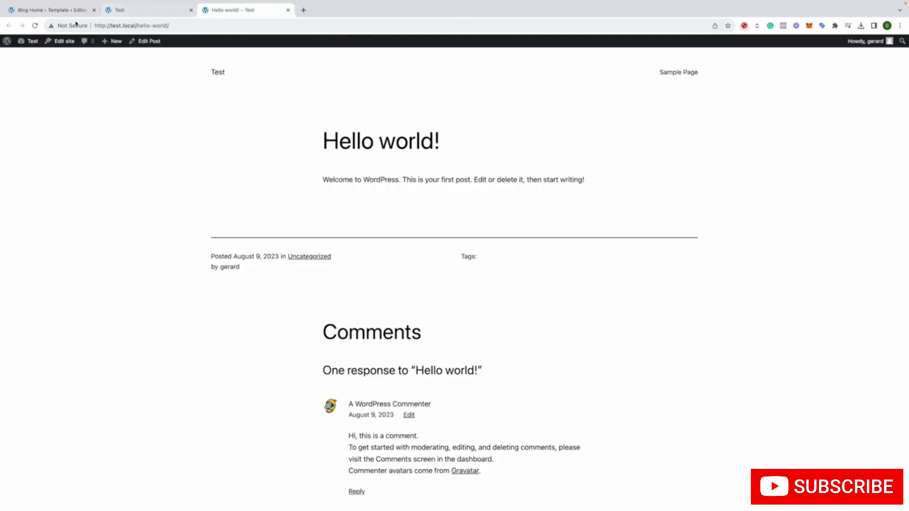
click(39, 27)
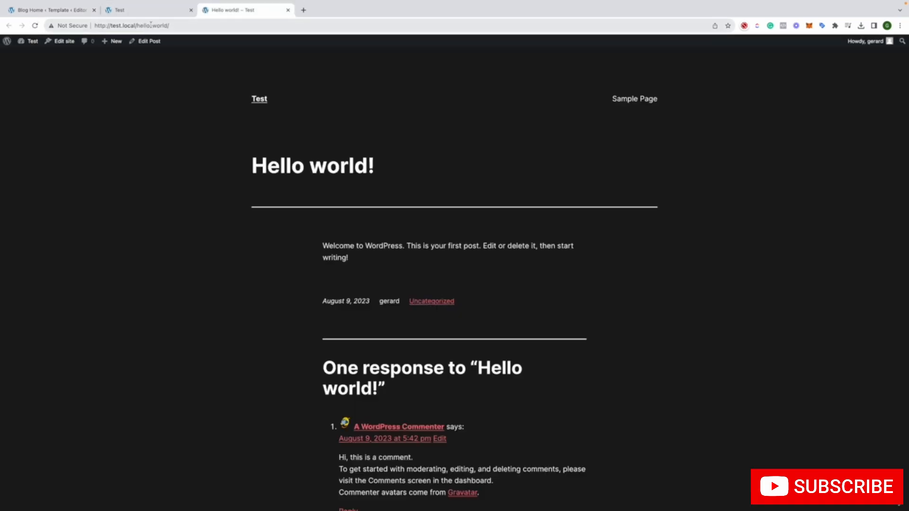
scroll(219, 177, down, 6)
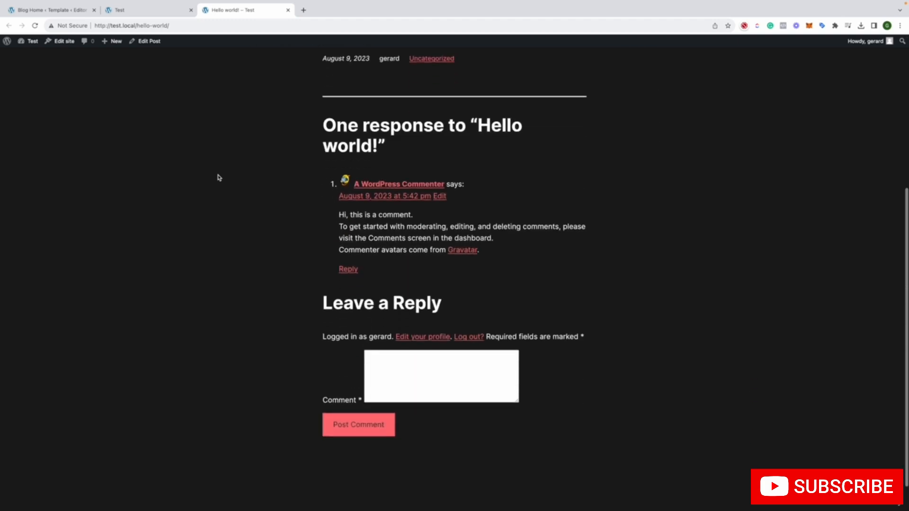
click(154, 16)
click(35, 26)
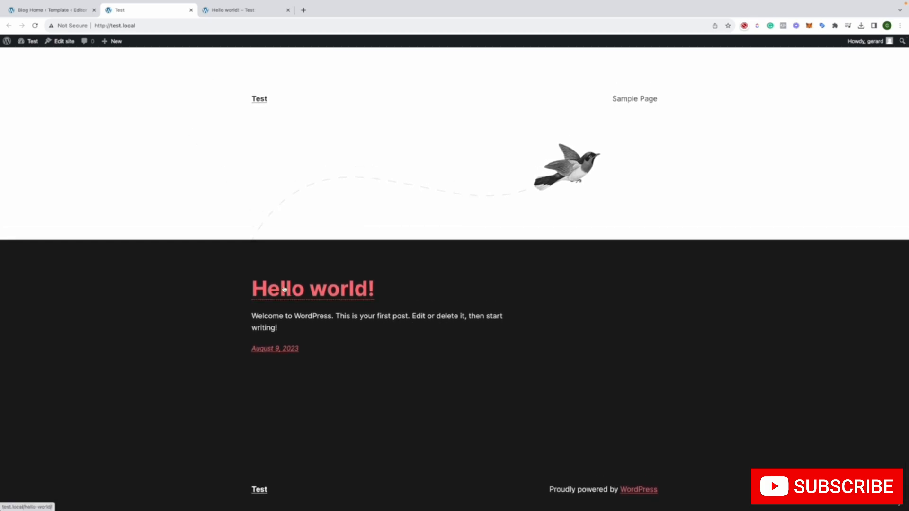
Look over the Hello world! post once more and return to the site's home page
click(207, 12)
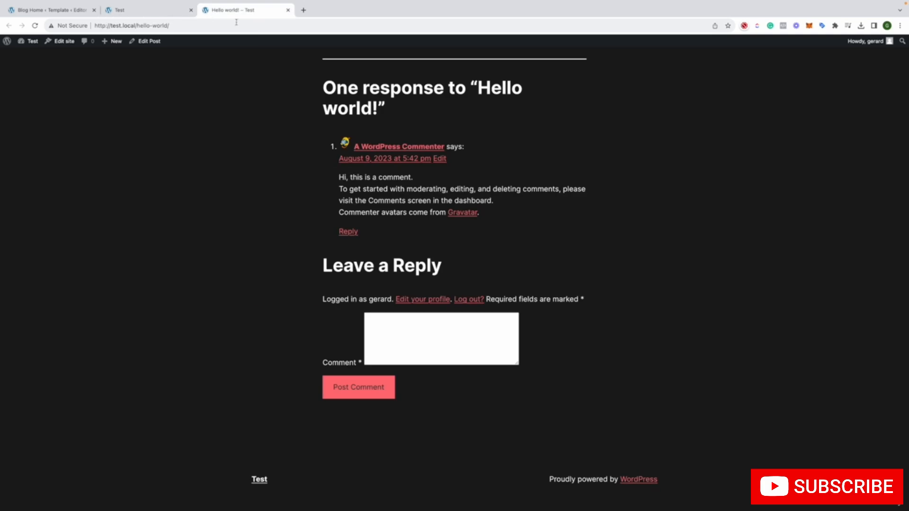
scroll(180, 94, up, 6)
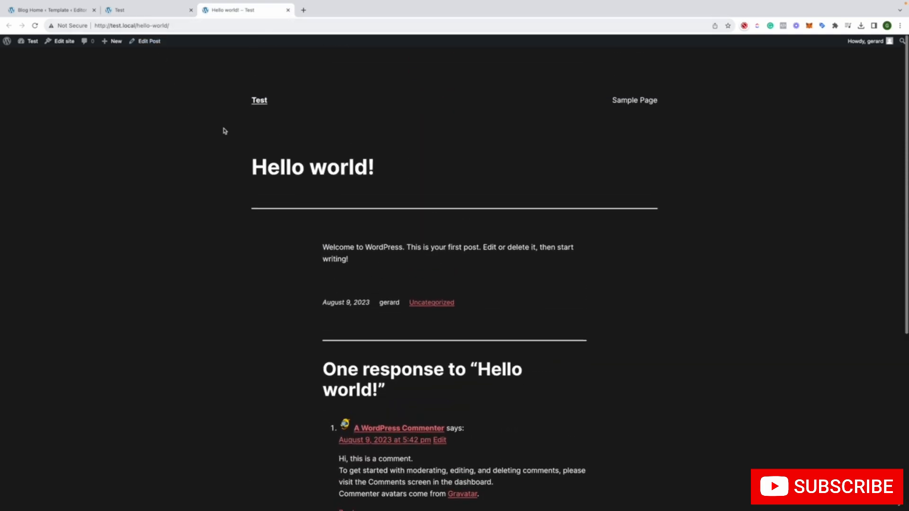
scroll(207, 42, down, 1)
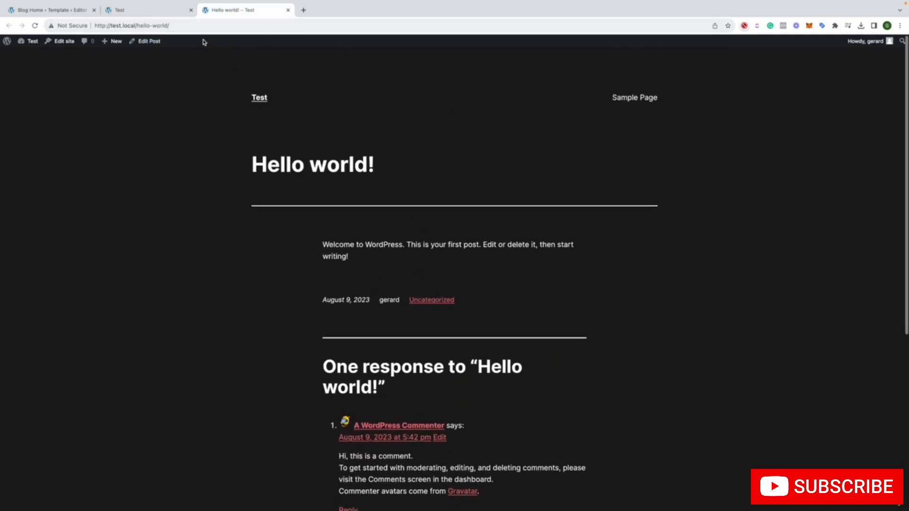
click(162, 12)
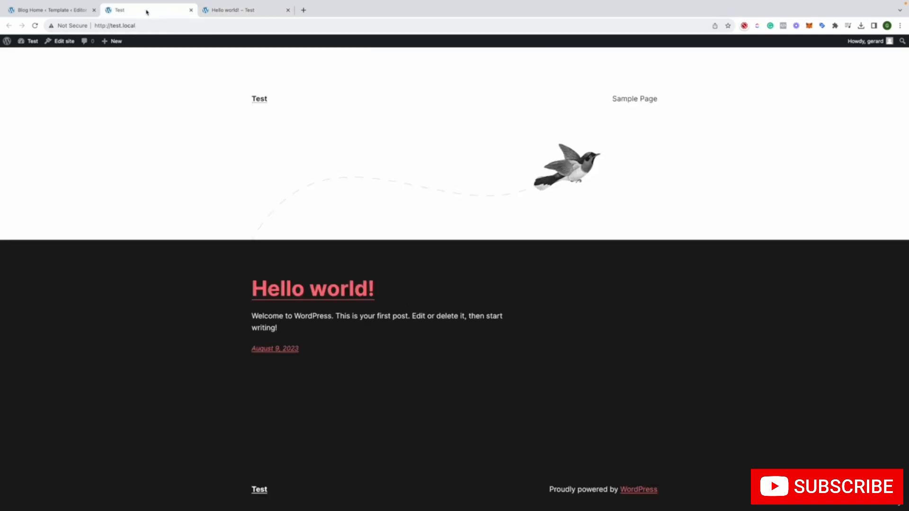
Go back to the site editor and leave it for the WordPress dashboard
click(78, 9)
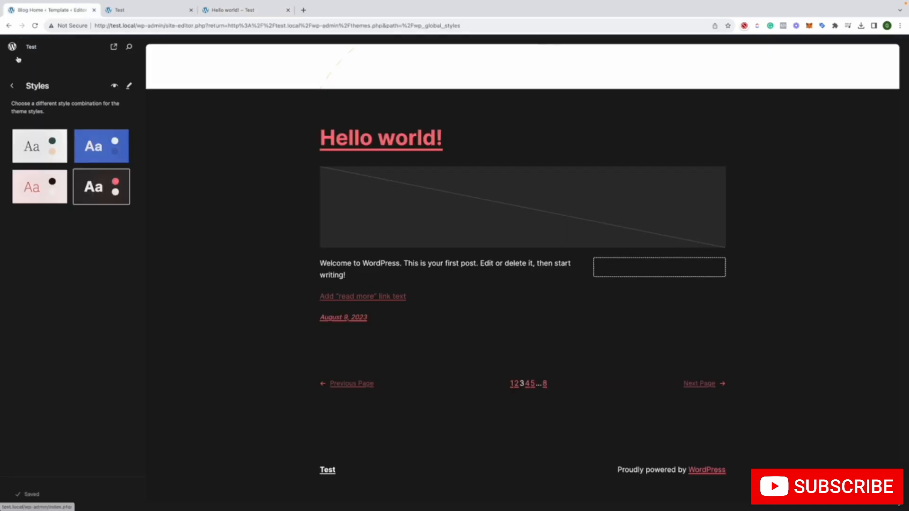
click(15, 87)
click(14, 86)
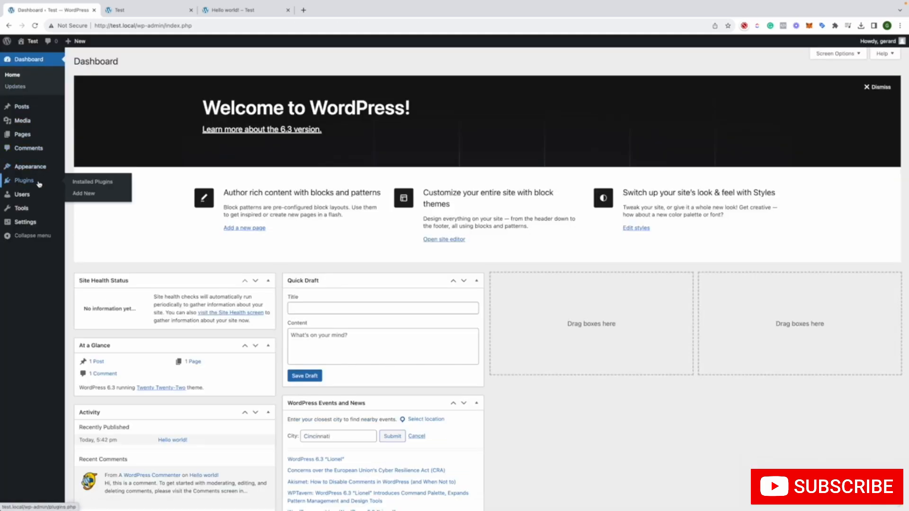
Look at the installed plugins, the list of users, and the available settings sections
click(39, 184)
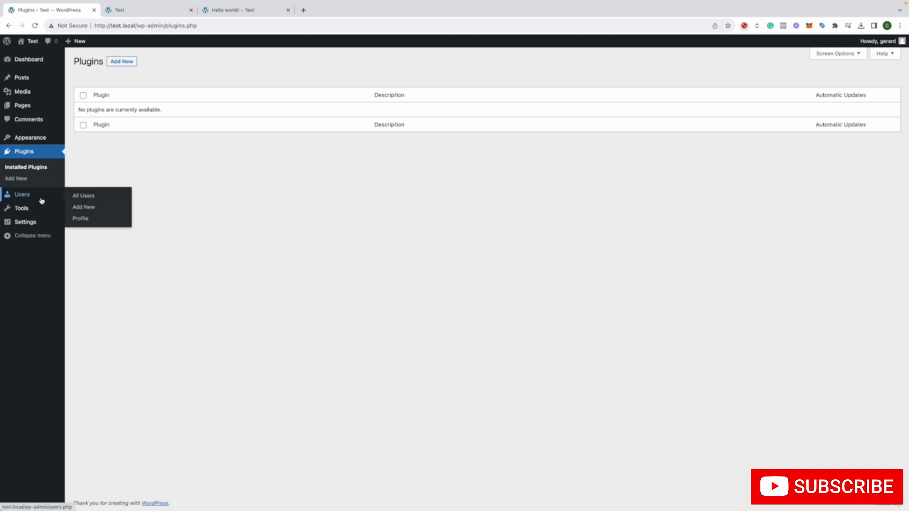
click(42, 200)
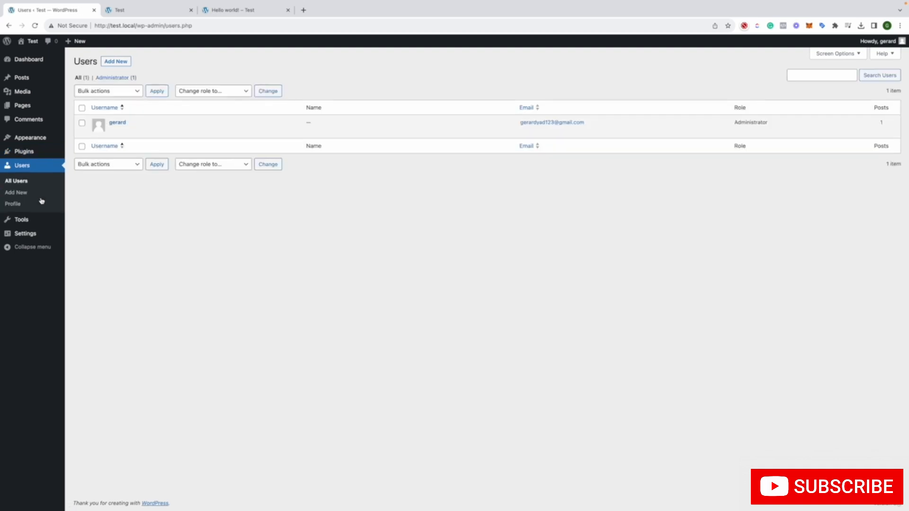
mouse_move(45, 223)
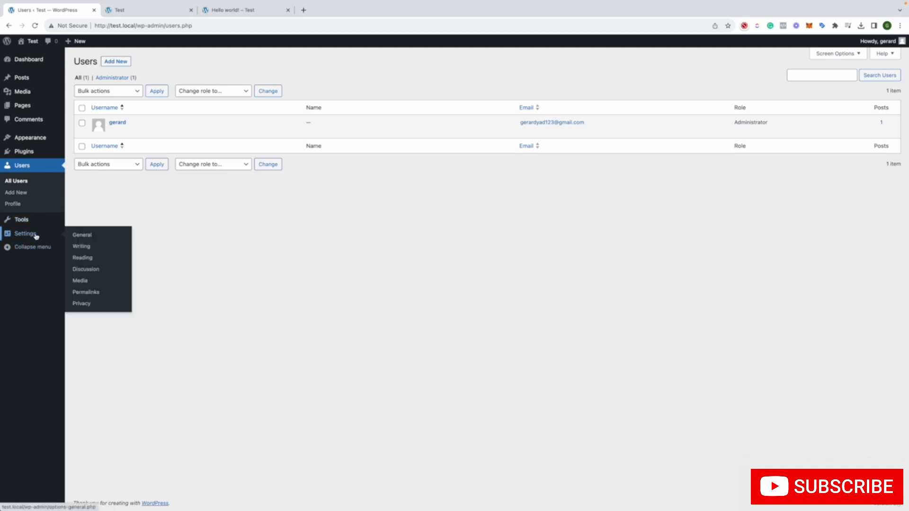
mouse_move(28, 43)
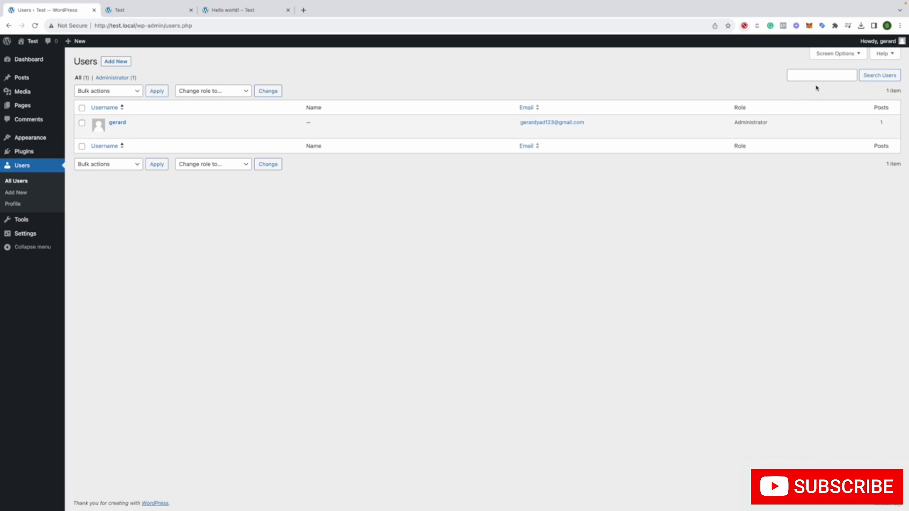
Open the logged-in user's profile, try the Light and Modern admin color schemes, and return to Default
mouse_move(879, 42)
click(847, 64)
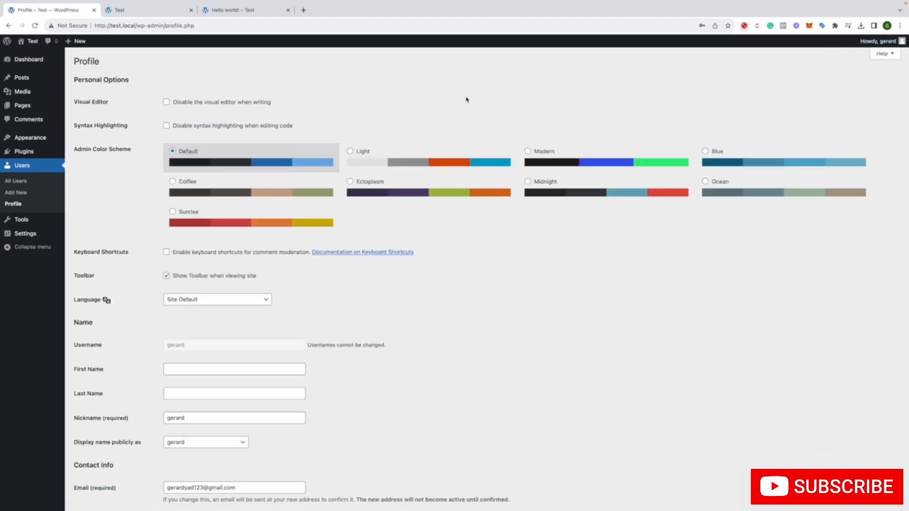
click(452, 165)
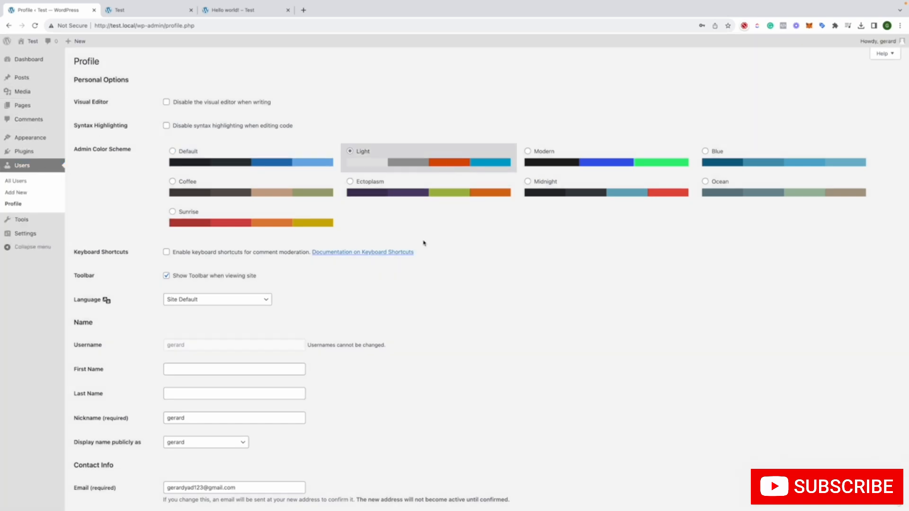
click(554, 167)
click(266, 166)
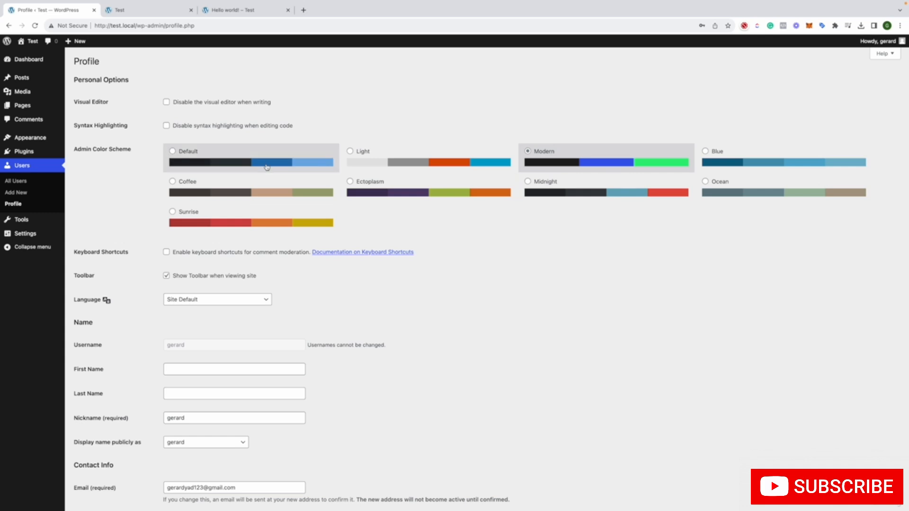
Review the profile's contact, biography, and password sections without changing them, and return to the dashboard
scroll(432, 227, down, 7)
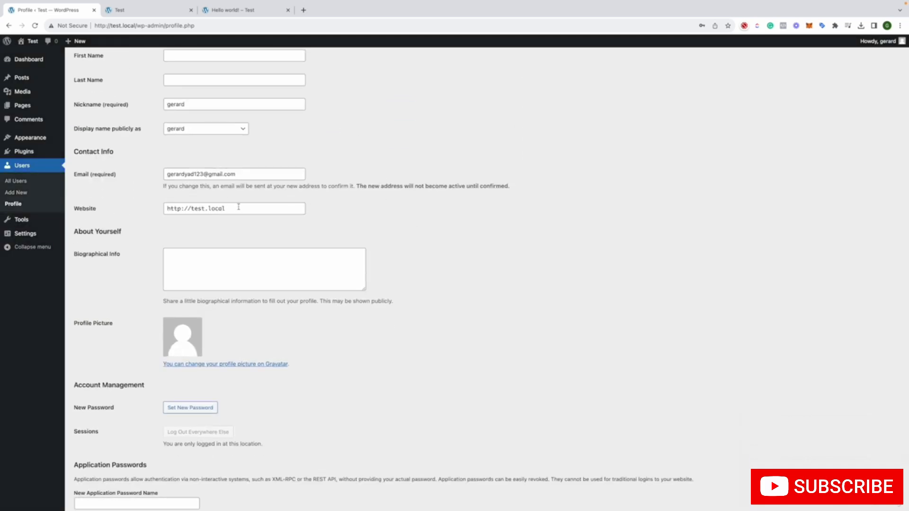
click(241, 173)
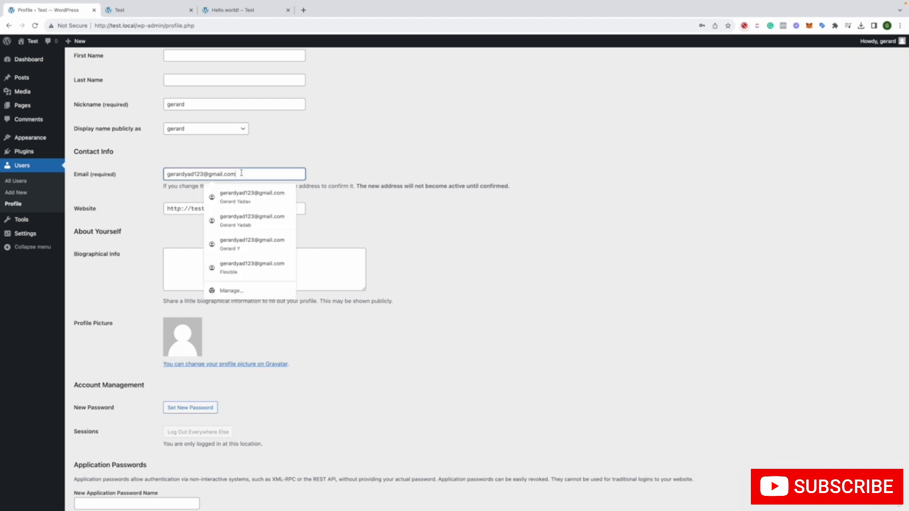
click(393, 236)
scroll(388, 230, down, 2)
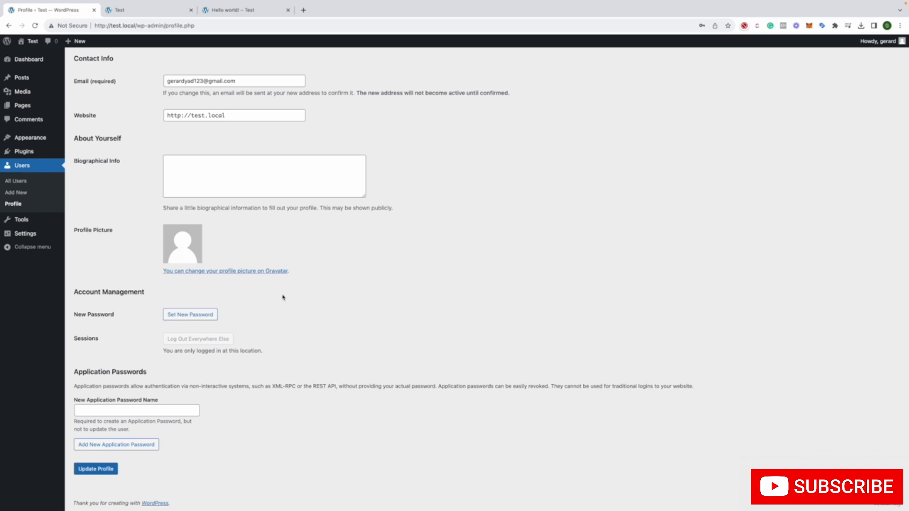
scroll(222, 265, up, 5)
scroll(232, 210, up, 3)
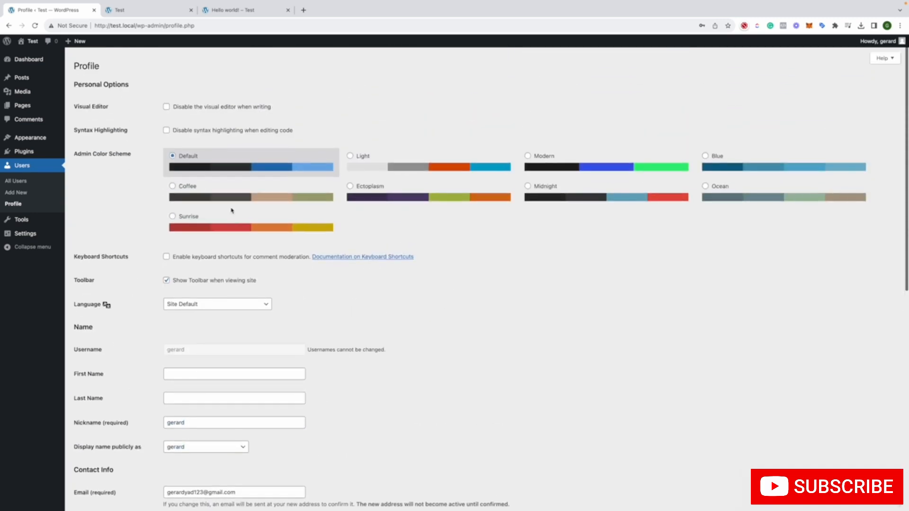
click(30, 60)
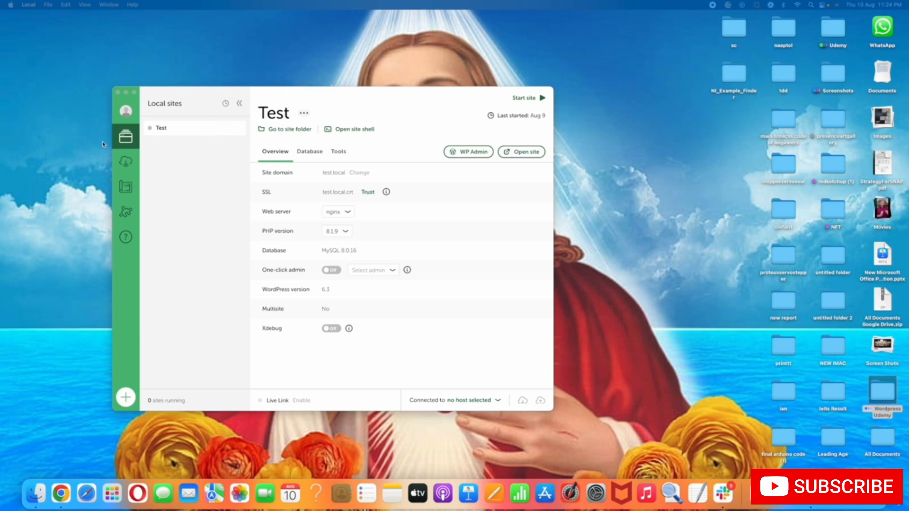
Switch to Local, start the Test site, and open its front end in the browser
click(129, 141)
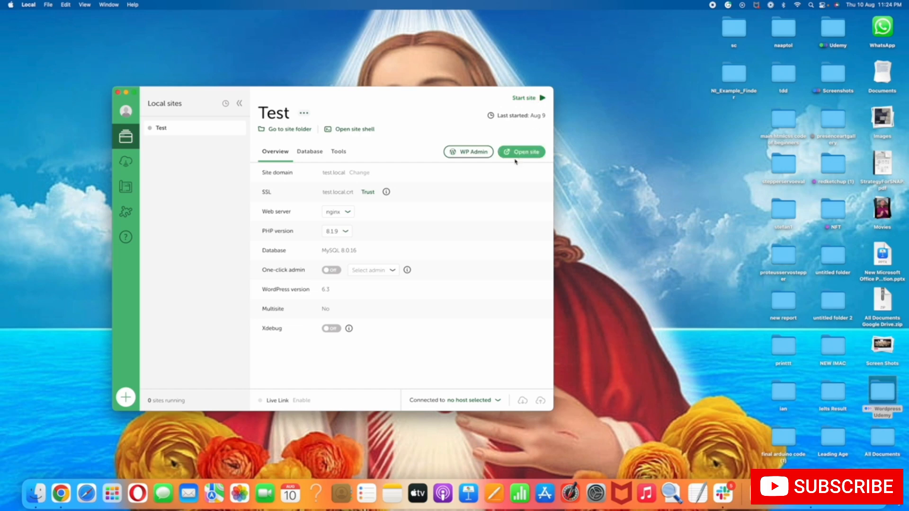
click(536, 103)
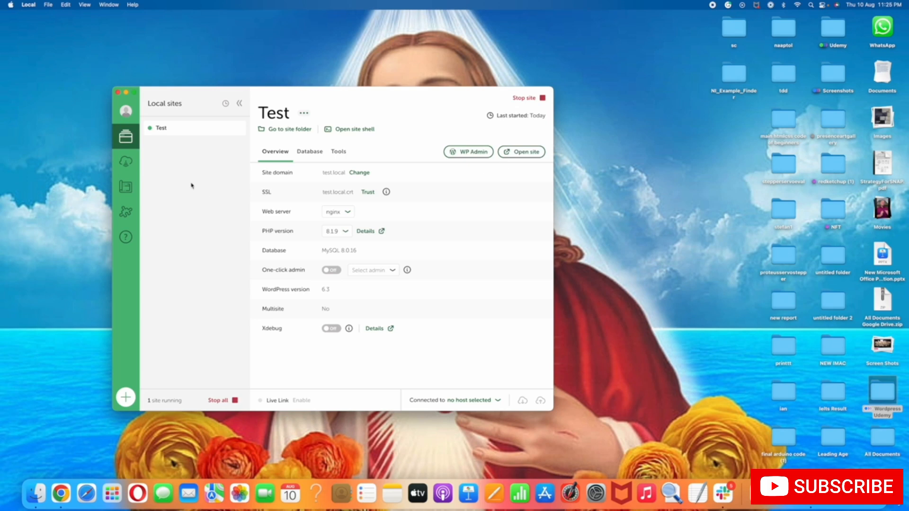
click(518, 155)
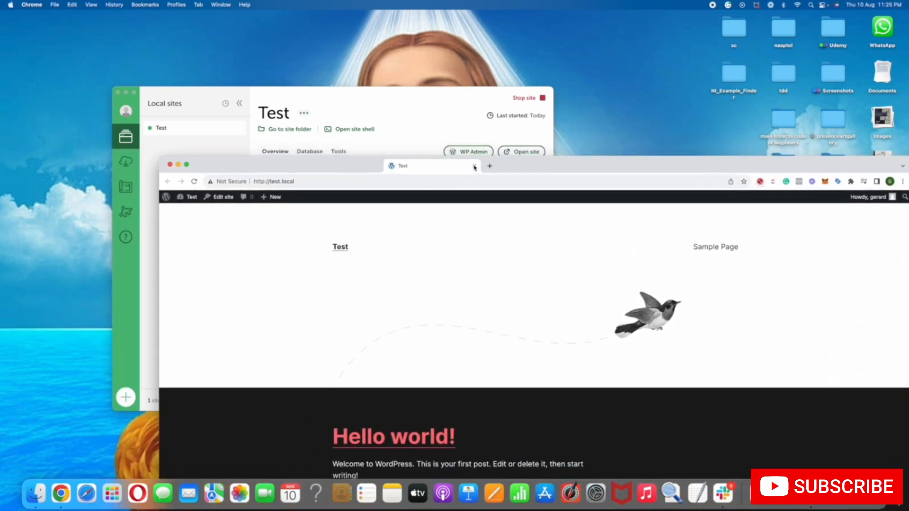
Open the Test site's WP Admin from Local and move the browser window down to uncover Local
click(411, 141)
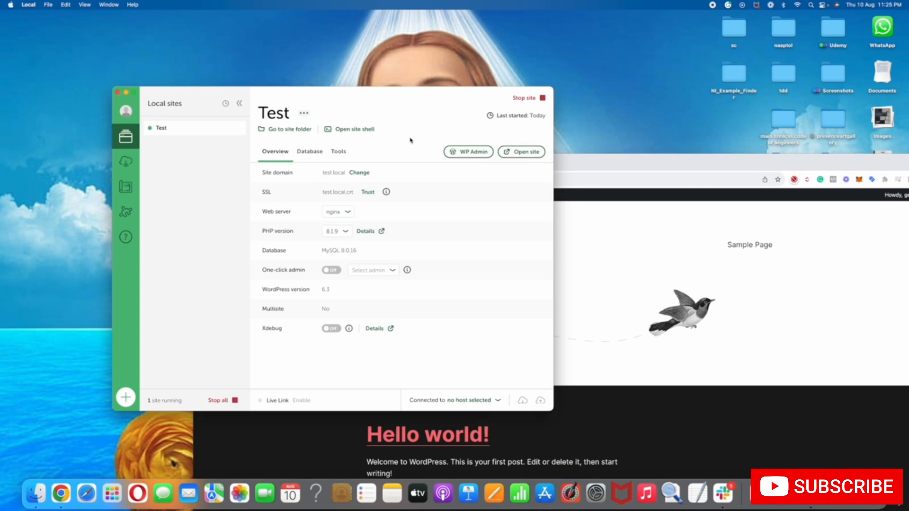
click(466, 152)
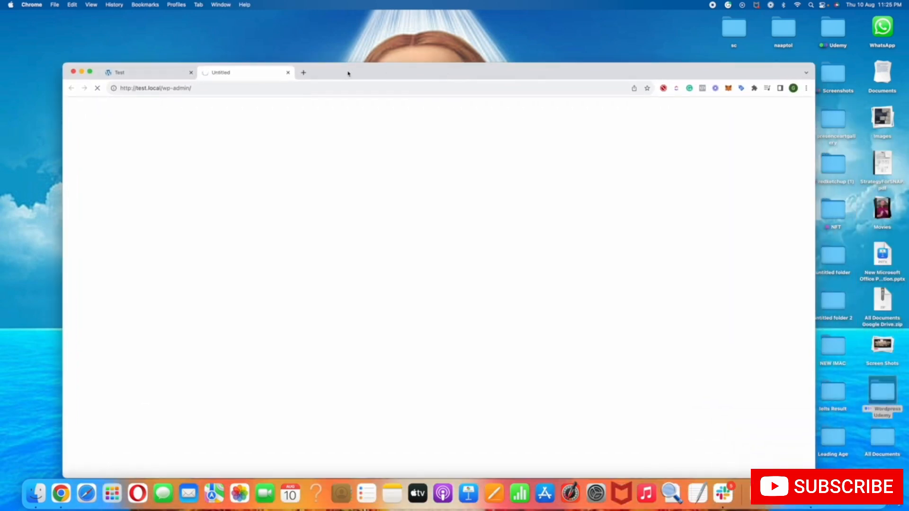
drag(344, 74, 355, 157)
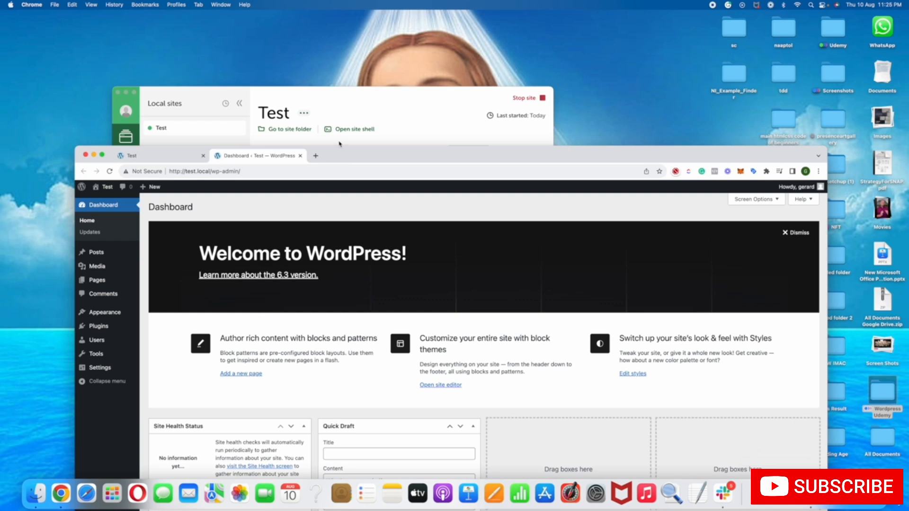
Switch to the Test site's front end and examine its local web address in the browser
click(167, 161)
drag(211, 171, 167, 169)
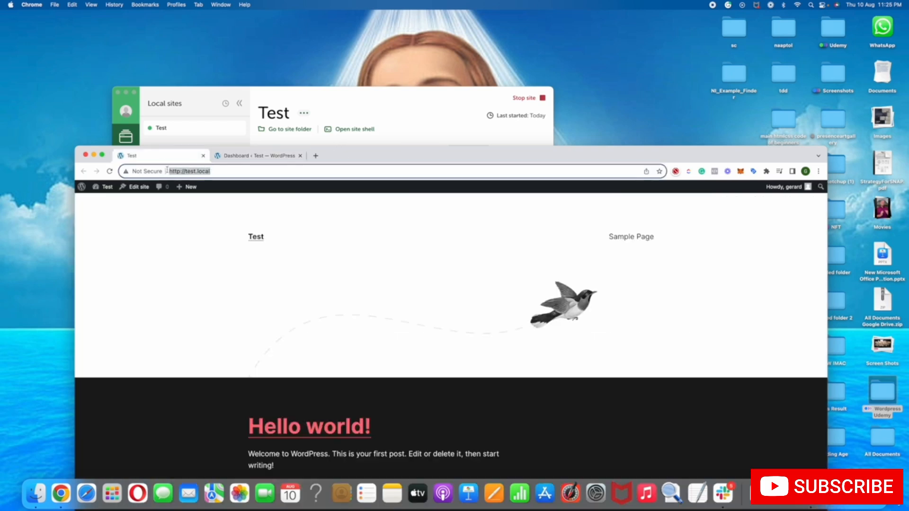
mouse_move(190, 184)
right_click(185, 175)
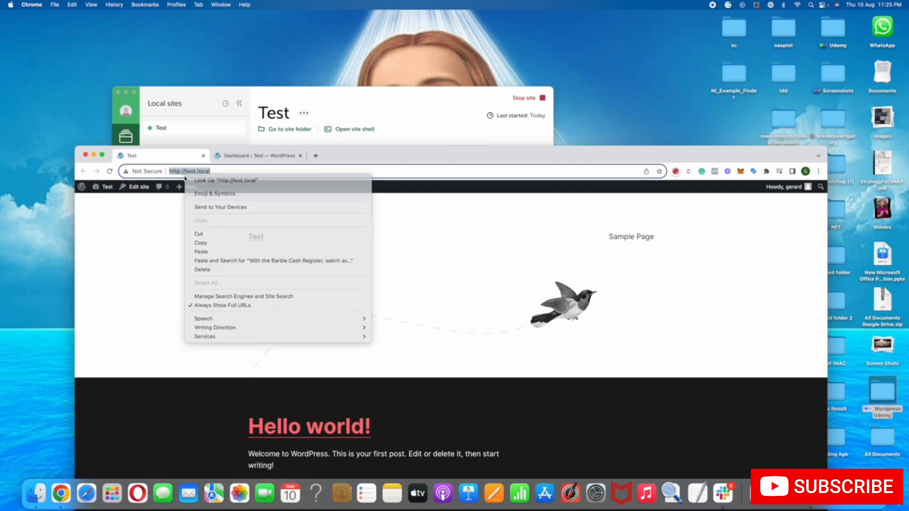
click(205, 186)
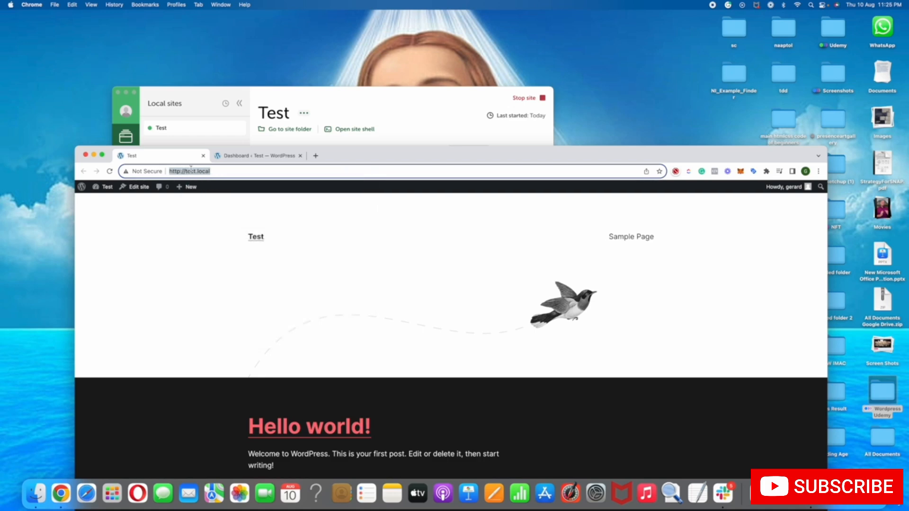
Move the browser window back up, return to the Test site's dashboard, and try the window in full screen
drag(325, 166, 348, 83)
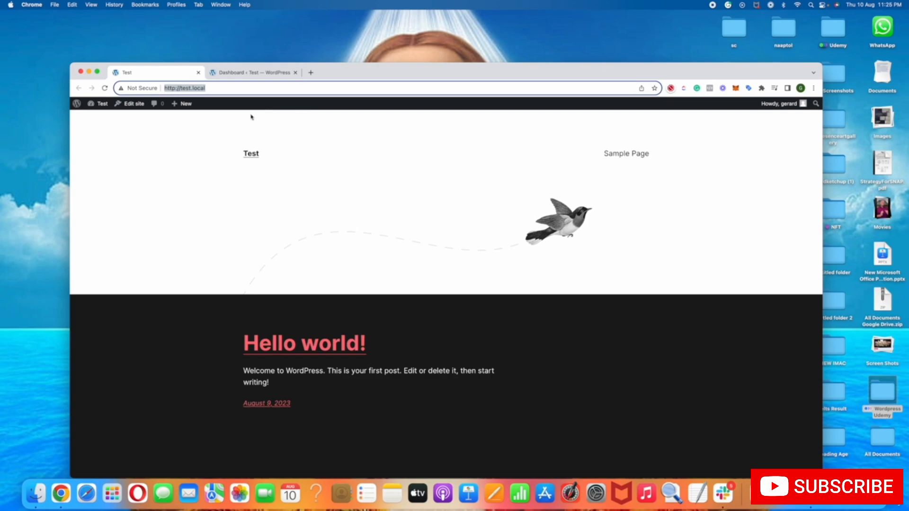
click(255, 74)
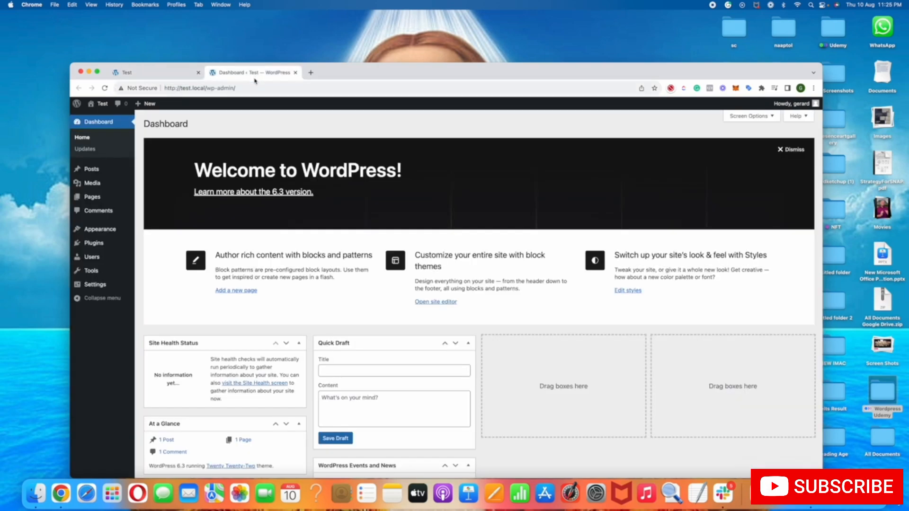
click(99, 72)
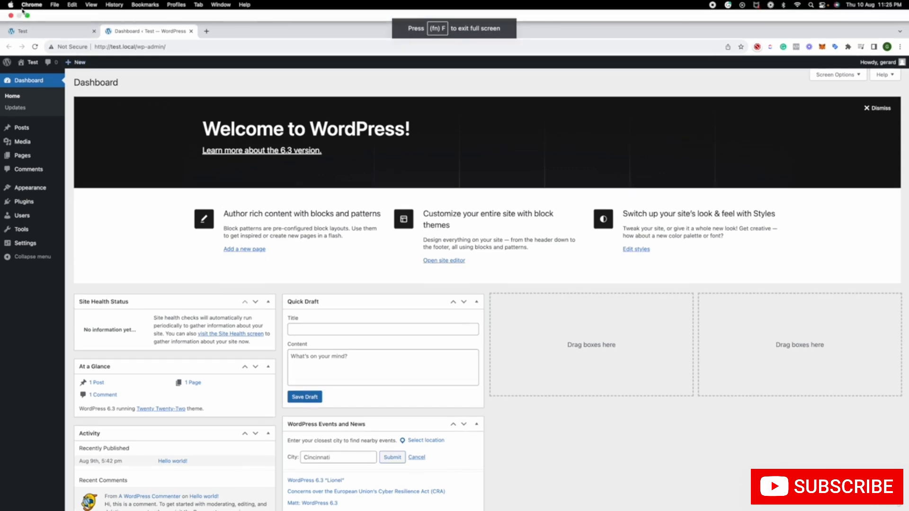
click(26, 14)
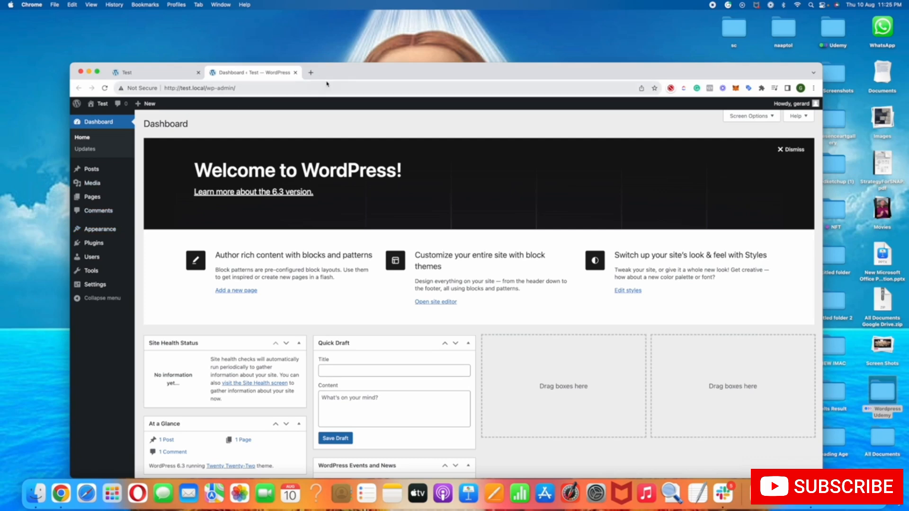
Move the browser window aside, switch to Local, and show the Test site's overview
drag(341, 72, 391, 72)
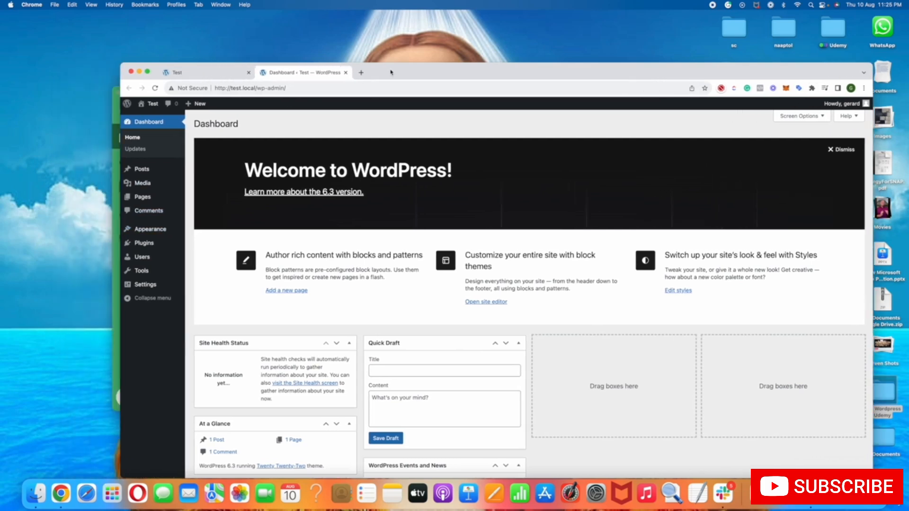
click(117, 170)
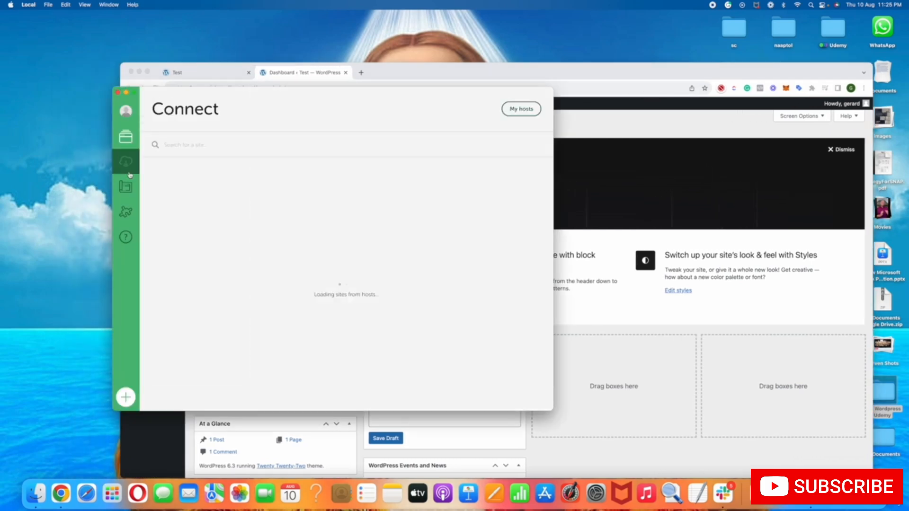
click(127, 137)
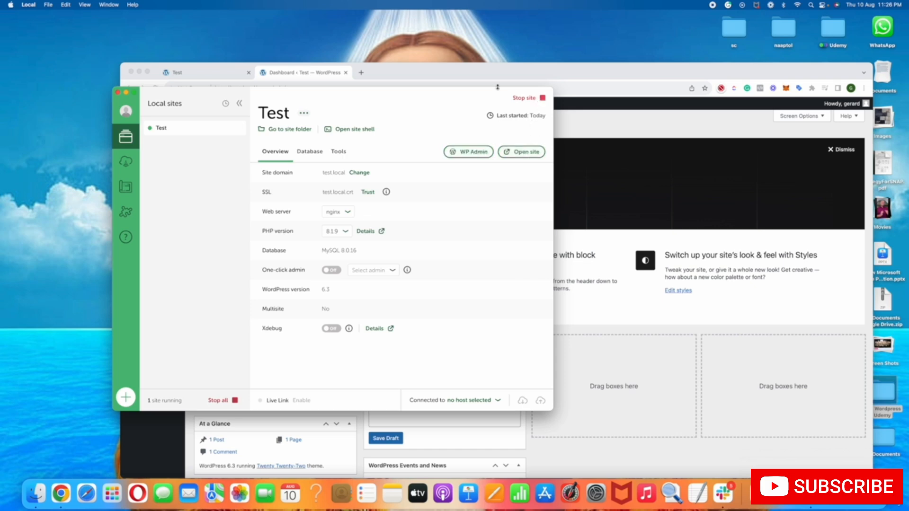
Return to the WordPress dashboard in the browser in full screen and open the list of posts
click(461, 74)
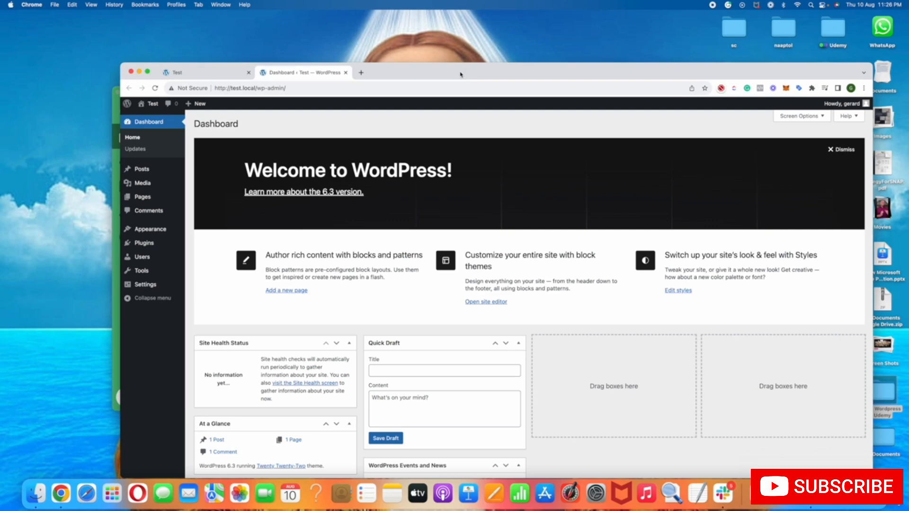
click(148, 73)
mouse_move(14, 103)
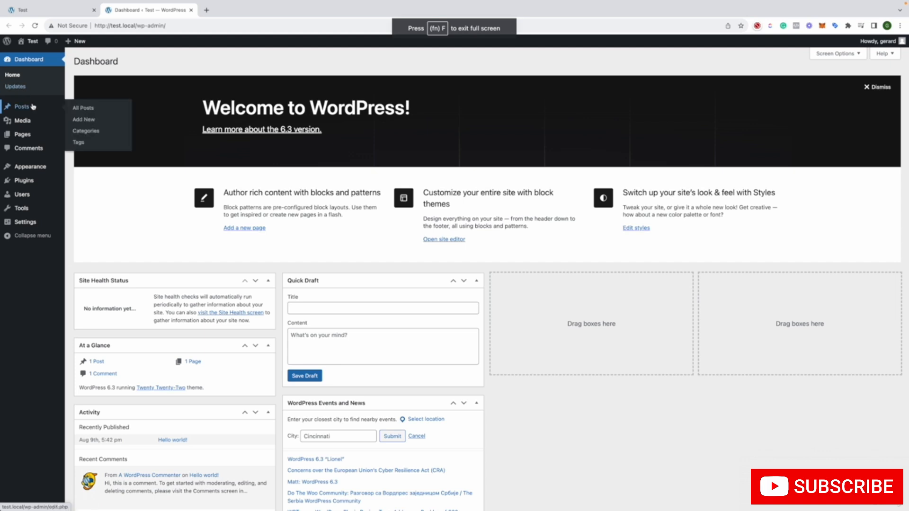
click(33, 107)
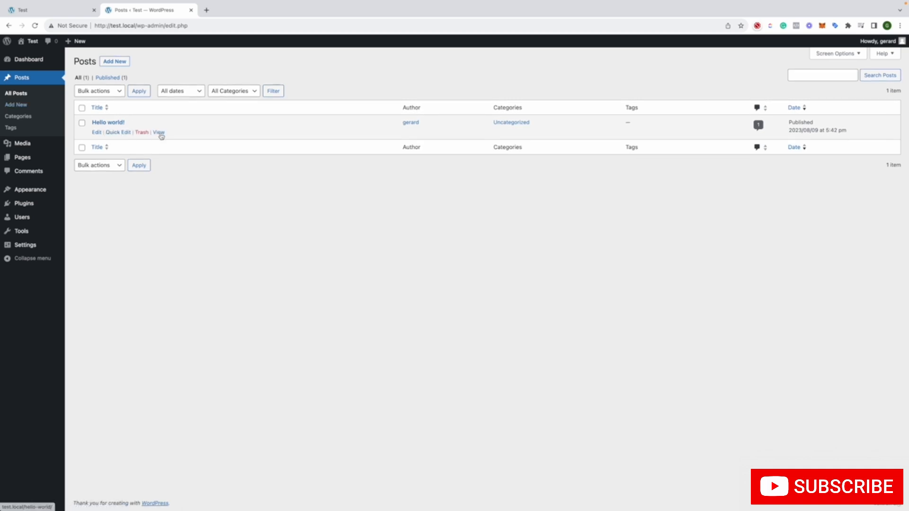
View the published Hello world! post in a separate tab, read through it, and close that tab
right_click(160, 135)
click(174, 139)
click(259, 12)
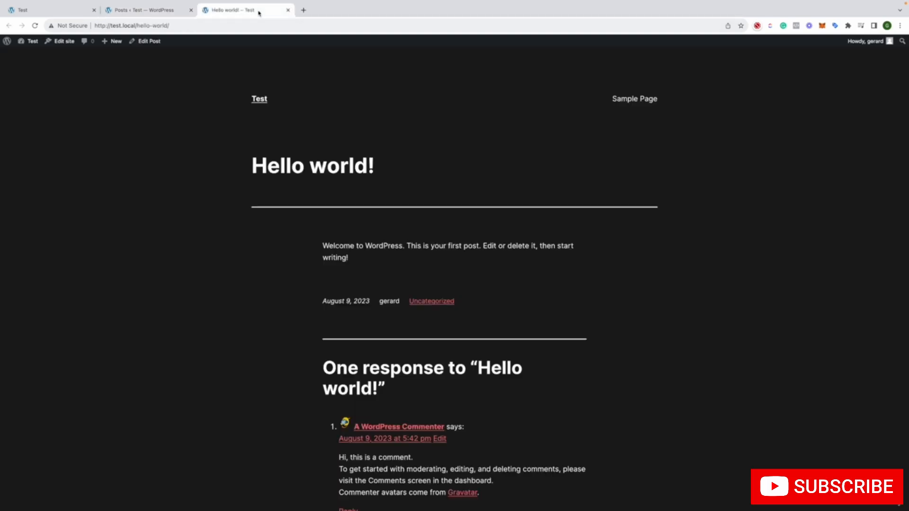
scroll(304, 176, down, 1)
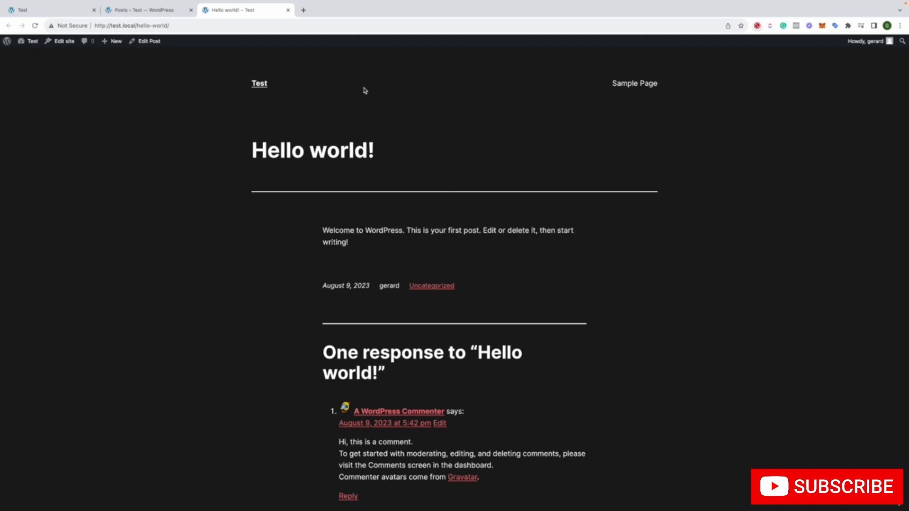
click(288, 10)
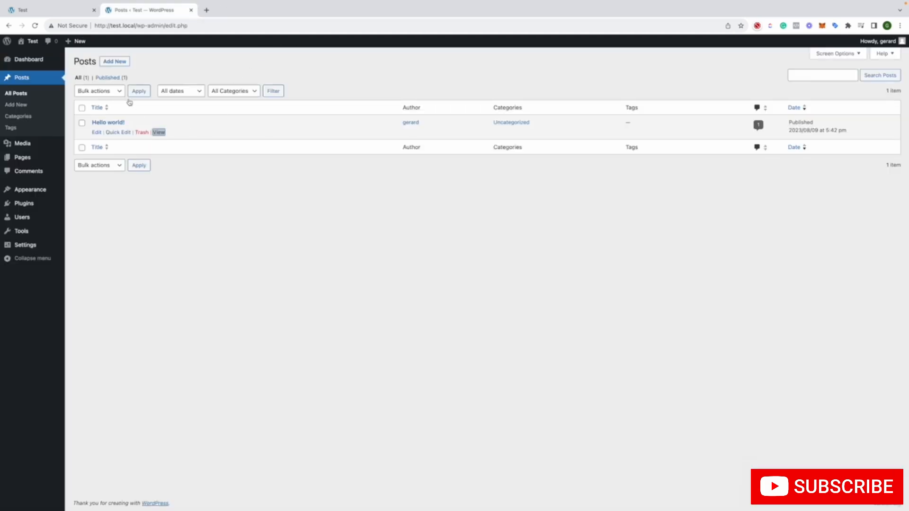
Start a new post and go through the block editor's welcome guide to the end
click(115, 62)
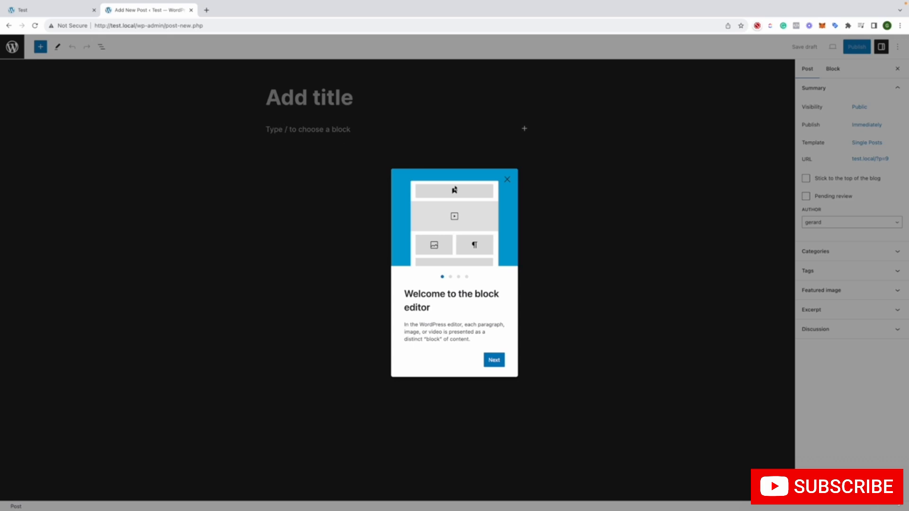
click(495, 359)
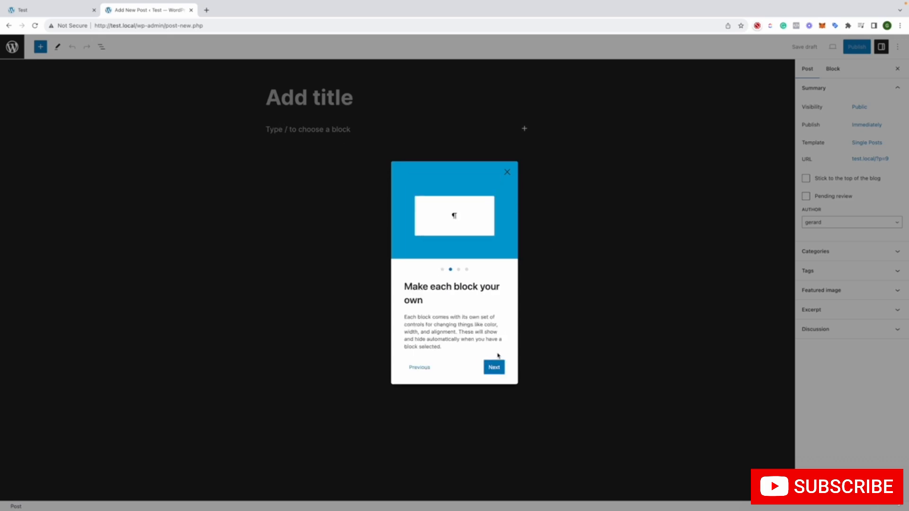
click(494, 367)
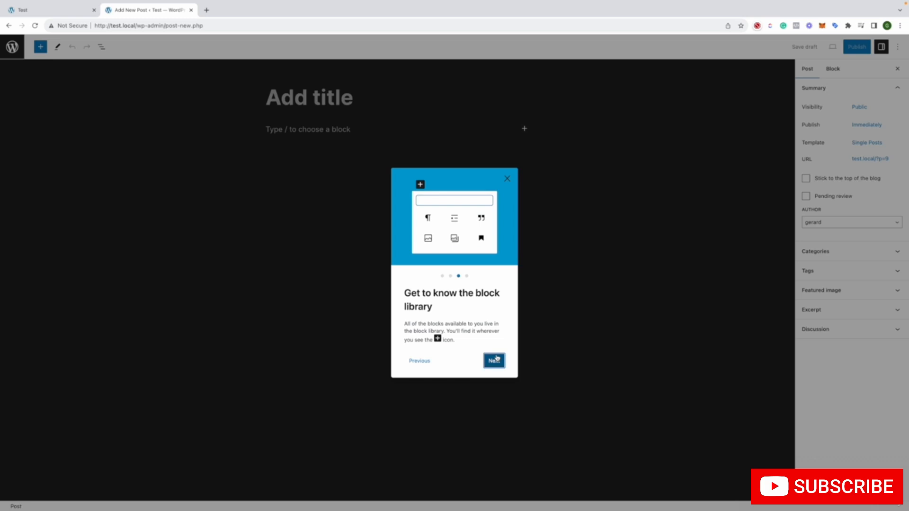
click(496, 358)
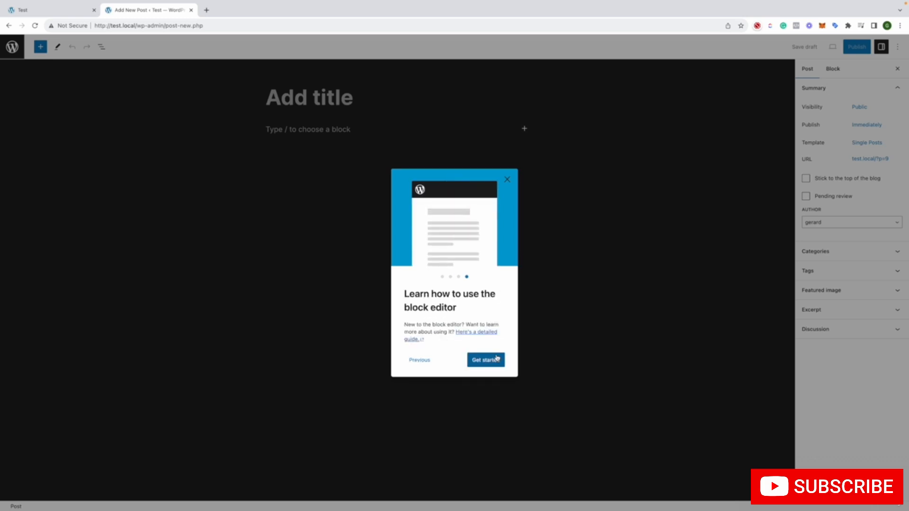
click(497, 359)
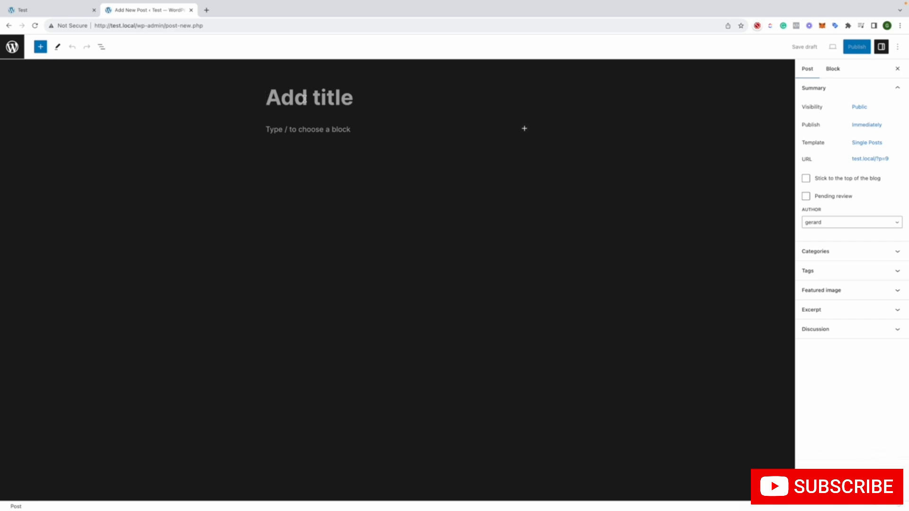
Title the new post Test Post 1 and place the cursor in its empty paragraph block
text(Test Post `)
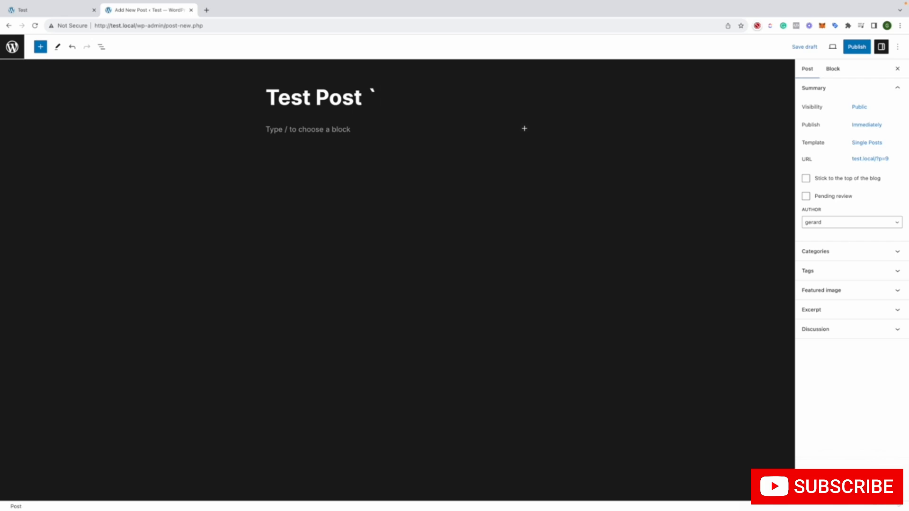
key(BackSpace)
text(1)
click(279, 126)
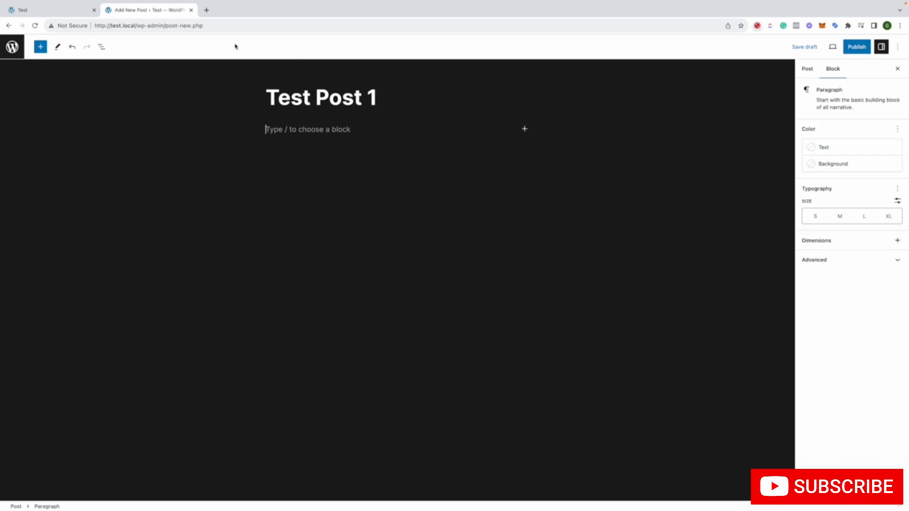
Open Google in a new tab and search for "sample text generator"
click(206, 10)
text(g)
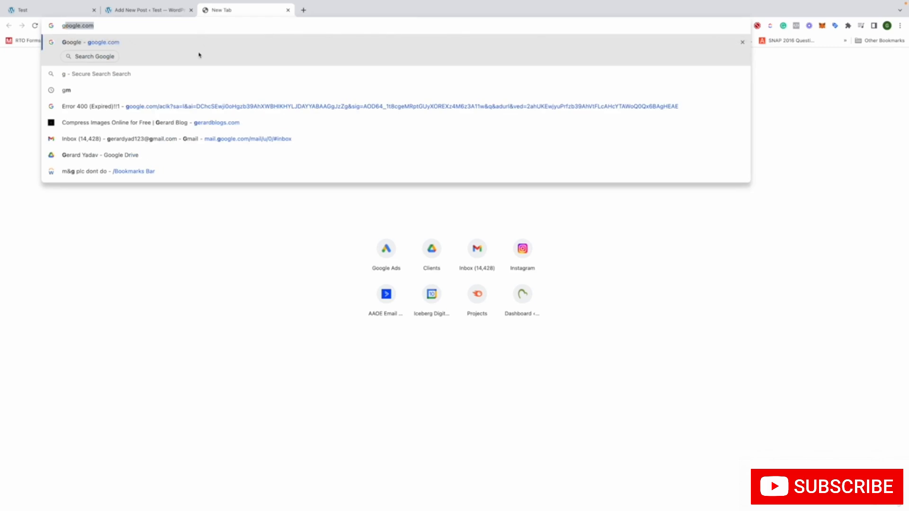
click(198, 55)
text(sam)
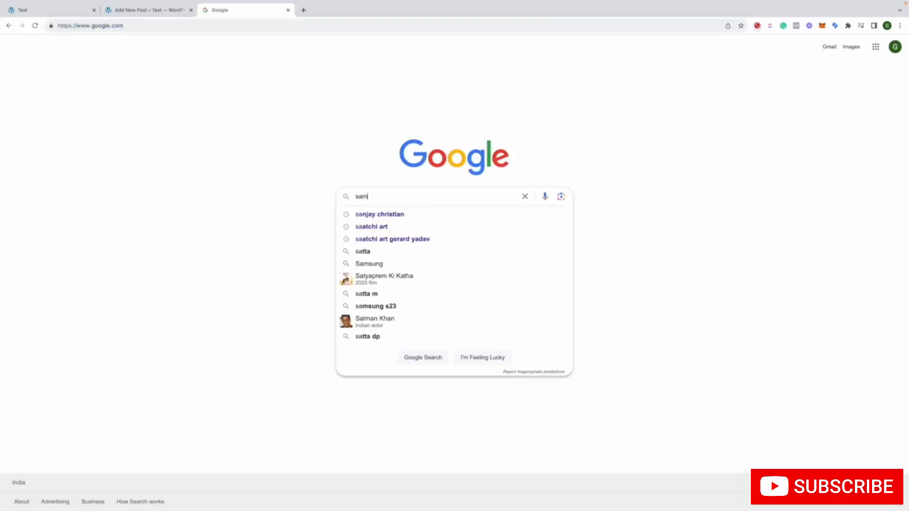
text(ple text )
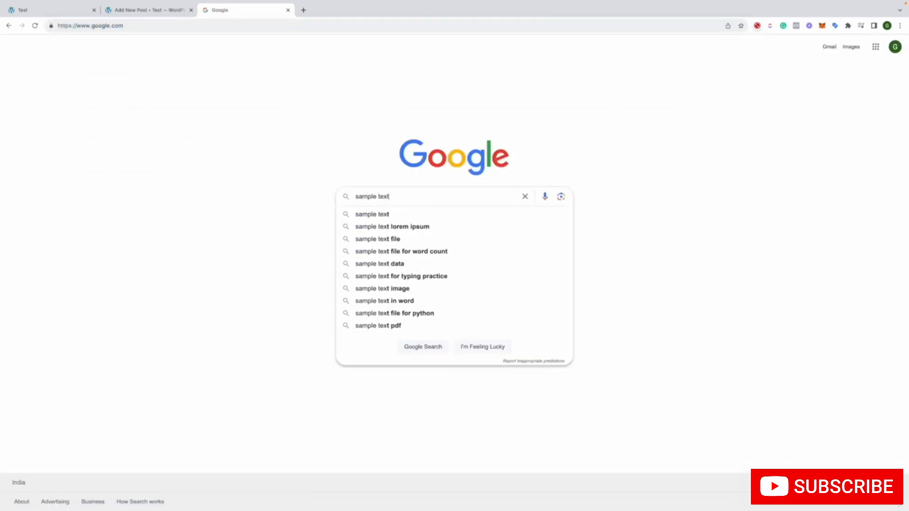
text(gen)
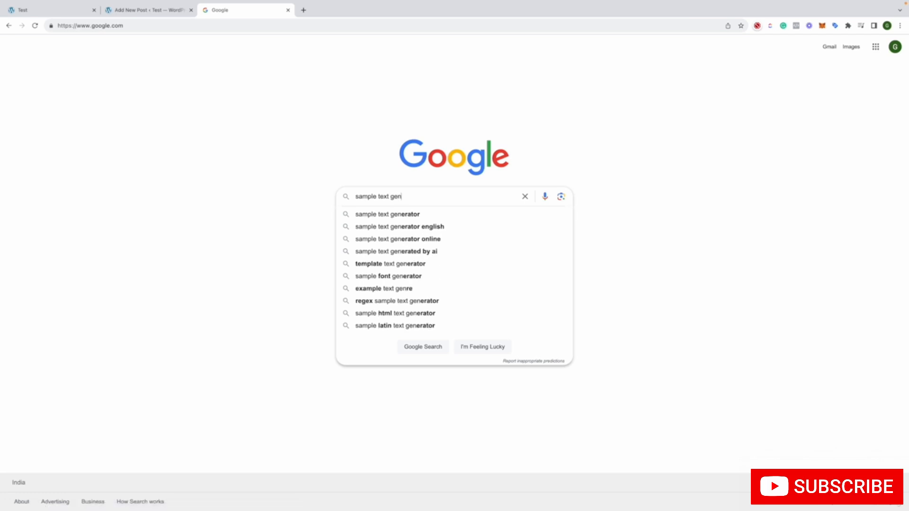
text(erator)
key(Return)
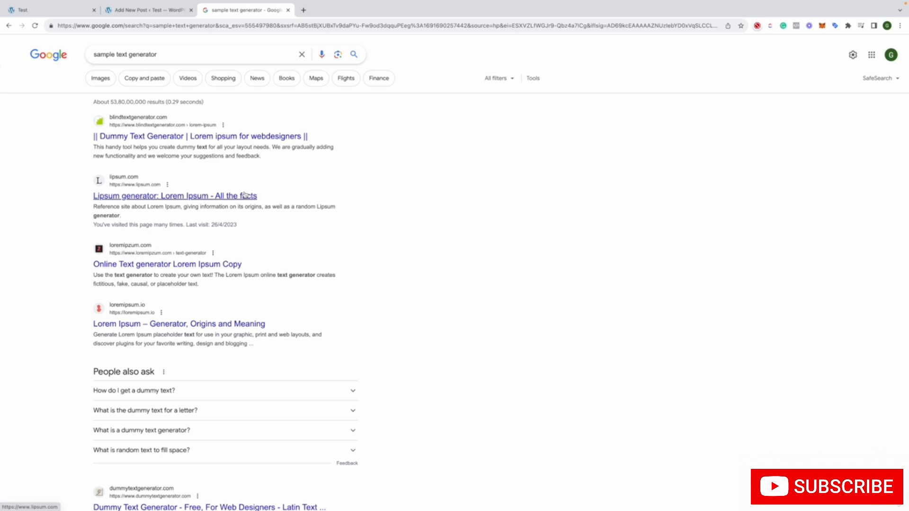
Open the Lorem Ipsum generator on loremipsum.io and copy its five paragraphs of placeholder text
click(260, 324)
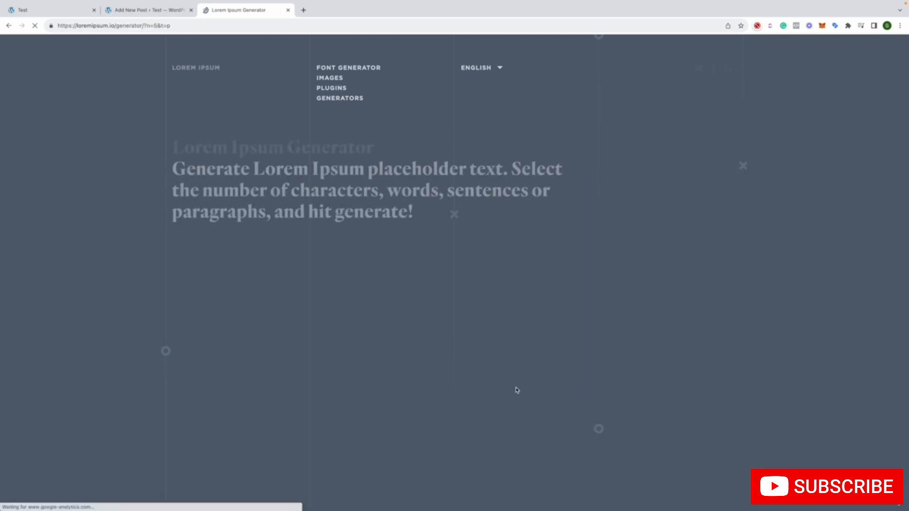
scroll(354, 281, down, 2)
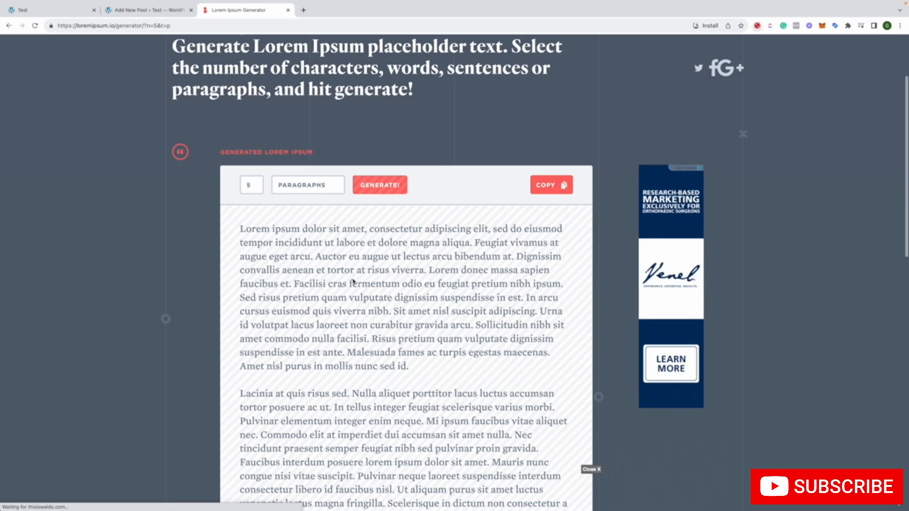
triple_click(272, 237)
key(ctrl+a)
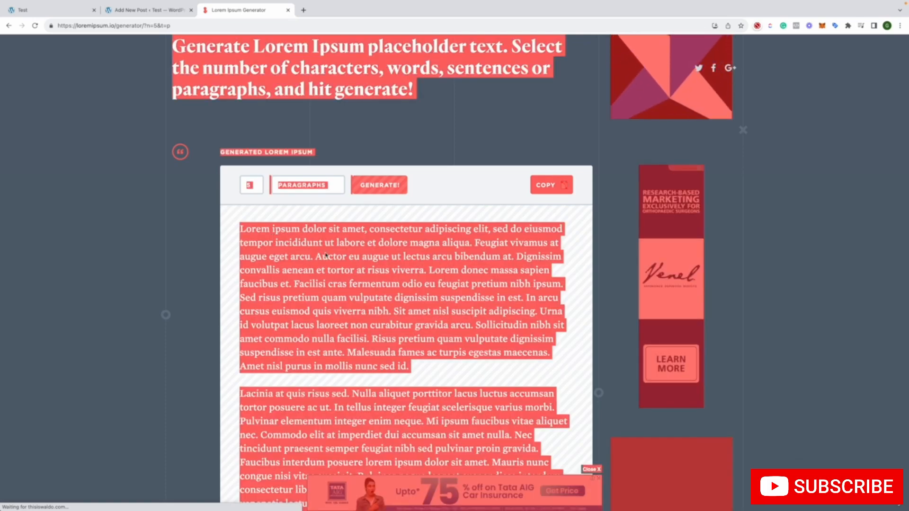
click(350, 263)
drag(241, 230, 386, 275)
scroll(382, 283, down, 2)
click(546, 110)
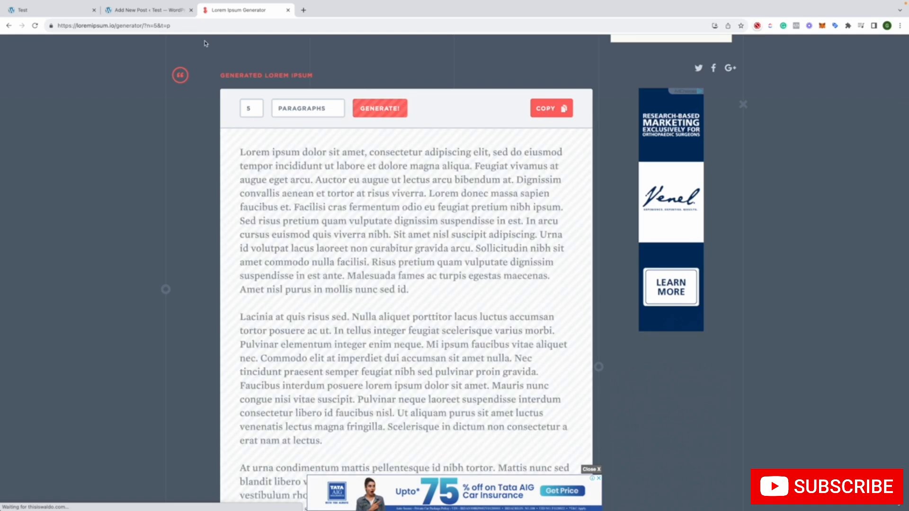
Paste the copied Lorem Ipsum paragraphs into the body of Test Post 1 and select the first paragraph block
click(147, 10)
key(ctrl+v)
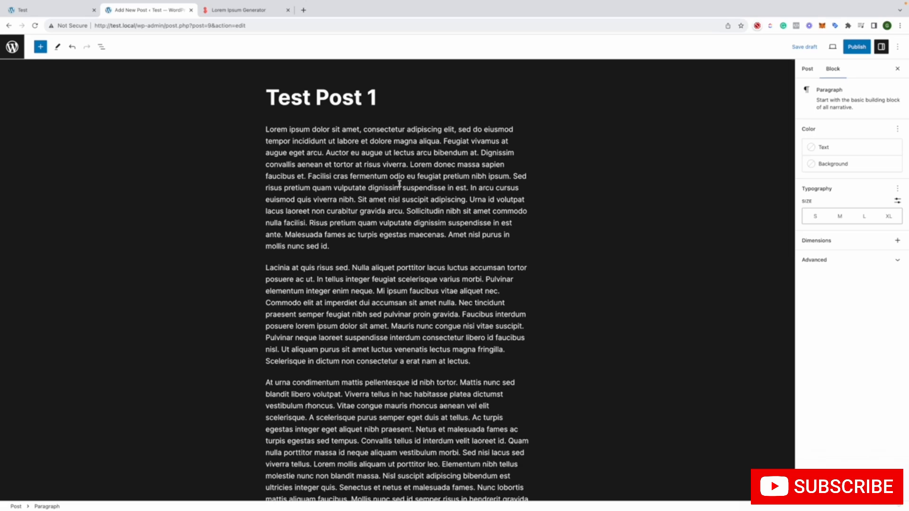
scroll(400, 183, down, 6)
scroll(400, 184, up, 6)
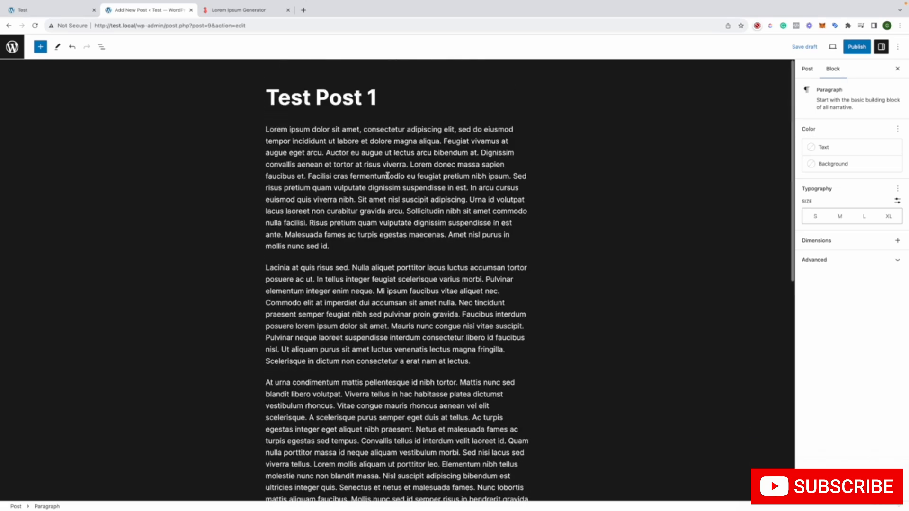
click(267, 128)
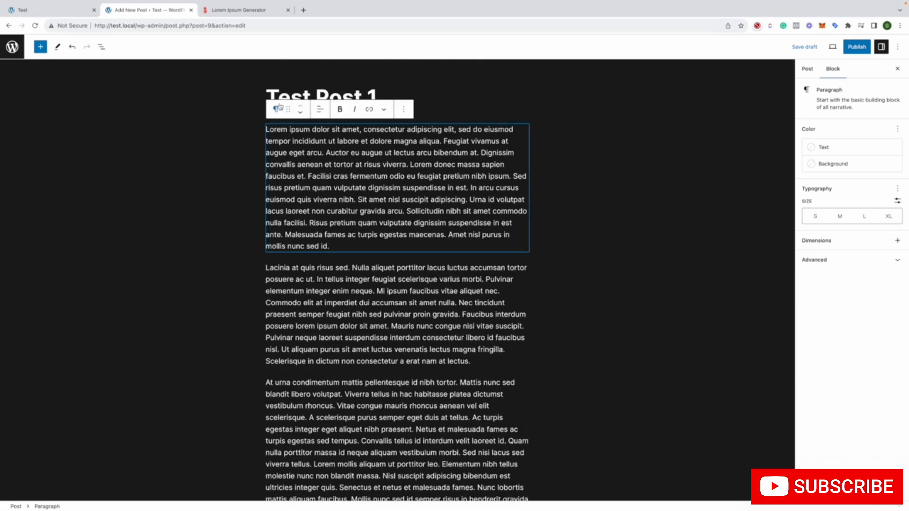
Transform the first paragraph block into a heading and replace its text with "Heading 1"
click(275, 111)
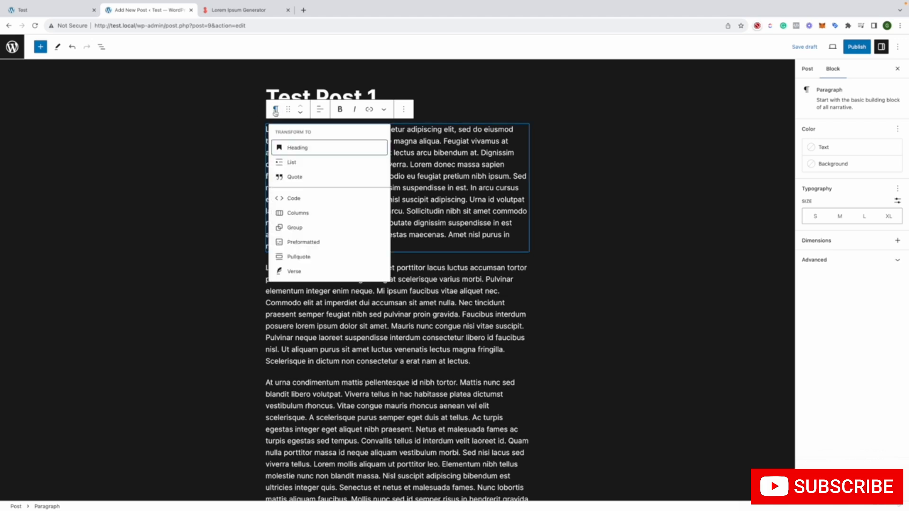
click(299, 148)
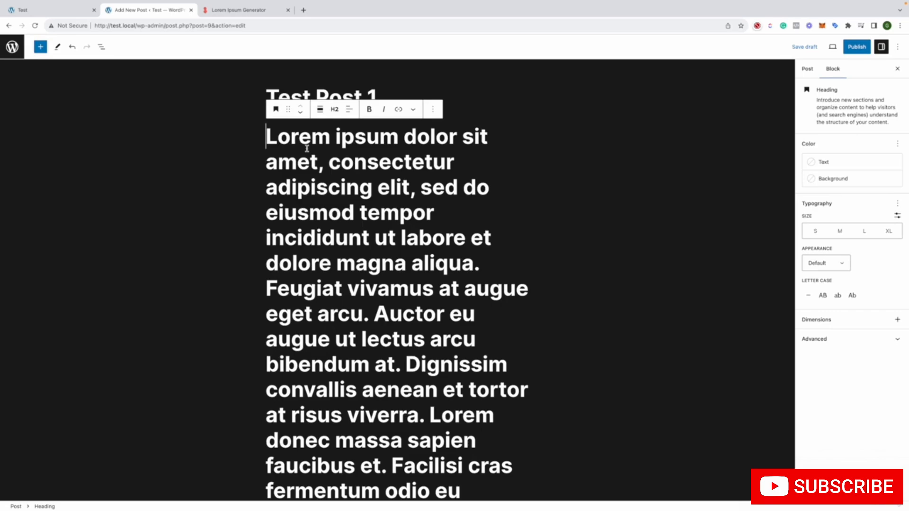
double_click(307, 148)
click(306, 148)
drag(268, 140, 399, 269)
scroll(399, 268, up, 15)
scroll(399, 268, down, 5)
scroll(399, 269, down, 2)
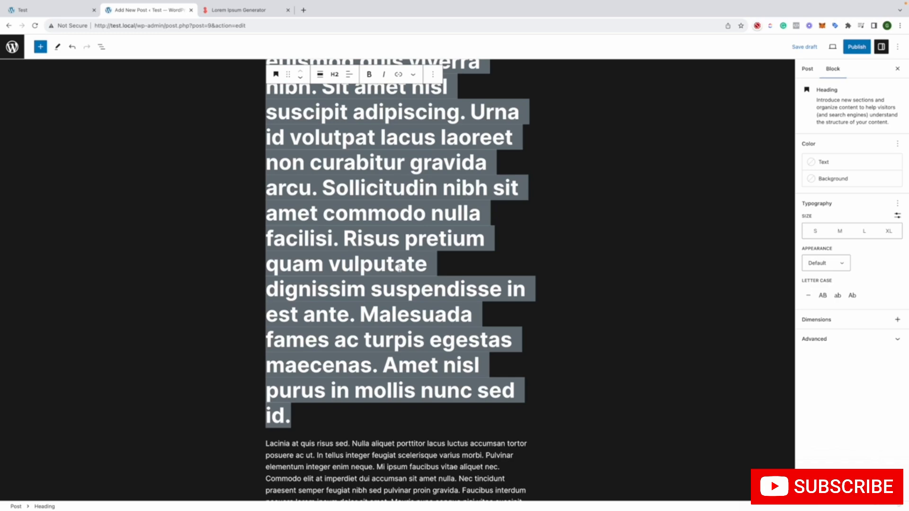
scroll(399, 268, down, 9)
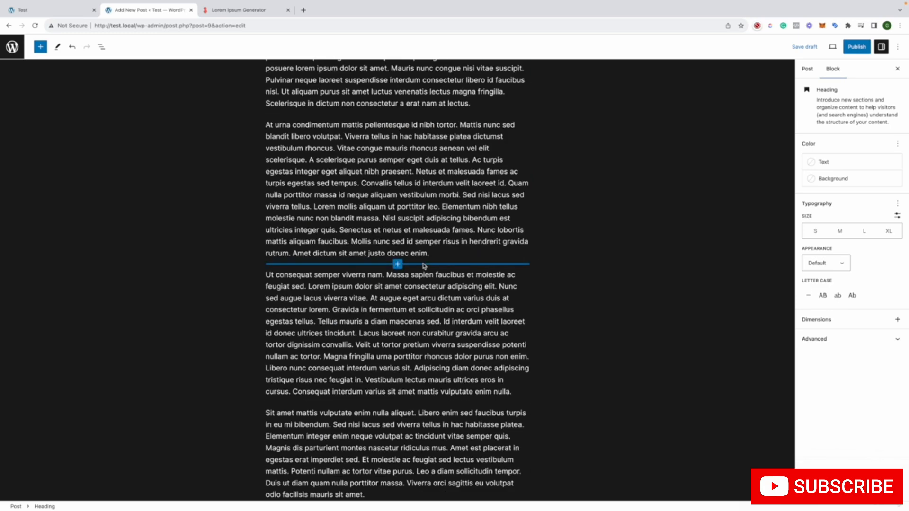
scroll(397, 258, up, 8)
double_click(386, 251)
key(ctrl+a)
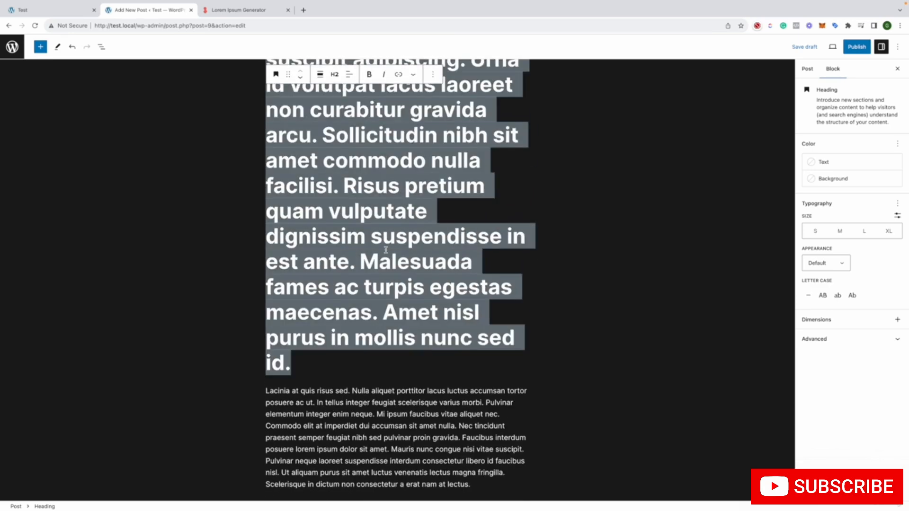
key(BackSpace)
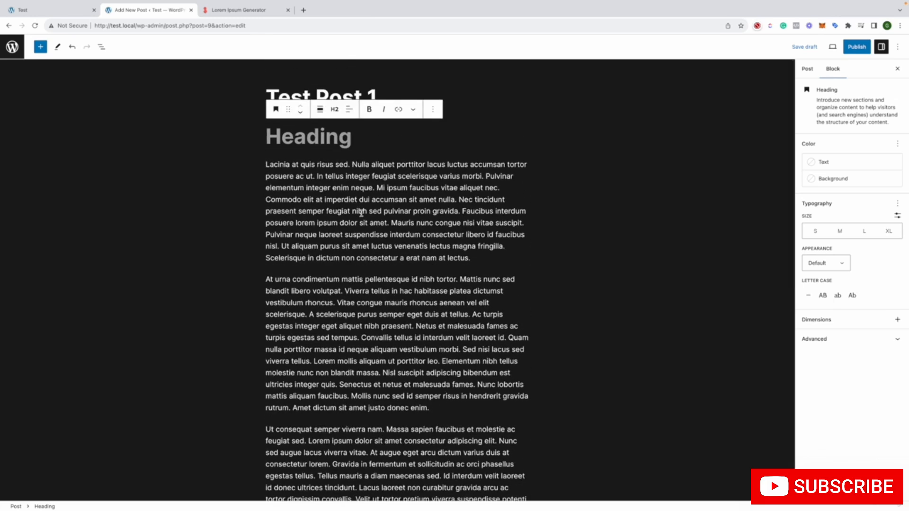
text(Heading 1)
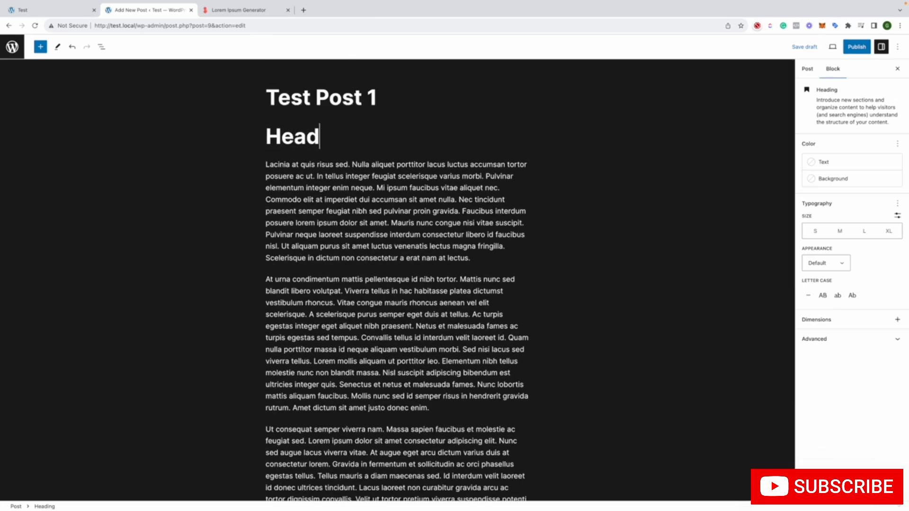
Transform the paragraph directly below the heading, starting "Lacinia at quis", into a Quote block
click(432, 212)
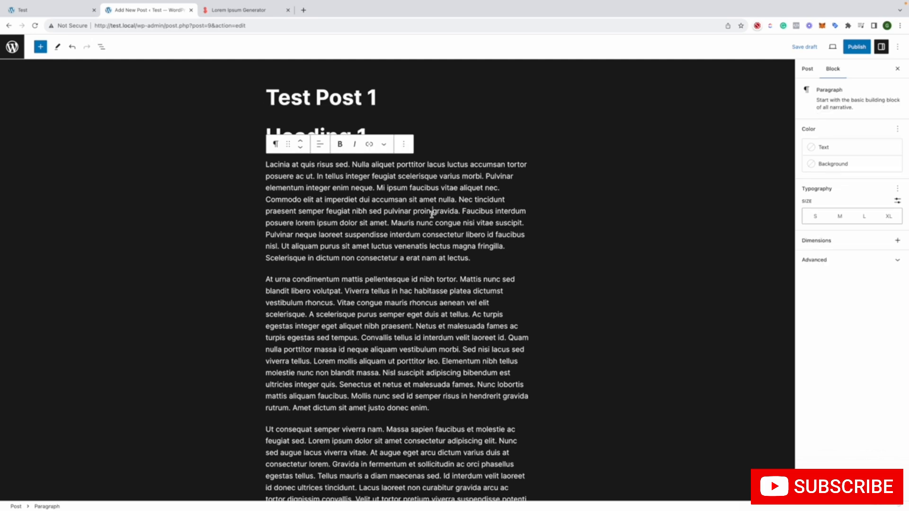
click(301, 134)
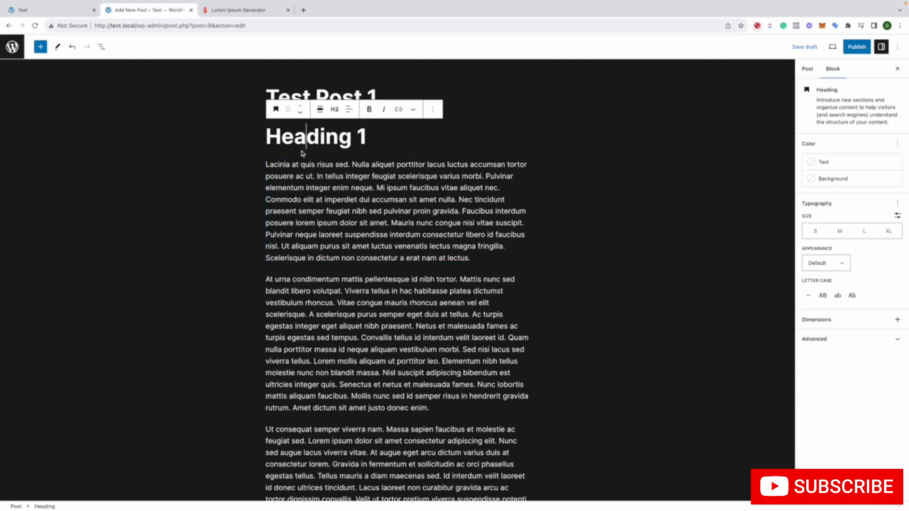
click(286, 176)
click(275, 144)
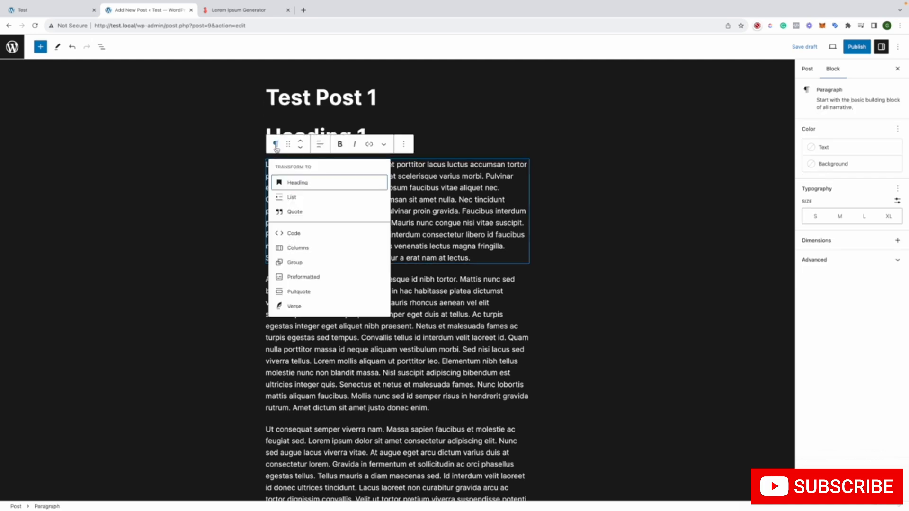
click(295, 212)
click(232, 250)
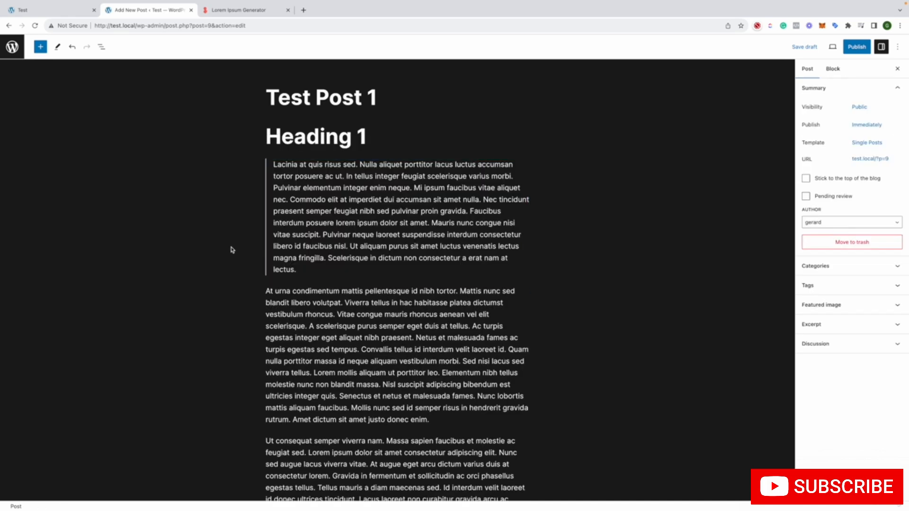
Add the citation "Test Citation" to the quote
click(304, 273)
click(291, 288)
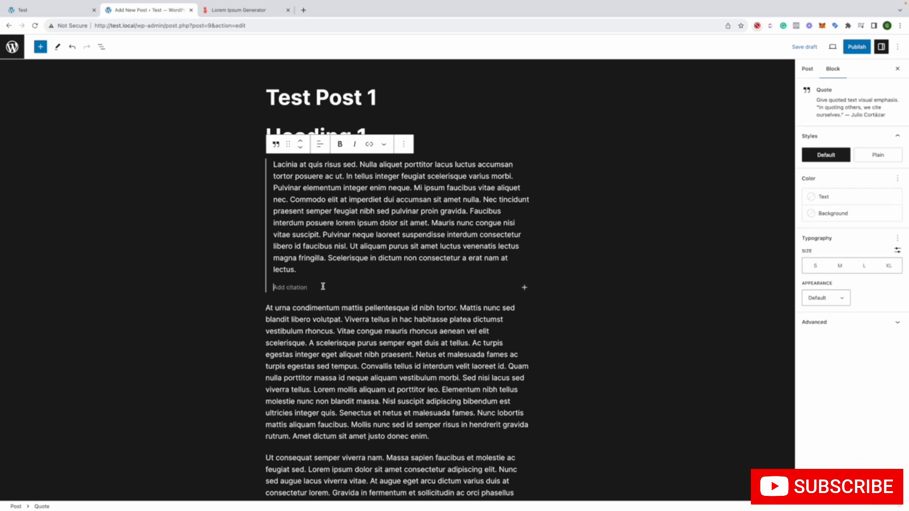
text(T)
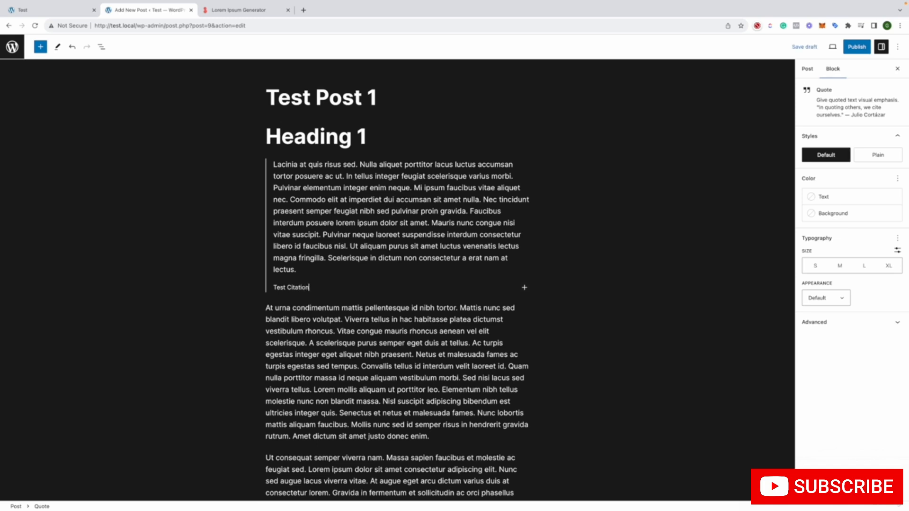
text(est Citation)
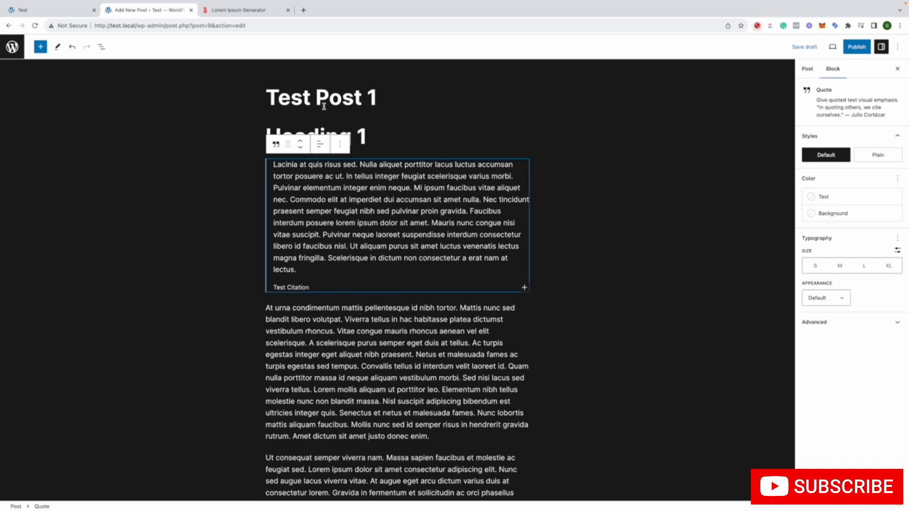
Transform the "At urna condimentum" paragraph below the quote into a Columns block and set it to wide width
click(375, 323)
click(276, 287)
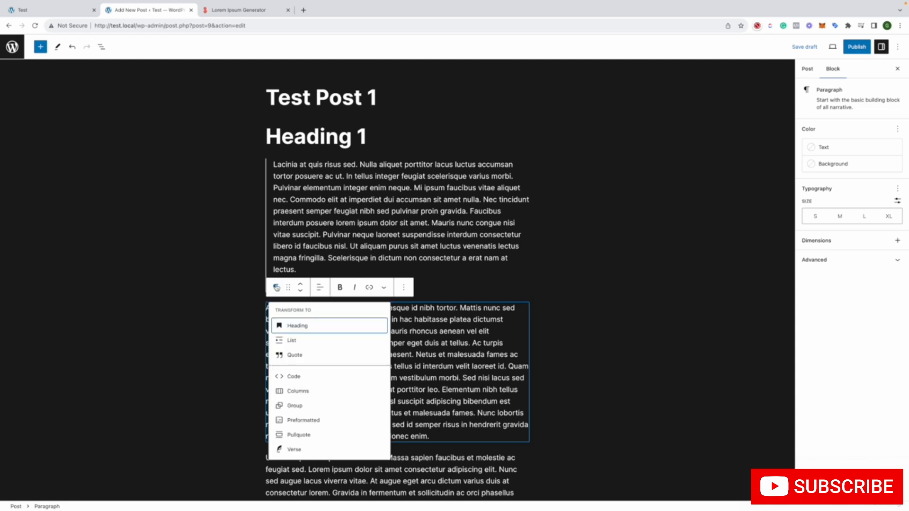
click(341, 389)
click(322, 288)
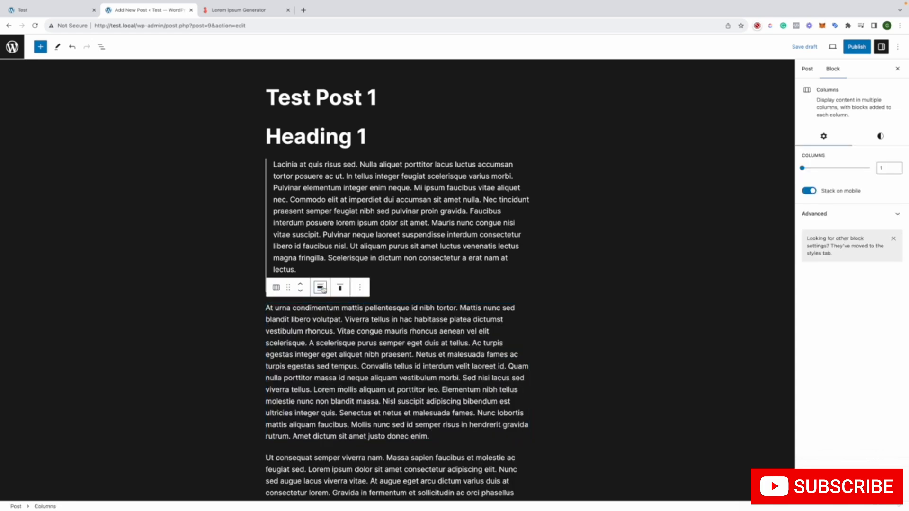
click(352, 330)
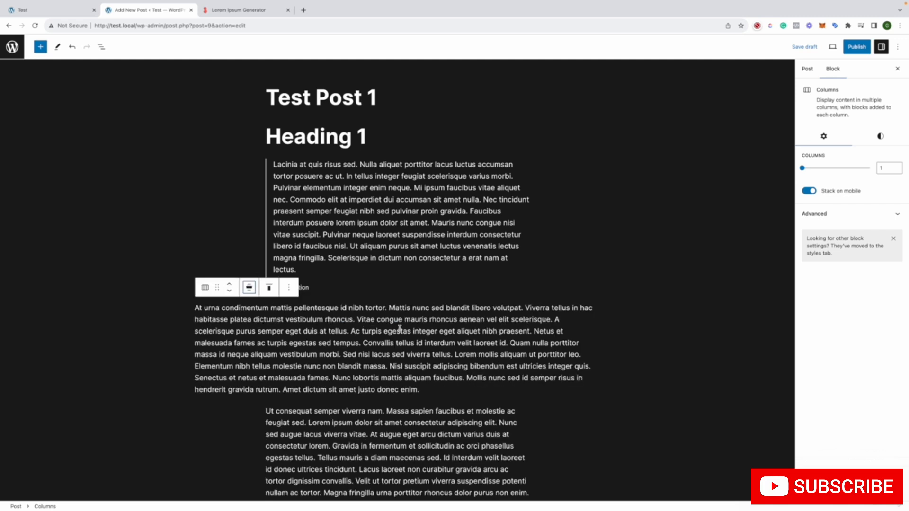
Try middle vertical alignment on the Columns block and set it to Align bottom
click(269, 288)
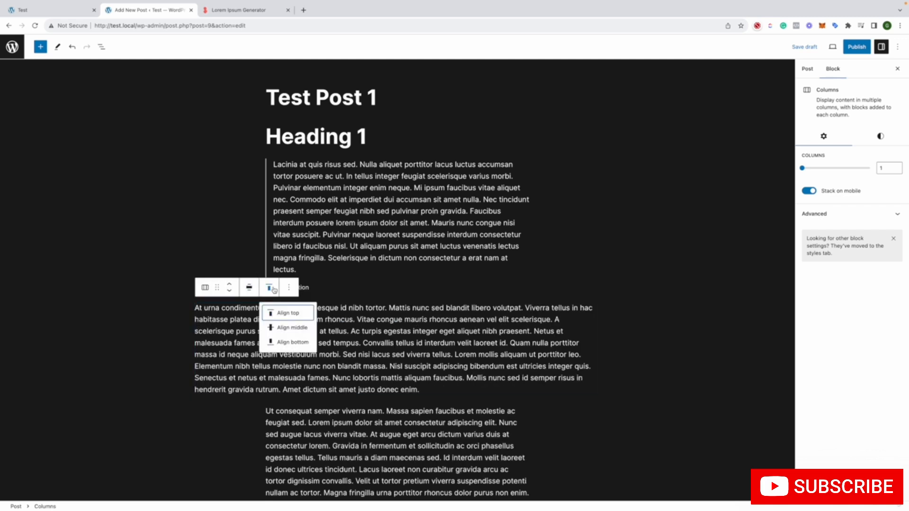
click(288, 328)
click(269, 287)
click(278, 348)
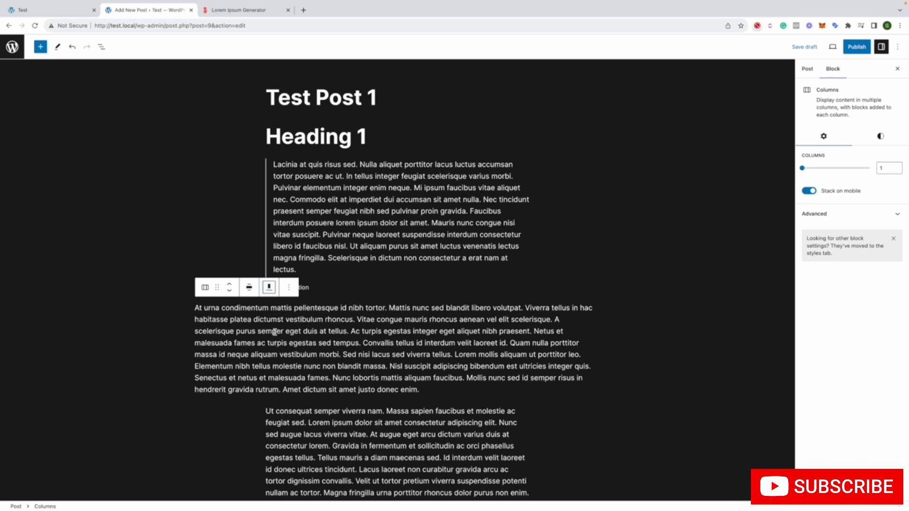
Try the Columns block at full width and restore it to the normal content width
click(249, 287)
click(279, 347)
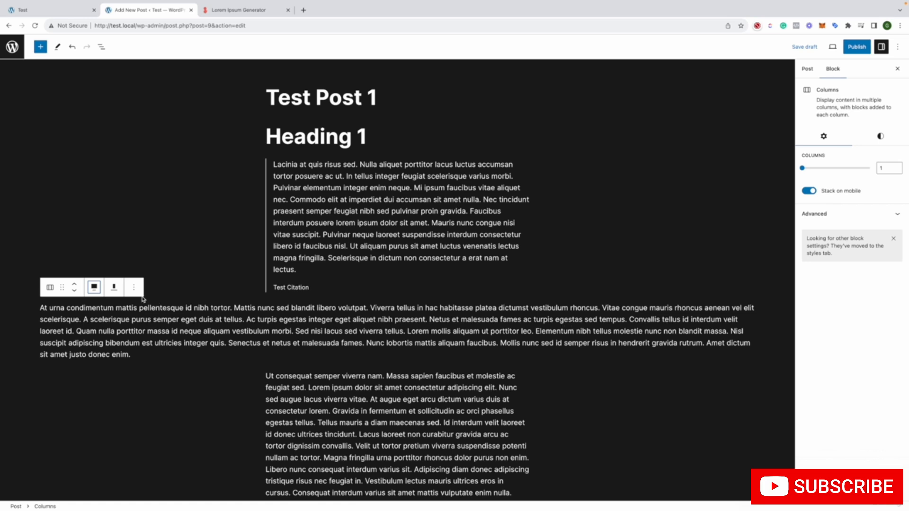
click(95, 288)
click(112, 321)
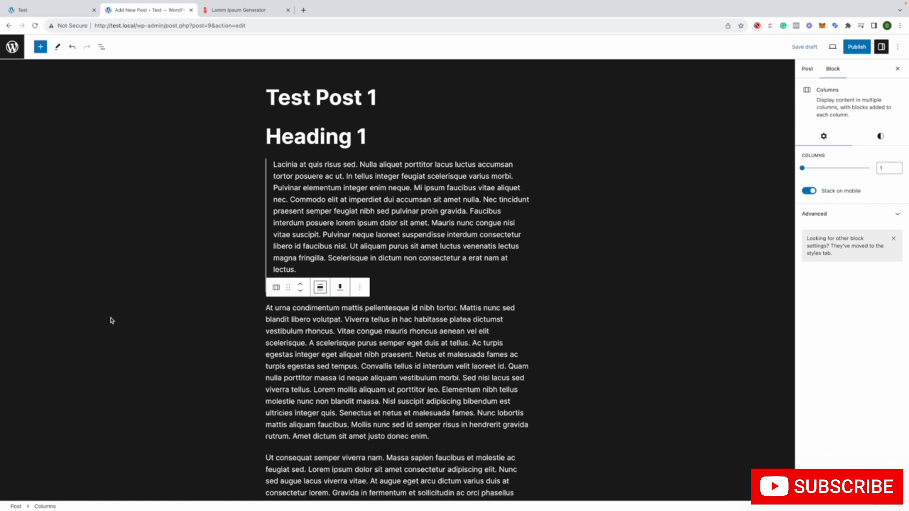
Transform the Columns block into a Group and view the group's transform choices and block options
click(276, 288)
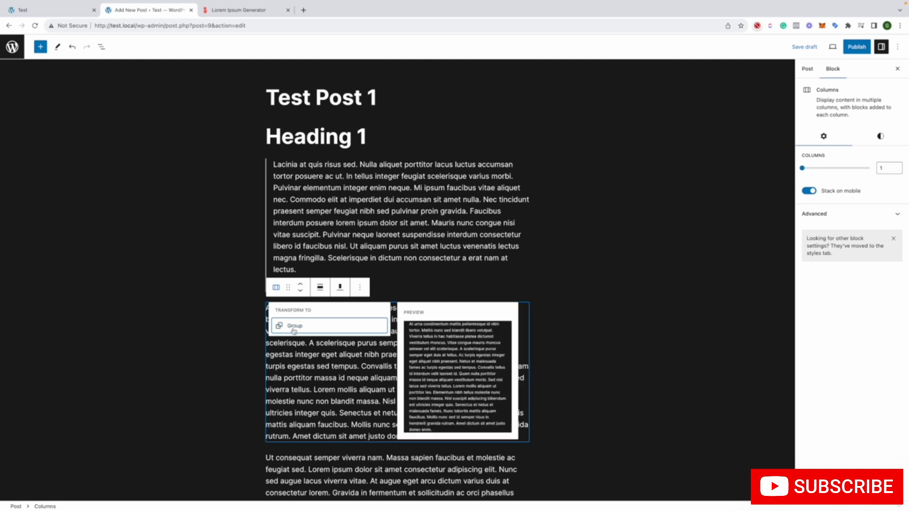
click(290, 324)
click(276, 288)
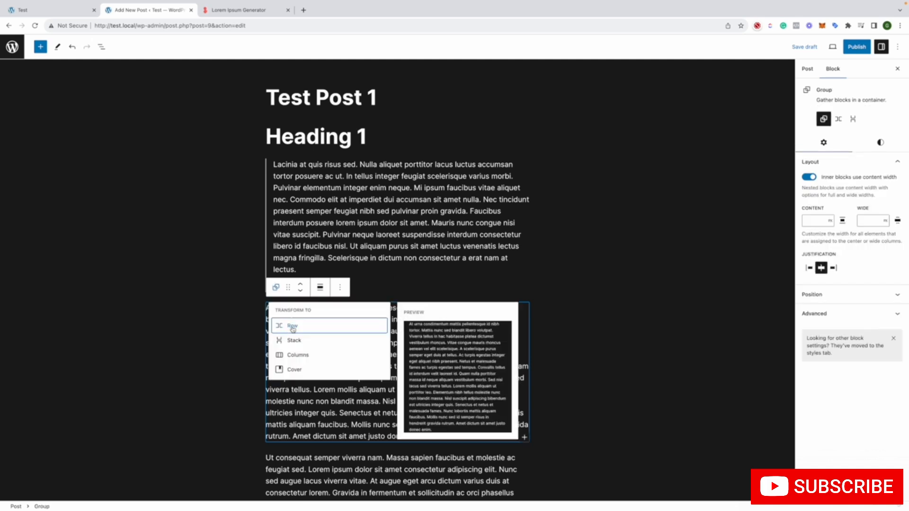
click(340, 288)
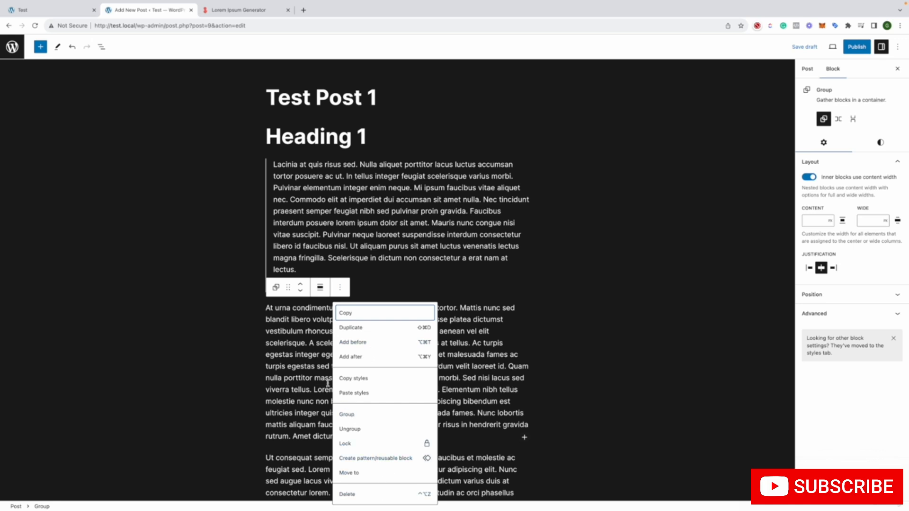
click(312, 372)
click(236, 361)
Select the nested paragraph's parent blocks up to the Group and view the group's transform choices
click(304, 357)
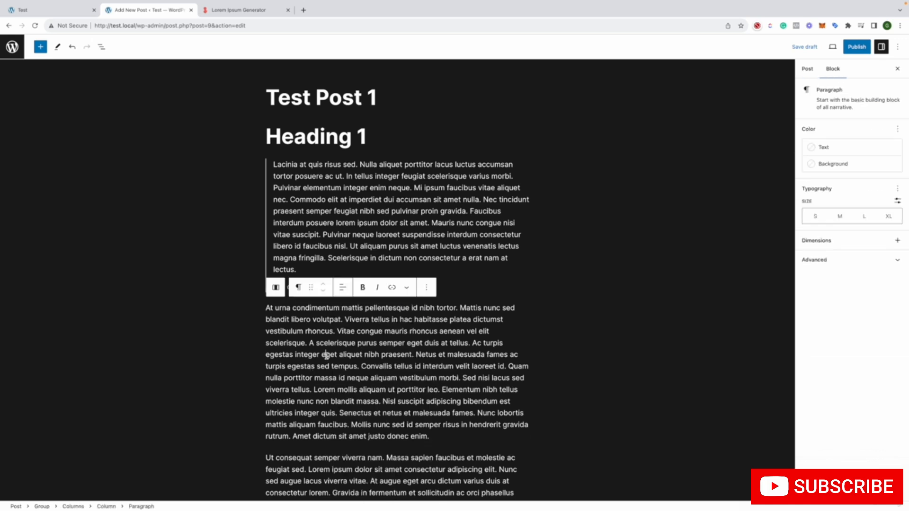
click(280, 291)
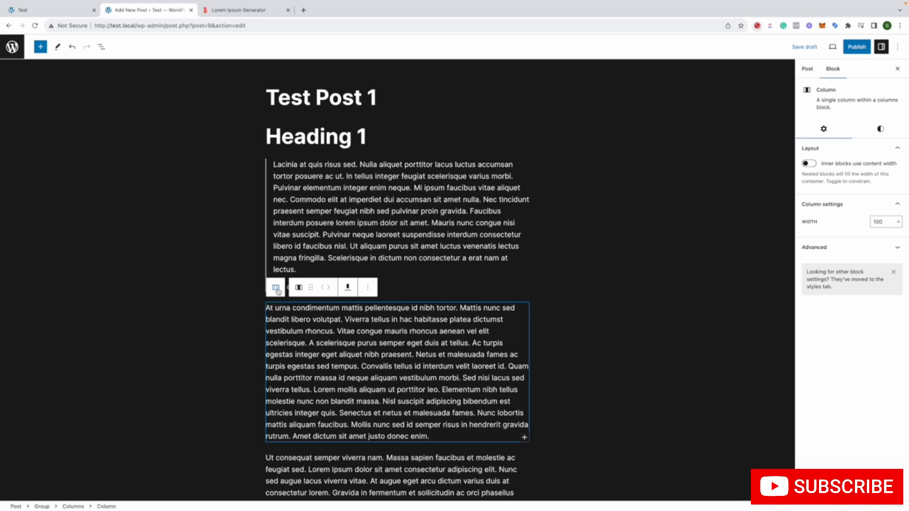
click(278, 291)
click(279, 292)
click(276, 289)
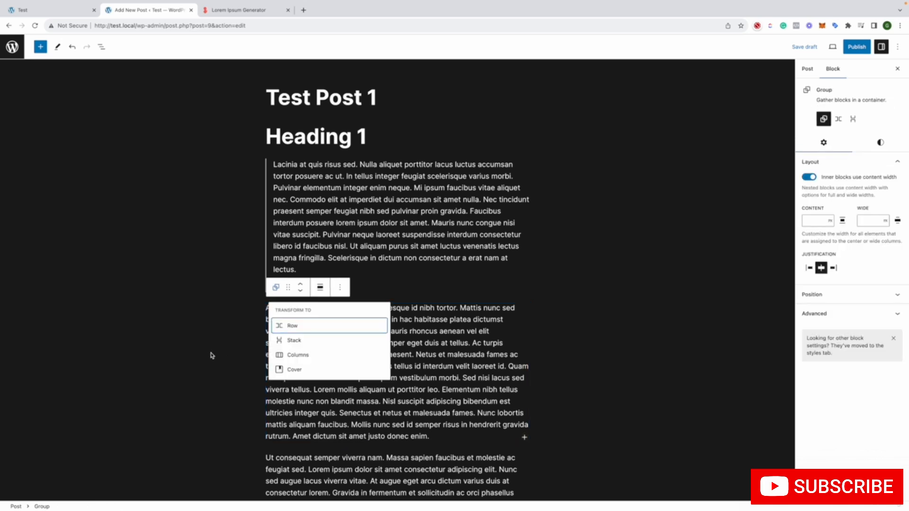
click(213, 356)
Transform the "At urna condimentum" paragraph nested in the column into a Preformatted block
click(352, 365)
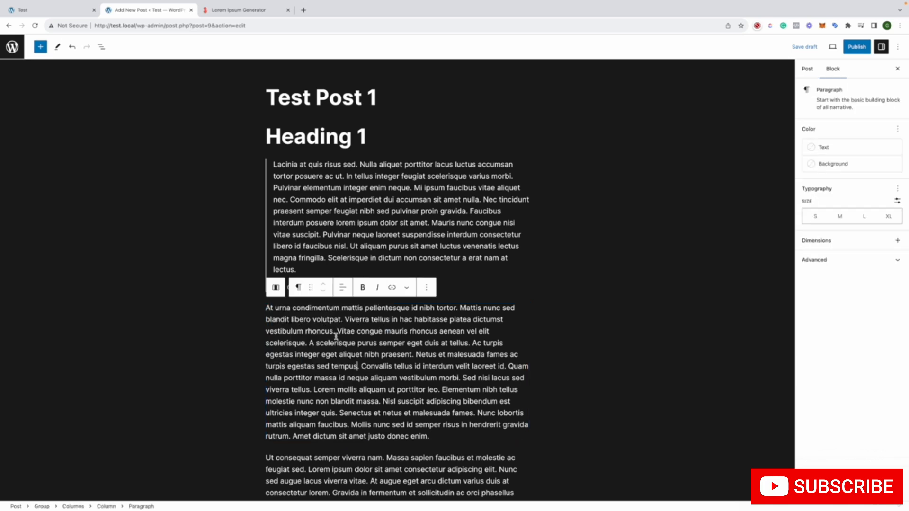
click(277, 287)
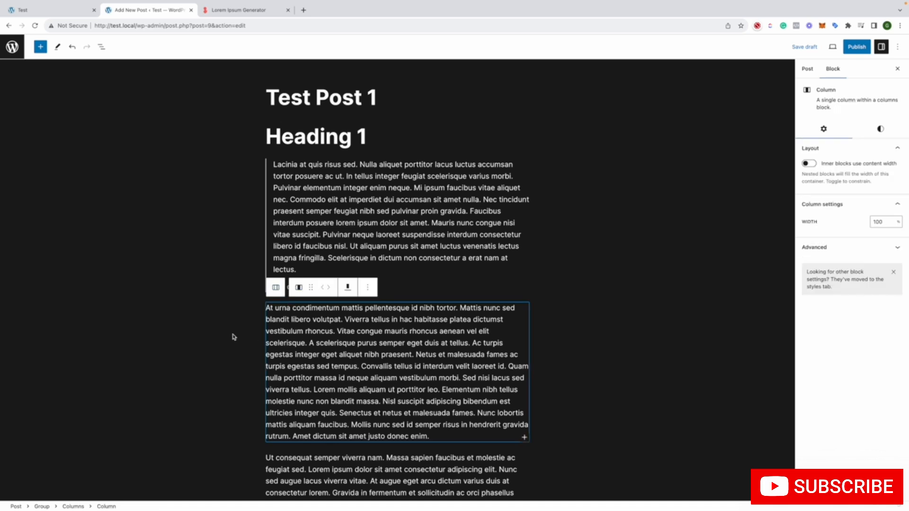
click(325, 341)
click(298, 287)
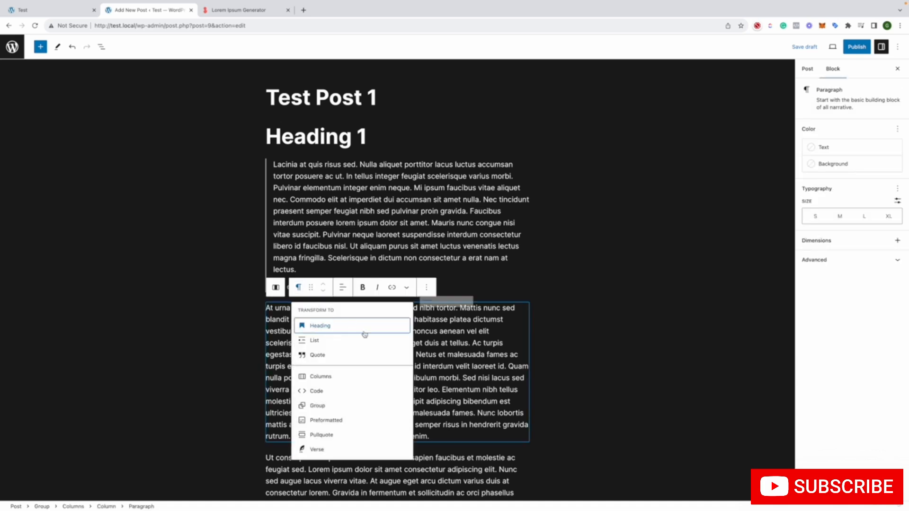
click(378, 421)
scroll(410, 381, down, 2)
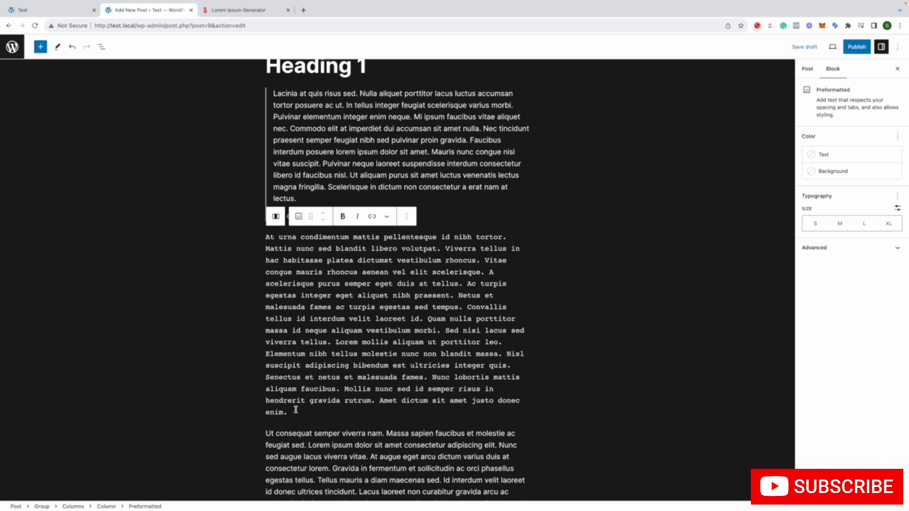
Review the preformatted block's transform choices and convert the block back to a Paragraph
drag(295, 410, 311, 266)
click(311, 266)
click(298, 216)
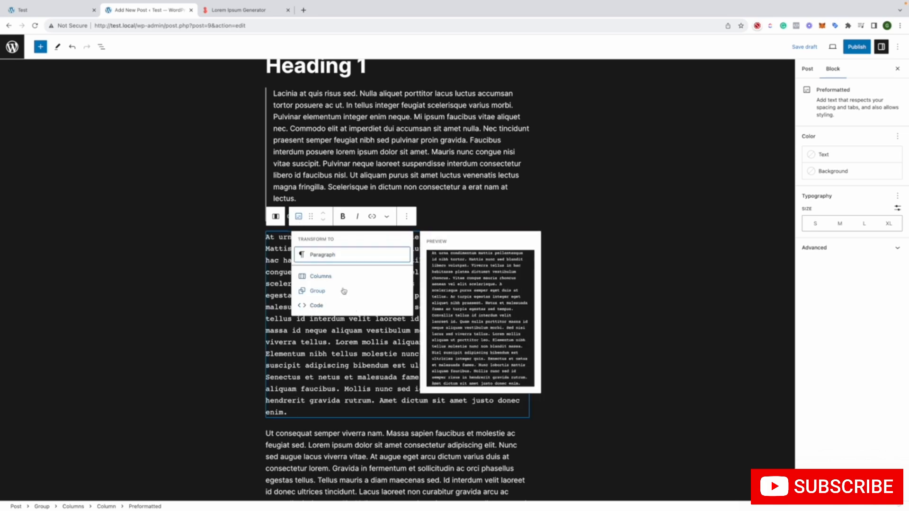
mouse_move(339, 258)
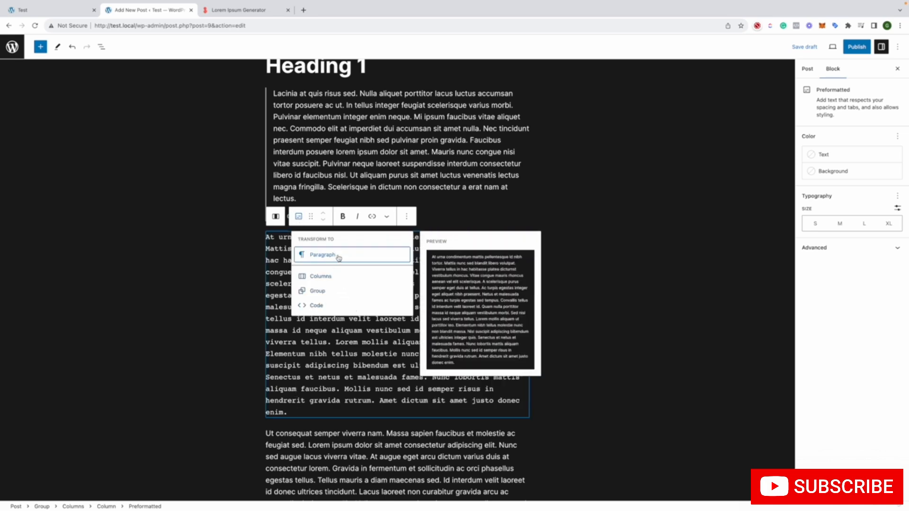
click(275, 217)
click(310, 254)
double_click(309, 272)
click(298, 217)
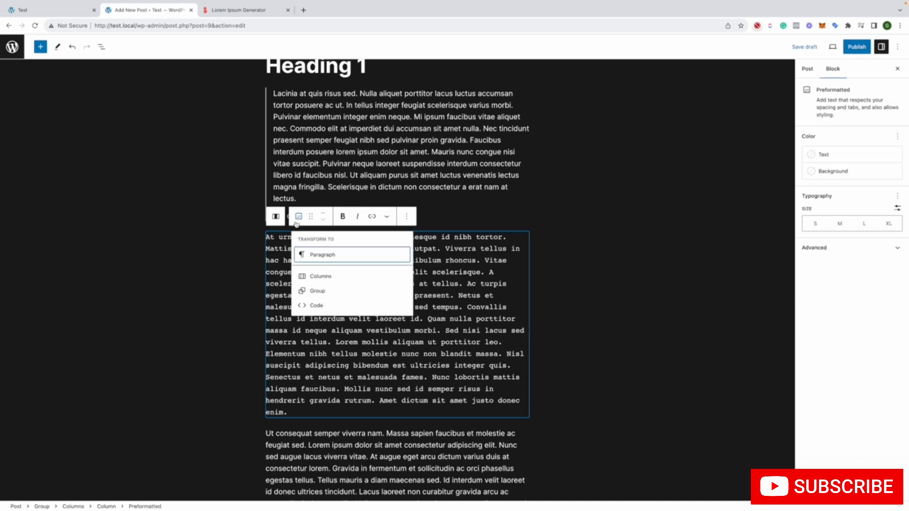
click(316, 254)
Transform the "At urna condimentum" paragraph nested in the column into a Pullquote and convert it back to a Paragraph
triple_click(310, 242)
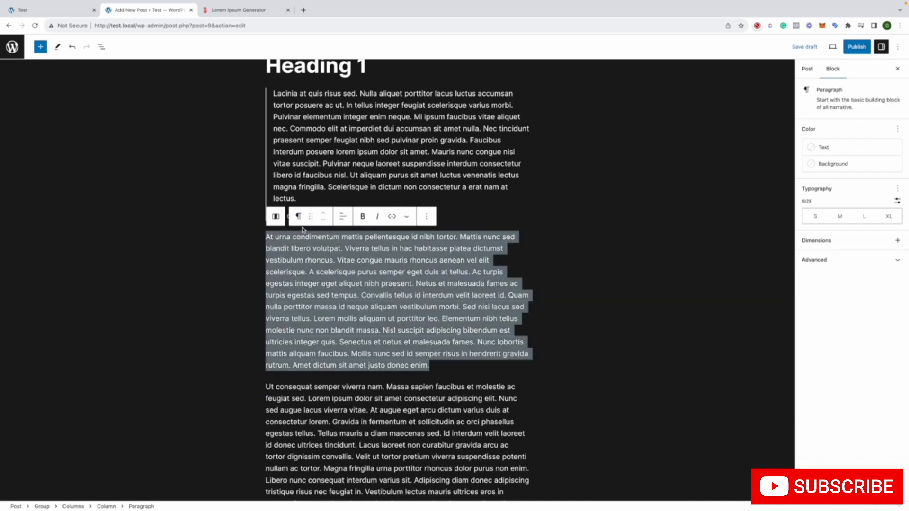
click(299, 216)
mouse_move(348, 355)
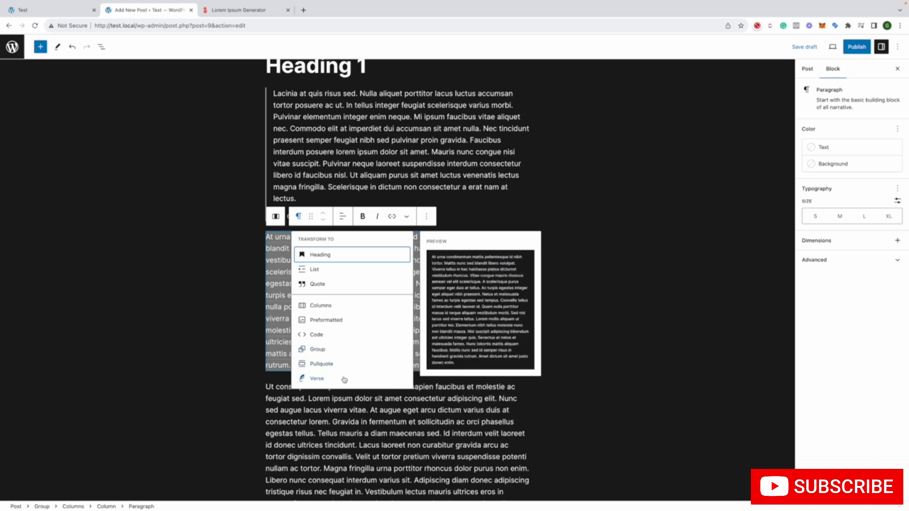
click(345, 370)
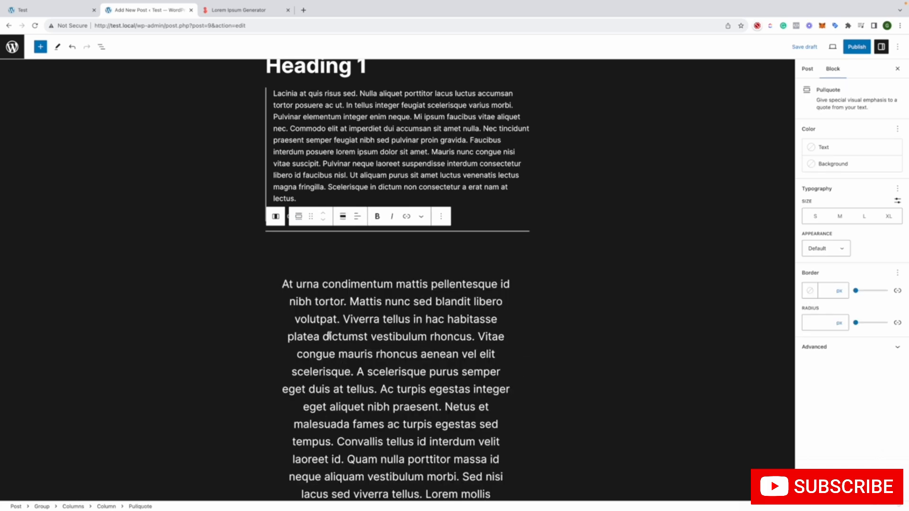
click(298, 217)
click(322, 254)
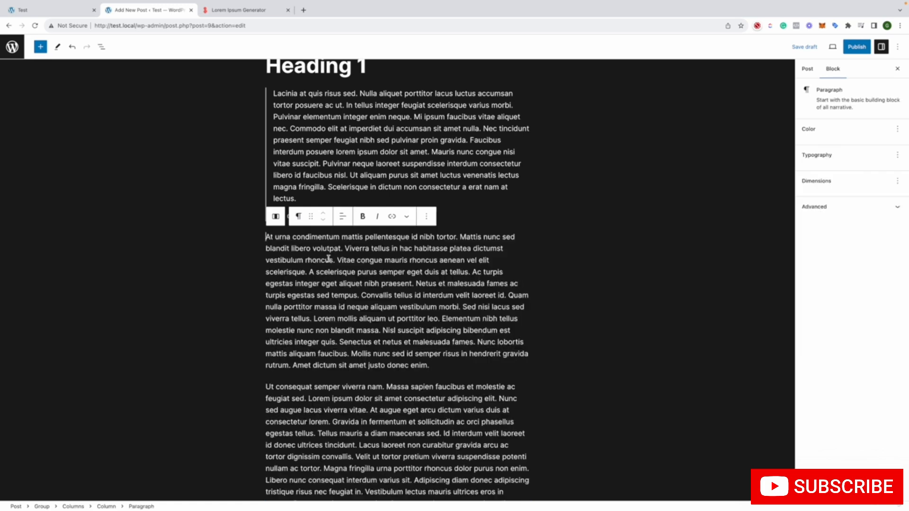
Transform the "At urna condimentum" paragraph into a Verse block and give it an 8 px border with a 21 px radius
click(298, 216)
click(337, 379)
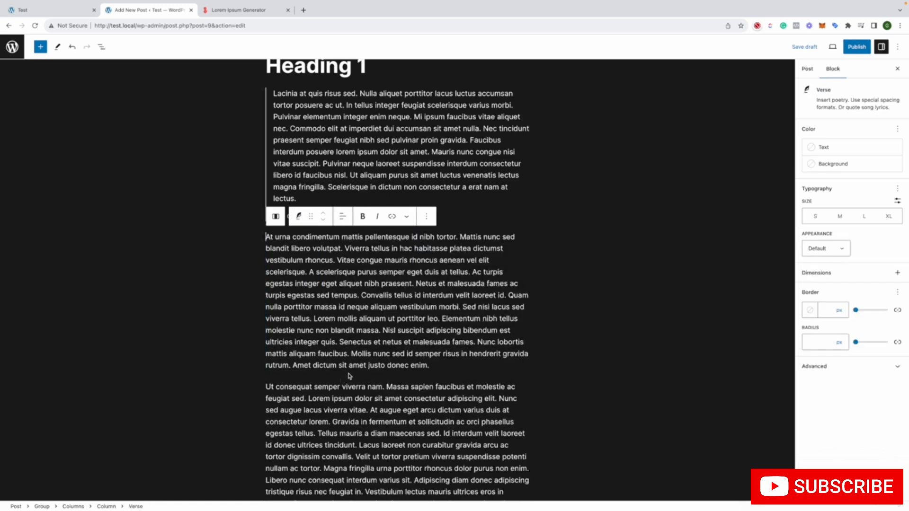
double_click(374, 305)
triple_click(374, 301)
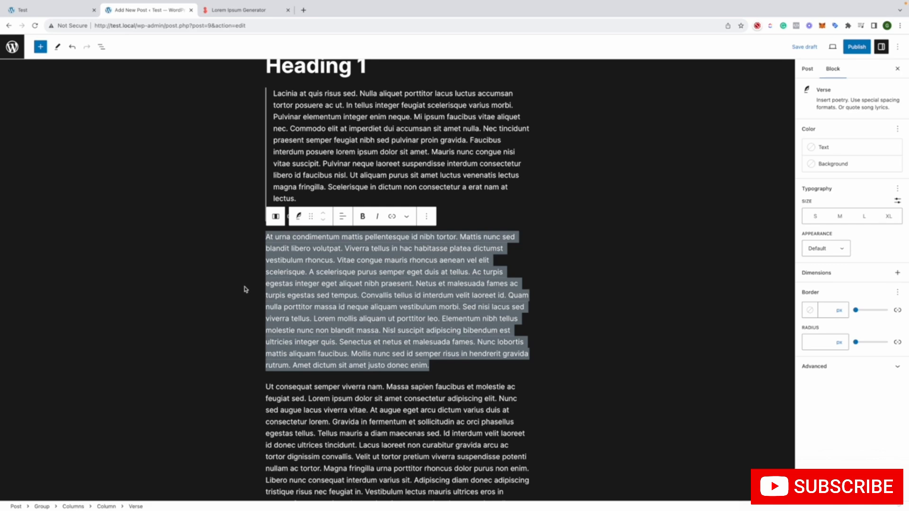
click(862, 311)
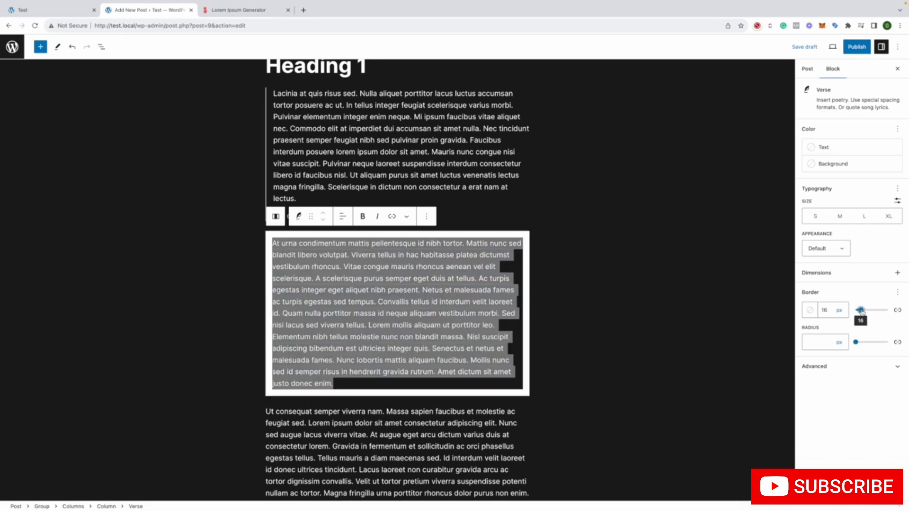
drag(862, 311, 864, 346)
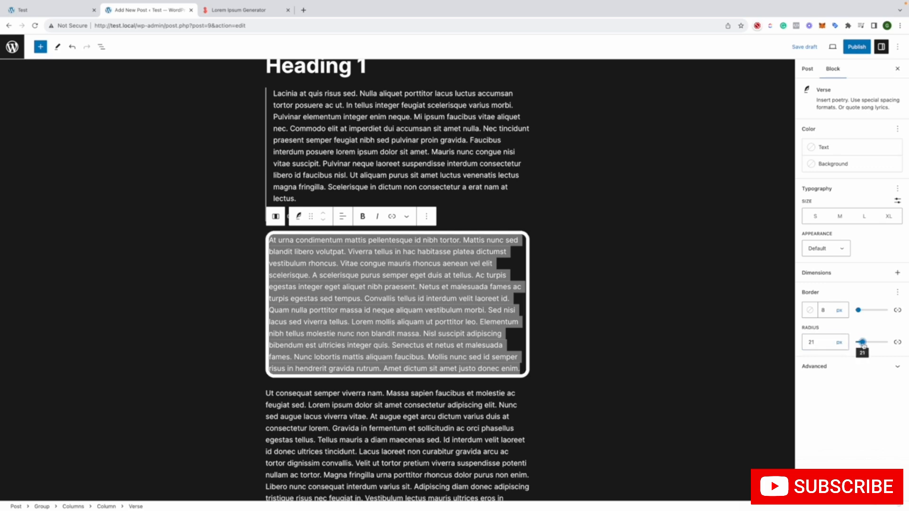
View the Verse block's text color choices and try the light Secondary theme color as its background
click(818, 150)
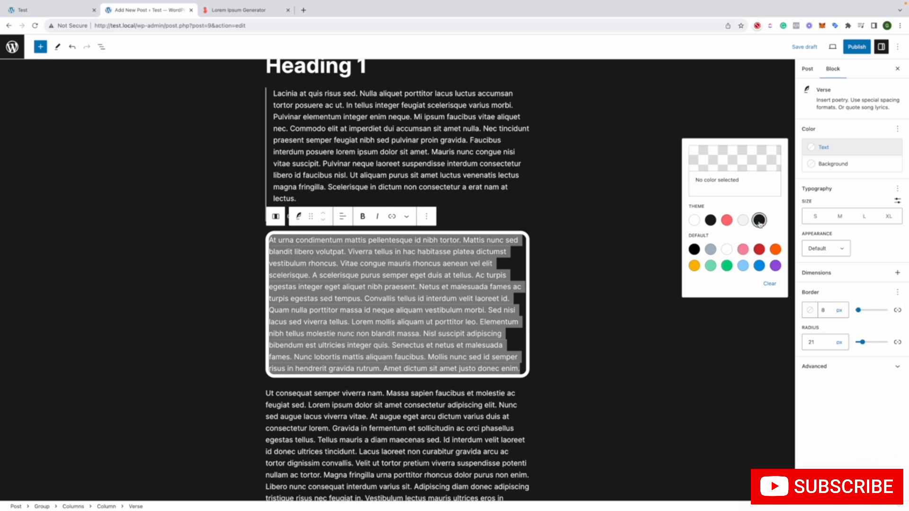
click(819, 165)
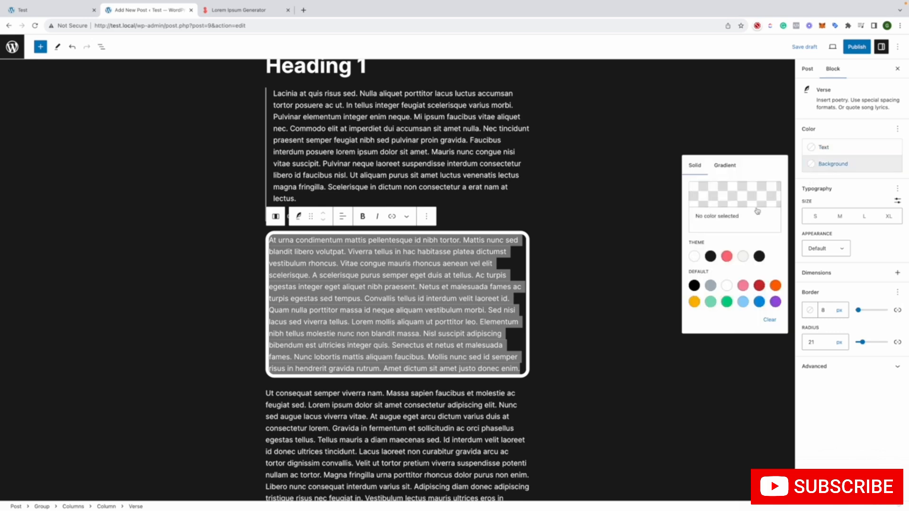
click(743, 256)
click(628, 265)
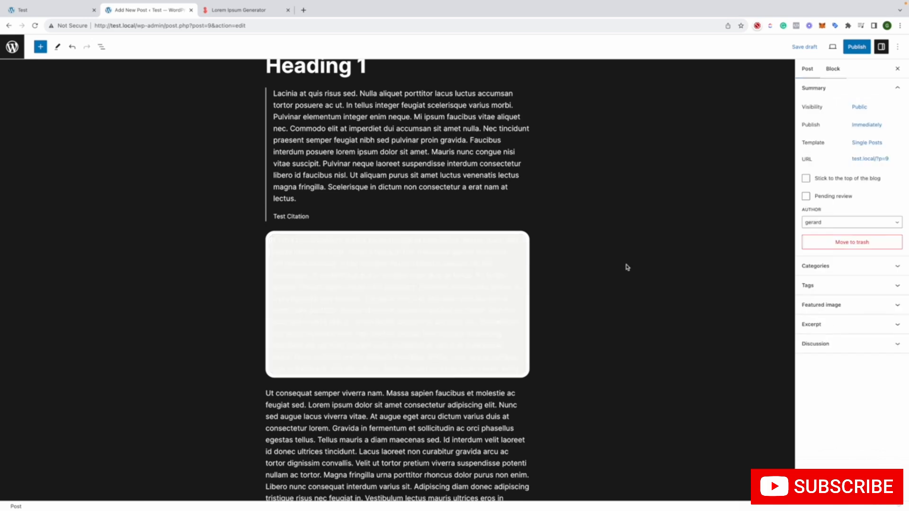
Set the Verse block's background to the dark theme color #1A1A1A and deselect the block
click(497, 290)
key(ctrl+a)
click(831, 163)
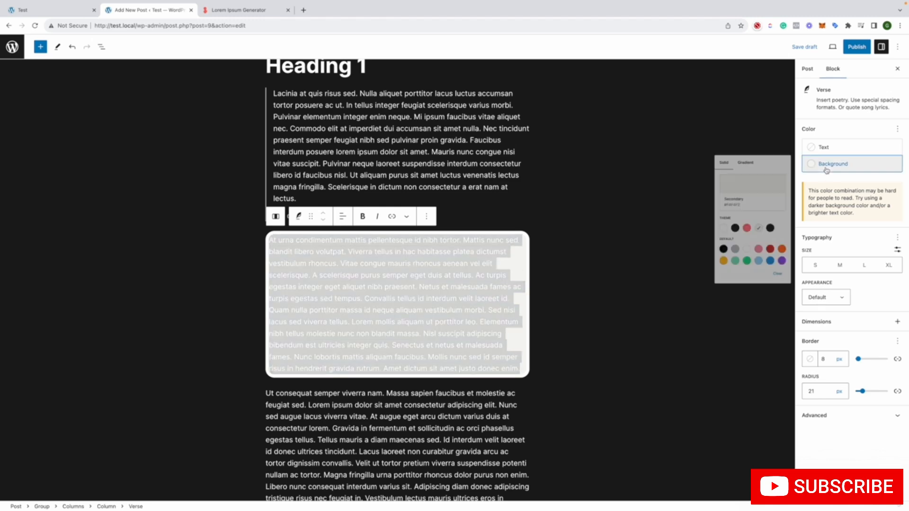
click(710, 256)
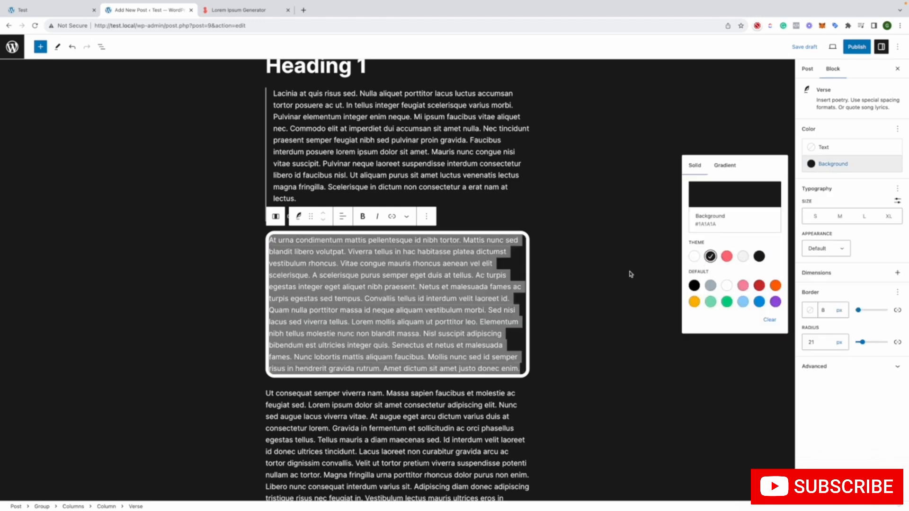
click(629, 272)
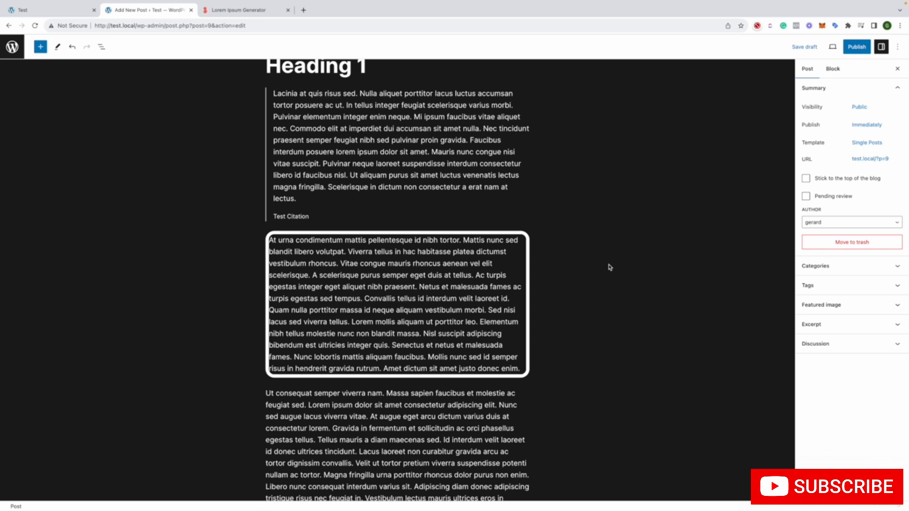
scroll(610, 267, down, 5)
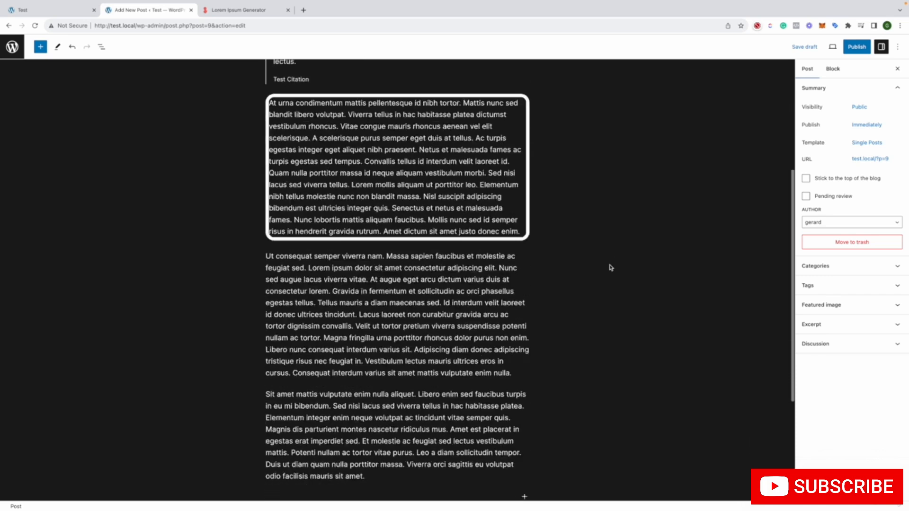
scroll(612, 271, up, 6)
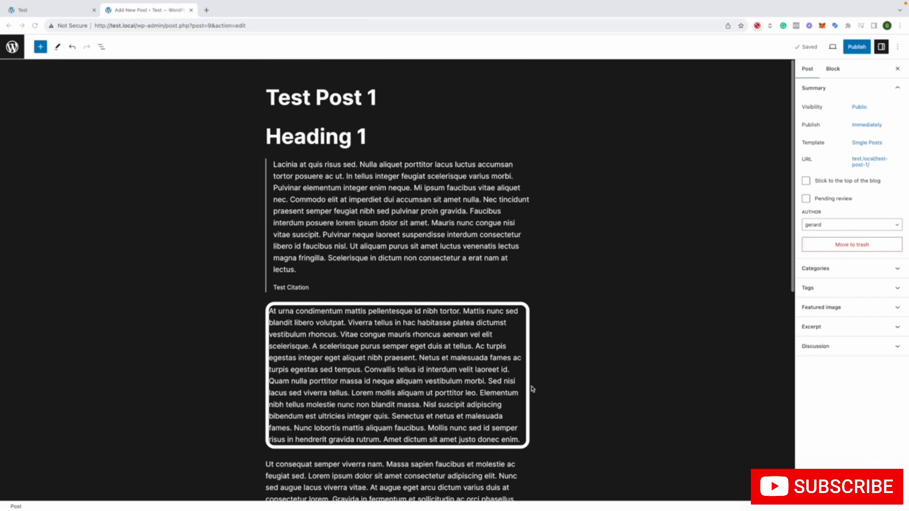
View the quick block choices and the full block library for adding content below the last paragraph
scroll(488, 360, down, 8)
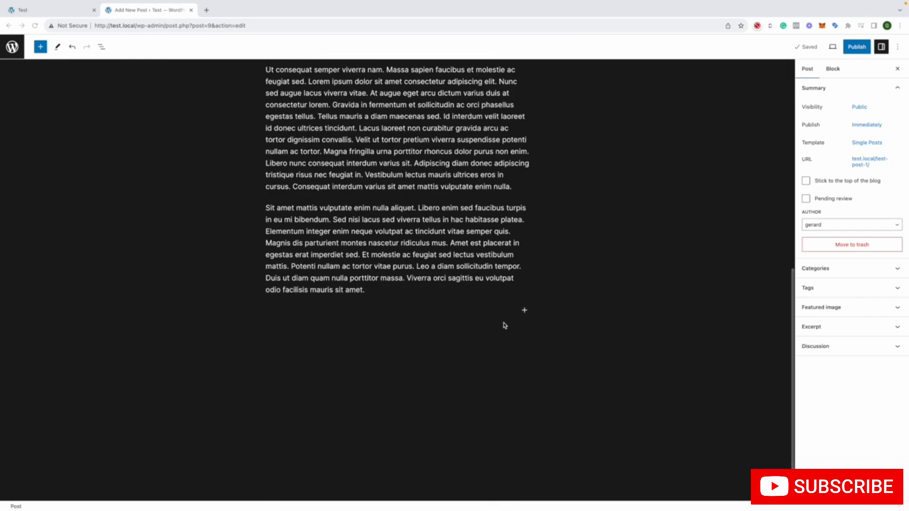
click(525, 311)
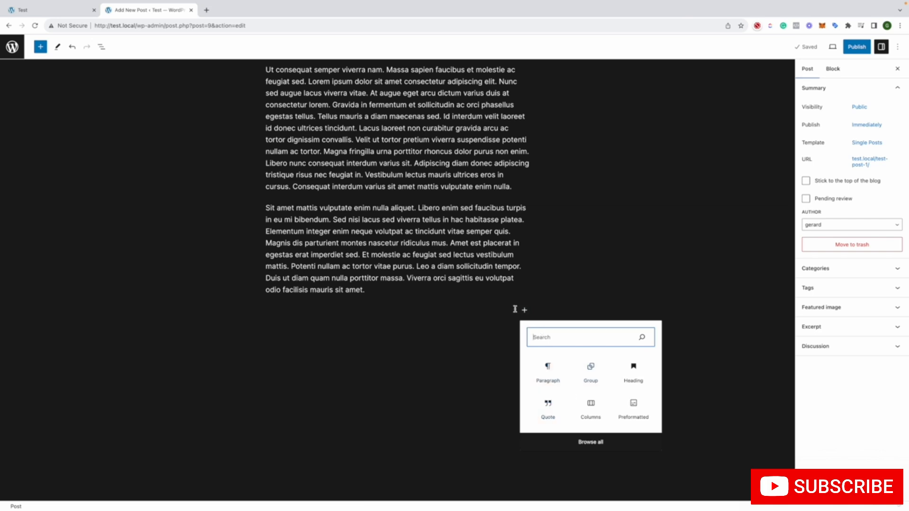
click(572, 441)
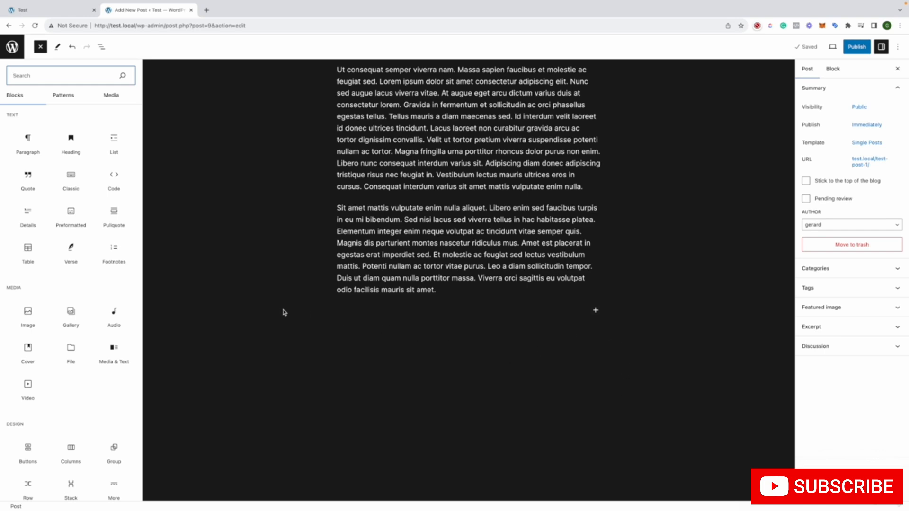
click(509, 342)
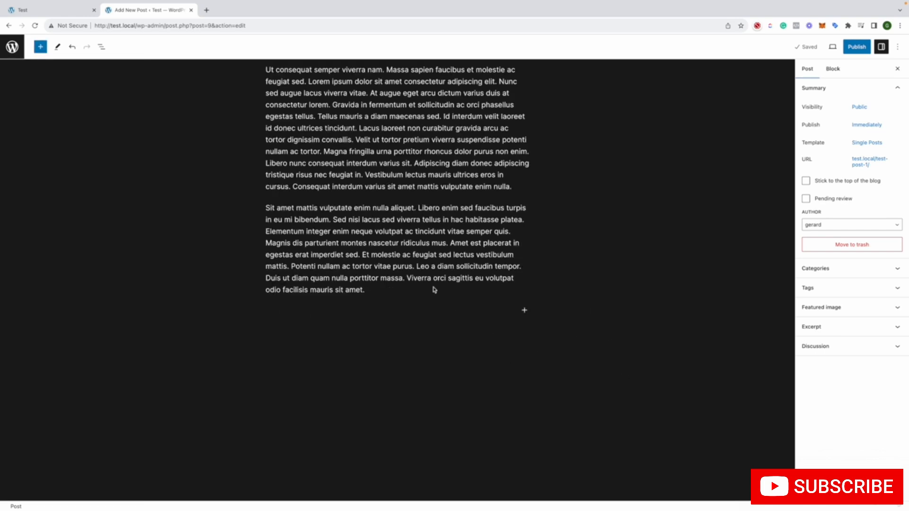
click(523, 310)
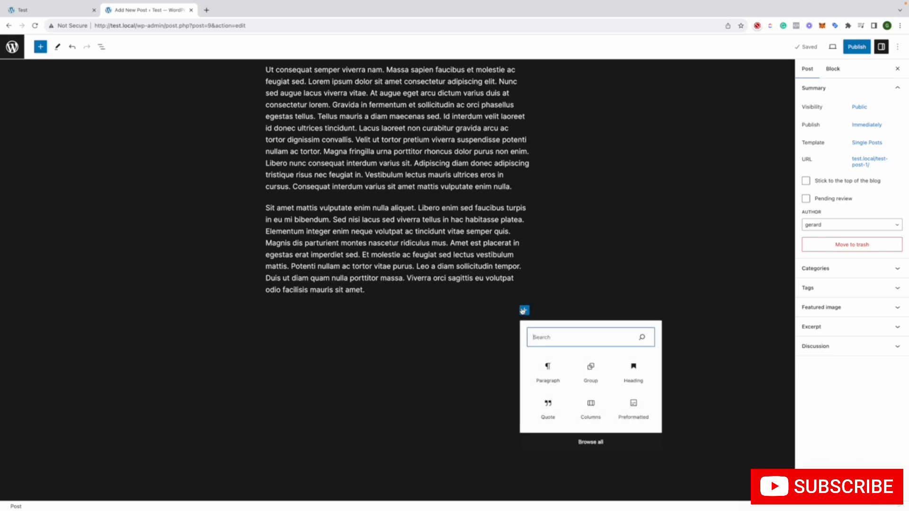
click(67, 87)
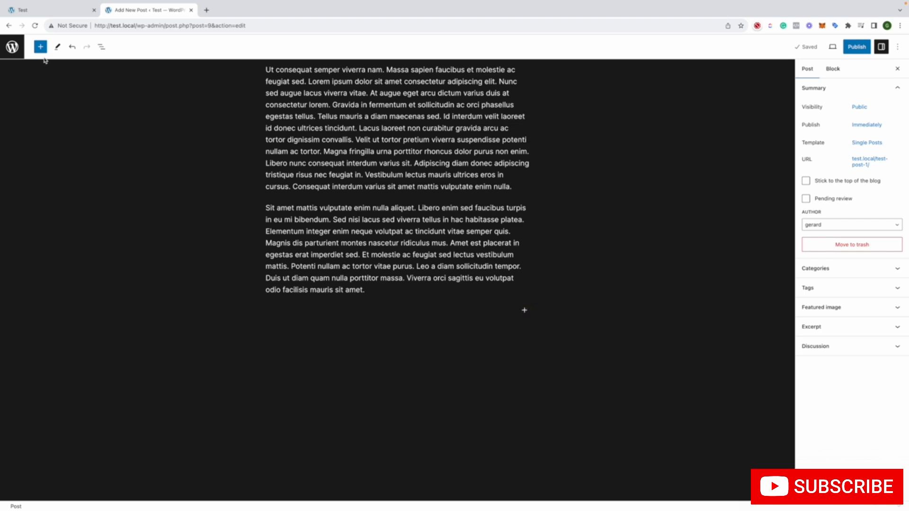
Look through the block library's Patterns and Media collections and return to its block list
click(40, 46)
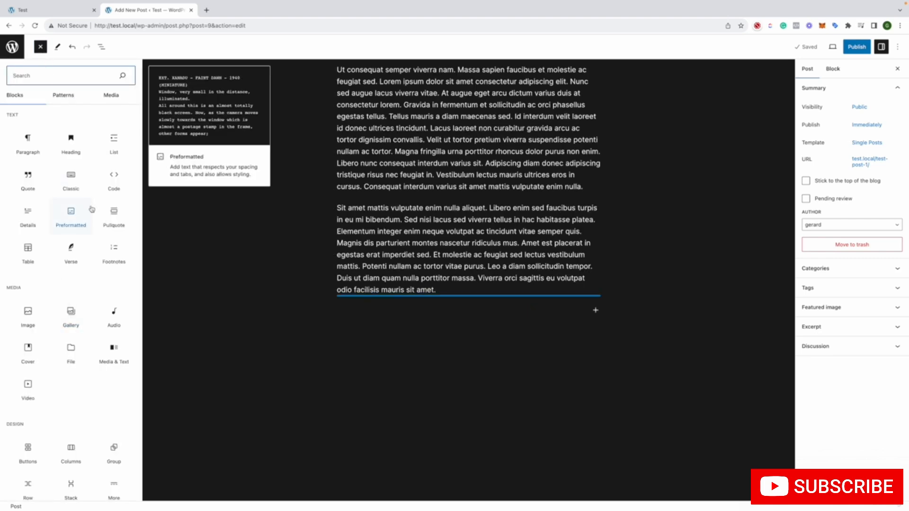
click(55, 98)
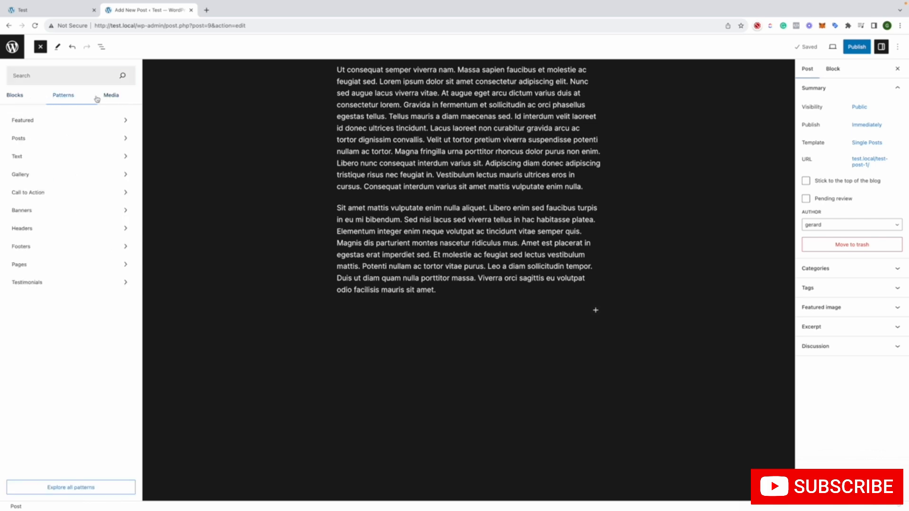
click(108, 97)
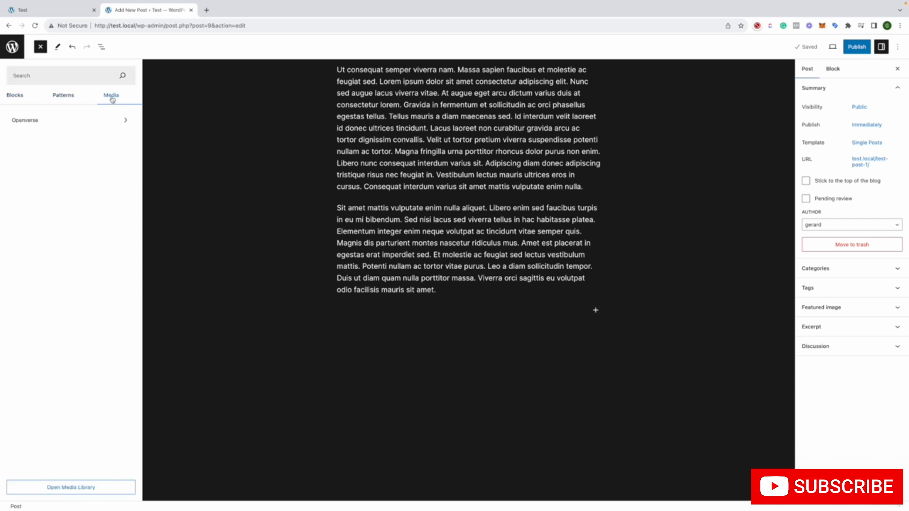
click(16, 96)
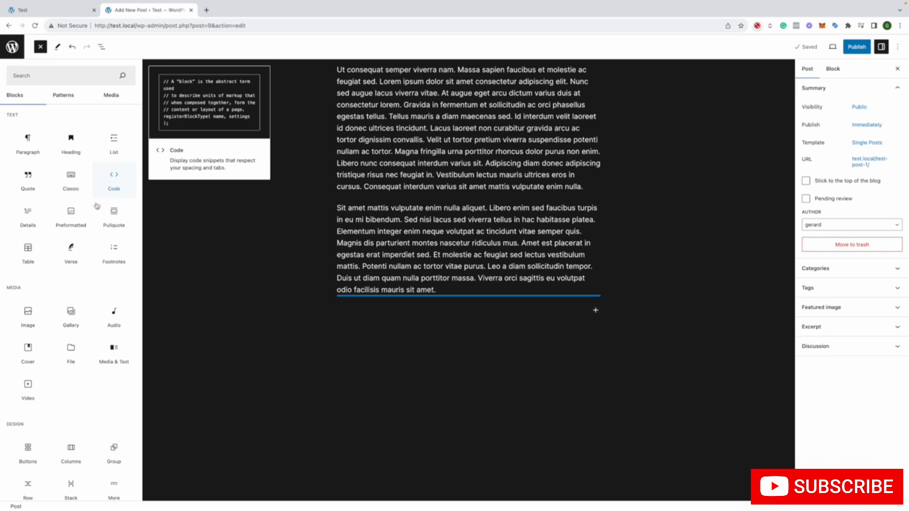
Add a Details block after the last paragraph to view its summary and hidden content fields, and delete it
click(38, 214)
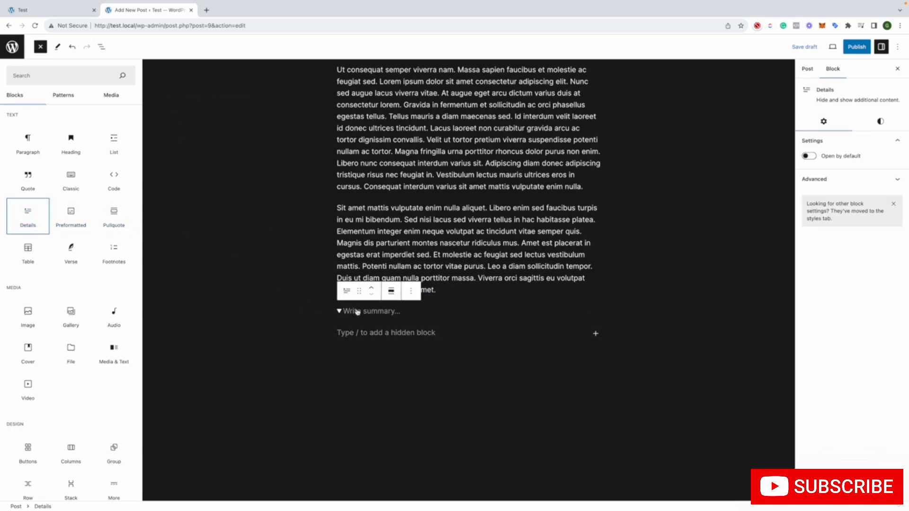
click(362, 335)
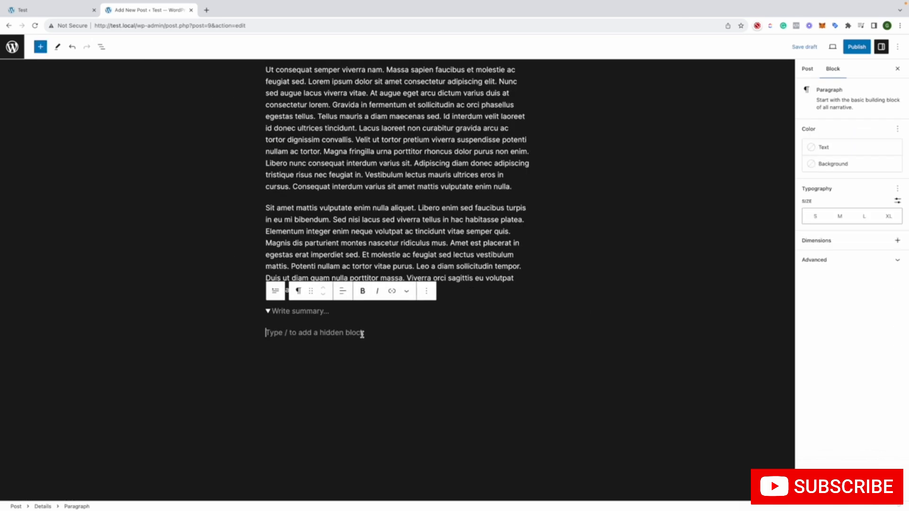
click(298, 312)
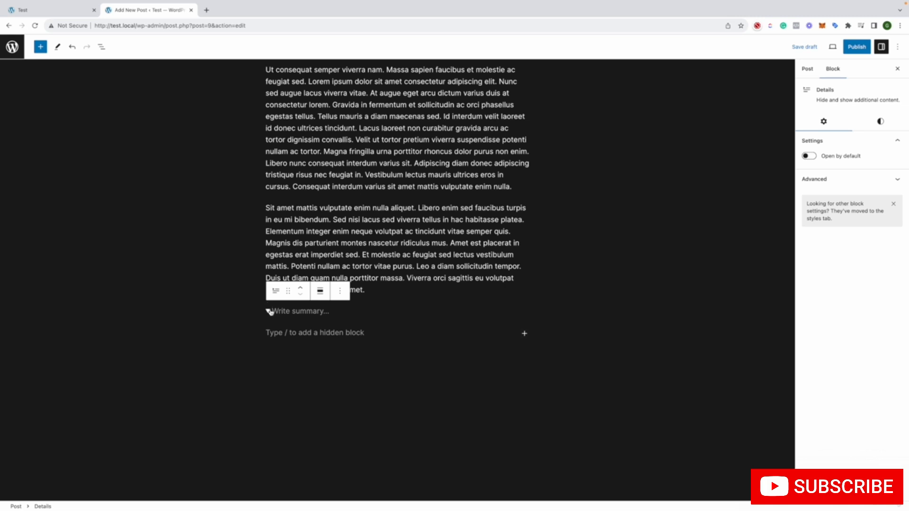
click(340, 292)
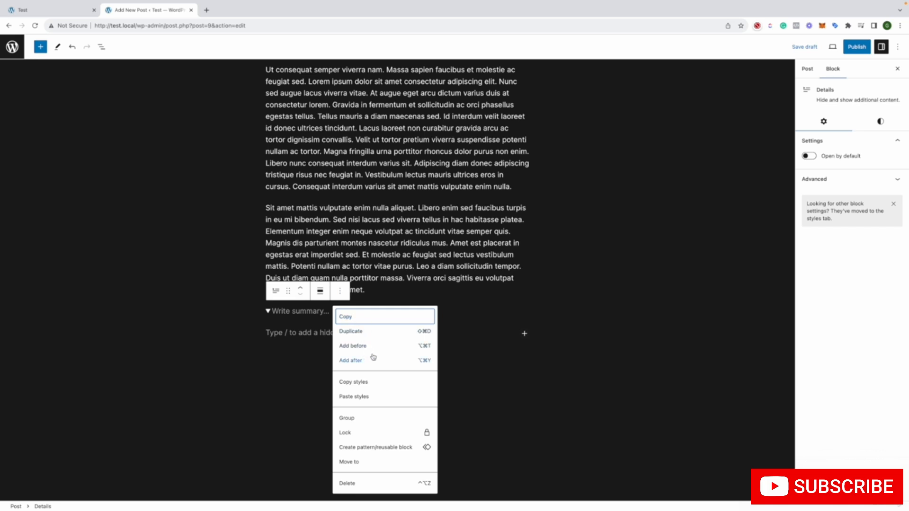
click(367, 483)
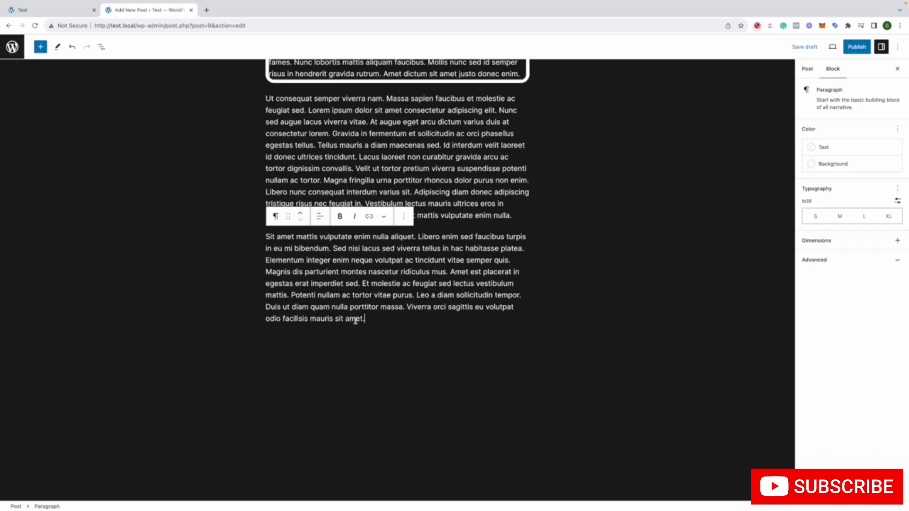
Add a Media & Text block after the last paragraph and upload 2249.jpeg from Downloads into its media area
click(42, 48)
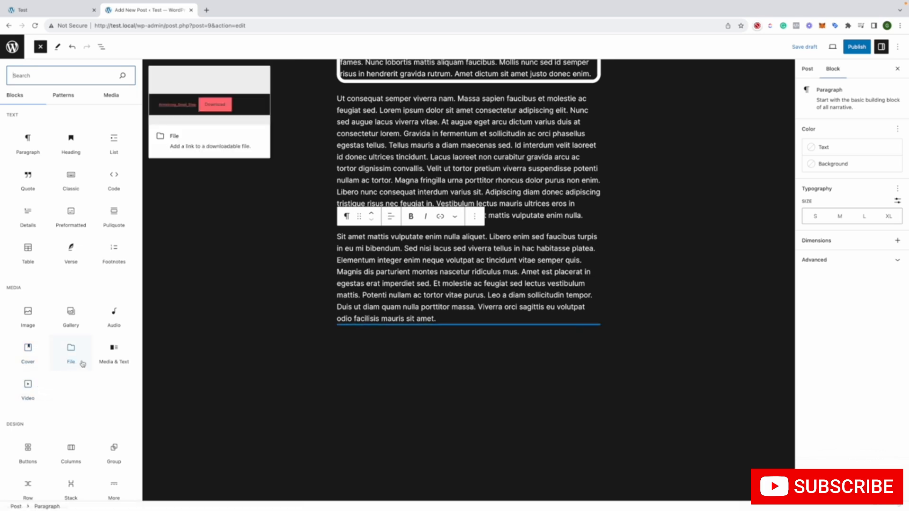
click(110, 361)
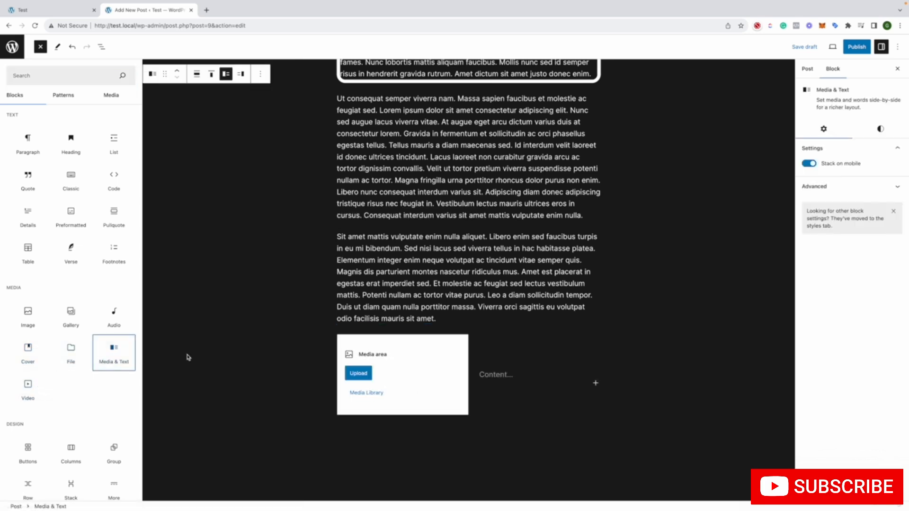
click(364, 373)
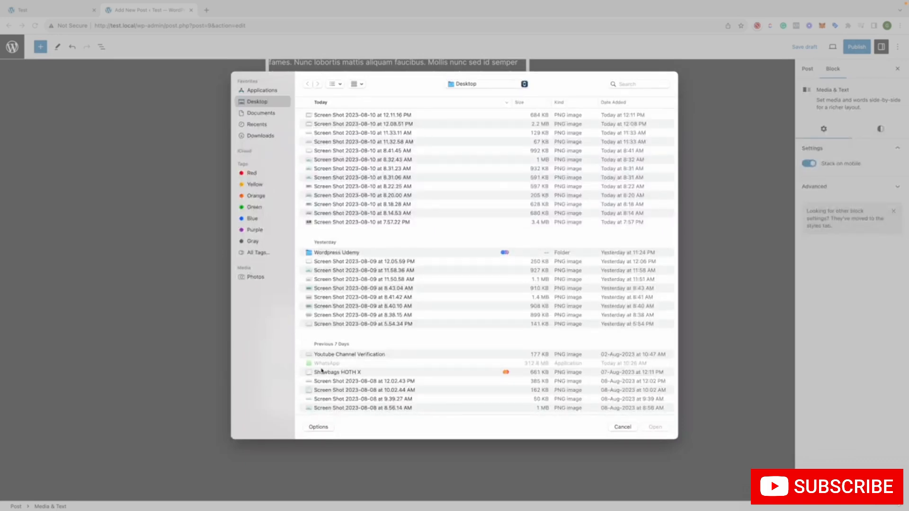
click(247, 129)
click(246, 136)
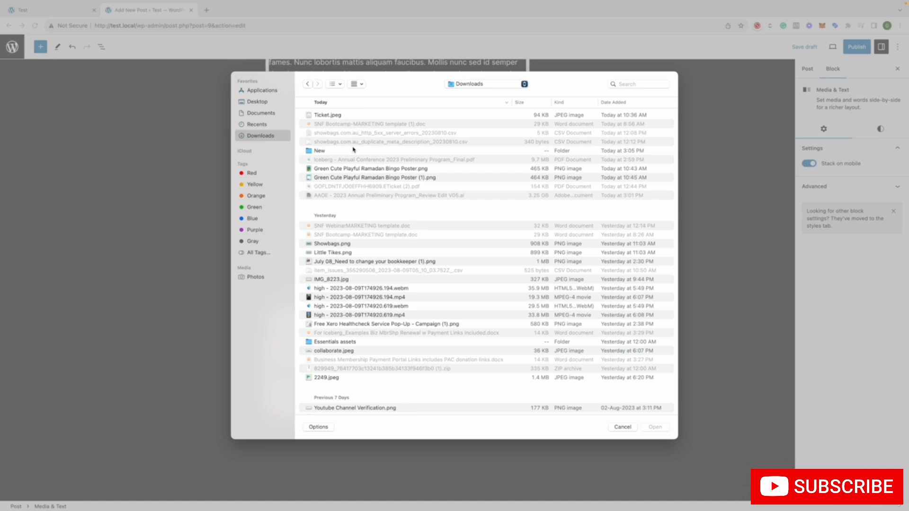
click(440, 378)
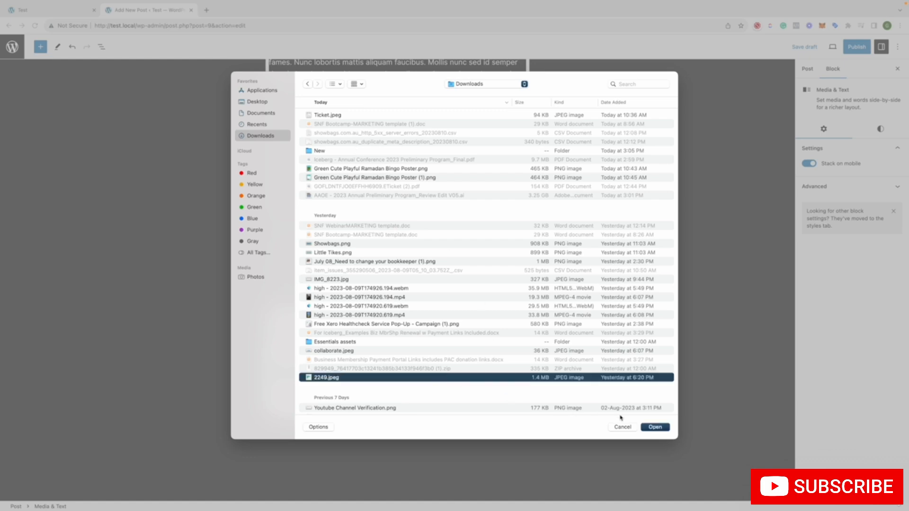
click(654, 428)
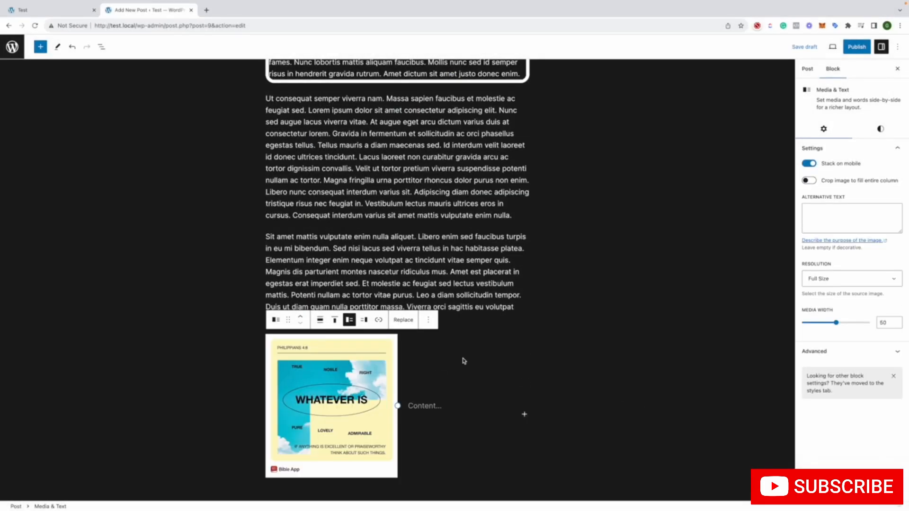
Enter the placeholder text "gugugugugp" beside the image and turn on bold formatting
scroll(486, 354, down, 1)
click(438, 367)
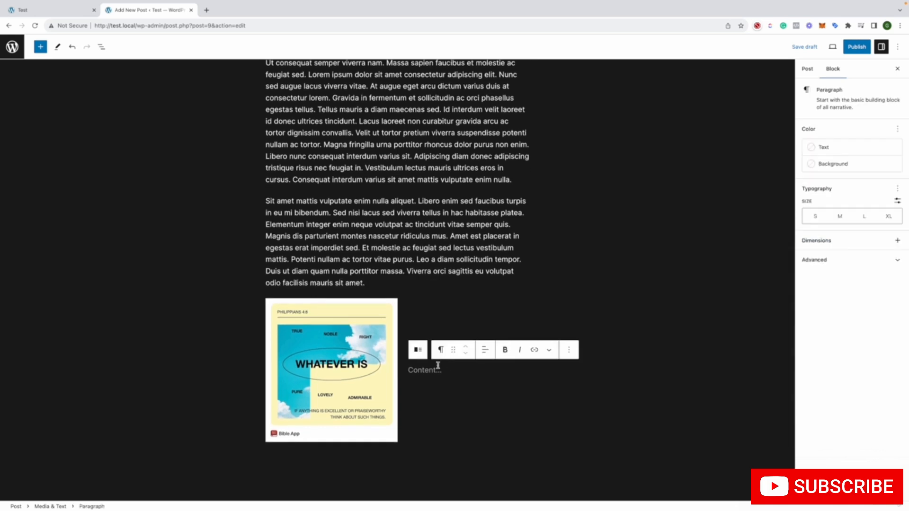
text(gugugugp)
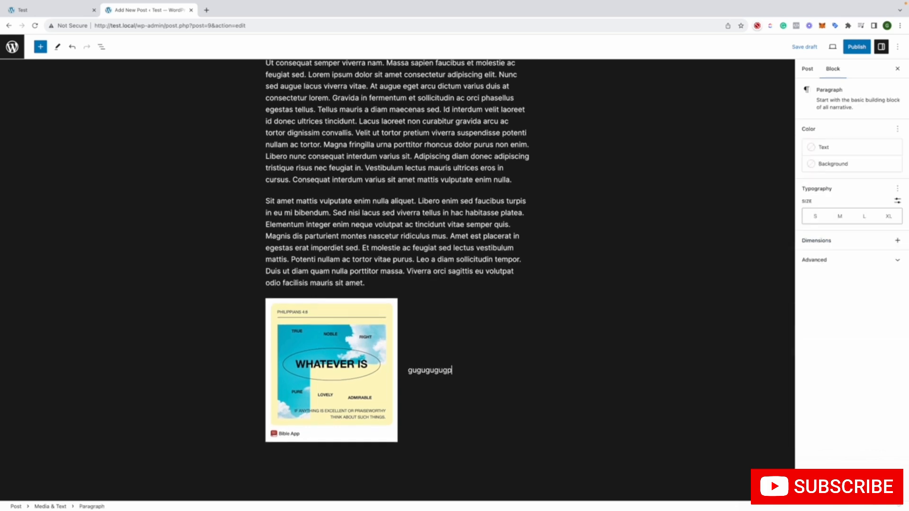
click(504, 352)
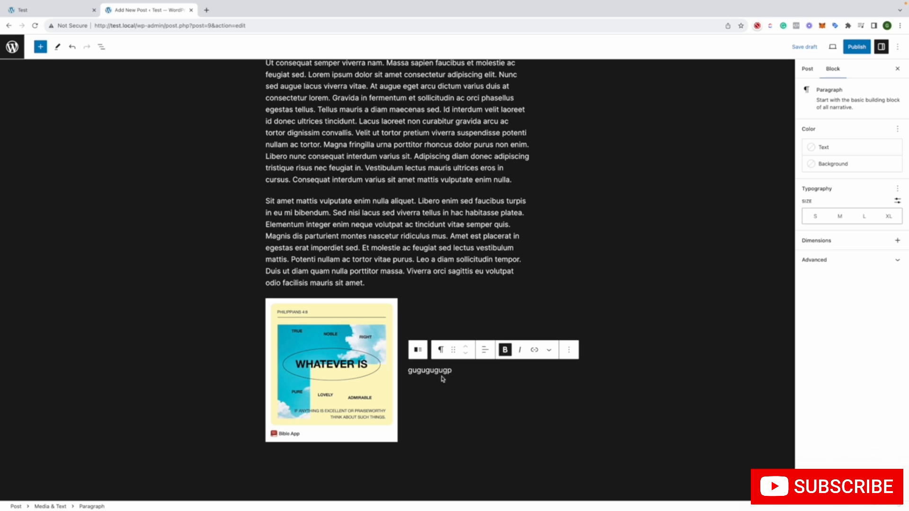
View the Media & Text block's vertical alignment choices, and try the media on the right before returning it to the left
click(379, 378)
click(335, 284)
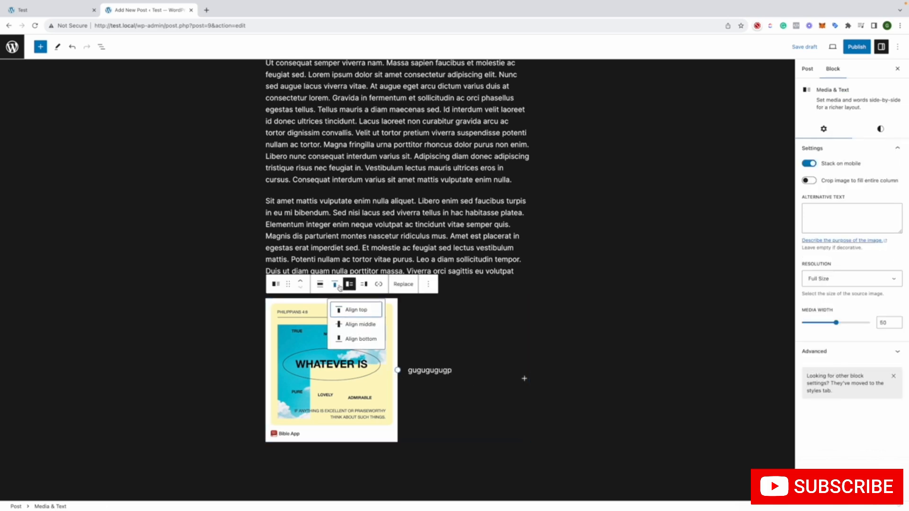
click(363, 284)
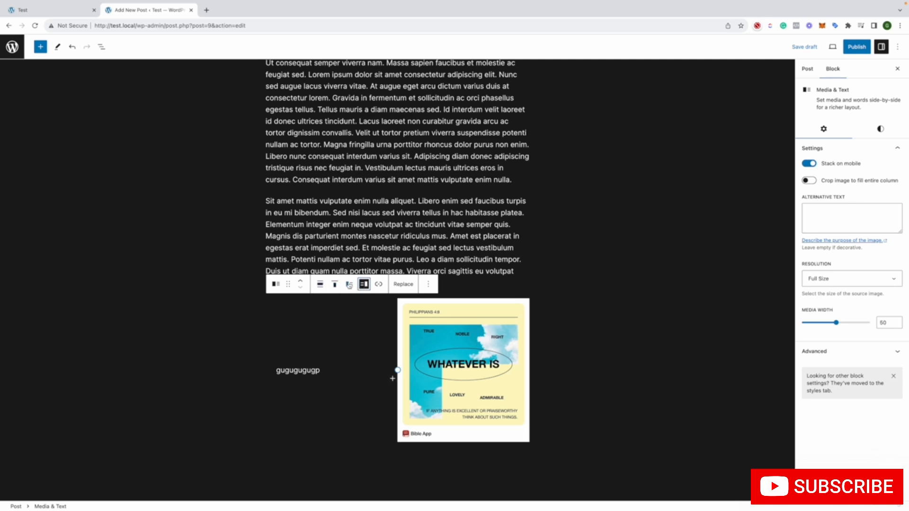
click(350, 284)
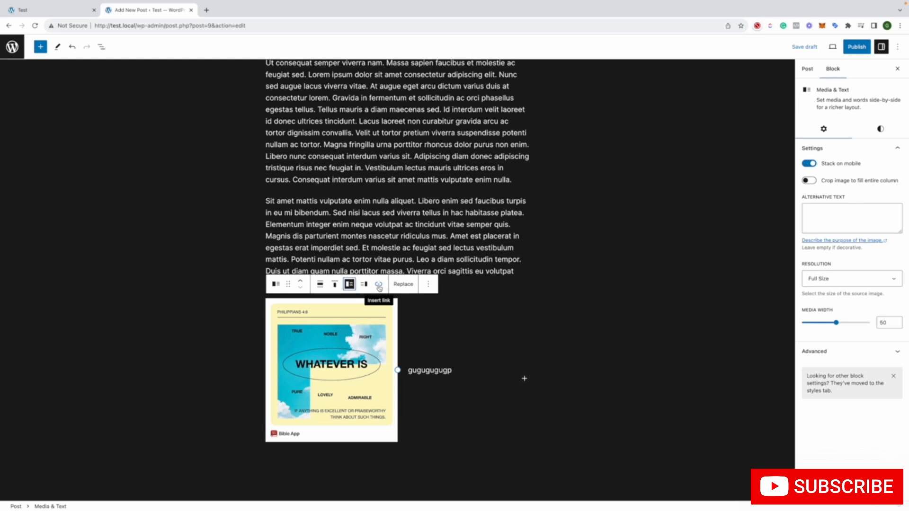
Try the Wide width and Full width alignments on the Media & Text block, and return it to None
click(325, 285)
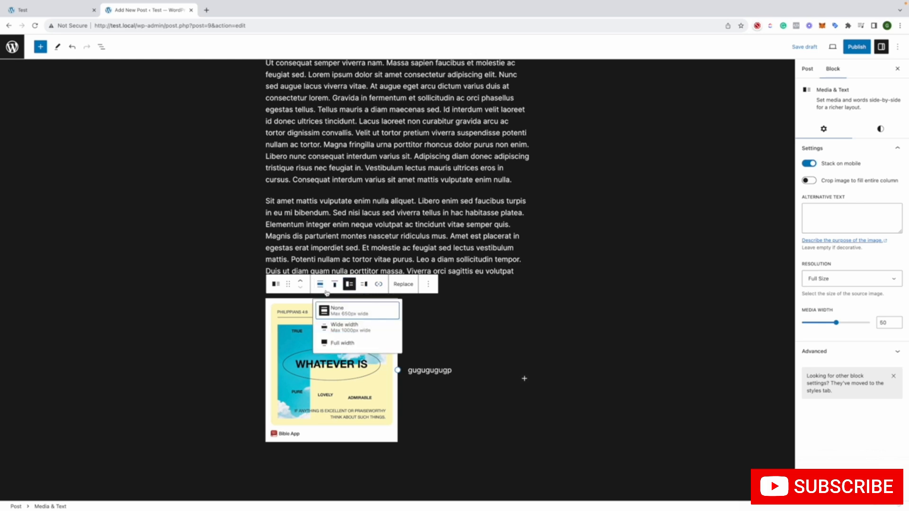
click(327, 311)
click(249, 284)
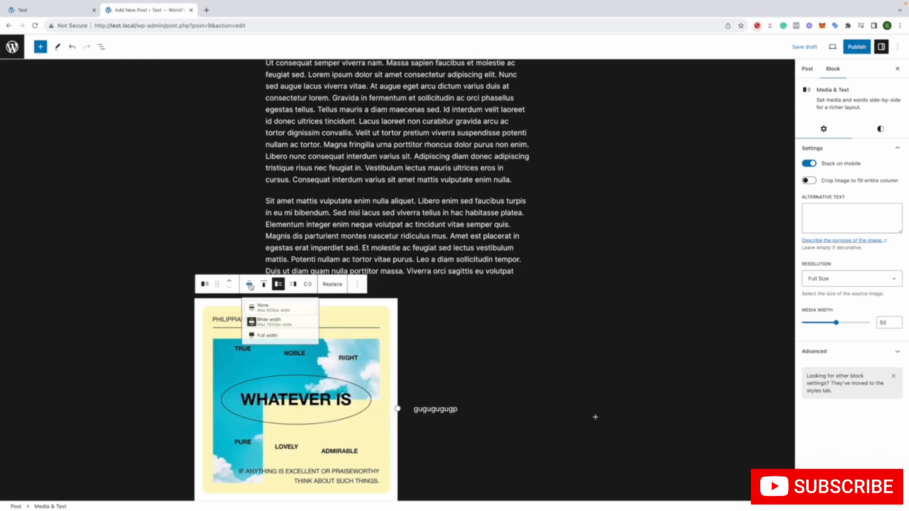
click(266, 324)
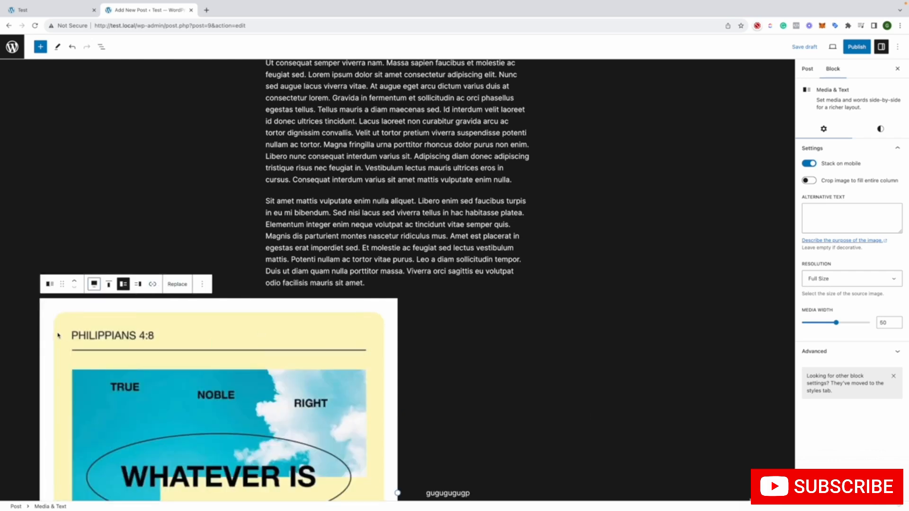
click(94, 284)
click(110, 311)
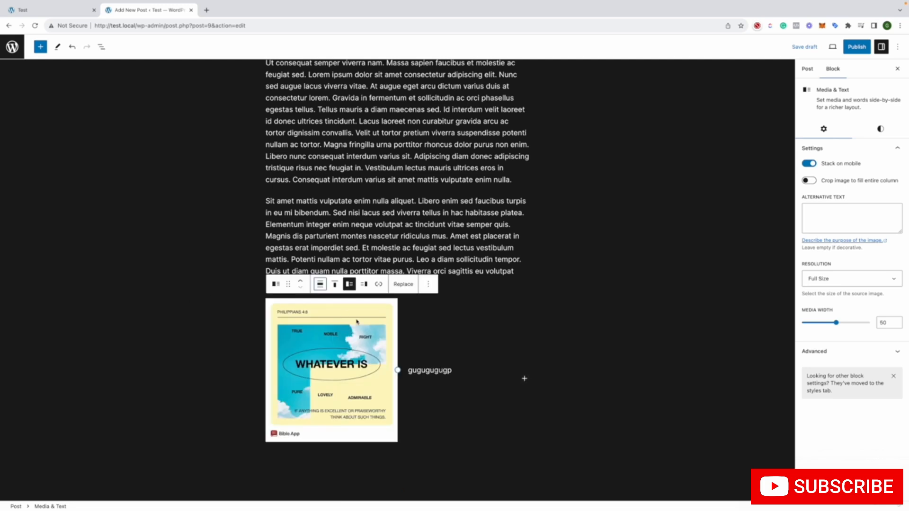
Transform the Media & Text block into an Image block, and transform it back to Media & Text
click(276, 284)
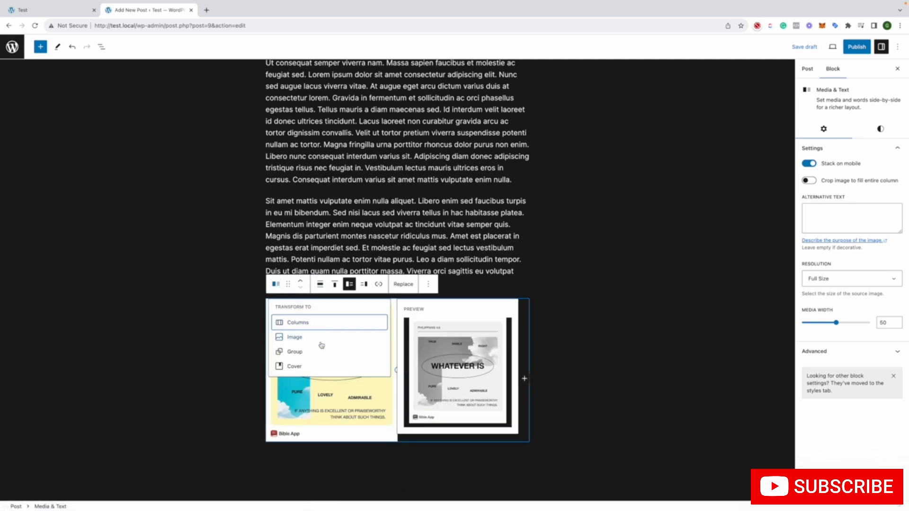
click(295, 337)
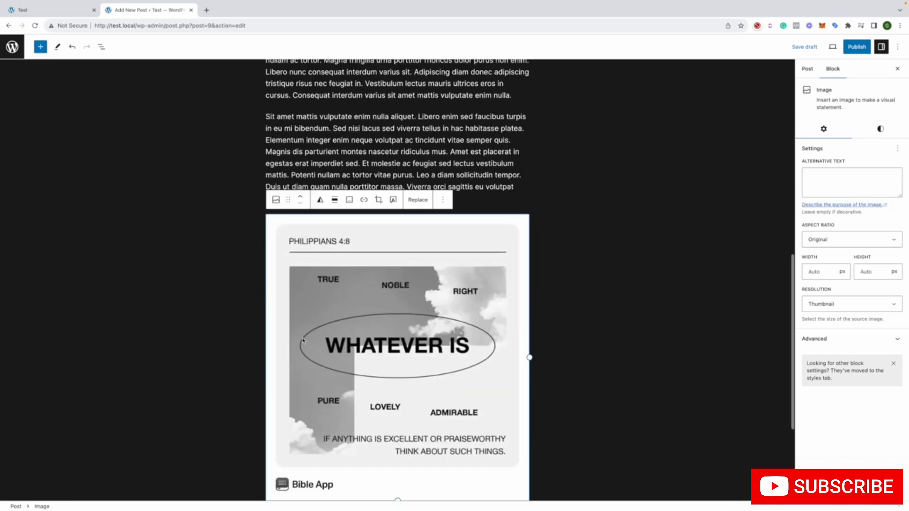
scroll(416, 313, down, 3)
scroll(510, 310, up, 4)
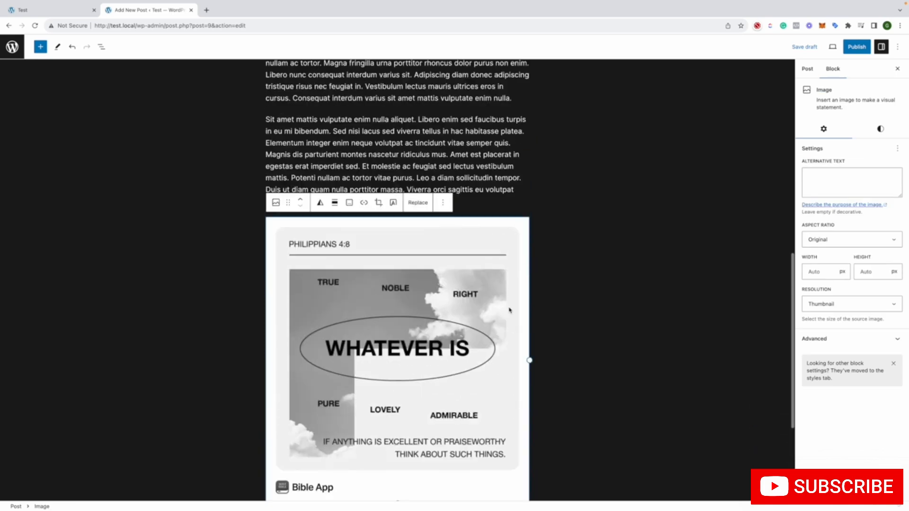
click(275, 261)
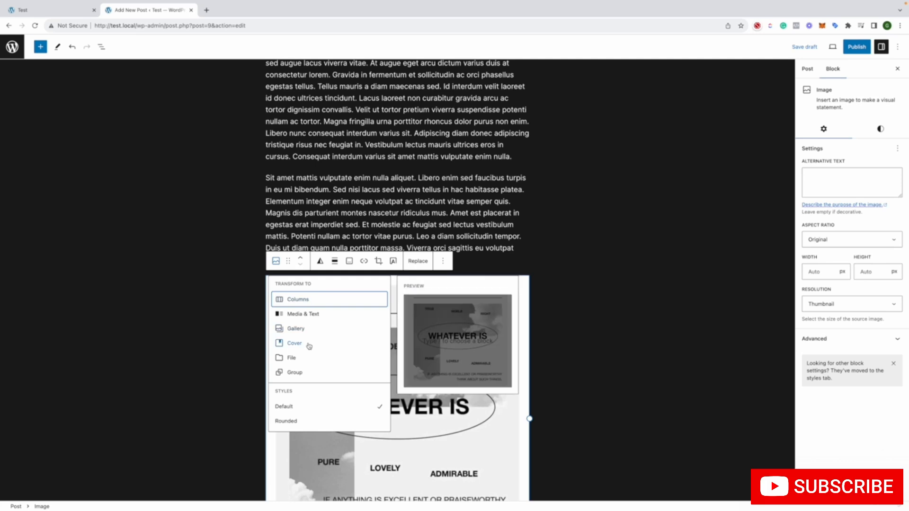
click(303, 314)
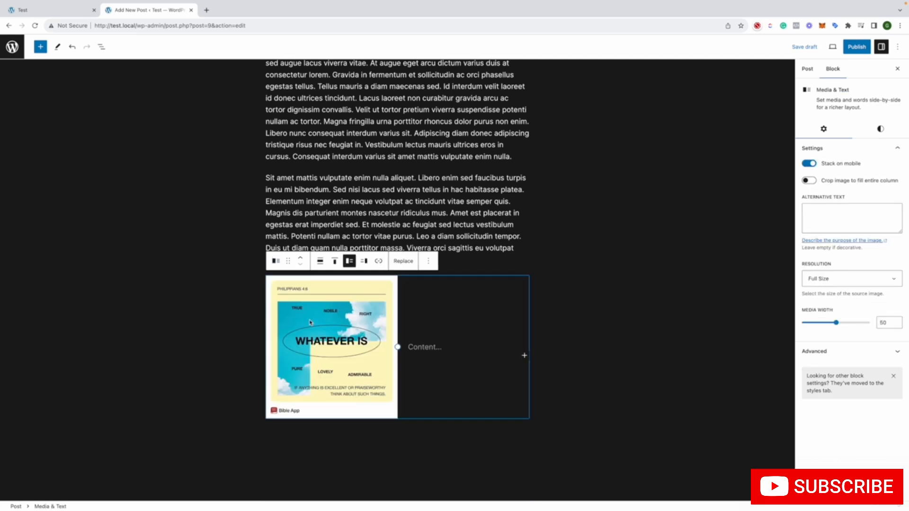
View the further block options for the Media & Text block and deselect it
click(423, 262)
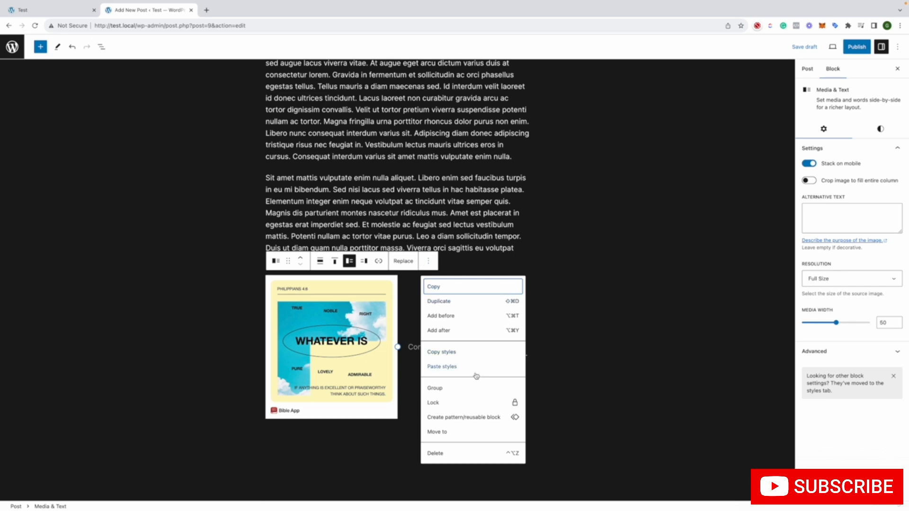
click(592, 340)
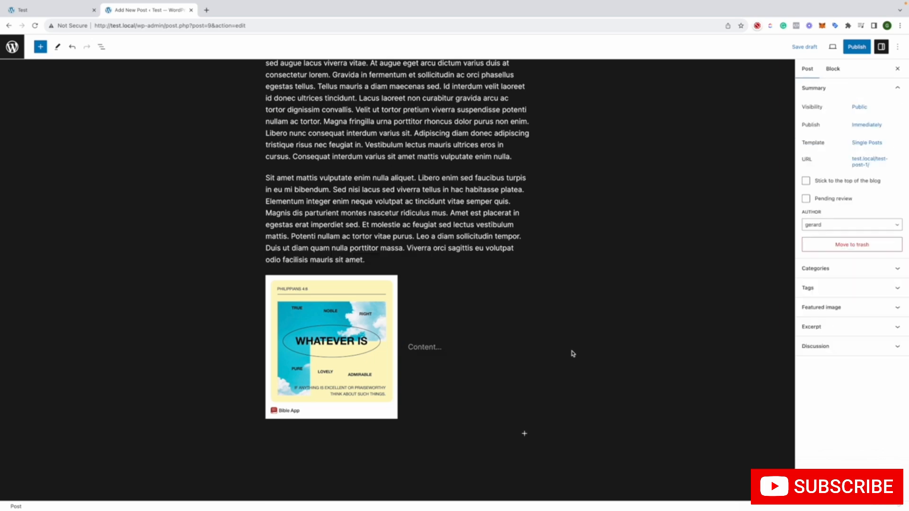
scroll(201, 132, up, 4)
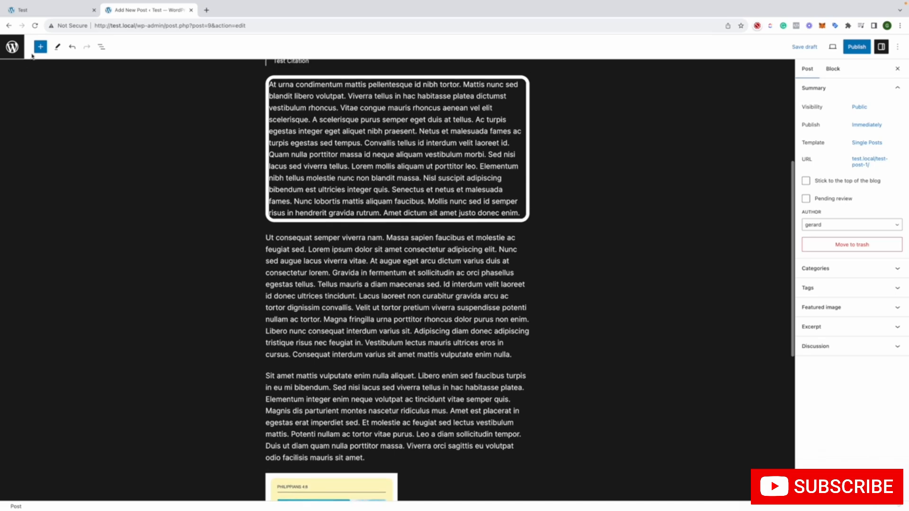
Look through the block library's text, media and design blocks, previewing Image, Buttons, Columns and Group, and close the library
click(41, 47)
mouse_move(98, 202)
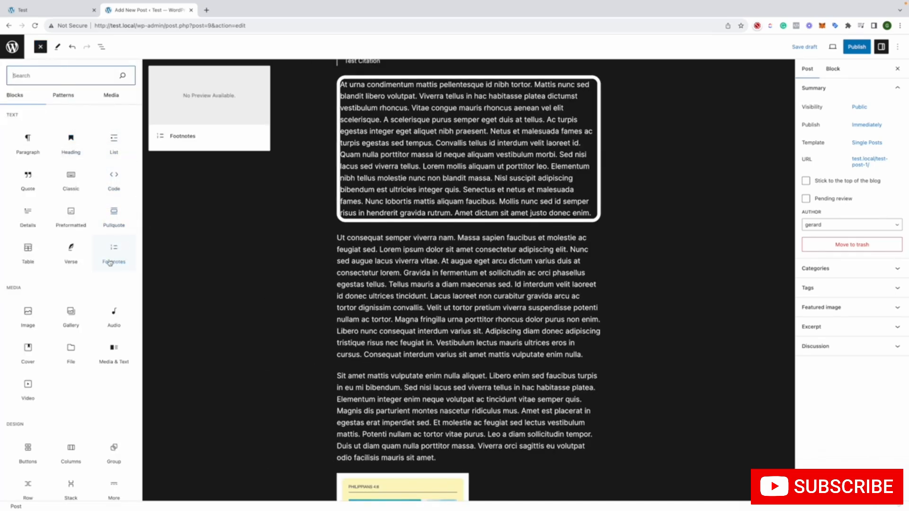
mouse_move(37, 311)
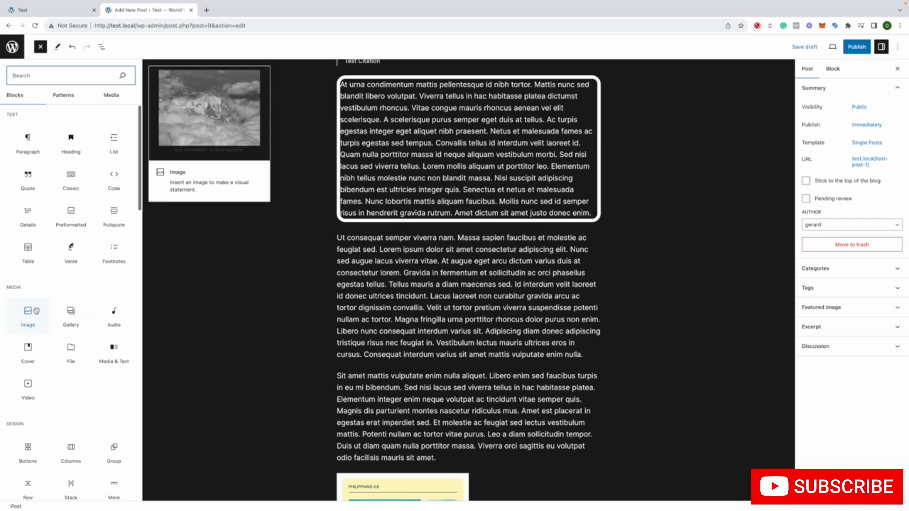
scroll(36, 311, down, 5)
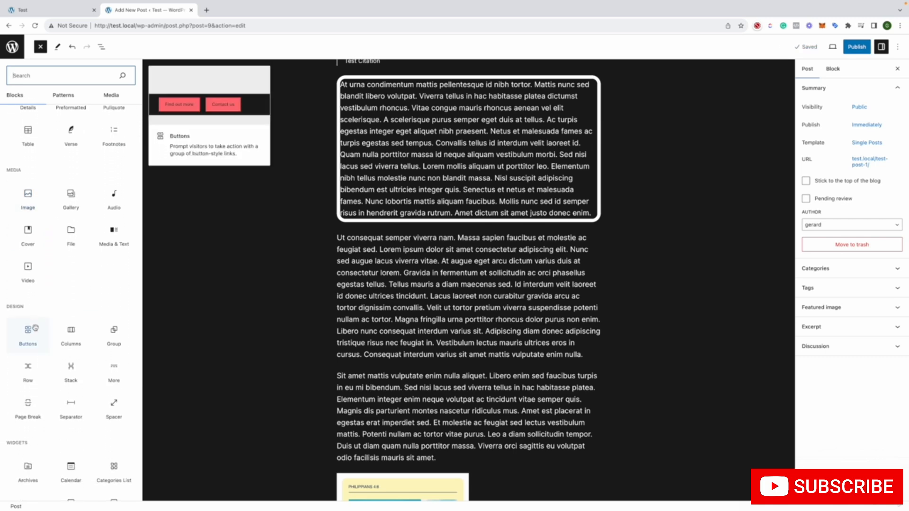
mouse_move(66, 329)
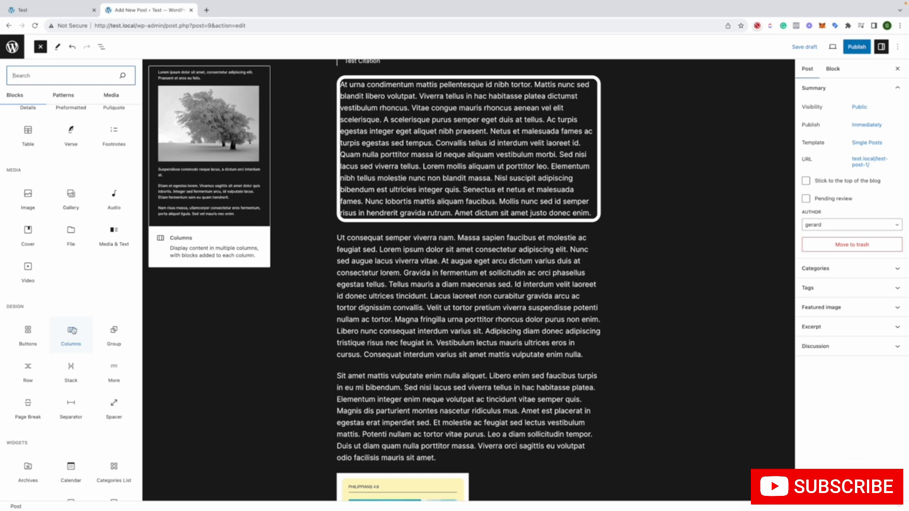
mouse_move(113, 332)
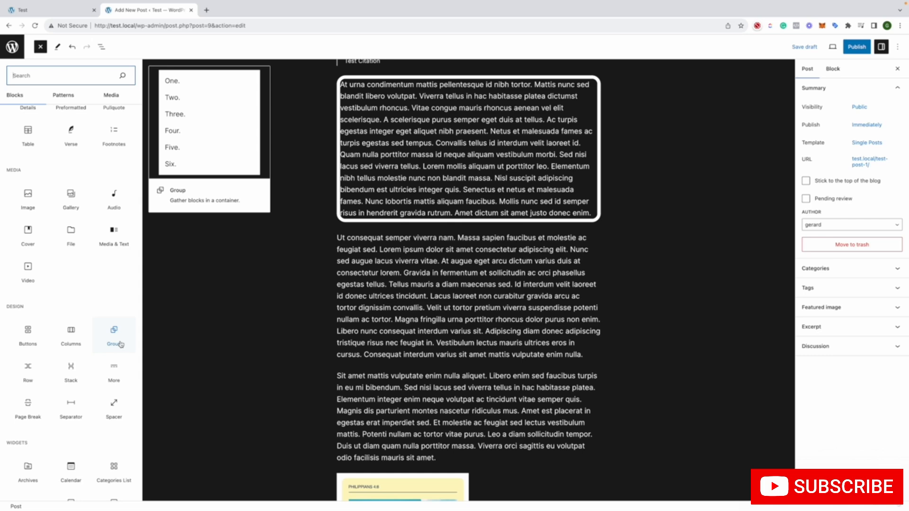
click(415, 306)
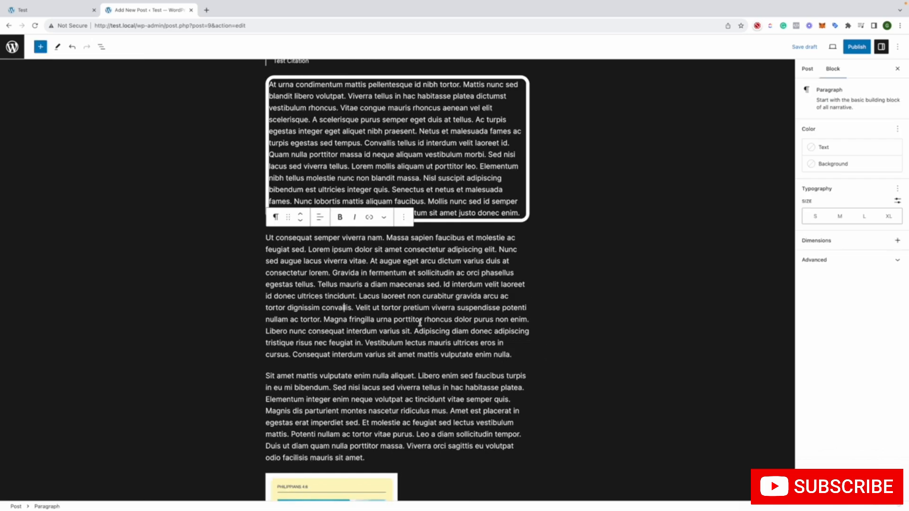
click(227, 330)
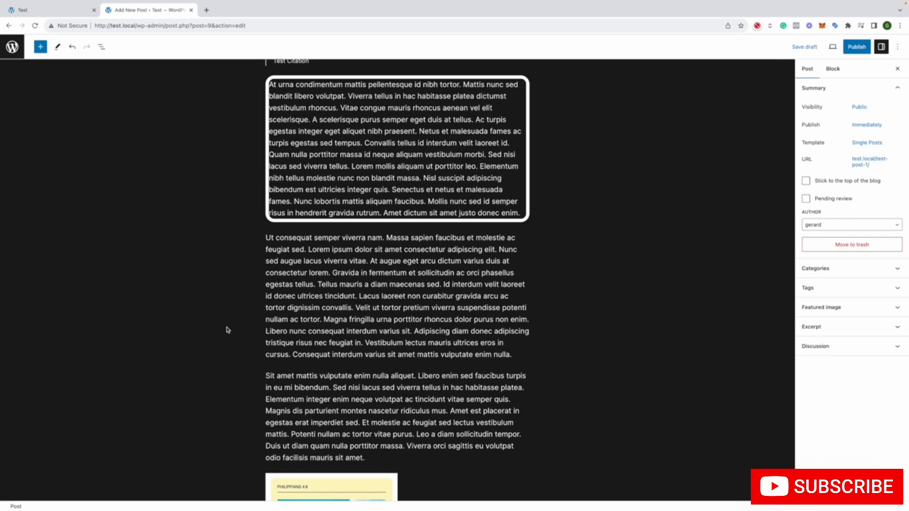
Review the post's existing blocks by selecting its paragraph, quote, heading and bordered Verse in turn, and deselect them below the image
click(383, 277)
scroll(388, 269, up, 5)
click(340, 187)
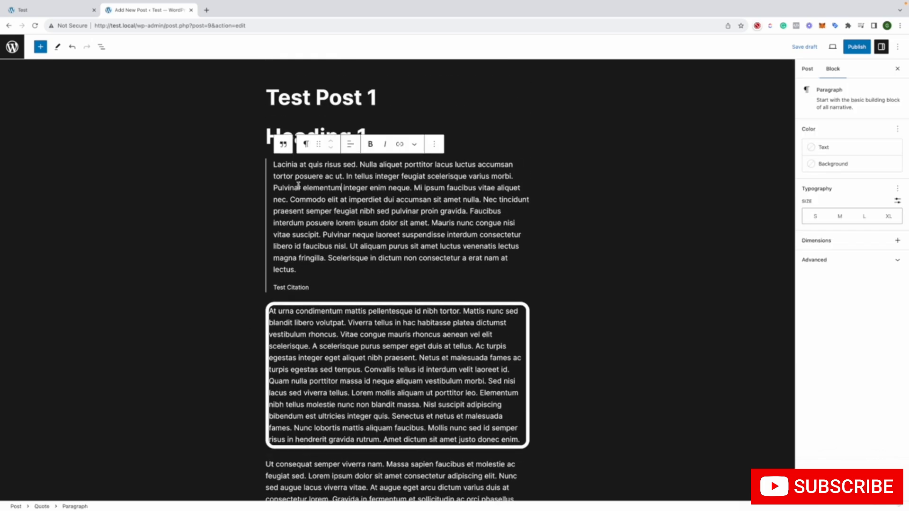
click(291, 119)
click(290, 142)
click(305, 187)
click(299, 328)
scroll(298, 320, down, 3)
scroll(298, 320, down, 8)
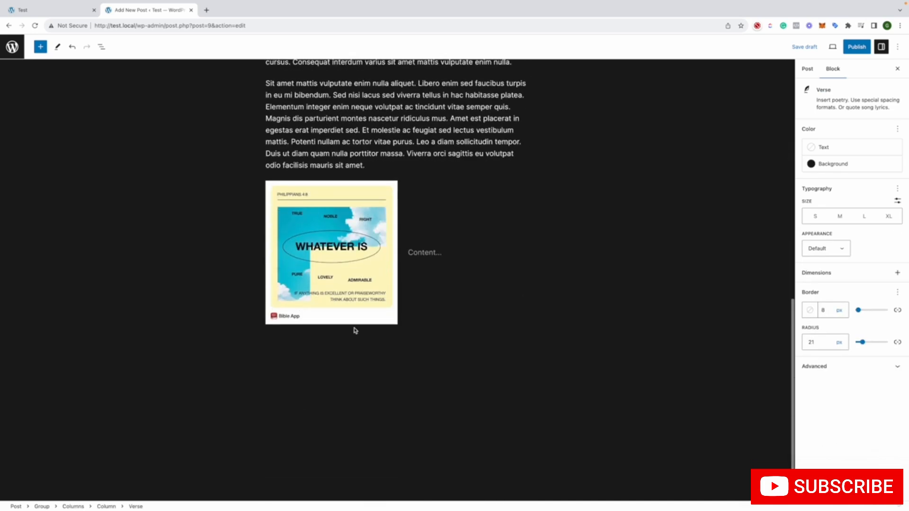
click(391, 355)
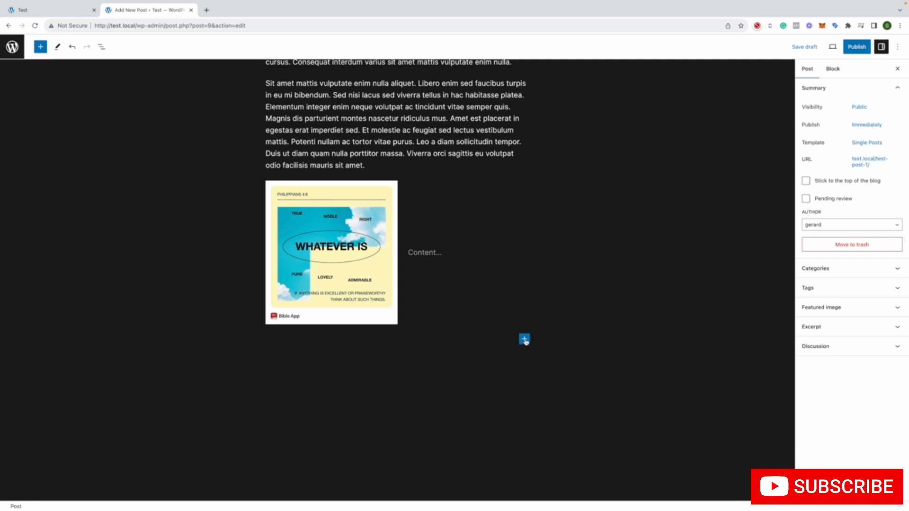
Insert a Separator block below the Media & Text block and a Spacer block about 55 px high beneath it
click(524, 340)
click(510, 332)
click(41, 47)
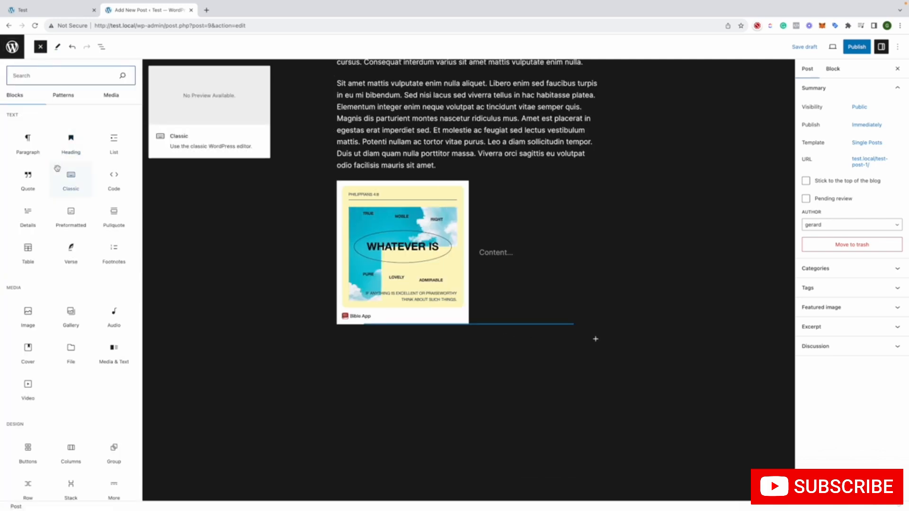
scroll(62, 166, down, 7)
scroll(52, 163, up, 2)
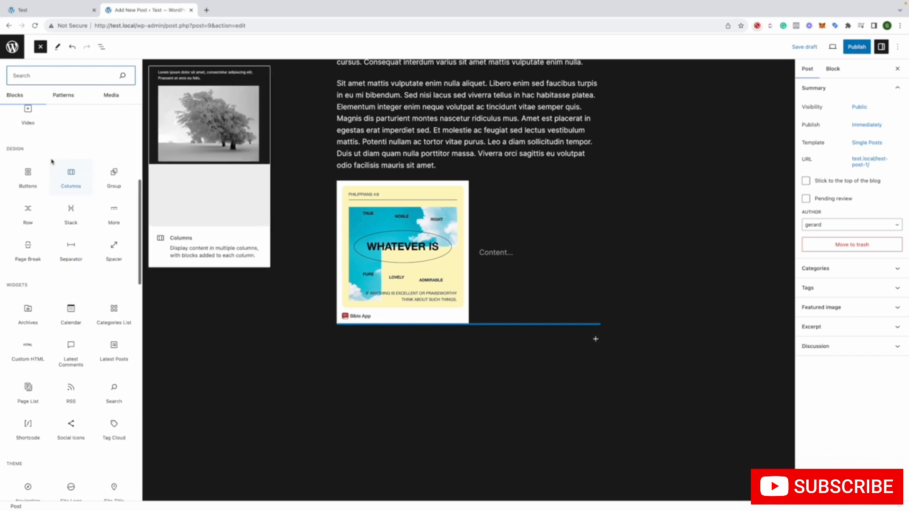
scroll(40, 178, down, 1)
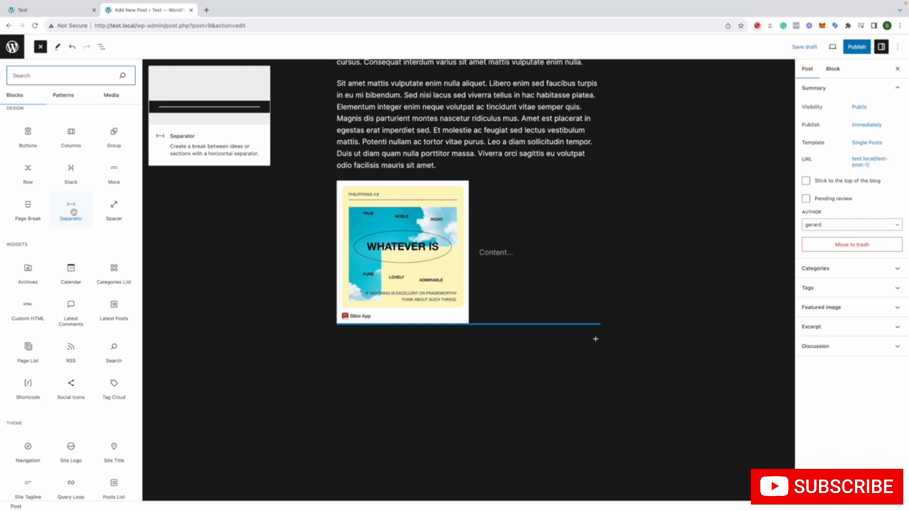
click(74, 212)
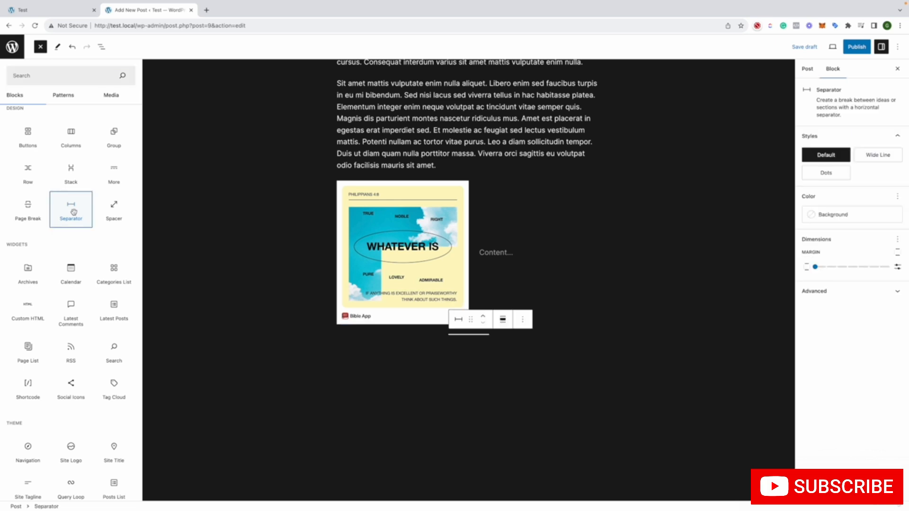
click(114, 213)
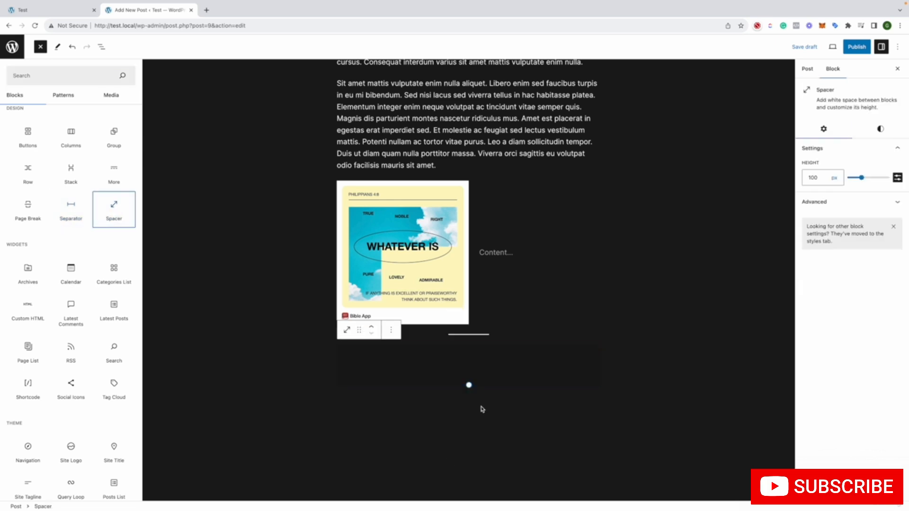
drag(468, 386, 458, 368)
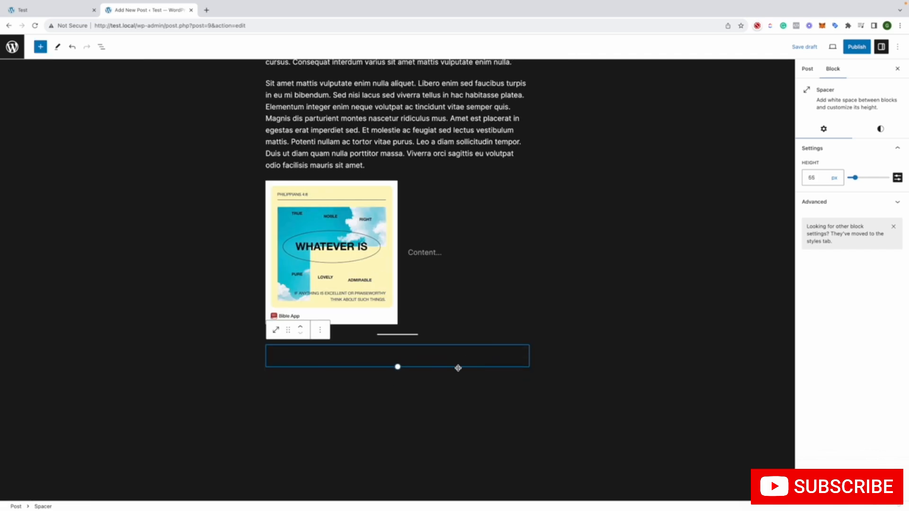
Review the Spacer block's margin, height and advanced settings, as well as the post's own settings
click(880, 129)
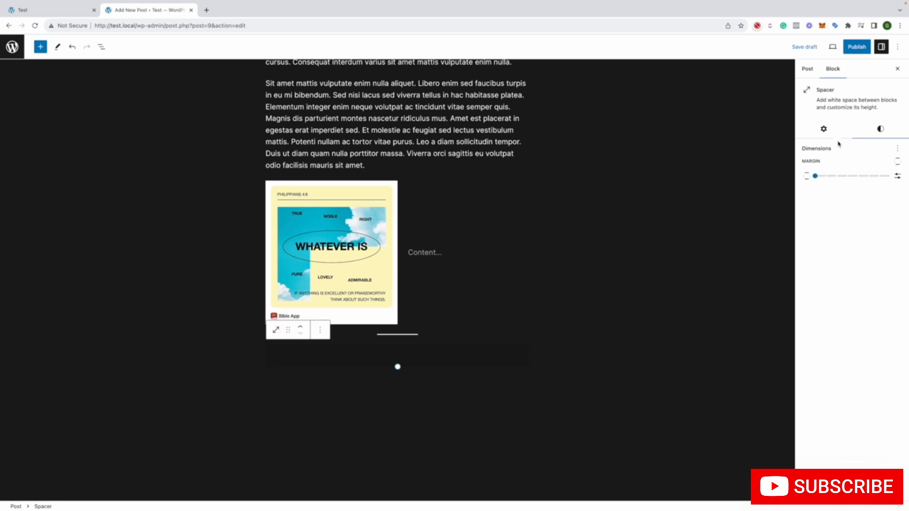
click(807, 69)
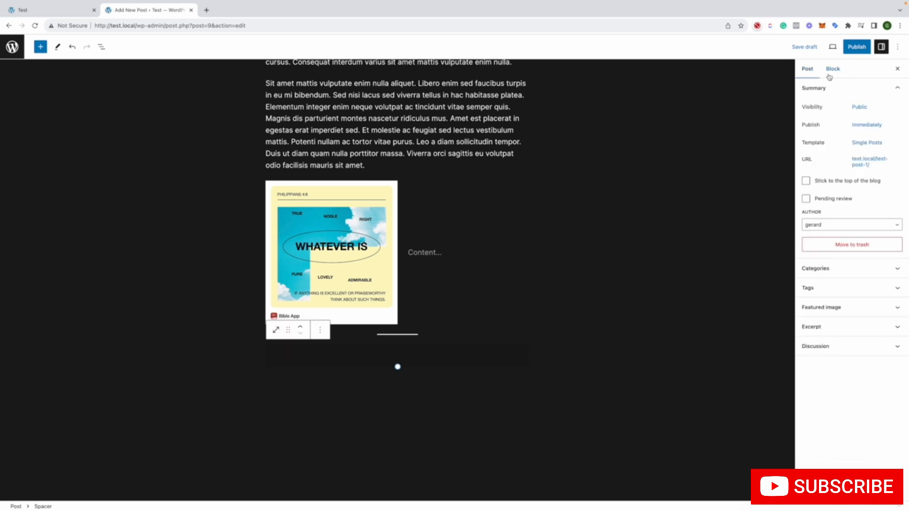
click(833, 69)
click(824, 148)
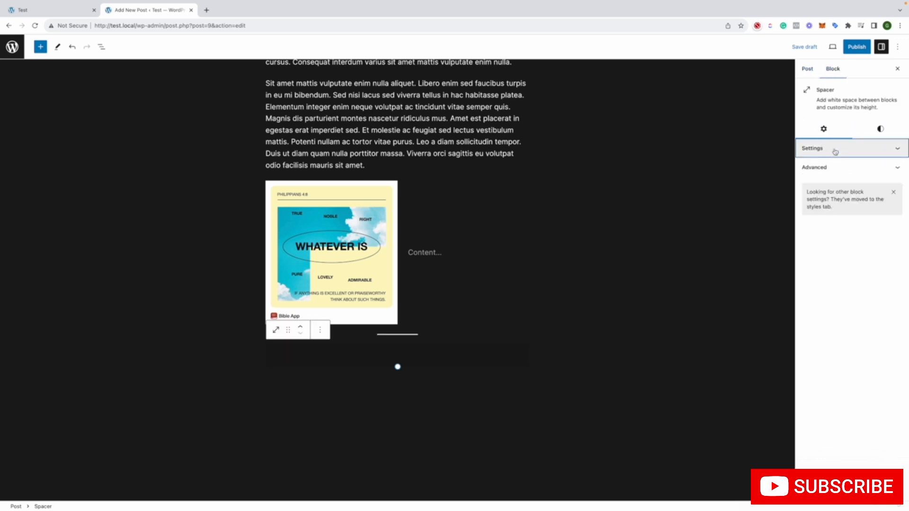
click(833, 167)
click(823, 148)
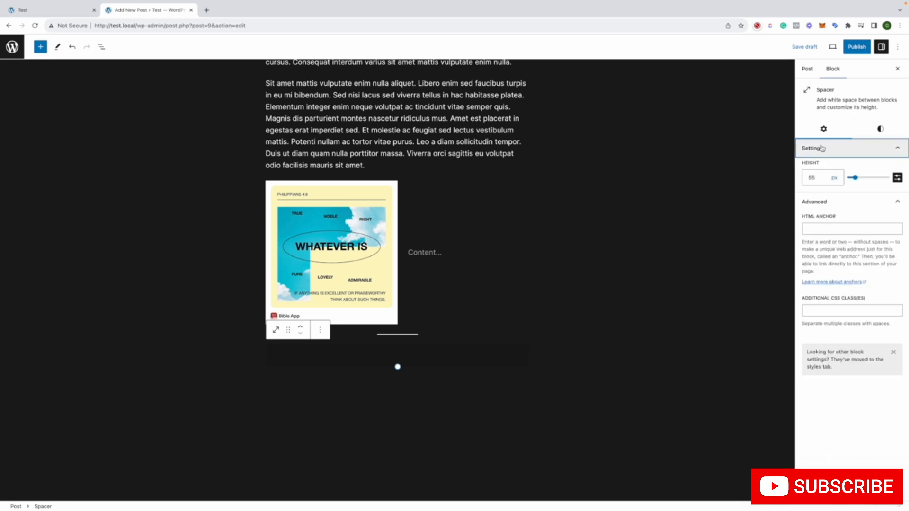
Set the spacer's height to 66 px, then deselect the block and select it again
click(897, 178)
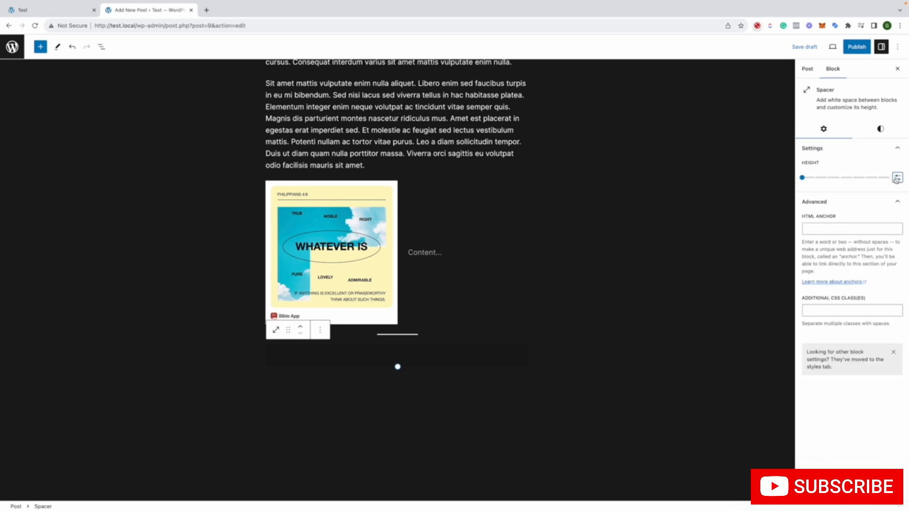
click(896, 178)
mouse_move(855, 178)
mouse_down()
mouse_move(866, 178)
mouse_move(858, 179)
mouse_up()
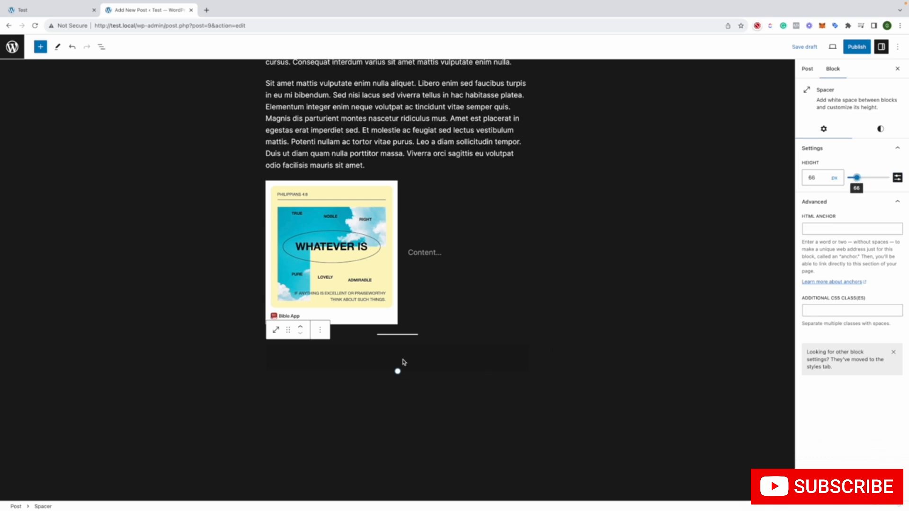
click(564, 324)
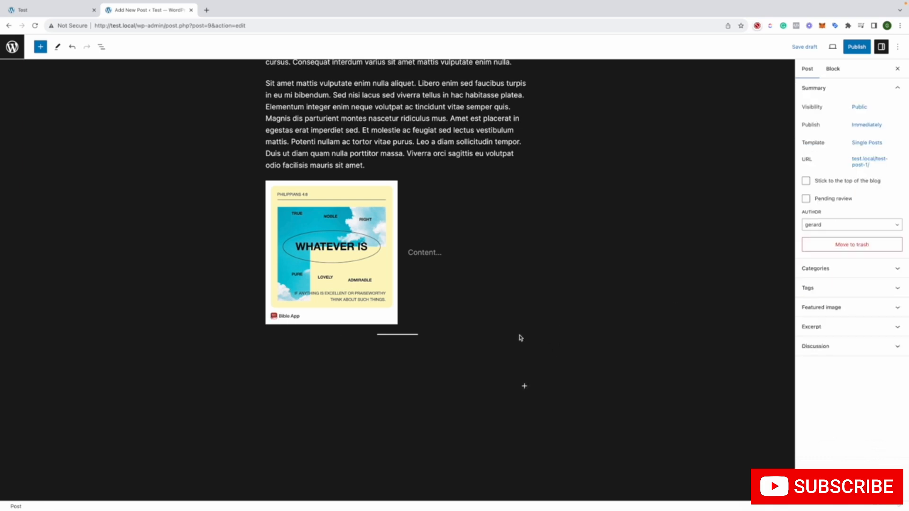
click(442, 357)
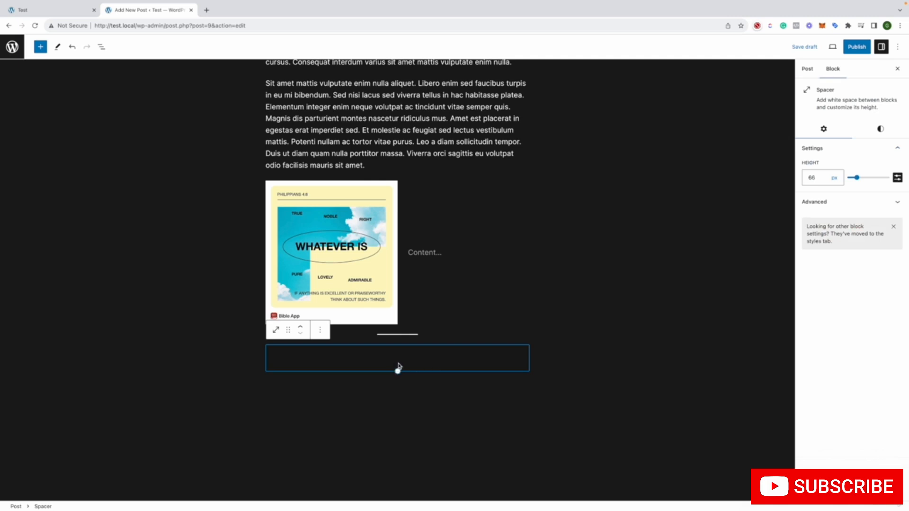
Look through the block library's design, widget, theme and embed blocks, and return to the start of the list
click(41, 46)
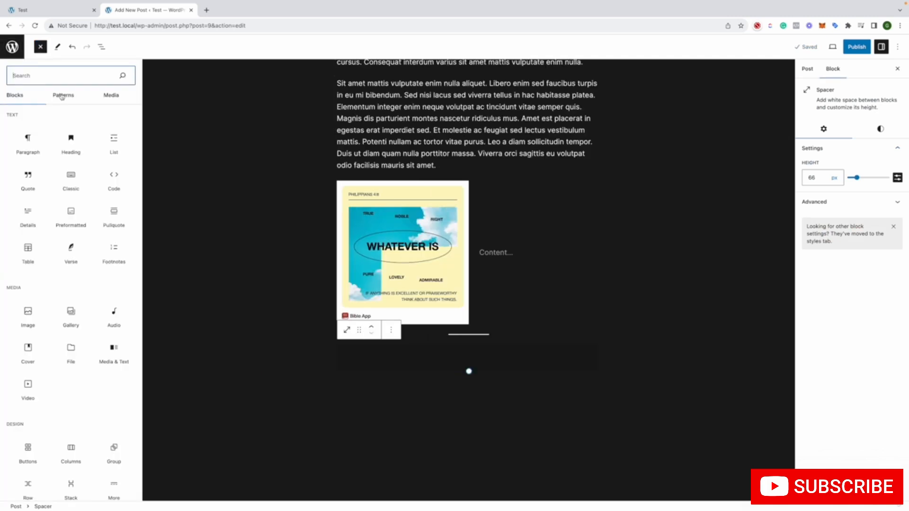
scroll(79, 311, down, 2)
scroll(79, 311, down, 6)
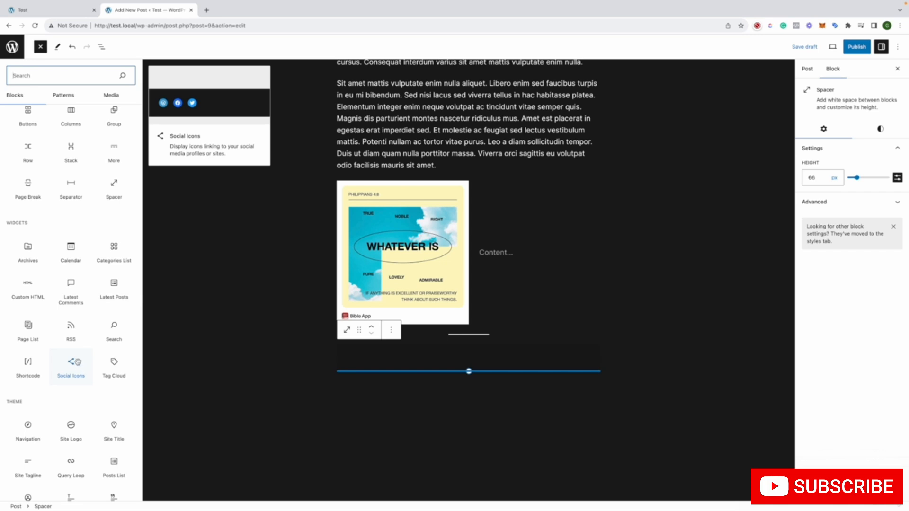
scroll(80, 365, down, 3)
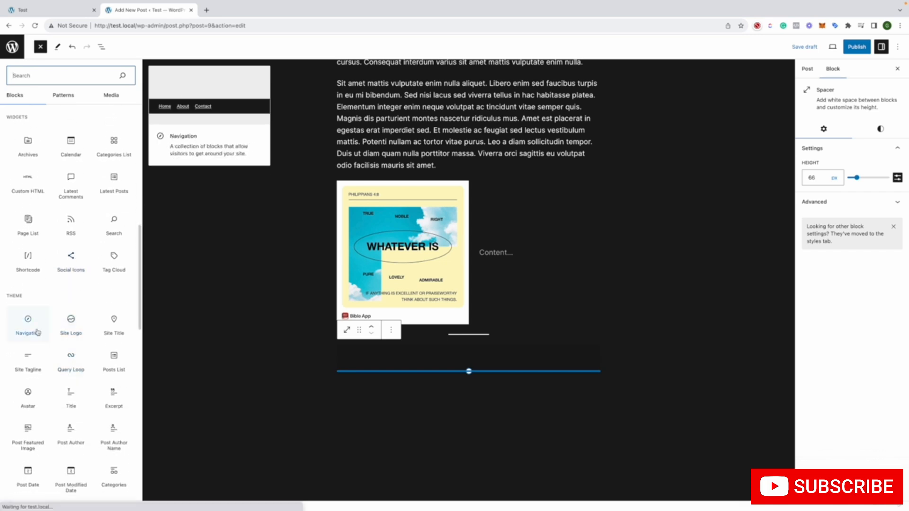
scroll(114, 323, down, 2)
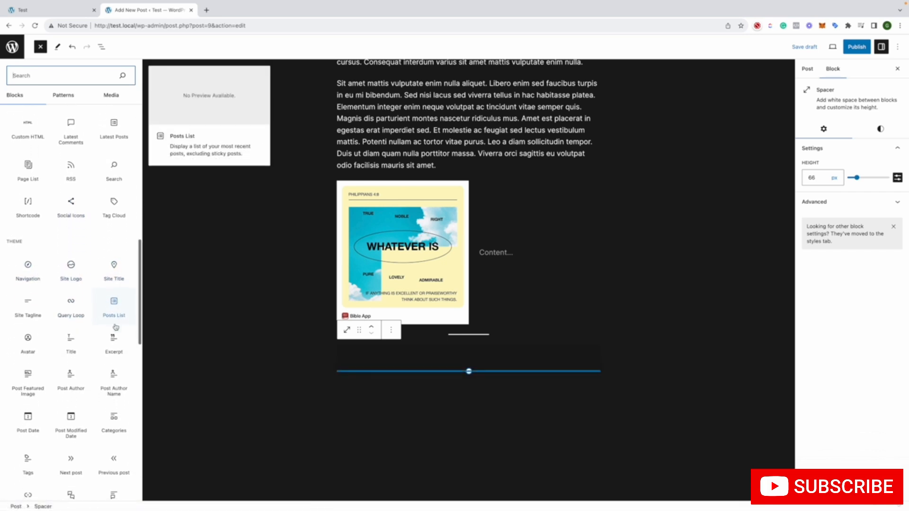
scroll(36, 314, down, 1)
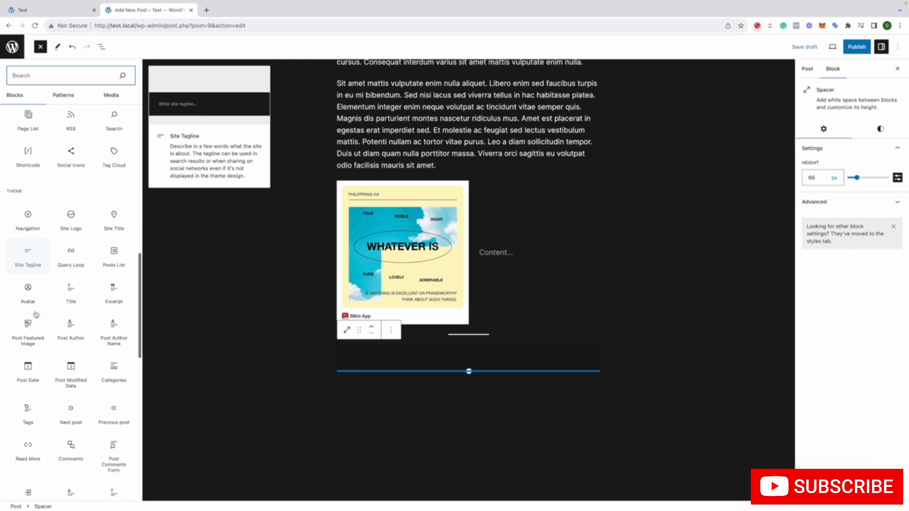
scroll(124, 331, down, 3)
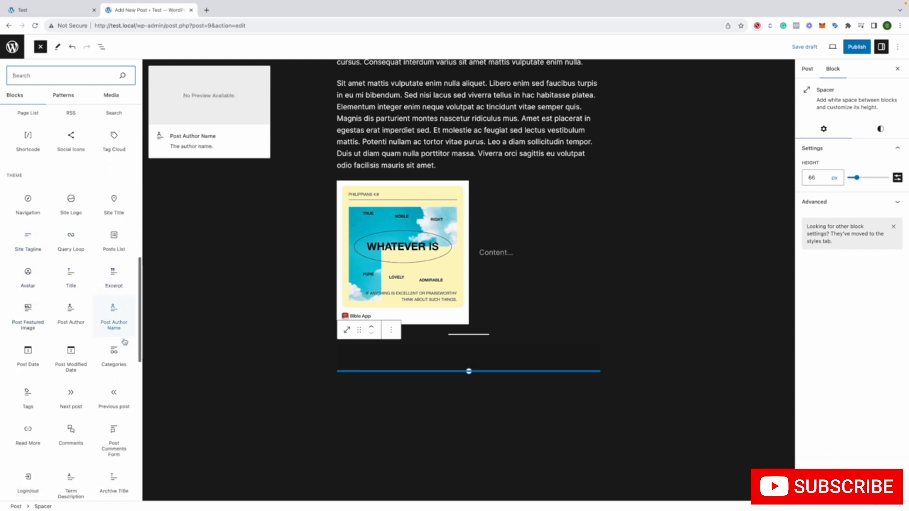
scroll(125, 342, down, 4)
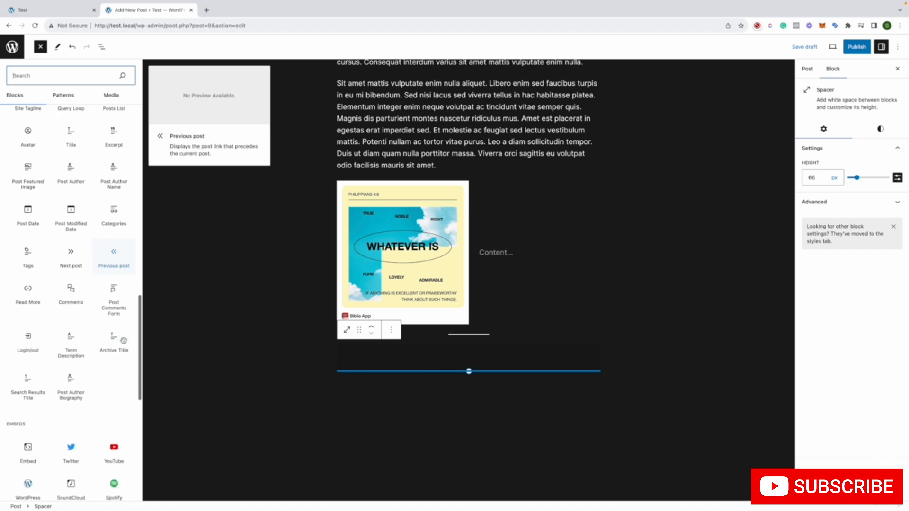
scroll(126, 349, down, 5)
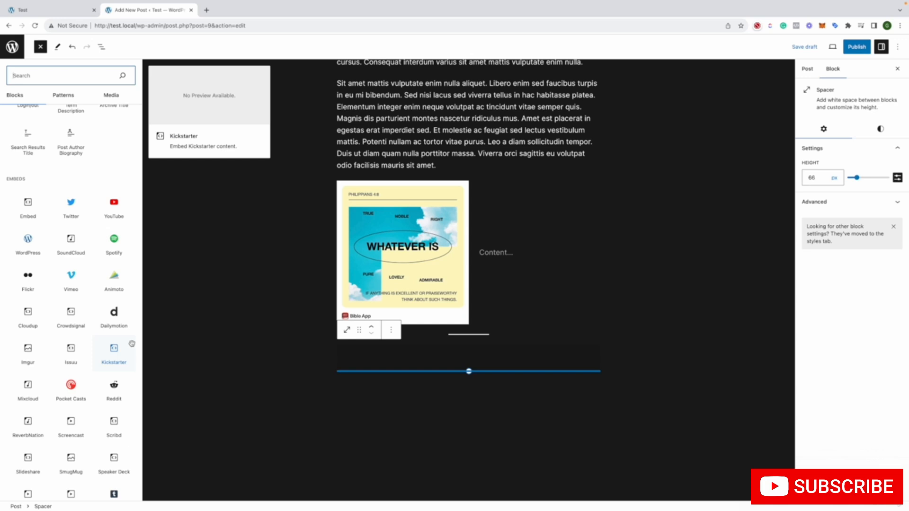
scroll(131, 344, down, 3)
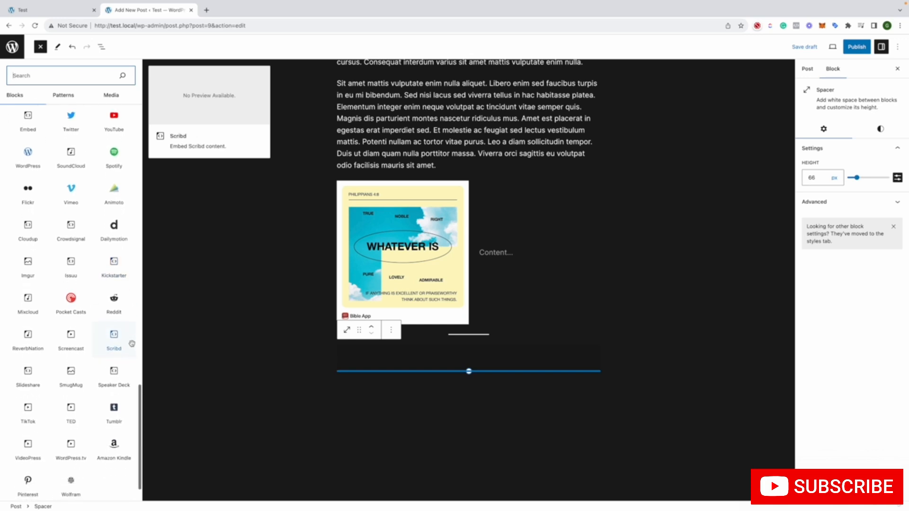
scroll(132, 343, down, 1)
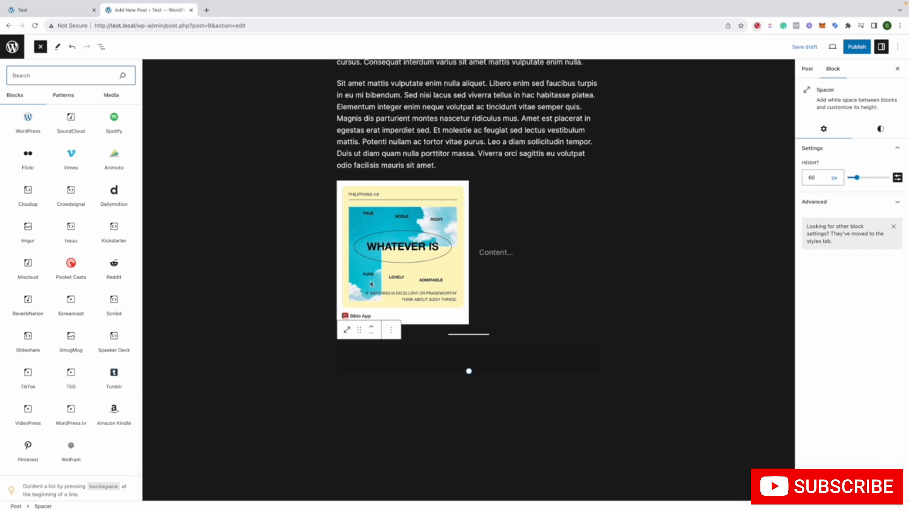
mouse_move(105, 269)
scroll(101, 272, up, 1)
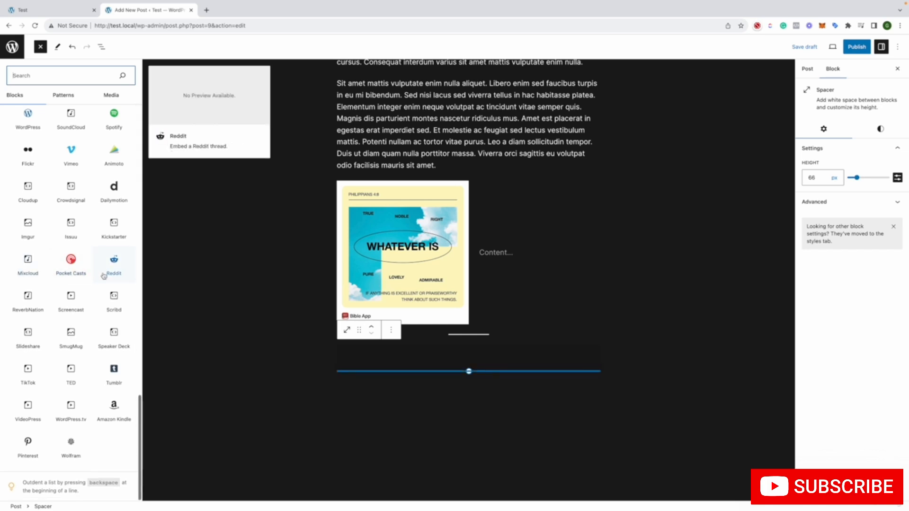
scroll(101, 277, up, 20)
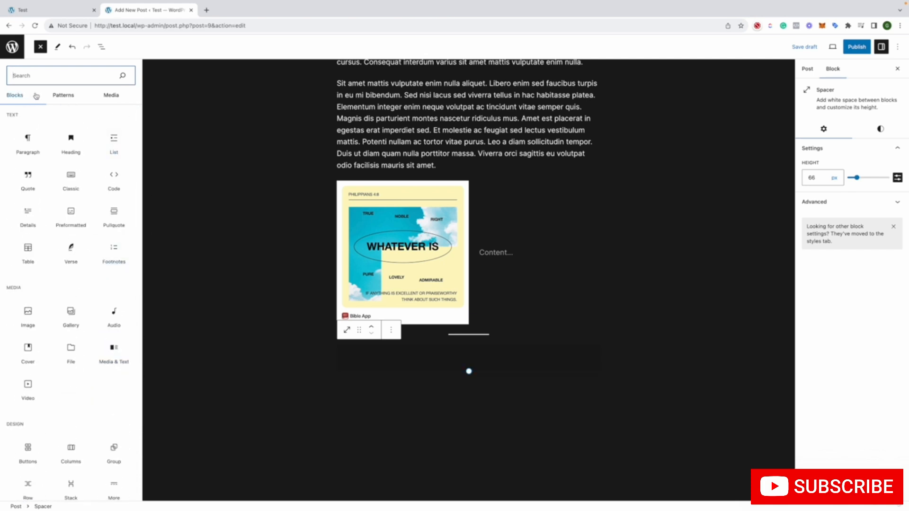
Insert the featured "Image with caption" block pattern, the red hummingbird design, below the spacer
click(62, 95)
click(105, 119)
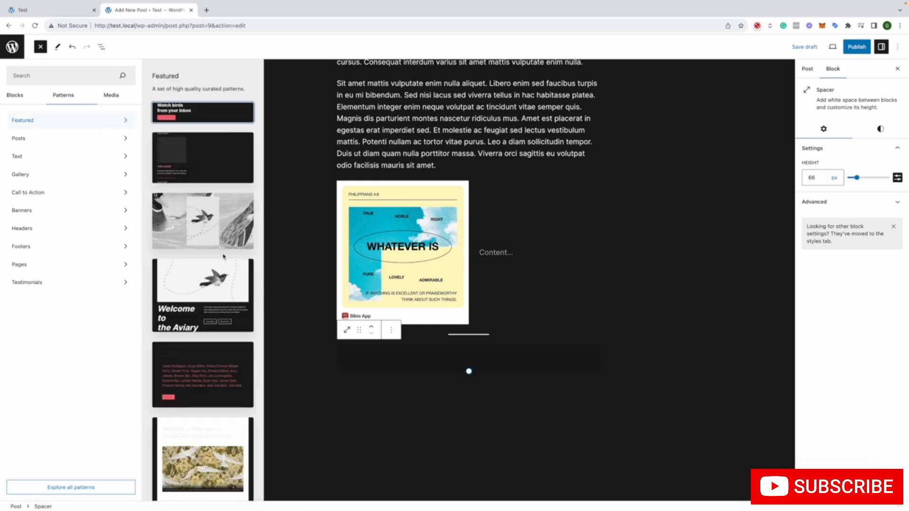
scroll(233, 225, down, 2)
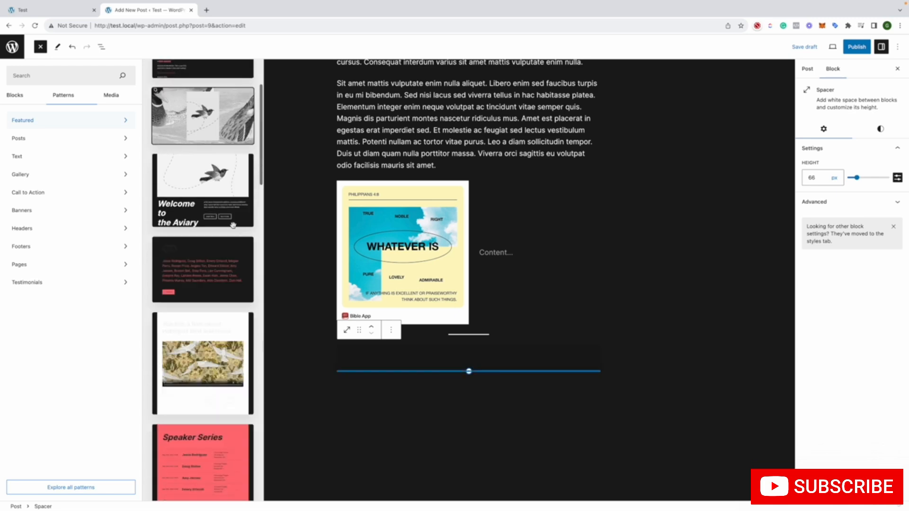
scroll(233, 224, down, 6)
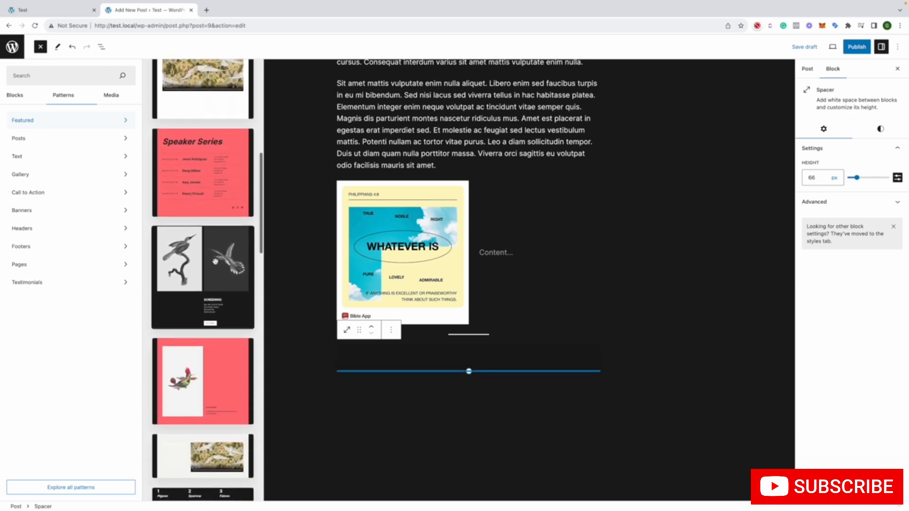
scroll(216, 261, down, 2)
click(223, 281)
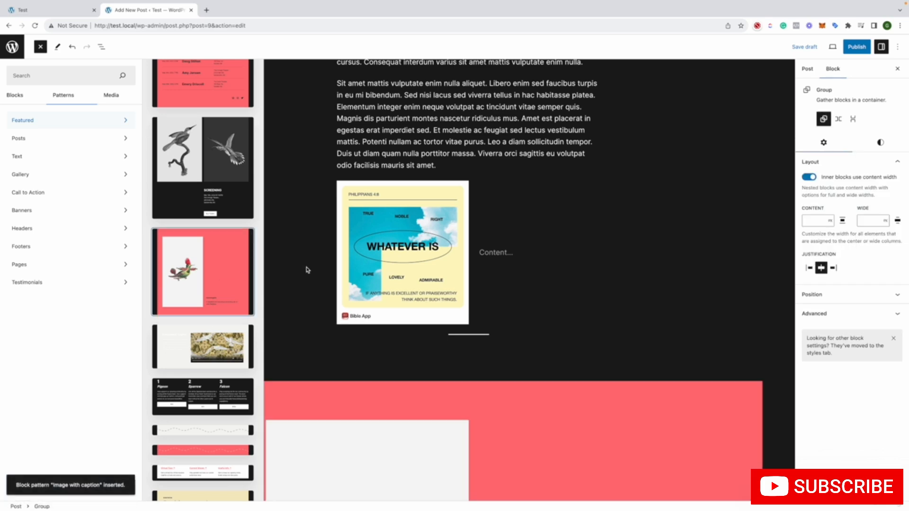
Examine the inserted hummingbird pattern by selecting its caption paragraph, its Media & Text block and the surrounding Group
scroll(343, 253, down, 6)
scroll(570, 248, down, 5)
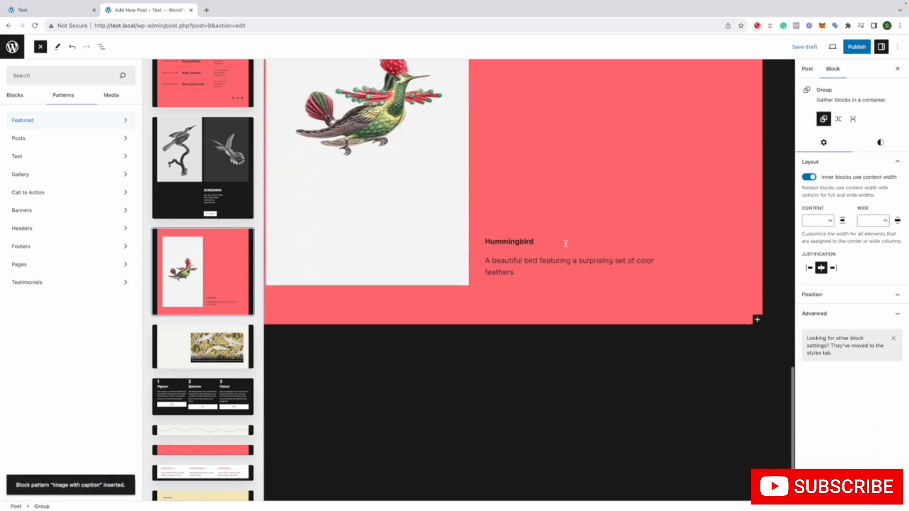
click(511, 261)
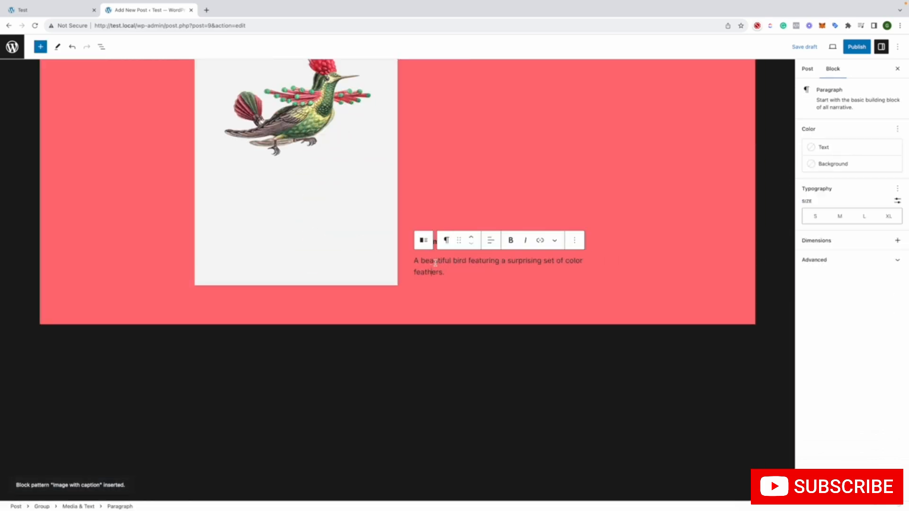
click(442, 223)
scroll(442, 223, up, 4)
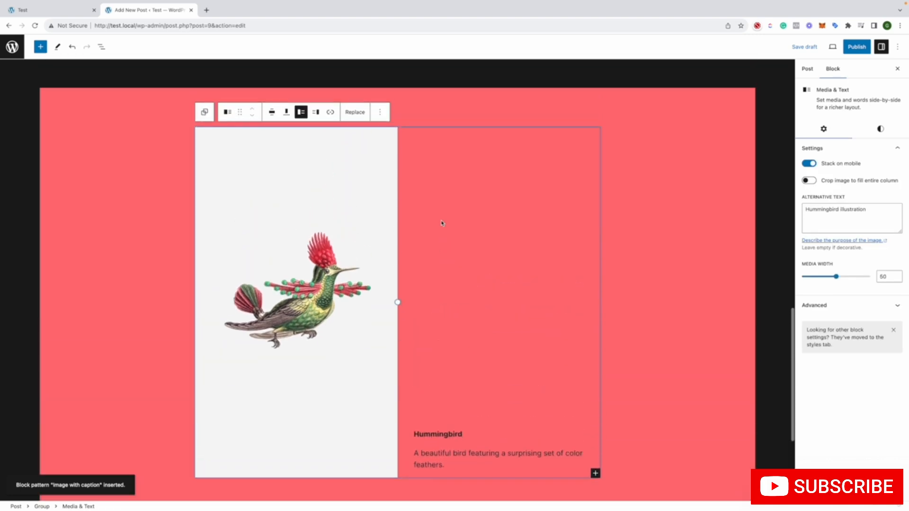
click(169, 204)
Look through the ready-made block patterns in the Headers, Banners, Call to Action and Text categories
click(40, 46)
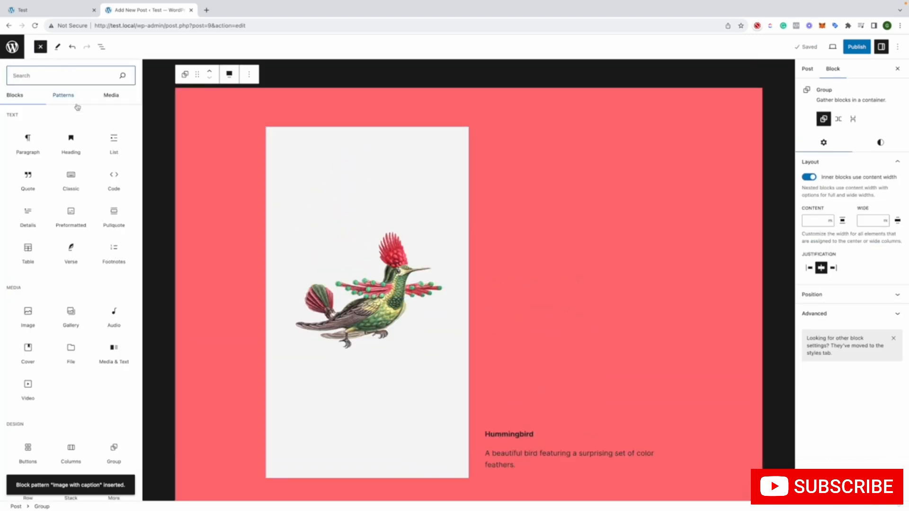
click(63, 96)
click(72, 231)
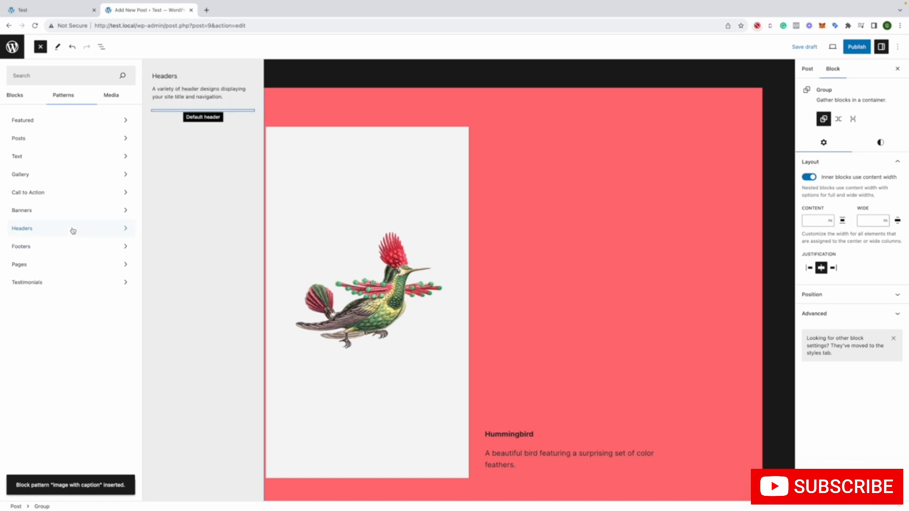
click(70, 212)
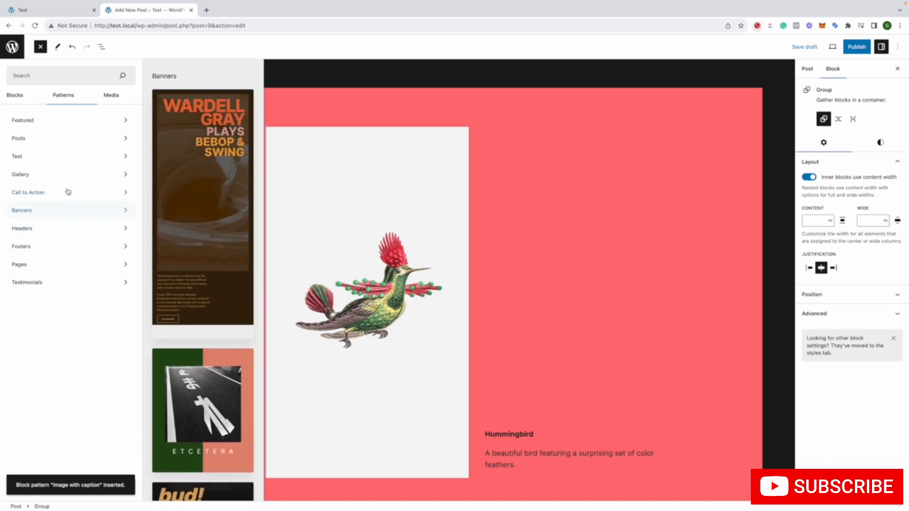
click(68, 192)
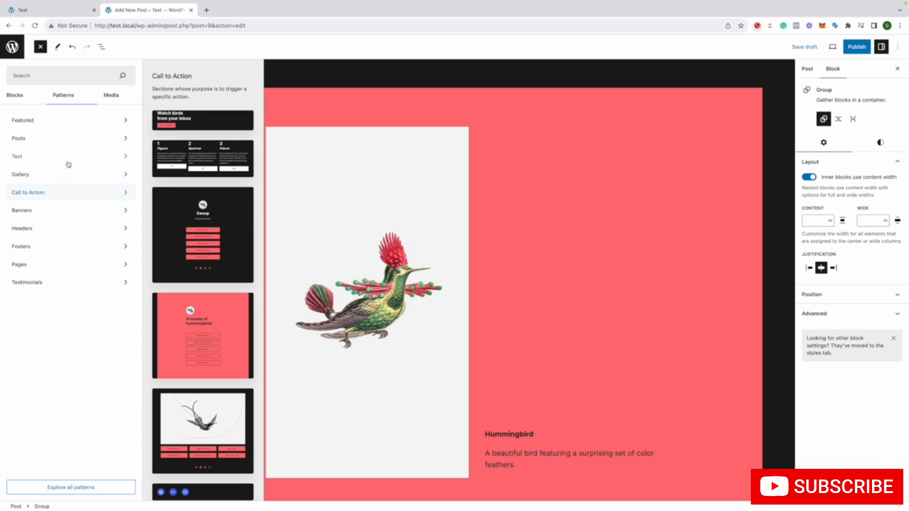
click(68, 164)
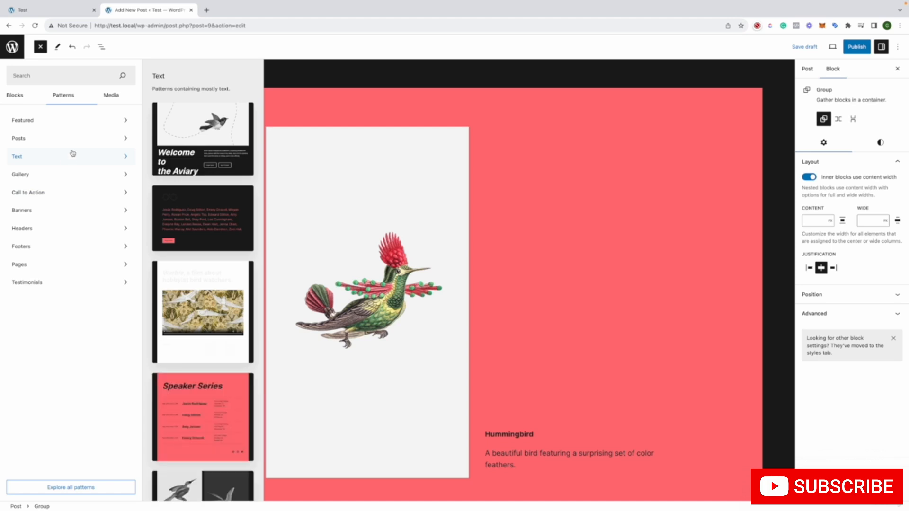
Browse the free Openverse images offered for insertion, then view the site's own Media Library
click(109, 98)
click(110, 122)
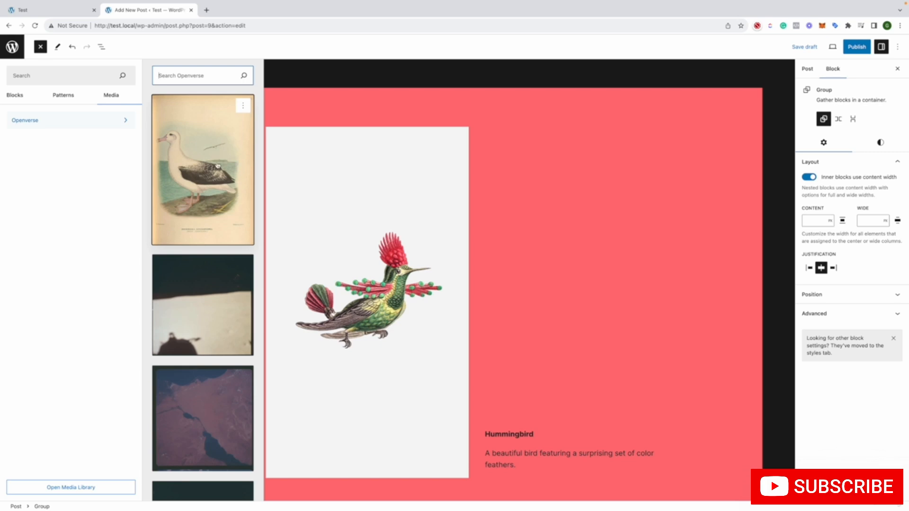
scroll(218, 167, down, 6)
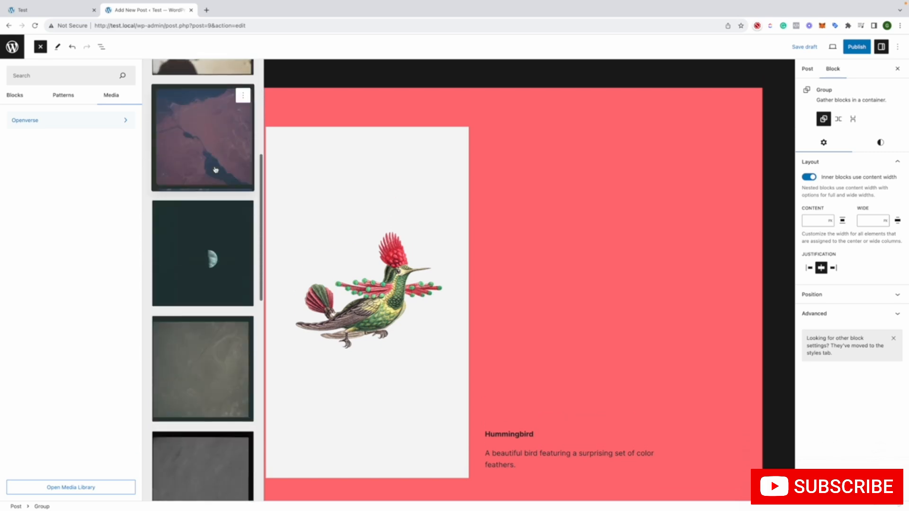
scroll(215, 170, down, 2)
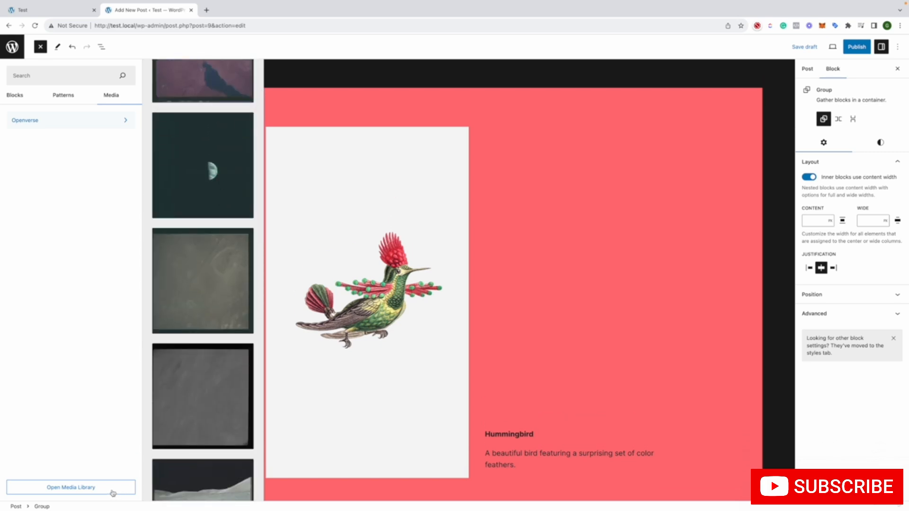
click(84, 489)
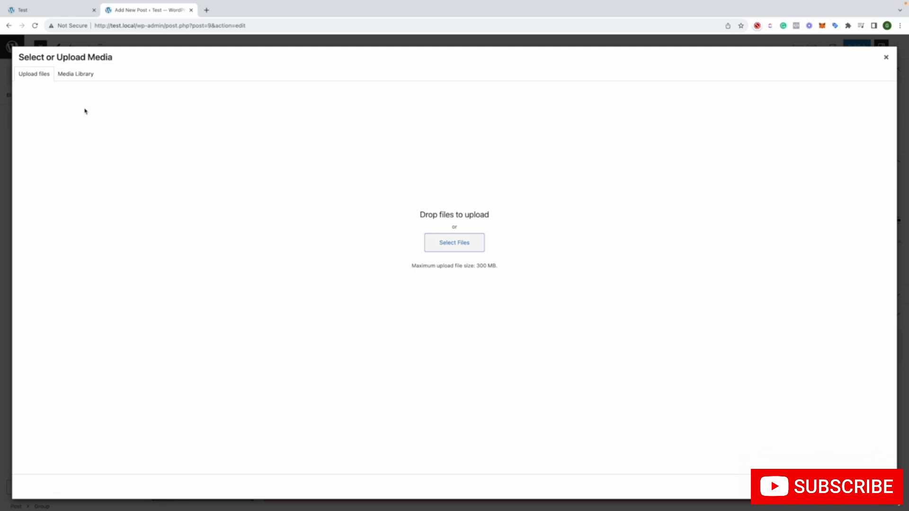
click(78, 74)
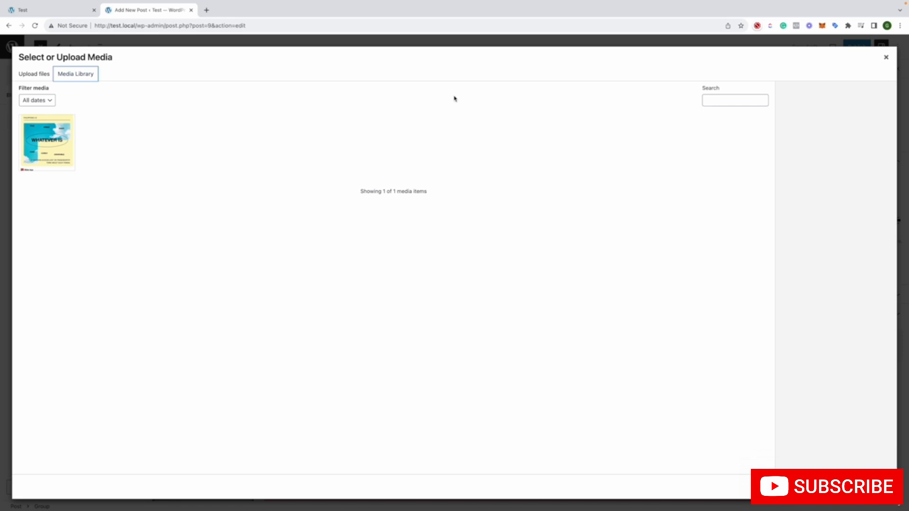
Close the media library and try the Select tool on the hummingbird Group block and the Quote block
click(886, 57)
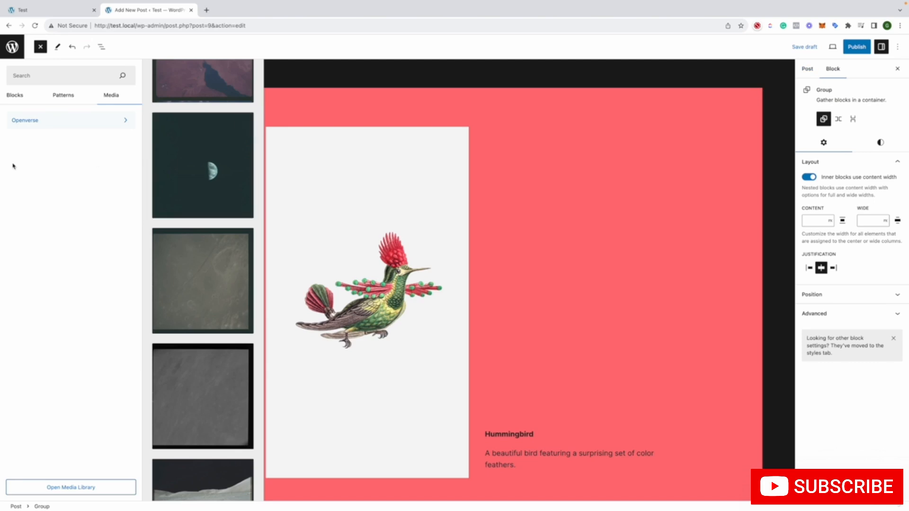
click(378, 185)
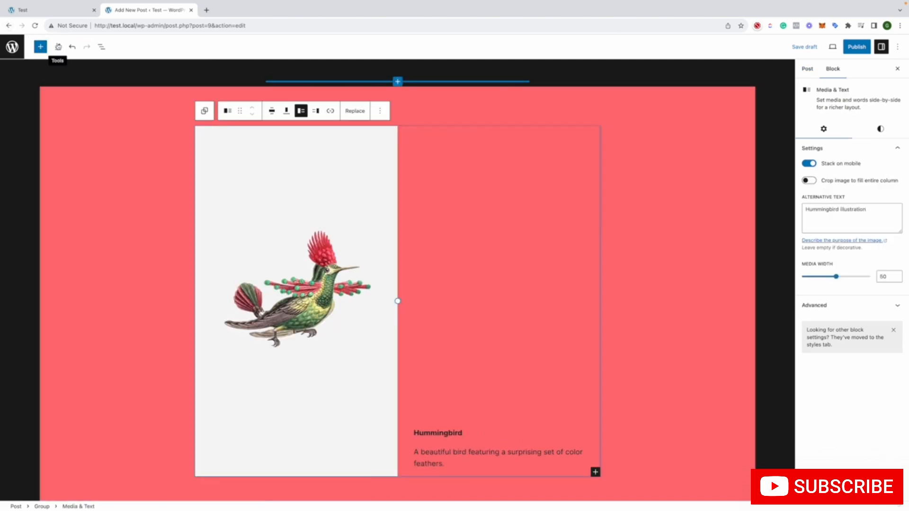
click(57, 47)
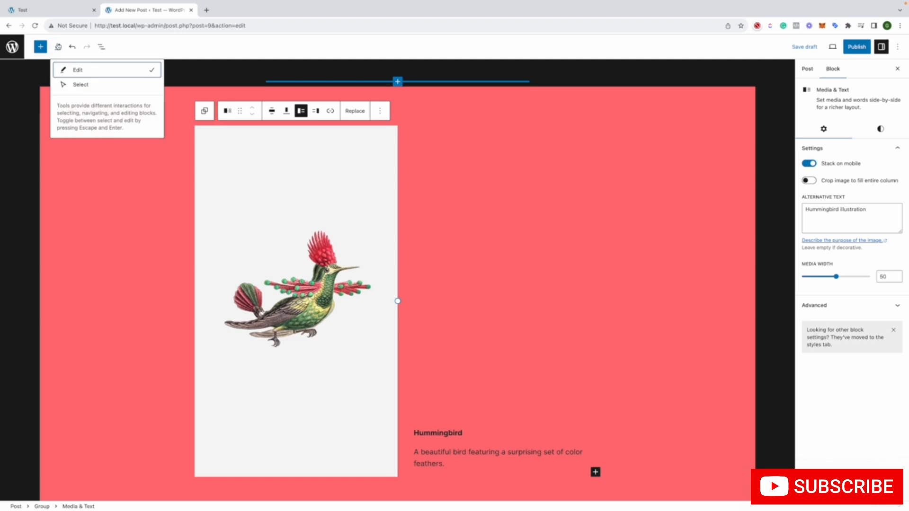
click(75, 84)
click(158, 249)
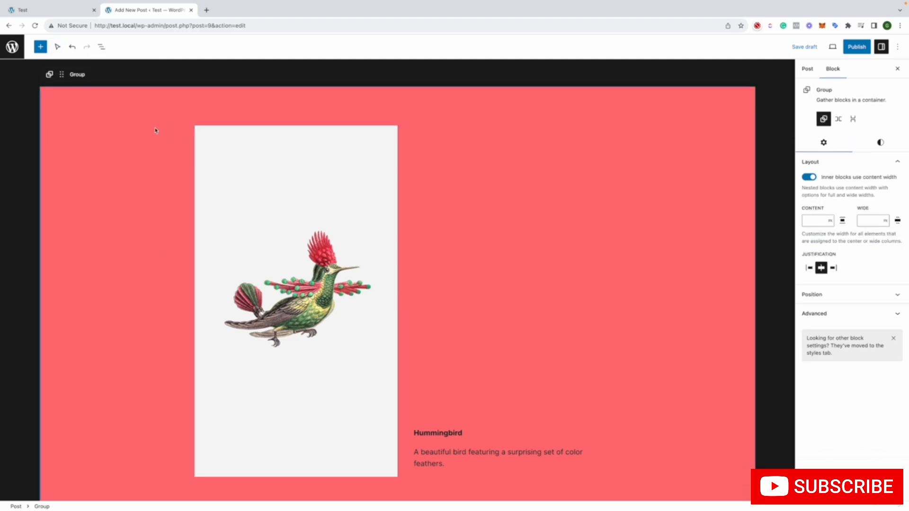
scroll(156, 131, up, 14)
click(286, 101)
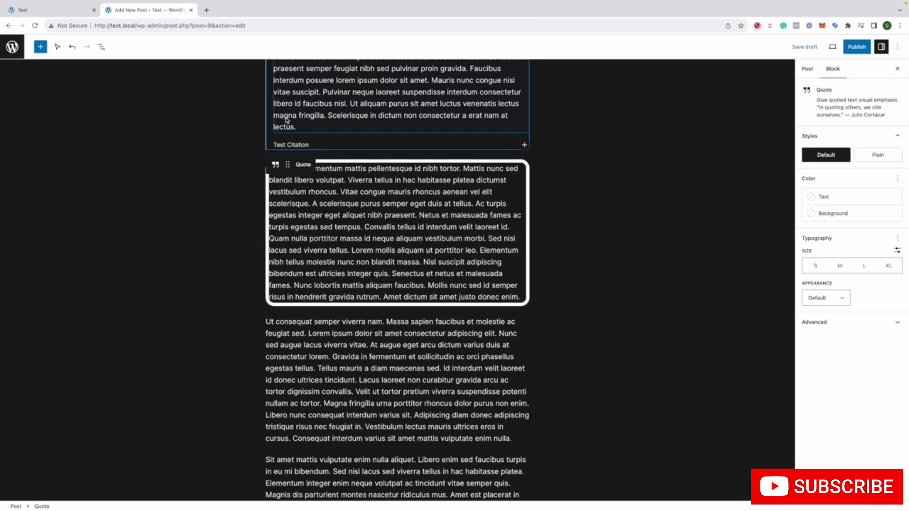
Switch back to the Edit tool and select the word "Vitae" in the bordered Verse block
click(58, 47)
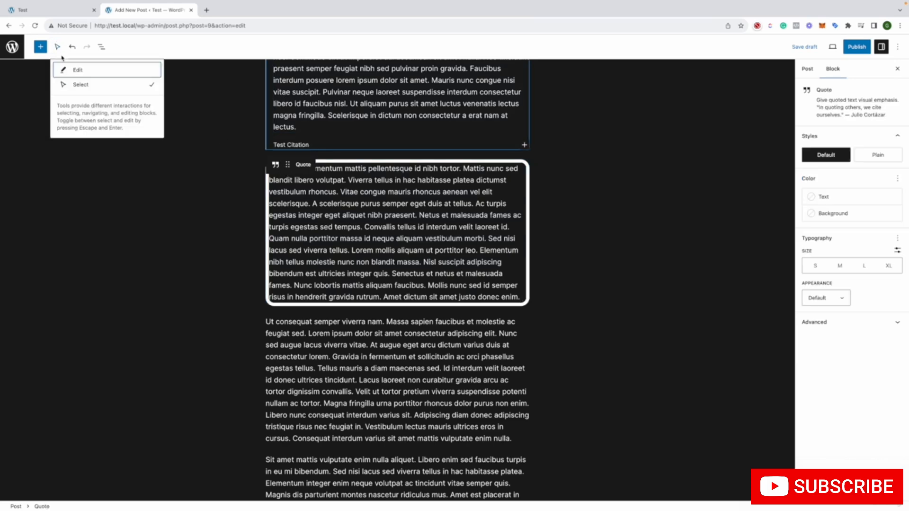
click(69, 69)
double_click(344, 235)
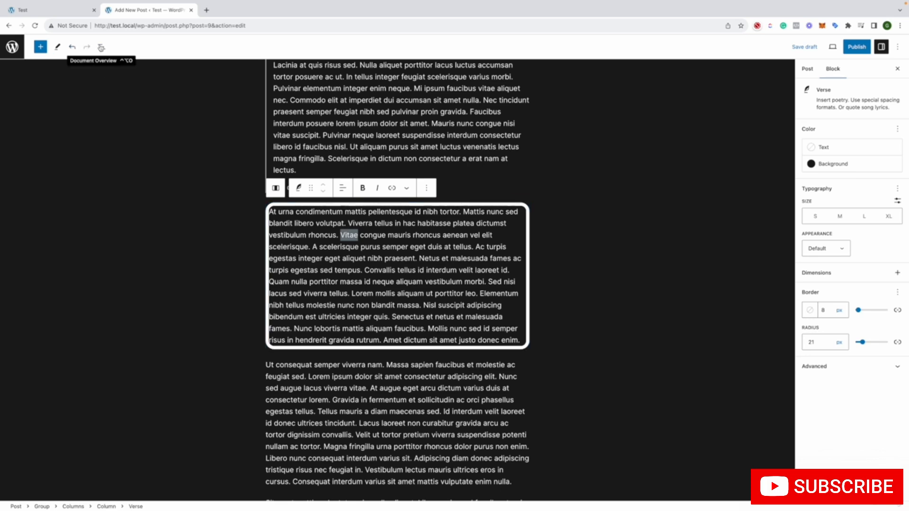
Examine the post structure in the document overview, jumping to the Media & Text block and checking the Outline and List View
click(101, 47)
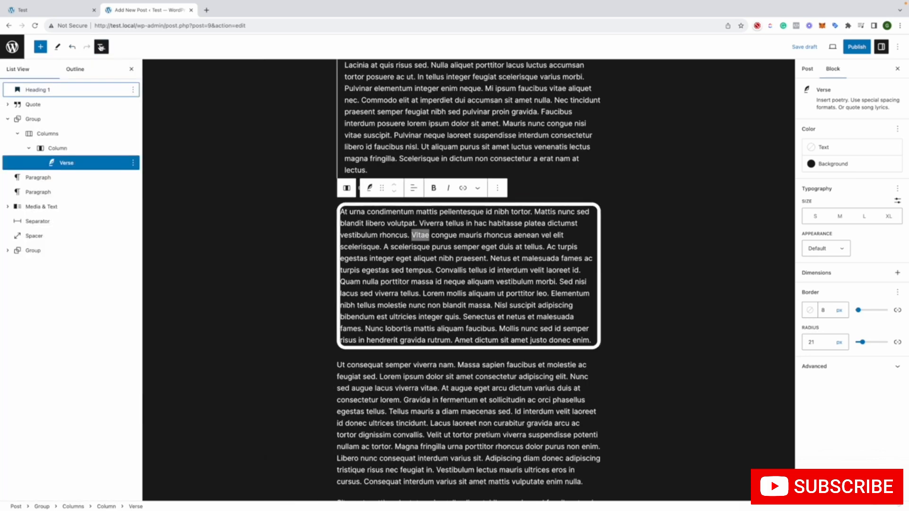
click(68, 208)
scroll(270, 189, up, 6)
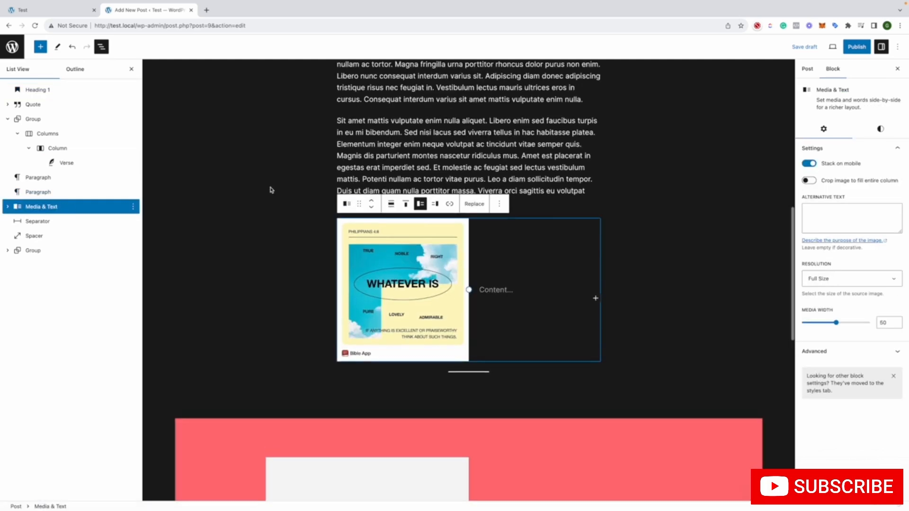
click(67, 75)
click(48, 71)
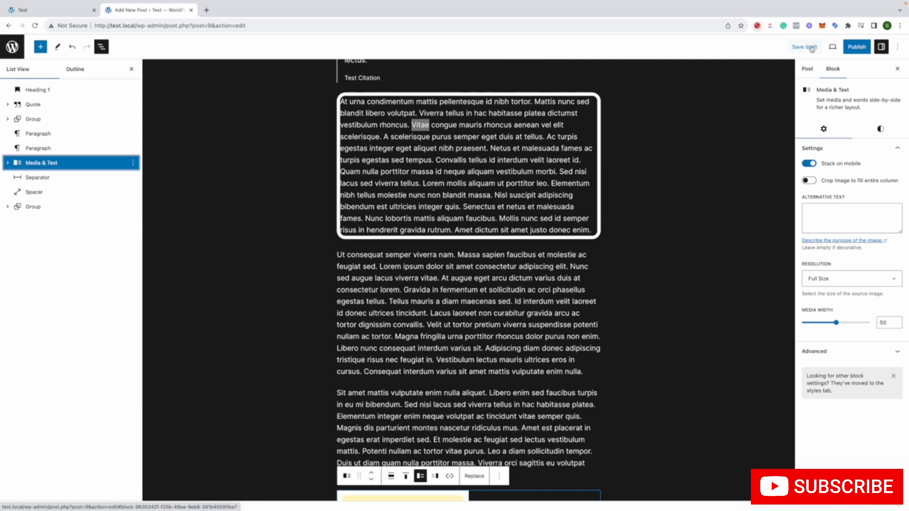
Save the post draft with the block settings hidden and close the document overview
click(899, 69)
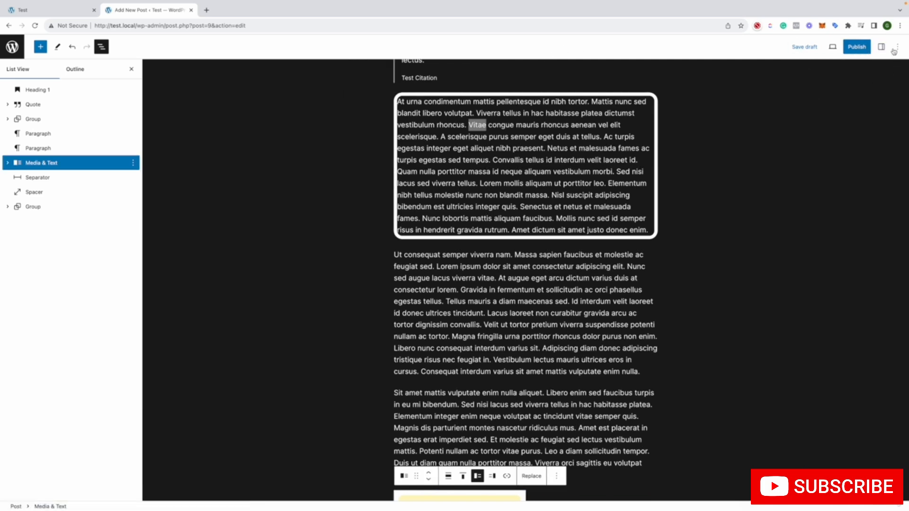
click(896, 49)
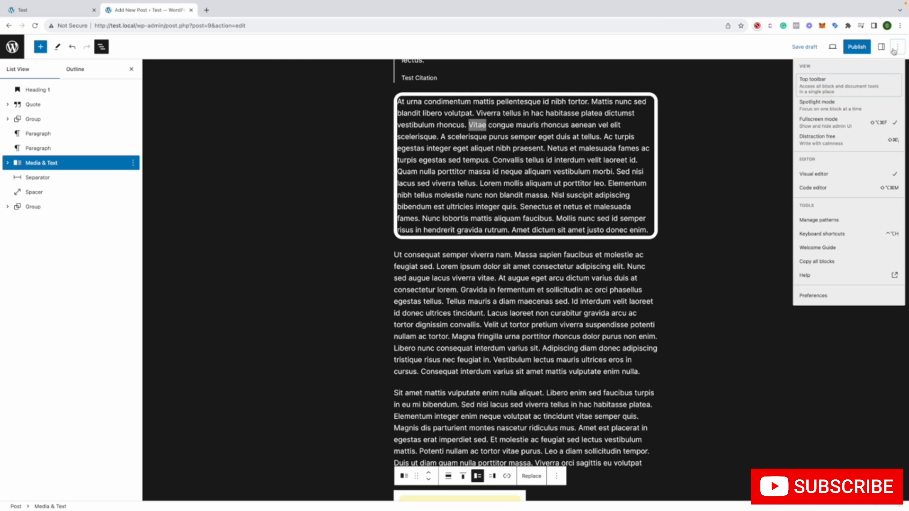
click(733, 127)
key(ctrl+s)
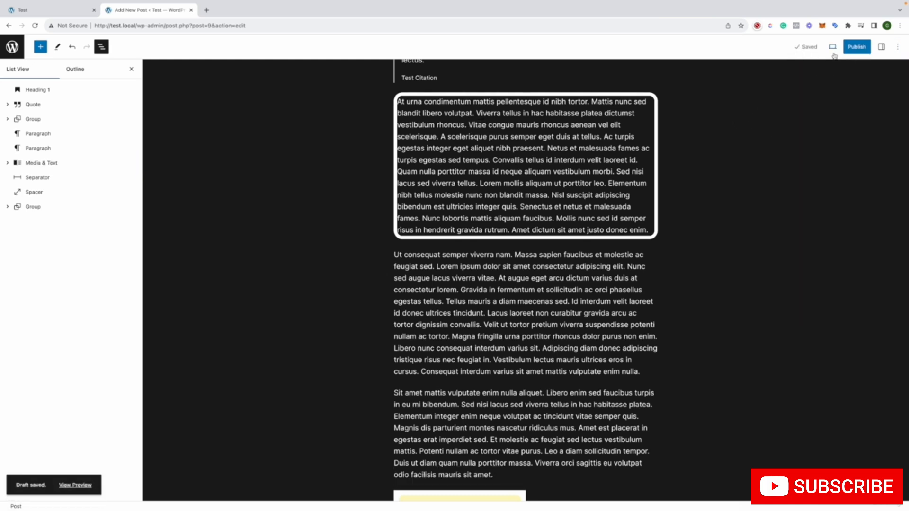
click(131, 69)
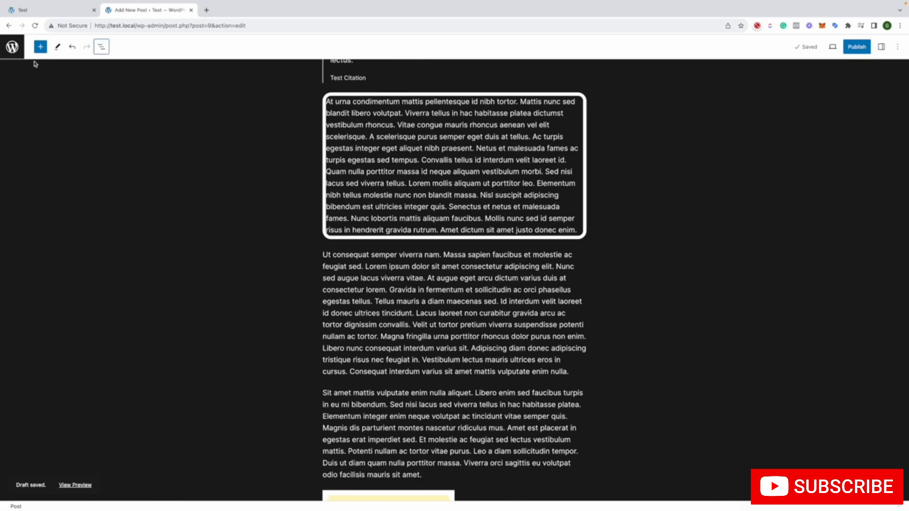
Show the post settings and look at the publish date scheduling and the permalink options
click(882, 46)
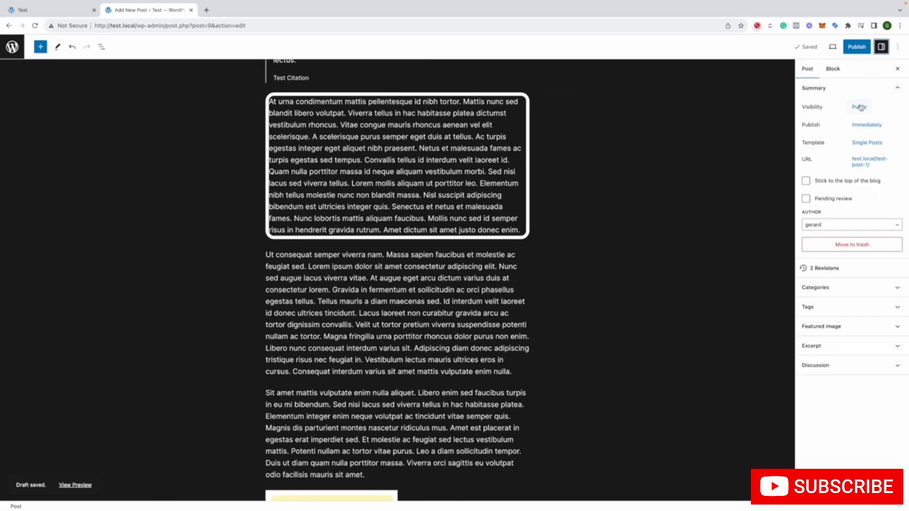
click(864, 125)
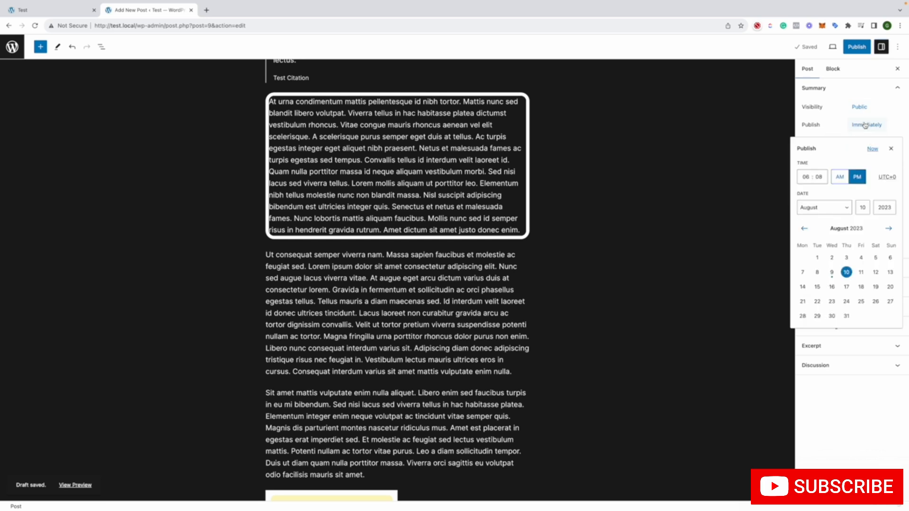
click(800, 131)
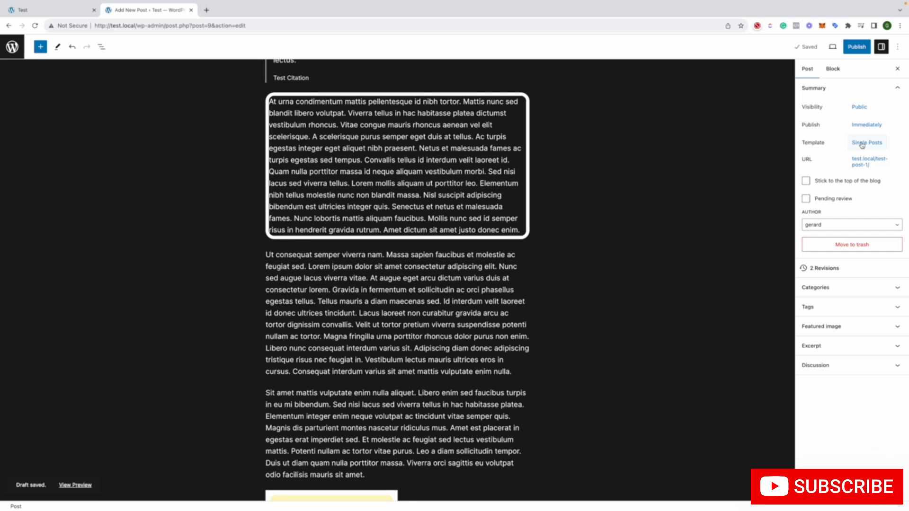
click(869, 162)
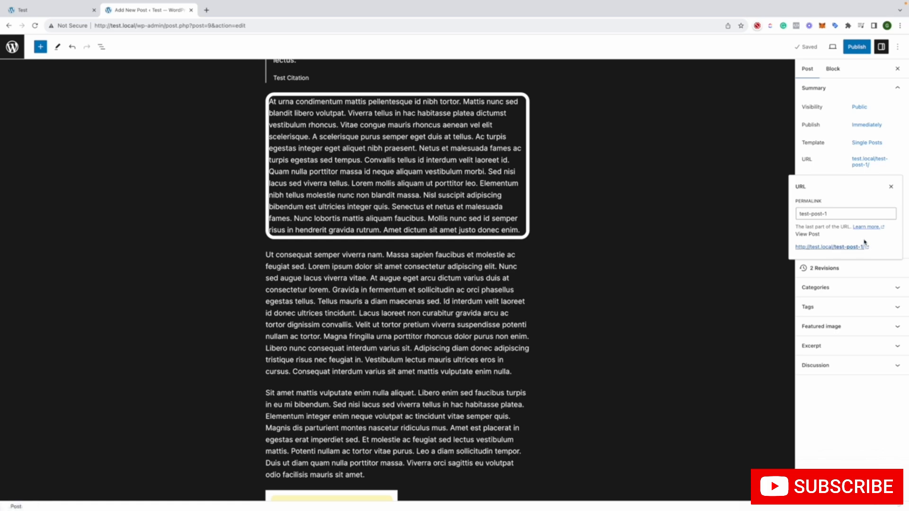
click(768, 255)
Compare the saved revisions of Test Post 1, reading through the content differences, and return to the editor
click(820, 268)
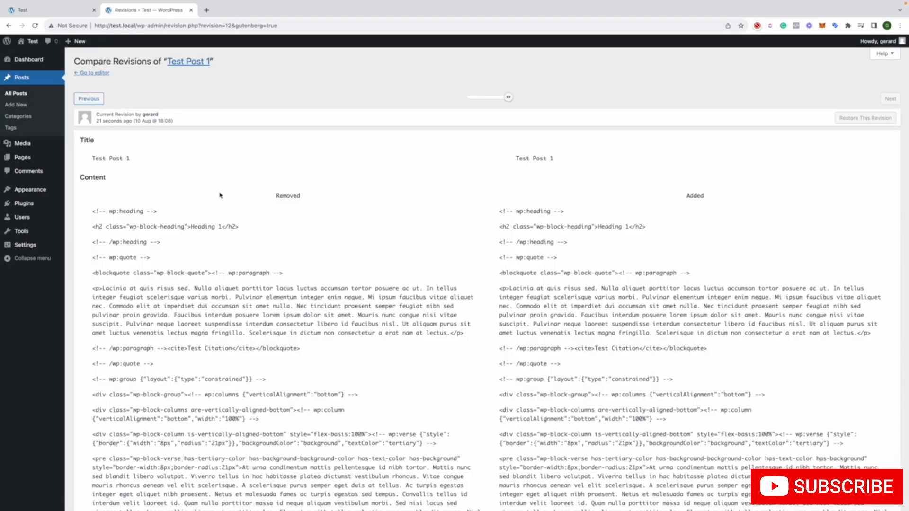
scroll(220, 195, down, 15)
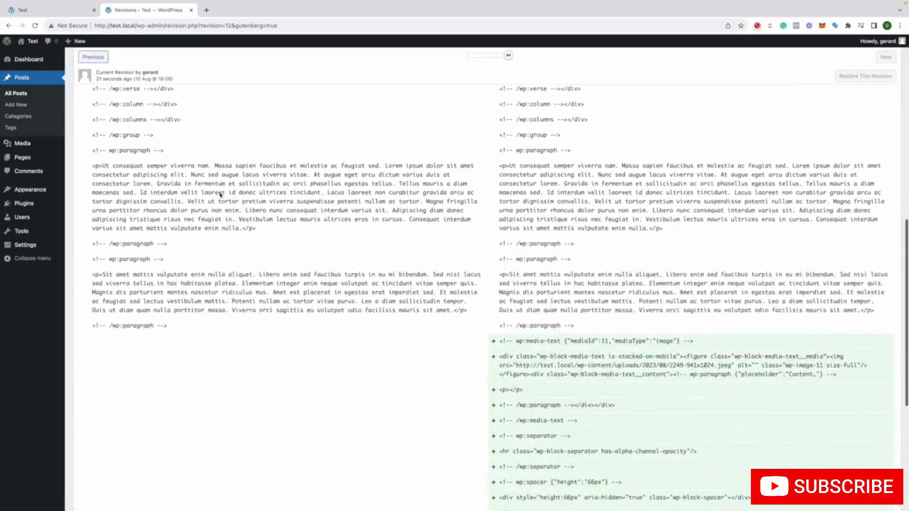
scroll(220, 194, down, 5)
scroll(220, 194, up, 20)
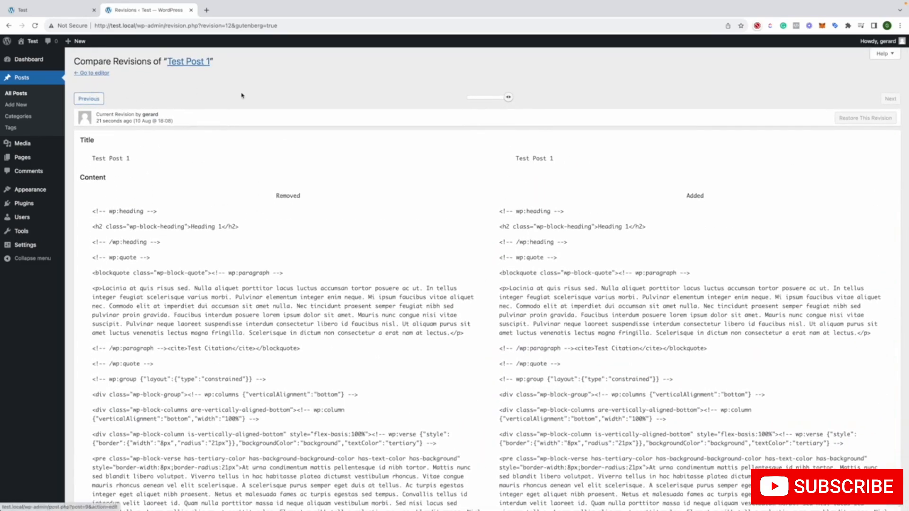
mouse_move(507, 97)
mouse_down()
mouse_move(482, 100)
mouse_move(509, 98)
mouse_up()
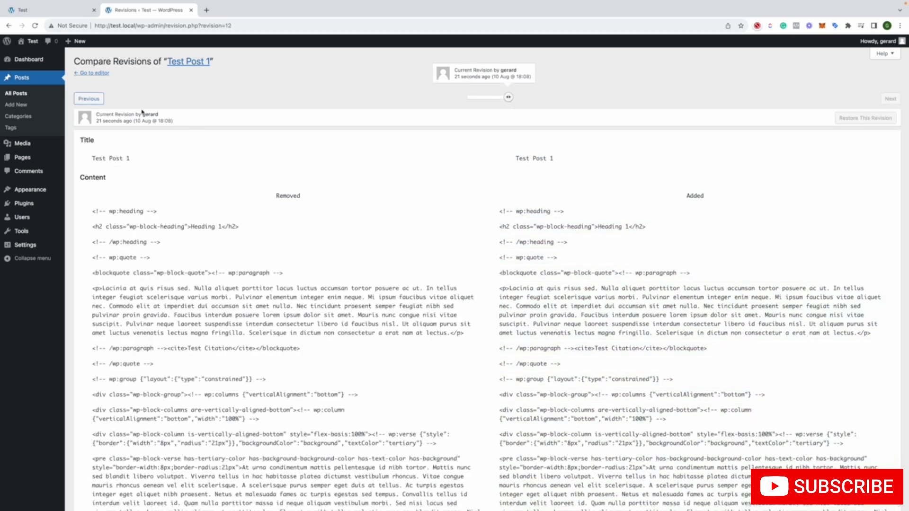
scroll(367, 170, down, 10)
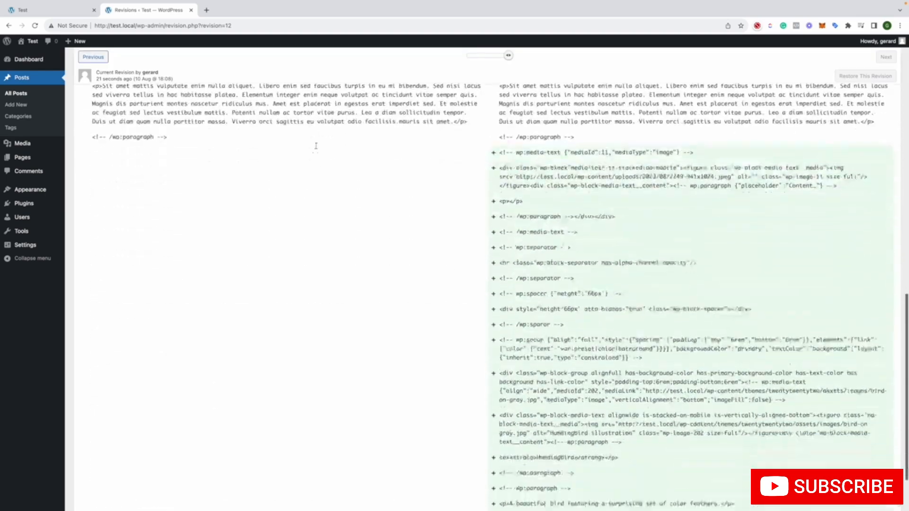
scroll(279, 159, up, 10)
click(92, 74)
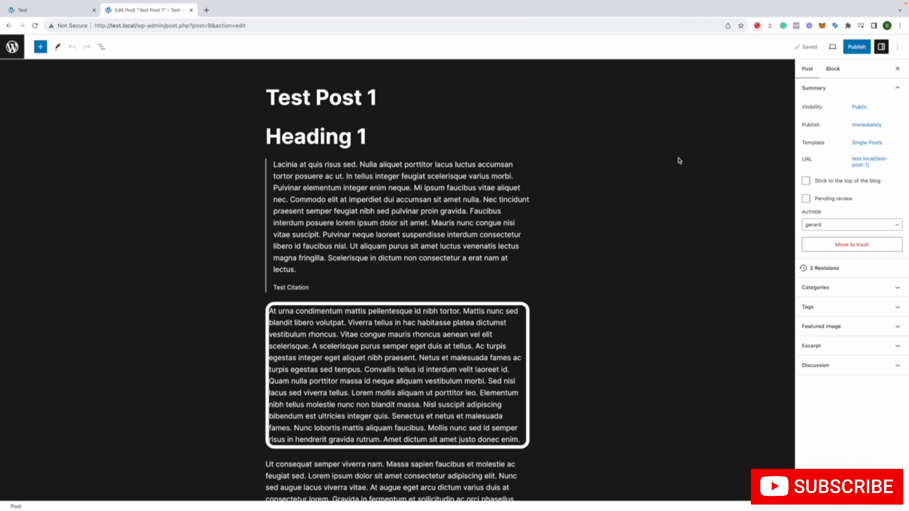
Add a new post category named Test with Uncategorized as its parent category
click(847, 287)
click(816, 320)
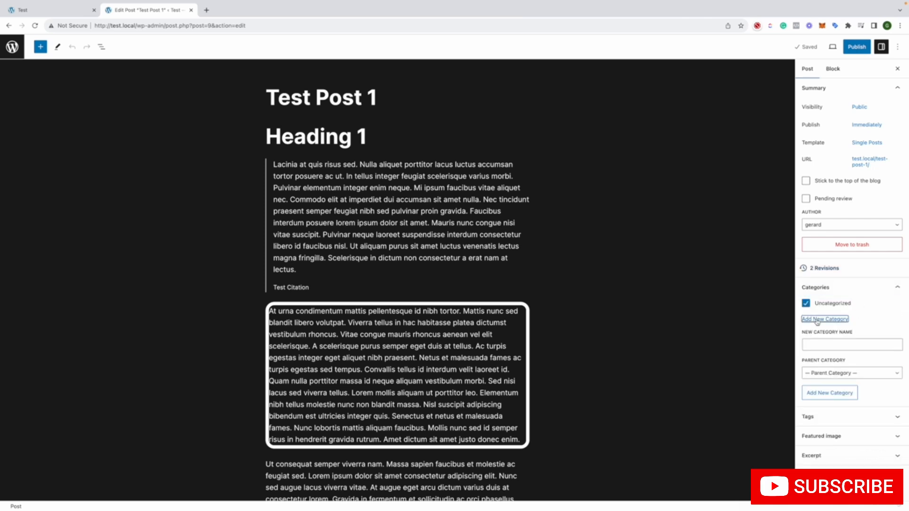
click(836, 347)
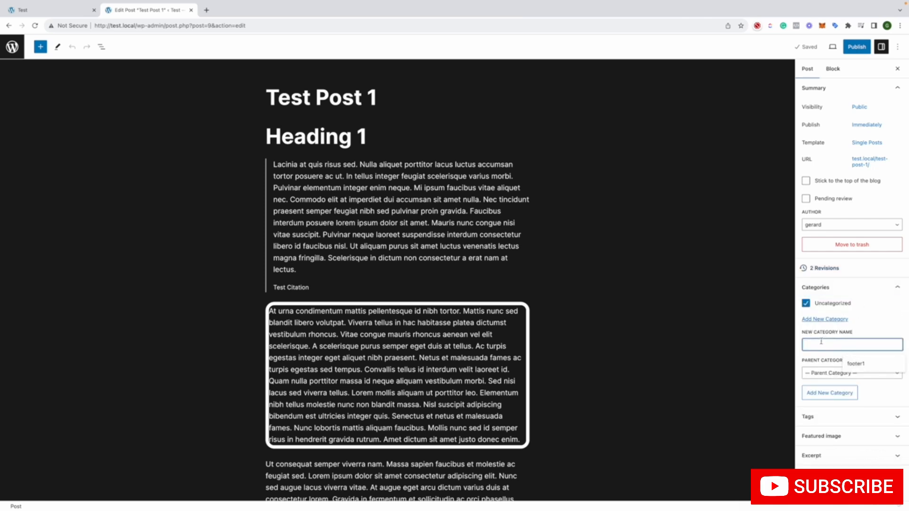
text(Test)
click(839, 374)
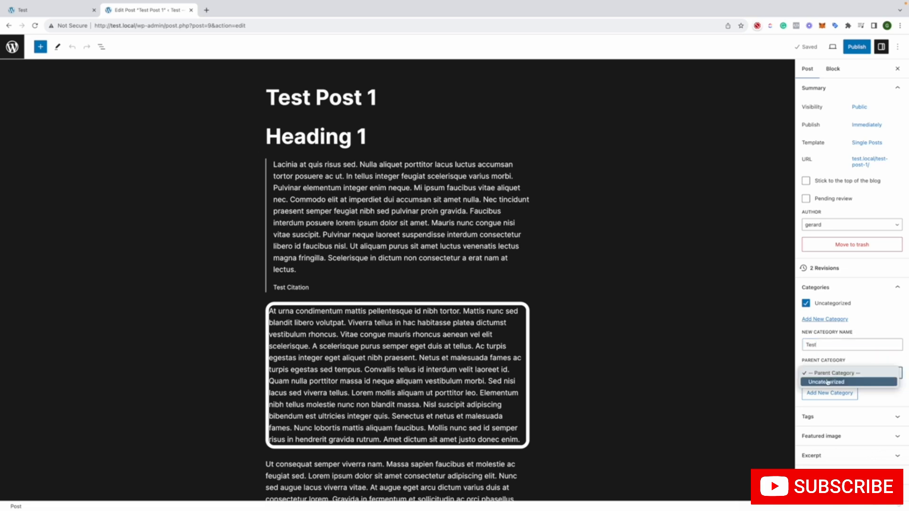
click(827, 382)
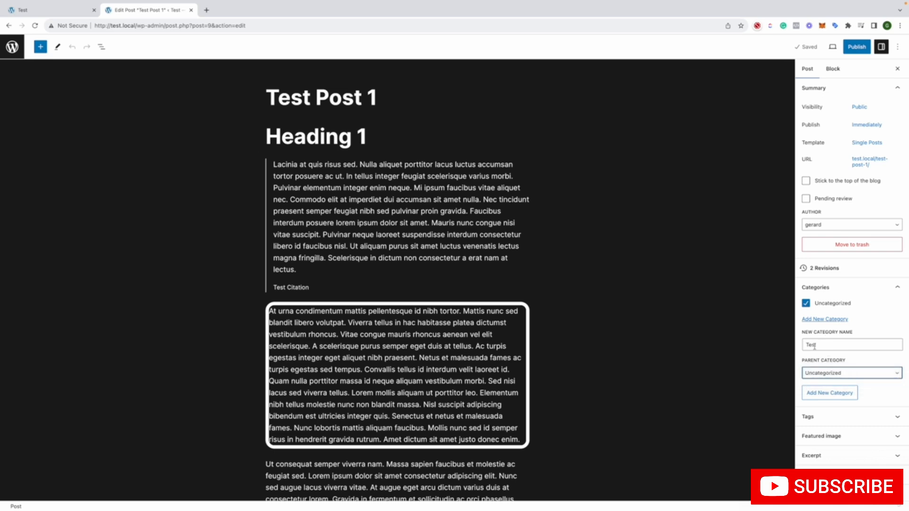
click(828, 393)
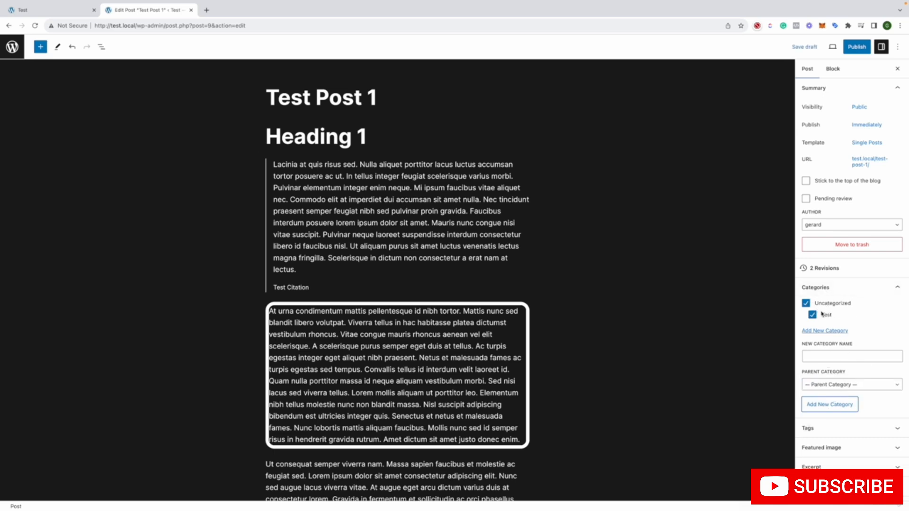
Add another post category named Main without a parent category
click(820, 356)
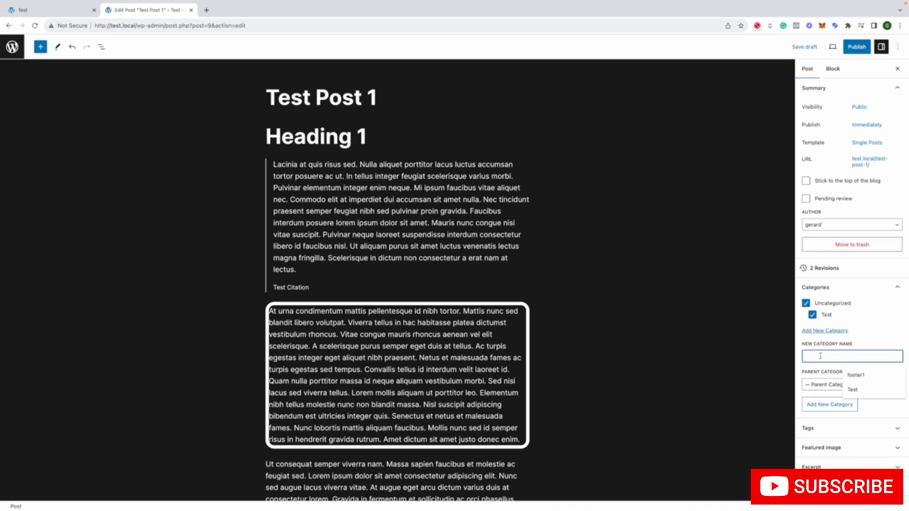
text(Main)
click(834, 406)
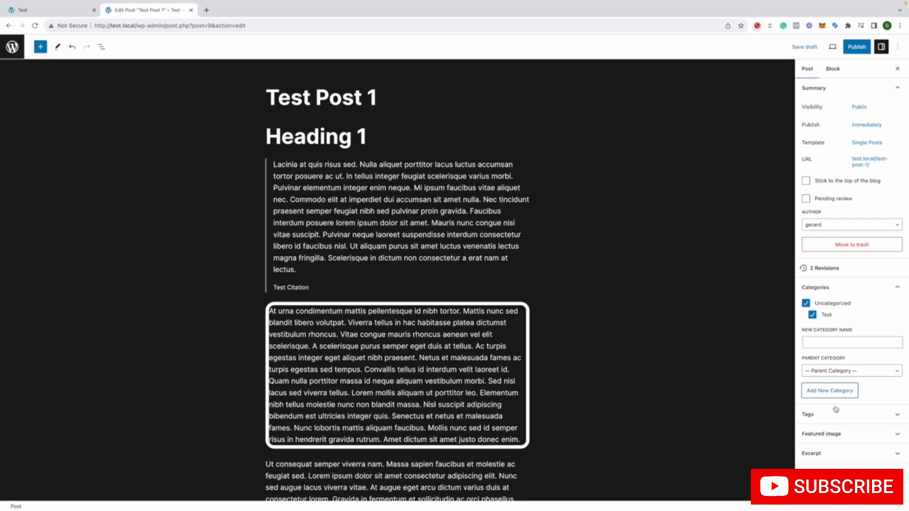
Assign the post only to the Main category, removing it from Uncategorized and Test
click(806, 304)
click(806, 316)
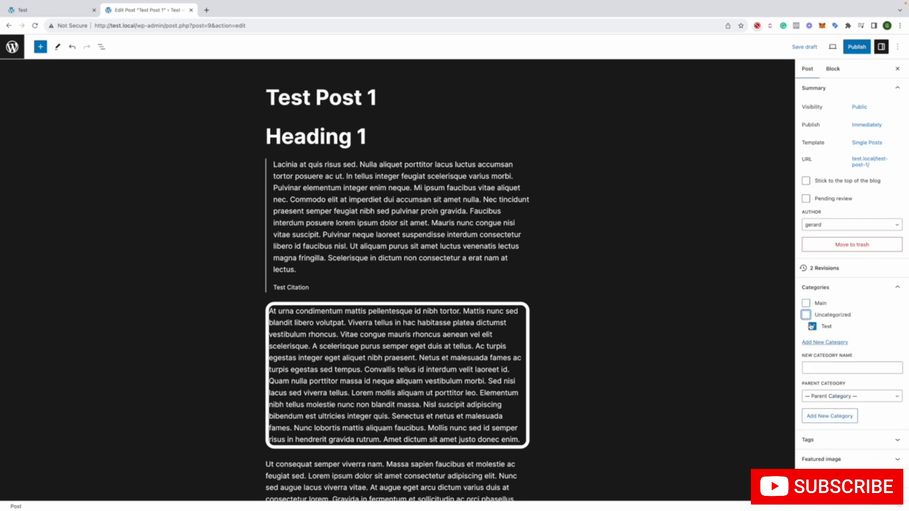
click(812, 327)
click(805, 305)
Expand the post's Tags, Featured image, Excerpt and Discussion settings and look through the post content down to the hummingbird section
scroll(816, 348, down, 1)
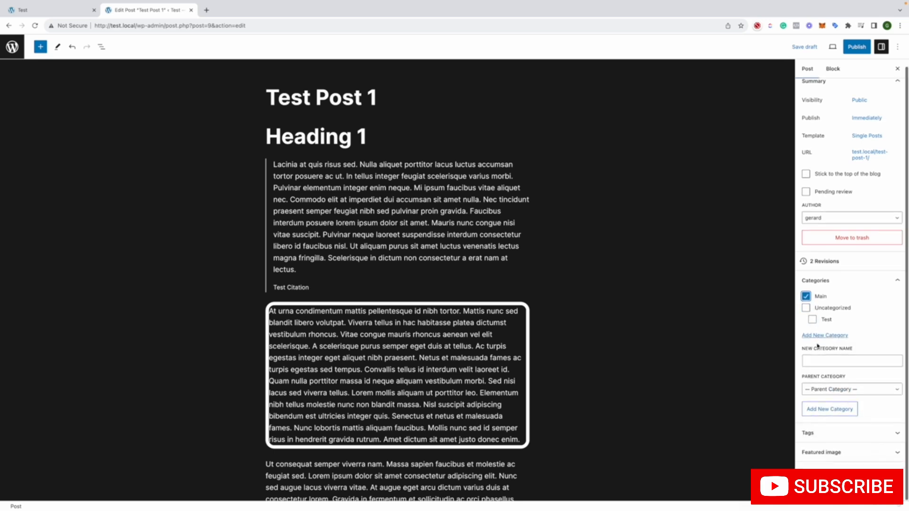
click(838, 426)
scroll(829, 440, down, 2)
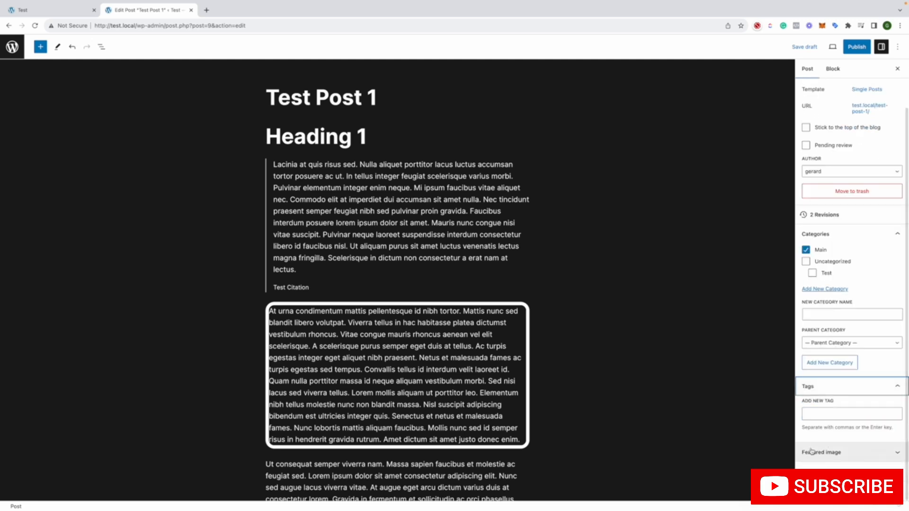
click(860, 393)
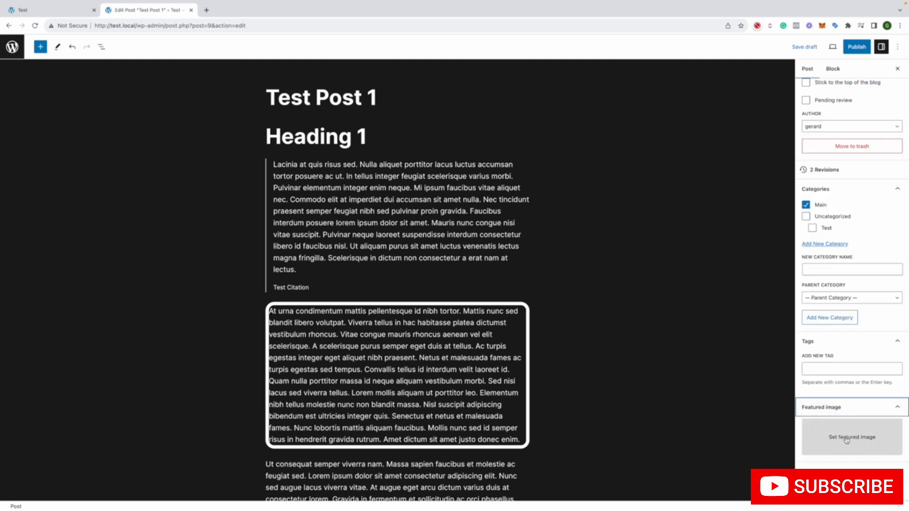
click(860, 465)
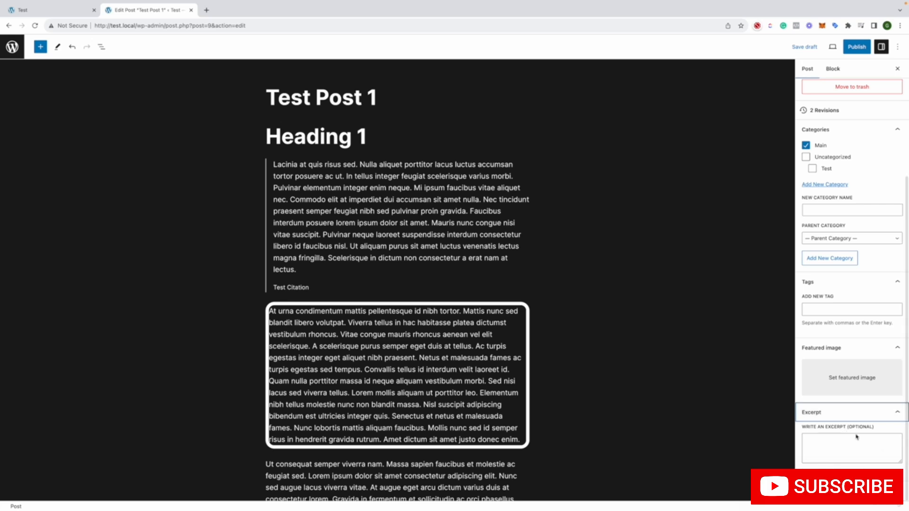
click(843, 491)
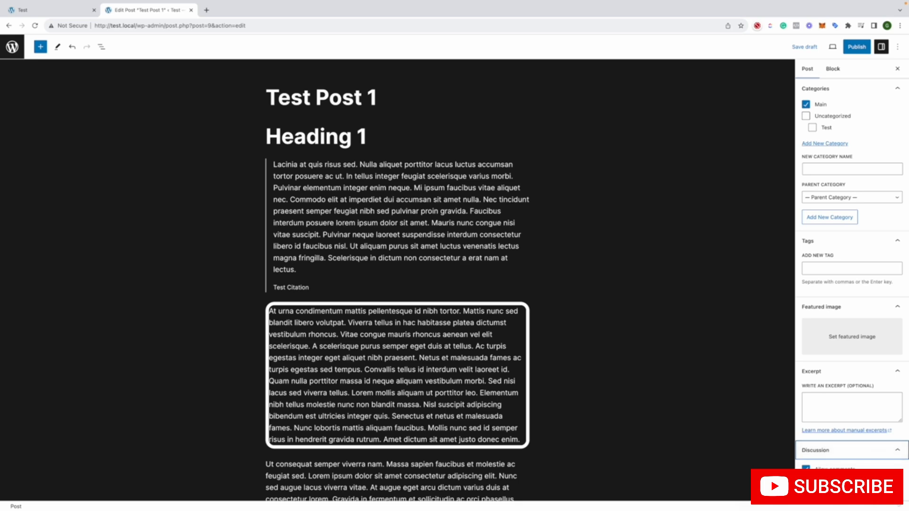
scroll(672, 445, down, 15)
scroll(672, 445, down, 6)
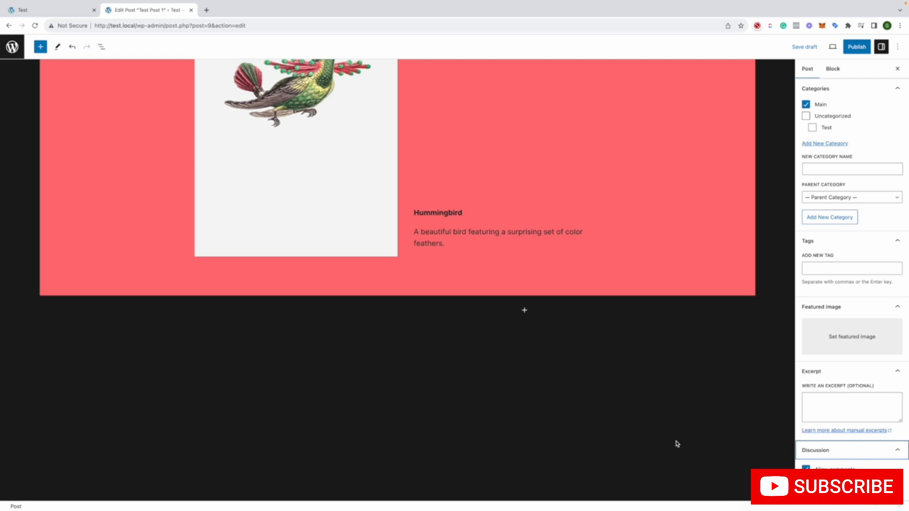
scroll(672, 445, up, 10)
scroll(677, 444, up, 5)
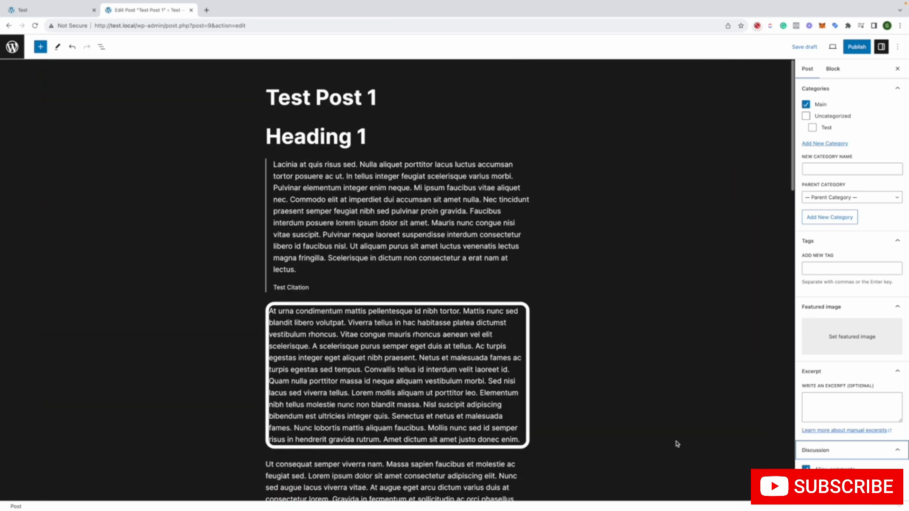
Check the block settings, return to the post settings and close the settings sidebar
click(833, 69)
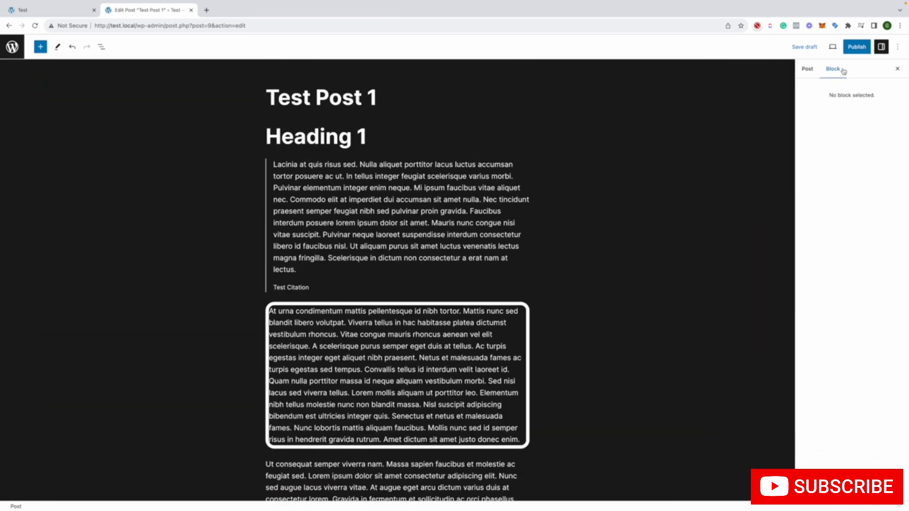
click(807, 70)
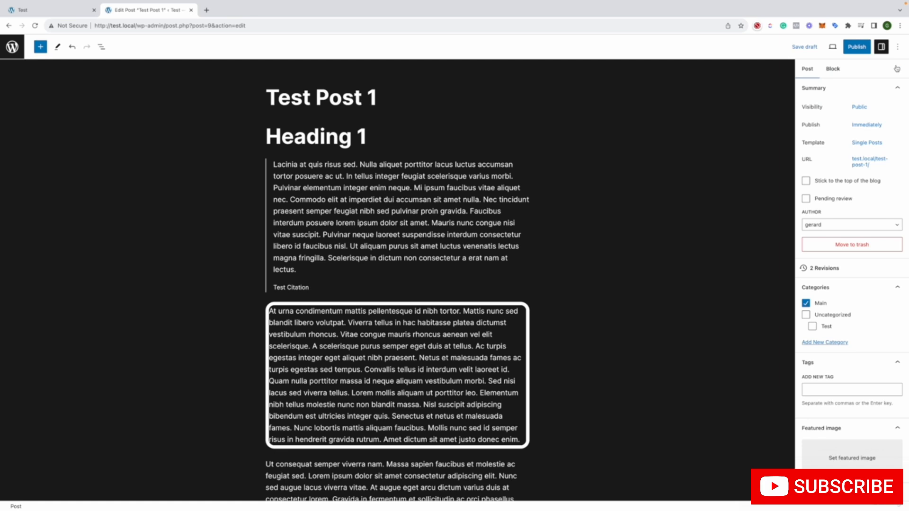
click(896, 68)
Try turning Fullscreen mode off and on again, and Distraction free mode on and off again
click(898, 47)
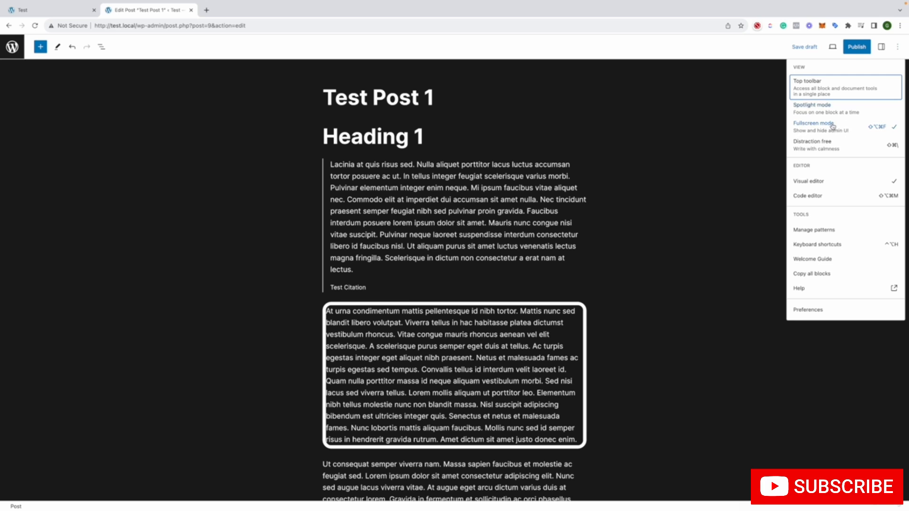
click(847, 124)
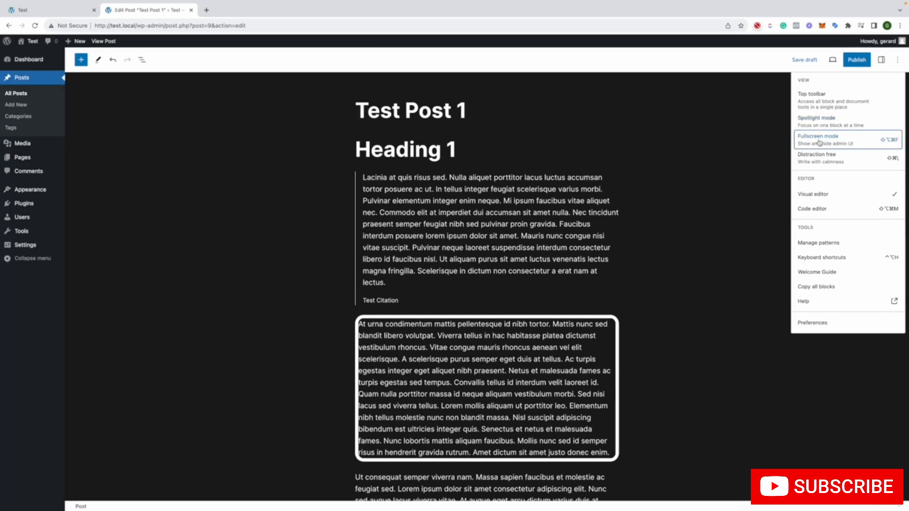
click(819, 141)
click(832, 150)
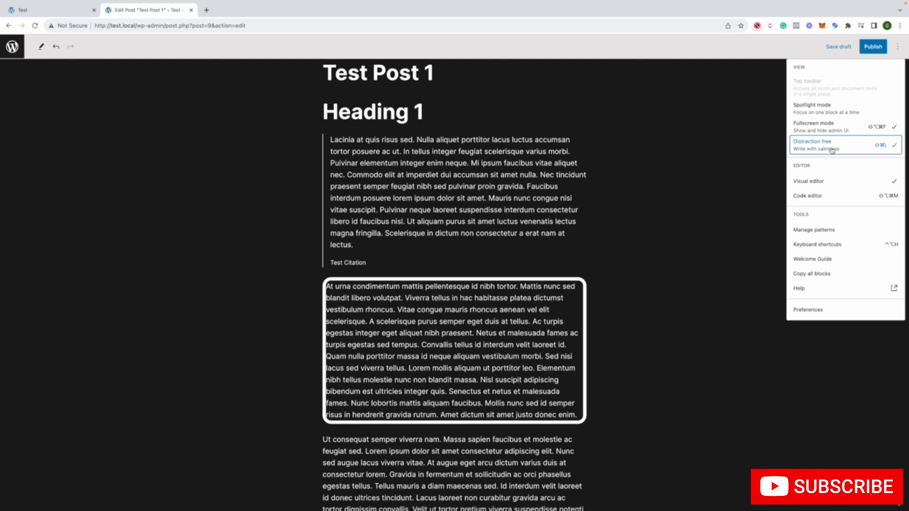
click(832, 149)
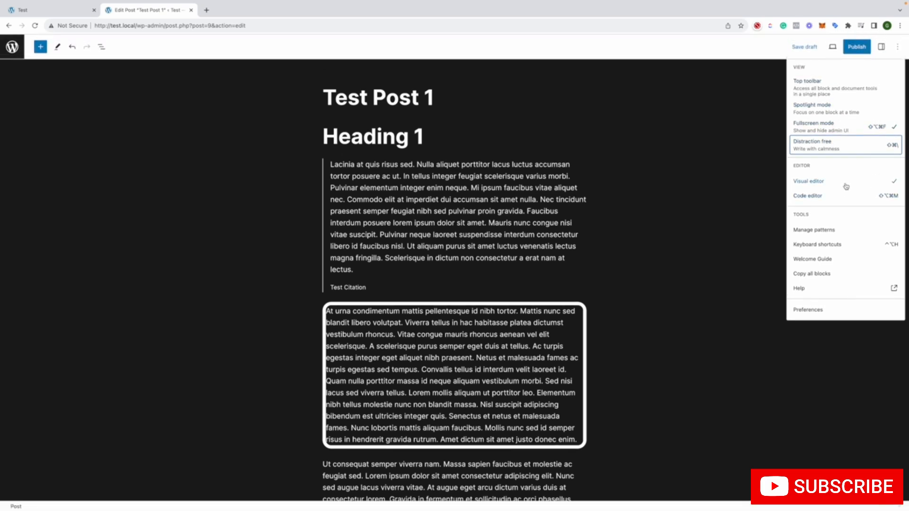
Examine the markup of Test Post 1 in the Code editor and return to the Visual editor
click(836, 196)
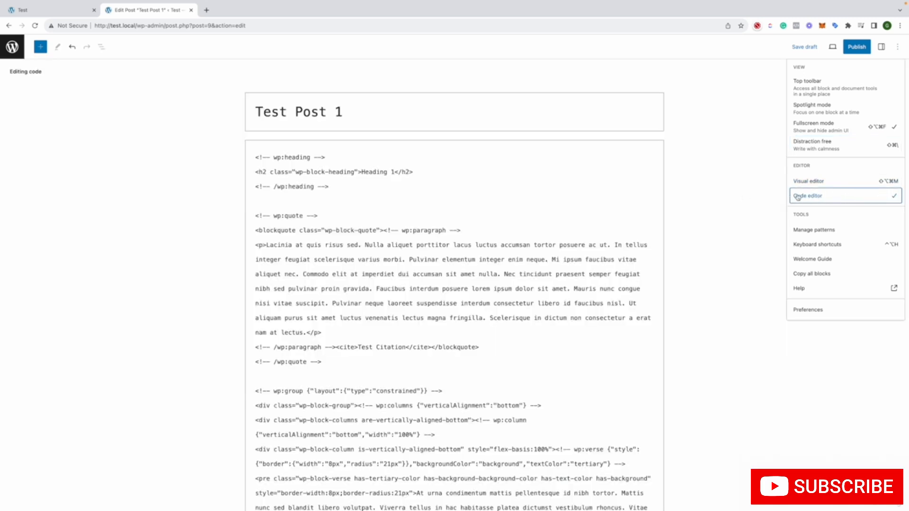
click(311, 230)
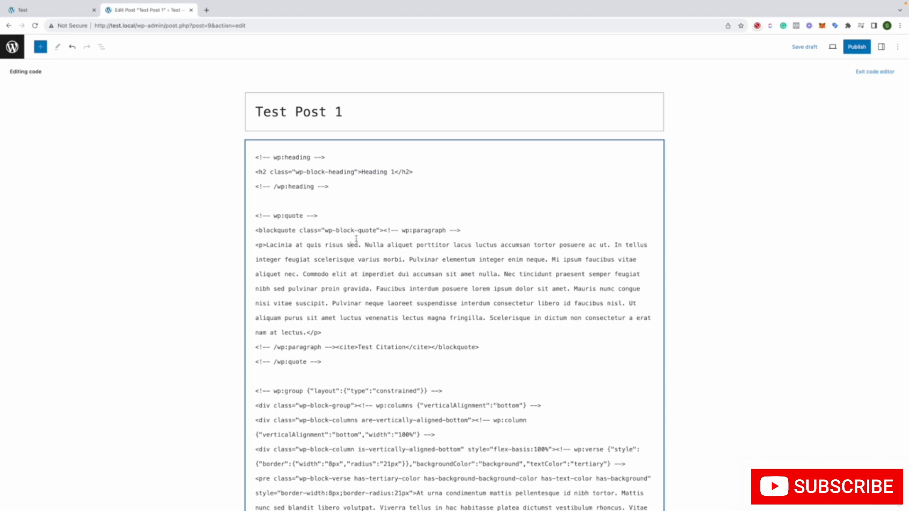
scroll(356, 240, down, 15)
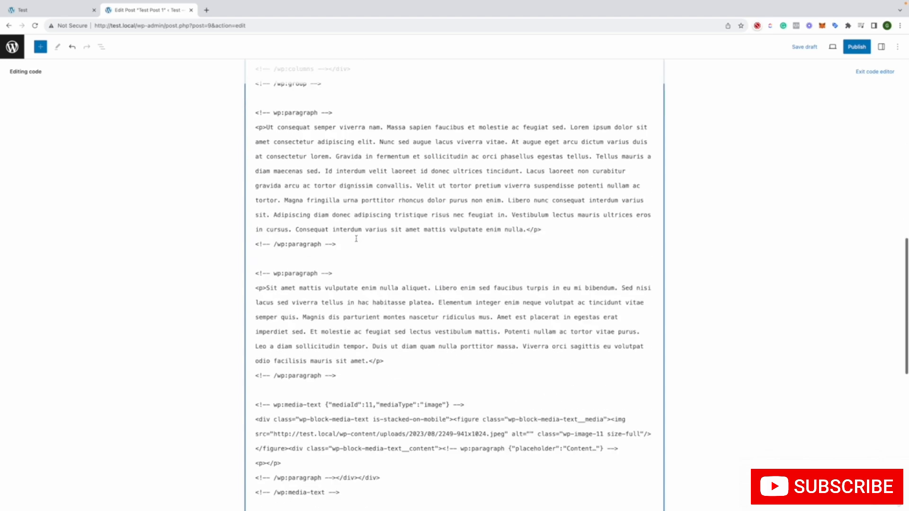
click(897, 46)
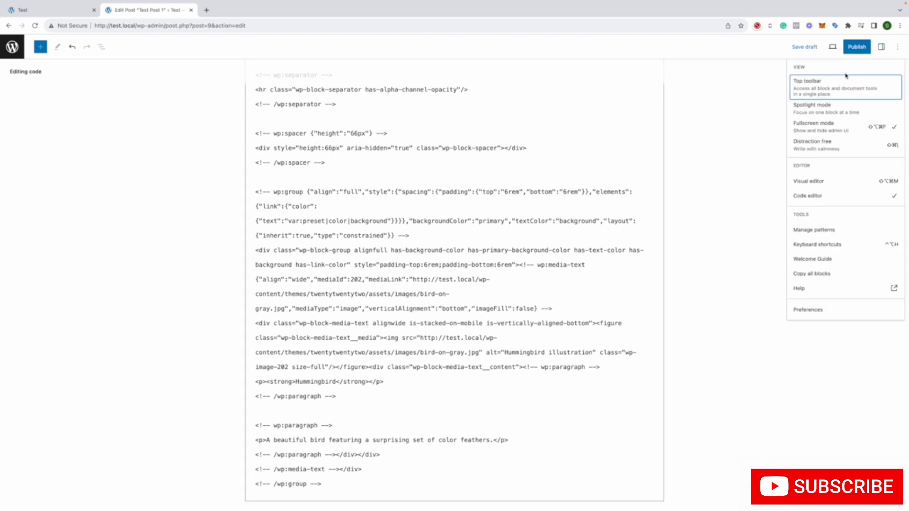
click(806, 179)
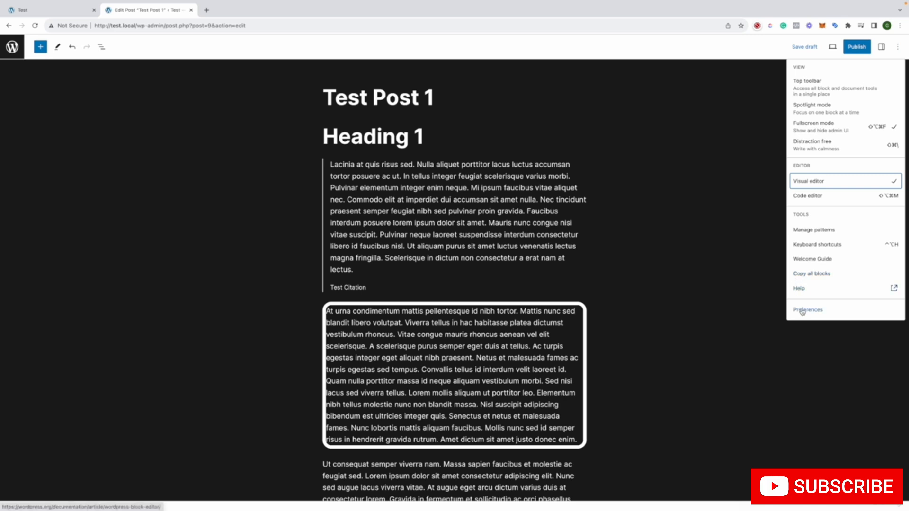
Publish Test Post 1 immediately with Public visibility, reviewing the visibility, publish date and tag suggestion options beforehand
click(868, 45)
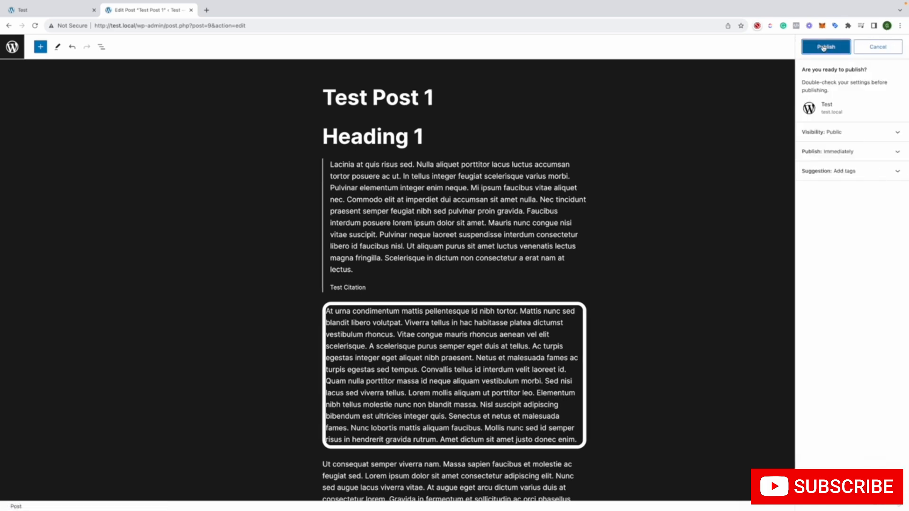
click(824, 132)
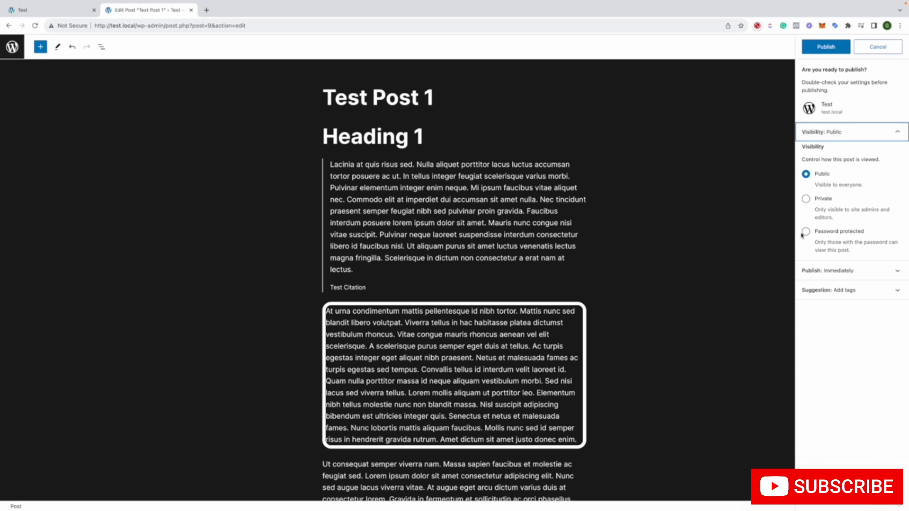
click(817, 270)
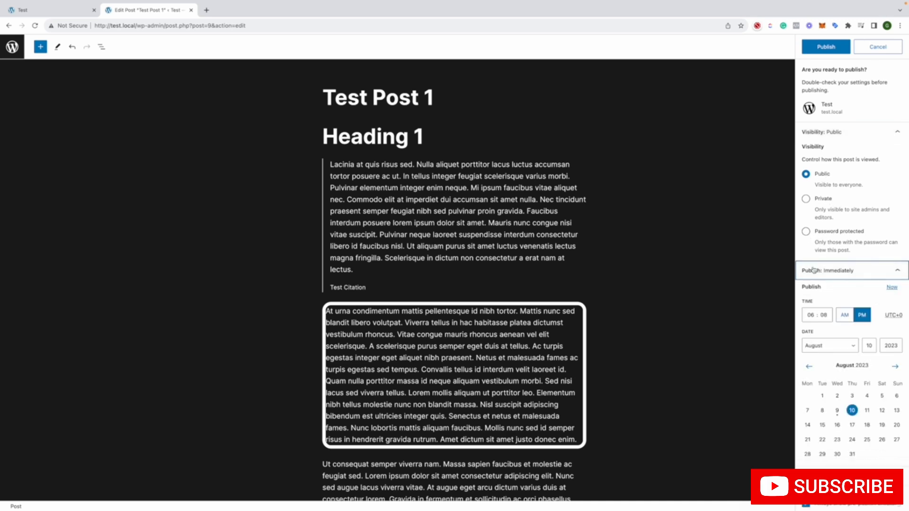
click(816, 270)
click(847, 290)
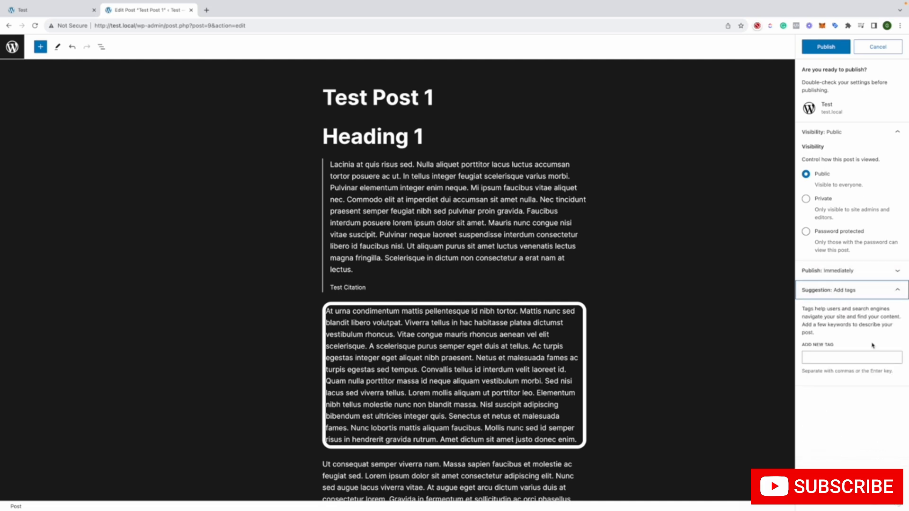
click(838, 290)
click(826, 47)
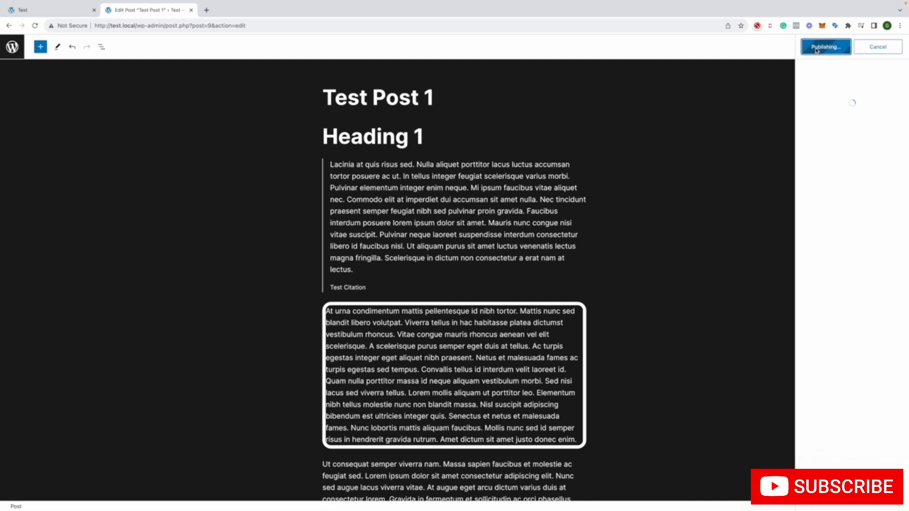
View the published Test Post 1 in a new browser tab, examining its content and the comment form below it
right_click(833, 136)
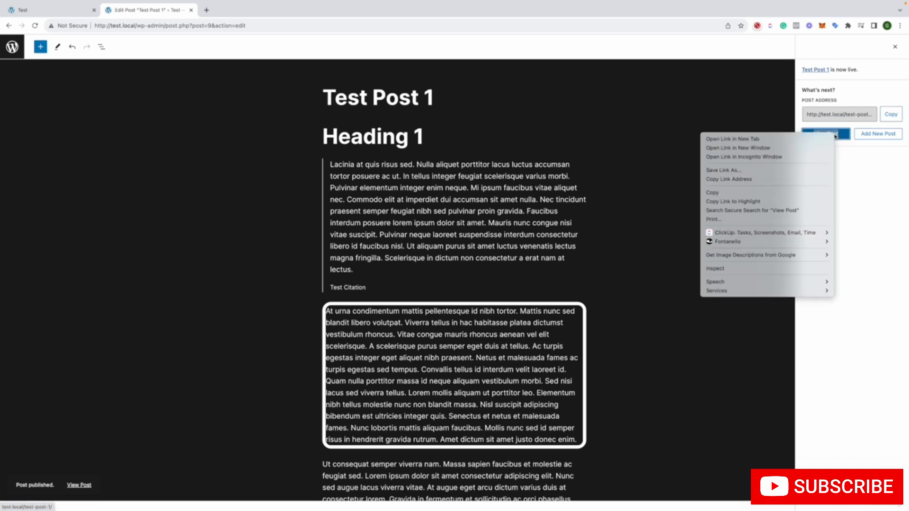
click(823, 139)
key(ctrl+Tab)
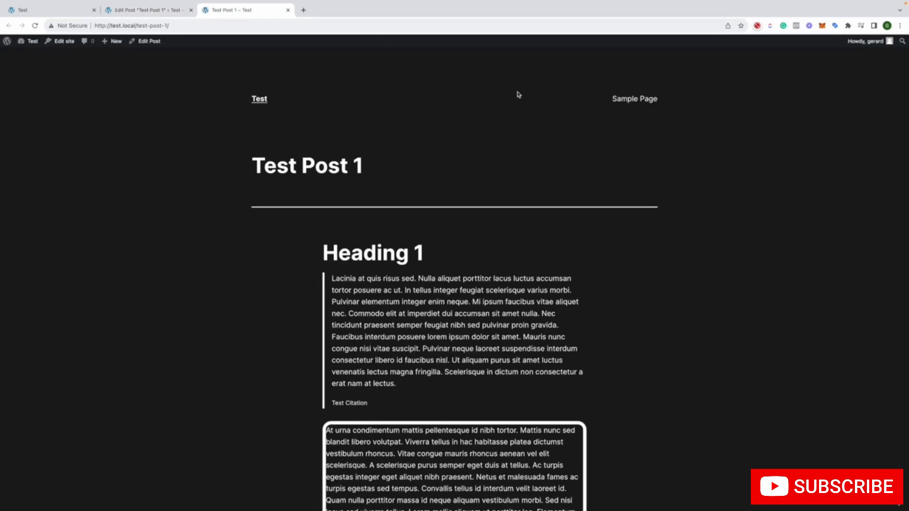
scroll(646, 181, down, 15)
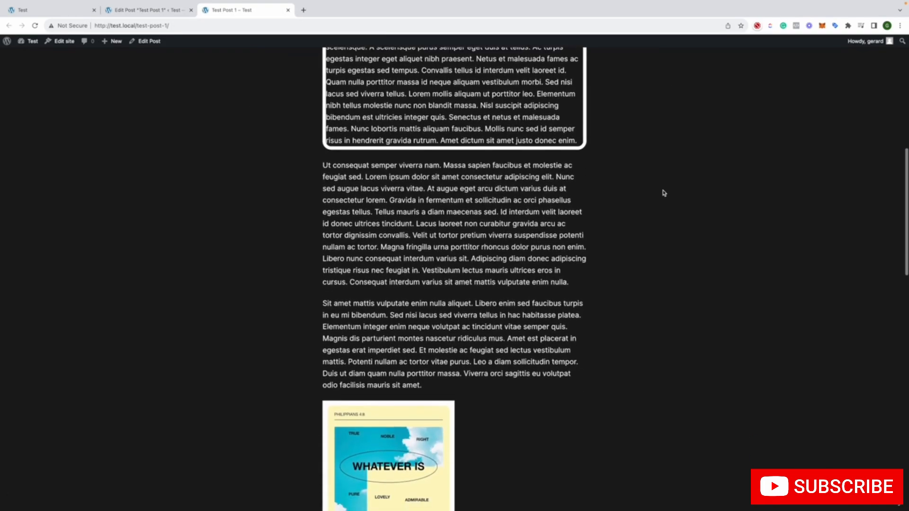
scroll(664, 192, down, 9)
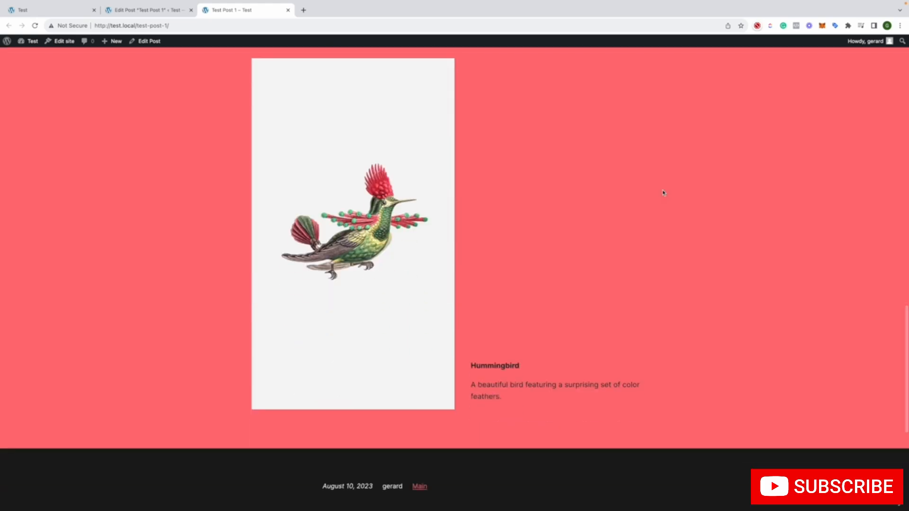
scroll(663, 193, down, 4)
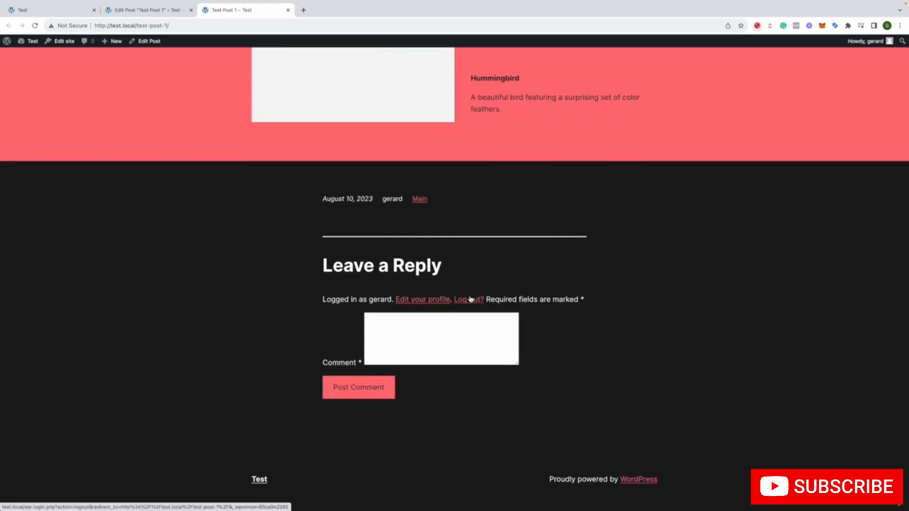
click(406, 340)
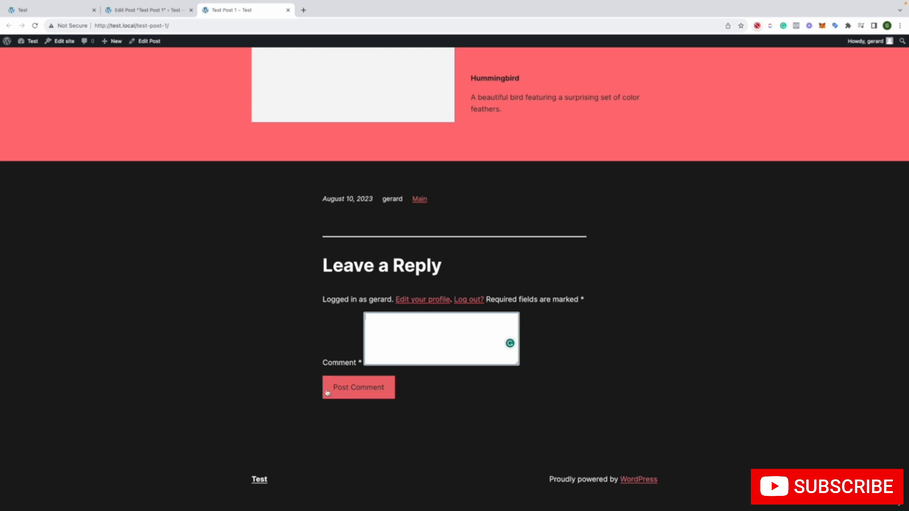
scroll(458, 368, up, 1)
scroll(458, 368, up, 15)
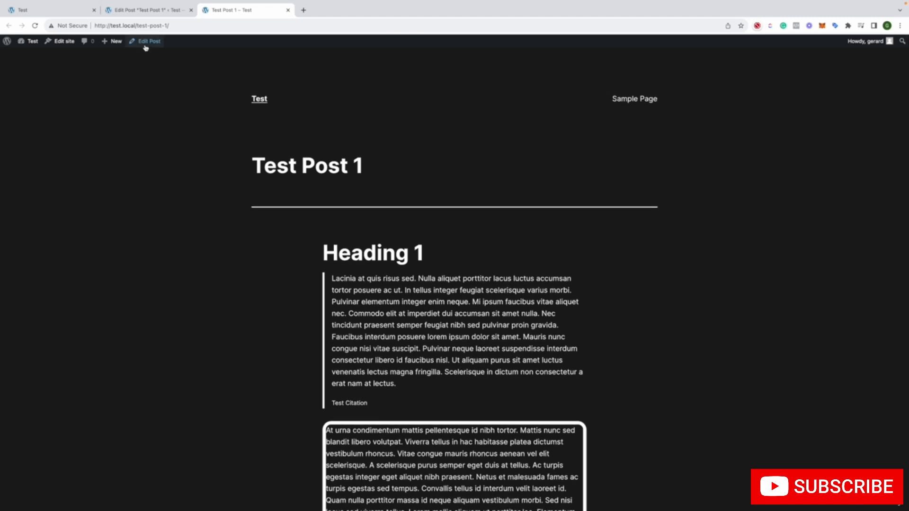
mouse_move(115, 46)
Close the published post's browser tab, check the Test site's homepage and return to the post editor
click(288, 11)
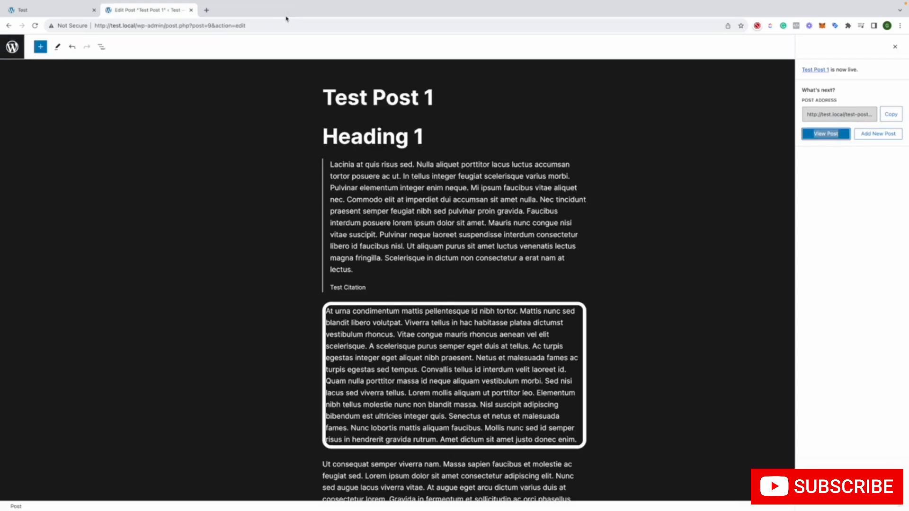
click(42, 11)
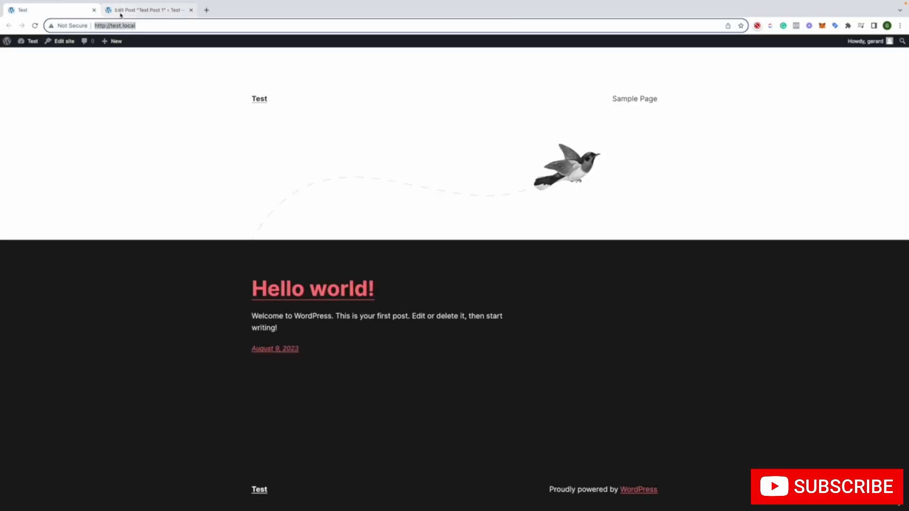
click(122, 10)
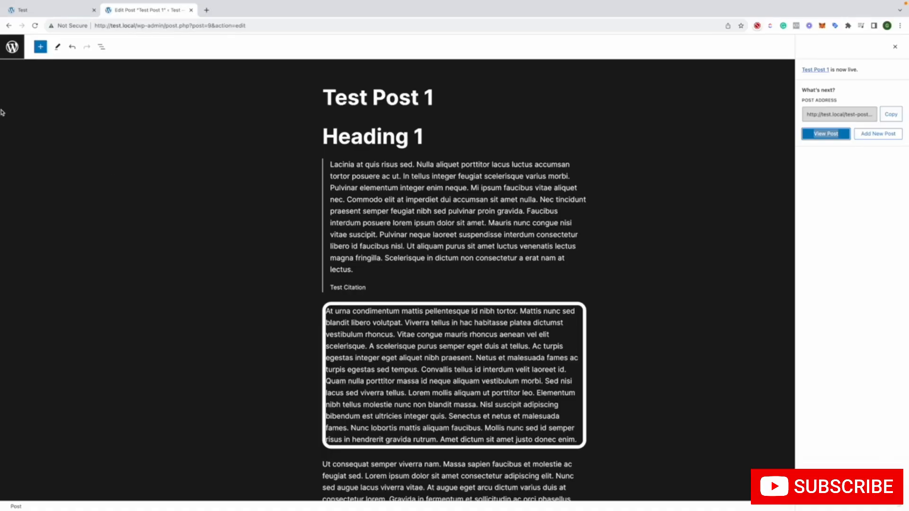
Leave the editor for the list of all posts and open the post Categories page
click(19, 53)
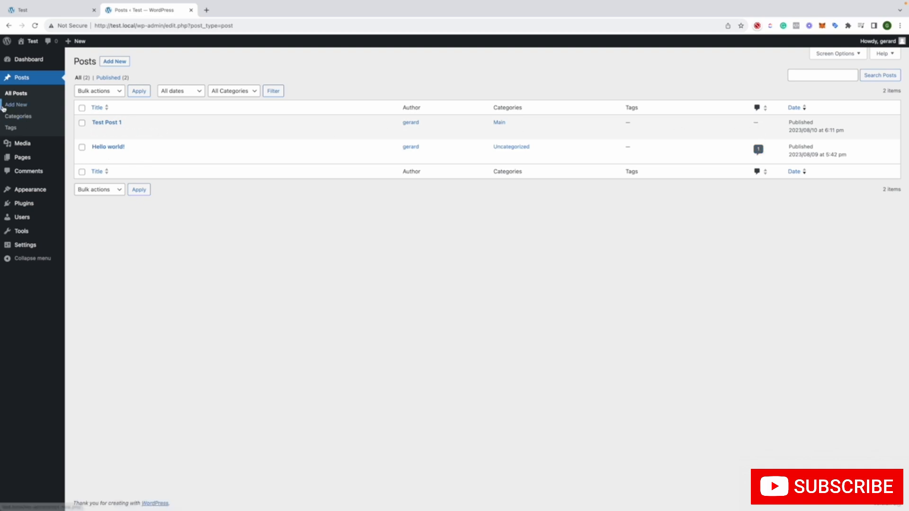
click(18, 117)
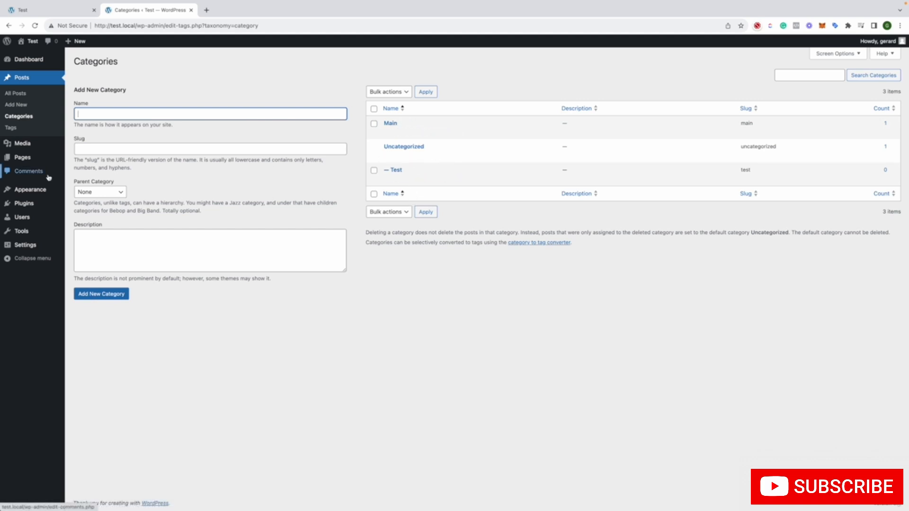
Review the new category form's slug field and parent category options, and open the post Tags page
mouse_move(20, 140)
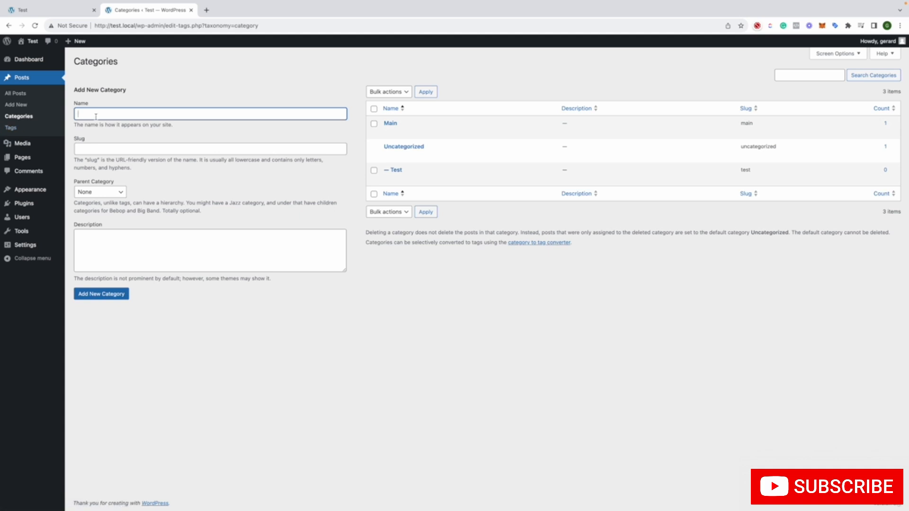
click(84, 146)
click(116, 194)
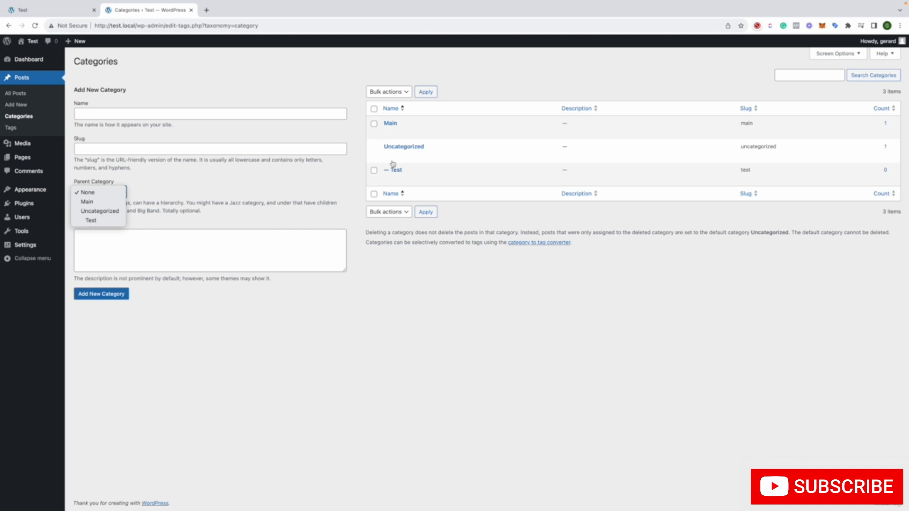
click(177, 204)
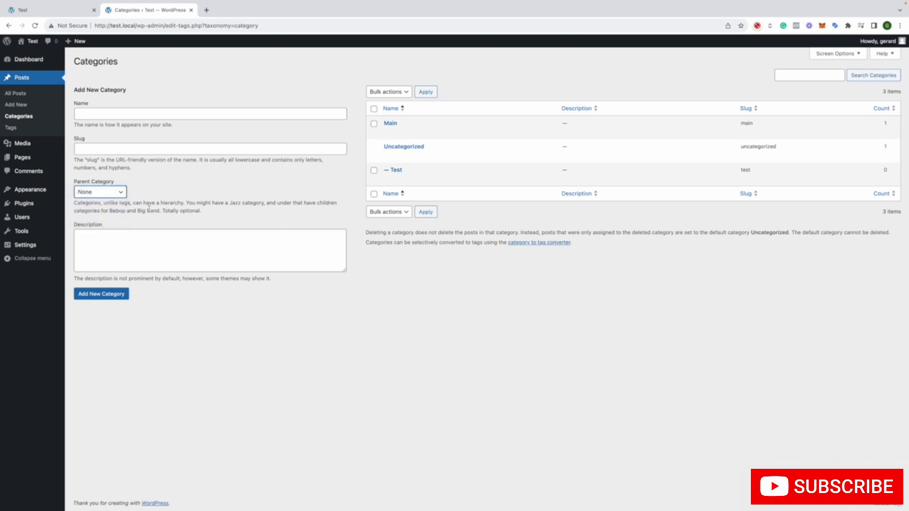
click(16, 127)
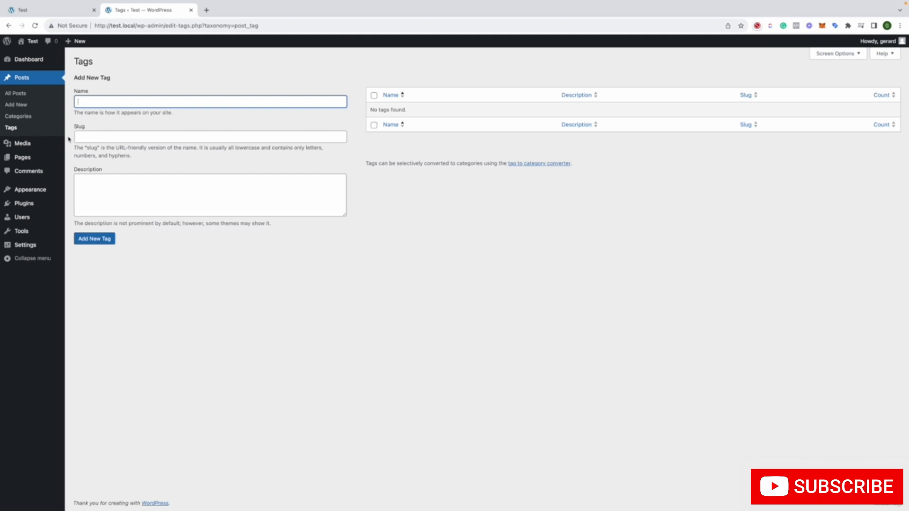
Open the Media Library, view the attachment details of the uploaded image and close them
mouse_move(44, 145)
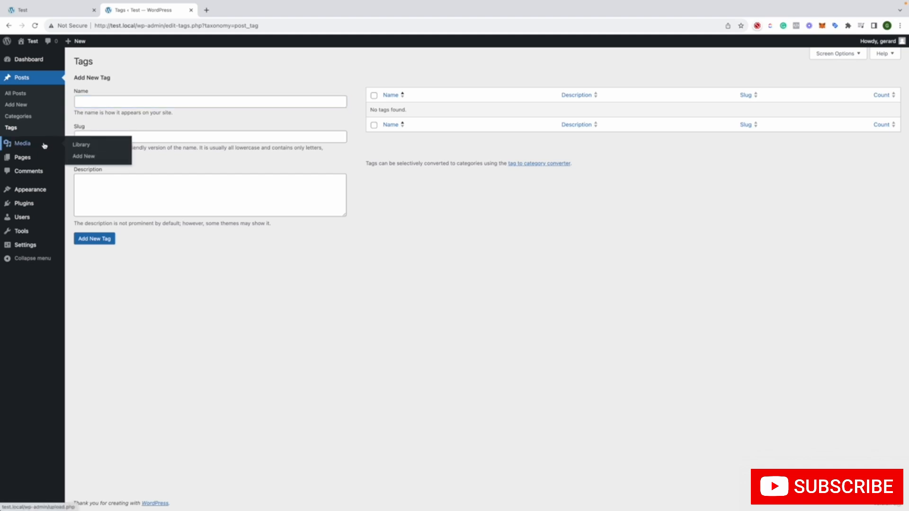
click(45, 146)
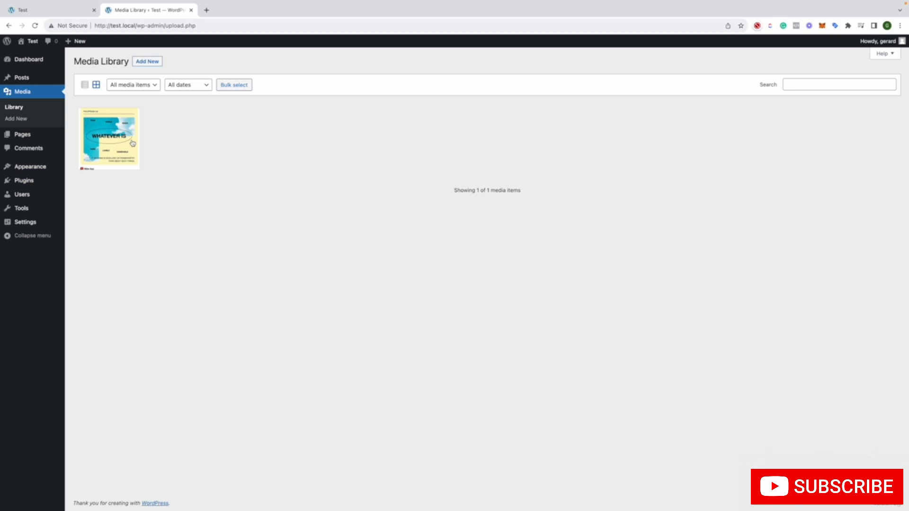
click(112, 139)
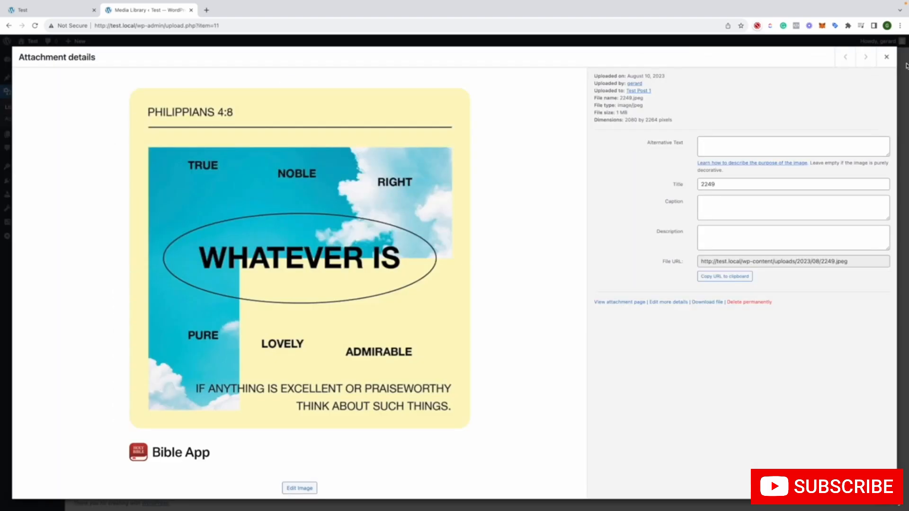
click(887, 57)
Start a new media upload, choose IMG_8223.jpg in the Downloads folder and cancel the file selection
click(151, 62)
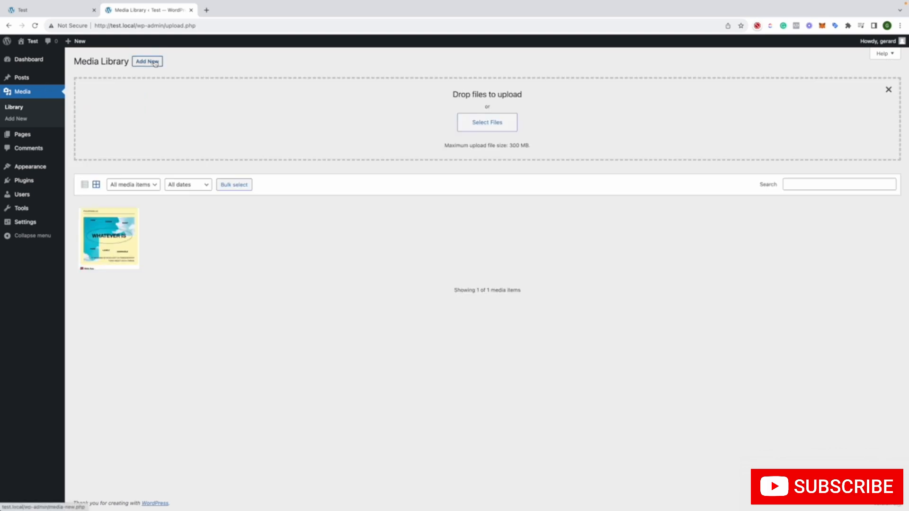
click(513, 124)
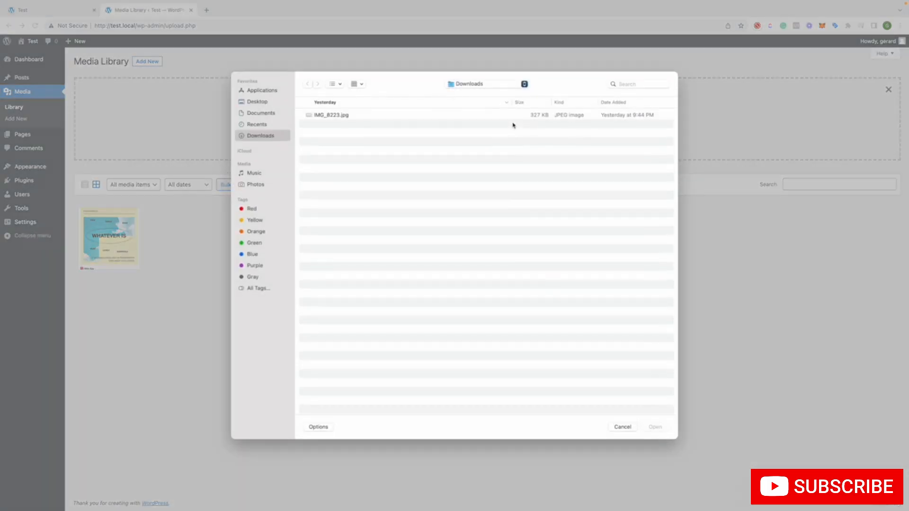
click(326, 116)
click(622, 427)
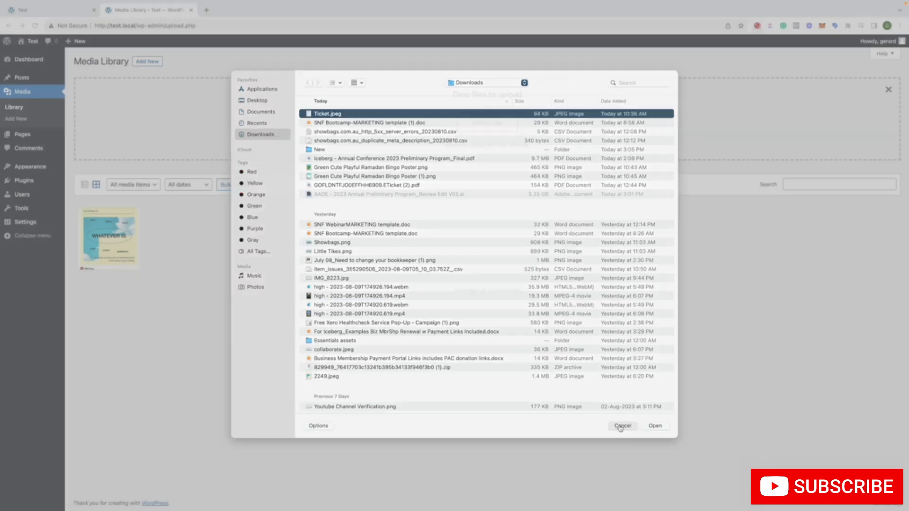
Reopen the image's attachment details and examine the alternative text field
click(113, 235)
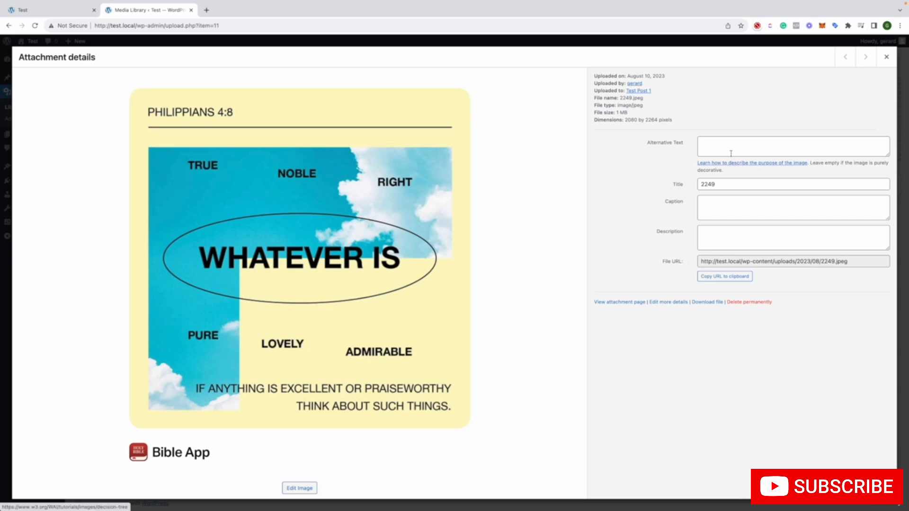
click(715, 143)
drag(686, 145, 639, 144)
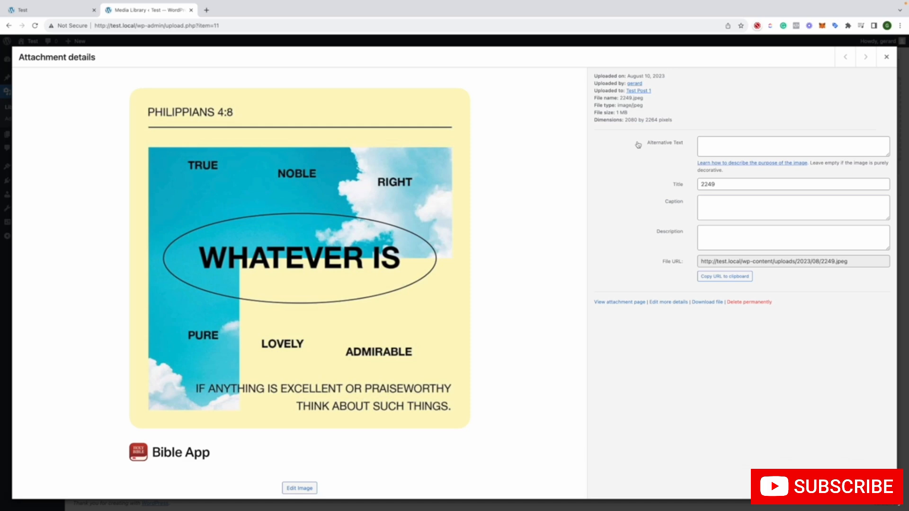
click(725, 143)
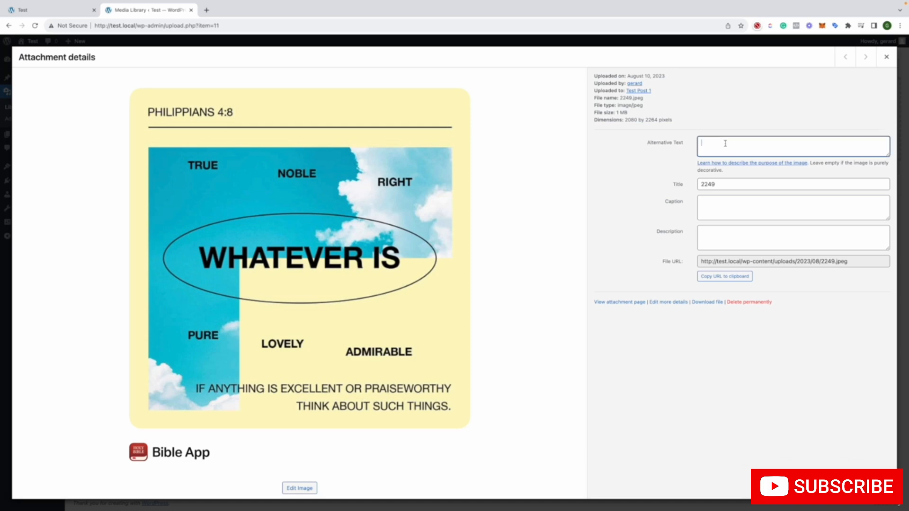
click(619, 178)
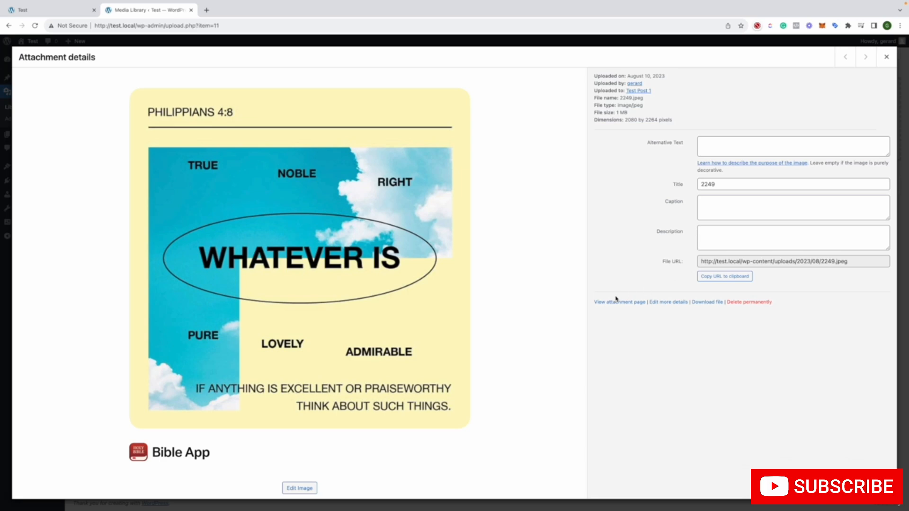
Copy the image's file URL, view it in a new browser tab and close that tab
click(714, 279)
click(206, 10)
right_click(230, 25)
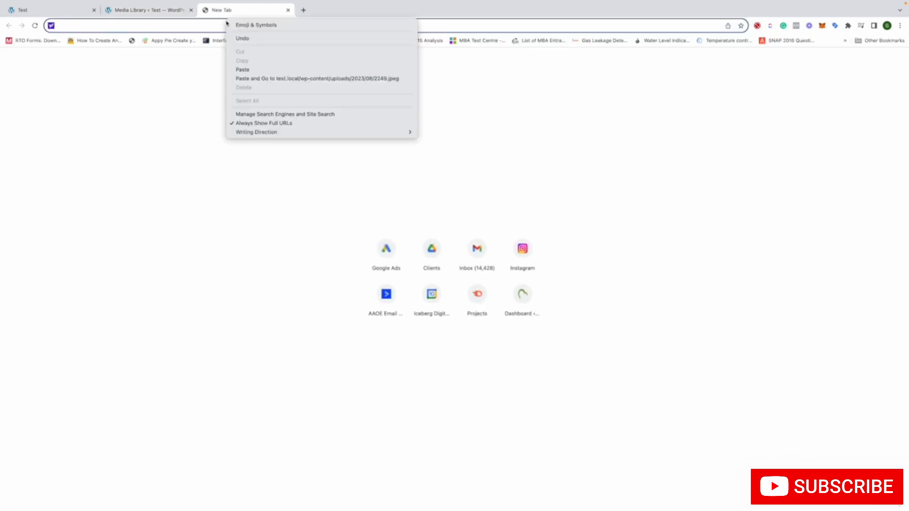
click(294, 80)
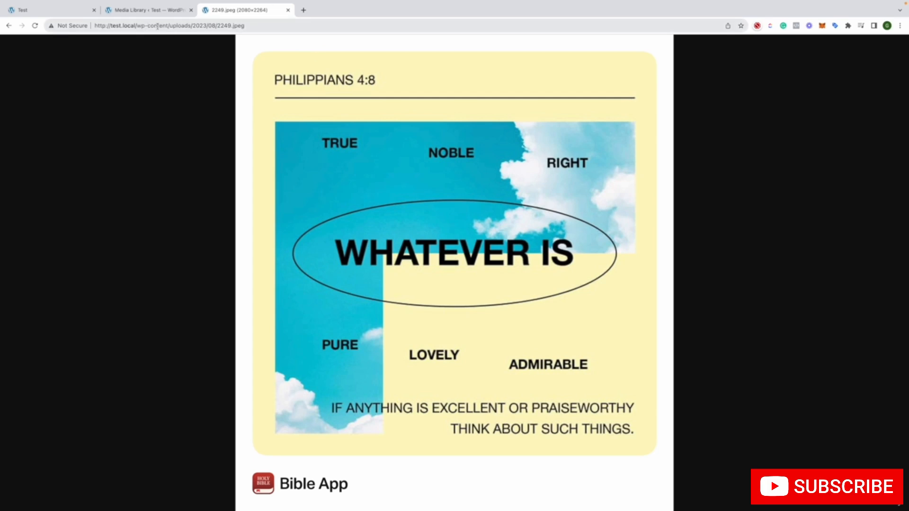
click(288, 10)
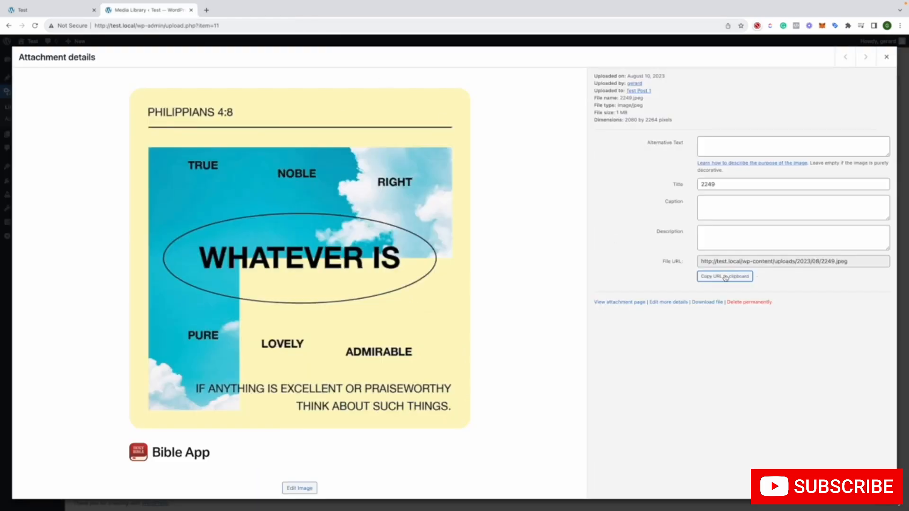
Review the image's caption and description fields and open its full Edit Media page
click(712, 214)
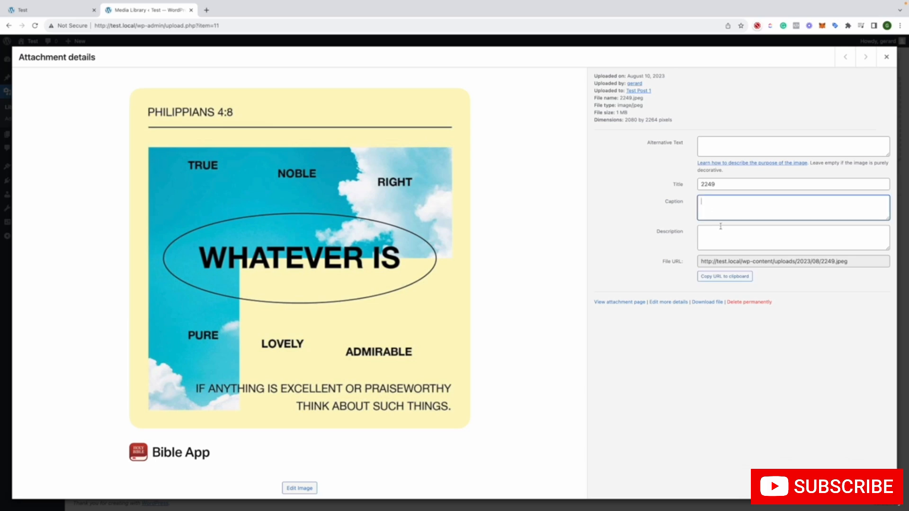
click(721, 228)
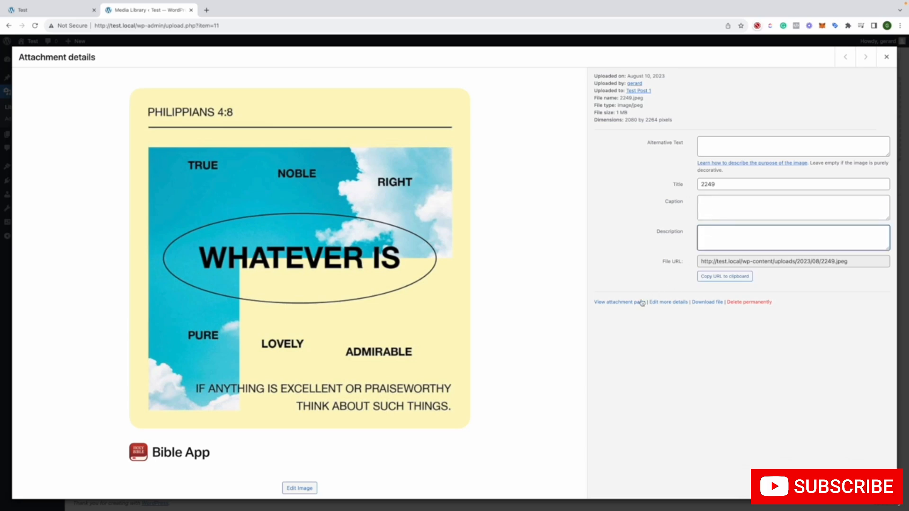
click(669, 303)
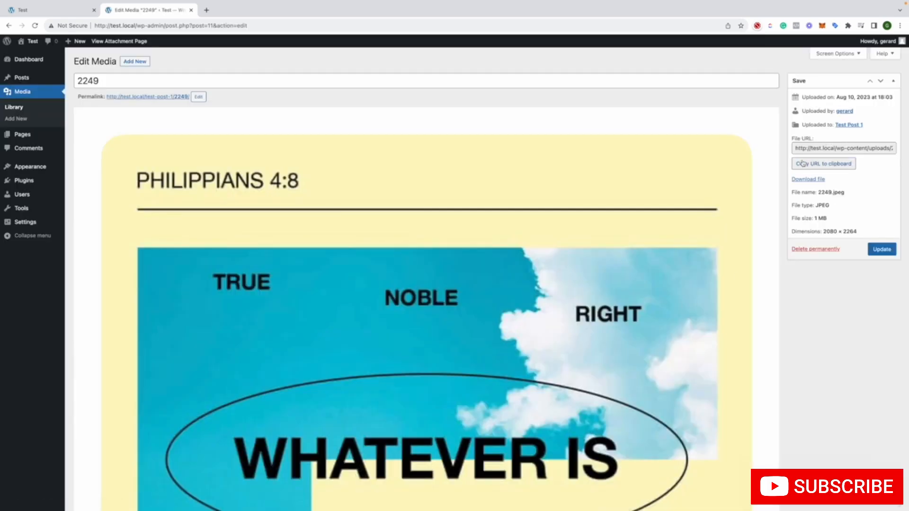
Examine the full file URL, its 2249 file name part and the title field on the Edit Media page
scroll(806, 149, right, 2)
scroll(807, 149, left, 2)
scroll(833, 149, right, 2)
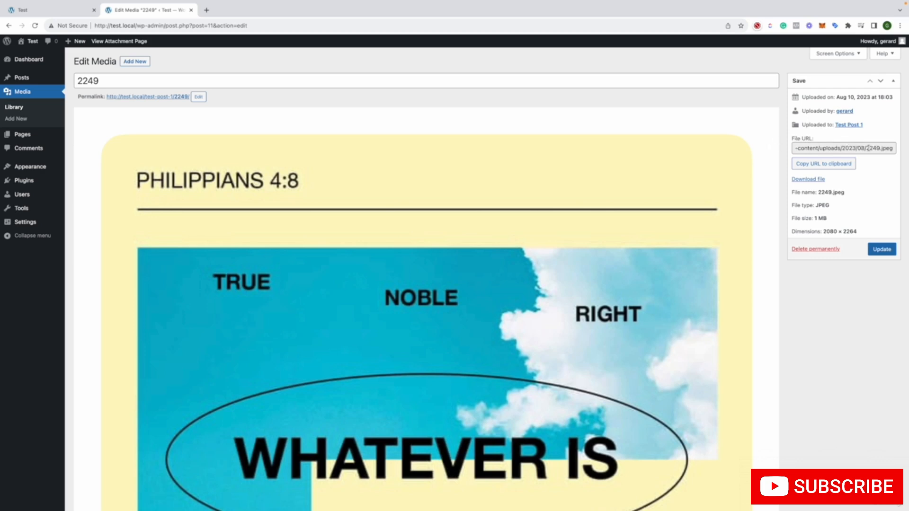
drag(866, 148, 879, 148)
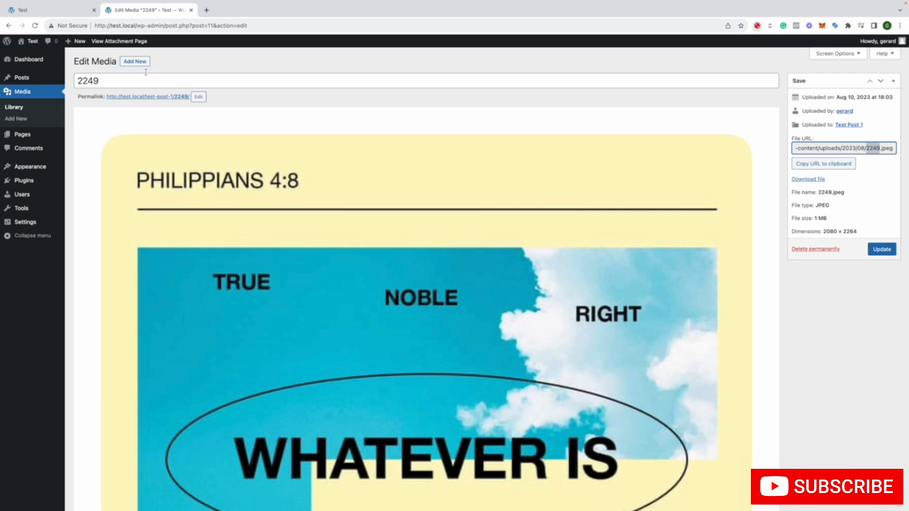
click(122, 80)
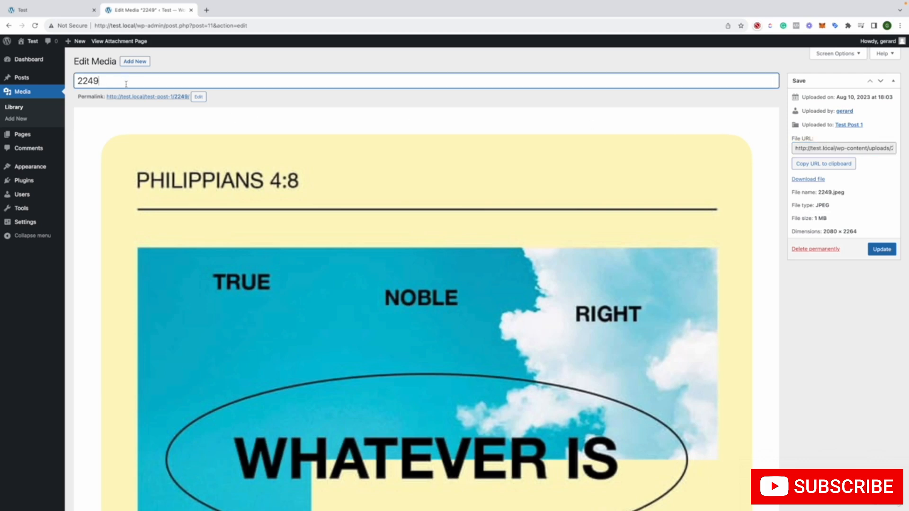
Open the image's permalink slug for editing, select it and cancel the edit
click(199, 98)
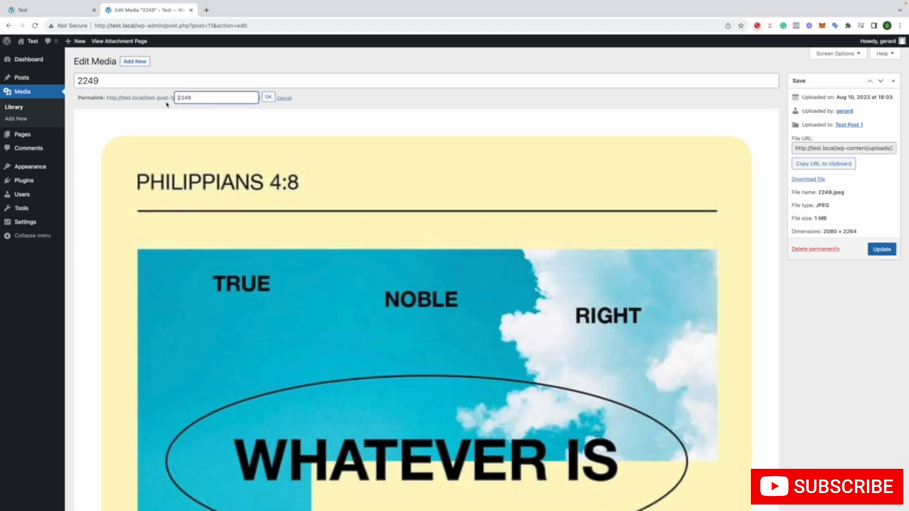
drag(178, 97, 199, 96)
click(284, 98)
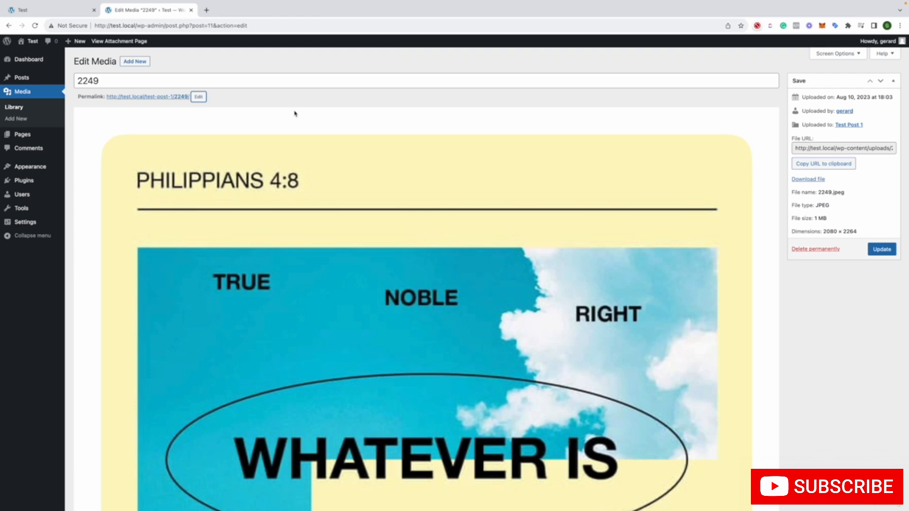
Examine the alternative text, caption and description fields below the image on the Edit Media page
scroll(743, 185, down, 12)
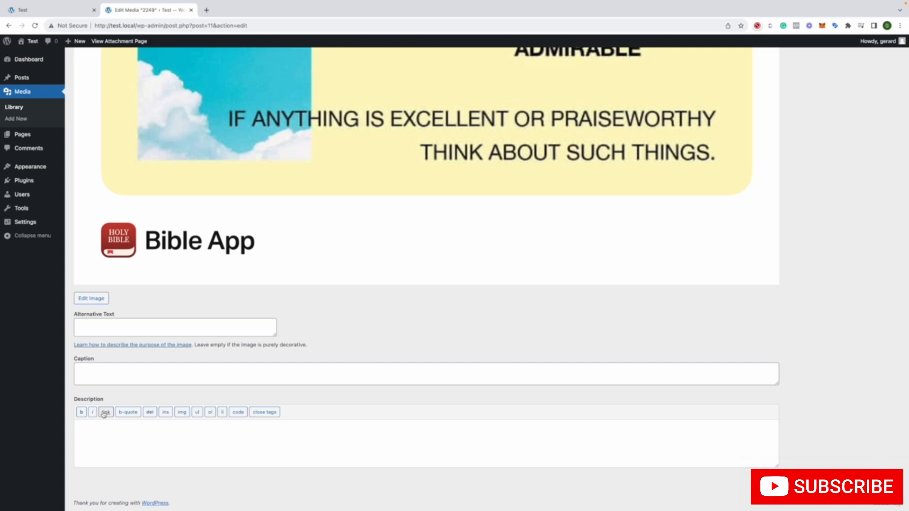
scroll(240, 399, up, 8)
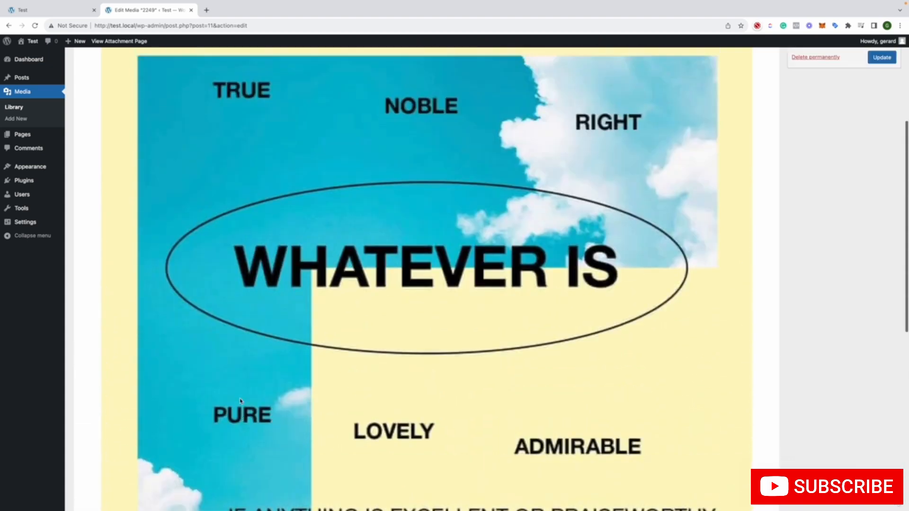
scroll(239, 399, up, 4)
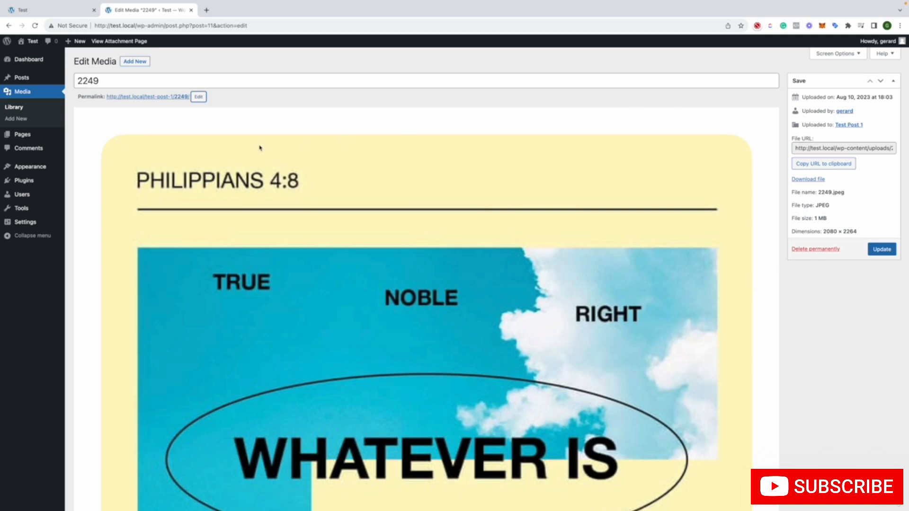
Return to the Media Library, select the image in bulk selection mode and cancel the selection
click(27, 92)
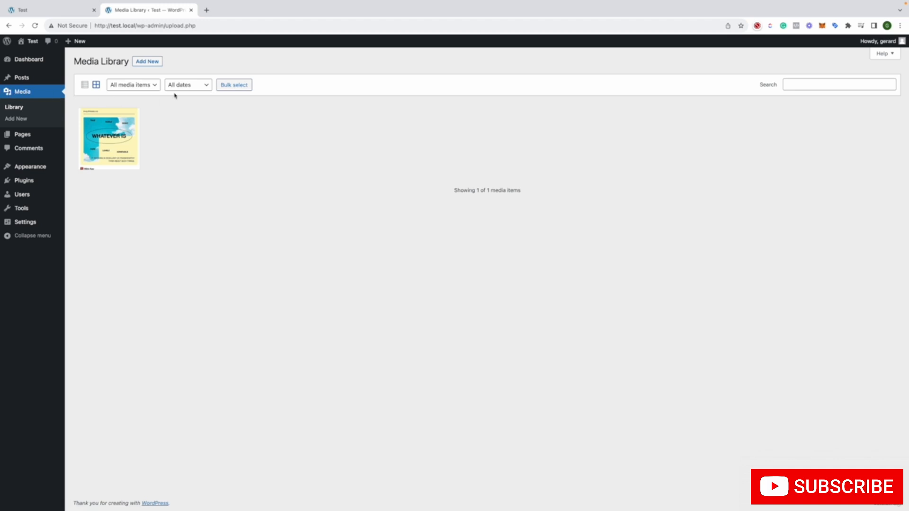
click(228, 90)
click(107, 144)
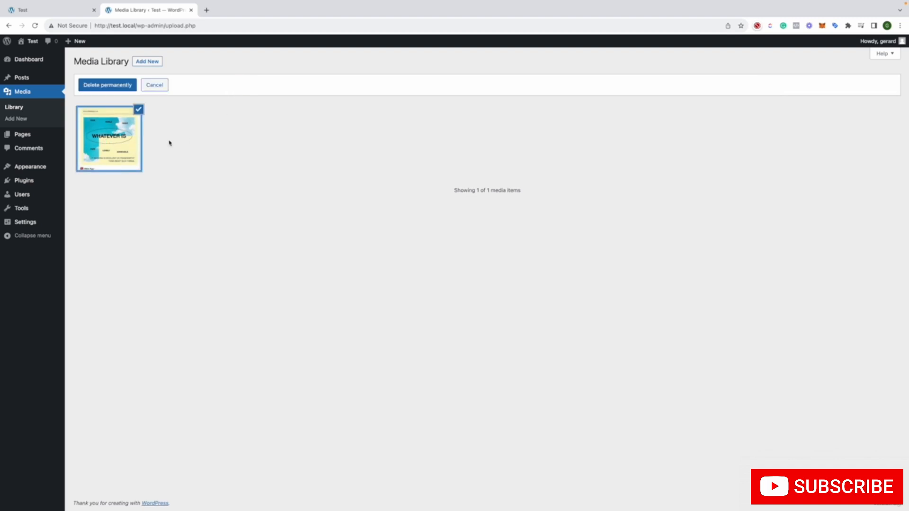
click(152, 85)
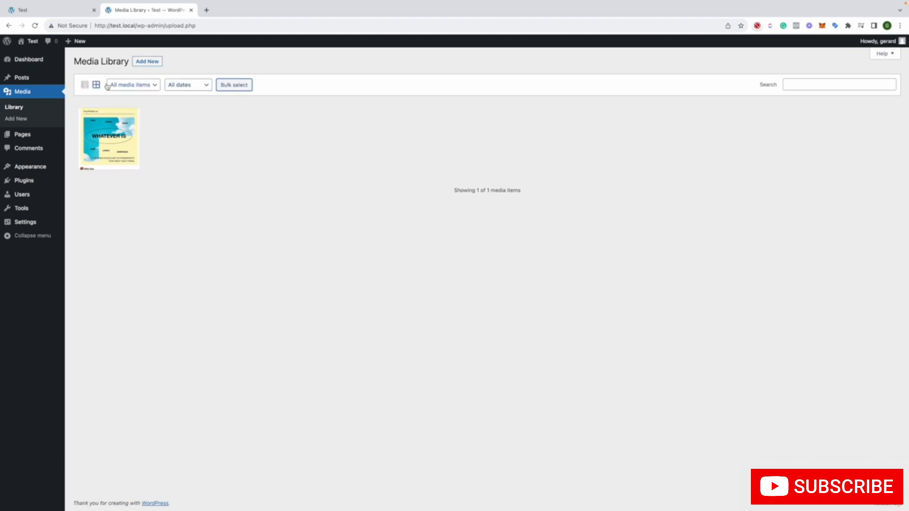
Reload the Media Library, show the file upload area and check the maximum upload file size
click(31, 95)
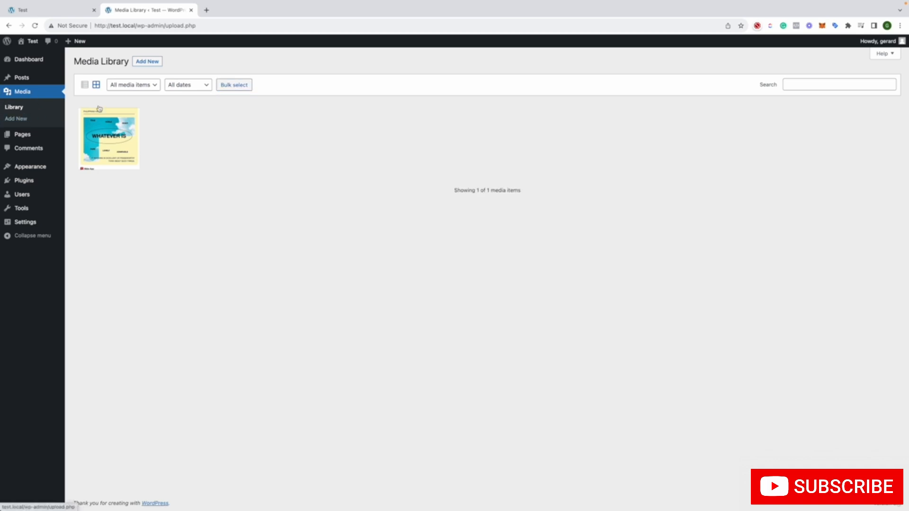
click(151, 61)
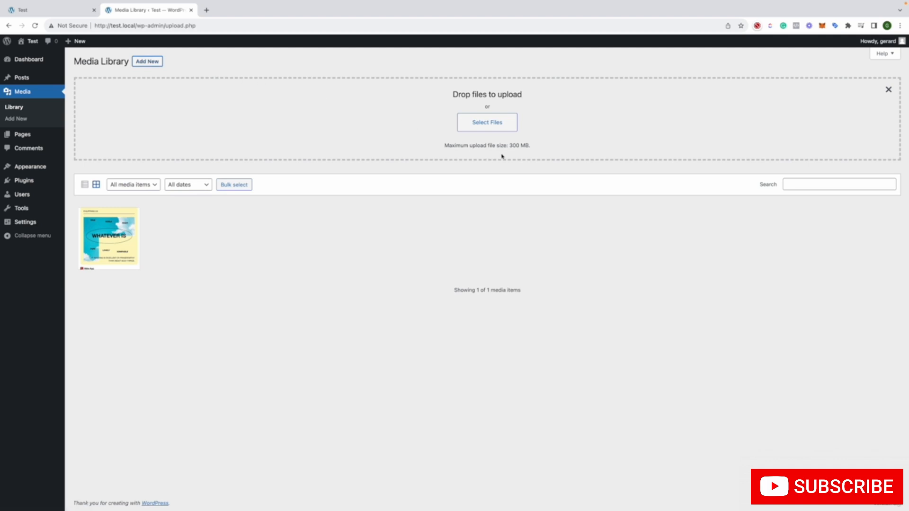
drag(529, 145, 493, 144)
click(444, 146)
drag(535, 148, 427, 148)
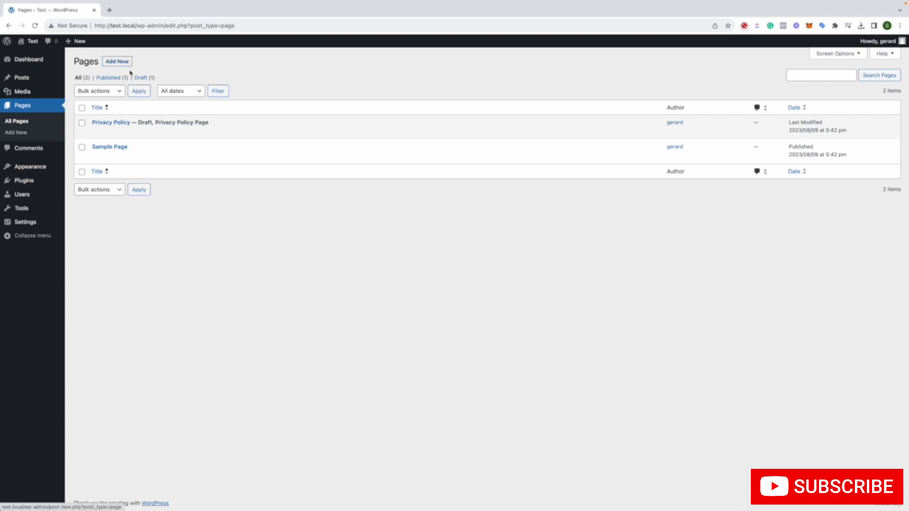
View the published Sample Page on the site and return to the Pages list
mouse_move(102, 156)
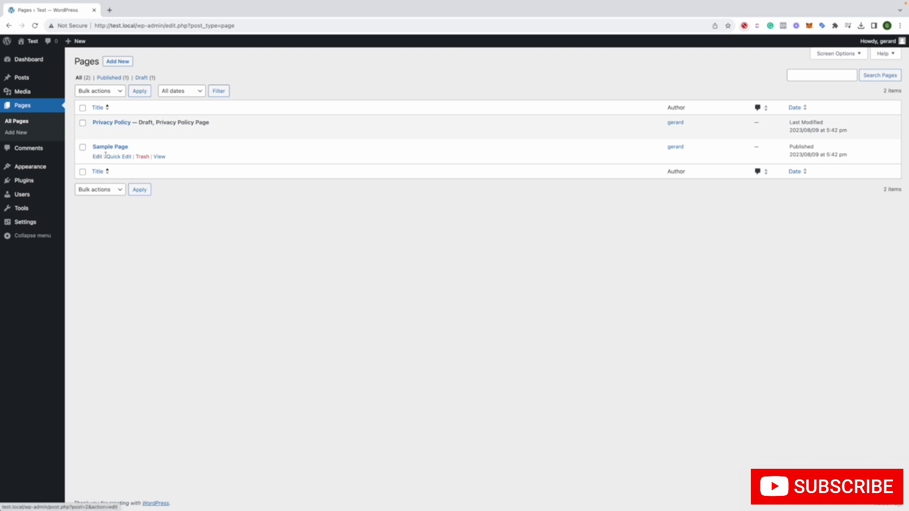
right_click(159, 157)
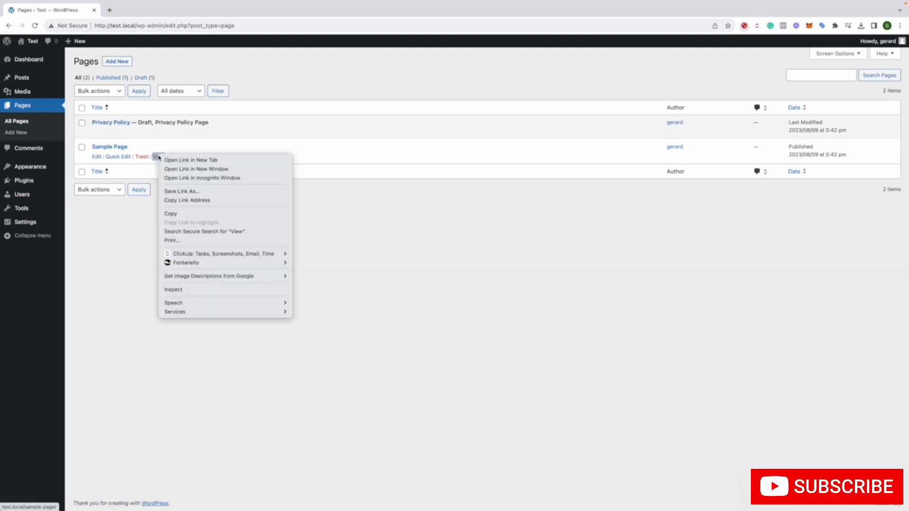
click(137, 167)
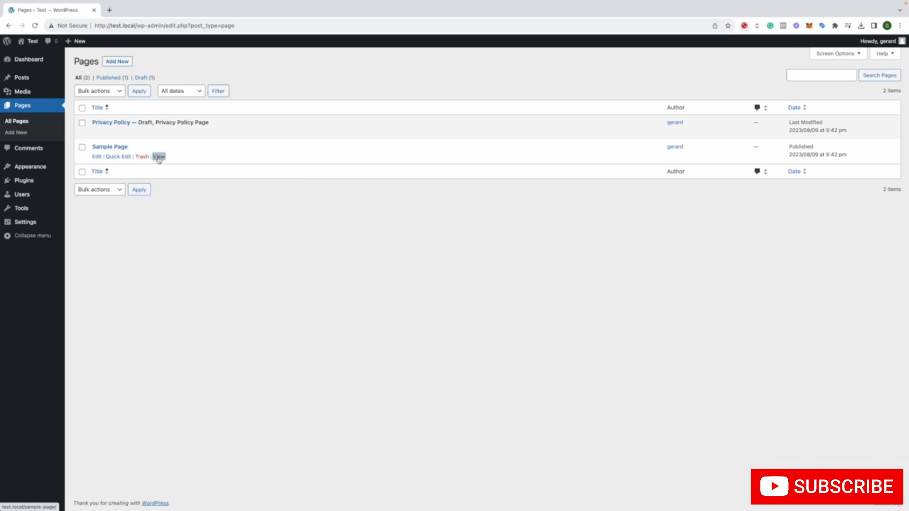
click(159, 157)
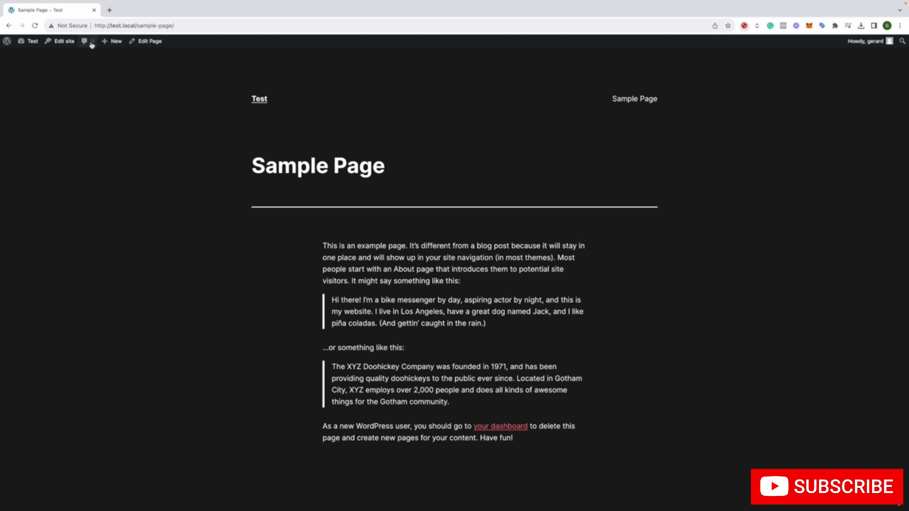
click(9, 25)
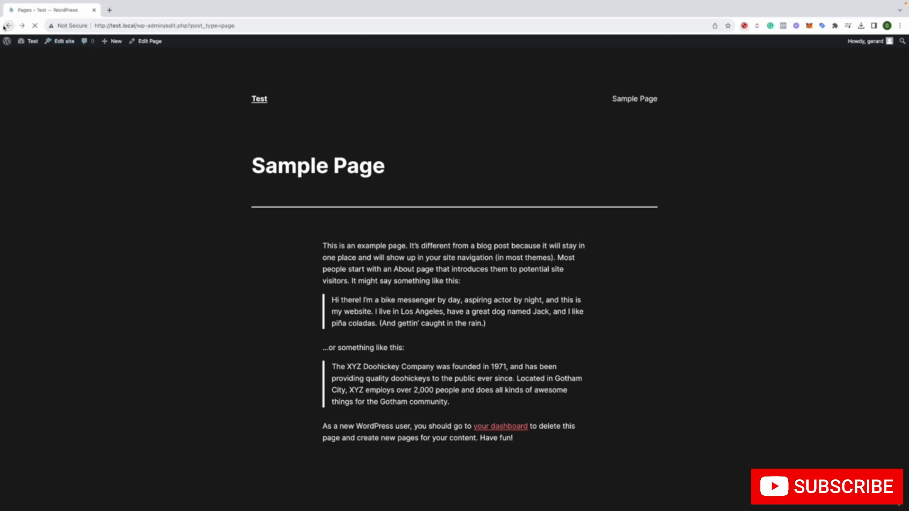
View Sample Page in a separate browser tab, look through its content and close that tab
right_click(157, 156)
click(180, 161)
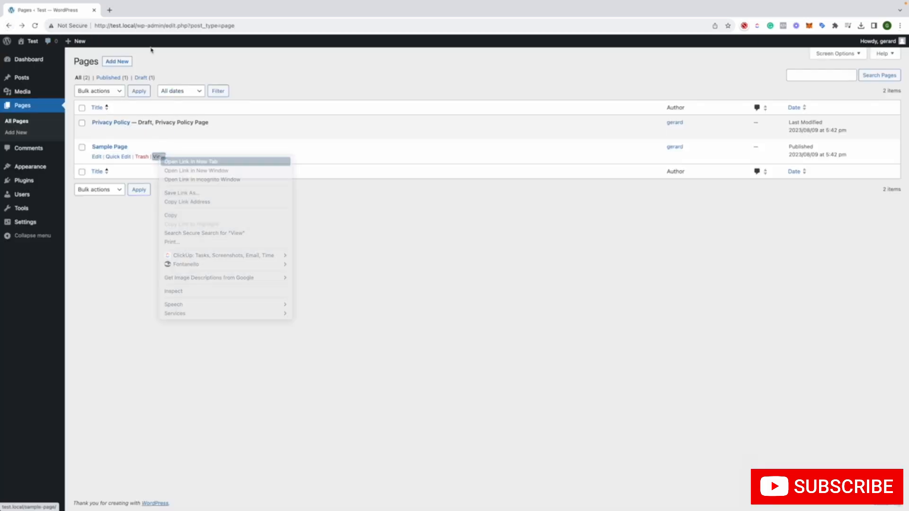
scroll(292, 158, down, 2)
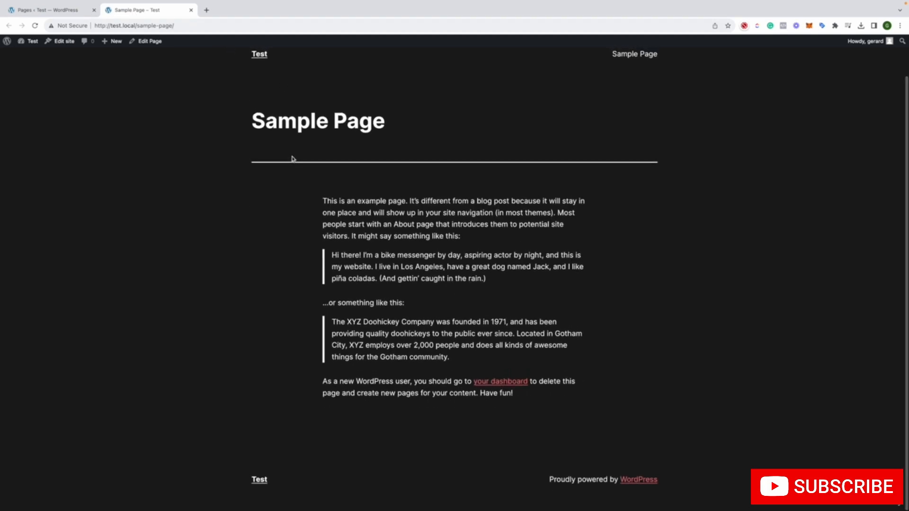
scroll(293, 159, up, 1)
scroll(292, 158, up, 1)
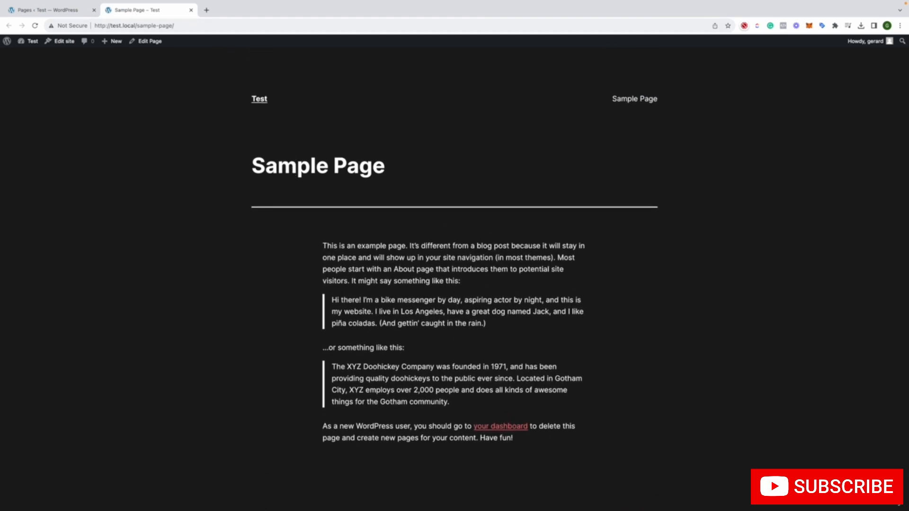
click(191, 10)
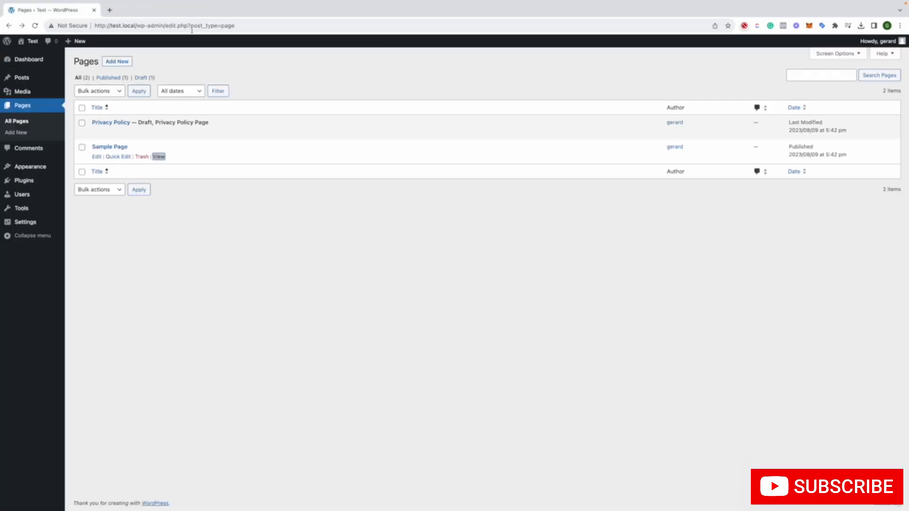
Open Quick Edit for Sample Page and highlight its title and slug without changing them
click(119, 157)
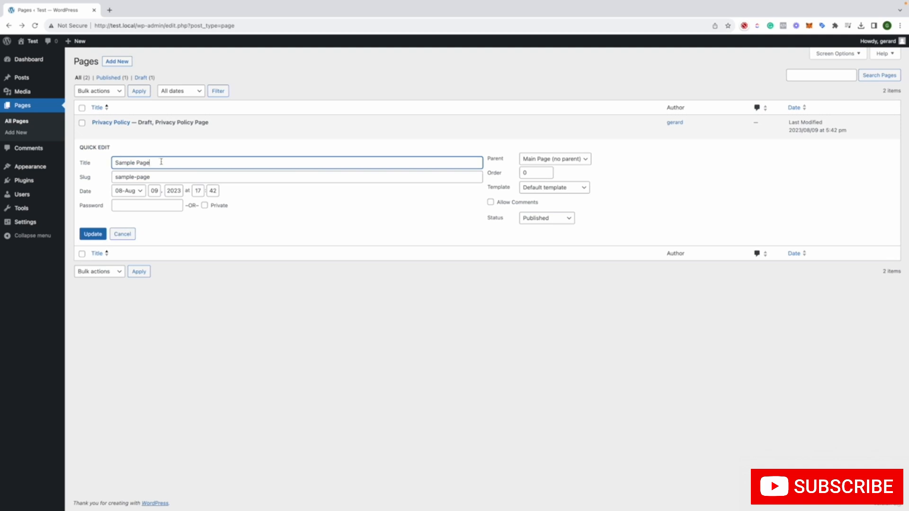
drag(161, 162, 121, 164)
click(117, 166)
triple_click(117, 164)
click(163, 176)
drag(163, 177, 117, 177)
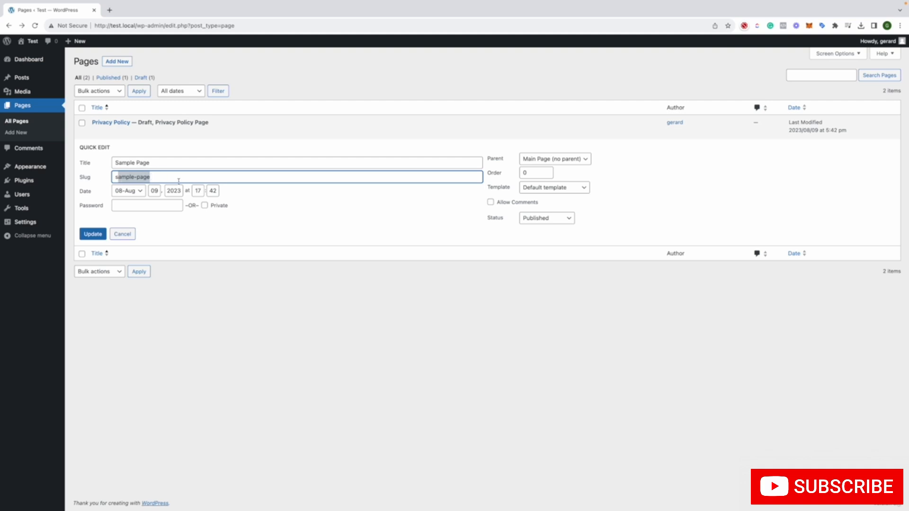
Check the month choices of Sample Page's publication date and the empty password field in Quick Edit
click(141, 192)
click(142, 192)
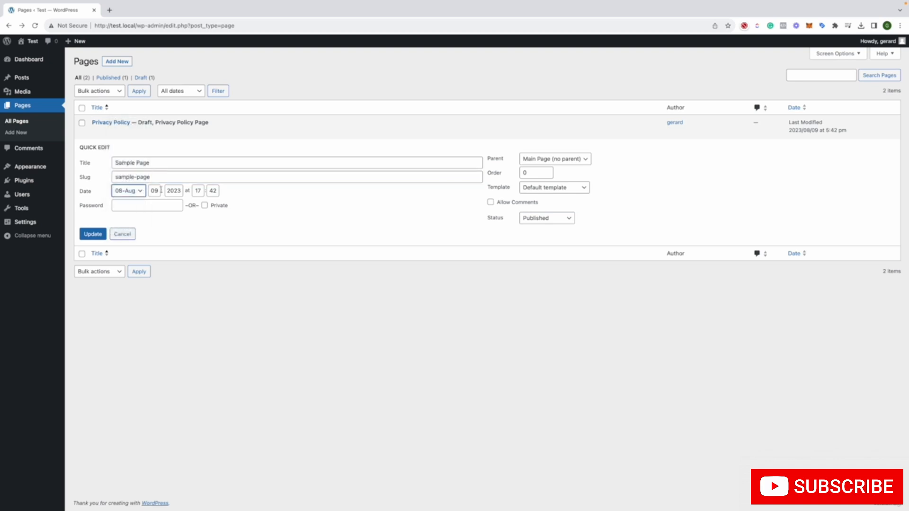
click(143, 207)
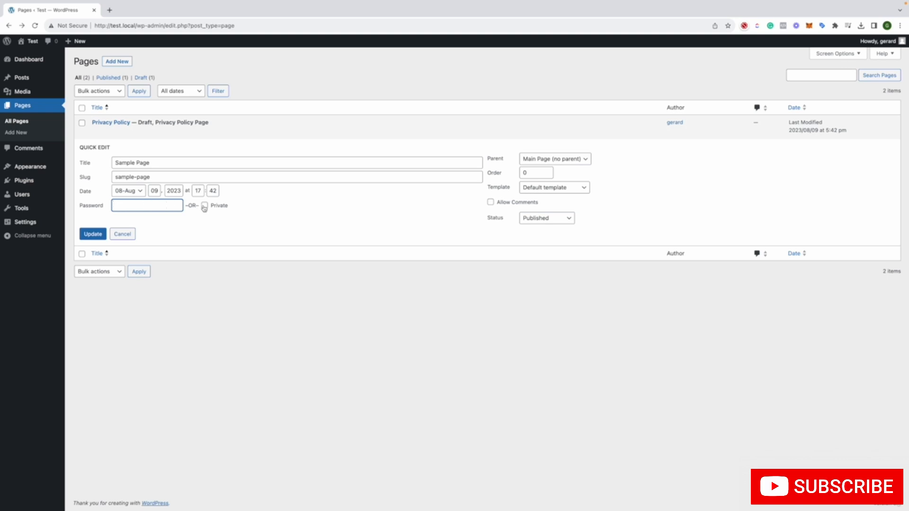
click(237, 208)
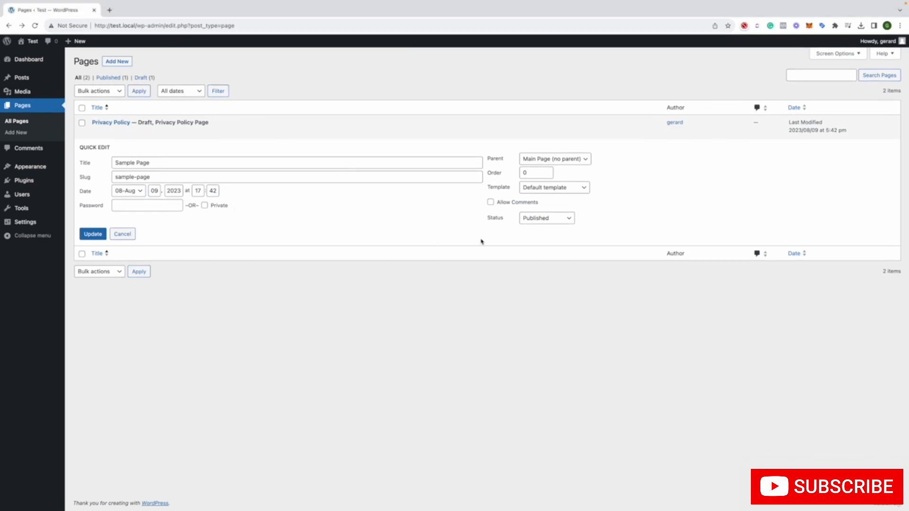
Check the available parent page and template options for Sample Page, keeping Main Page (no parent) and Default template
mouse_move(879, 40)
click(524, 158)
click(524, 158)
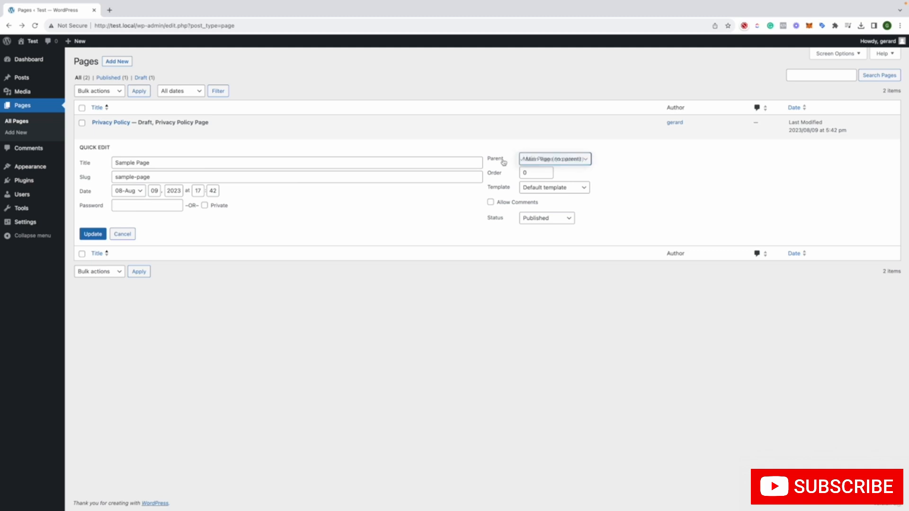
click(533, 189)
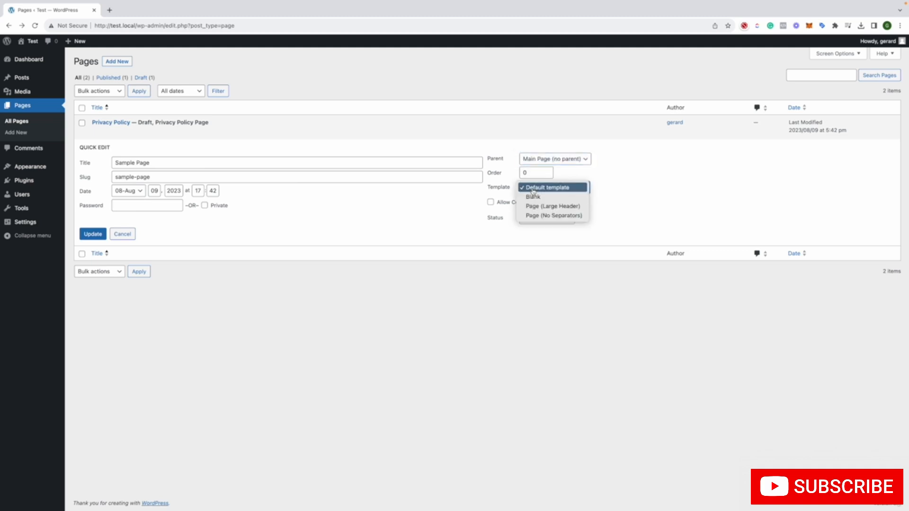
click(512, 192)
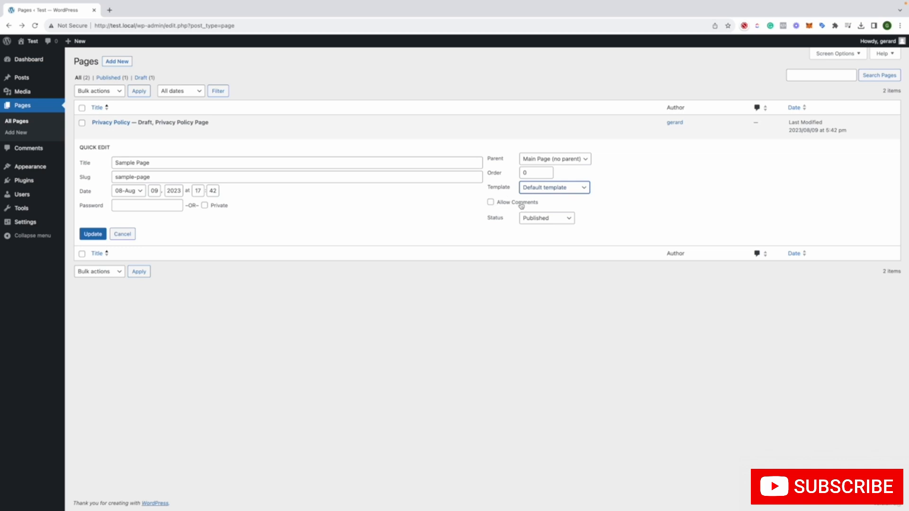
Check the status options for Sample Page, keep Published and cancel the quick edit
click(521, 206)
click(556, 218)
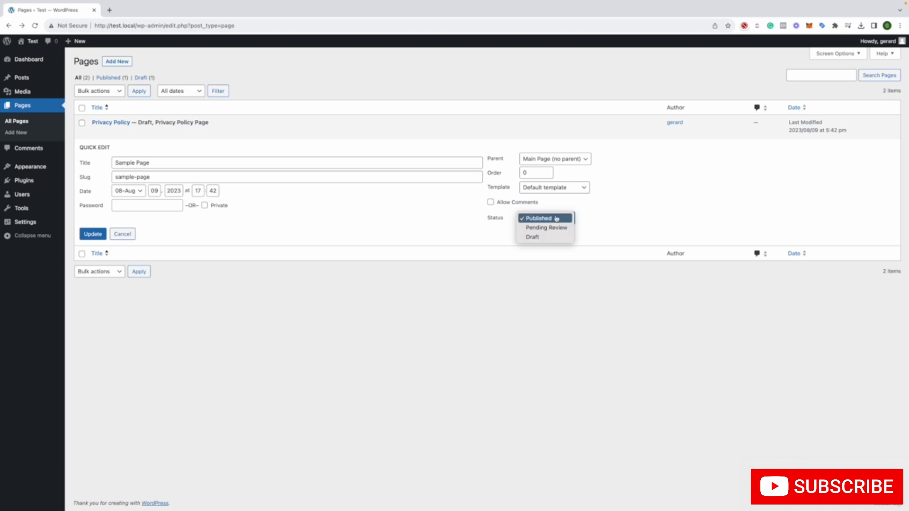
click(539, 218)
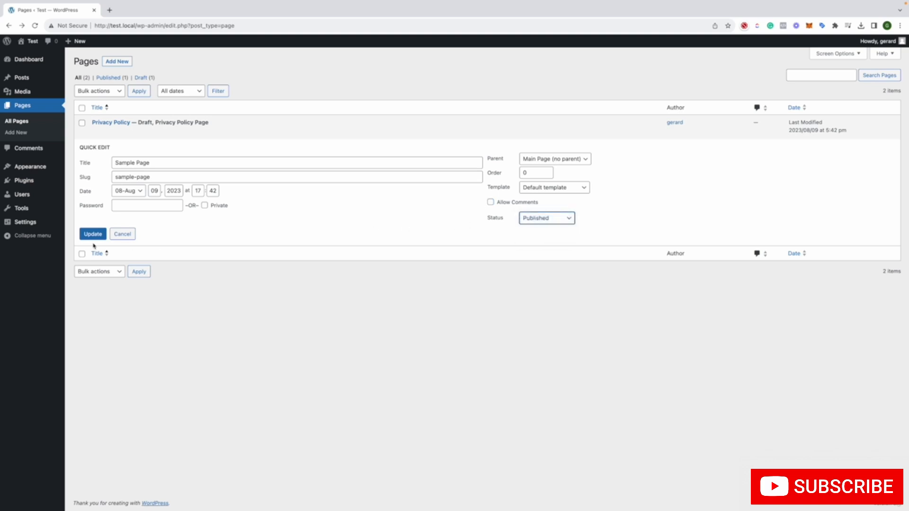
click(119, 236)
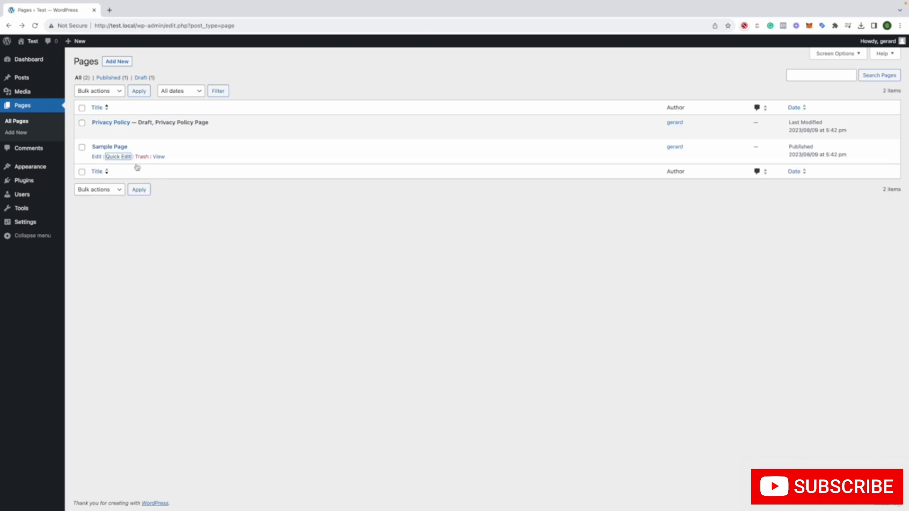
Add a new page titled "Test Page" and place the cursor in its first content block
click(112, 60)
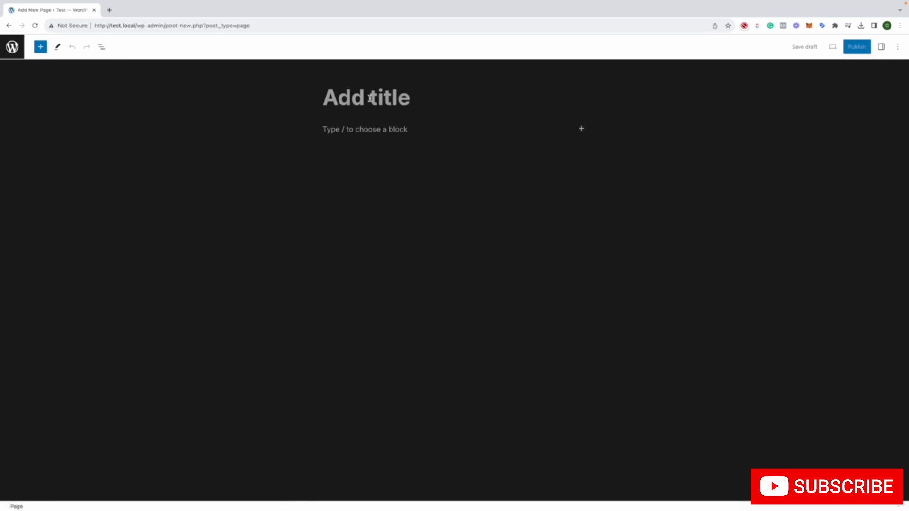
text(Test )
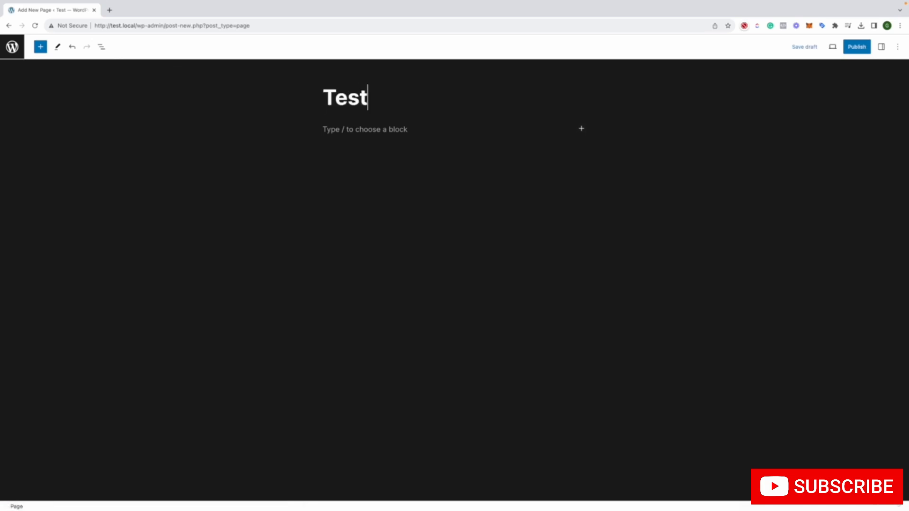
text(Page)
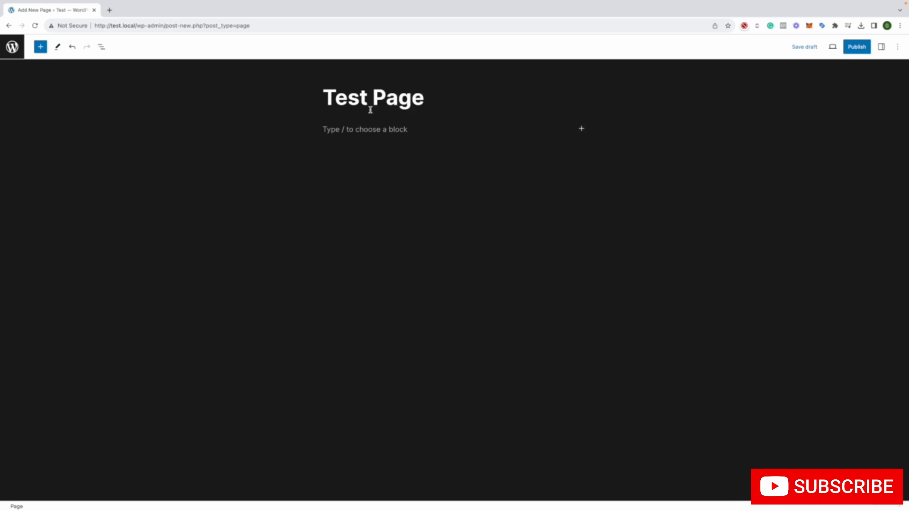
click(372, 133)
Open the full block library from the empty block and look through its categories from Text to Embeds
click(581, 128)
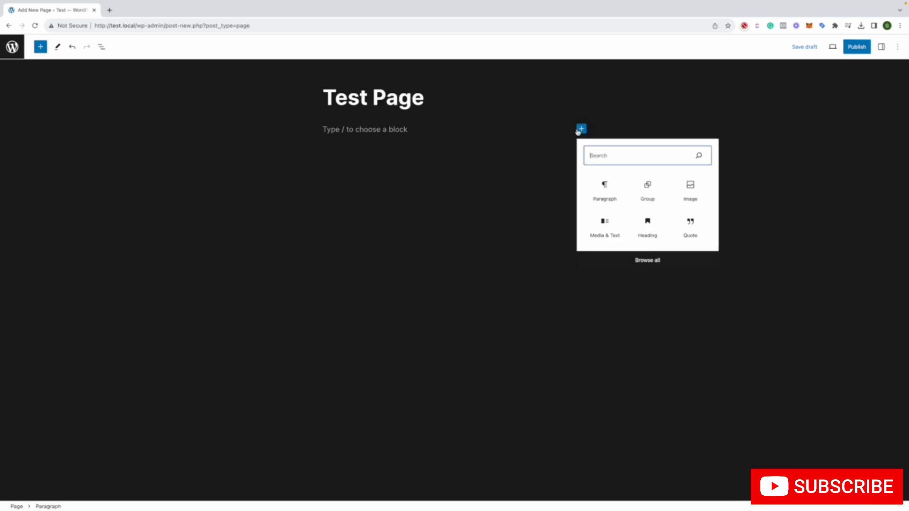
click(611, 259)
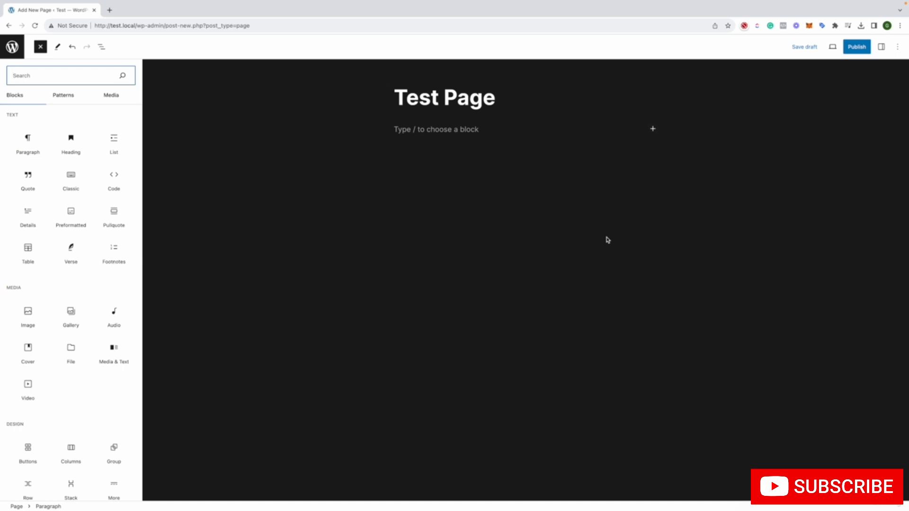
scroll(28, 227, down, 10)
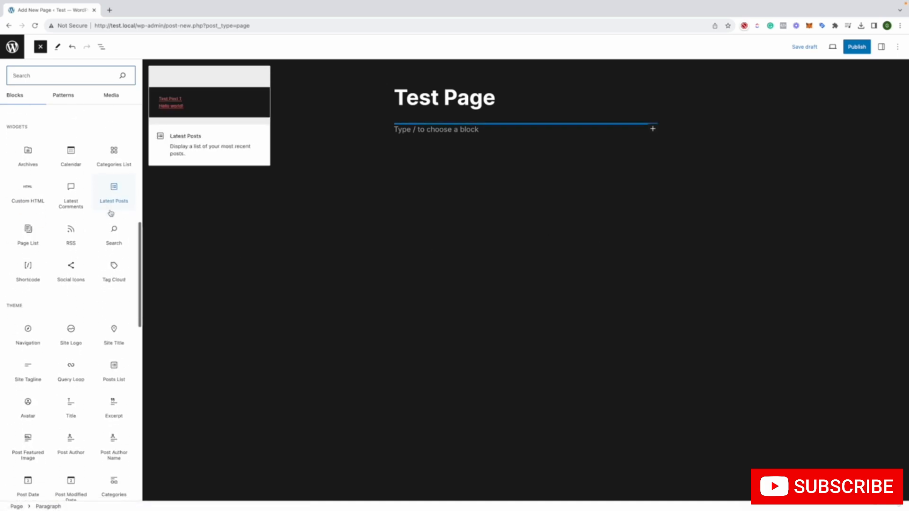
scroll(113, 212, down, 15)
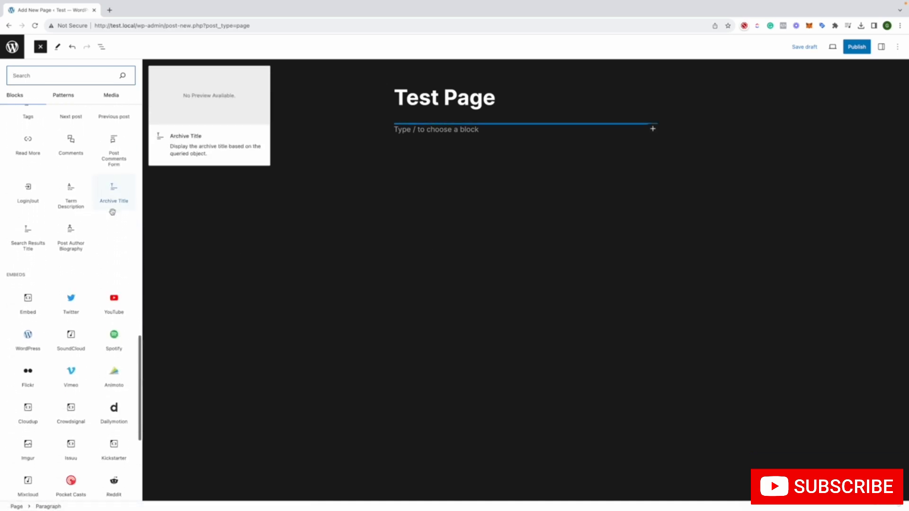
scroll(113, 212, down, 2)
scroll(114, 213, up, 7)
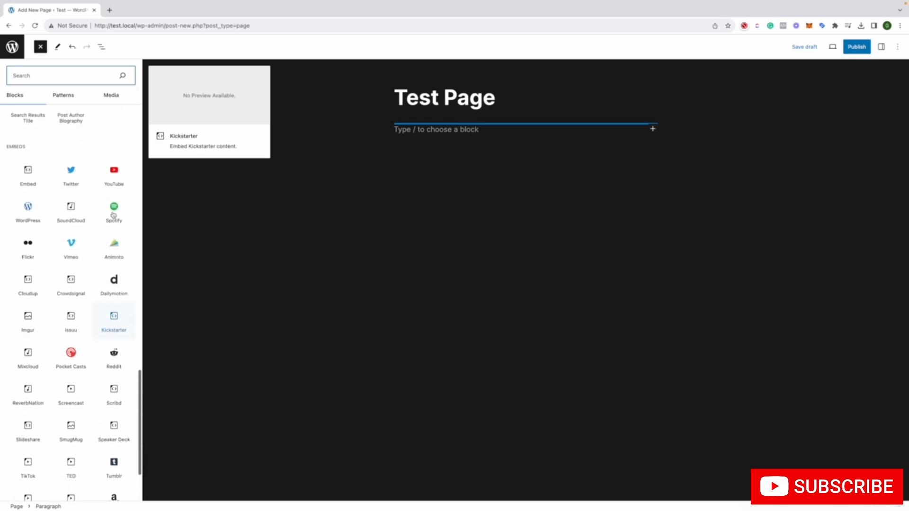
scroll(114, 214, up, 15)
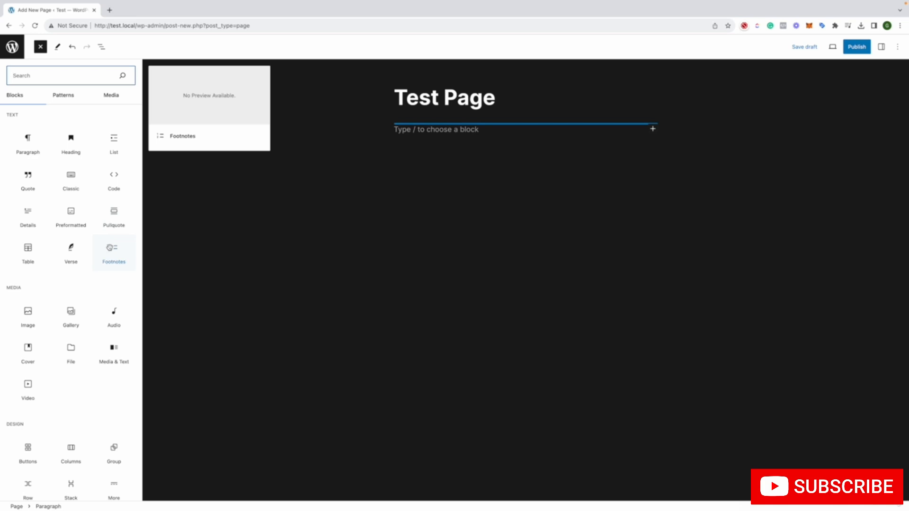
Insert the header pattern "Header with image background and overlay" and the banner pattern "Cover Poster on Left, Paragraph on Right" into Test Page
click(66, 97)
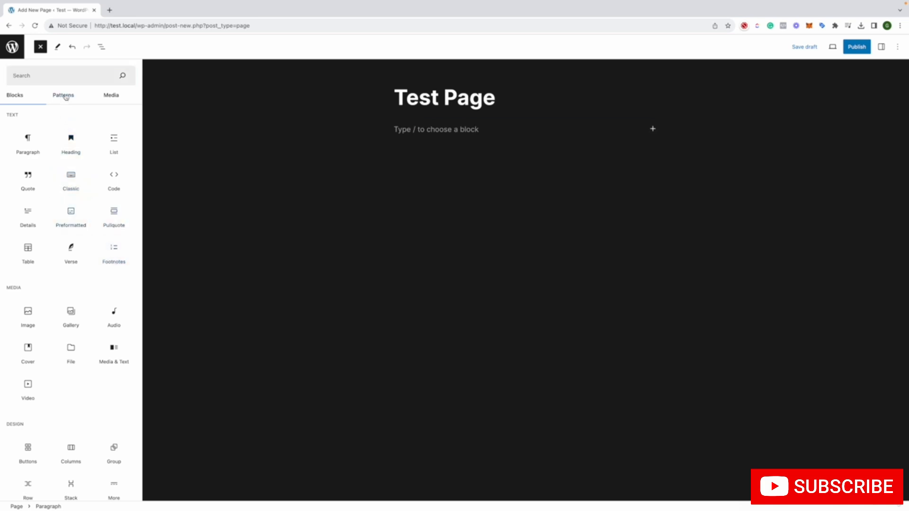
click(66, 119)
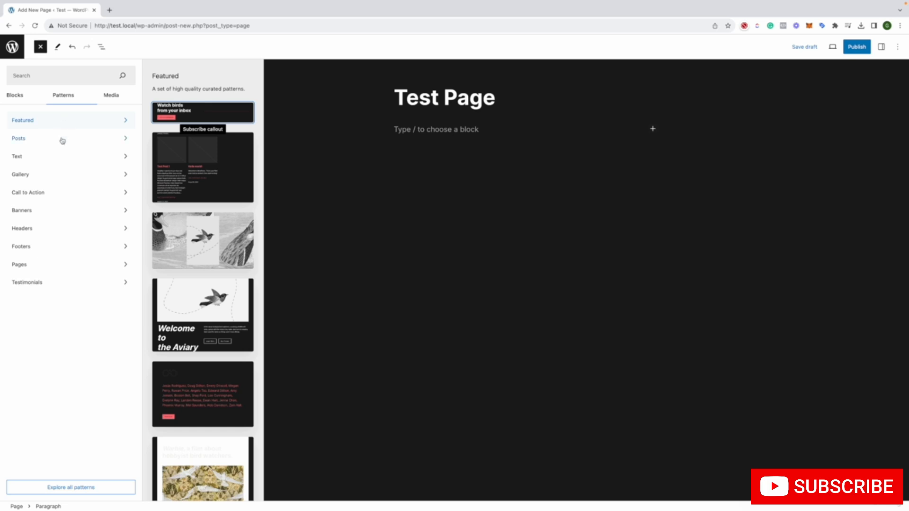
click(58, 231)
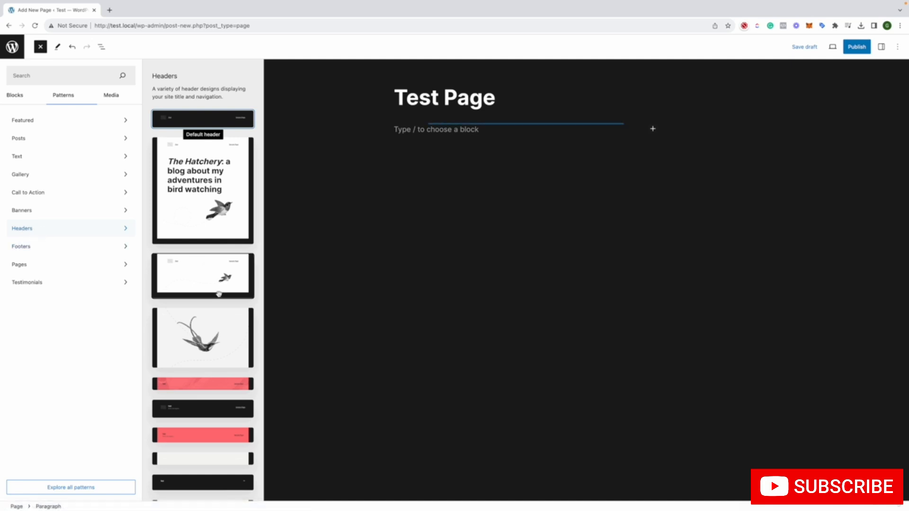
click(218, 387)
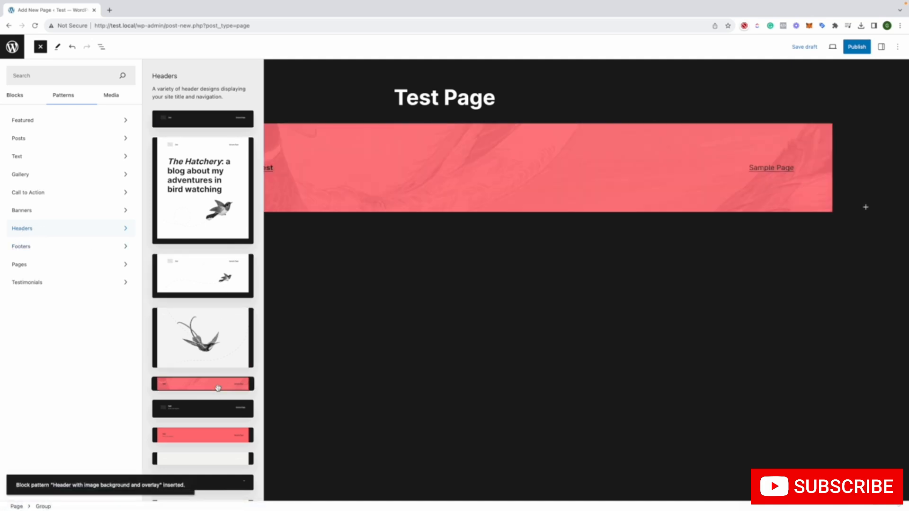
click(42, 210)
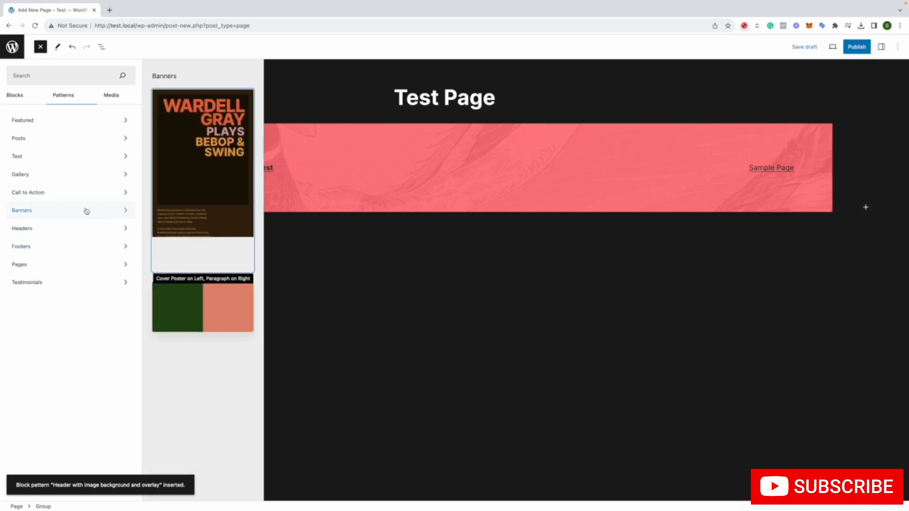
click(218, 180)
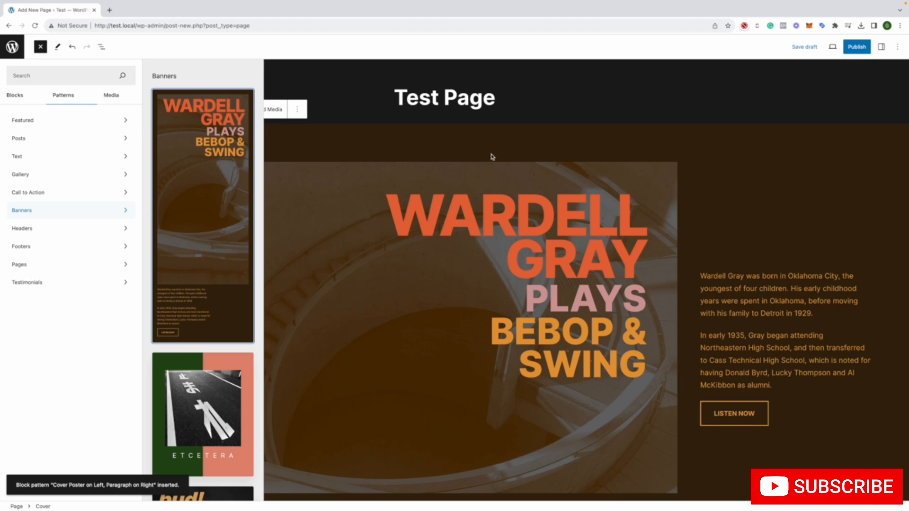
Close the pattern library and move the pink header group above the banner cover, directly under the page title
scroll(510, 159, down, 6)
click(529, 282)
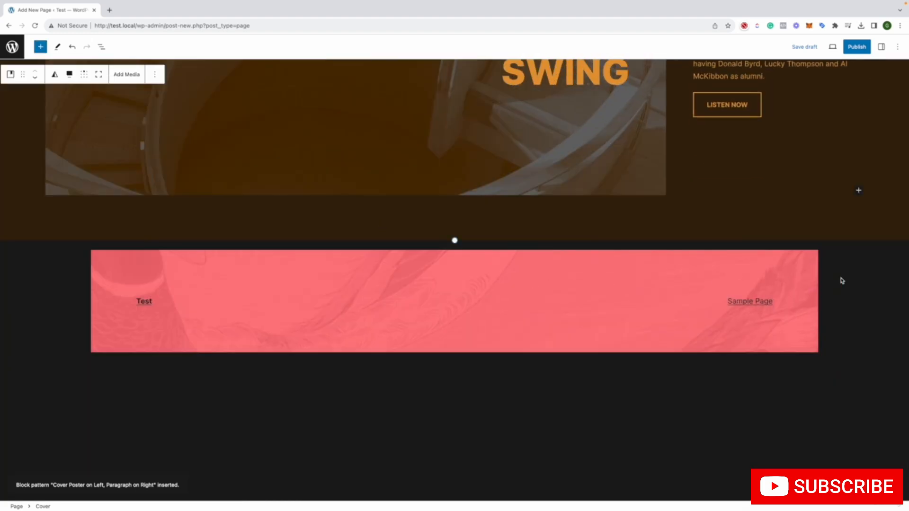
click(827, 279)
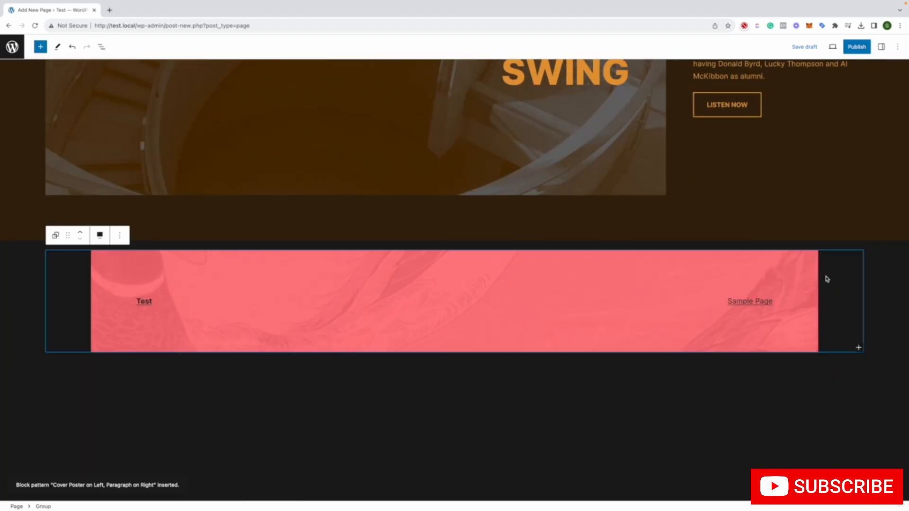
click(80, 234)
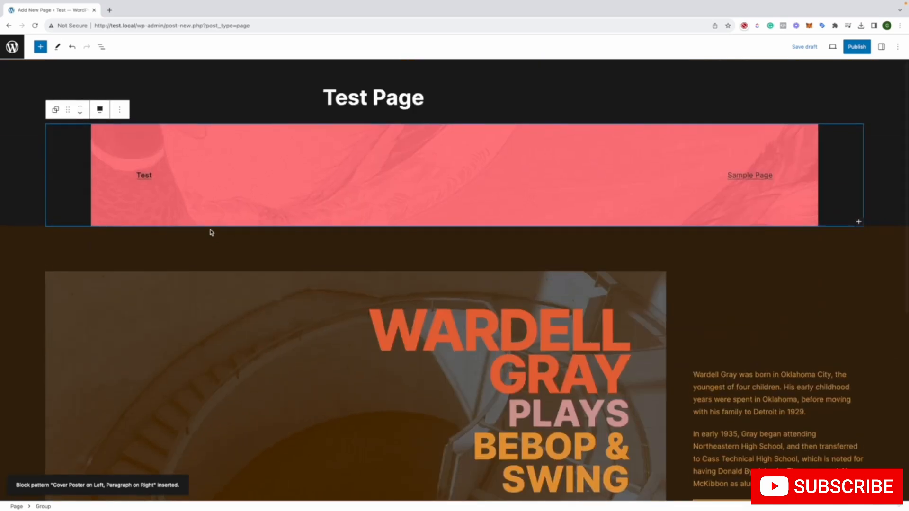
Check the header group's width options, then transform the group into a Stack and the Stack into a Cover
click(99, 109)
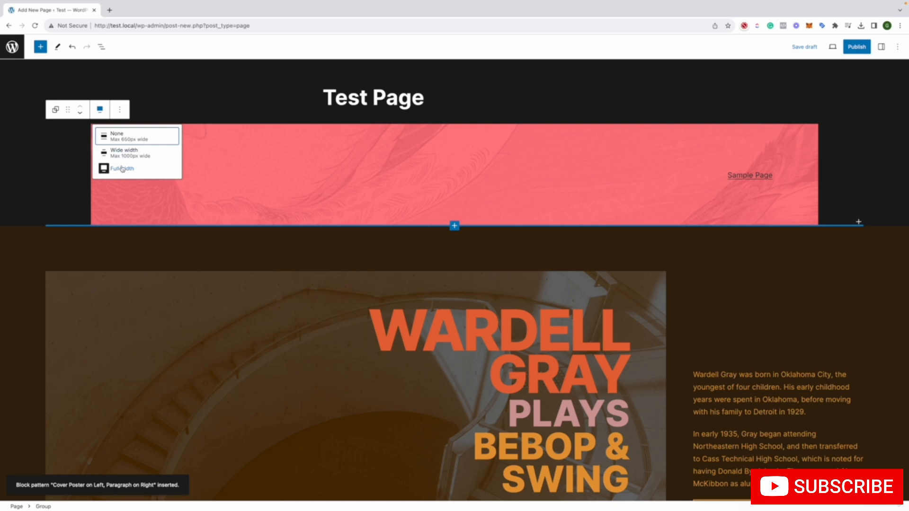
click(55, 111)
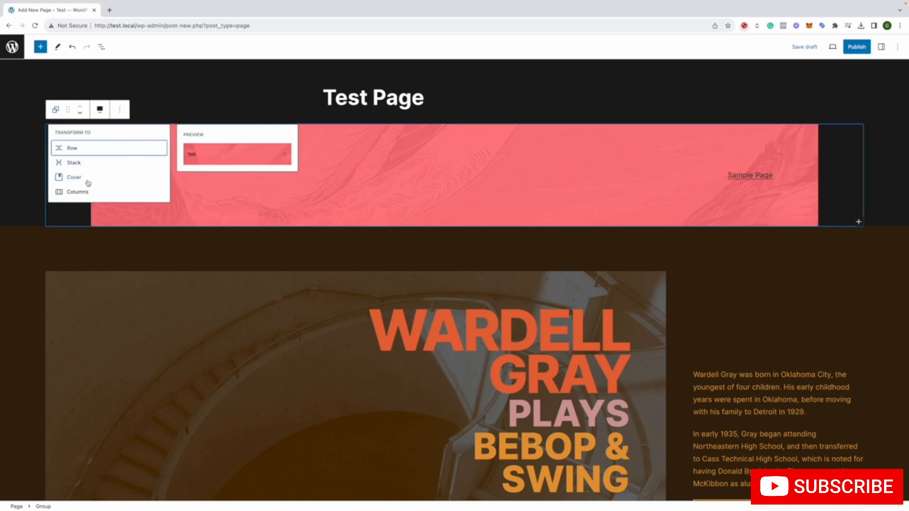
click(106, 161)
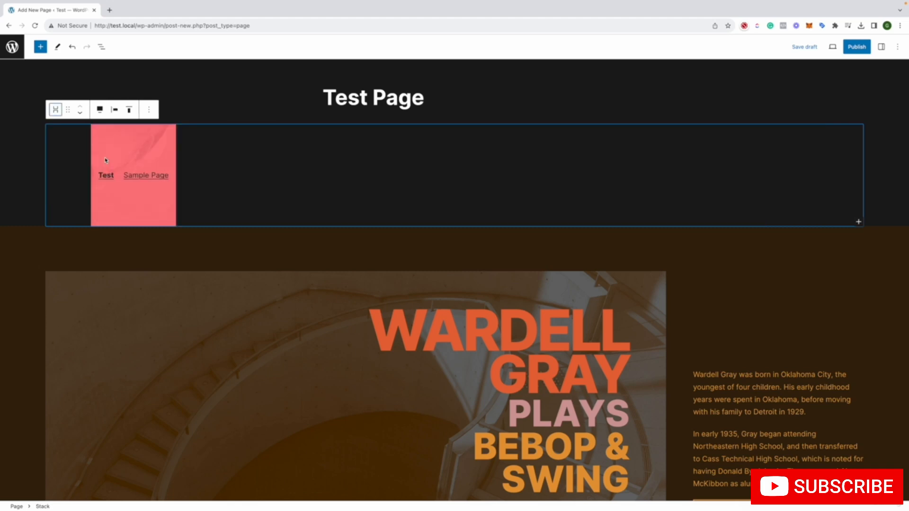
click(56, 110)
click(87, 177)
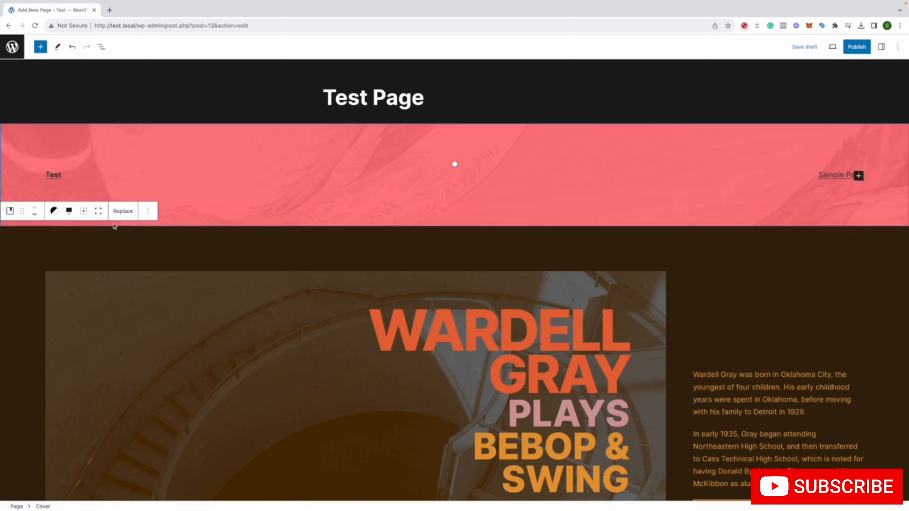
Transform the header Cover into a Group, try it as a Row, and transform it back to a Group
click(10, 109)
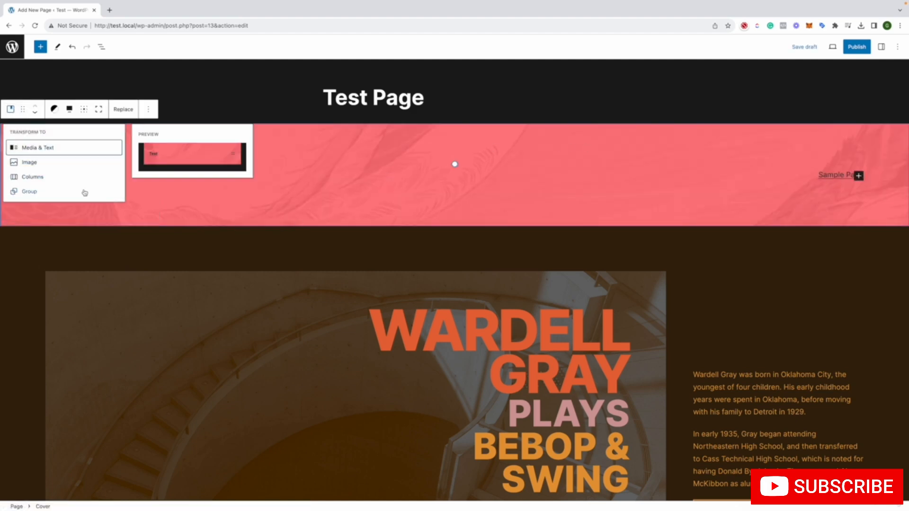
click(67, 191)
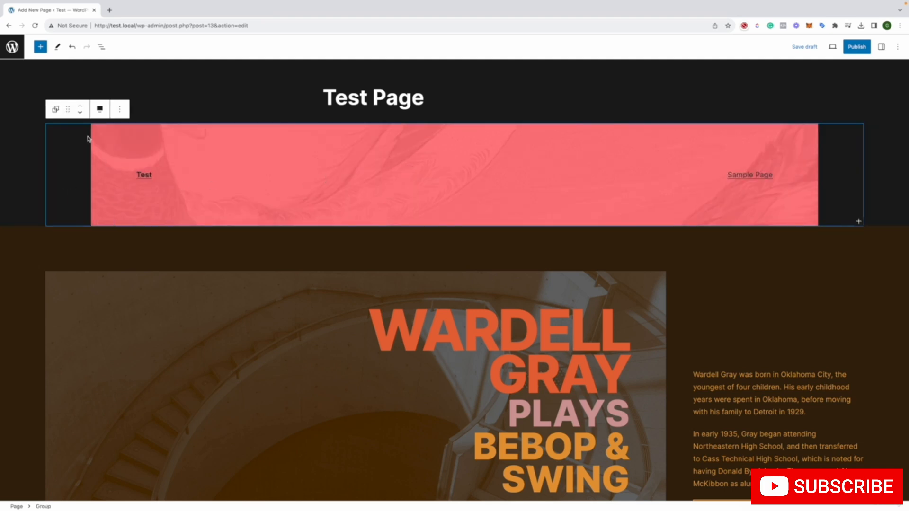
click(55, 109)
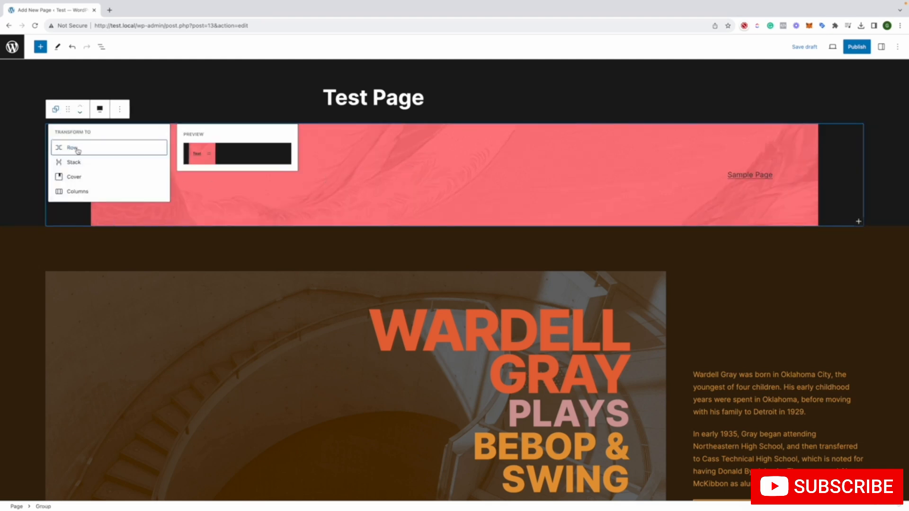
click(77, 149)
click(55, 108)
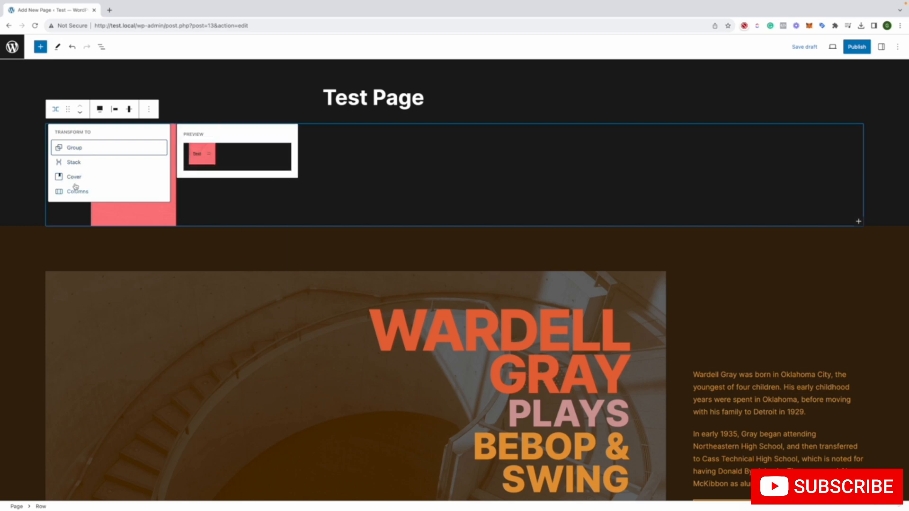
click(72, 147)
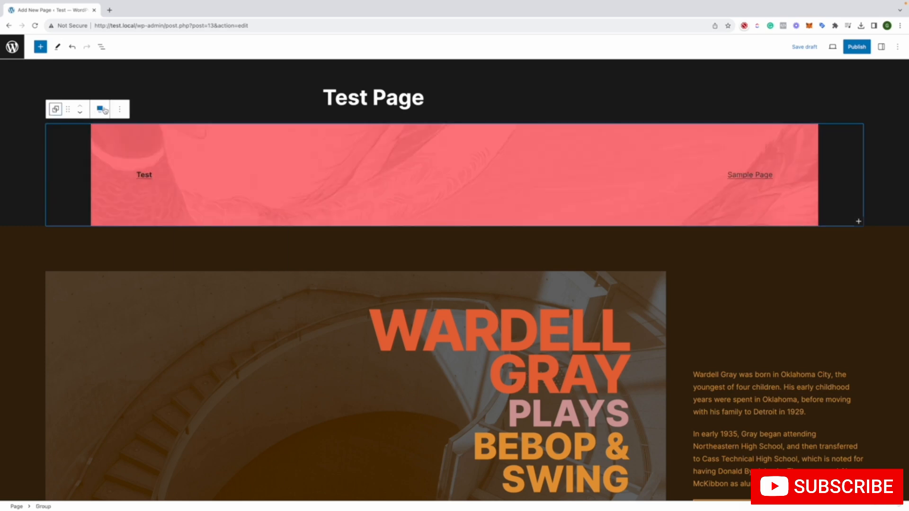
Move the header group into the banner's row, in front of the poster image
click(119, 109)
click(68, 110)
drag(68, 109, 121, 262)
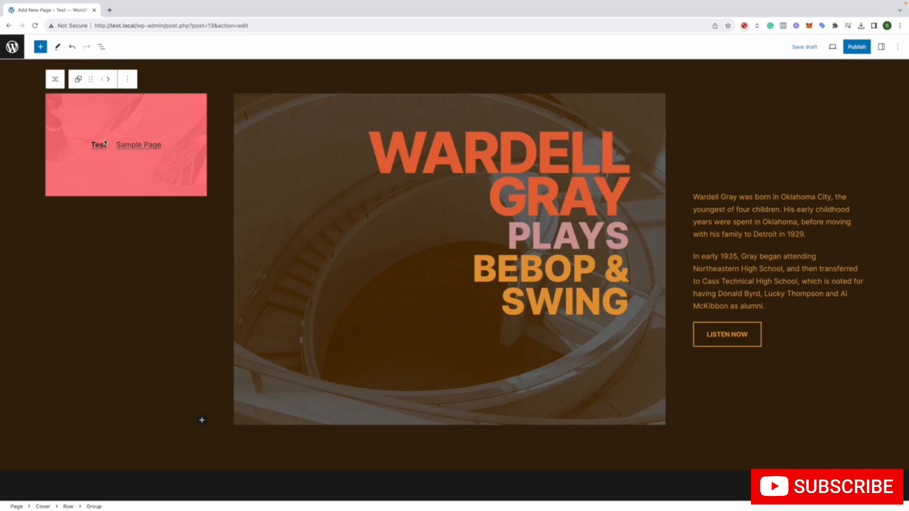
Move the header group above the paragraphs in the banner's text column, then back above the whole banner
scroll(105, 142, up, 2)
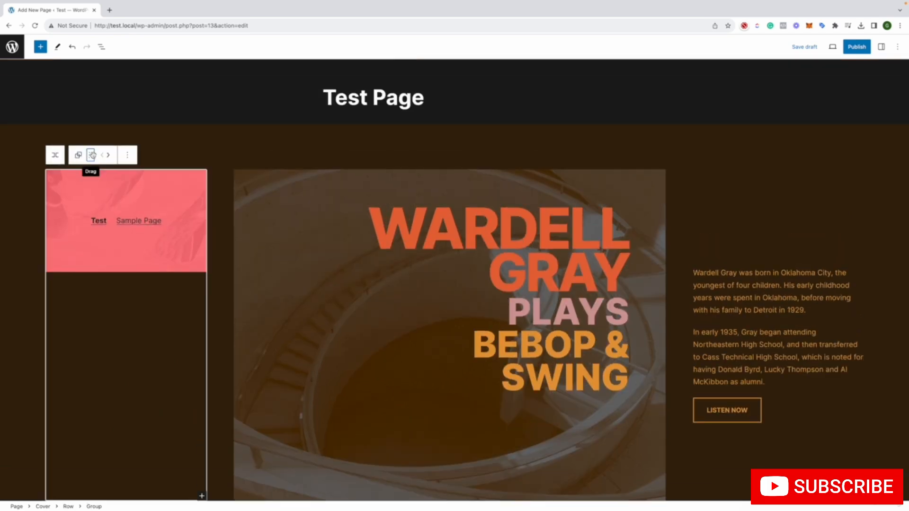
drag(91, 155, 738, 291)
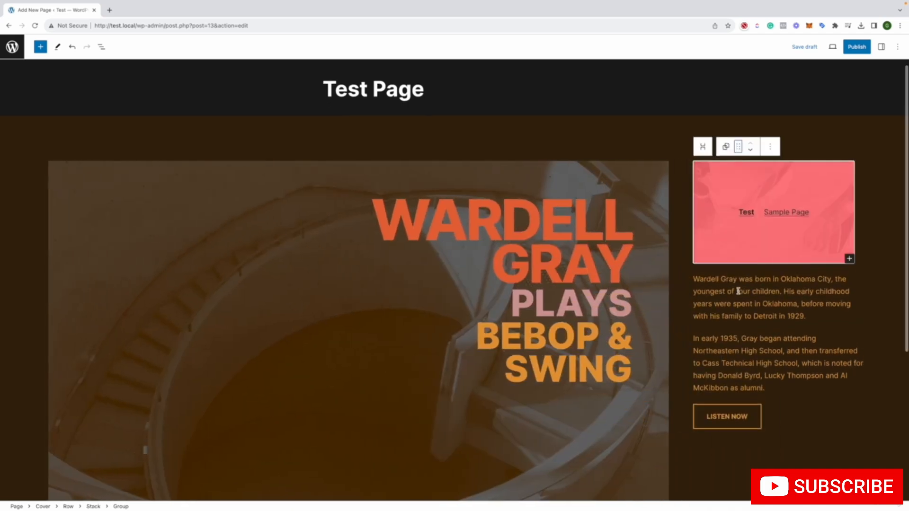
drag(738, 147, 514, 140)
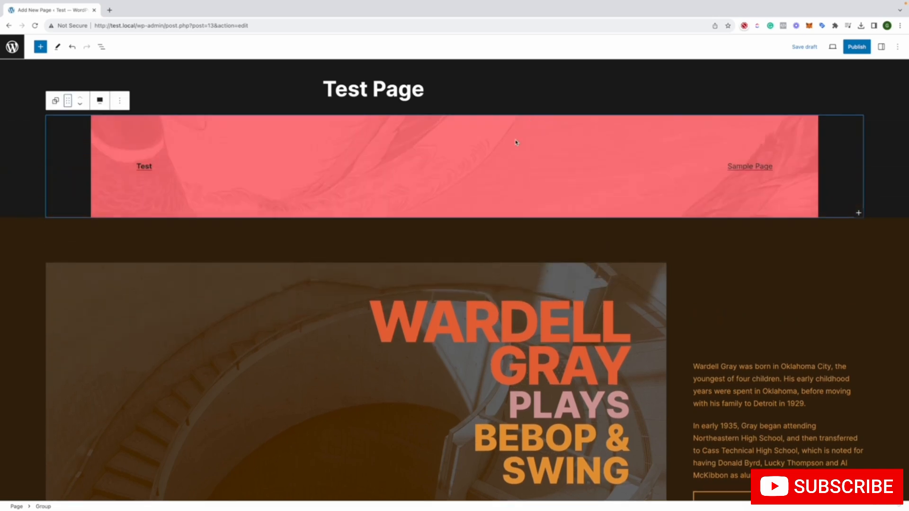
Select the LISTEN NOW button in the banner and show its text alignment options
scroll(515, 140, down, 5)
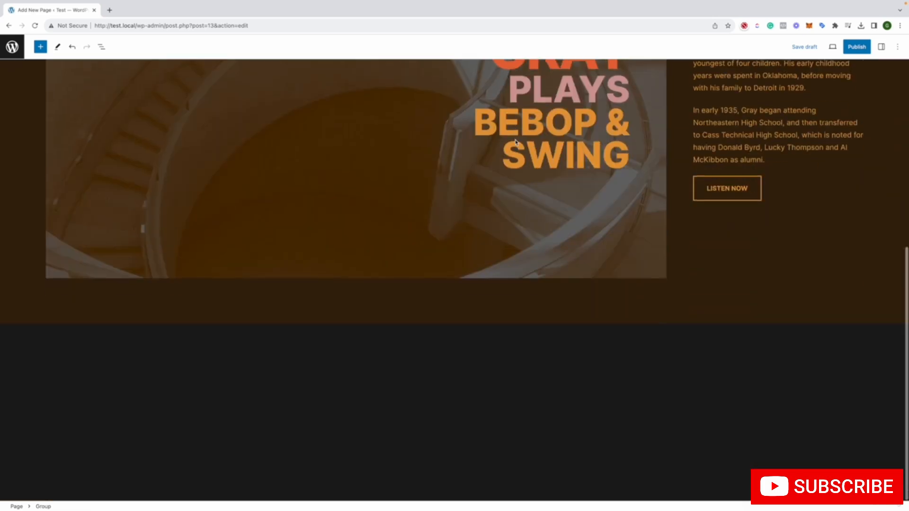
click(709, 187)
drag(737, 164, 711, 176)
scroll(734, 194, up, 1)
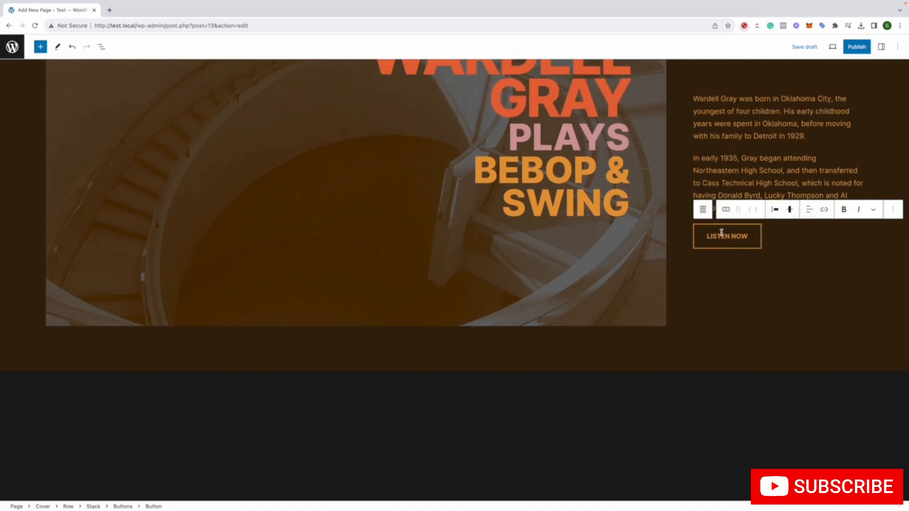
click(815, 210)
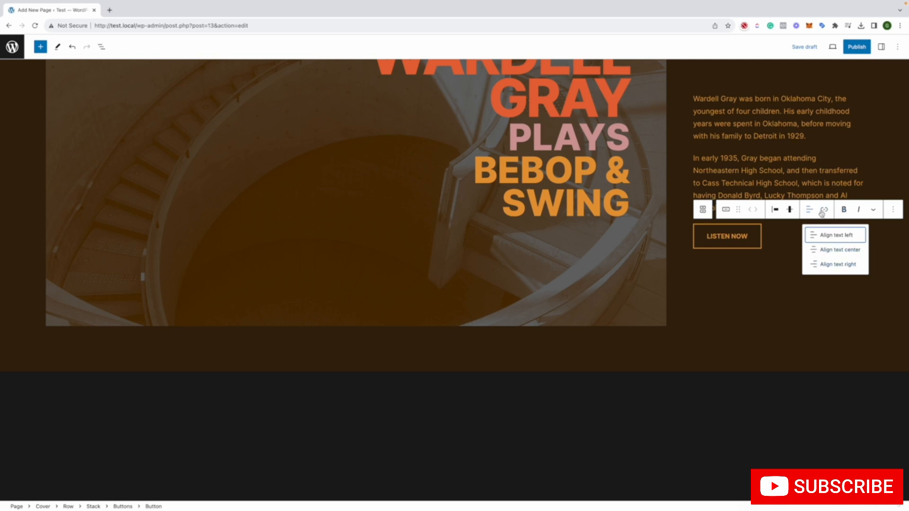
Try the Fill style on the LISTEN NOW button, then return it to the Outline style
click(727, 209)
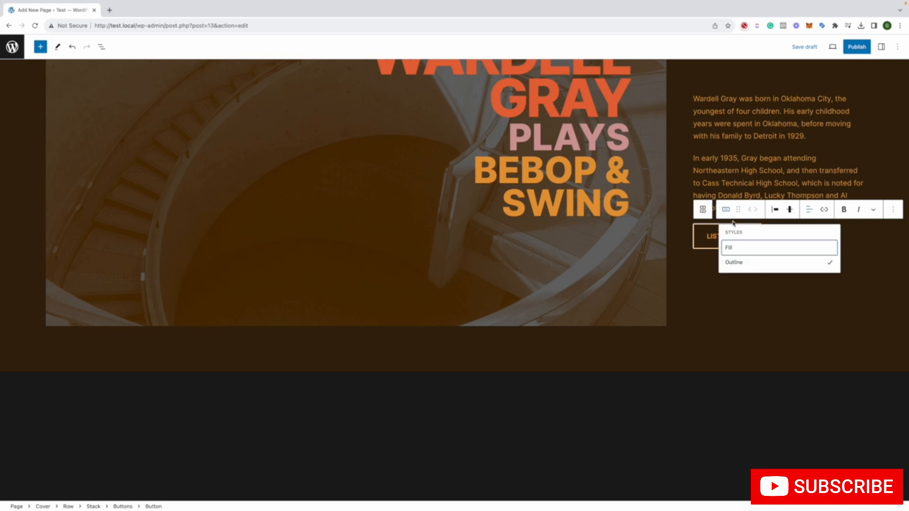
click(742, 262)
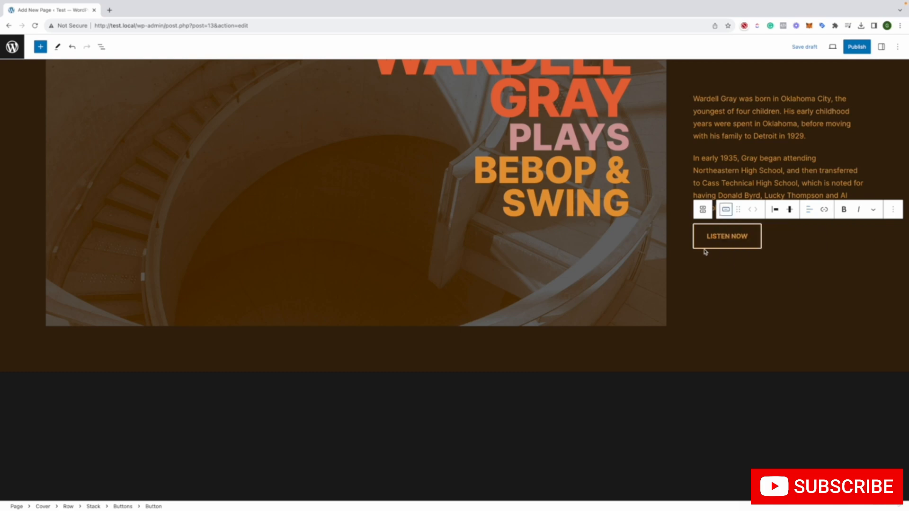
click(727, 209)
click(737, 248)
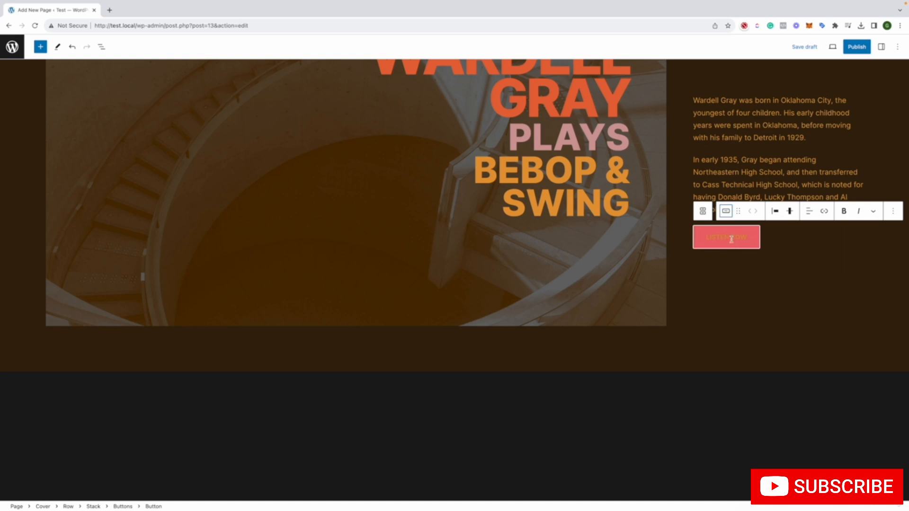
click(729, 213)
click(740, 262)
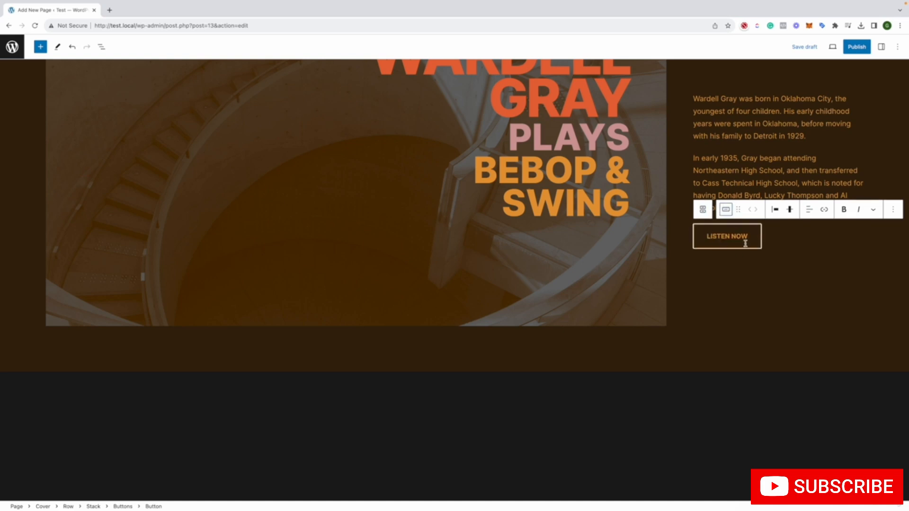
Try to apply a highlight text color to LISTEN NOW, first Background #1A1A1A, then the theme's pink
click(874, 209)
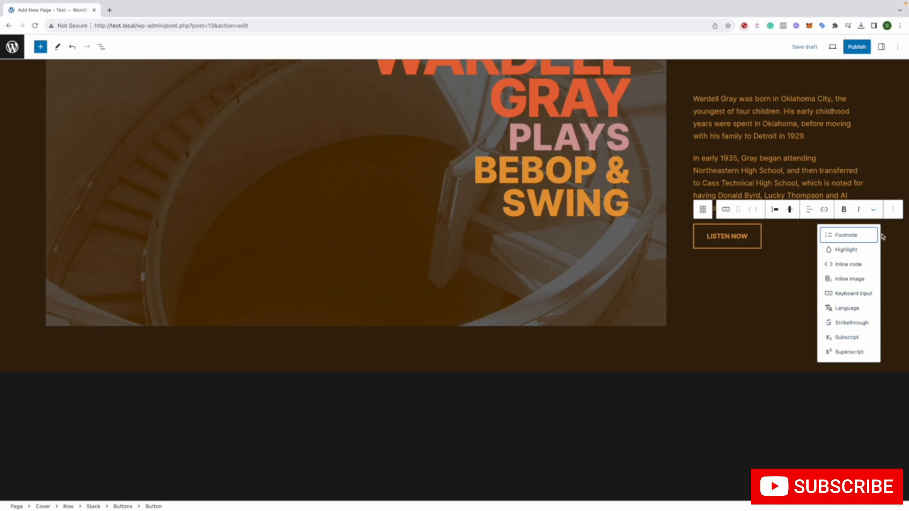
click(860, 247)
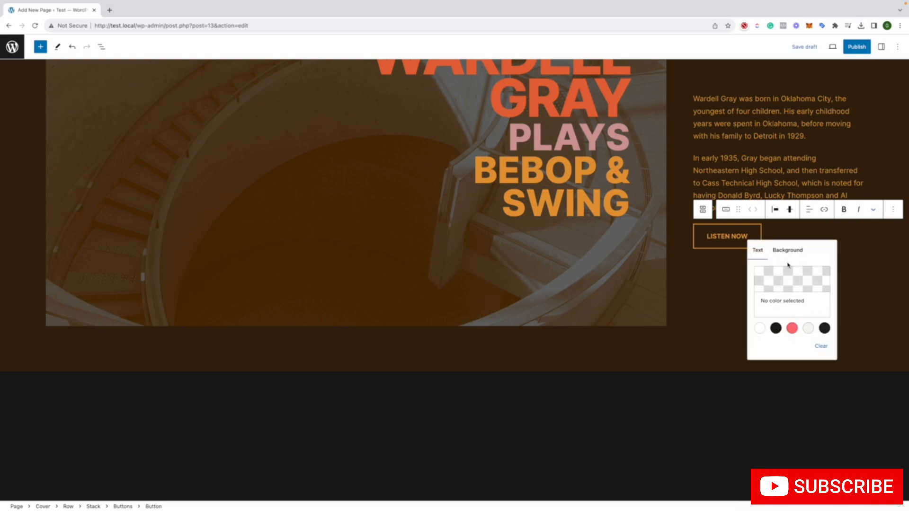
click(775, 327)
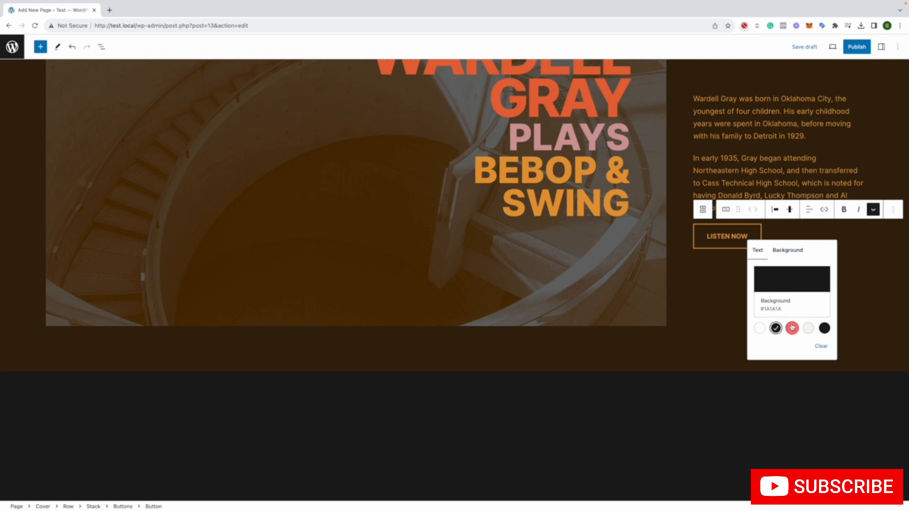
click(792, 327)
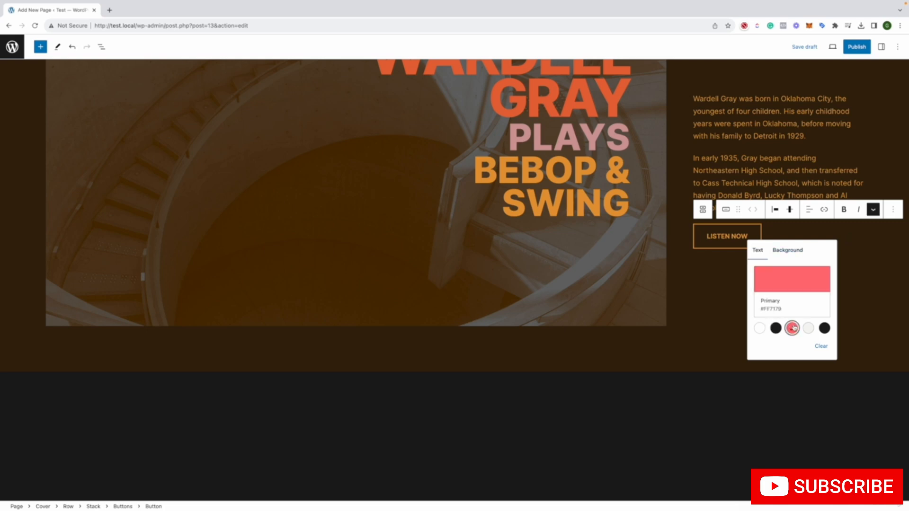
Look through the LISTEN NOW button's block options and extra formatting choices, then close them
click(725, 231)
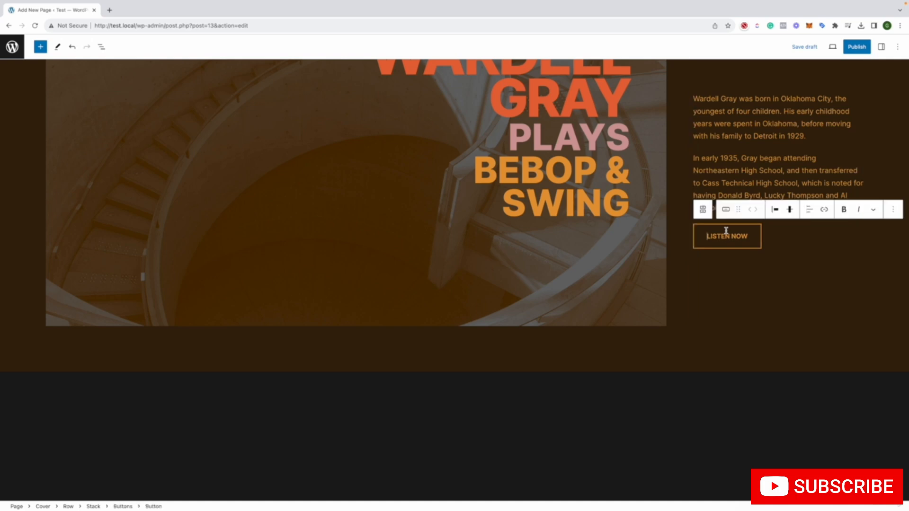
click(892, 209)
click(874, 210)
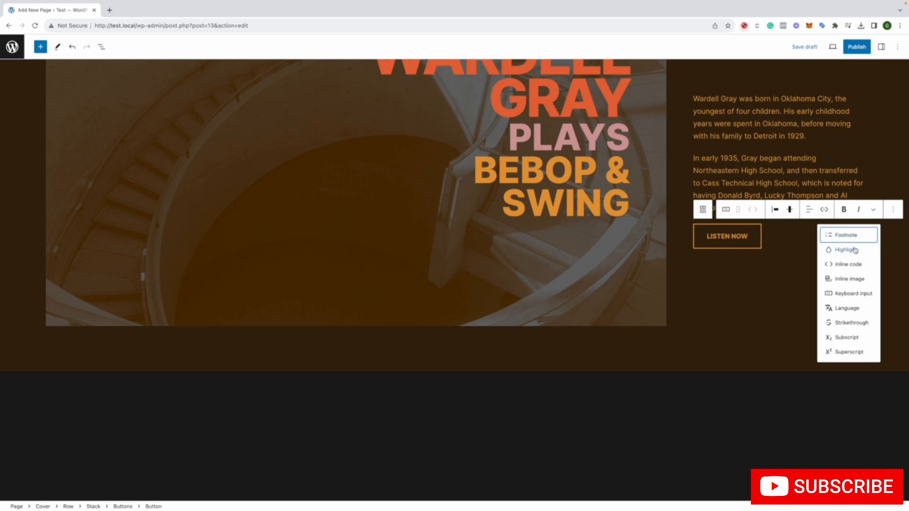
click(897, 47)
click(770, 78)
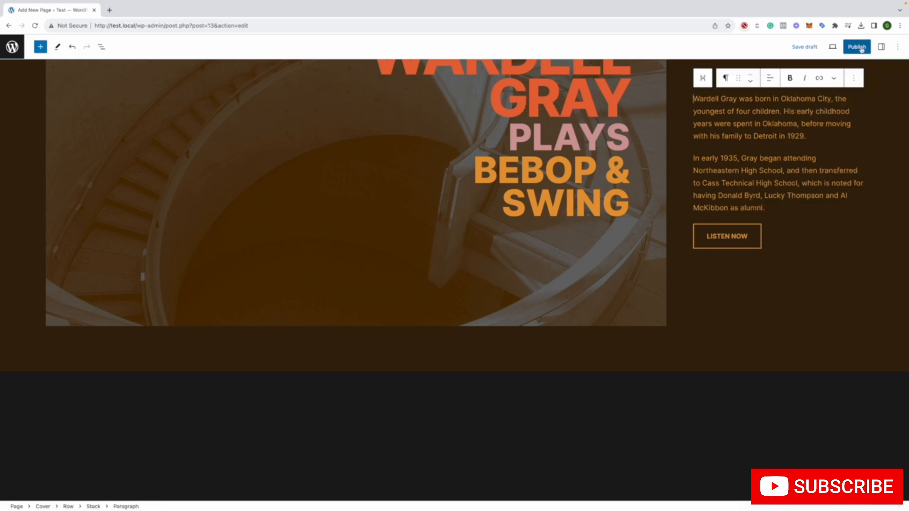
Show the settings sidebar, select the LISTEN NOW button, and compare the page settings with the button's block settings
click(879, 47)
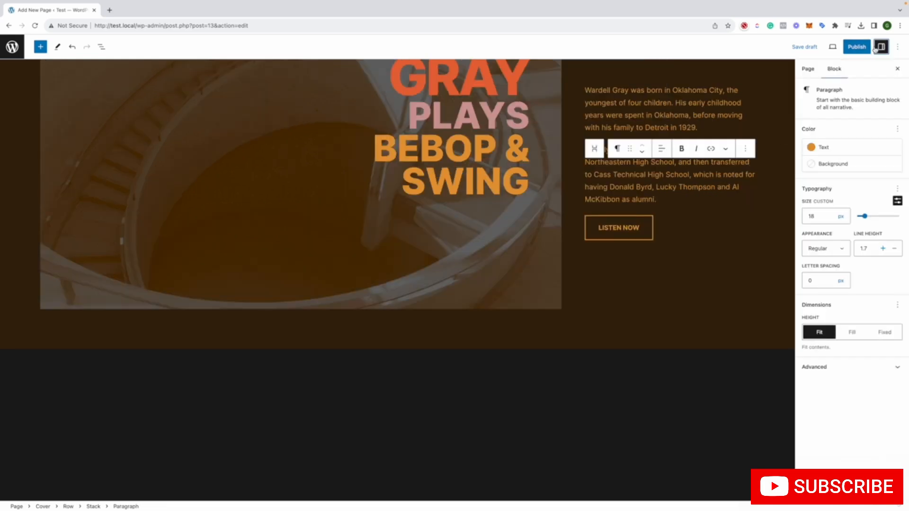
click(634, 228)
click(808, 69)
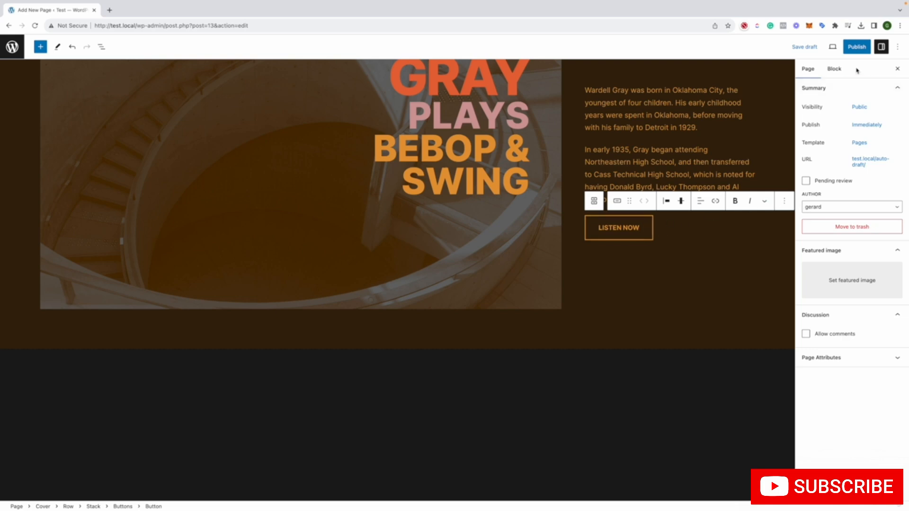
click(834, 70)
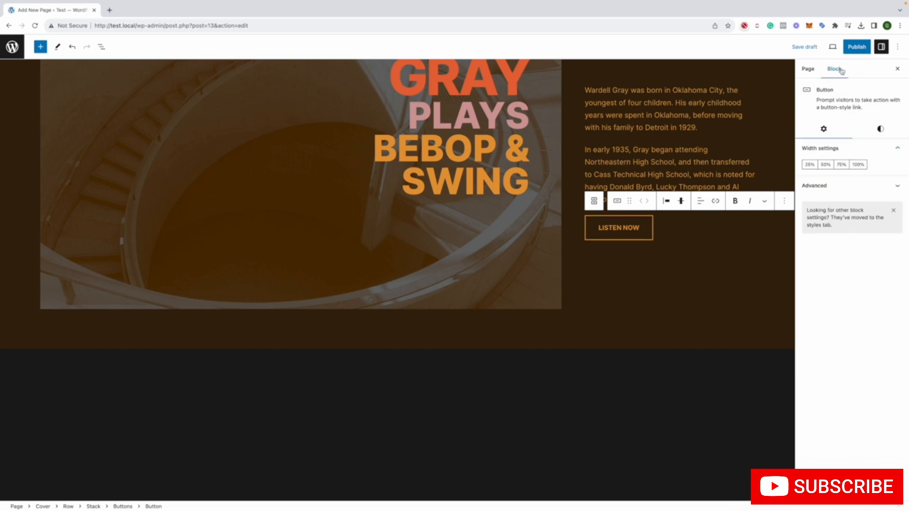
Change the LISTEN NOW button's text color to the theme's pink and its background to Secondary #F4F4F2
click(879, 128)
click(815, 207)
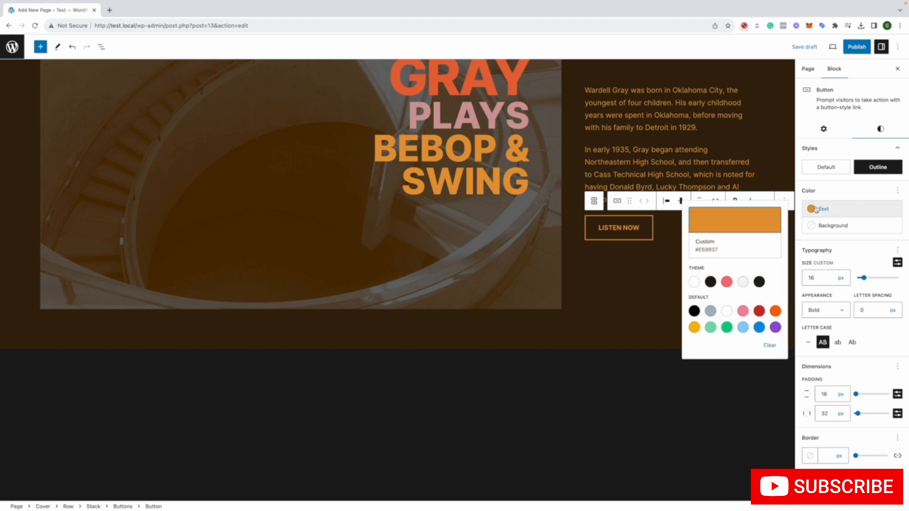
click(727, 282)
click(832, 229)
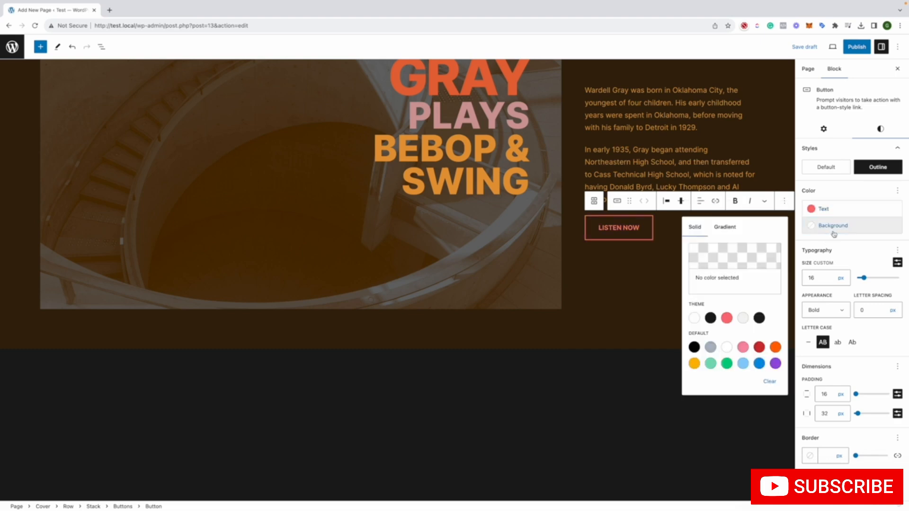
click(745, 319)
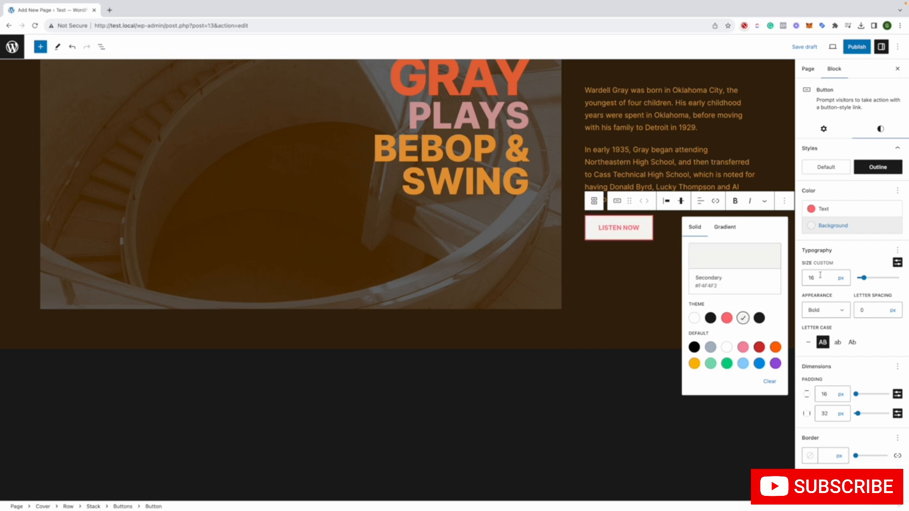
click(851, 258)
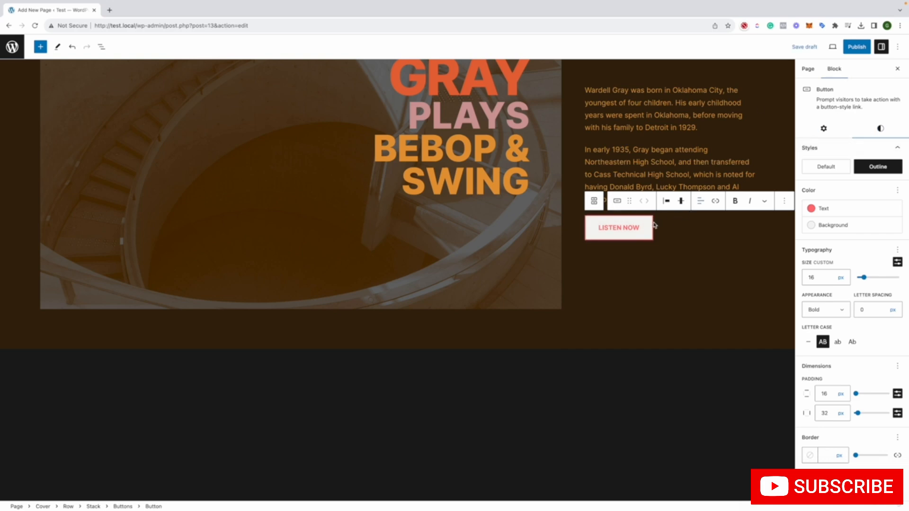
scroll(860, 175, down, 1)
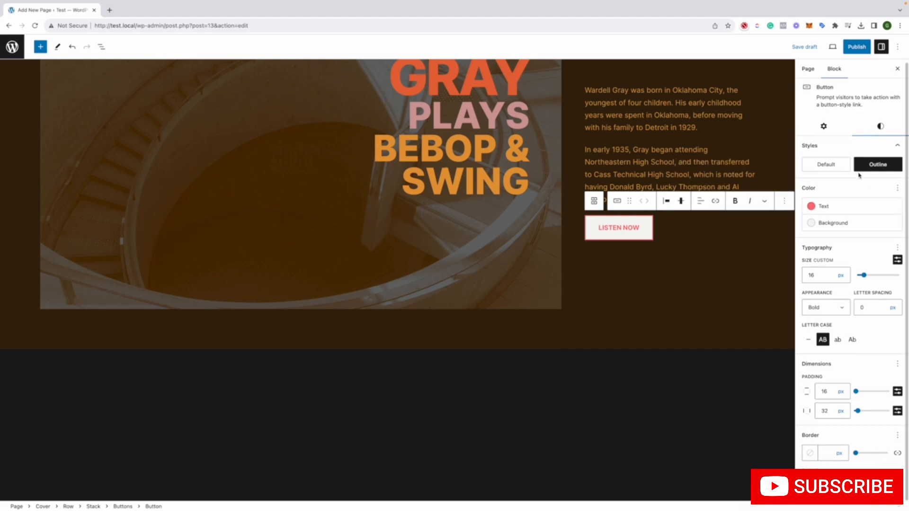
Try 25%, 50% and 75% widths for the LISTEN NOW button, then set it to 100% and expand its advanced settings
click(707, 171)
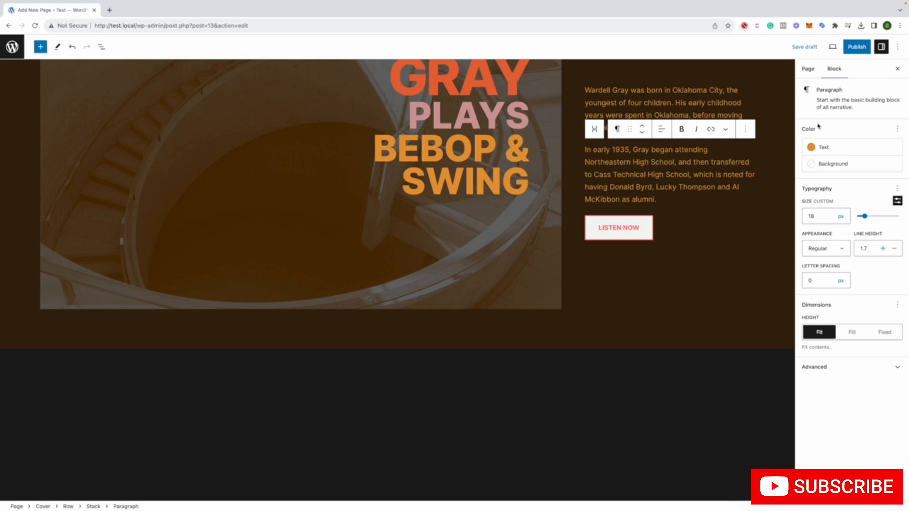
click(618, 228)
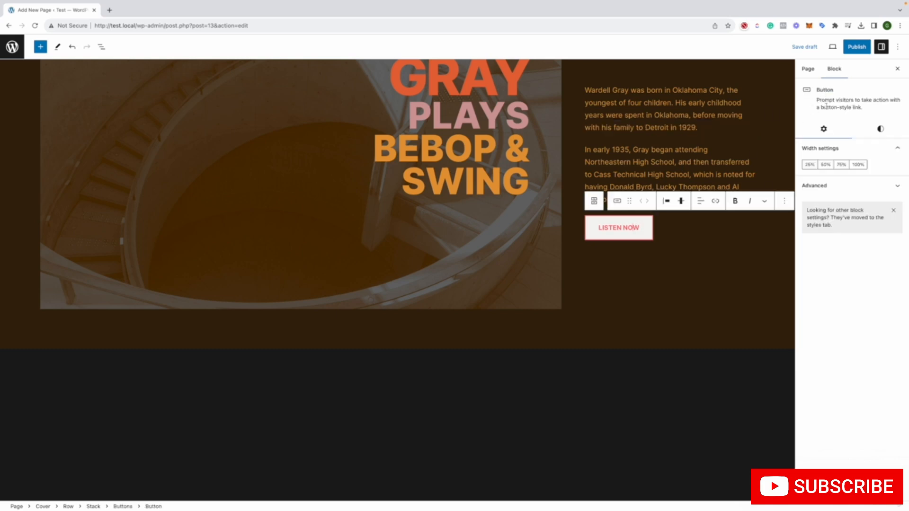
click(814, 165)
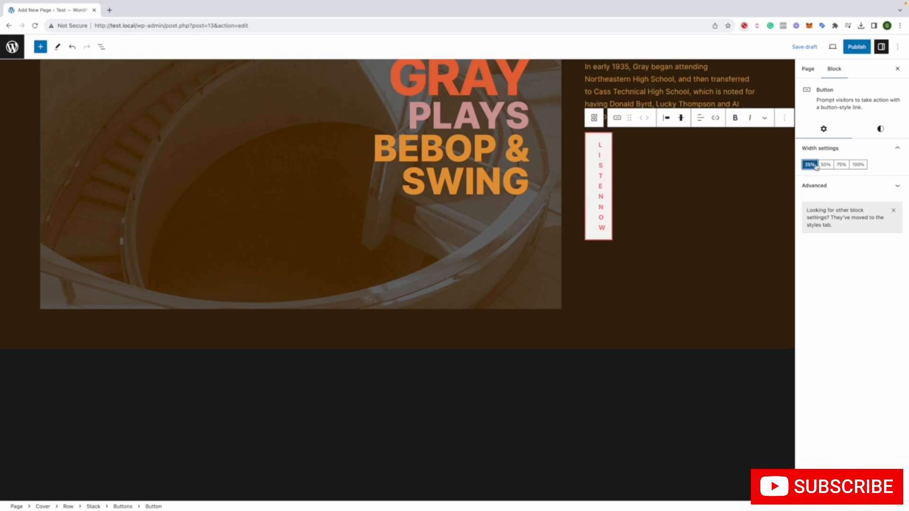
click(826, 165)
click(841, 165)
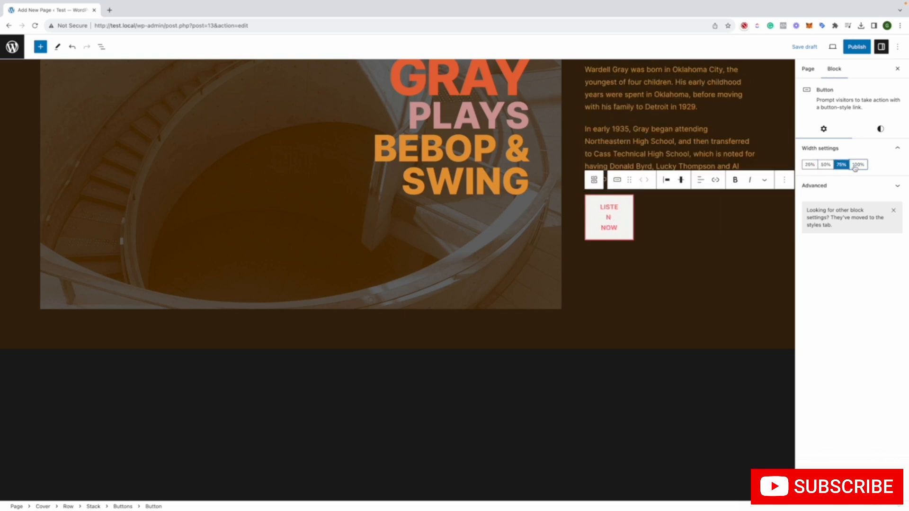
click(857, 165)
click(856, 186)
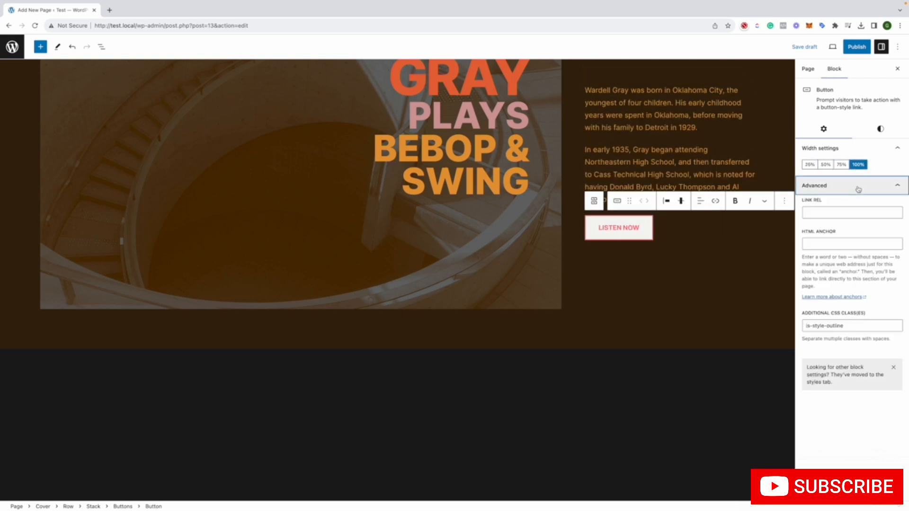
Set the LISTEN NOW button's custom text size to 15 px
click(878, 129)
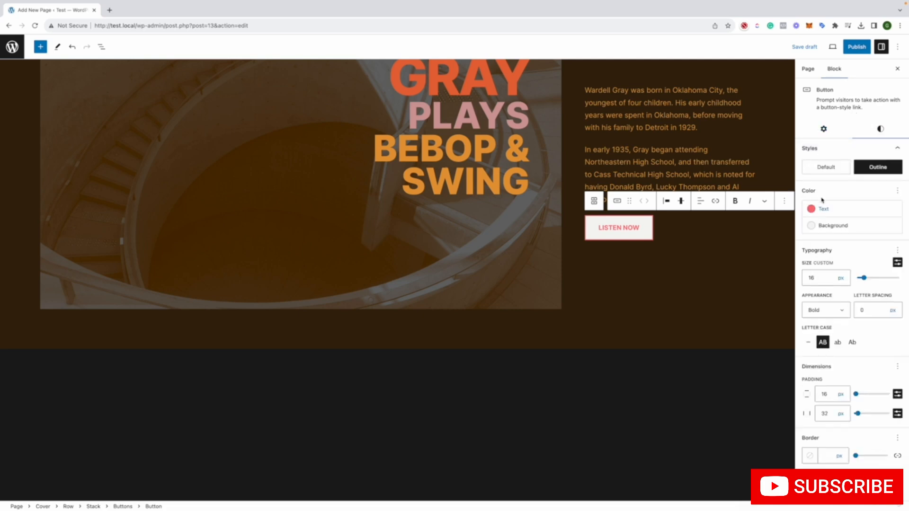
drag(863, 275, 864, 279)
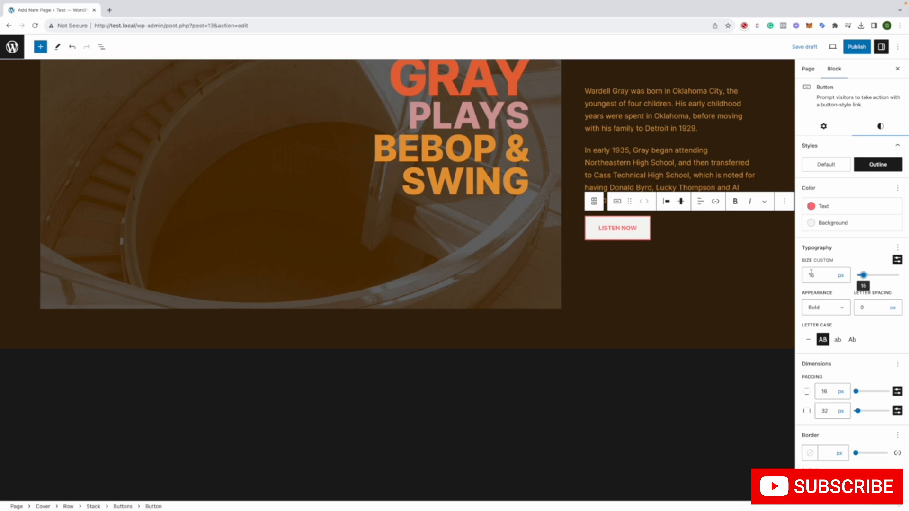
scroll(764, 413, up, 1)
scroll(764, 414, down, 1)
scroll(757, 372, up, 2)
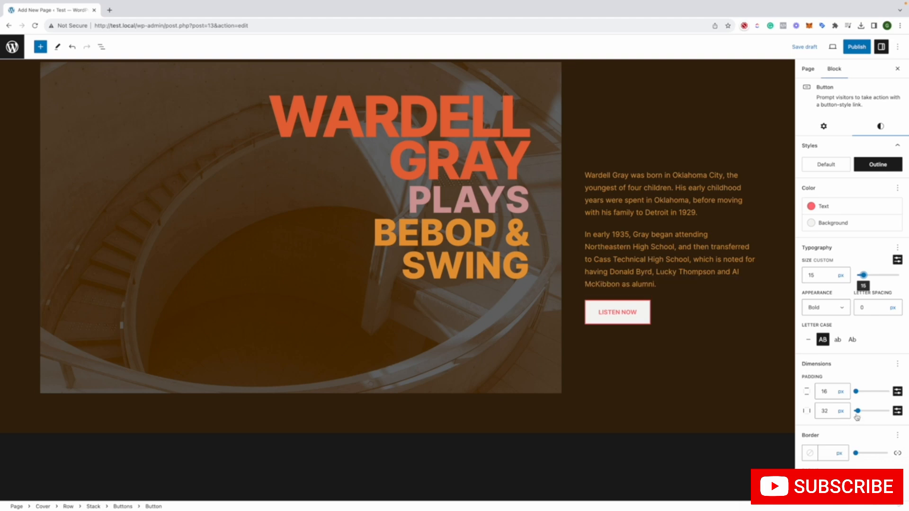
Try the largest preset horizontal padding on the LISTEN NOW button, then try px and % units with a custom value
drag(859, 416, 885, 411)
click(898, 411)
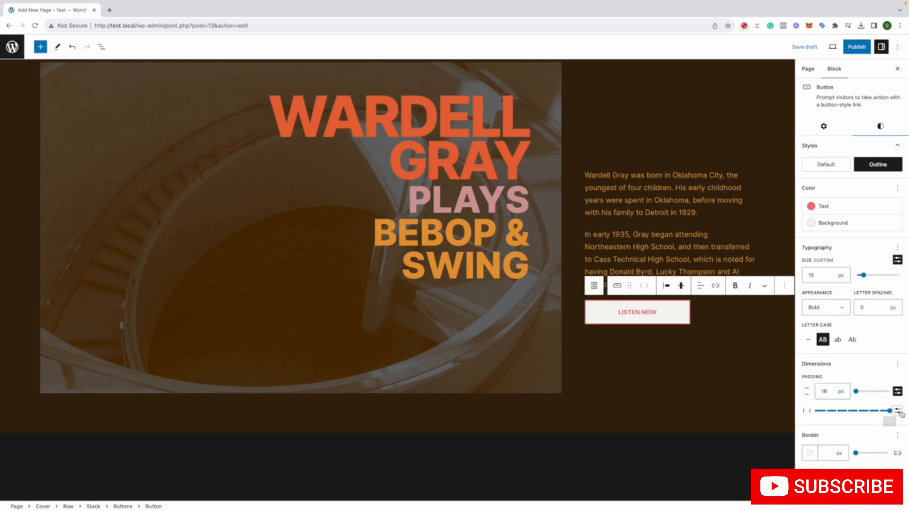
click(897, 411)
click(841, 411)
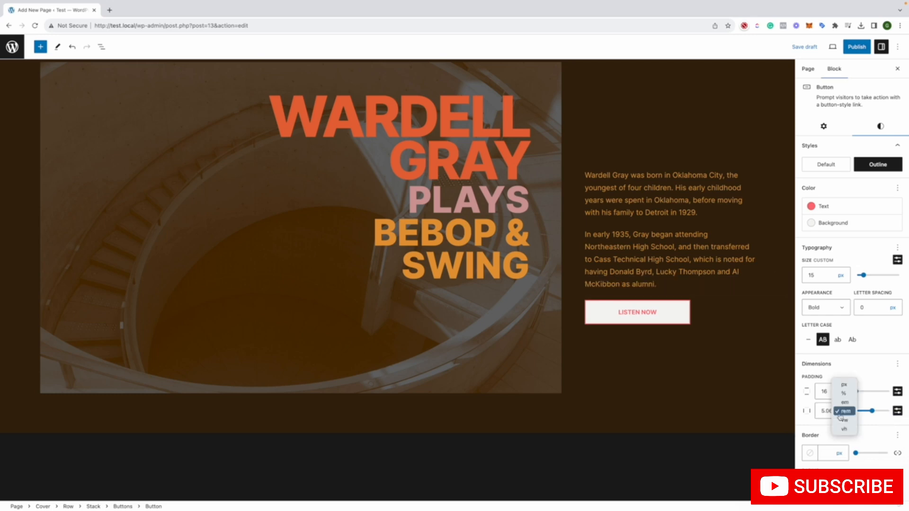
click(844, 384)
click(845, 411)
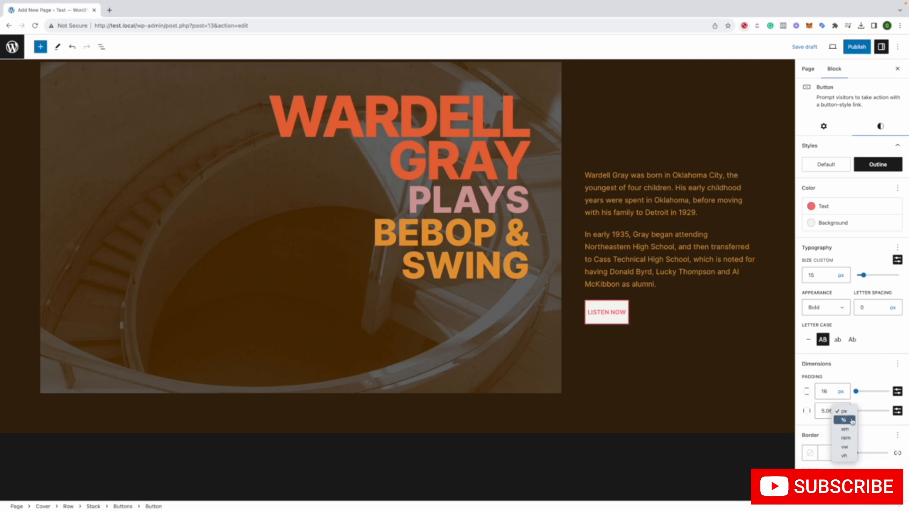
click(852, 421)
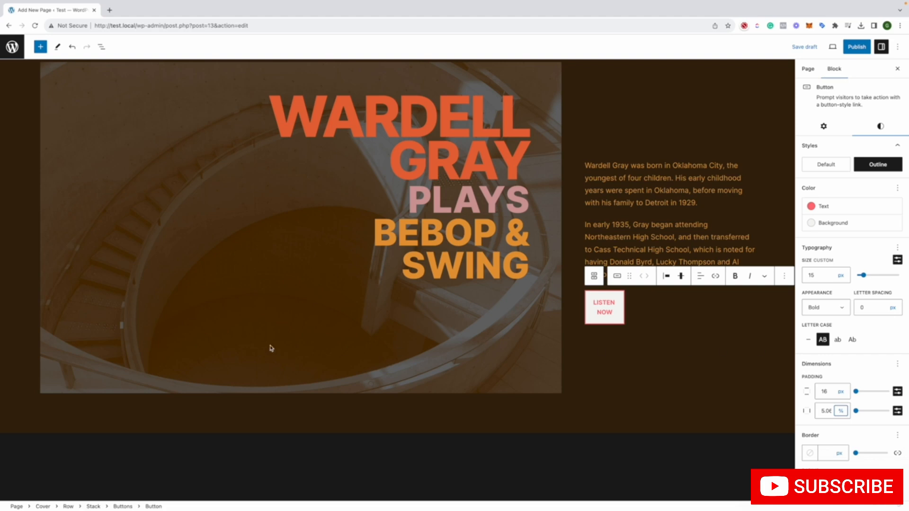
Return the button's horizontal padding unit to px, set the padding to 34 px, and check the available units
click(841, 410)
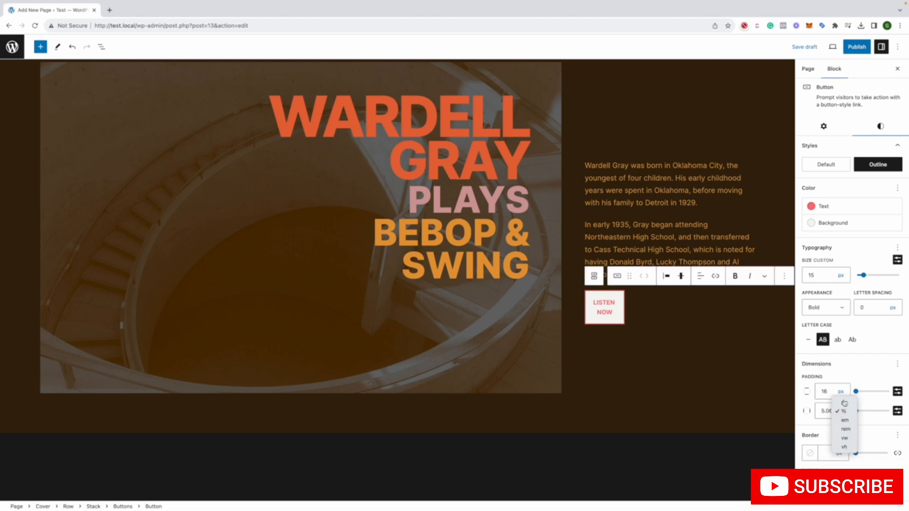
click(844, 403)
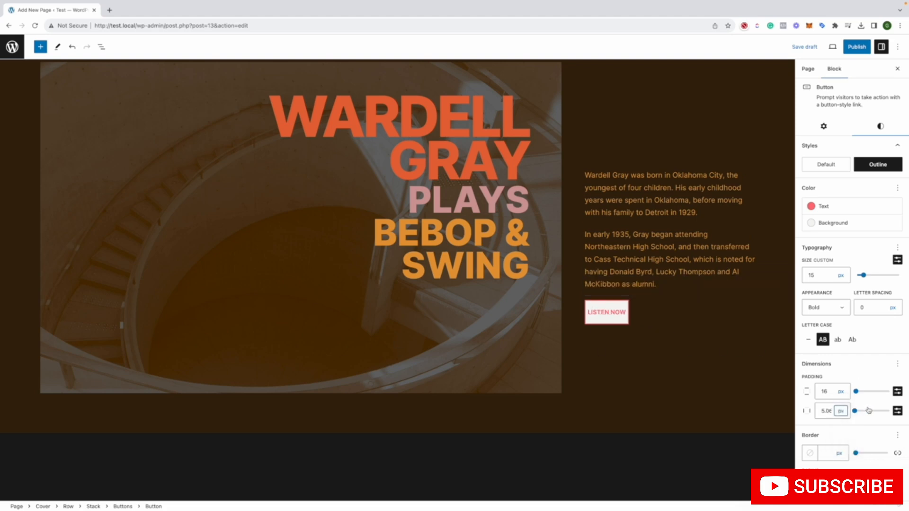
click(857, 411)
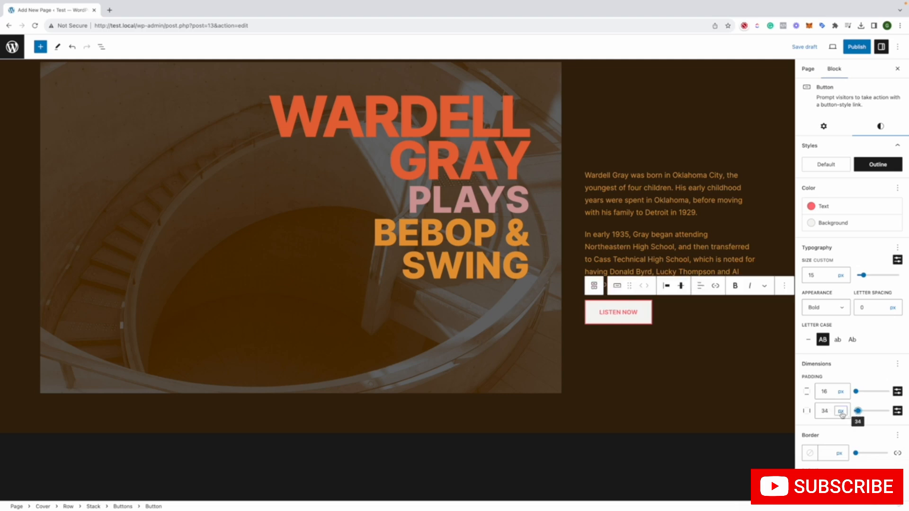
click(841, 411)
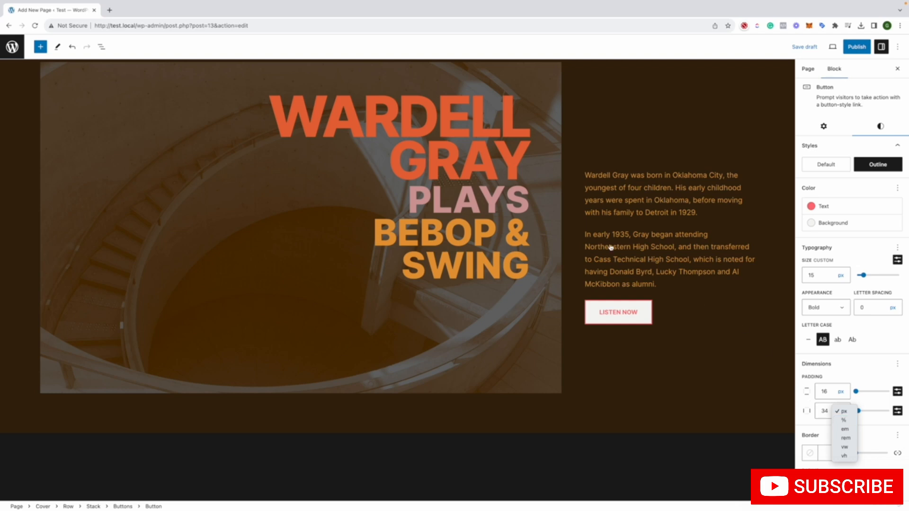
click(661, 189)
Try to publish Test Page, then leave the publishing confirmation and start but cancel a reload of the editor
click(856, 46)
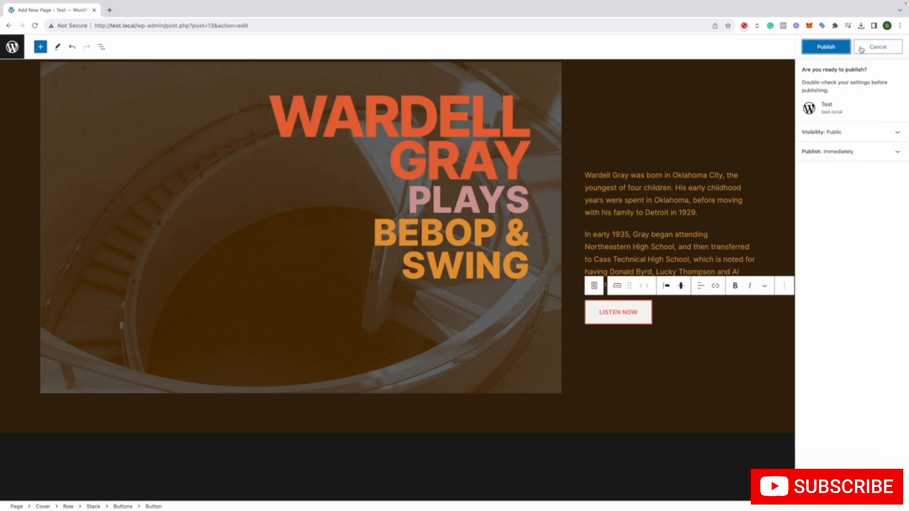
click(828, 46)
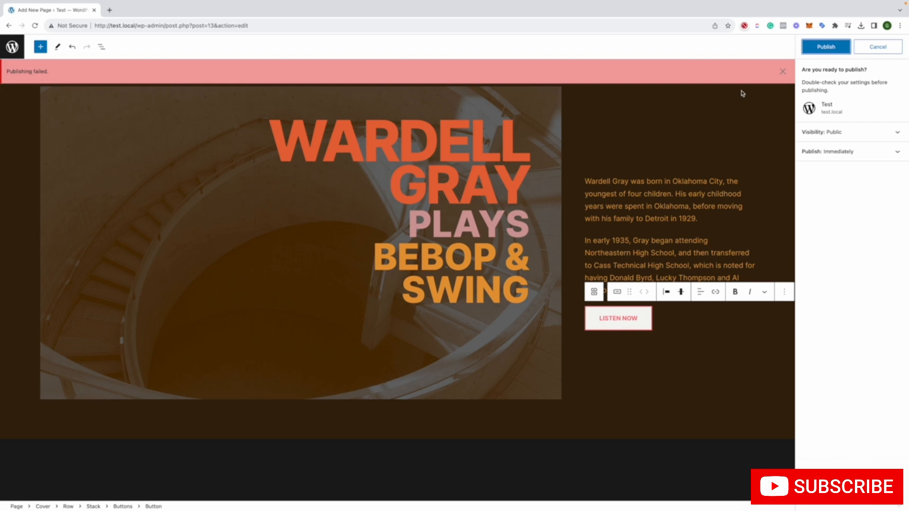
click(783, 73)
click(811, 52)
click(878, 49)
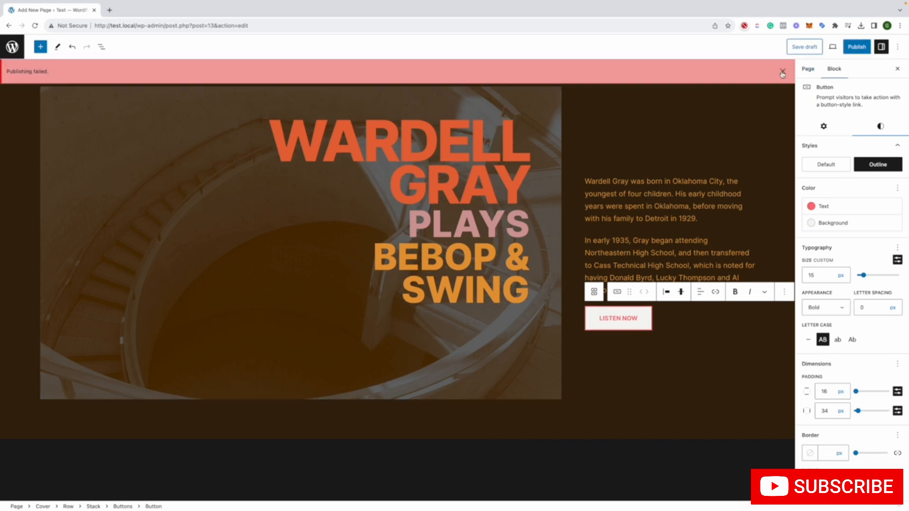
click(783, 73)
click(35, 26)
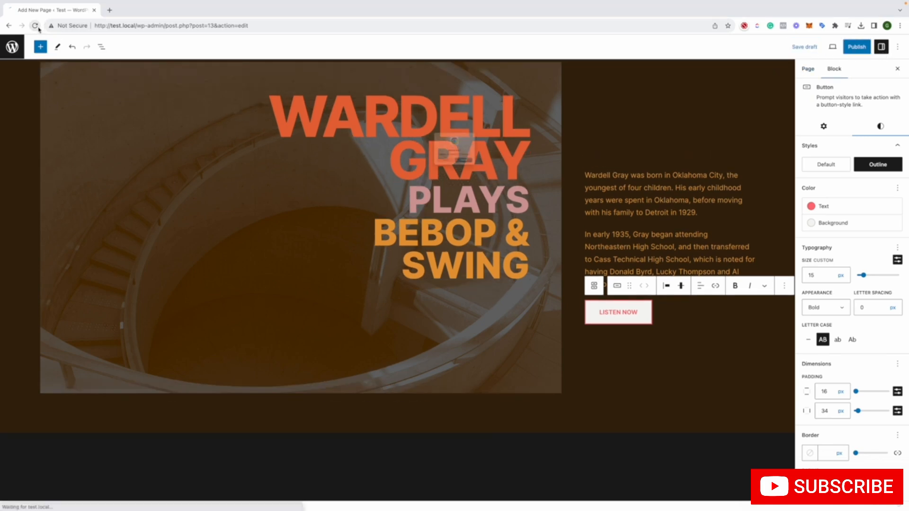
click(445, 180)
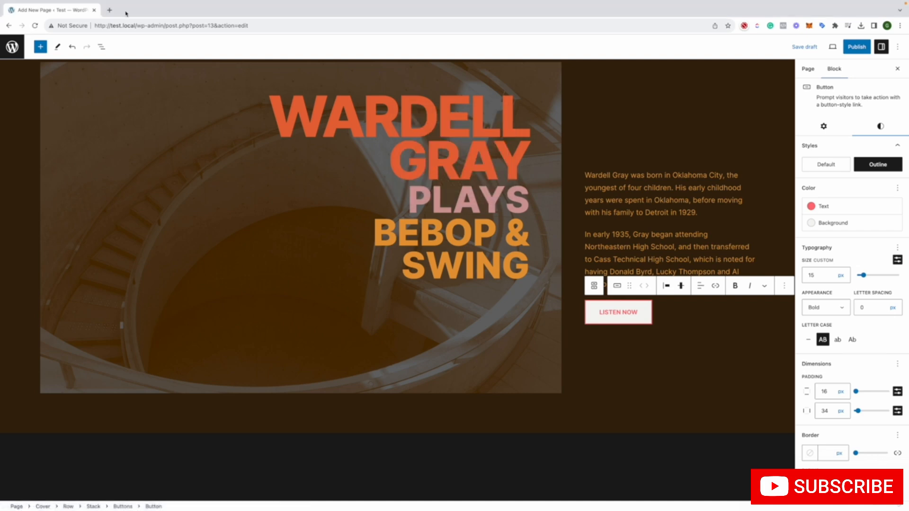
Check the internet connection by loading Google in a new browser tab, then return to the page editor
click(110, 9)
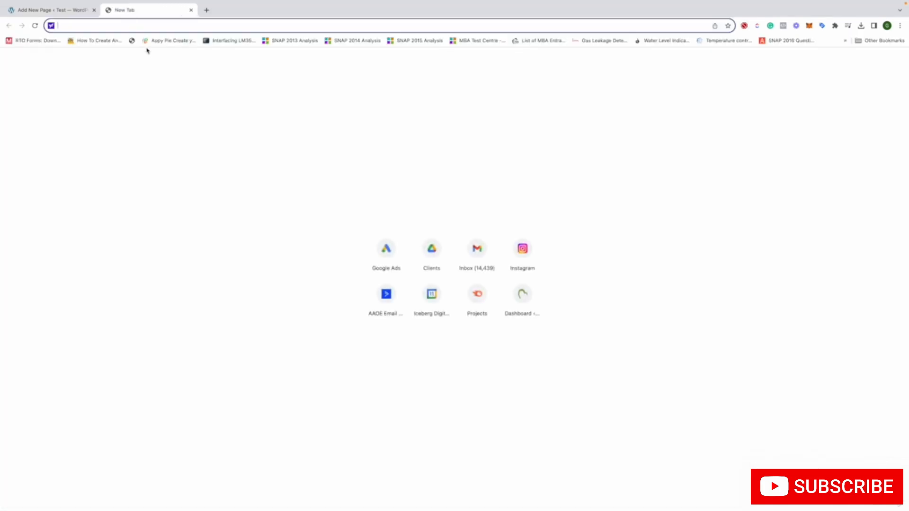
text(g)
key(Return)
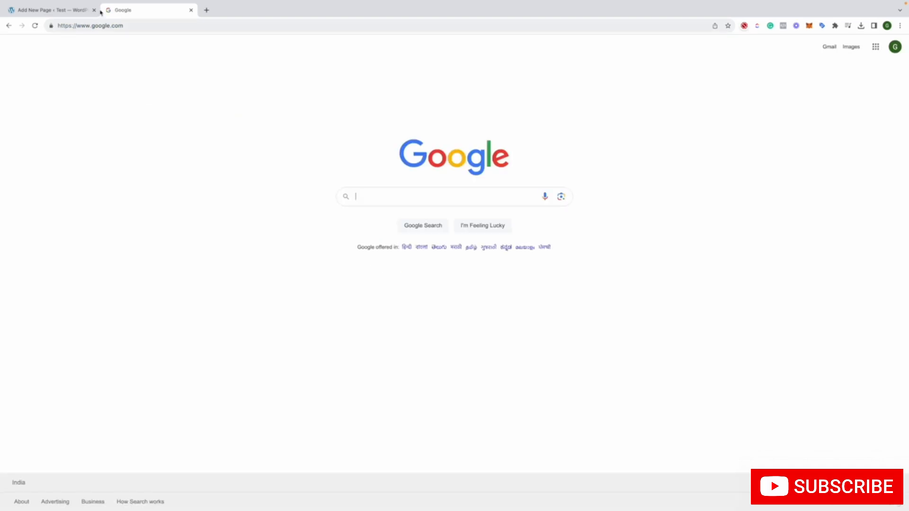
click(31, 12)
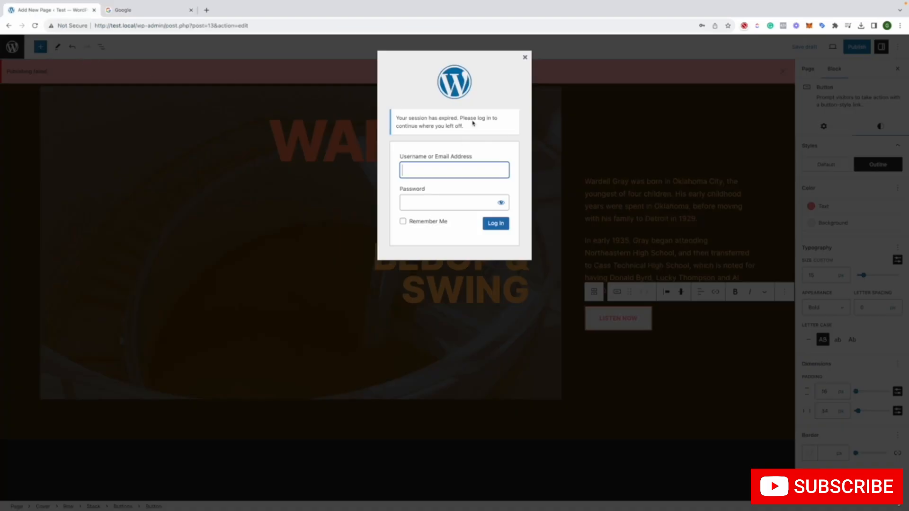
Log back in to the WordPress session with the saved username and account password, with Remember Me enabled
click(427, 174)
click(452, 194)
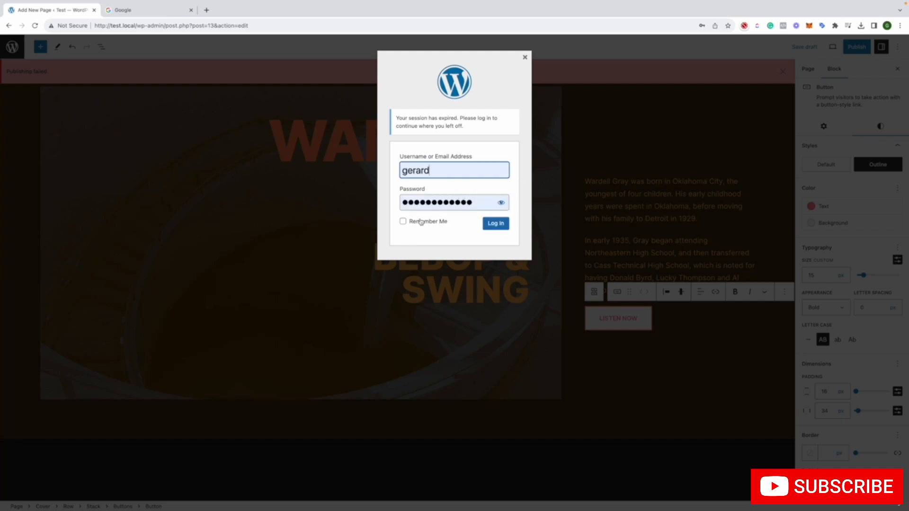
click(423, 222)
click(496, 223)
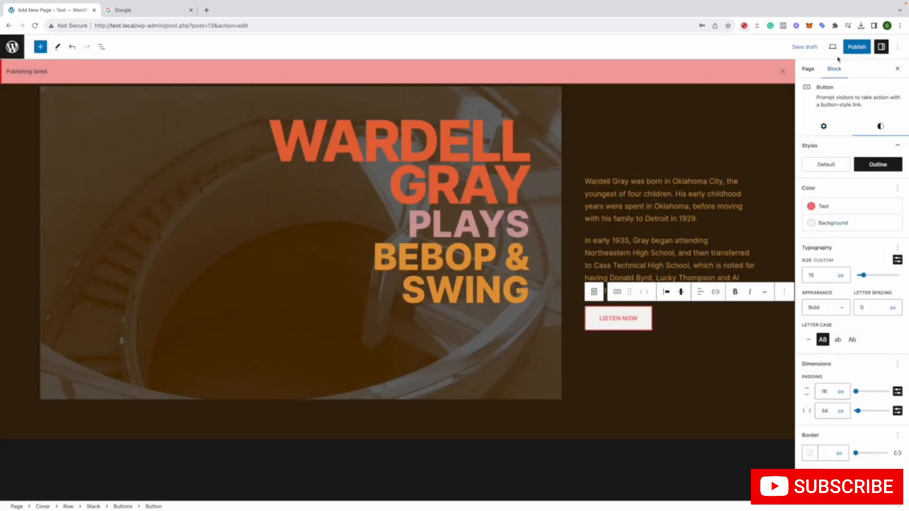
Publish Test Page, open the live page in a new browser tab, and look over its design
click(855, 47)
click(826, 48)
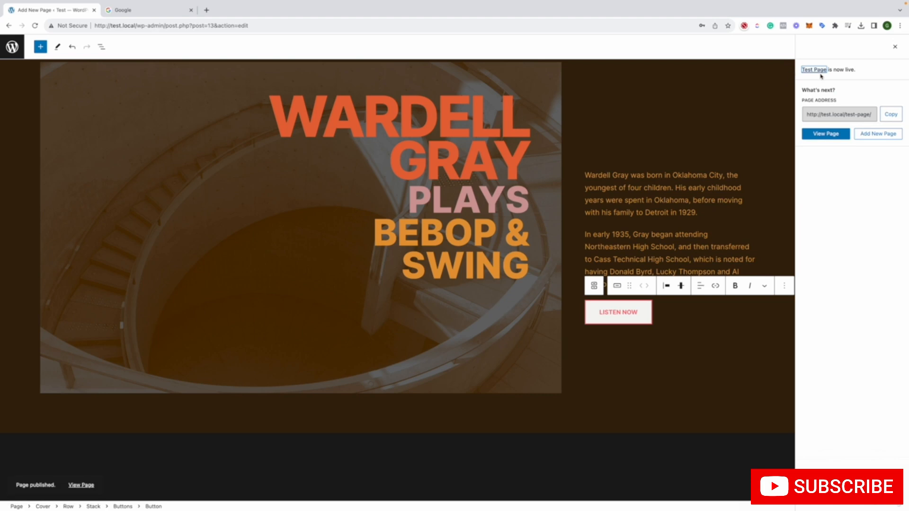
right_click(838, 136)
click(729, 138)
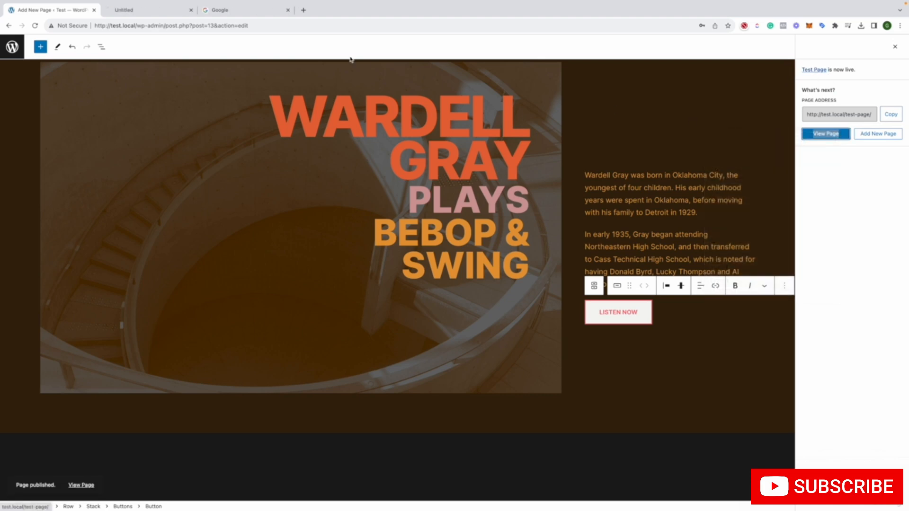
click(172, 11)
scroll(353, 112, down, 8)
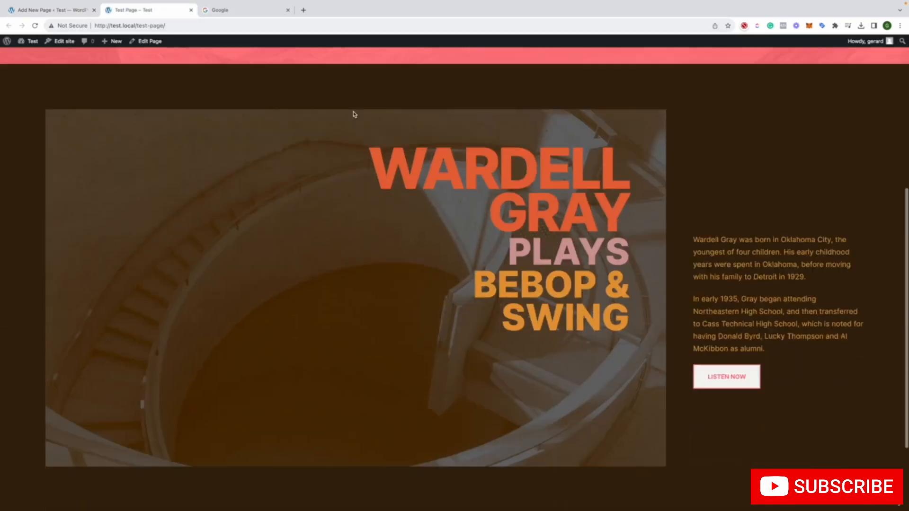
scroll(353, 113, up, 2)
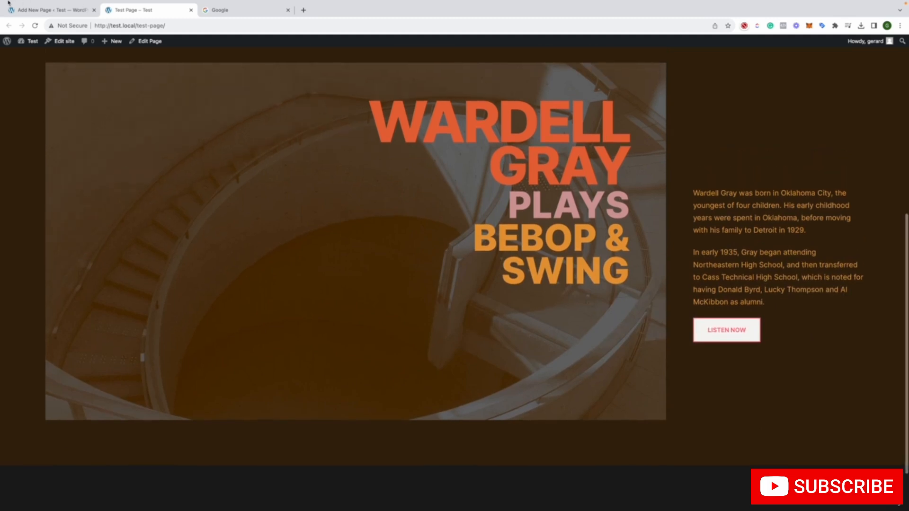
Take the browser out of full screen and resize its window to several widths to examine how the live Test Page layout adapts
mouse_move(23, 7)
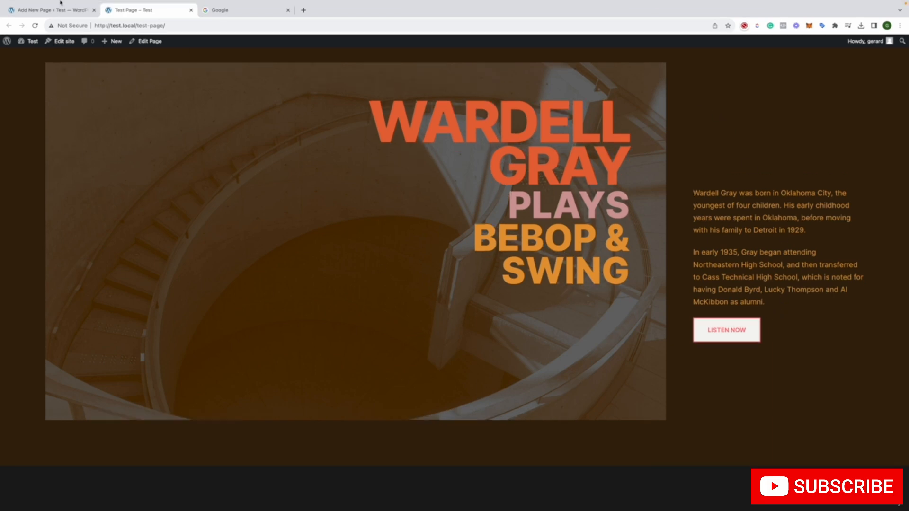
click(27, 16)
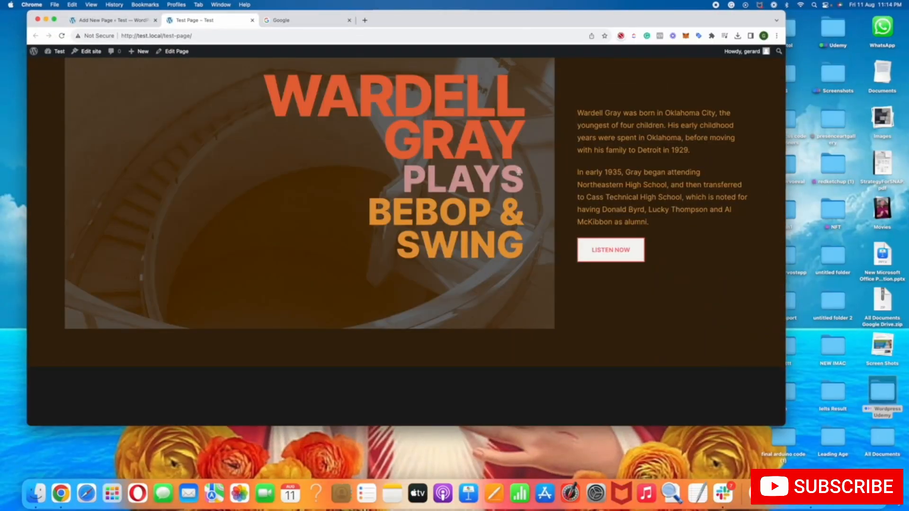
scroll(563, 192, up, 2)
scroll(747, 234, up, 1)
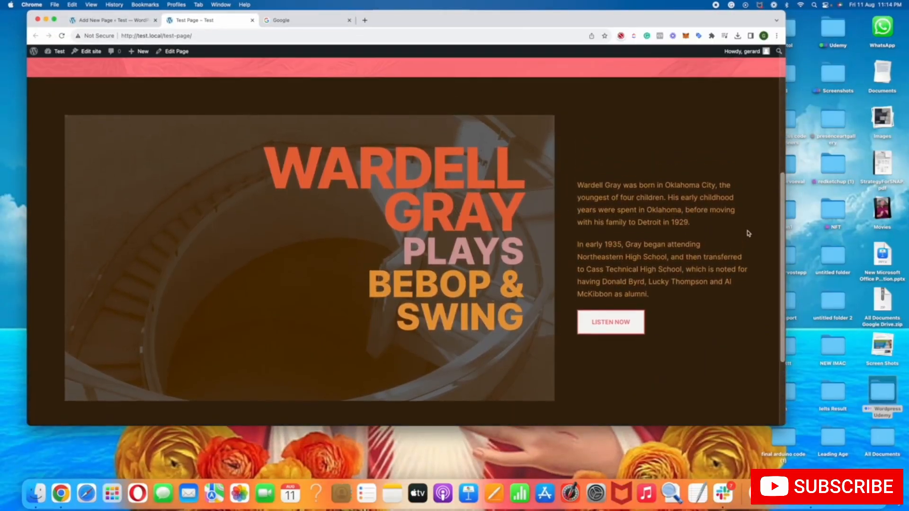
drag(744, 231, 595, 256)
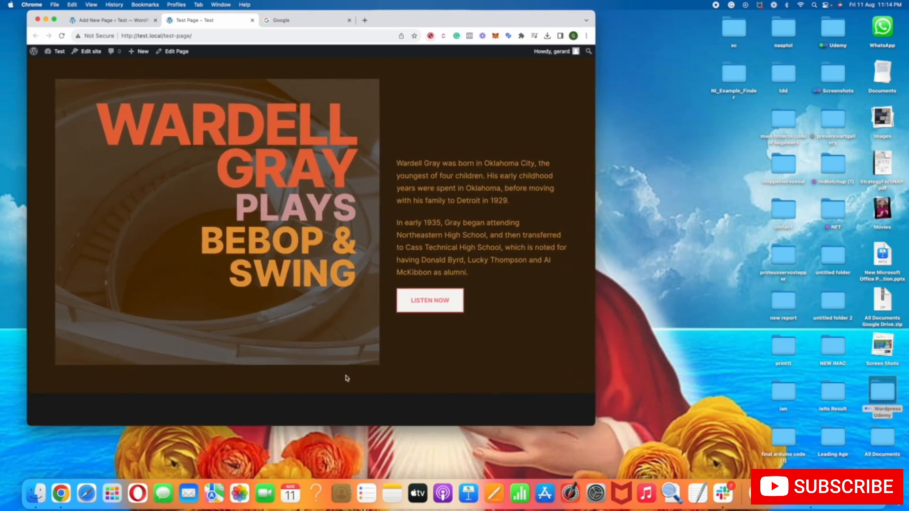
drag(594, 242, 682, 185)
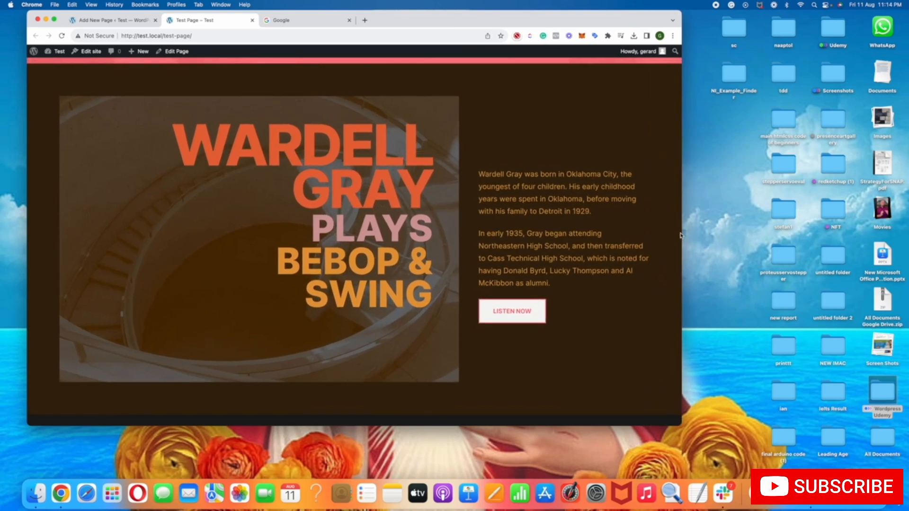
drag(683, 232, 784, 232)
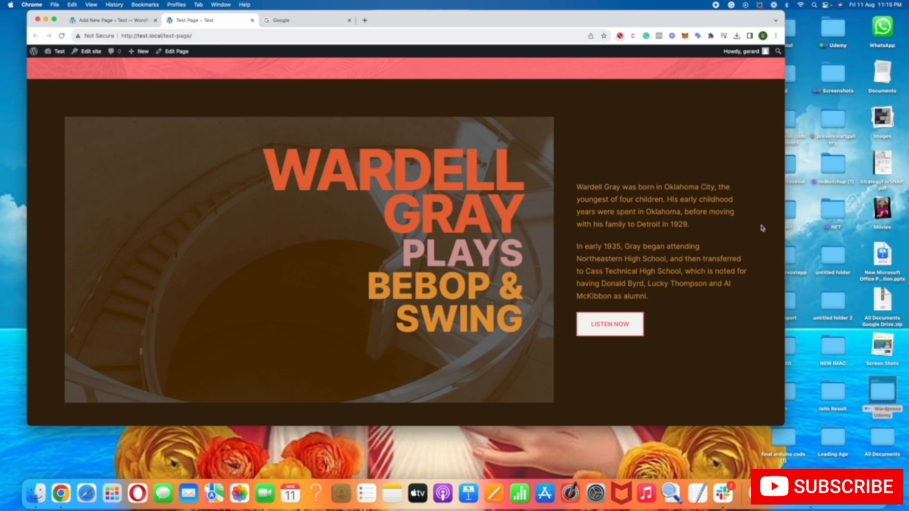
drag(783, 227, 733, 226)
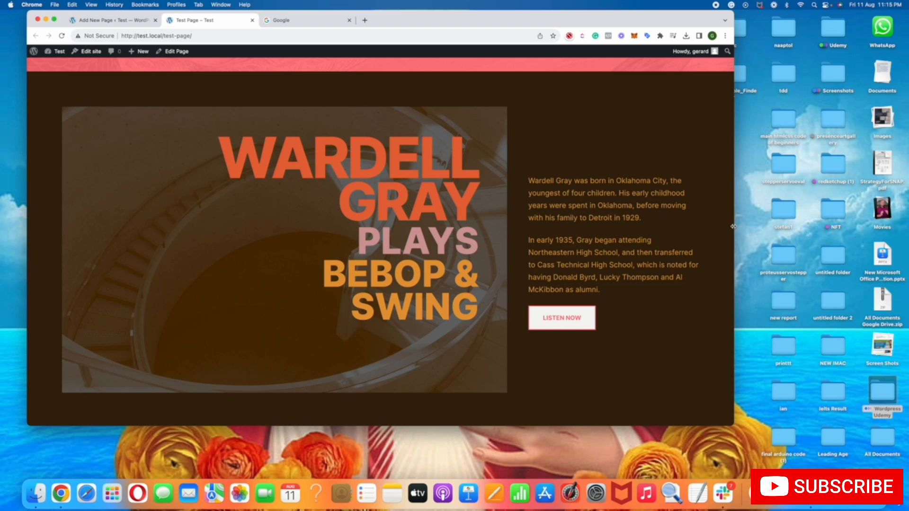
drag(733, 227, 559, 240)
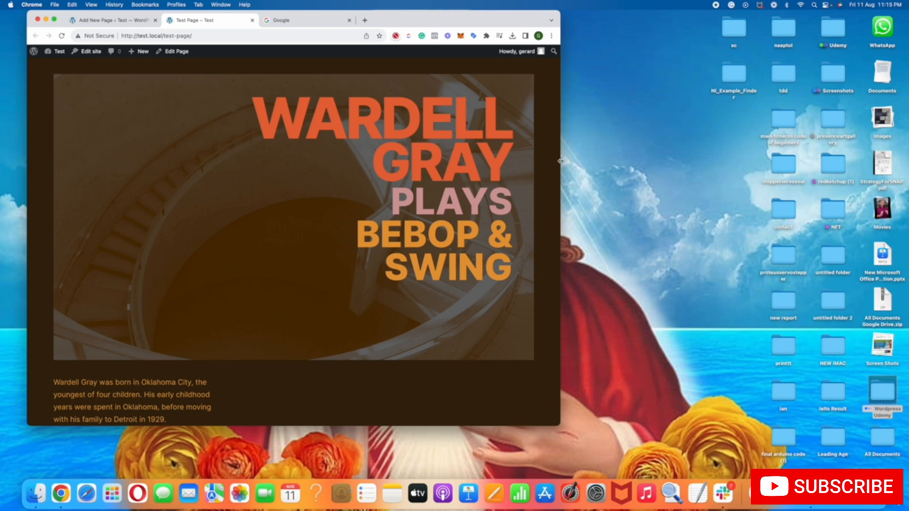
Shrink the browser window to about phone width and widen it again to examine the Wardell Gray section's responsive layout
drag(560, 161, 3, 136)
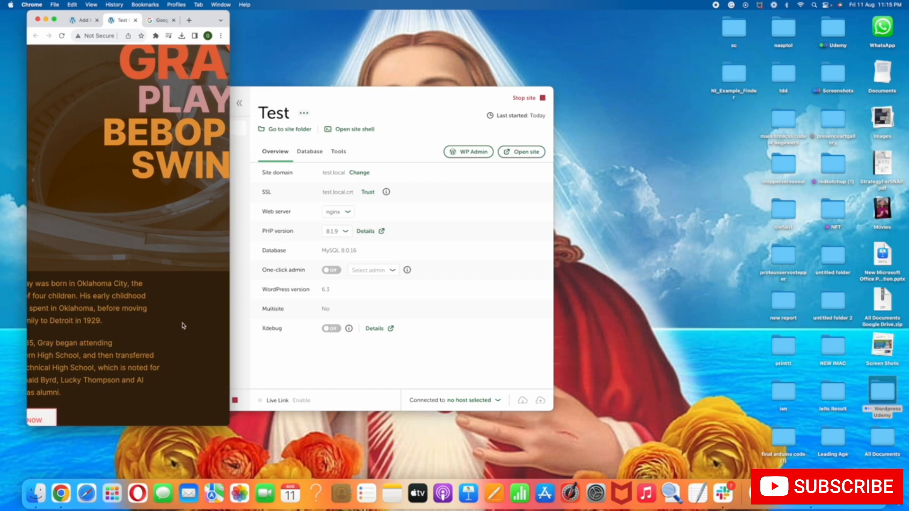
drag(230, 307, 209, 283)
drag(140, 251, 467, 220)
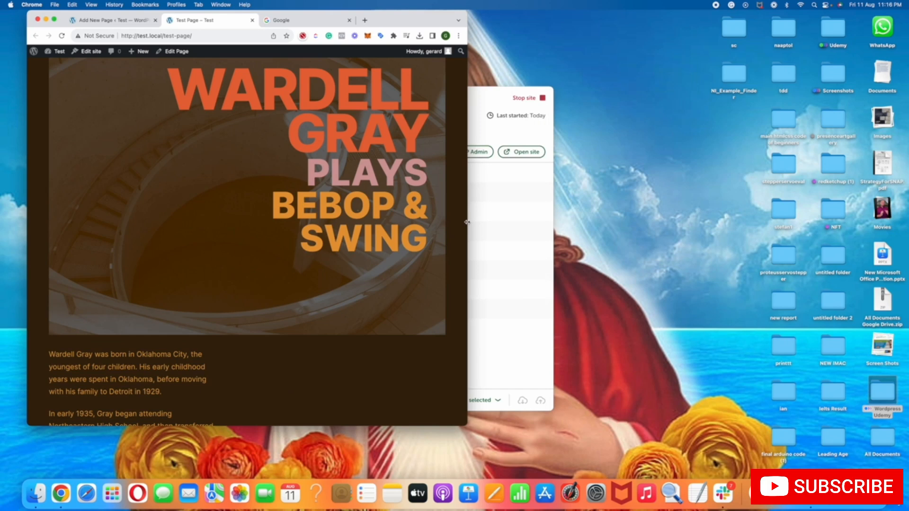
drag(467, 222, 460, 231)
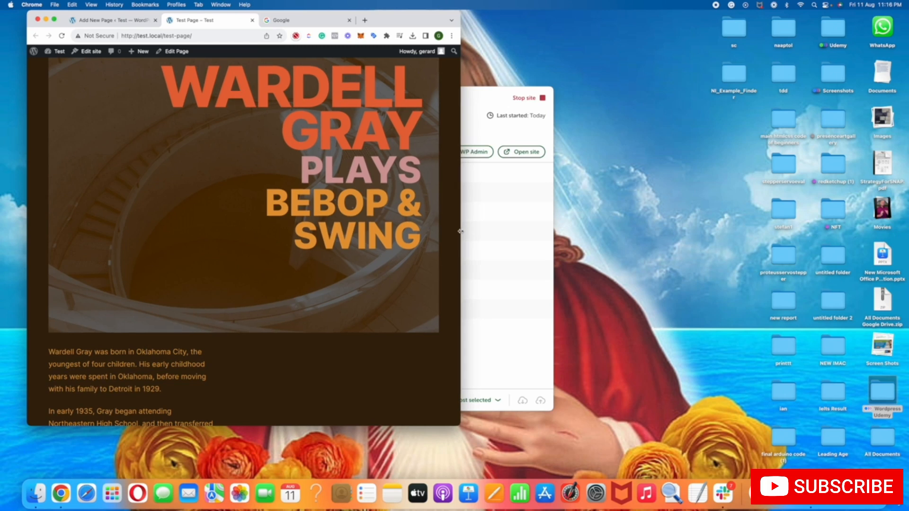
drag(460, 231, 637, 221)
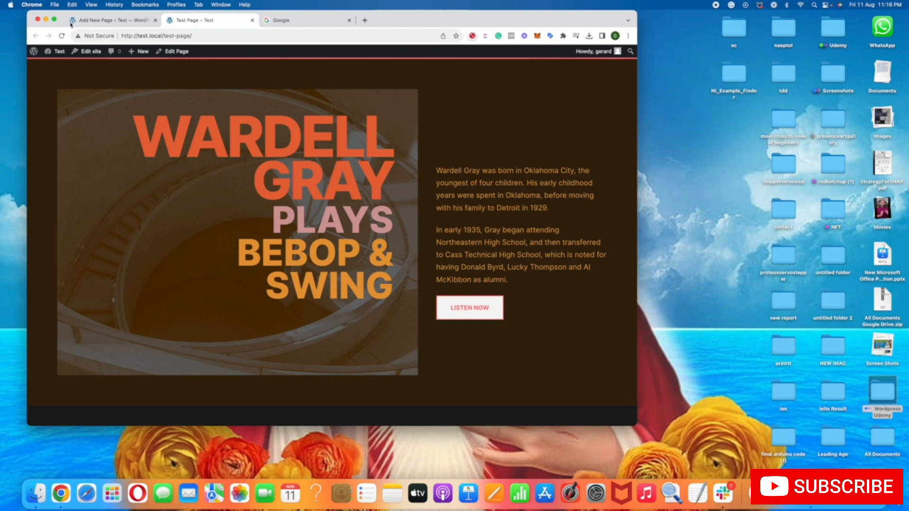
Return the browser to full screen, and close the live page tab and the editor's publishing confirmation
click(53, 20)
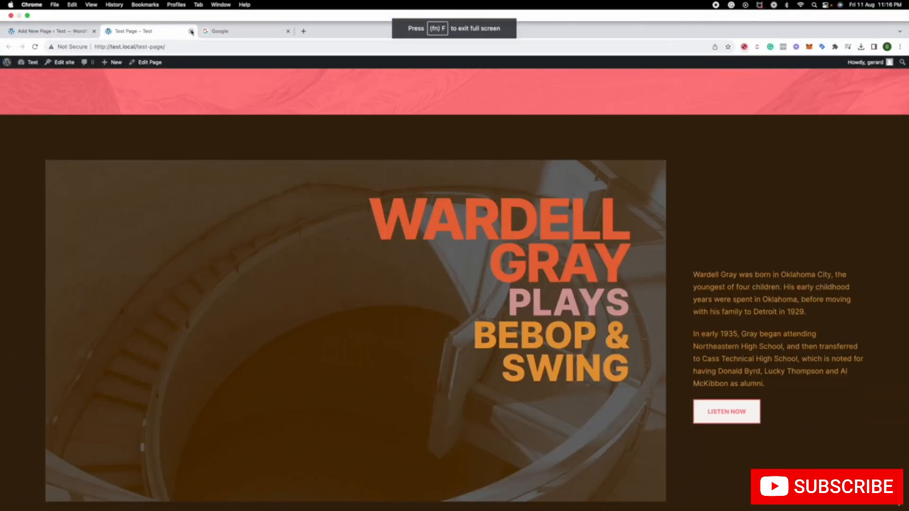
click(191, 31)
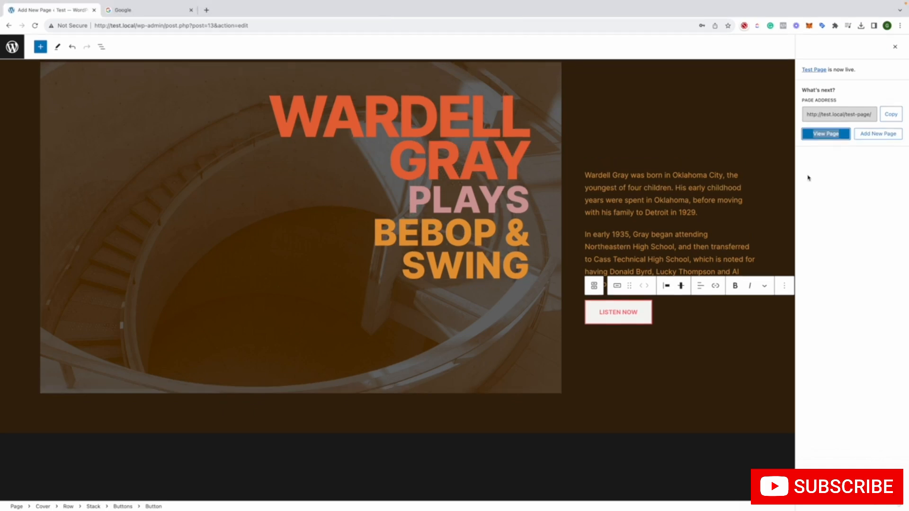
click(767, 131)
click(706, 187)
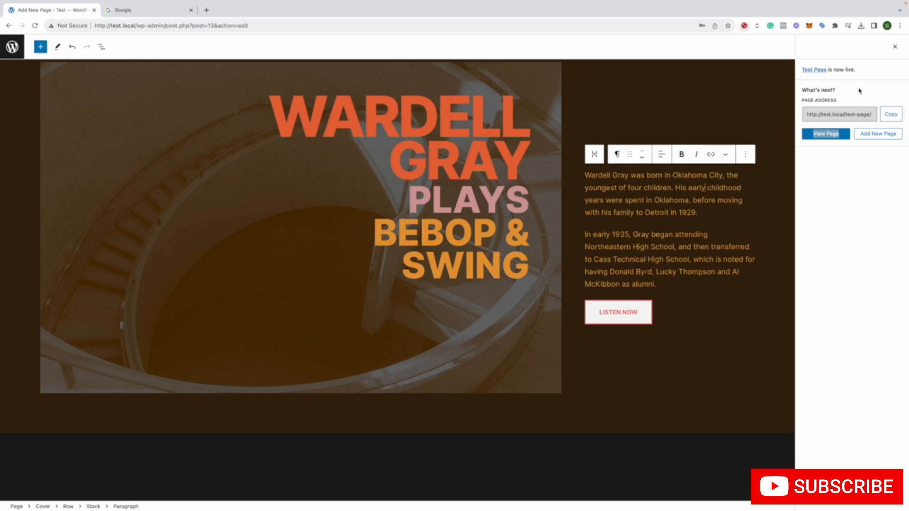
click(895, 46)
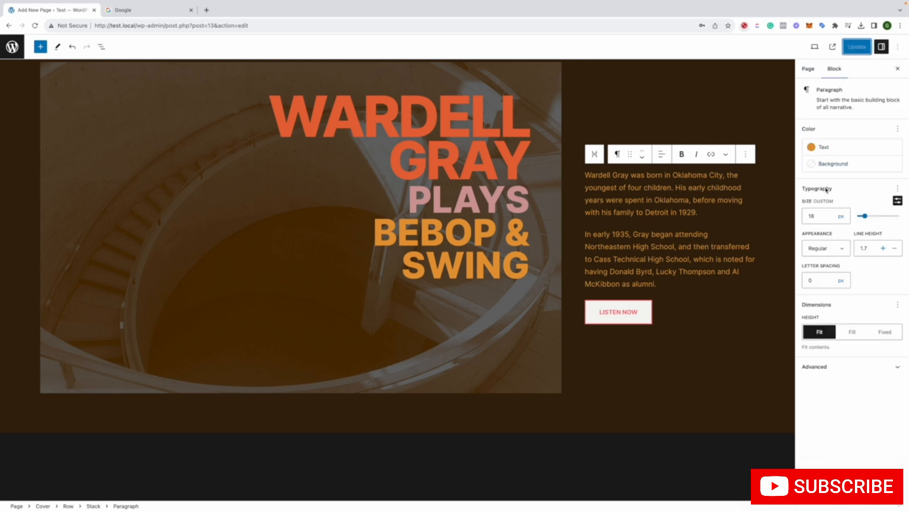
Try the Fill height on the first Wardell Gray paragraph, return it to Fit, and undo the last edit
click(851, 332)
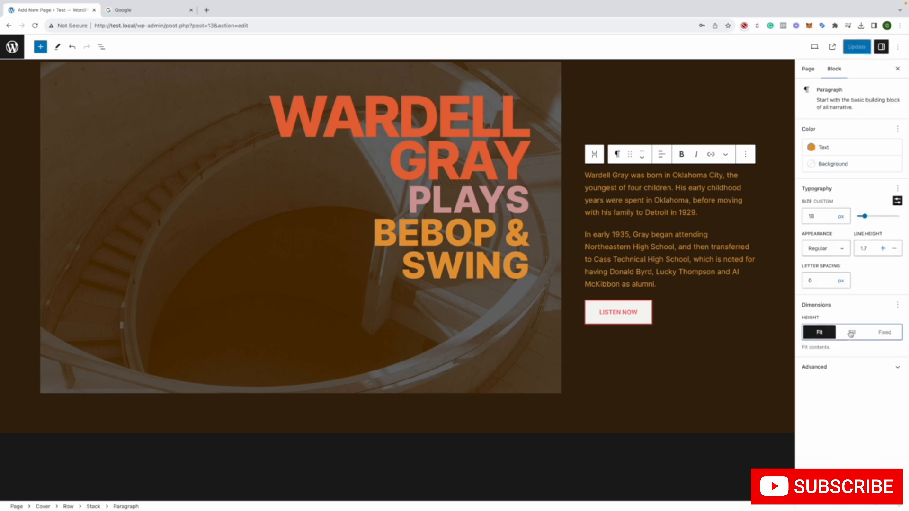
click(819, 332)
scroll(717, 294, up, 2)
click(582, 174)
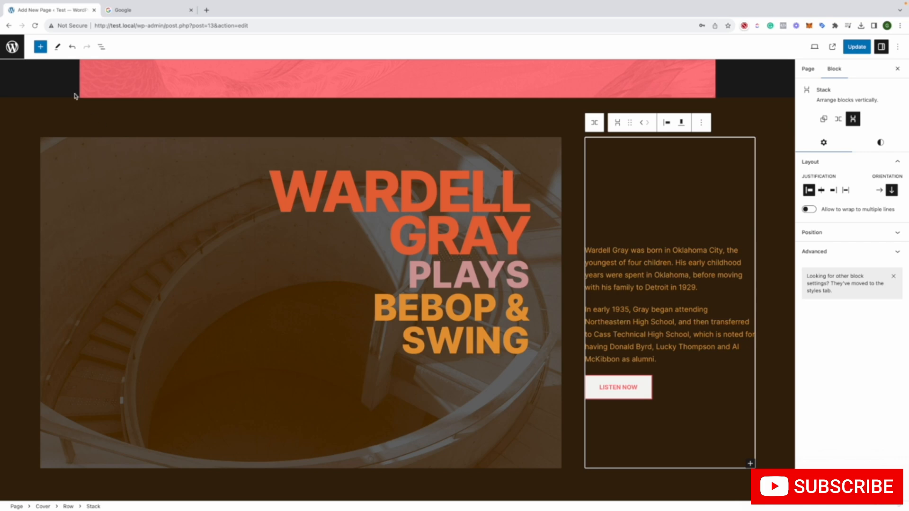
click(71, 48)
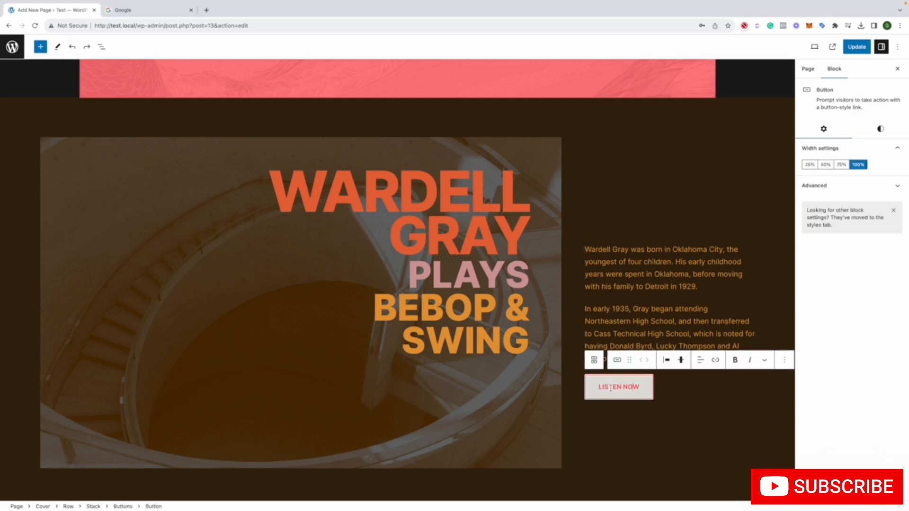
Try the Fill and Fixed heights on the paragraph about Wardell Gray's birth, and set it back to Fit
click(810, 71)
click(694, 305)
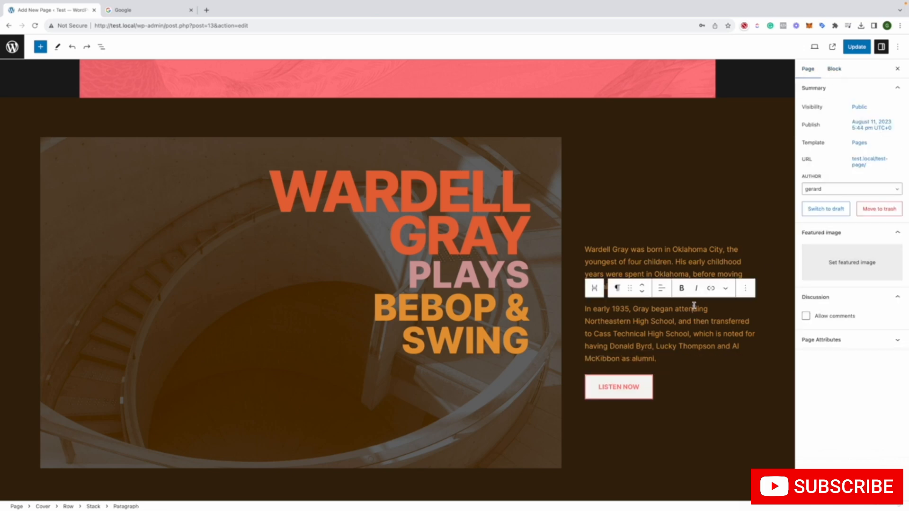
click(659, 262)
click(833, 70)
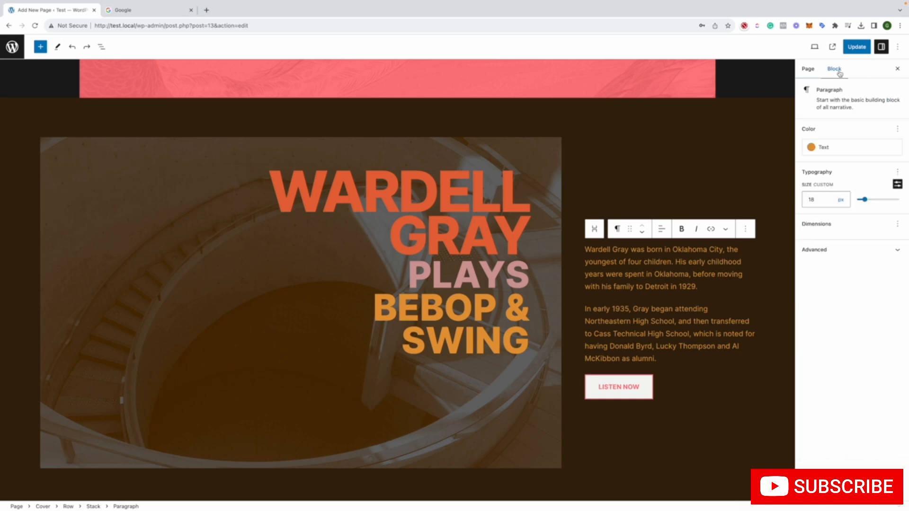
click(846, 334)
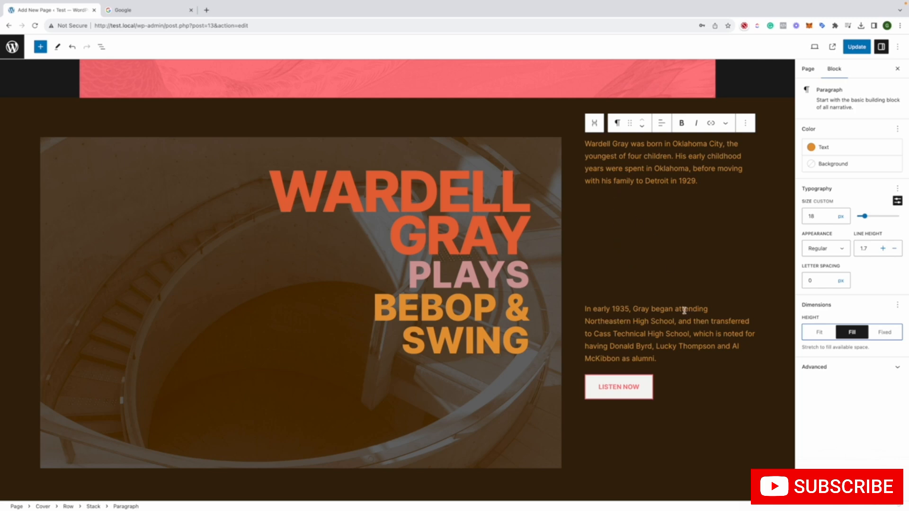
click(889, 334)
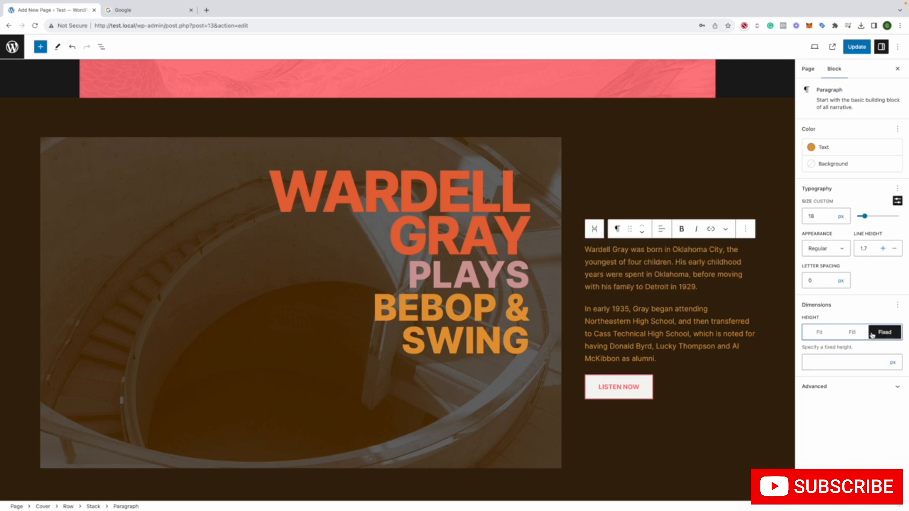
click(842, 363)
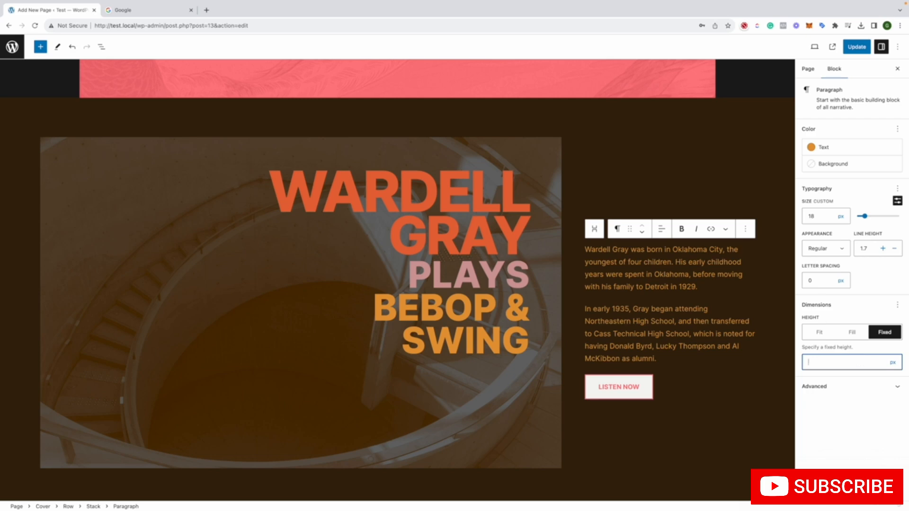
click(819, 333)
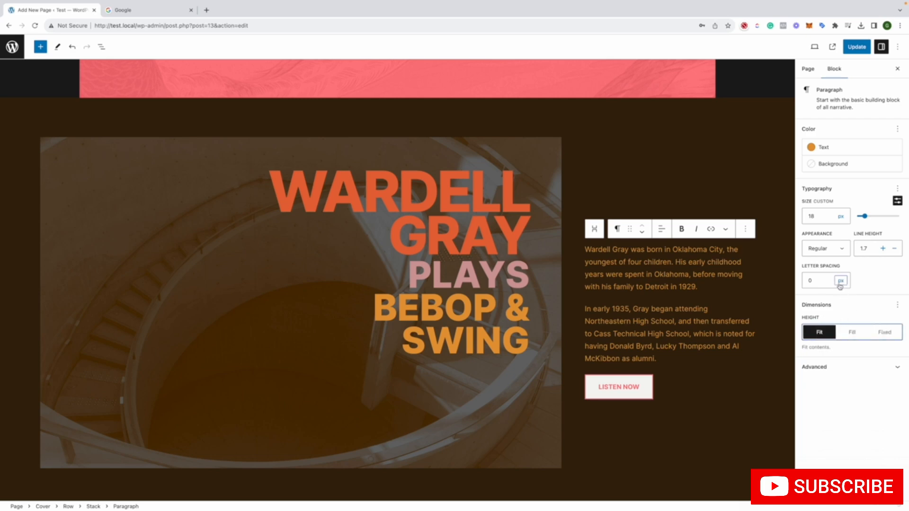
Try em and vw as the letter-spacing unit of the first Wardell Gray paragraph
click(840, 284)
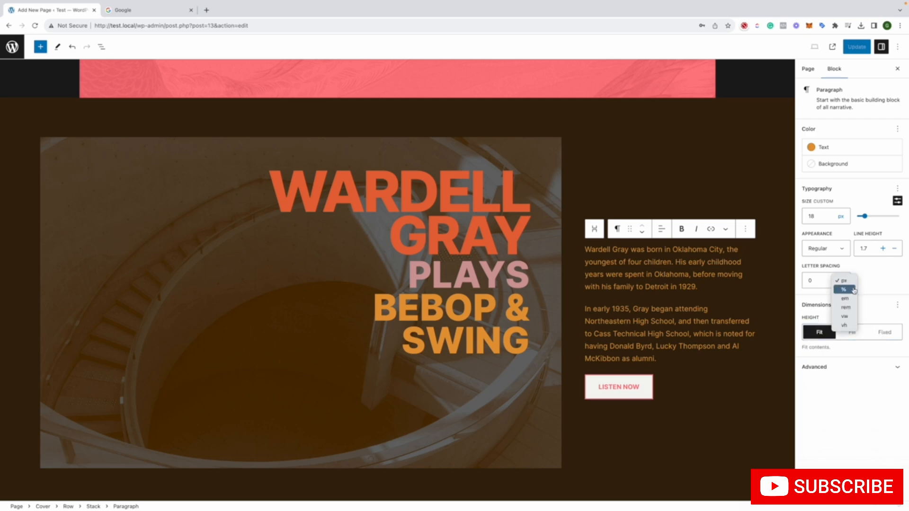
click(852, 299)
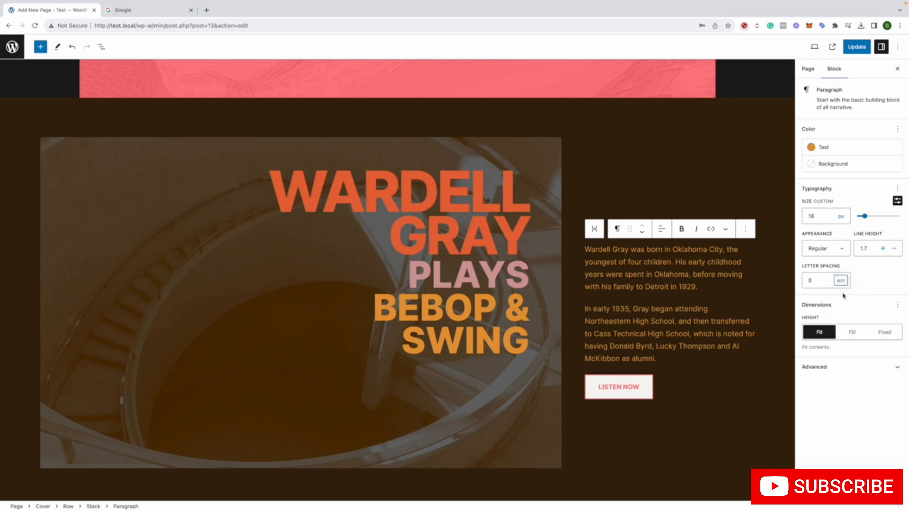
click(842, 283)
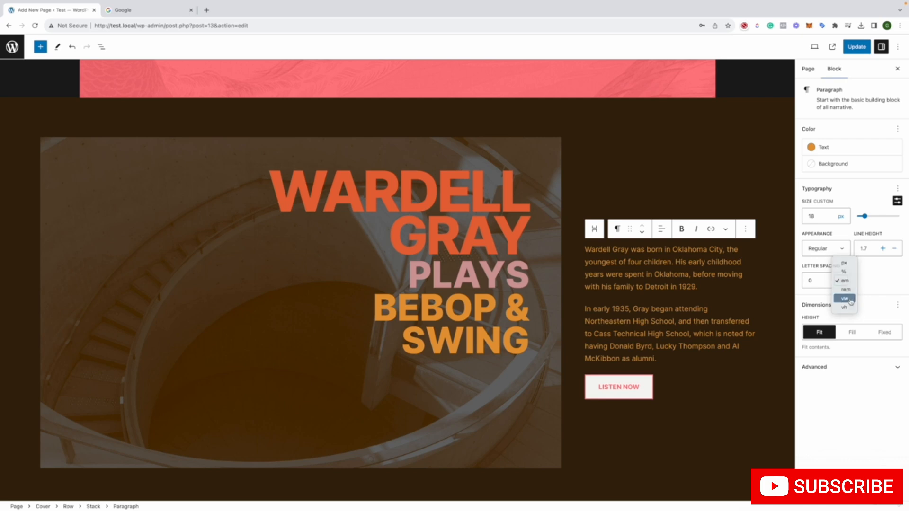
click(851, 299)
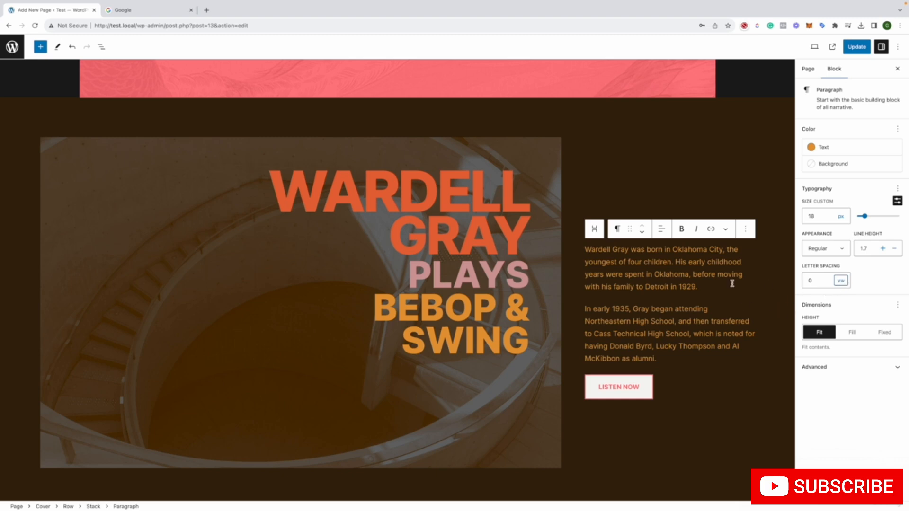
Look over the available font-size units and switch the first paragraph's letter-spacing unit to vh
click(598, 286)
click(840, 280)
click(841, 281)
click(840, 217)
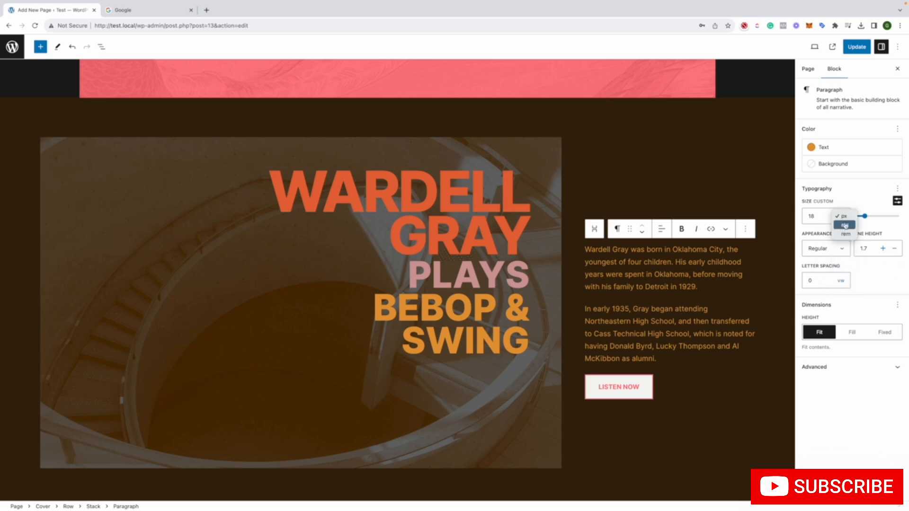
click(841, 281)
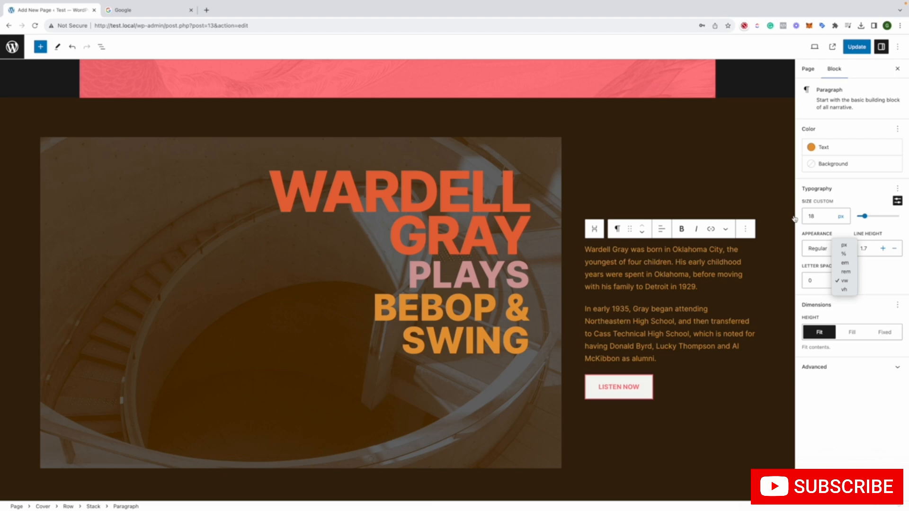
click(843, 289)
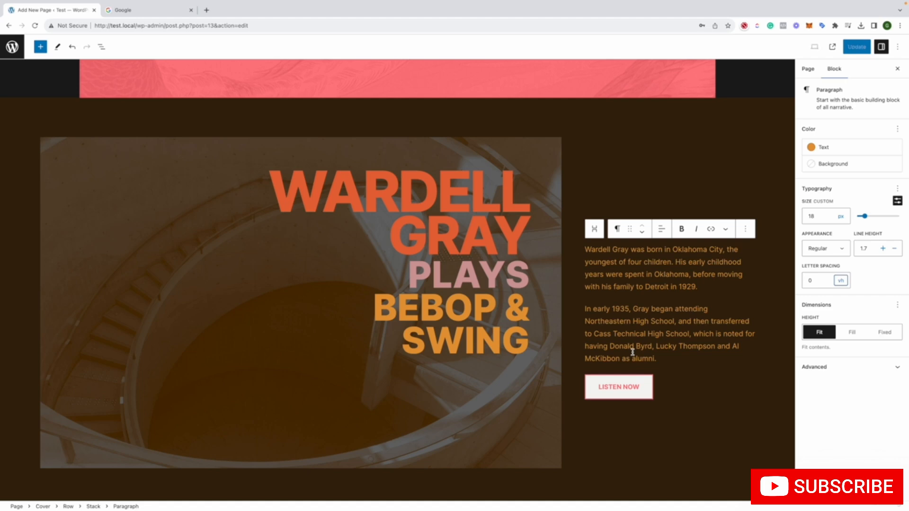
Set the first paragraph's letter-spacing unit back to px and look over the section
click(840, 281)
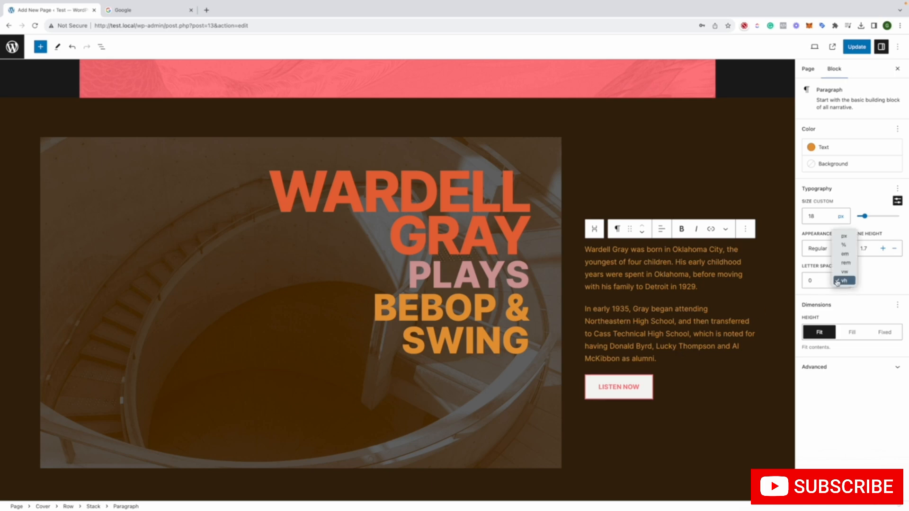
click(844, 236)
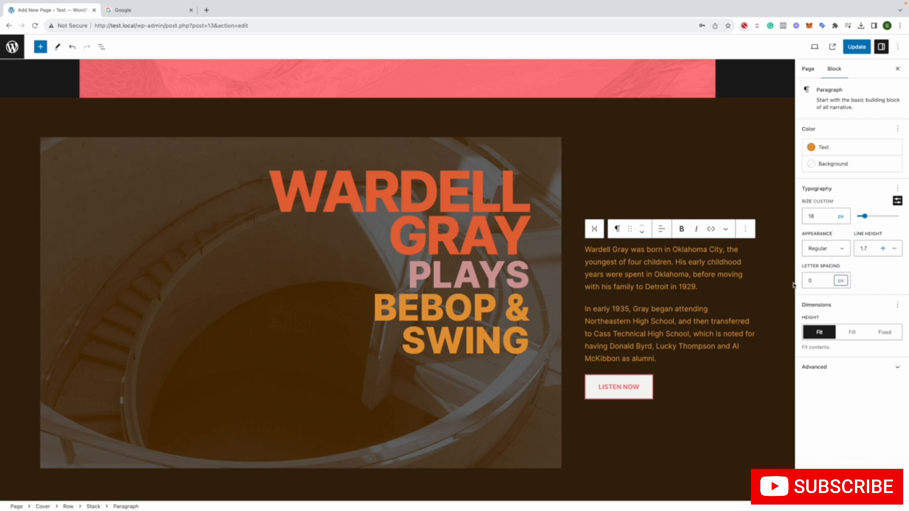
click(870, 291)
scroll(699, 306, down, 3)
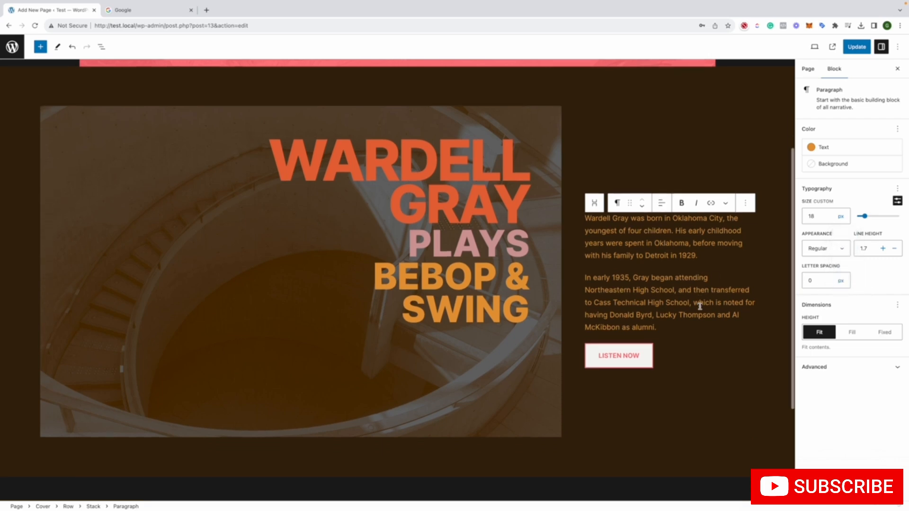
scroll(700, 306, up, 2)
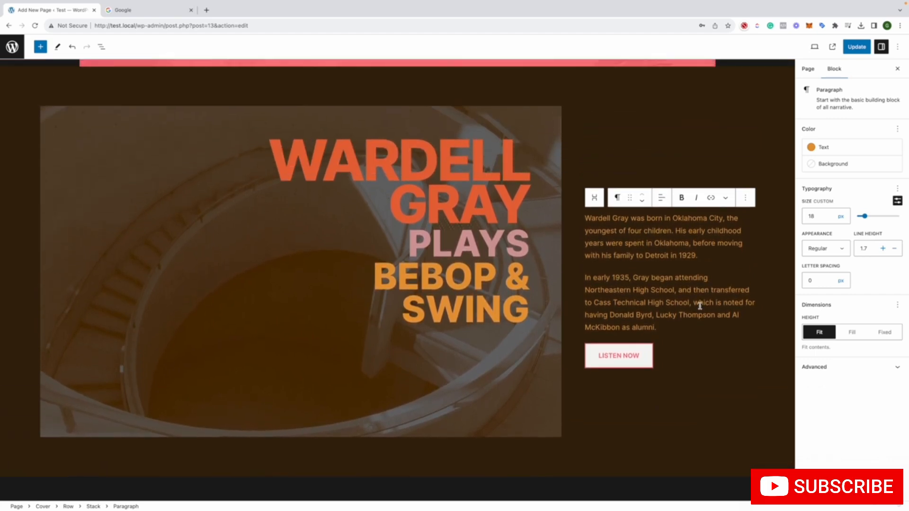
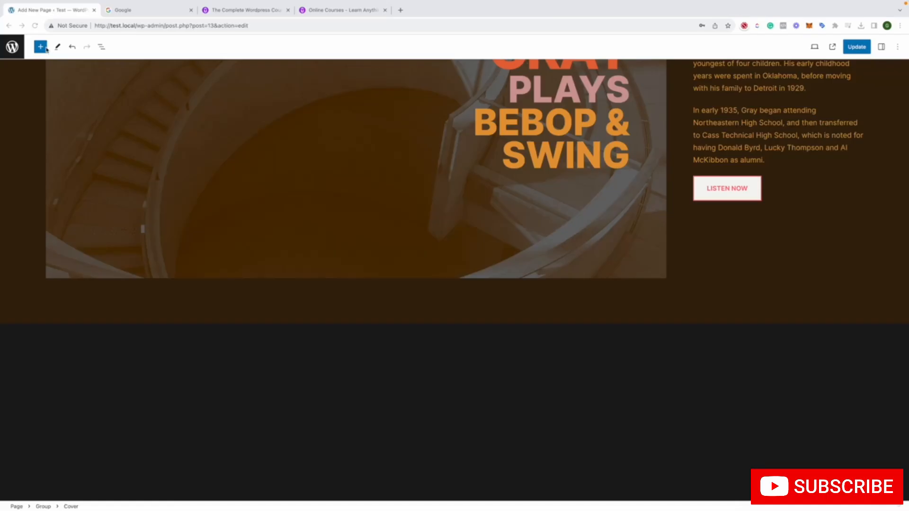
Browse the Featured and Posts patterns, and insert the "About page with media on the right" pattern from the Pages category below the header
click(40, 48)
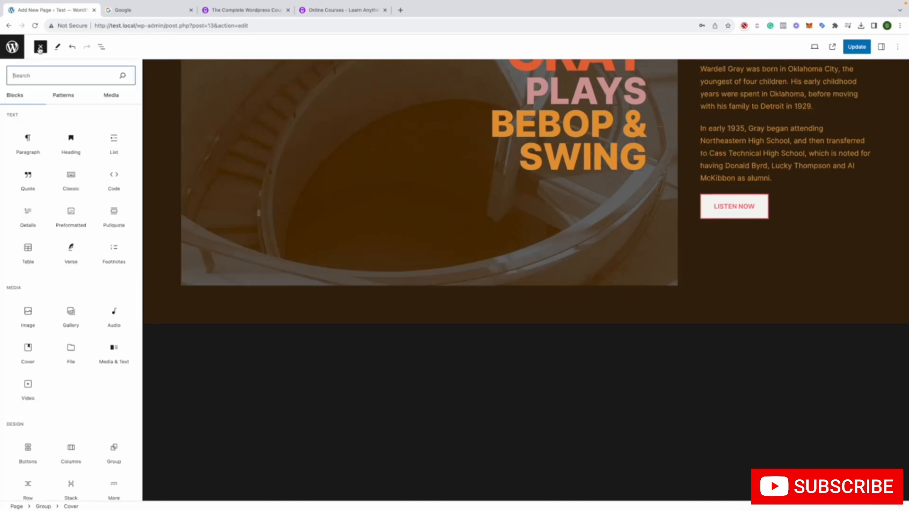
click(72, 95)
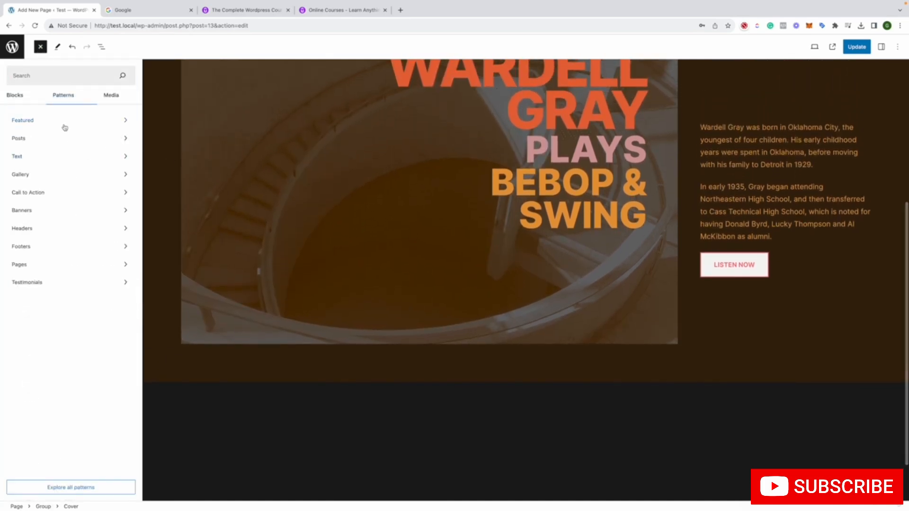
click(65, 127)
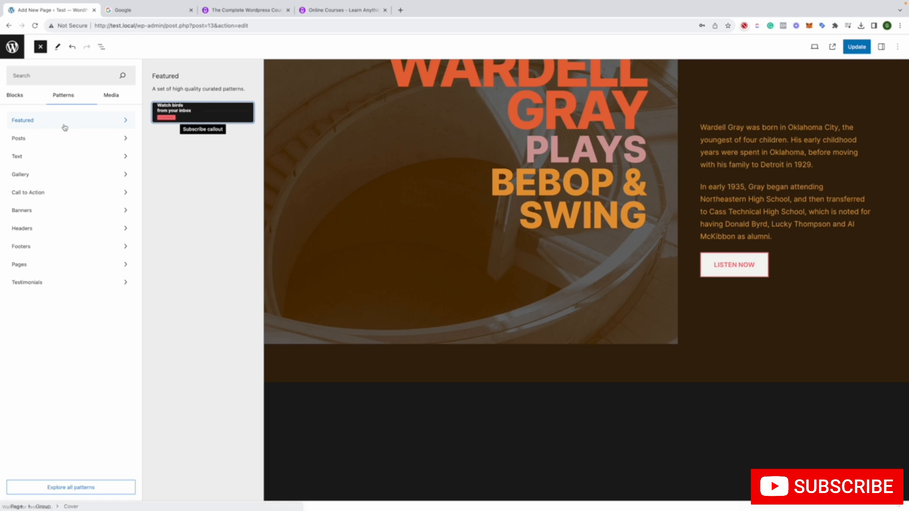
click(36, 139)
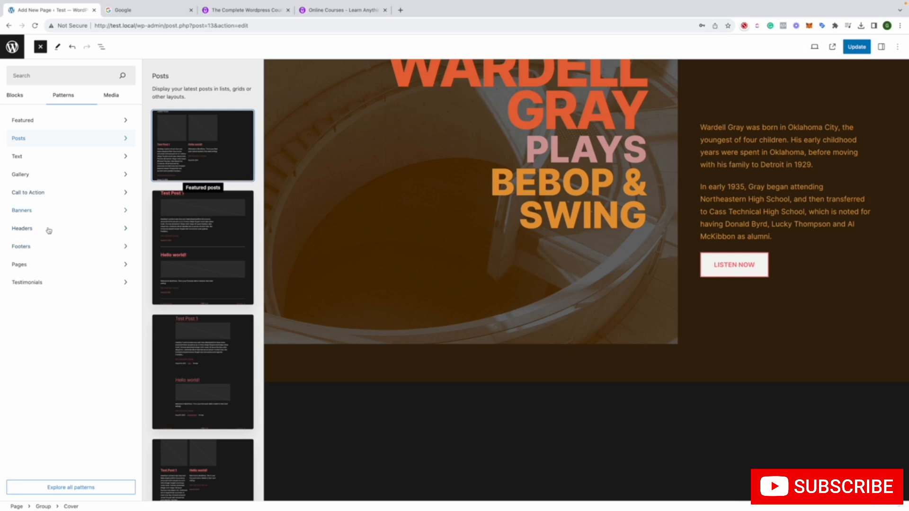
click(38, 266)
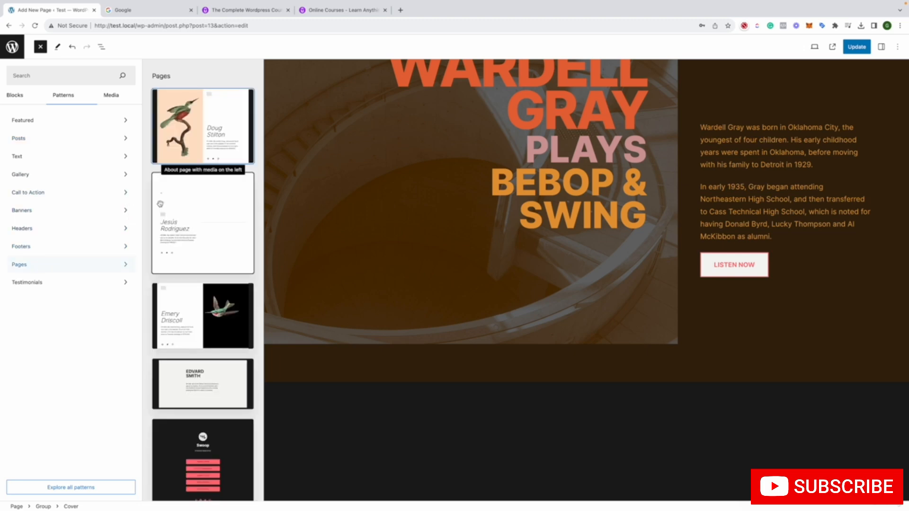
scroll(190, 207, down, 2)
scroll(190, 207, down, 2)
click(207, 204)
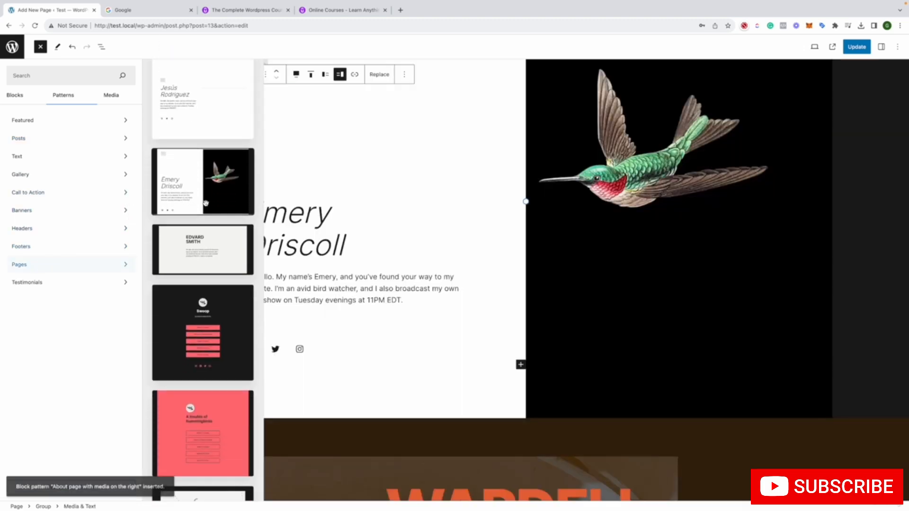
Look over the inserted about section with the hummingbird image and the sections above and below it
scroll(374, 212, down, 4)
scroll(376, 215, up, 1)
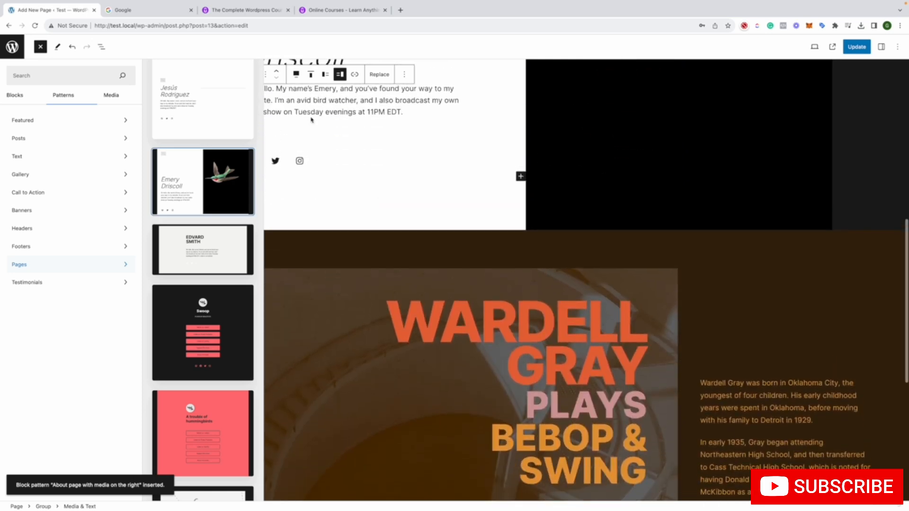
click(376, 160)
scroll(478, 245, up, 4)
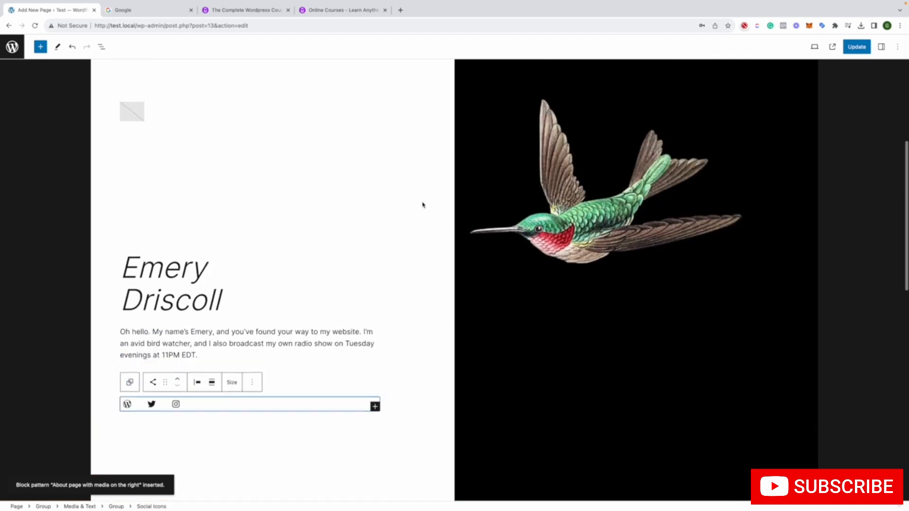
click(423, 203)
scroll(421, 203, up, 3)
scroll(420, 203, up, 1)
click(414, 193)
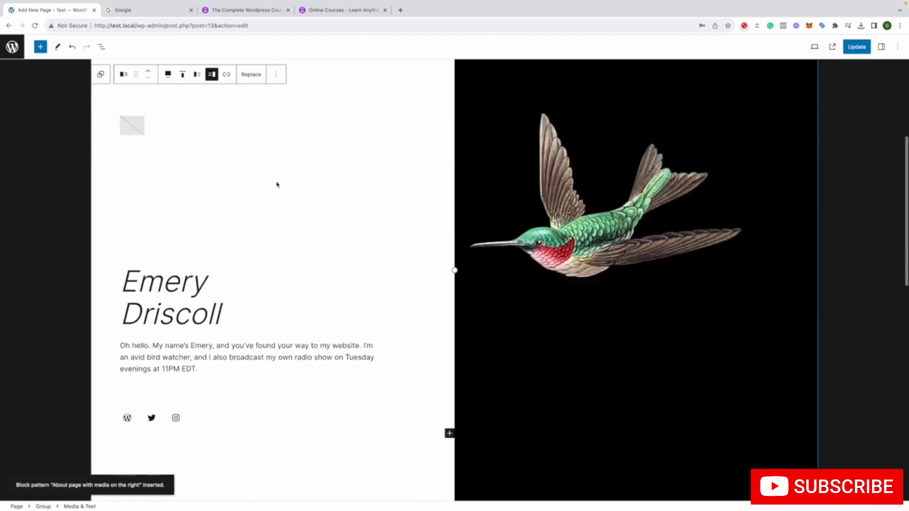
scroll(277, 184, down, 14)
scroll(276, 184, up, 15)
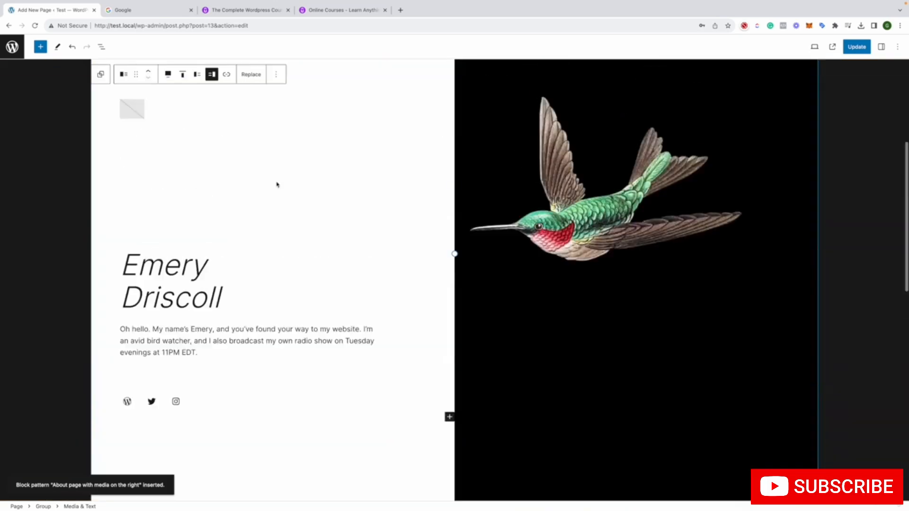
scroll(371, 166, down, 12)
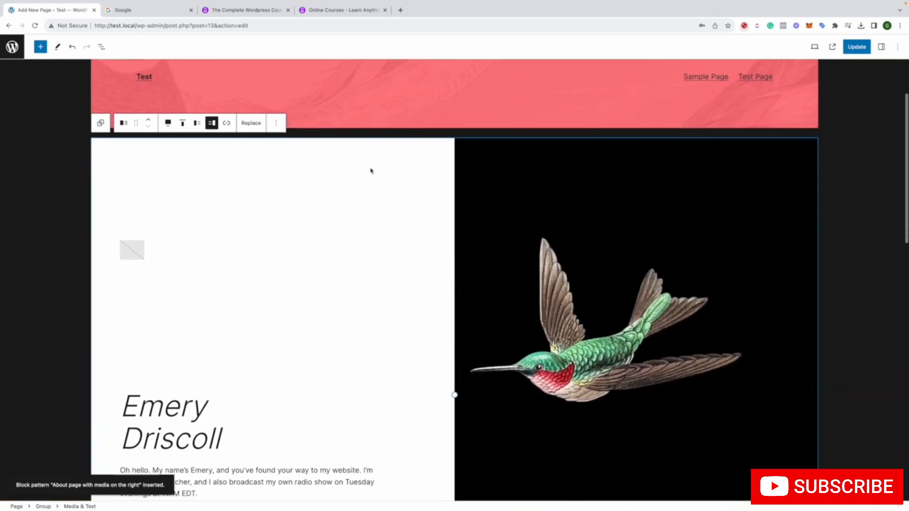
scroll(371, 168, down, 3)
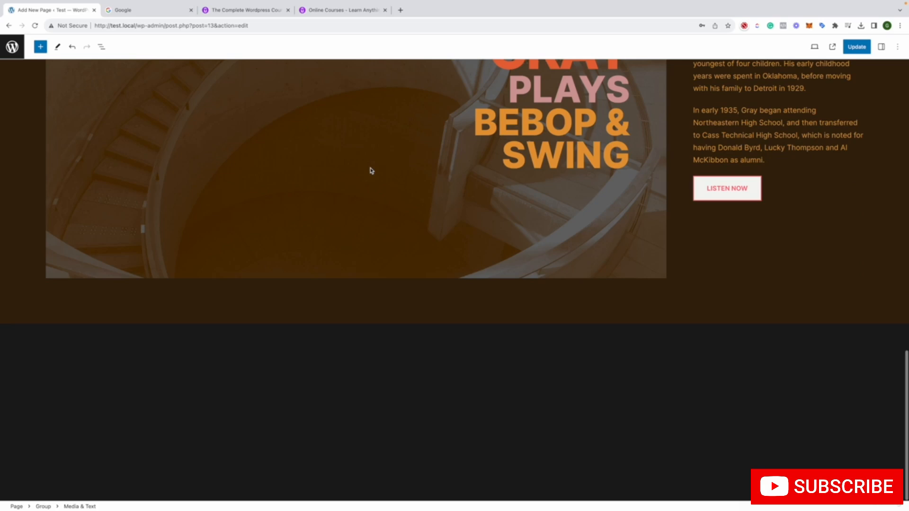
Insert the "Layered images with duotone" pattern from the Gallery category at the end of the page
click(255, 375)
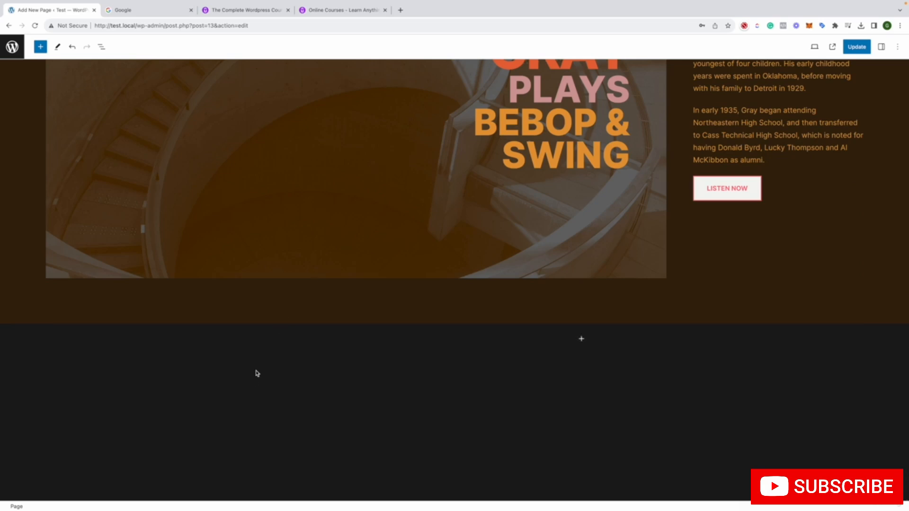
click(41, 47)
click(73, 93)
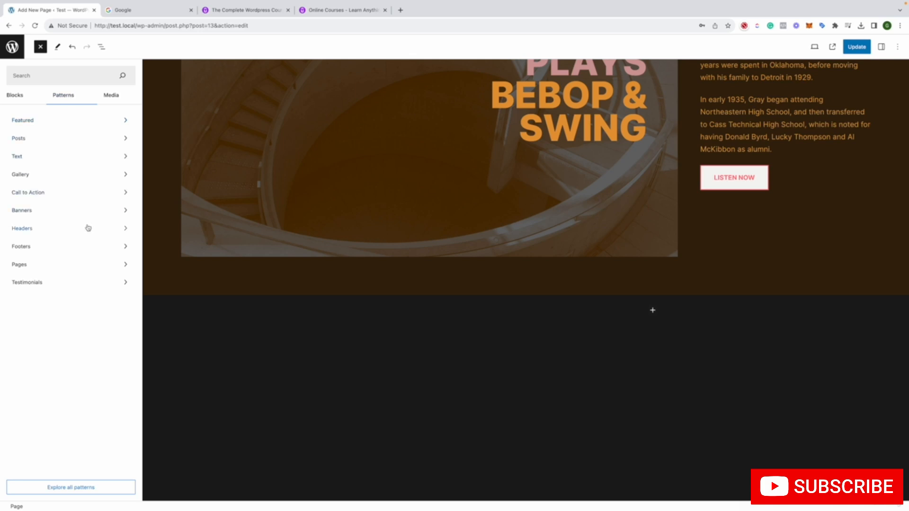
click(85, 181)
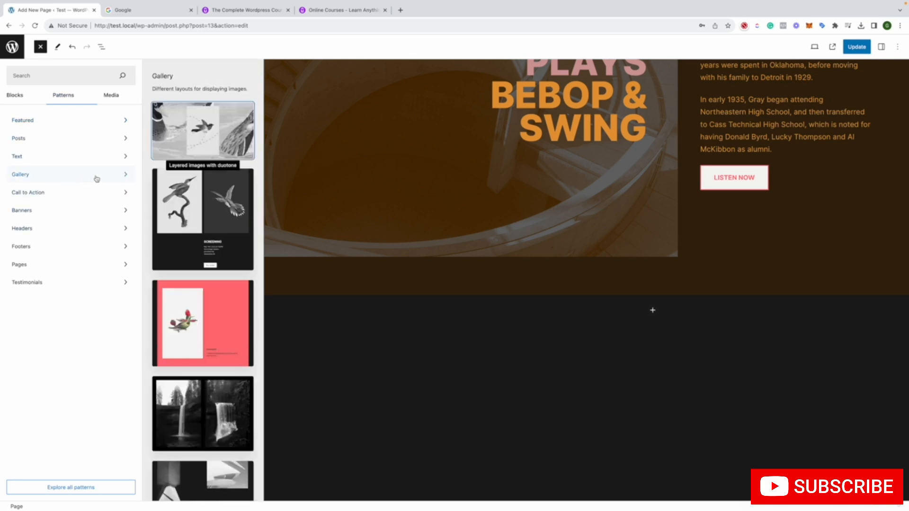
click(180, 144)
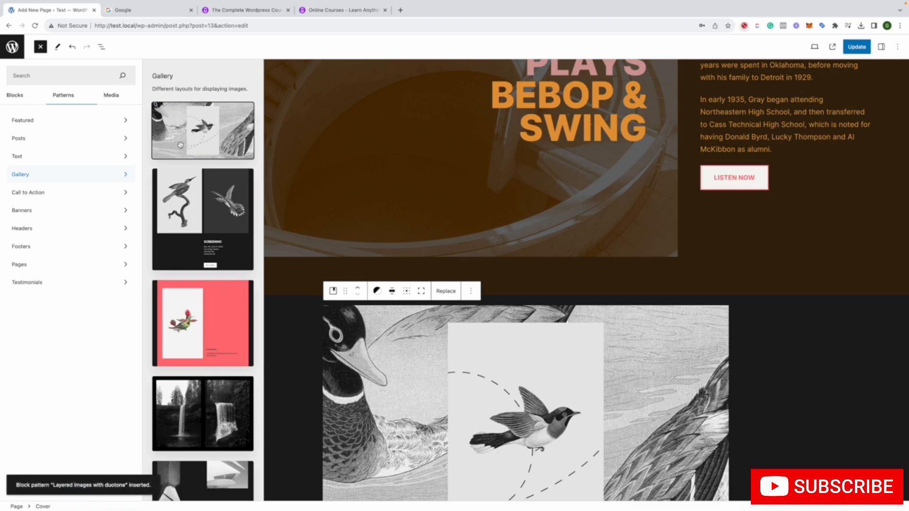
scroll(318, 196, down, 3)
click(295, 229)
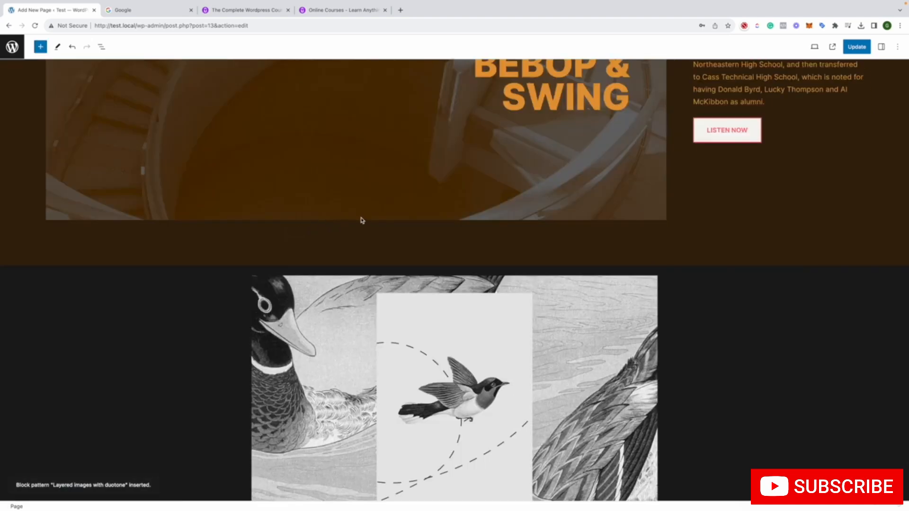
Insert the "Featured posts" pattern from the Posts category below the layered bird images
scroll(363, 220, down, 5)
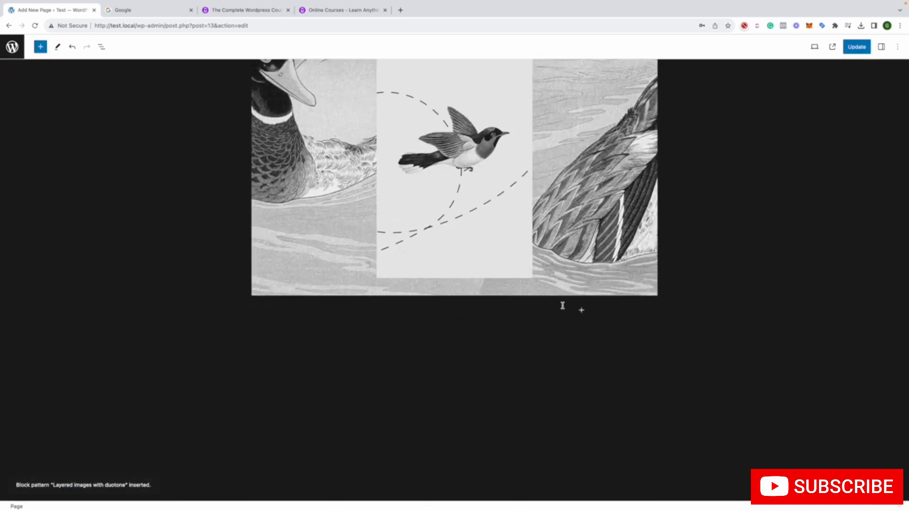
click(581, 310)
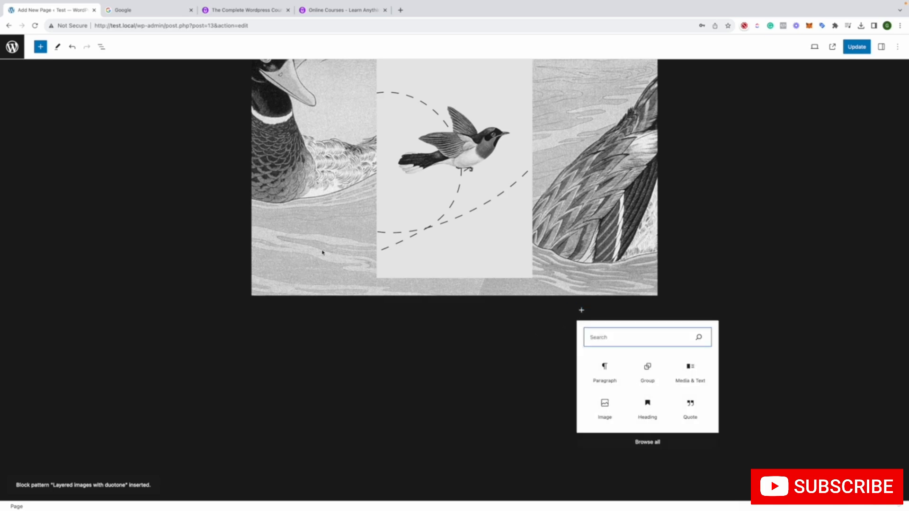
click(337, 348)
click(40, 46)
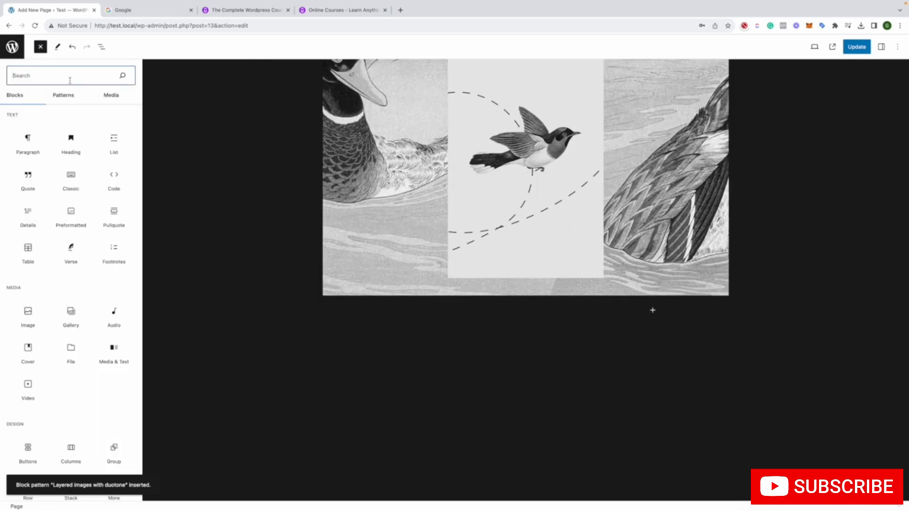
click(74, 95)
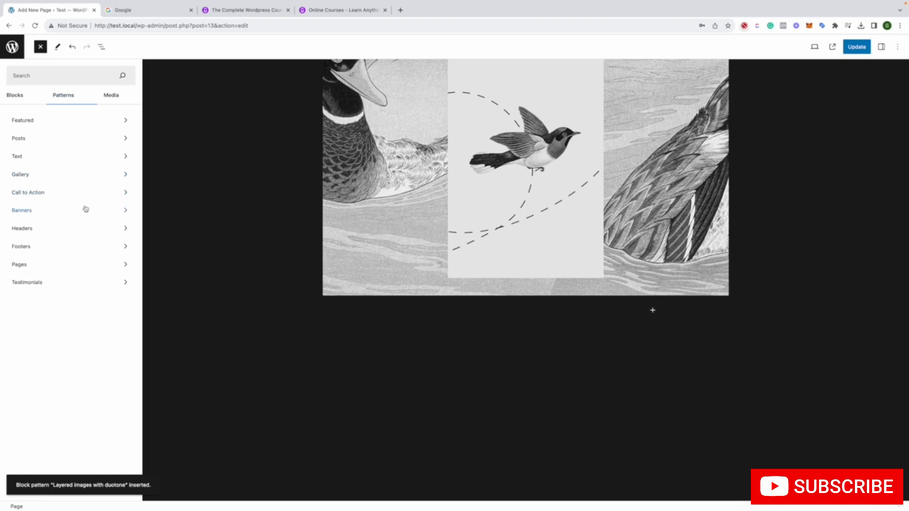
click(75, 139)
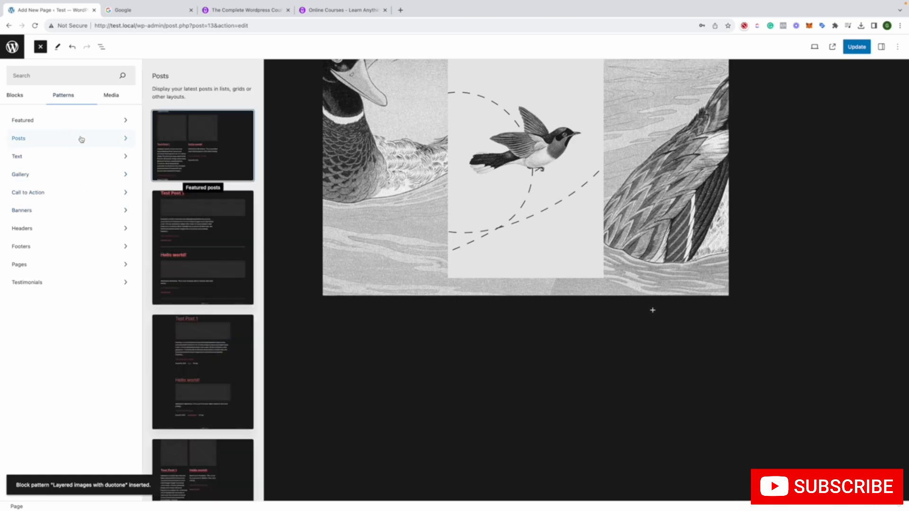
click(221, 144)
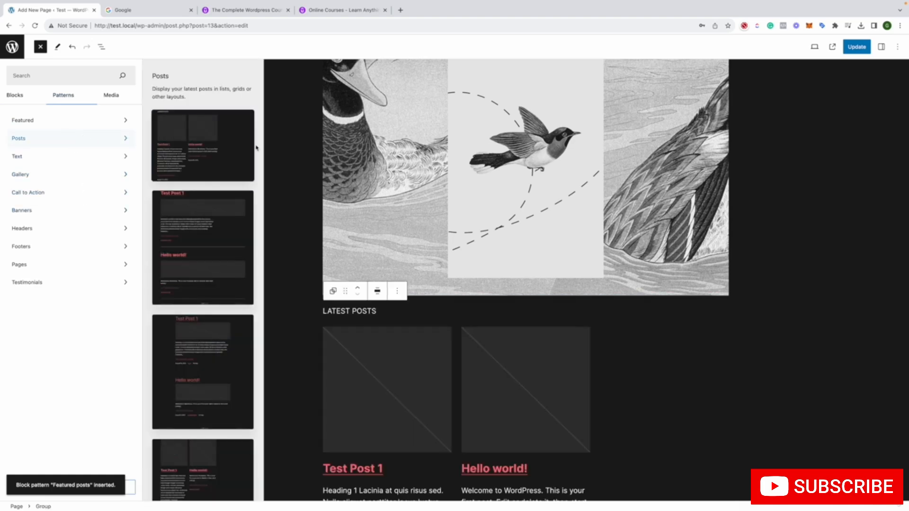
scroll(487, 320, down, 7)
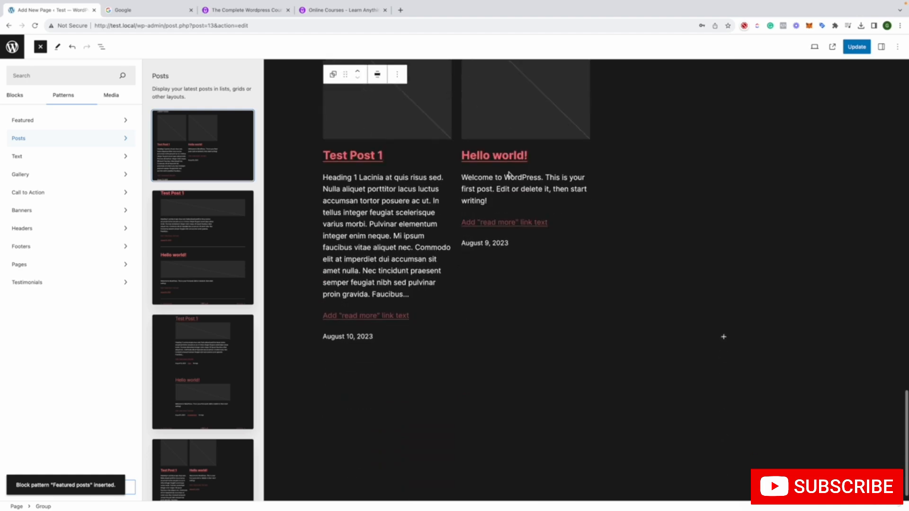
click(470, 361)
Insert the "Quote" pattern from the Testimonials category below the latest posts
scroll(445, 359, down, 3)
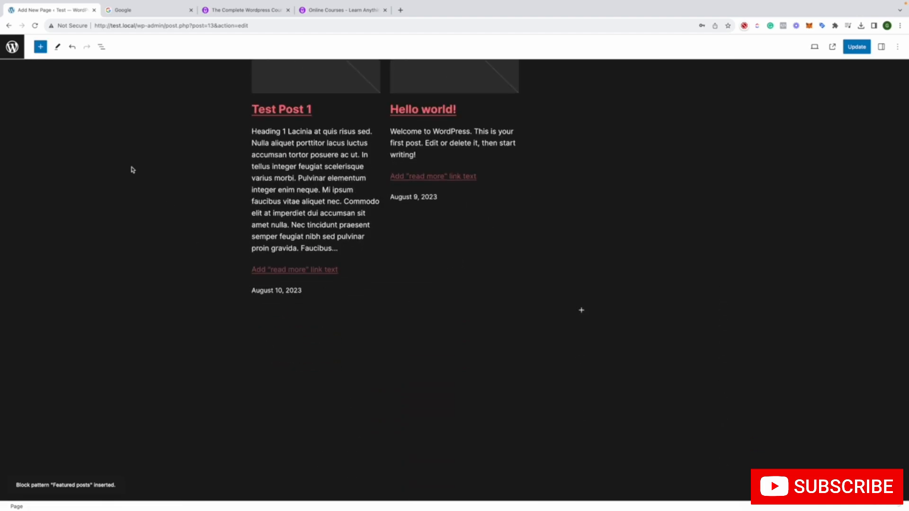
click(39, 47)
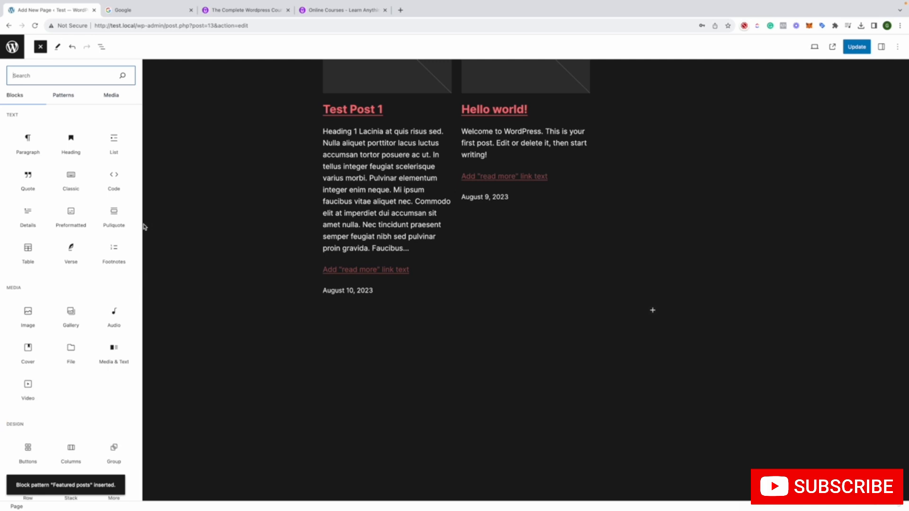
click(63, 95)
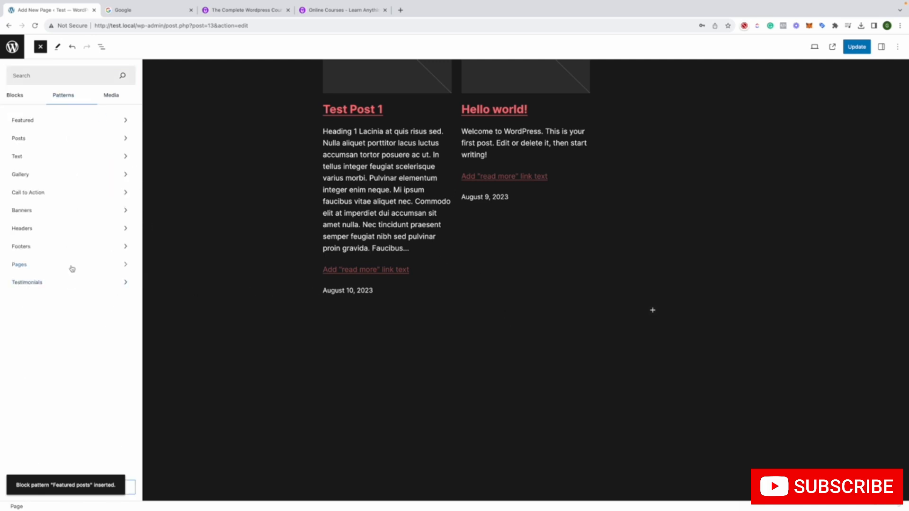
click(67, 282)
click(185, 148)
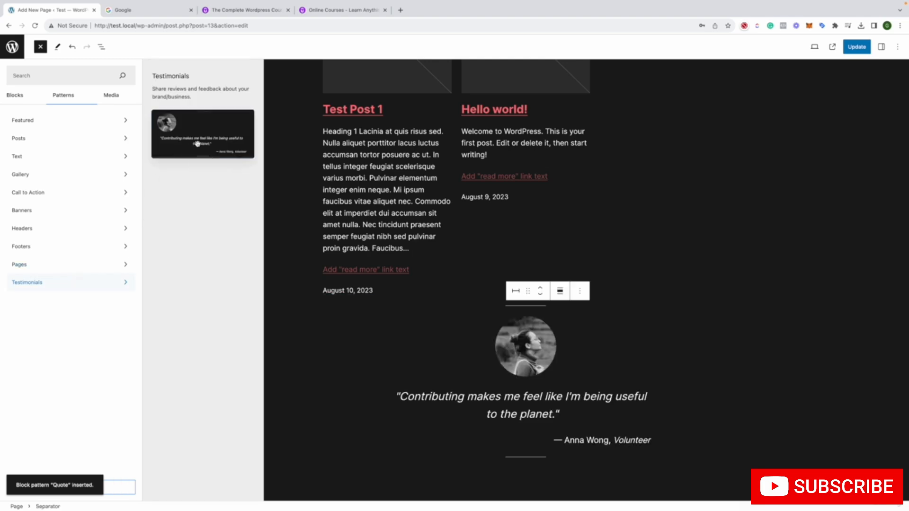
scroll(482, 265, down, 3)
click(551, 352)
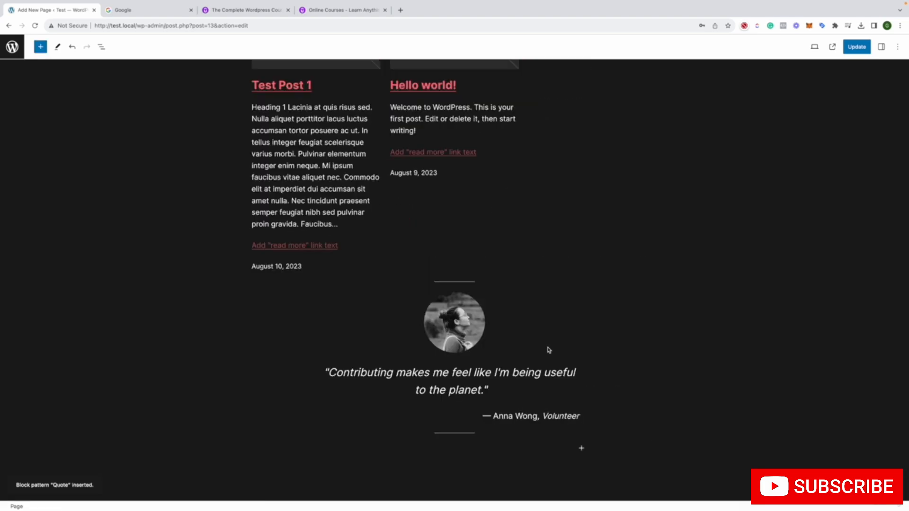
Review the whole page from the title down to the testimonial and open the block inserter beneath it
scroll(504, 286, up, 20)
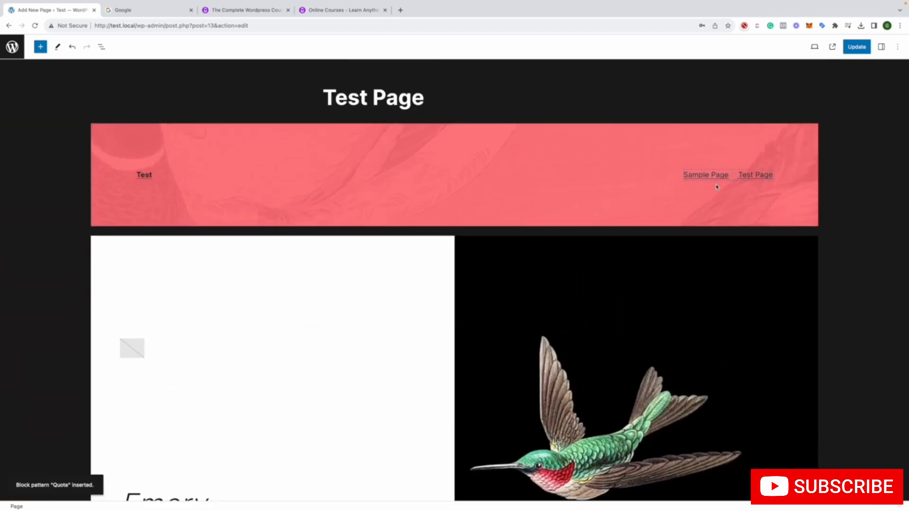
scroll(300, 161, down, 5)
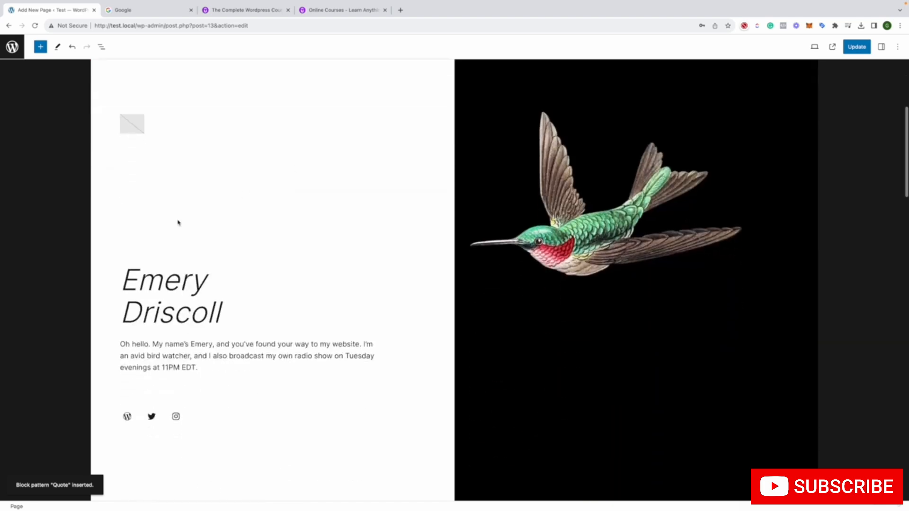
scroll(457, 307, down, 8)
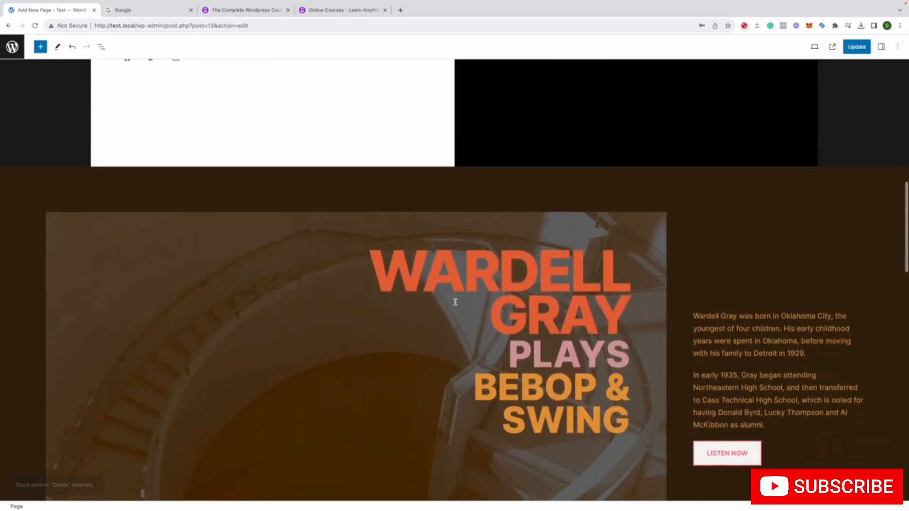
scroll(281, 188, down, 12)
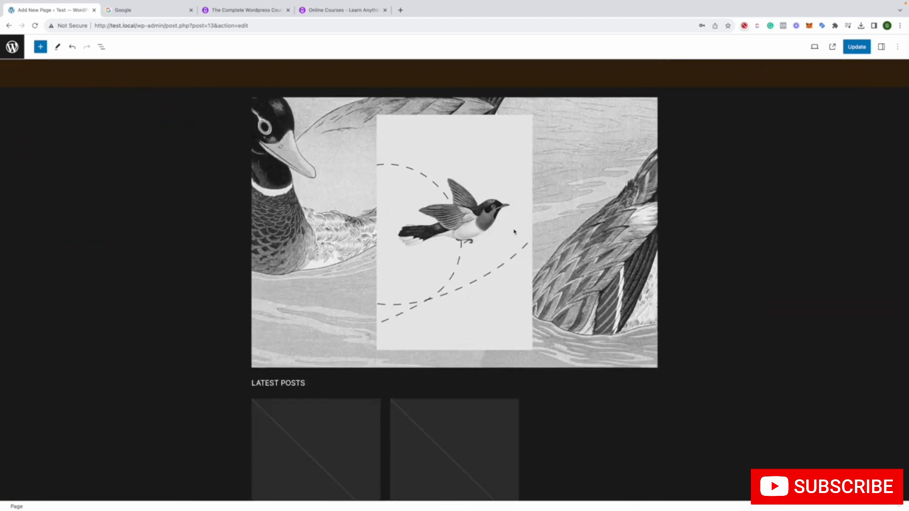
scroll(515, 232, down, 7)
scroll(398, 212, down, 6)
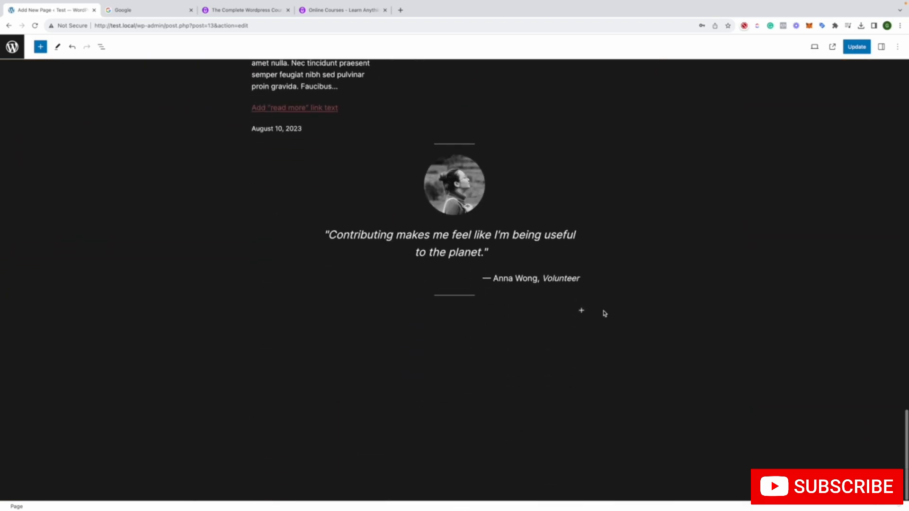
click(581, 311)
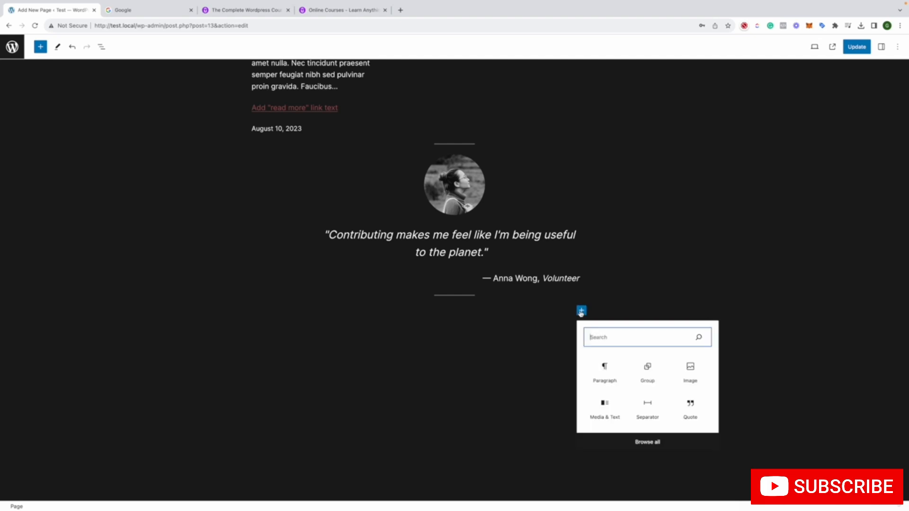
Insert the "Footer with social links and copyright" pattern from the Footers category below the testimonial
click(41, 47)
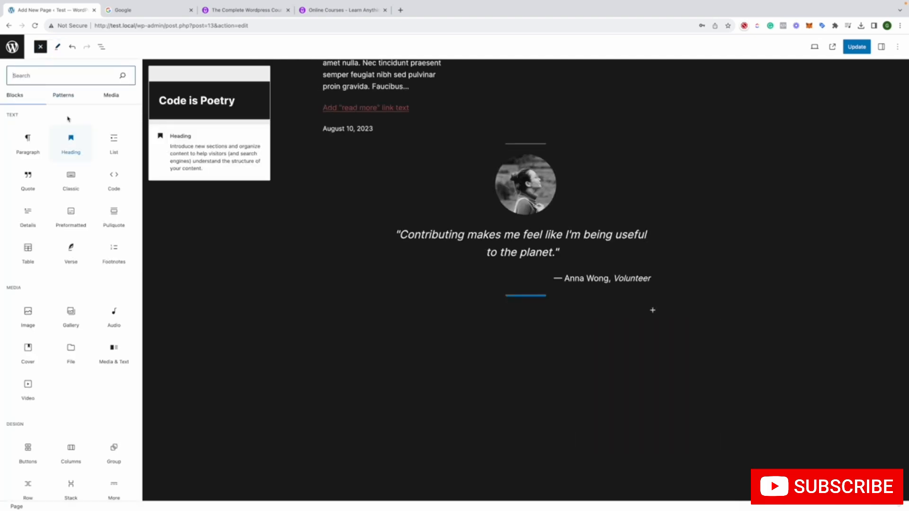
right_click(67, 94)
click(60, 95)
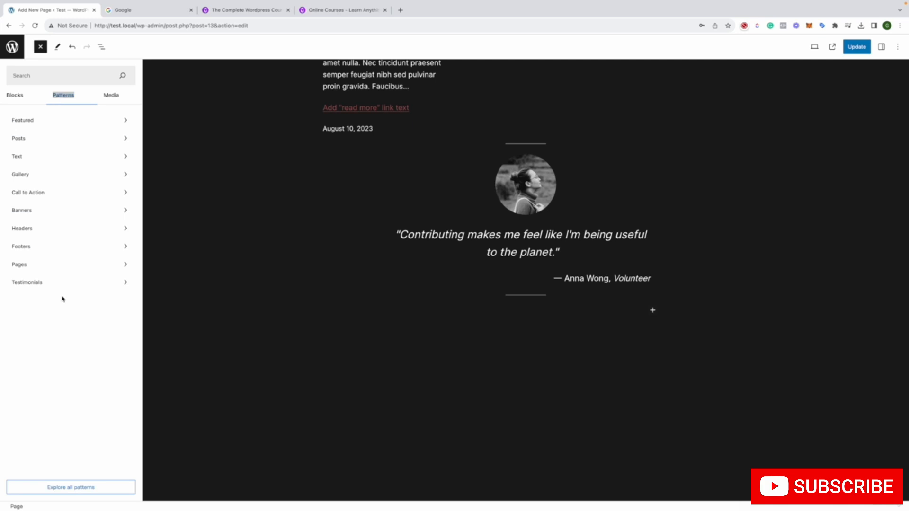
click(66, 248)
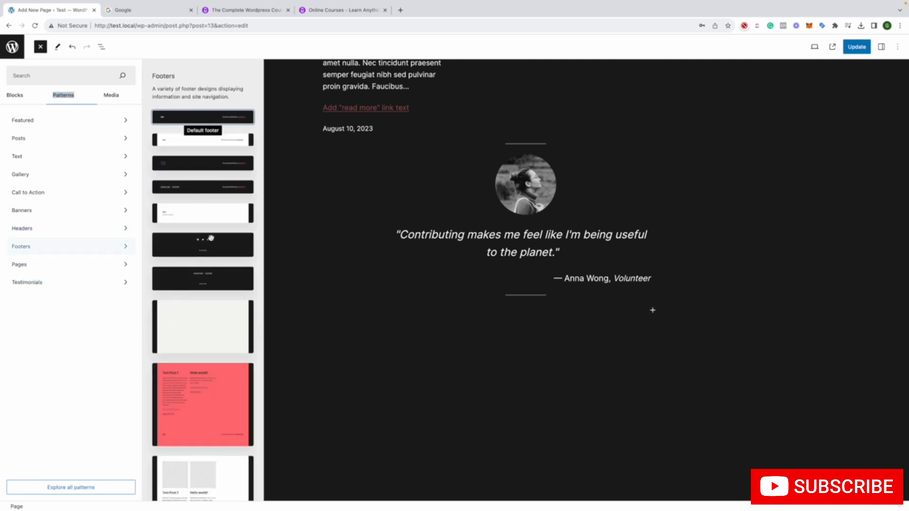
click(214, 248)
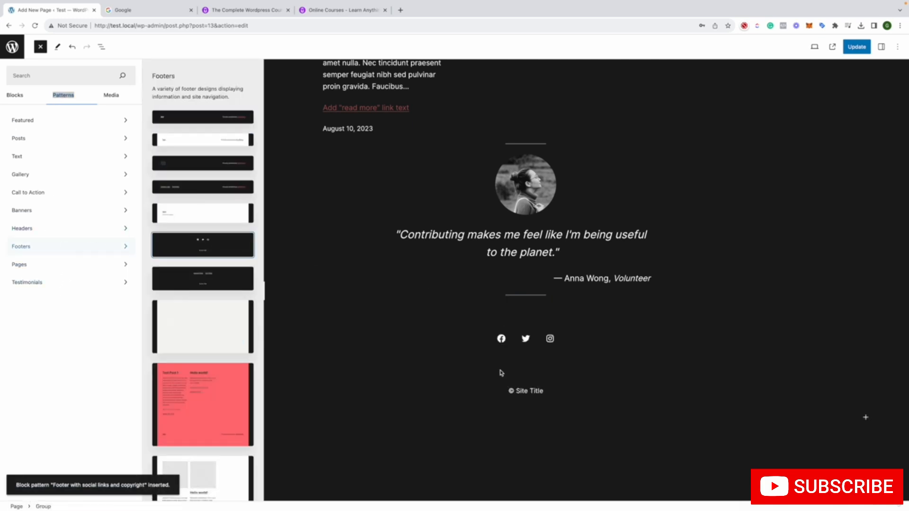
click(438, 367)
scroll(434, 358, down, 5)
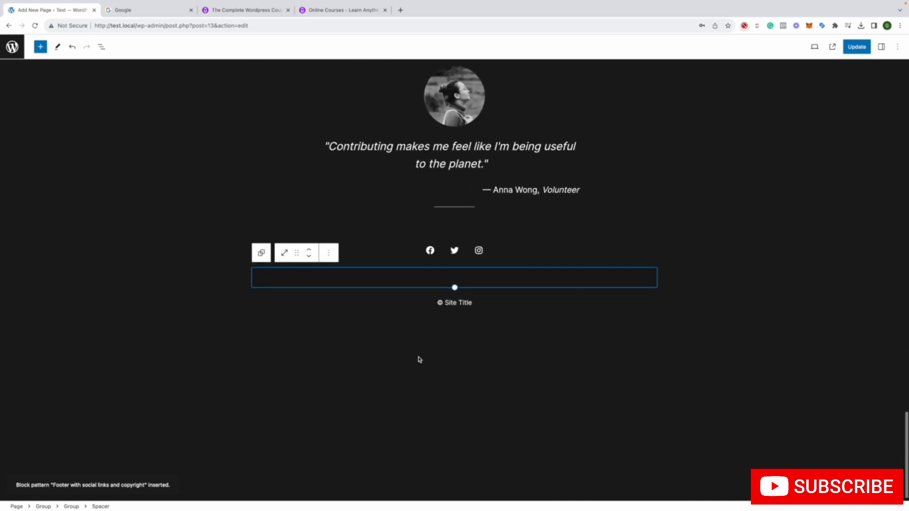
click(432, 349)
Update the page and open its live version in a new browser tab
click(847, 49)
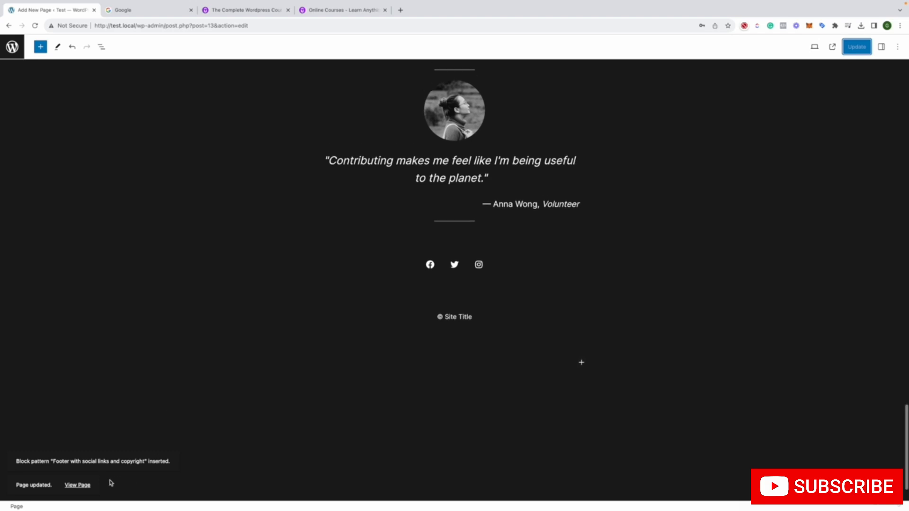
right_click(77, 485)
click(120, 351)
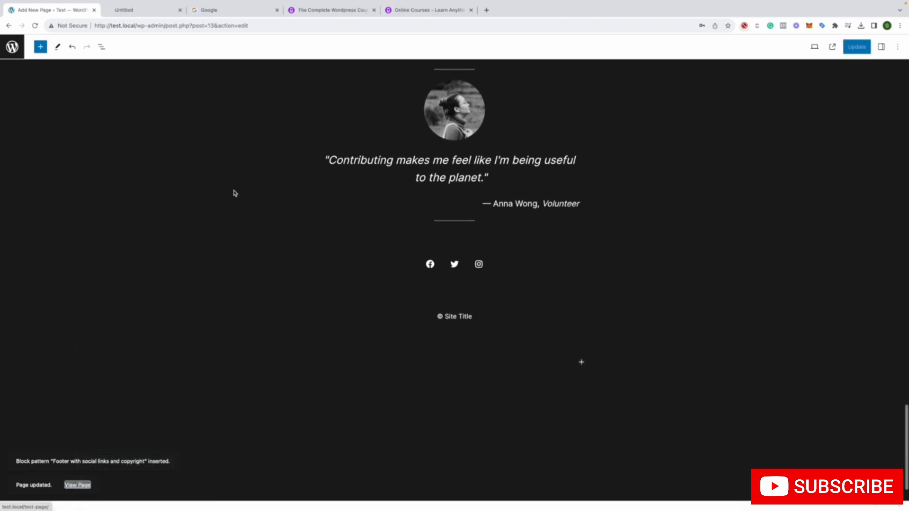
click(160, 12)
Review the published Test Page from its header banner through all pattern sections to the social links and footer
scroll(365, 195, down, 15)
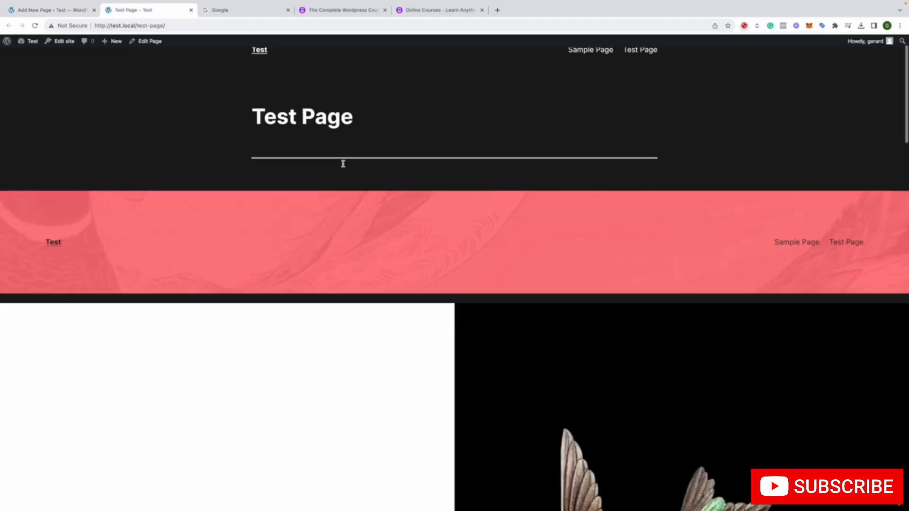
scroll(368, 194, down, 15)
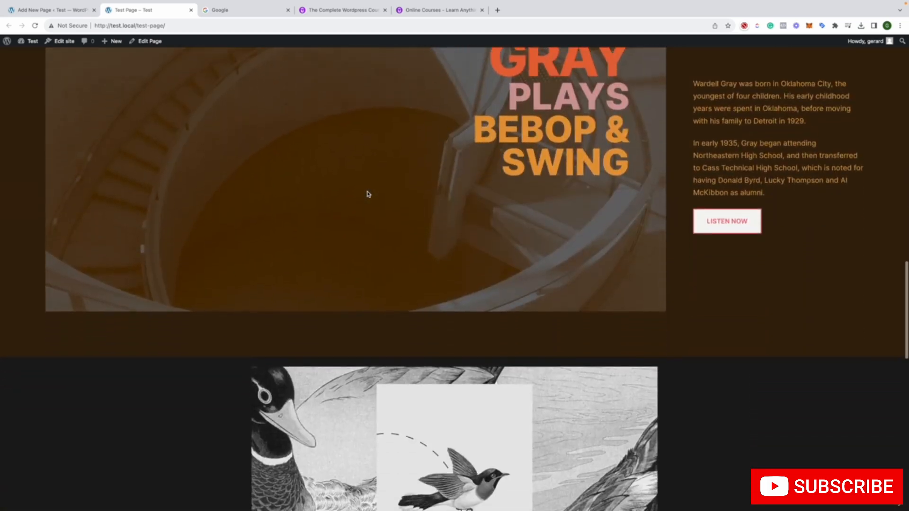
scroll(369, 194, down, 3)
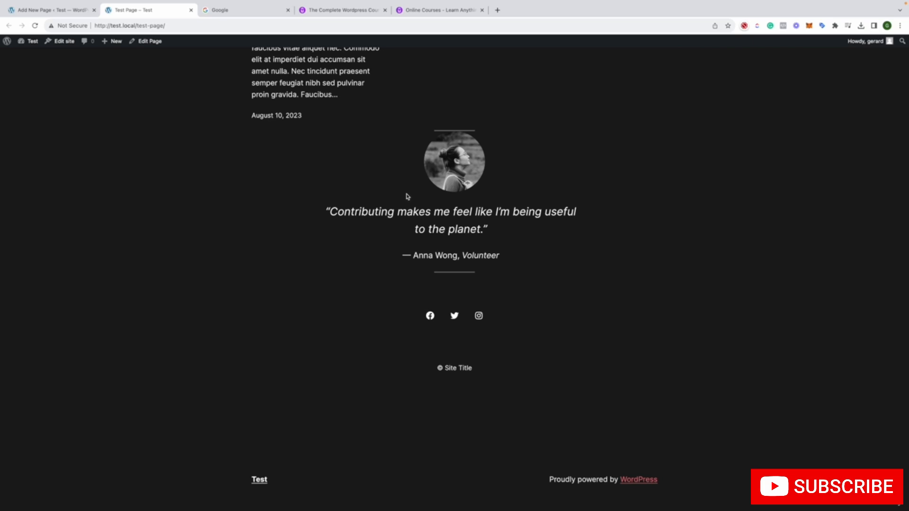
scroll(570, 230, up, 6)
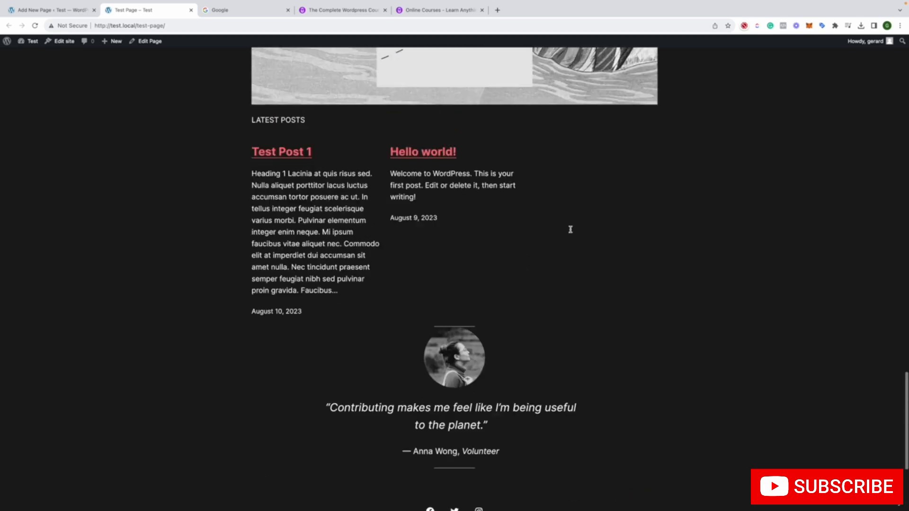
scroll(570, 229, down, 6)
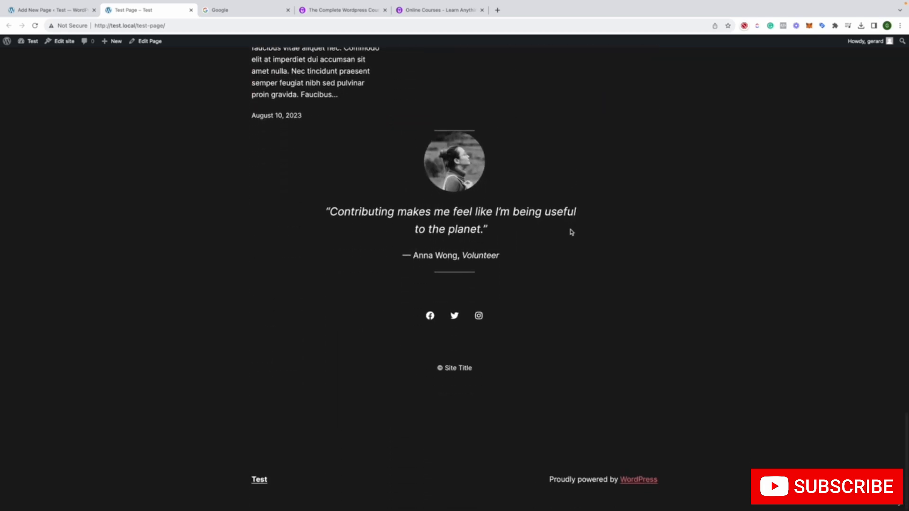
scroll(571, 231, up, 10)
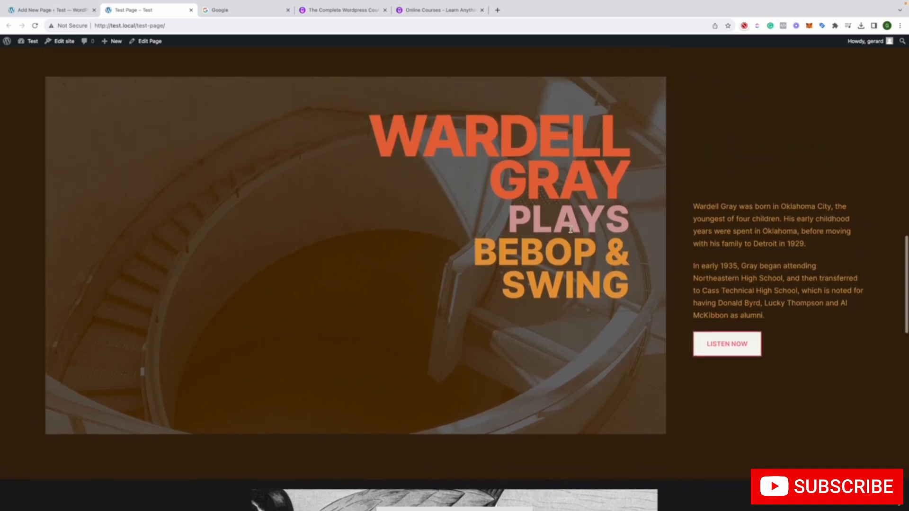
scroll(571, 232, up, 4)
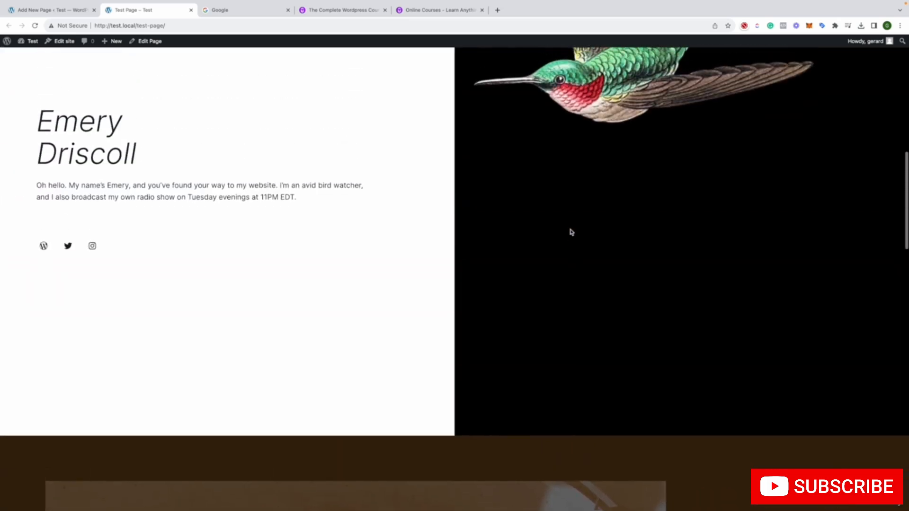
scroll(563, 234, up, 8)
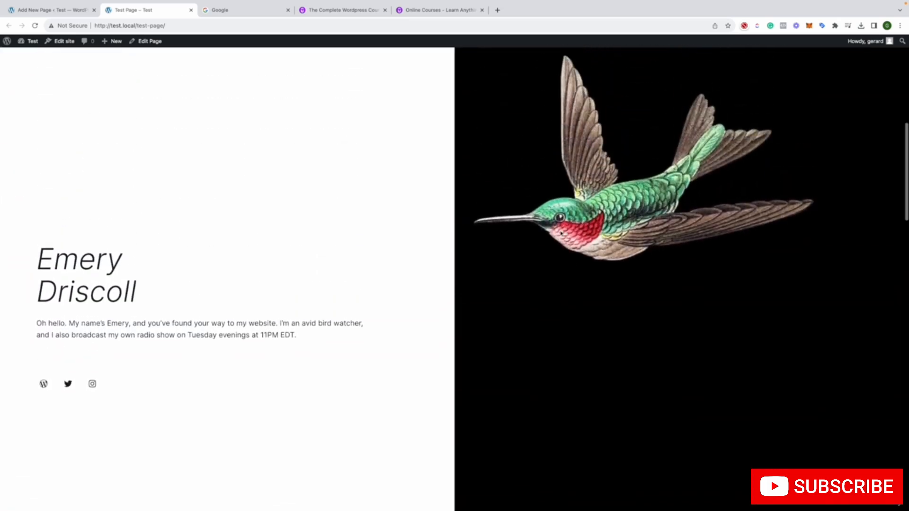
scroll(559, 233, up, 2)
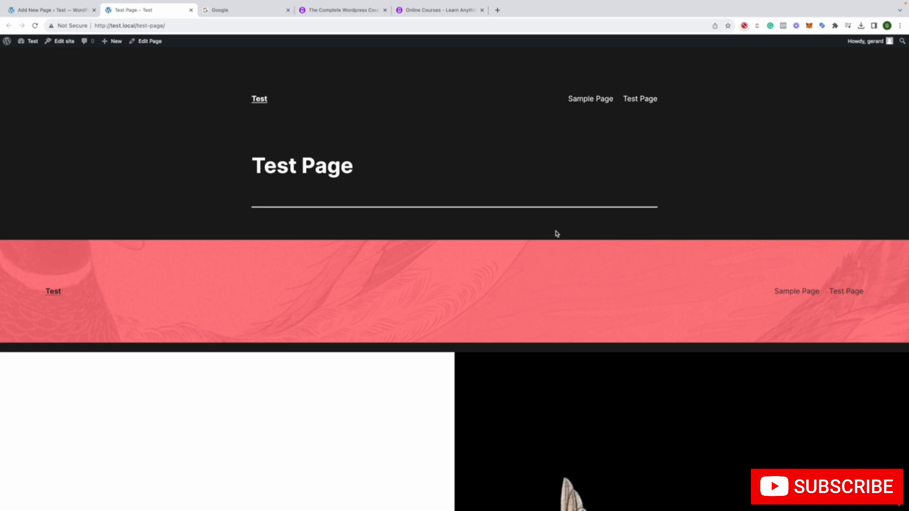
scroll(557, 233, down, 10)
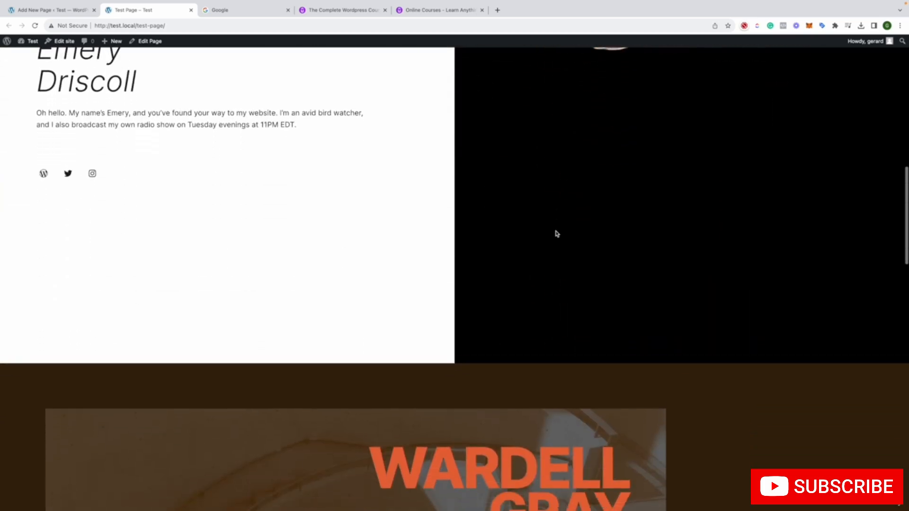
scroll(557, 233, down, 15)
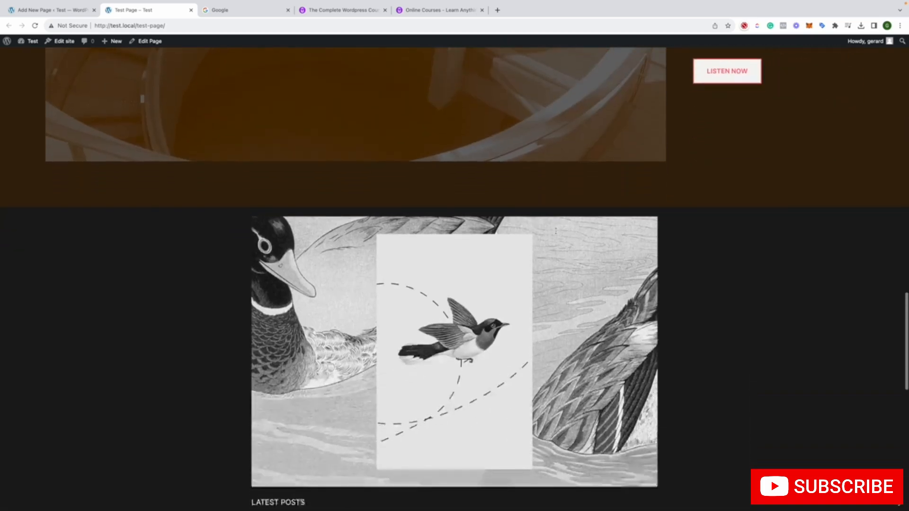
scroll(556, 231, down, 8)
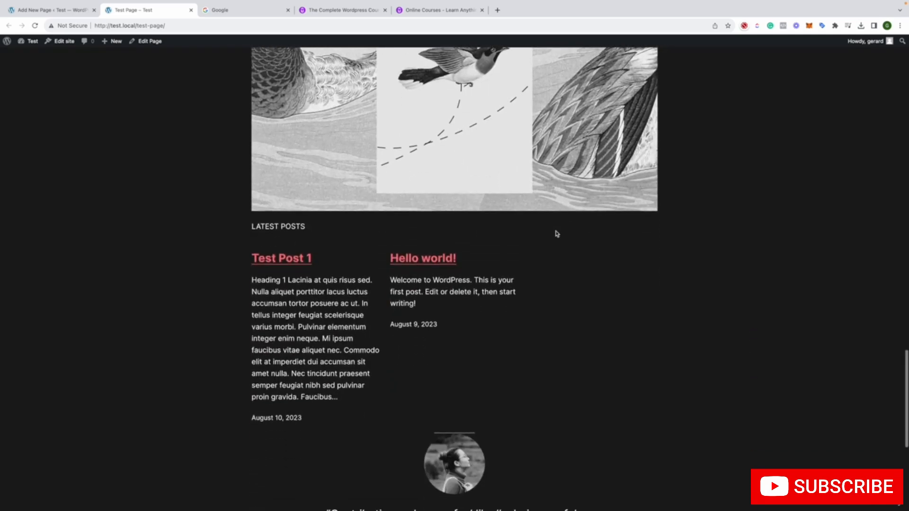
scroll(557, 233, down, 6)
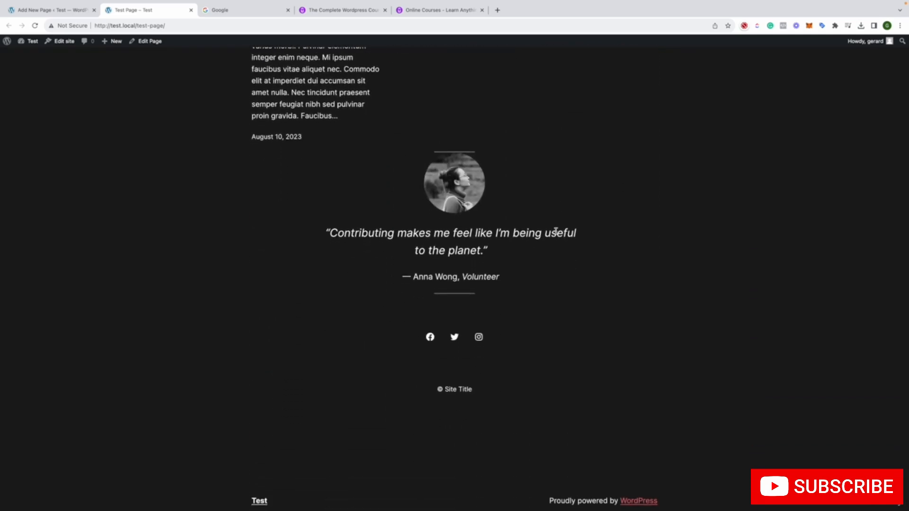
scroll(549, 232, down, 1)
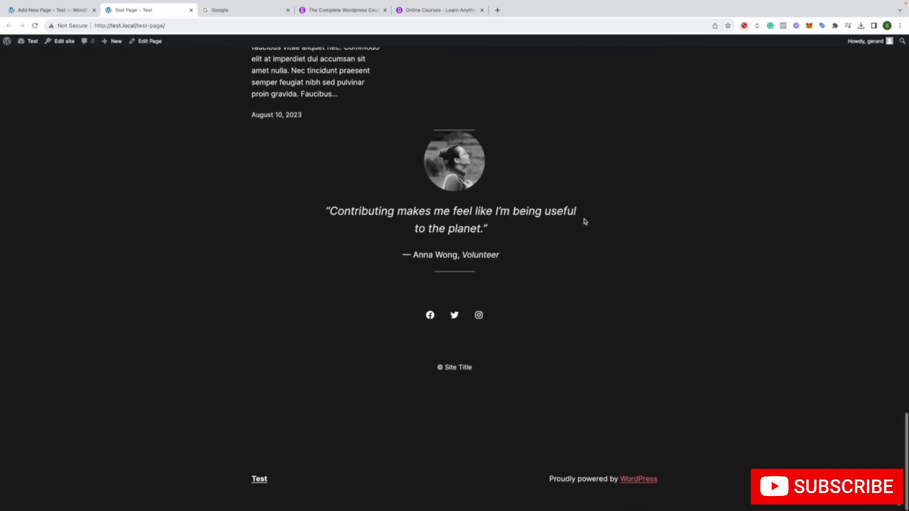
Return to the page editor and insert a Comments block directly after the quote text inside the testimonial
click(75, 10)
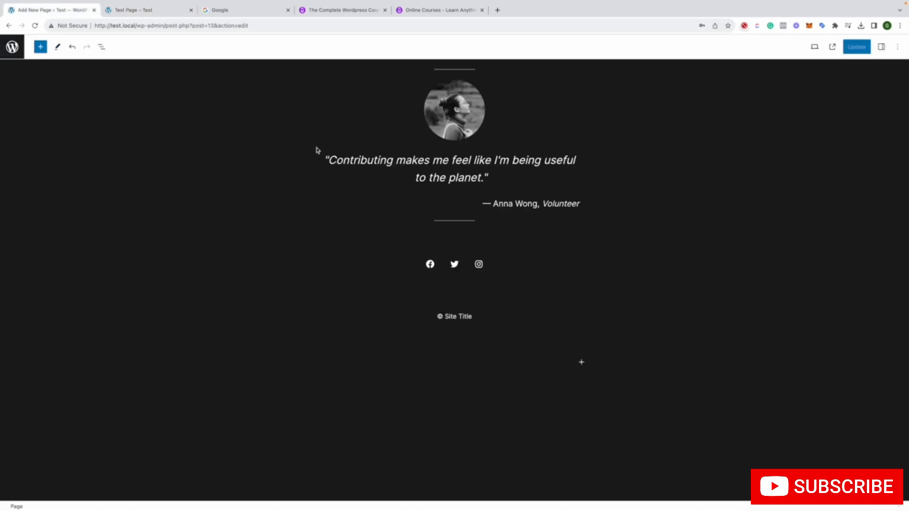
click(380, 160)
click(41, 48)
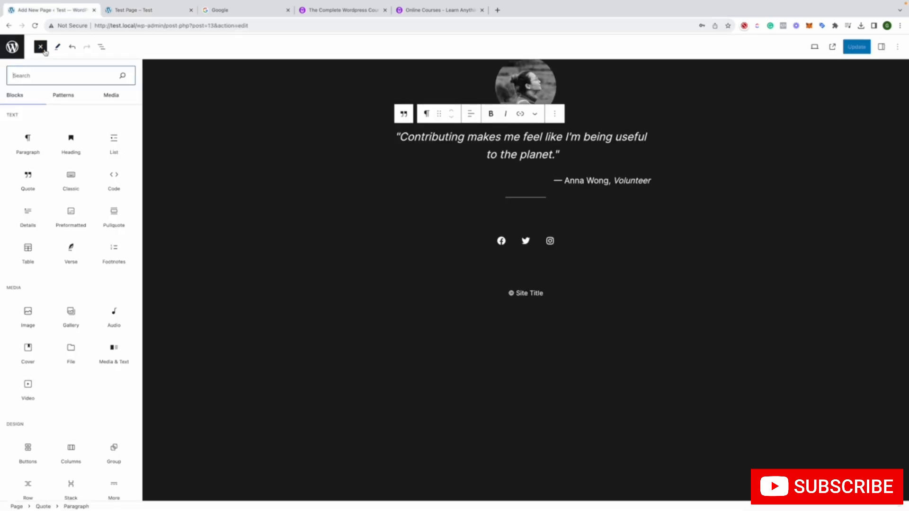
scroll(105, 188, down, 5)
scroll(105, 189, down, 5)
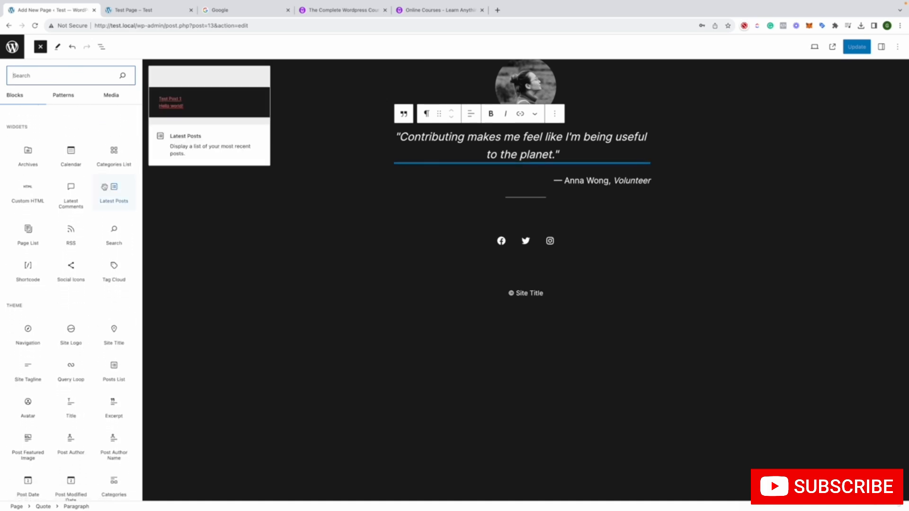
scroll(104, 187, down, 3)
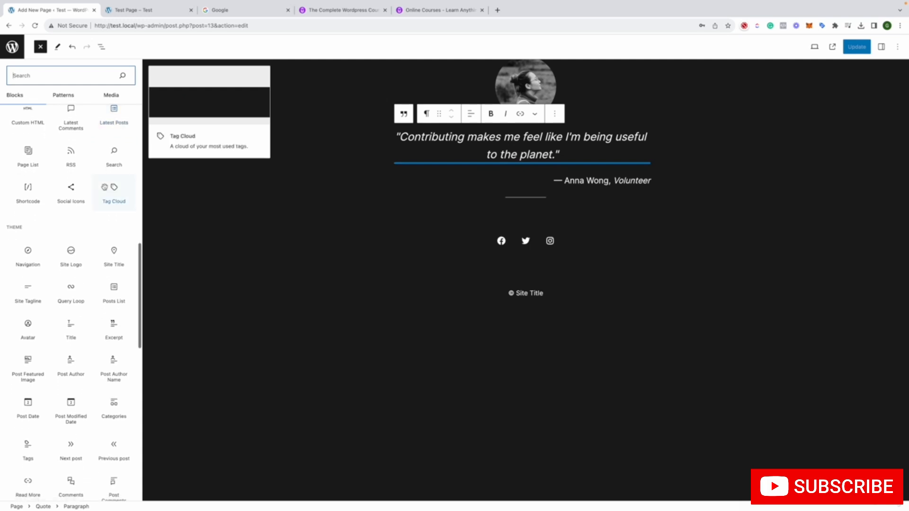
scroll(105, 187, down, 1)
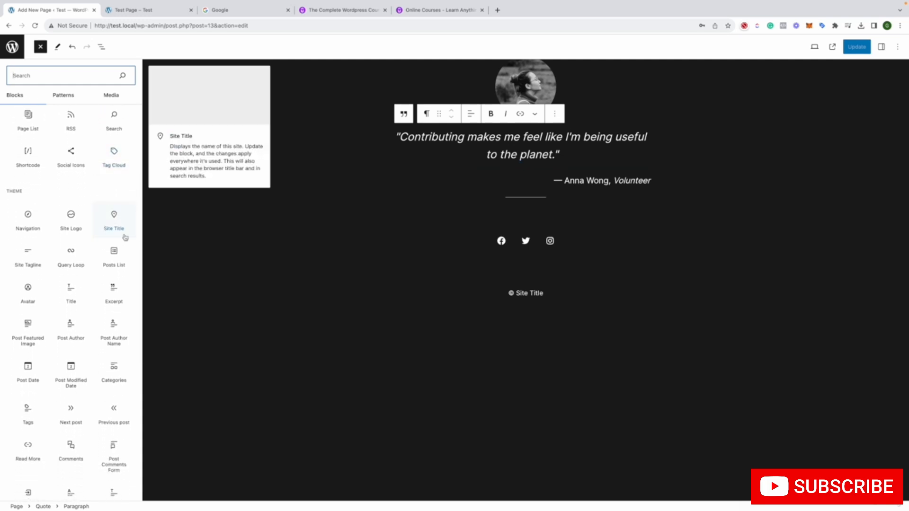
click(78, 452)
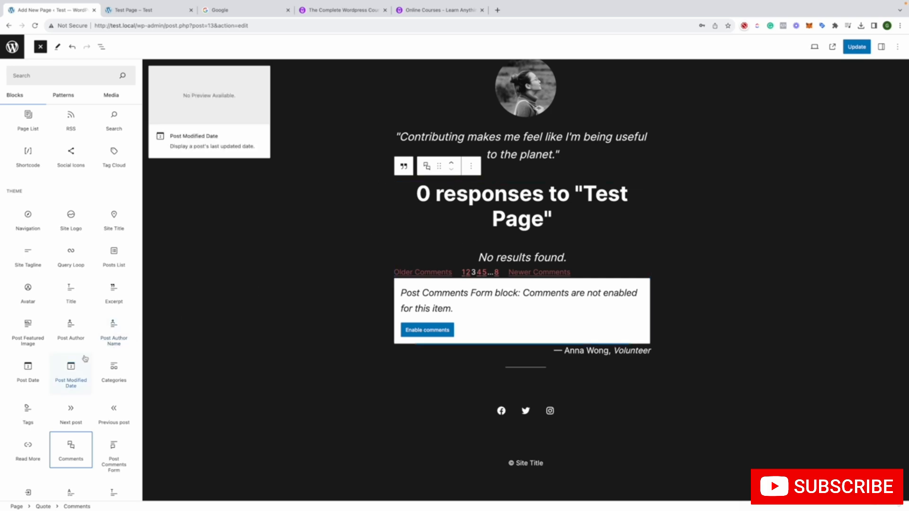
Insert an empty YouTube embed block below the Comments block inside the testimonial
scroll(87, 358, down, 1)
scroll(87, 359, down, 5)
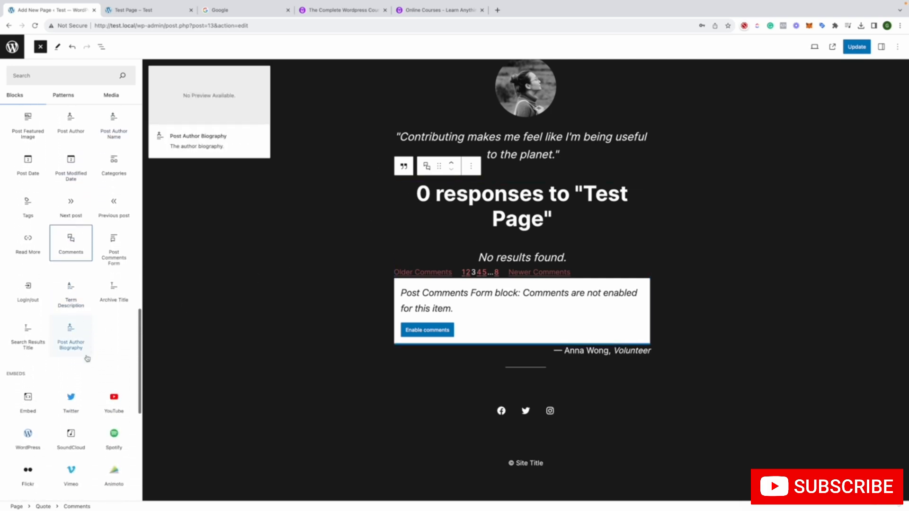
scroll(95, 355, down, 3)
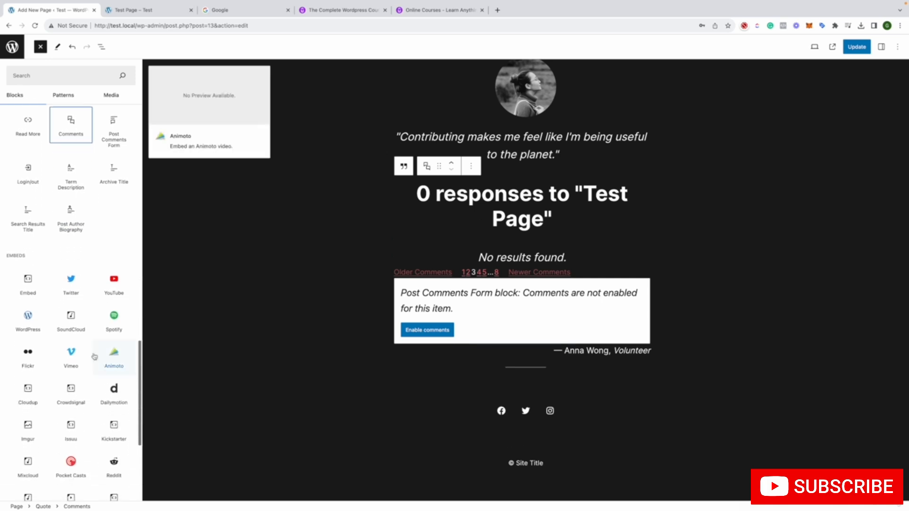
click(122, 297)
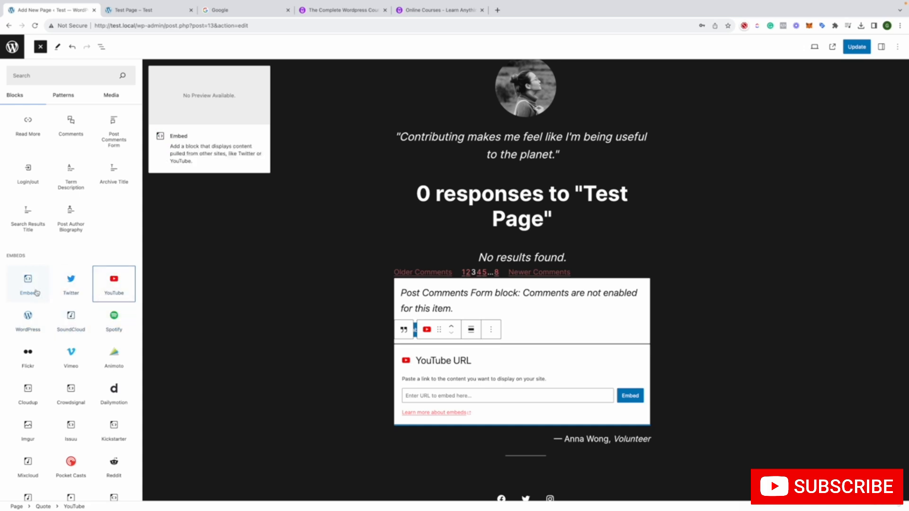
Look through the rest of the block library and update Test Page with the added blocks
scroll(105, 332, down, 5)
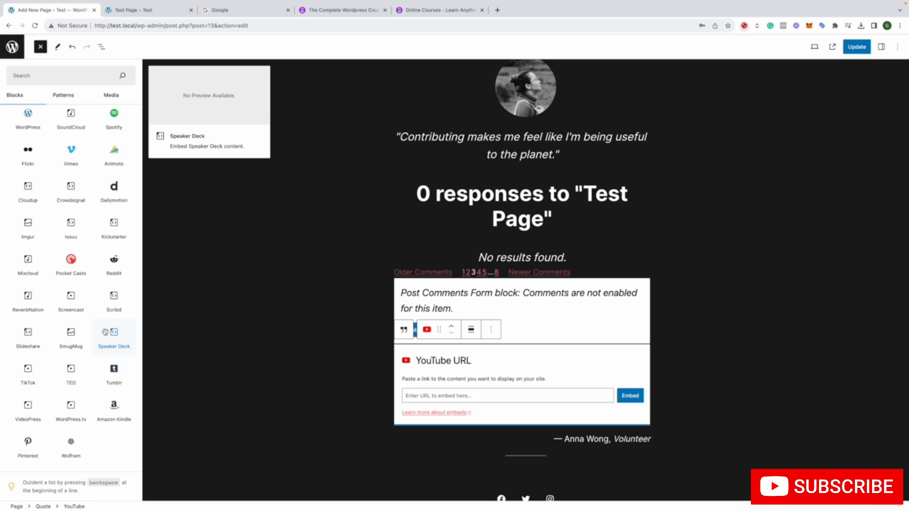
scroll(105, 332, up, 5)
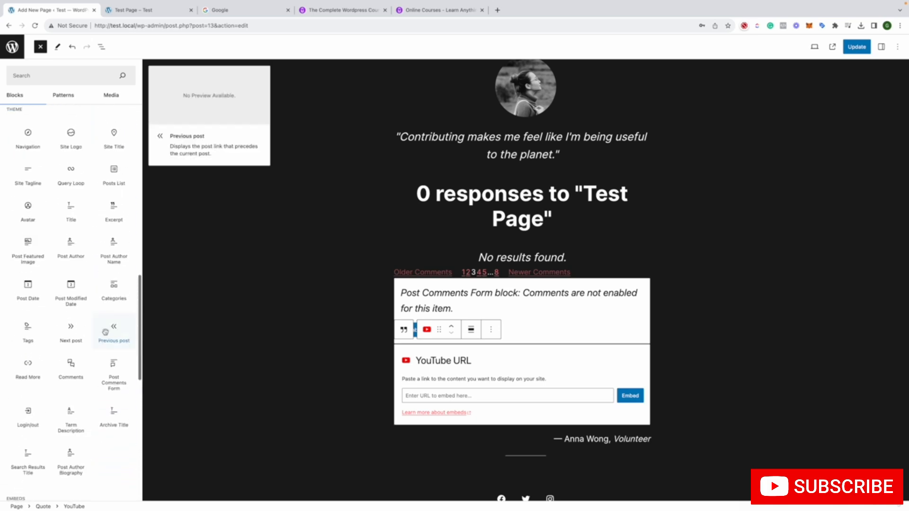
scroll(105, 331, up, 5)
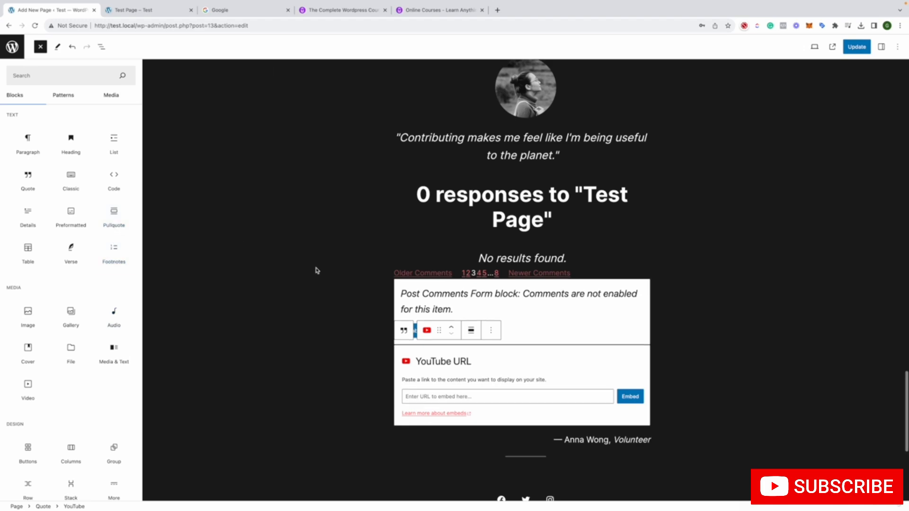
scroll(317, 271, up, 20)
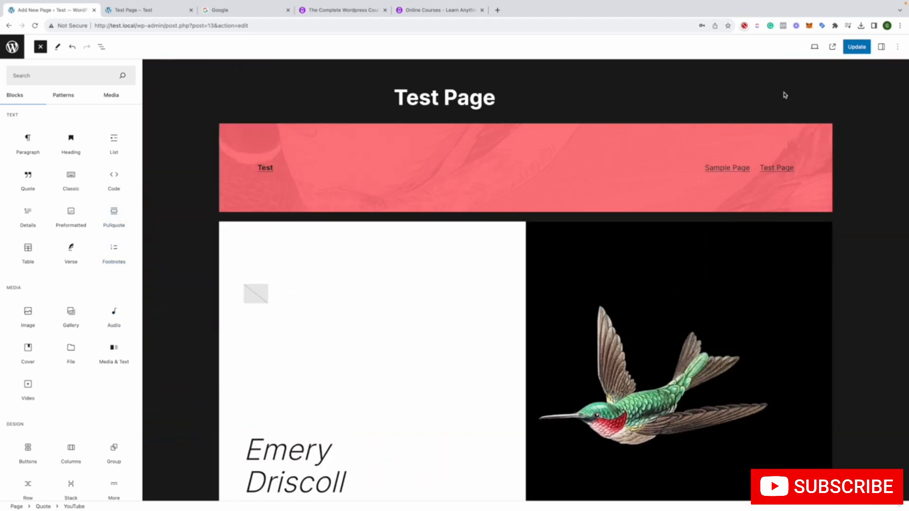
click(863, 50)
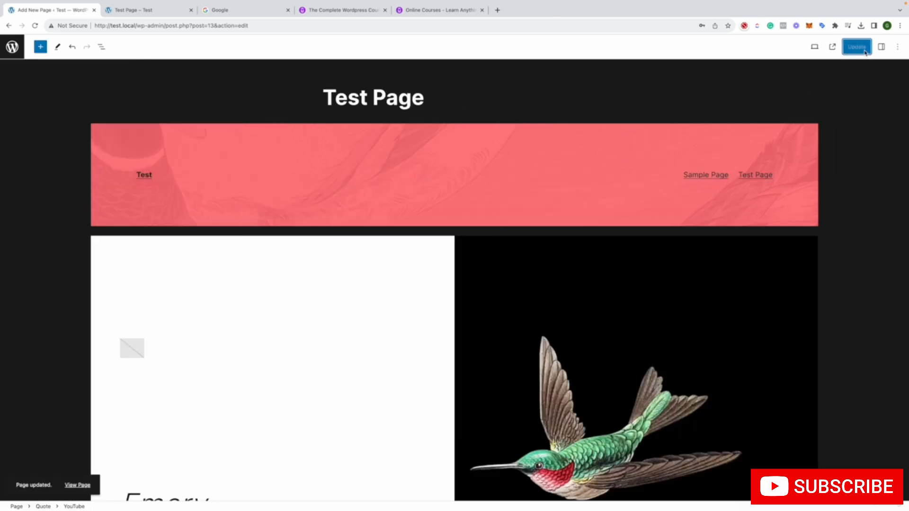
click(897, 46)
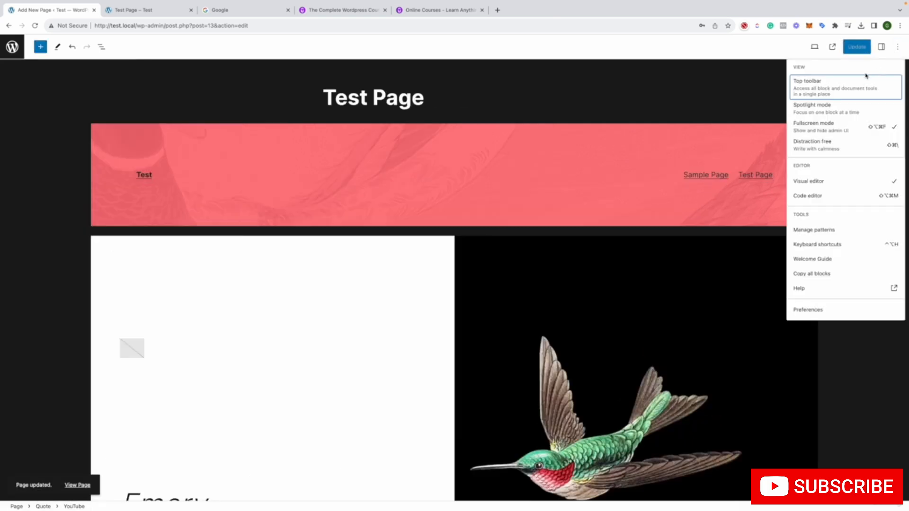
click(782, 92)
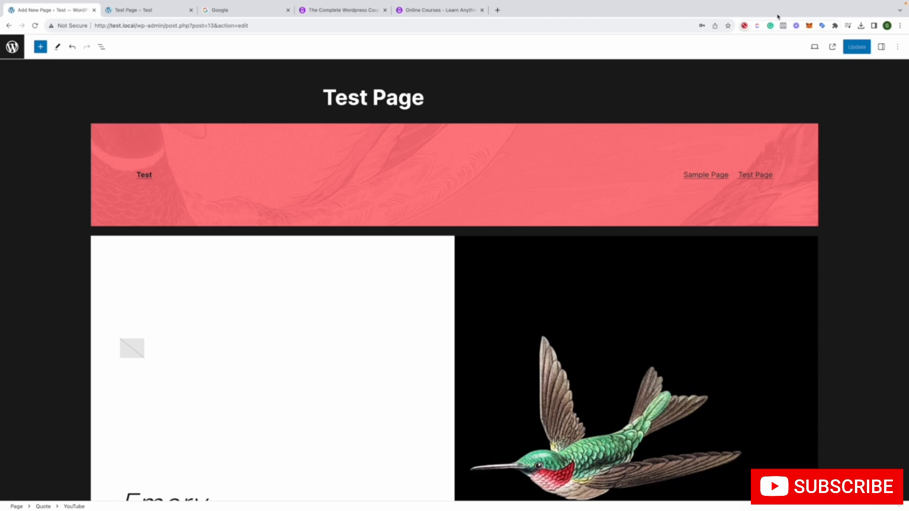
Leave the editor for the pages list and set Test Page's status to Draft with Quick Edit, updating the page
mouse_move(204, 2)
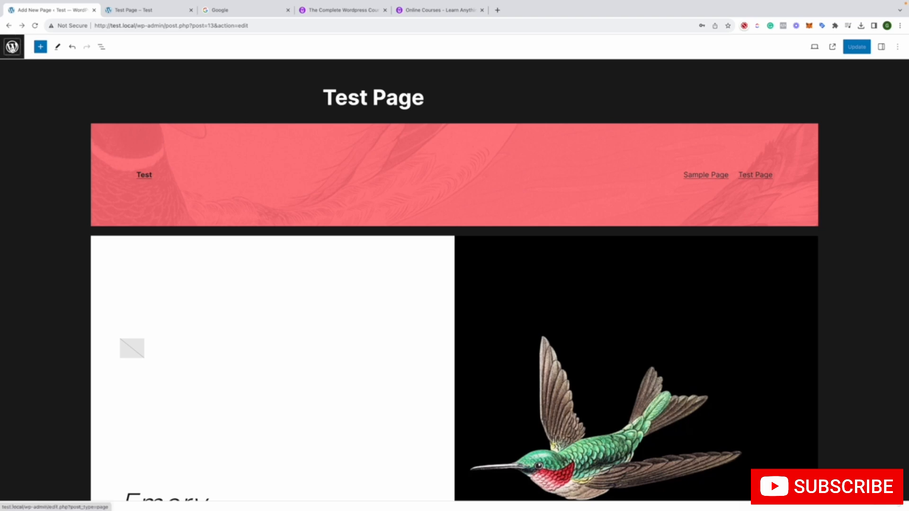
click(12, 46)
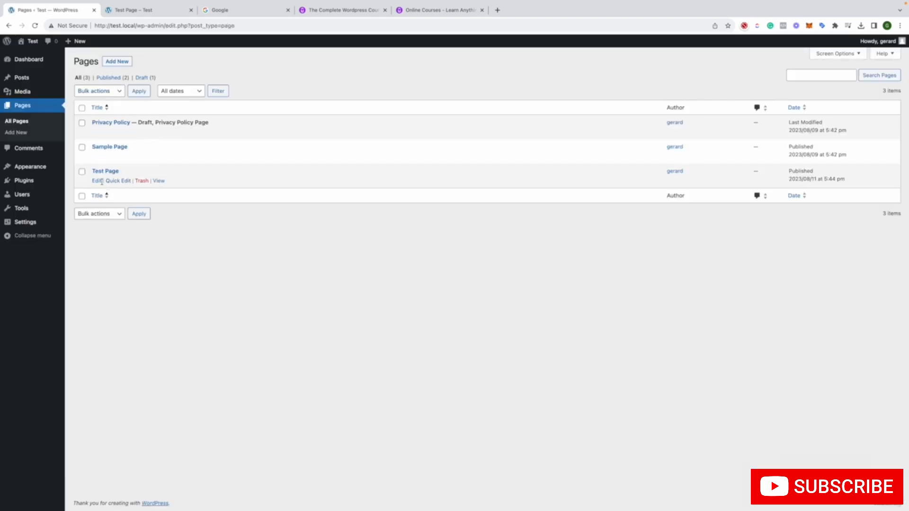
click(111, 182)
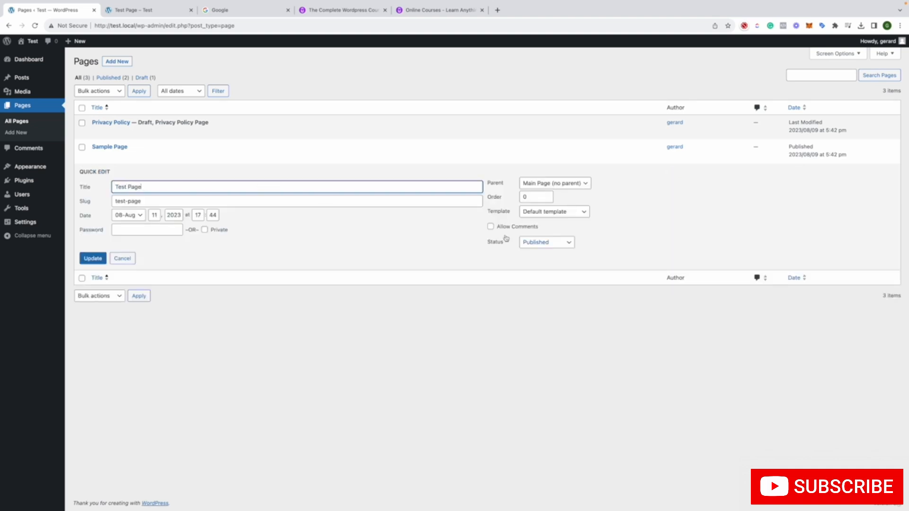
click(553, 243)
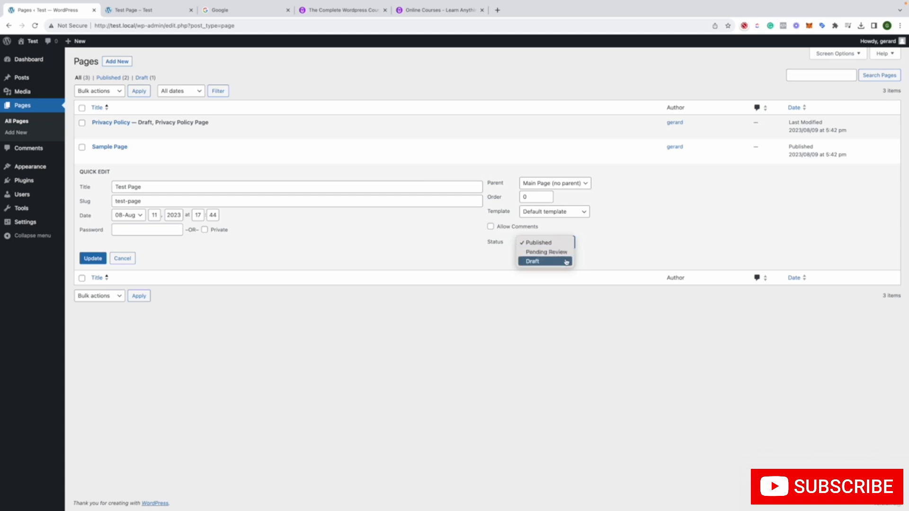
click(566, 262)
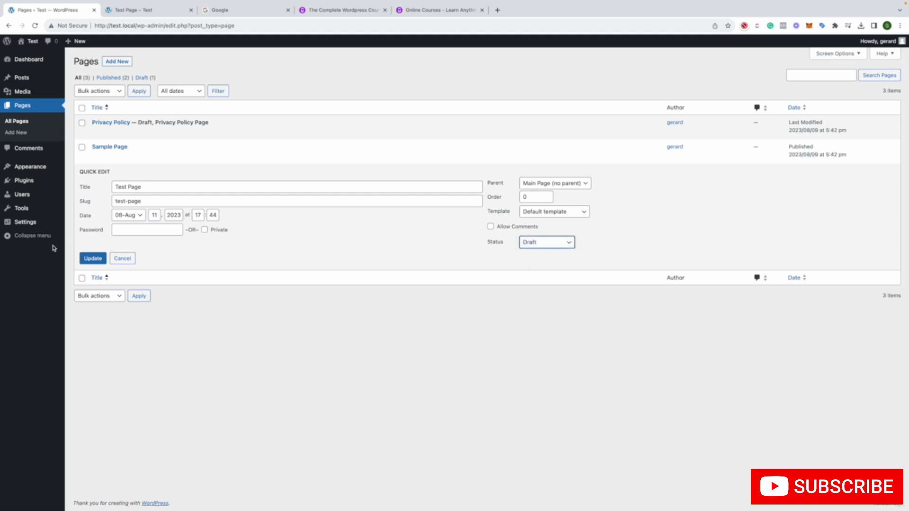
click(88, 259)
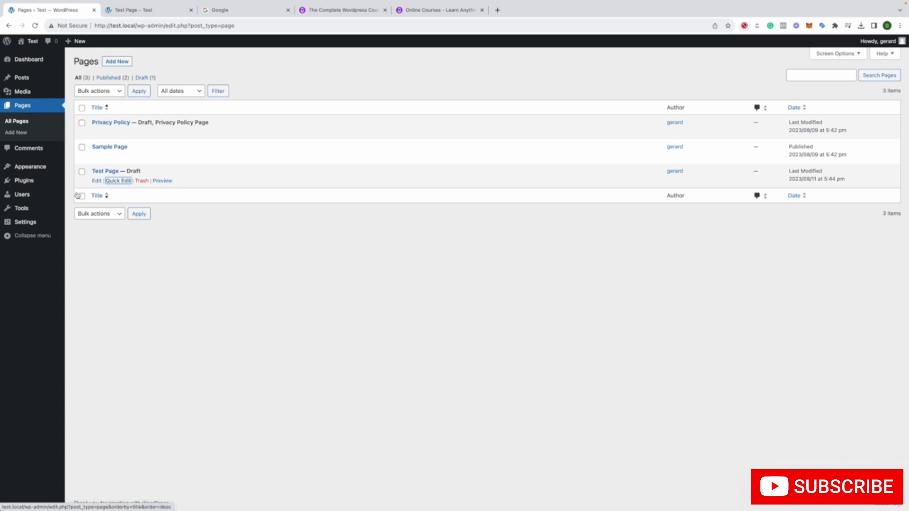
Go to the site's comments and read the text of the sample comment on the Hello world! post
click(41, 146)
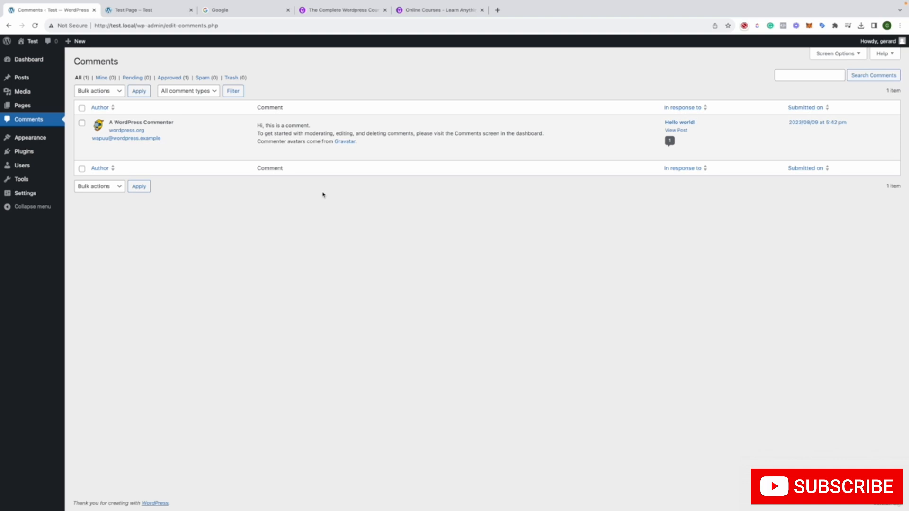
mouse_move(336, 153)
drag(252, 162, 358, 142)
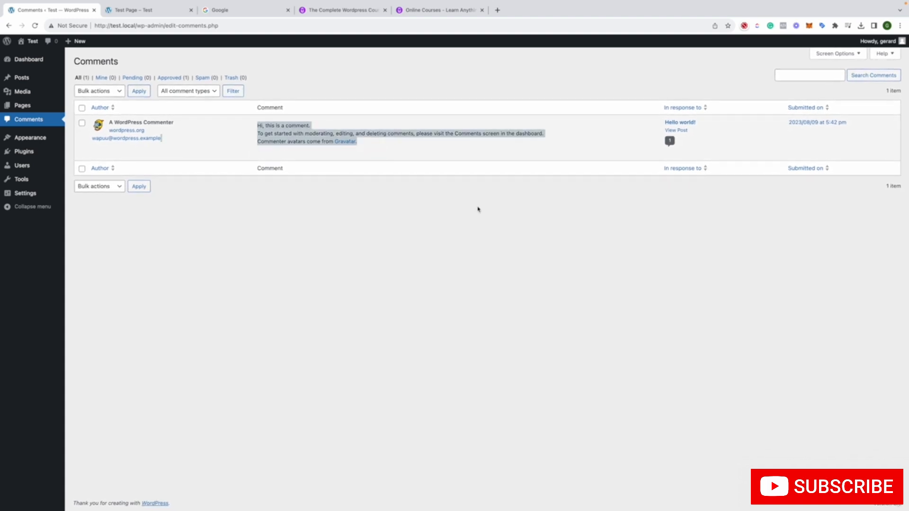
click(675, 219)
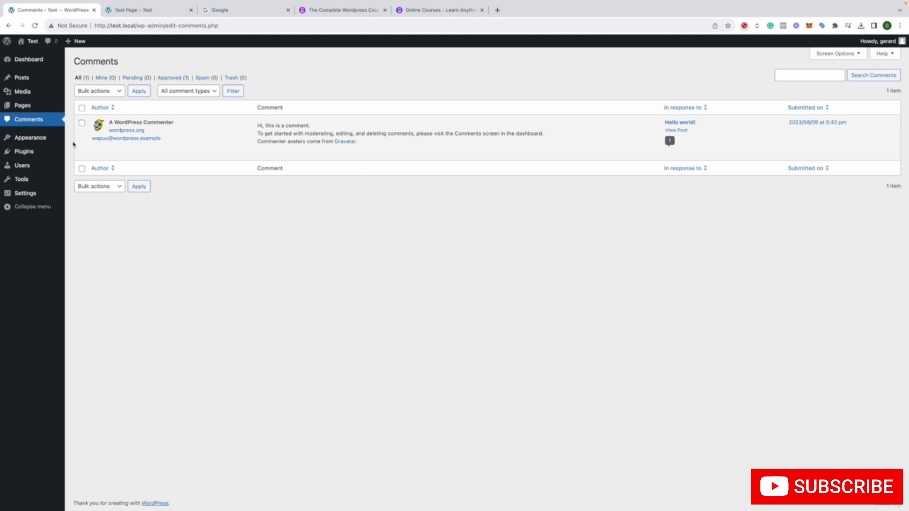
Go from the installed themes to the theme directory and browse the popular themes available to add
click(43, 142)
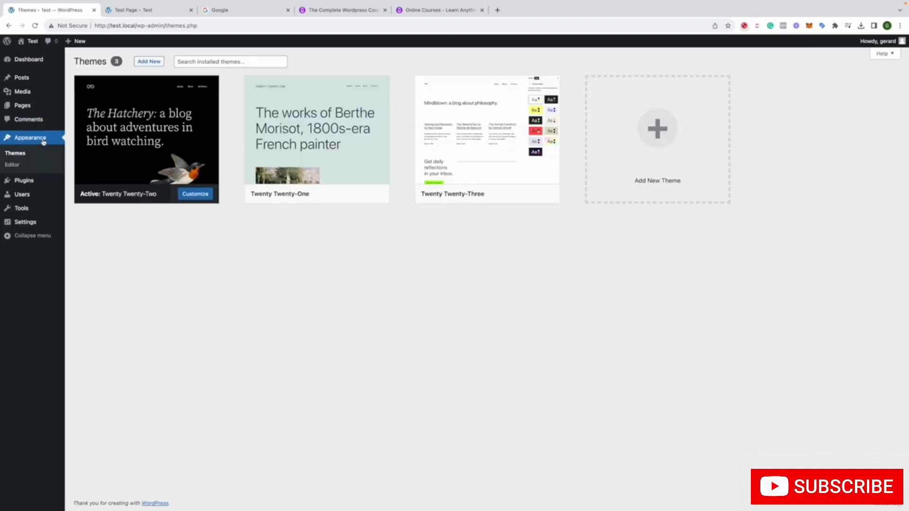
click(625, 181)
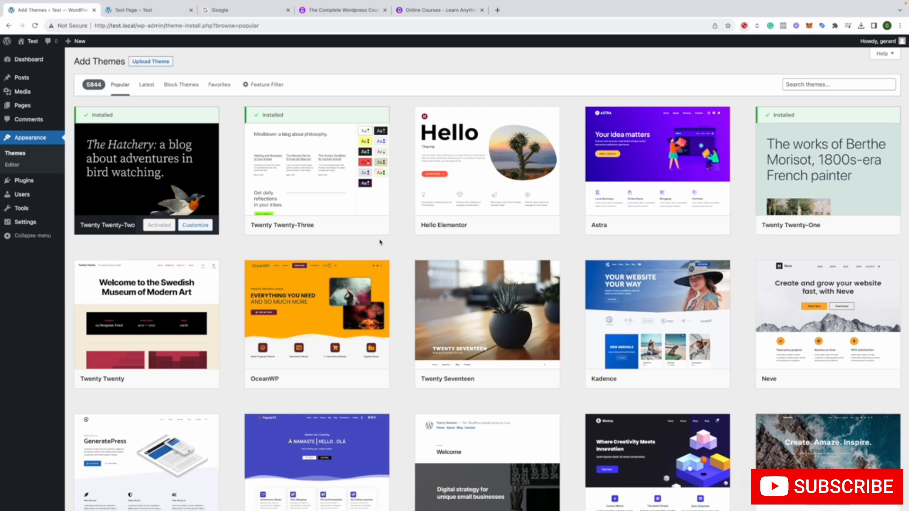
scroll(380, 243, down, 10)
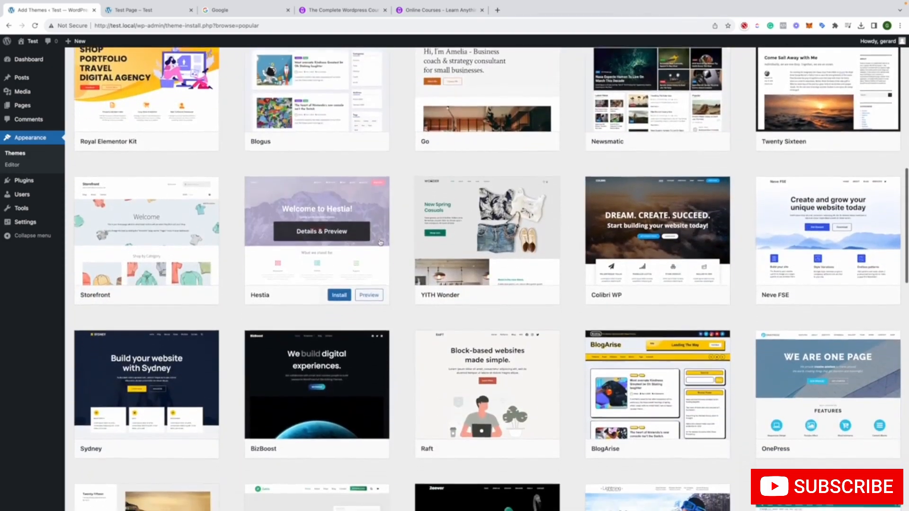
scroll(381, 243, down, 4)
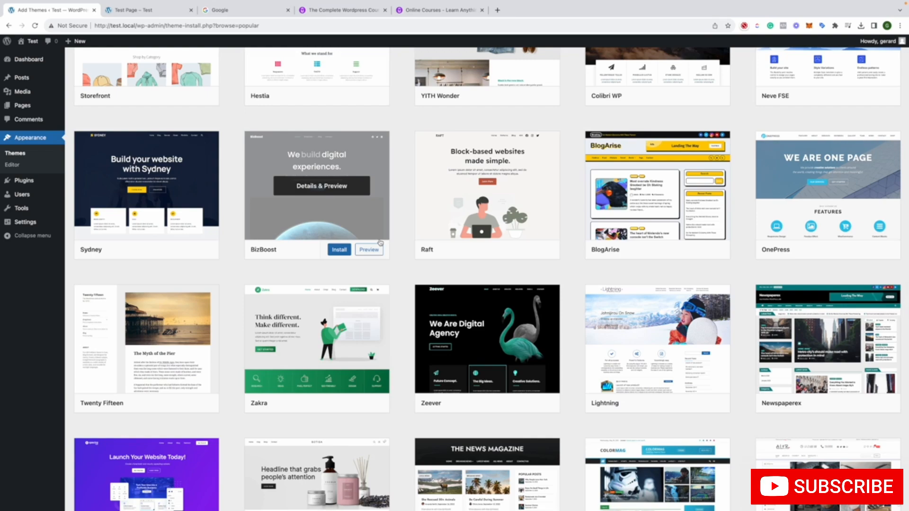
Open the details preview of the Raft theme, look over its demo page, and return to the theme directory
click(501, 193)
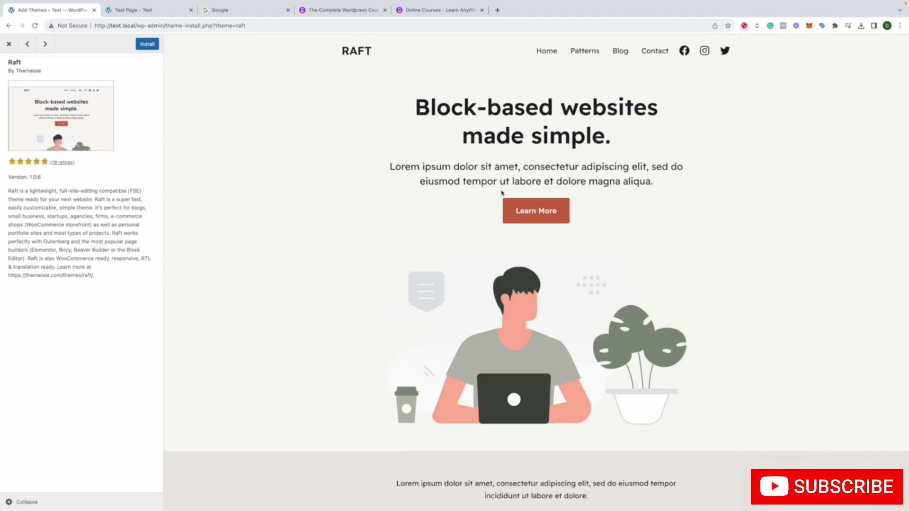
scroll(502, 194, down, 8)
scroll(442, 198, up, 1)
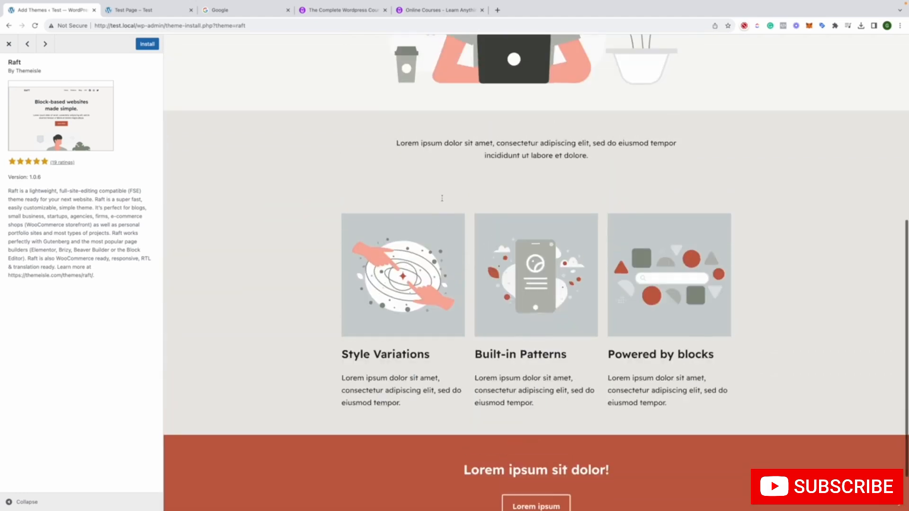
scroll(442, 197, up, 7)
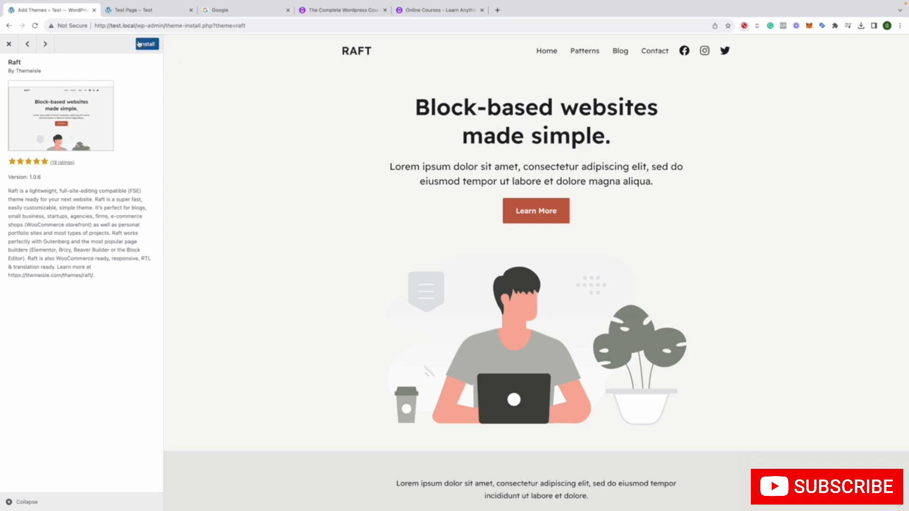
click(9, 44)
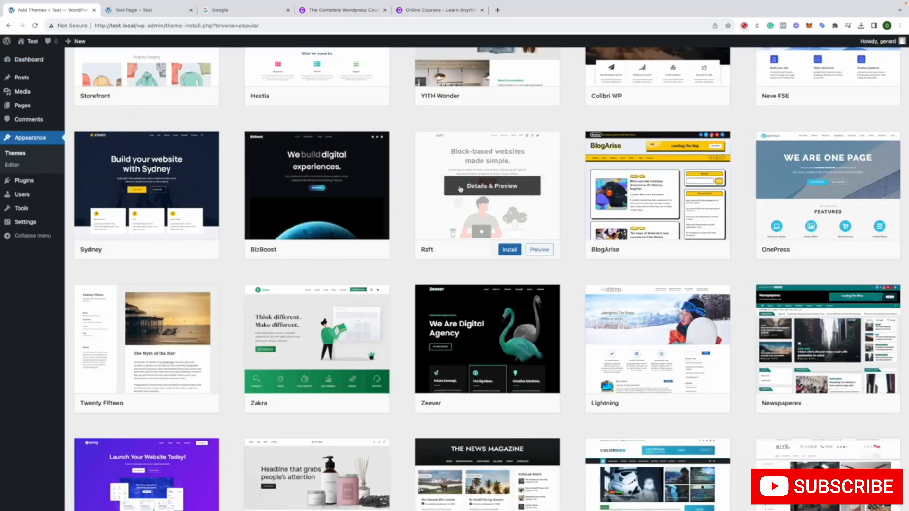
Preview the Raft theme's demo page from its navigation to the footer again and install the theme
click(538, 251)
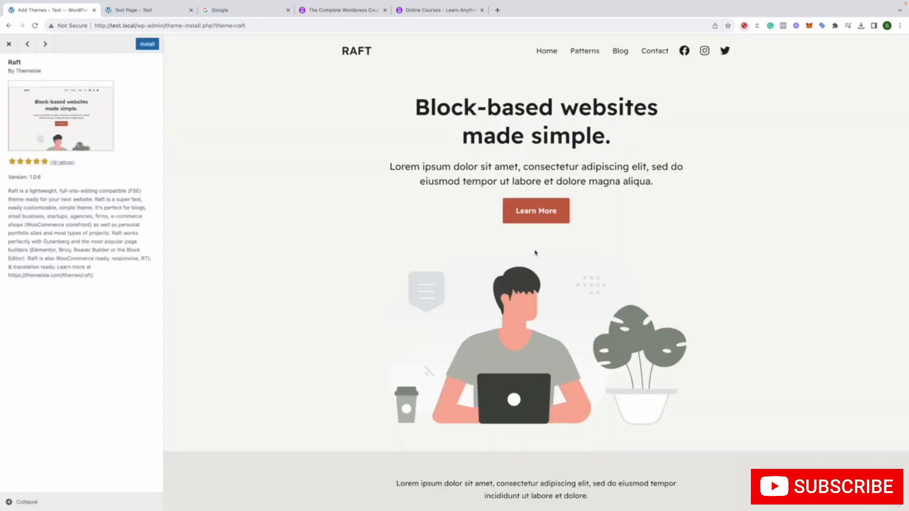
scroll(530, 199, down, 1)
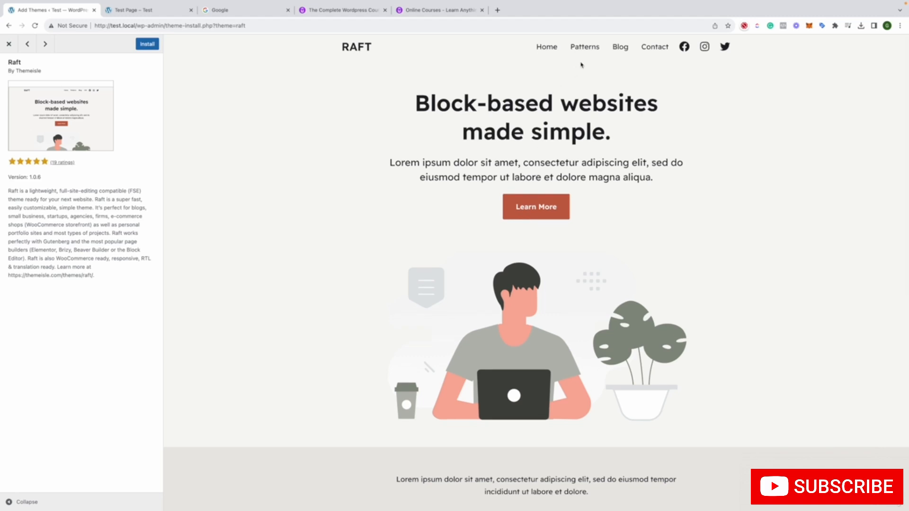
scroll(586, 55, up, 1)
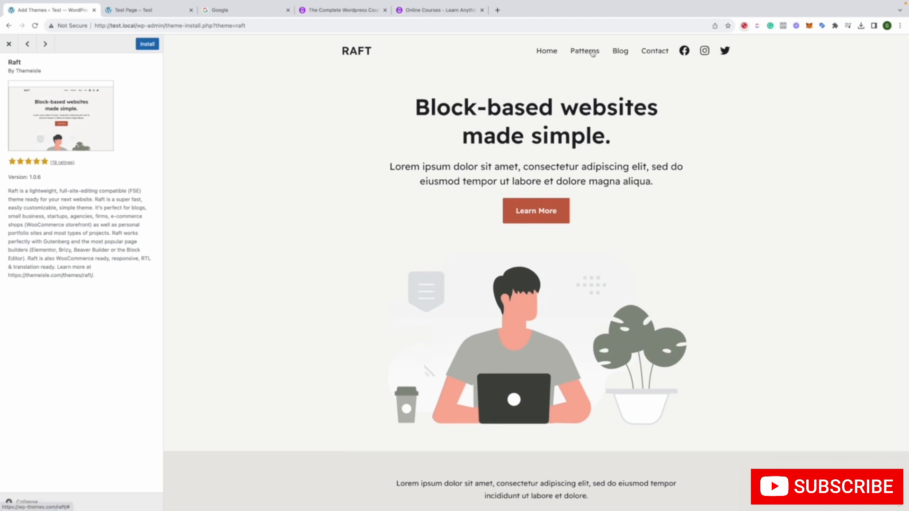
scroll(537, 133, down, 8)
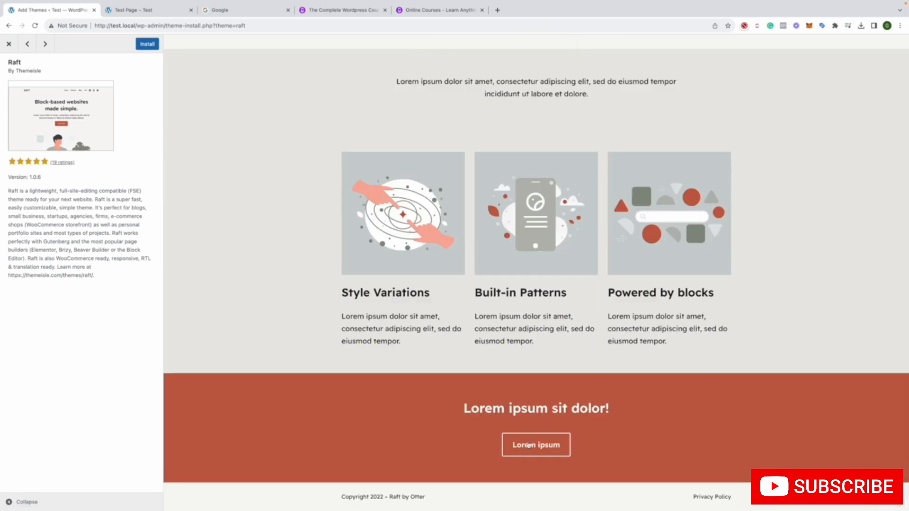
scroll(521, 380, up, 10)
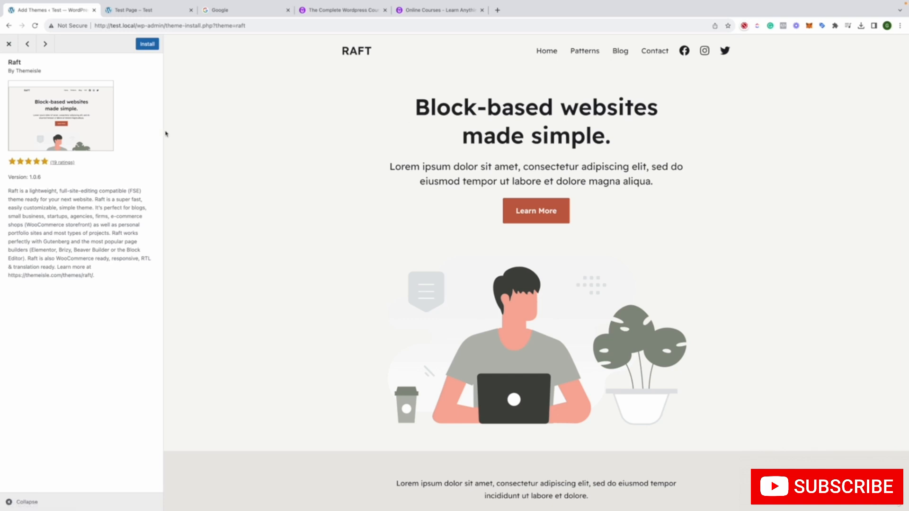
click(152, 50)
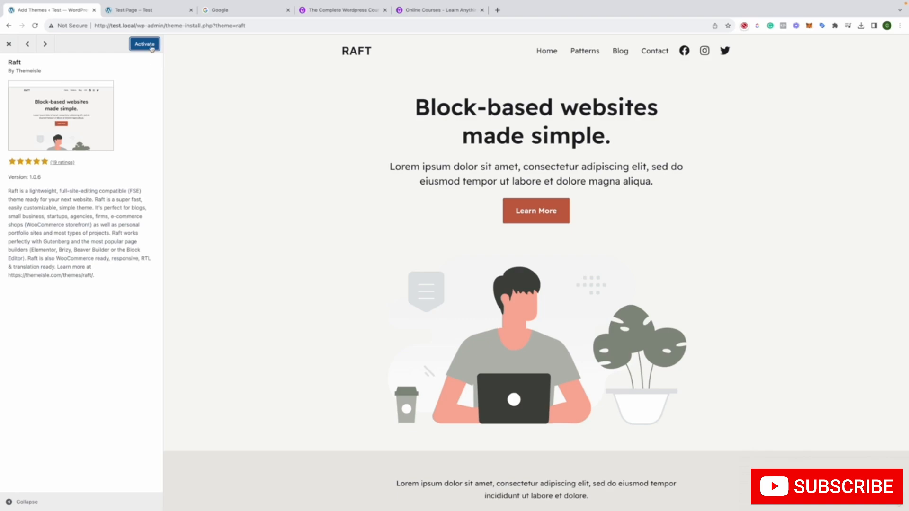
Return to the popular themes, find the installed Raft theme, and open its live preview on the Test site
click(2, 45)
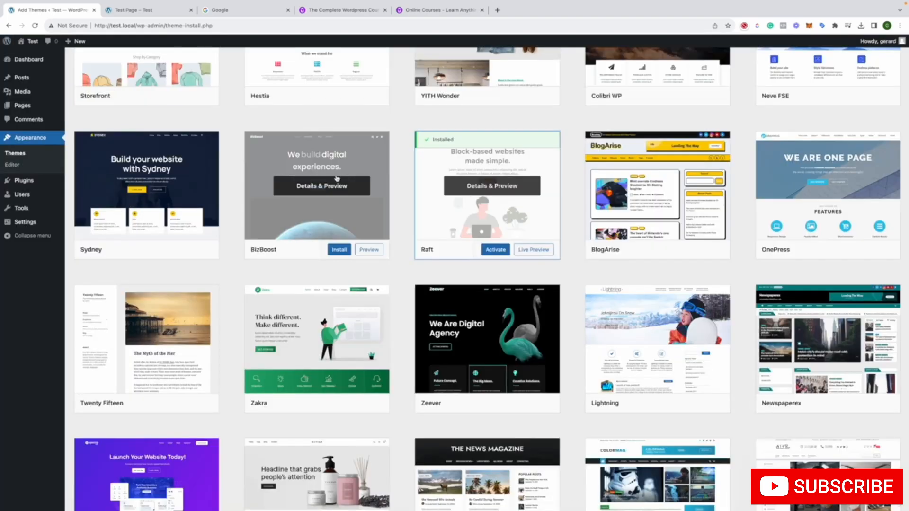
scroll(336, 179, up, 5)
scroll(336, 179, up, 8)
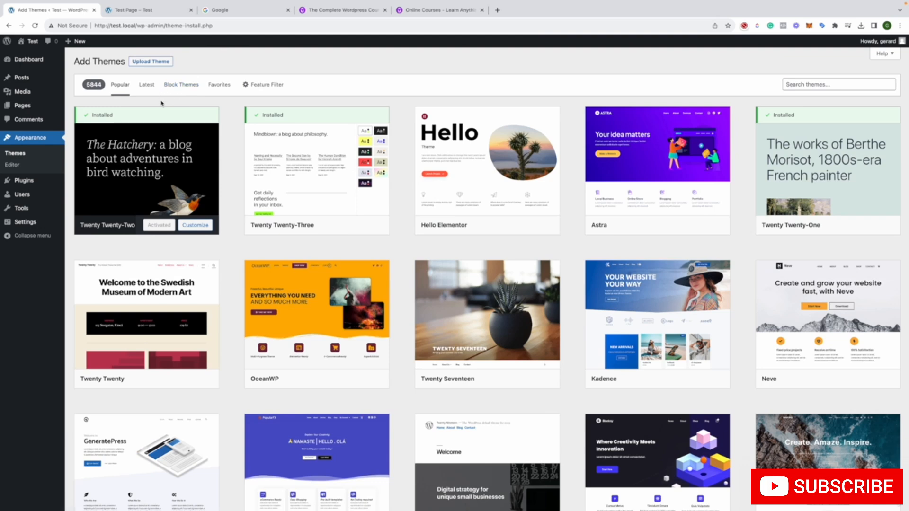
mouse_move(498, 152)
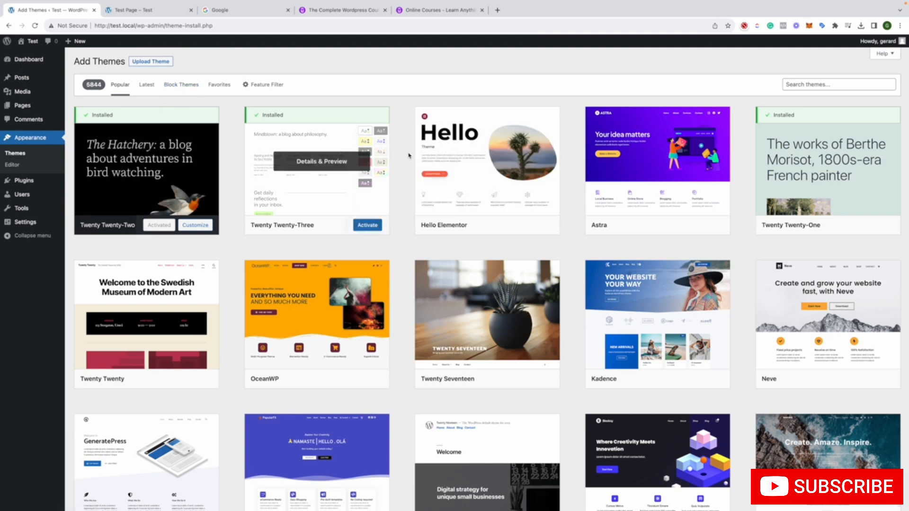
mouse_move(845, 157)
scroll(833, 158, down, 10)
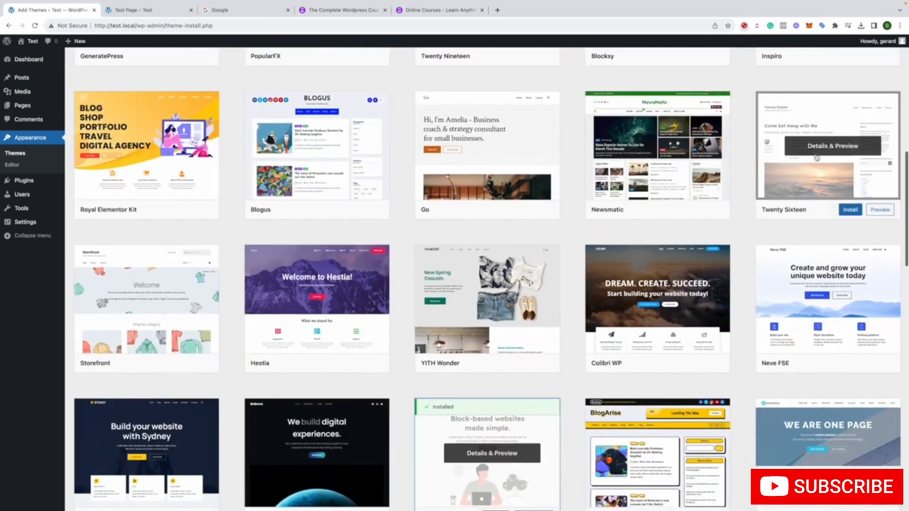
scroll(507, 416, down, 3)
mouse_move(507, 417)
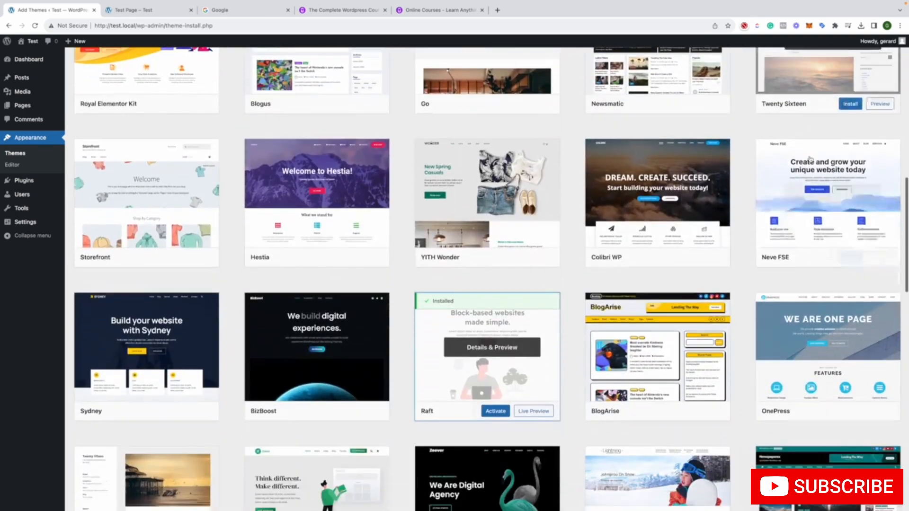
click(531, 412)
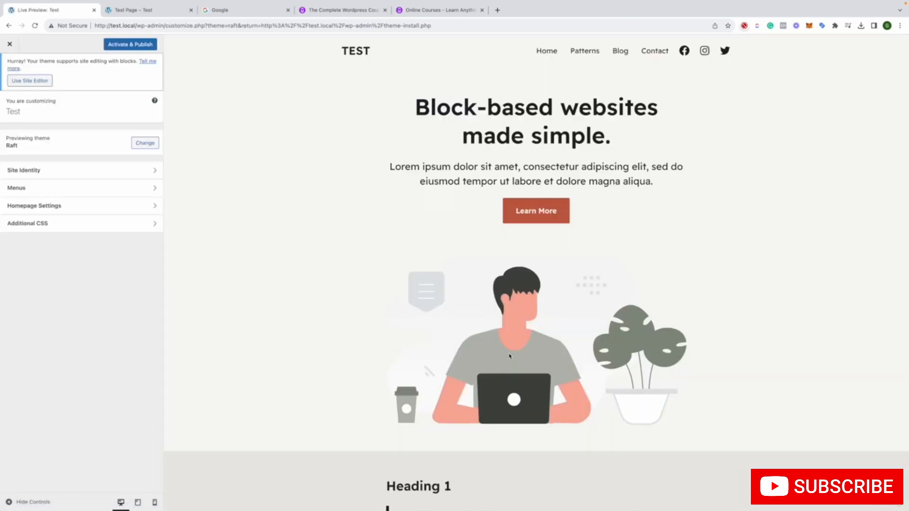
Examine how the site's own headings, quote, bordered paragraph and bird sections look in the Raft live preview
scroll(487, 282, down, 20)
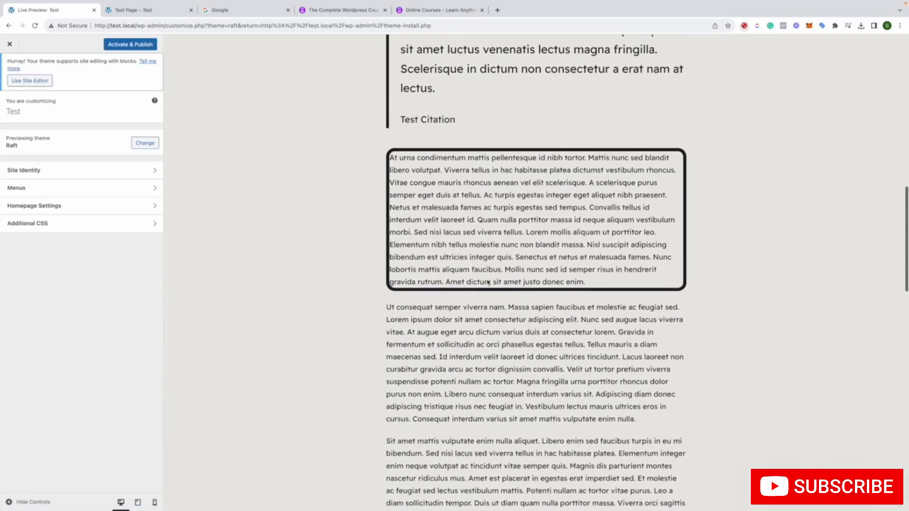
scroll(487, 280, down, 15)
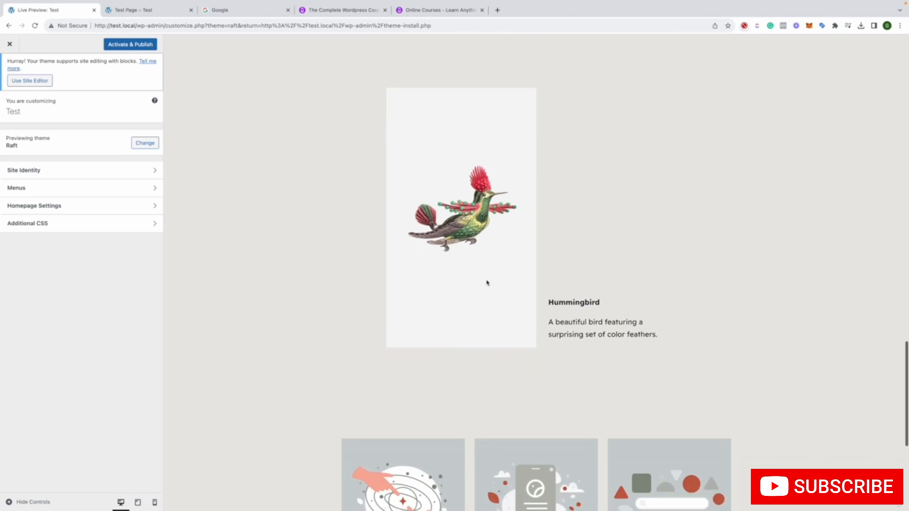
scroll(485, 285, down, 1)
scroll(401, 302, up, 7)
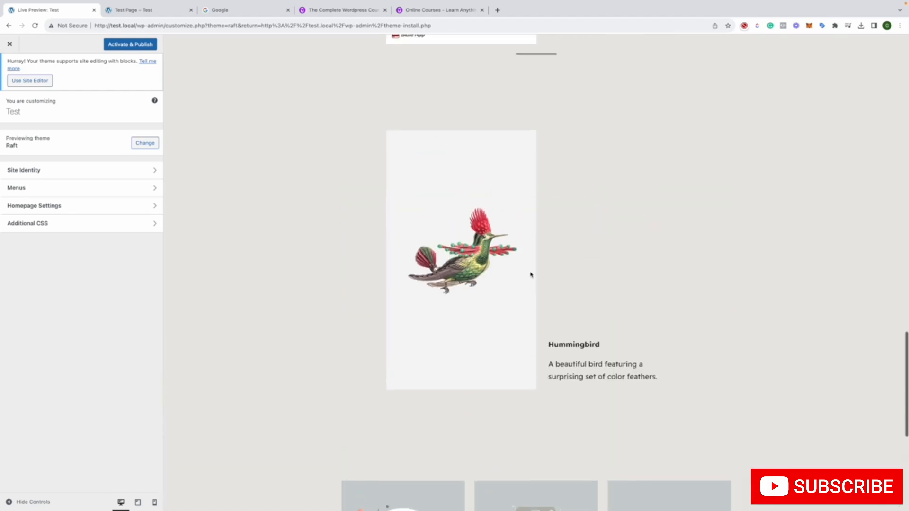
scroll(533, 361, up, 15)
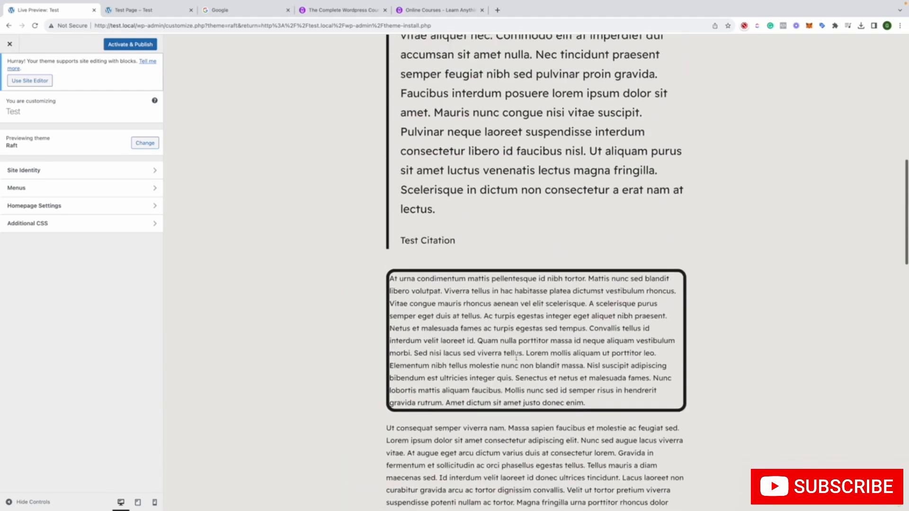
Activate and publish the Raft theme on the site, return to the theme directory, and dismiss the feedback survey
scroll(516, 359, up, 8)
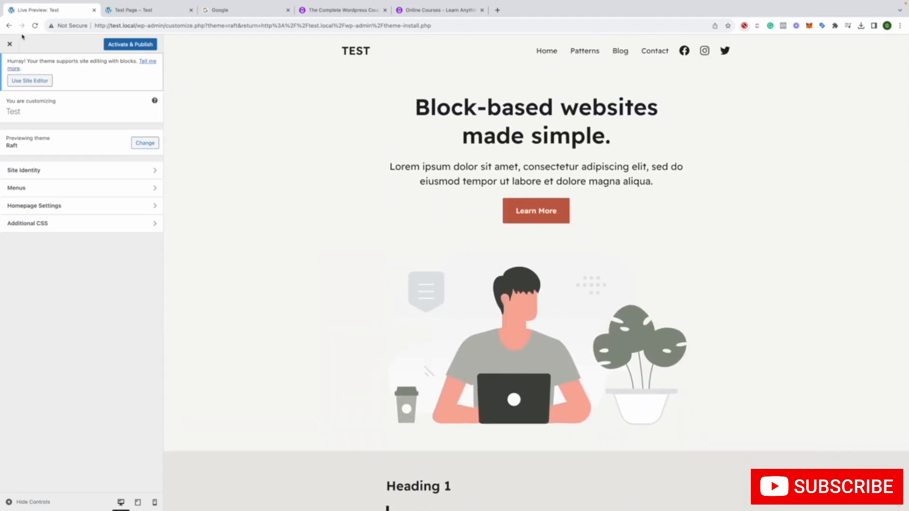
click(126, 44)
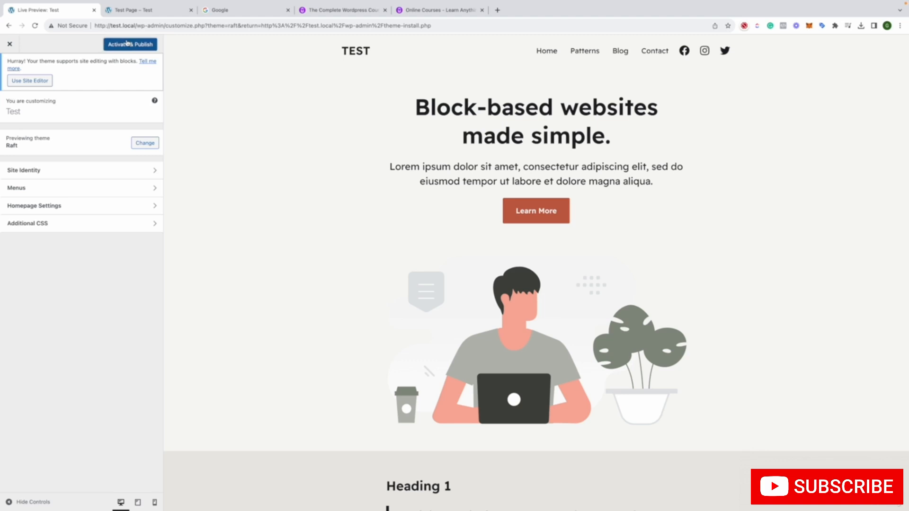
click(10, 45)
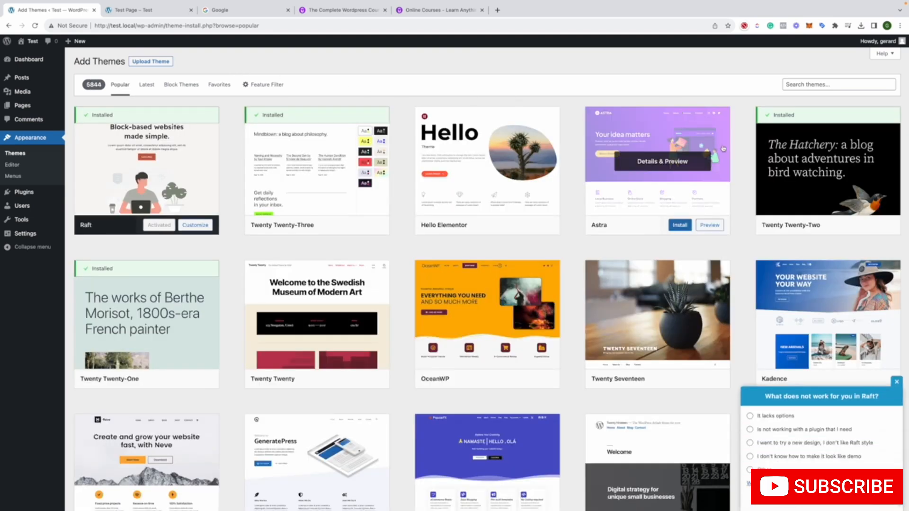
click(897, 383)
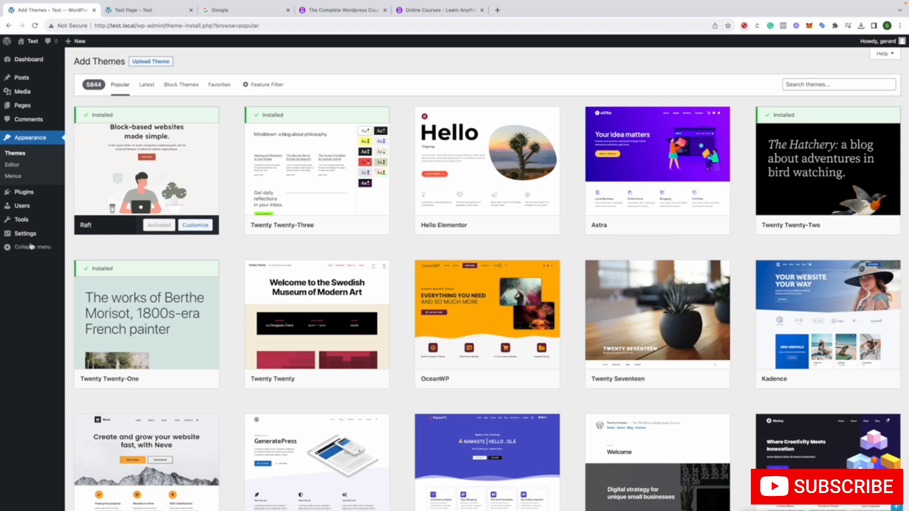
Look through the Latest, Block Themes and Favorites listings and the Feature Filter options, and return to the popular themes
click(152, 85)
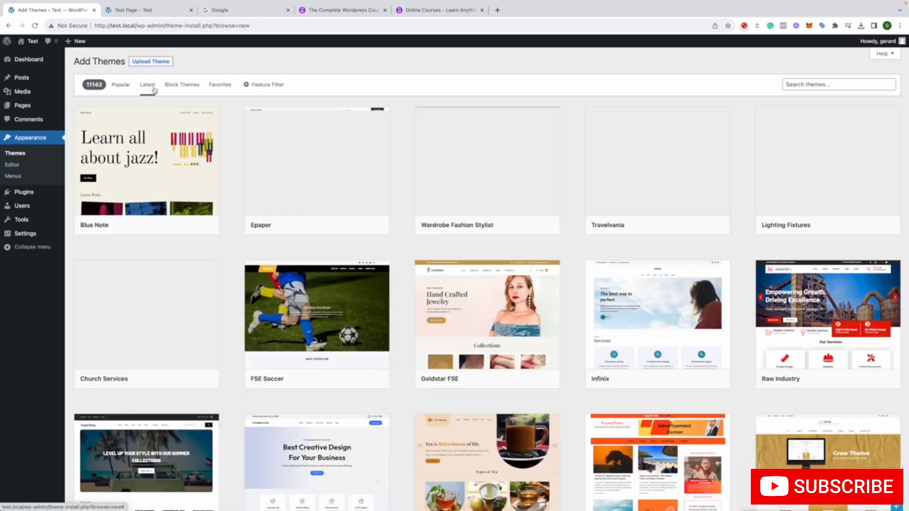
click(184, 90)
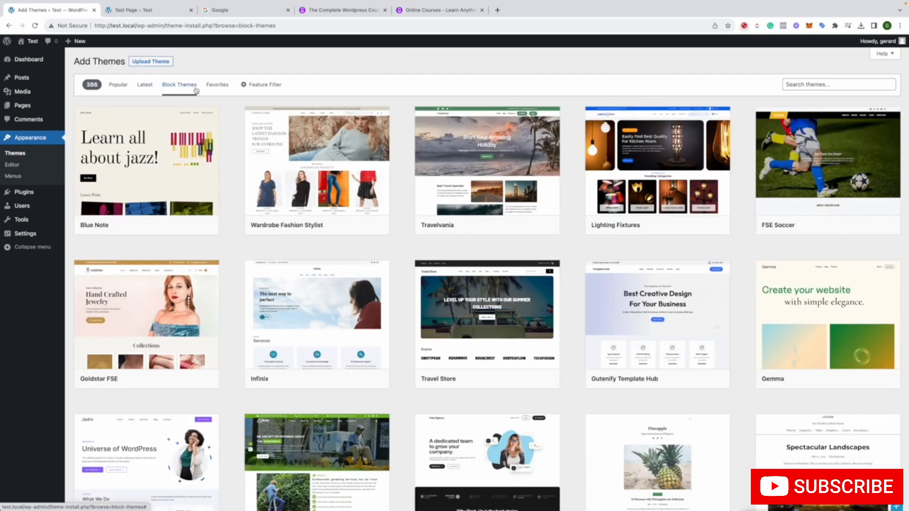
click(218, 84)
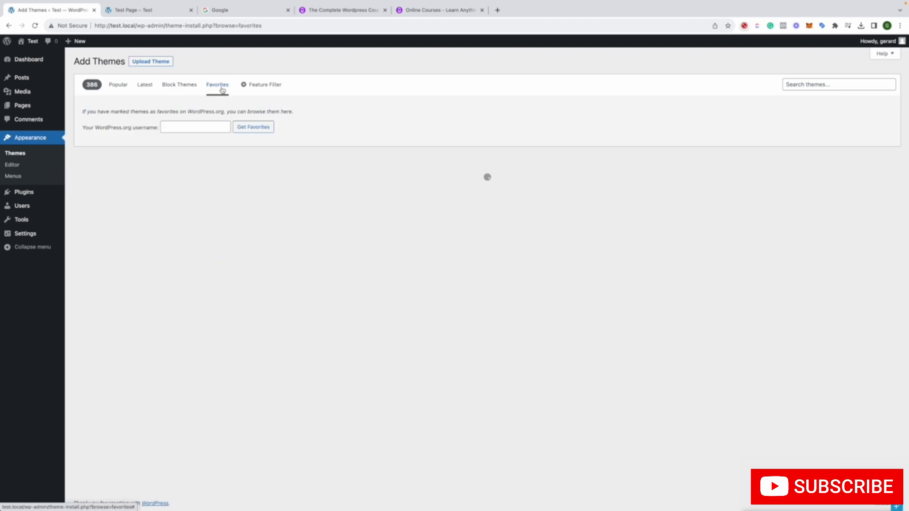
click(248, 88)
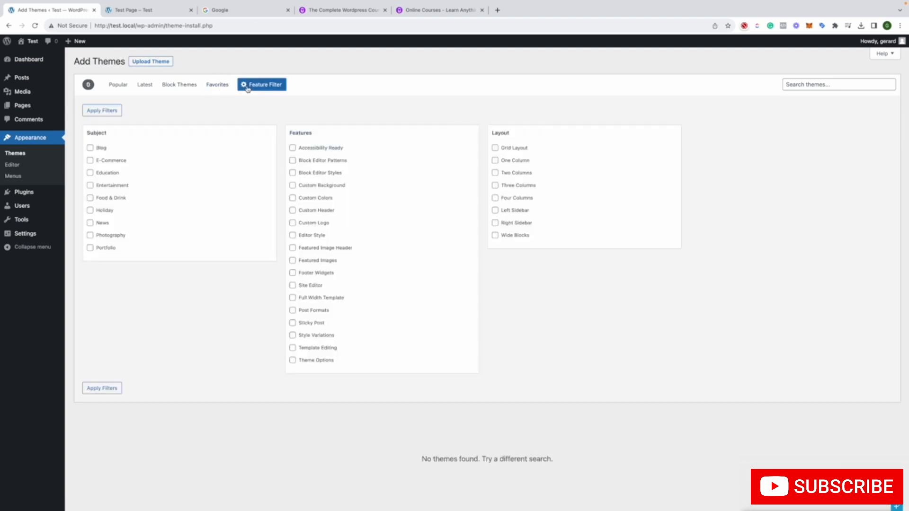
click(247, 88)
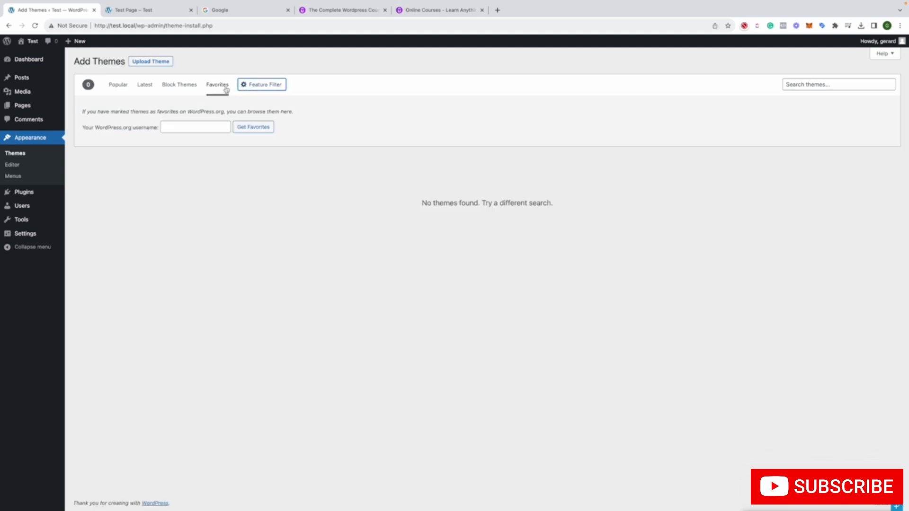
click(121, 88)
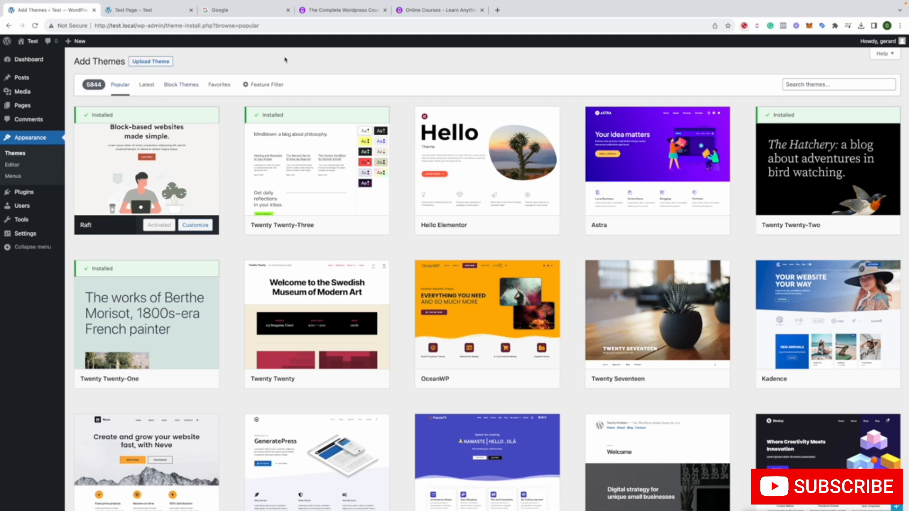
Switch to the Google page and search for "premium theme wordpress"
click(206, 15)
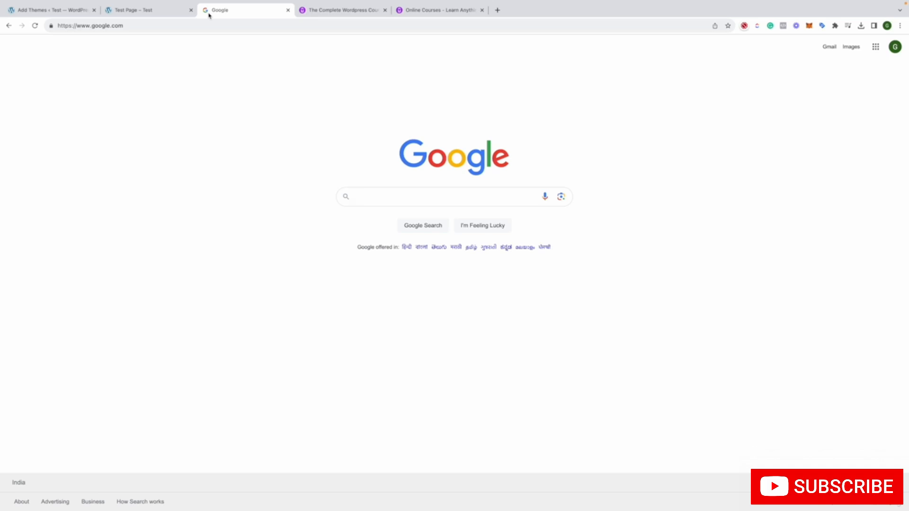
text(premium )
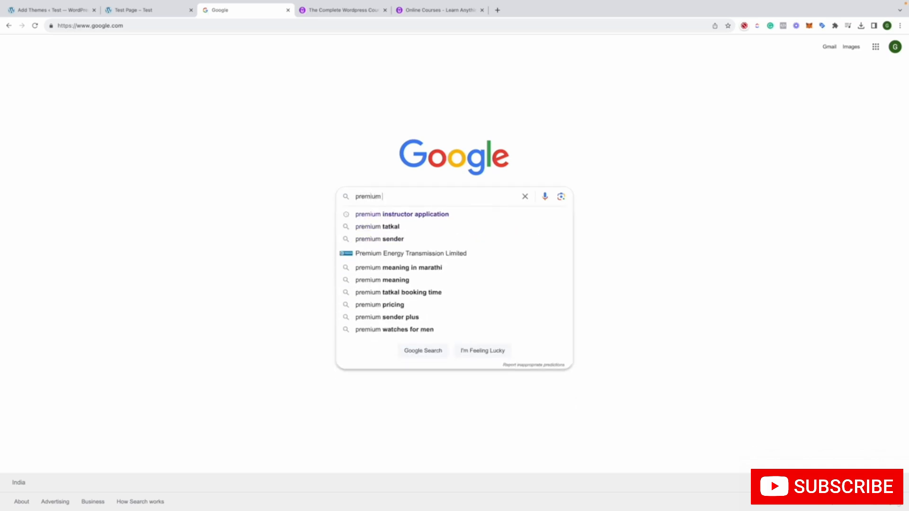
text(theme wo)
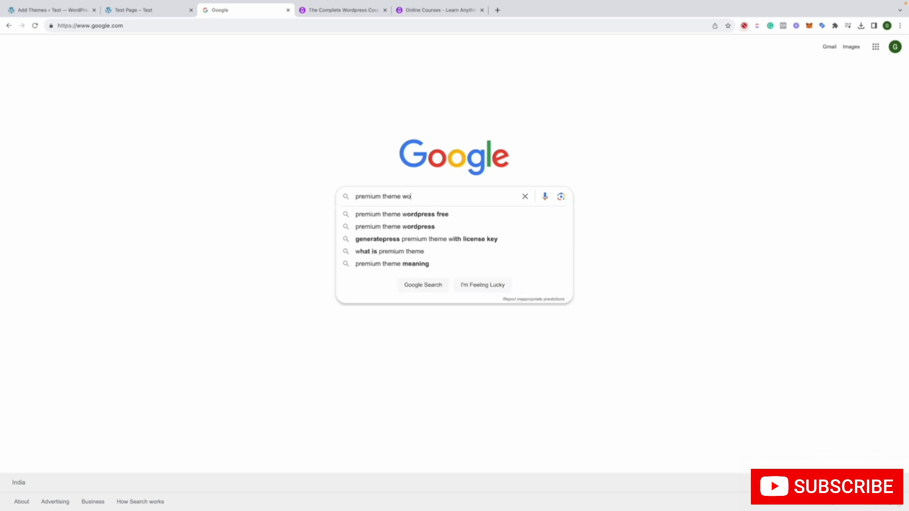
text(rdpress)
key(Return)
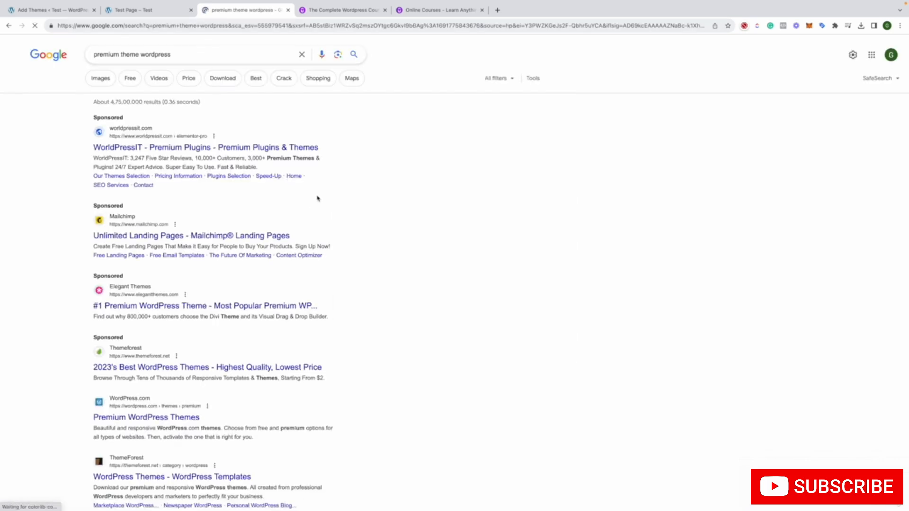
Open the WordPress.com Premium WordPress Themes result and the ThemeForest WordPress Themes result in separate new tabs
scroll(317, 199, down, 4)
right_click(164, 237)
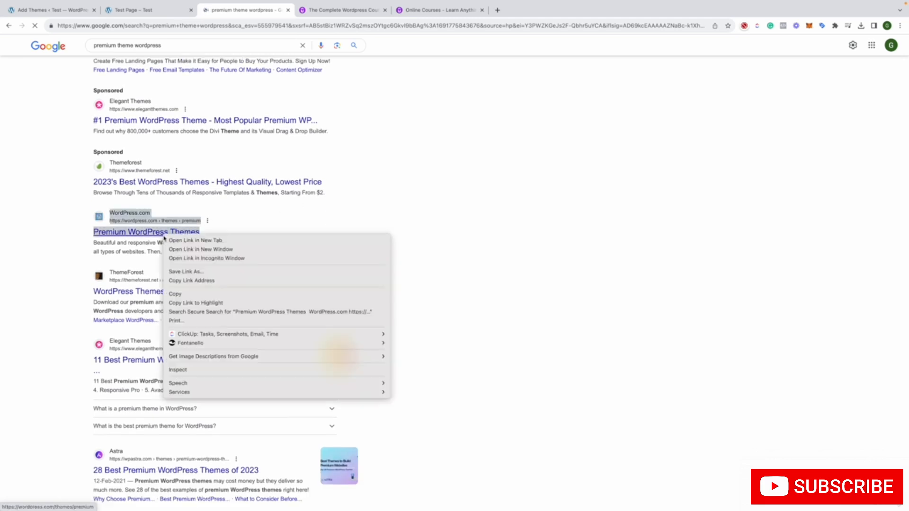
click(171, 241)
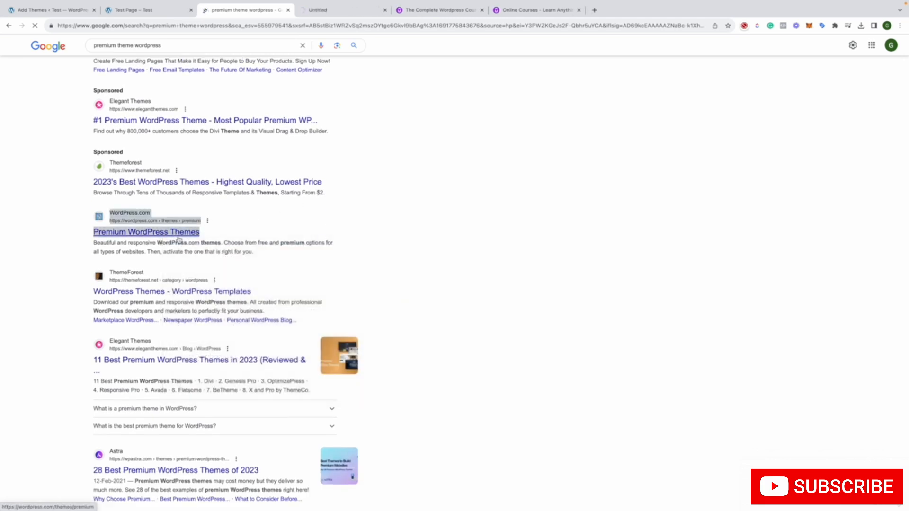
right_click(173, 296)
click(179, 301)
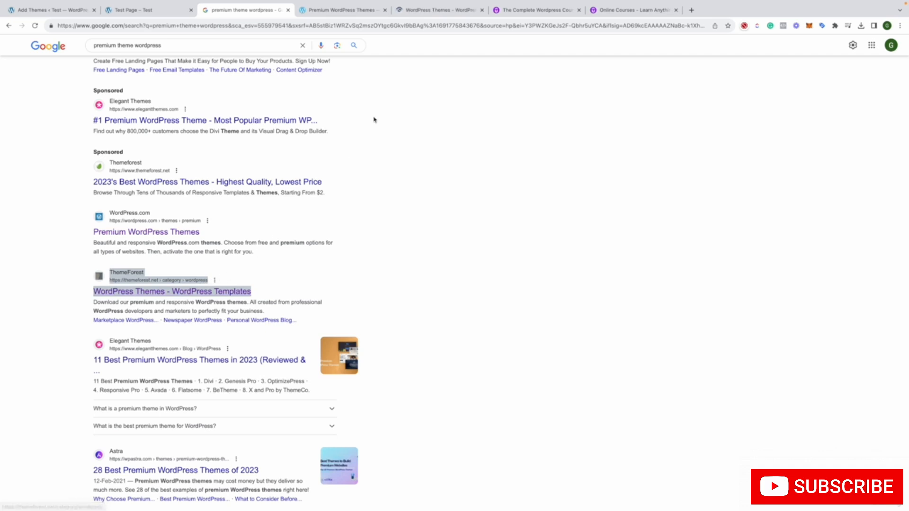
Look over the premium themes on WordPress.com and the sale, weekly bestseller and under-$40 themes on ThemeForest
key(ctrl+Tab)
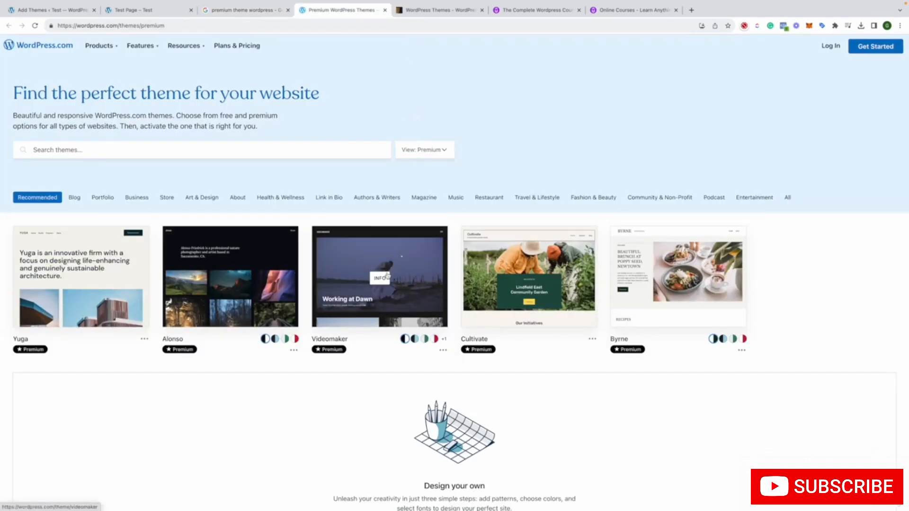
mouse_move(387, 276)
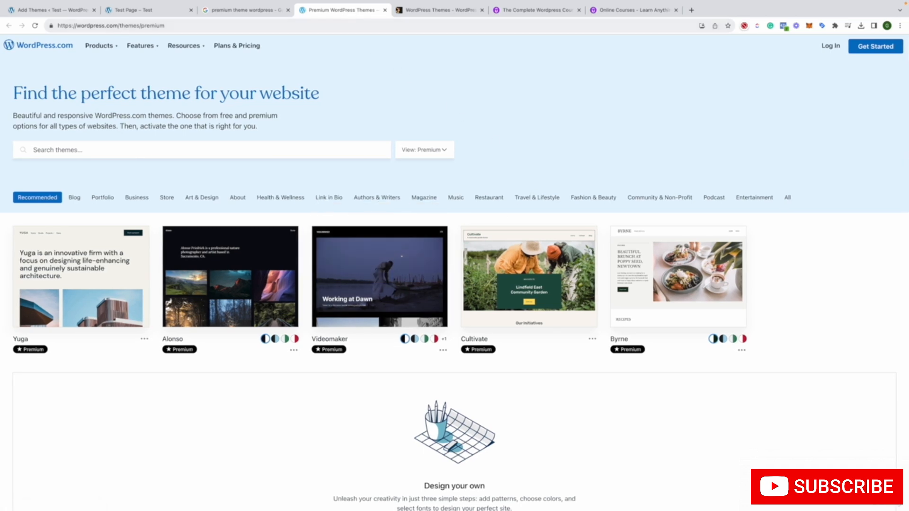
click(408, 10)
scroll(495, 130, down, 3)
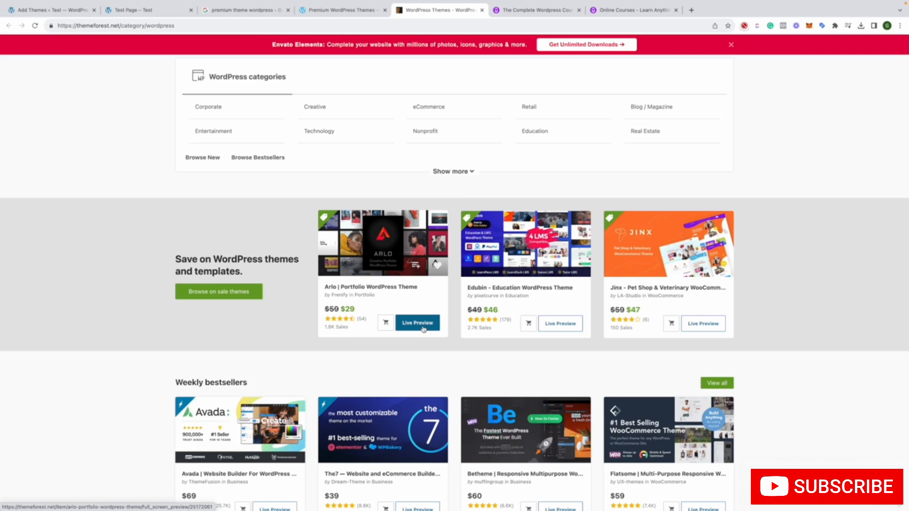
scroll(498, 284, down, 4)
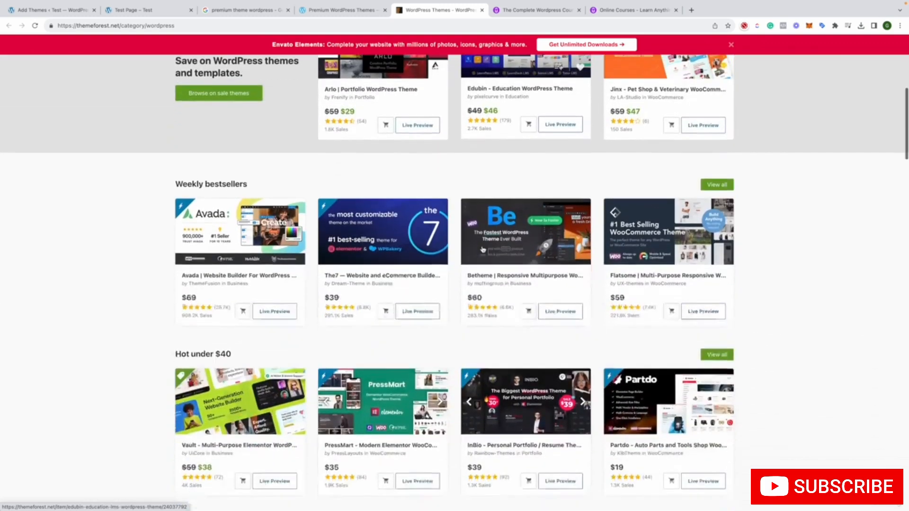
scroll(483, 249, down, 1)
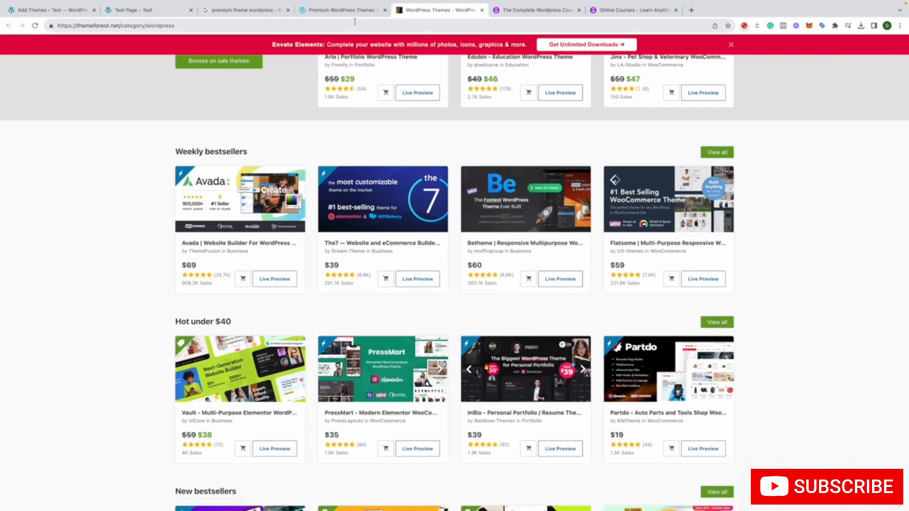
Close the WordPress.com, ThemeForest and Google search pages and return to the Add Themes page
click(377, 15)
click(385, 10)
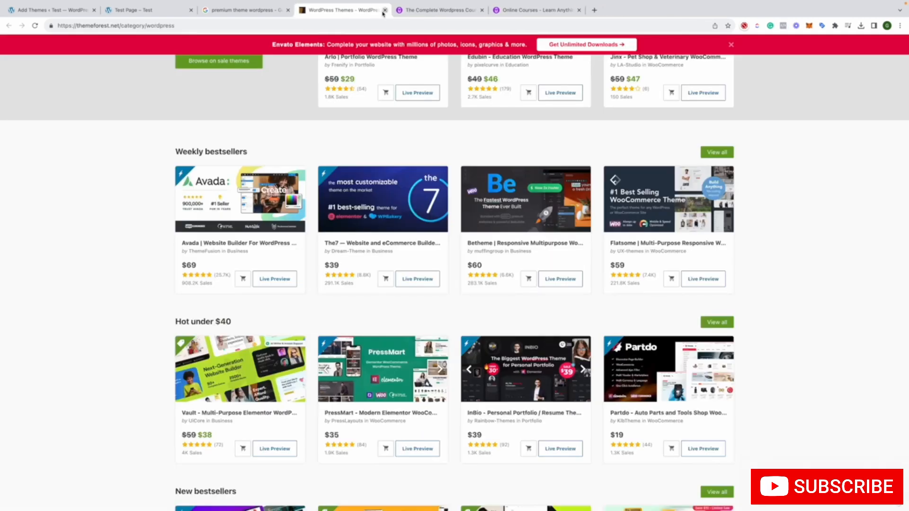
click(385, 11)
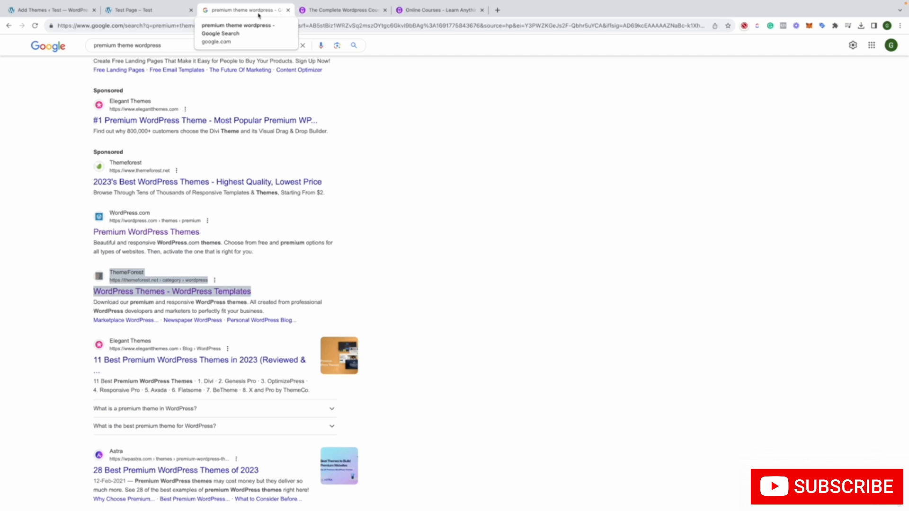
click(288, 11)
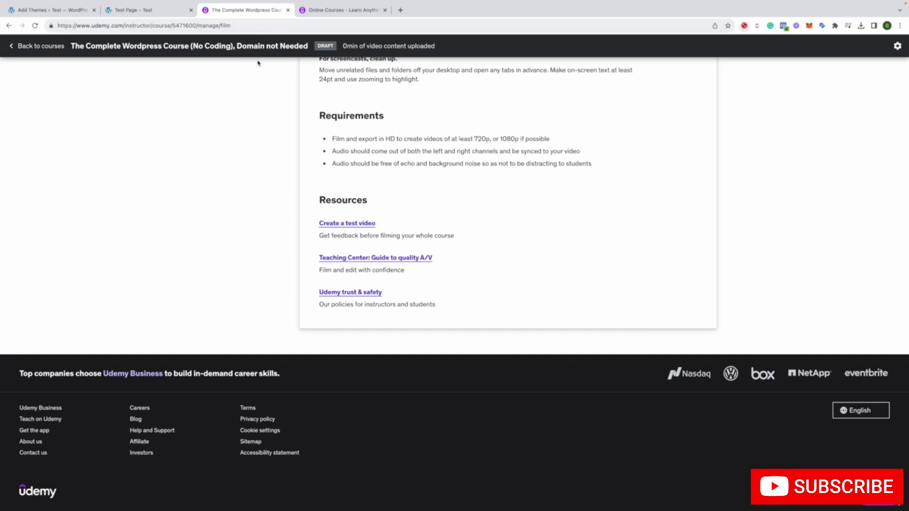
click(158, 13)
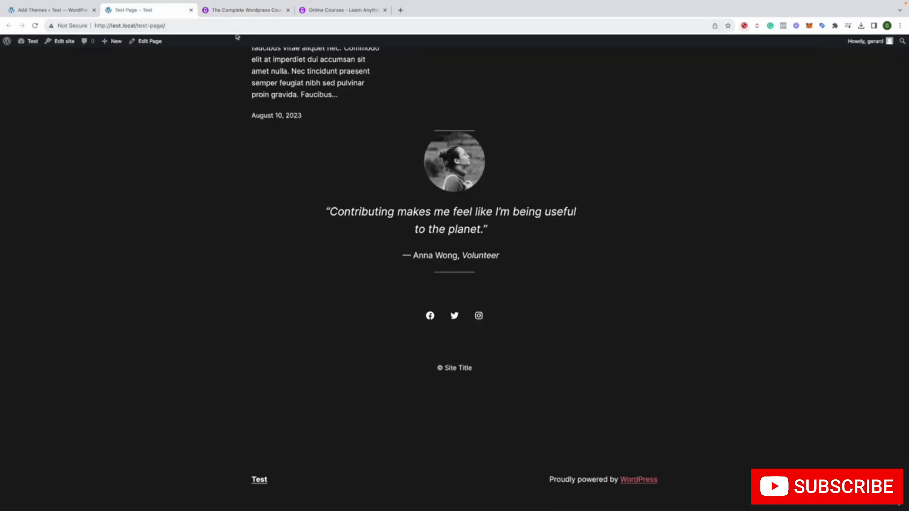
click(77, 11)
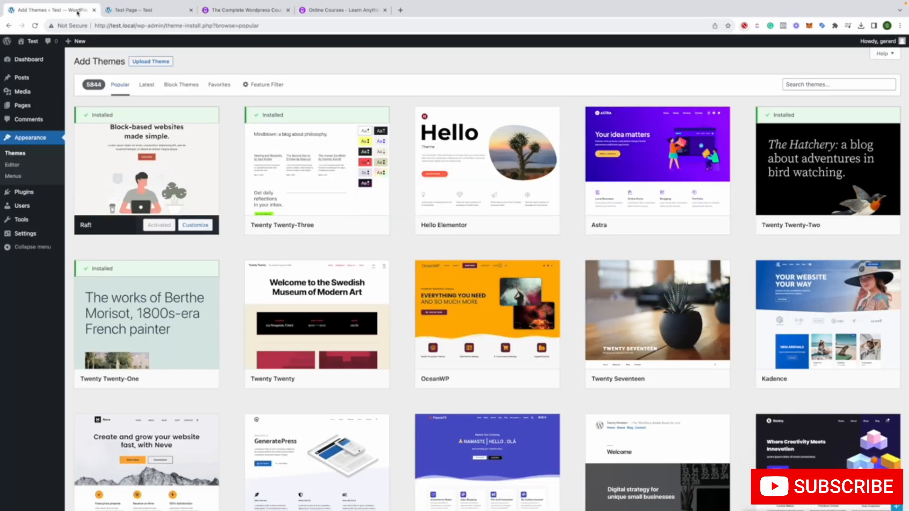
Open the site editor, check the Navigation section, and apply the Blue retro style combination to the Raft theme
click(15, 164)
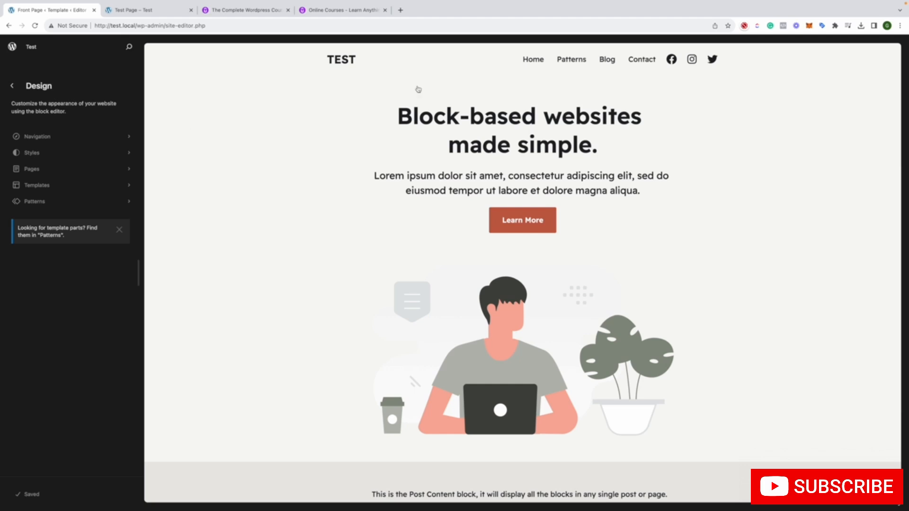
click(57, 138)
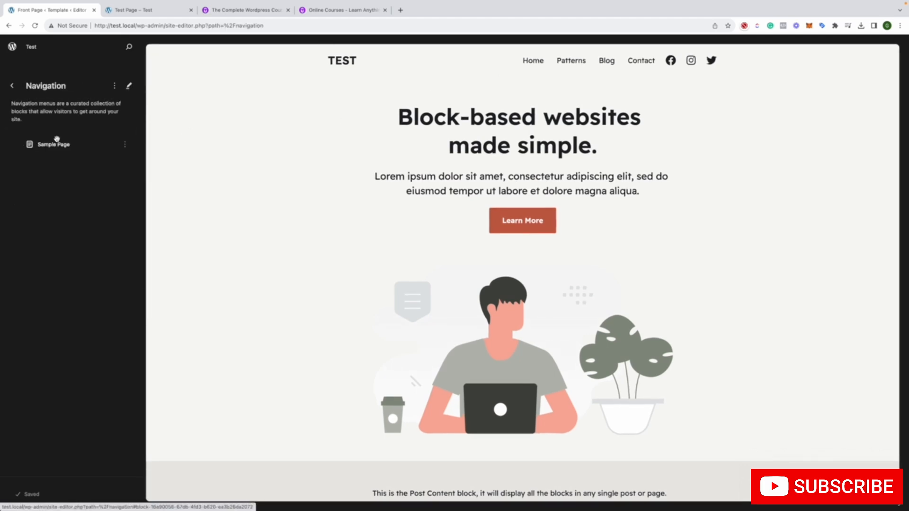
click(14, 89)
click(83, 152)
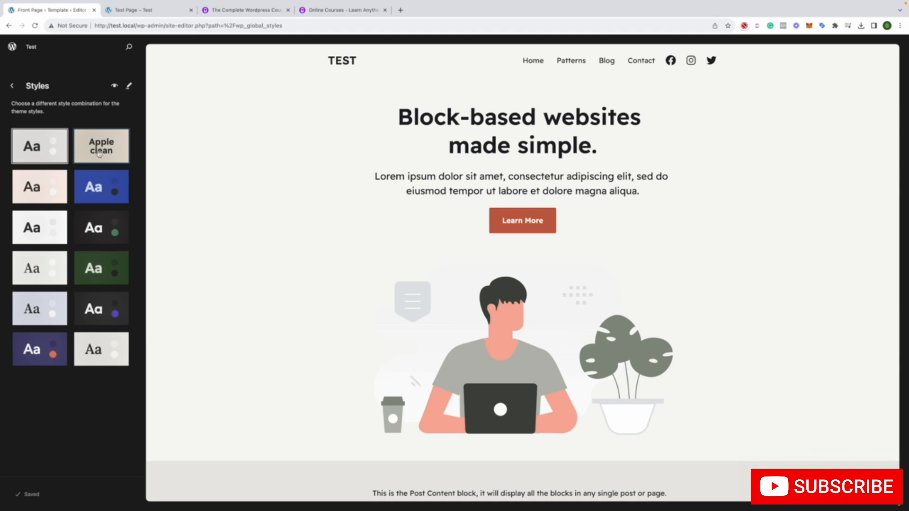
click(100, 187)
click(13, 85)
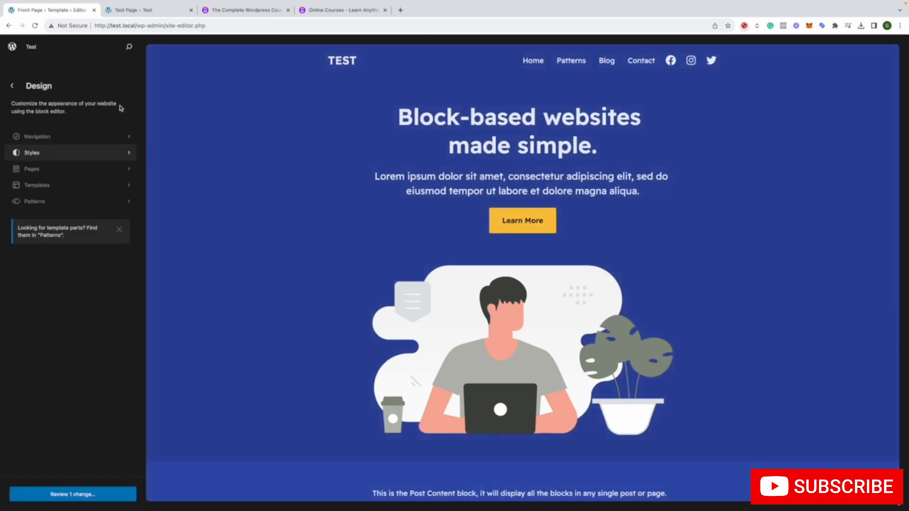
View Test Page and Sample Page from the site editor's page list to see them in the selected style
click(76, 168)
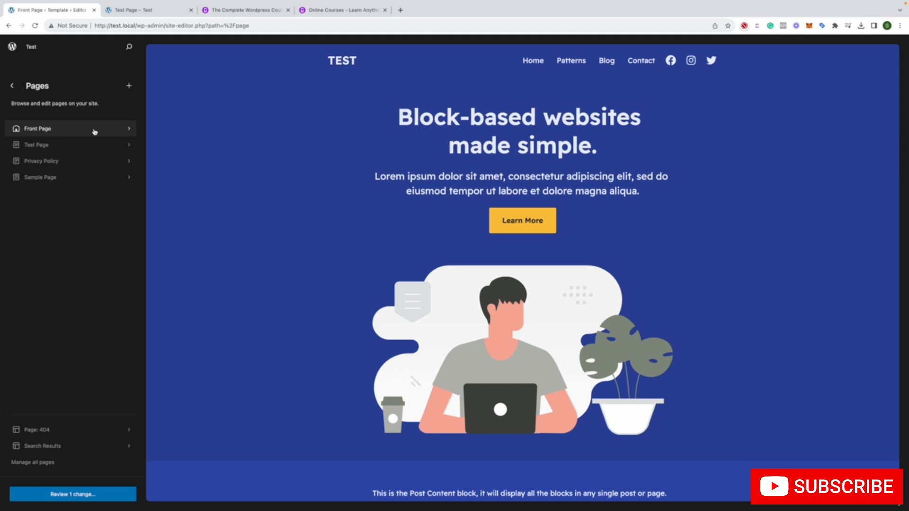
click(93, 145)
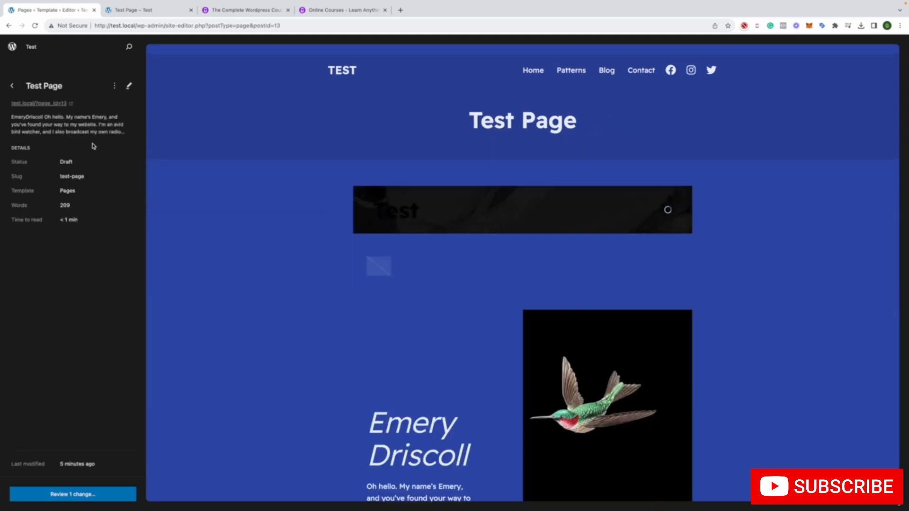
click(14, 86)
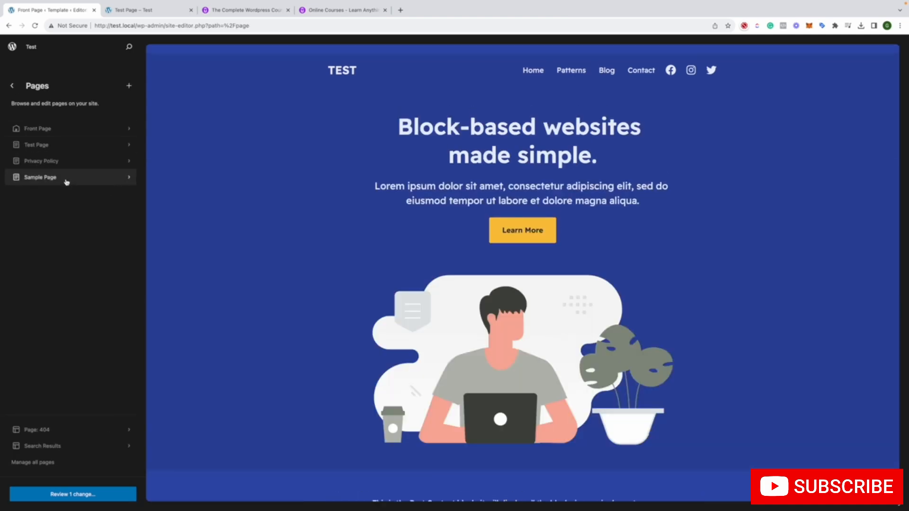
click(66, 182)
click(12, 86)
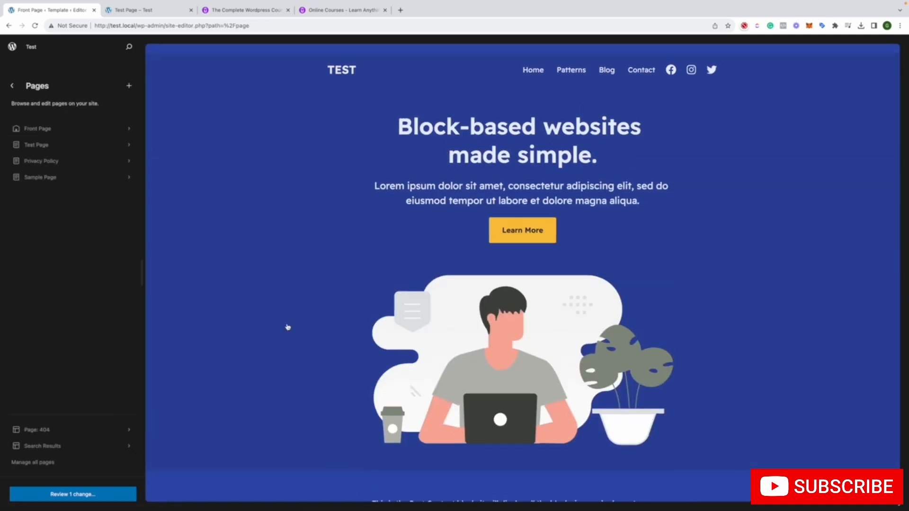
View the Page: 404 template from the page list and the Search Results template from the template list
click(86, 428)
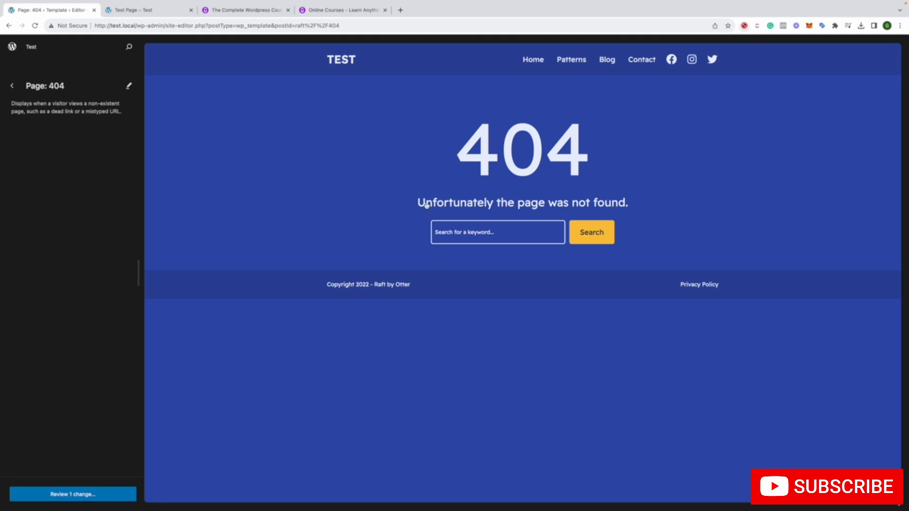
click(12, 85)
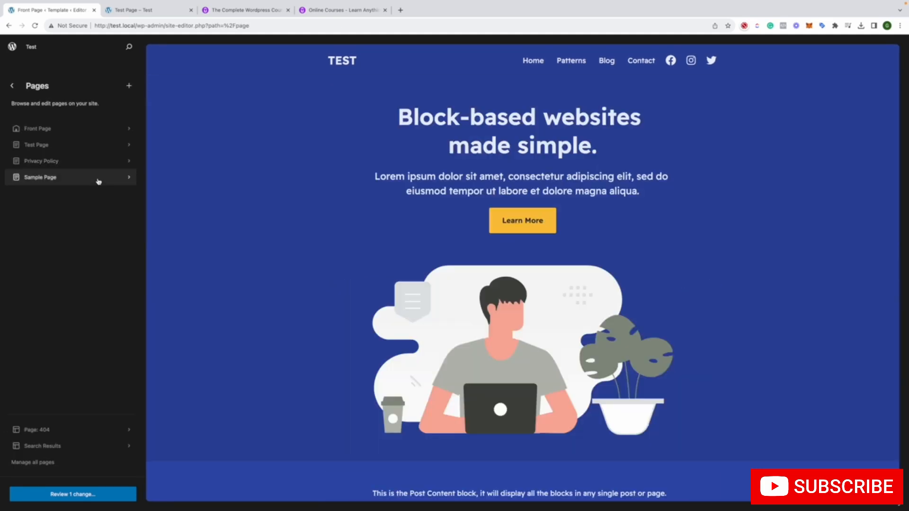
click(18, 87)
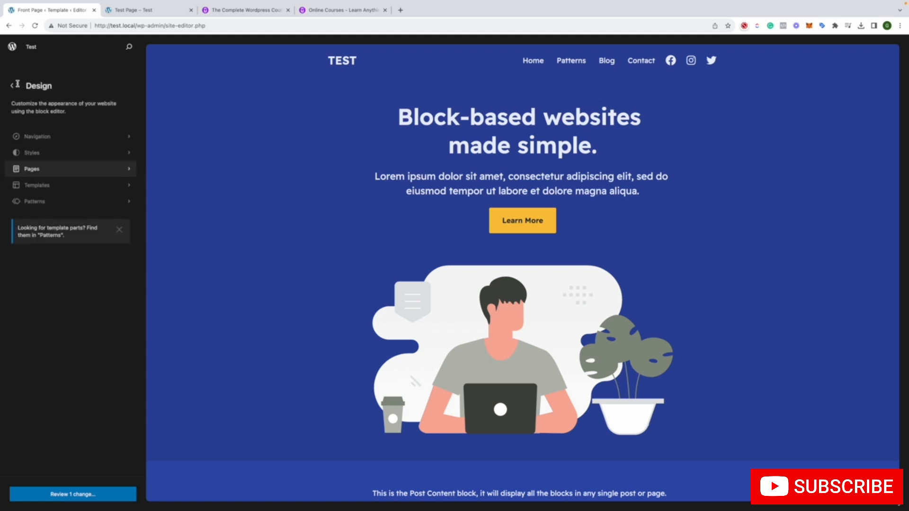
click(77, 184)
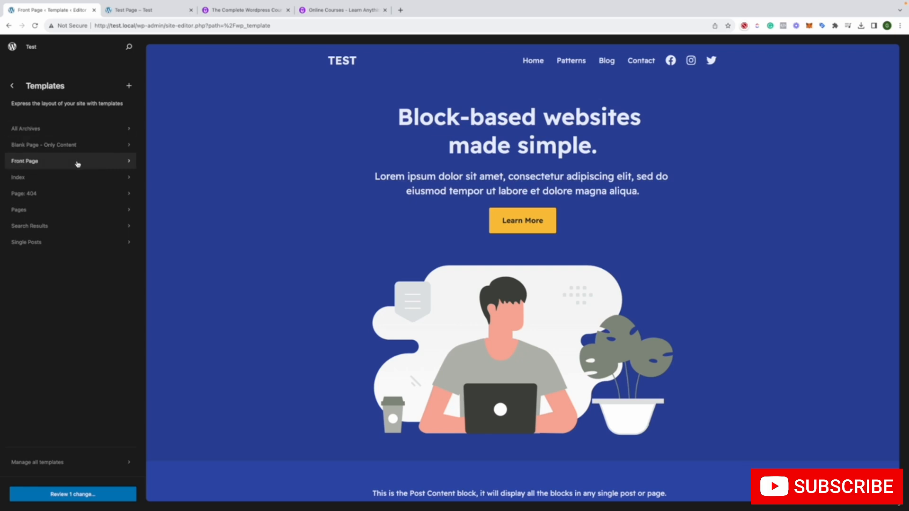
click(61, 227)
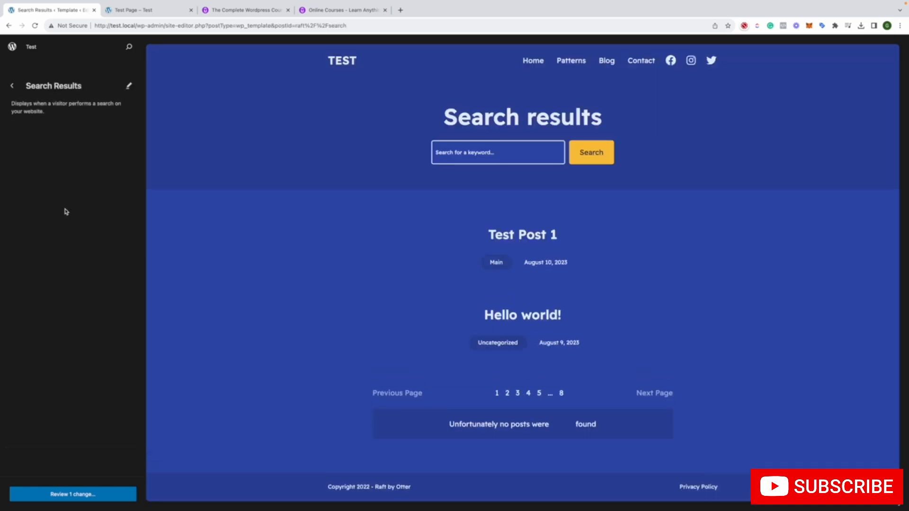
click(13, 85)
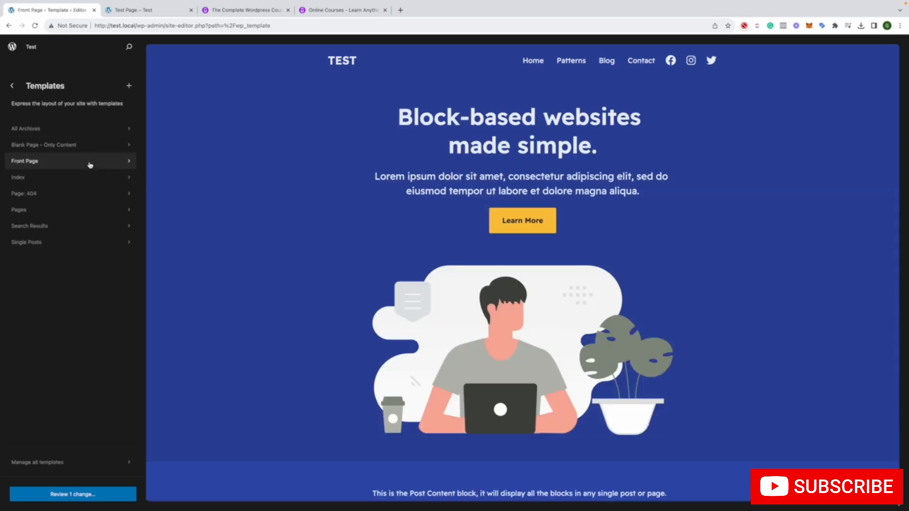
click(12, 86)
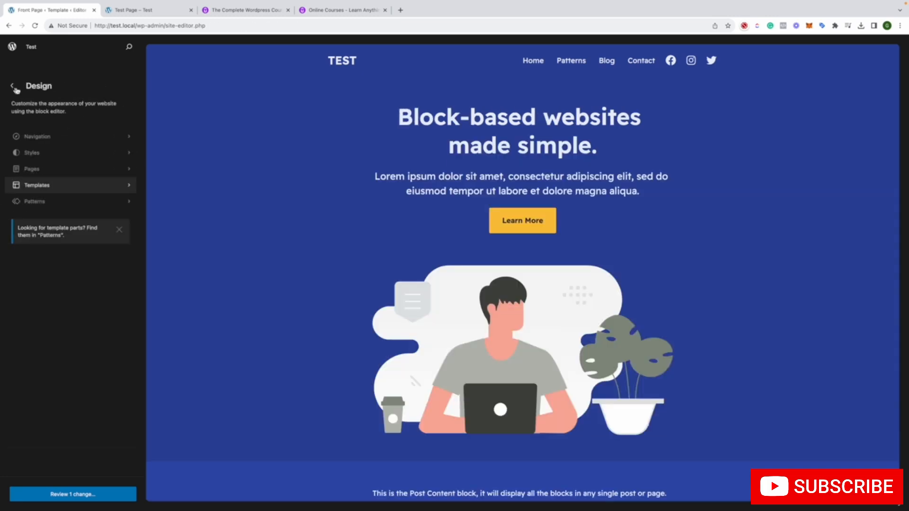
Save the Custom Styles change to the site and return to the dashboard
click(53, 494)
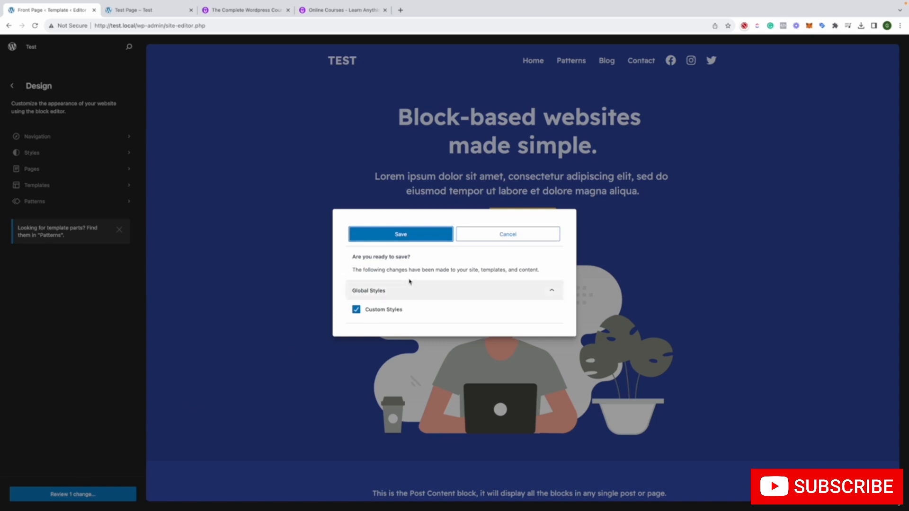
click(406, 235)
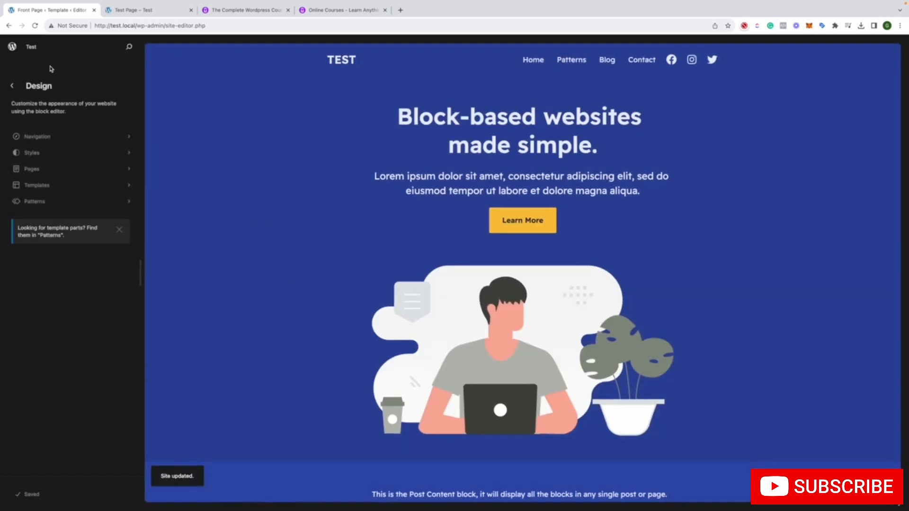
click(9, 84)
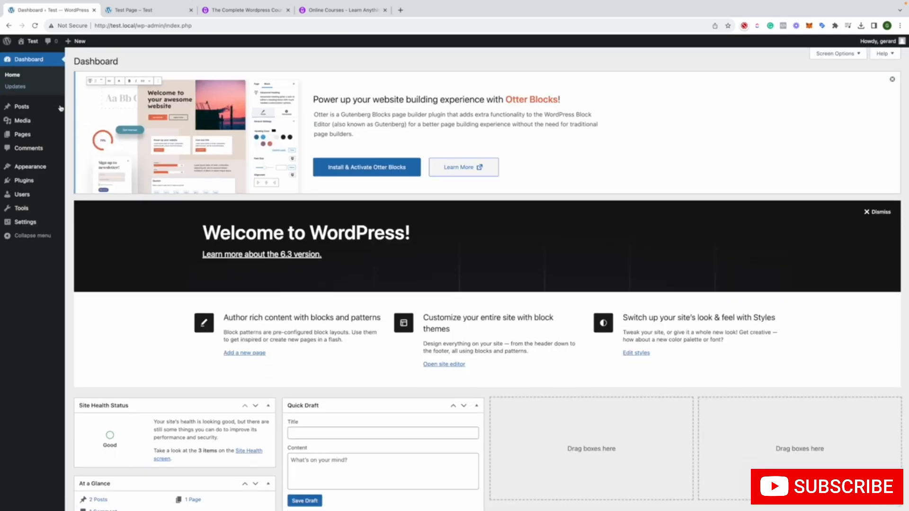
Open the Menus page under Appearance and look through the pages available as menu items
mouse_move(53, 169)
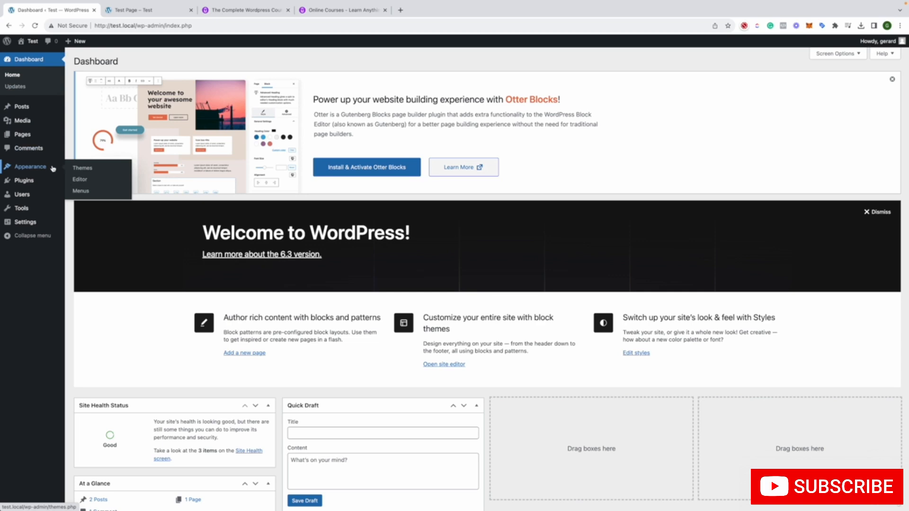
click(78, 190)
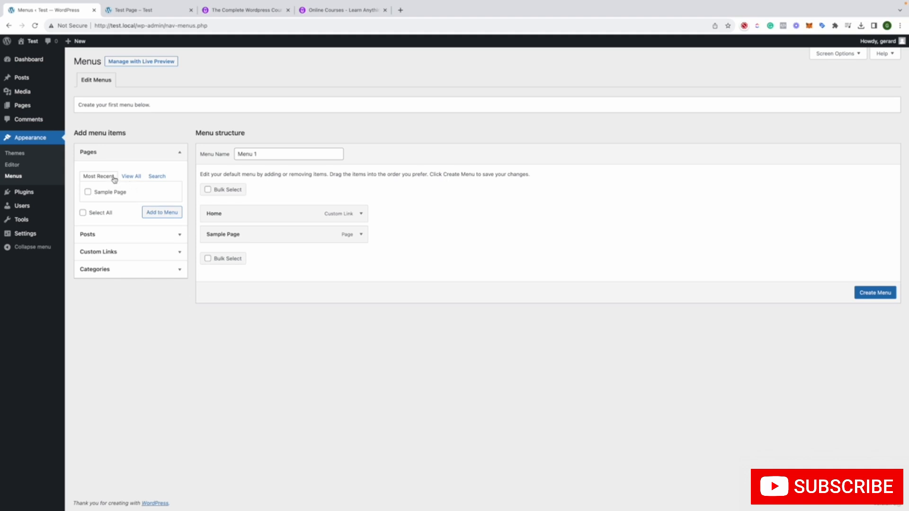
click(127, 176)
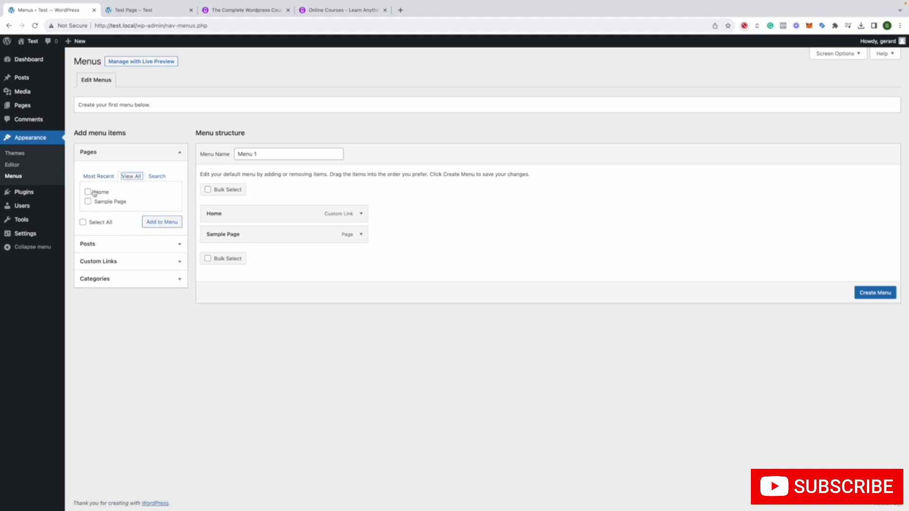
click(157, 177)
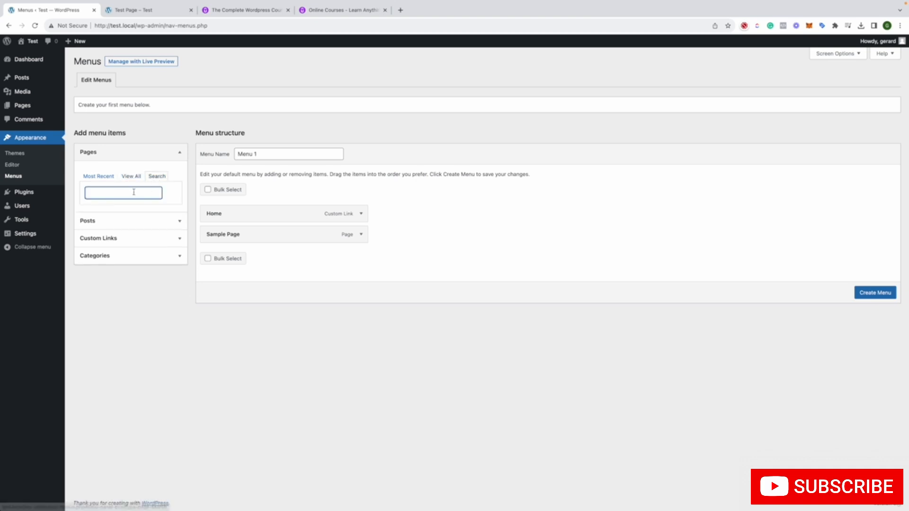
click(130, 176)
Add the post Test Post 1 to the structure of Menu 1
click(128, 247)
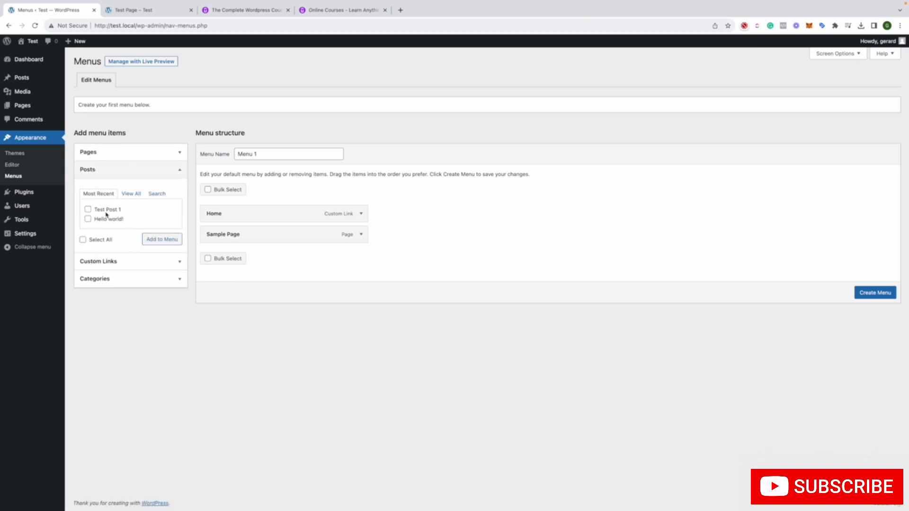
click(87, 209)
click(157, 240)
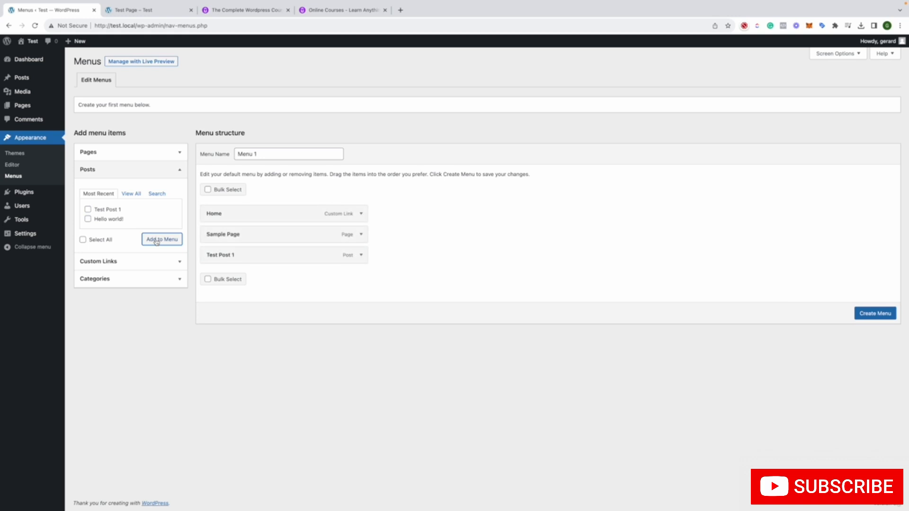
click(113, 152)
click(131, 176)
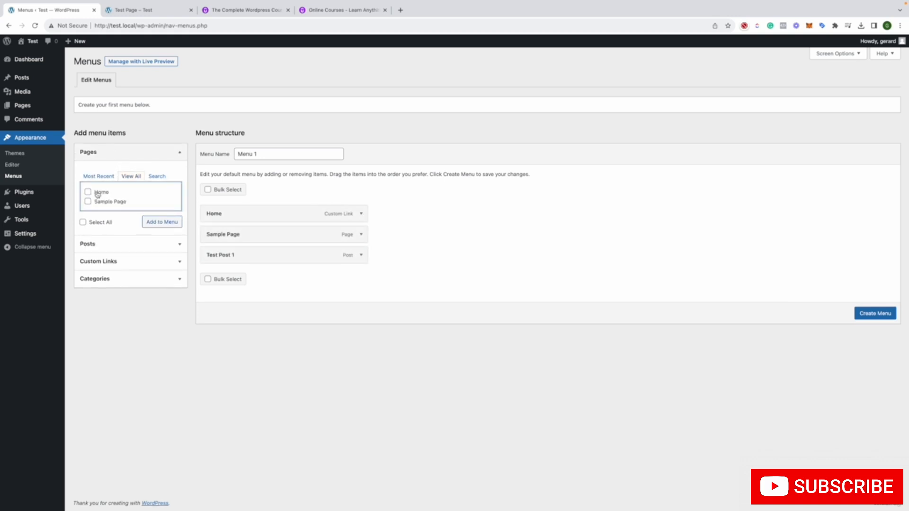
click(88, 192)
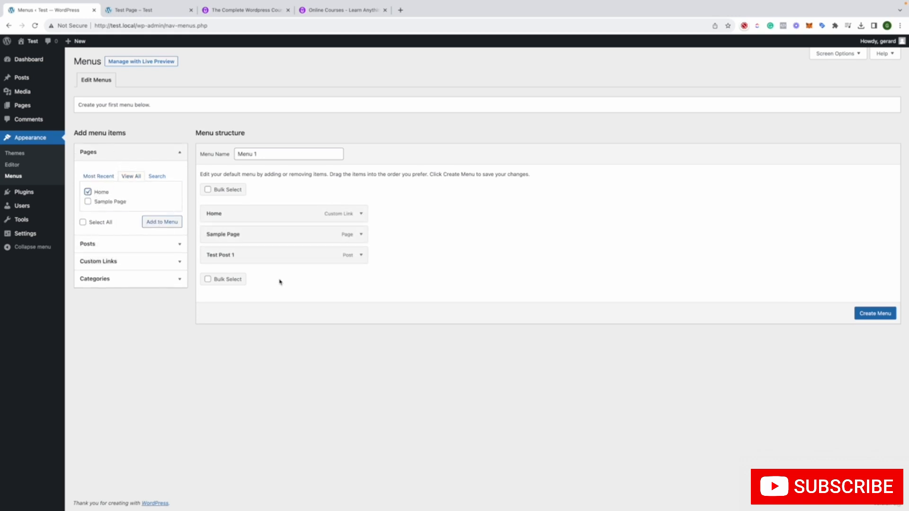
Nest Test Post 1 as a sub item of Sample Page, then create and save Menu 1
drag(262, 261, 289, 254)
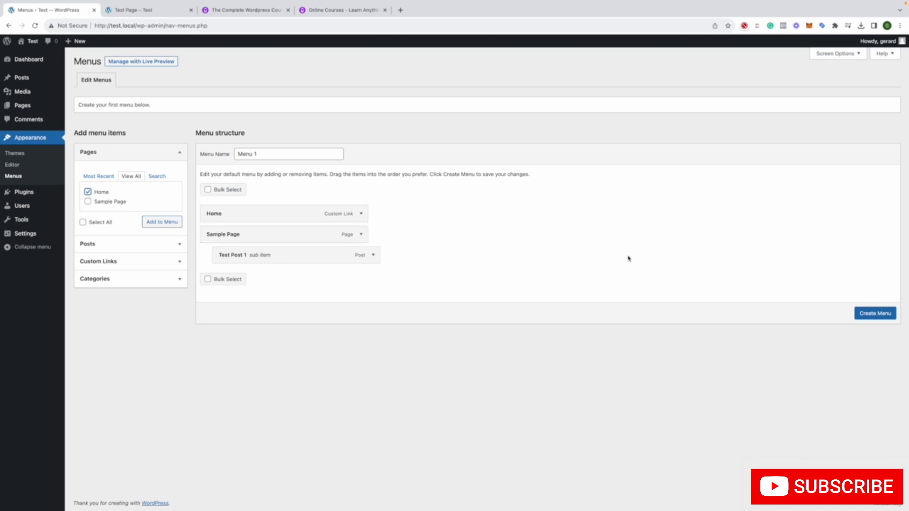
click(870, 313)
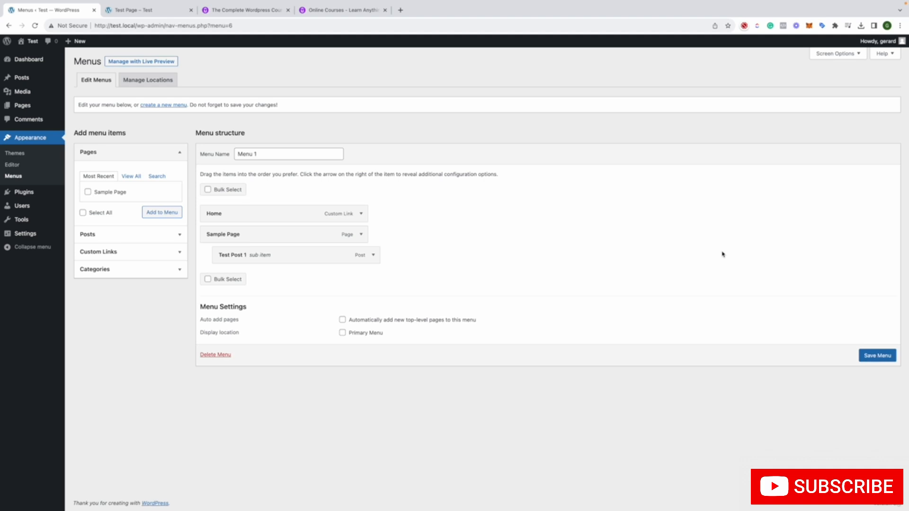
click(878, 356)
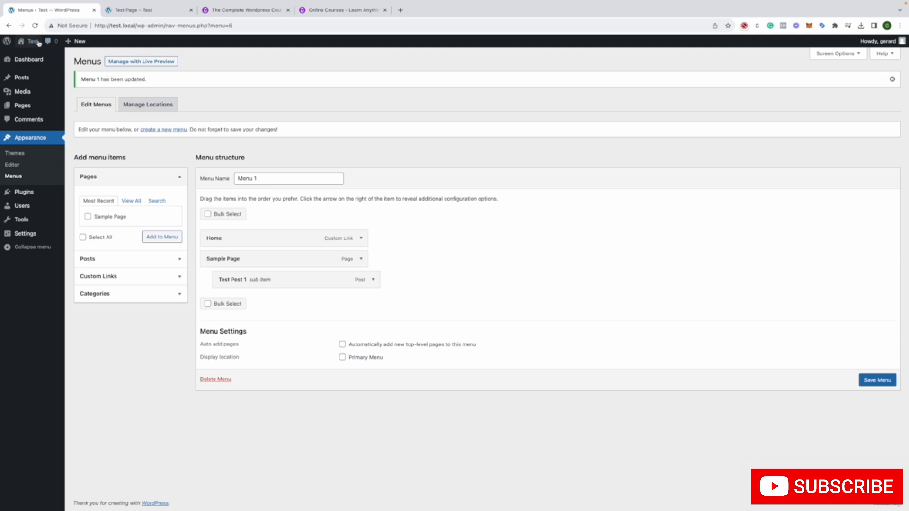
Reload the live Test Page and check its header navigation and content in the Raft theme
click(121, 10)
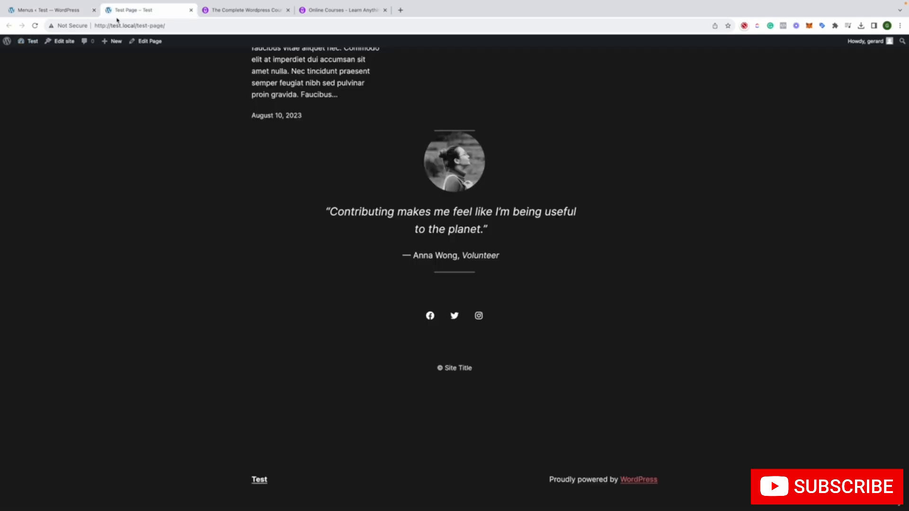
click(34, 26)
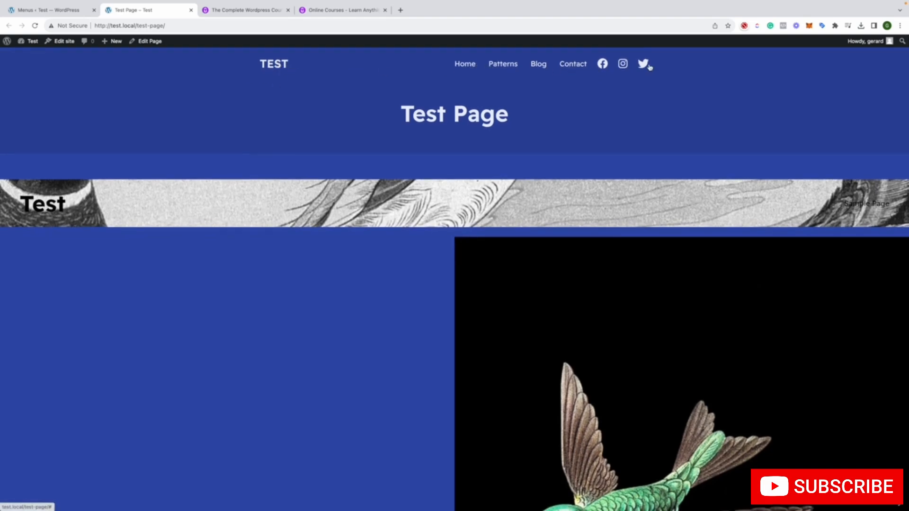
click(43, 11)
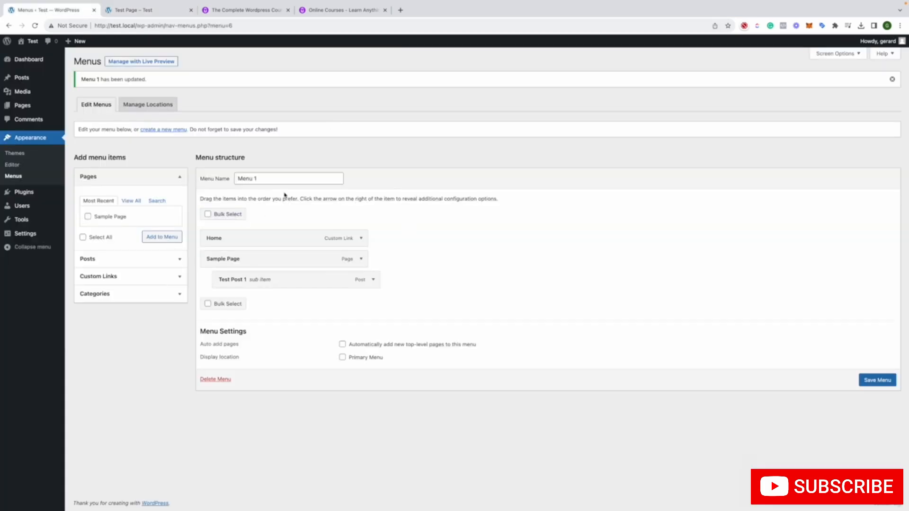
click(136, 15)
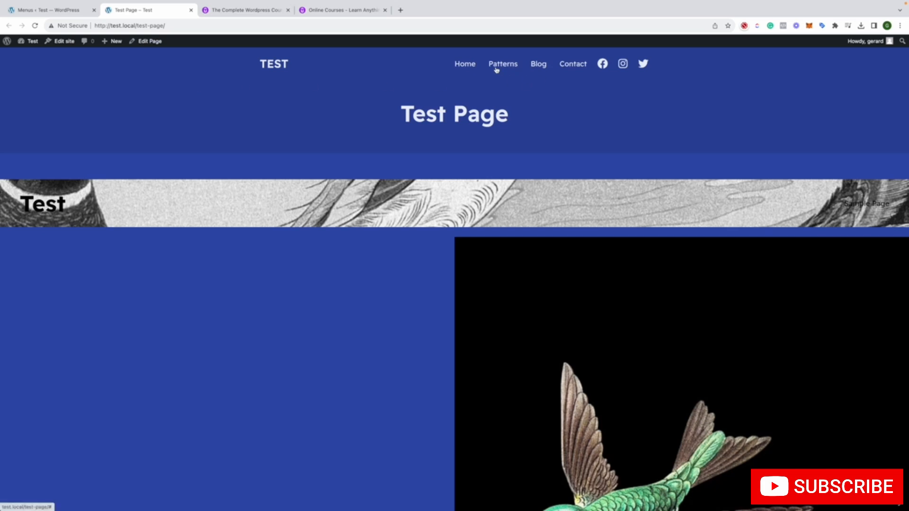
scroll(364, 105, down, 15)
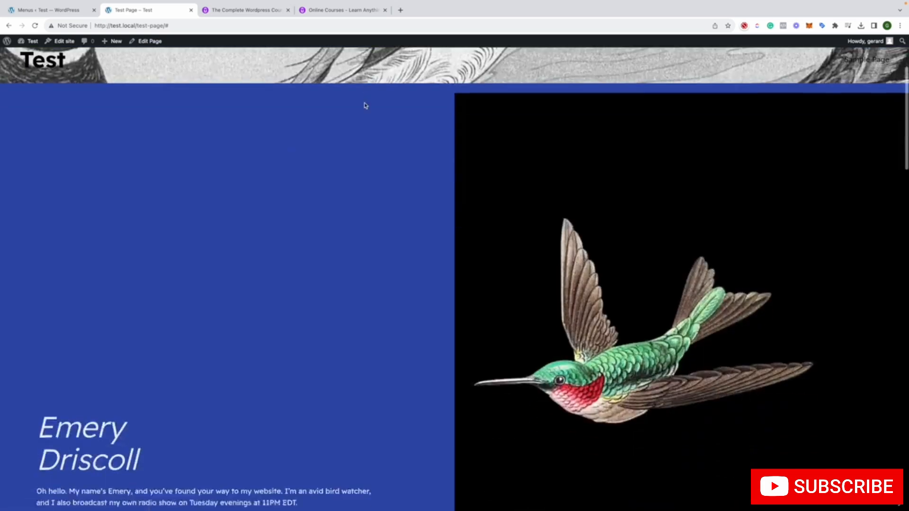
scroll(361, 104, down, 15)
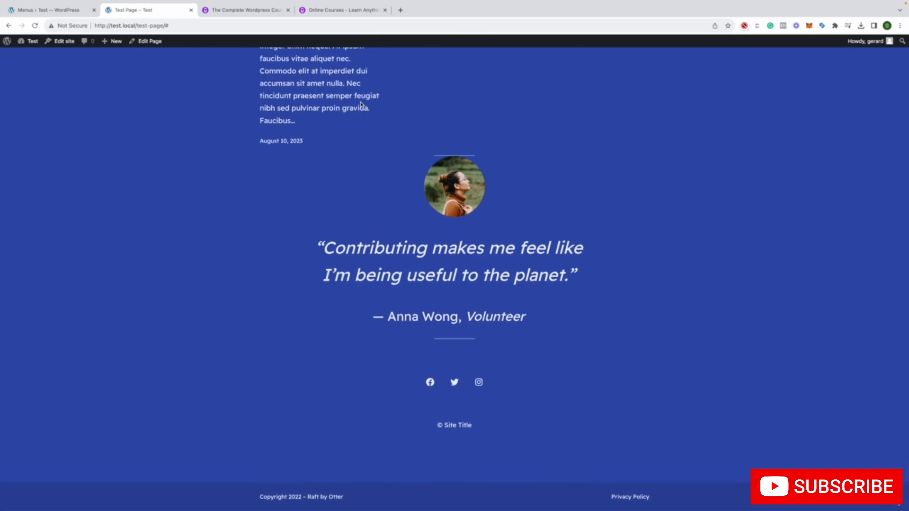
scroll(361, 105, up, 20)
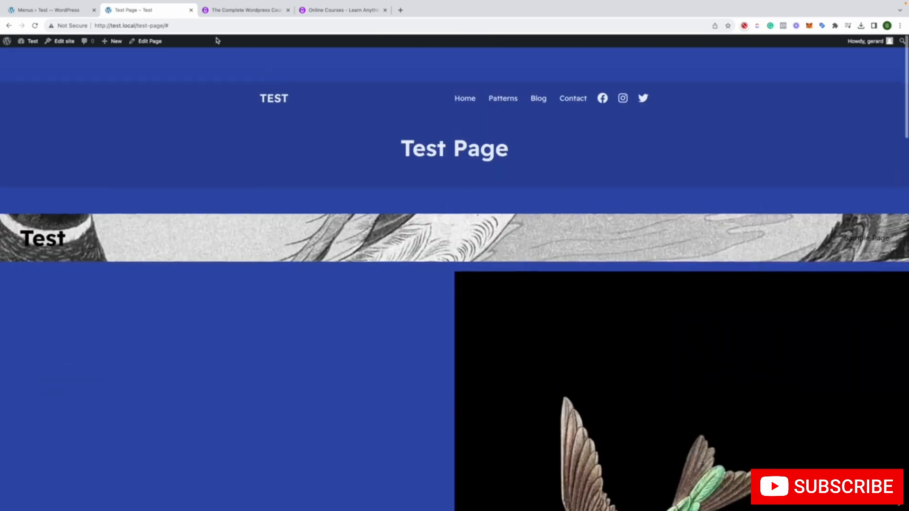
Return to the Menus page and look through the custom link and category options for menu items
click(48, 7)
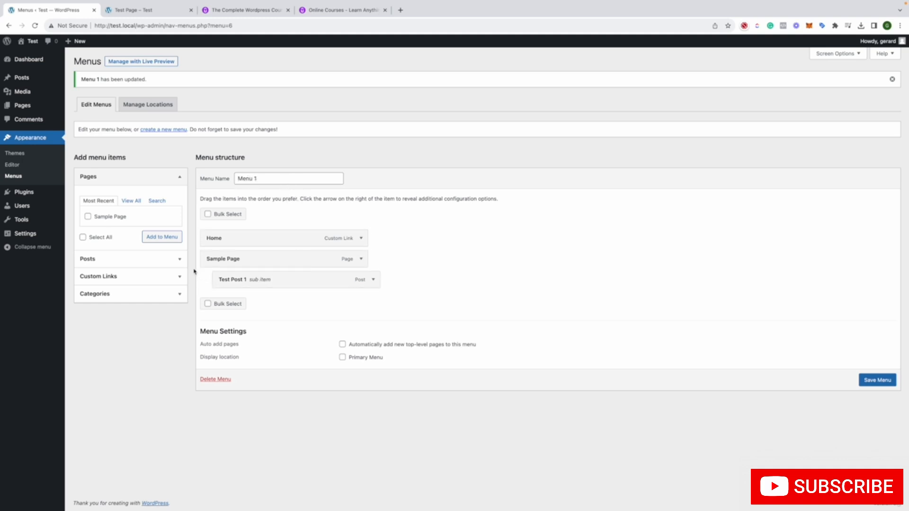
click(179, 278)
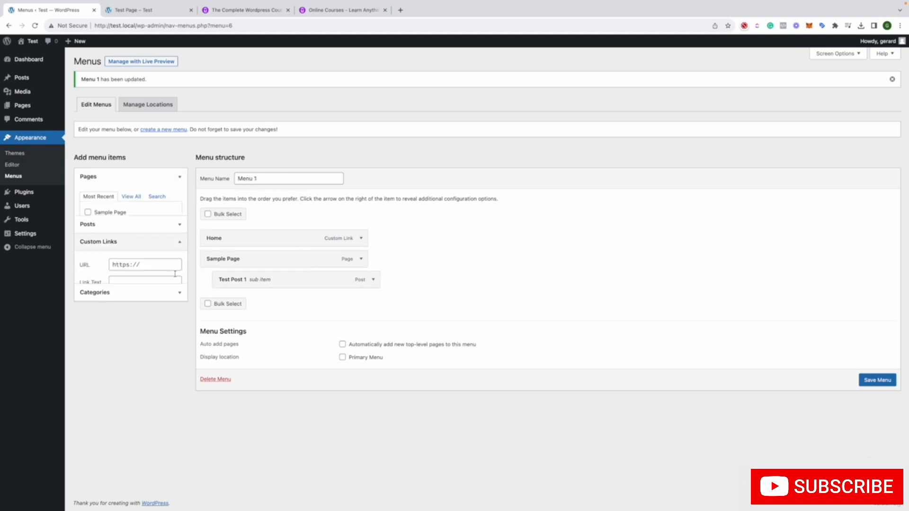
click(150, 294)
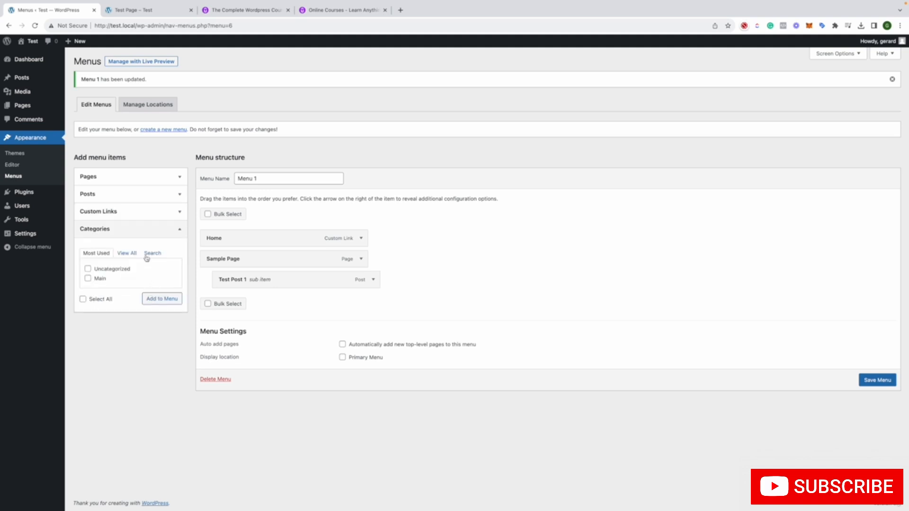
click(127, 258)
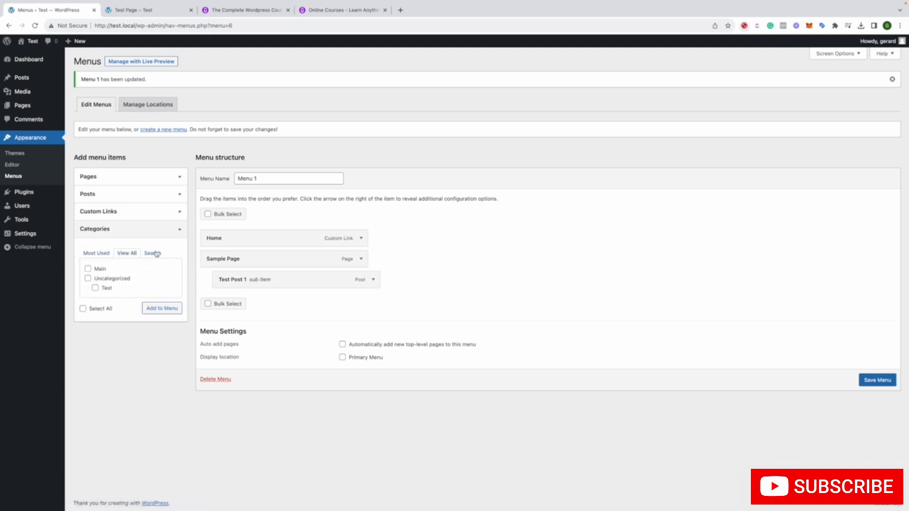
click(155, 253)
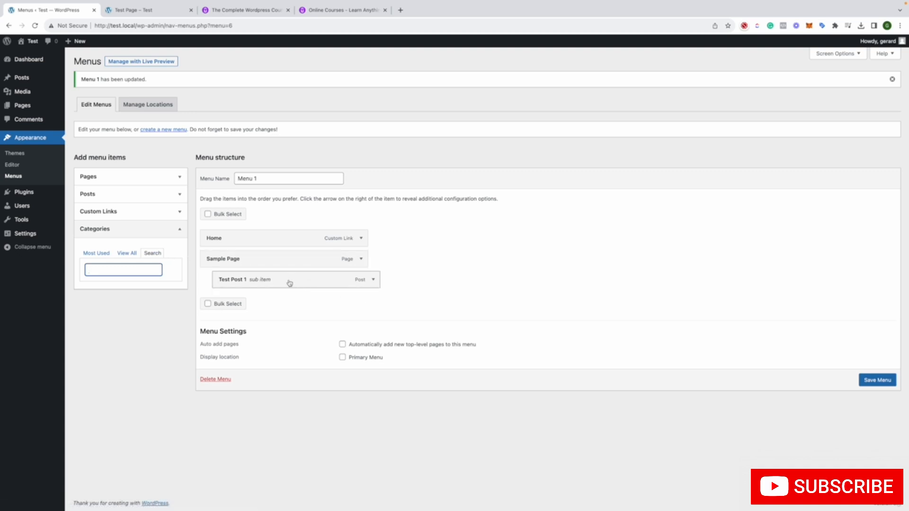
Try reordering the Test Post 1 item in Menu 1 and moving it out from under Sample Page
click(373, 280)
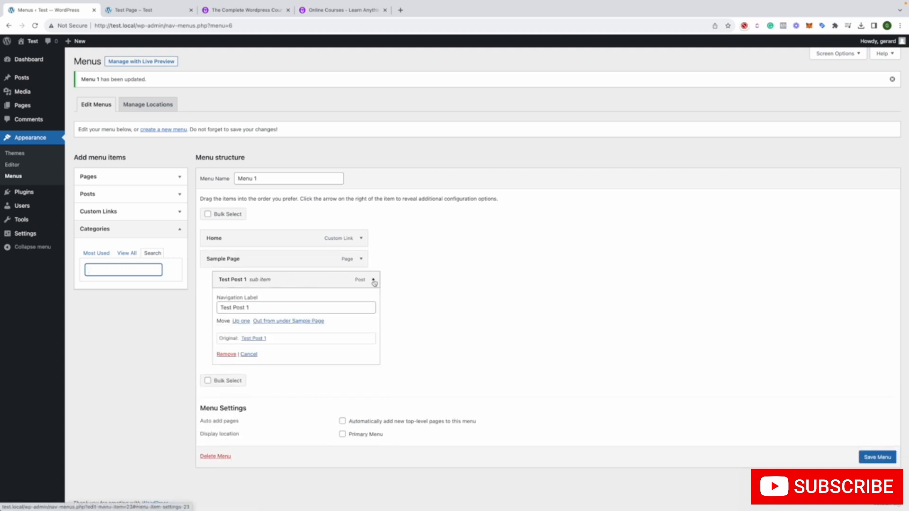
click(239, 321)
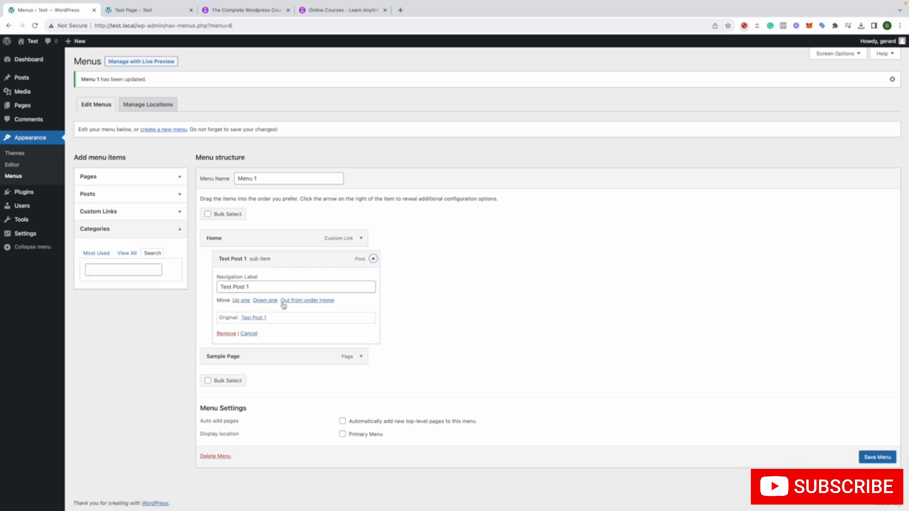
click(265, 303)
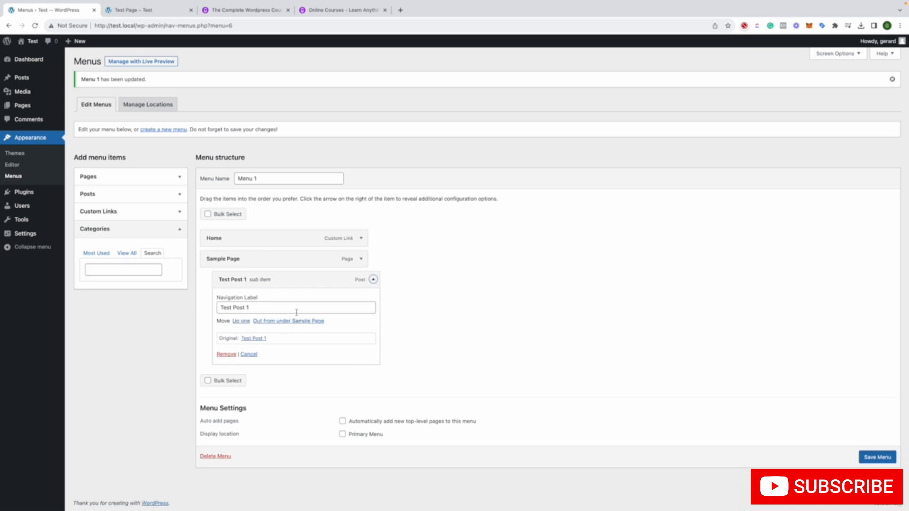
drag(281, 282, 235, 282)
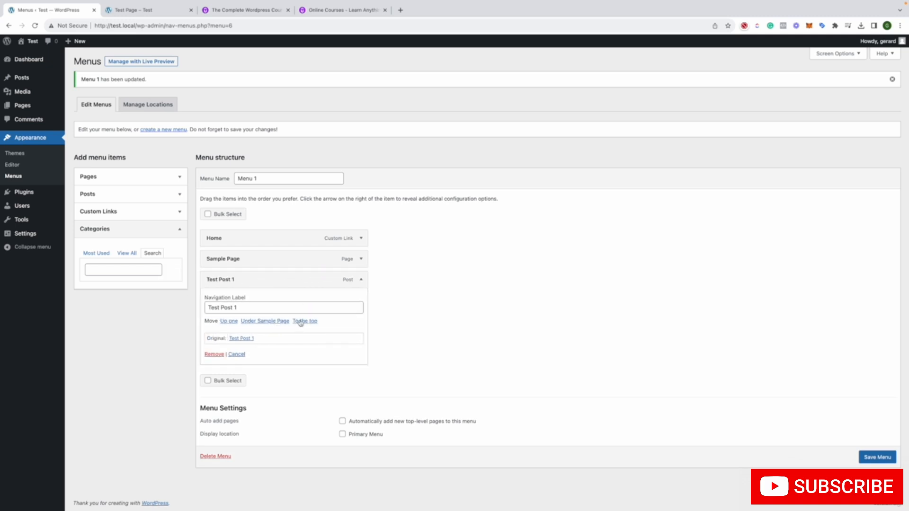
click(279, 322)
click(285, 322)
click(234, 355)
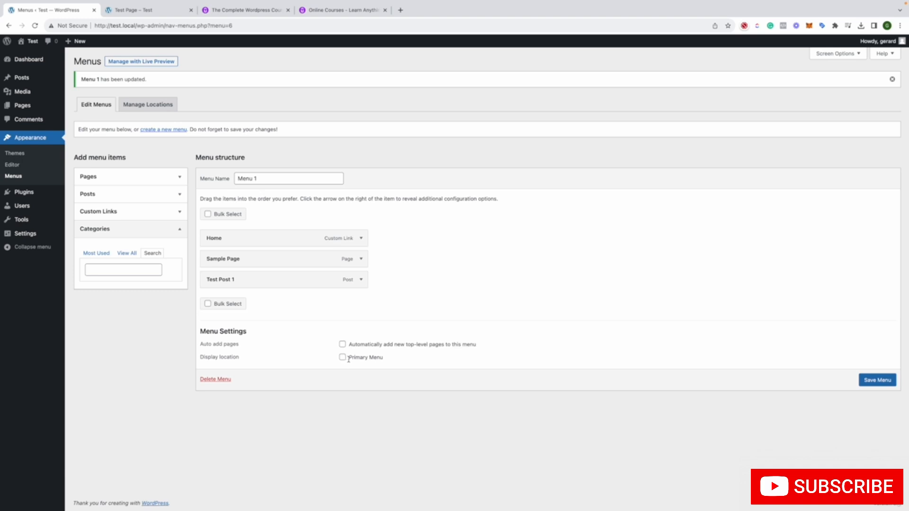
Enable automatic adding of new top-level pages and the Primary Menu display location, and save Menu 1
click(342, 345)
click(879, 380)
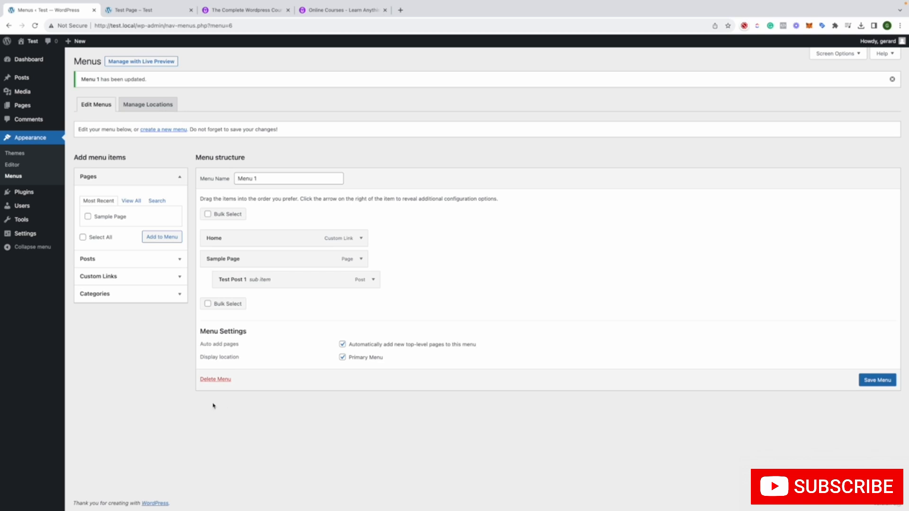
Reload the live Test Page, check its navigation, the Sample Page link and the latest posts, and return to the admin area
click(130, 13)
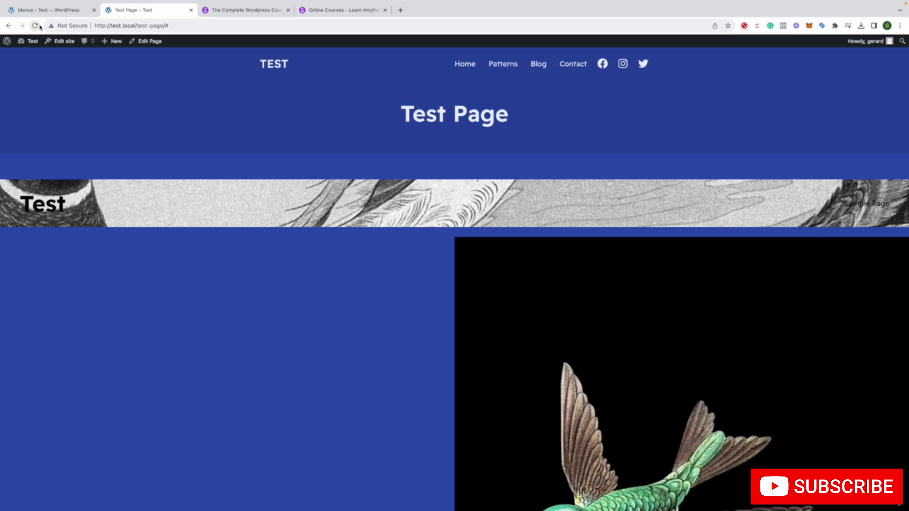
click(35, 26)
scroll(153, 123, down, 1)
scroll(154, 123, down, 15)
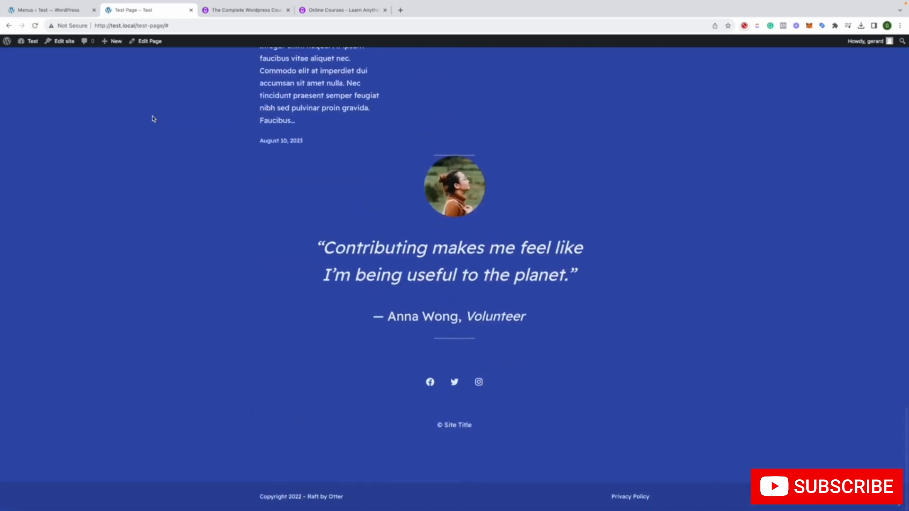
scroll(154, 119, up, 15)
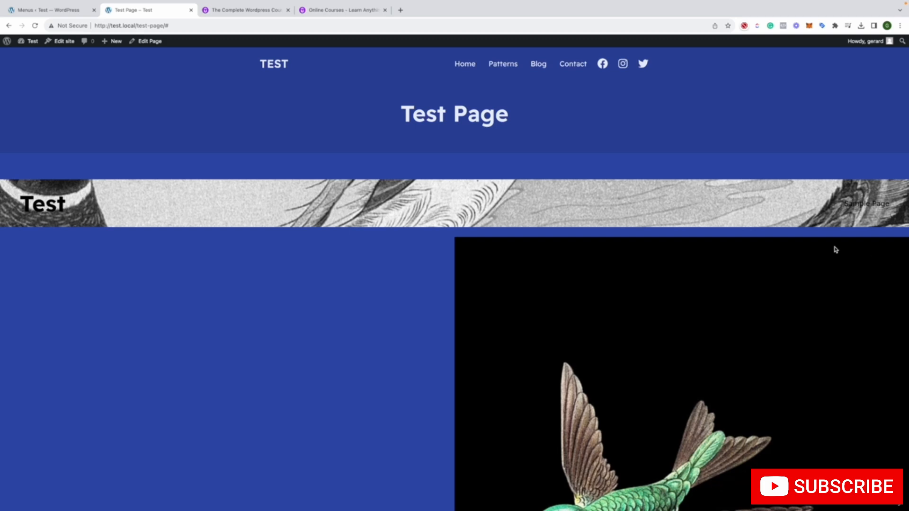
click(858, 205)
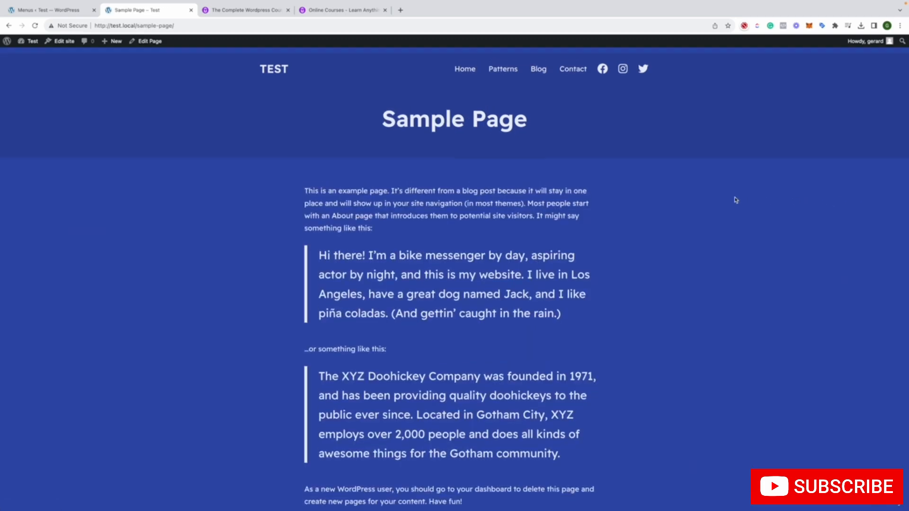
click(8, 25)
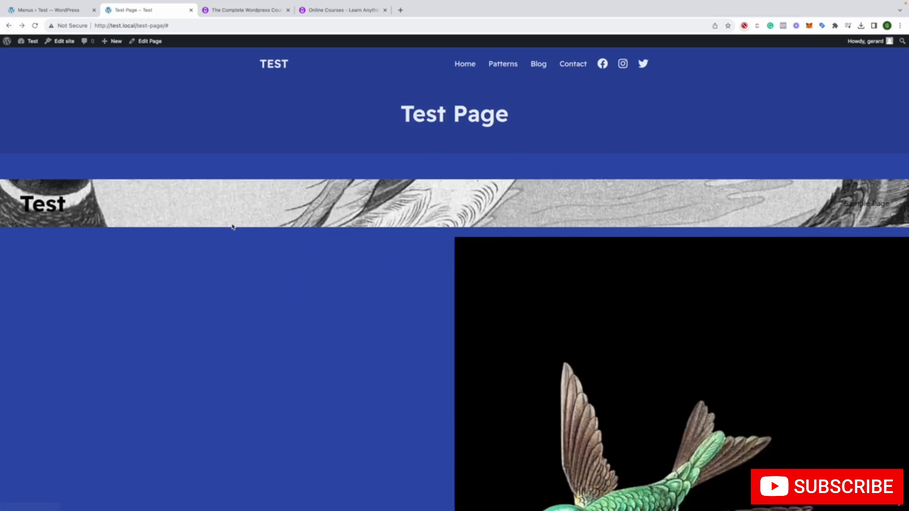
scroll(291, 200, down, 15)
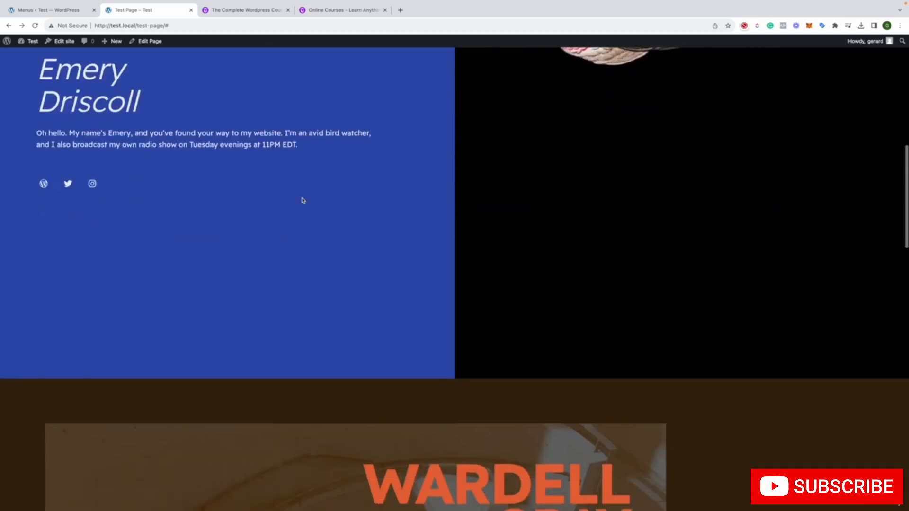
scroll(303, 200, down, 10)
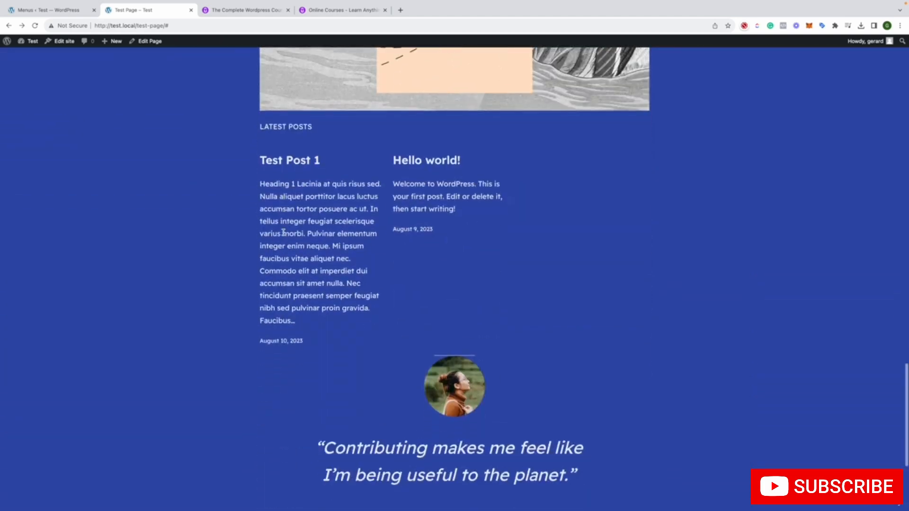
click(74, 12)
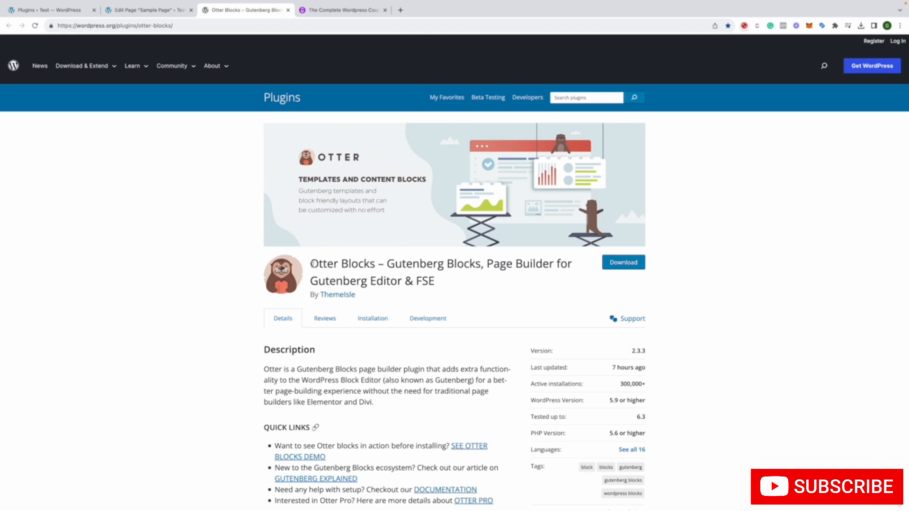
Review the Otter Blocks plugin page on wordpress.org, including its description and the start of its overview video
drag(312, 263, 372, 263)
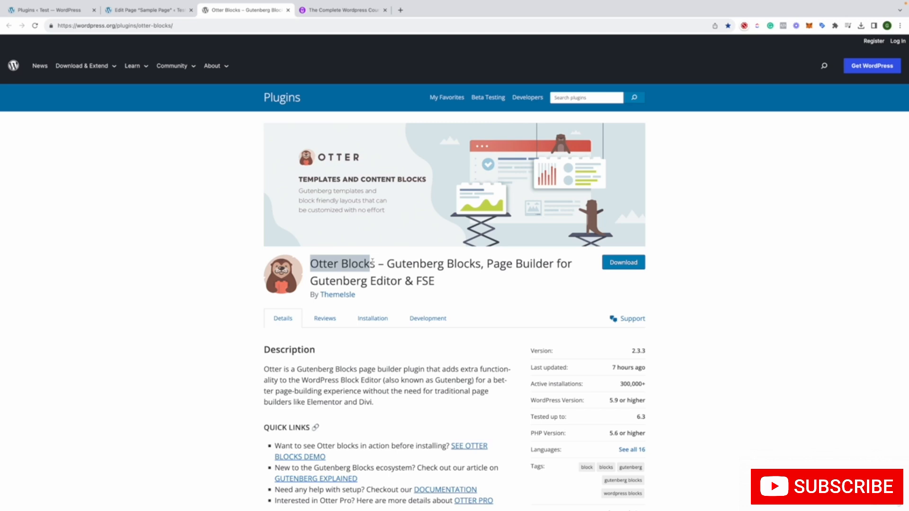
click(389, 264)
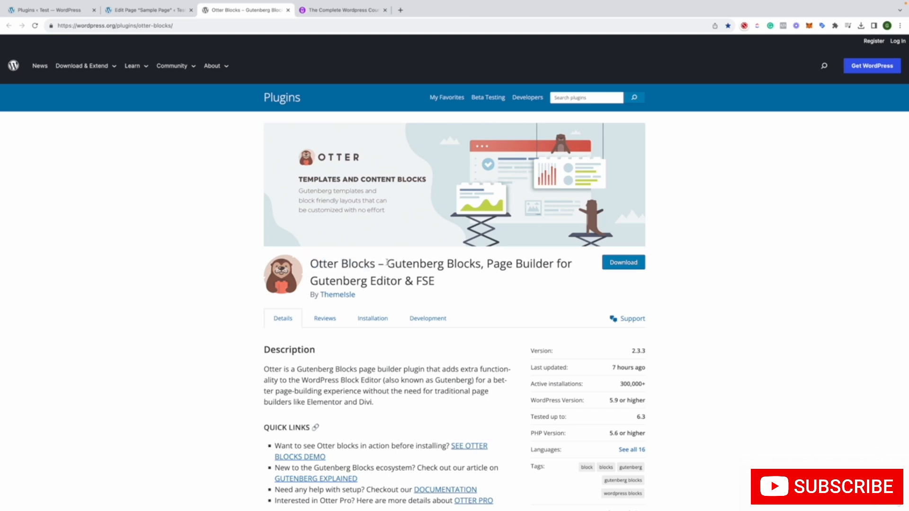
drag(388, 264, 481, 263)
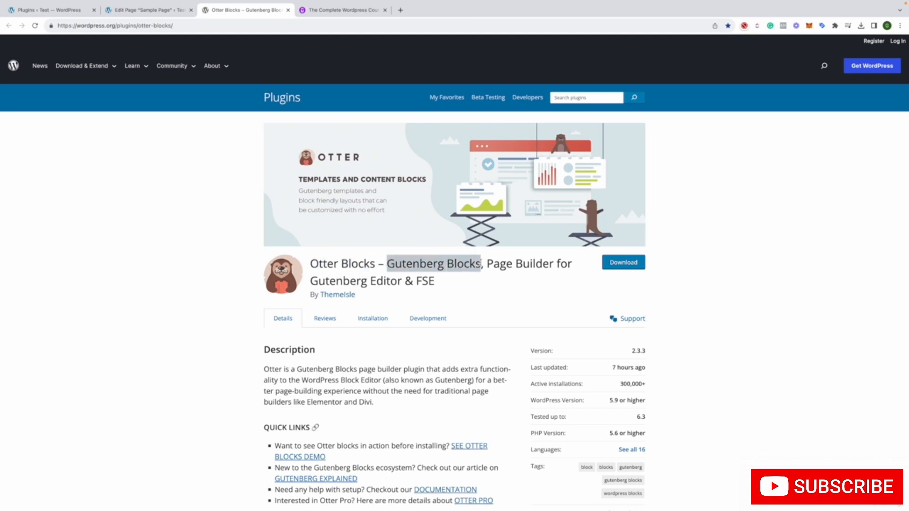
scroll(470, 271, down, 15)
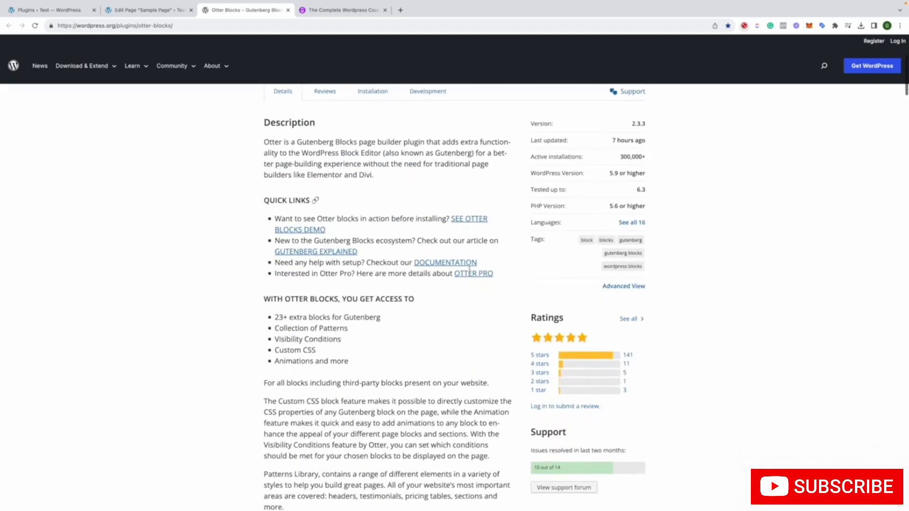
scroll(470, 272, up, 3)
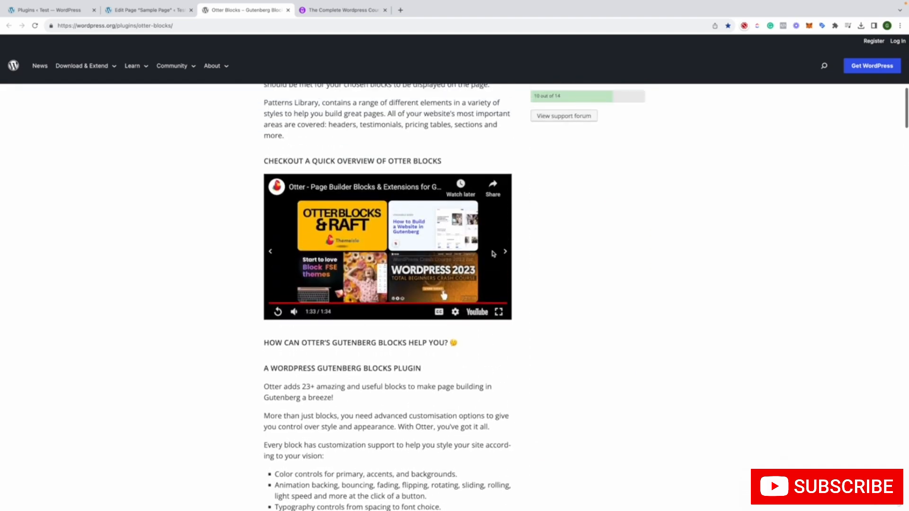
click(282, 302)
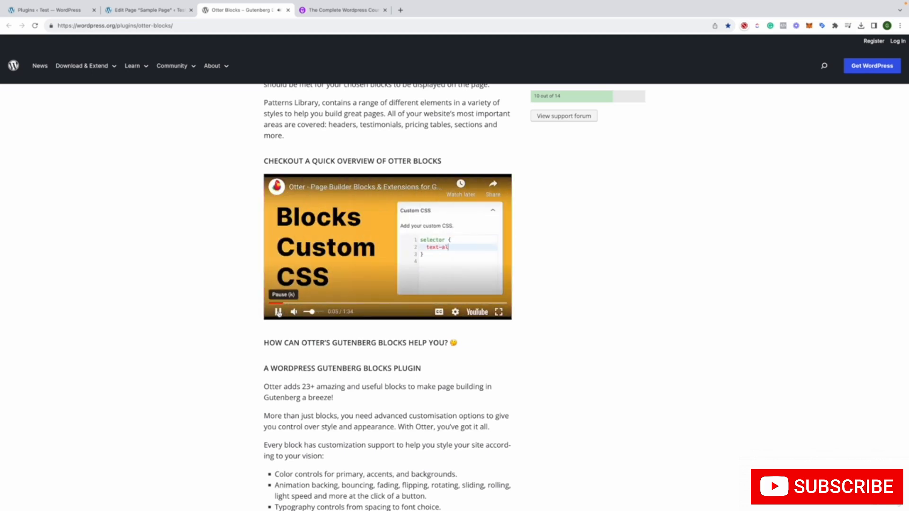
click(278, 311)
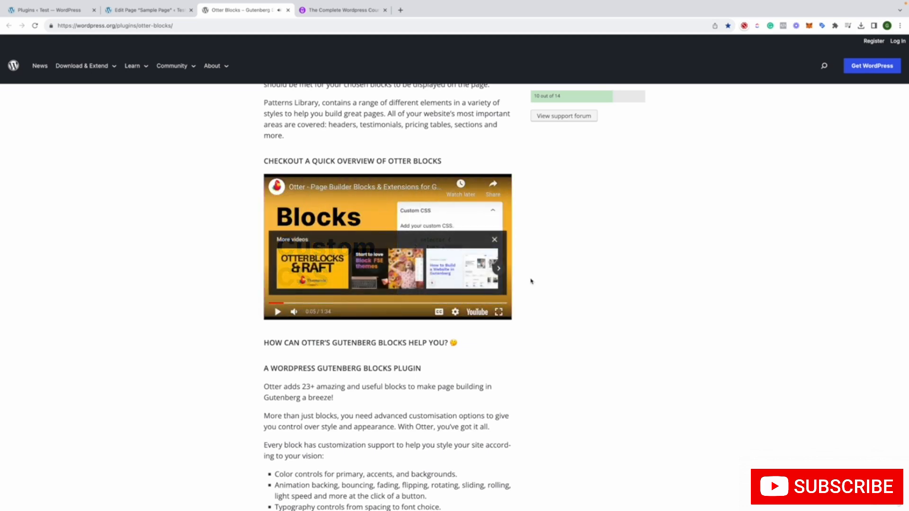
click(142, 11)
click(209, 10)
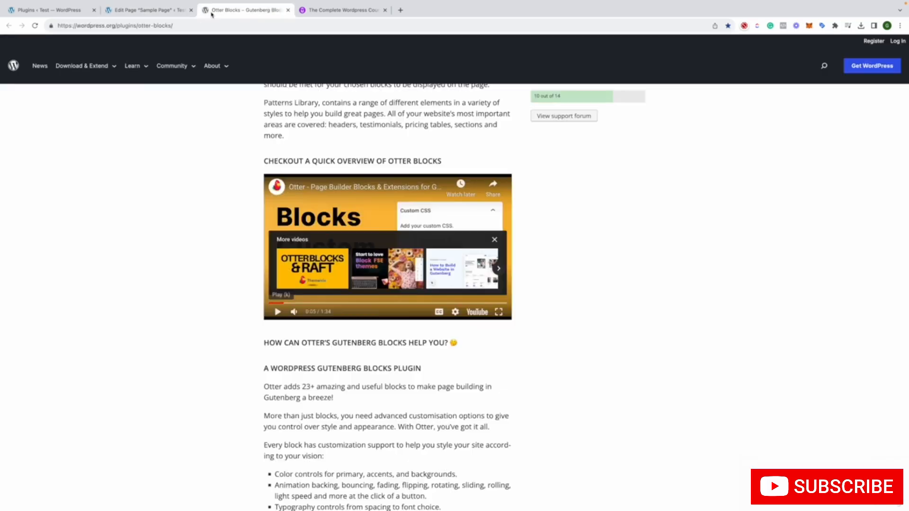
Open the site's Add Plugins page and start installing the Classic Editor plugin
click(65, 11)
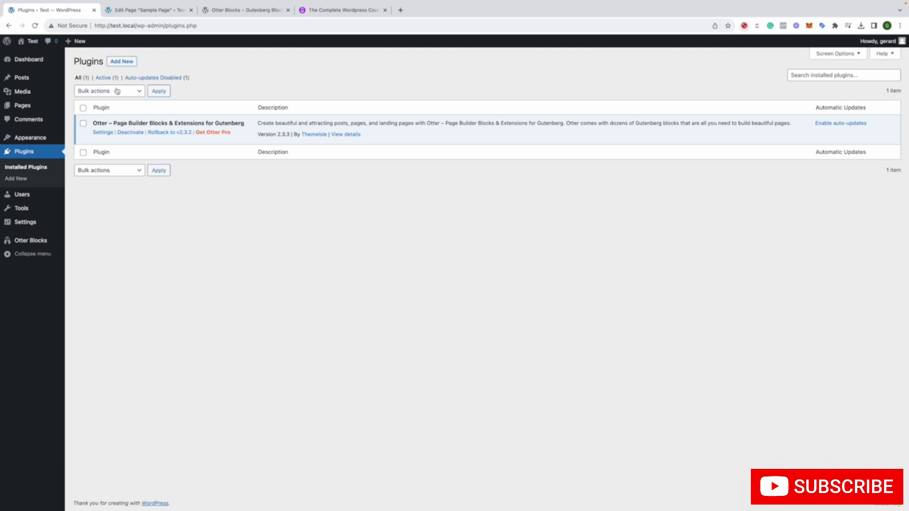
click(119, 64)
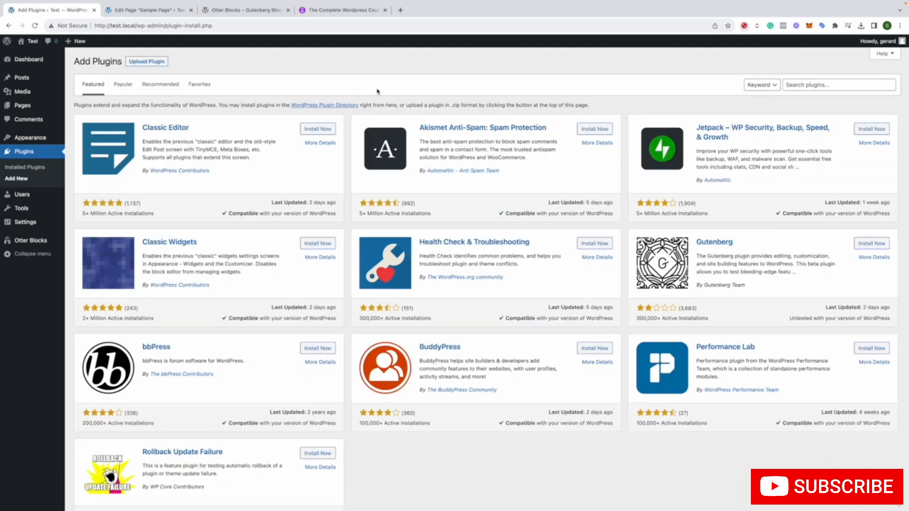
click(312, 128)
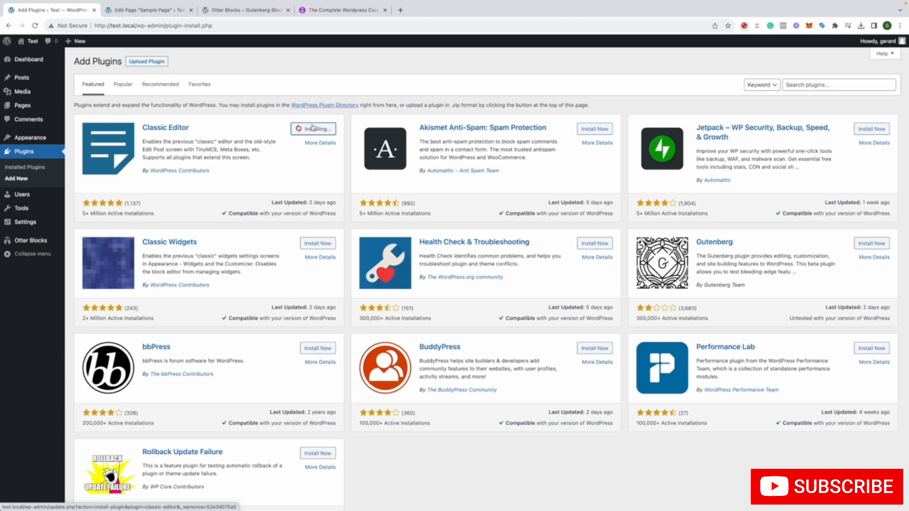
scroll(297, 135, down, 4)
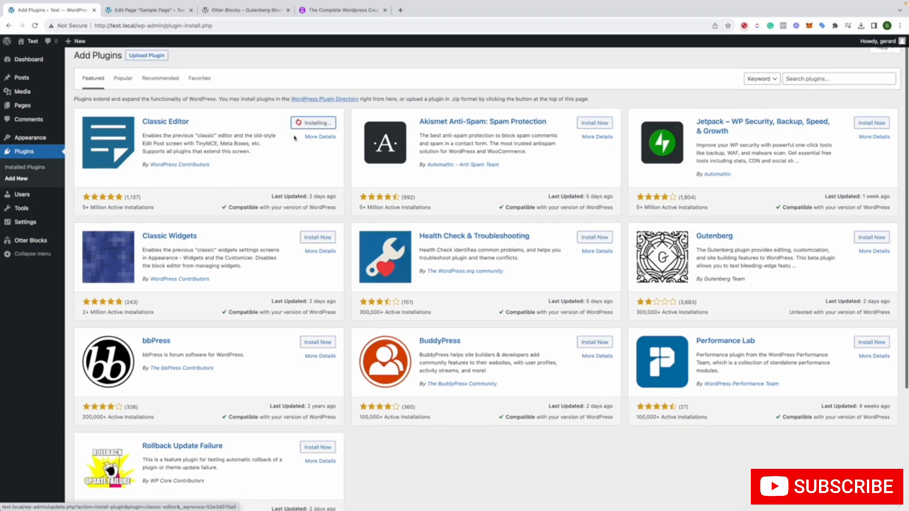
scroll(294, 137, up, 4)
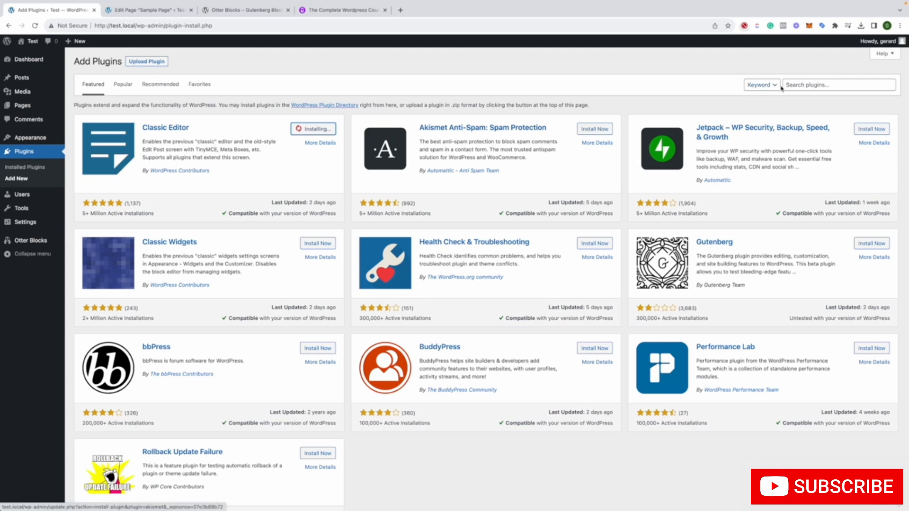
Search the plugin directory for "otter blocks" and look through the results
click(795, 86)
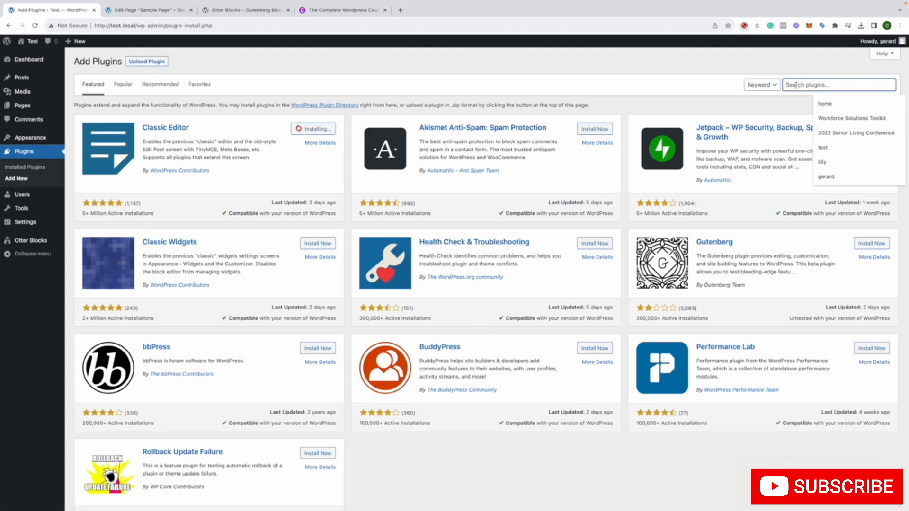
text(ottor)
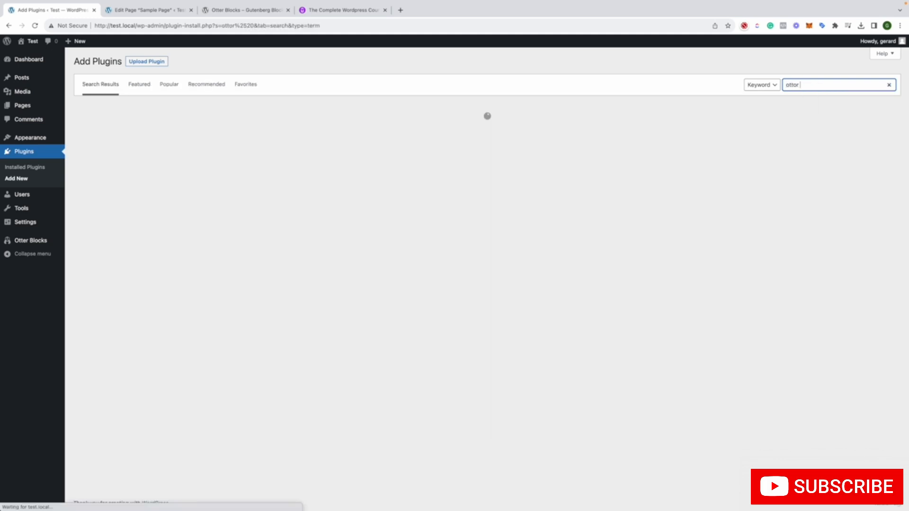
key(BackSpace)
key(BackSpace)
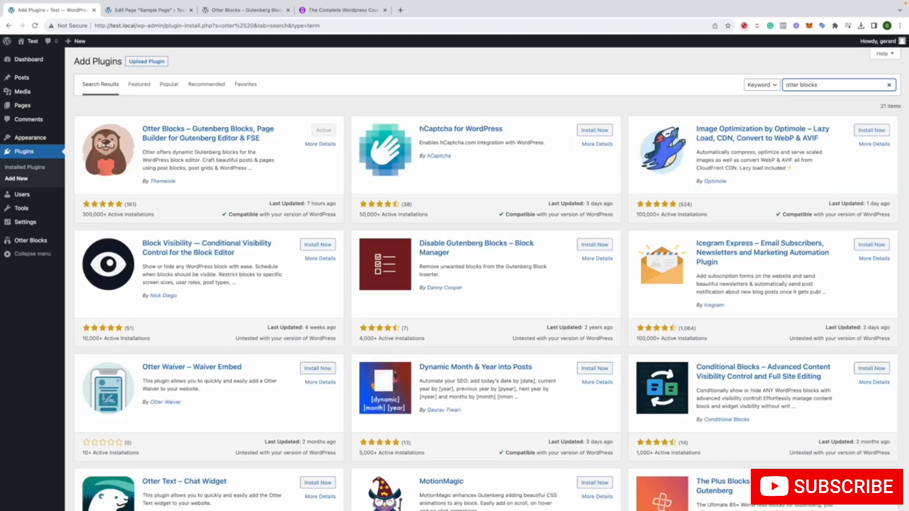
text(ks)
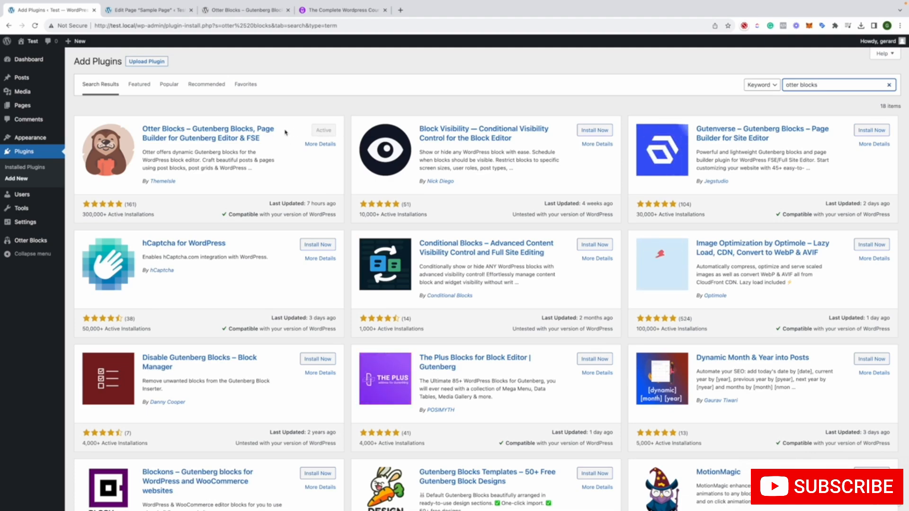
scroll(288, 134, down, 5)
scroll(286, 133, down, 4)
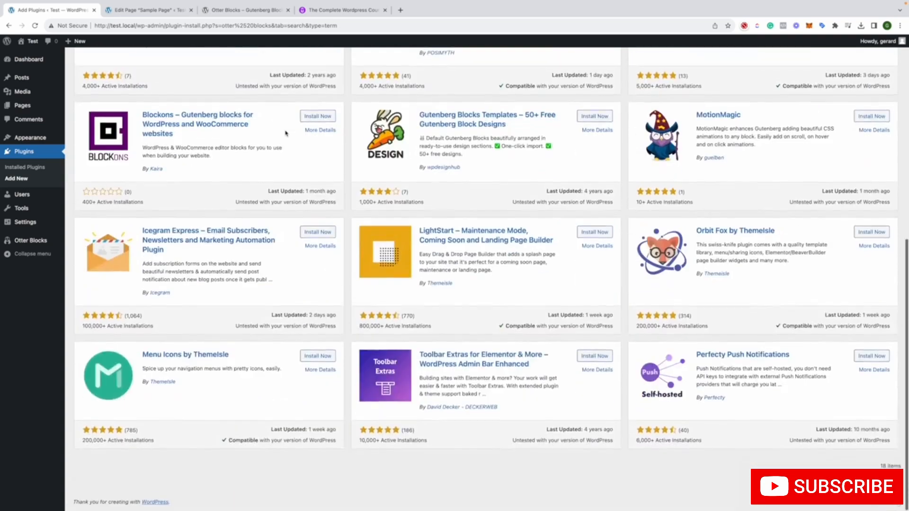
scroll(286, 134, up, 8)
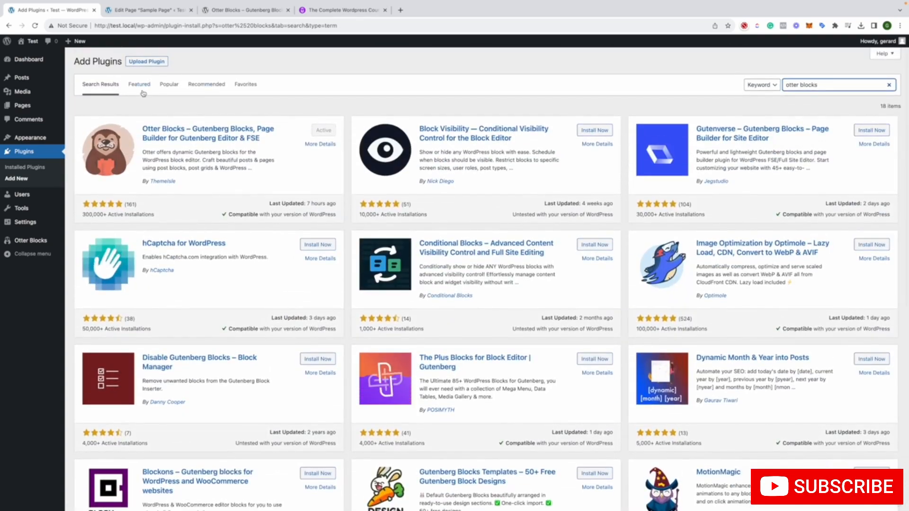
Open the Sample Page for editing from the site's list of pages
click(147, 87)
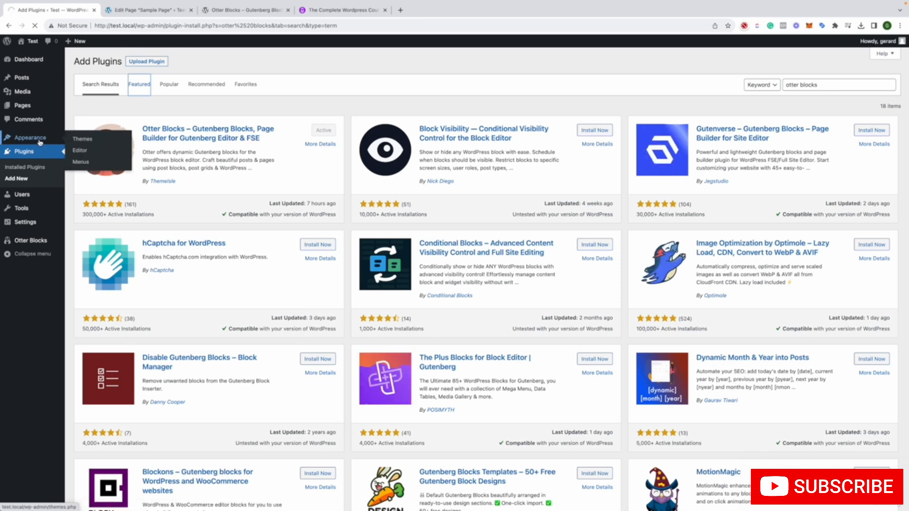
click(38, 105)
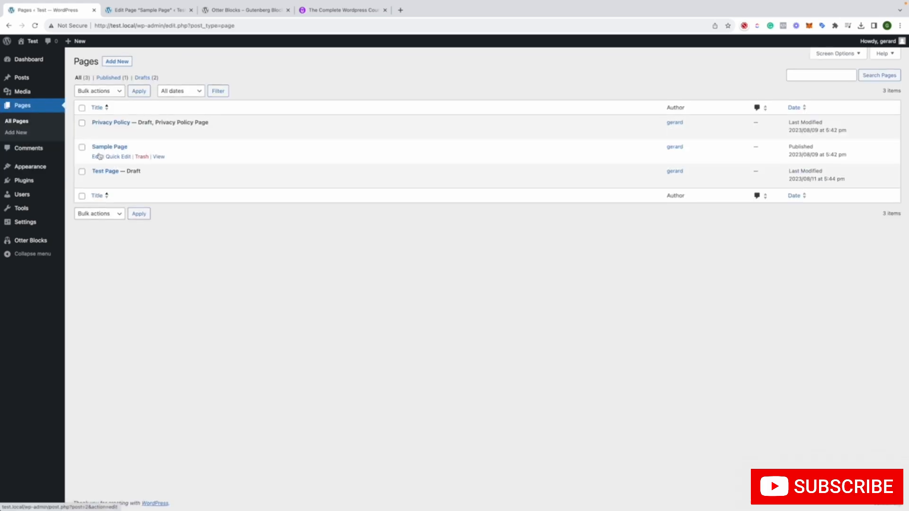
click(96, 156)
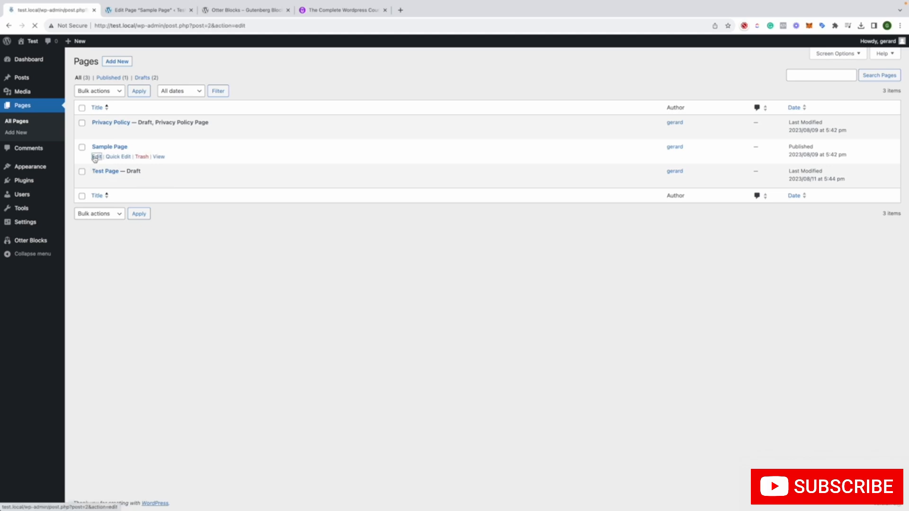
scroll(258, 132, down, 3)
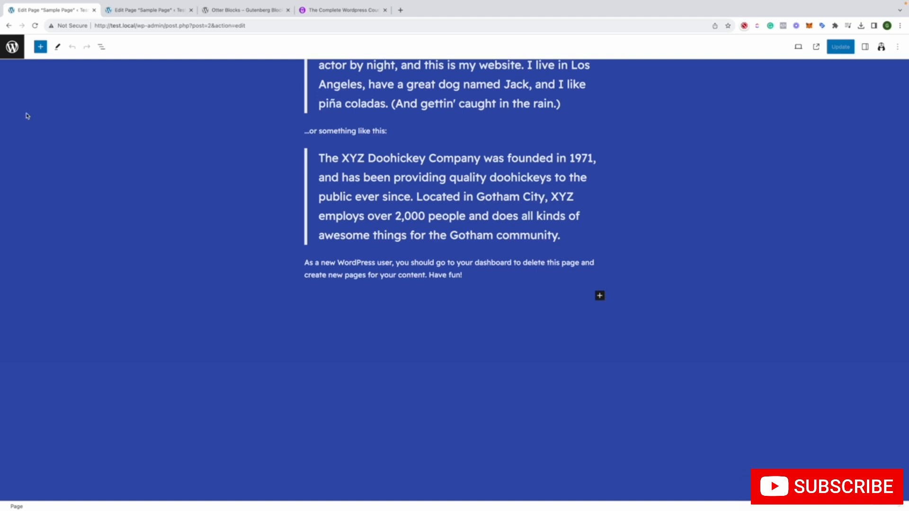
Insert an Otter Tabs block at the end of the Sample Page and update the page
click(41, 47)
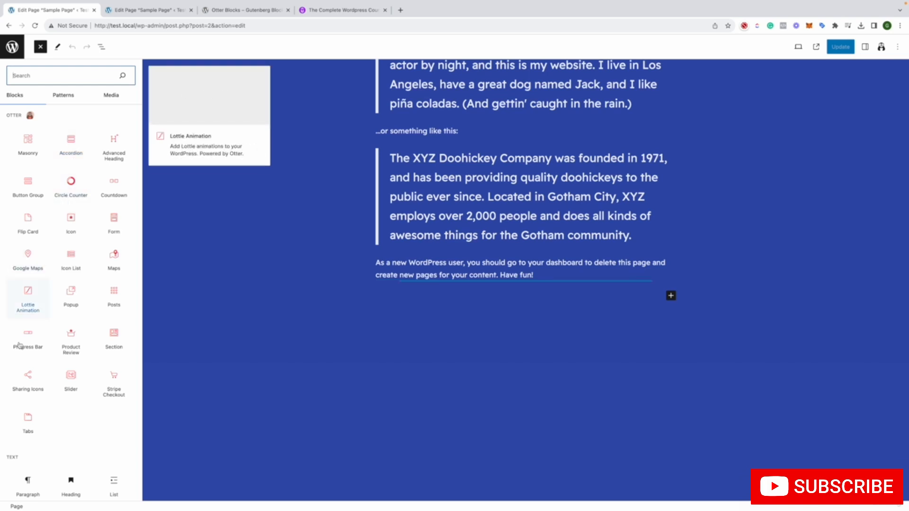
click(36, 408)
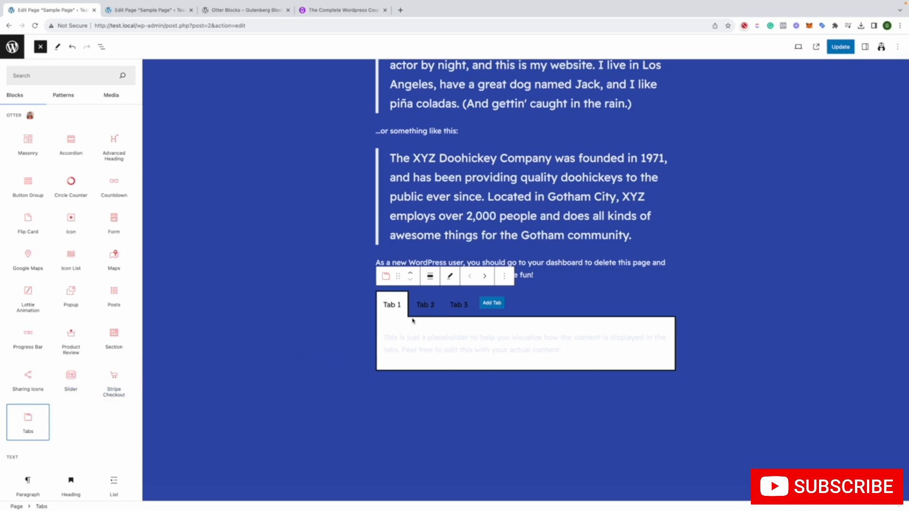
click(438, 311)
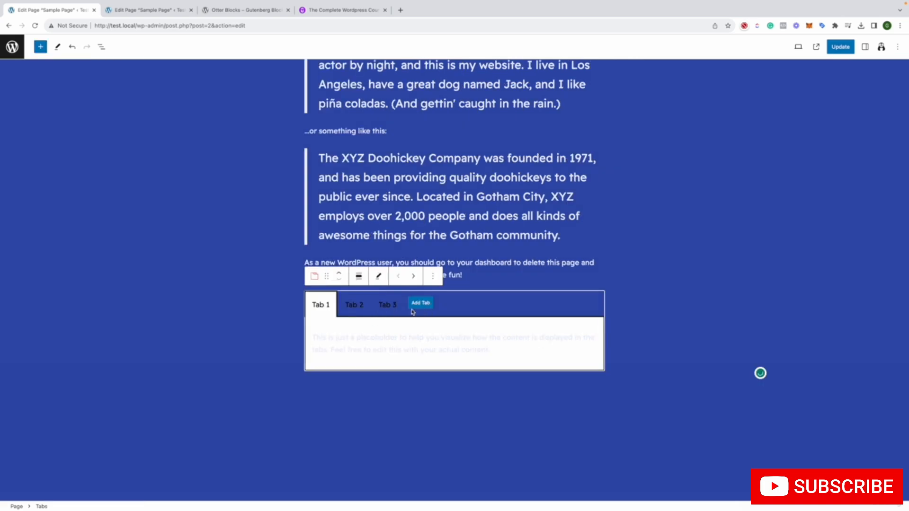
click(260, 326)
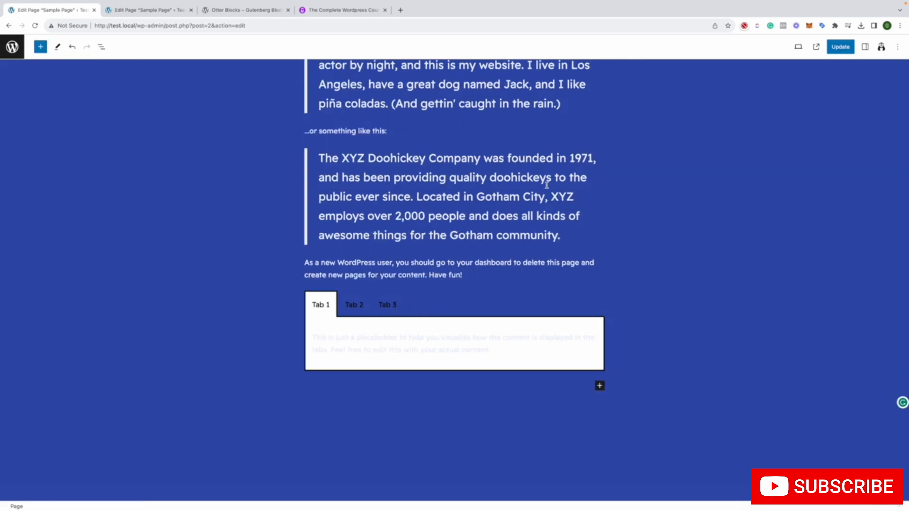
click(832, 49)
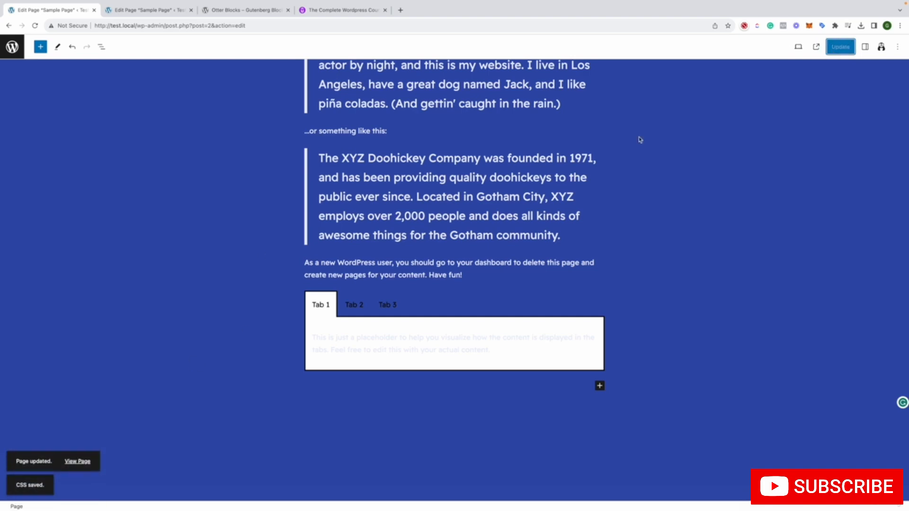
View the live Sample Page in a new browser tab and test switching between Tab 1, Tab 2 and Tab 3
right_click(74, 461)
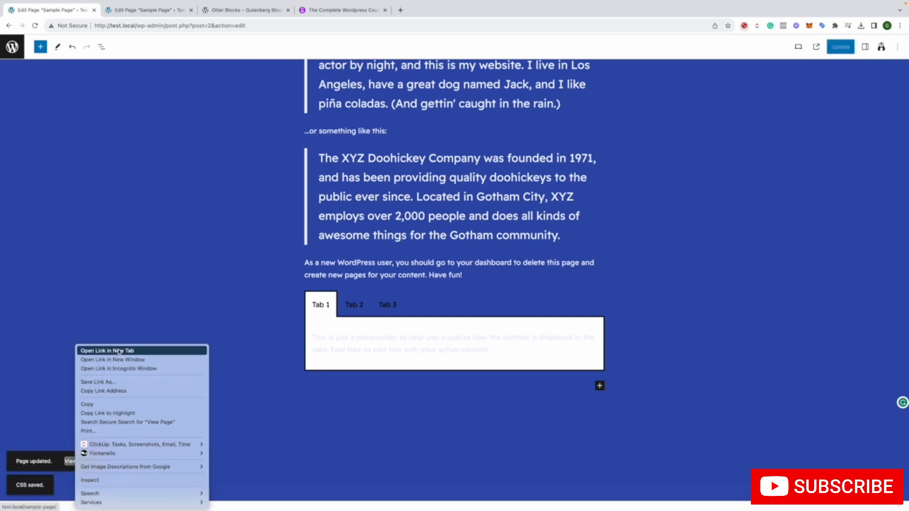
click(100, 351)
click(164, 13)
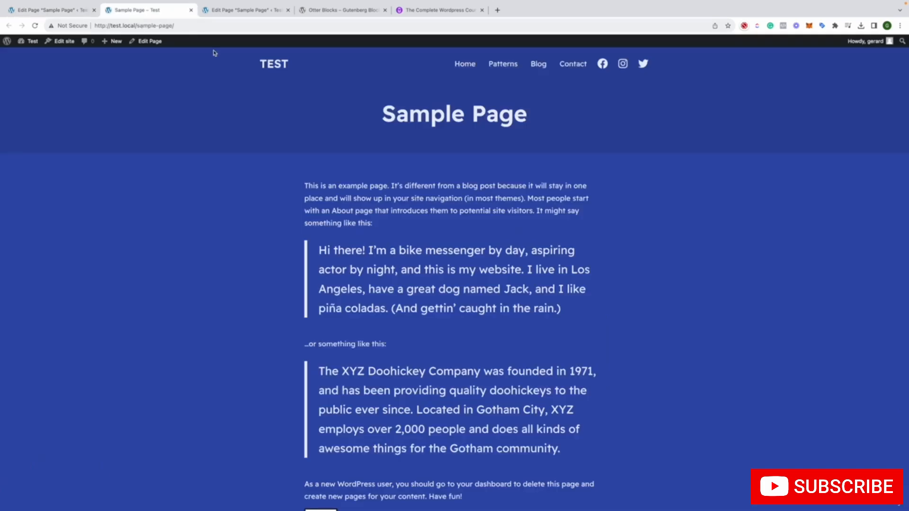
scroll(355, 399, down, 3)
click(354, 393)
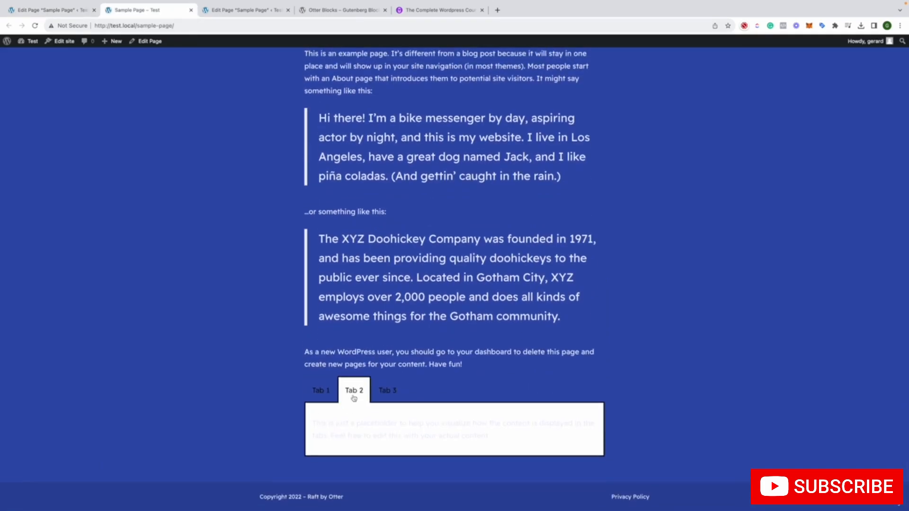
click(388, 392)
click(327, 387)
click(350, 388)
click(381, 389)
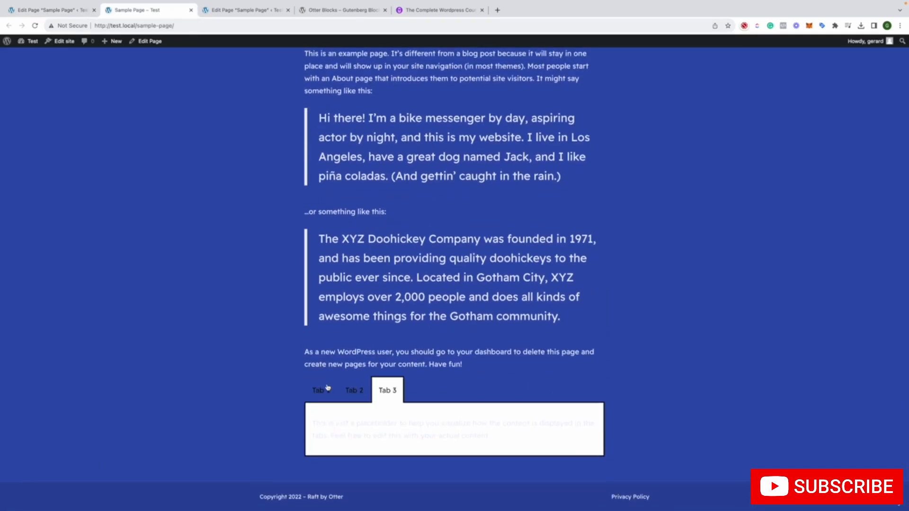
click(327, 389)
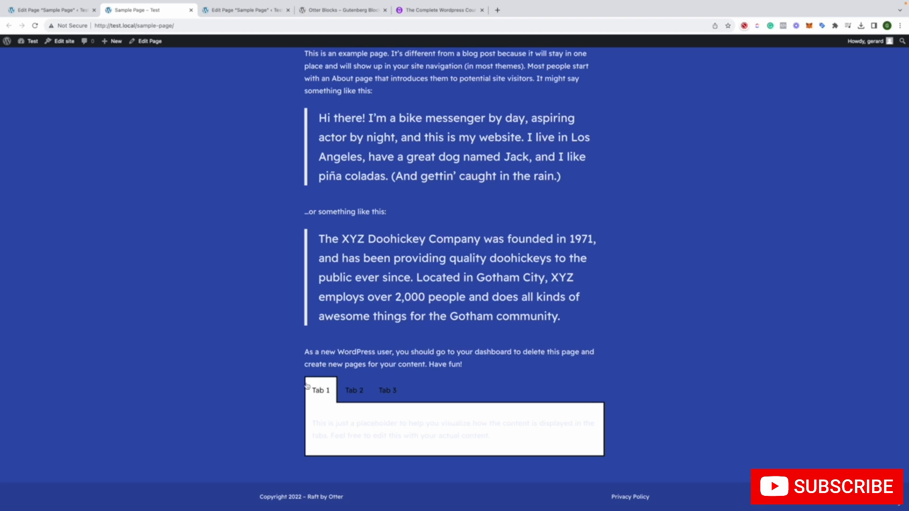
click(357, 390)
click(387, 390)
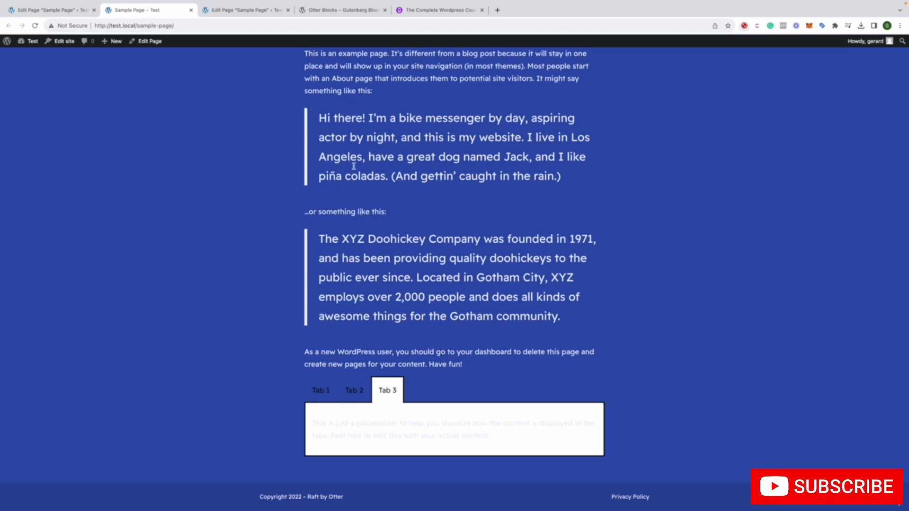
Back in the page editor, insert an Otter Accordion block below the tabs and update the page
click(73, 10)
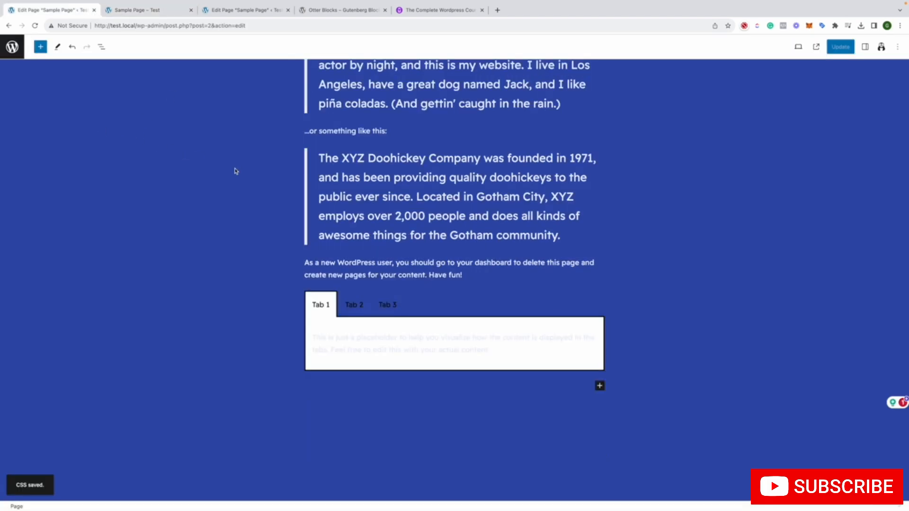
click(418, 271)
click(395, 302)
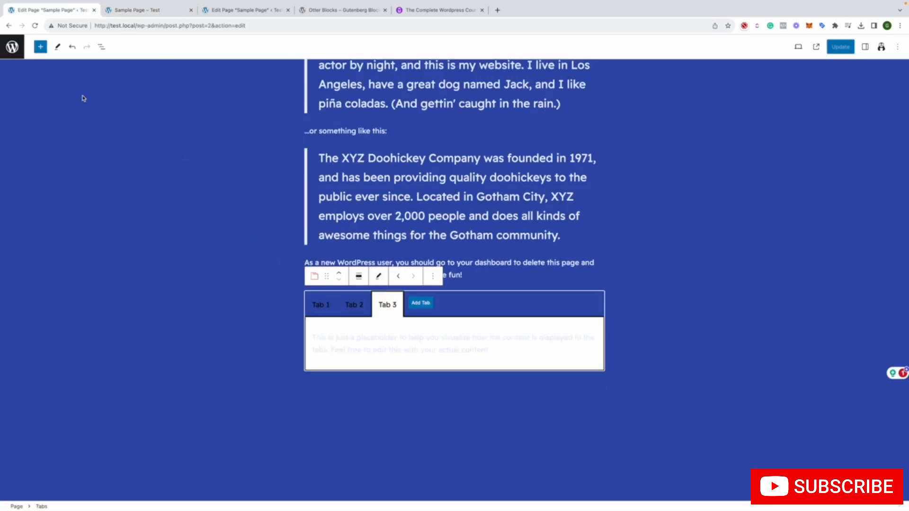
click(40, 47)
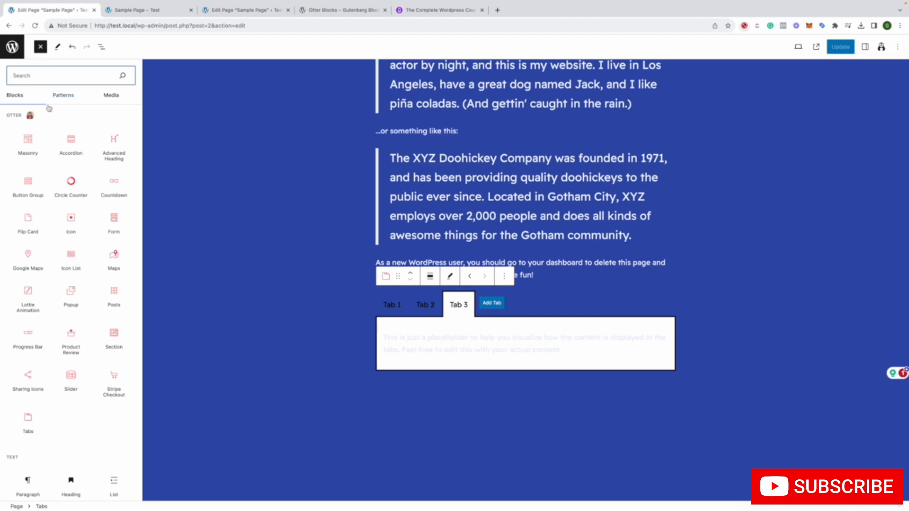
click(79, 137)
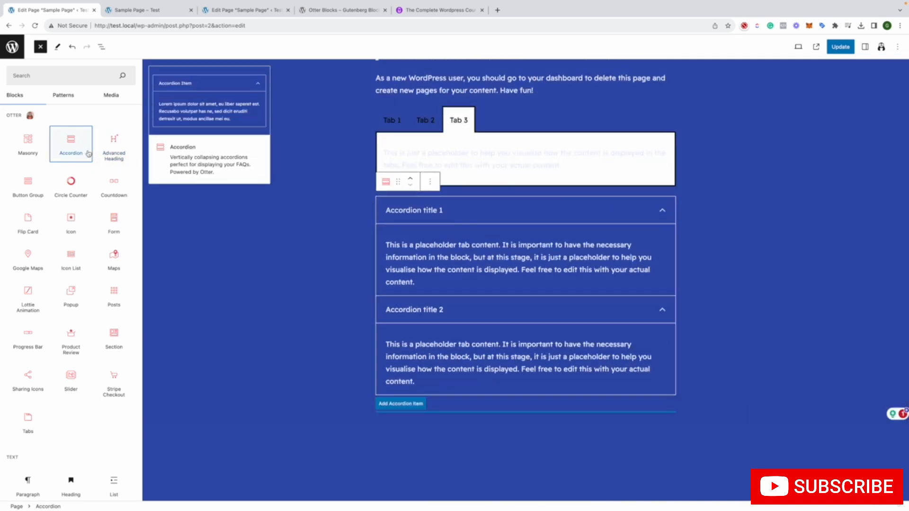
mouse_move(84, 153)
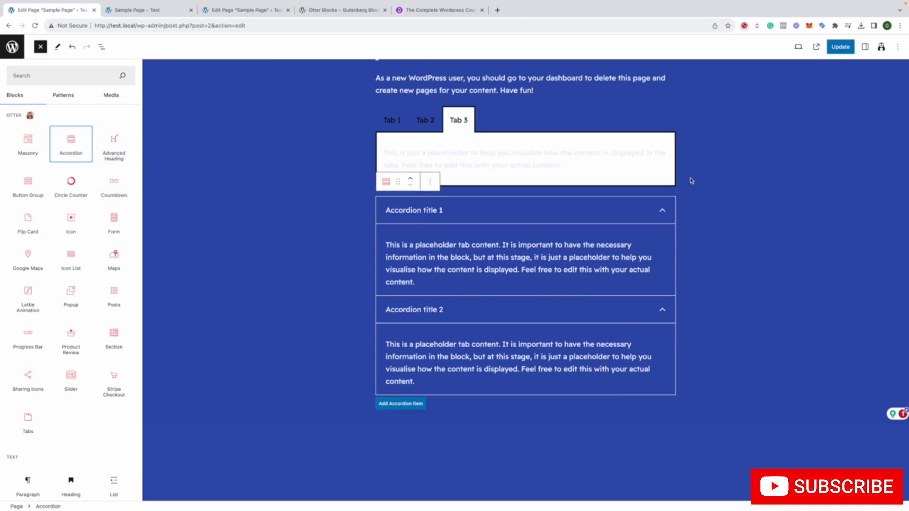
click(841, 47)
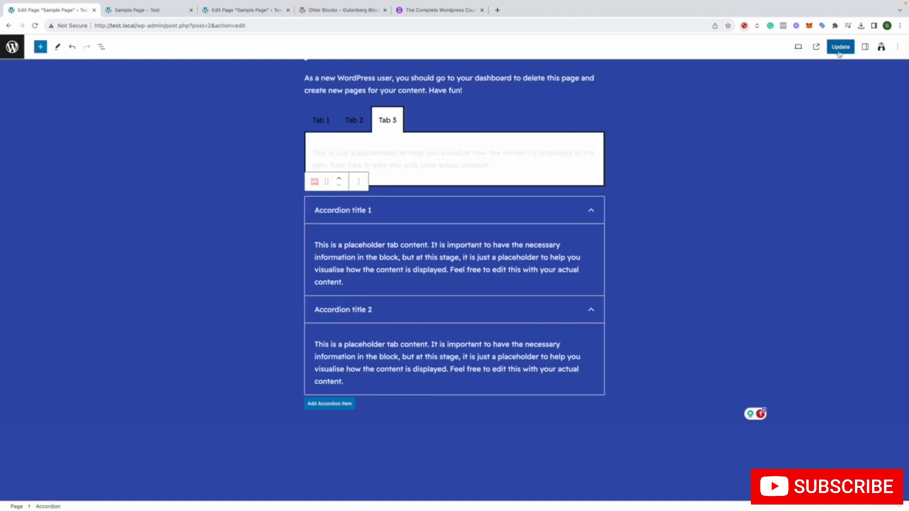
Reload the live Sample Page and test expanding and collapsing the accordion items
click(138, 10)
click(35, 26)
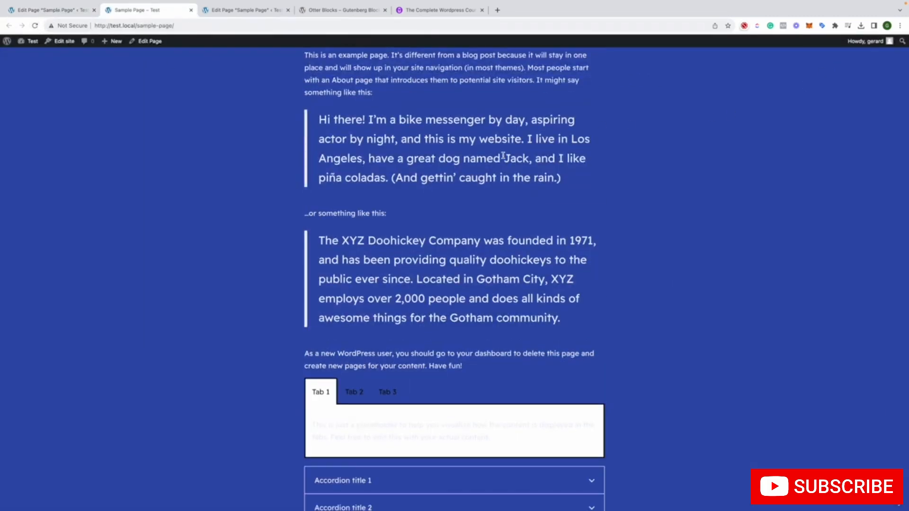
scroll(619, 506, down, 2)
click(581, 417)
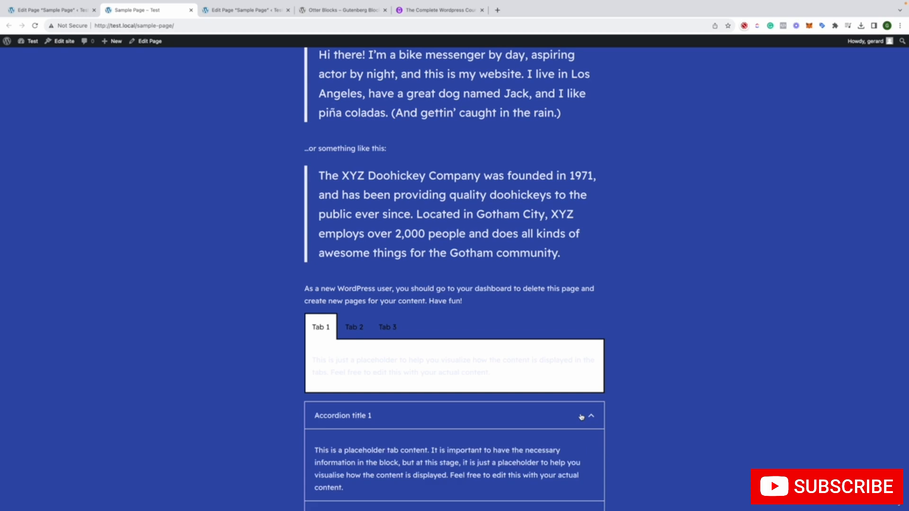
click(581, 416)
click(552, 448)
click(551, 448)
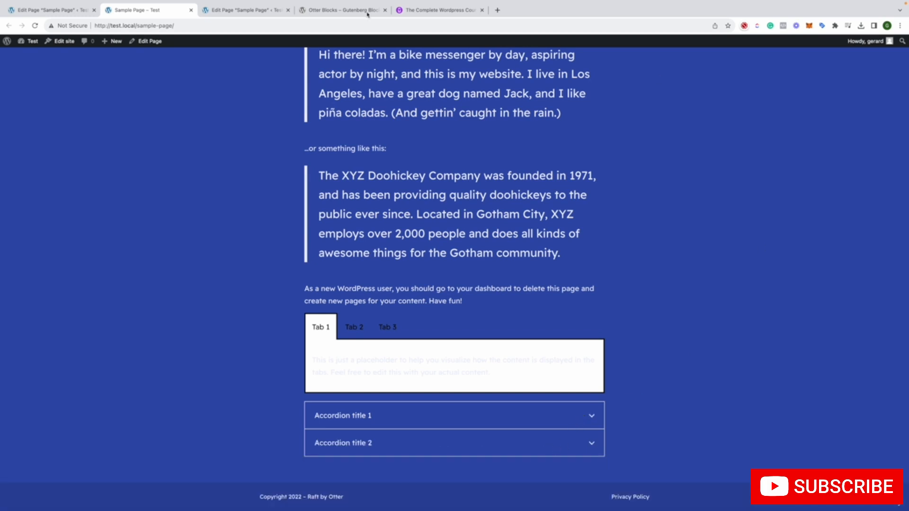
Return to the page editor, add an Otter Circle Counter block below the accordion and check its transform options
click(48, 10)
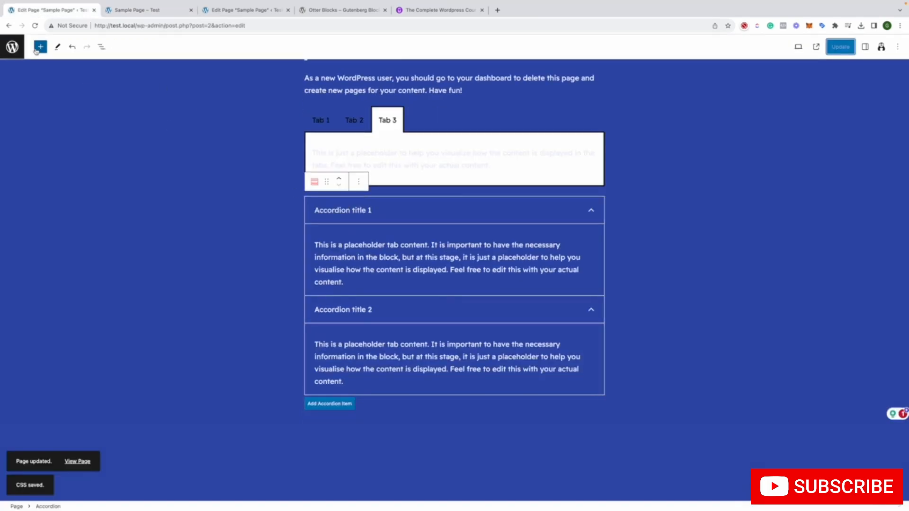
click(40, 47)
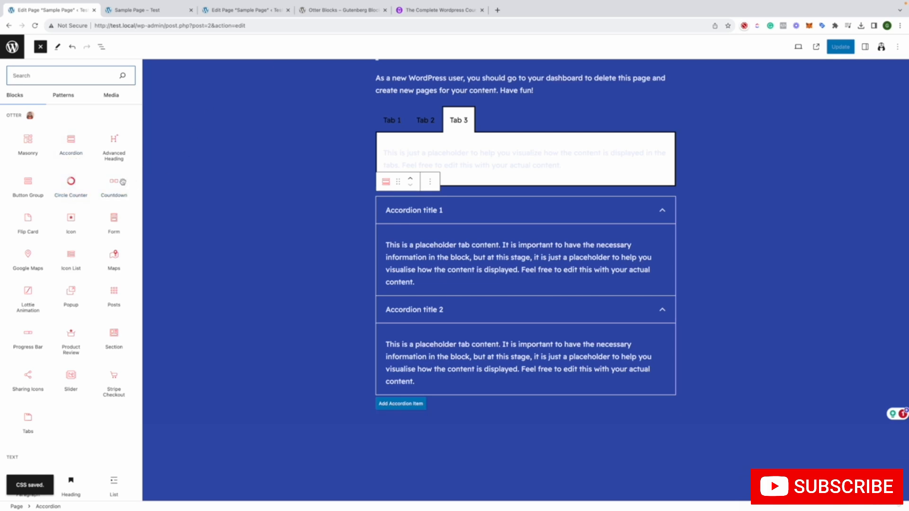
click(71, 183)
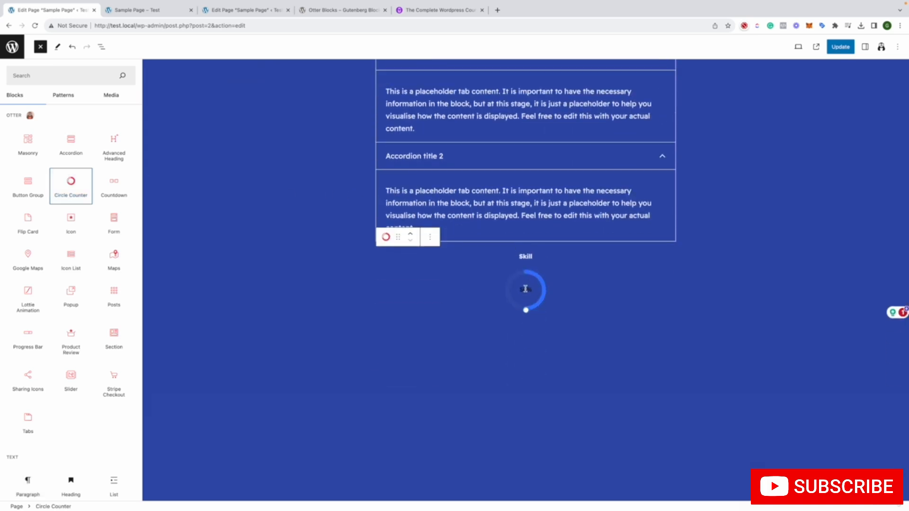
click(525, 308)
click(312, 240)
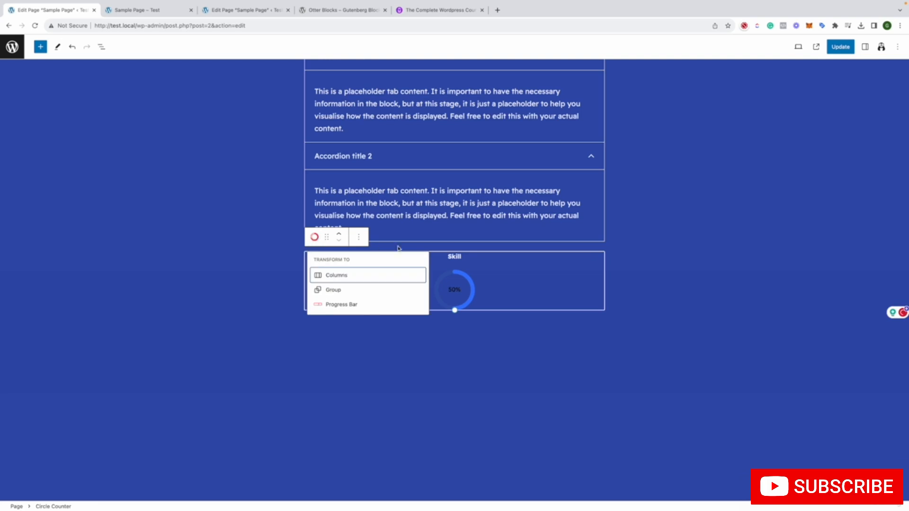
click(474, 287)
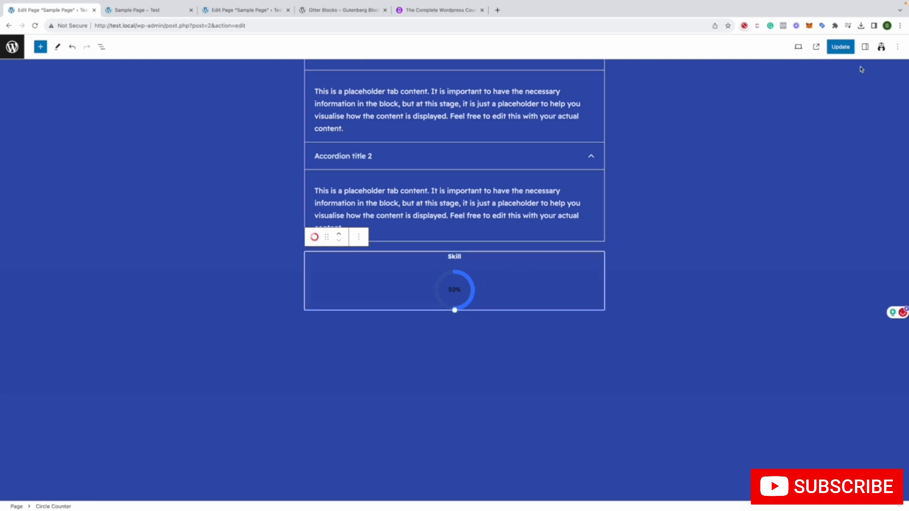
Show the block settings, set the circle counter's percentage to 72 and make the circle slightly smaller
click(897, 46)
click(726, 150)
click(866, 49)
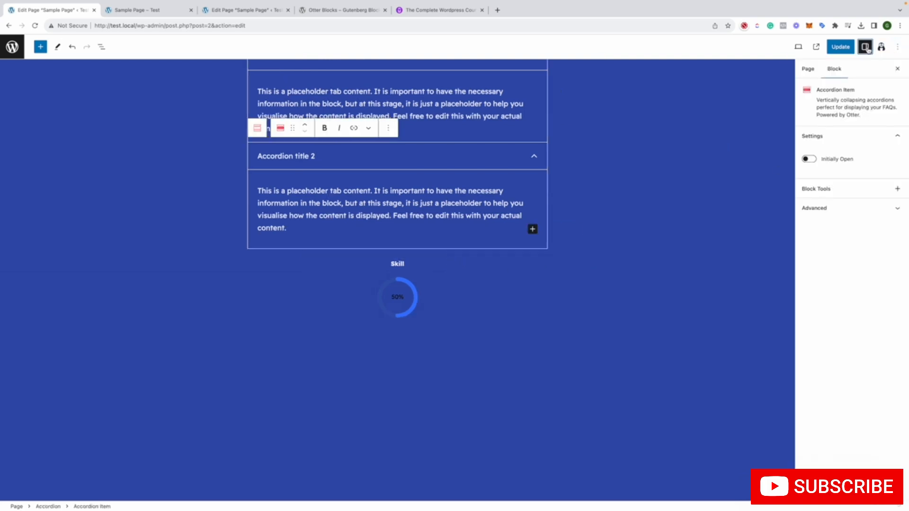
click(402, 290)
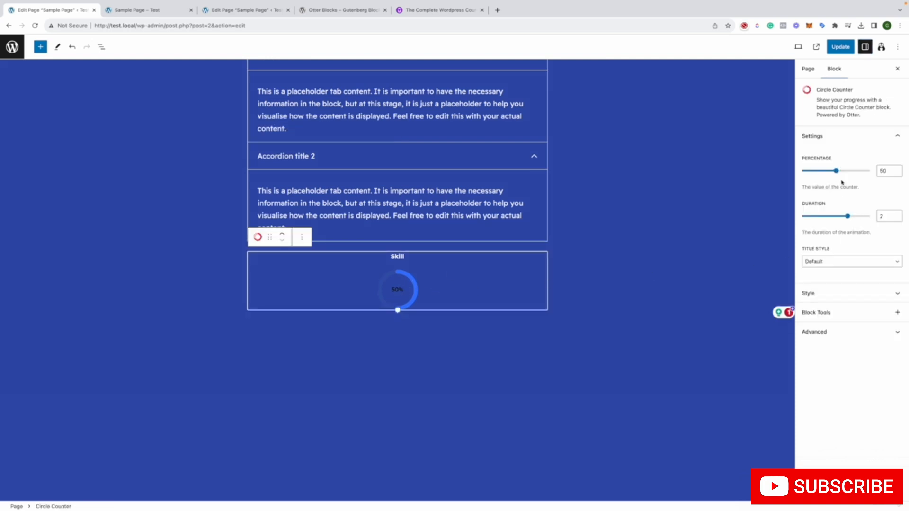
drag(837, 173, 851, 173)
drag(398, 310, 429, 309)
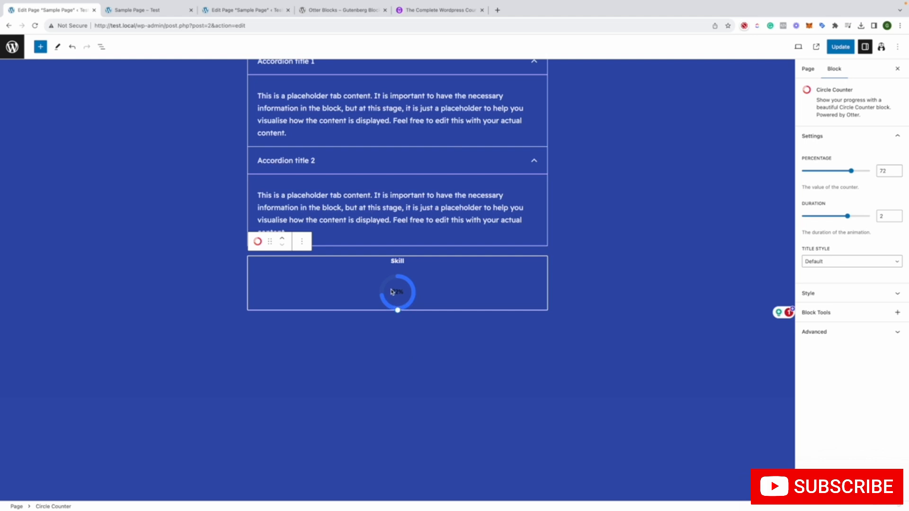
click(121, 145)
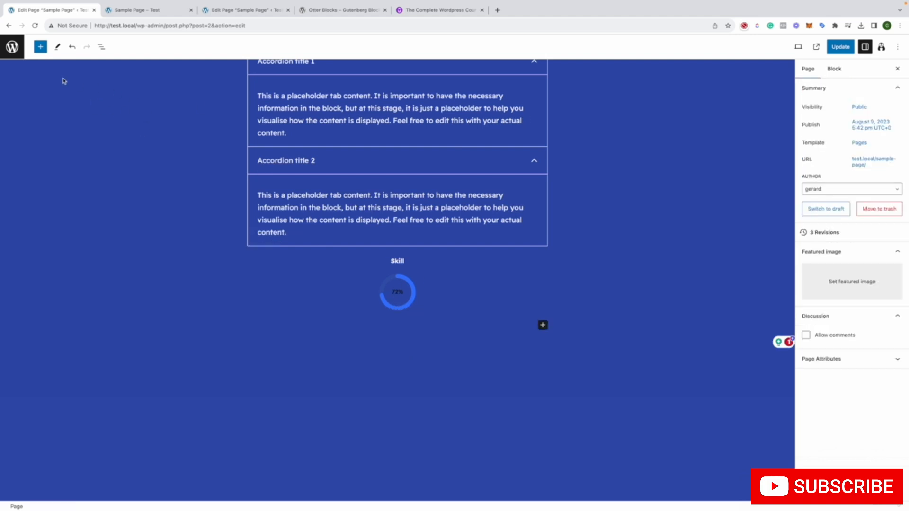
Insert an Otter Lottie Animation block below the circle counter
click(40, 47)
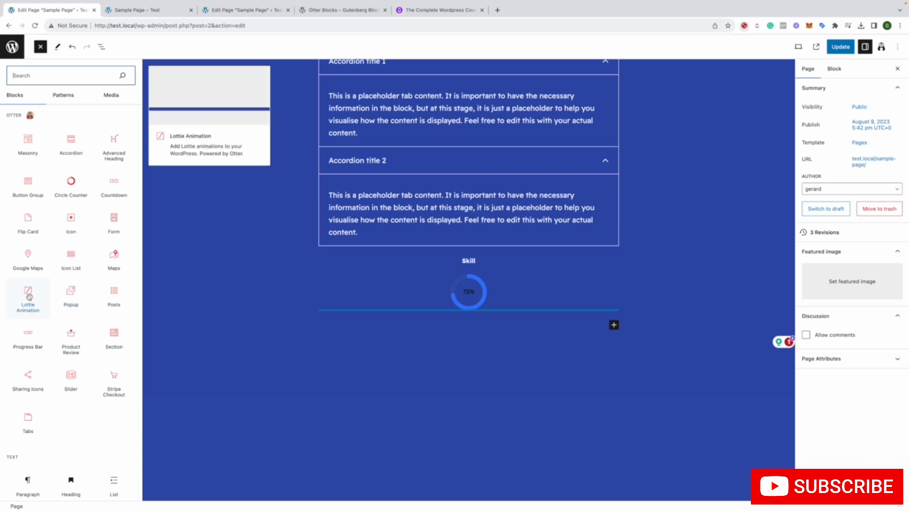
click(9, 311)
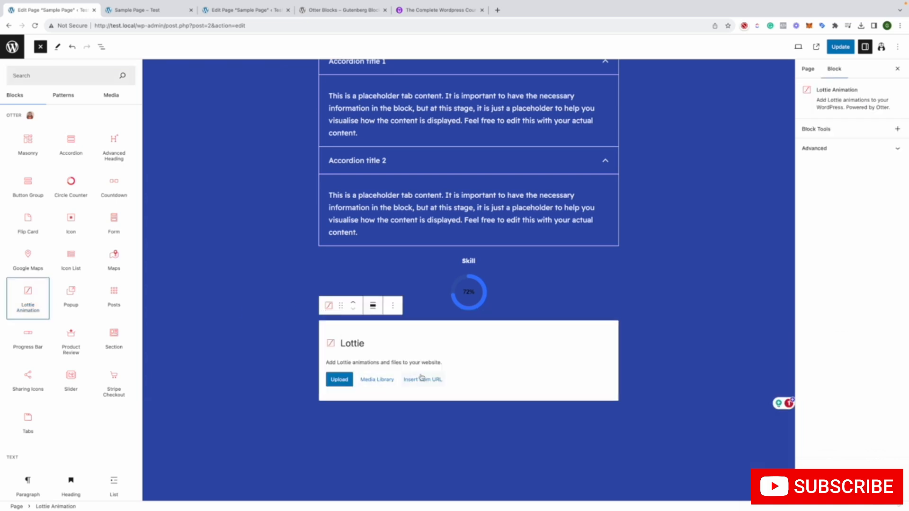
Replace the duplicate Sample Page editor tab with google.com, leaving that page without saving its changes
click(309, 356)
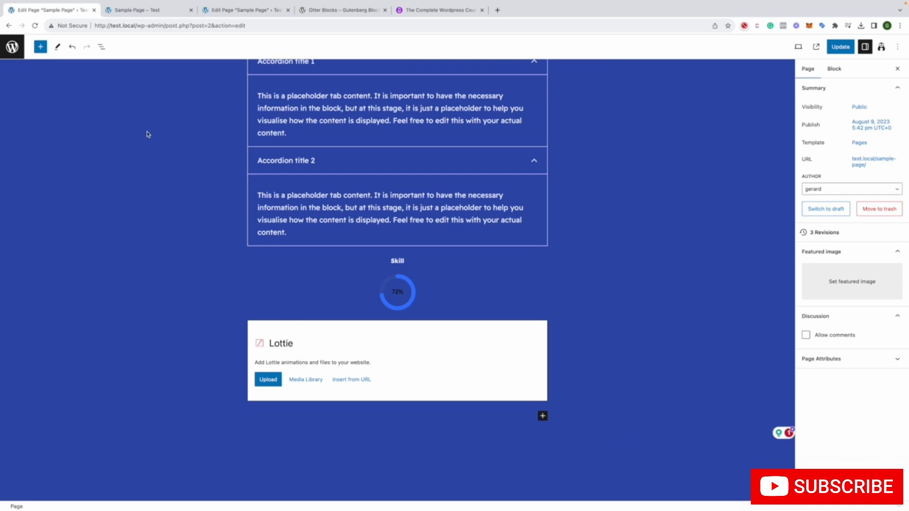
click(149, 11)
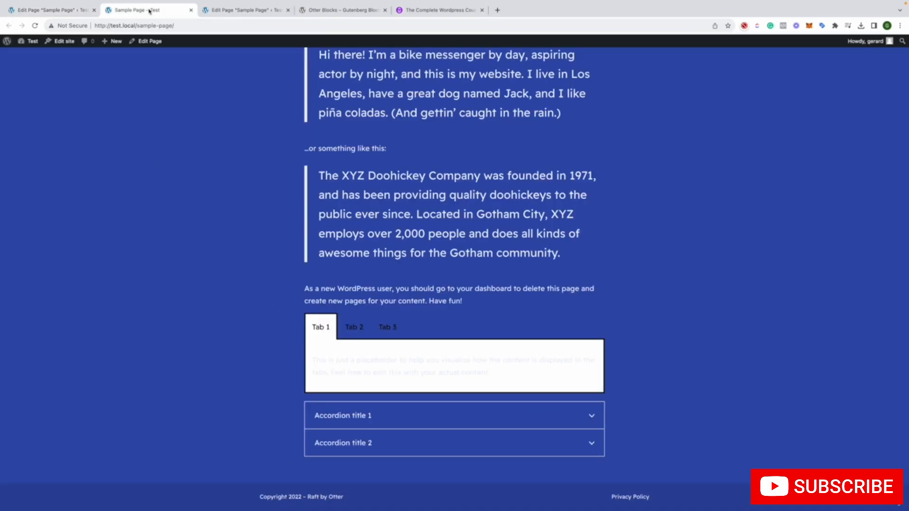
click(233, 10)
click(234, 22)
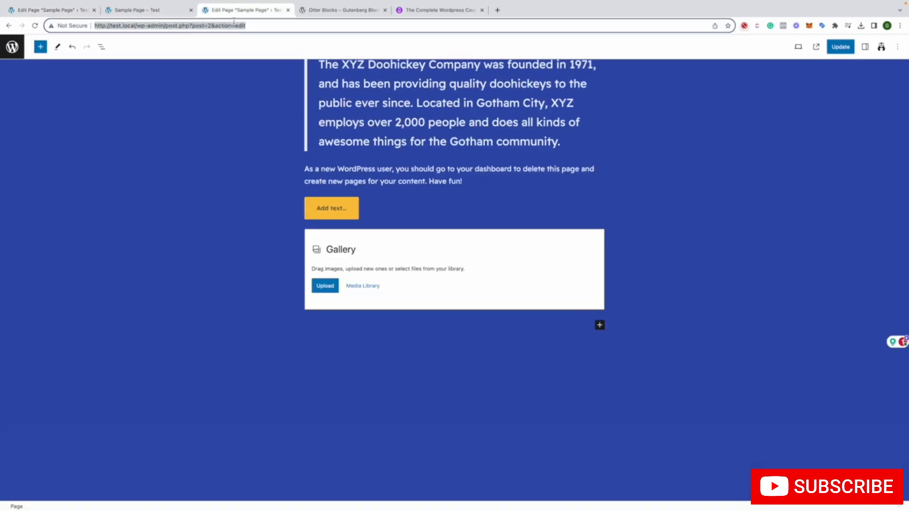
text(google.com)
key(Return)
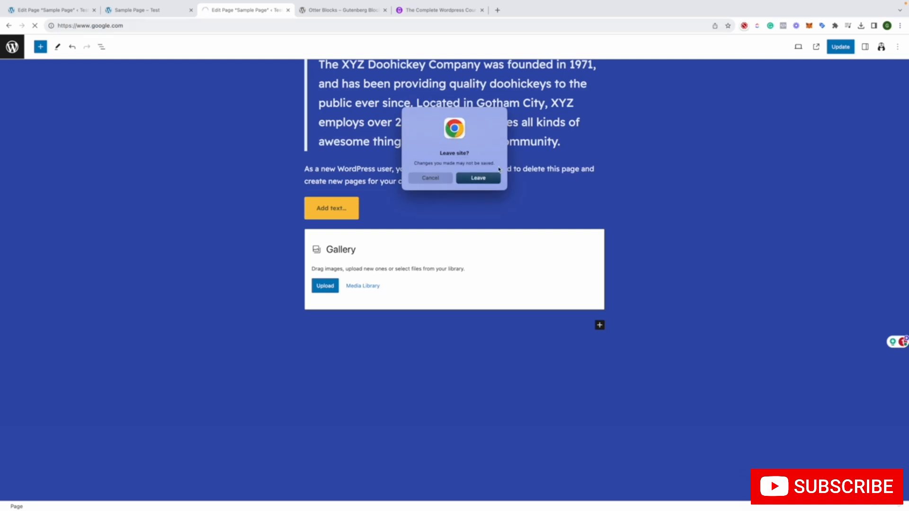
click(481, 178)
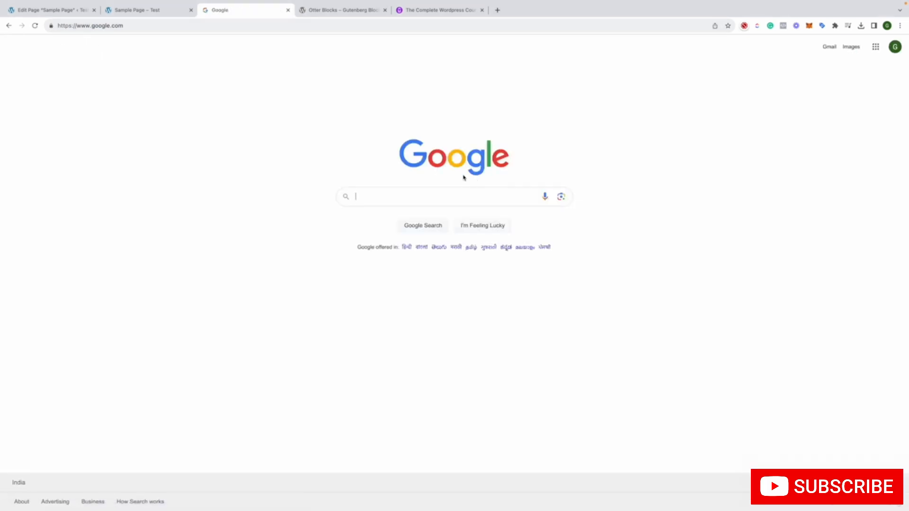
Search Google for "lottie animations"
text(lottie a)
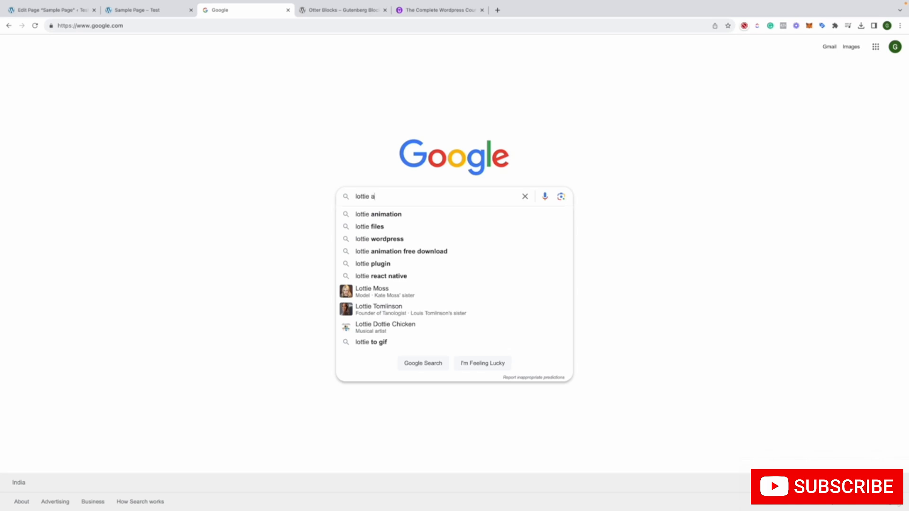
text(nimations)
key(Return)
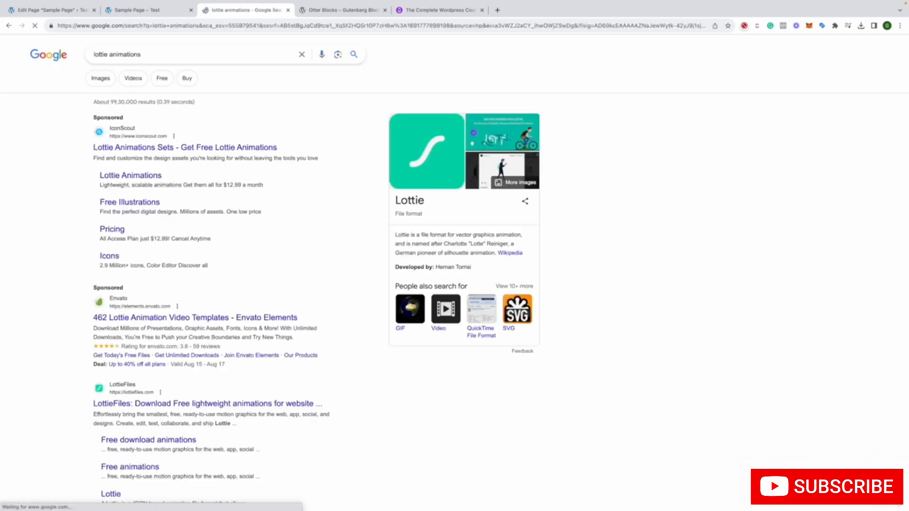
Open the LottieFiles website from the search results and browse its homepage down to the featured creators' animations
scroll(339, 246, down, 5)
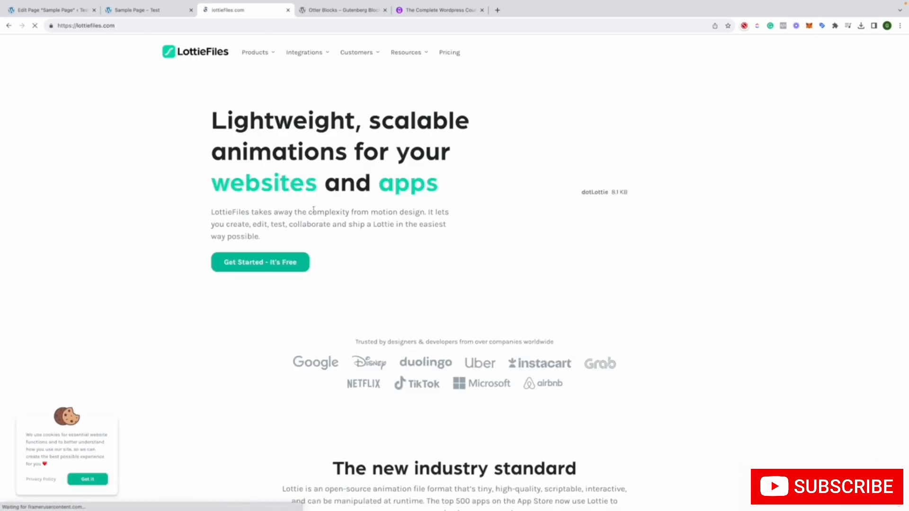
scroll(344, 229, down, 8)
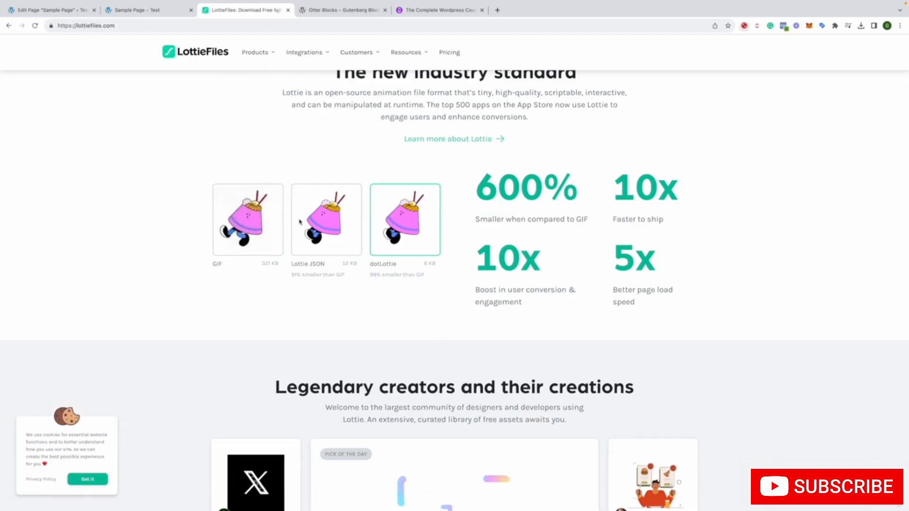
scroll(300, 222, down, 11)
scroll(300, 222, up, 5)
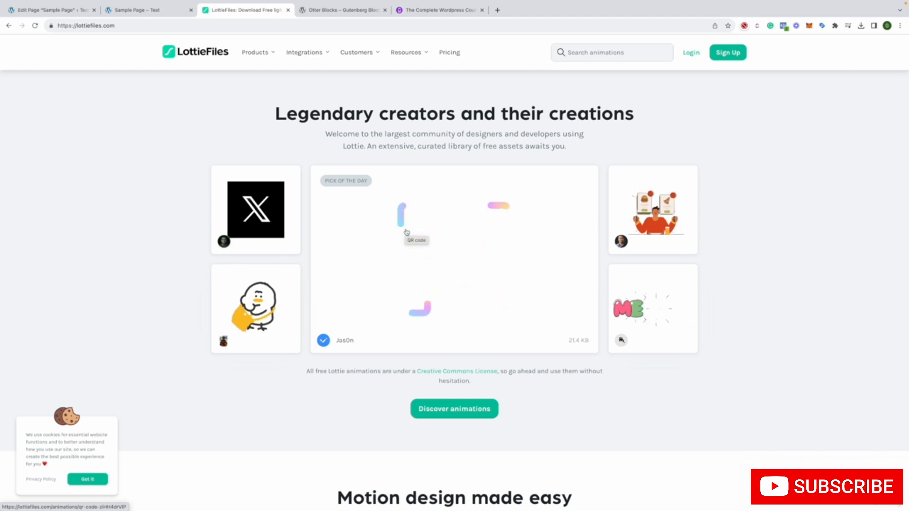
Return to the Sample Page editor and check the Lottie block's file upload without choosing a file
click(133, 10)
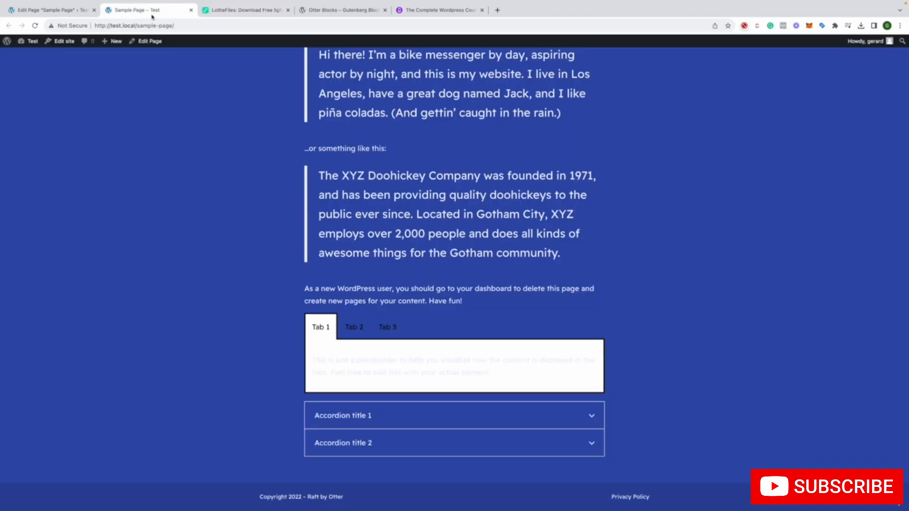
click(239, 14)
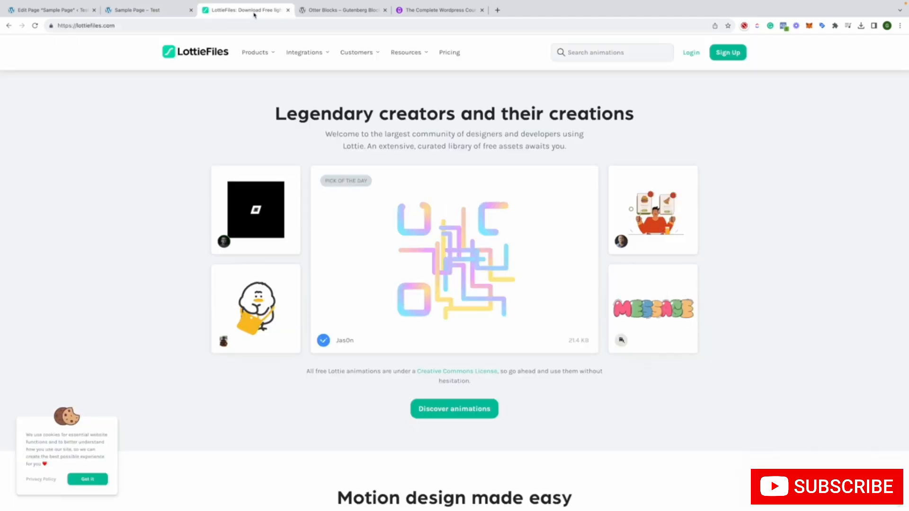
click(66, 18)
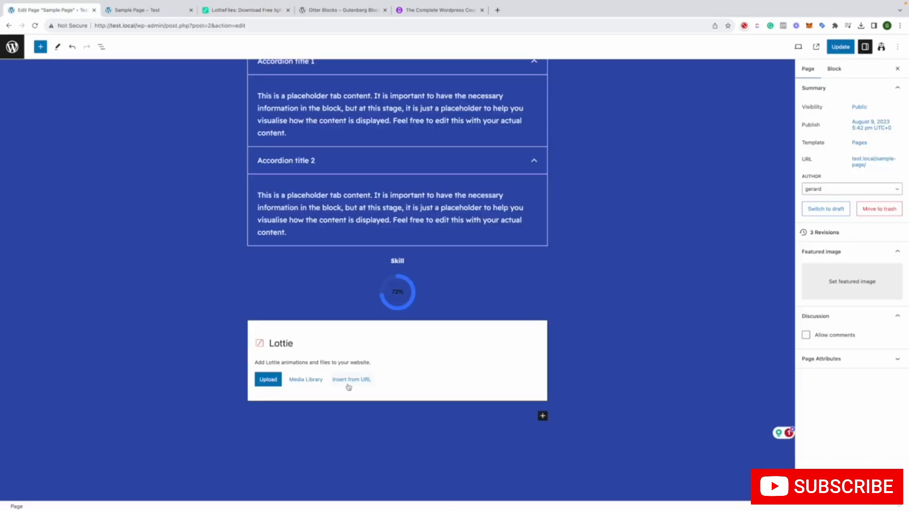
click(279, 384)
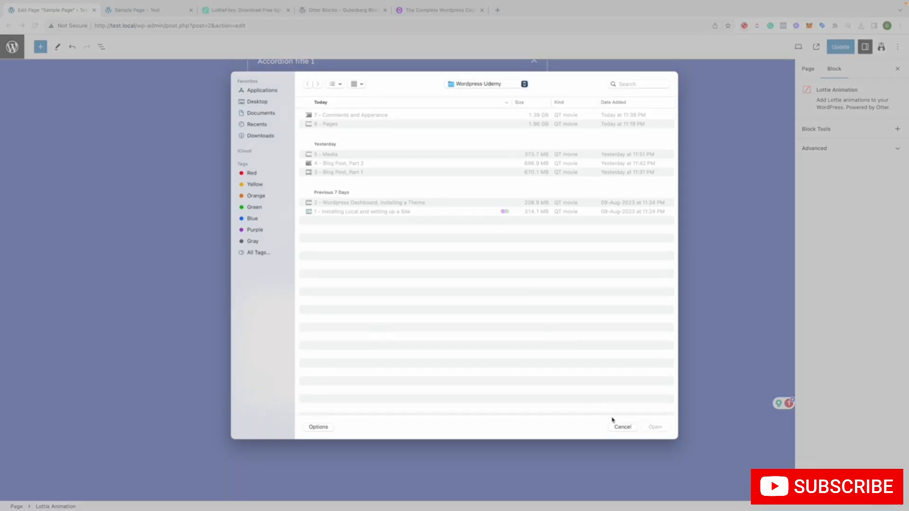
click(620, 428)
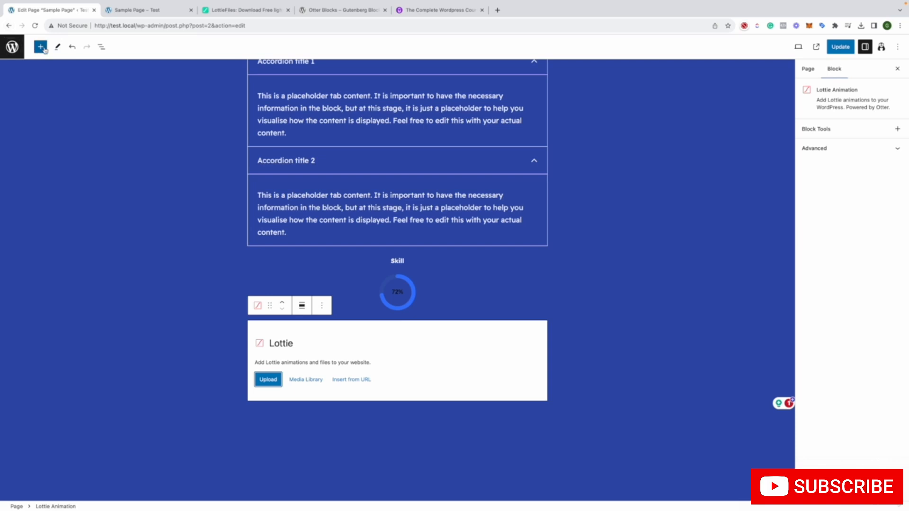
Open the block inserter and preview the Otter Section, Product Review, Progress Bar, Sharing Icons, Slider and Stripe Checkout blocks
click(44, 49)
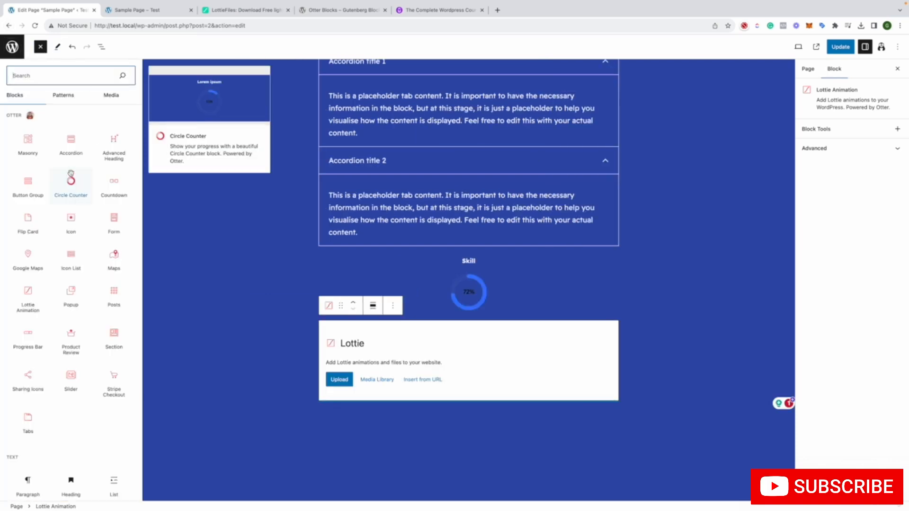
mouse_move(114, 338)
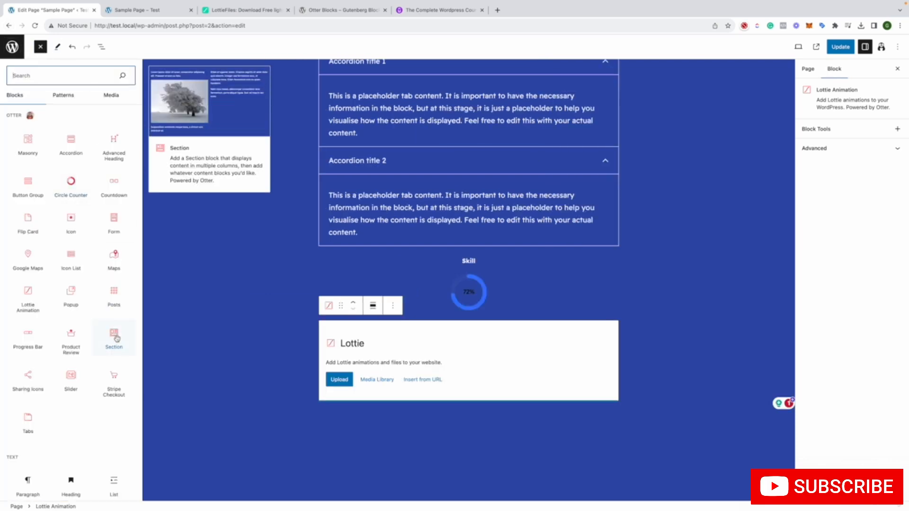
mouse_move(82, 341)
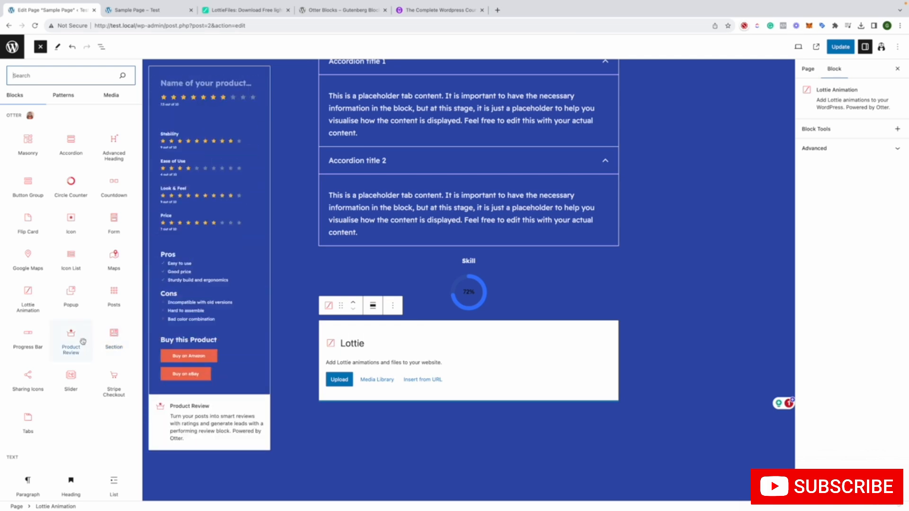
mouse_move(30, 343)
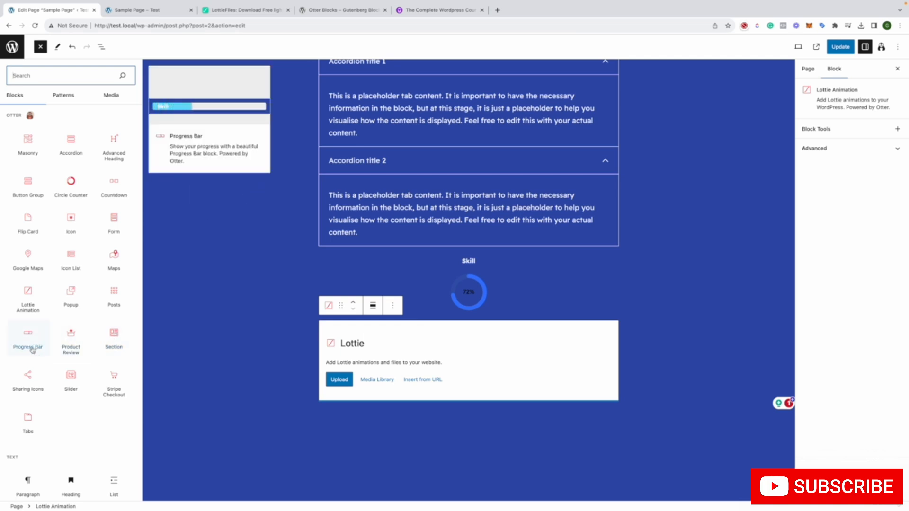
mouse_move(36, 376)
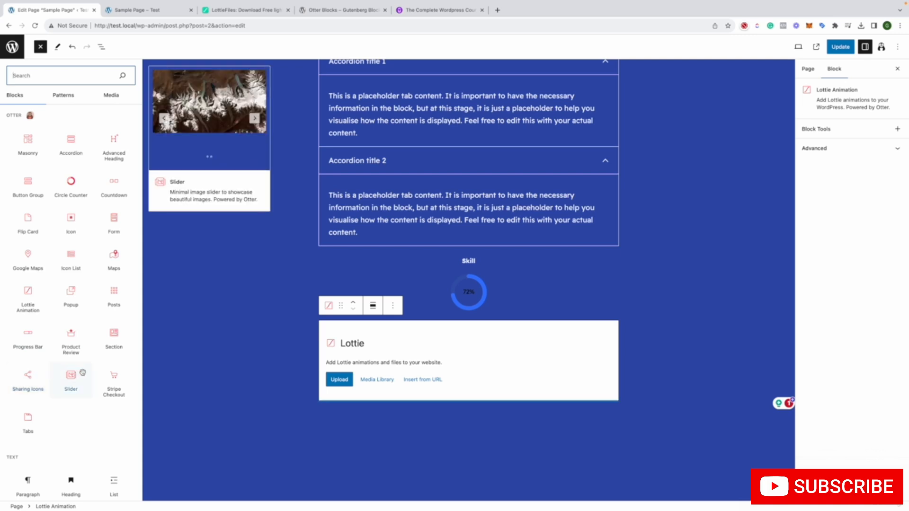
mouse_move(102, 377)
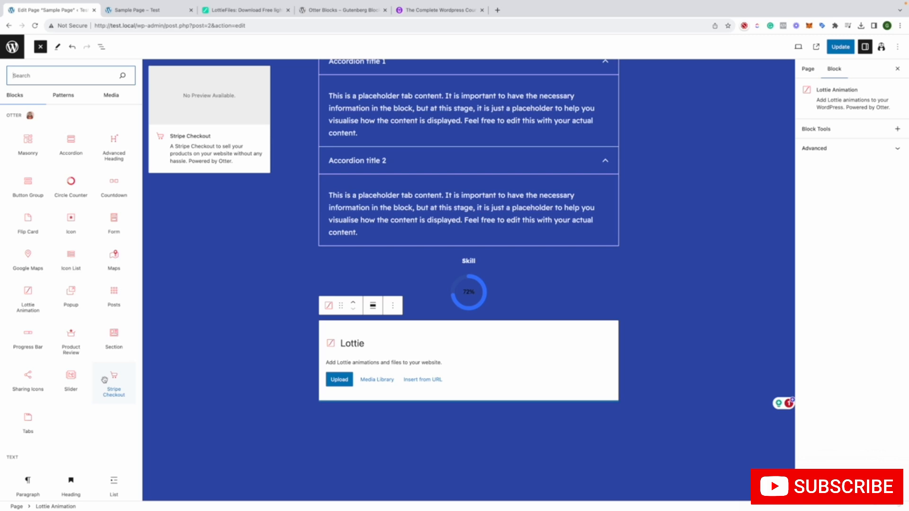
Look over the available pattern categories and media, and return to the list of Otter blocks
click(64, 96)
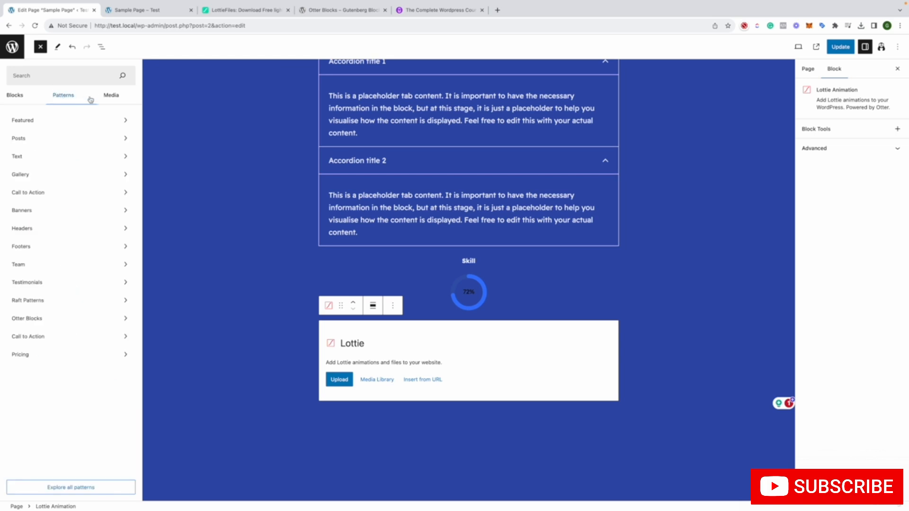
click(101, 99)
click(13, 101)
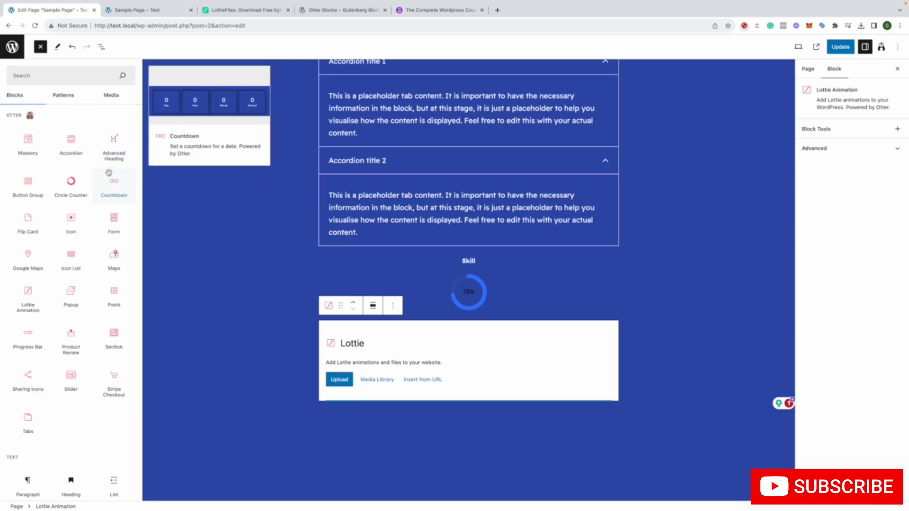
scroll(87, 152, down, 15)
scroll(87, 152, up, 15)
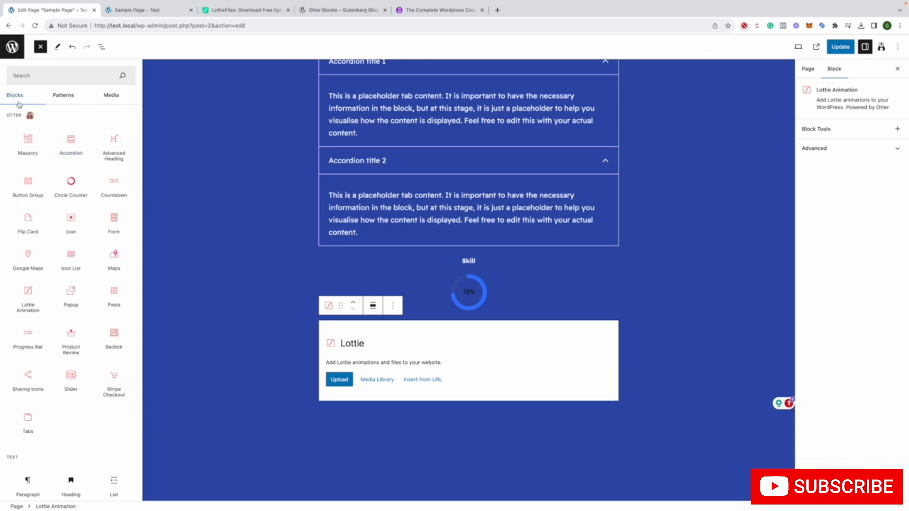
double_click(18, 114)
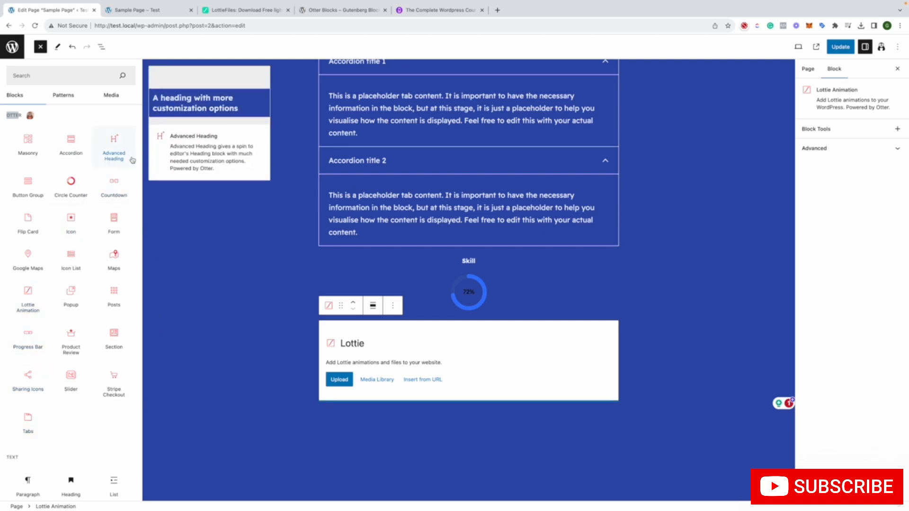
scroll(134, 170, down, 1)
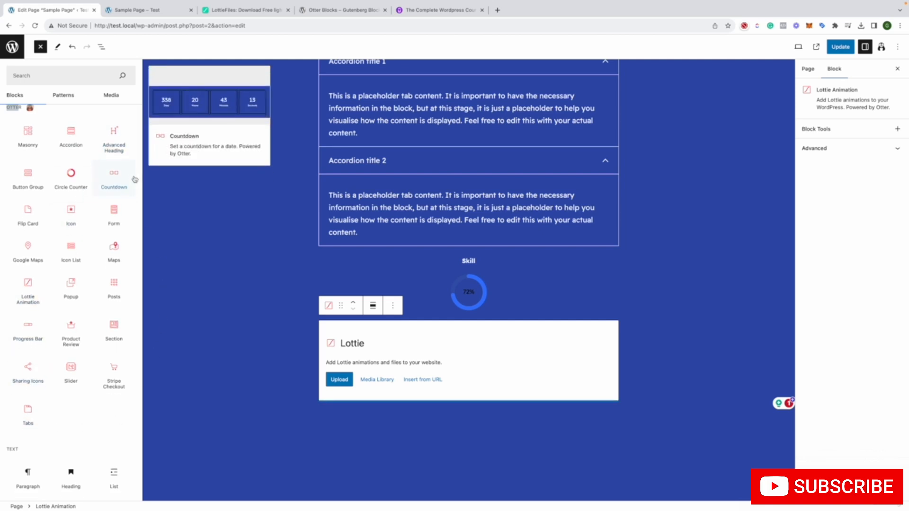
Close the block inserter and review the tabs and accordion blocks on the Sample Page
click(272, 242)
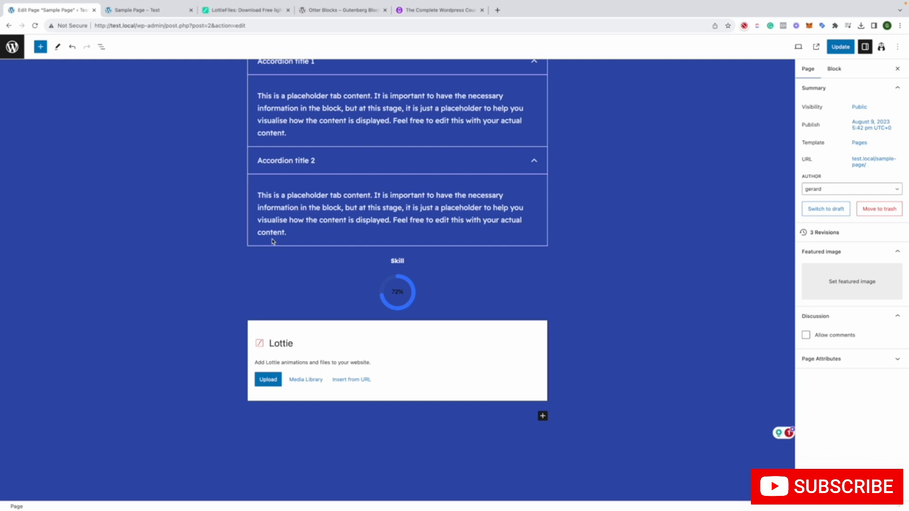
scroll(272, 242, up, 5)
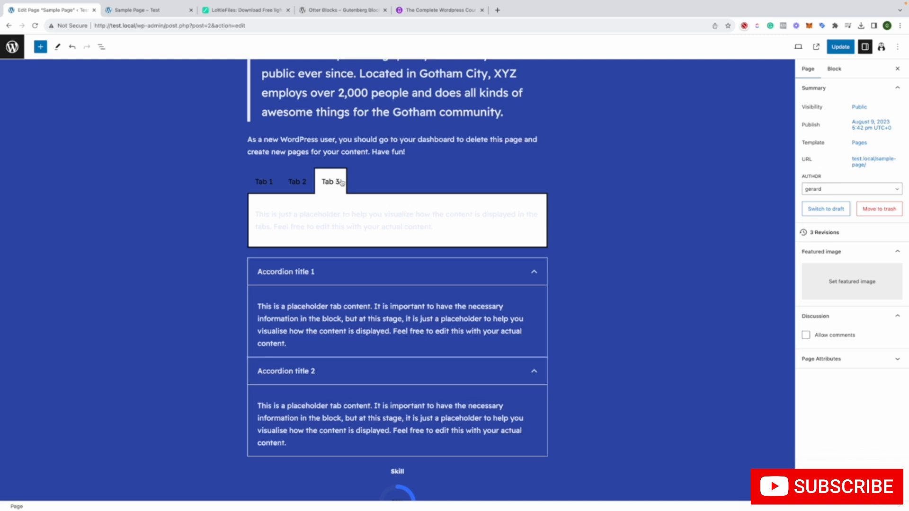
scroll(341, 183, down, 7)
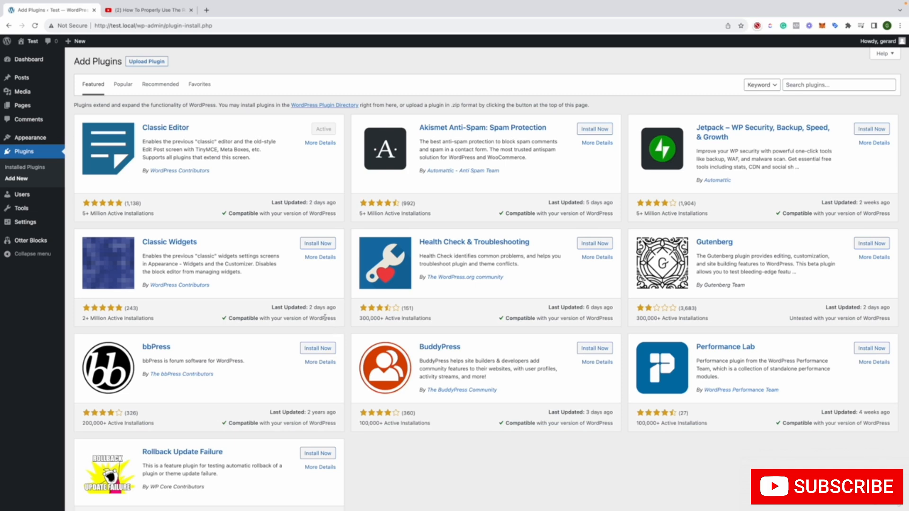
Look through the featured plugins on the Add Plugins page
scroll(325, 318, down, 2)
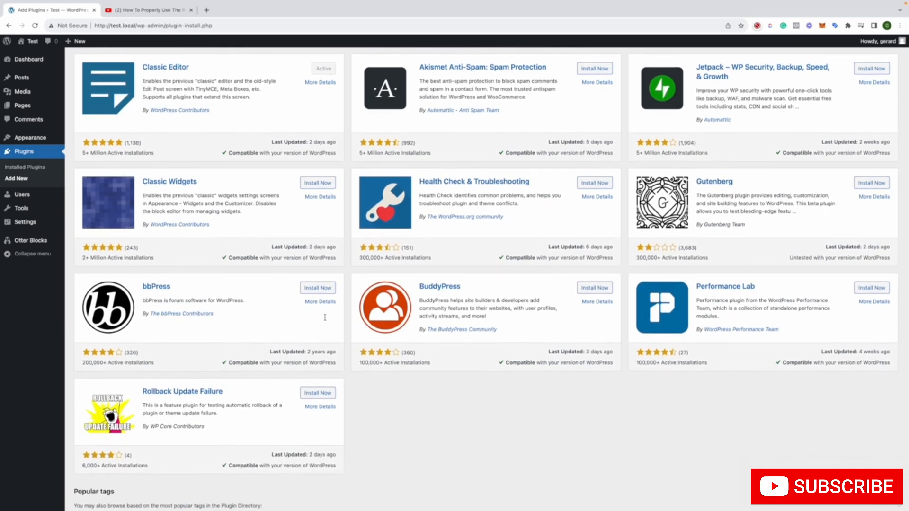
scroll(325, 318, up, 2)
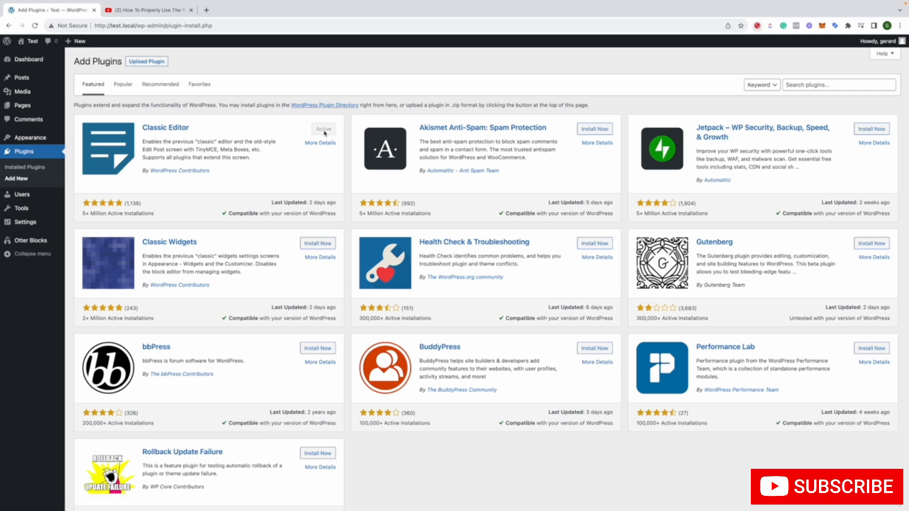
Review the Classic Editor plugin's writing settings, and open the Privacy Policy page in the classic editor
click(25, 168)
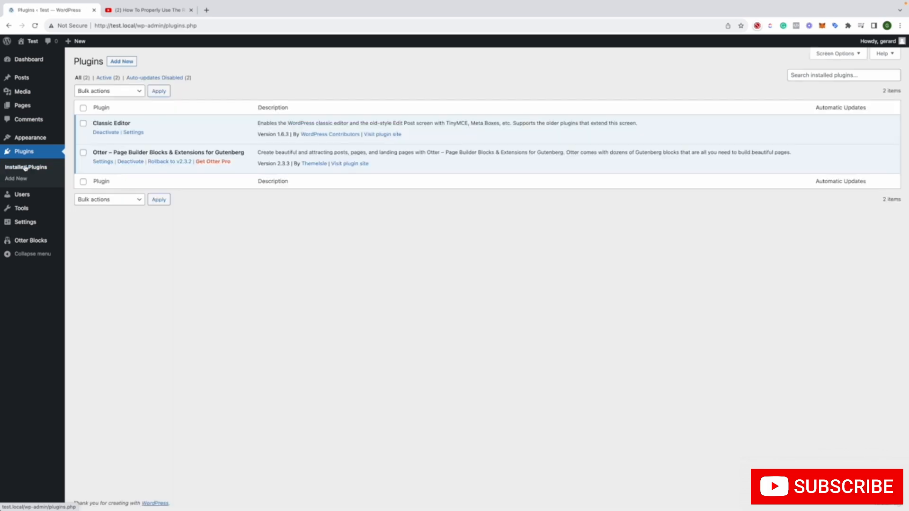
click(133, 132)
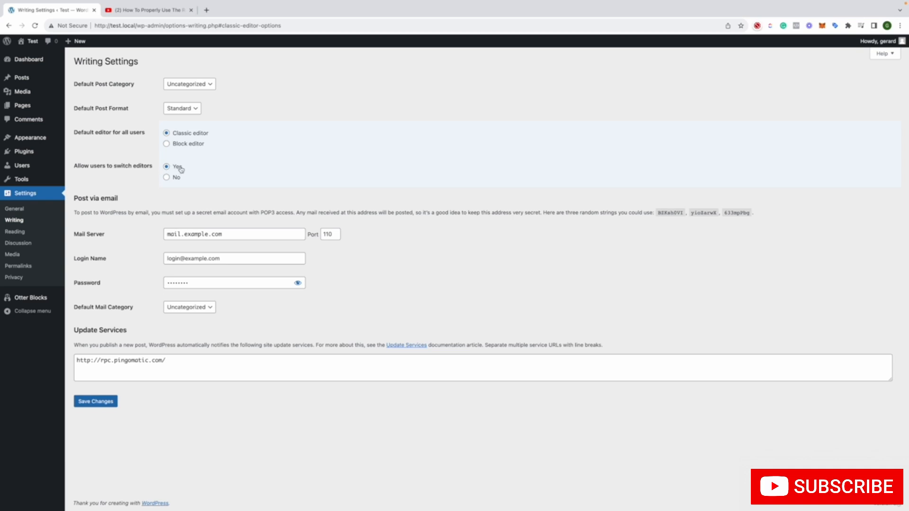
click(30, 105)
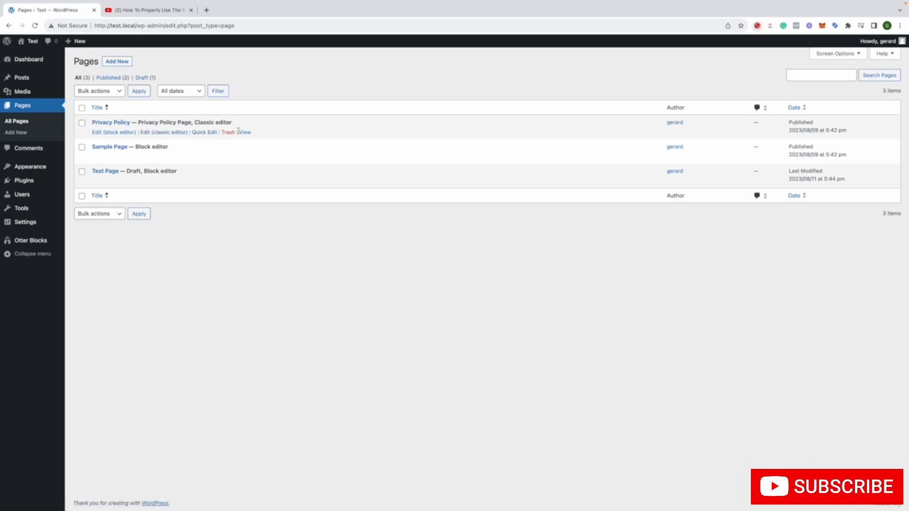
click(154, 133)
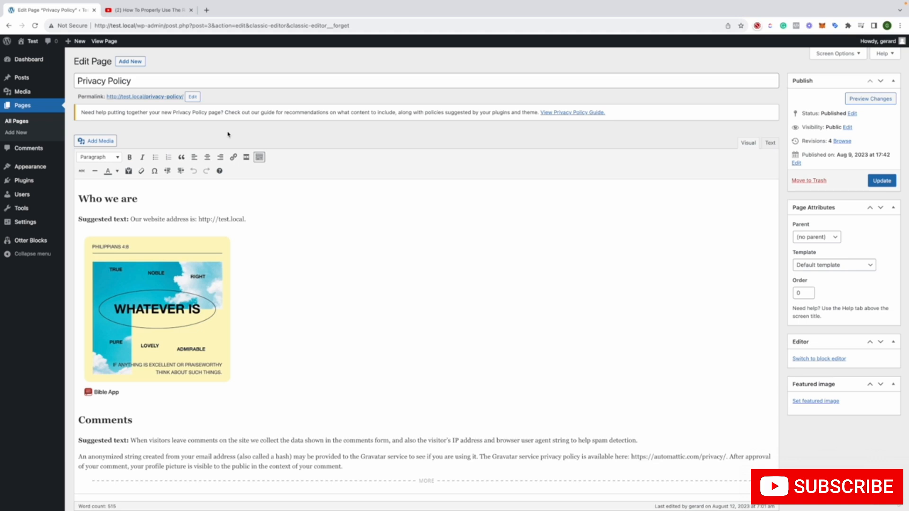
Inspect the Privacy Policy page's text and image, and compare its visual and HTML text views
scroll(261, 235, down, 10)
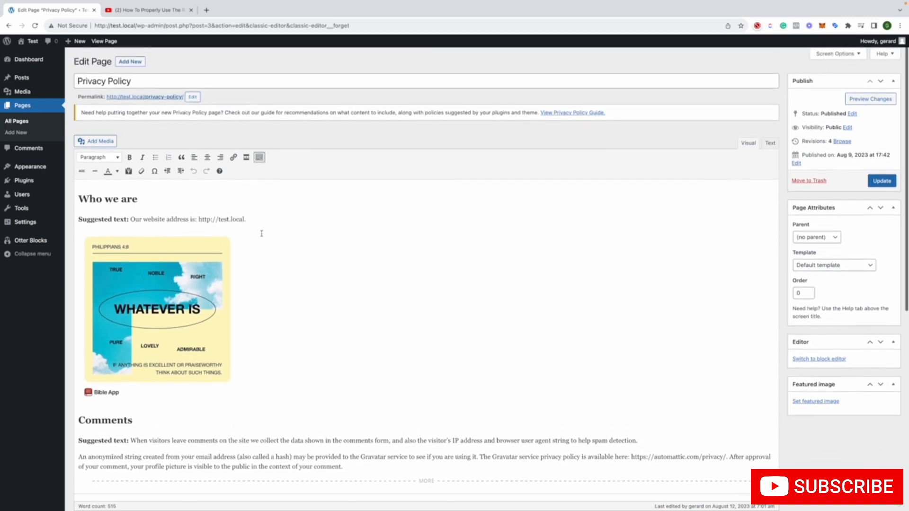
scroll(262, 233, up, 10)
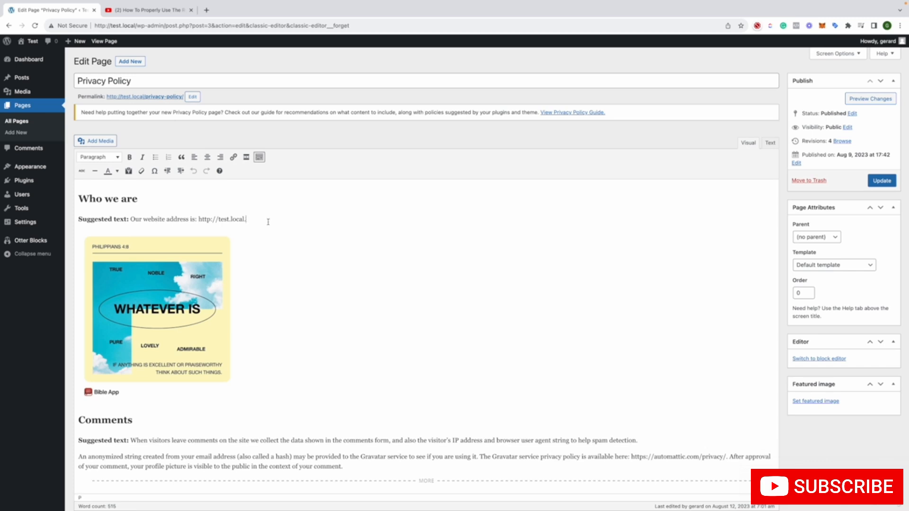
click(204, 258)
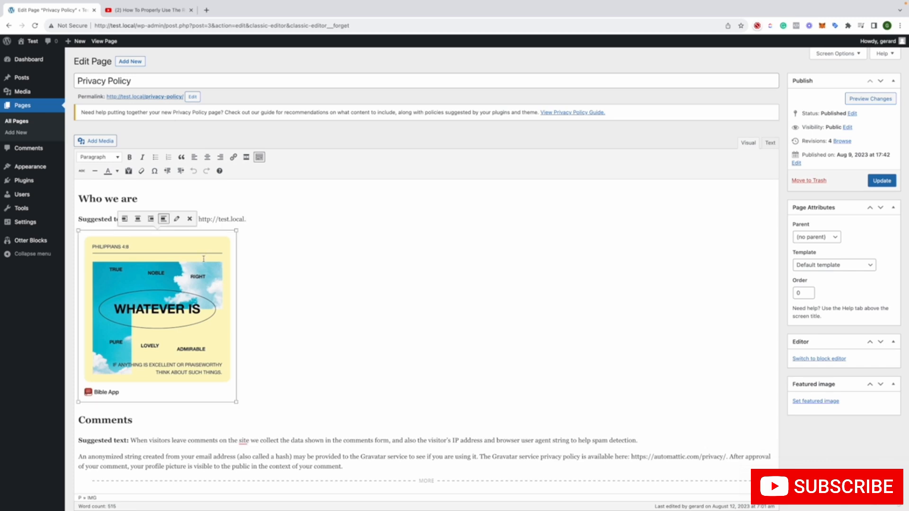
click(271, 297)
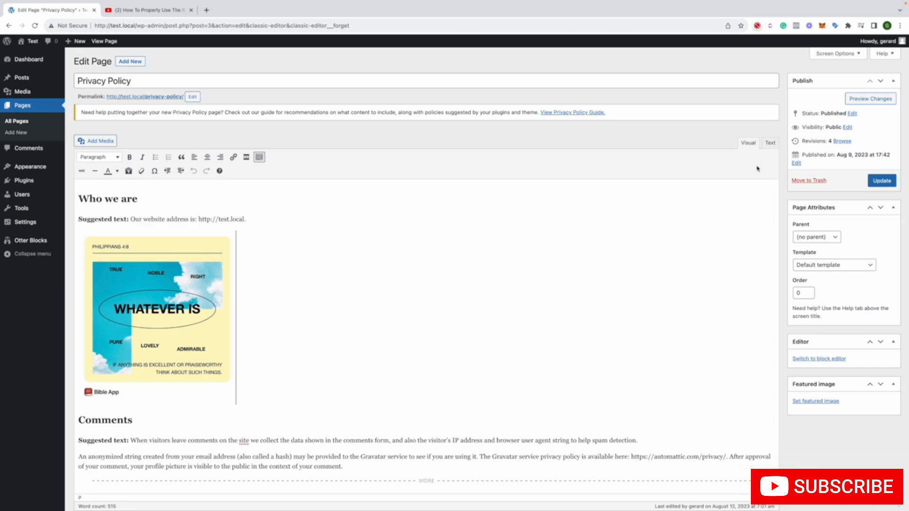
click(771, 144)
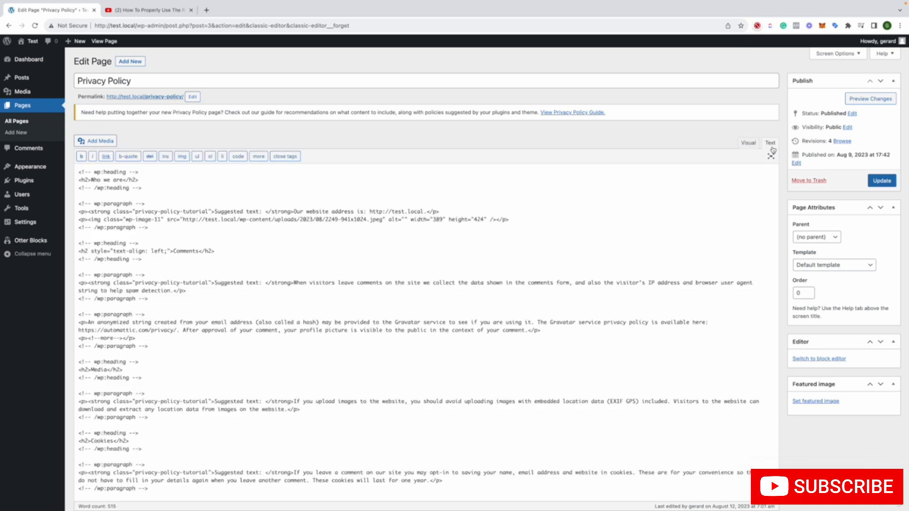
click(748, 143)
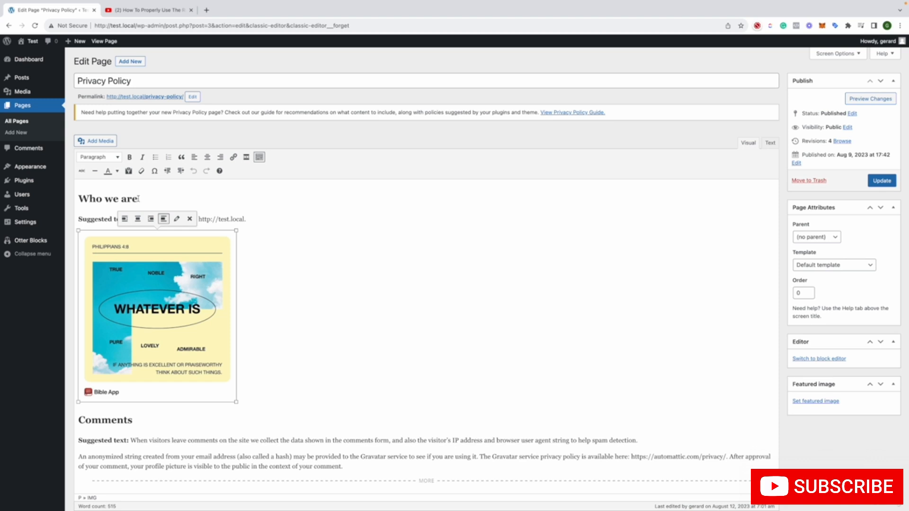
Change the "Who we are" heading to the Preformatted style
drag(139, 199, 78, 199)
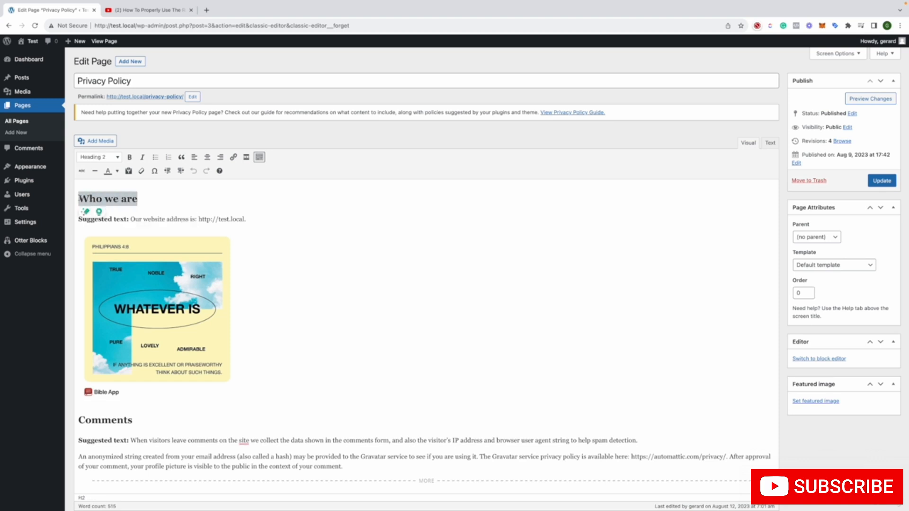
click(97, 157)
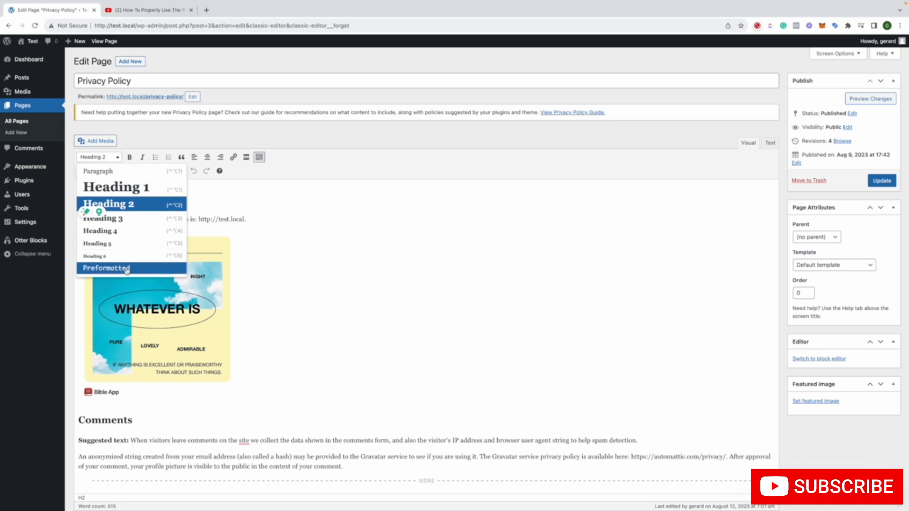
click(152, 268)
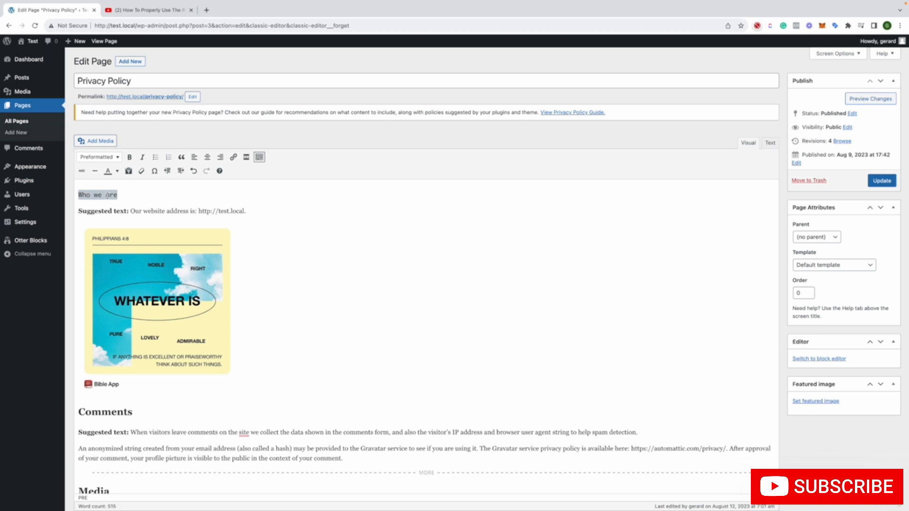
Set the "Who we are" line back to the Heading 2 style
click(107, 196)
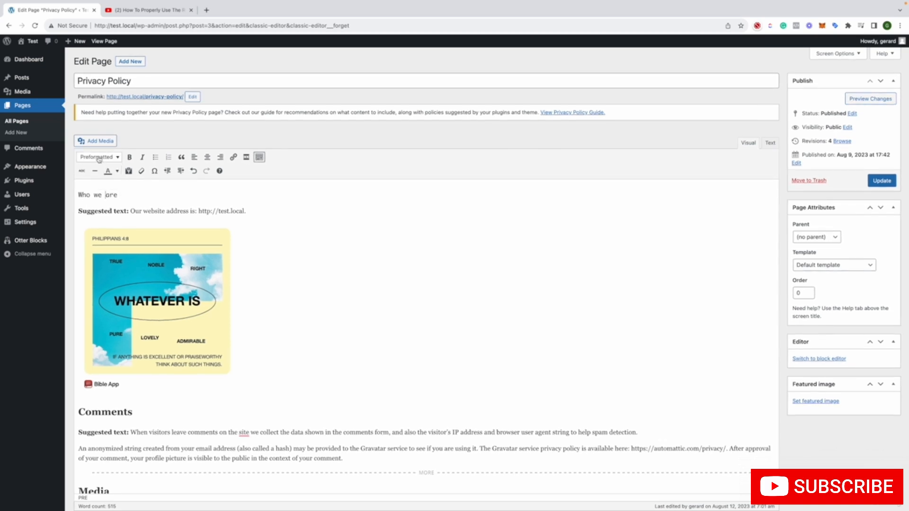
drag(122, 195, 99, 198)
triple_click(117, 196)
click(109, 158)
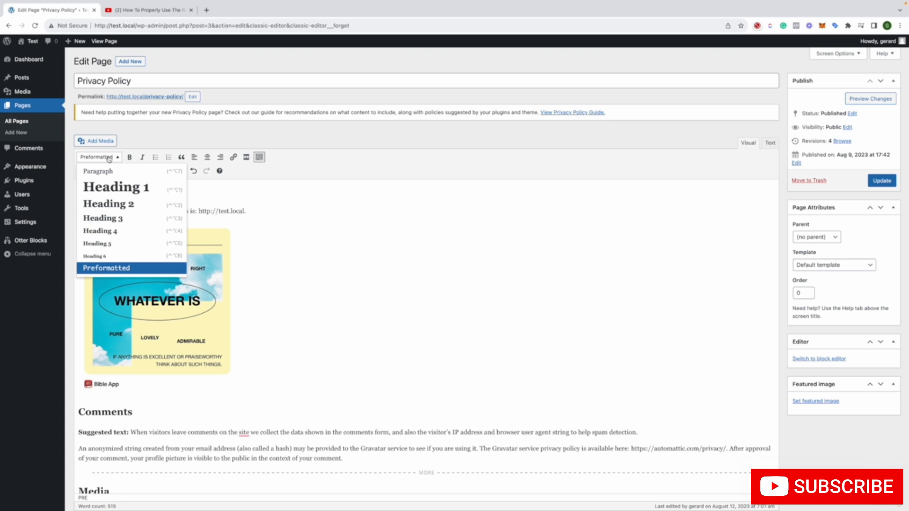
click(114, 204)
click(224, 216)
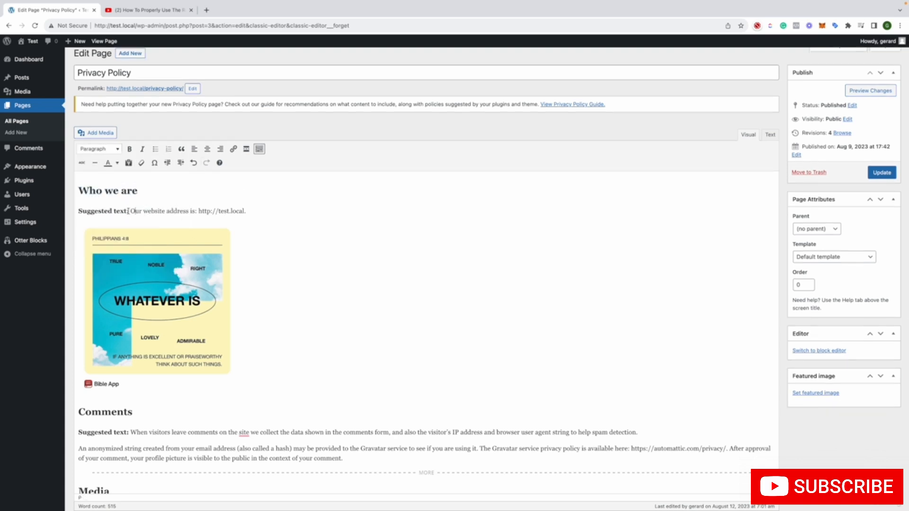
Try a bulleted list and a numbered list on the "Suggested text" line under "Who we are", removing each again
drag(128, 209, 82, 212)
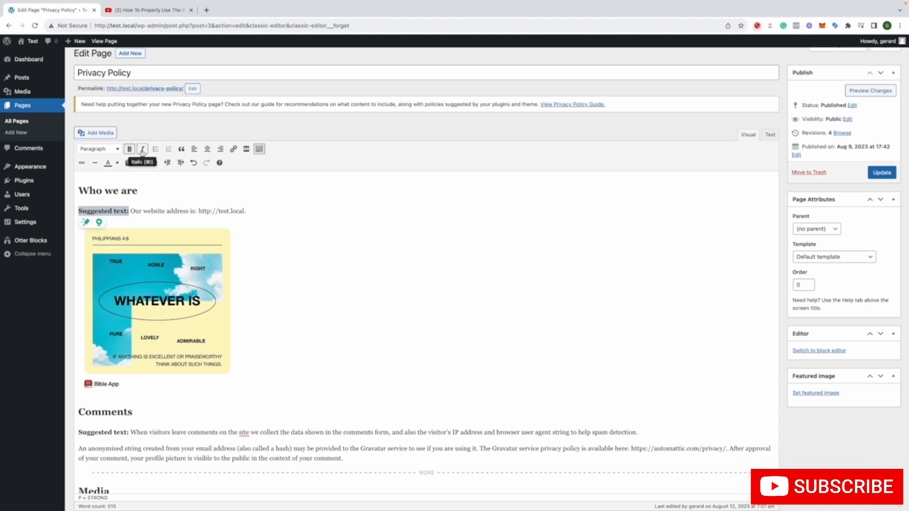
click(79, 211)
click(156, 151)
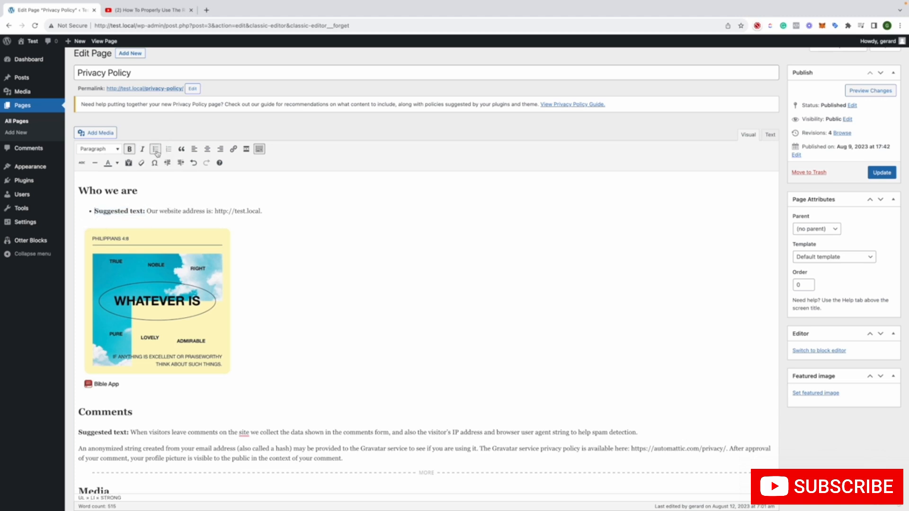
click(156, 151)
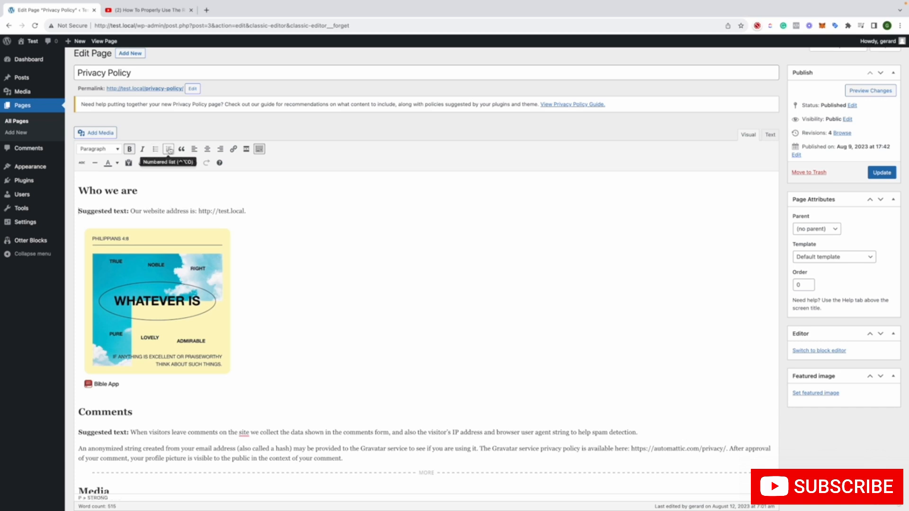
click(169, 150)
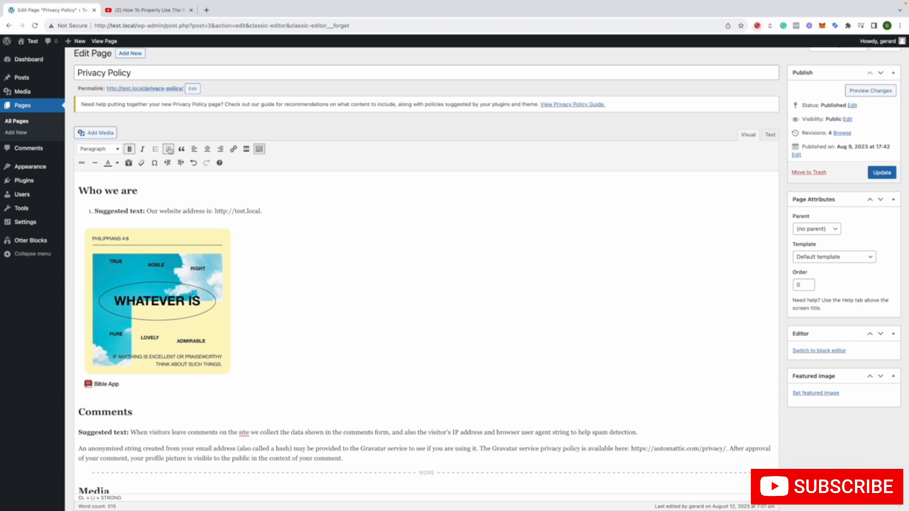
click(169, 150)
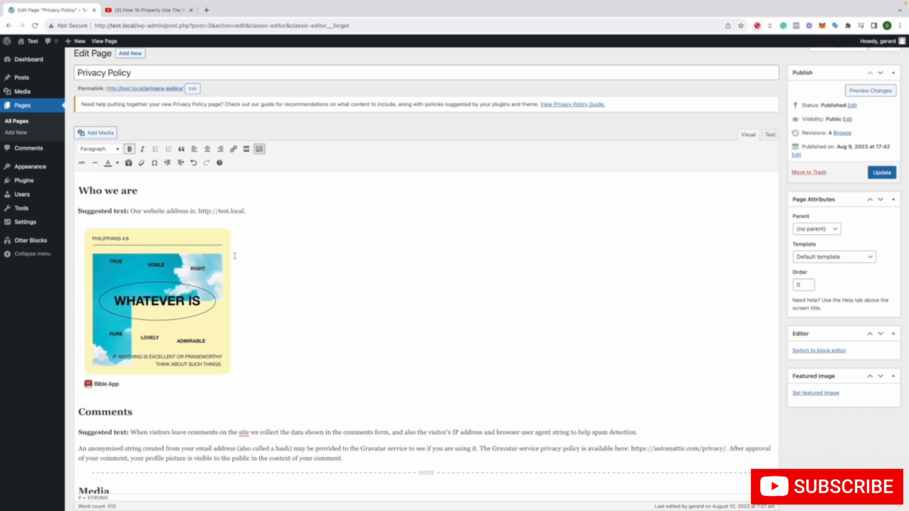
Try blockquote and centre alignment on the website address line under "Who we are", and return it to left-aligned paragraph text
scroll(233, 255, down, 1)
scroll(233, 256, up, 1)
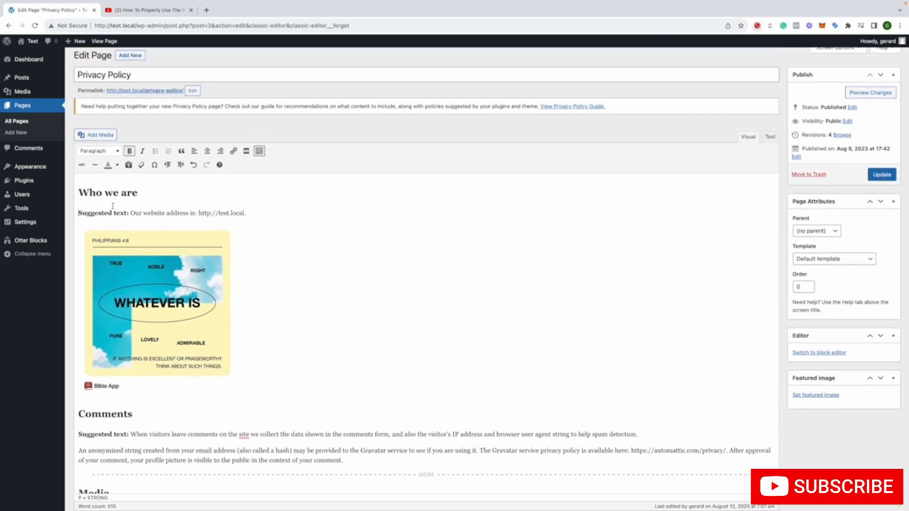
drag(79, 213, 259, 211)
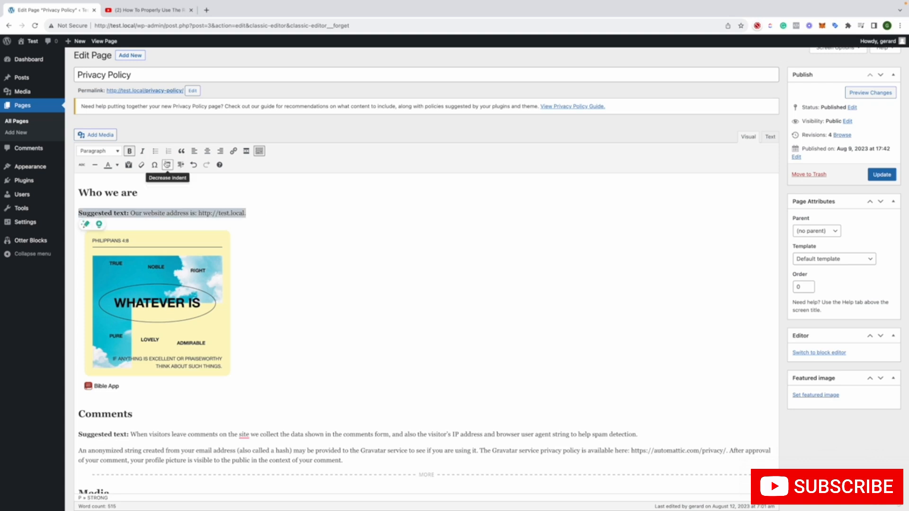
click(182, 151)
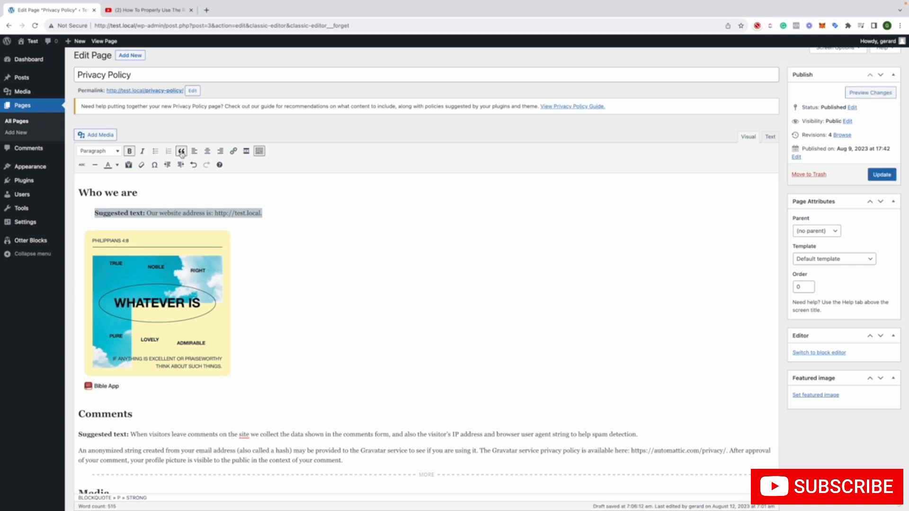
click(182, 153)
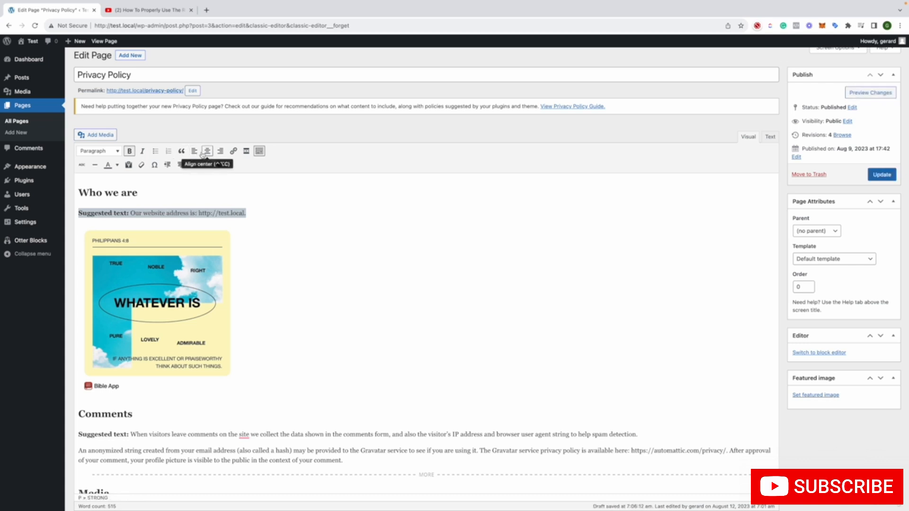
click(207, 152)
click(194, 151)
Try out the link options on the website address line, enable opening in a new tab, and cancel the link
click(234, 151)
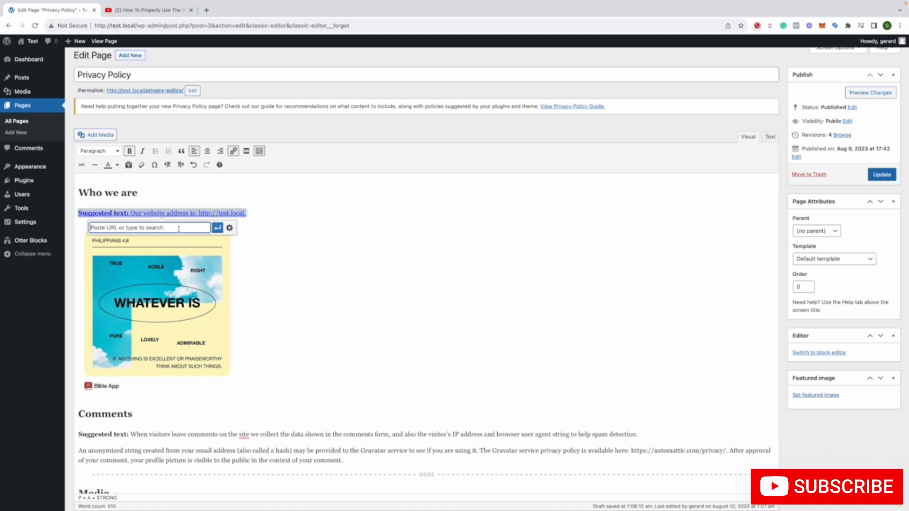
click(231, 227)
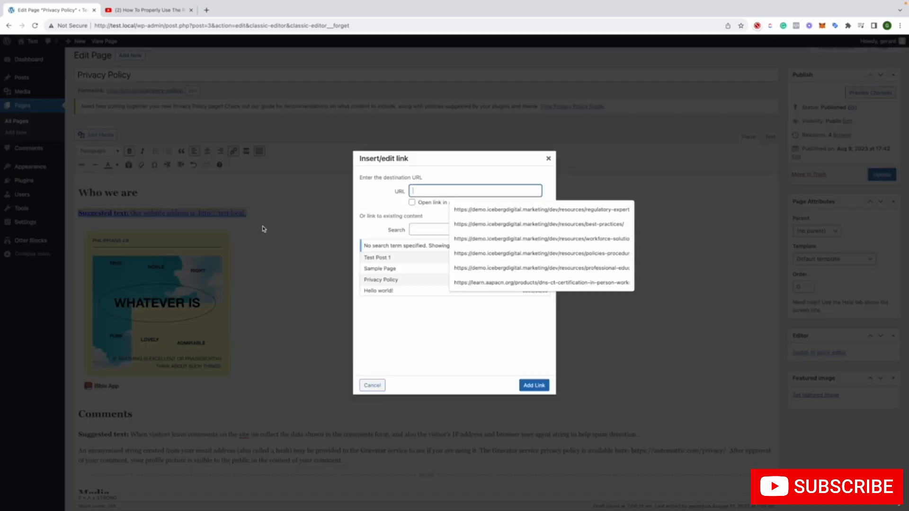
click(411, 203)
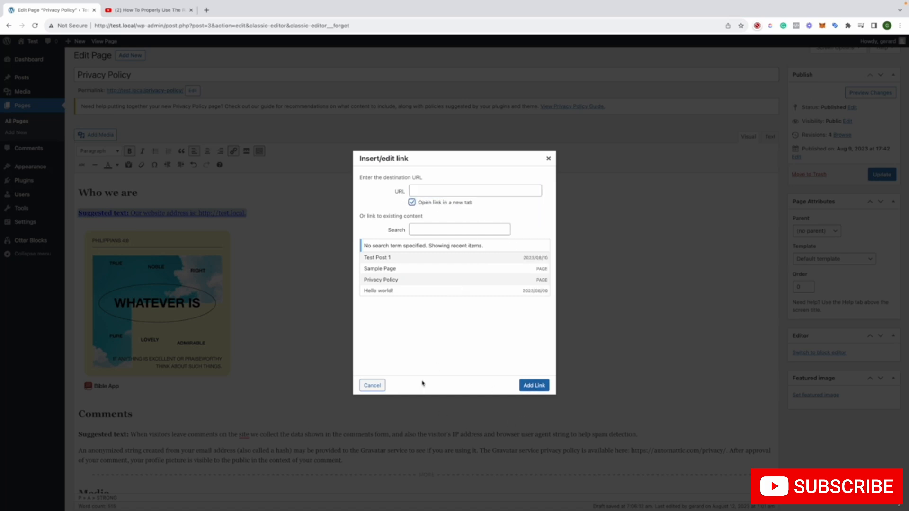
click(373, 386)
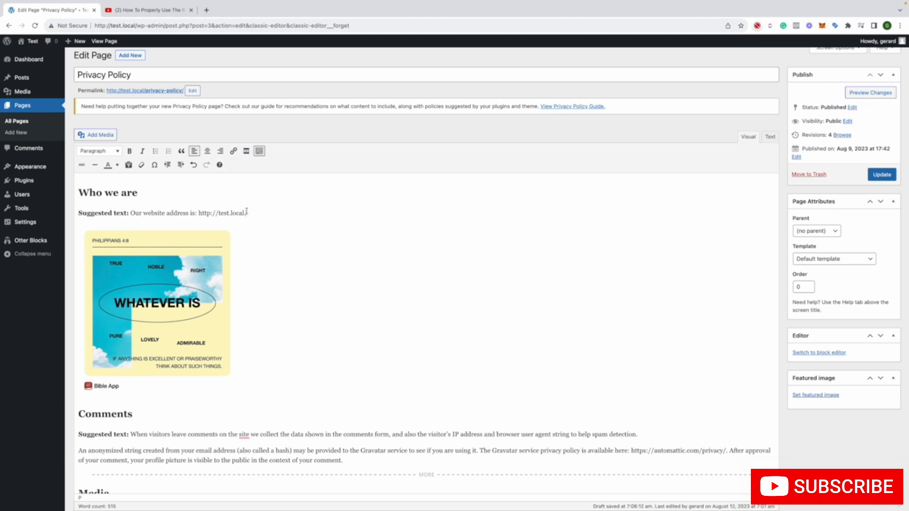
Insert a Read More tag after the website address line and undo it, and toggle the extra formatting tools off and on
click(246, 151)
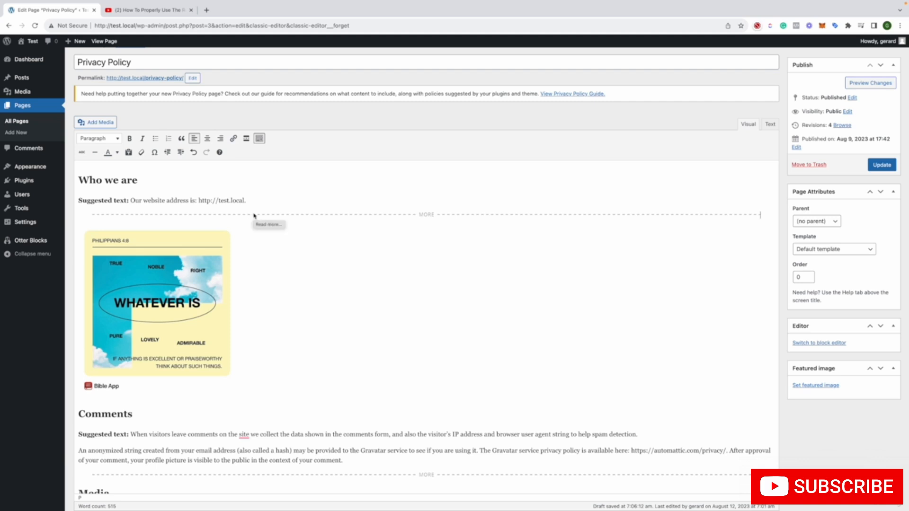
key(ctrl+z)
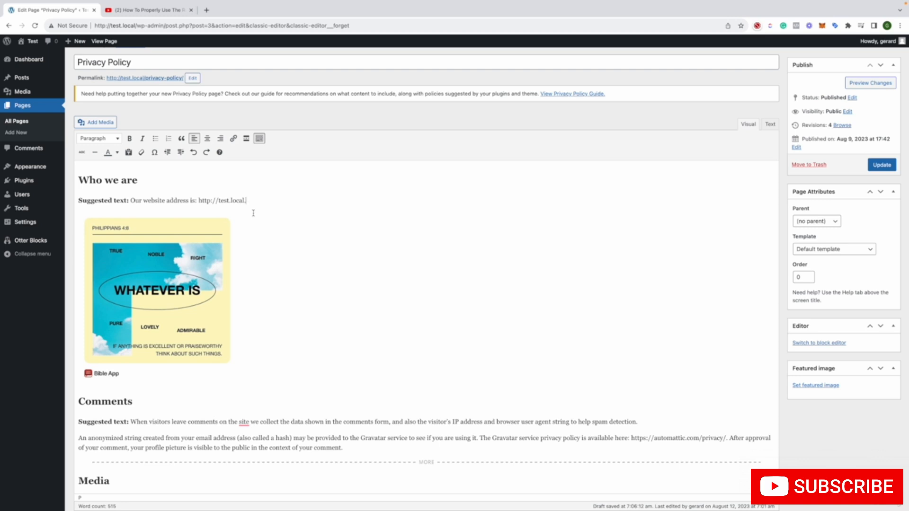
click(260, 142)
click(261, 142)
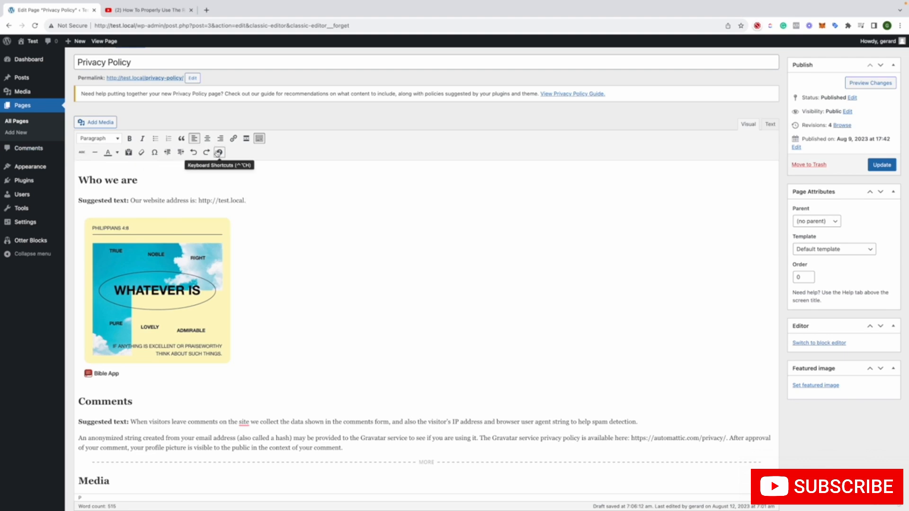
Try strikethrough on the website address line under "Who we are", and replace the line with two horizontal lines
drag(247, 201, 56, 201)
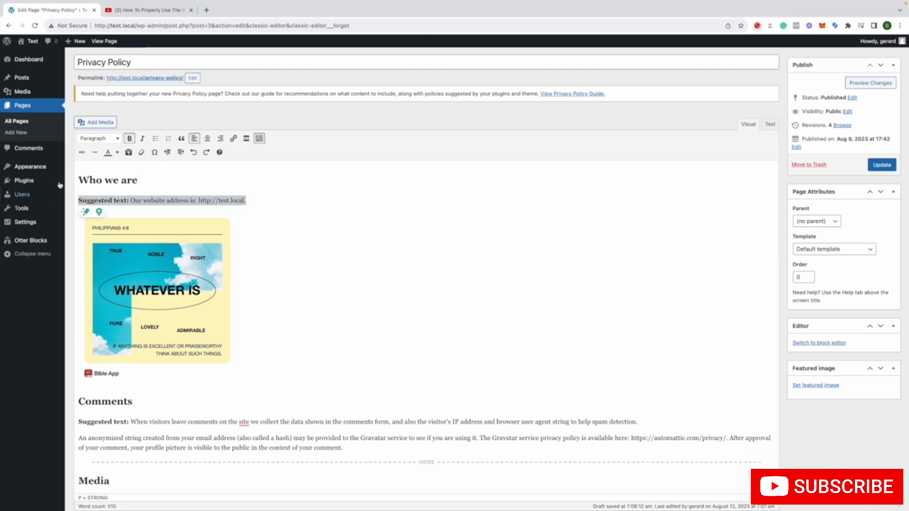
click(81, 153)
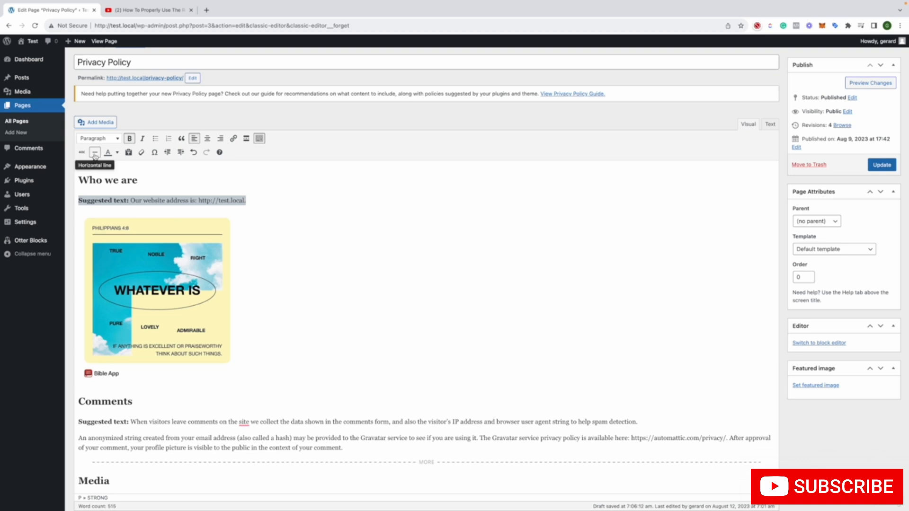
click(94, 153)
click(94, 155)
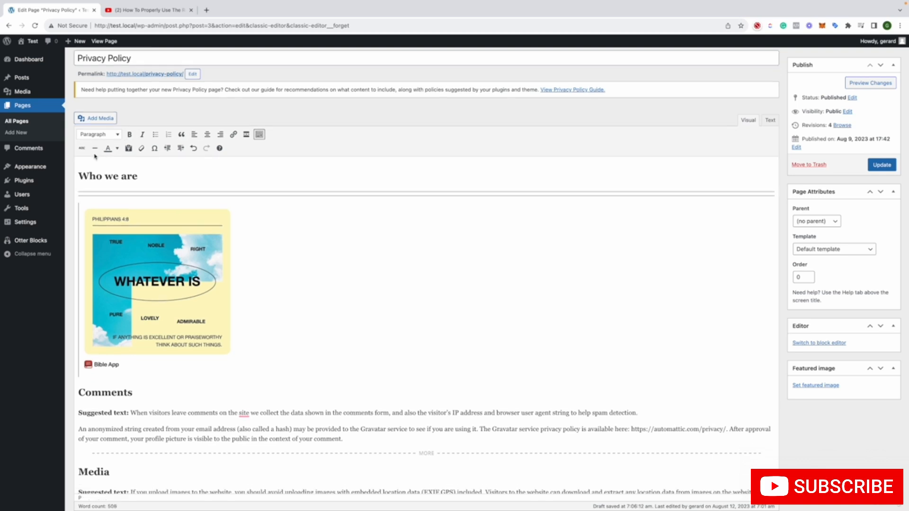
Undo the horizontal lines under "Who we are" and clear all formatting from the restored website address line
key(super+z)
key(super+z)
key(super+z)
click(117, 140)
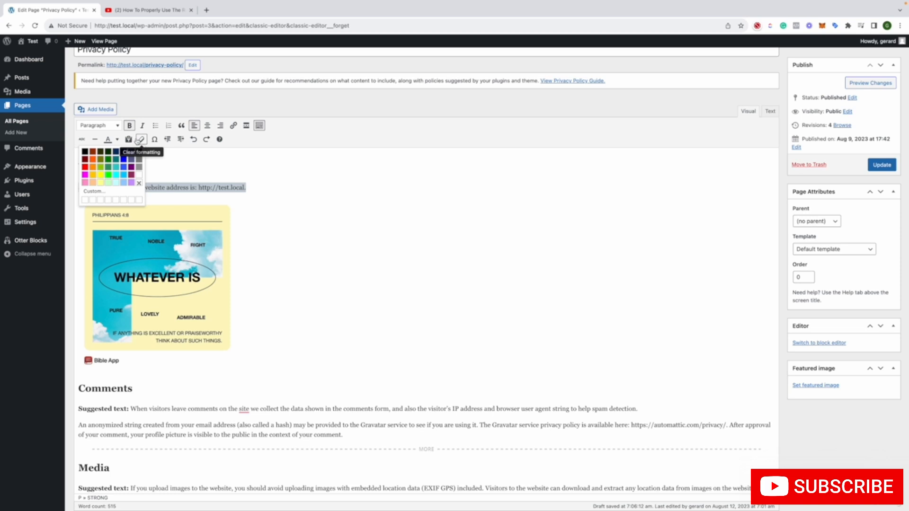
click(139, 140)
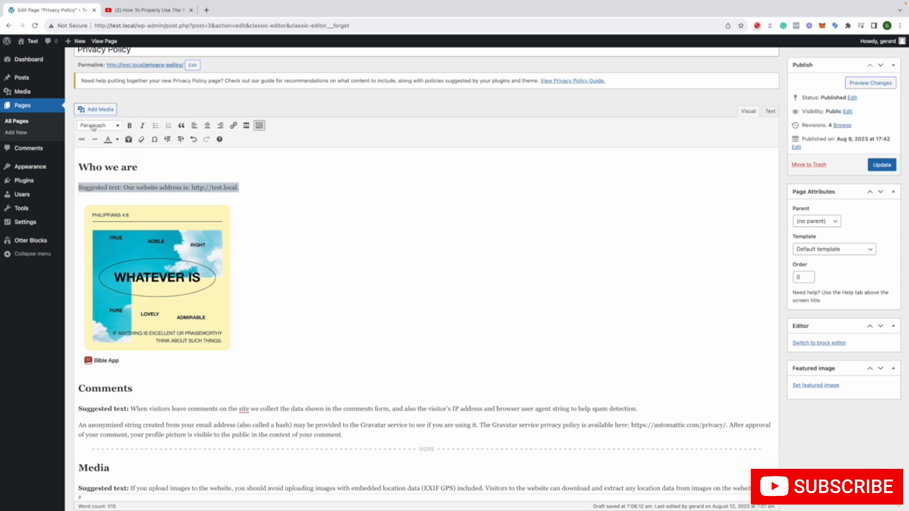
Insert the special character Ξ at the end of the website address line under "Who we are"
click(155, 141)
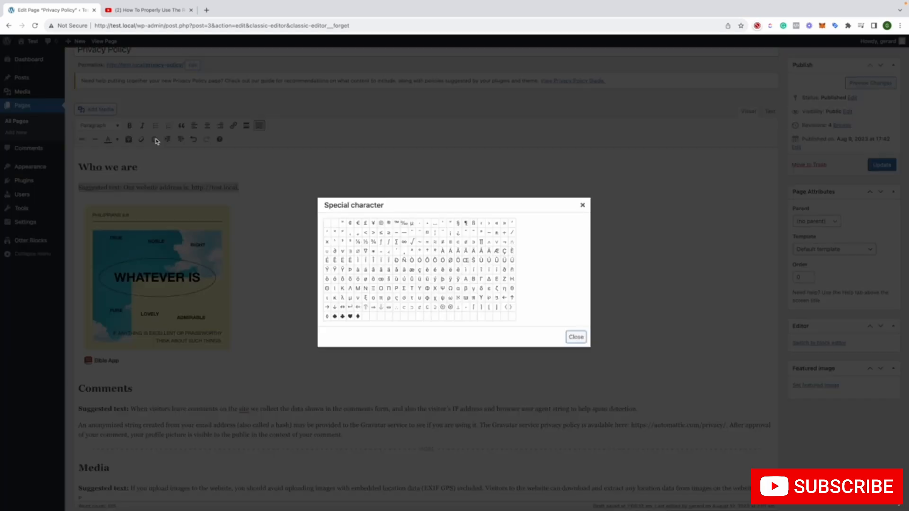
click(584, 205)
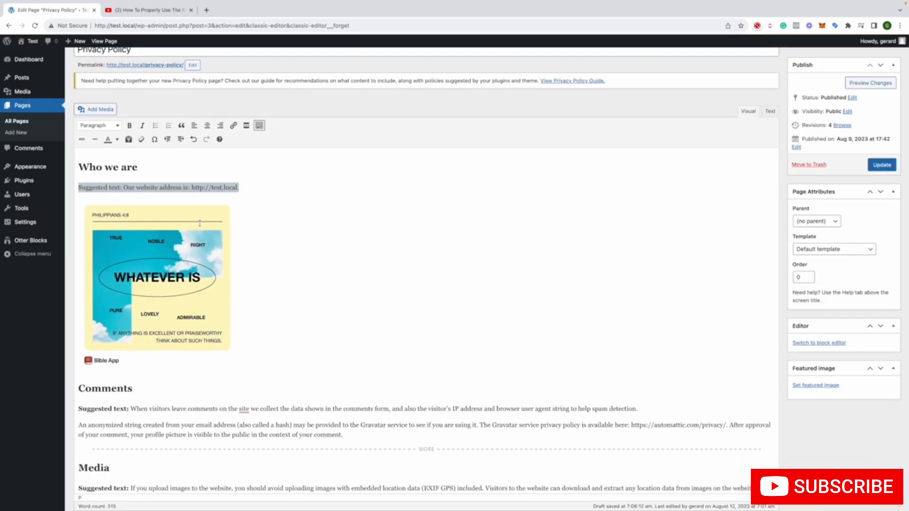
click(264, 197)
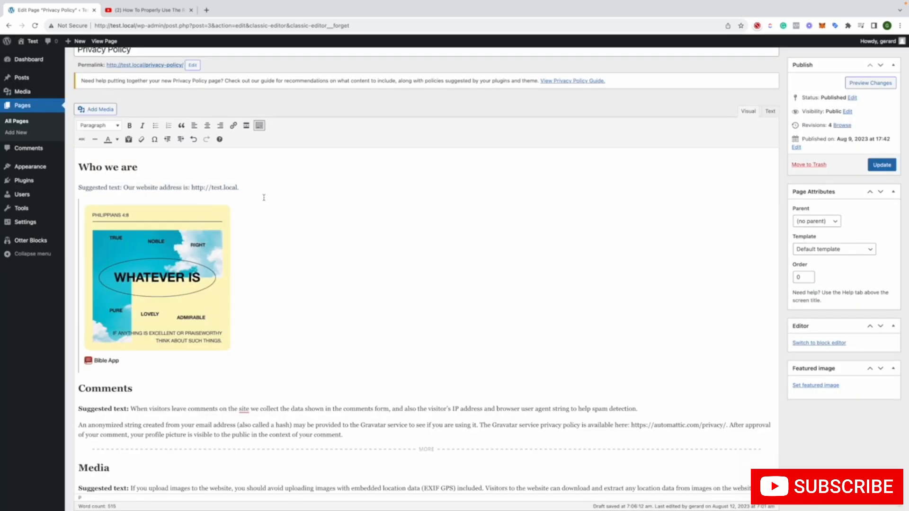
click(154, 139)
click(374, 288)
Try increasing the indent of the website address line, and return it to no indent
click(180, 142)
click(180, 141)
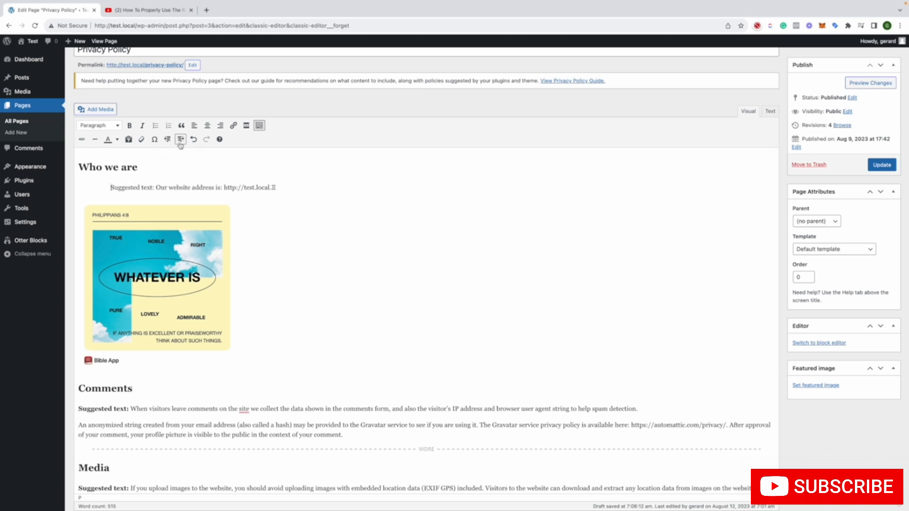
click(180, 141)
click(180, 141)
click(180, 142)
click(167, 141)
click(167, 141)
click(167, 141)
click(167, 141)
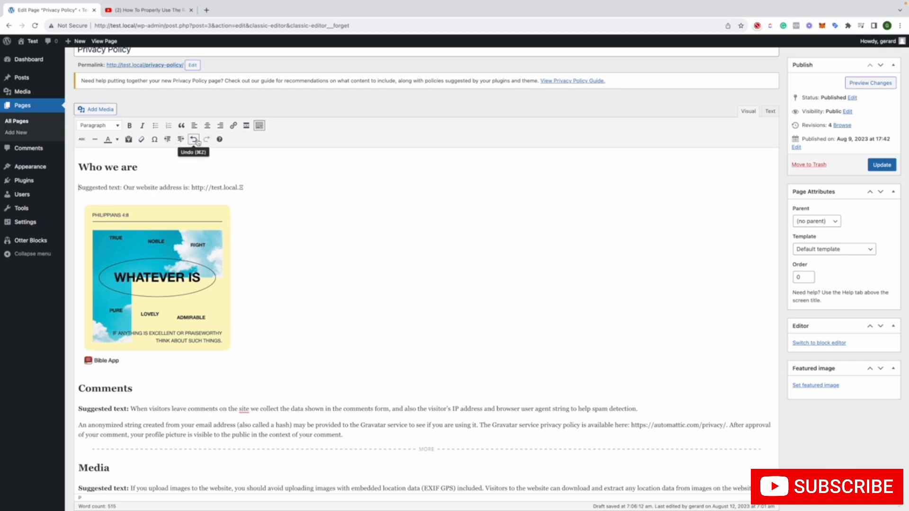
Review the rest of the Privacy Policy page and update it to save the changes
scroll(234, 250, down, 4)
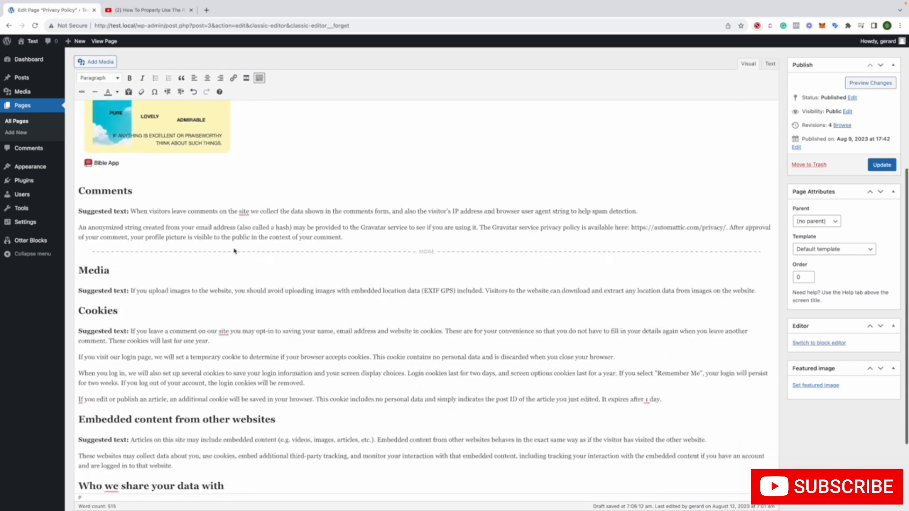
scroll(234, 250, down, 2)
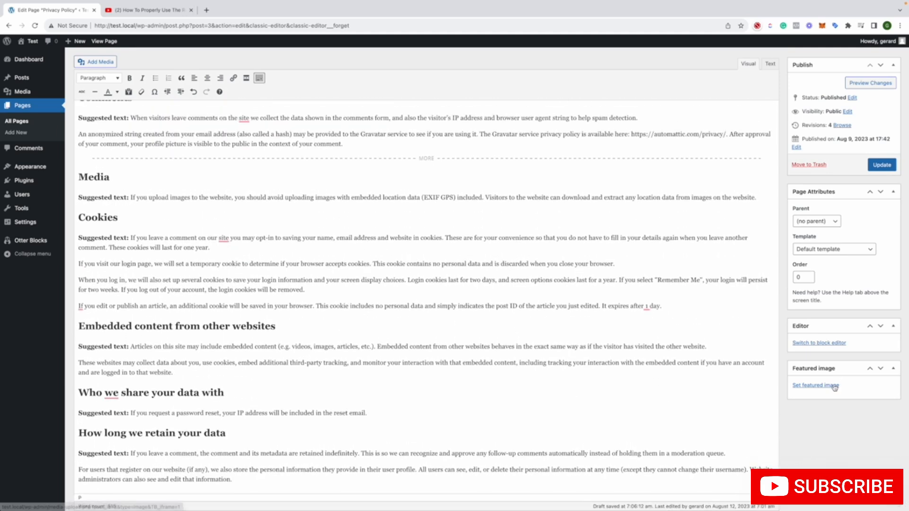
scroll(757, 314, up, 7)
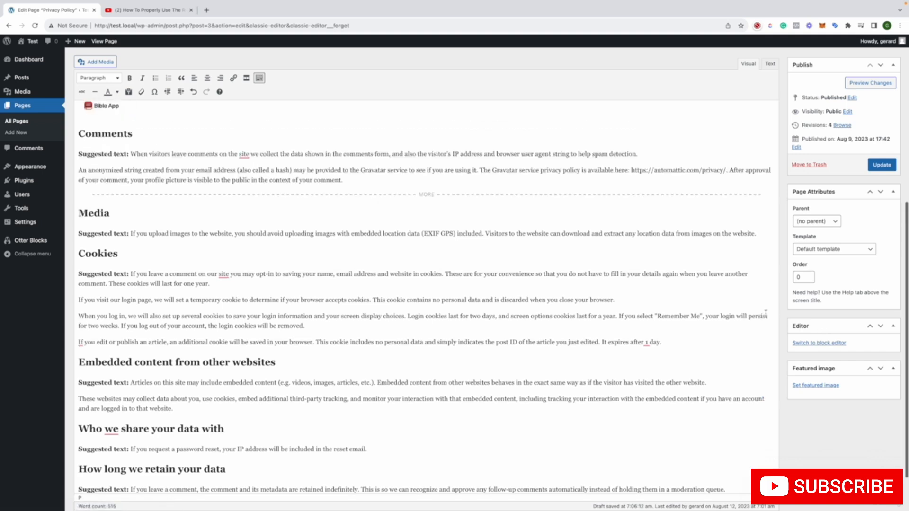
click(877, 186)
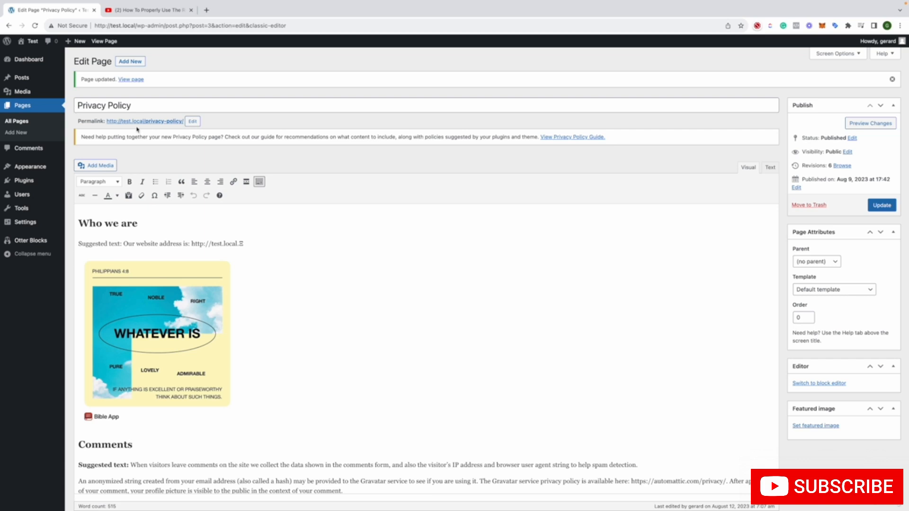
Open the Privacy Policy page in the block editor from the list of all pages and look over its content
click(17, 121)
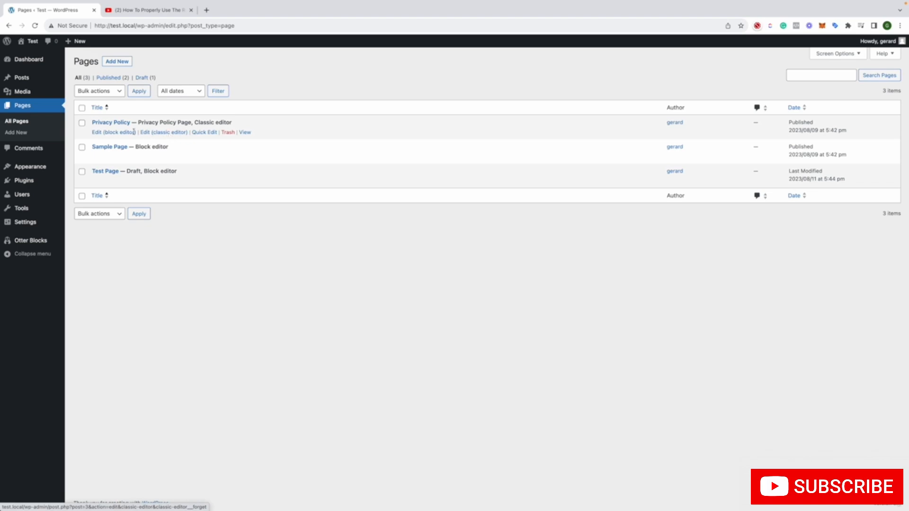
click(126, 134)
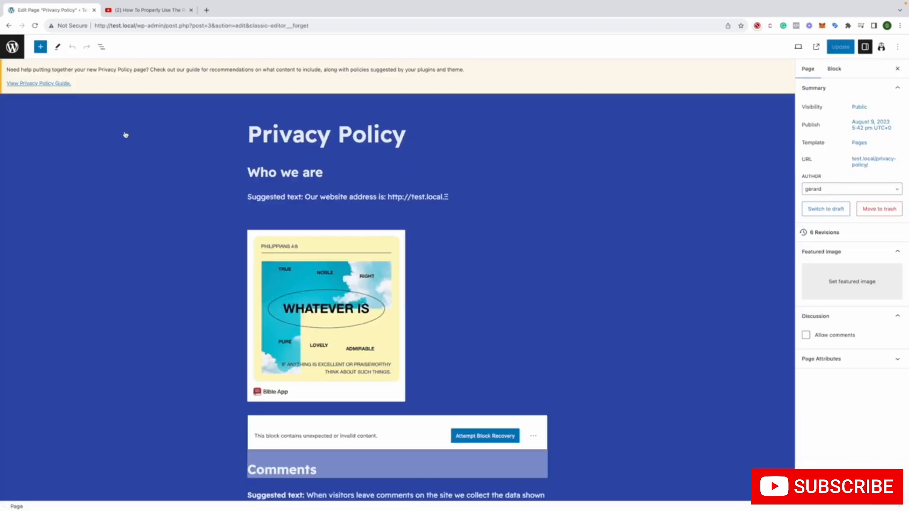
click(405, 165)
scroll(400, 157, down, 10)
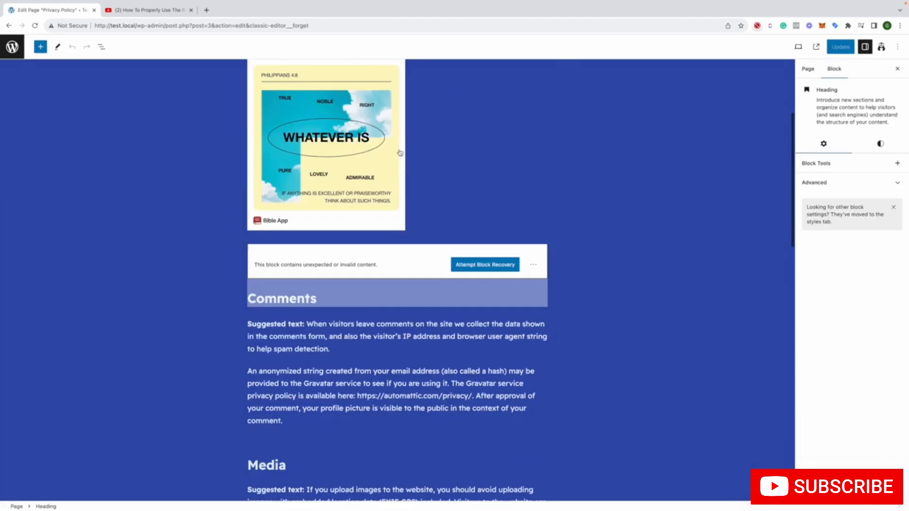
scroll(399, 150, down, 5)
scroll(400, 149, up, 20)
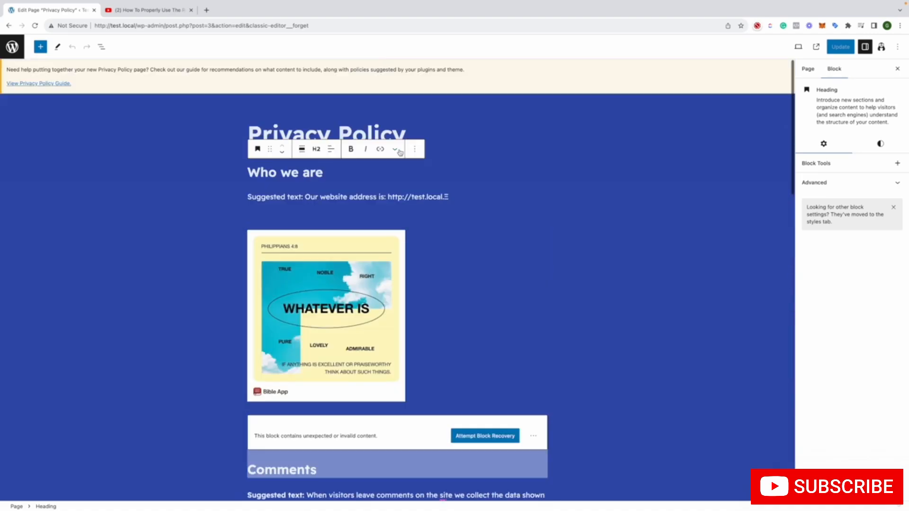
Attempt block recovery on the invalid Comments heading block
scroll(399, 150, down, 2)
scroll(400, 150, down, 1)
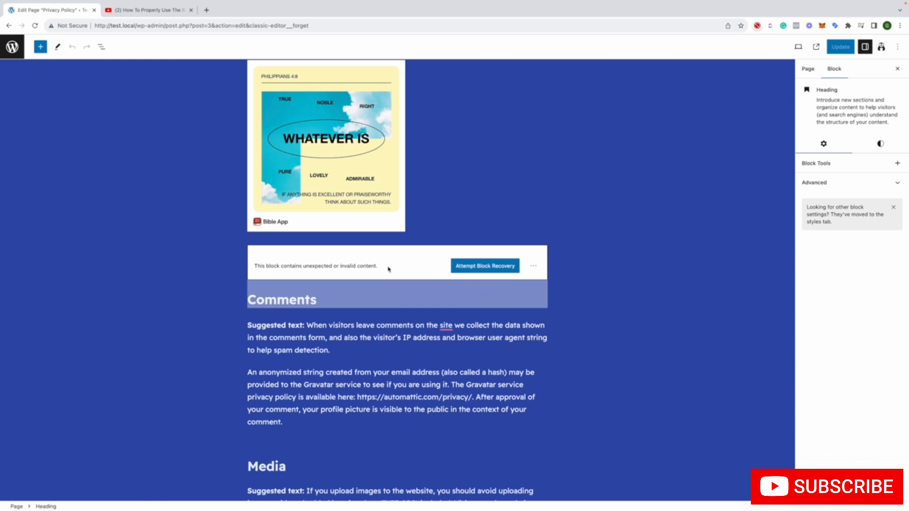
click(477, 269)
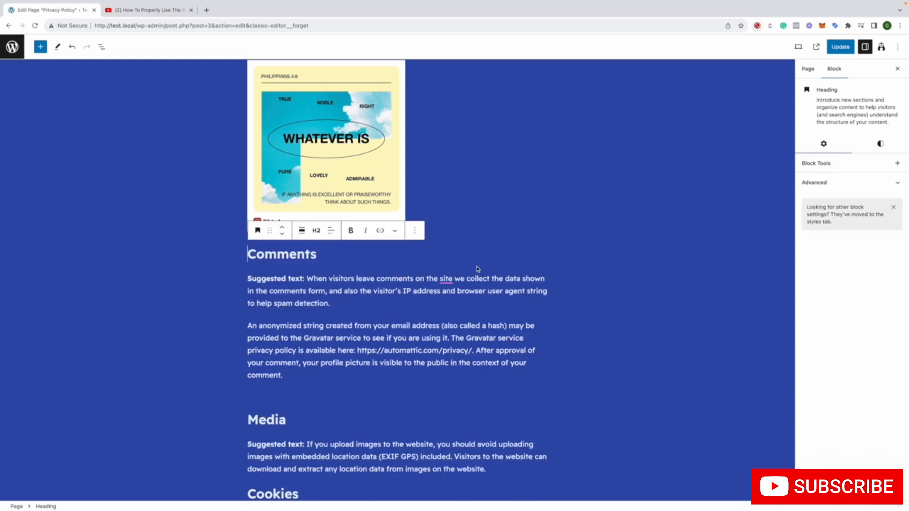
Convert the invalid block at the end of the page to a Classic block and enter the text "bybbtbt" in it
scroll(322, 236, down, 5)
scroll(322, 229, down, 10)
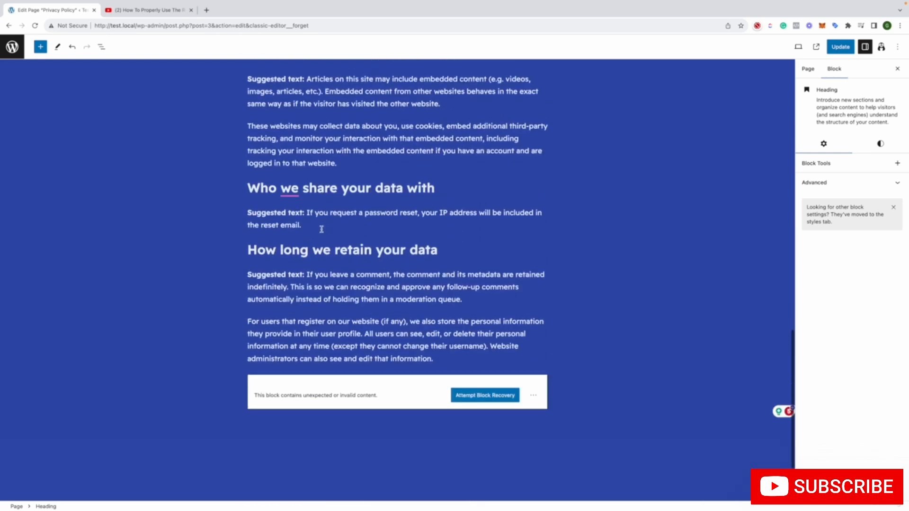
click(535, 297)
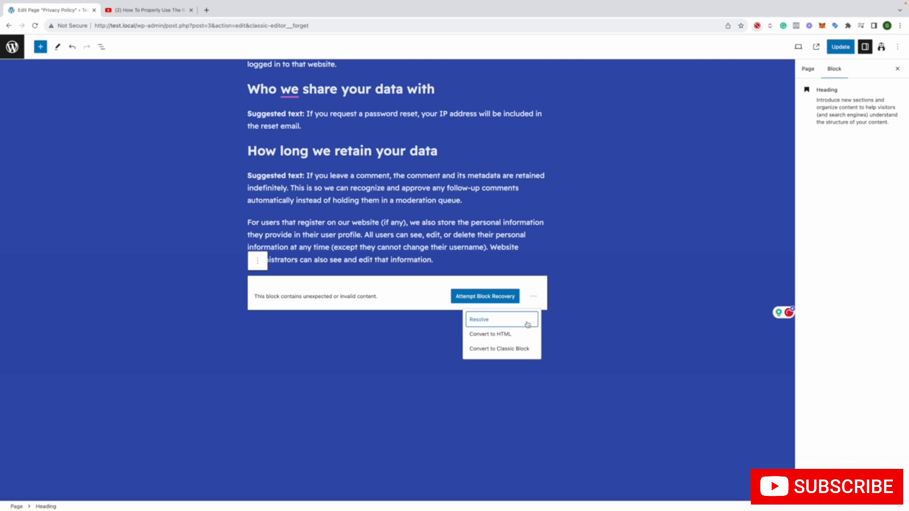
click(525, 349)
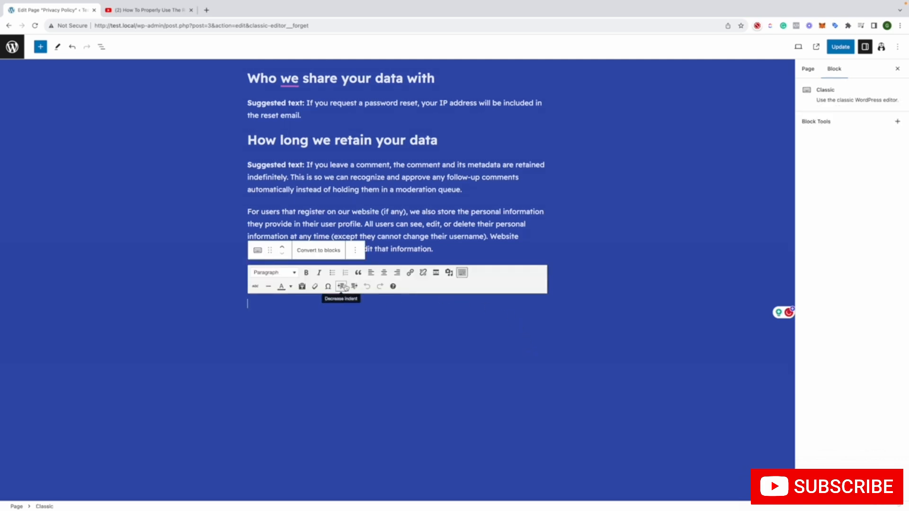
click(280, 302)
text(bybbtbt)
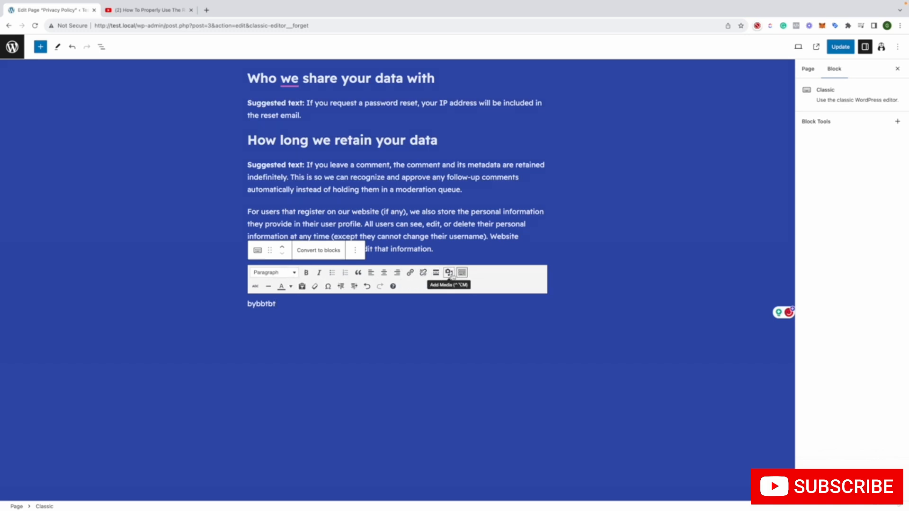
Look through the Classic block's keyboard shortcuts list and close it
click(392, 287)
scroll(395, 280, down, 5)
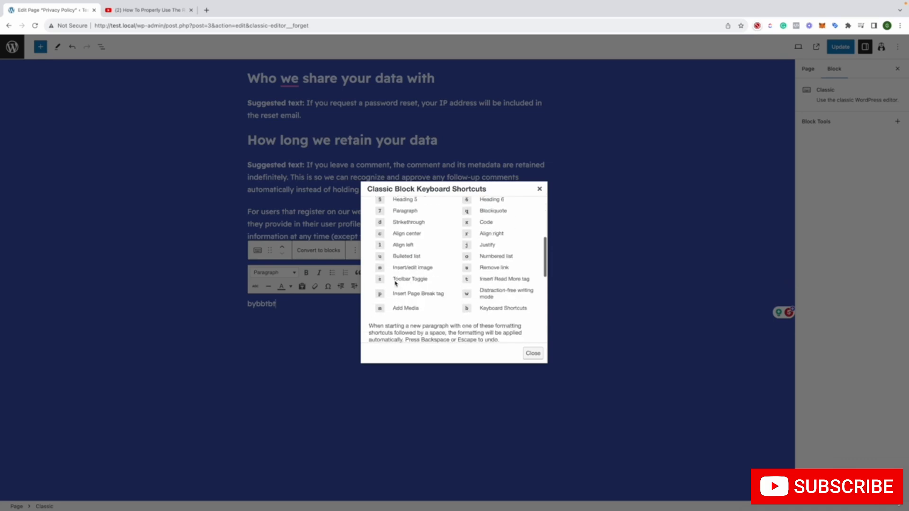
scroll(395, 280, down, 5)
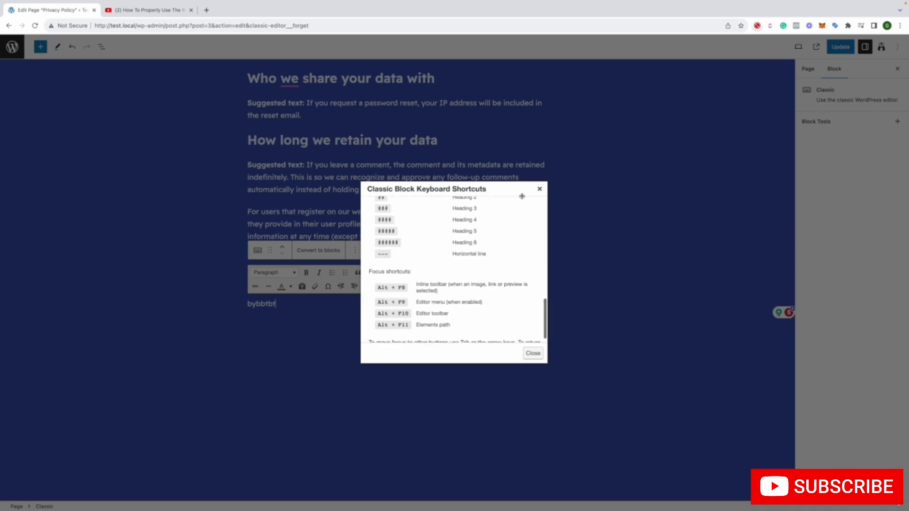
click(539, 188)
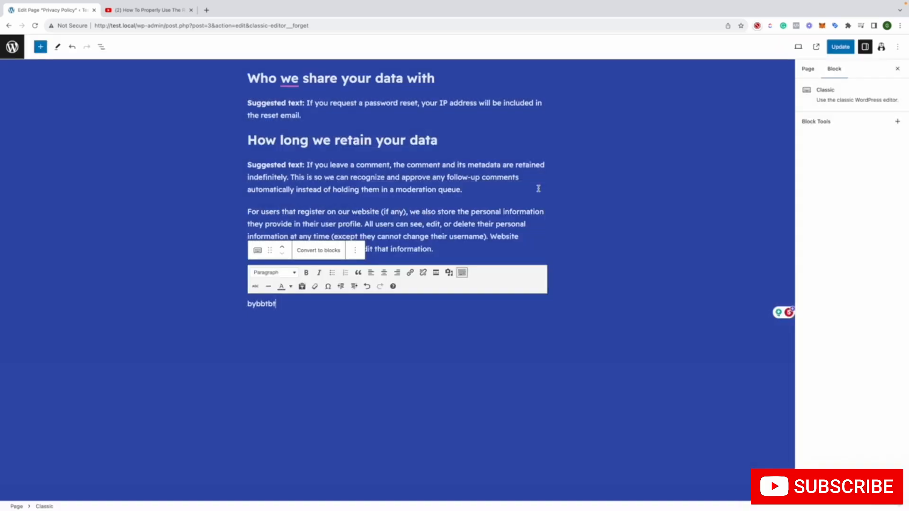
Deselect the Classic block and update the Privacy Policy page from the block editor
click(550, 217)
scroll(551, 219, up, 15)
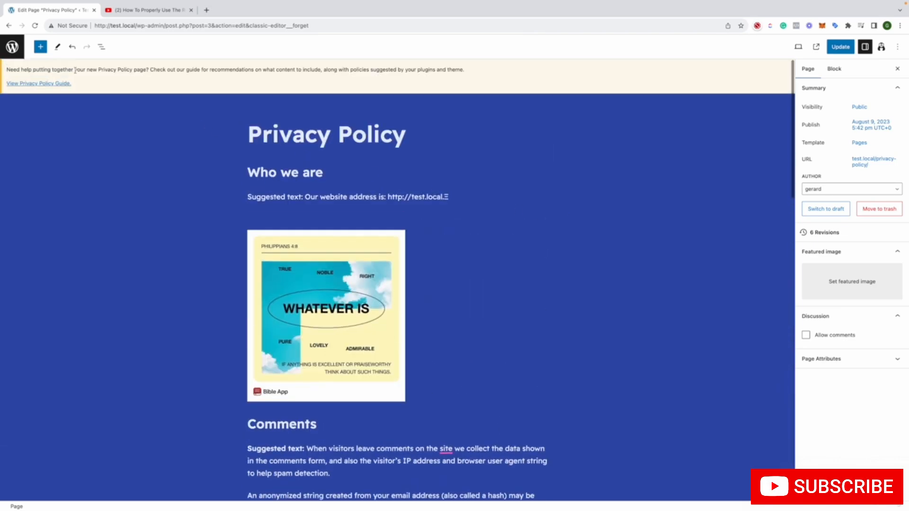
click(9, 25)
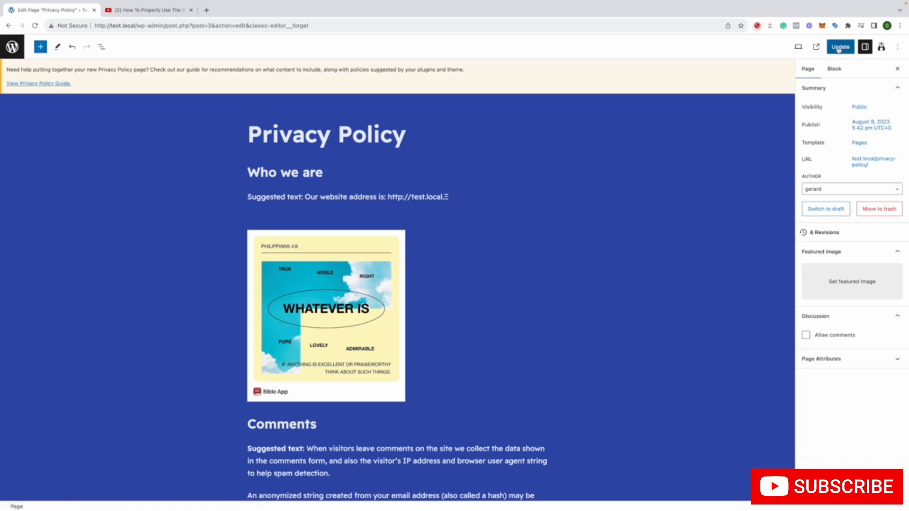
click(839, 47)
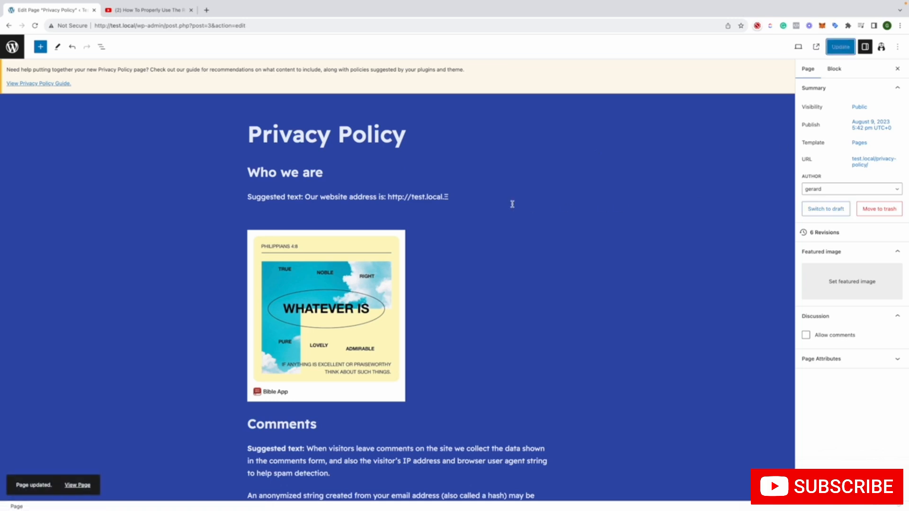
Examine the Privacy Policy page's attributes, block settings, Edit and Select tools, and the block inserter
click(843, 365)
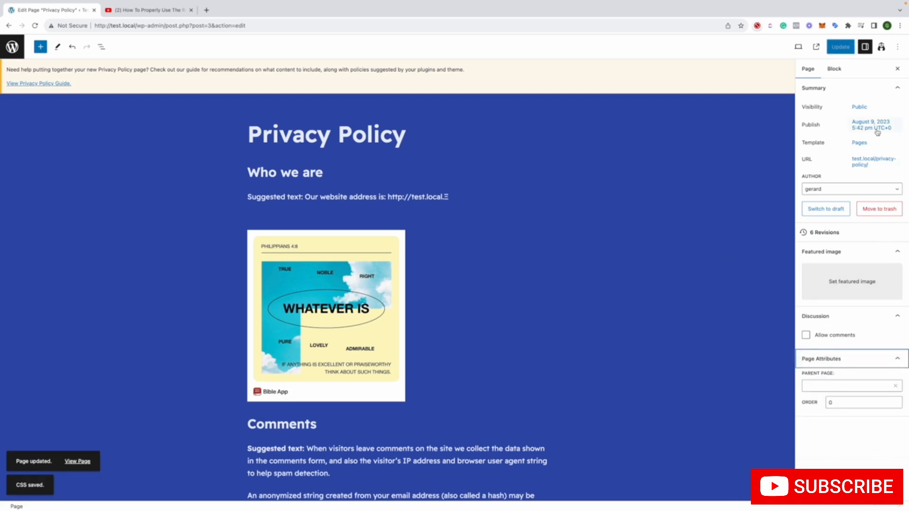
click(829, 69)
click(807, 69)
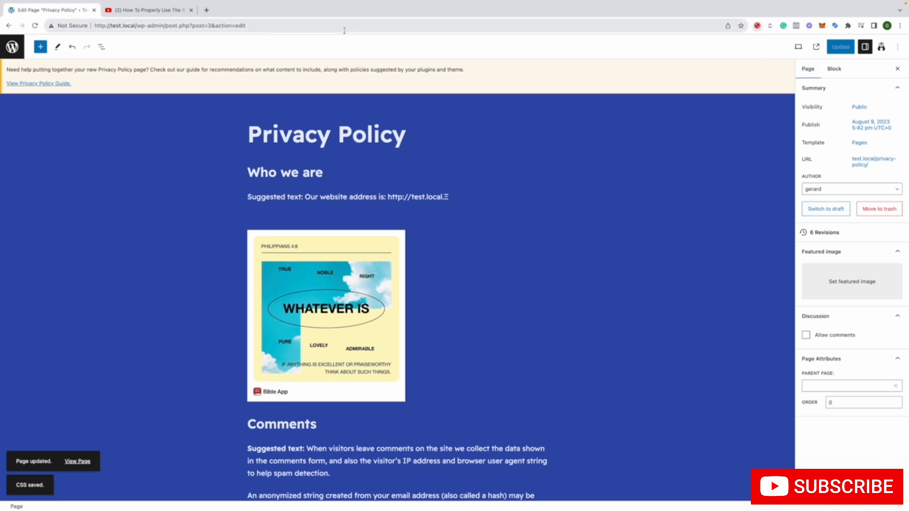
click(56, 47)
click(56, 47)
click(57, 47)
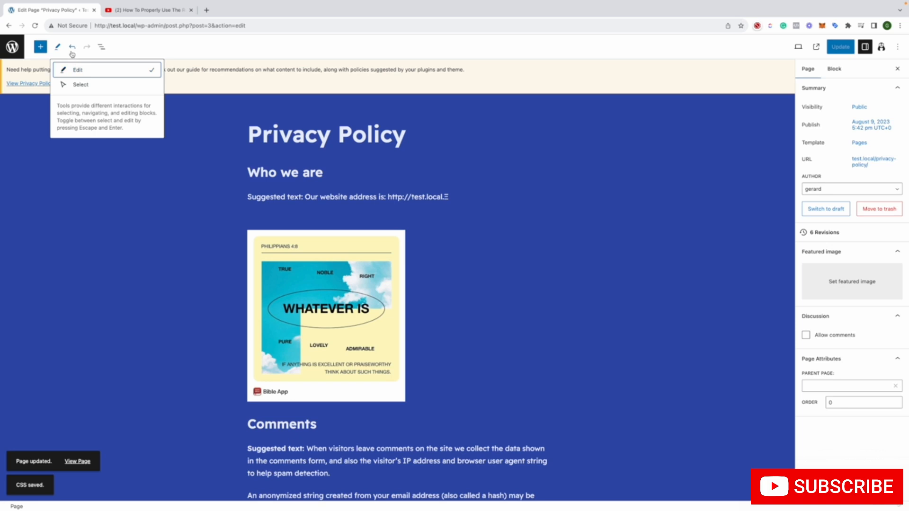
click(46, 51)
click(46, 51)
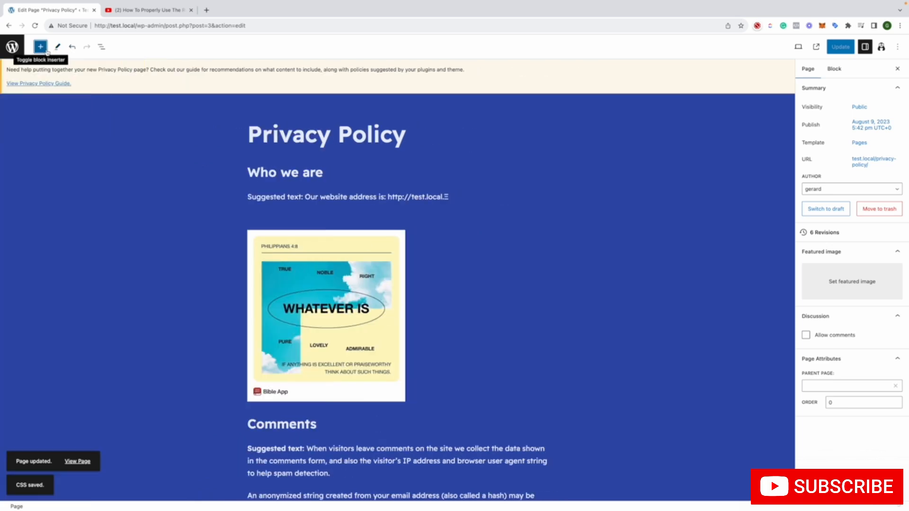
Leave the block editor and open the list of all posts
click(11, 47)
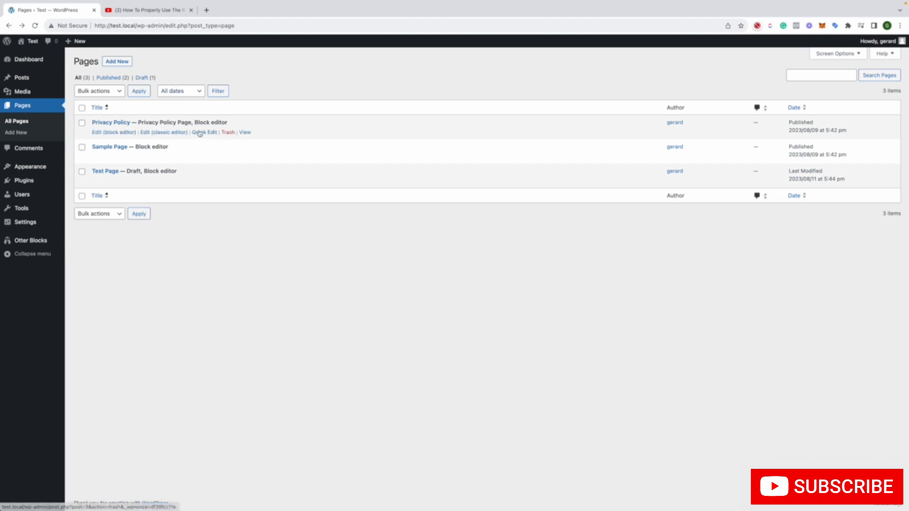
click(22, 78)
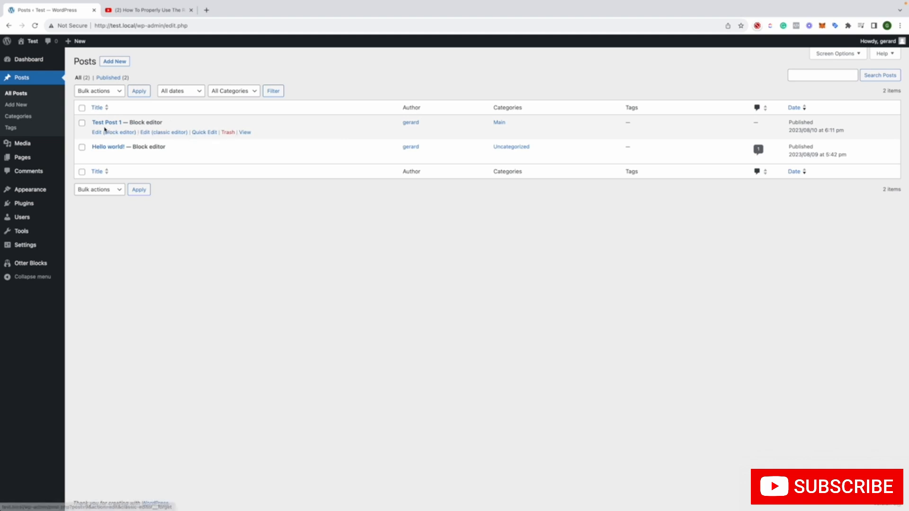
mouse_move(19, 244)
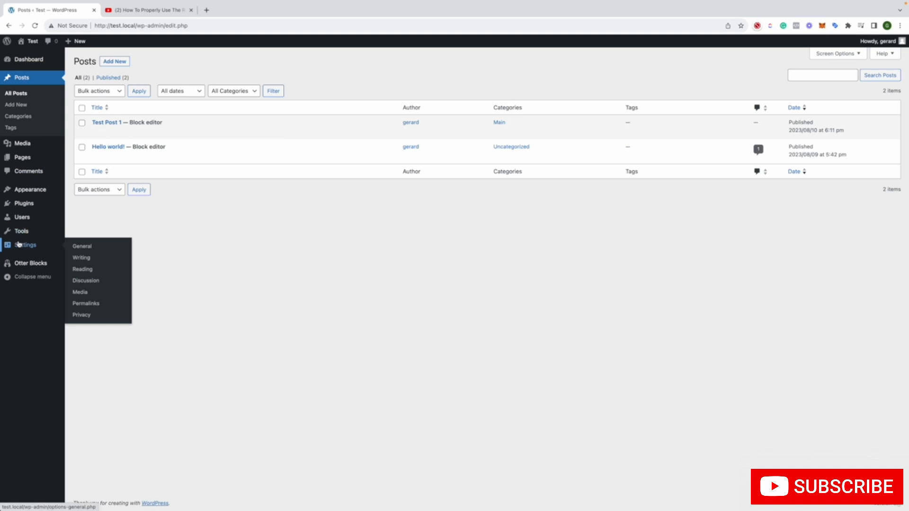
mouse_move(28, 204)
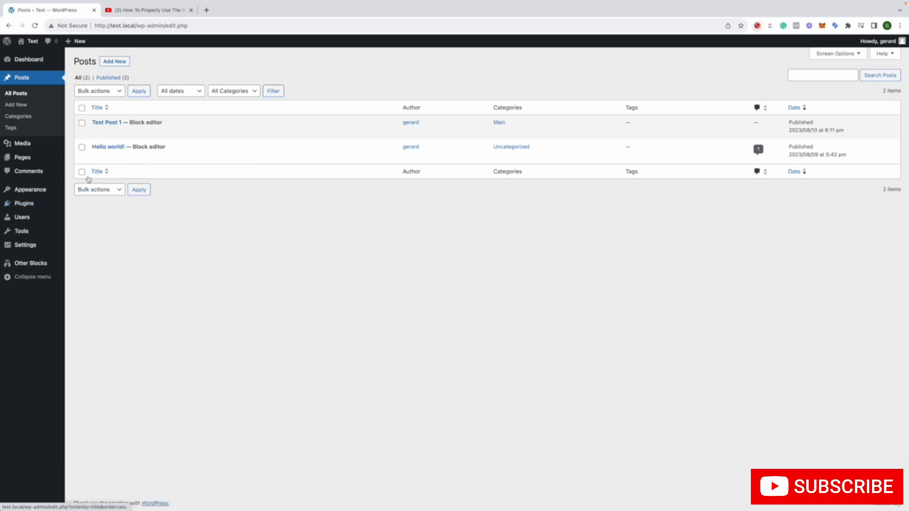
Deactivate the Classic Editor plugin in the installed plugins list and dismiss the request to delete it
mouse_move(62, 190)
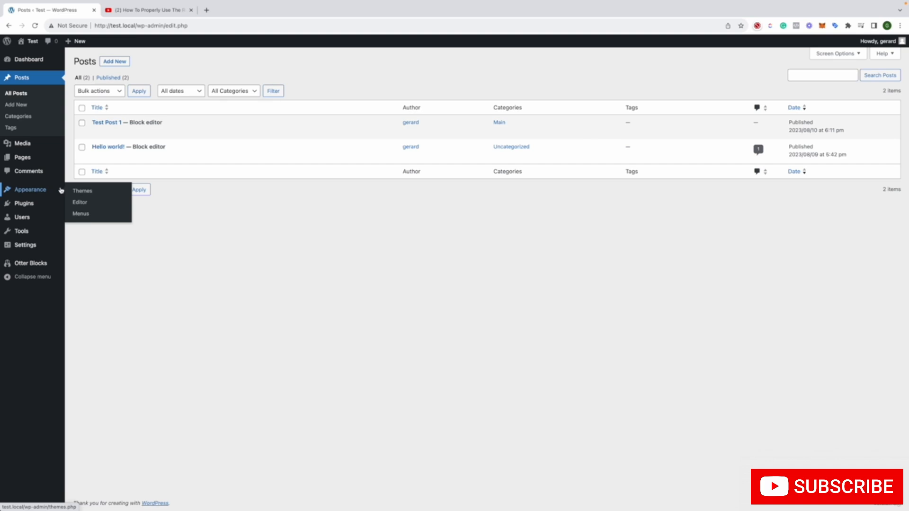
click(46, 209)
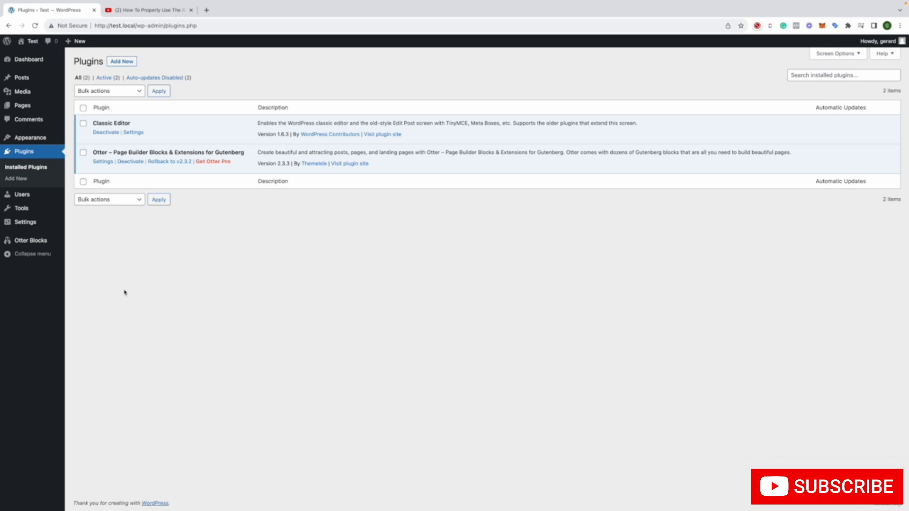
click(104, 135)
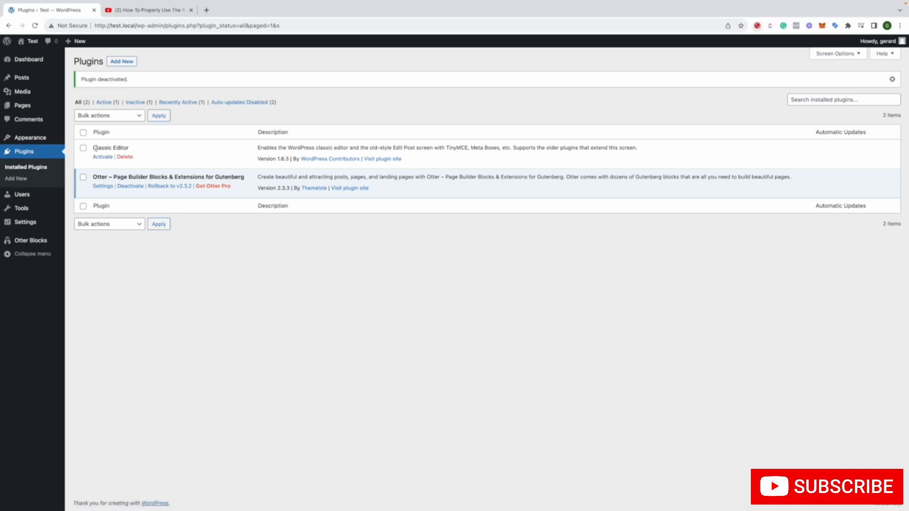
click(125, 156)
click(491, 73)
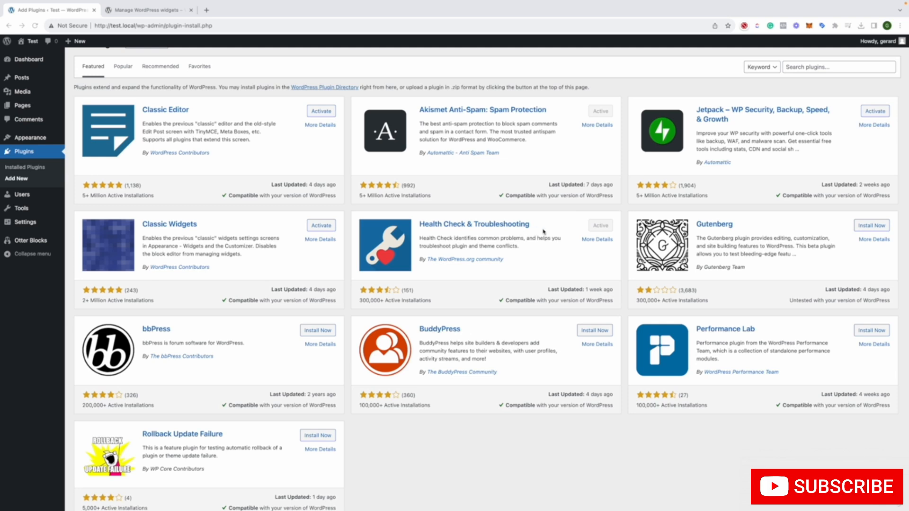
Open the Health Check & Troubleshooting plugin's details in a new tab and look through its FAQ and changelog
right_click(596, 240)
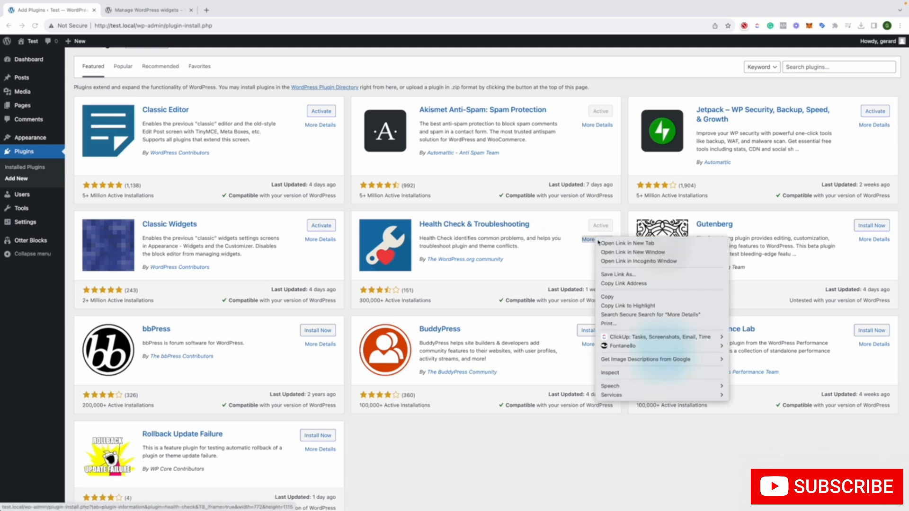
click(626, 243)
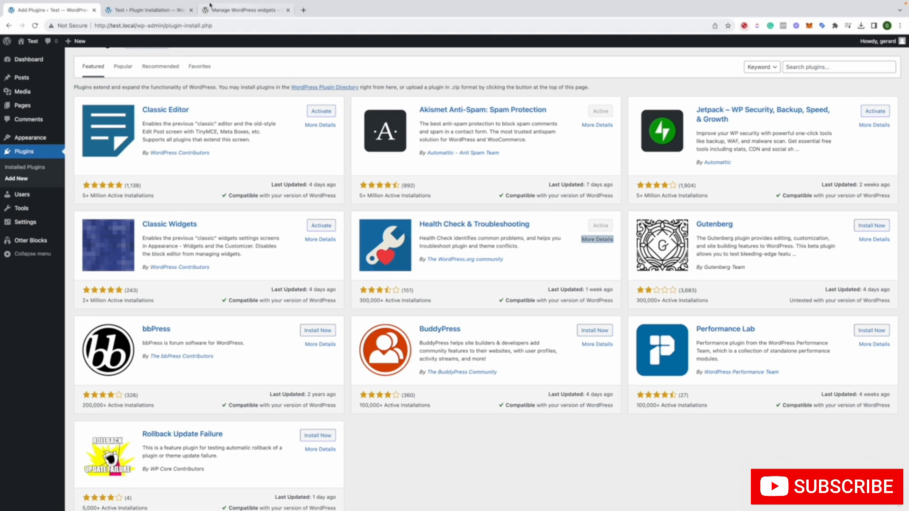
click(176, 11)
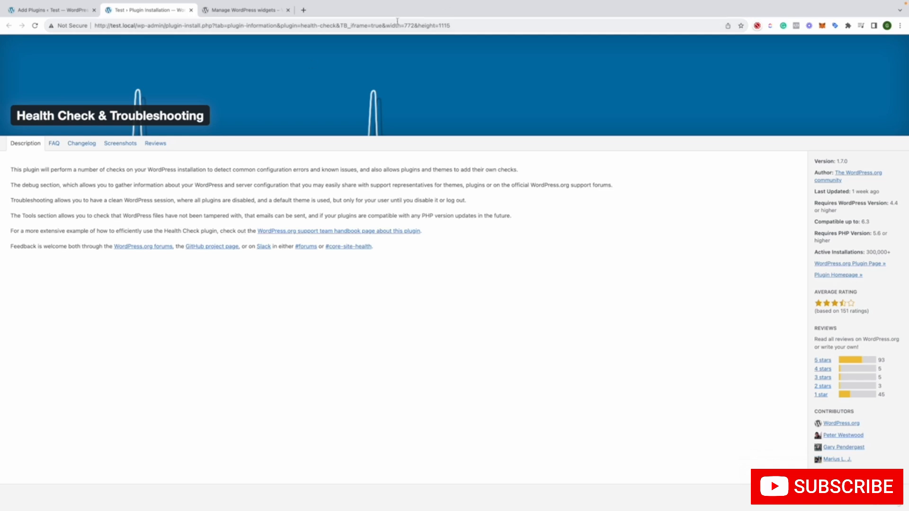
click(56, 144)
click(84, 151)
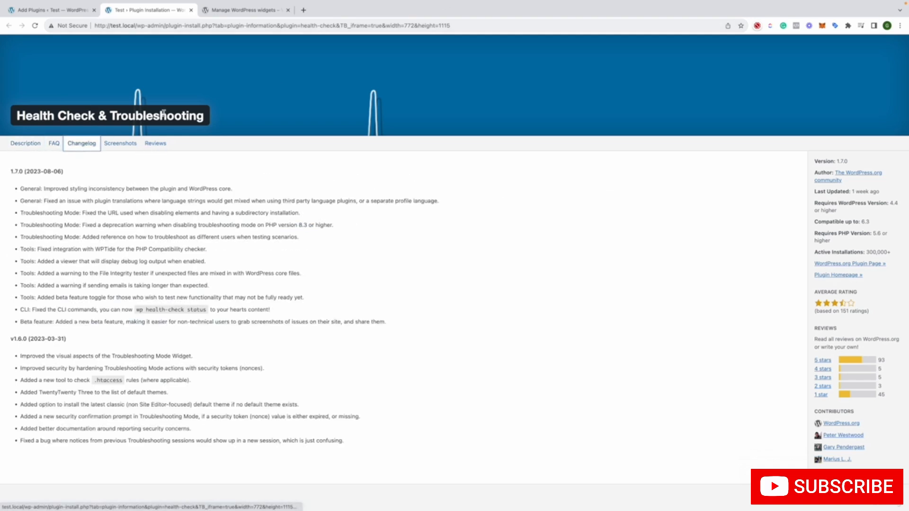
Close the plugin details tab and the Manage WordPress widgets documentation tab
click(190, 10)
click(191, 15)
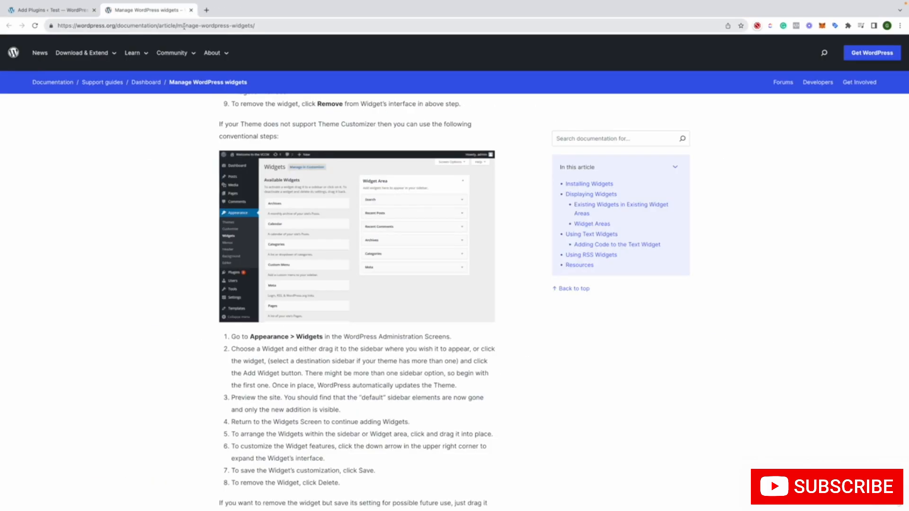
click(191, 10)
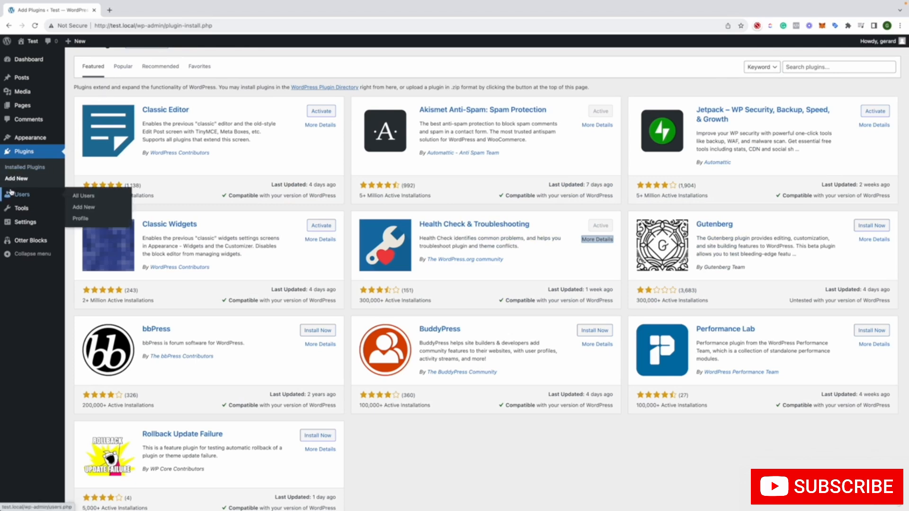
Open Health Check from the installed plugins and review the recommendations on inactive plugins and inactive themes
click(13, 169)
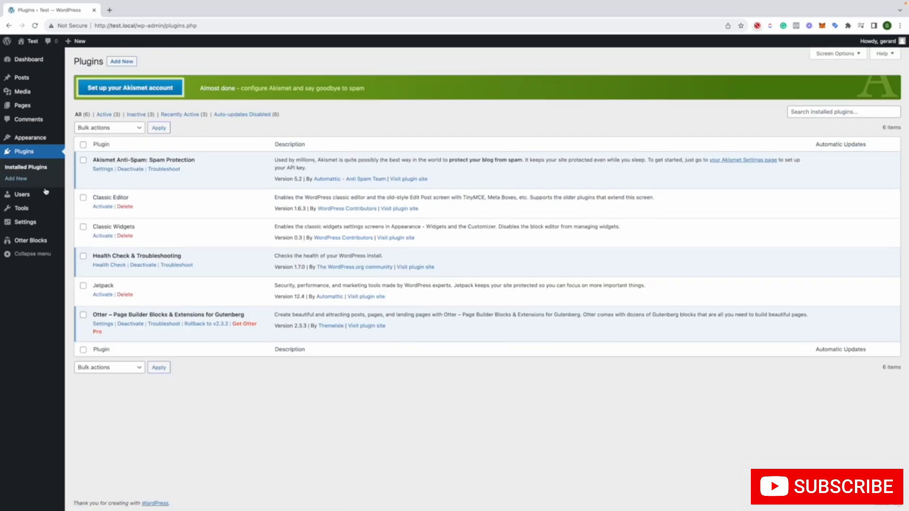
click(106, 265)
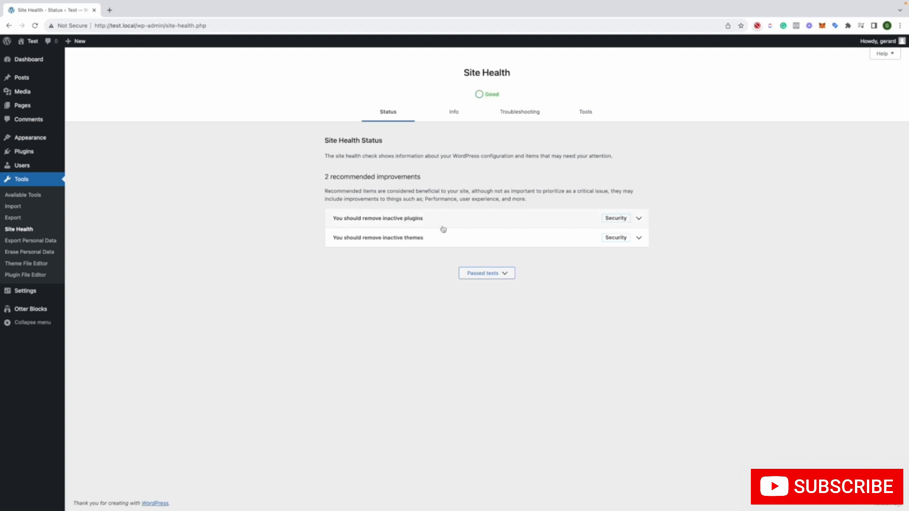
click(449, 214)
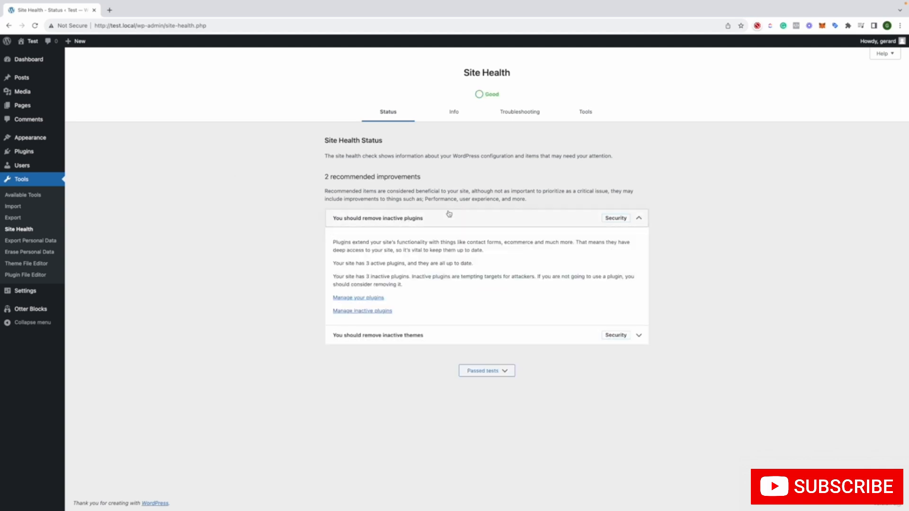
click(450, 214)
click(438, 241)
click(439, 241)
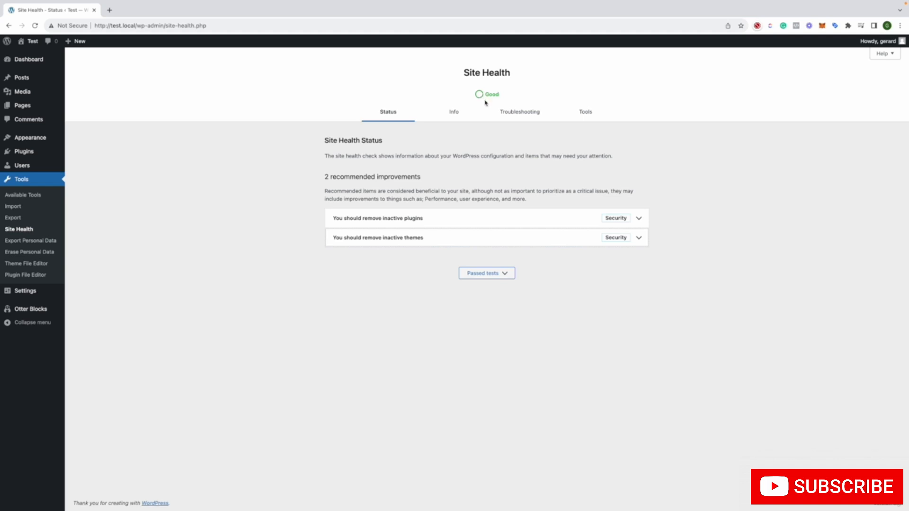
Expand the passed tests on the Site Health status page and look through them, including the WordPress version entry
click(496, 277)
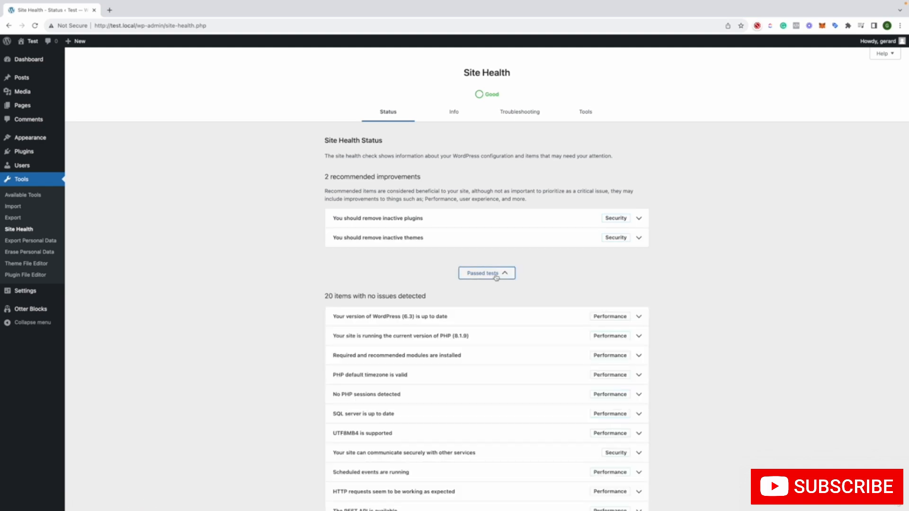
scroll(495, 272, down, 5)
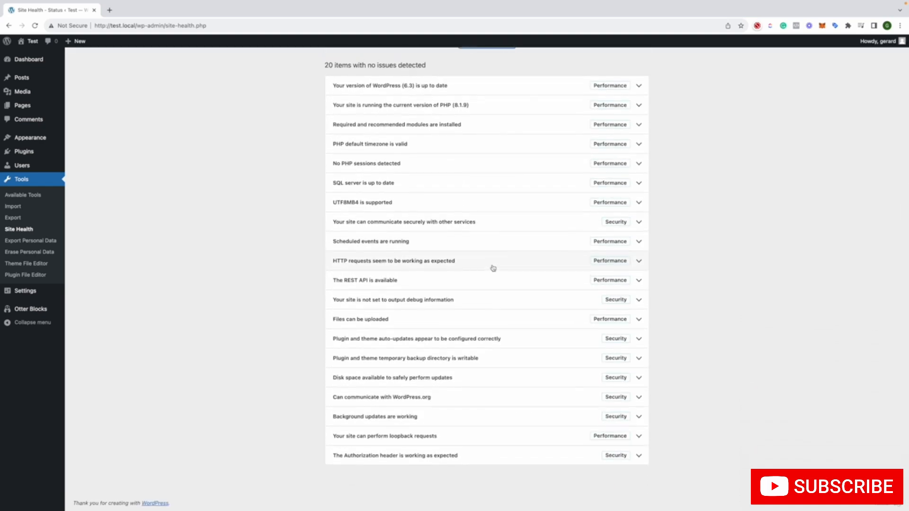
scroll(492, 268, up, 3)
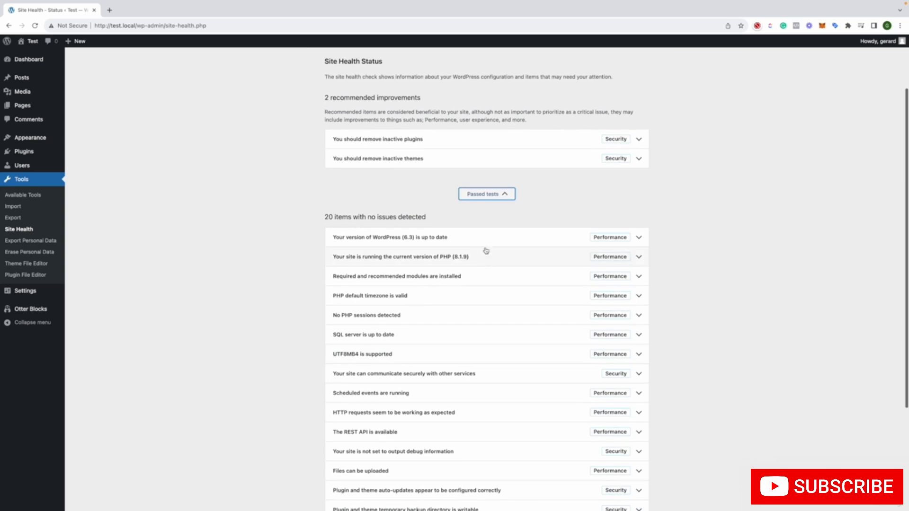
click(488, 241)
click(487, 240)
scroll(478, 213, up, 3)
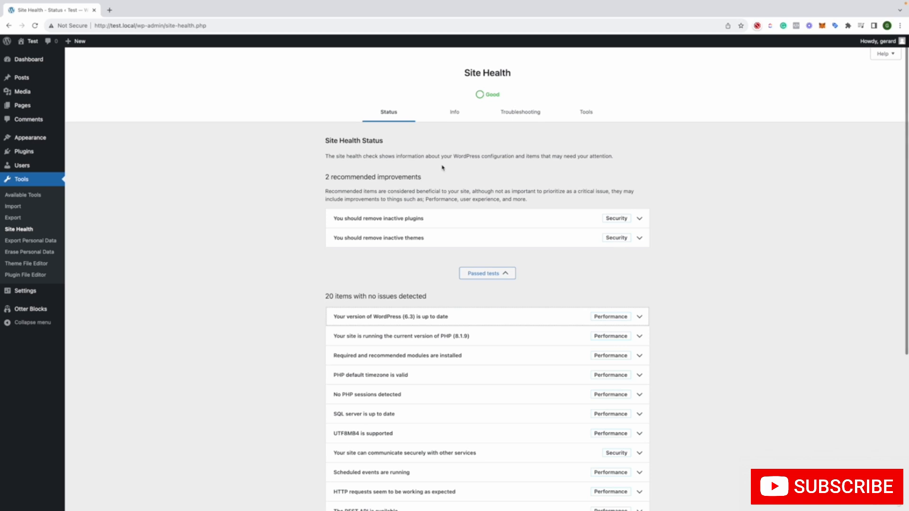
Examine the Site Health info sections for WordPress, Directories and Sizes, Active Theme and Inactive Themes, collapsing them again
click(454, 113)
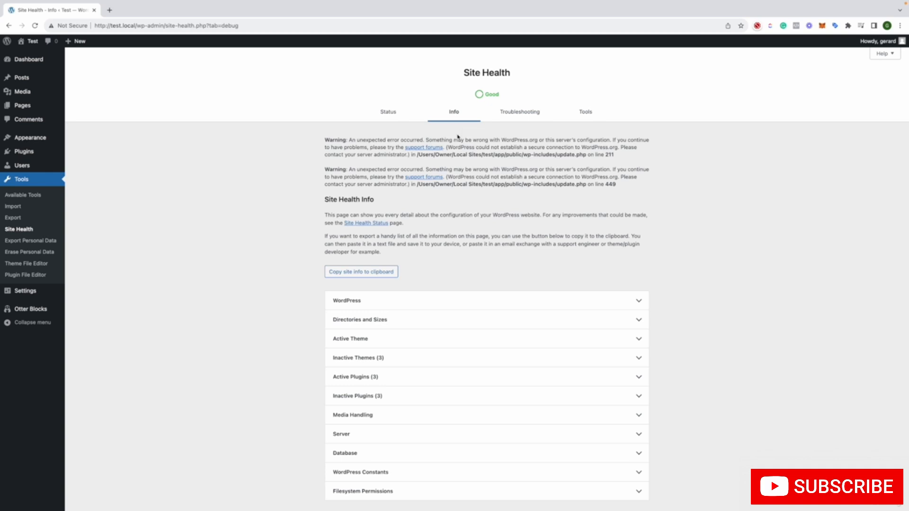
scroll(457, 142, down, 1)
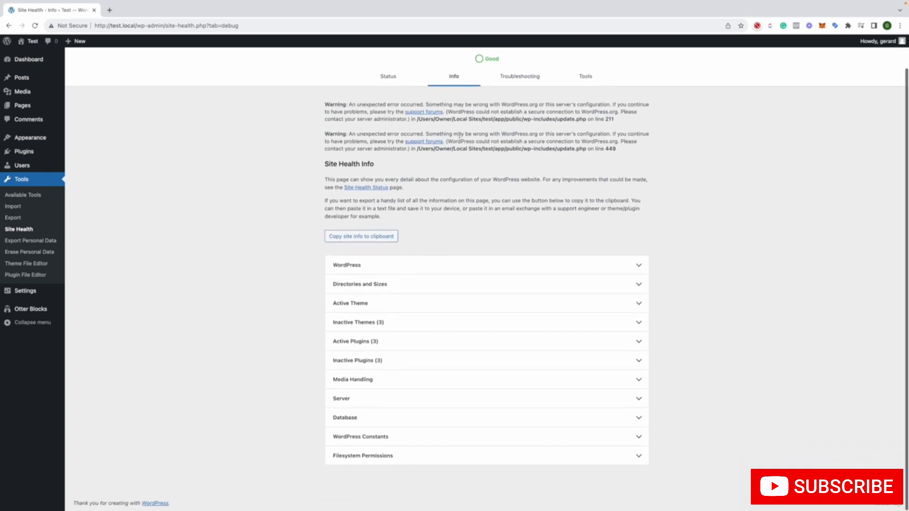
click(411, 328)
click(432, 305)
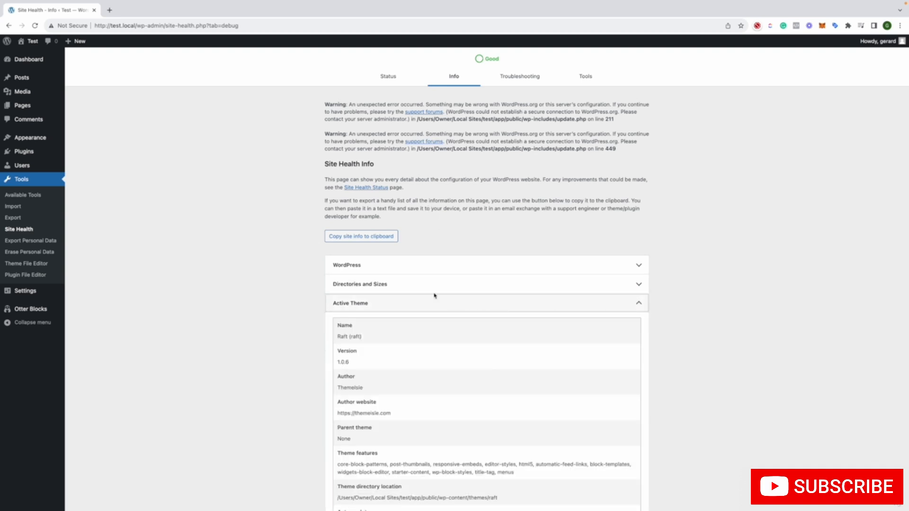
click(429, 285)
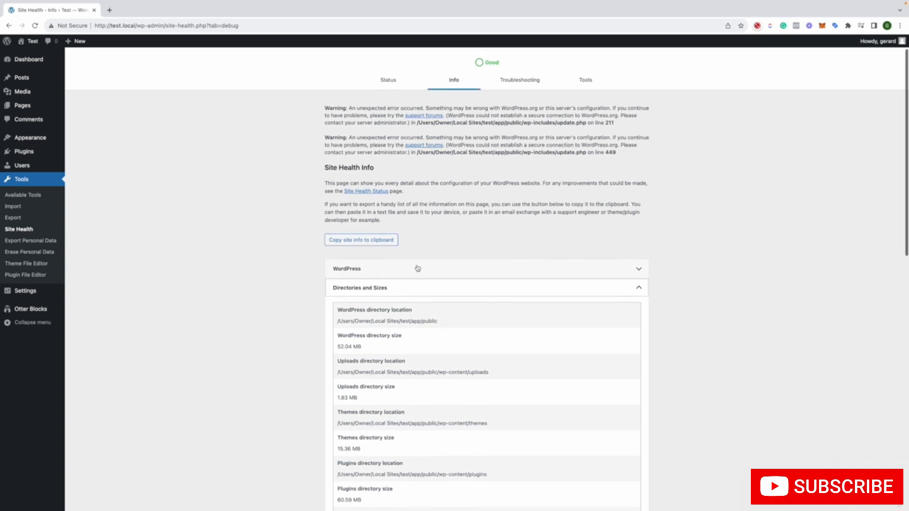
click(417, 267)
click(418, 266)
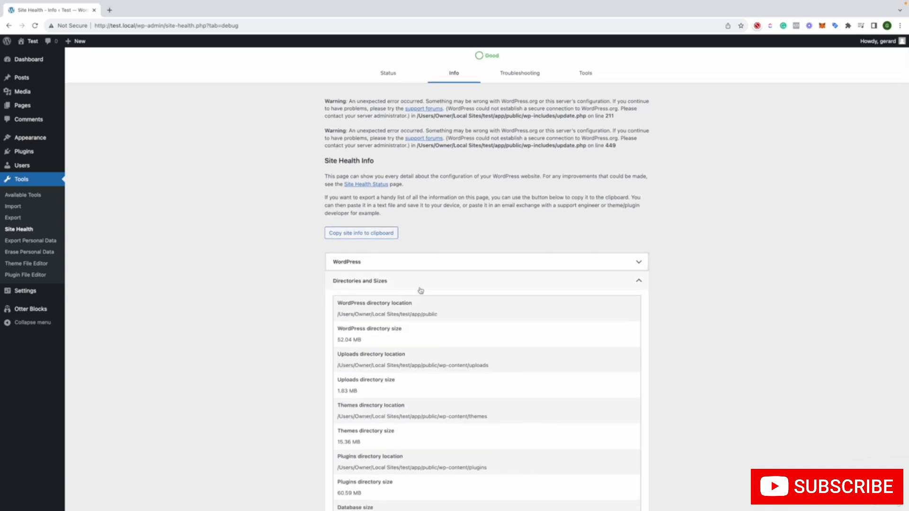
click(420, 286)
click(414, 305)
click(411, 320)
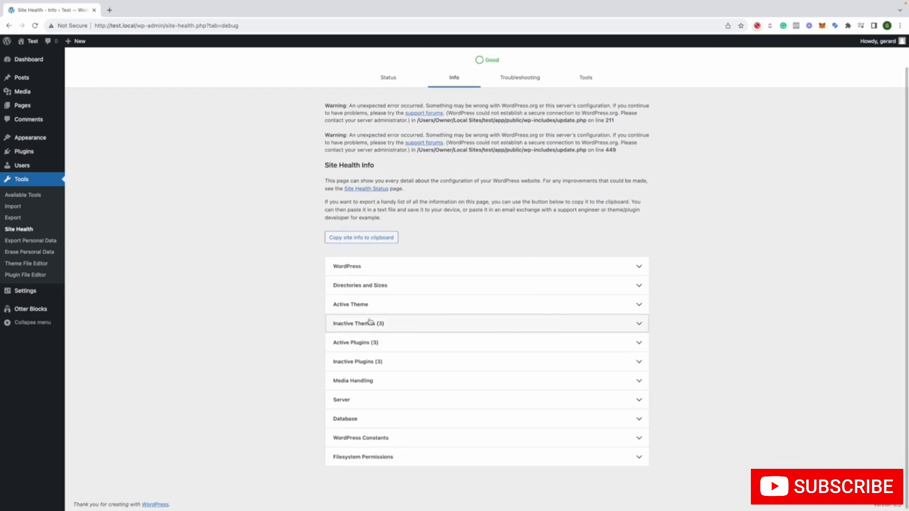
scroll(354, 305, up, 2)
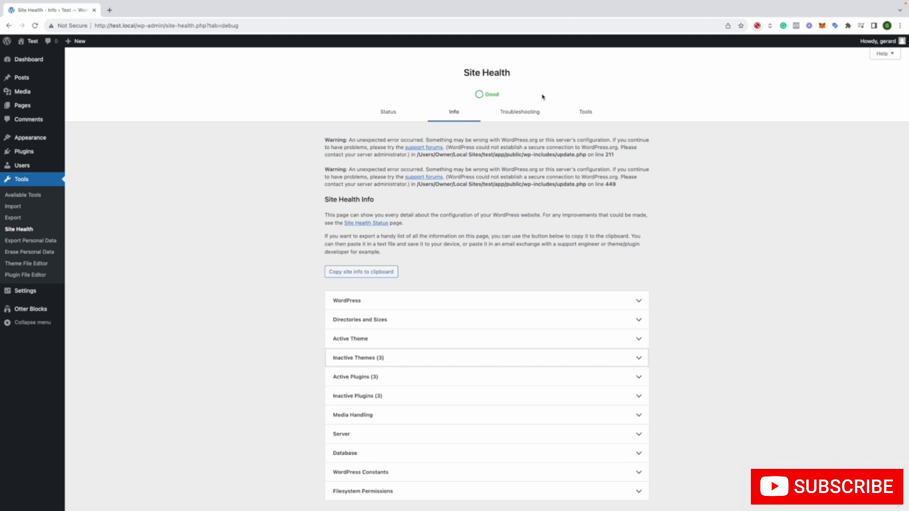
Read the Site Health Troubleshooting mode description and look through the File integrity, Mail Check and Debug logs tools
click(526, 117)
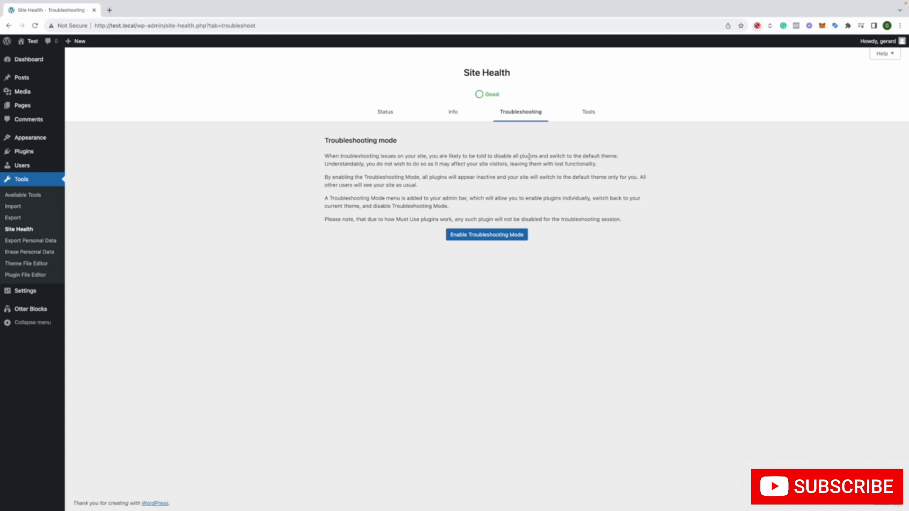
drag(497, 158, 578, 157)
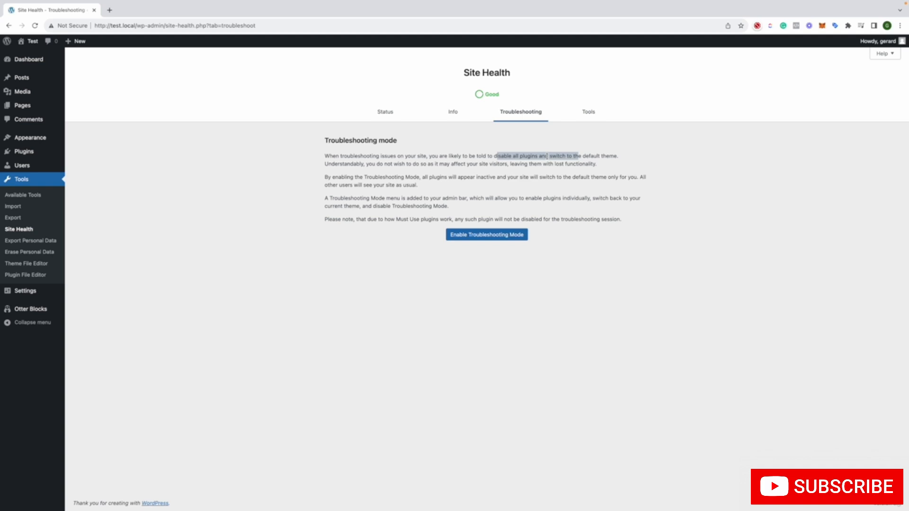
click(598, 113)
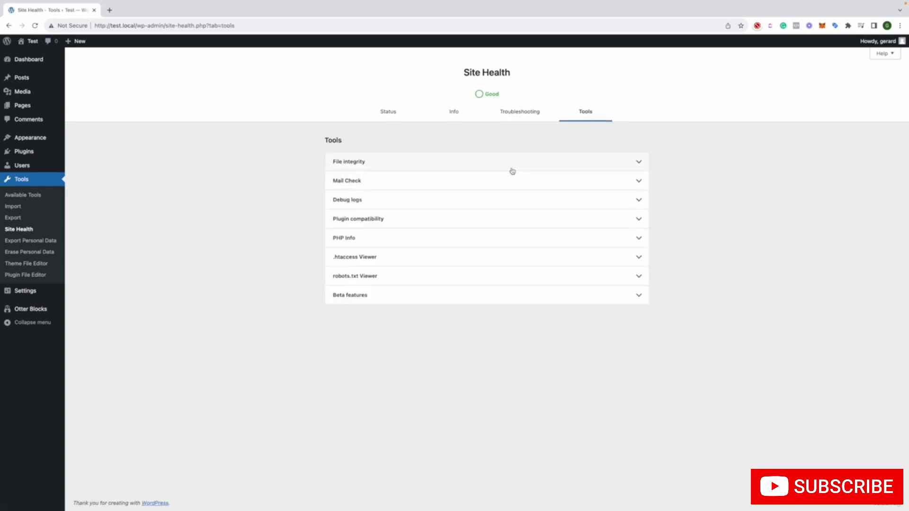
click(511, 170)
click(512, 170)
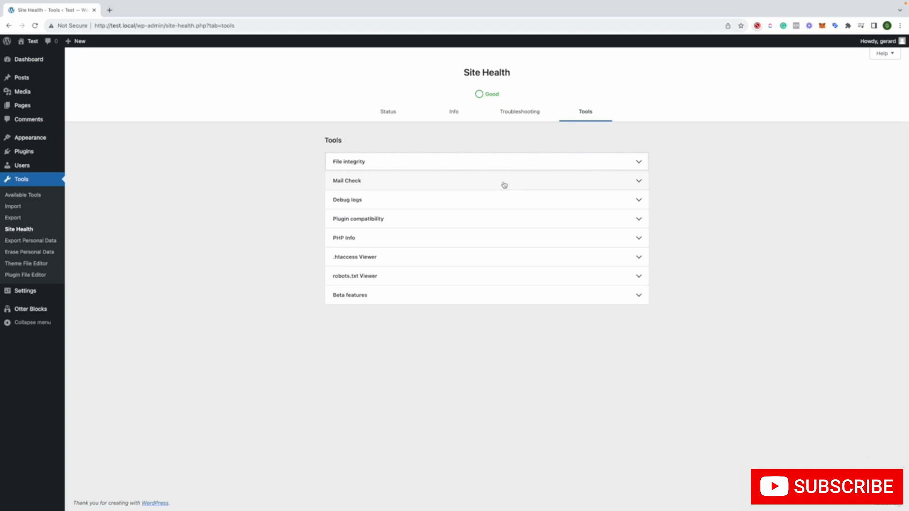
click(504, 185)
click(505, 185)
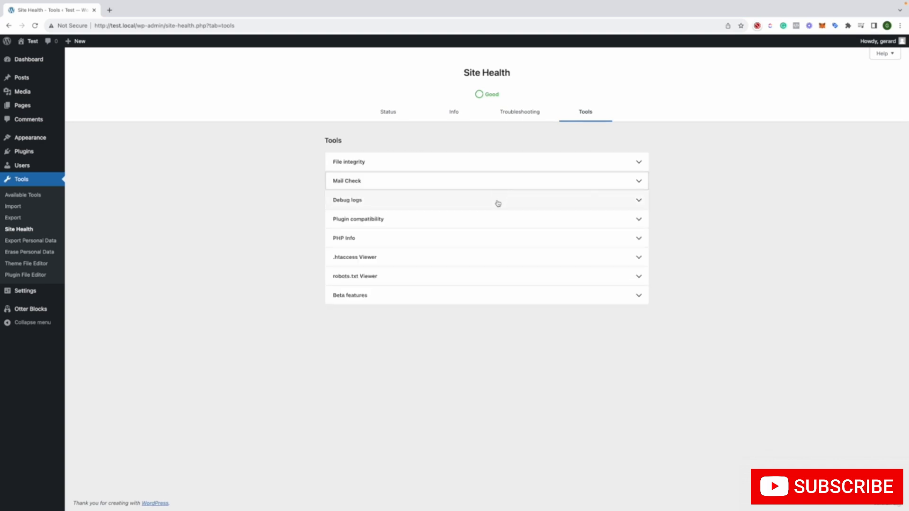
click(496, 202)
click(498, 203)
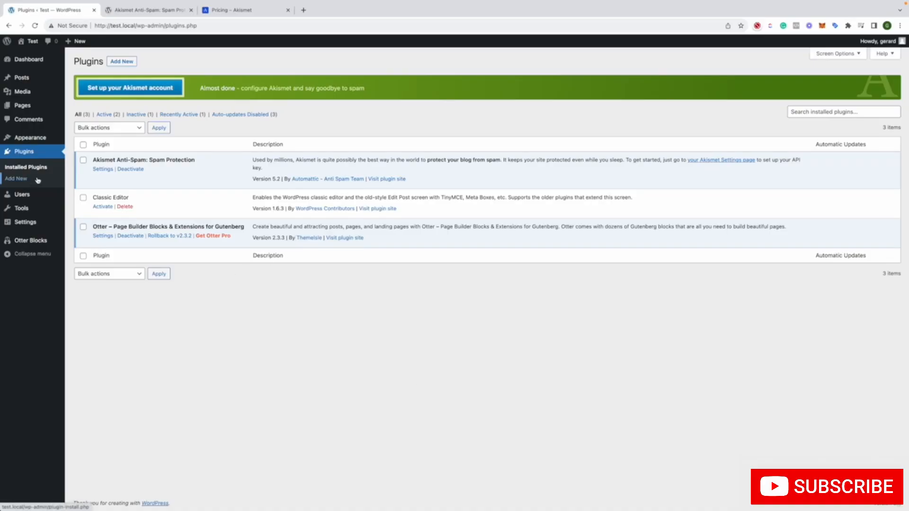
Look over Akismet Anti-Spam among the featured and installed plugins, and open the Akismet Personal plan from the pricing page
click(31, 179)
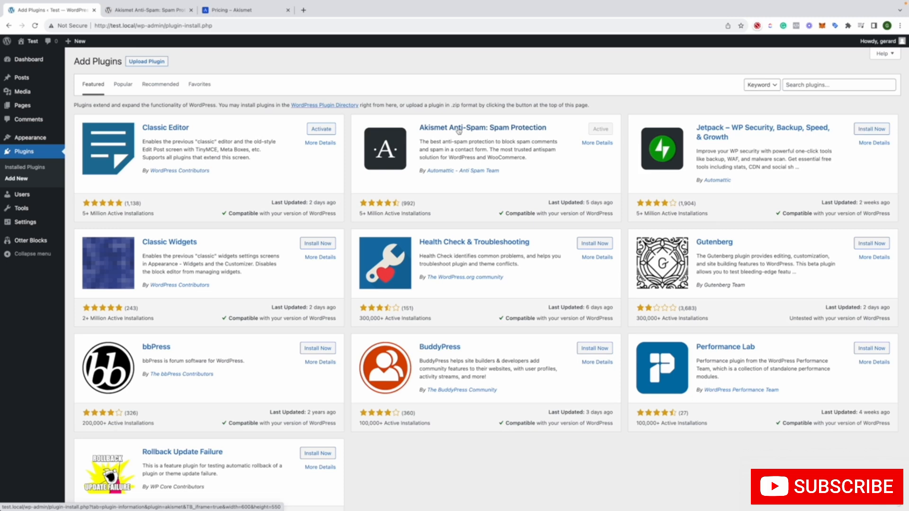
click(31, 169)
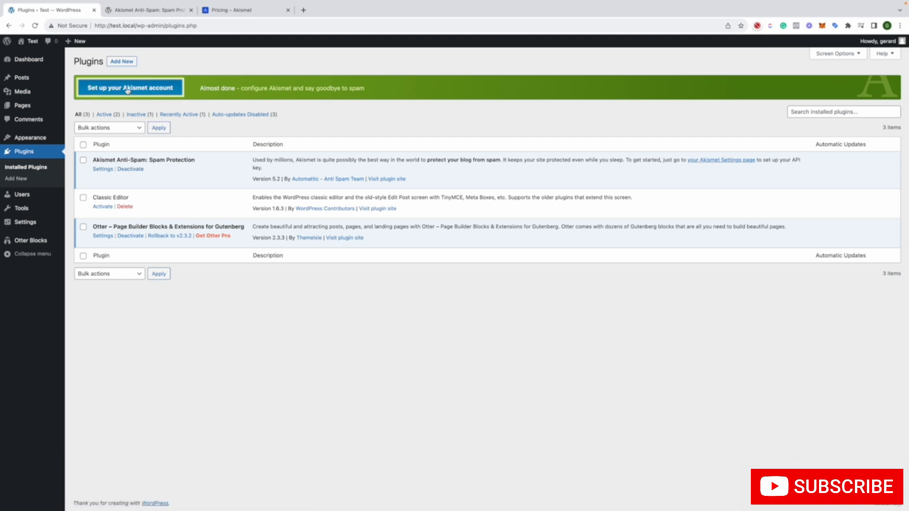
click(146, 14)
click(262, 14)
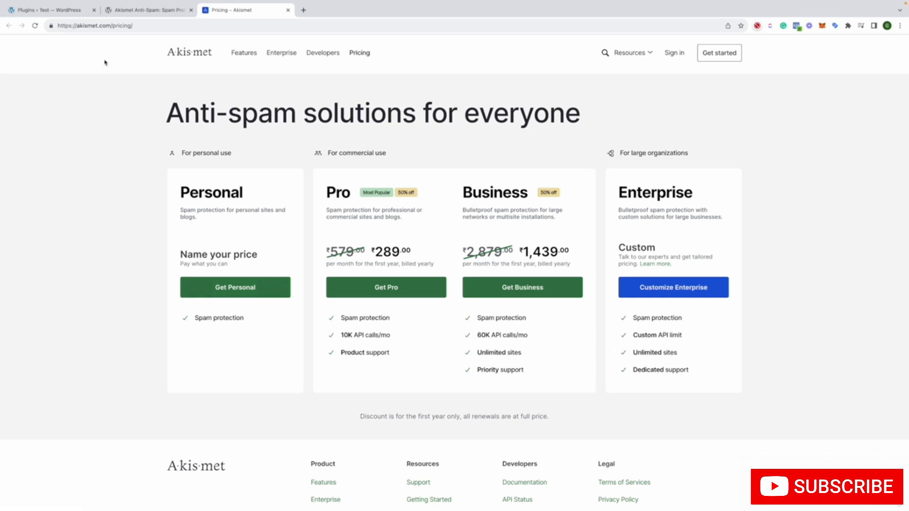
click(273, 286)
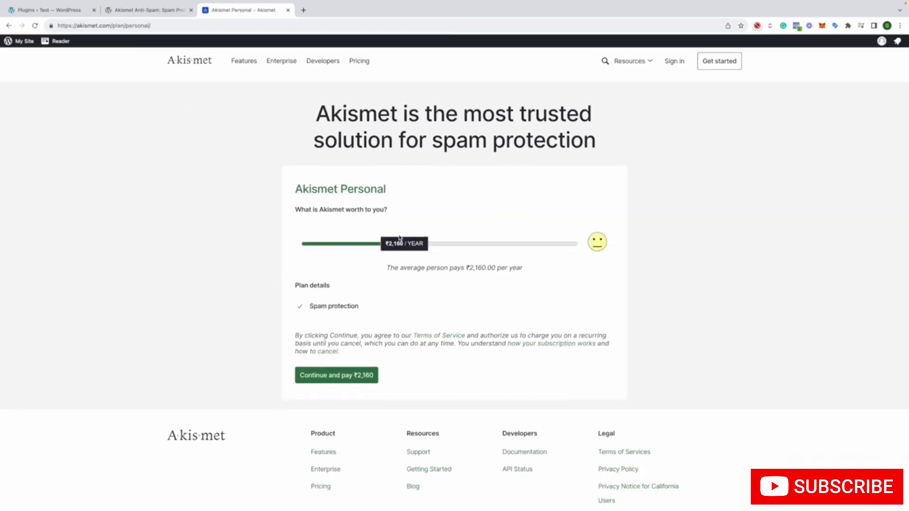
Try to continue with the Akismet Personal subscription at ₹0 per year, confirming all three non-commercial statements, and set the reopened plan to ₹0 again
drag(393, 250, 168, 250)
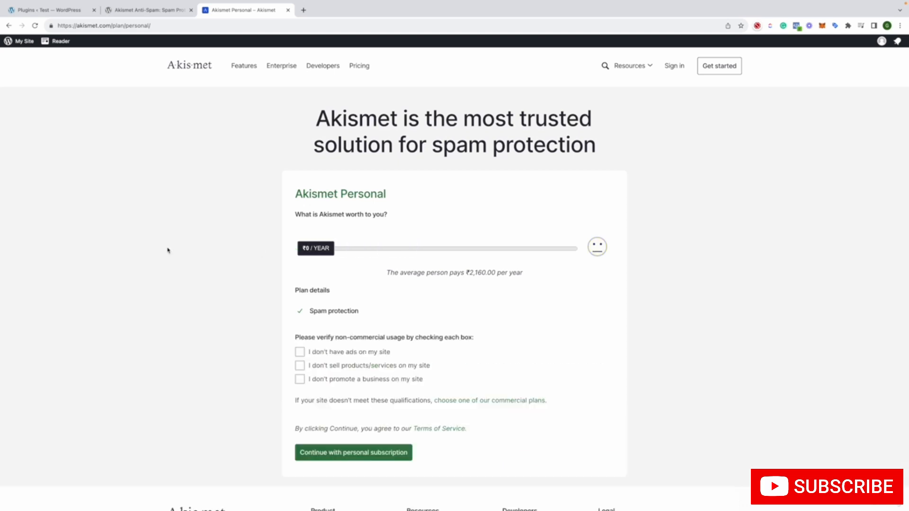
click(335, 353)
click(333, 366)
click(334, 382)
click(323, 453)
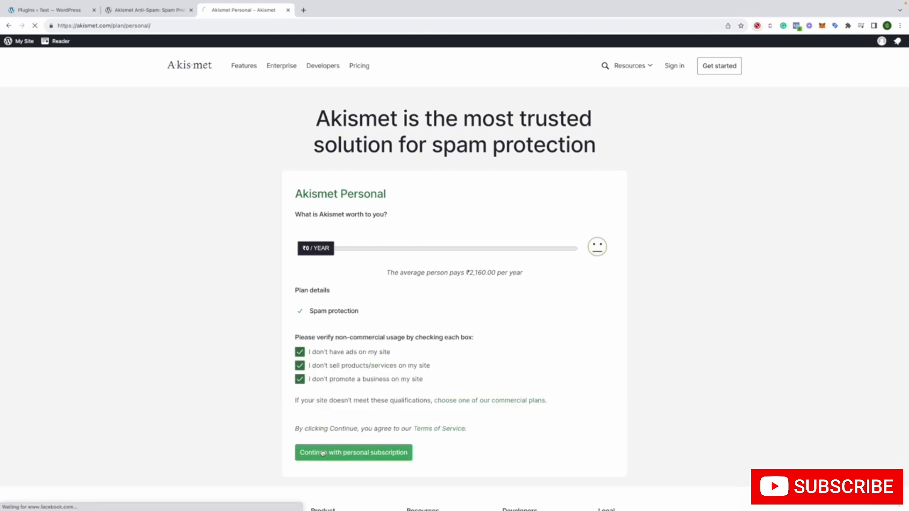
click(9, 25)
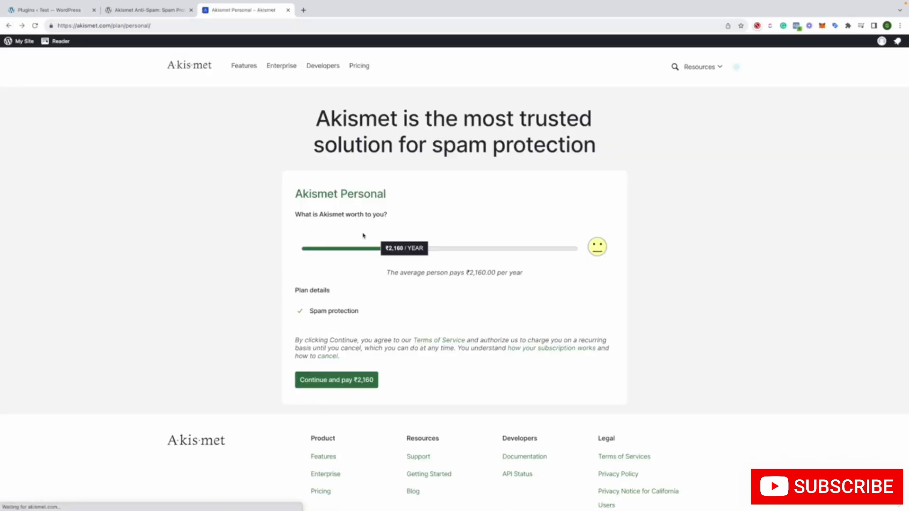
drag(397, 251, 276, 254)
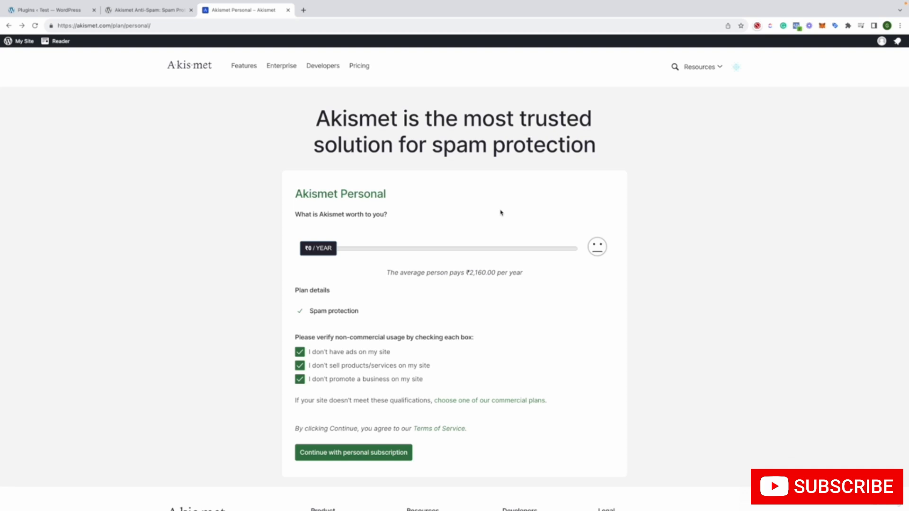
Open the Akismet plugin site from the installed plugins in a separate tab, skim its home page and close it
click(151, 10)
click(61, 11)
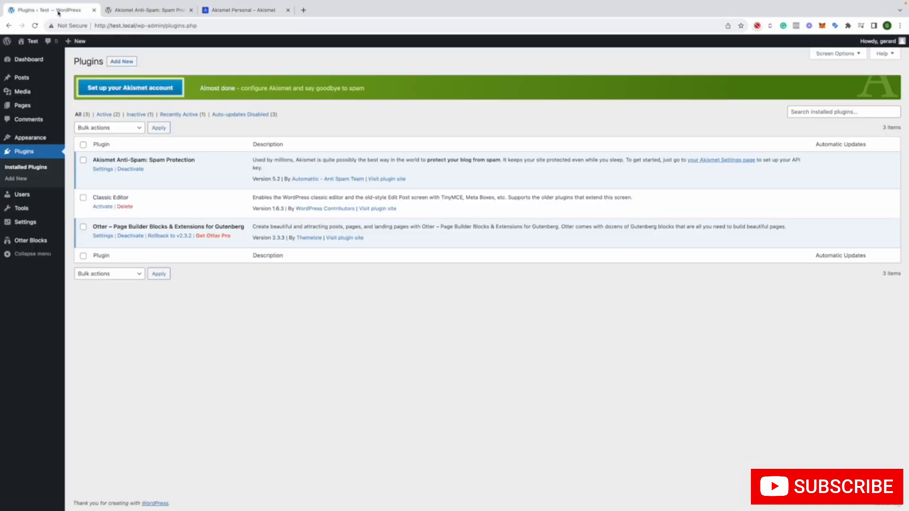
right_click(385, 178)
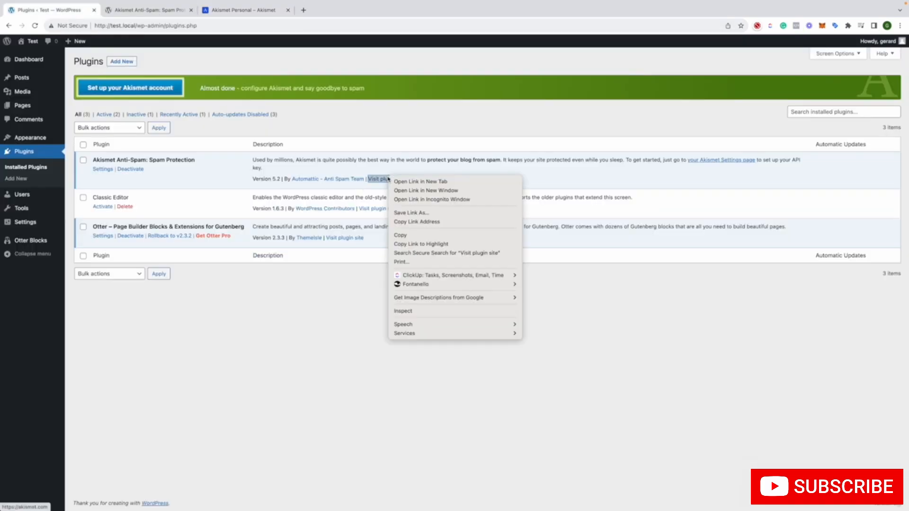
click(412, 182)
click(156, 10)
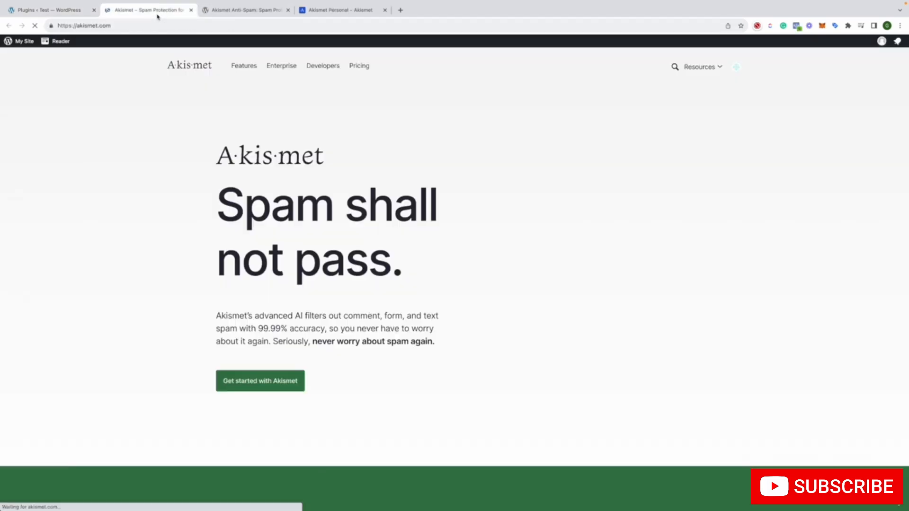
scroll(211, 116, down, 15)
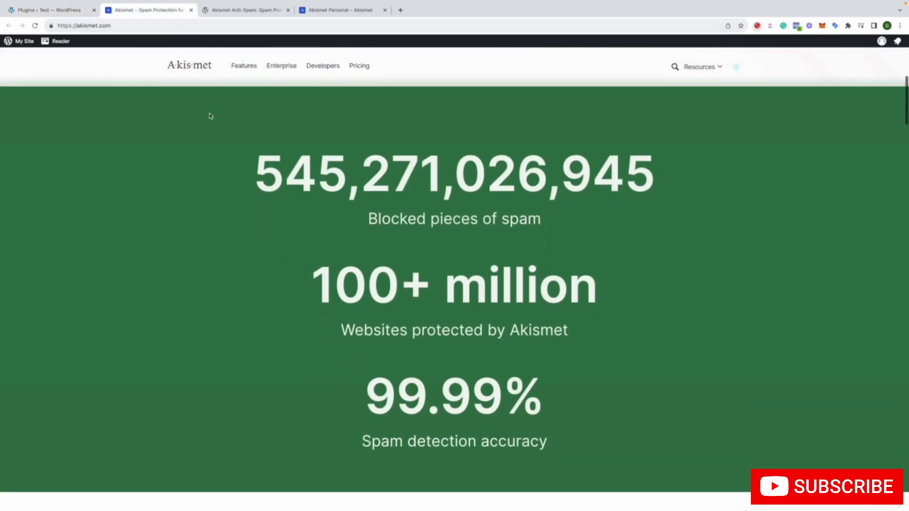
scroll(210, 116, down, 10)
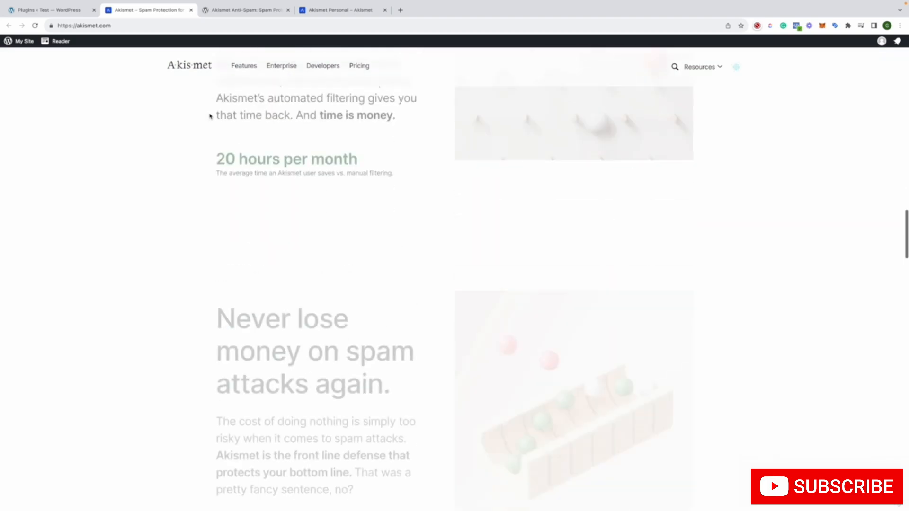
click(191, 10)
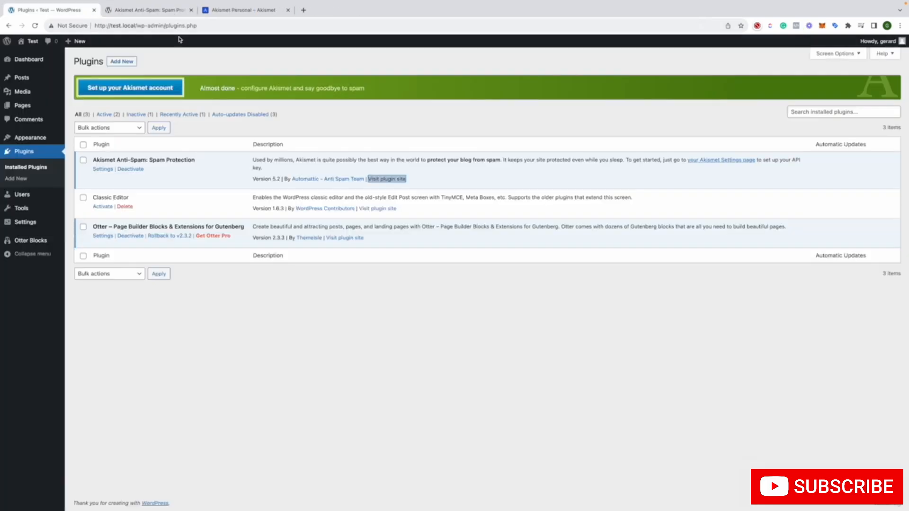
Read the Details description of Akismet Anti-Spam on its WordPress.org plugin page
click(160, 14)
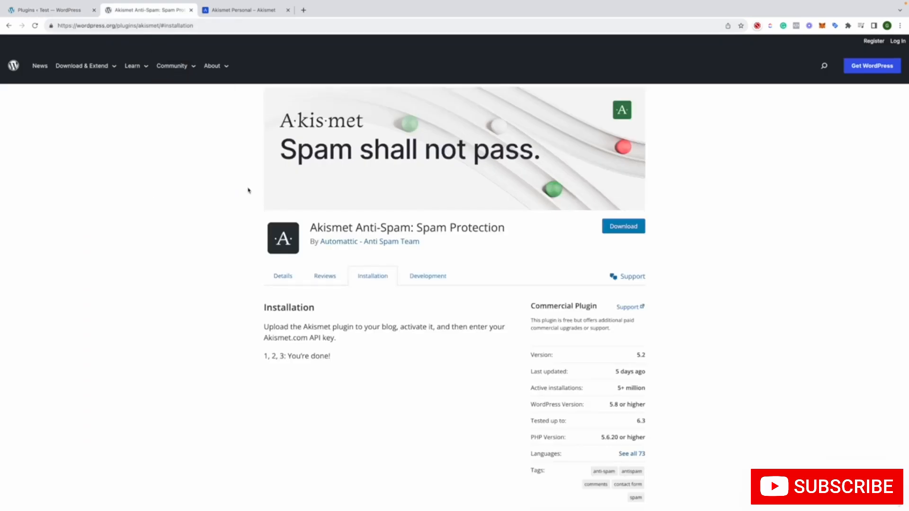
click(296, 283)
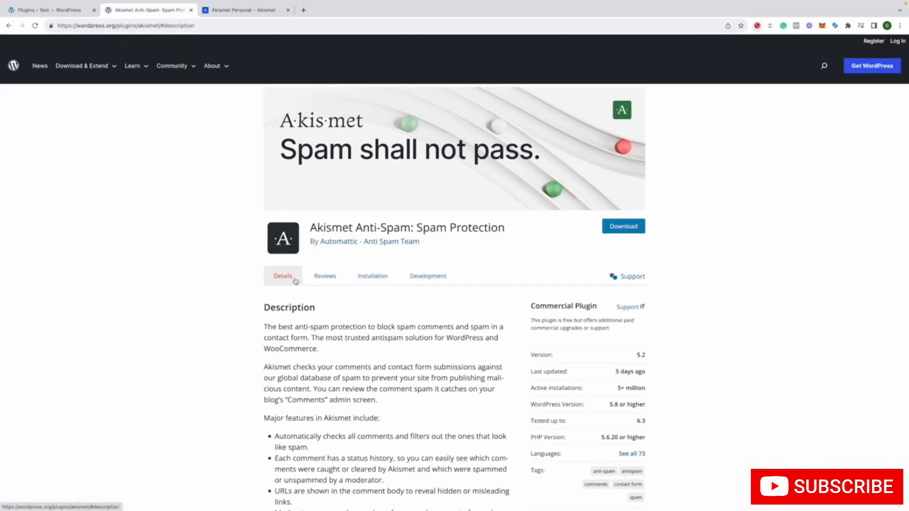
scroll(295, 281, down, 1)
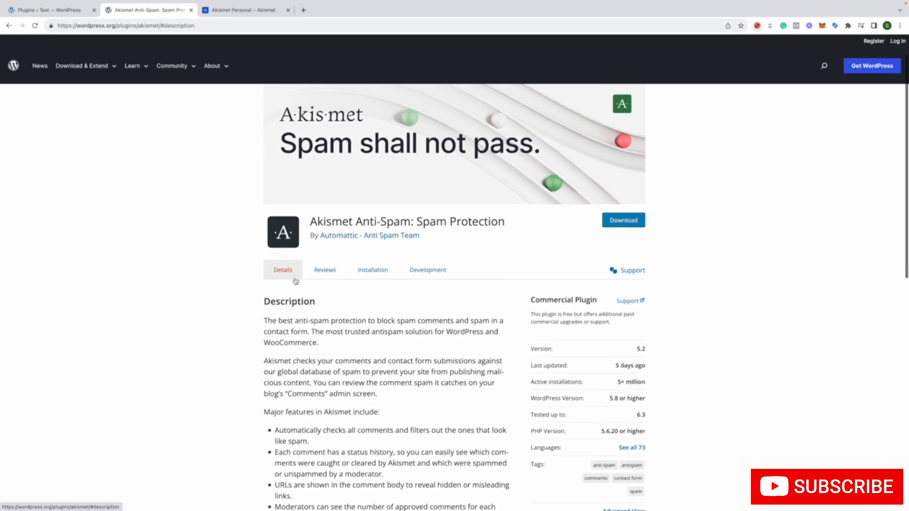
scroll(296, 280, down, 1)
scroll(295, 279, up, 1)
scroll(294, 278, down, 1)
scroll(295, 279, up, 1)
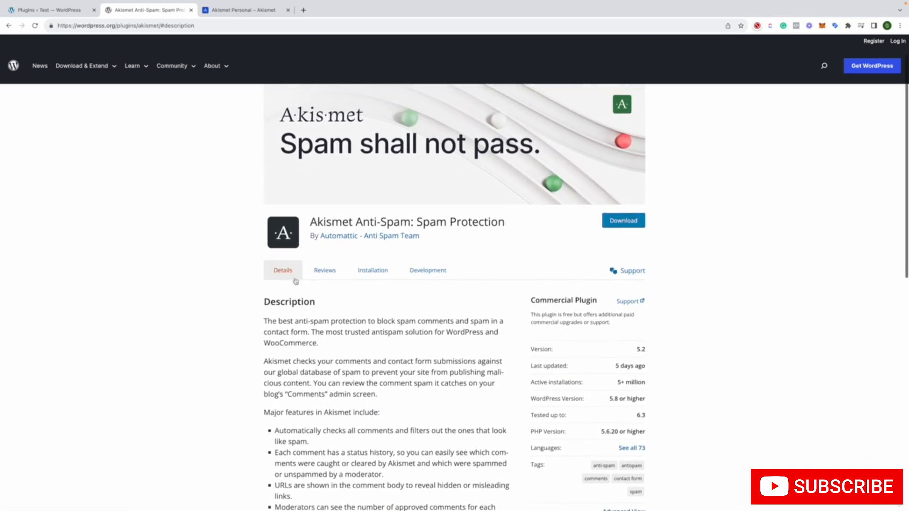
scroll(295, 281, down, 1)
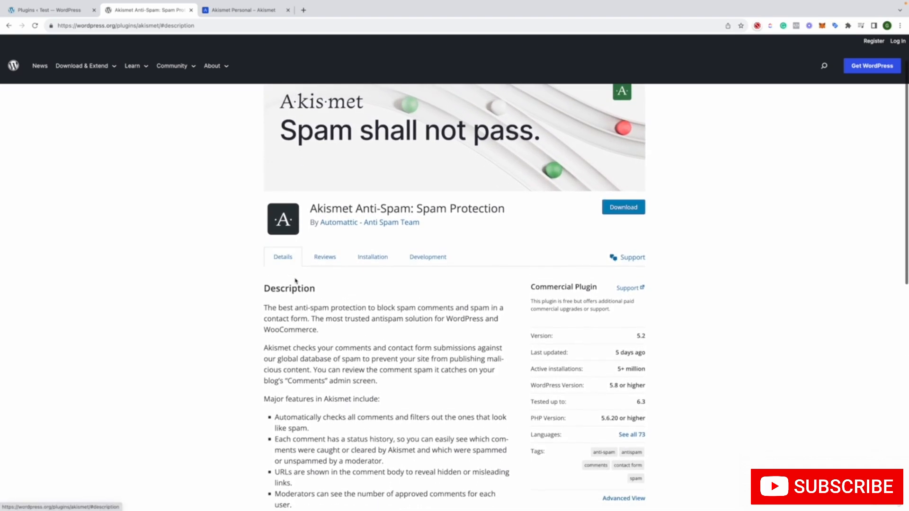
Open Akismet's details from Add Plugins in a separate tab, look through Installation, Changelog, Reviews and Description, and close it
click(42, 11)
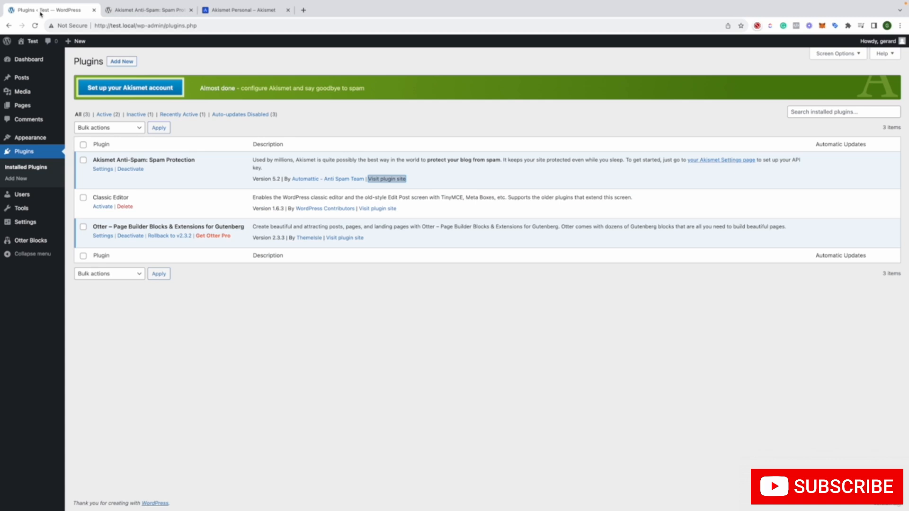
click(28, 180)
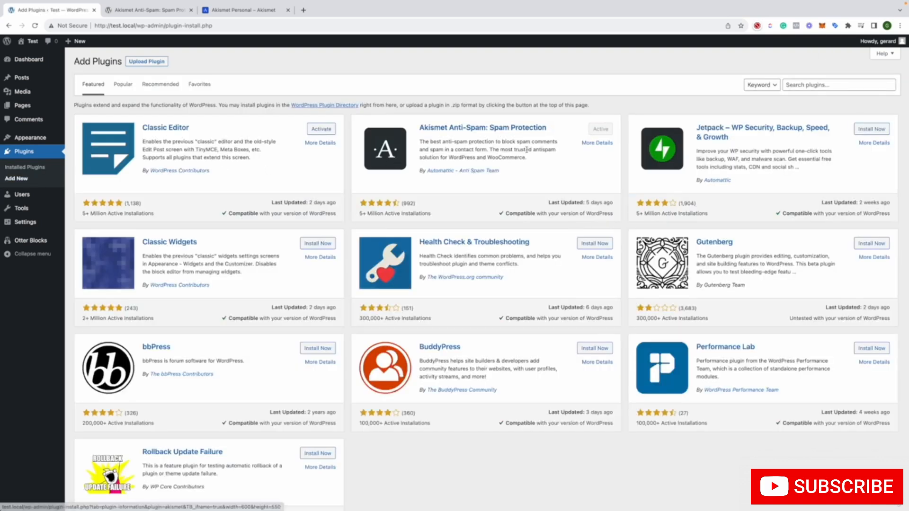
right_click(602, 144)
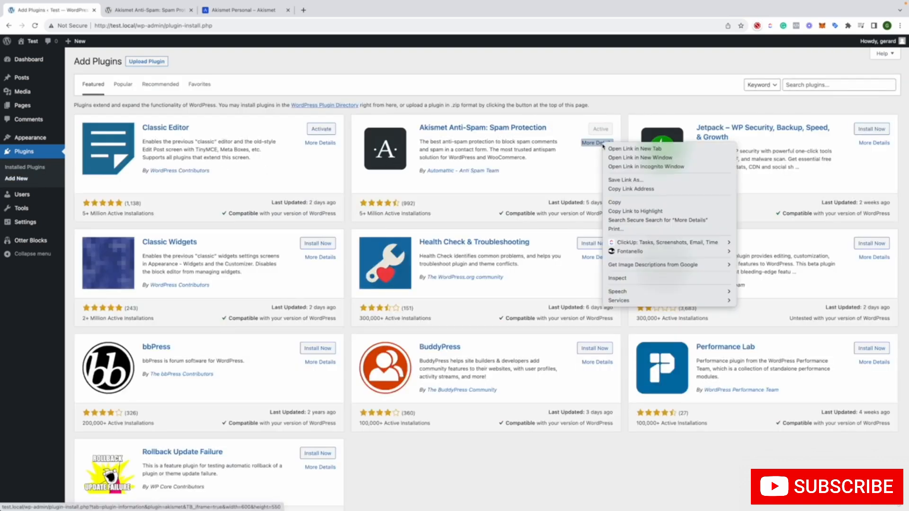
click(616, 149)
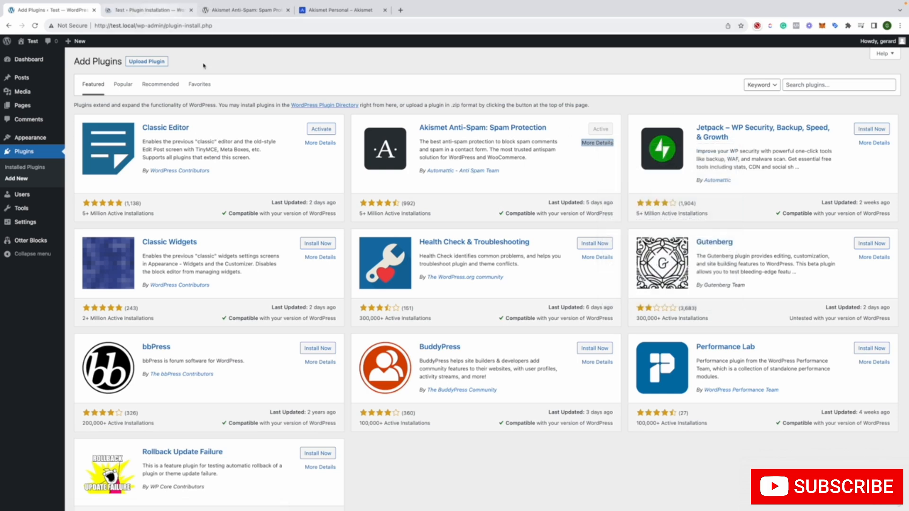
click(148, 10)
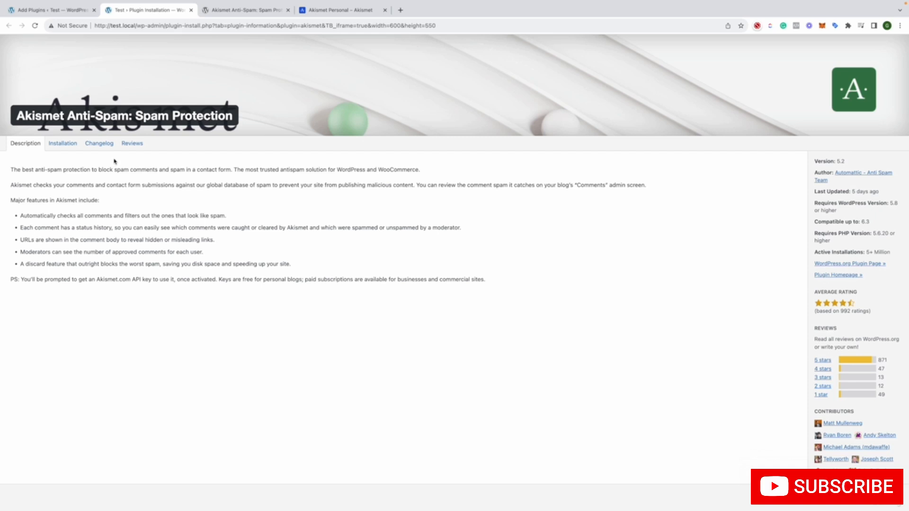
click(69, 145)
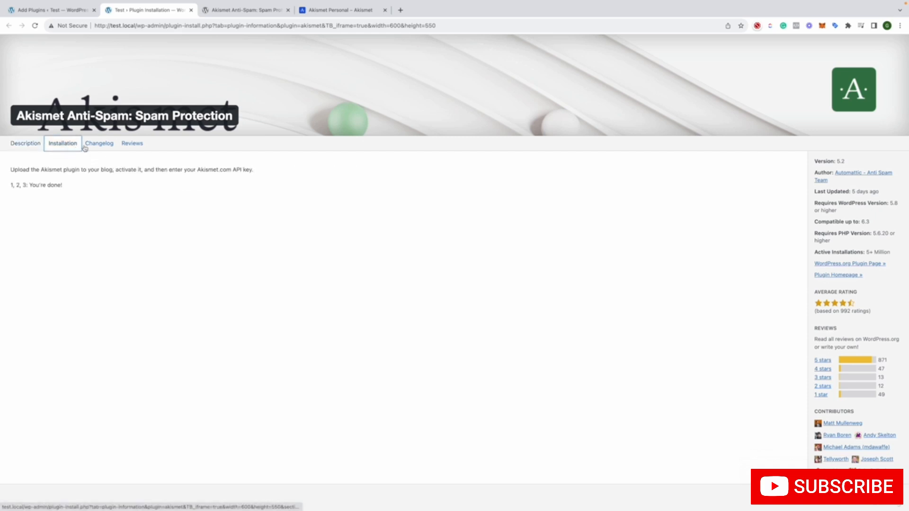
click(100, 147)
click(124, 148)
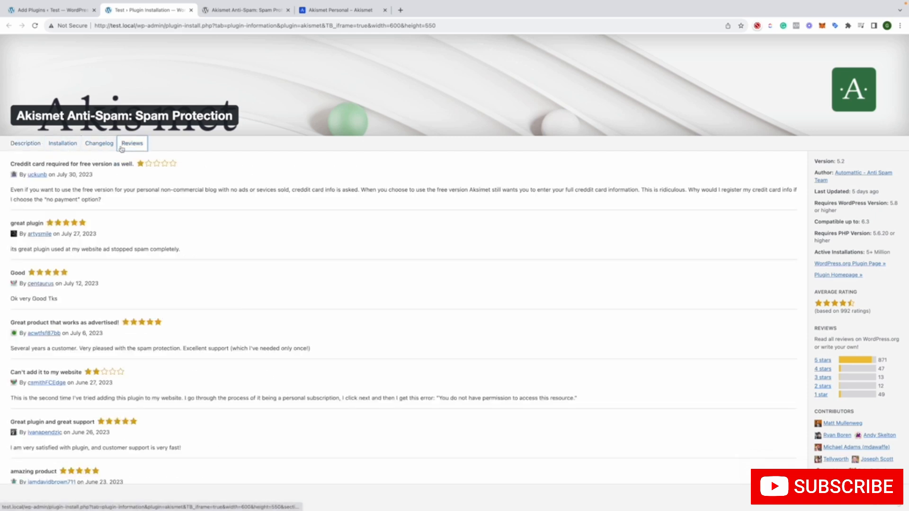
click(27, 147)
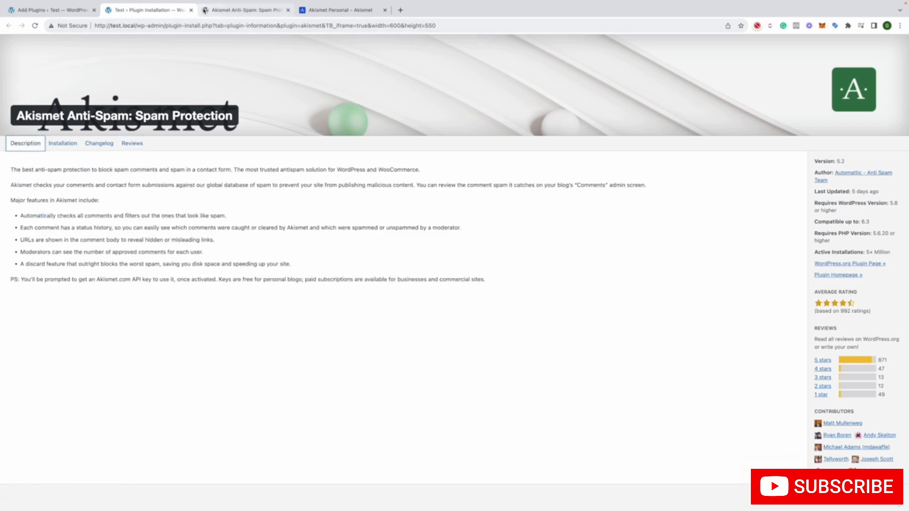
click(190, 10)
click(179, 10)
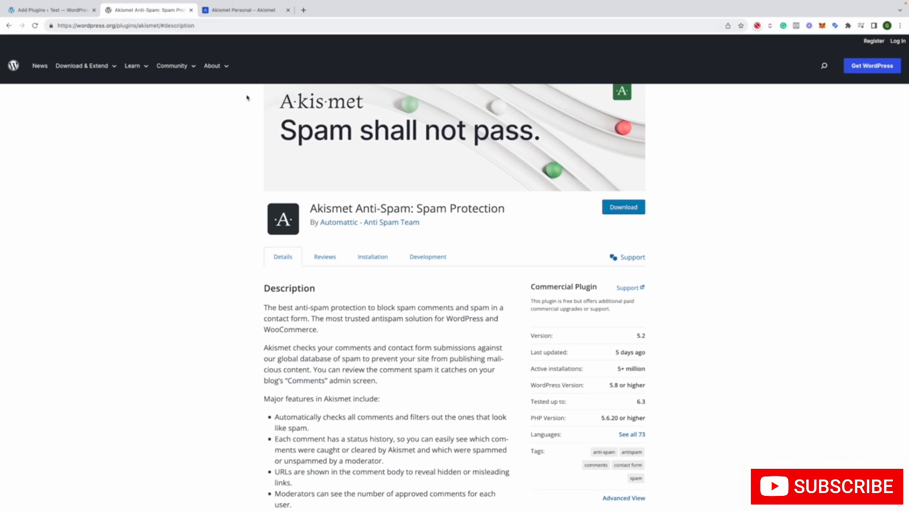
Reopen the Akismet details from the featured plugins in a separate tab, review the description page and close it again
click(71, 10)
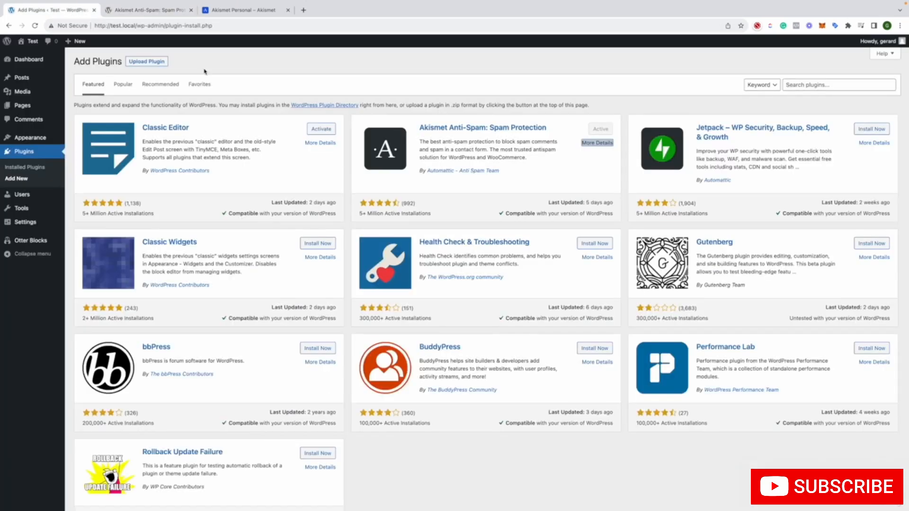
right_click(604, 148)
click(616, 150)
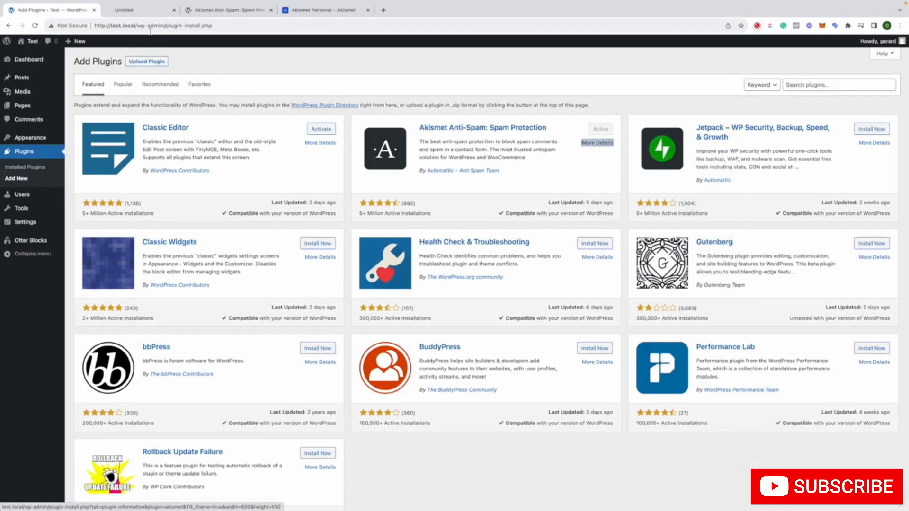
click(124, 10)
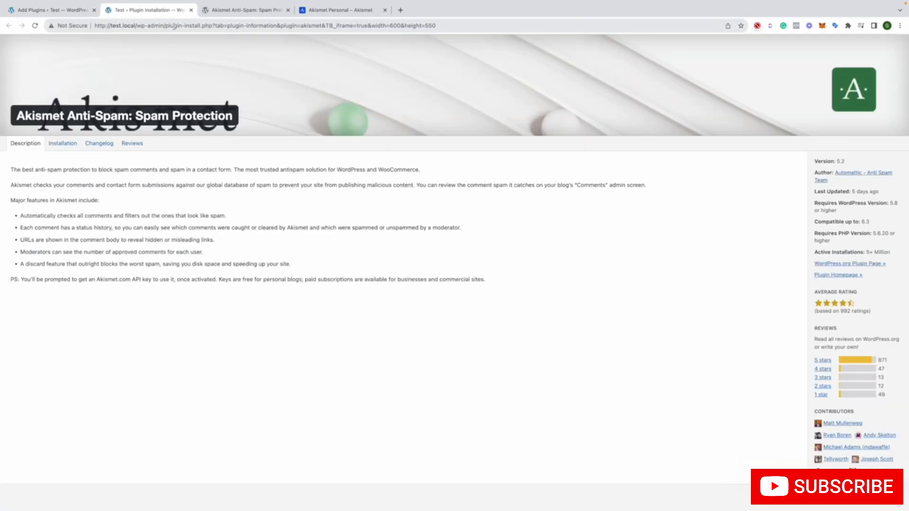
scroll(166, 64, down, 2)
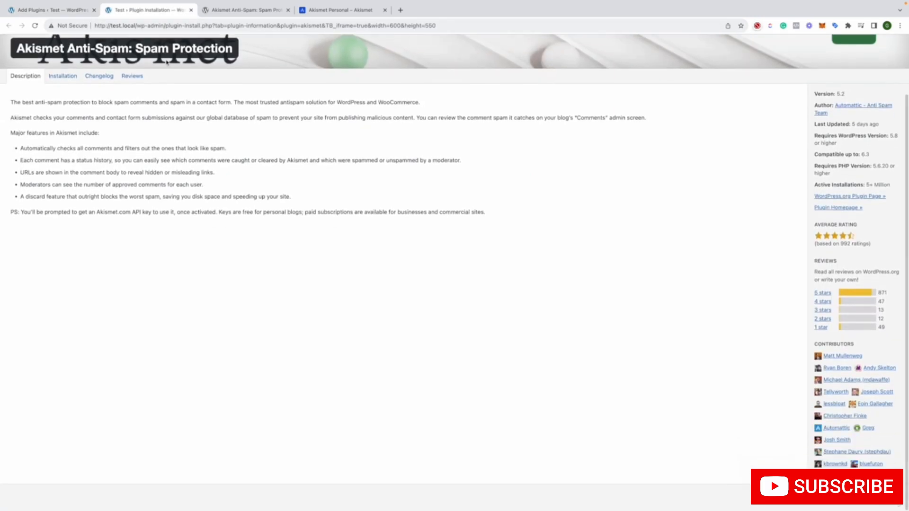
scroll(166, 64, up, 2)
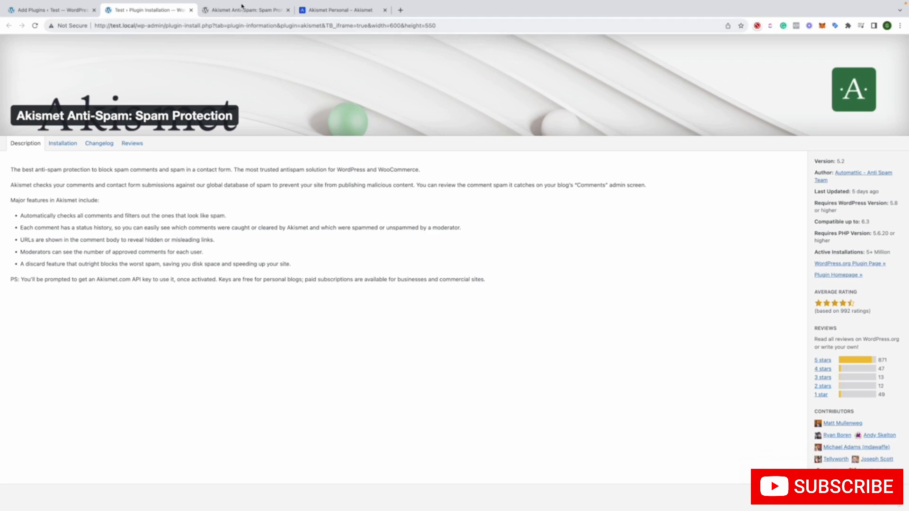
click(191, 10)
Examine the WordPress.org page for Akismet, including the plugin search field, the description, contributors, ratings and support information
click(161, 10)
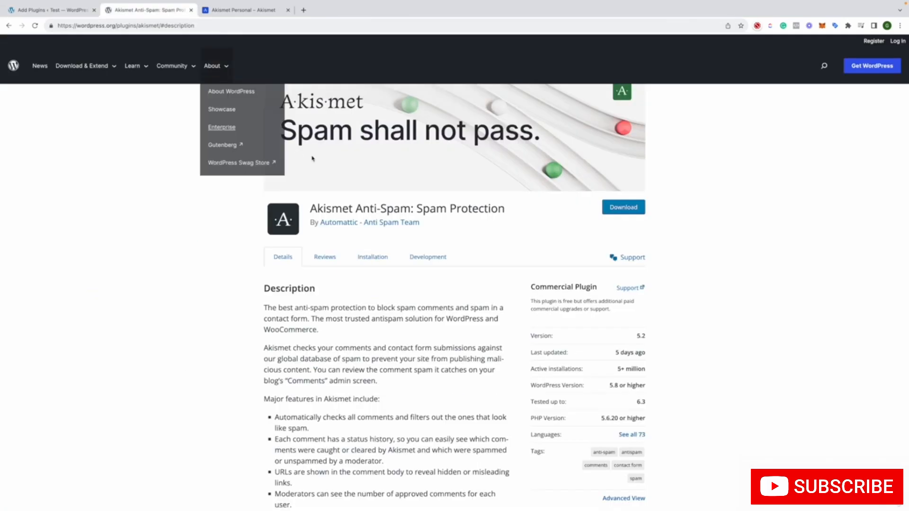
scroll(297, 156, up, 2)
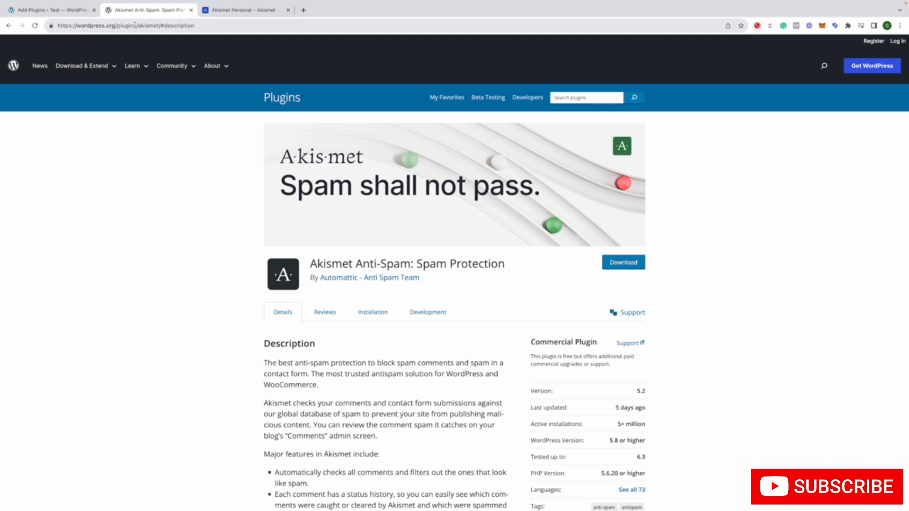
mouse_move(135, 66)
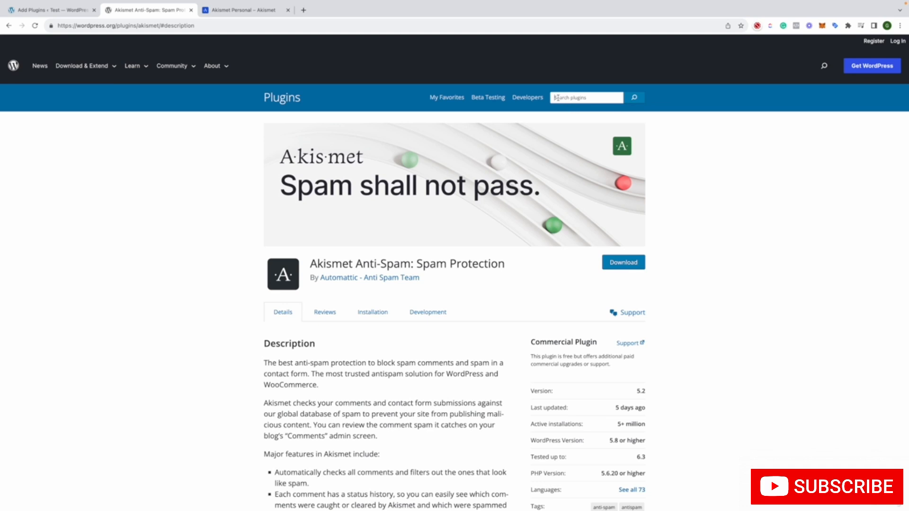
click(560, 99)
click(181, 166)
scroll(182, 166, down, 4)
scroll(181, 165, down, 4)
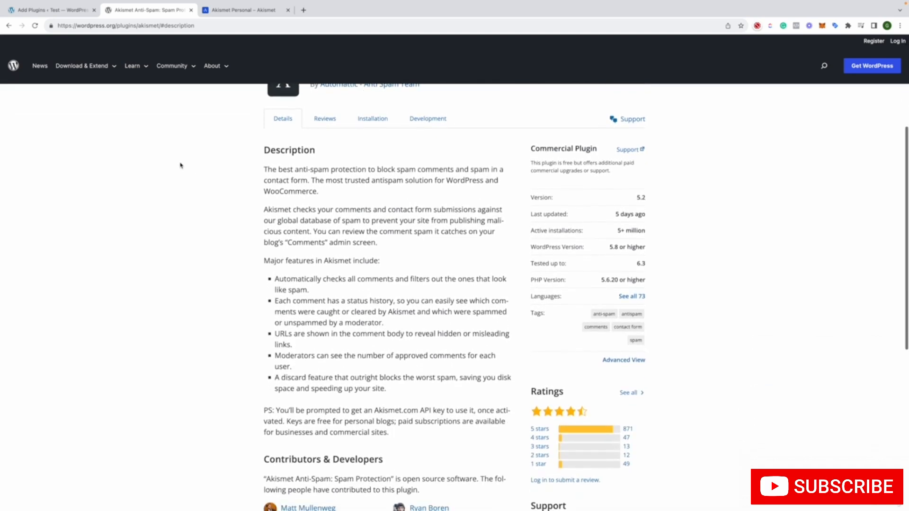
scroll(181, 166, up, 5)
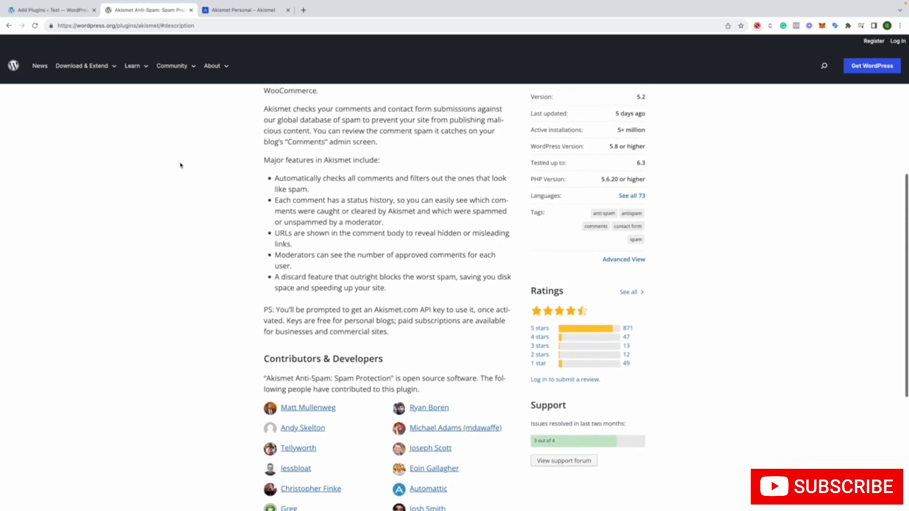
scroll(180, 166, down, 2)
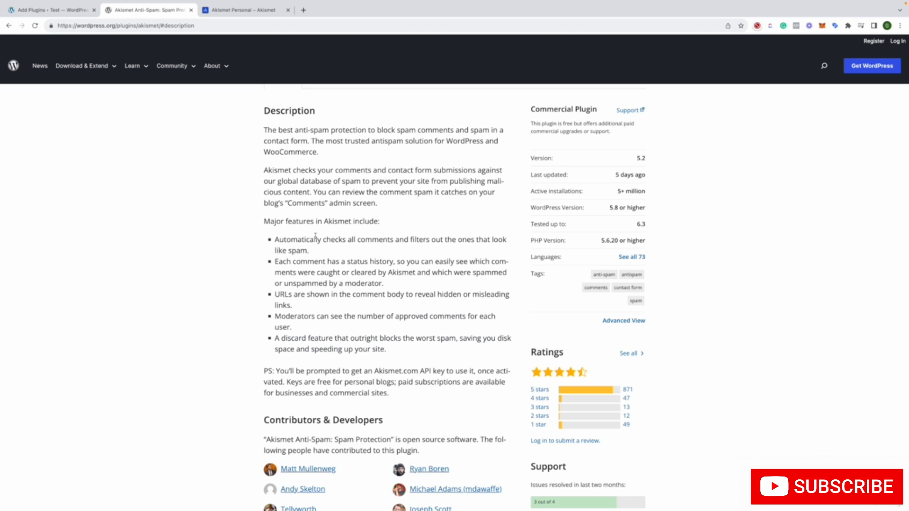
Read the list of major features in the Akismet description on WordPress.org, highlighting the points on spam checks, moderators, URLs and status history
drag(312, 253, 269, 242)
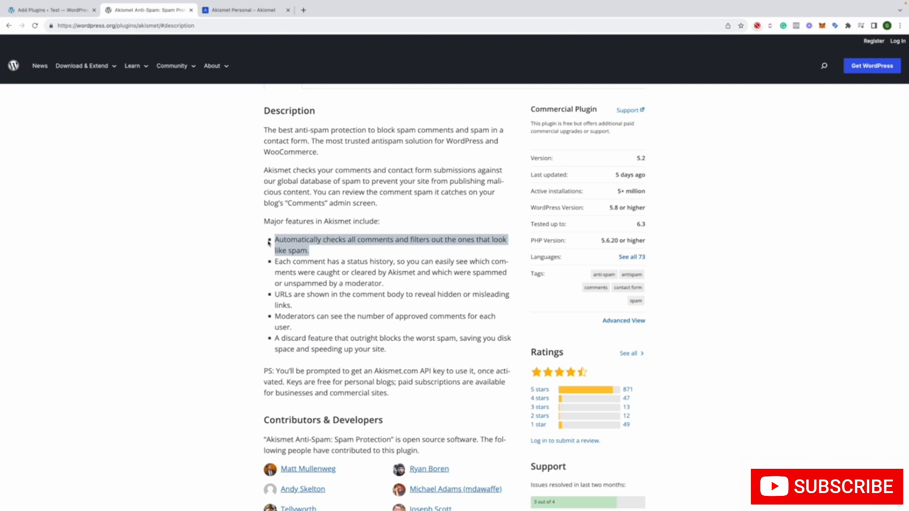
scroll(269, 242, up, 1)
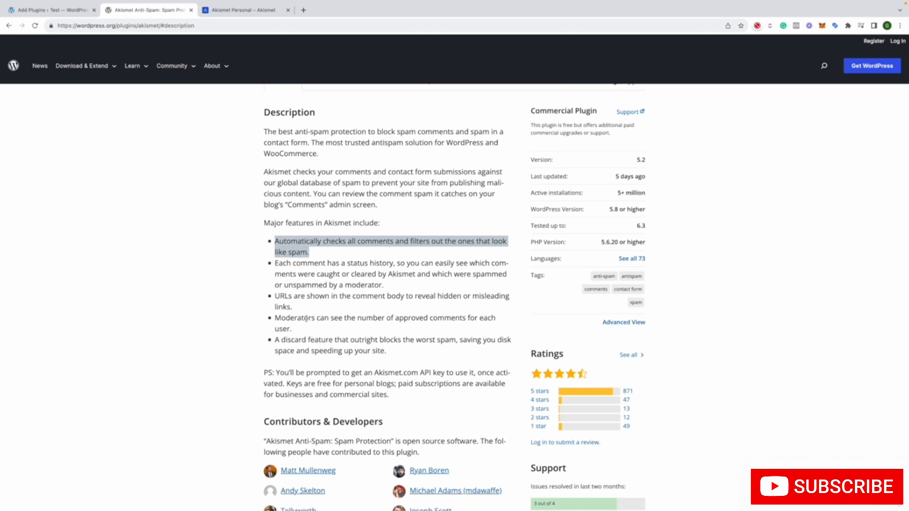
drag(308, 318, 428, 317)
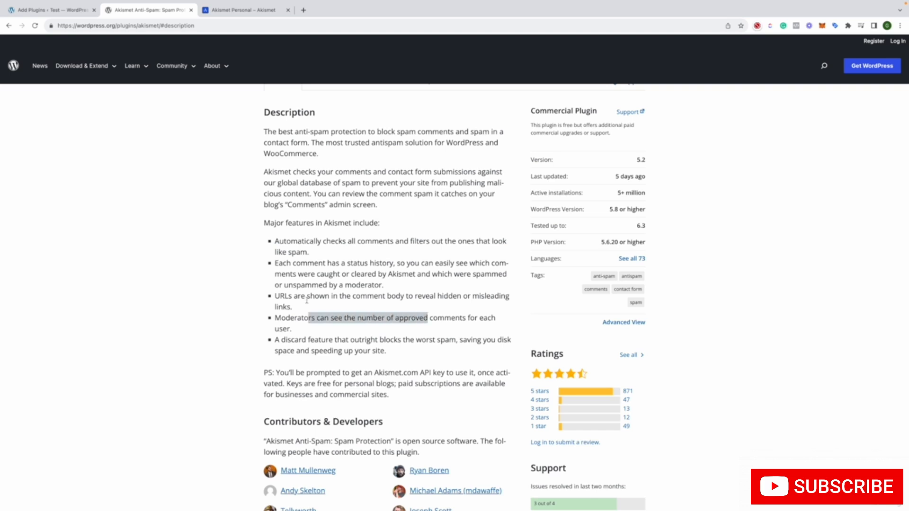
click(429, 295)
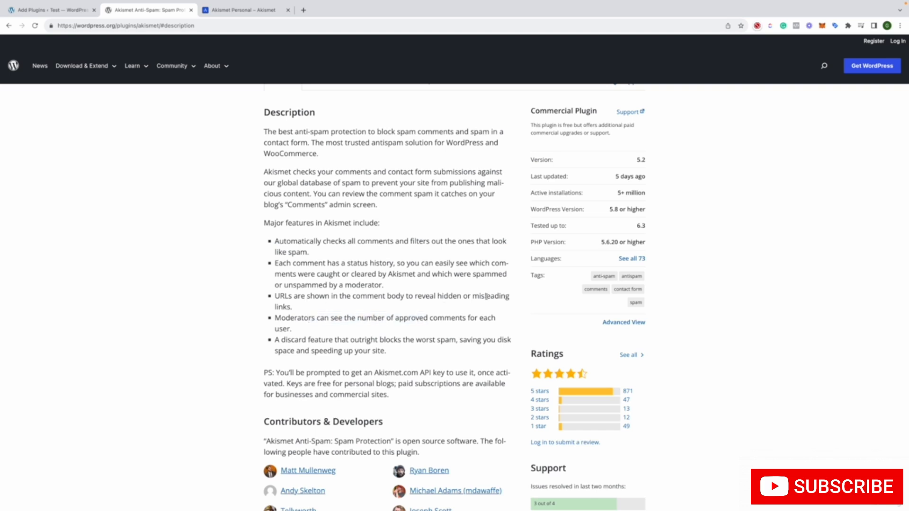
drag(487, 296, 495, 296)
drag(353, 263, 356, 263)
scroll(398, 326, up, 1)
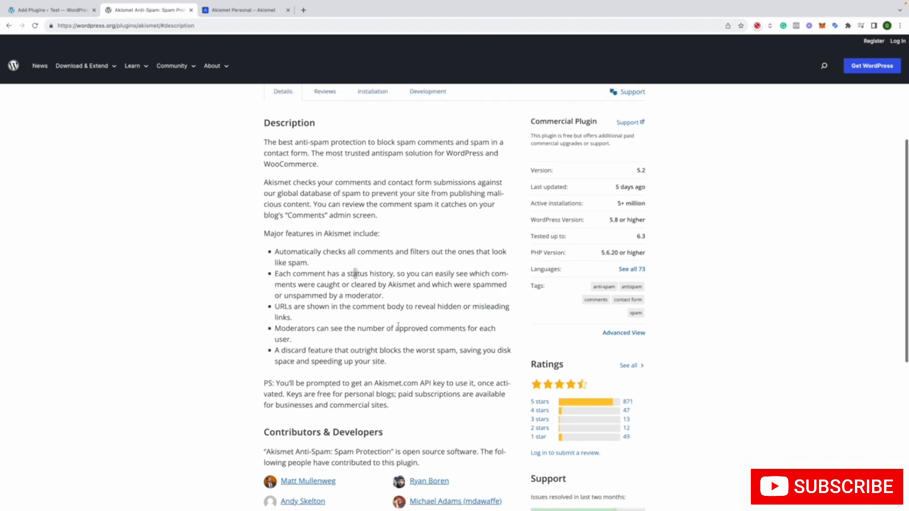
Look through the Reviews, Installation and Development sections of the Akismet plugin page and return to Details
scroll(398, 325, up, 5)
click(331, 313)
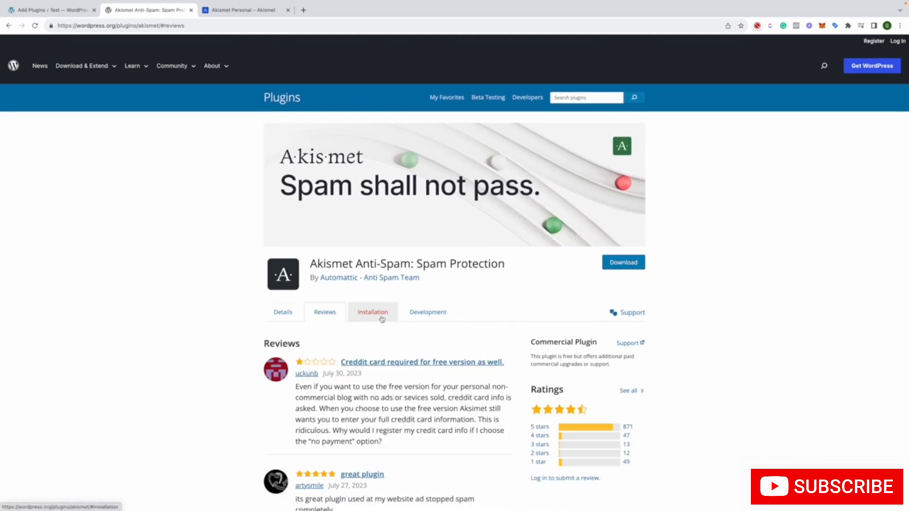
click(382, 319)
click(425, 315)
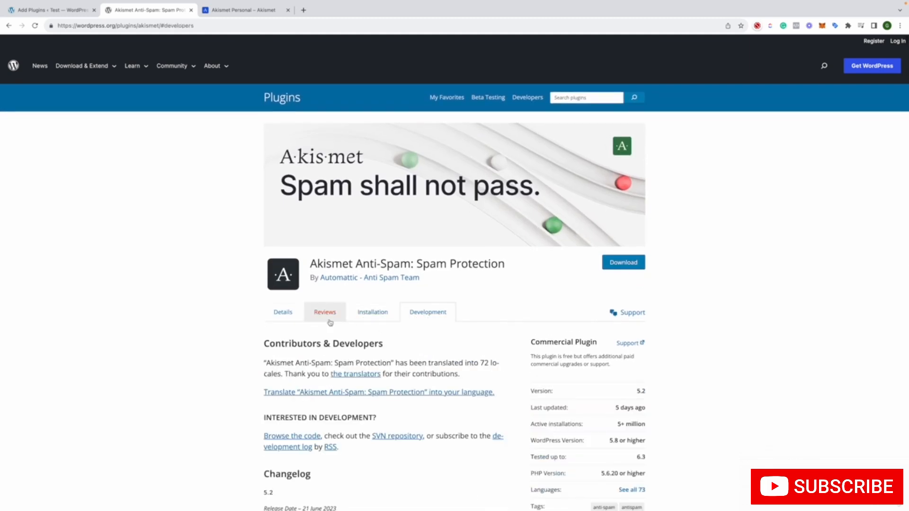
click(286, 313)
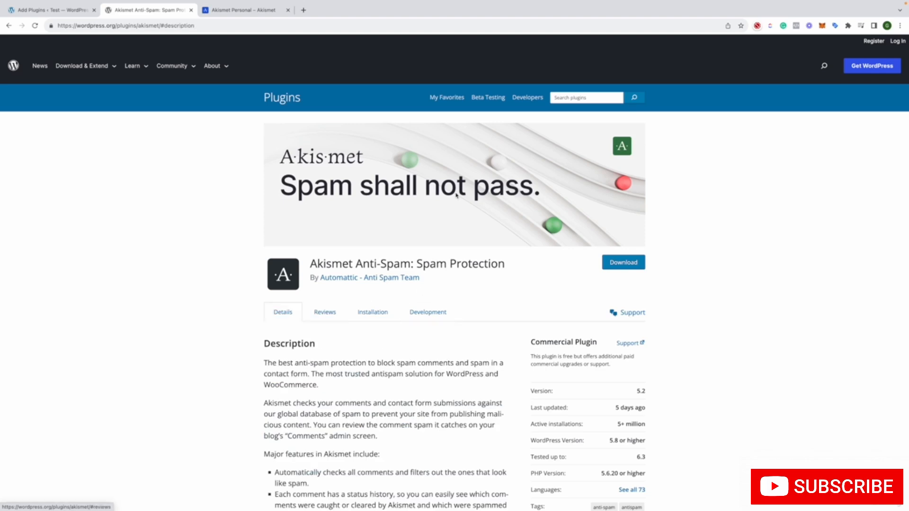
Return to the Test site's installed plugins and open Akismet's plugin site in a separate tab
click(46, 12)
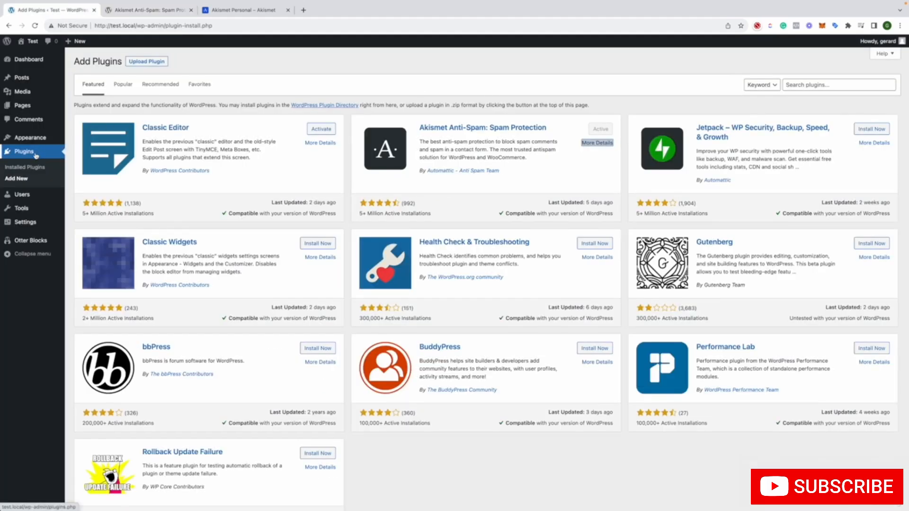
click(29, 167)
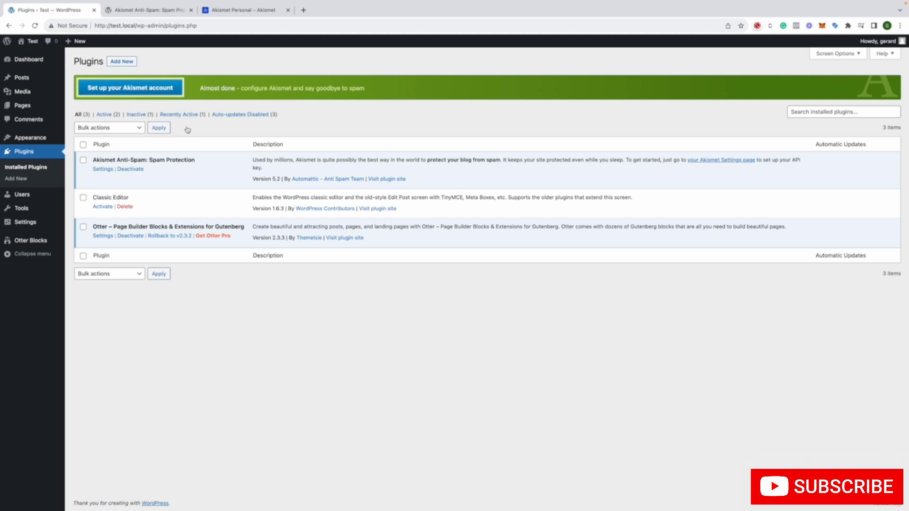
right_click(383, 180)
click(402, 183)
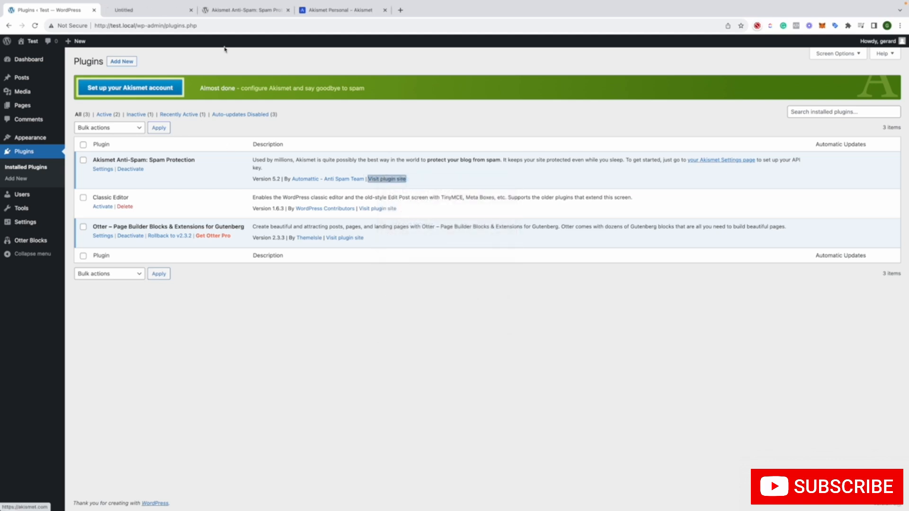
click(147, 10)
Look through the Akismet homepage from the spam detection section down to the footer
scroll(197, 61, down, 15)
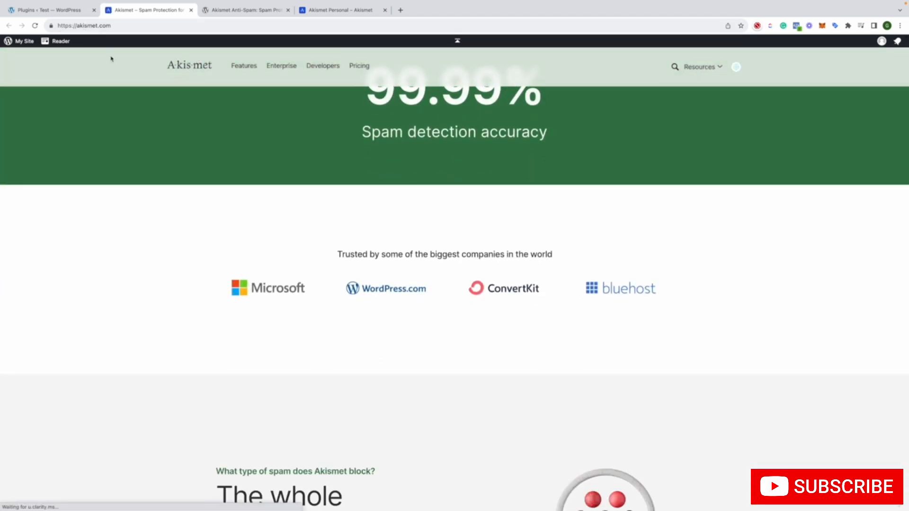
scroll(111, 60, down, 10)
scroll(111, 60, down, 10)
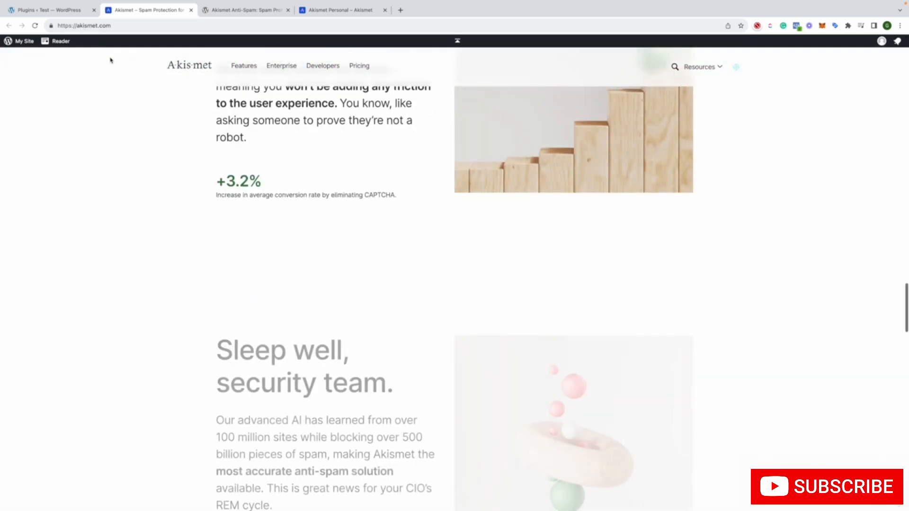
scroll(171, 124, down, 8)
scroll(170, 123, down, 15)
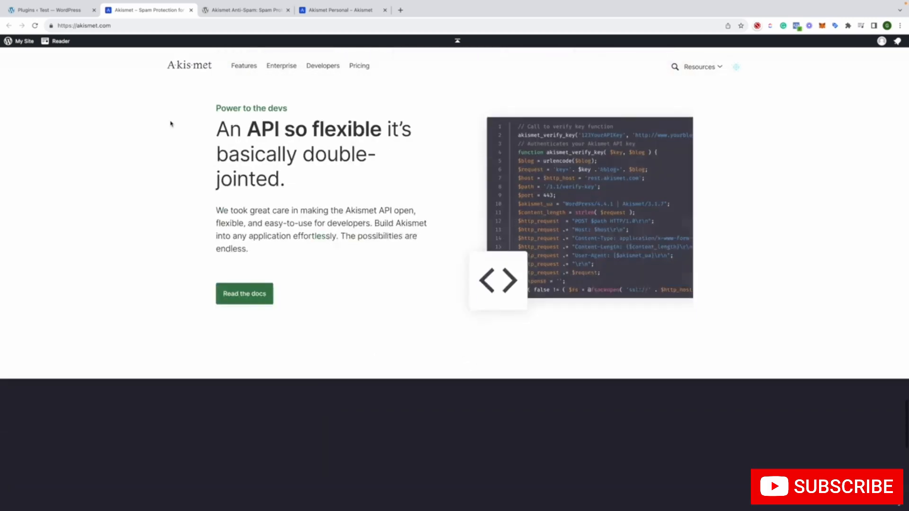
scroll(171, 123, down, 7)
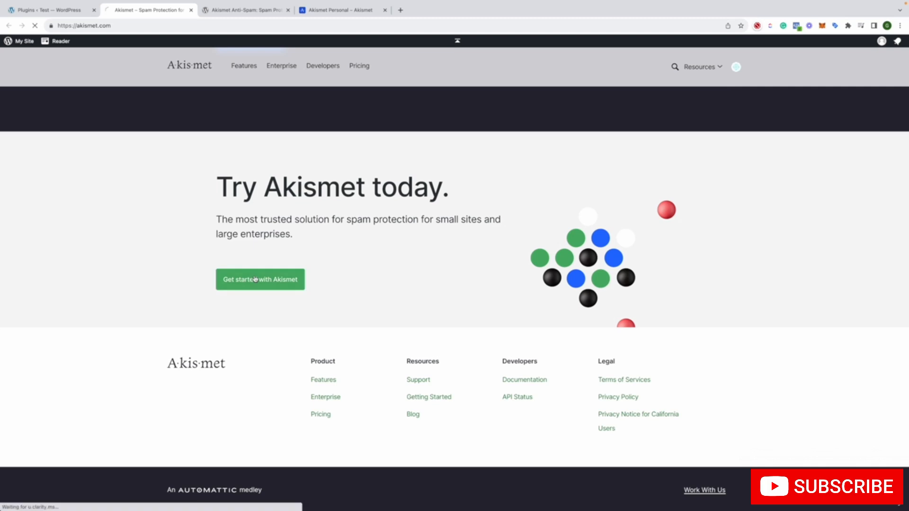
Get started with Akismet to review the Personal, Pro, Business and Enterprise pricing plans, and close the site
click(254, 279)
scroll(233, 238, down, 2)
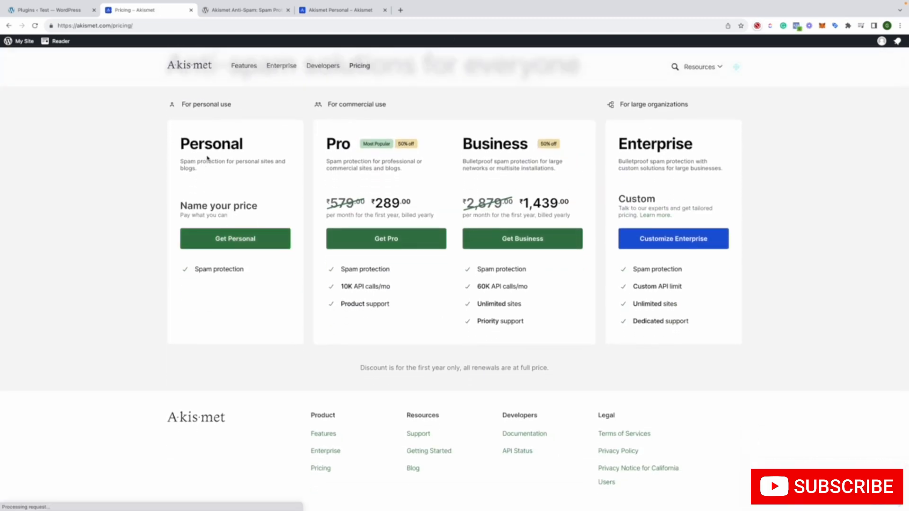
click(191, 10)
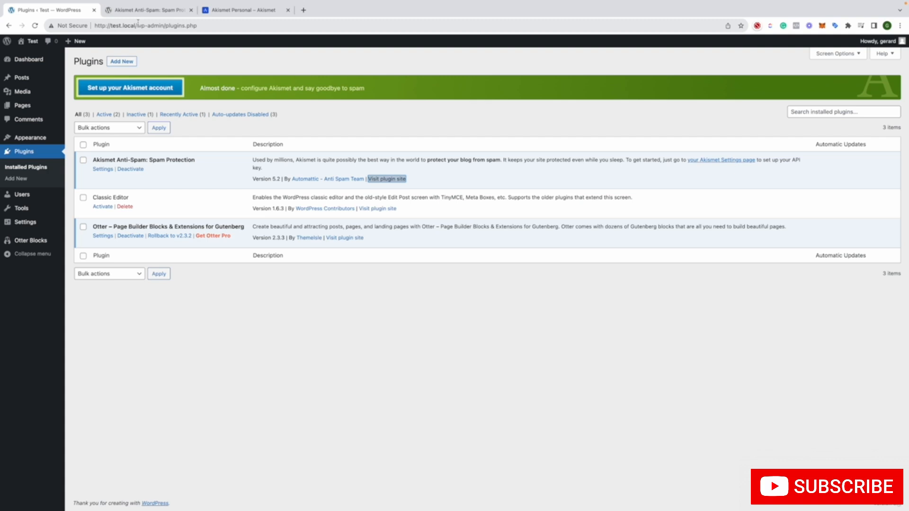
click(126, 170)
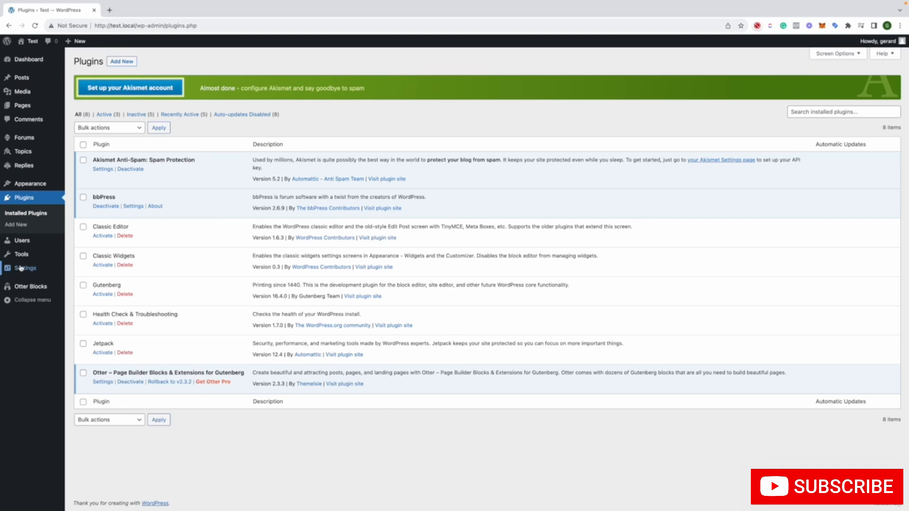
mouse_move(20, 268)
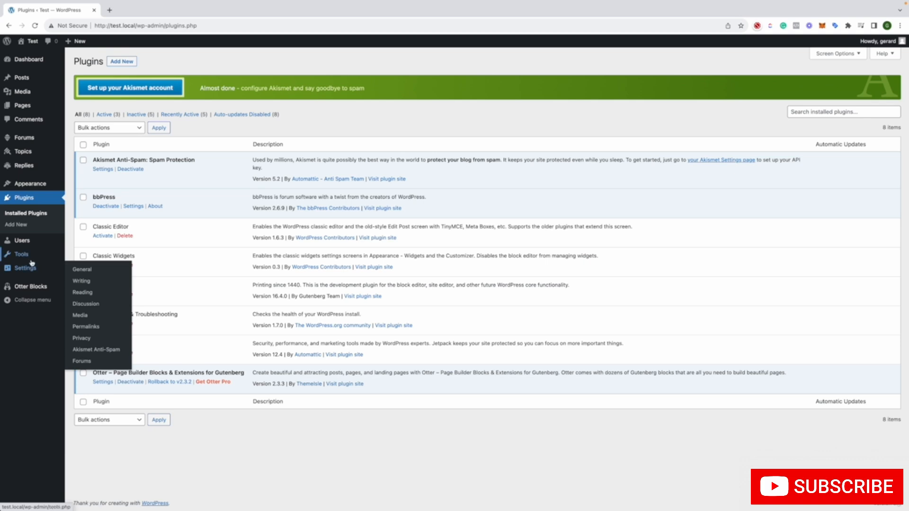
mouse_move(38, 245)
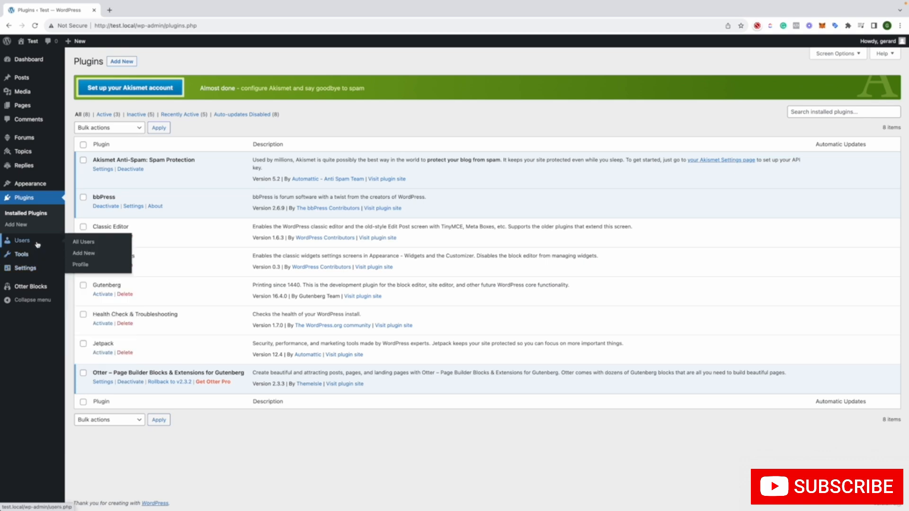
Open the Add Plugins page and show the bbPress details in a separate tab
click(47, 198)
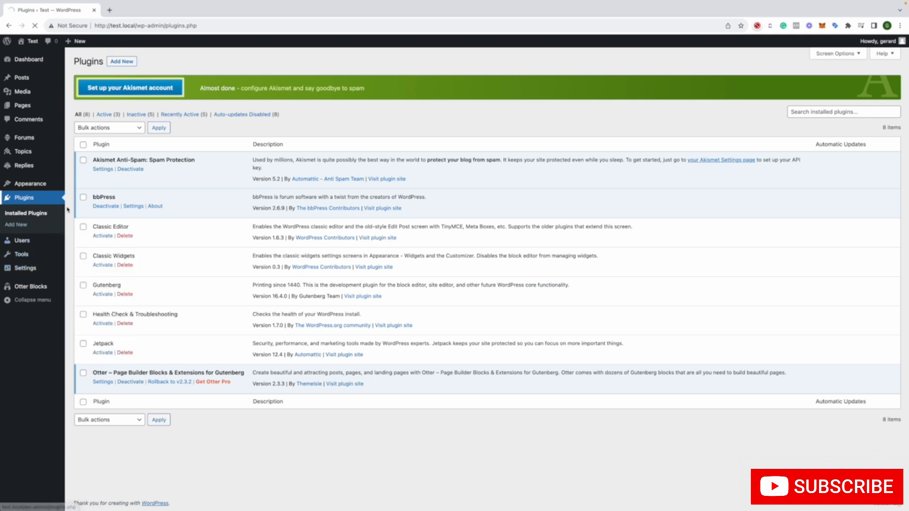
click(41, 222)
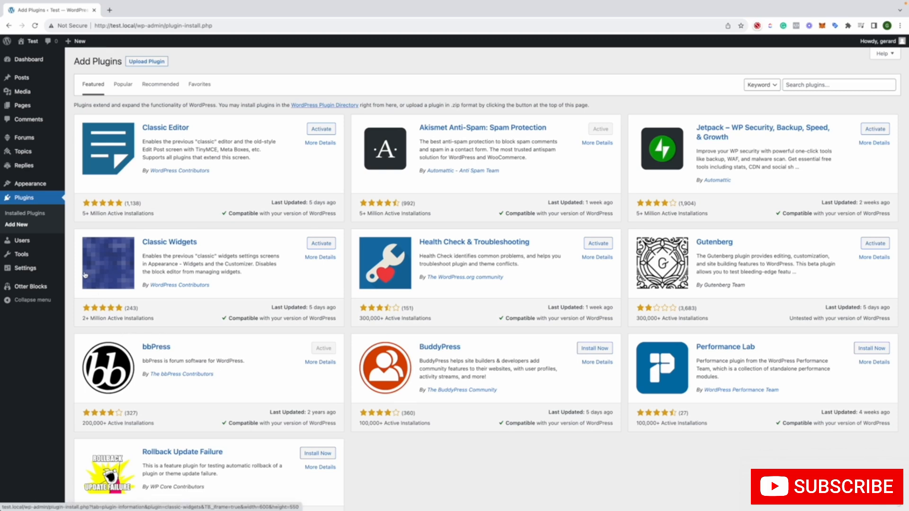
right_click(314, 367)
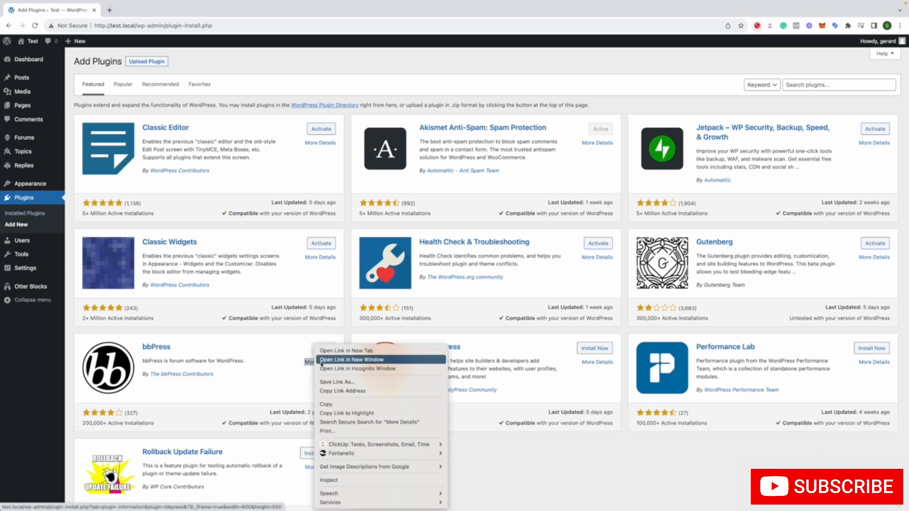
click(332, 356)
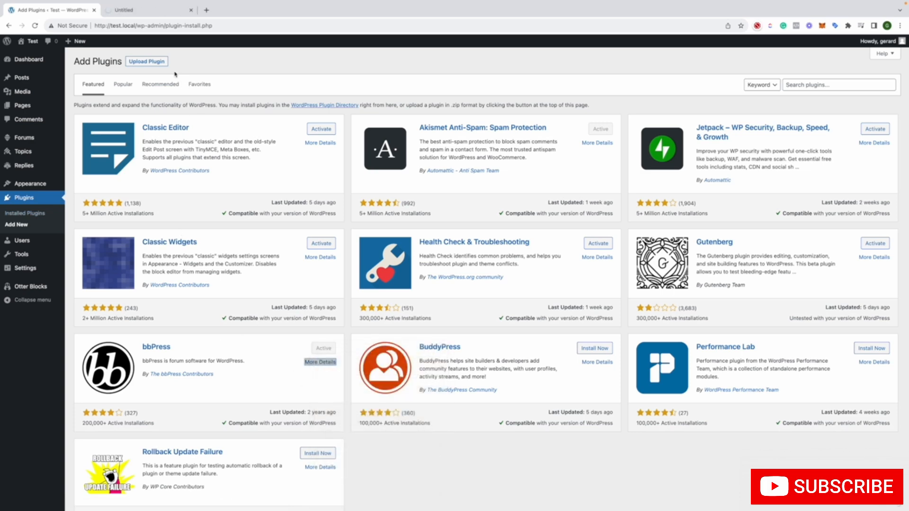
click(166, 11)
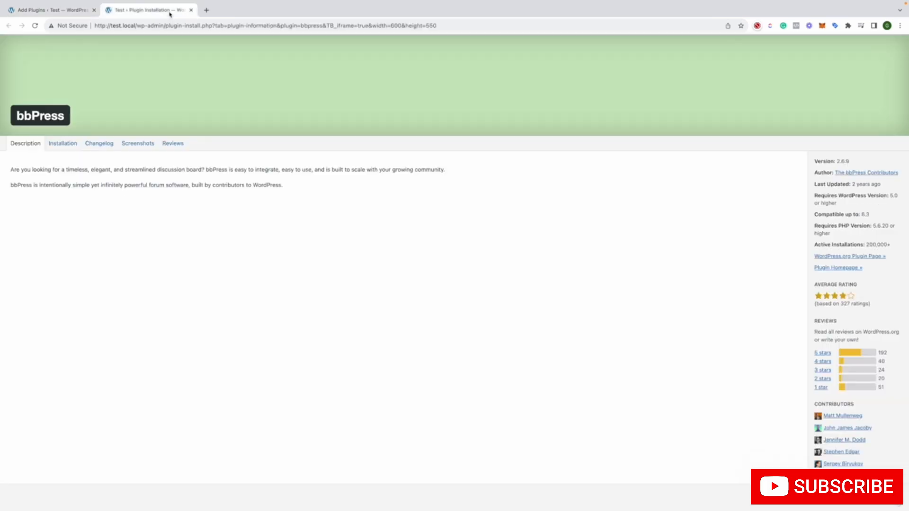
Look through the Installation, Changelog, Screenshots and Reviews sections of bbPress and close the details
click(73, 143)
click(107, 144)
click(142, 144)
click(174, 144)
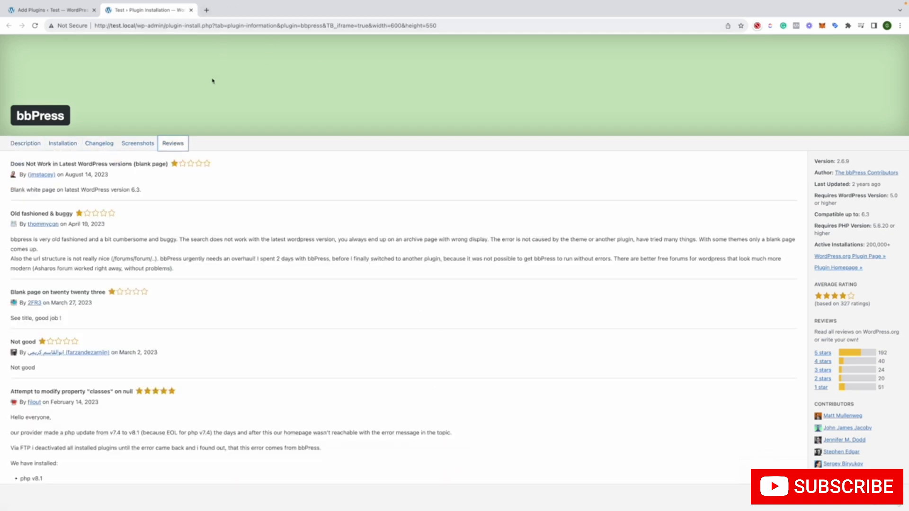
click(191, 10)
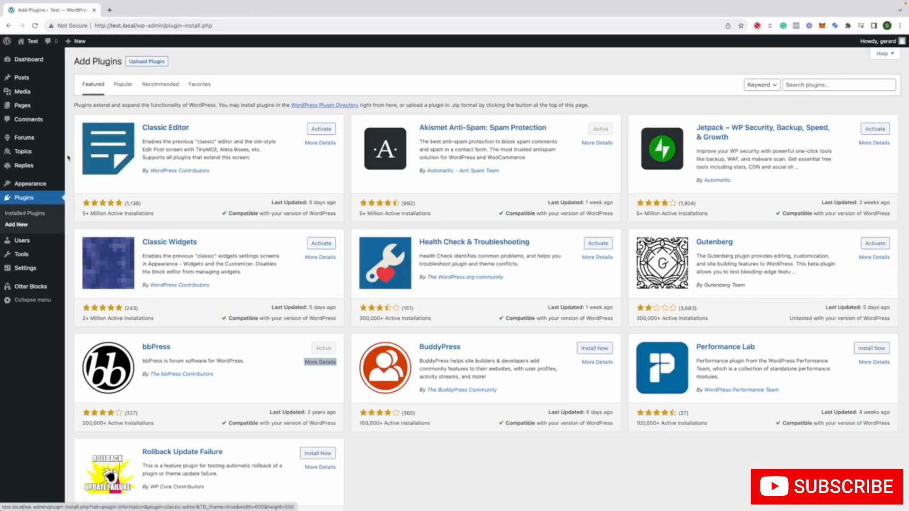
Review the bbPress forum settings from the installed plugins and open the list of all forums
click(37, 216)
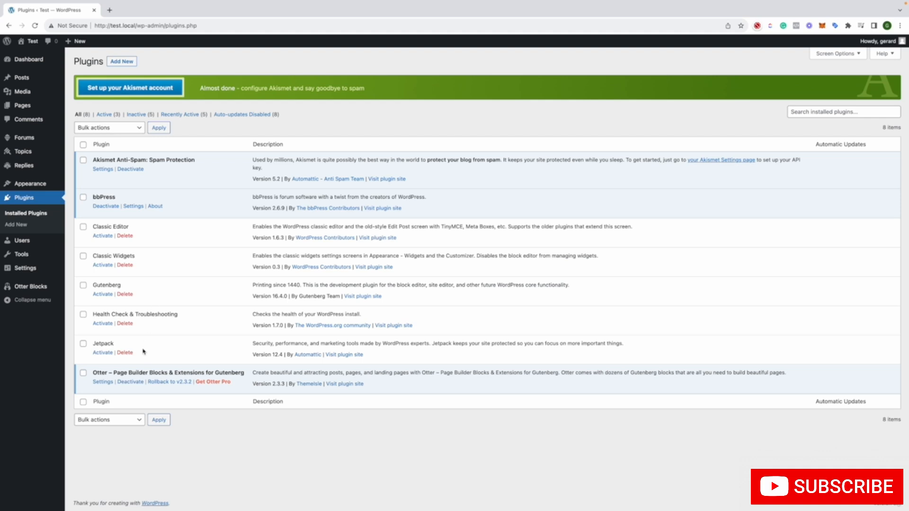
click(133, 206)
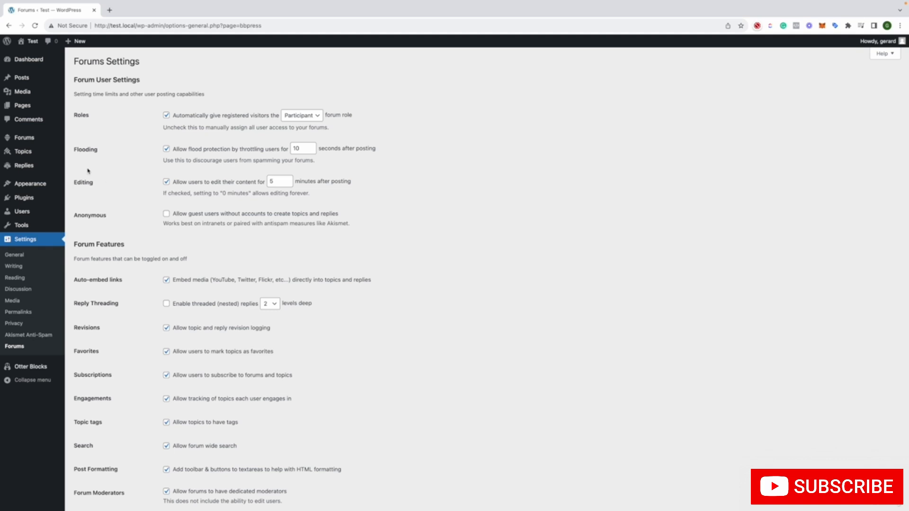
click(29, 138)
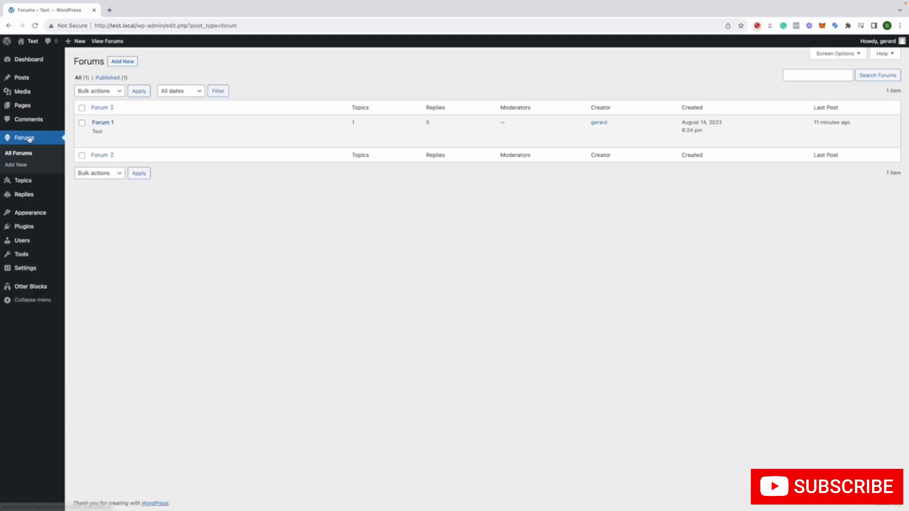
Start a new forum from the forums list and place the cursor in its content area
mouse_move(20, 197)
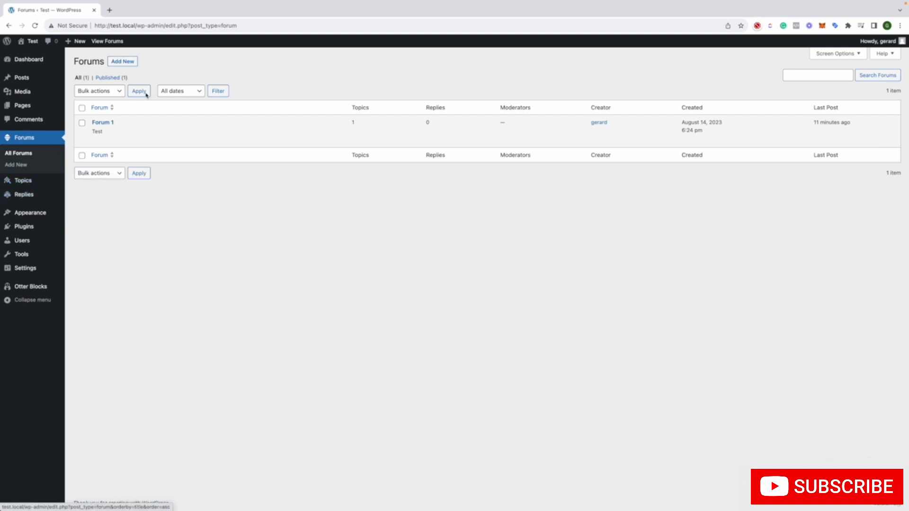
click(129, 62)
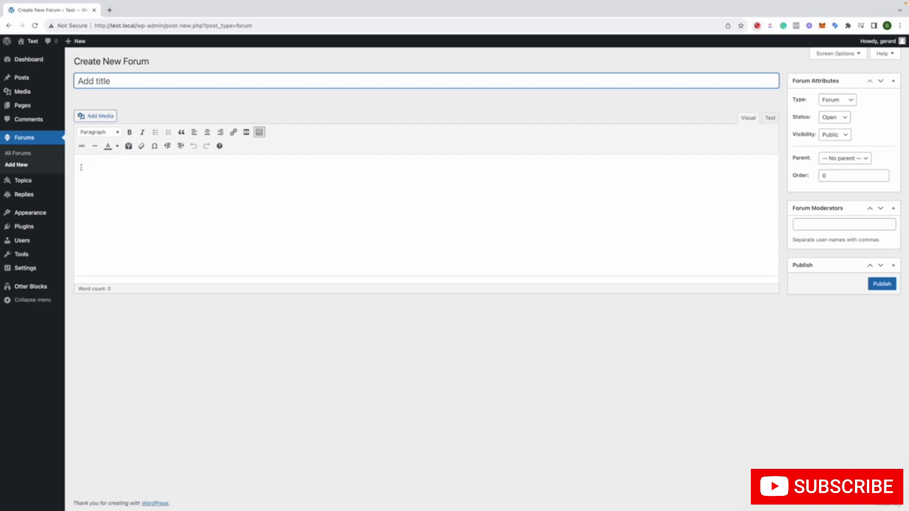
click(81, 167)
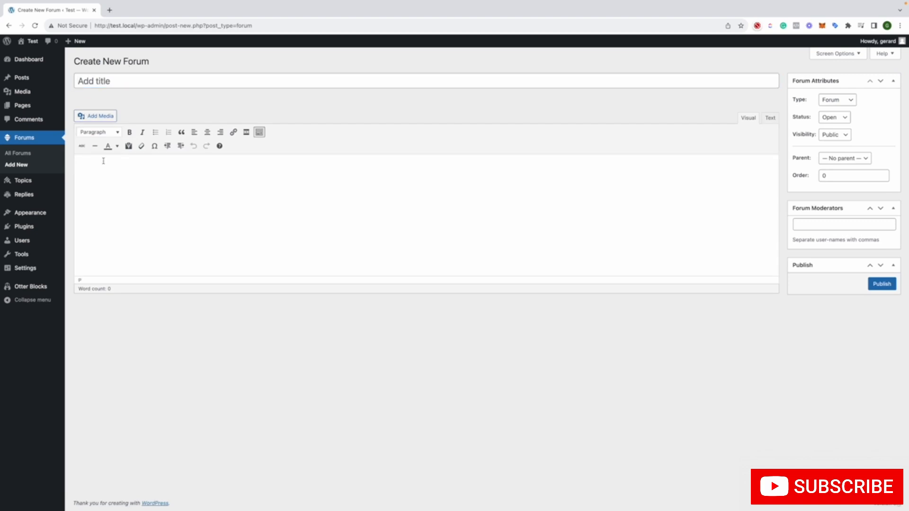
Review the type, status and visibility options for the new forum and return to the forums list without creating it
click(831, 100)
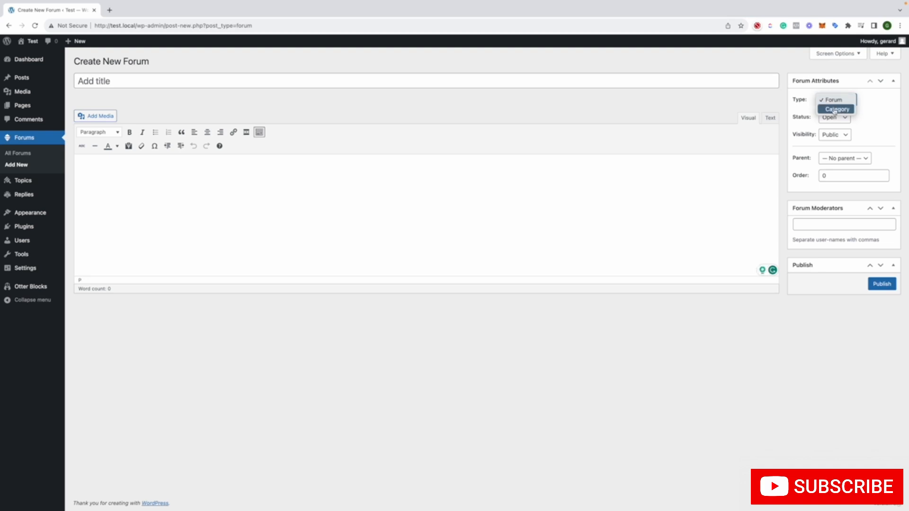
click(833, 100)
click(833, 117)
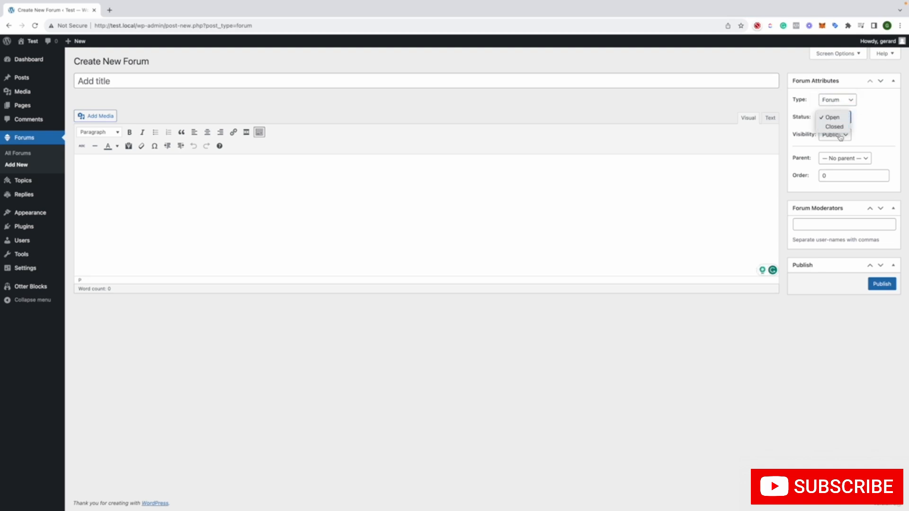
click(886, 129)
click(840, 134)
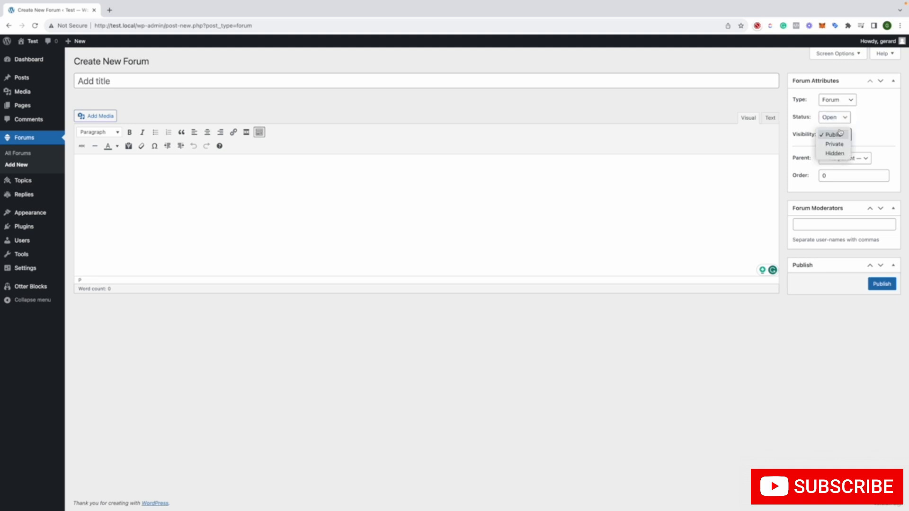
click(868, 131)
click(843, 134)
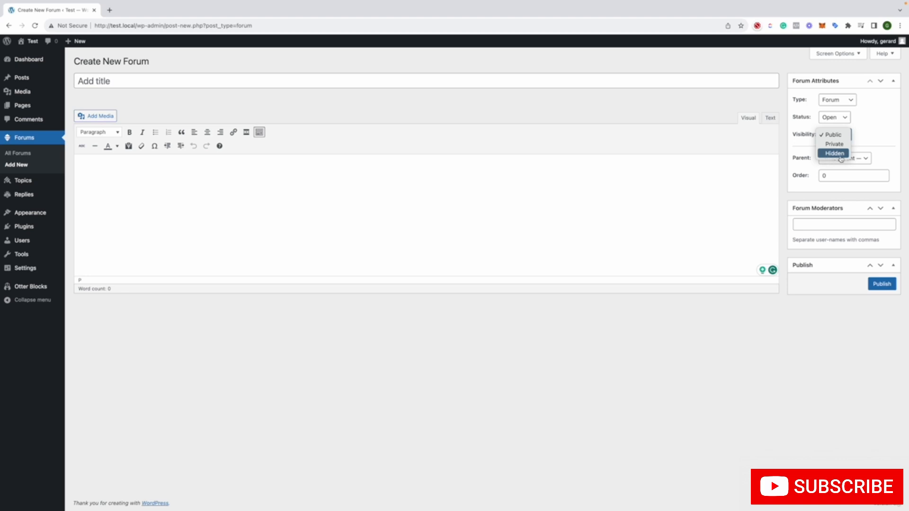
click(870, 138)
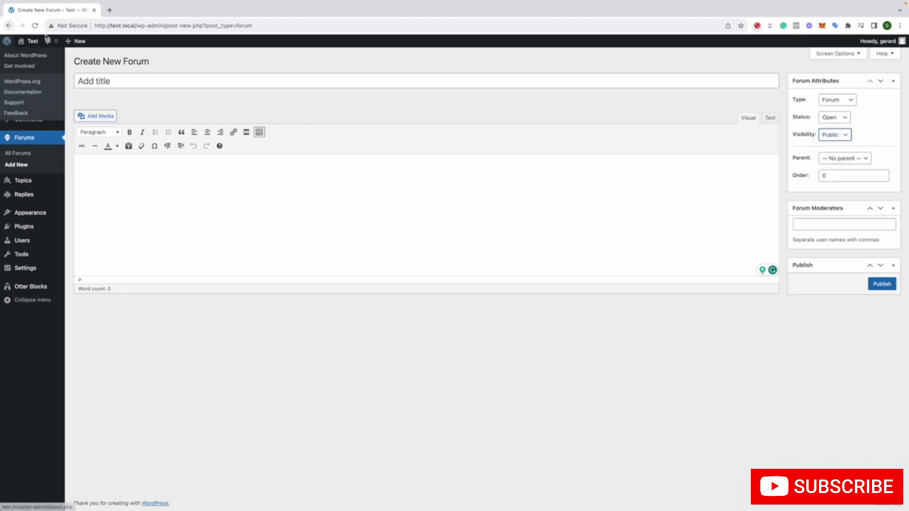
click(8, 26)
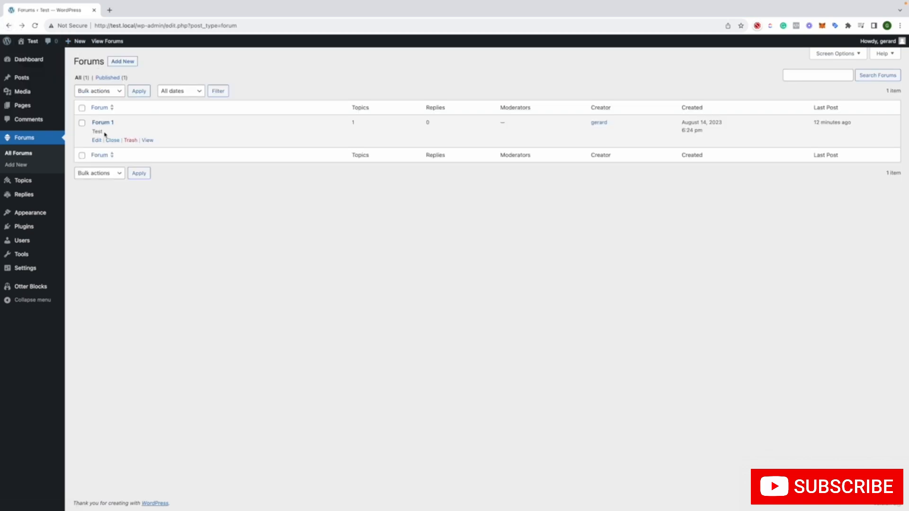
Start a new topic from the topics list and review its type and status options
click(31, 181)
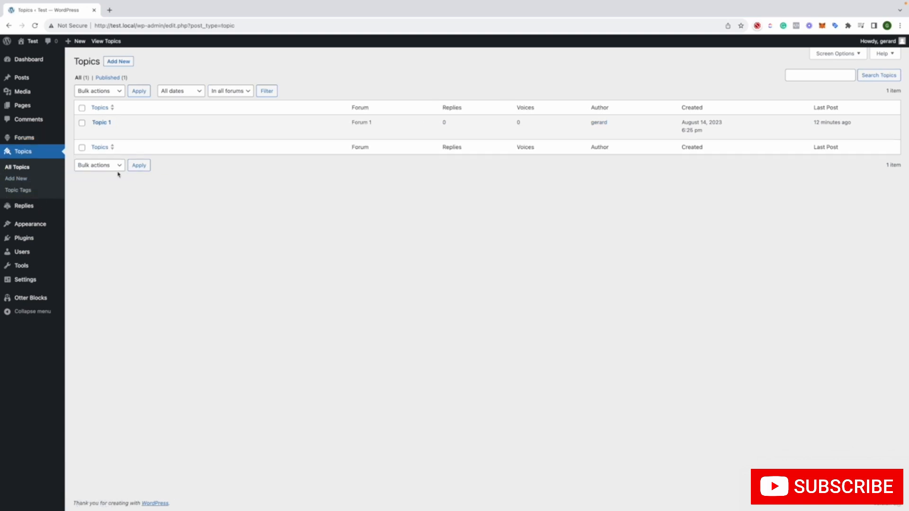
click(132, 62)
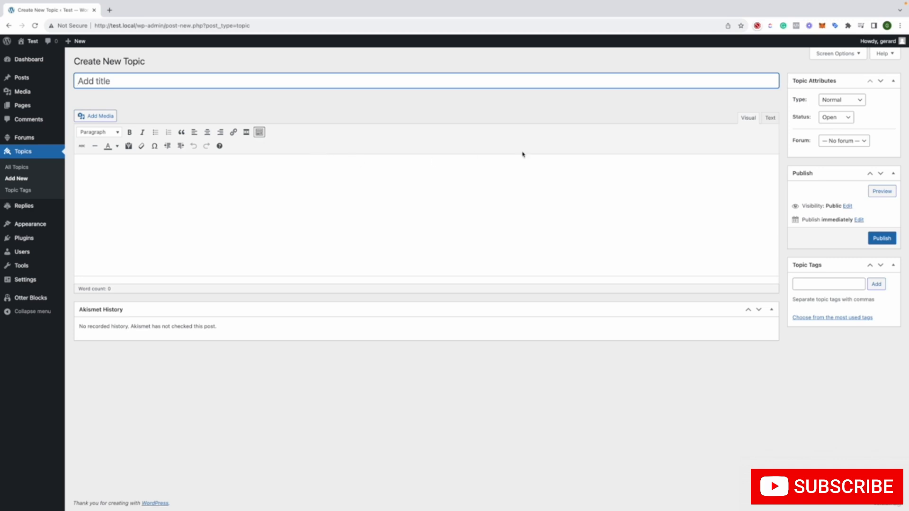
click(825, 101)
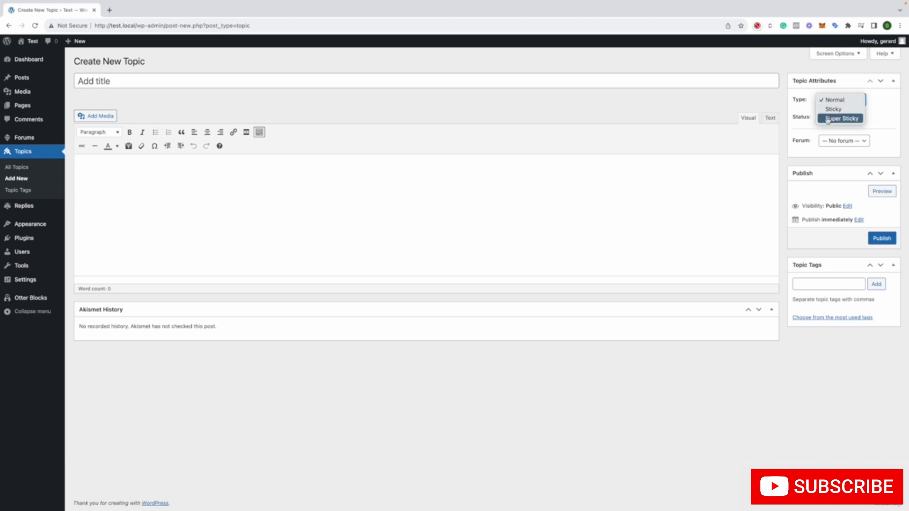
click(810, 116)
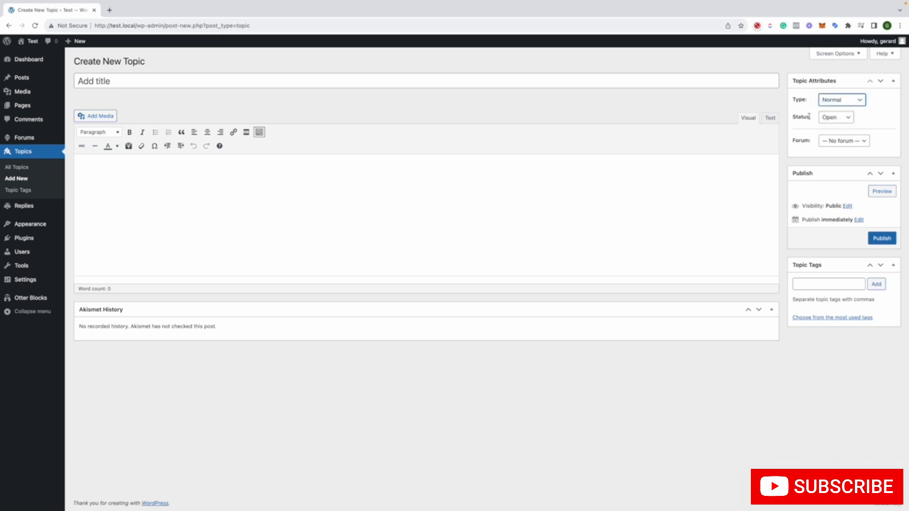
click(826, 118)
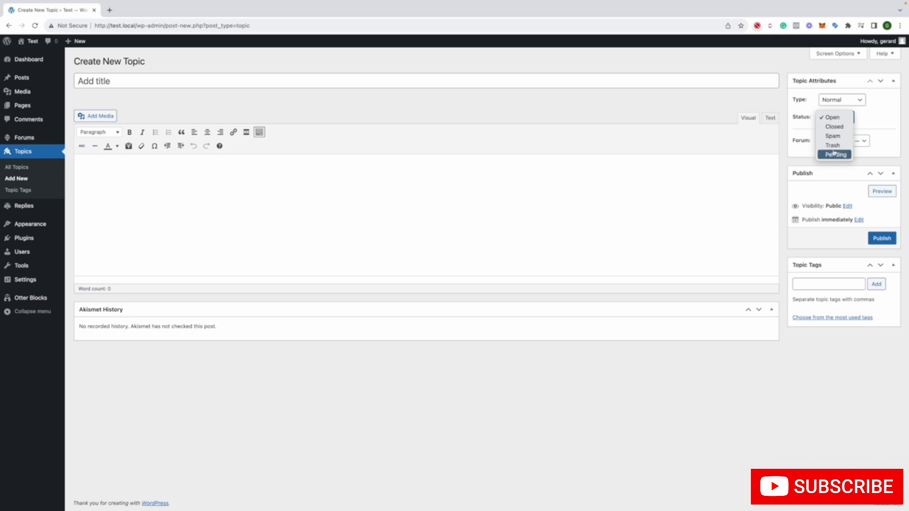
click(810, 127)
Assign the new topic to Forum 1 and publish it
click(833, 141)
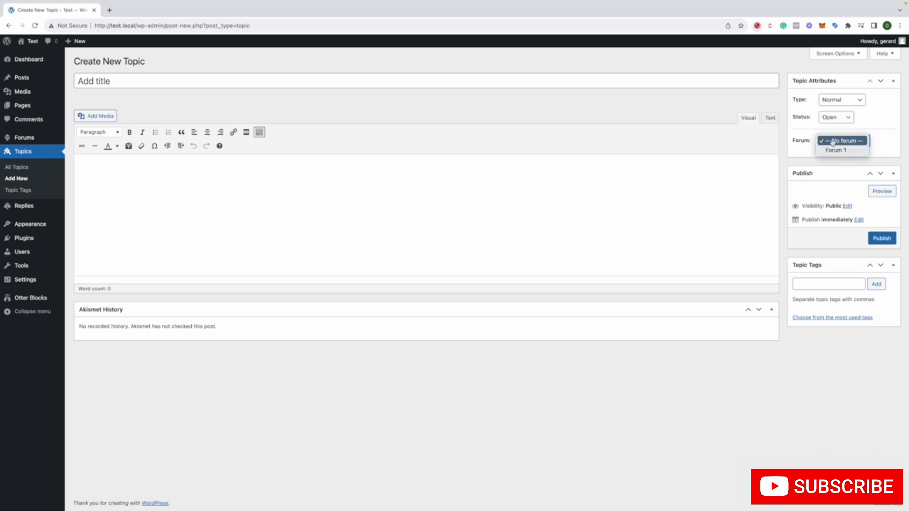
click(836, 150)
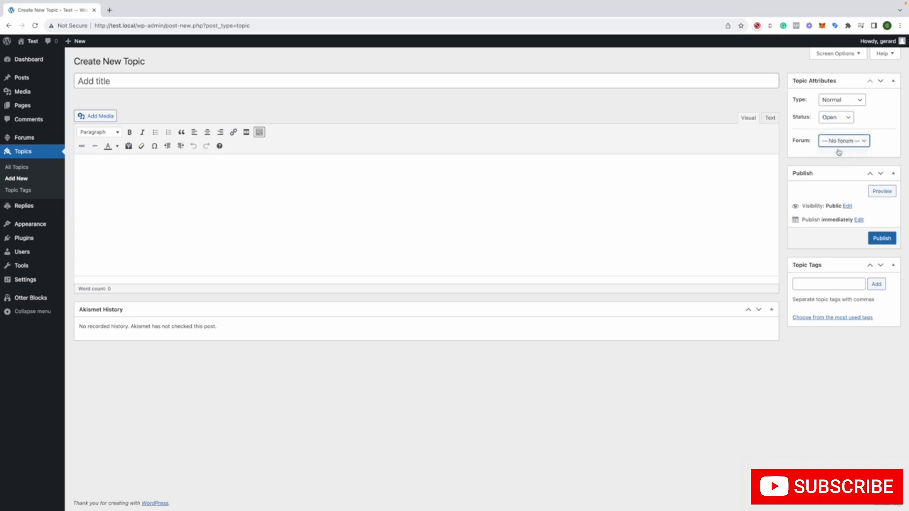
click(875, 239)
Look over the published topic's title, content, replies and topic tags areas
click(319, 194)
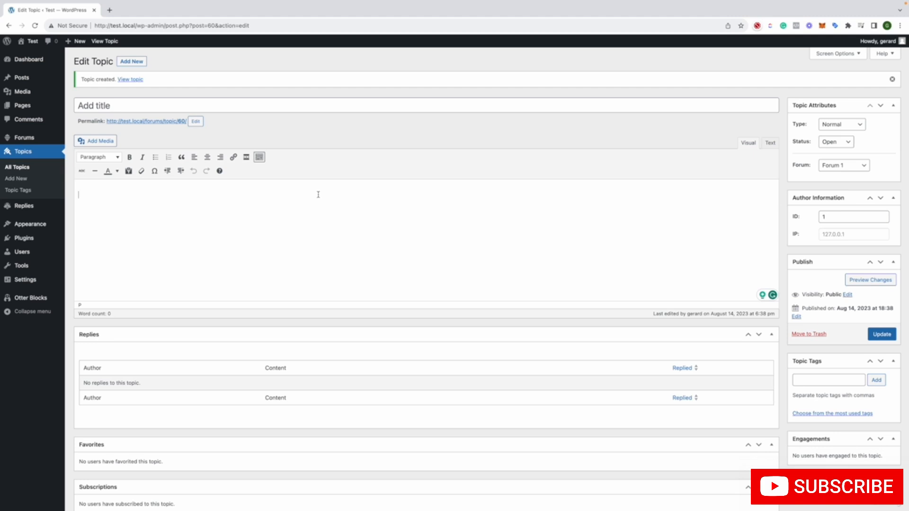
click(253, 104)
click(212, 190)
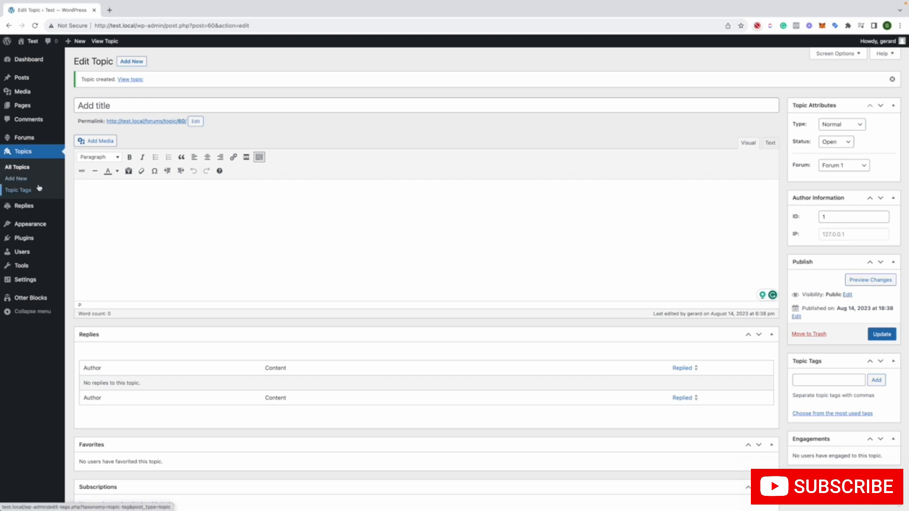
scroll(168, 256, down, 3)
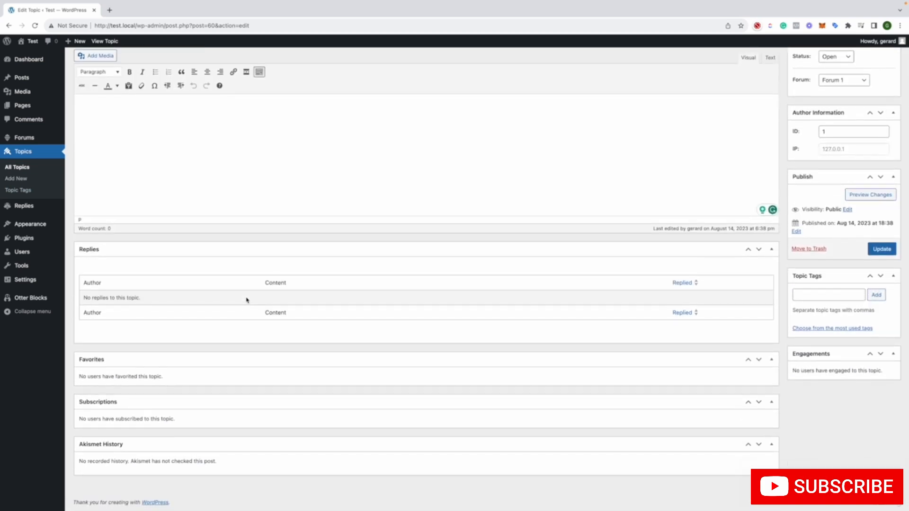
click(806, 307)
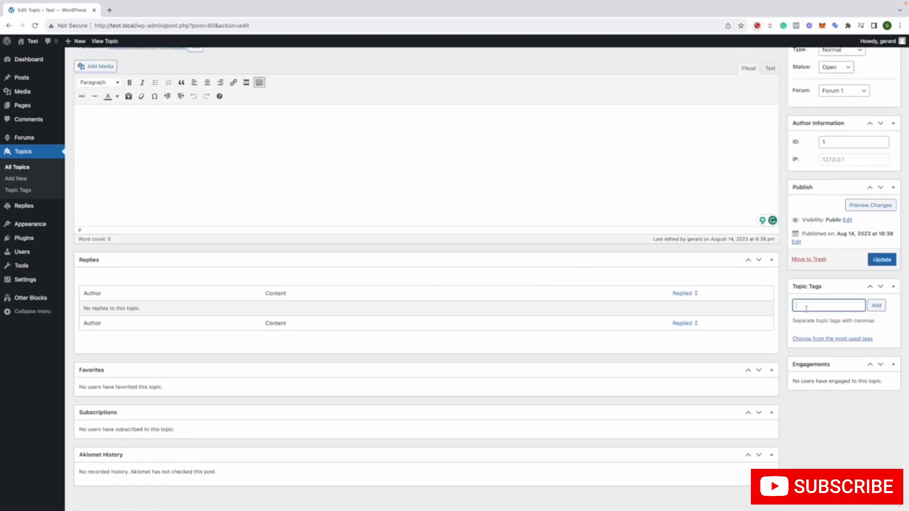
click(396, 167)
Start a new reply from the replies list and review its status options
mouse_move(37, 211)
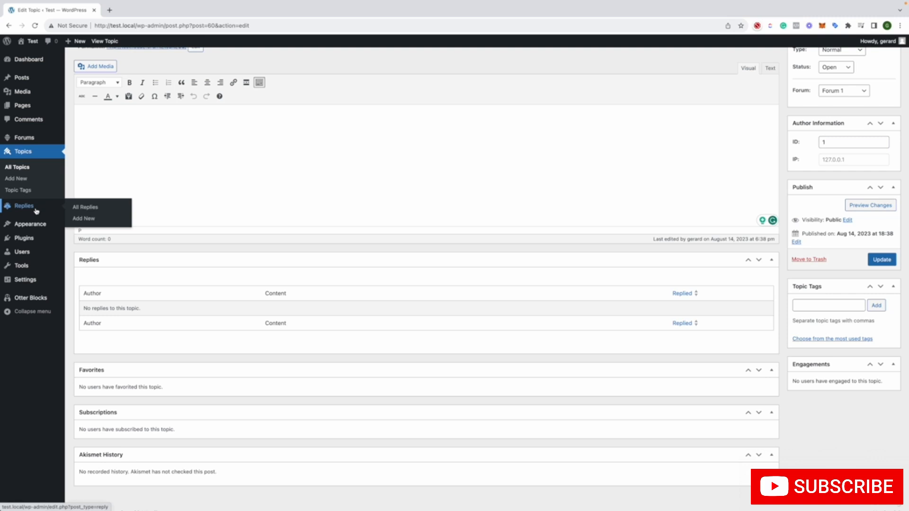
click(37, 211)
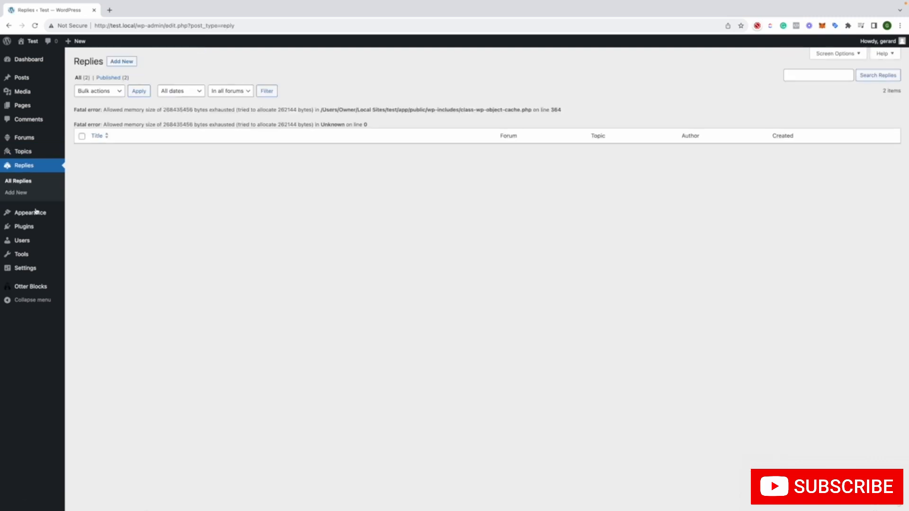
click(132, 64)
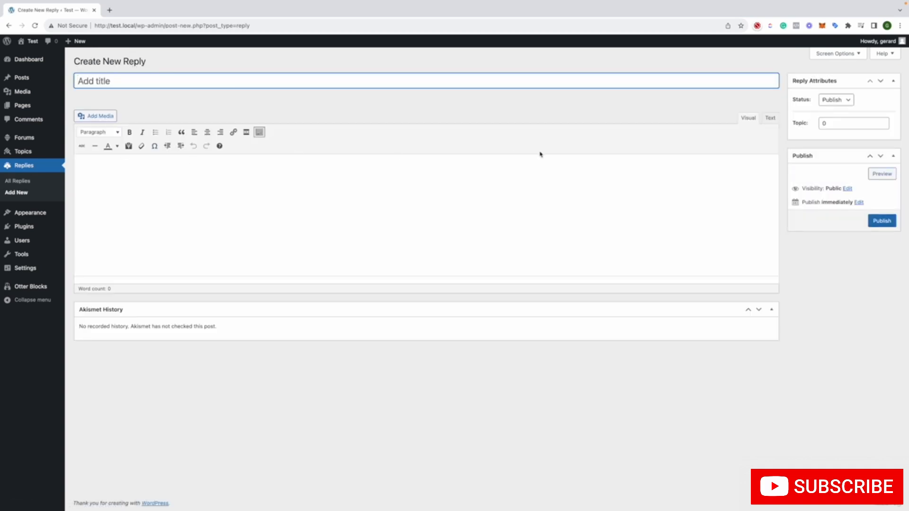
click(839, 100)
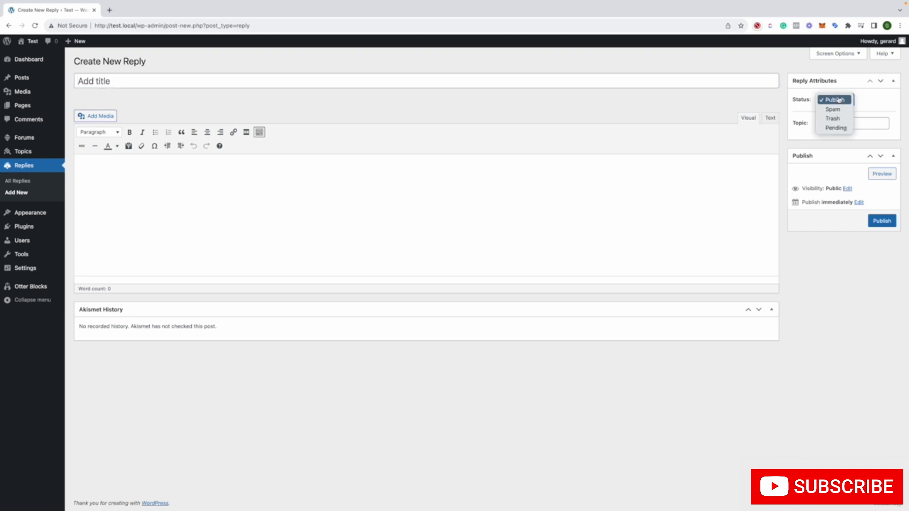
click(856, 100)
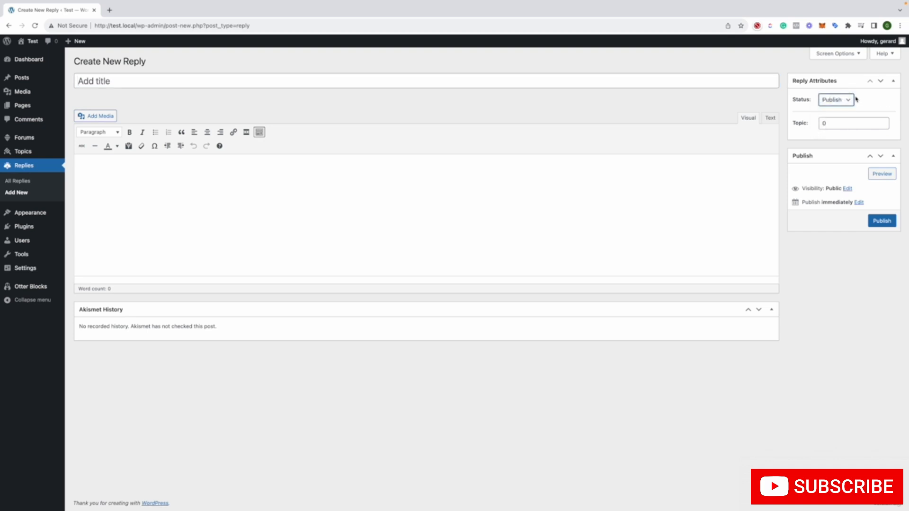
Enter Test as both the reply's title and its content, and publish the reply
click(339, 82)
click(286, 157)
click(152, 77)
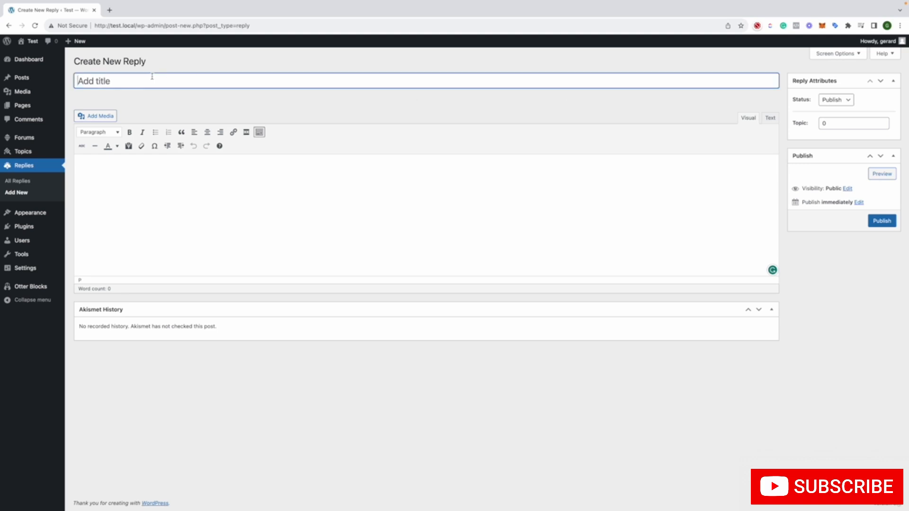
text(Test)
click(387, 224)
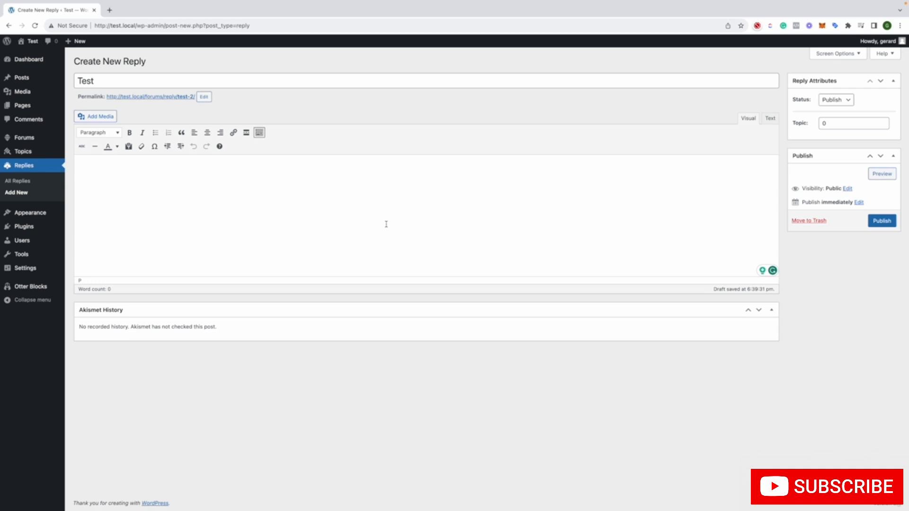
text(Test)
click(881, 221)
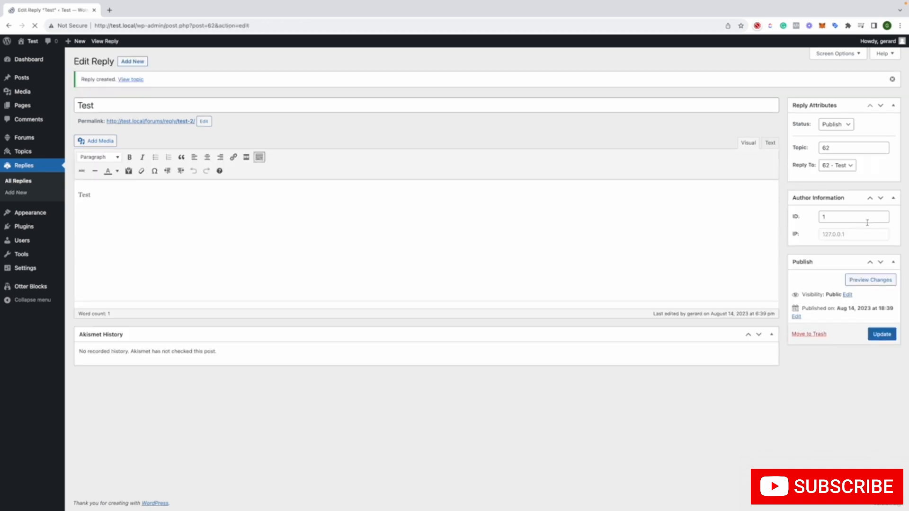
Examine the published reply's Topic and Reply To attributes and open the installed plugins list
click(832, 148)
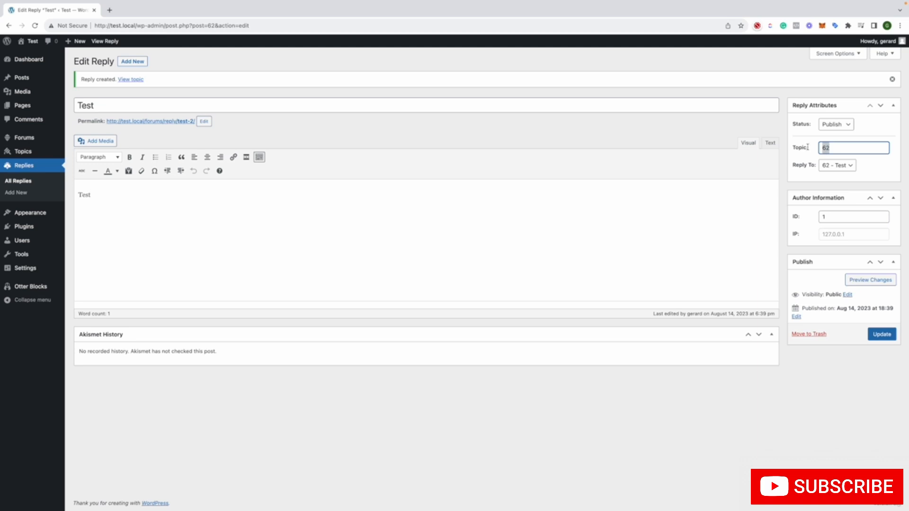
click(832, 165)
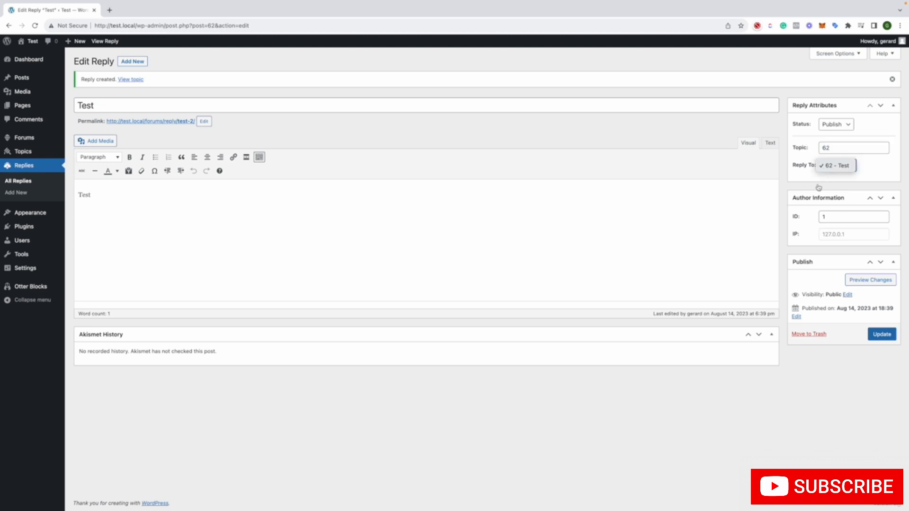
click(818, 187)
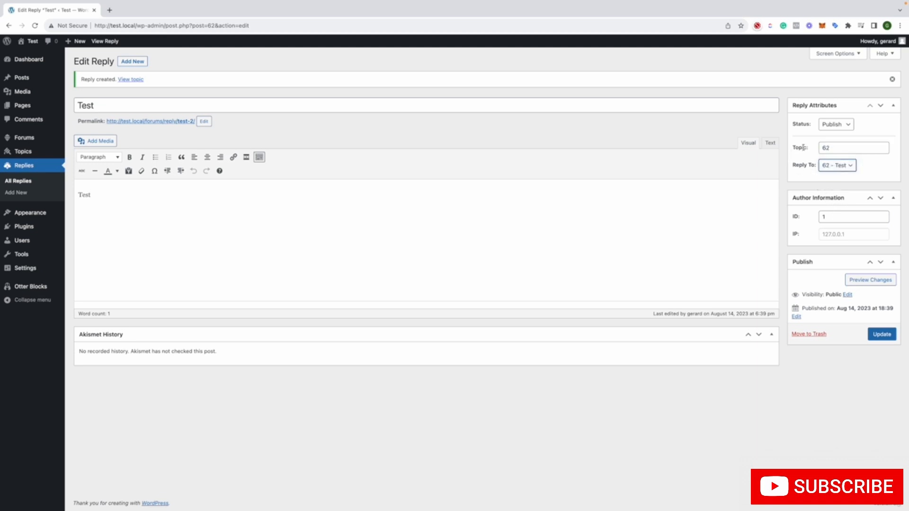
drag(810, 150, 794, 166)
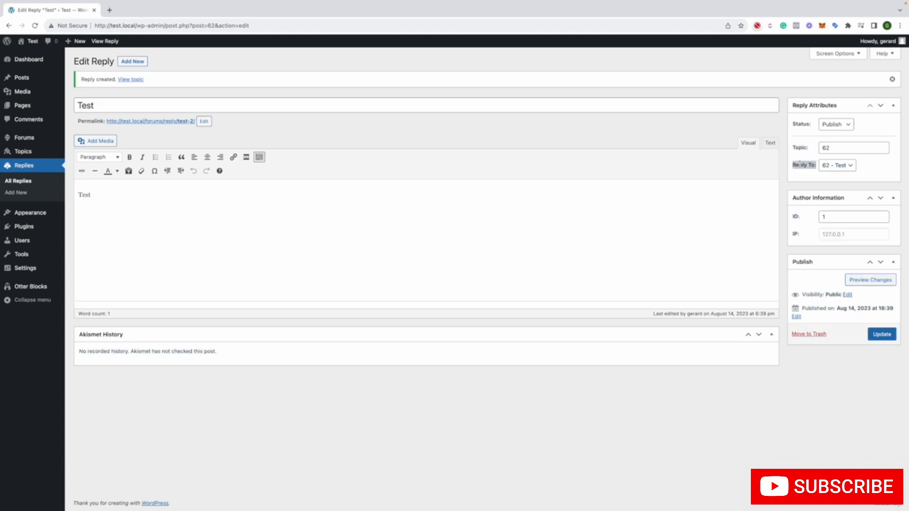
click(799, 164)
click(42, 228)
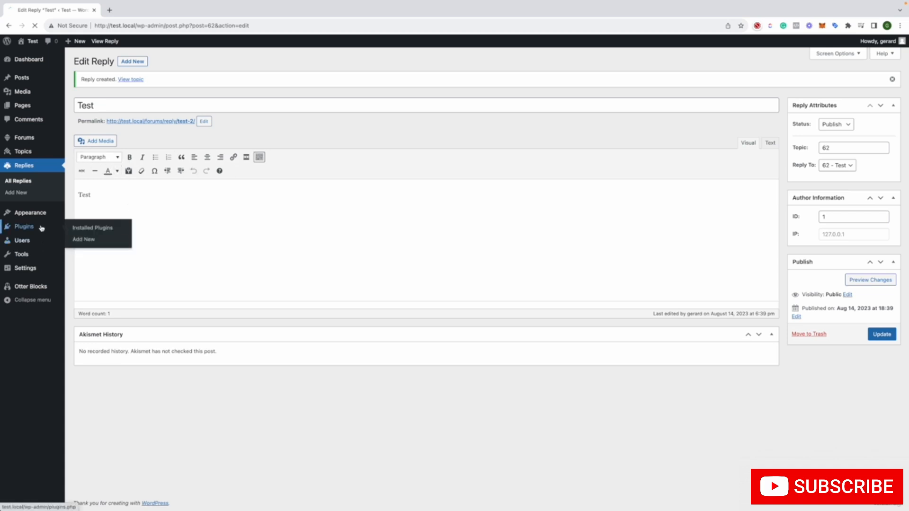
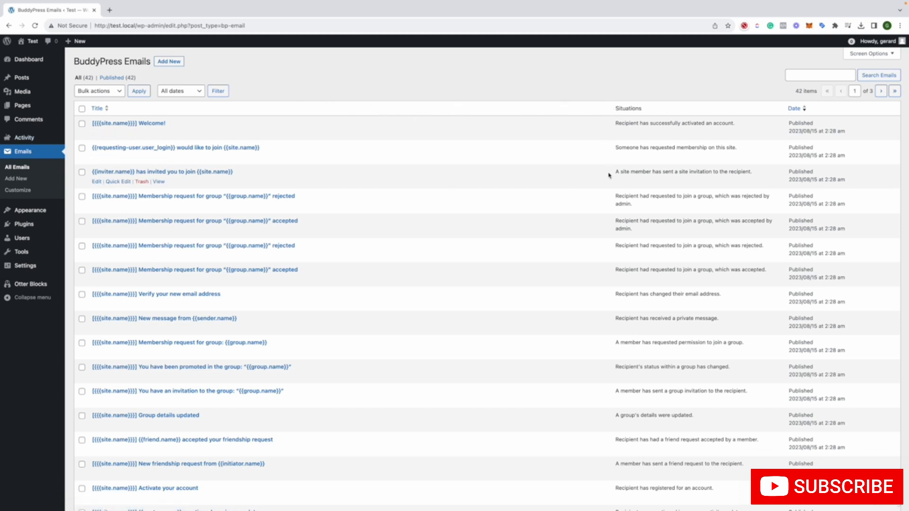
Look through the list of BuddyPress email templates and the situations that trigger them
scroll(659, 175, down, 4)
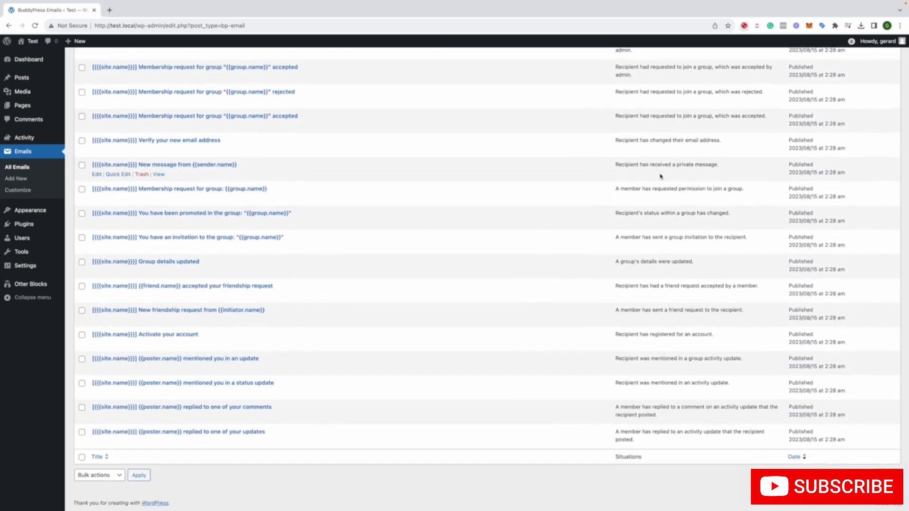
scroll(660, 176, up, 3)
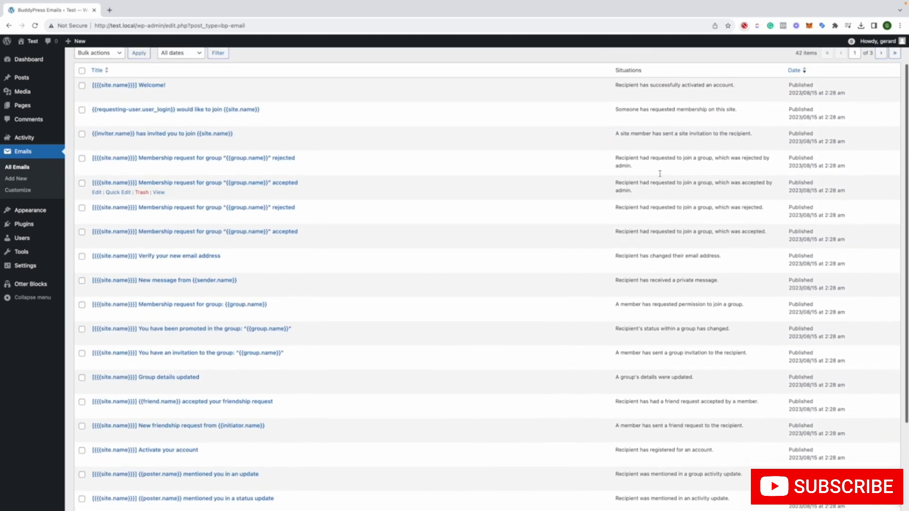
scroll(660, 174, up, 1)
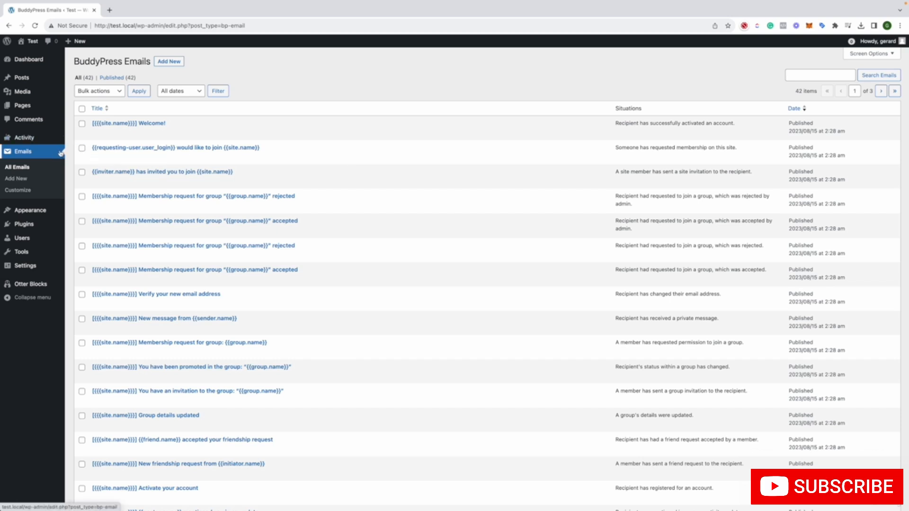
From the installed plugins list, open BuddyPress's plugin site in a separate tab, look over its home page and close it
mouse_move(50, 271)
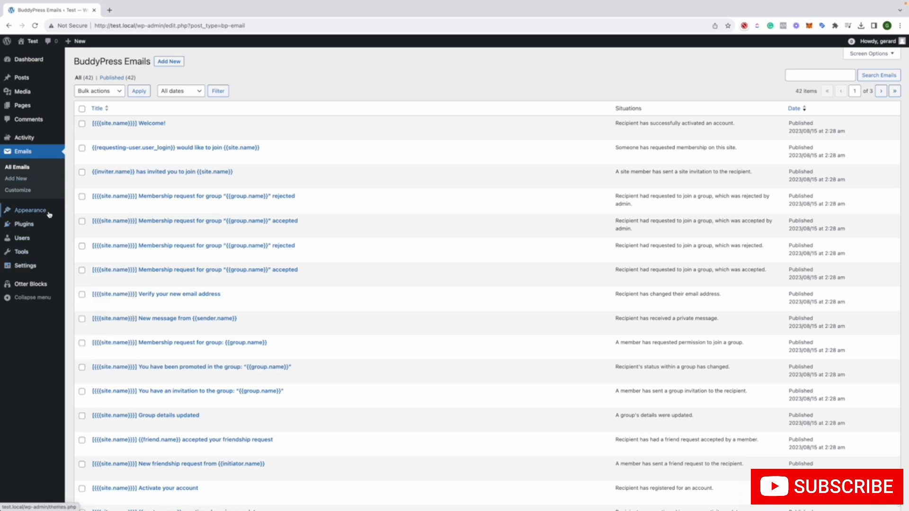
click(75, 224)
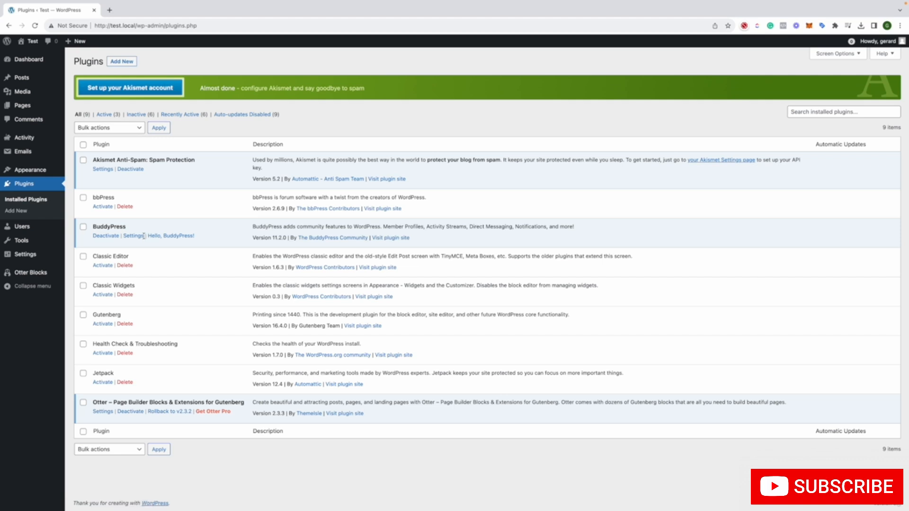
right_click(382, 238)
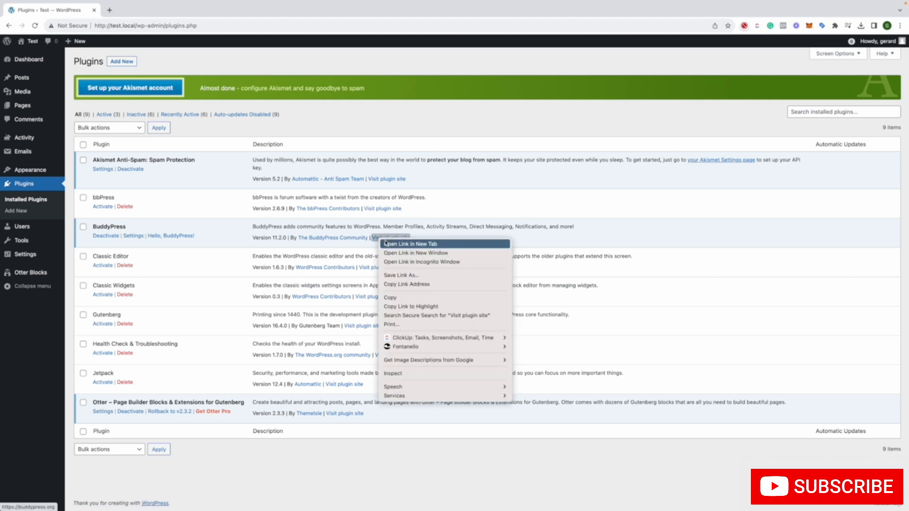
click(410, 244)
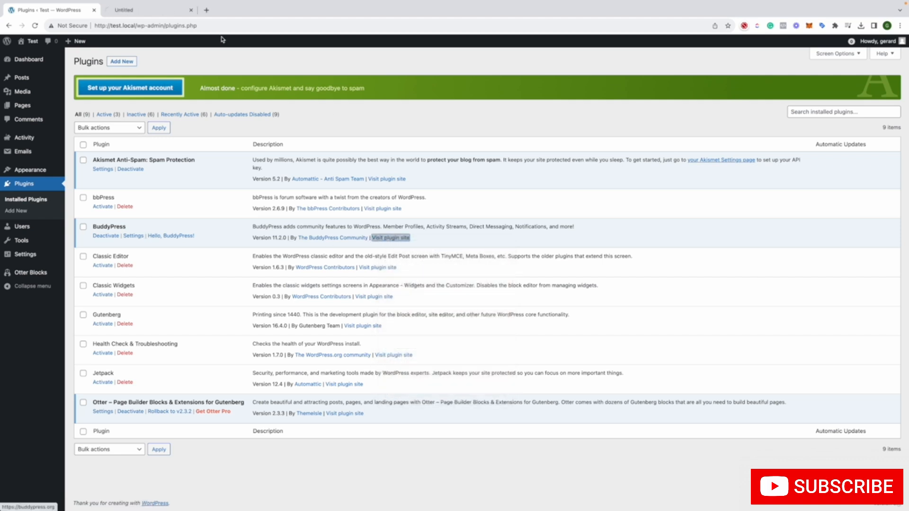
click(133, 10)
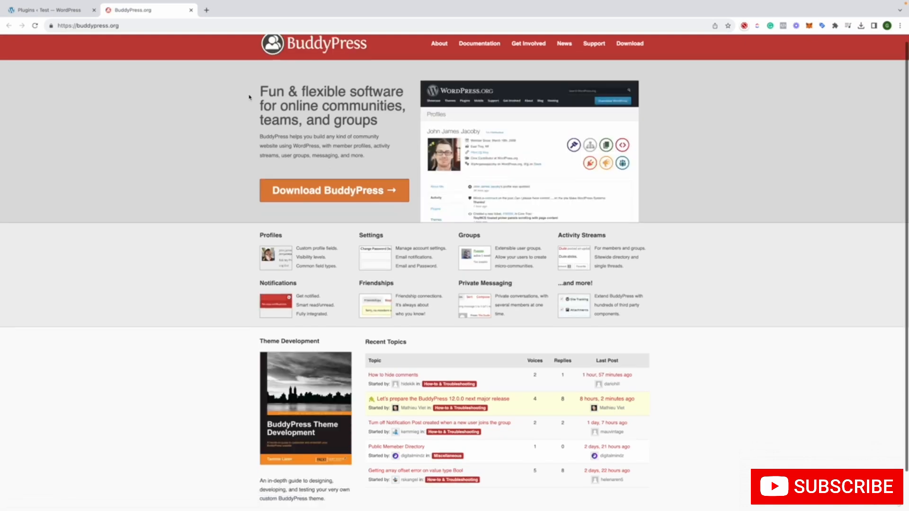
scroll(249, 95, down, 2)
scroll(246, 90, up, 2)
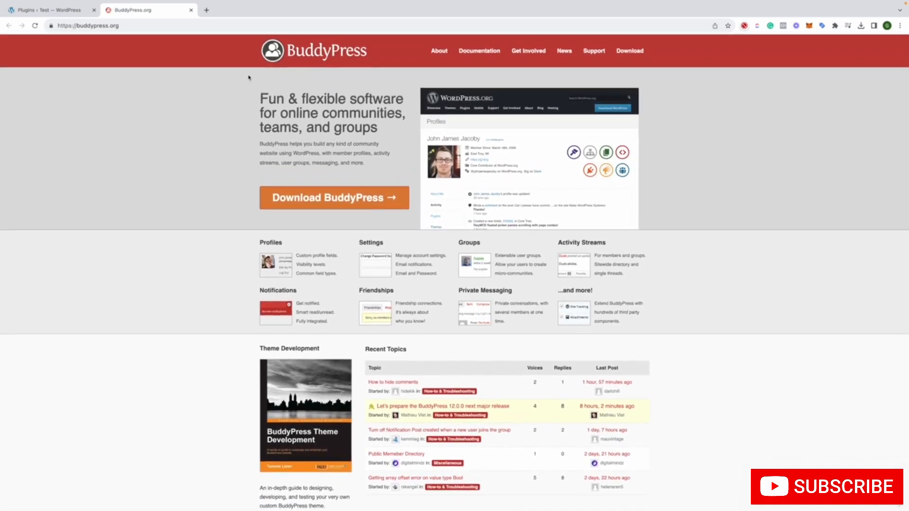
click(191, 10)
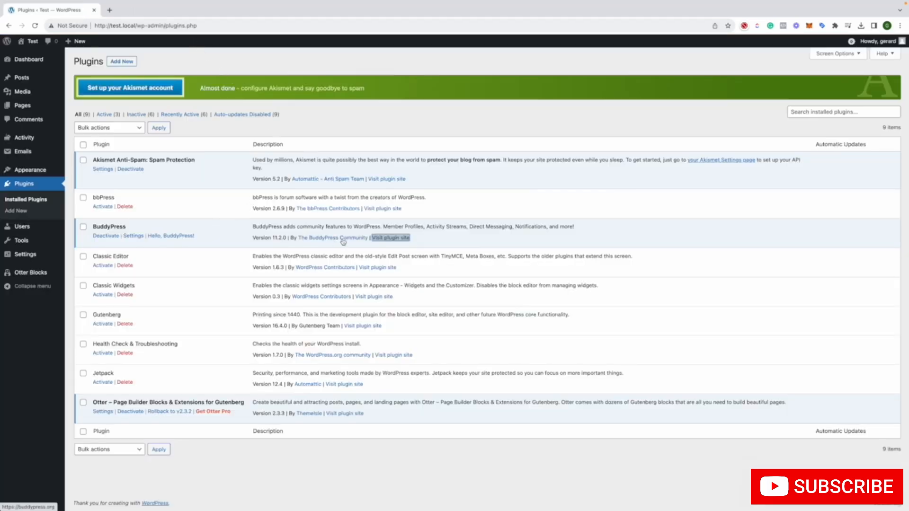
In the BuddyPress settings, enable the Friend Connections, Private Messaging and User Groups components and save
click(133, 236)
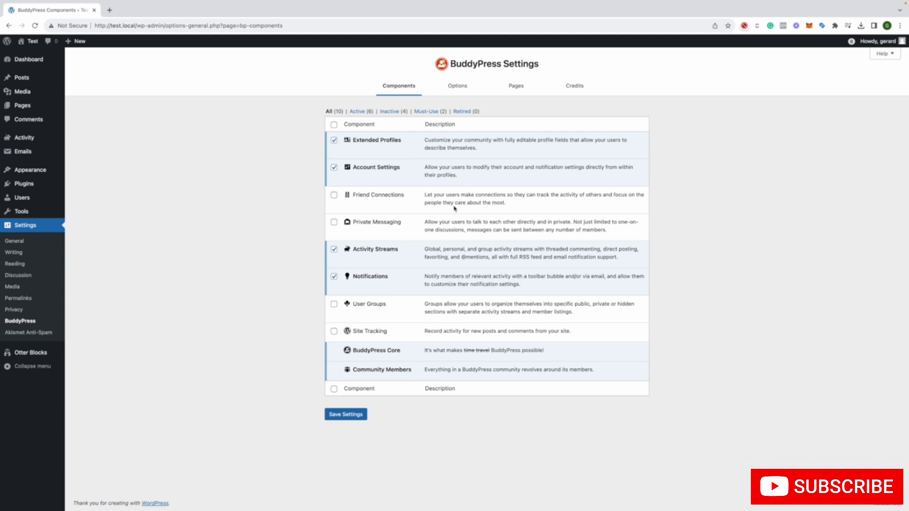
click(334, 195)
click(333, 222)
click(334, 304)
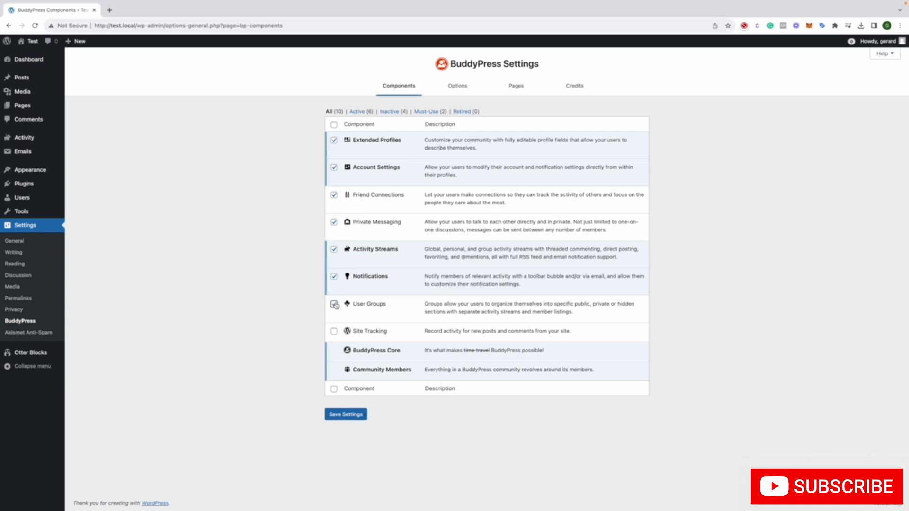
click(354, 415)
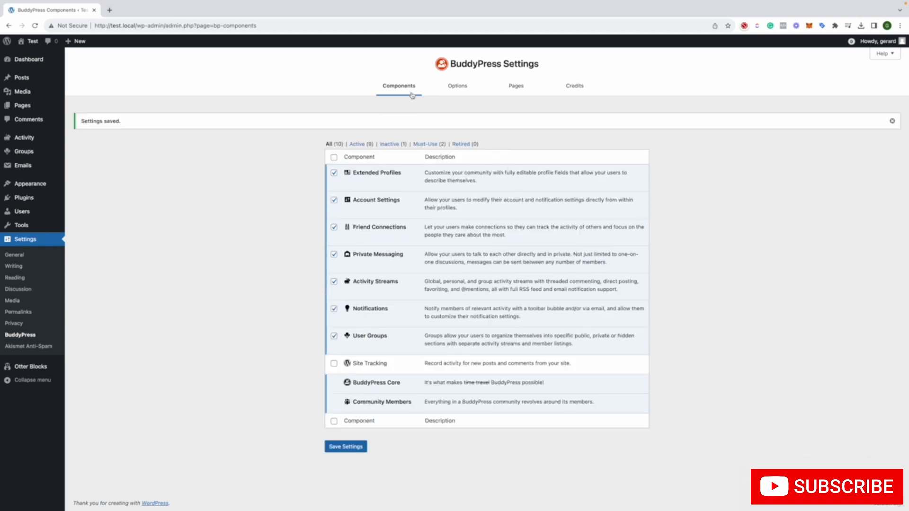
In the BuddyPress options, allow members to invite people to the network and visitors to request site membership, and save
click(464, 89)
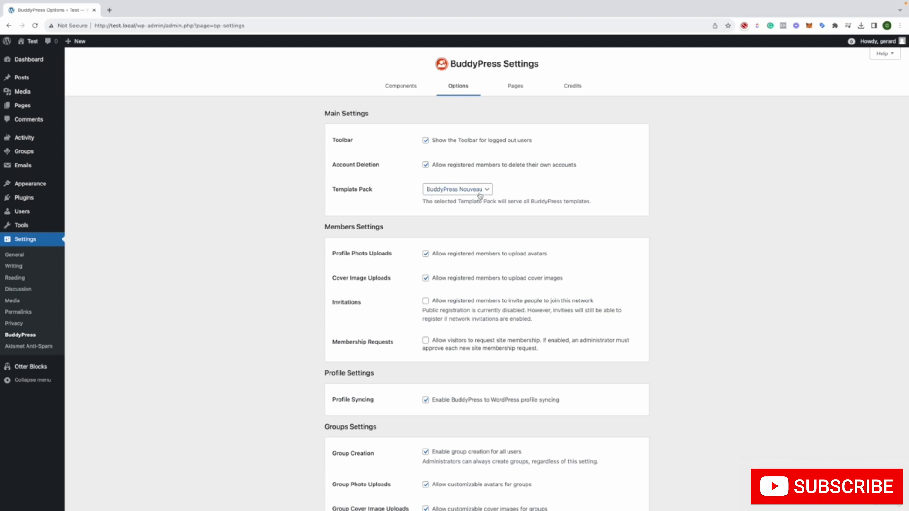
scroll(480, 223, down, 1)
scroll(481, 223, down, 1)
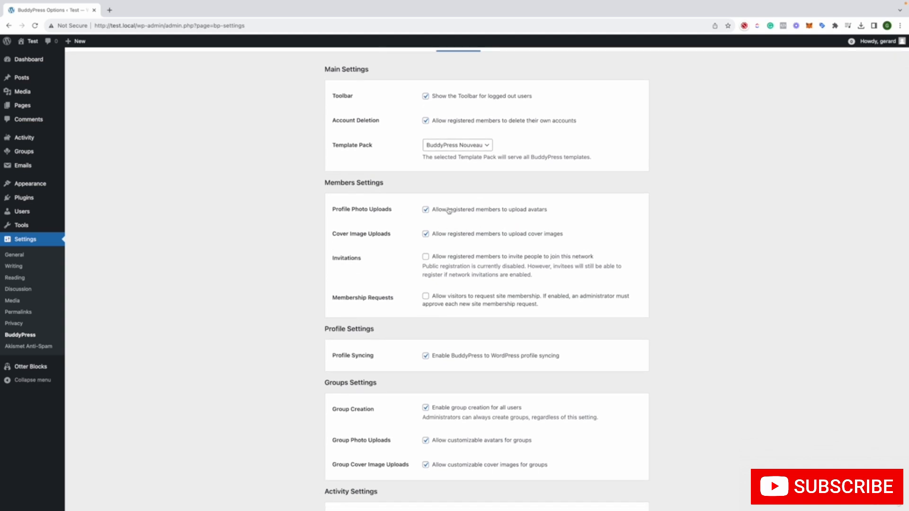
scroll(407, 248, down, 2)
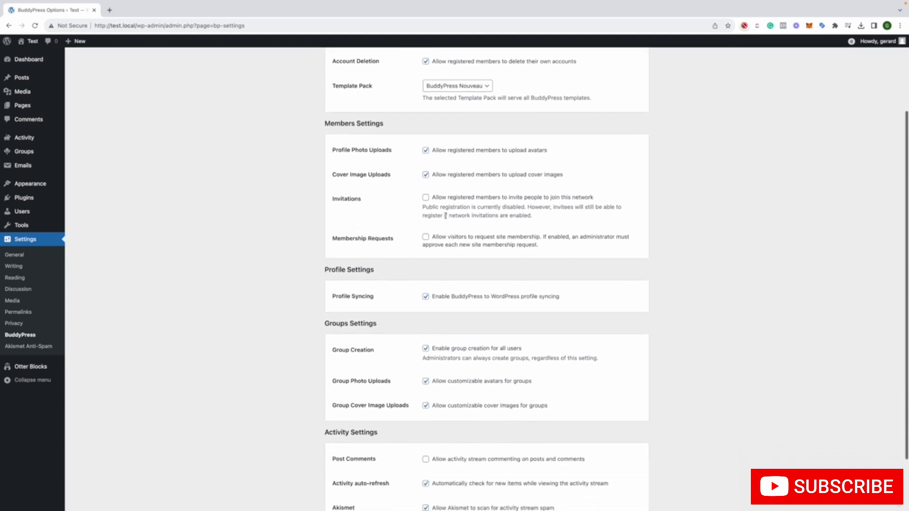
click(496, 199)
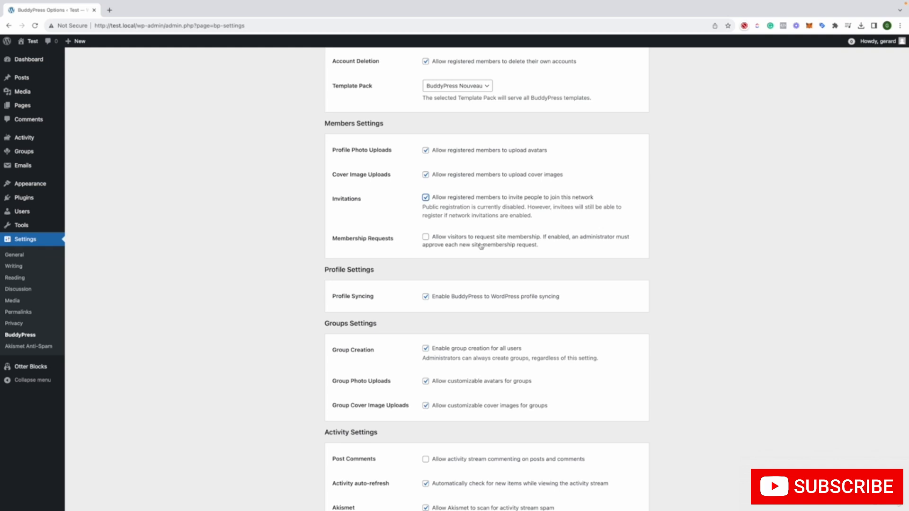
click(495, 240)
scroll(498, 240, down, 3)
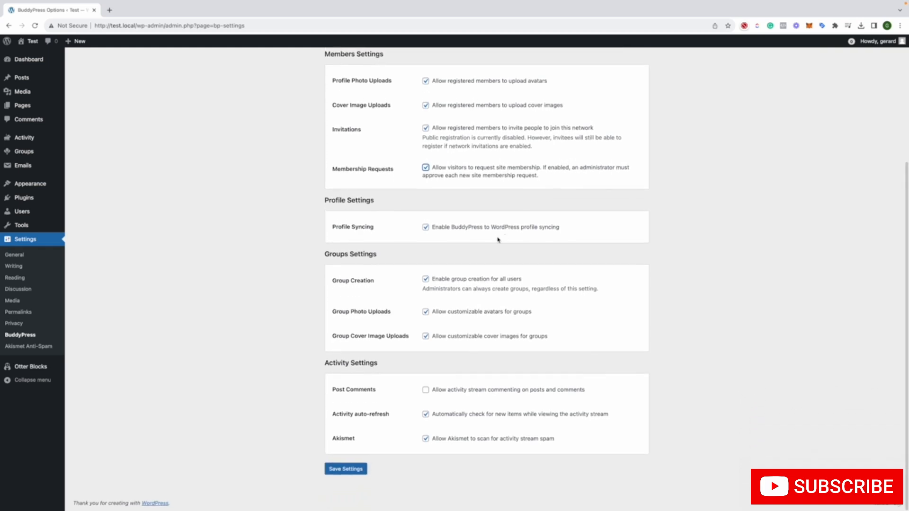
click(331, 470)
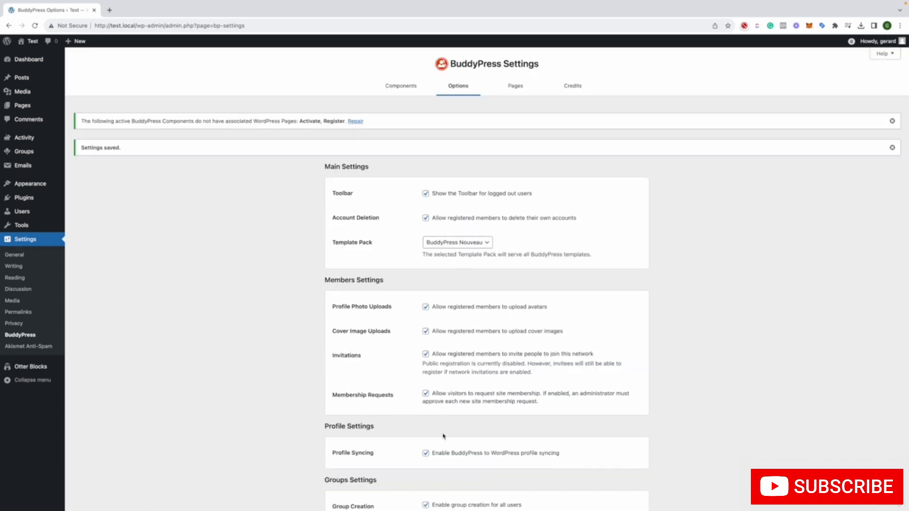
View the Members and Activity pages assigned as BuddyPress directories in separate tabs, and close both
click(517, 89)
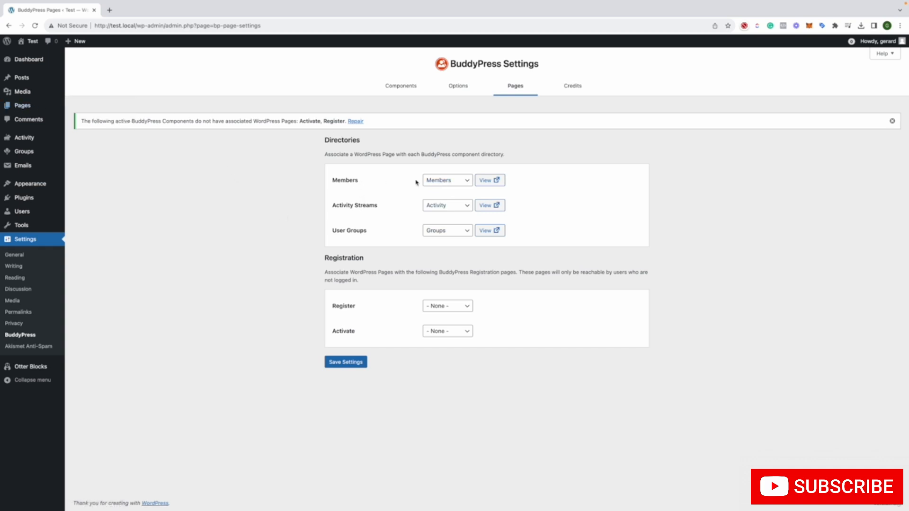
right_click(487, 182)
click(488, 184)
right_click(488, 206)
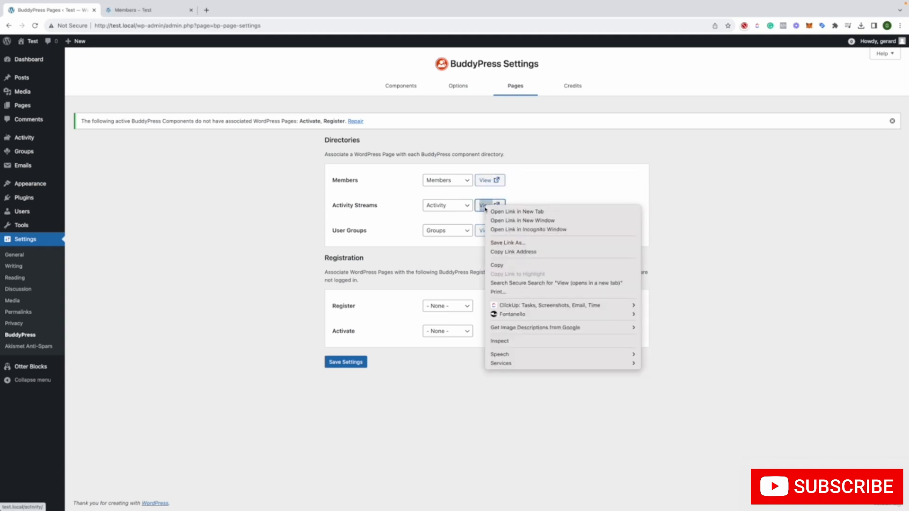
click(491, 209)
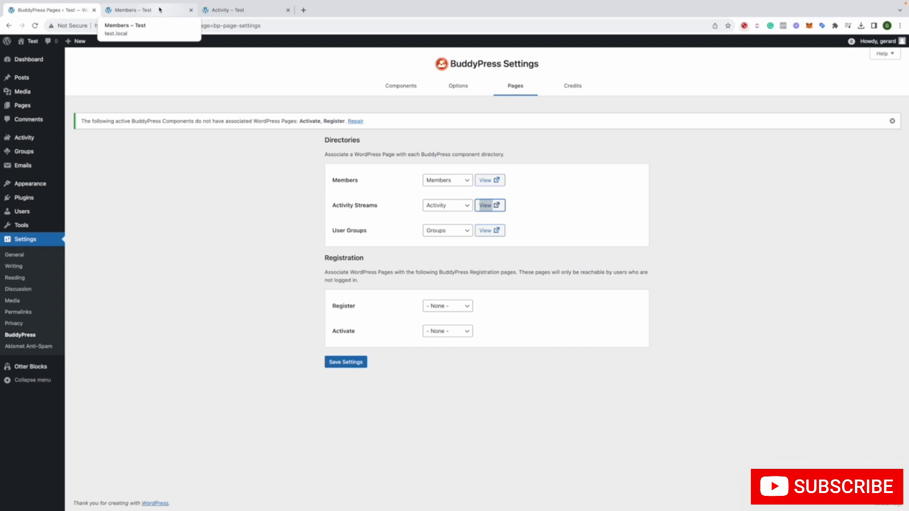
click(160, 10)
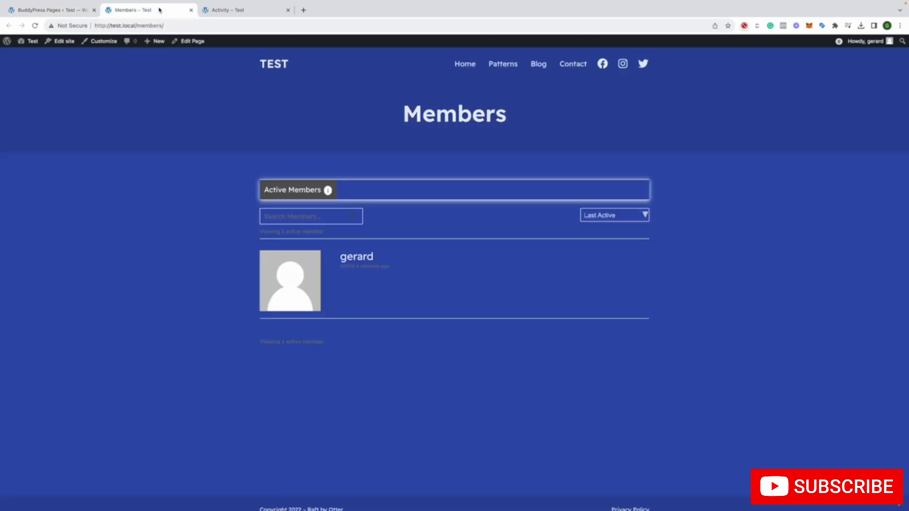
click(235, 10)
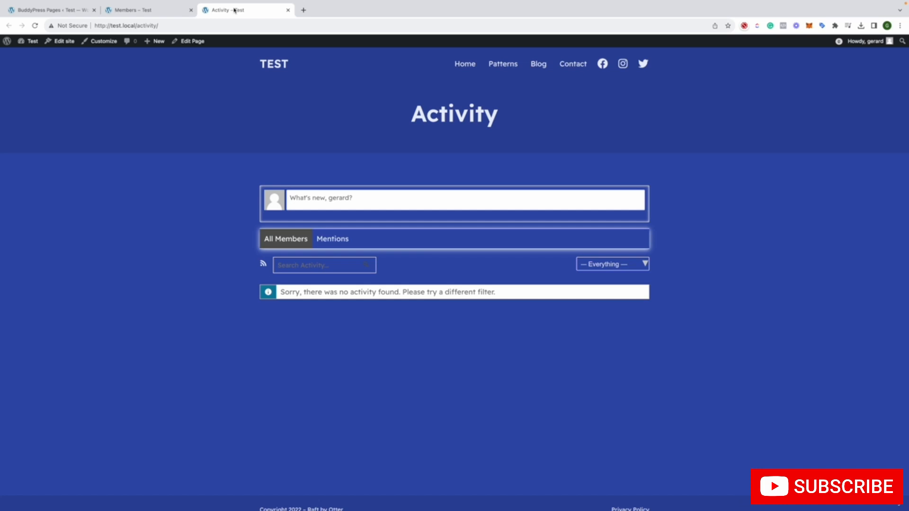
click(191, 10)
click(191, 10)
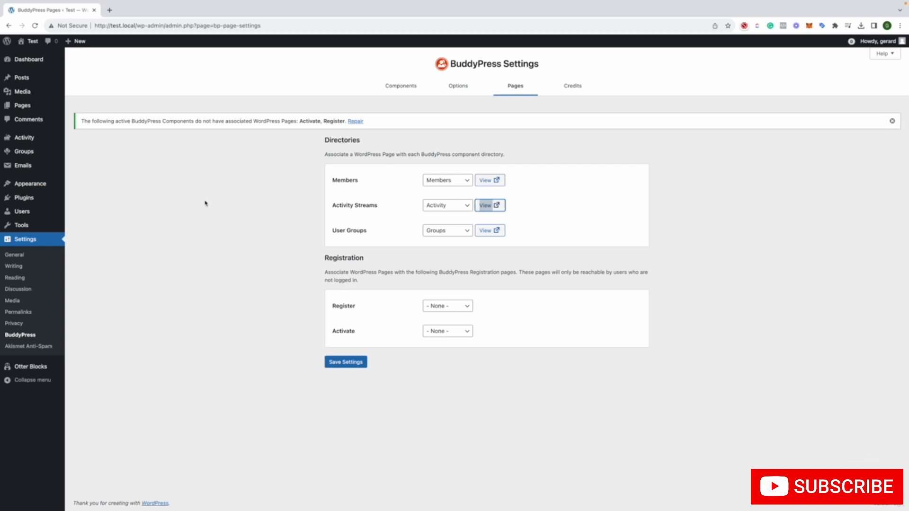
In the general site settings, enable the Anyone can register membership option and save the changes
click(52, 256)
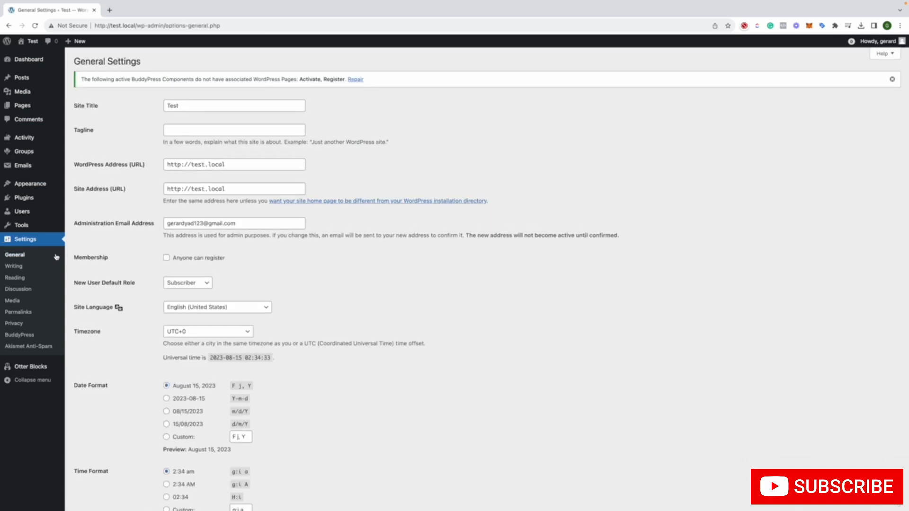
scroll(131, 256, down, 1)
scroll(130, 253, down, 1)
scroll(142, 242, up, 2)
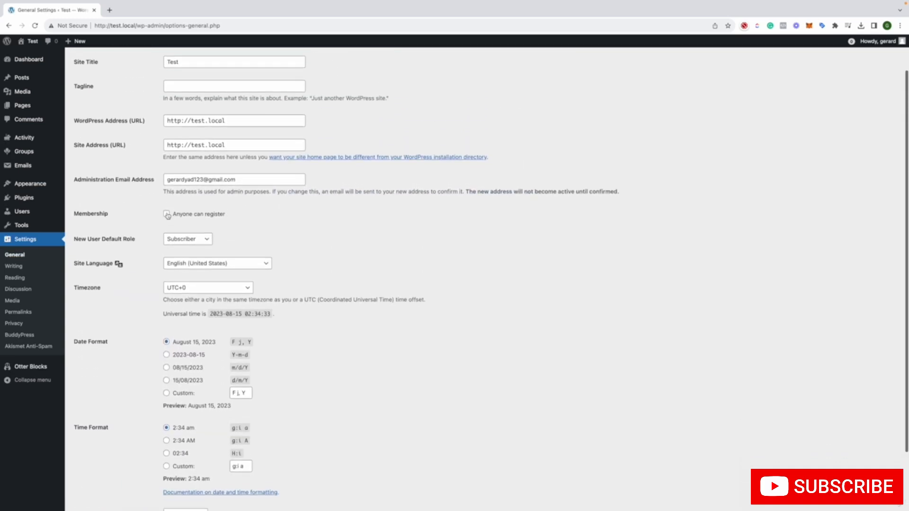
click(167, 223)
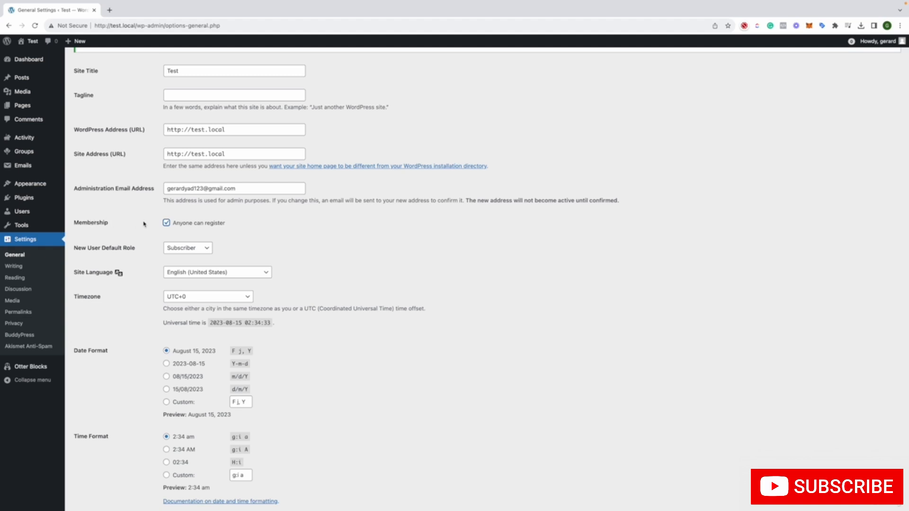
scroll(181, 234, down, 2)
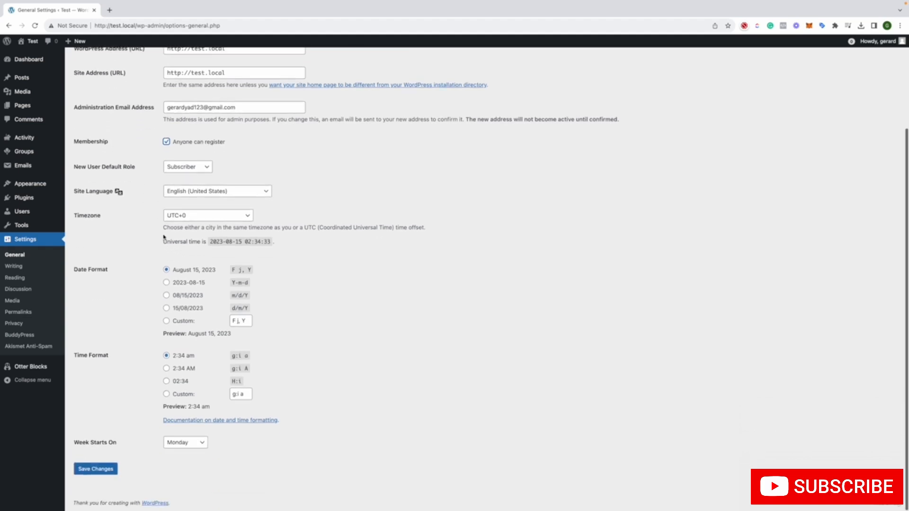
click(81, 470)
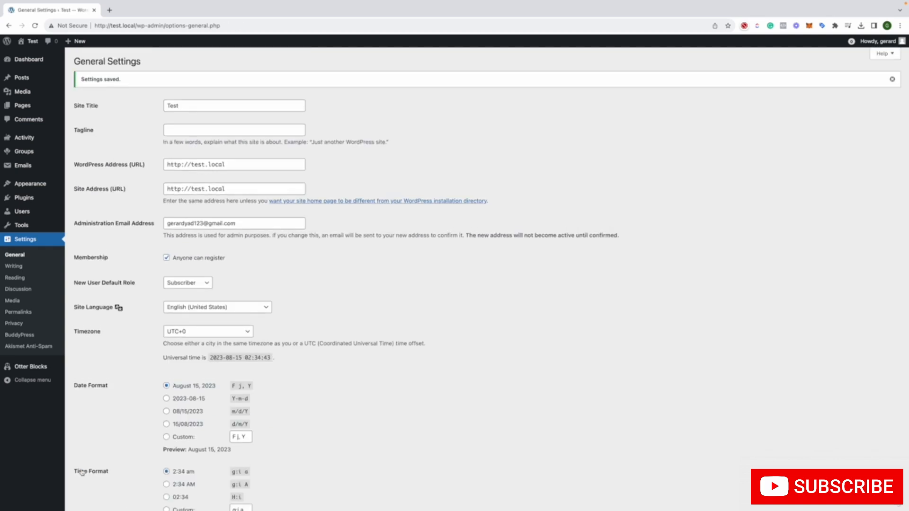
Check the Register and Activate page assignments and the contributor credits in the BuddyPress settings
click(29, 336)
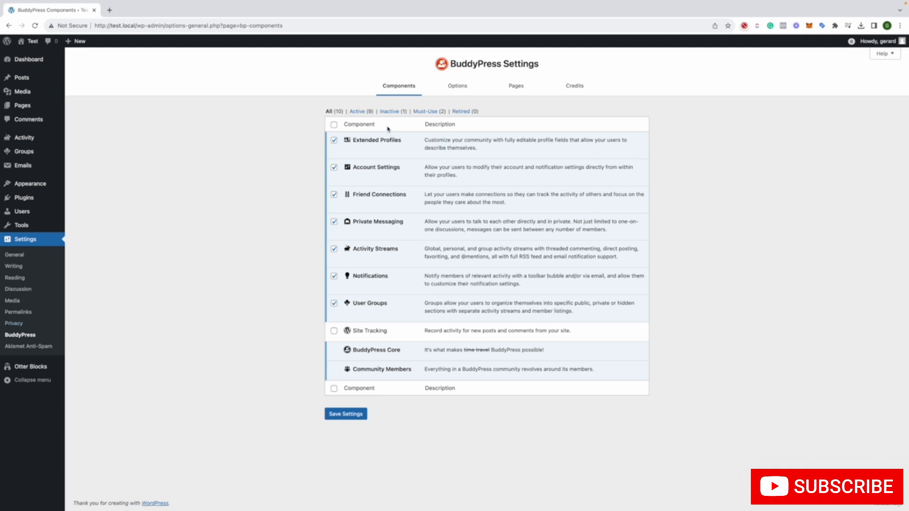
click(445, 90)
click(523, 89)
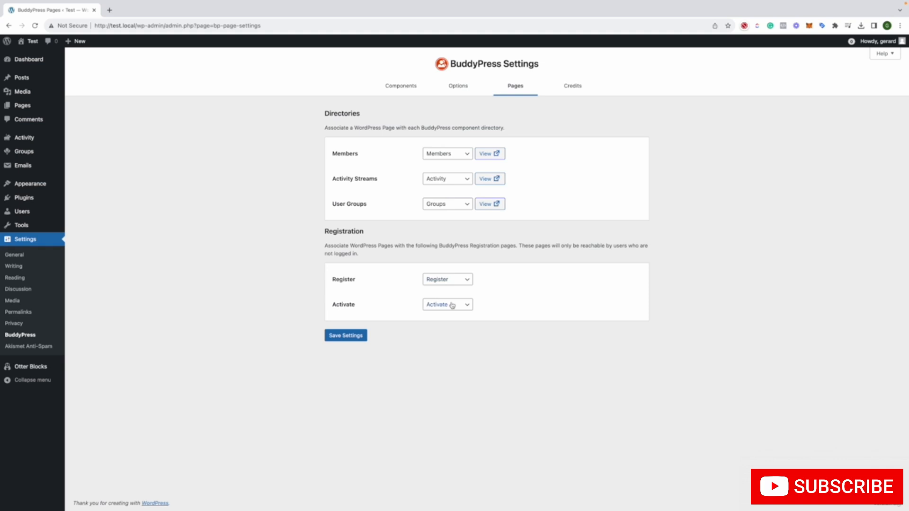
click(561, 86)
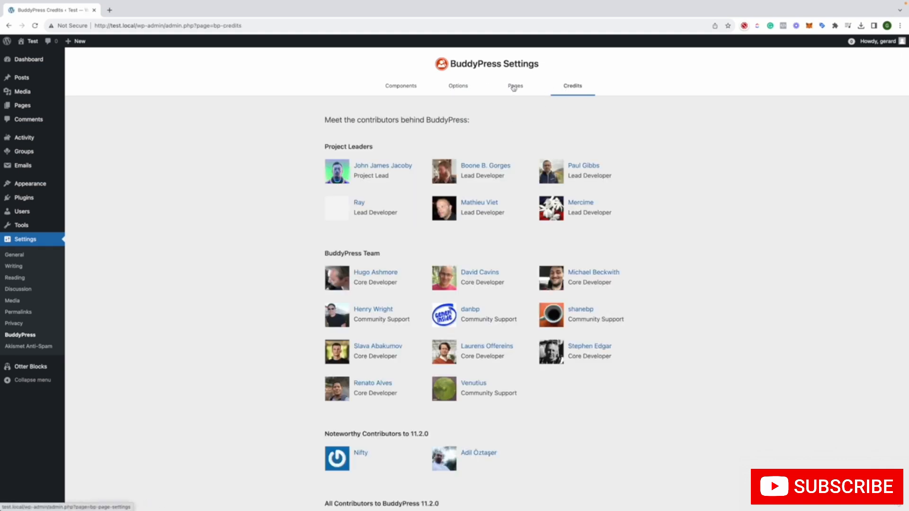
click(390, 92)
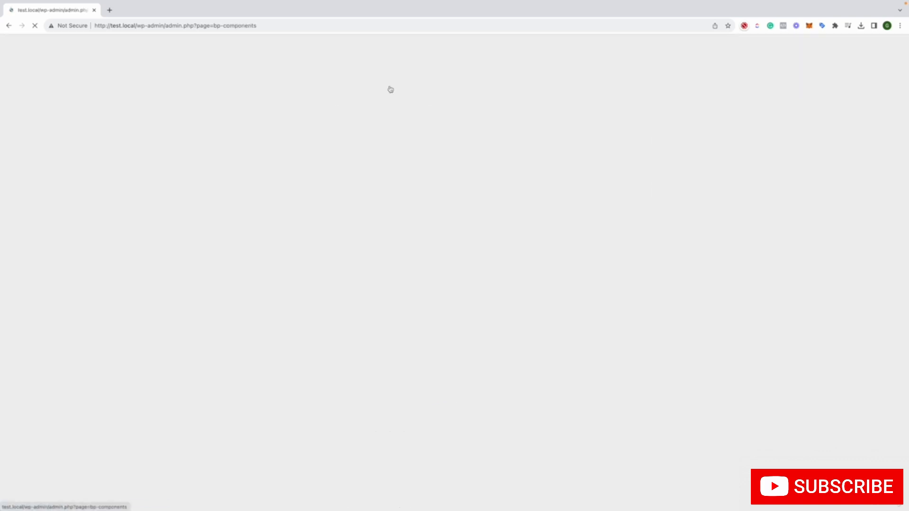
Look over the site's full list of pages and open the BuddyPress groups management screen
click(32, 109)
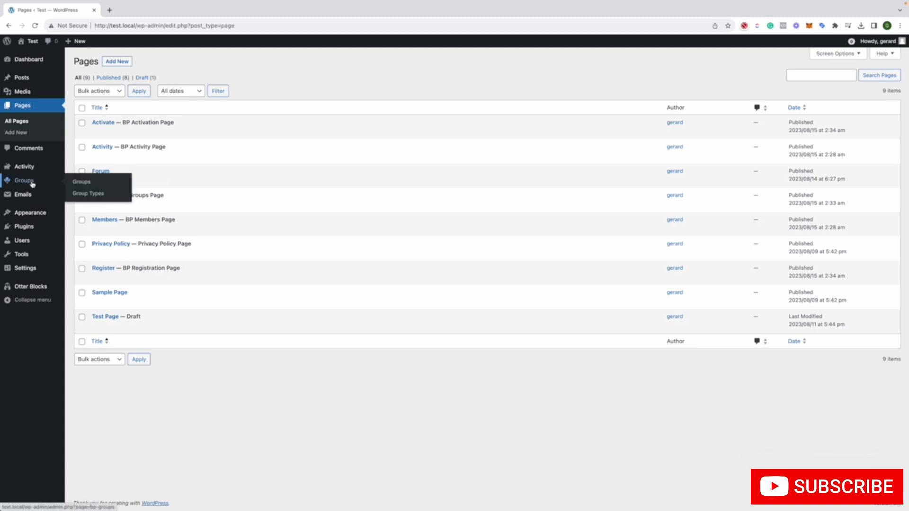
click(109, 182)
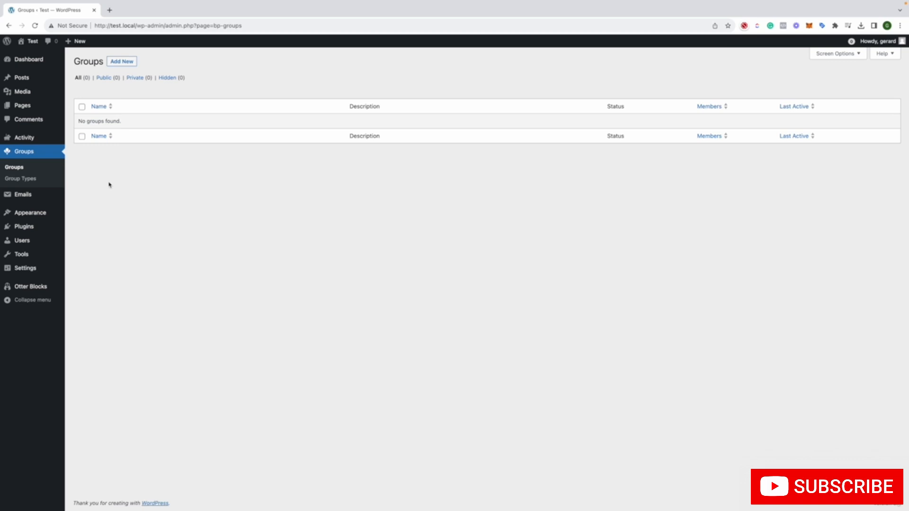
Open the form for creating a new BuddyPress group, review its name and description fields and creation stages, and return without creating one
click(122, 62)
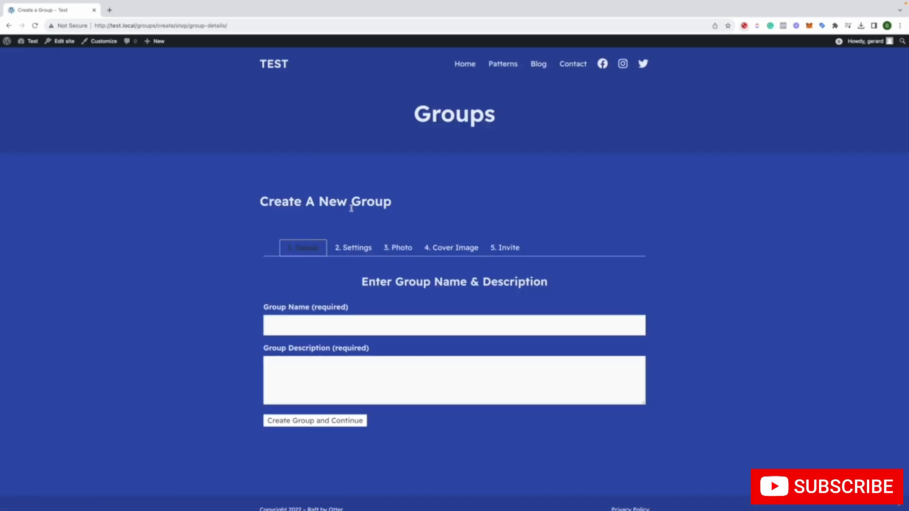
click(297, 322)
click(322, 369)
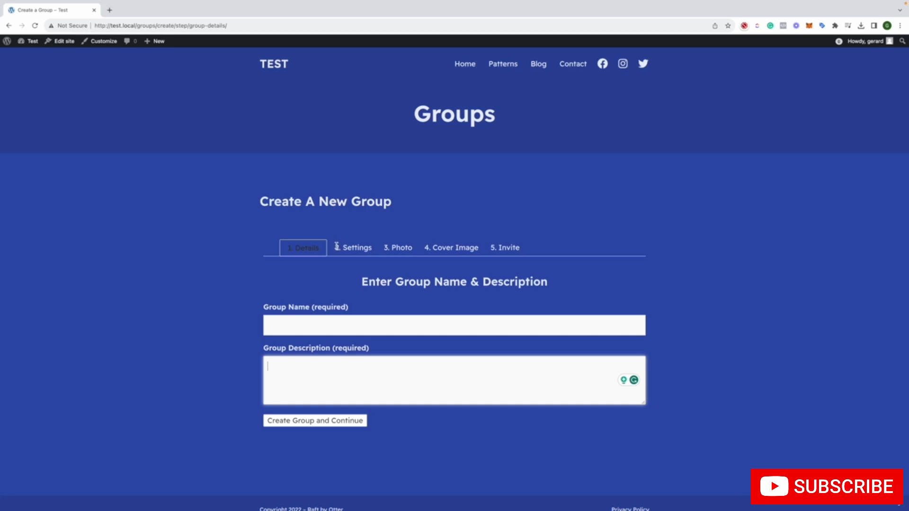
drag(342, 247, 442, 246)
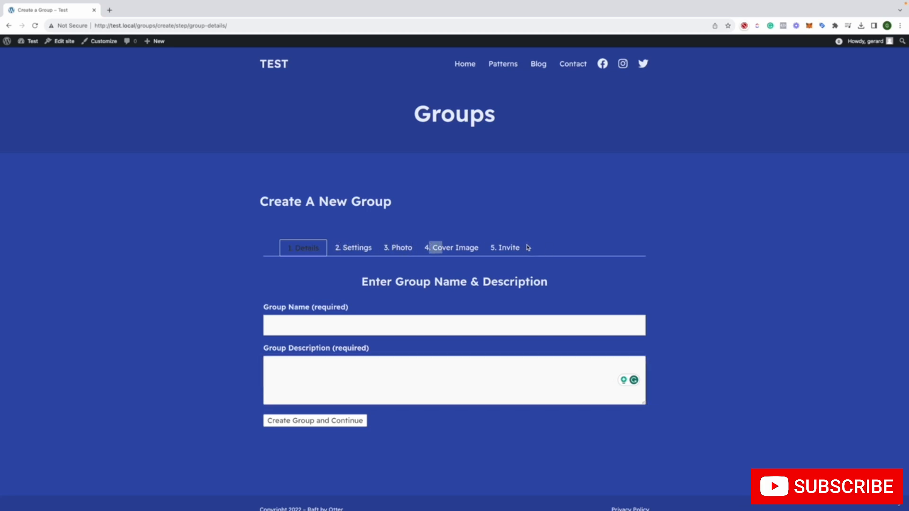
drag(528, 247, 498, 245)
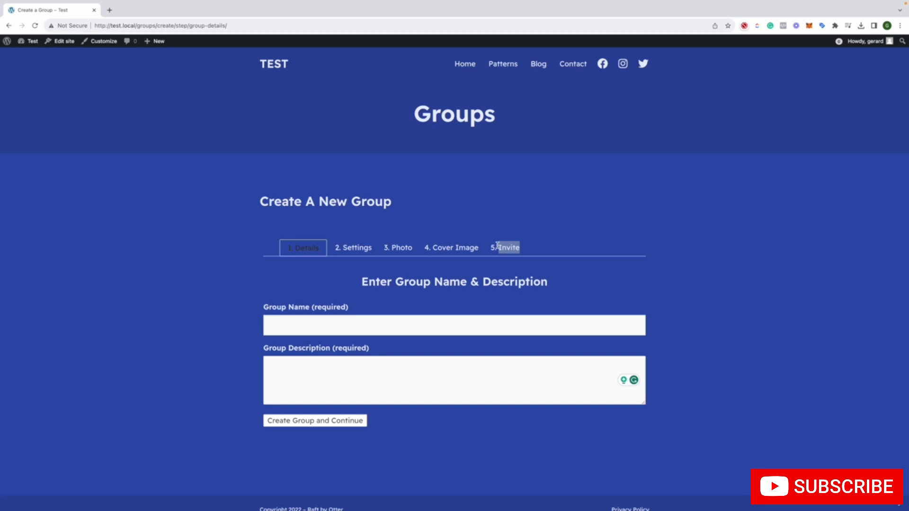
click(7, 25)
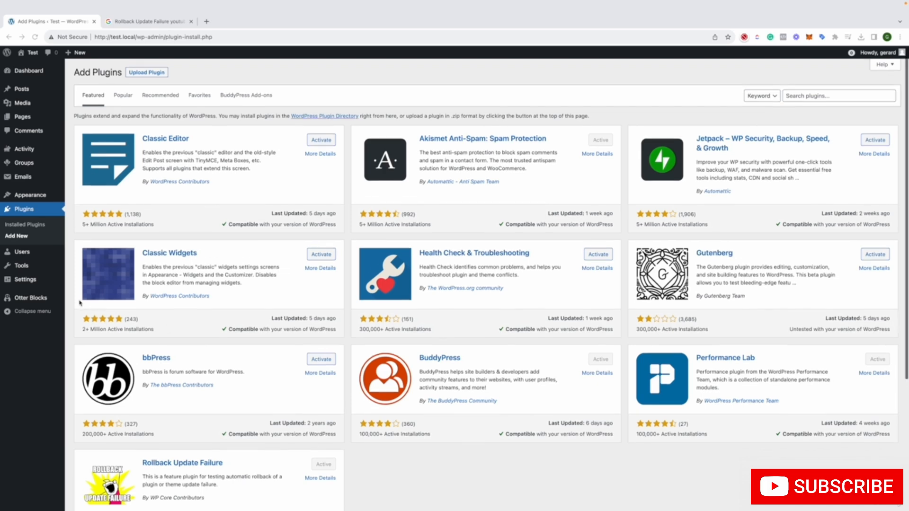
Open the list of installed plugins and look over the entries and their automatic update options
scroll(80, 303, down, 1)
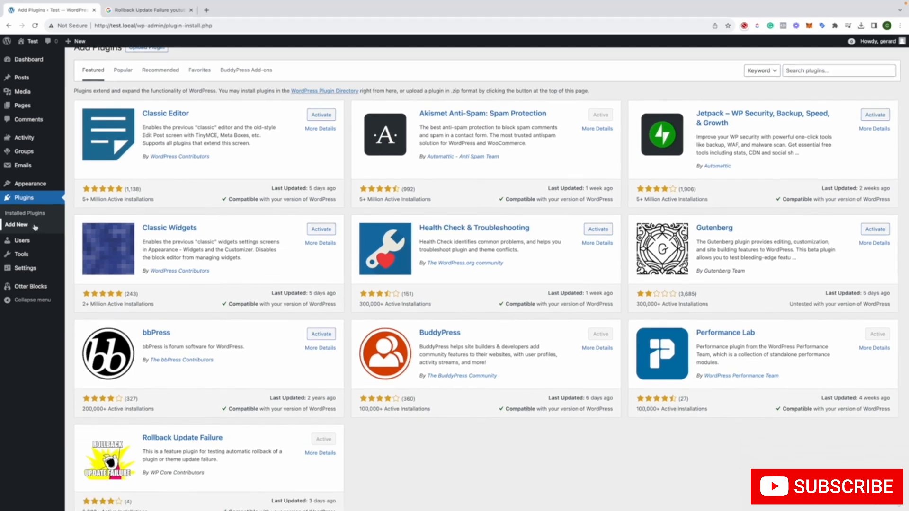
click(35, 228)
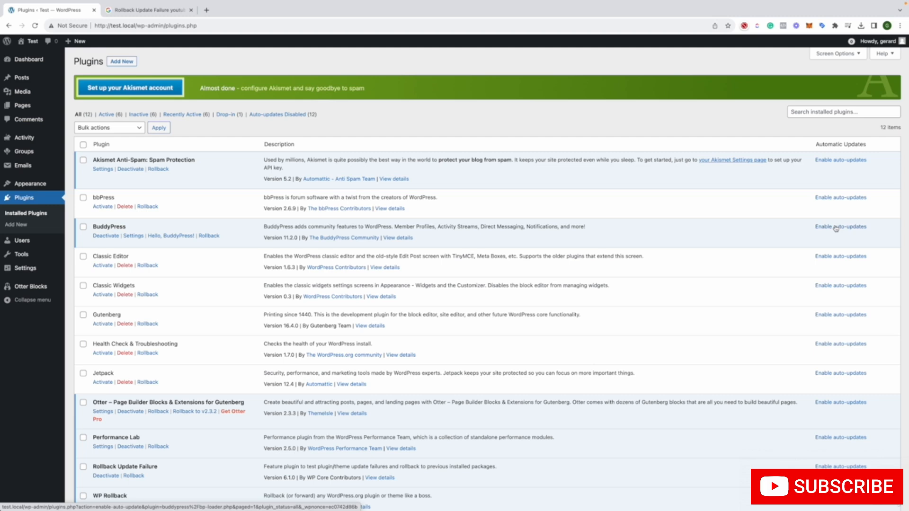
scroll(836, 229, down, 1)
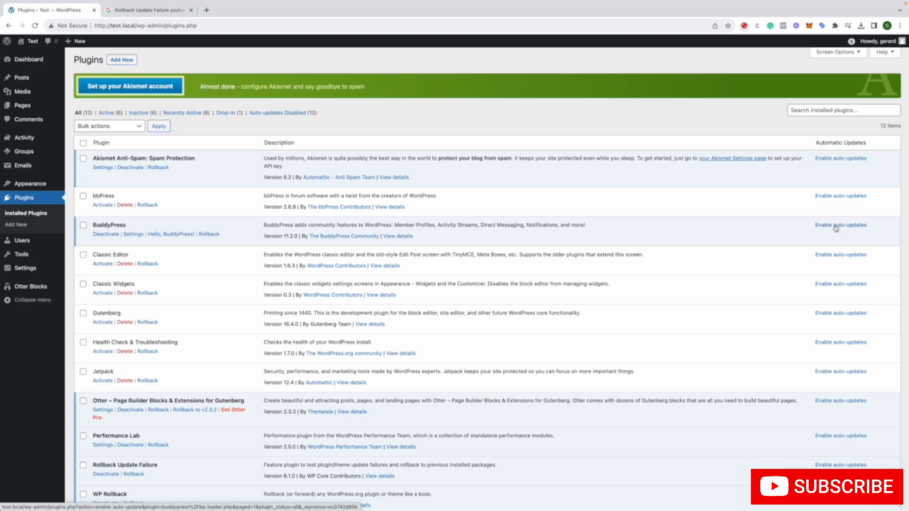
scroll(836, 229, up, 1)
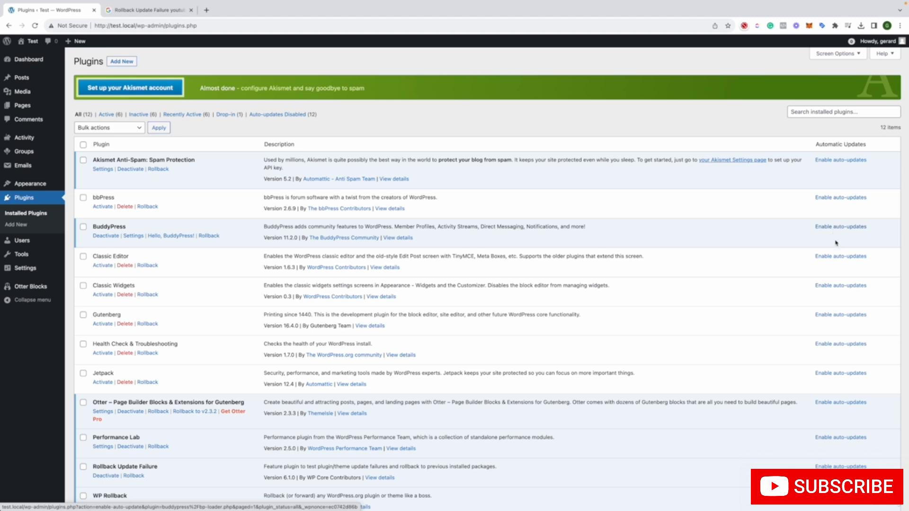
Search the add-new plugin directory for "wp rollback"
click(16, 226)
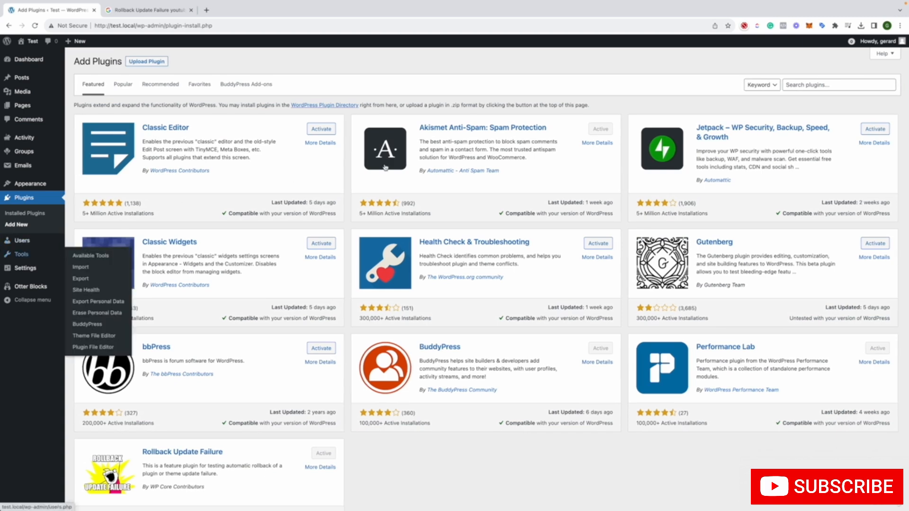
click(806, 86)
scroll(806, 85, down, 1)
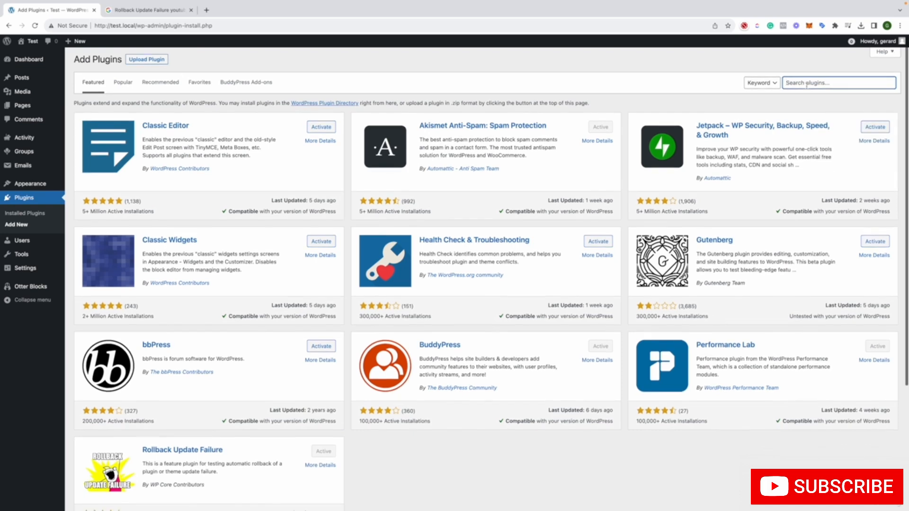
click(805, 83)
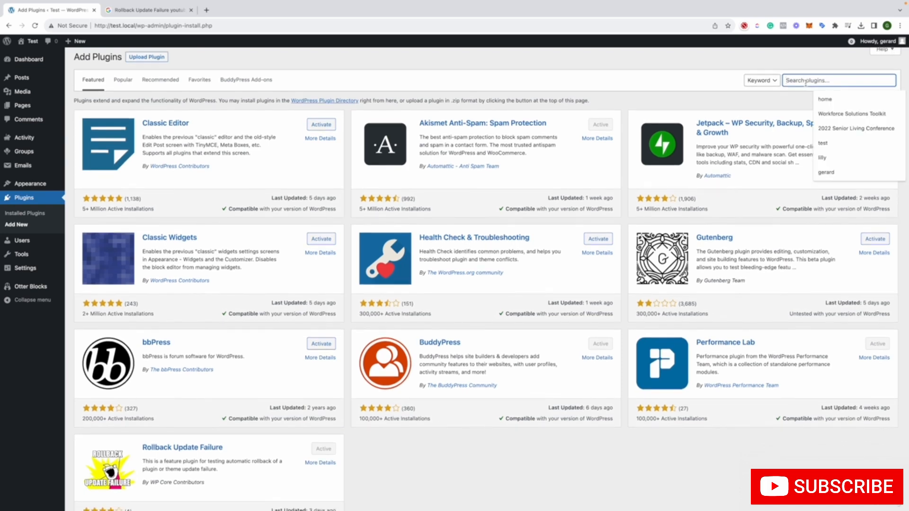
text(wp)
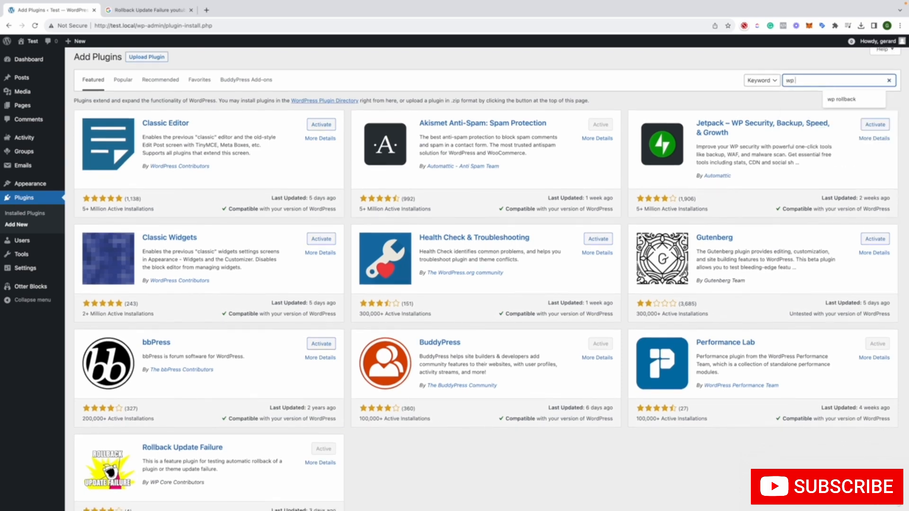
text( rollback)
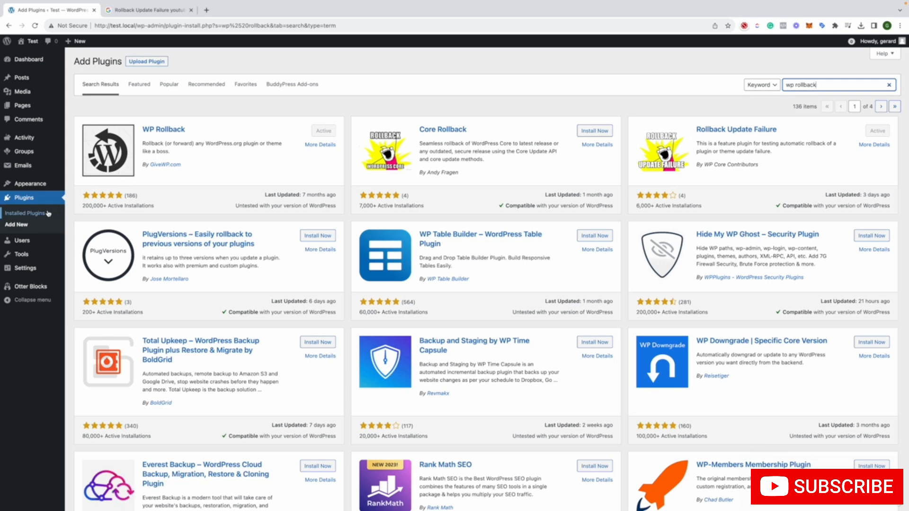
From the installed plugins, view the versions available for rolling back Classic Editor and cancel without rolling back
click(24, 213)
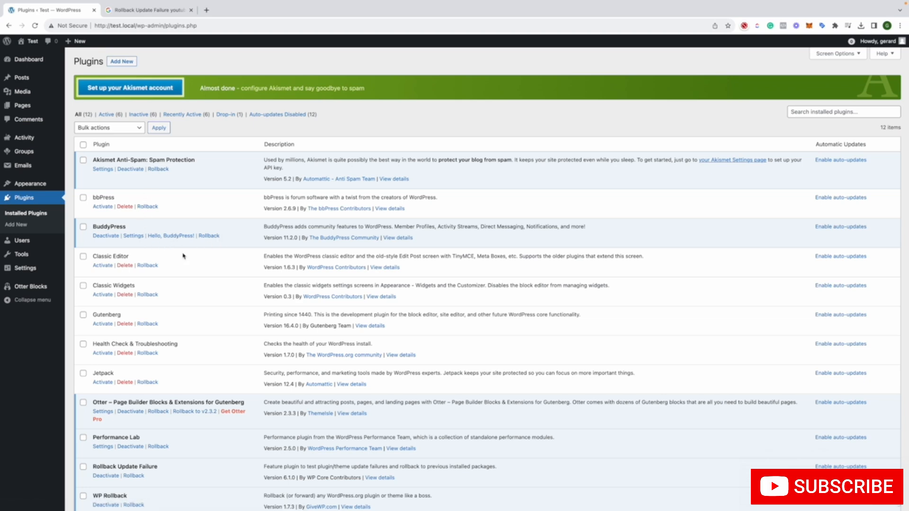
scroll(154, 185, down, 2)
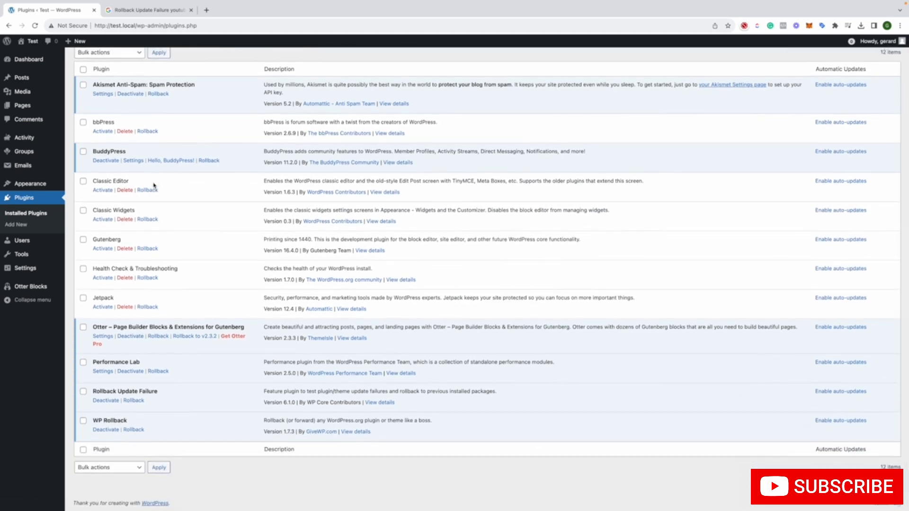
scroll(153, 185, up, 1)
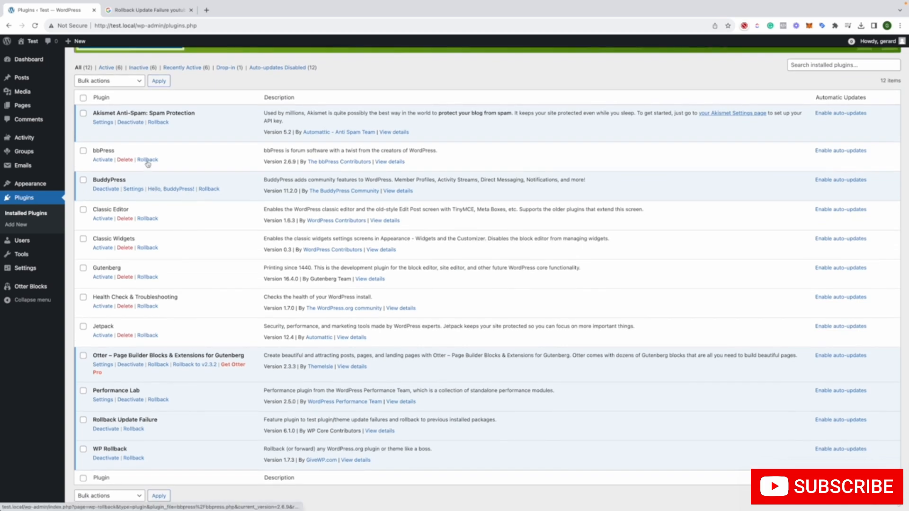
click(151, 218)
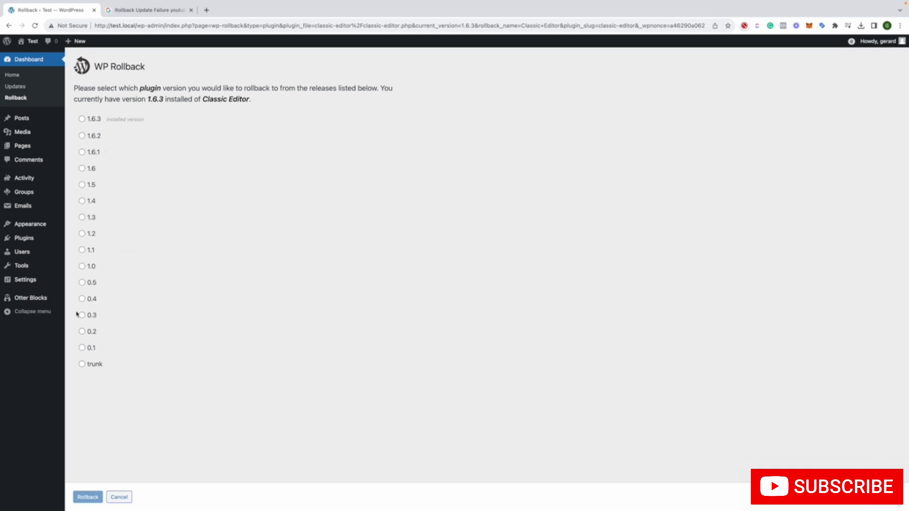
click(118, 496)
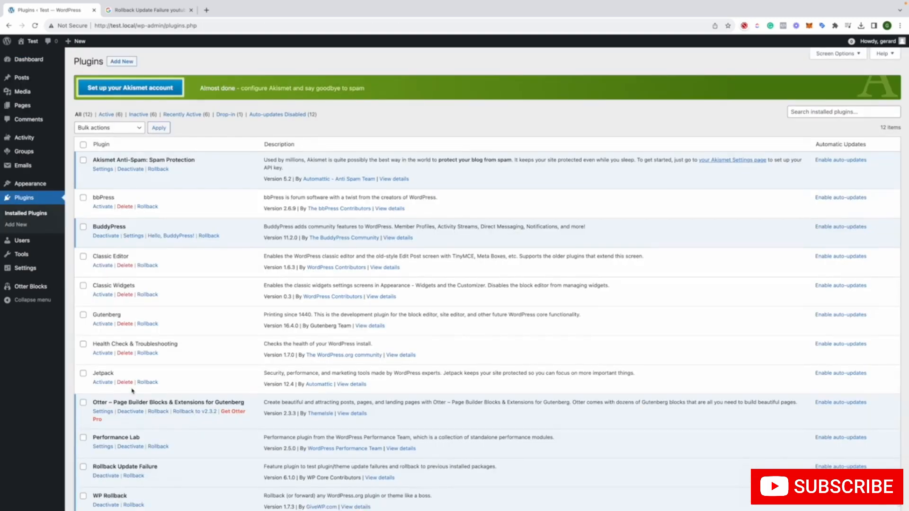
View the versions available for rolling back Jetpack, cancel, and look over the installed plugins' rollback options again
scroll(135, 381, down, 3)
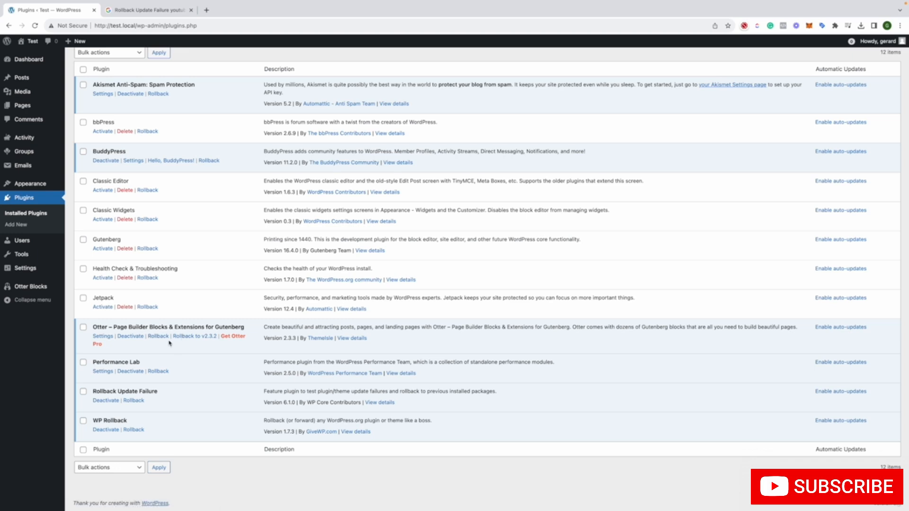
click(149, 308)
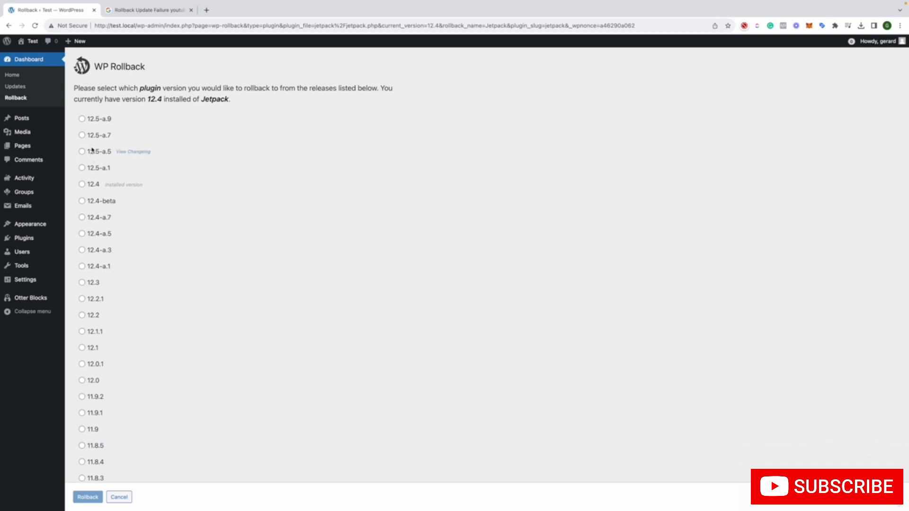
scroll(92, 161, down, 3)
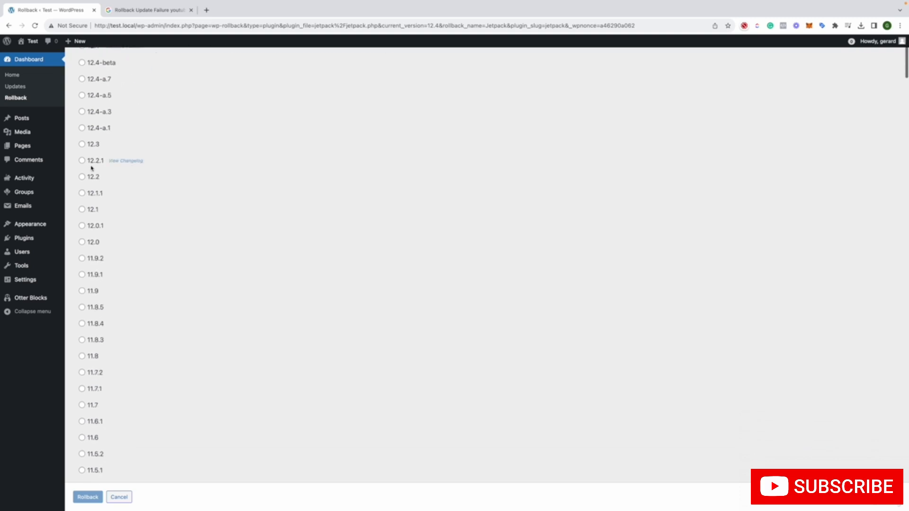
scroll(92, 156, up, 5)
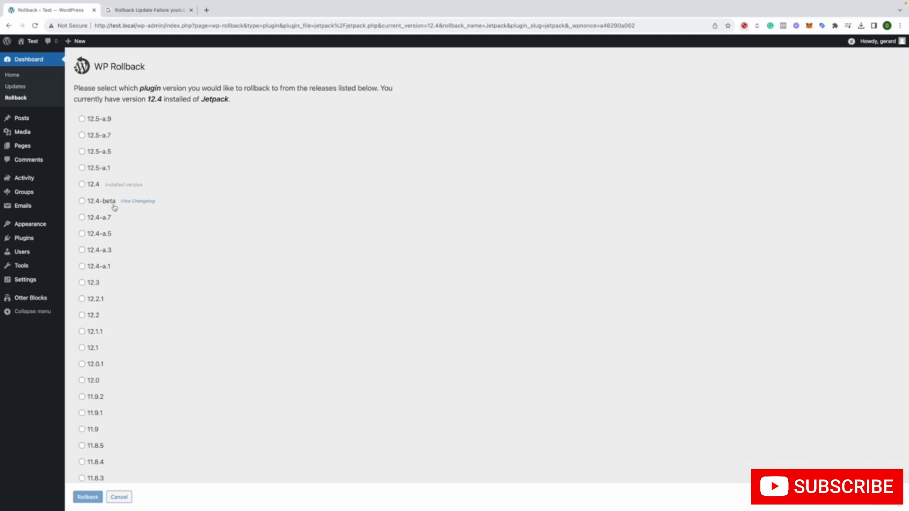
click(121, 500)
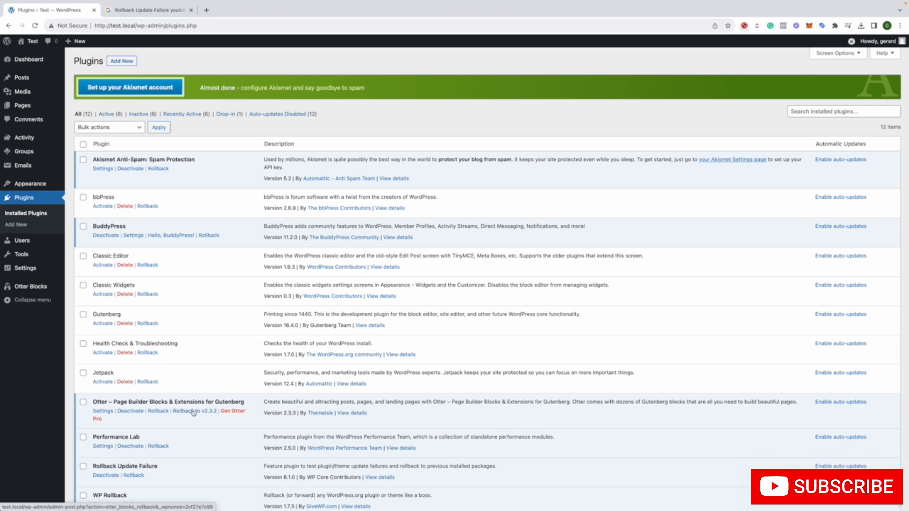
scroll(193, 412, down, 1)
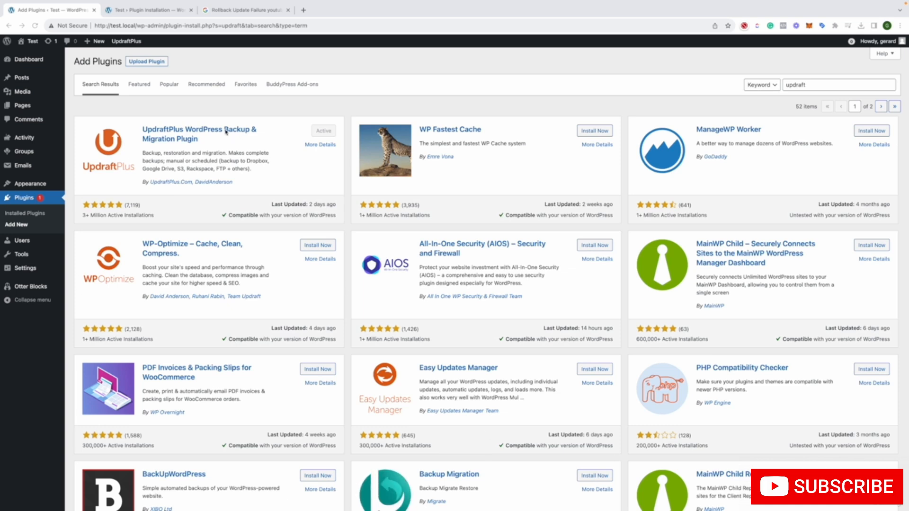
Open the UpdraftPlus - Backup/Restore settings from the installed plugins and postpone the McAfee update alert
click(279, 141)
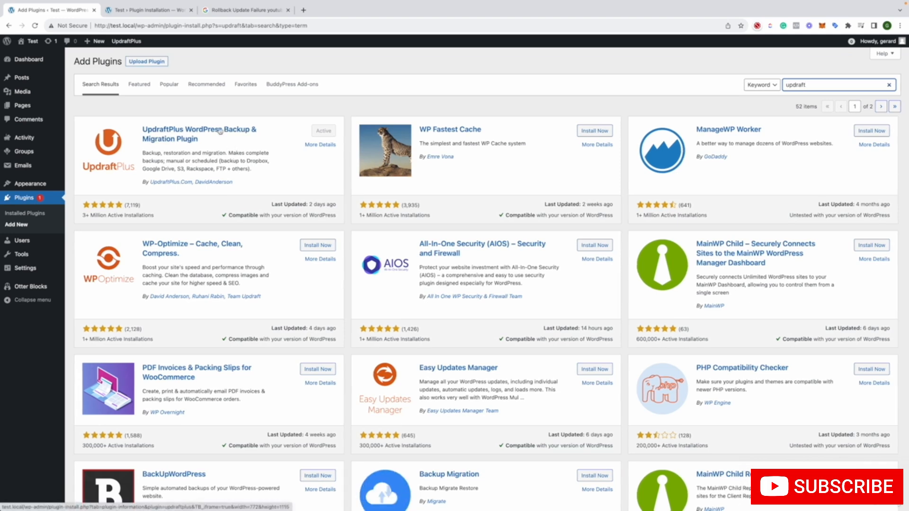
click(47, 214)
scroll(165, 245, down, 2)
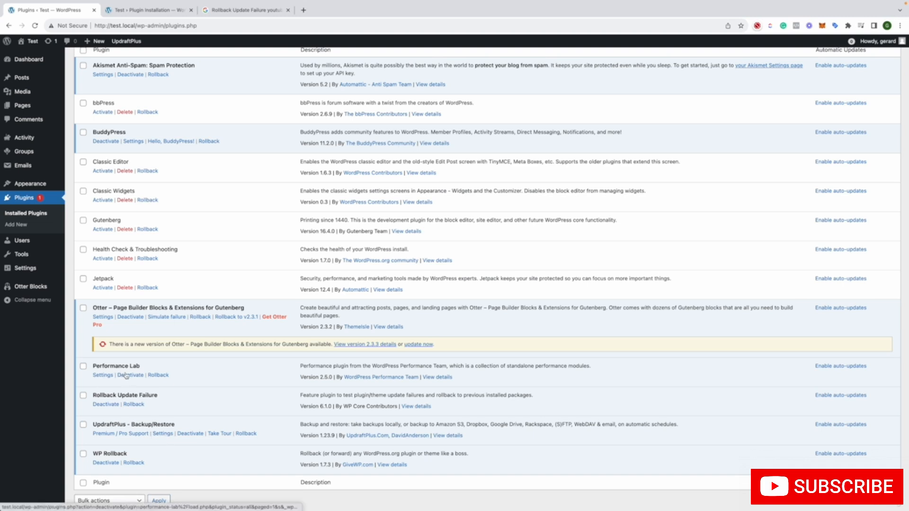
scroll(136, 350, up, 1)
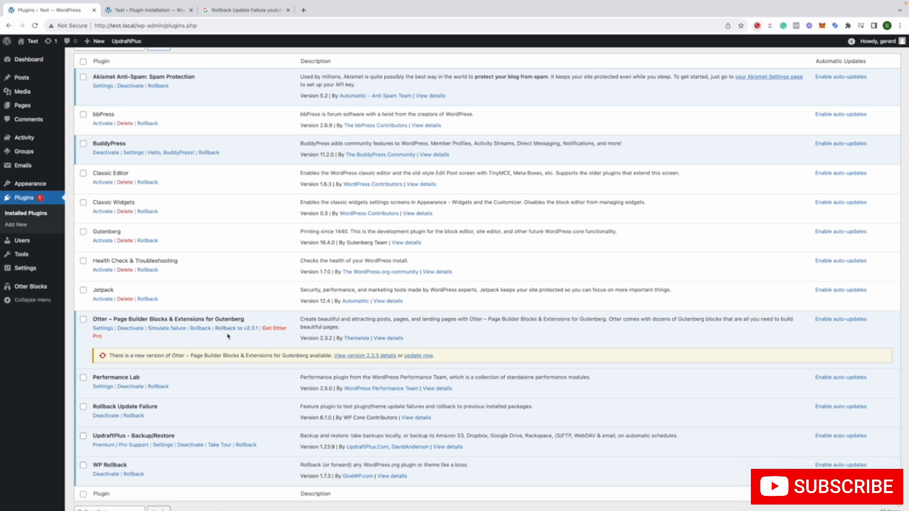
click(162, 446)
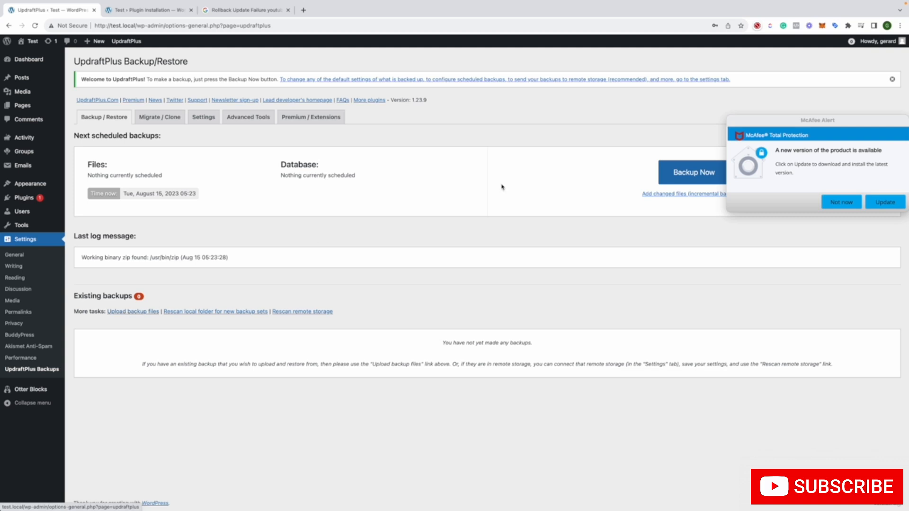
click(826, 202)
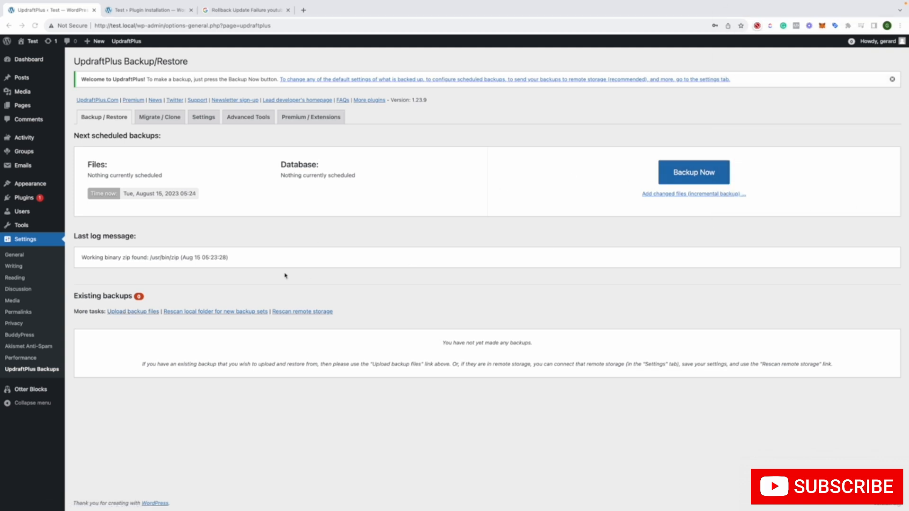
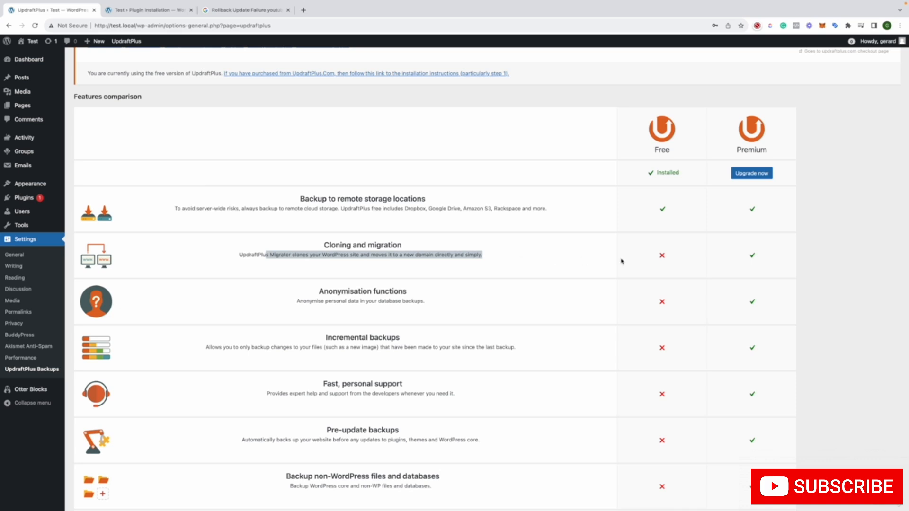
Examine the UpdraftPlus free and premium features comparison, from cloning and migration through backup of non-WordPress files and databases
click(684, 263)
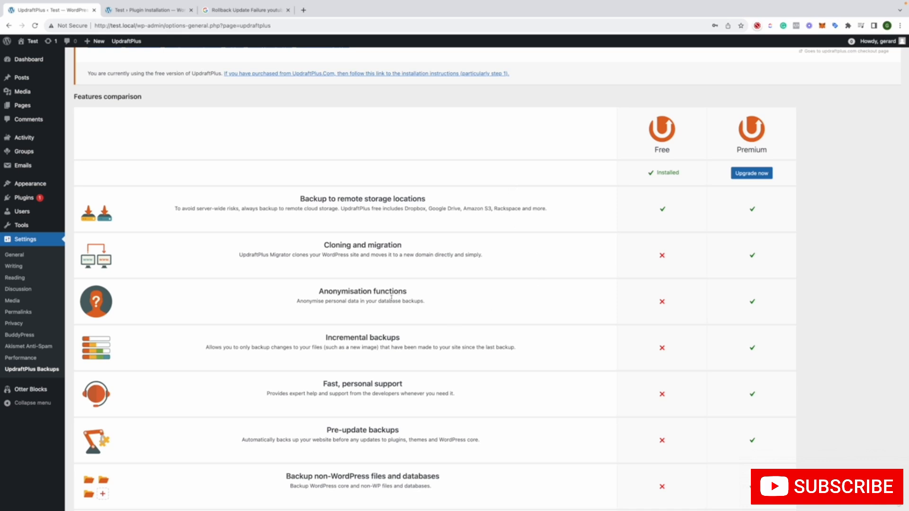
scroll(391, 297, down, 1)
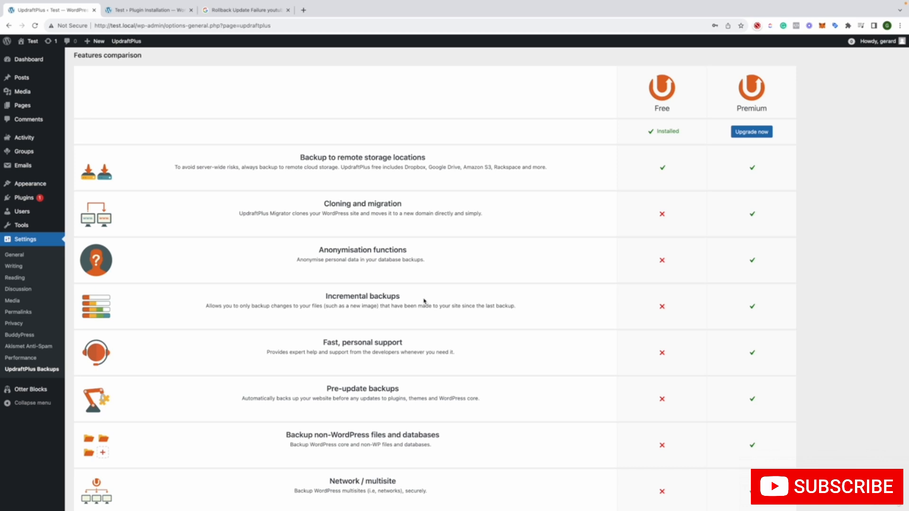
scroll(424, 300, down, 1)
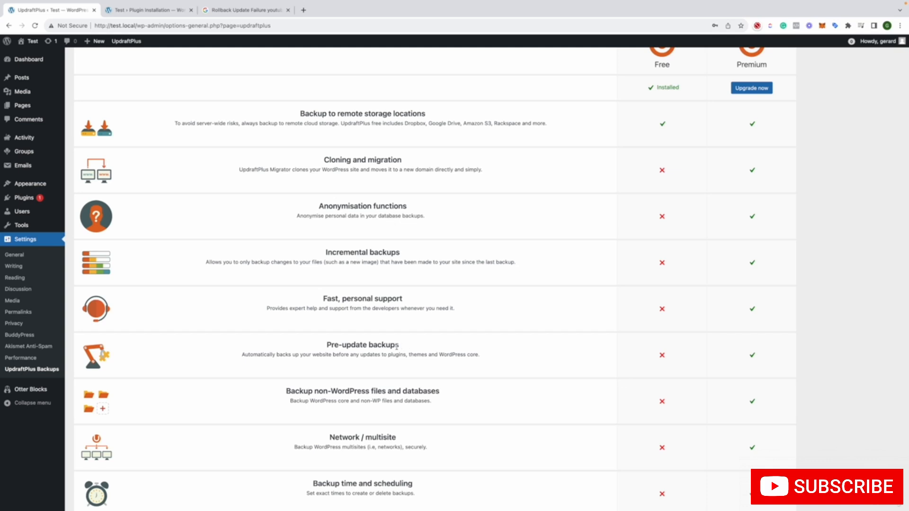
scroll(397, 346, down, 1)
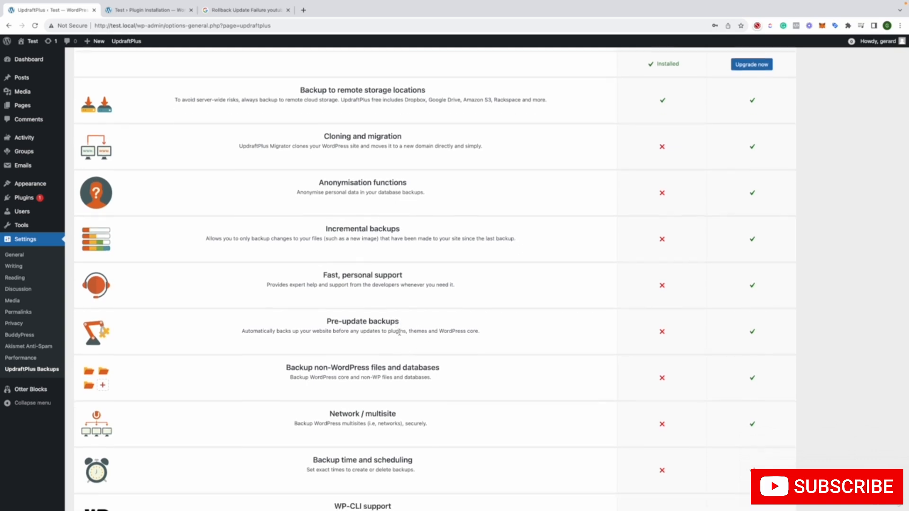
drag(364, 332, 333, 332)
click(437, 333)
scroll(493, 344, down, 3)
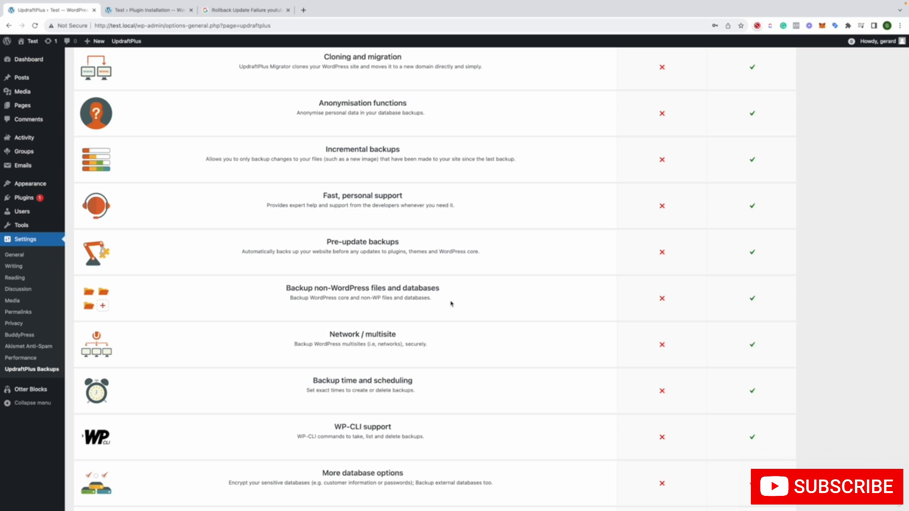
drag(452, 304, 282, 293)
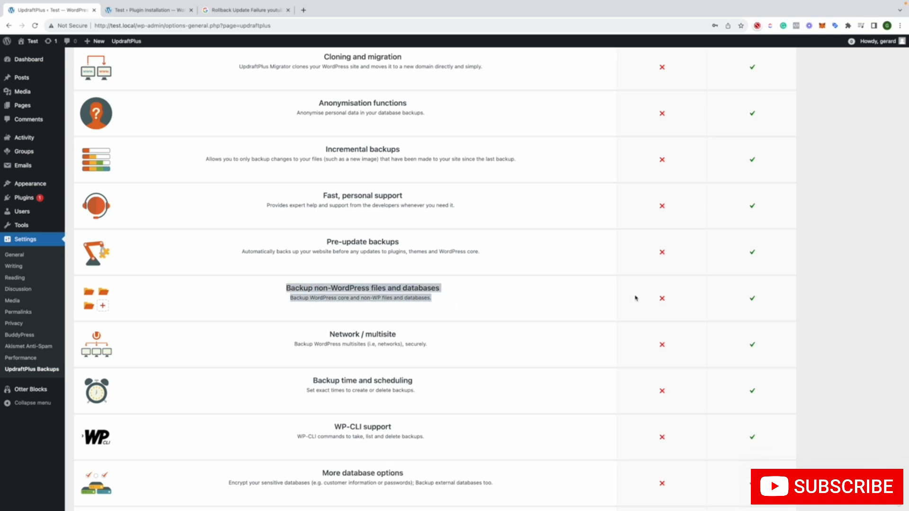
click(659, 301)
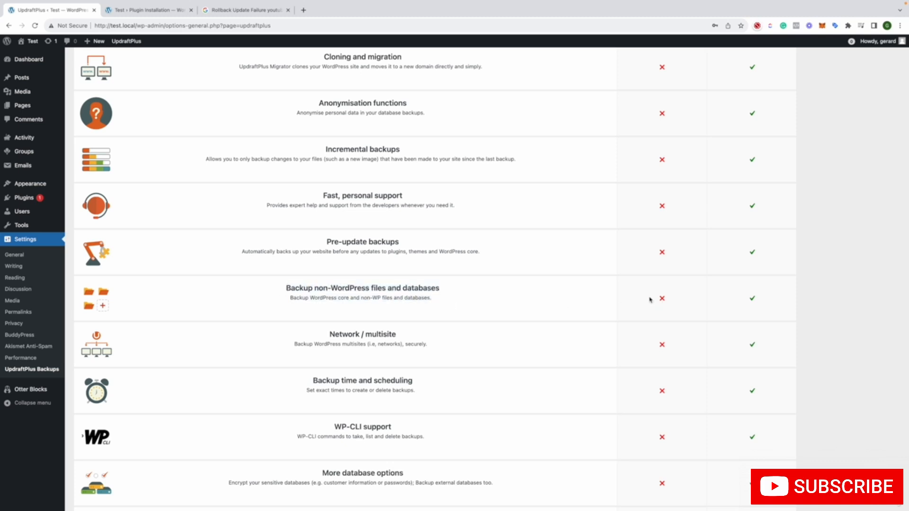
drag(452, 303, 287, 288)
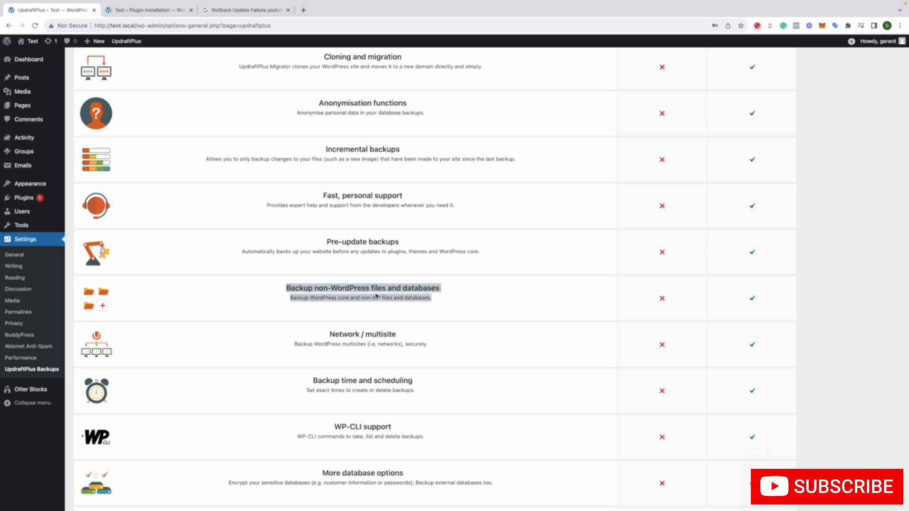
click(442, 298)
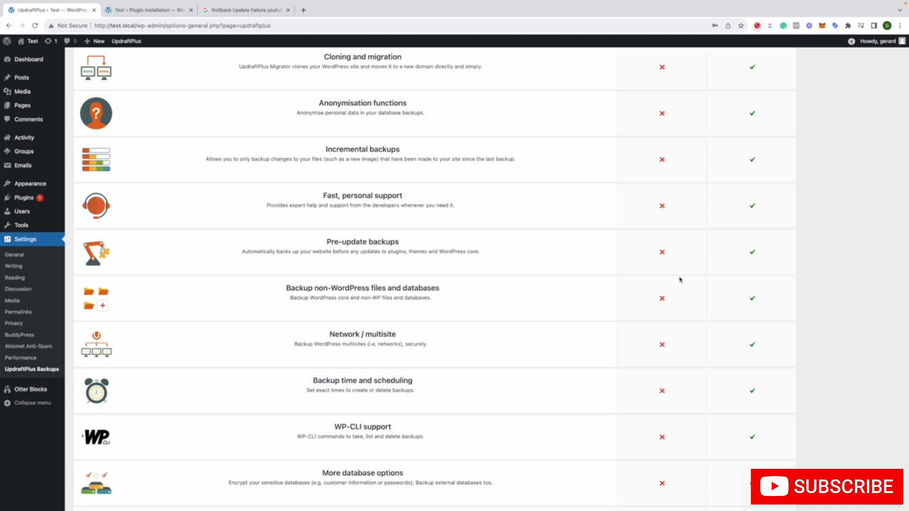
Review the rest of the features comparison, from network/multisite to UpdraftVault storage, and the other Updraft Team plugins
scroll(671, 303, down, 2)
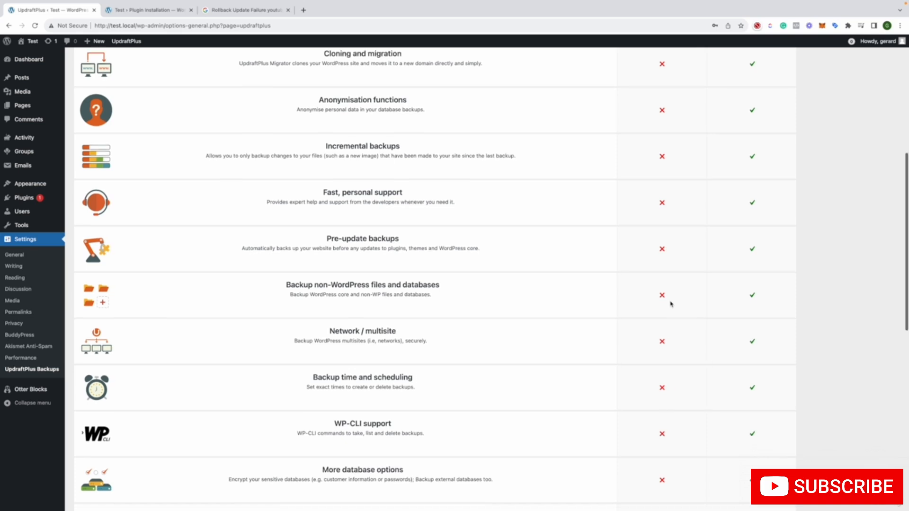
scroll(594, 294, down, 2)
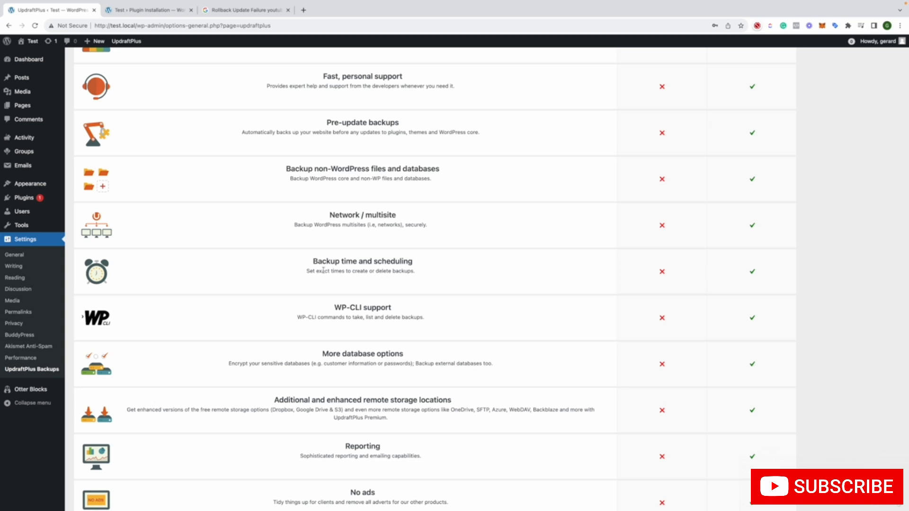
drag(328, 273, 354, 272)
click(386, 283)
scroll(385, 284, down, 5)
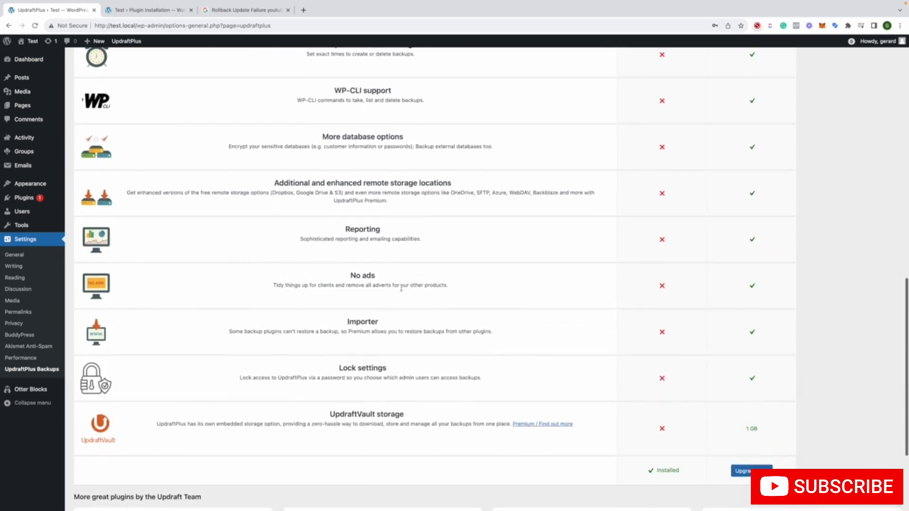
scroll(386, 324, down, 2)
scroll(401, 288, down, 1)
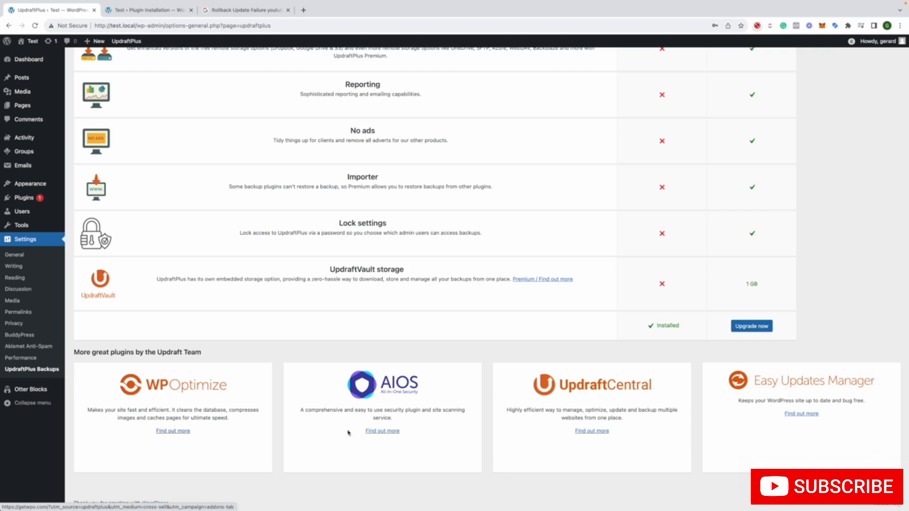
Dismiss the link options for the AIOS plugin and open UpdraftPlus's Backup / Restore section
right_click(384, 431)
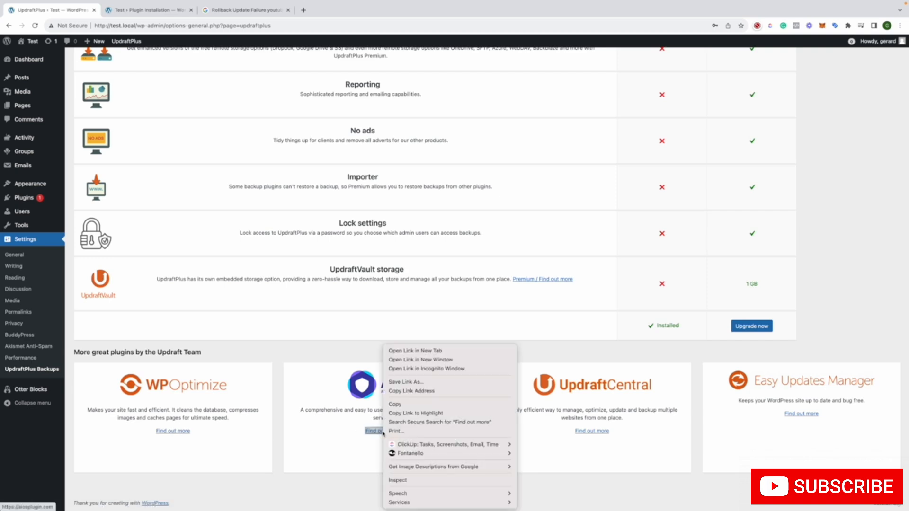
click(668, 431)
scroll(667, 431, up, 10)
scroll(667, 431, up, 8)
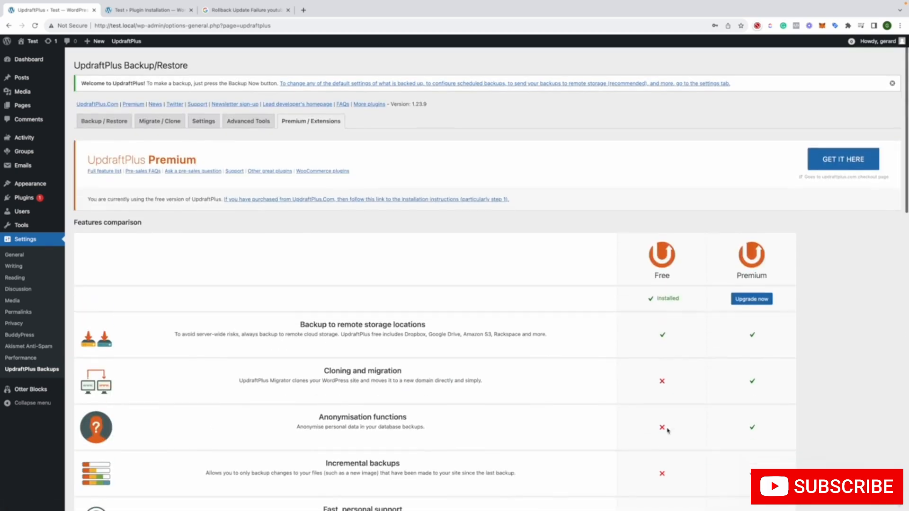
click(102, 117)
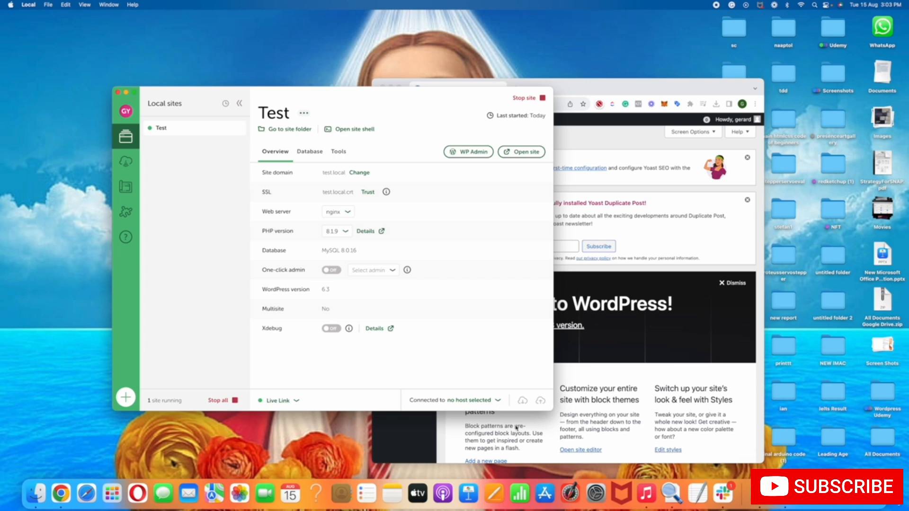
Switch to Chrome, open the Test site's front end in a separate tab from the dashboard and look through its home page
click(652, 414)
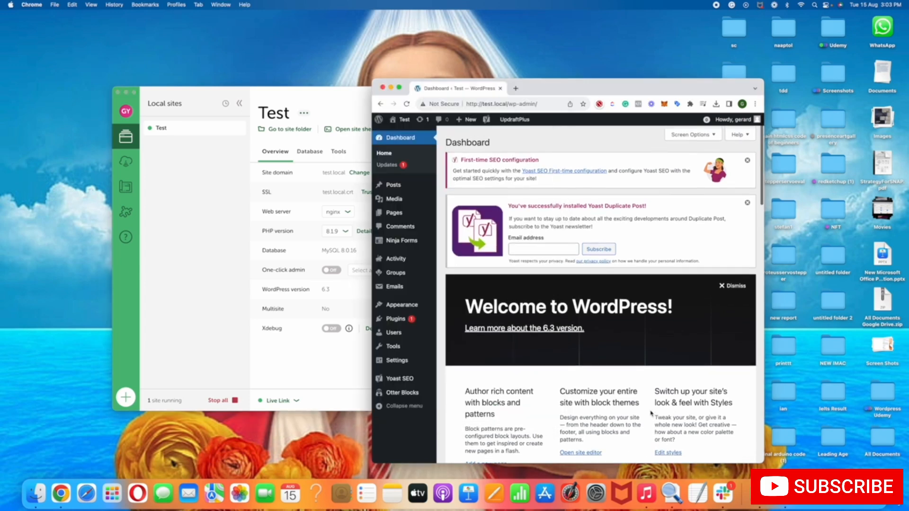
mouse_move(405, 127)
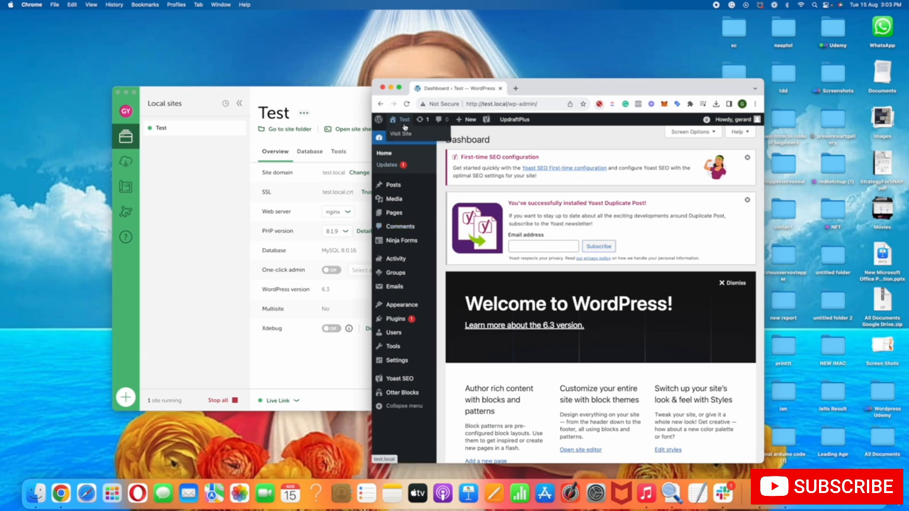
right_click(401, 135)
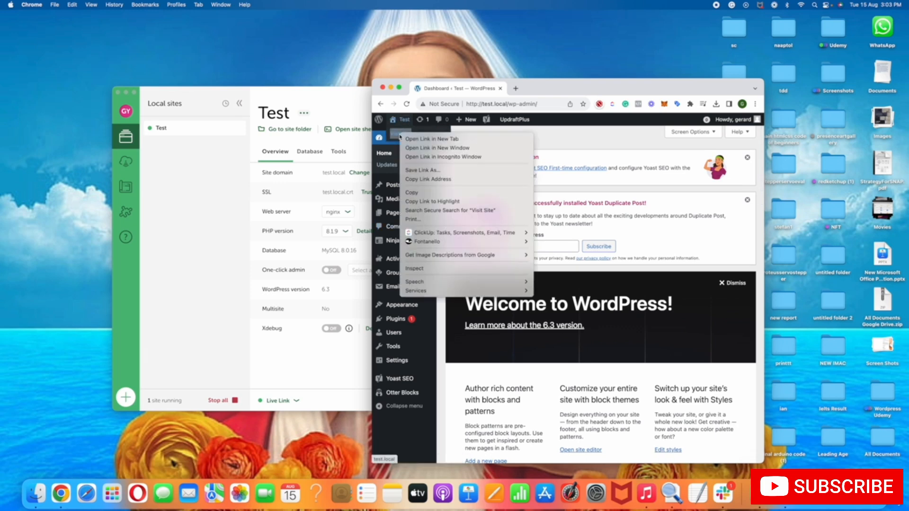
click(407, 140)
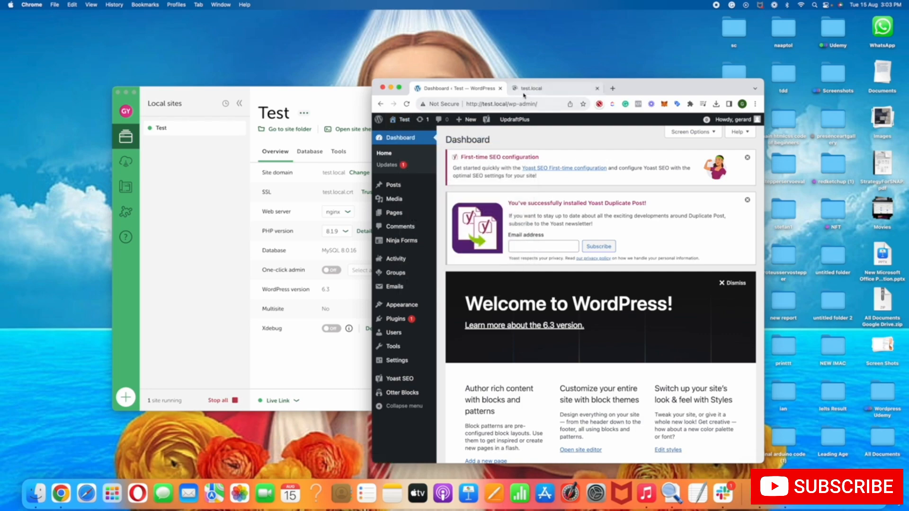
click(523, 91)
scroll(493, 189, down, 10)
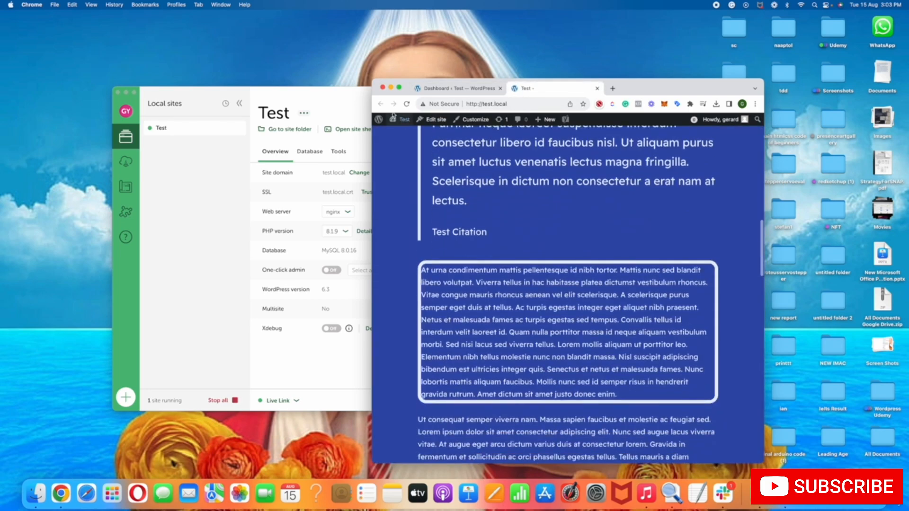
mouse_move(410, 122)
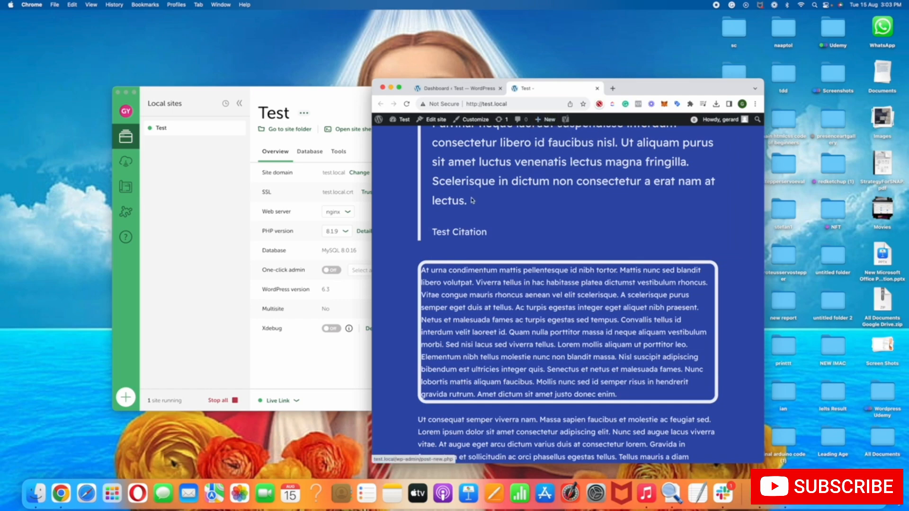
scroll(472, 201, down, 3)
scroll(471, 200, up, 5)
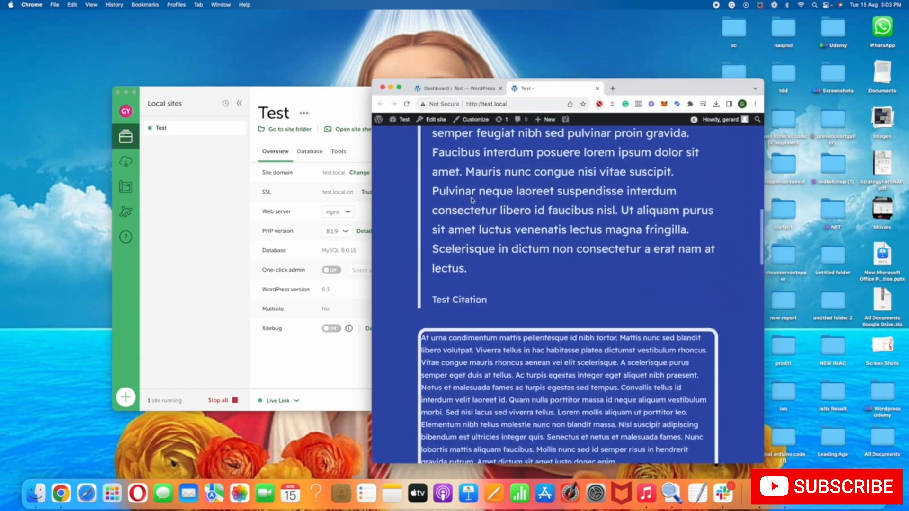
scroll(471, 199, up, 5)
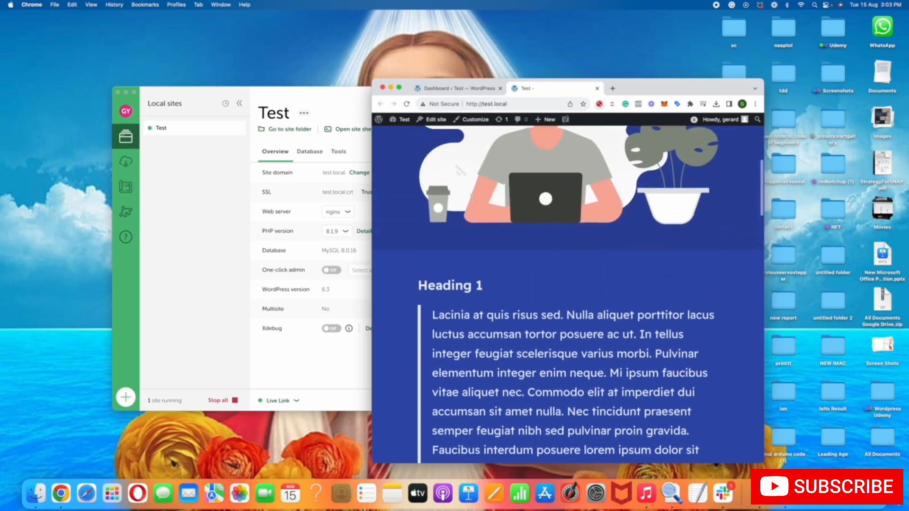
scroll(472, 200, up, 2)
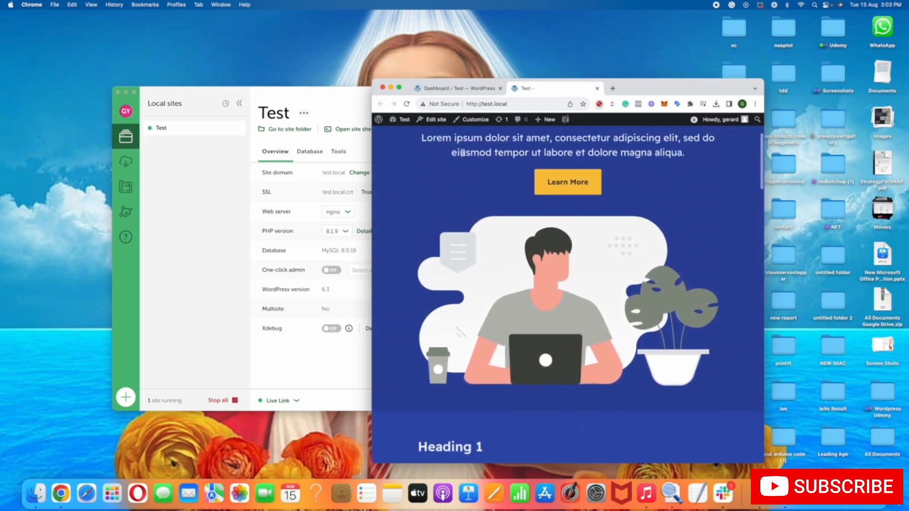
Compare the dashboard with the front-end page, check the site's local address, and close the front-end tab
click(482, 90)
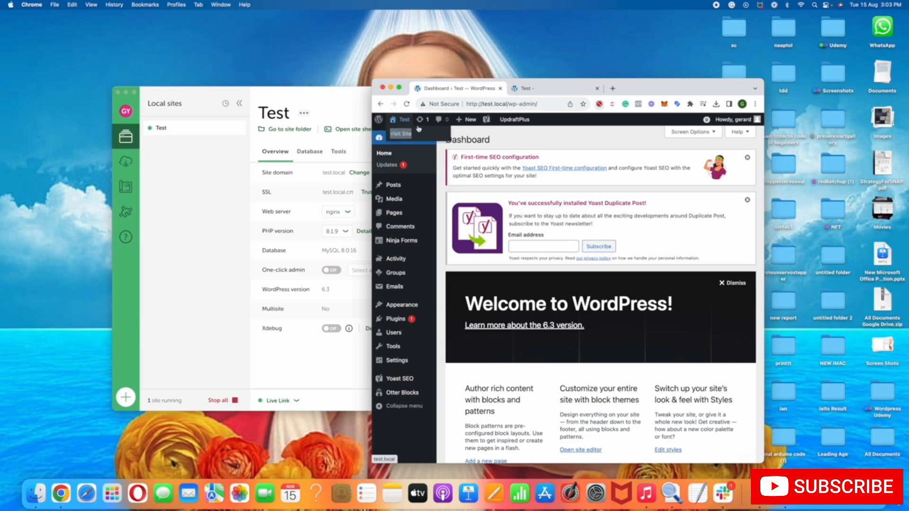
click(523, 95)
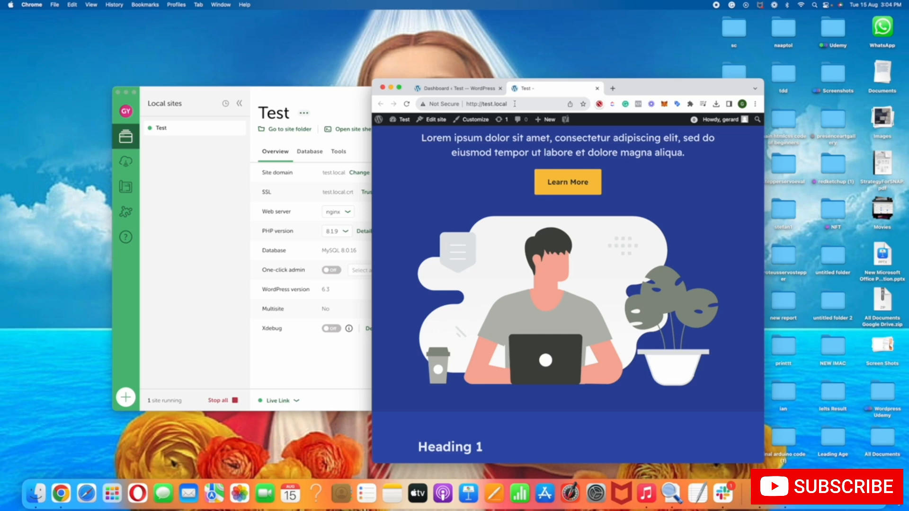
click(514, 104)
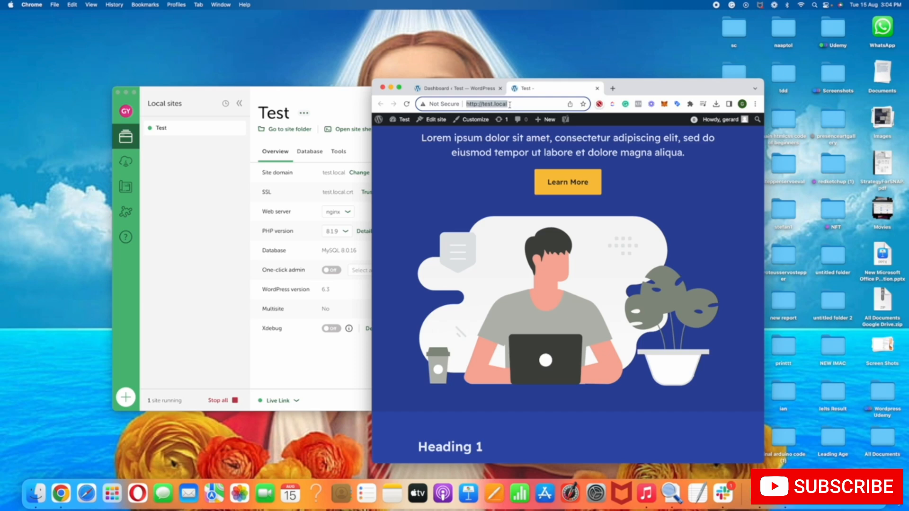
click(597, 88)
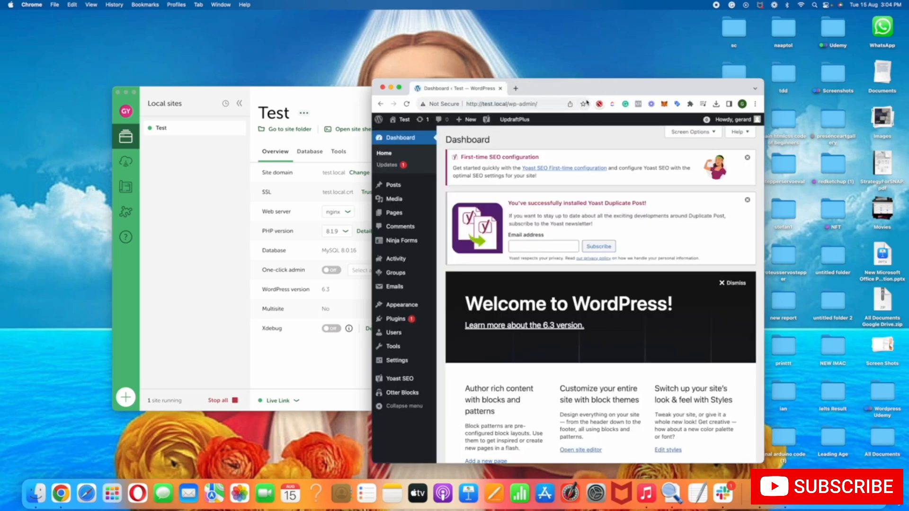
Switch to Local, show the Test site's Live Link details and copy the Live Link address
click(306, 379)
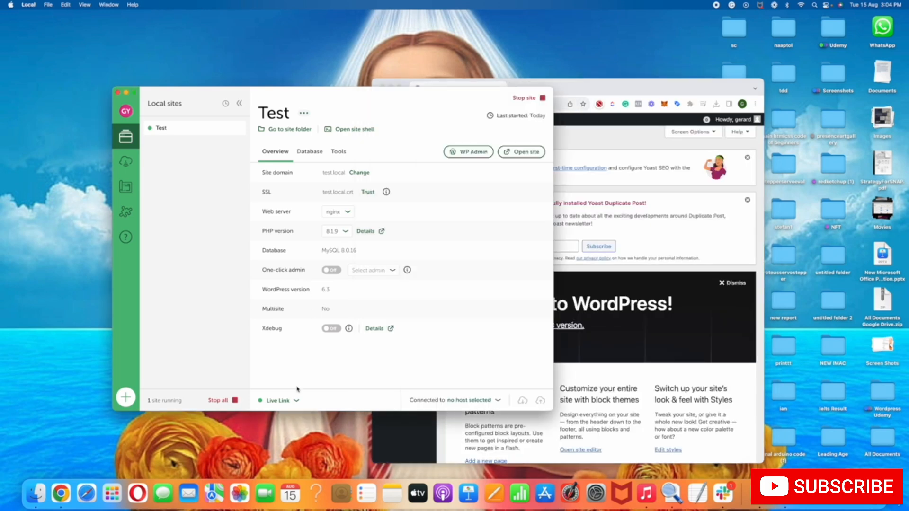
click(287, 403)
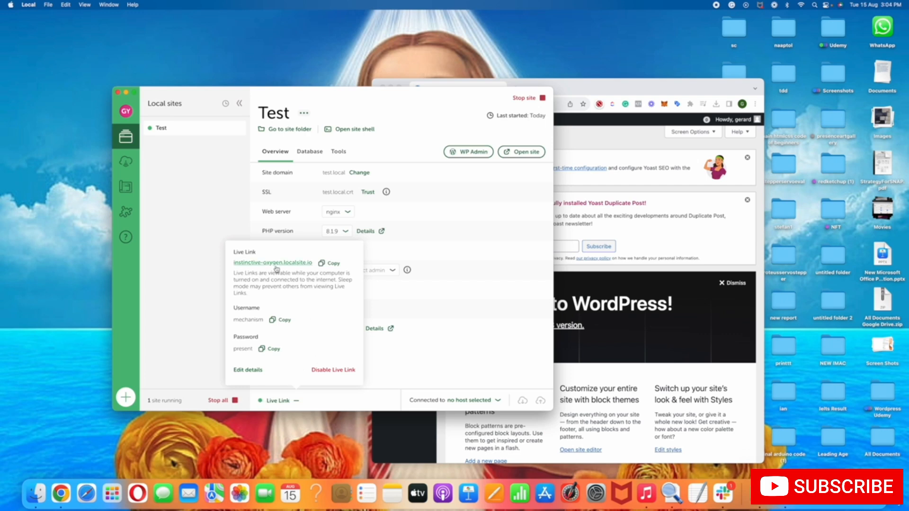
click(330, 263)
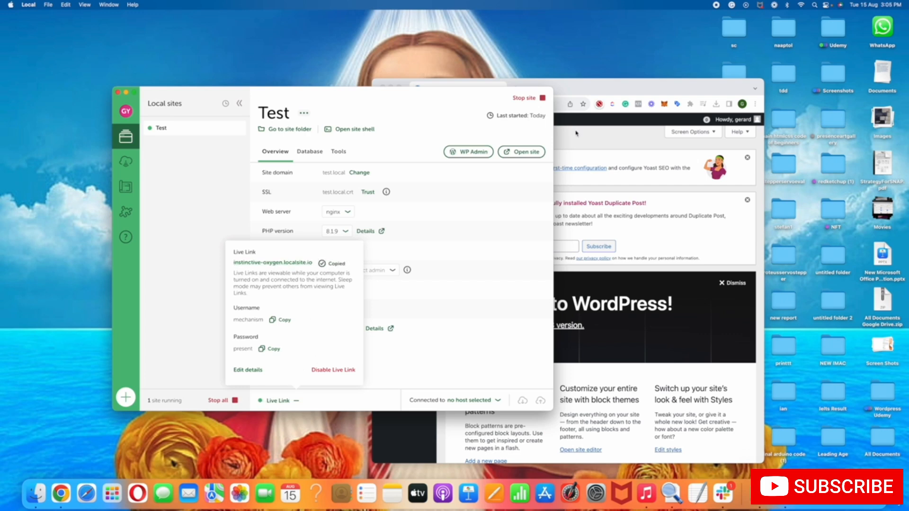
Switch to Chrome and load the copied Live Link address instinctive-oxygen.localsite.io in a new tab
click(577, 94)
click(515, 87)
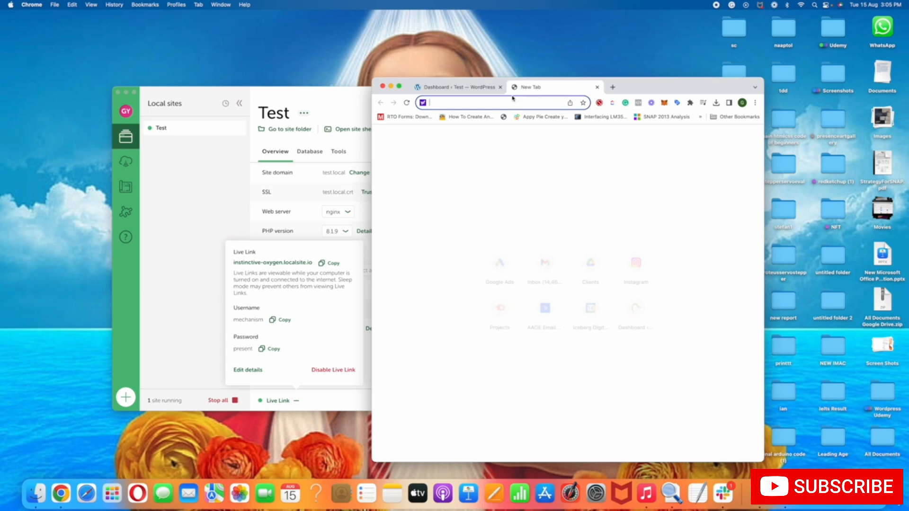
click(288, 342)
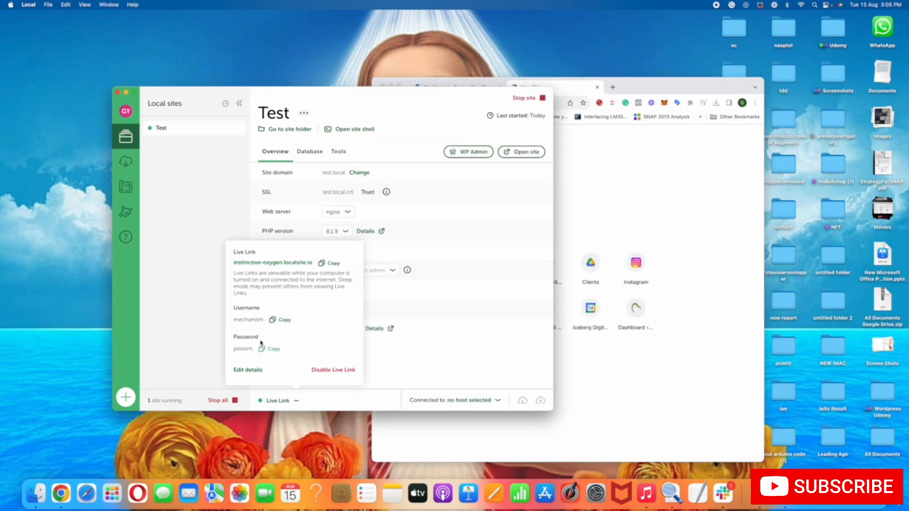
click(618, 132)
right_click(527, 99)
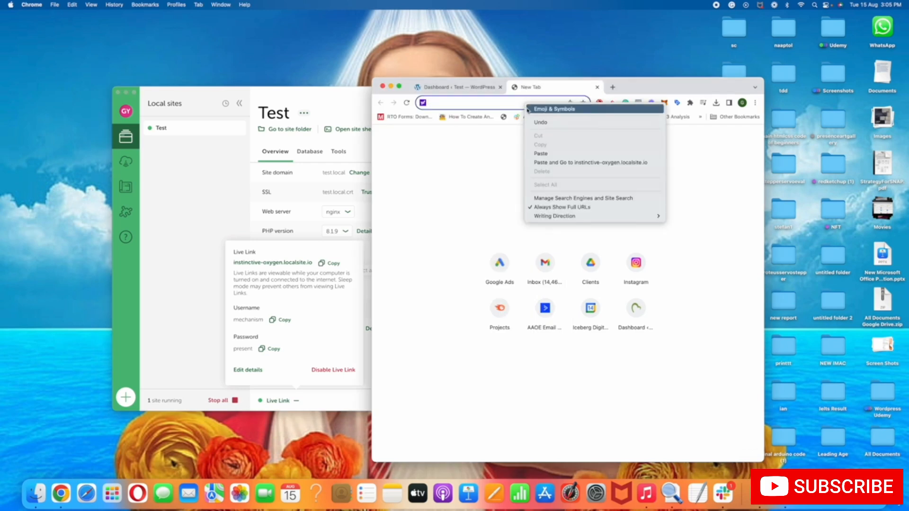
click(548, 162)
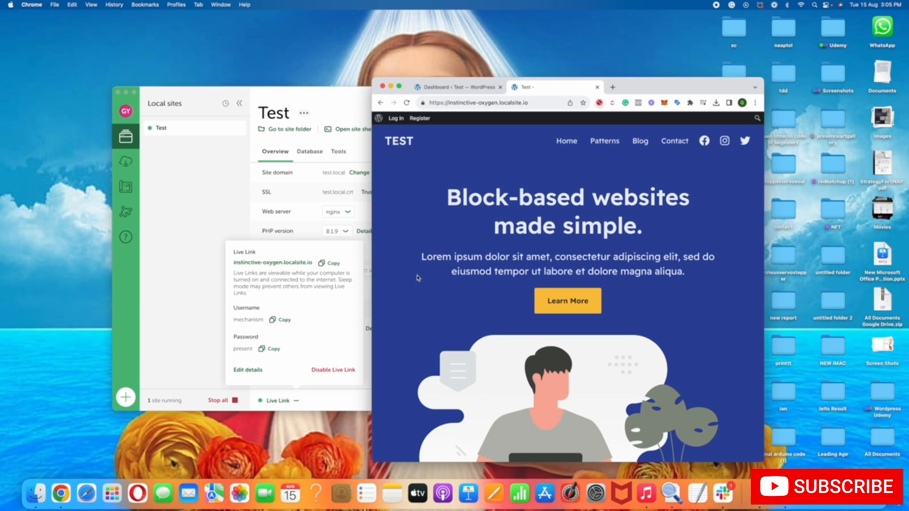
Look through the Test site's home page served over the Live Link, down to the footer and back up
scroll(418, 277, down, 15)
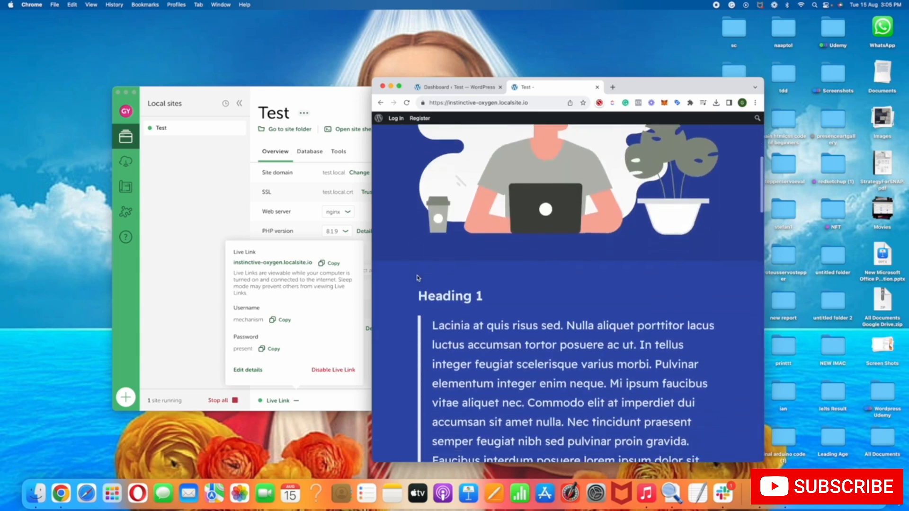
scroll(418, 278, down, 15)
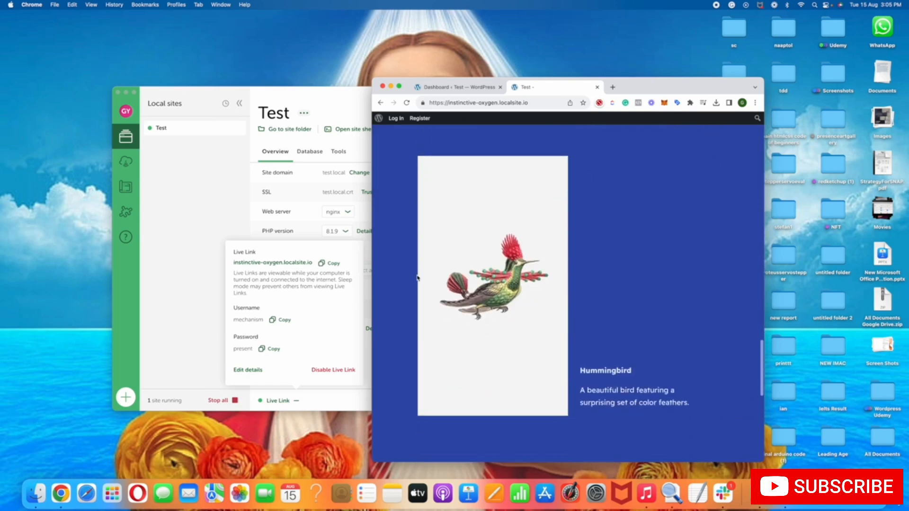
scroll(418, 278, down, 5)
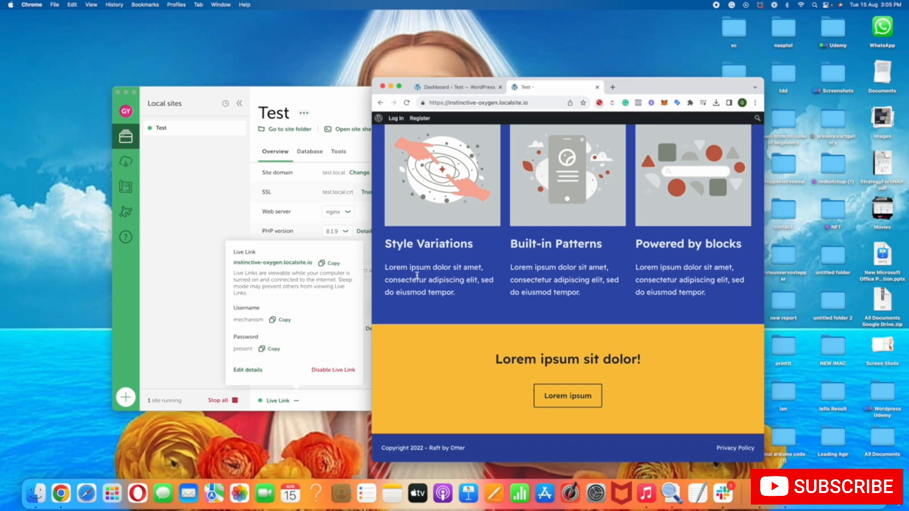
scroll(417, 275, up, 20)
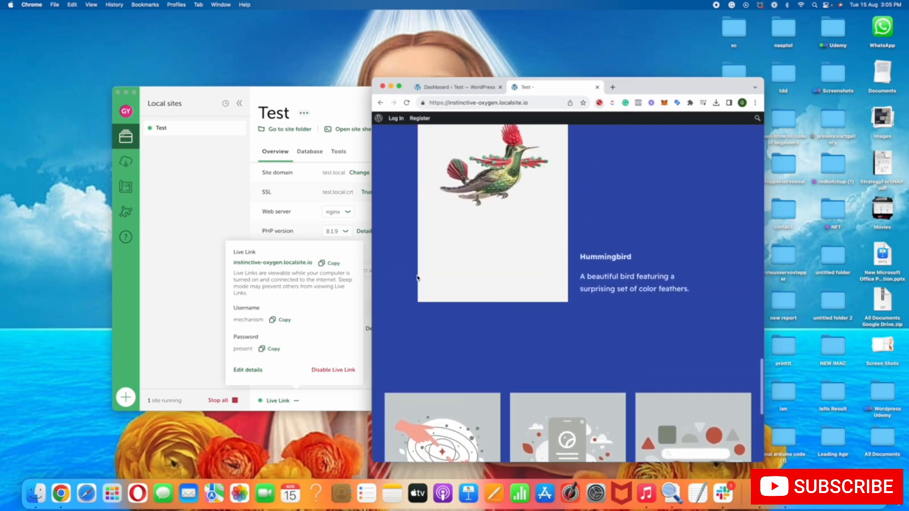
scroll(418, 278, up, 20)
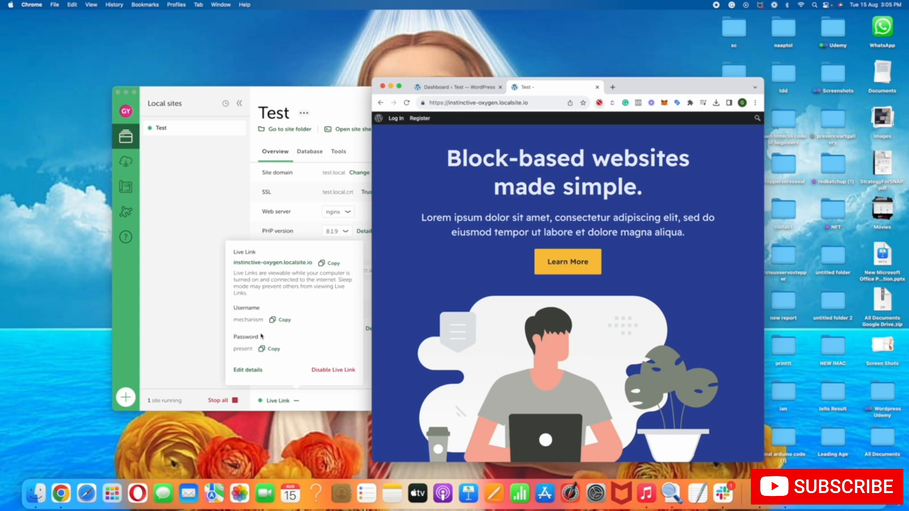
Switch to Local, reopen the Test site's Live Link details and disable the Live Link
click(207, 228)
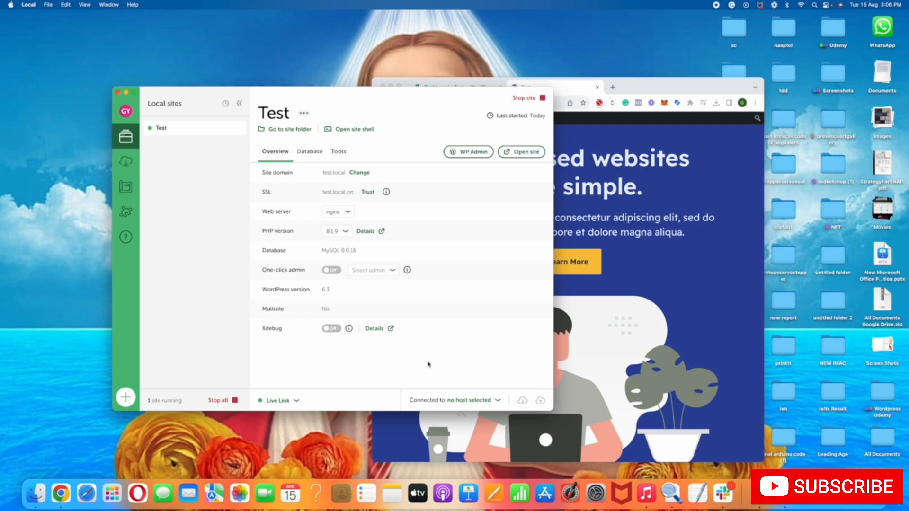
click(279, 401)
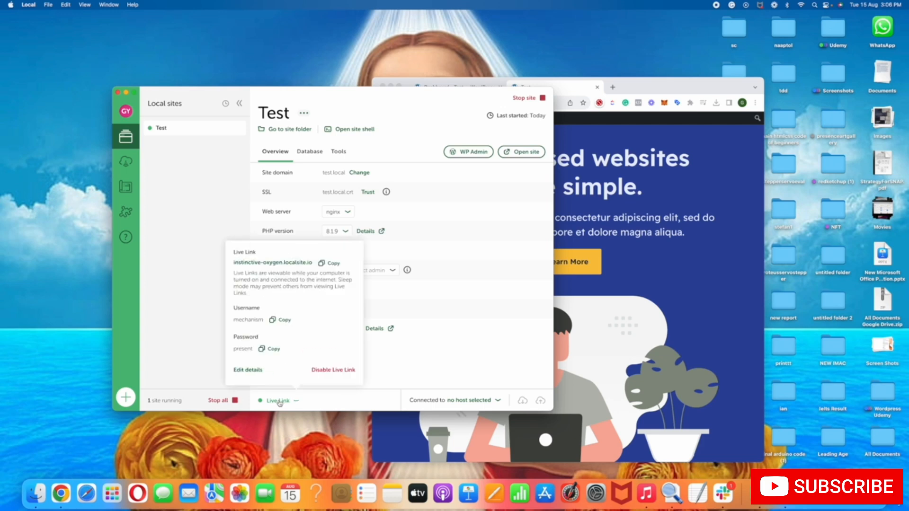
click(335, 370)
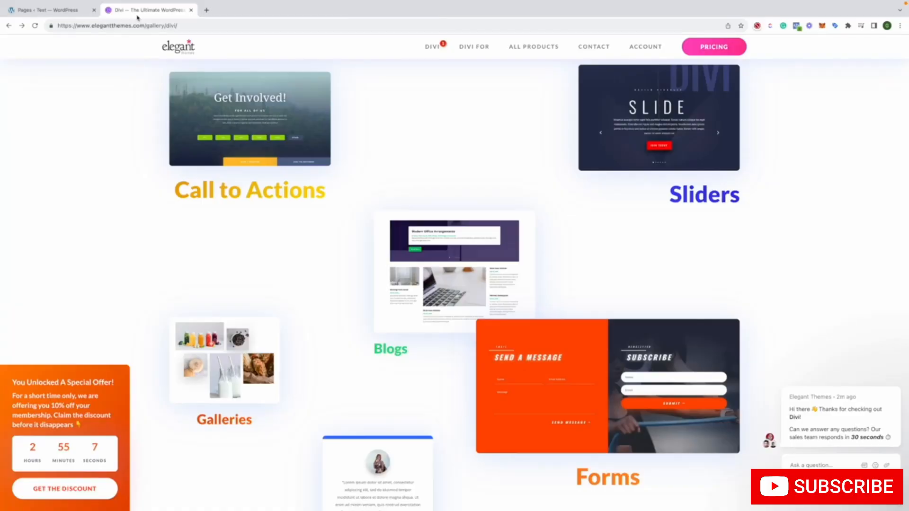
Start the Divi introduction video at the head of the Elegant Themes Divi page in Chrome, then close it
scroll(140, 83, up, 15)
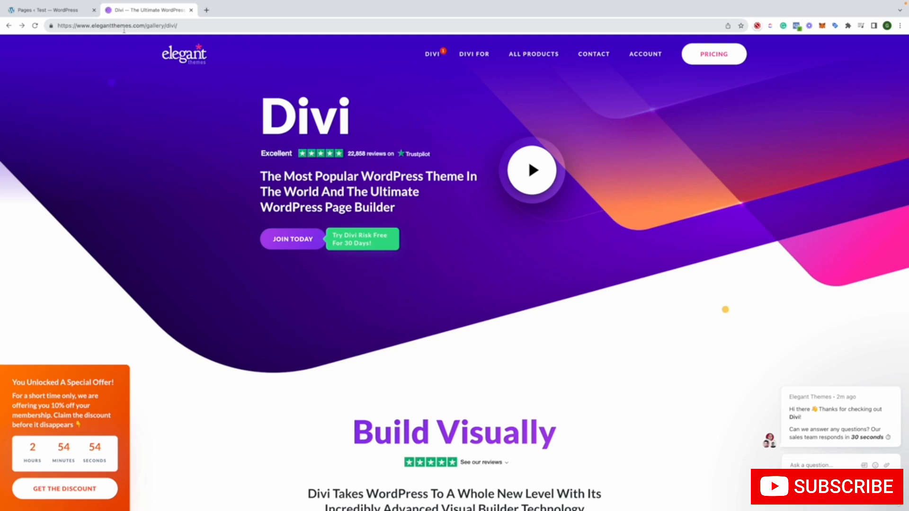
click(547, 165)
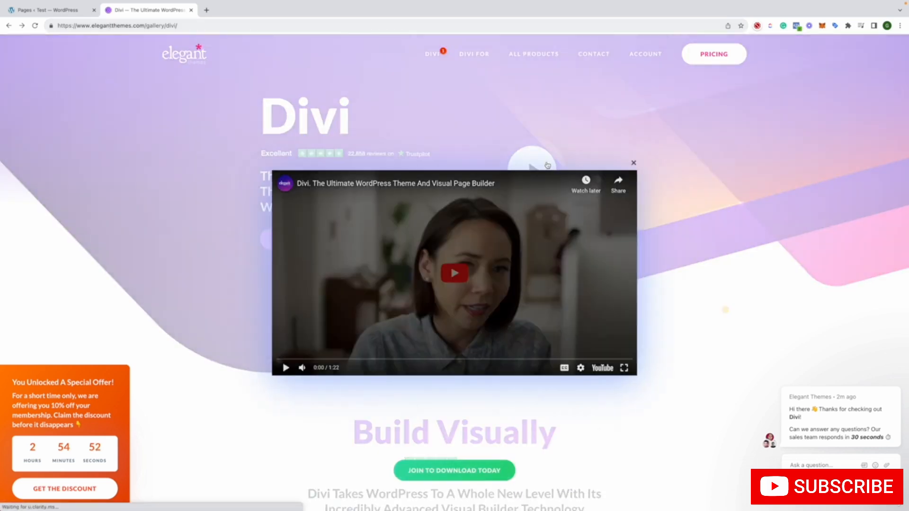
click(472, 252)
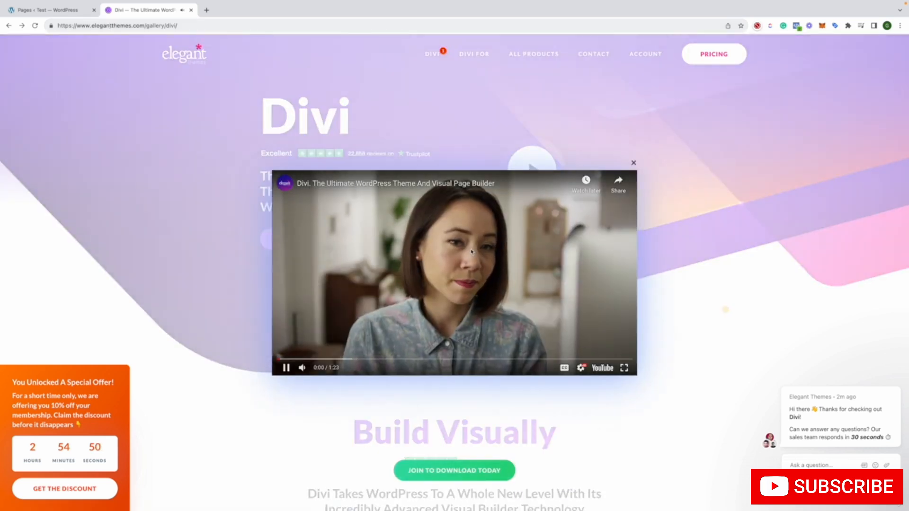
click(472, 252)
click(634, 162)
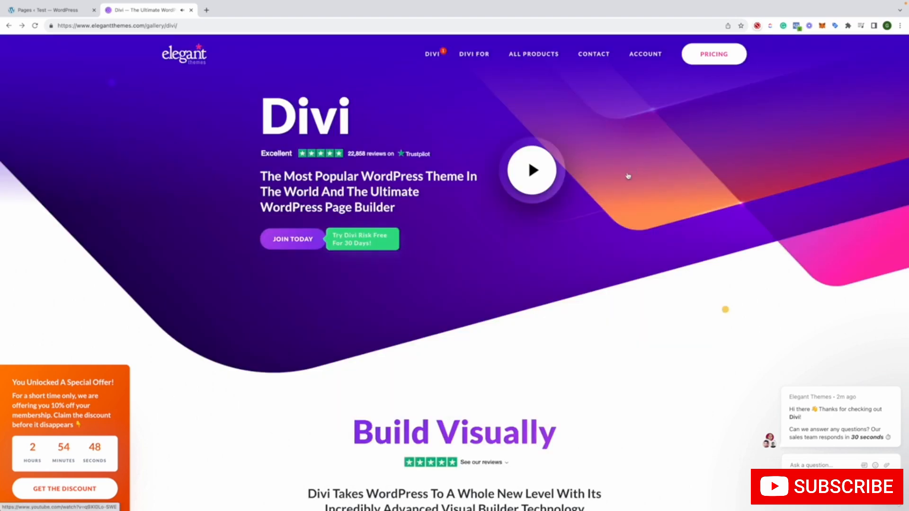
Examine the Divi page's overview of visual building features, modules and pre-made website packs
scroll(621, 183, down, 10)
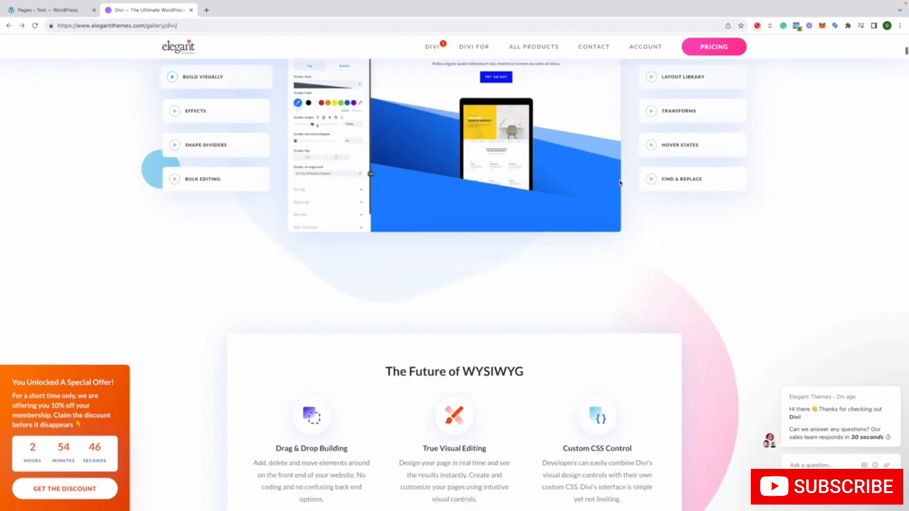
scroll(620, 183, down, 10)
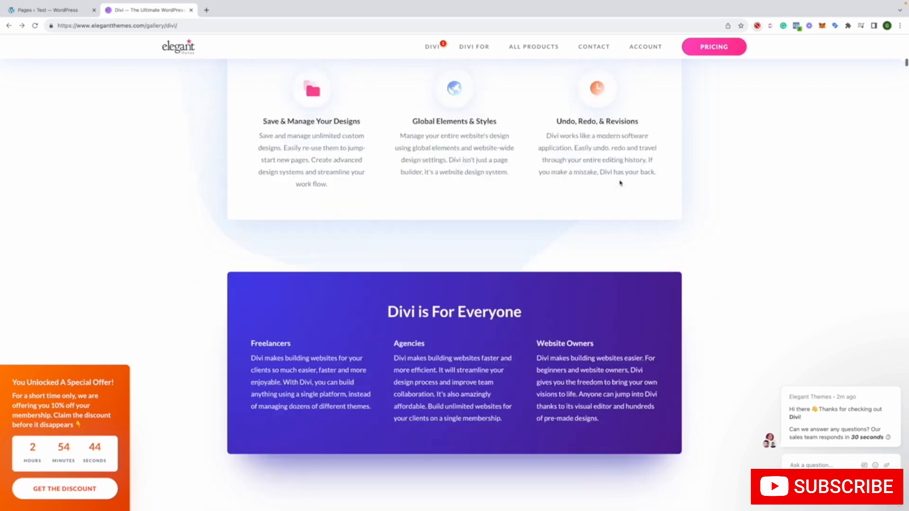
scroll(620, 183, down, 10)
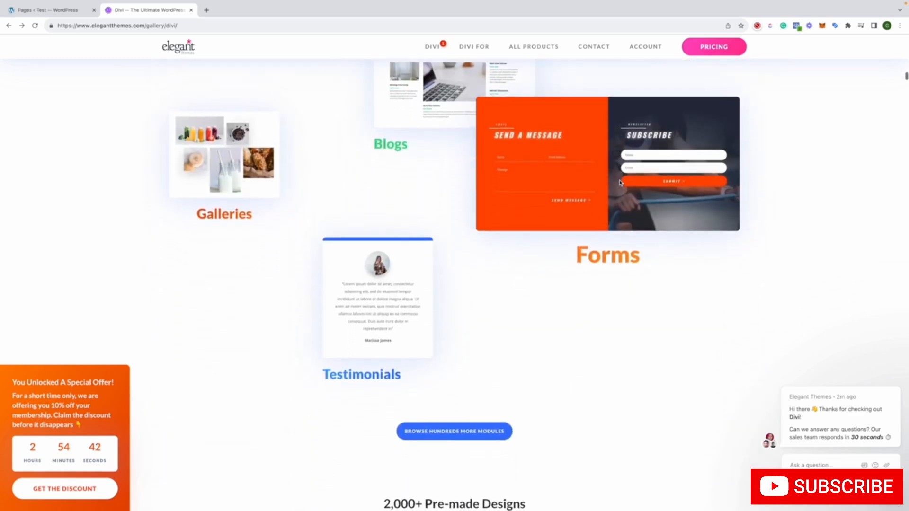
scroll(620, 183, down, 5)
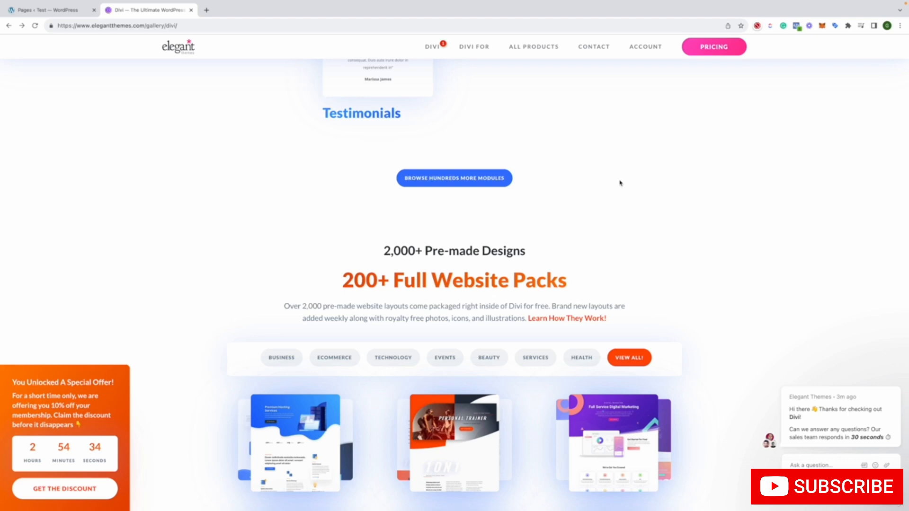
scroll(620, 183, down, 10)
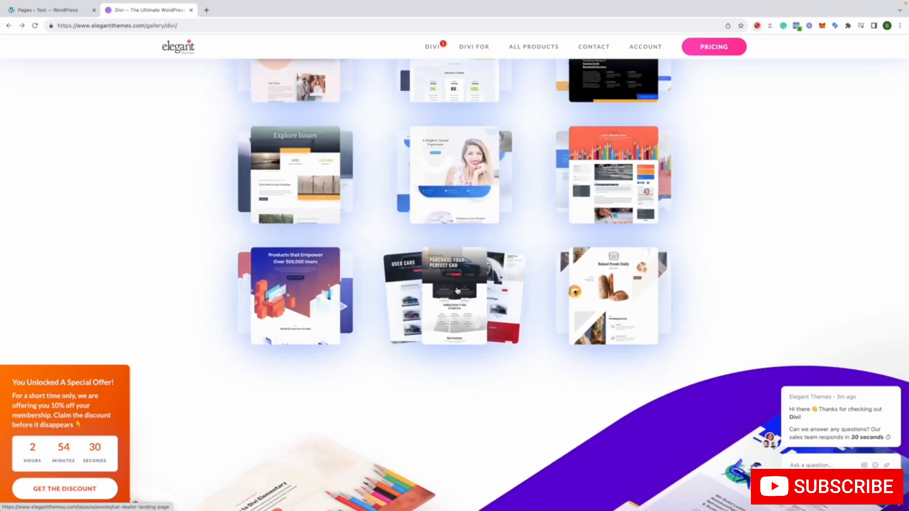
scroll(457, 290, down, 4)
scroll(456, 290, up, 10)
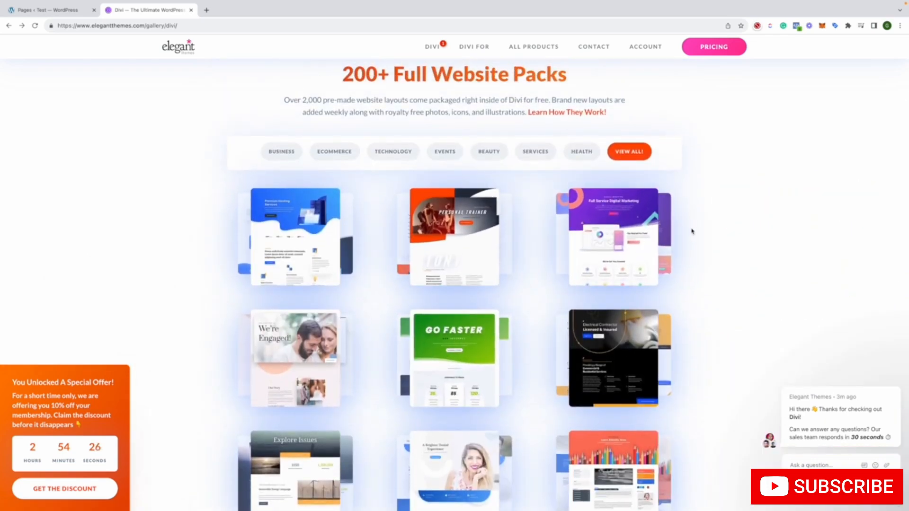
scroll(692, 231, up, 2)
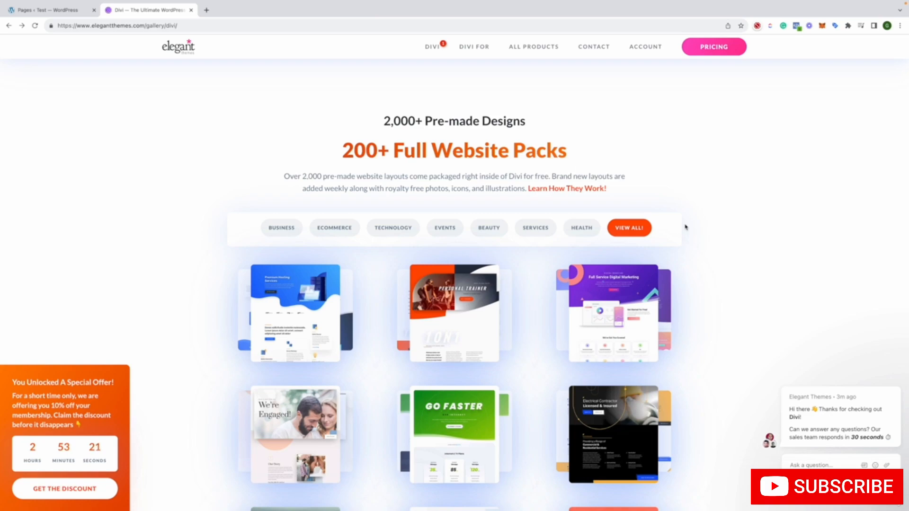
Examine the Divi page's feature sections on customization, email opt-in, WooCommerce, Divi Cloud, website management and speed
scroll(667, 255, down, 10)
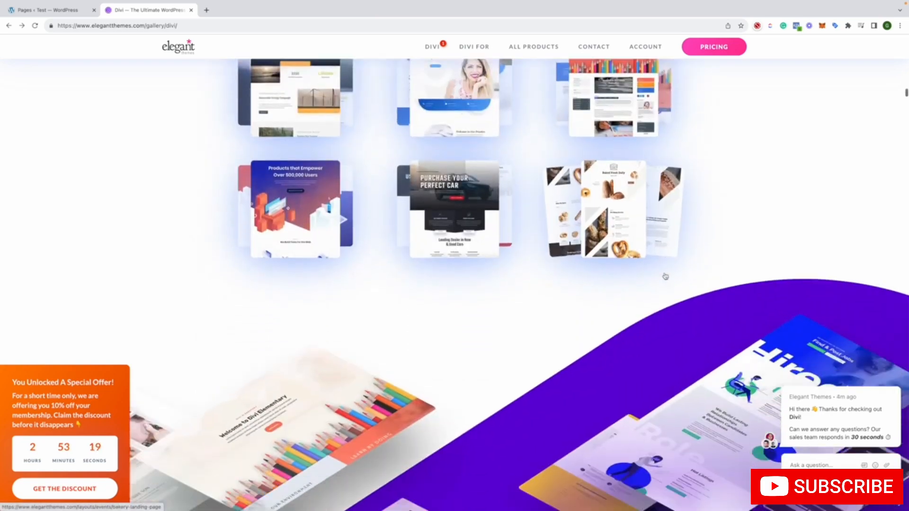
scroll(665, 275, down, 8)
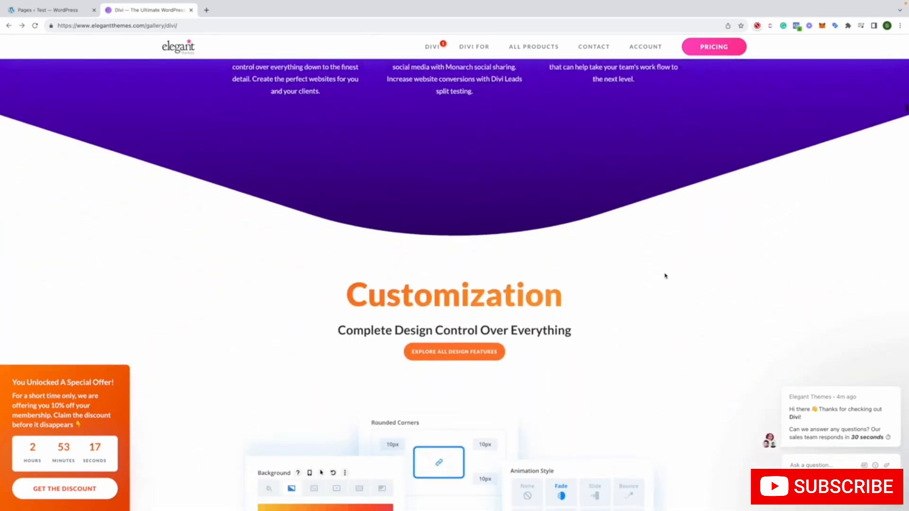
scroll(666, 275, down, 8)
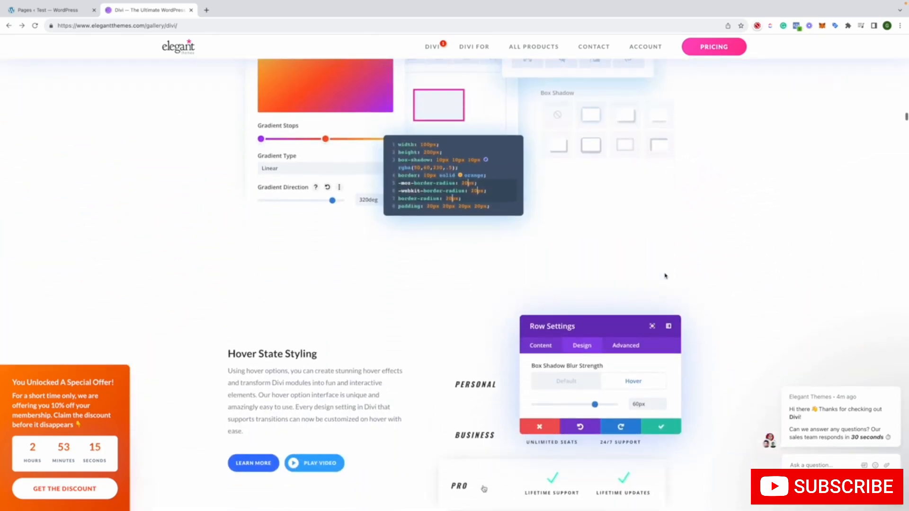
scroll(665, 276, down, 10)
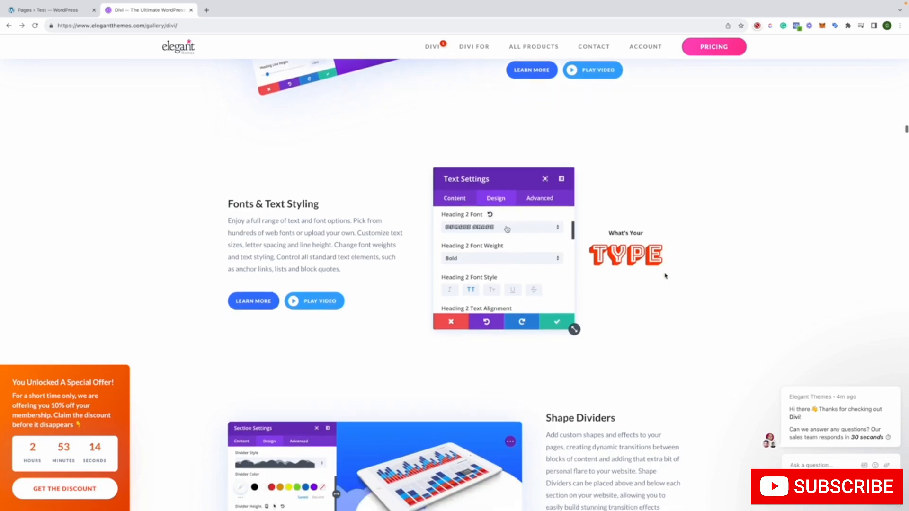
scroll(665, 275, down, 10)
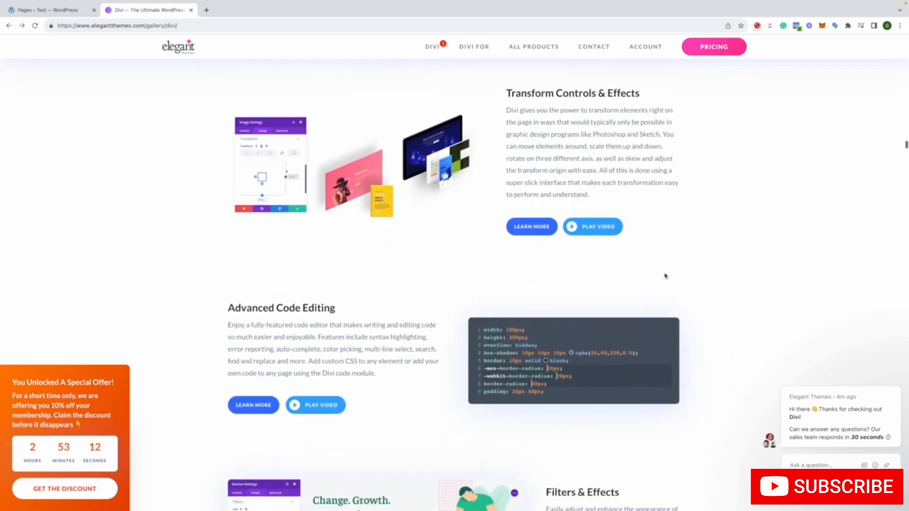
scroll(665, 275, down, 12)
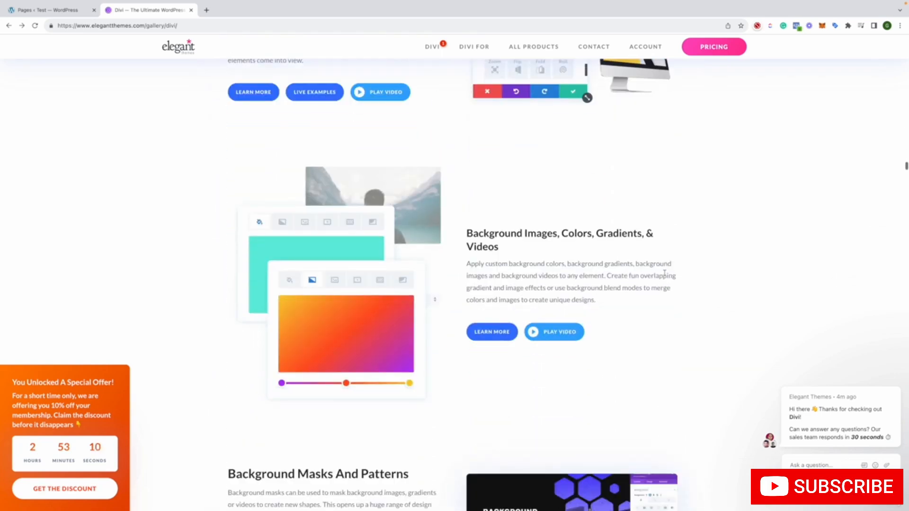
scroll(665, 276, down, 8)
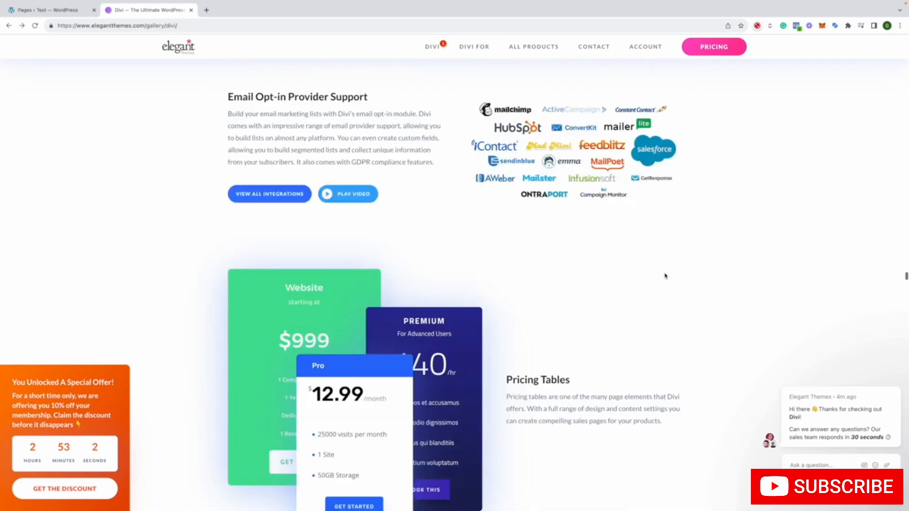
scroll(665, 276, down, 10)
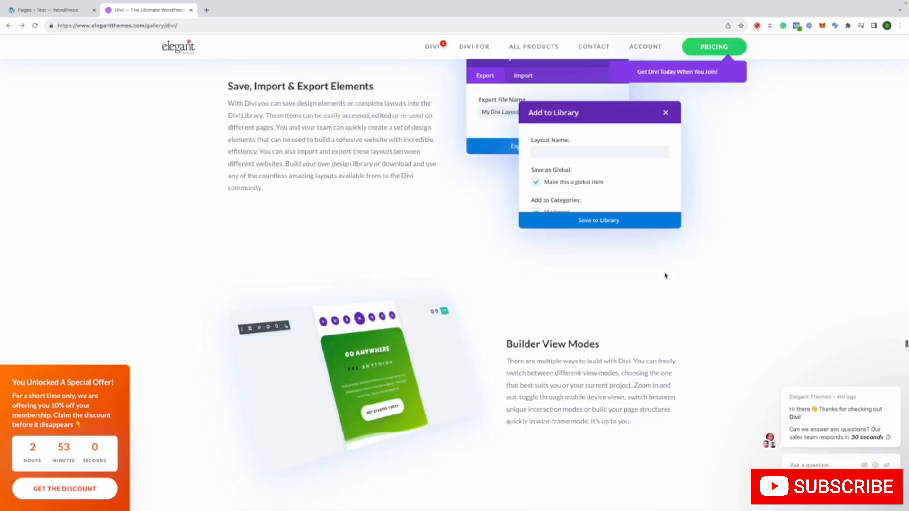
scroll(665, 275, down, 5)
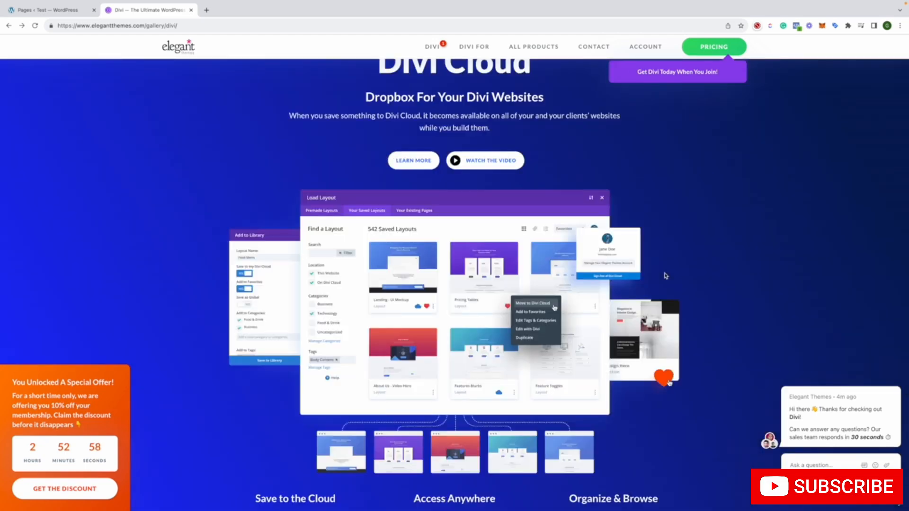
scroll(665, 275, down, 3)
scroll(665, 276, down, 8)
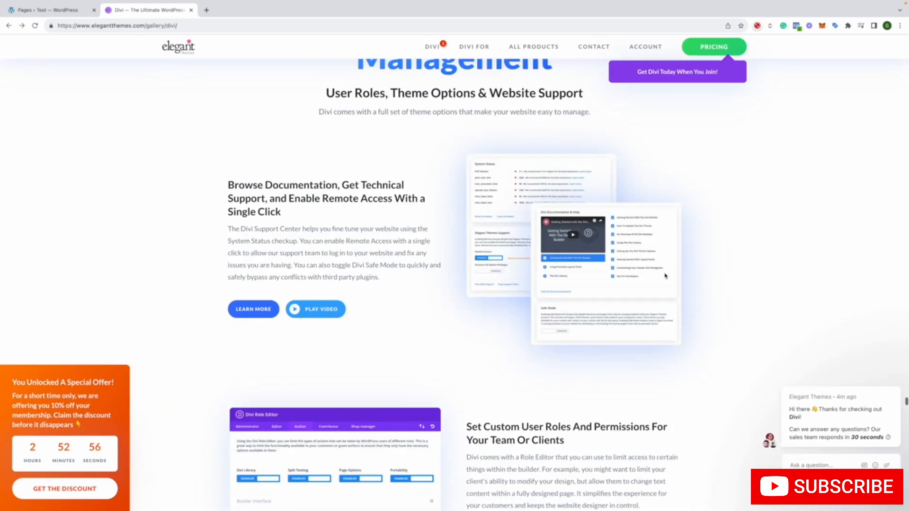
scroll(665, 275, up, 20)
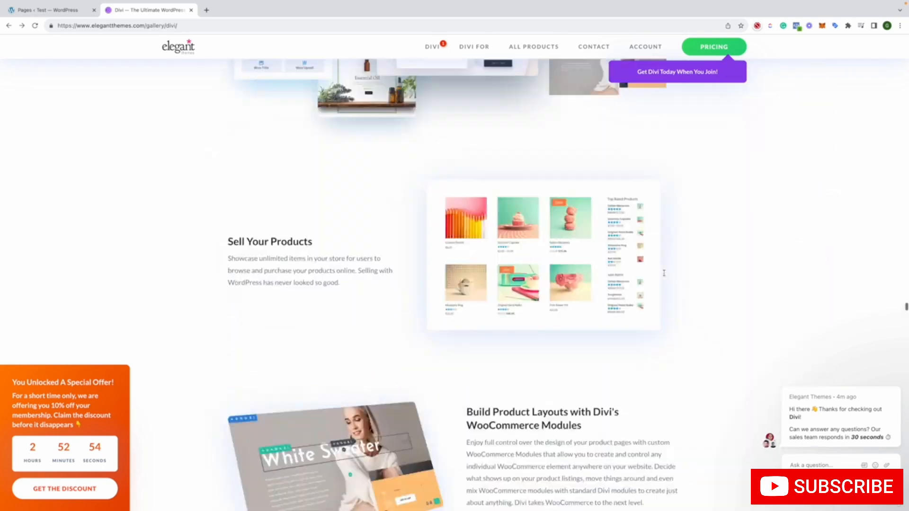
scroll(664, 273, up, 20)
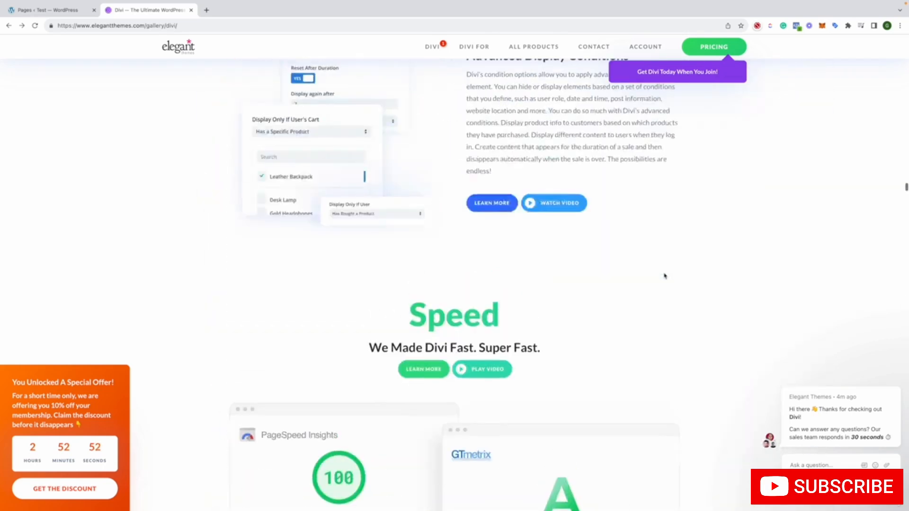
Open the free builder demo from the Divi page's Build Visually section and start its guided tour
scroll(664, 275, up, 20)
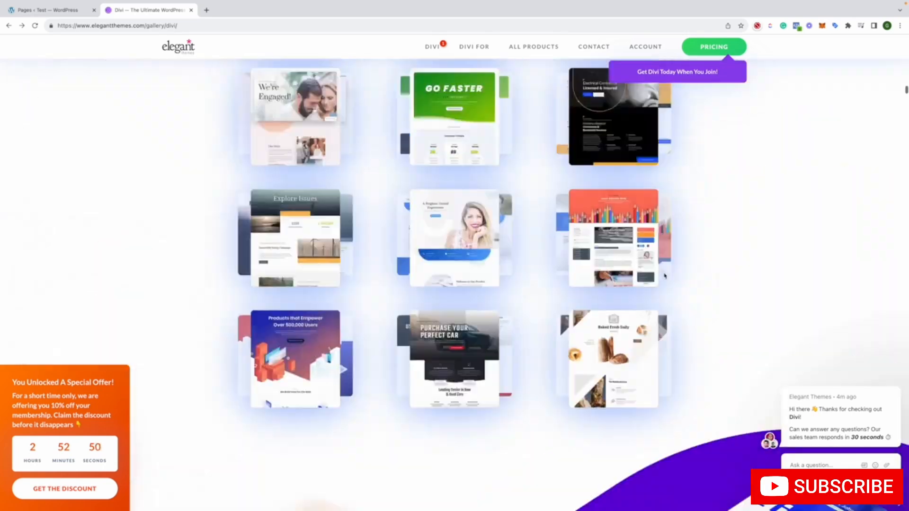
scroll(664, 276, up, 5)
scroll(664, 275, down, 15)
scroll(665, 276, up, 10)
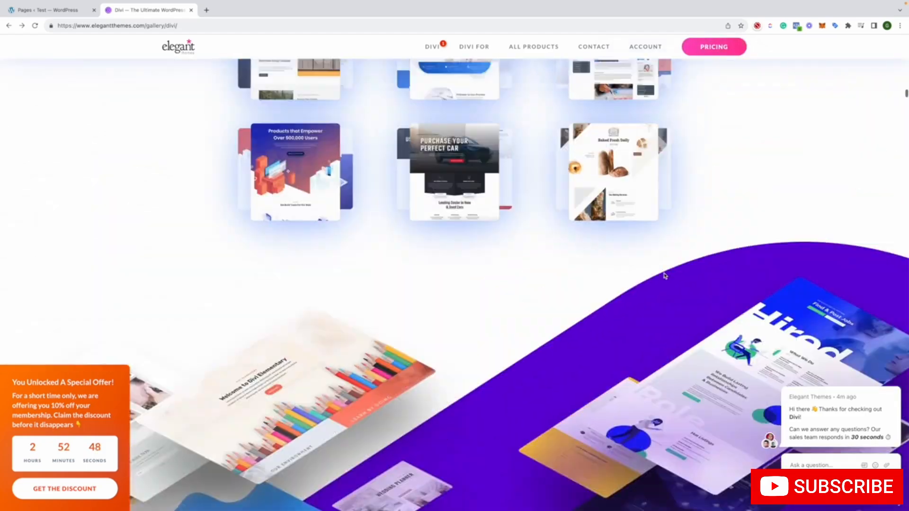
scroll(664, 275, up, 10)
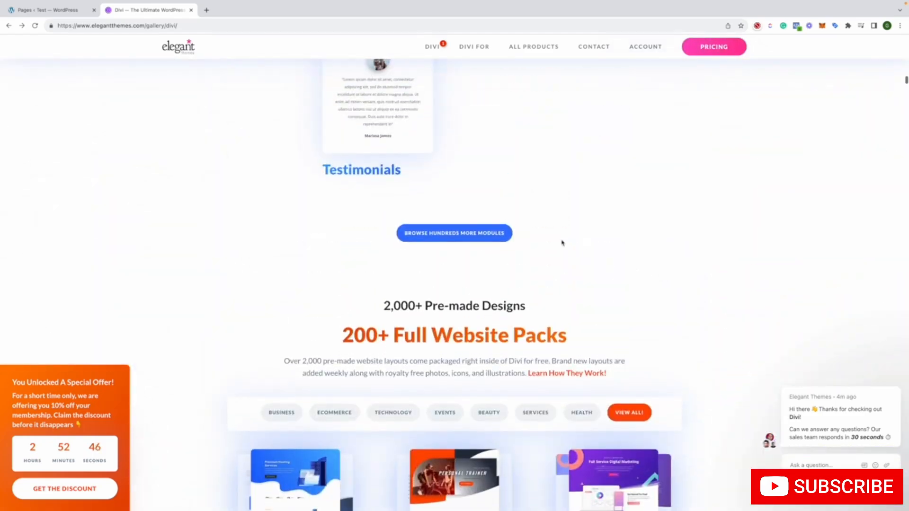
scroll(562, 242, up, 20)
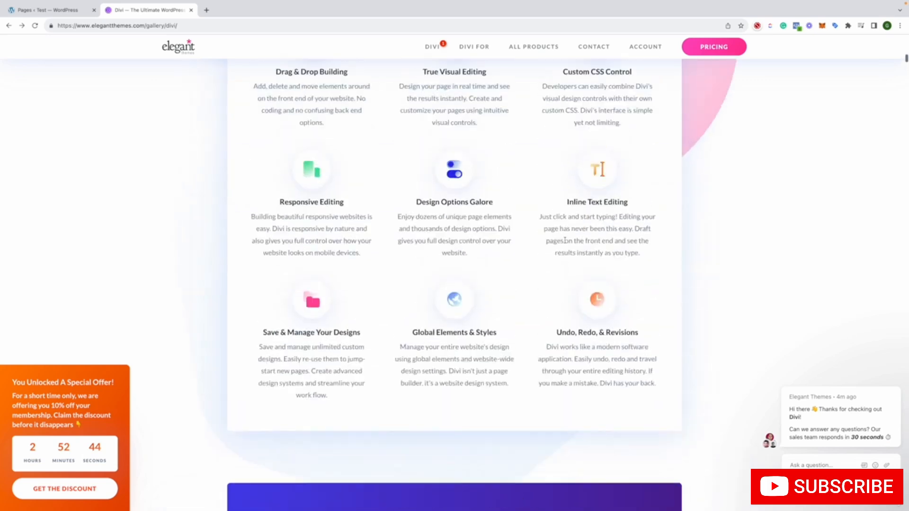
scroll(565, 240, up, 10)
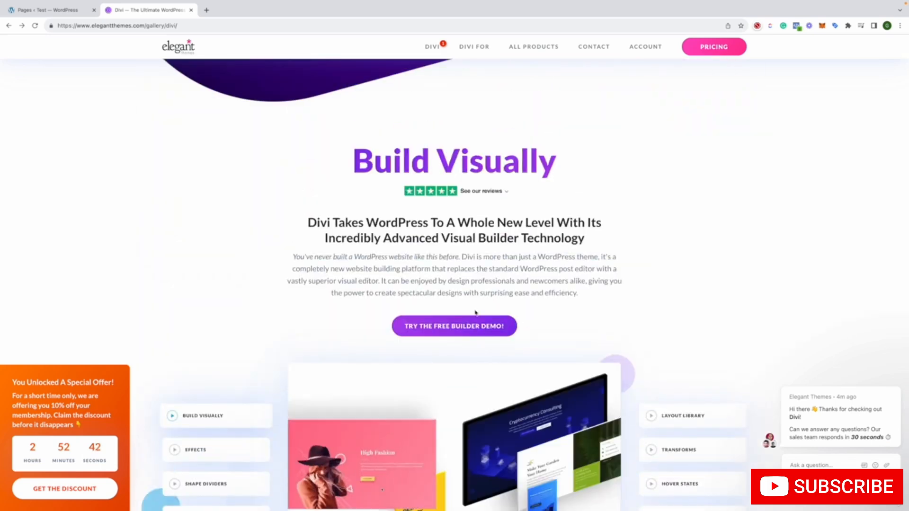
click(459, 331)
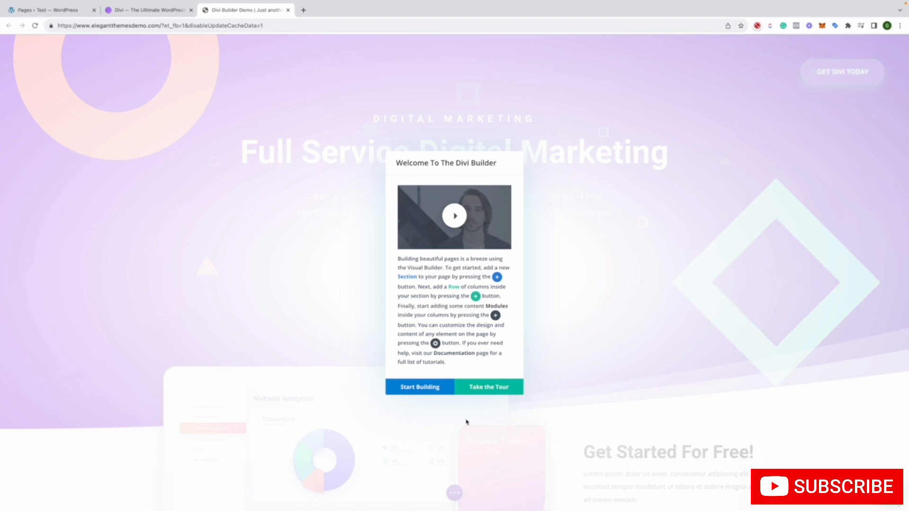
click(488, 387)
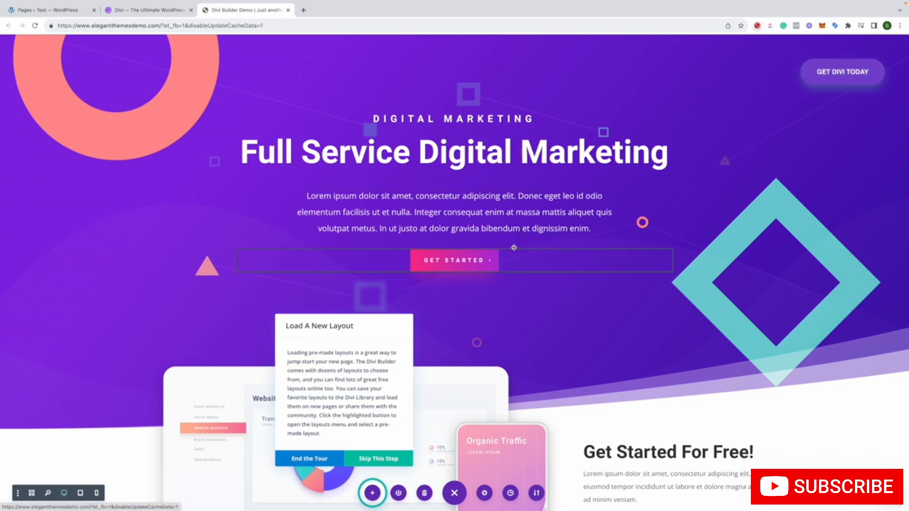
Load the Landing layout from the premade Divi Builder Demo layout pack onto the demo page
scroll(353, 196, down, 9)
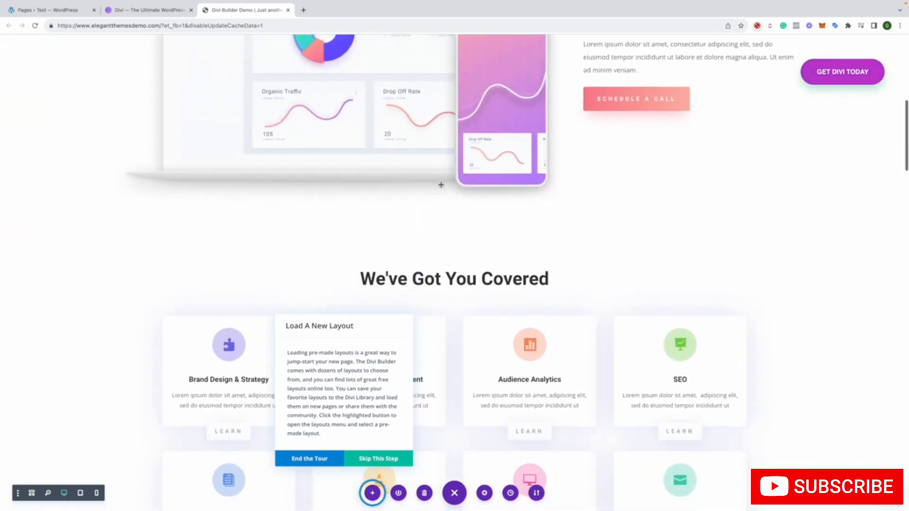
scroll(631, 146, up, 2)
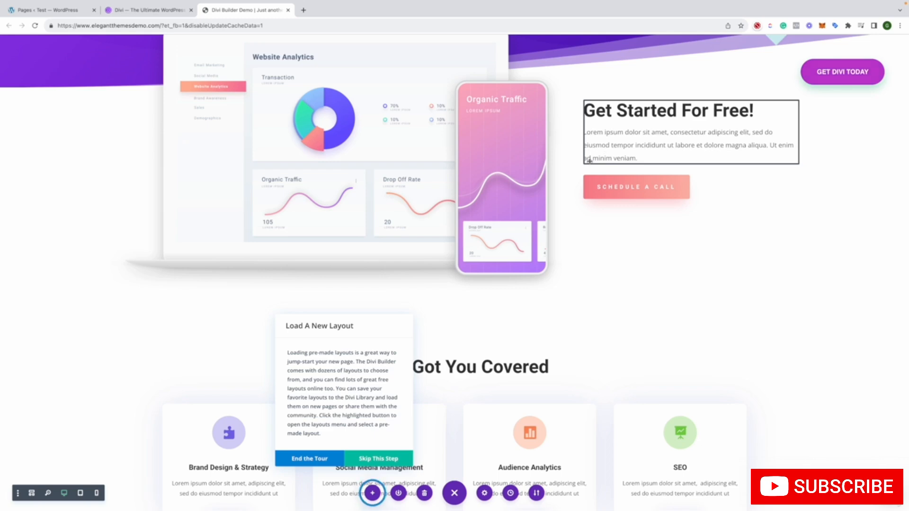
scroll(372, 439, up, 7)
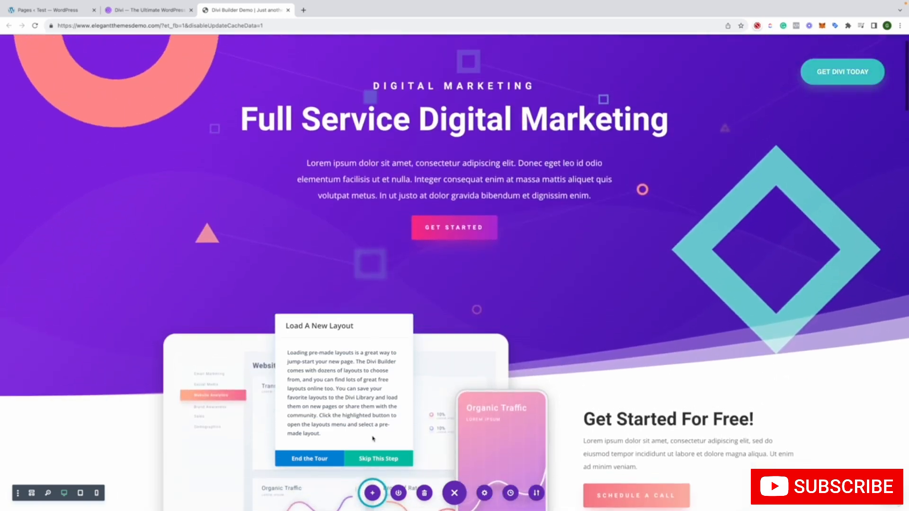
click(373, 494)
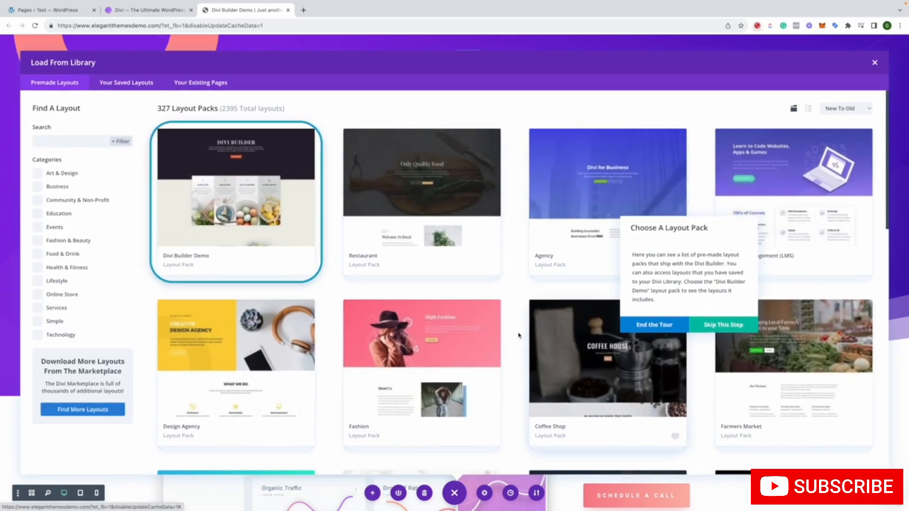
click(294, 221)
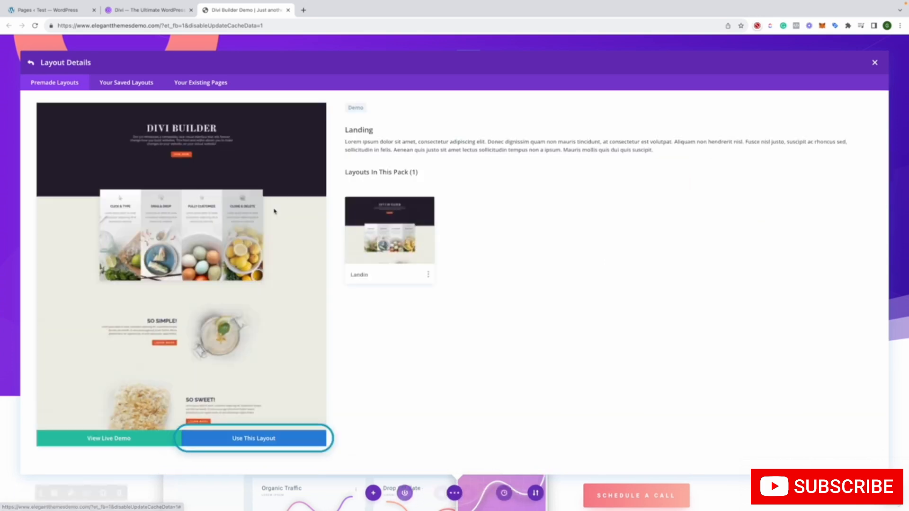
click(265, 440)
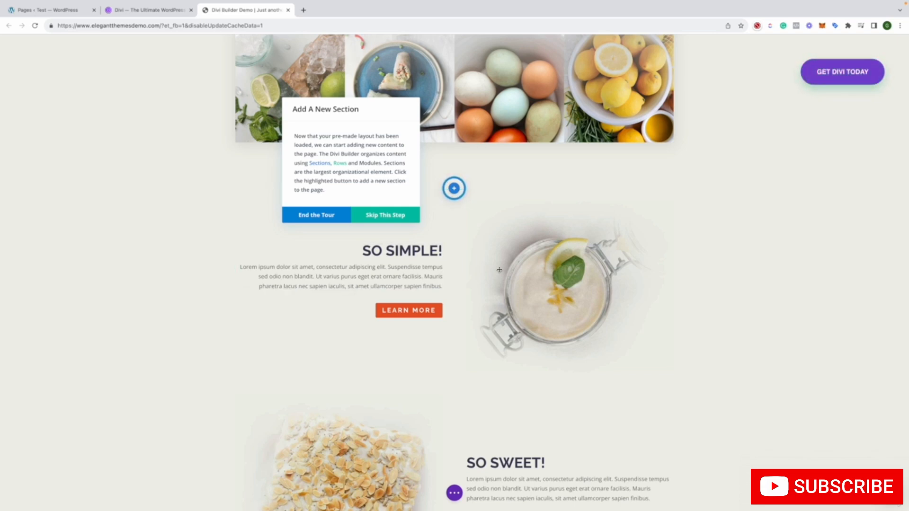
Add a regular section with a row of three equal columns between the food images and the So Simple! section
click(455, 189)
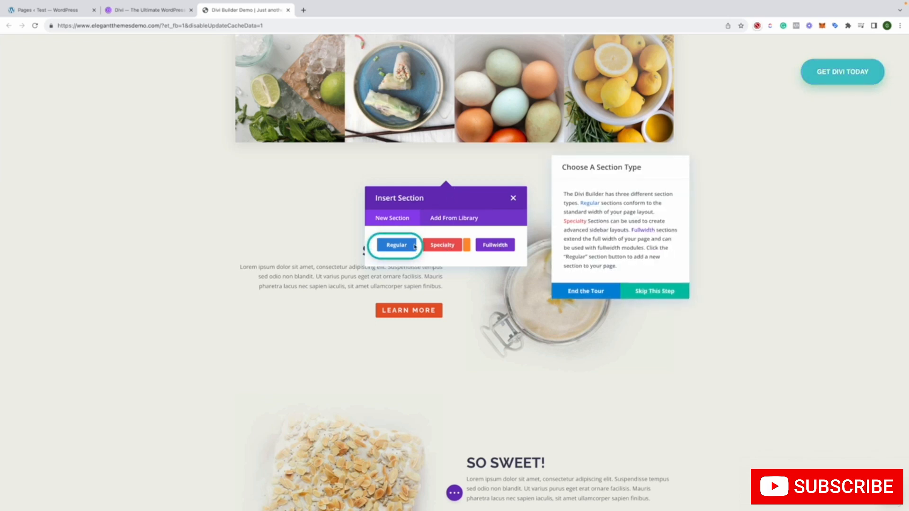
click(407, 247)
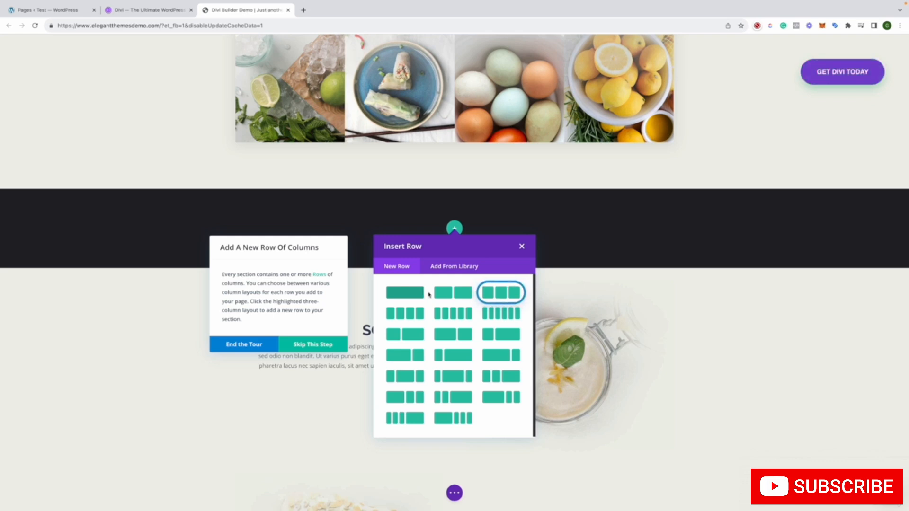
click(502, 294)
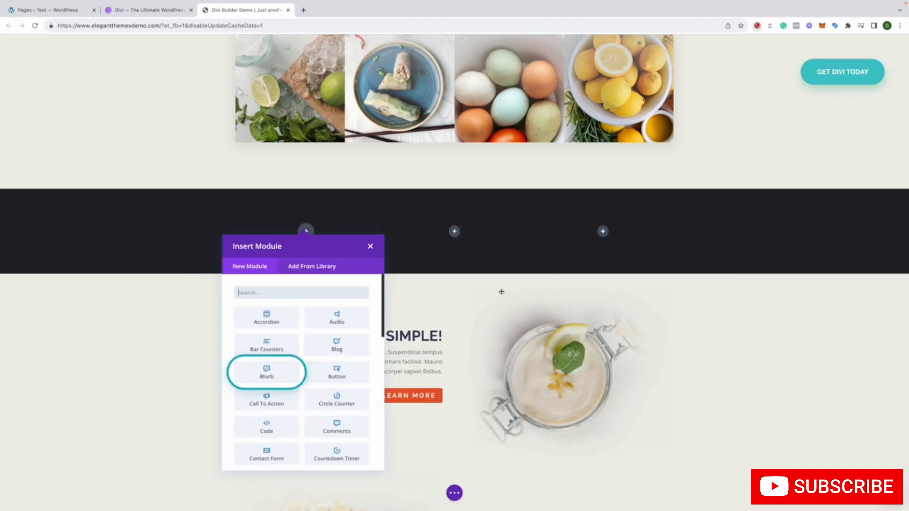
Insert a Blurb module in the first column of the new row, with the title "Test"
scroll(253, 347, down, 2)
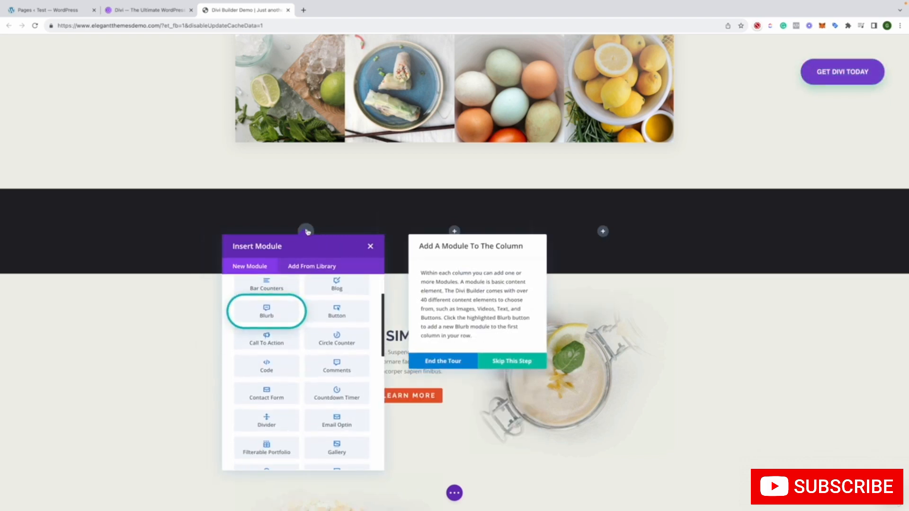
click(267, 314)
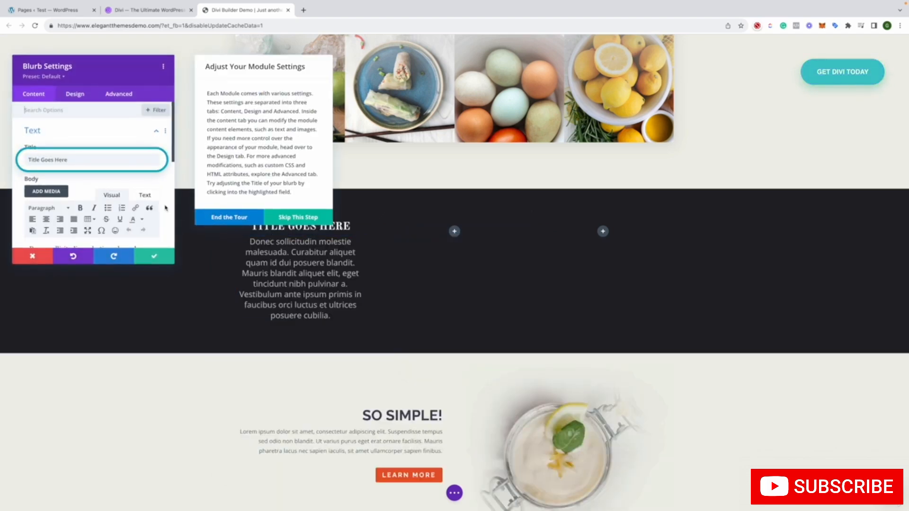
triple_click(78, 159)
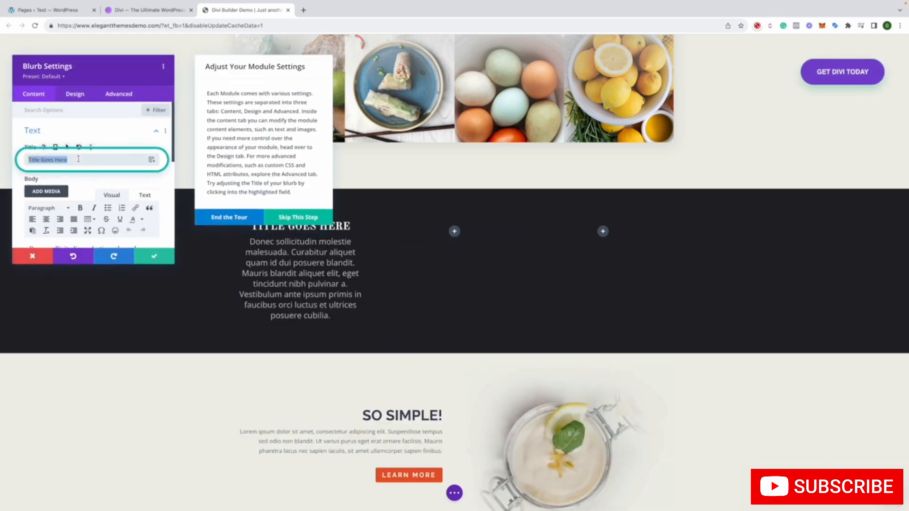
text(Test)
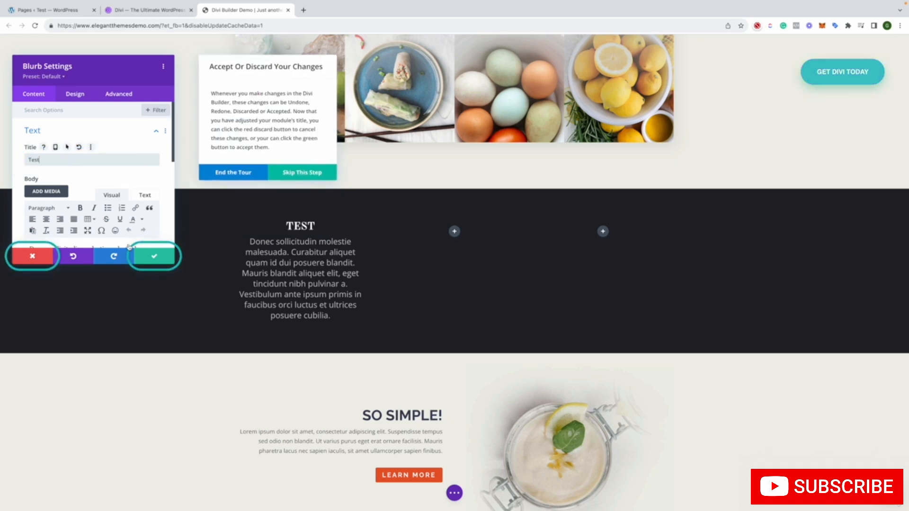
click(152, 256)
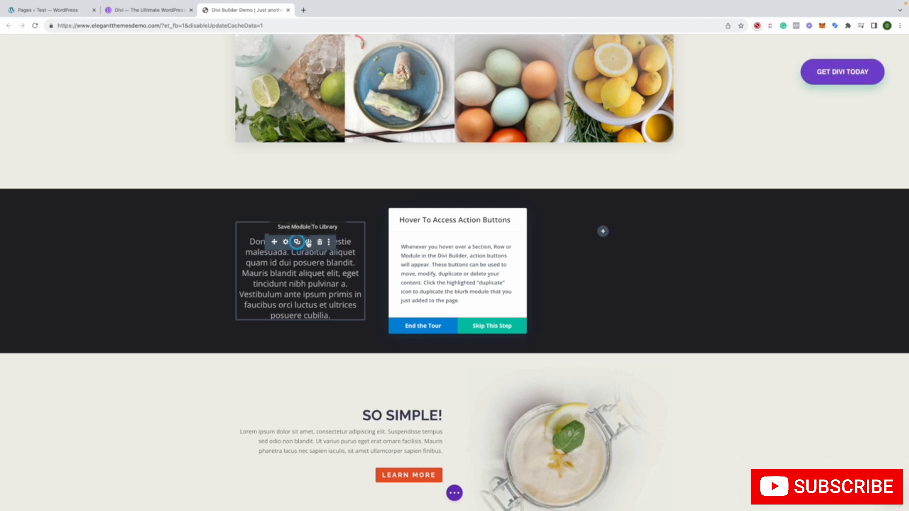
Duplicate the Test blurb module and try to move the upper copy out of the first column into the second
click(296, 242)
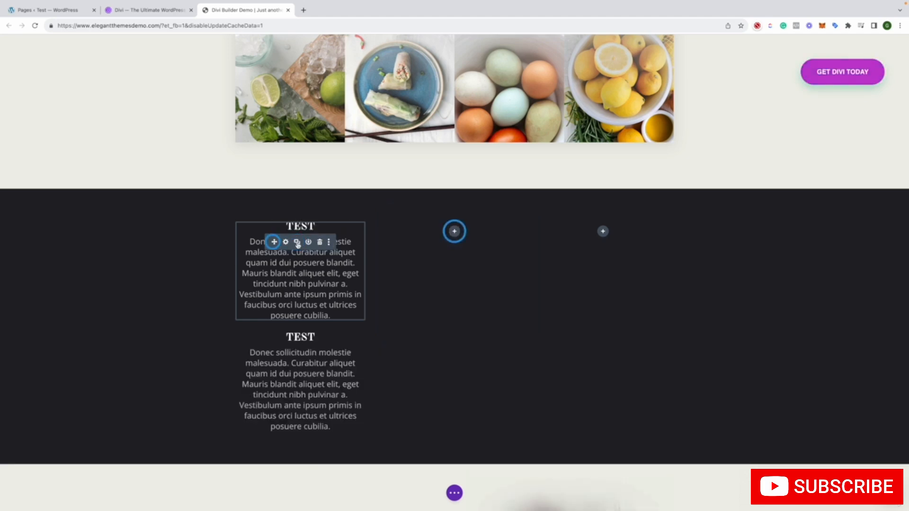
drag(271, 241, 453, 231)
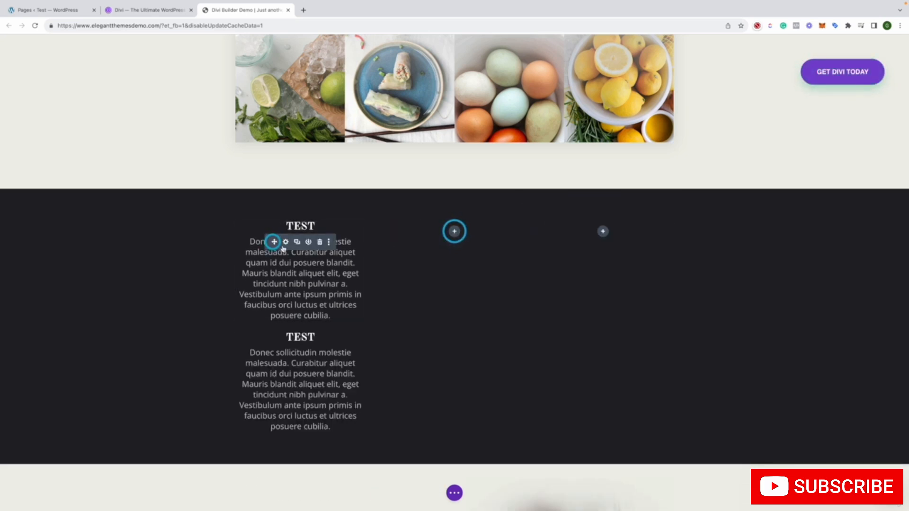
drag(272, 242, 455, 233)
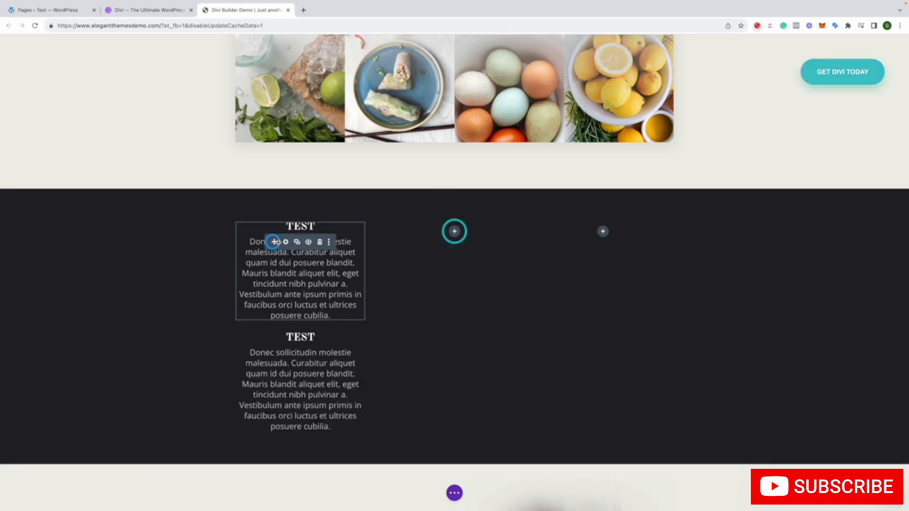
drag(276, 242, 455, 235)
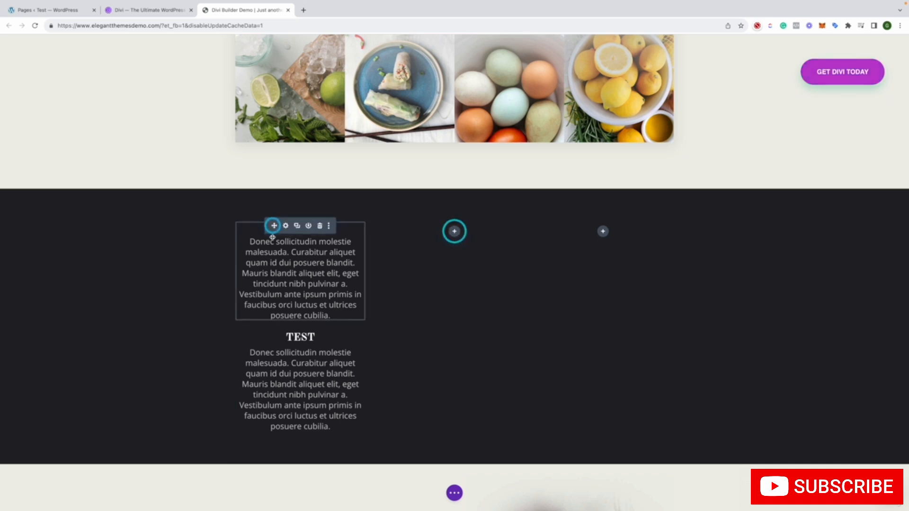
drag(272, 242, 610, 234)
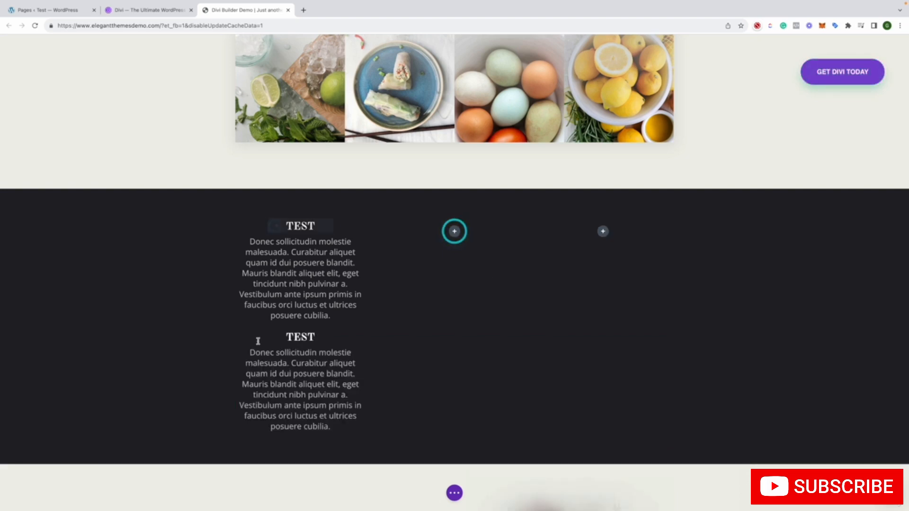
drag(273, 242, 394, 239)
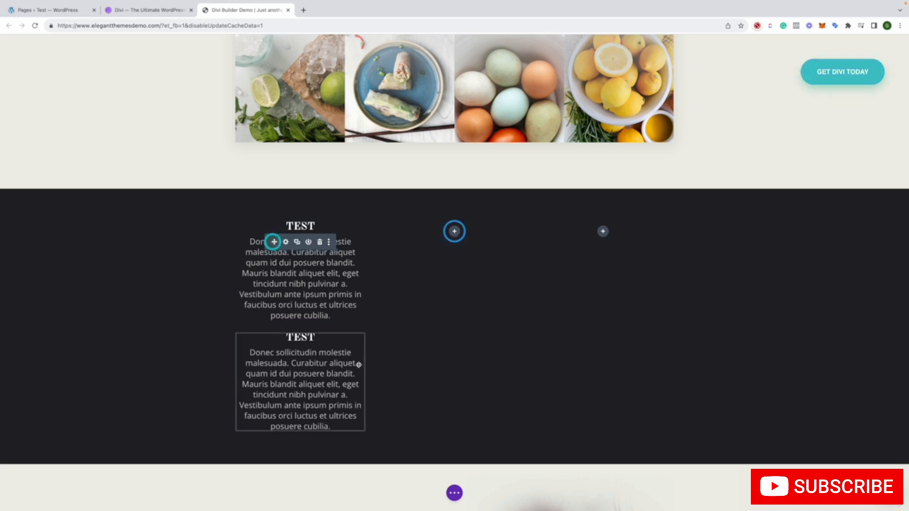
drag(274, 242, 451, 294)
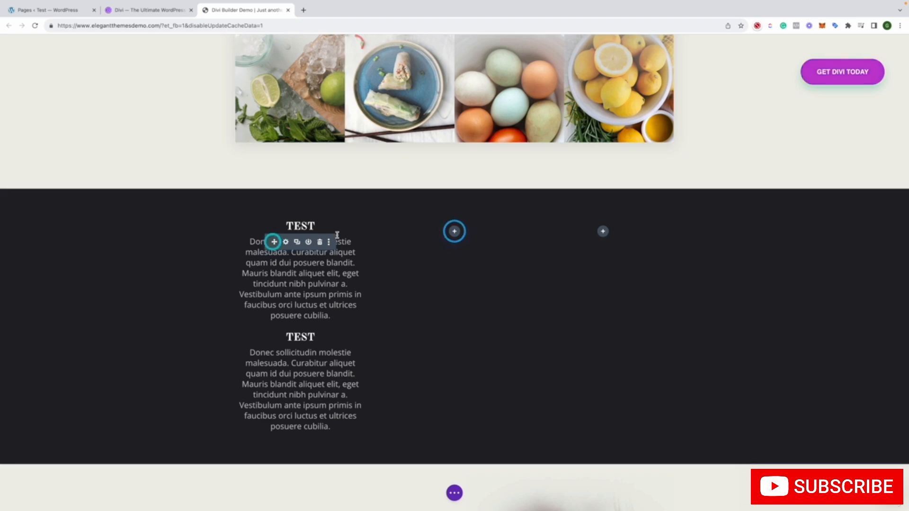
scroll(376, 304, down, 1)
scroll(369, 316, up, 5)
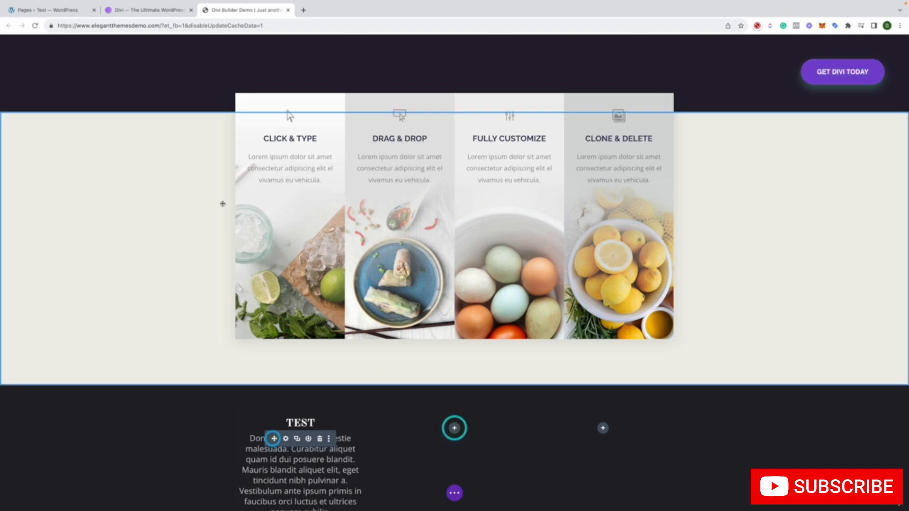
Reload the Divi Builder demo page and restart its guided tour
click(122, 24)
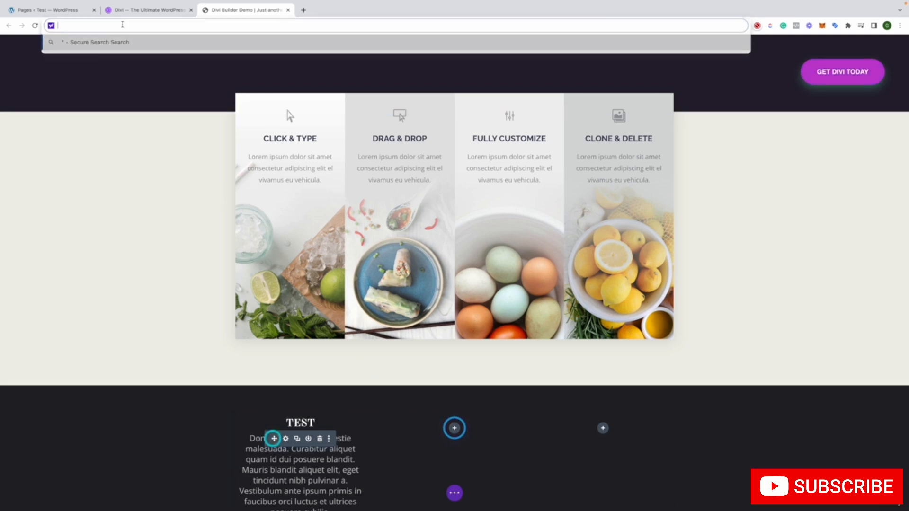
key(BackSpace)
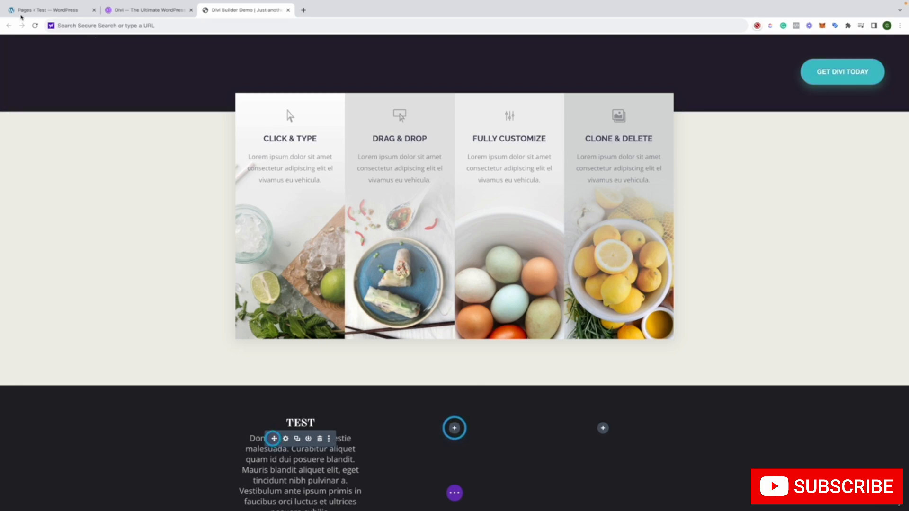
click(34, 25)
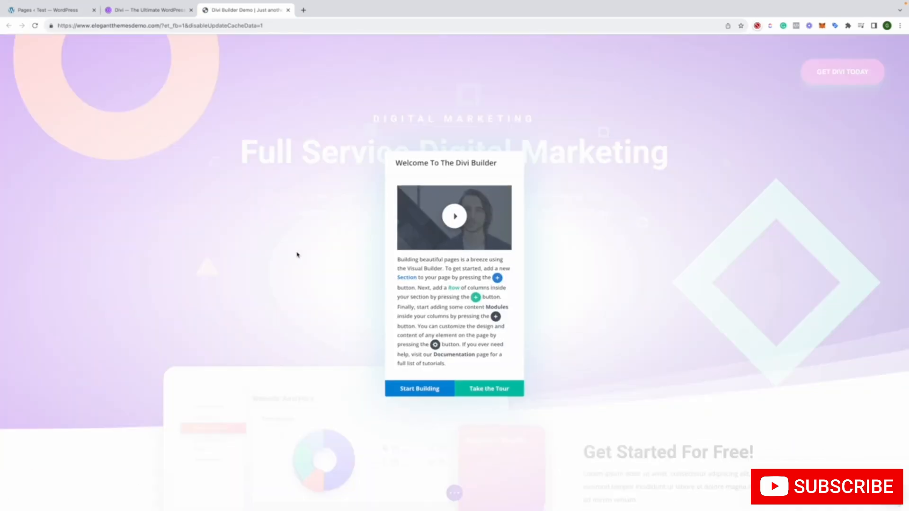
click(420, 387)
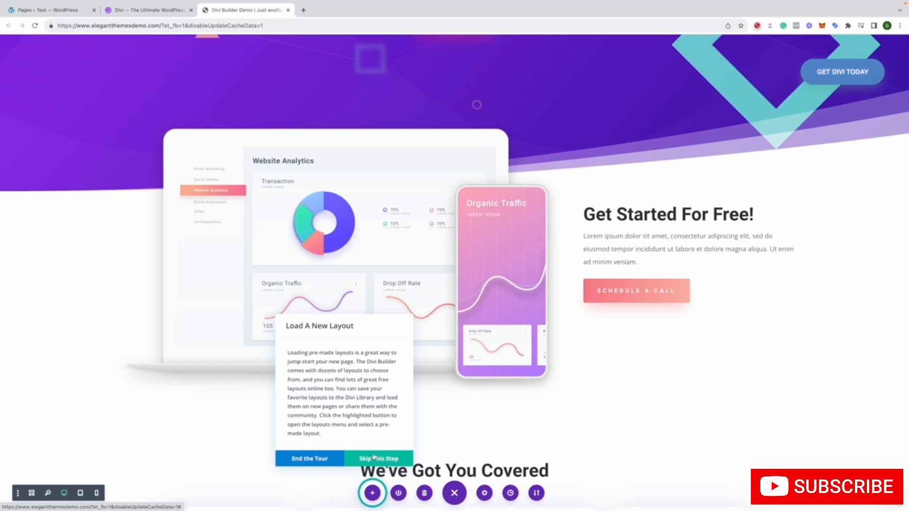
Load the Divi Builder Demo premade layout from the library onto the page
click(372, 493)
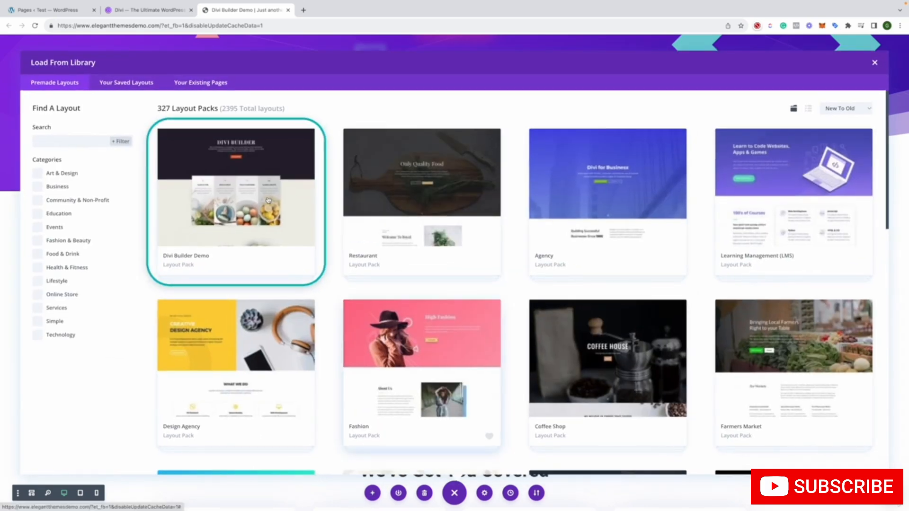
click(265, 198)
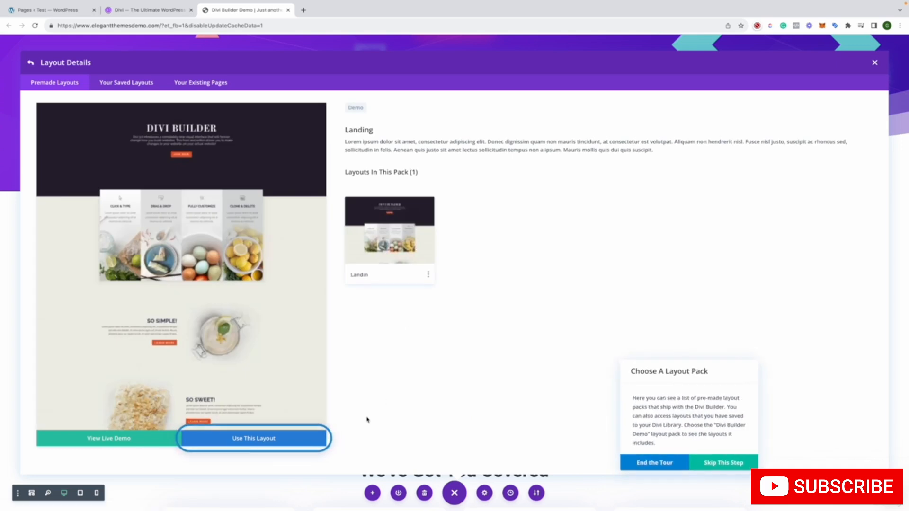
click(299, 435)
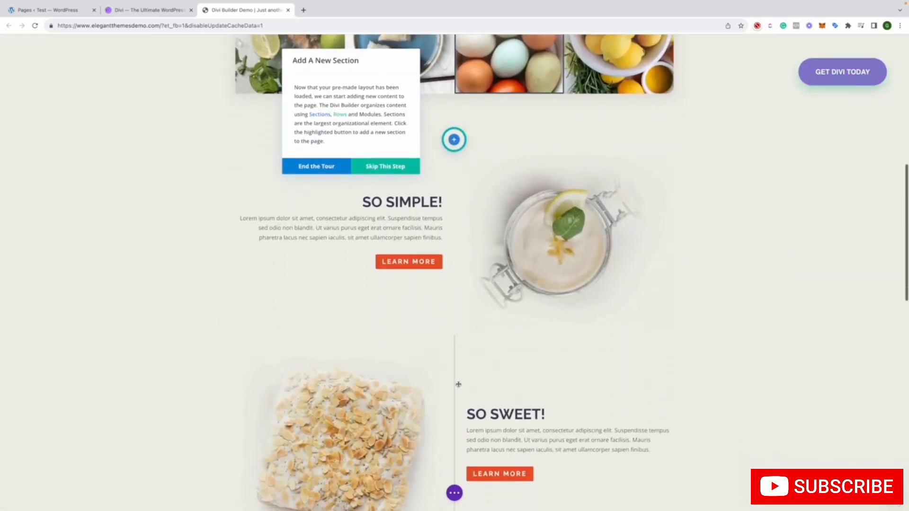
Insert a regular section with a three-equal-column row above the So Simple! section of the loaded layout
click(455, 138)
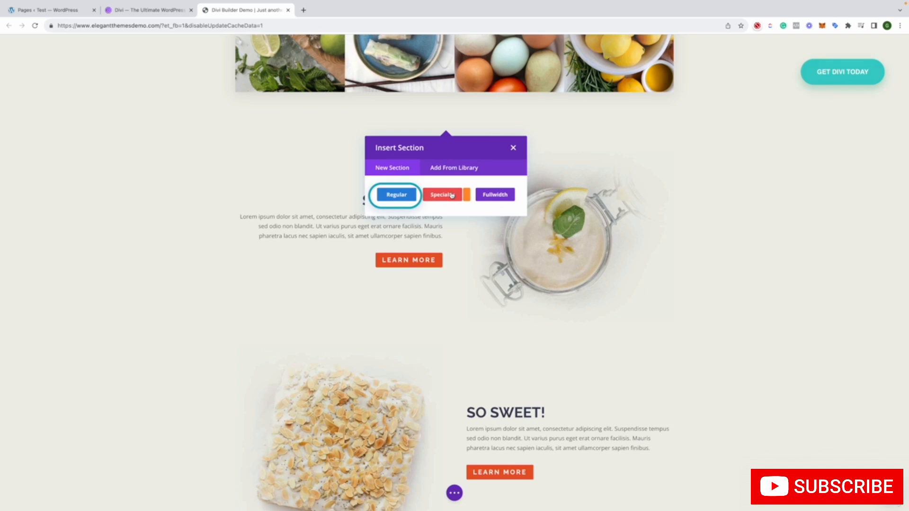
click(396, 194)
click(507, 242)
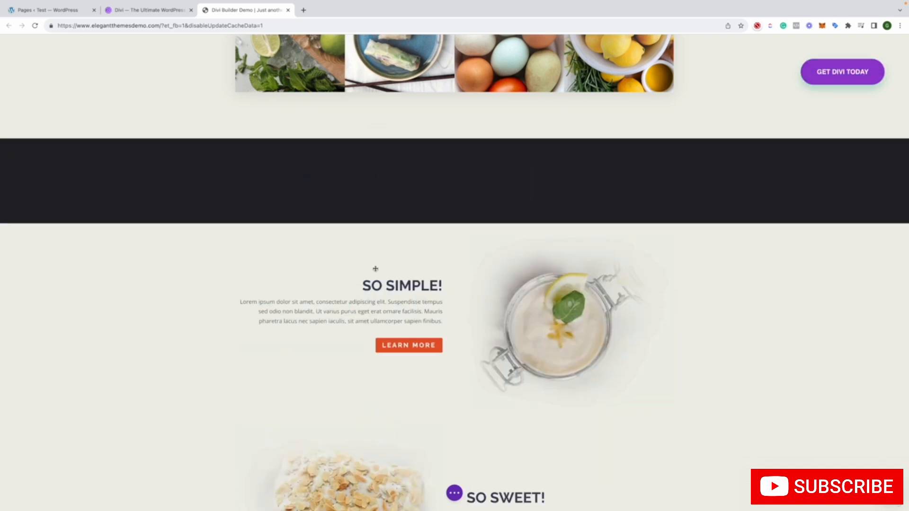
Insert a Blurb module in the new row's first column and set its title to "Title Goes Here t"
click(264, 318)
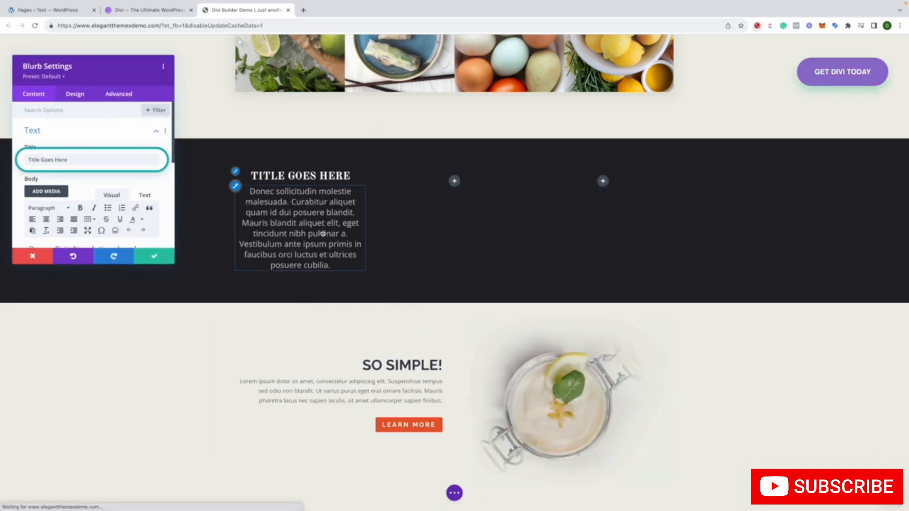
click(94, 162)
text(t)
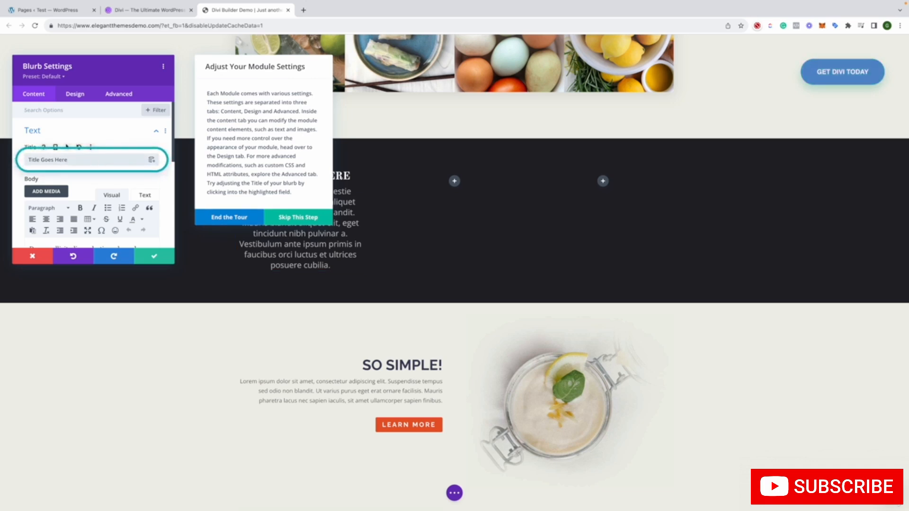
click(154, 257)
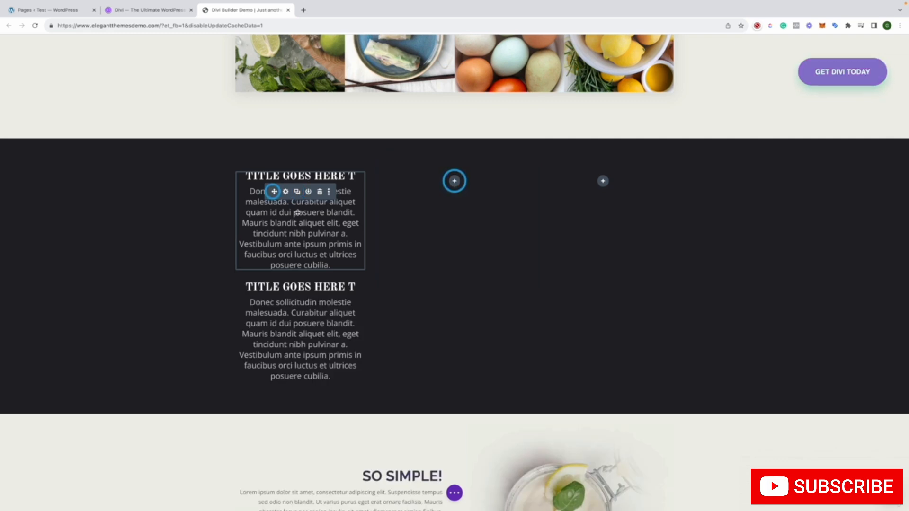
Move the upper duplicate blurb into the second column and paste a copy of it into the empty third column
drag(274, 191, 456, 185)
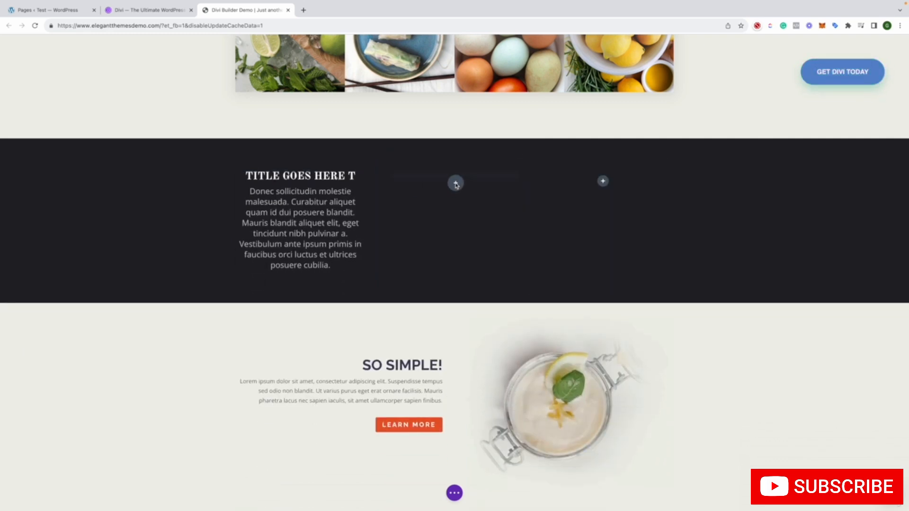
click(456, 185)
right_click(407, 220)
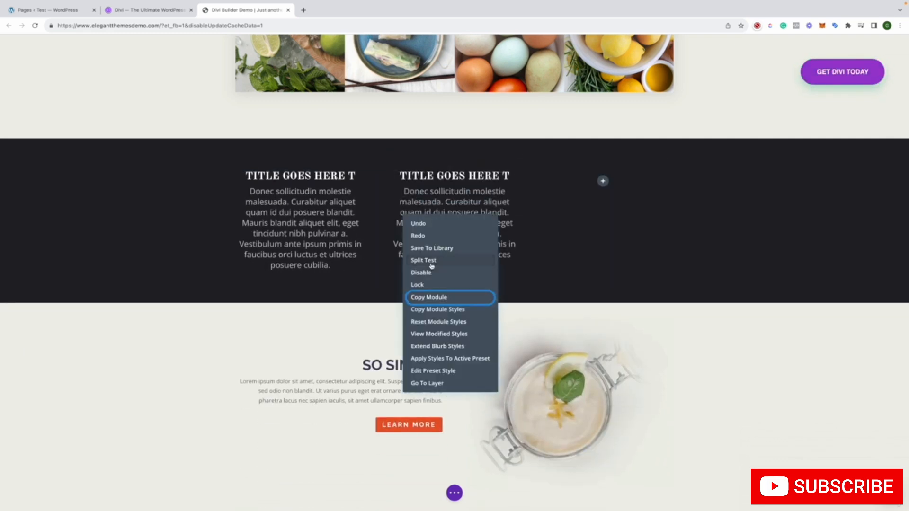
click(439, 296)
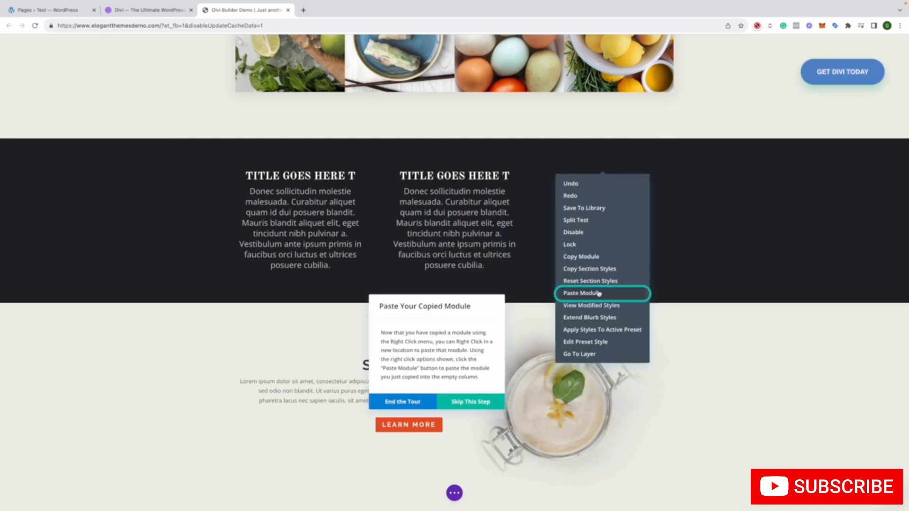
click(598, 293)
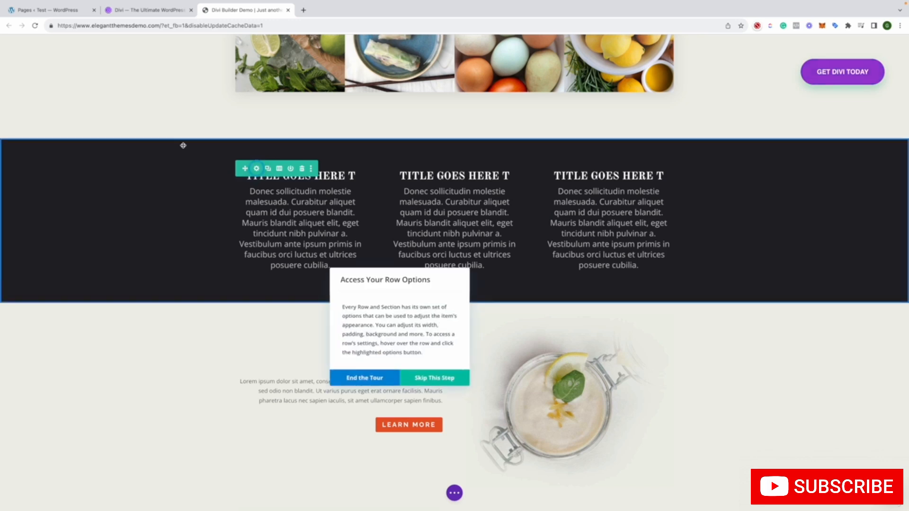
Set the background color of the three-blurb row's first column to orange and accept the change
click(257, 168)
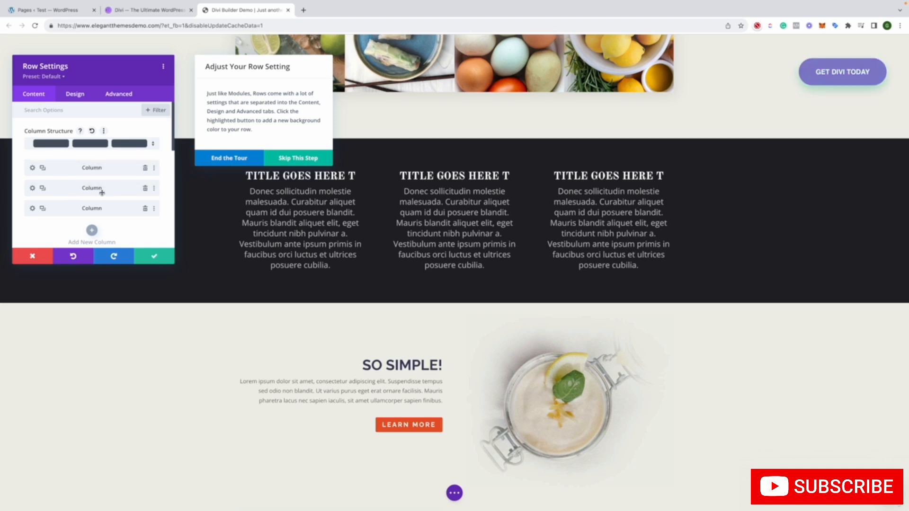
click(32, 168)
scroll(83, 183, down, 3)
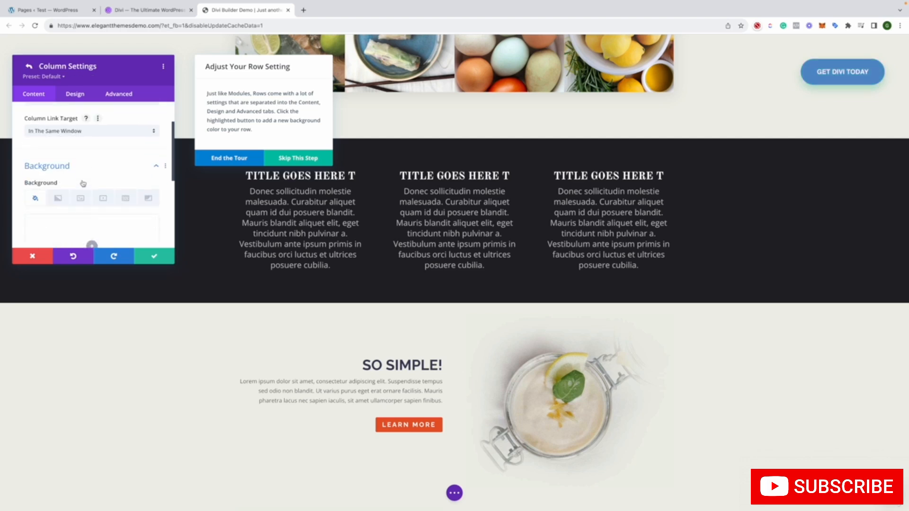
scroll(83, 184, up, 3)
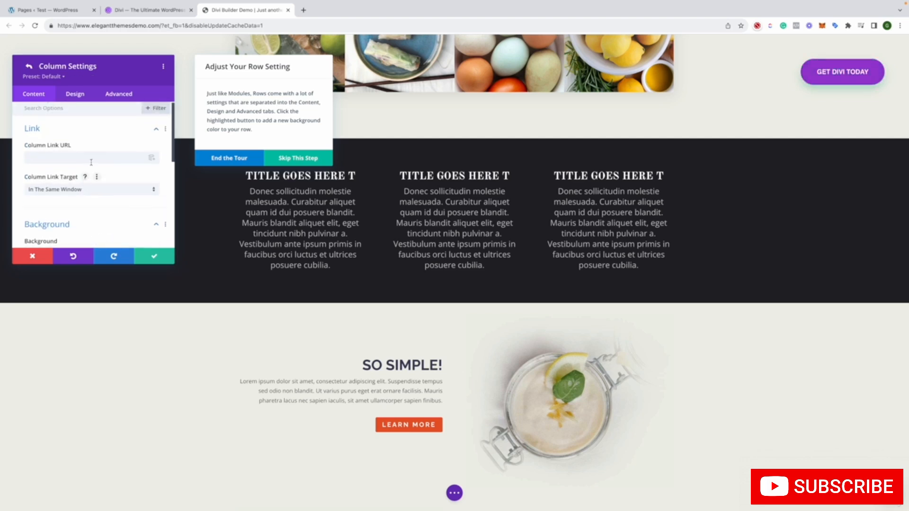
scroll(91, 163, down, 2)
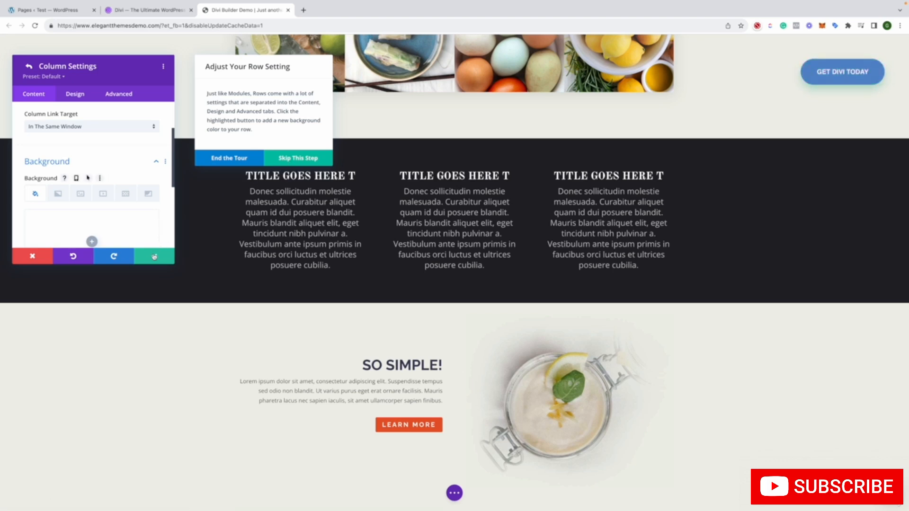
click(153, 206)
scroll(153, 205, down, 2)
scroll(152, 205, up, 1)
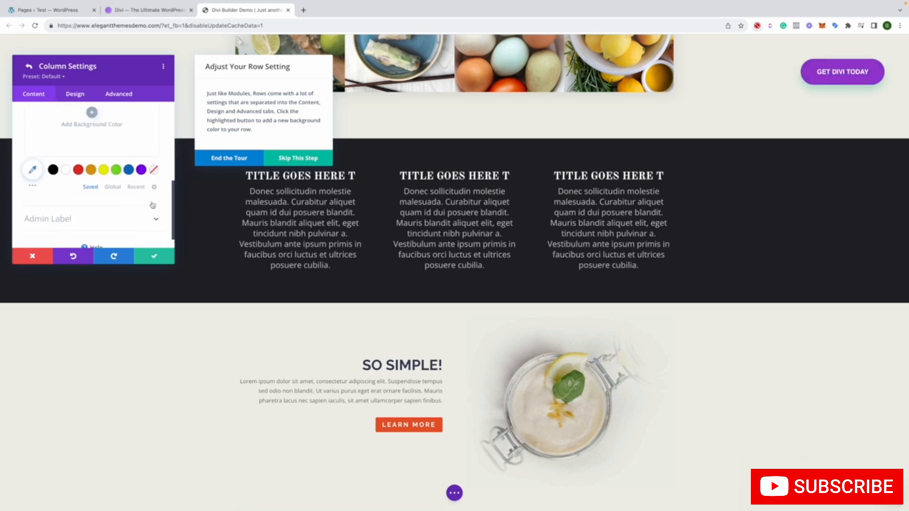
scroll(152, 205, down, 1)
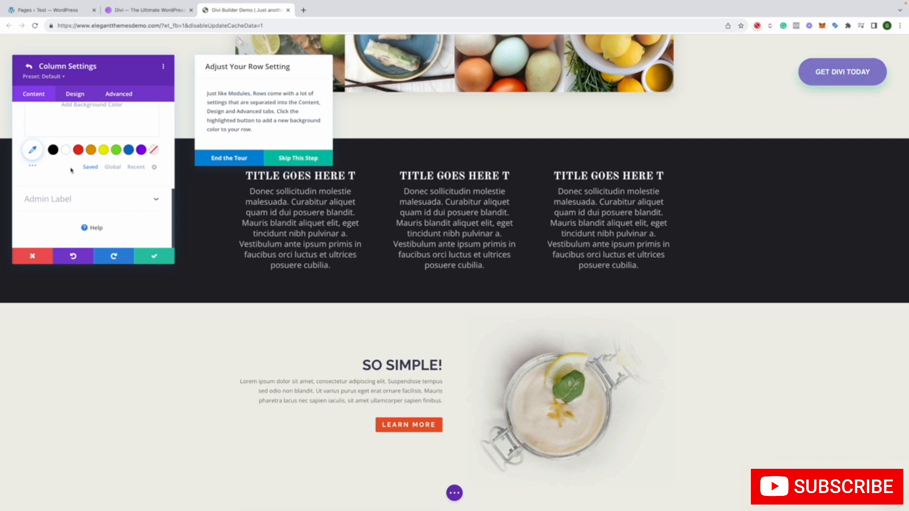
click(65, 149)
click(53, 150)
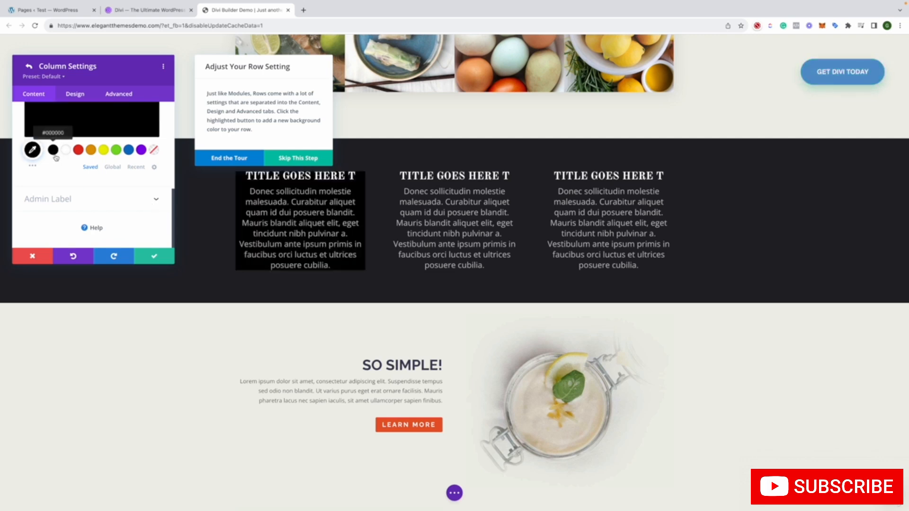
click(90, 151)
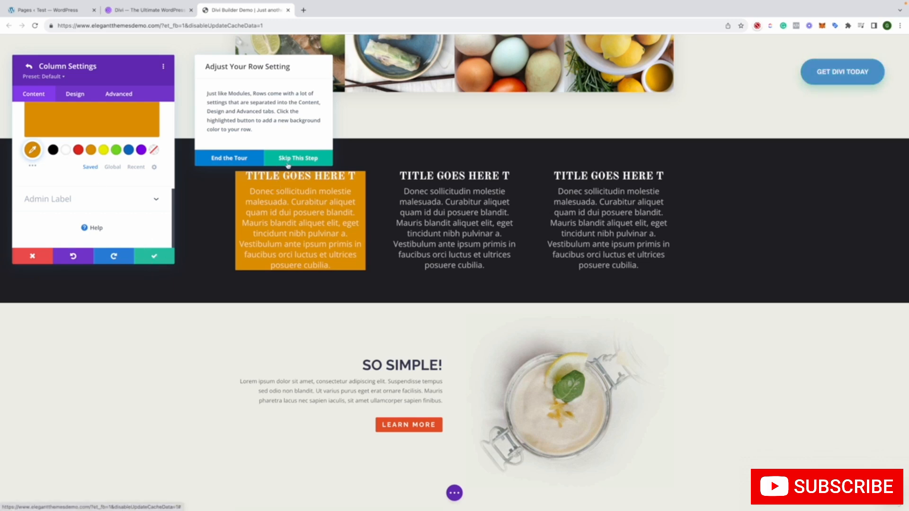
click(158, 256)
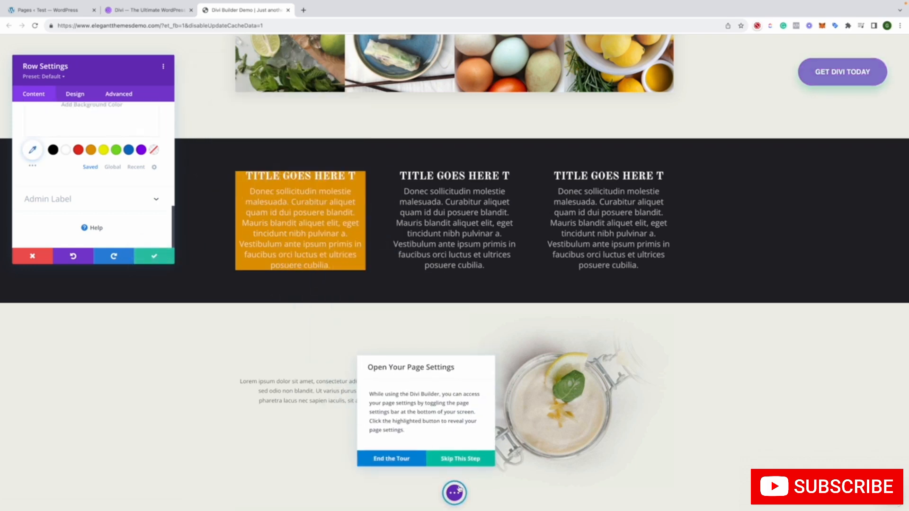
Reveal the page settings, preview the page in tablet view and return to desktop view
click(430, 459)
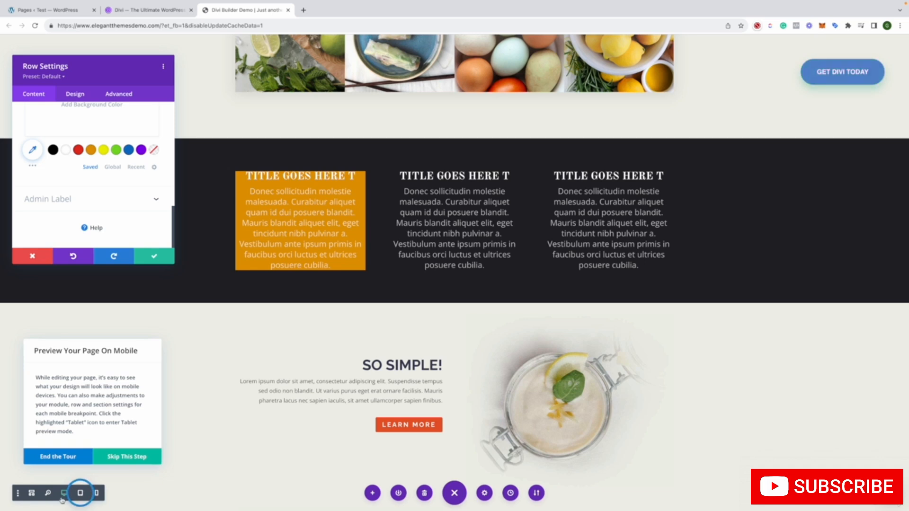
click(79, 493)
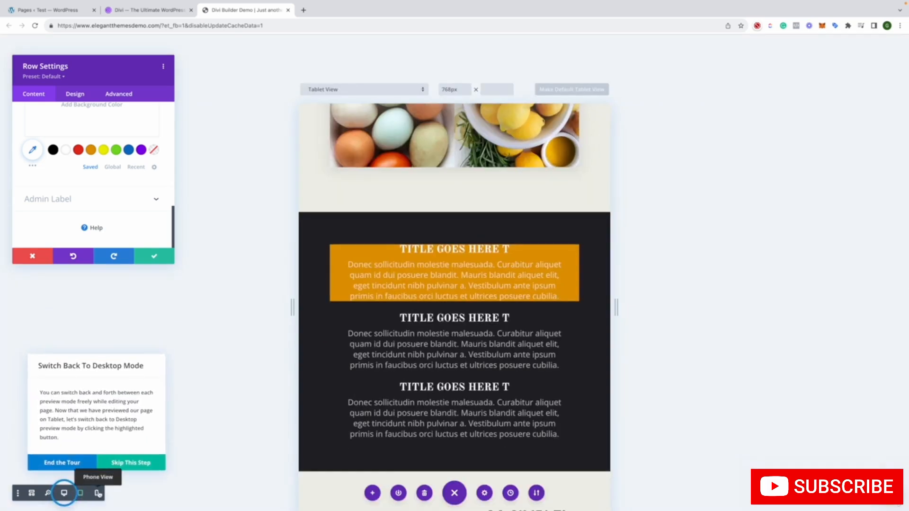
click(63, 493)
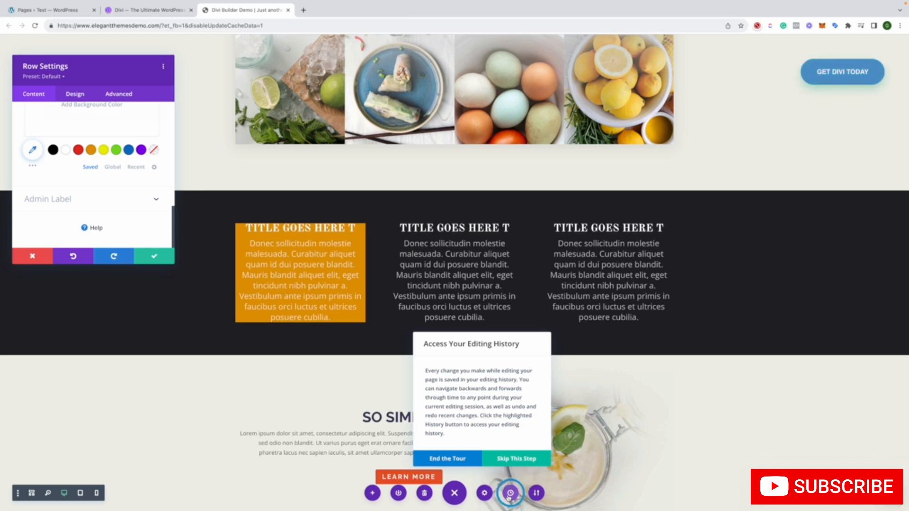
Review the saved states in the page's editing history from the latest edit back to the page load, and accept the current state
click(510, 493)
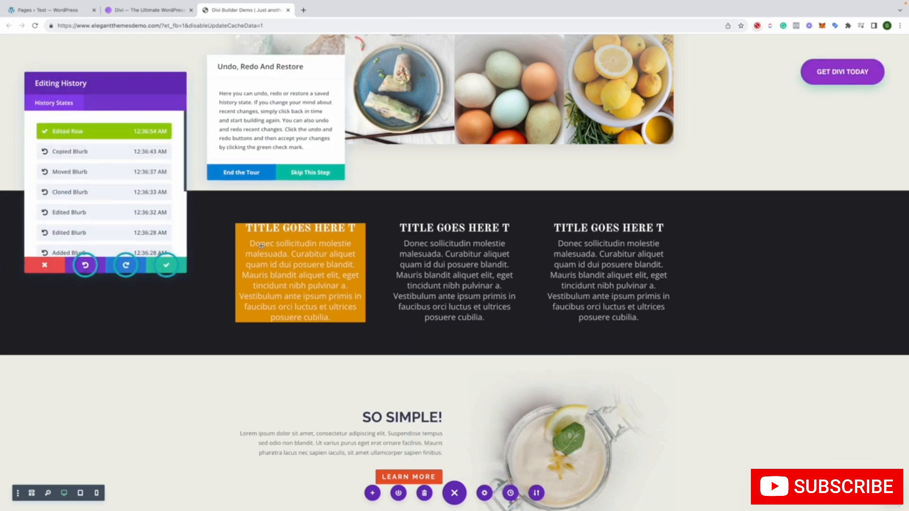
scroll(127, 223, down, 3)
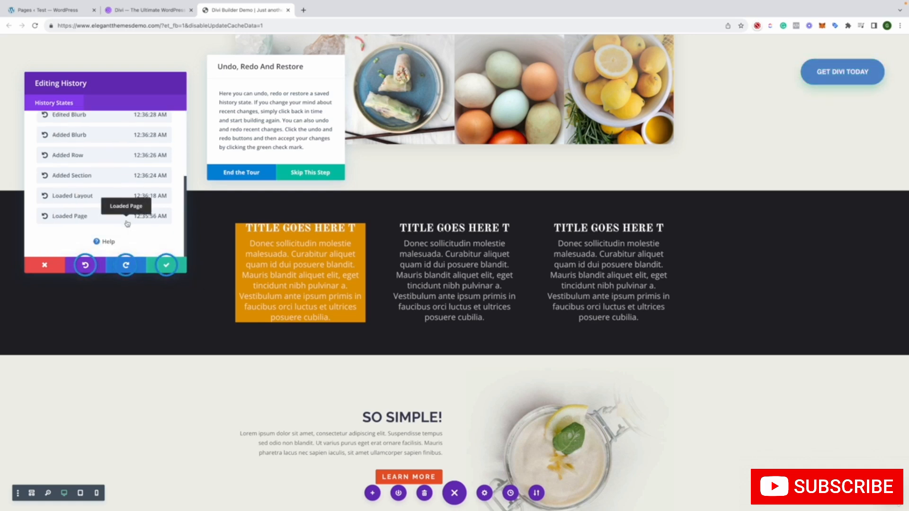
scroll(127, 223, up, 3)
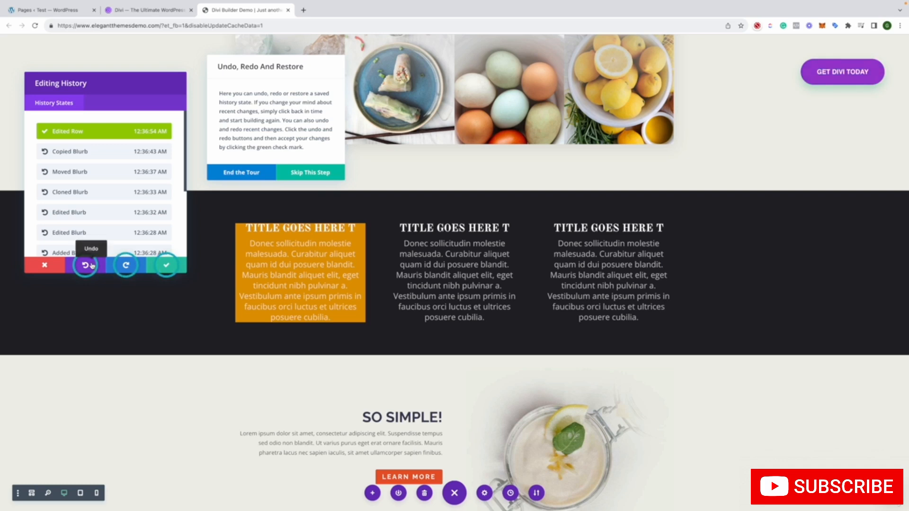
click(165, 266)
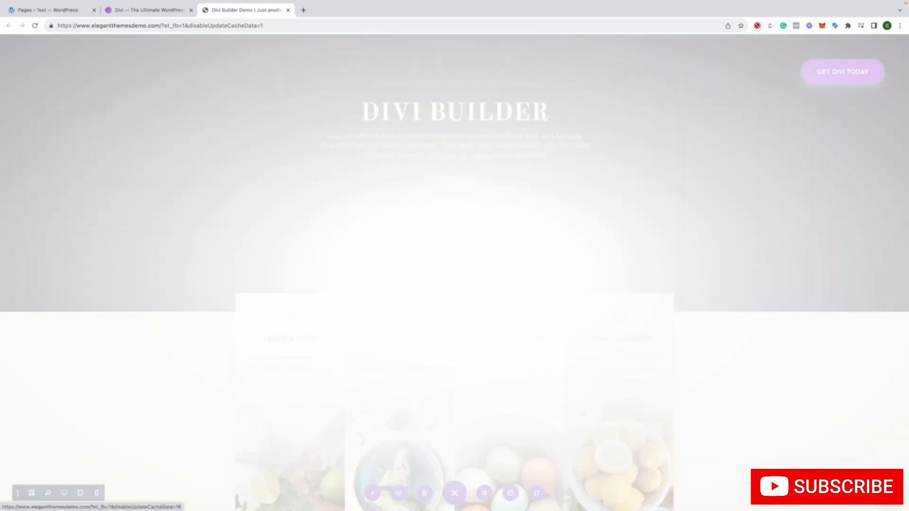
Finish the guided tour and start building on the demo page
click(839, 470)
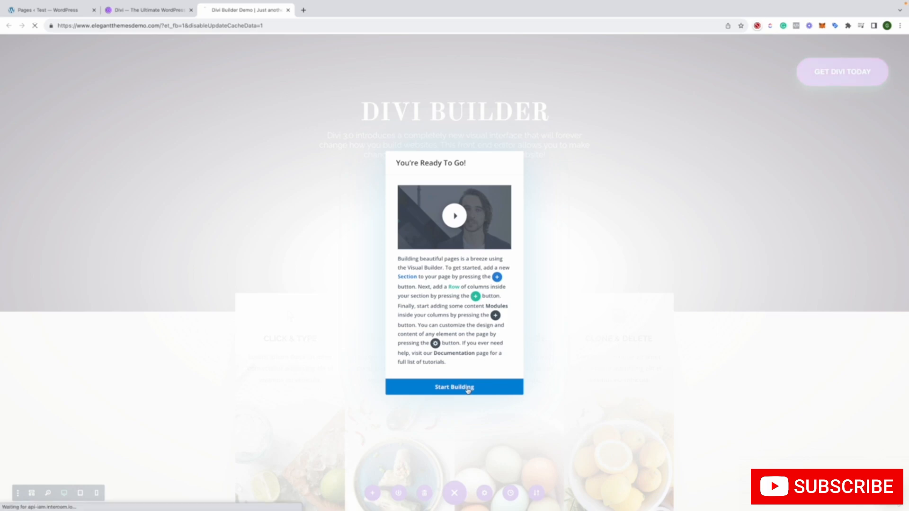
click(468, 387)
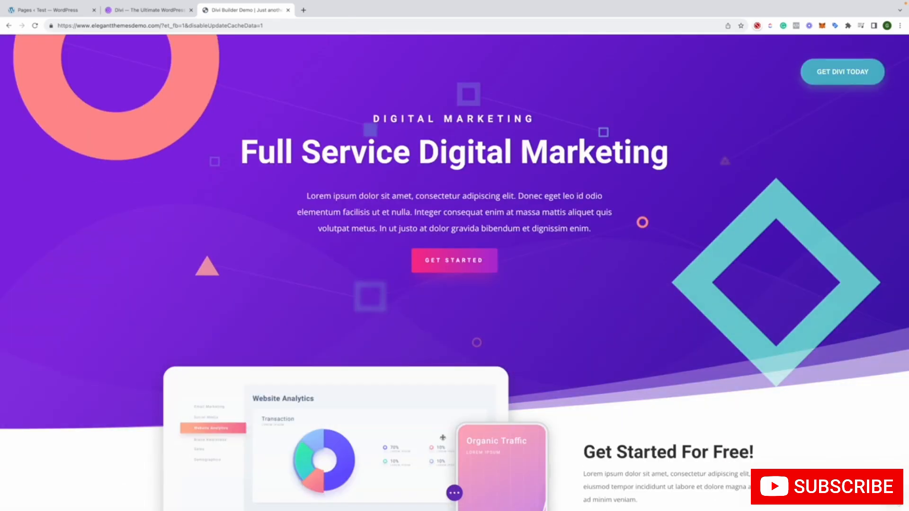
scroll(443, 437, down, 13)
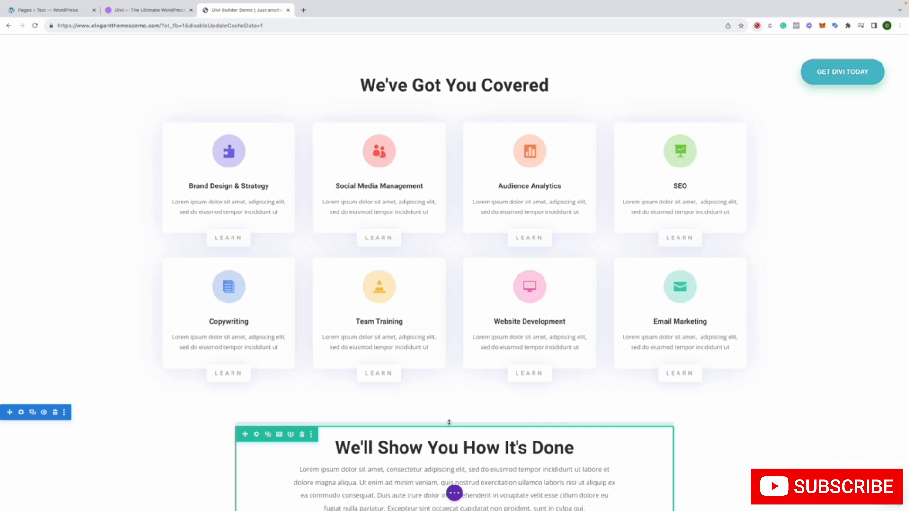
scroll(437, 383, up, 7)
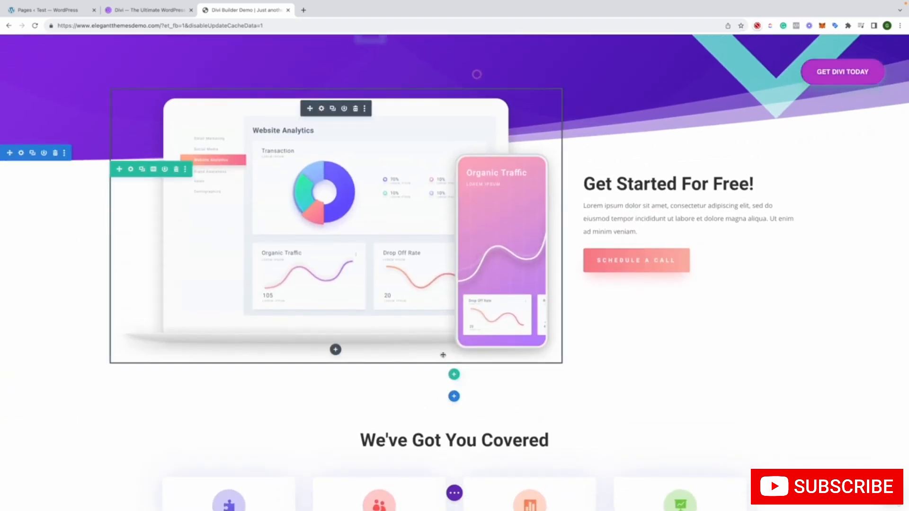
scroll(443, 354, up, 5)
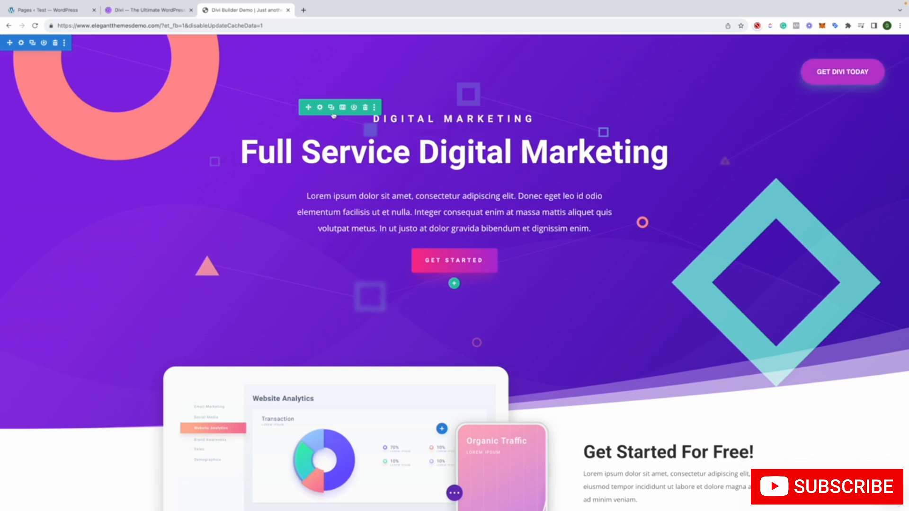
drag(337, 111, 467, 365)
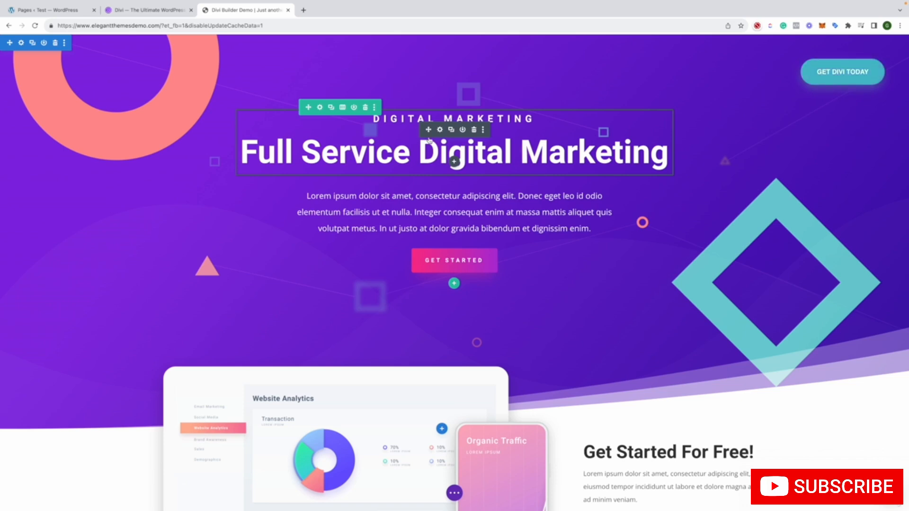
click(406, 203)
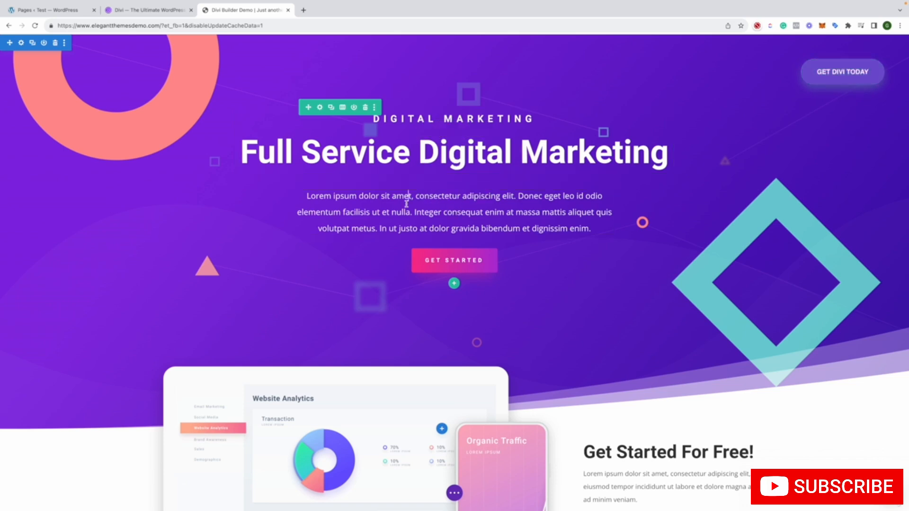
Open the settings of the "Full Service Digital Marketing" row and add the default blue-to-green gradient as its background
click(325, 108)
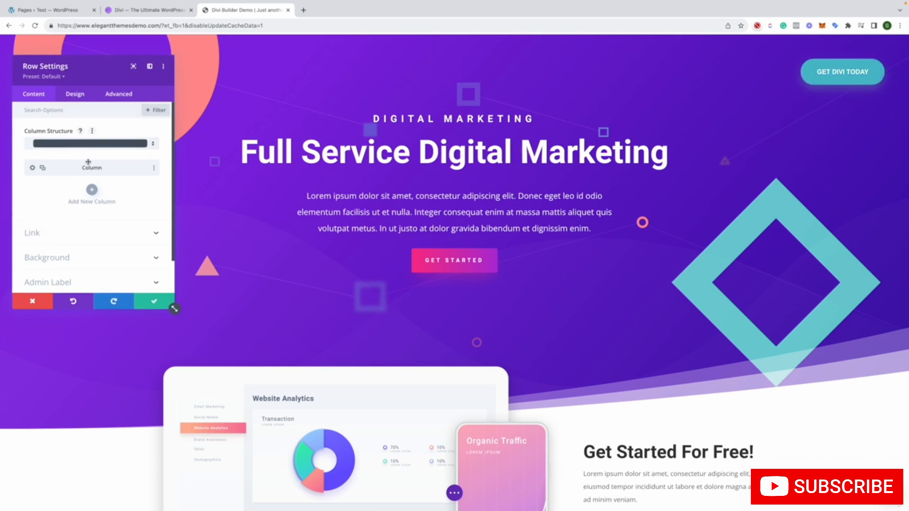
scroll(87, 207, down, 2)
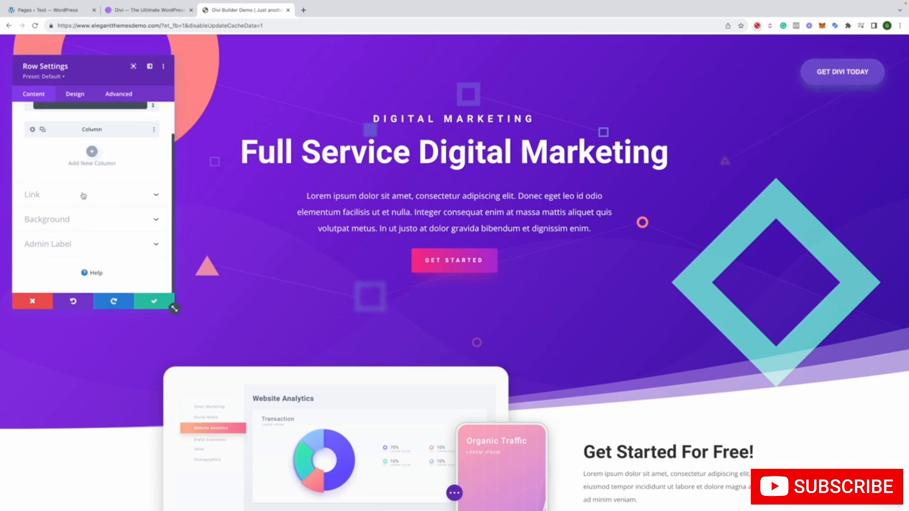
click(83, 194)
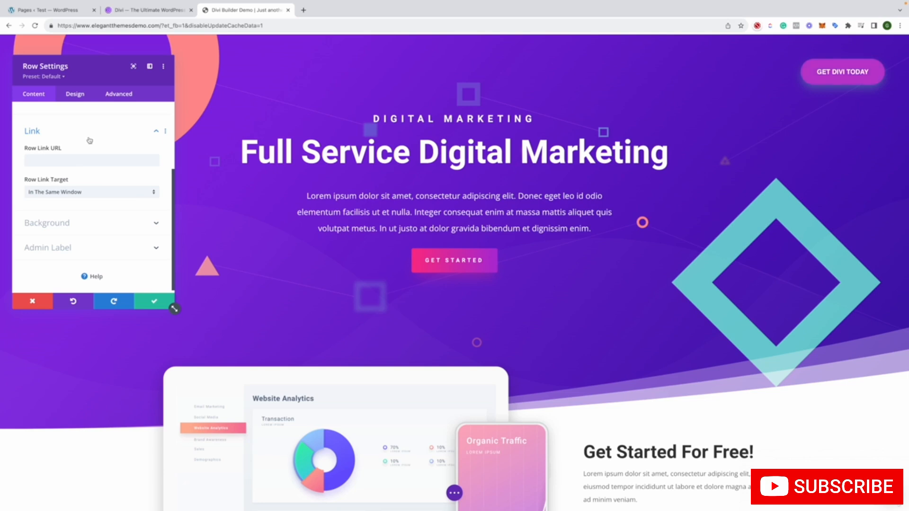
click(91, 227)
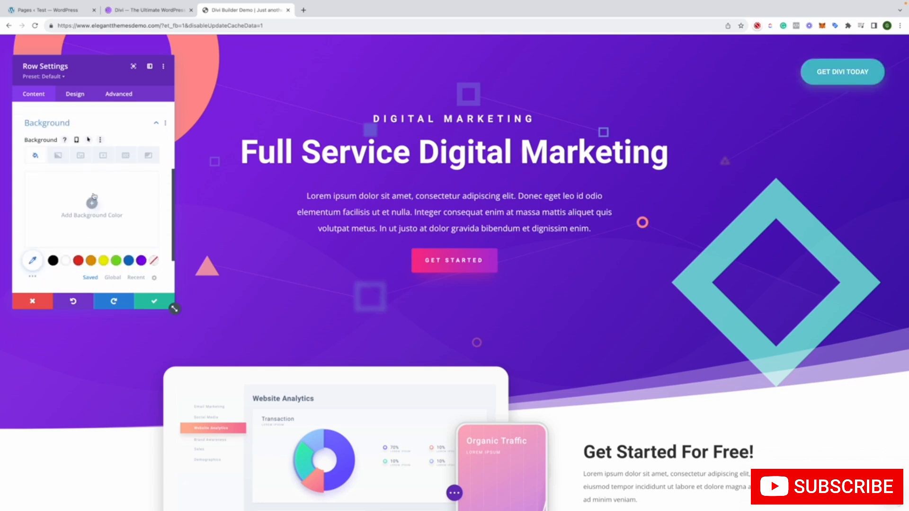
click(63, 156)
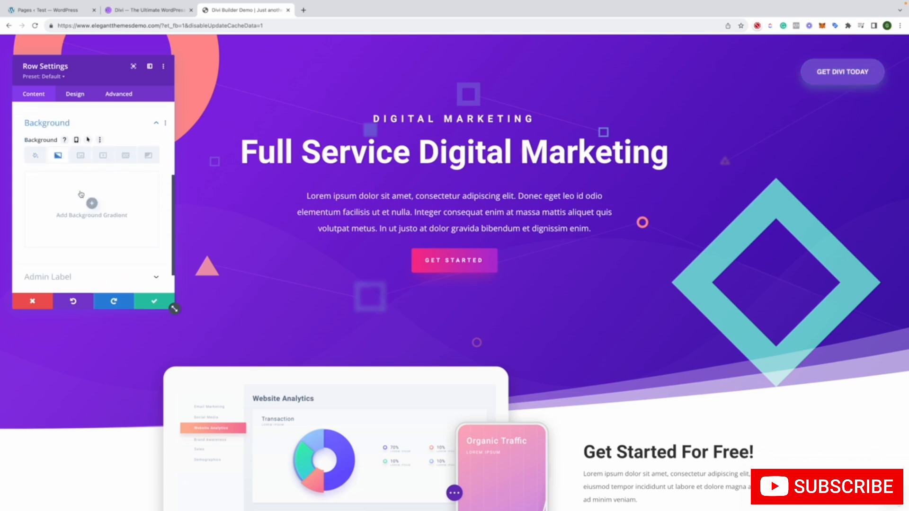
click(90, 203)
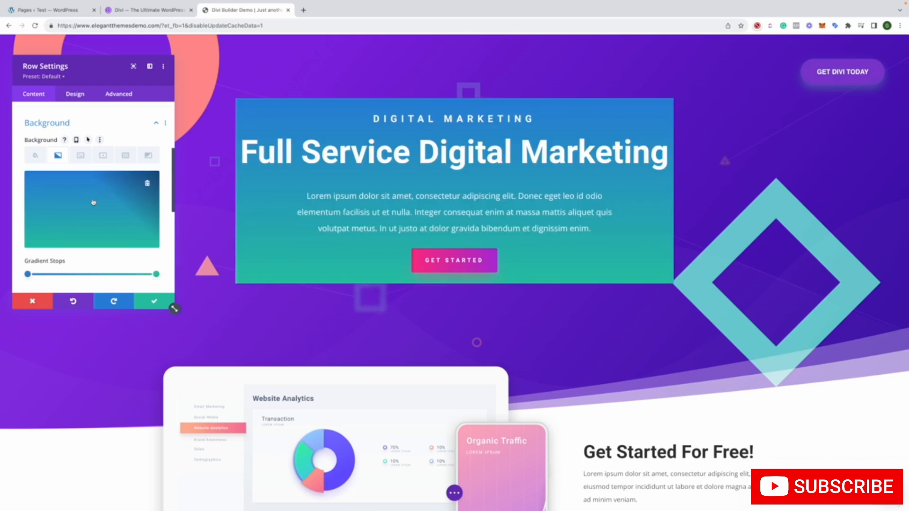
Enable the parallax effect in the background image options of the "Full Service Digital Marketing" row
click(77, 156)
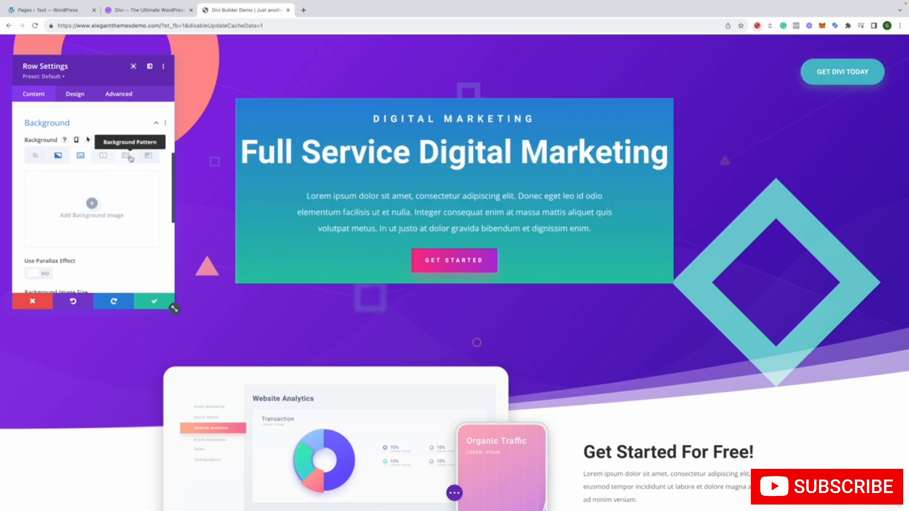
scroll(133, 176, down, 2)
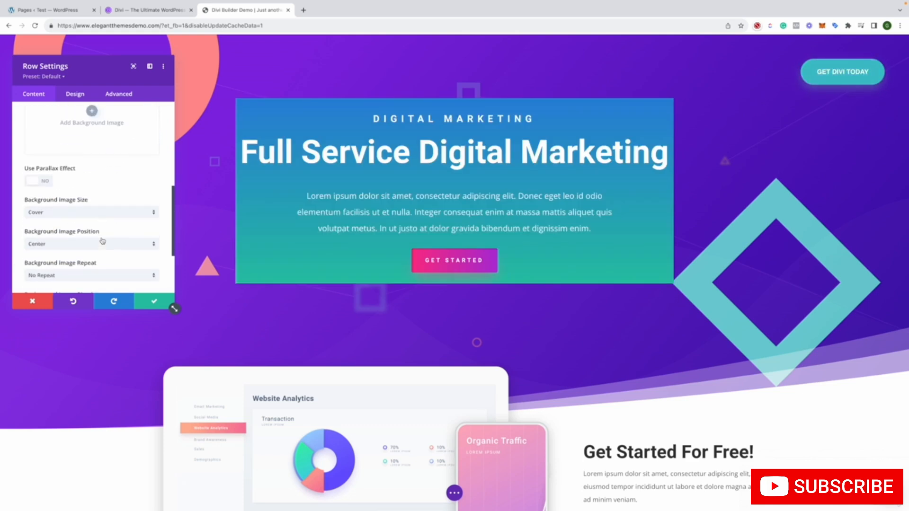
click(39, 178)
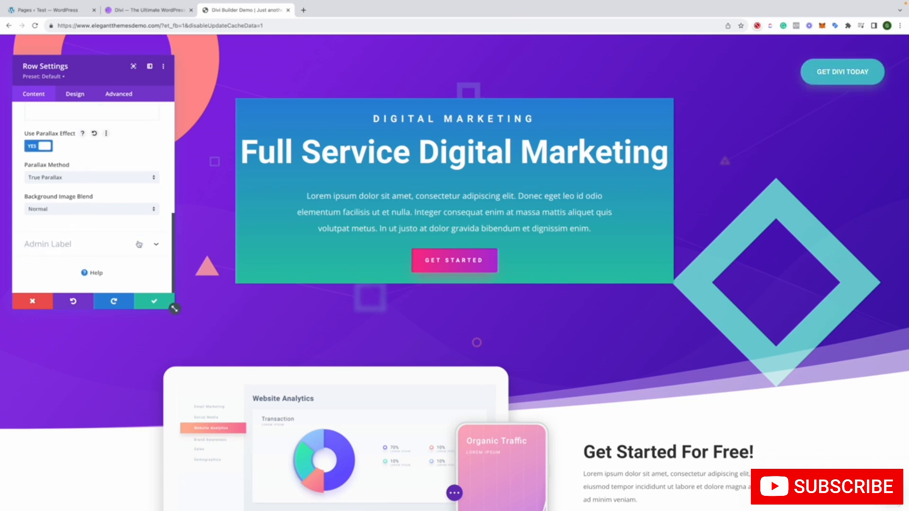
Review the row's admin label field, its sizing options and the remaining design options down to animation
click(156, 275)
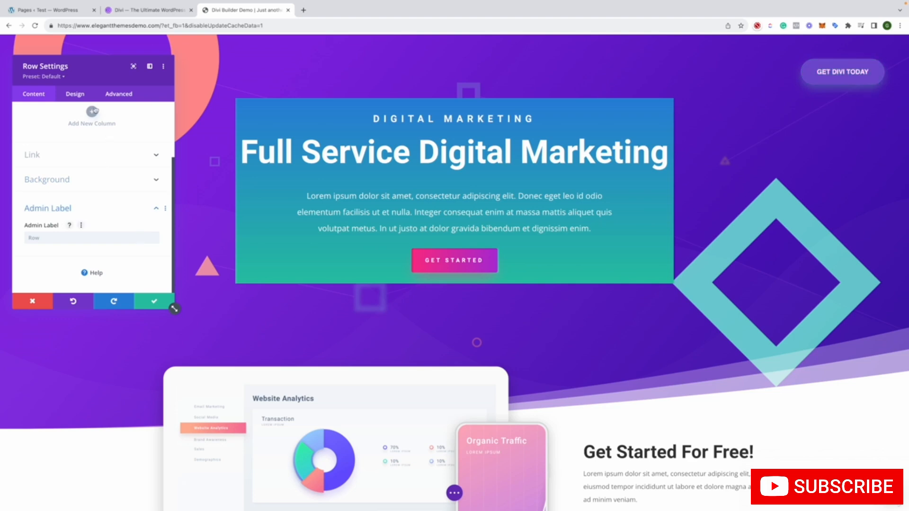
click(79, 93)
click(99, 138)
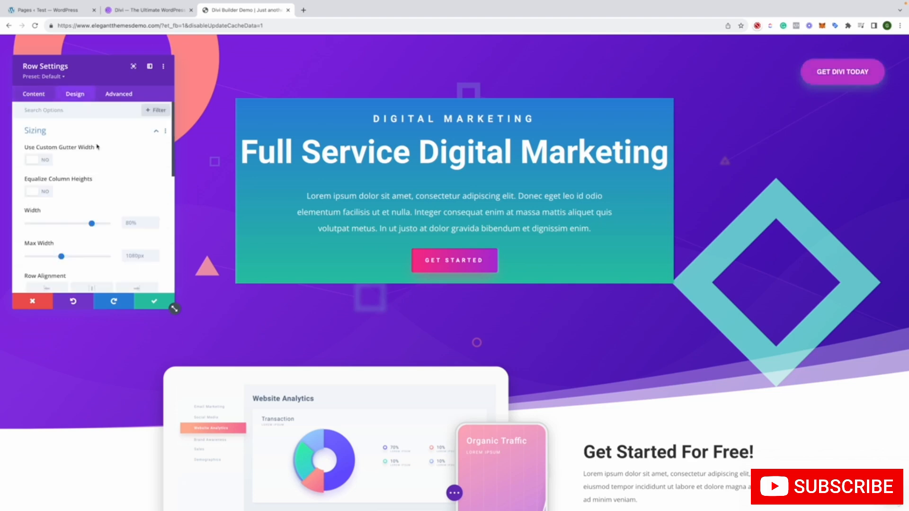
scroll(107, 176, down, 3)
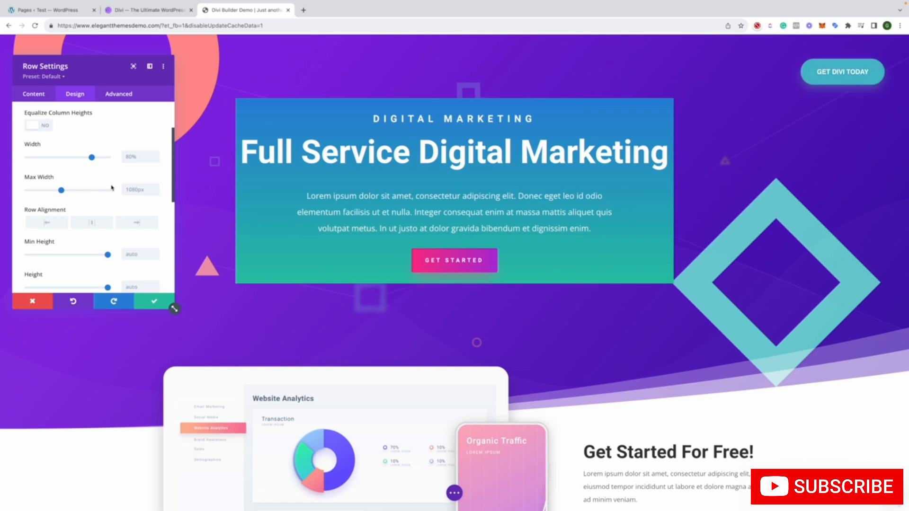
scroll(112, 188, down, 10)
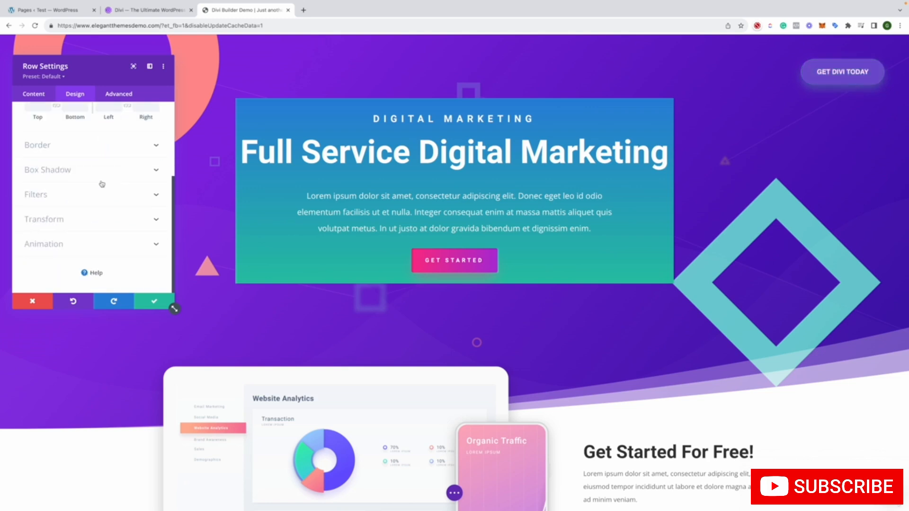
scroll(101, 186, up, 1)
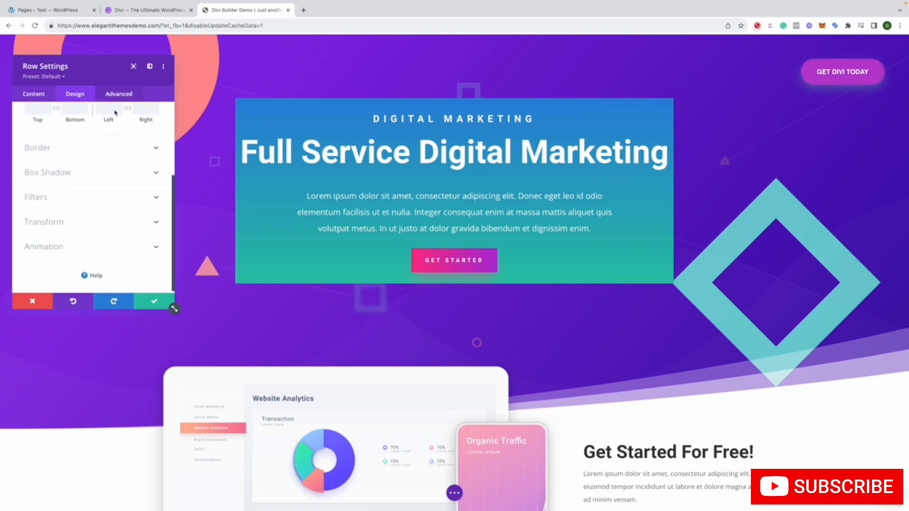
Set the row's sticky position to Stick to Top in its scroll effects and check the effect along the page
click(118, 94)
scroll(126, 163, down, 2)
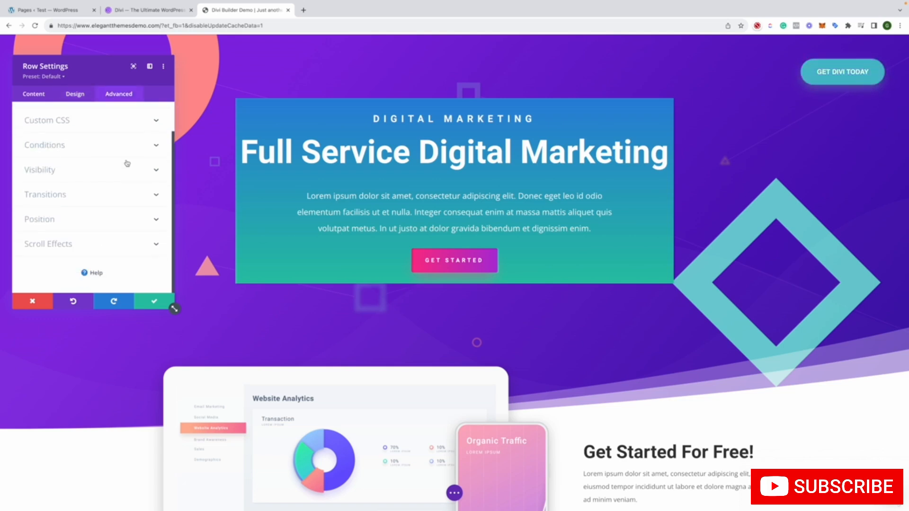
scroll(126, 163, up, 2)
click(81, 279)
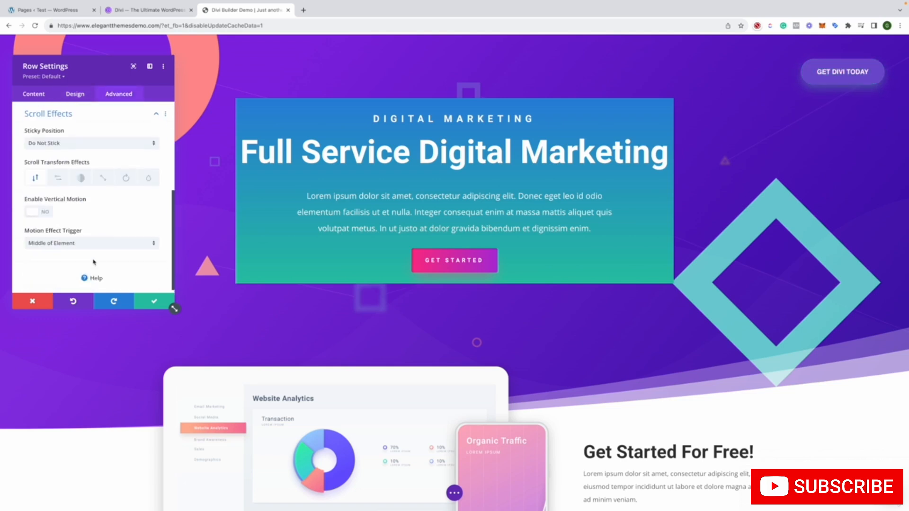
scroll(99, 250, up, 1)
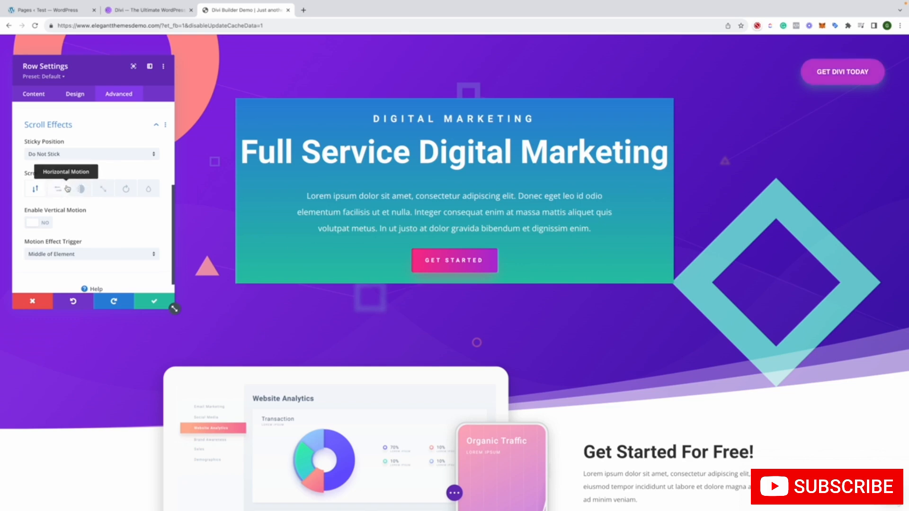
scroll(100, 231, up, 3)
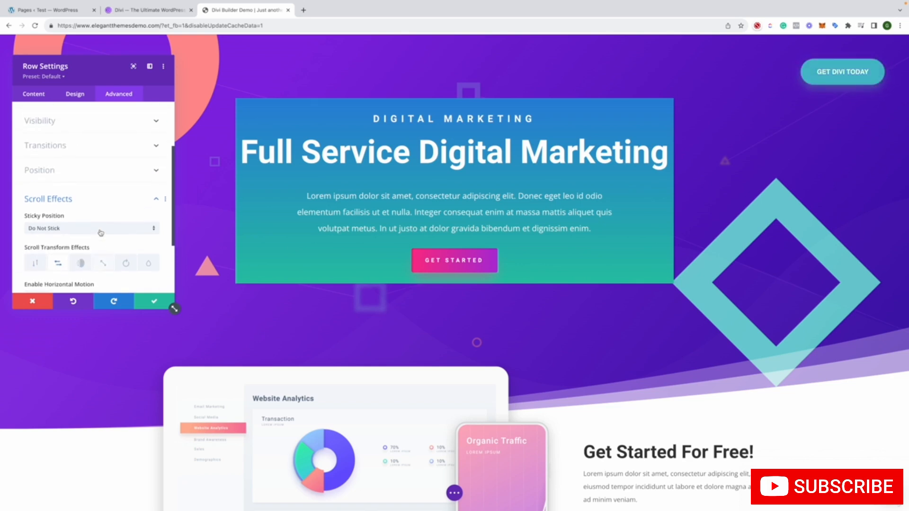
click(101, 232)
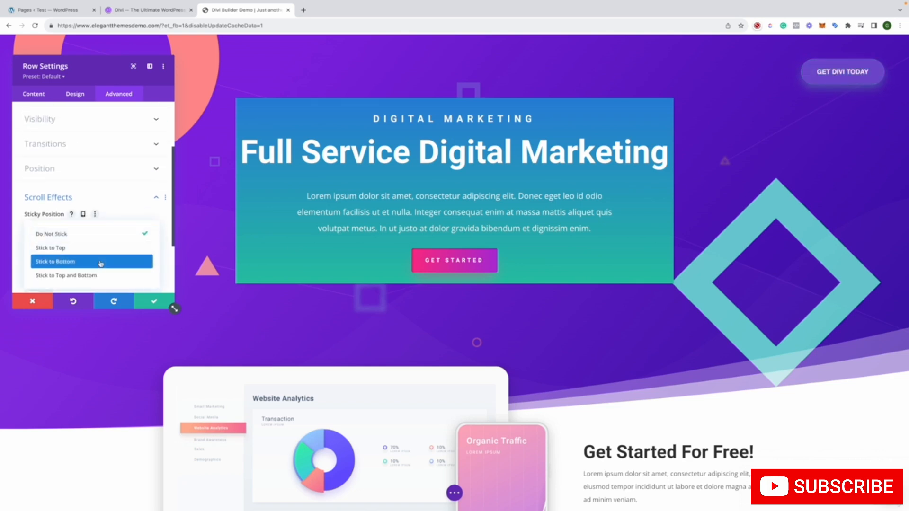
click(95, 248)
scroll(191, 246, down, 7)
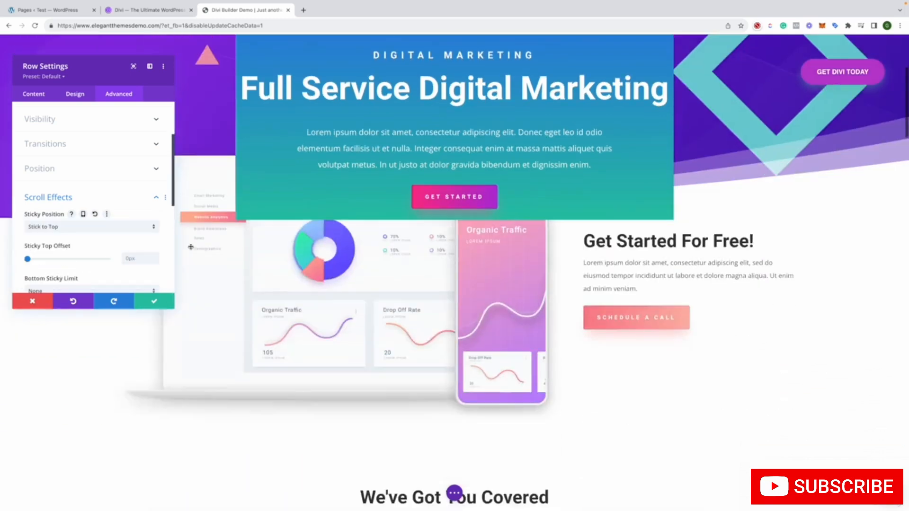
scroll(190, 247, down, 10)
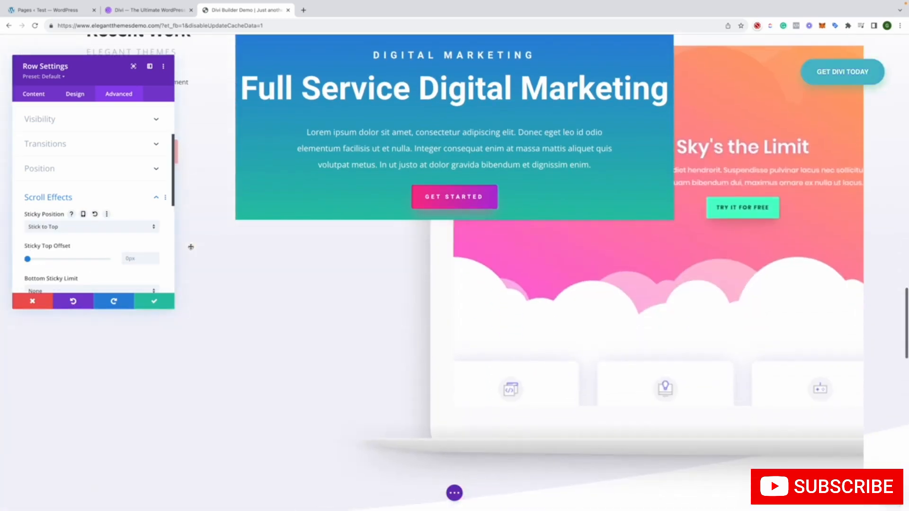
scroll(191, 247, up, 5)
scroll(191, 246, up, 5)
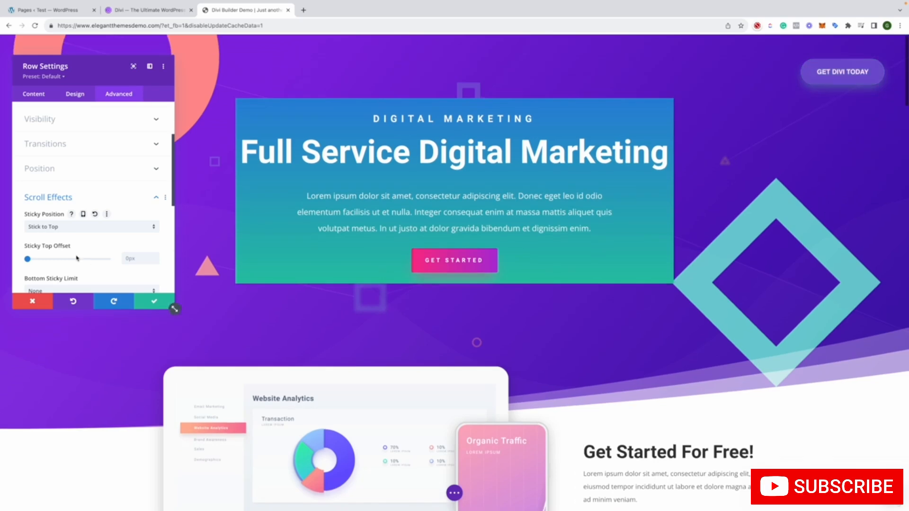
Review the row's position, transition, visibility and CSS ID & Classes options, and save the row settings
click(72, 173)
scroll(81, 163, down, 1)
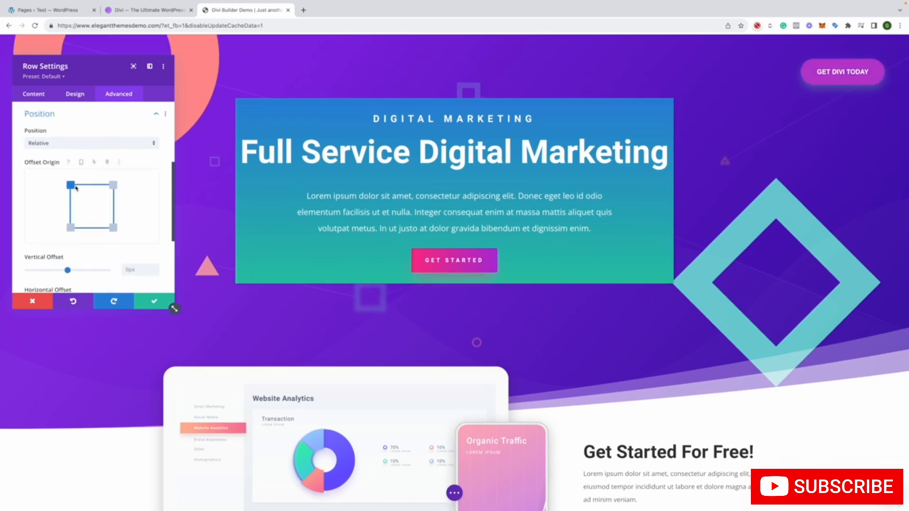
scroll(77, 223, up, 4)
click(77, 224)
scroll(76, 199, down, 2)
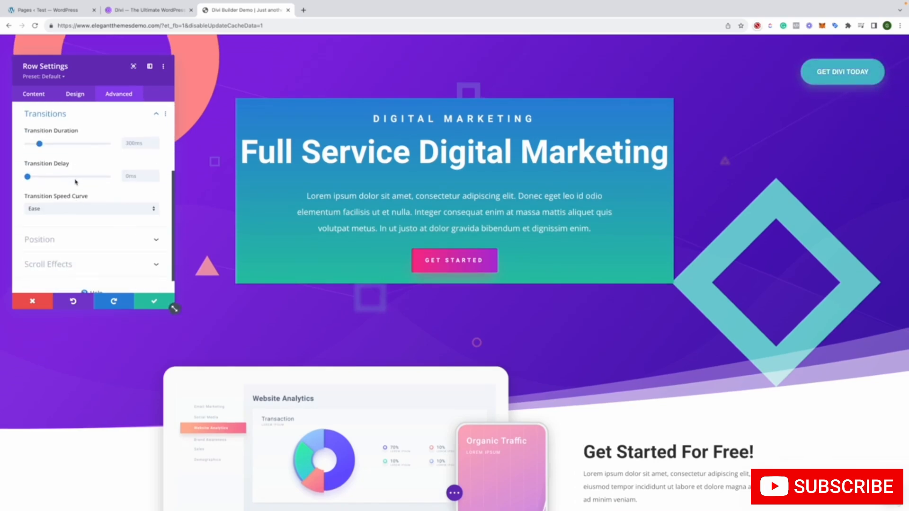
scroll(75, 182, up, 2)
click(71, 190)
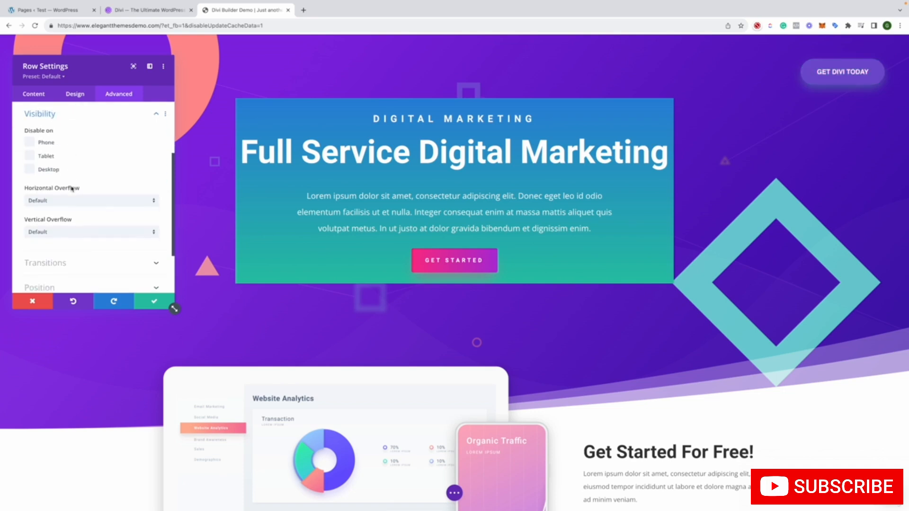
scroll(71, 189, up, 1)
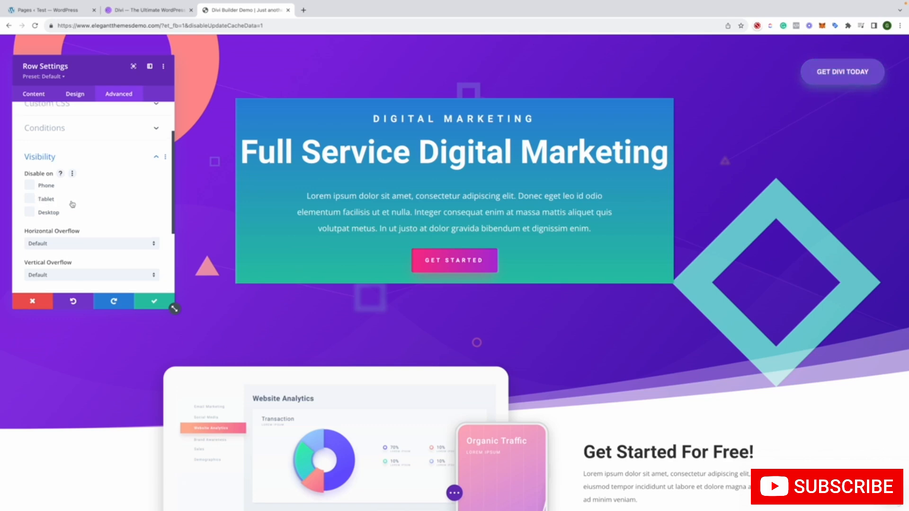
scroll(72, 201, up, 2)
click(62, 130)
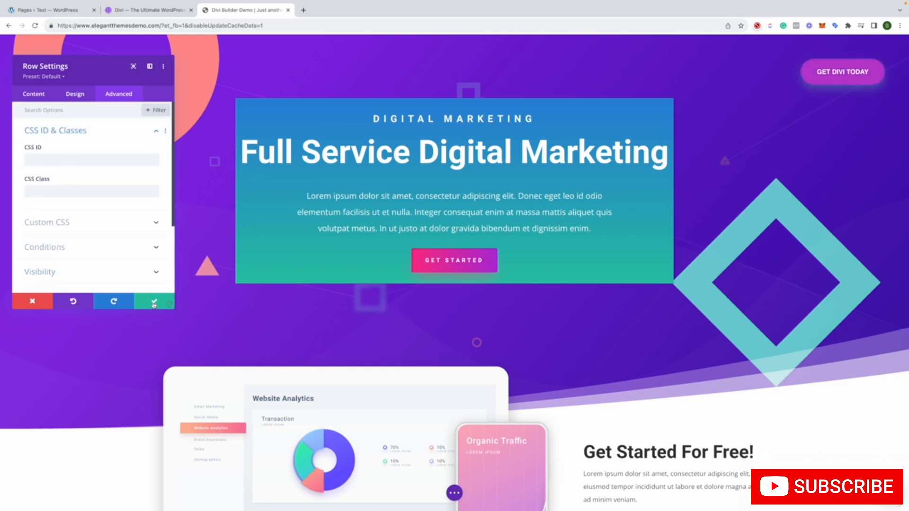
click(154, 303)
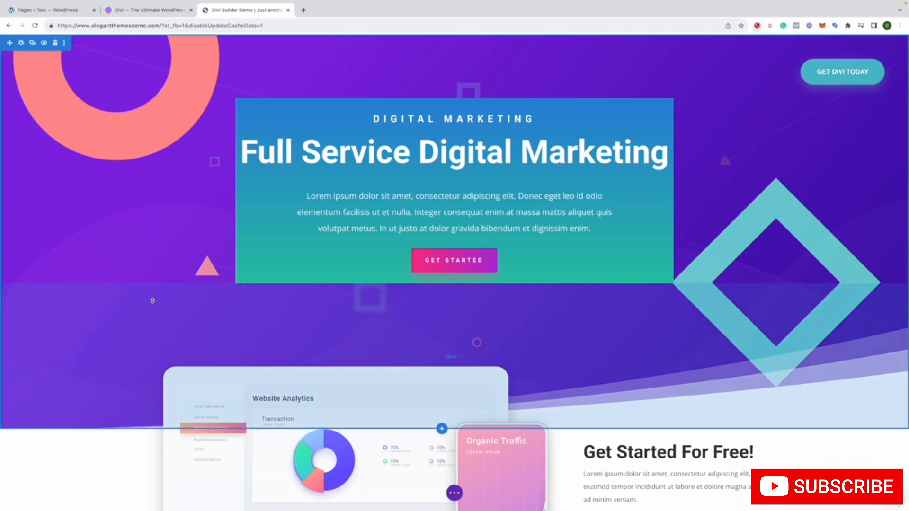
Check how the saved sticky row behaves over the page sections below it
scroll(162, 300, down, 10)
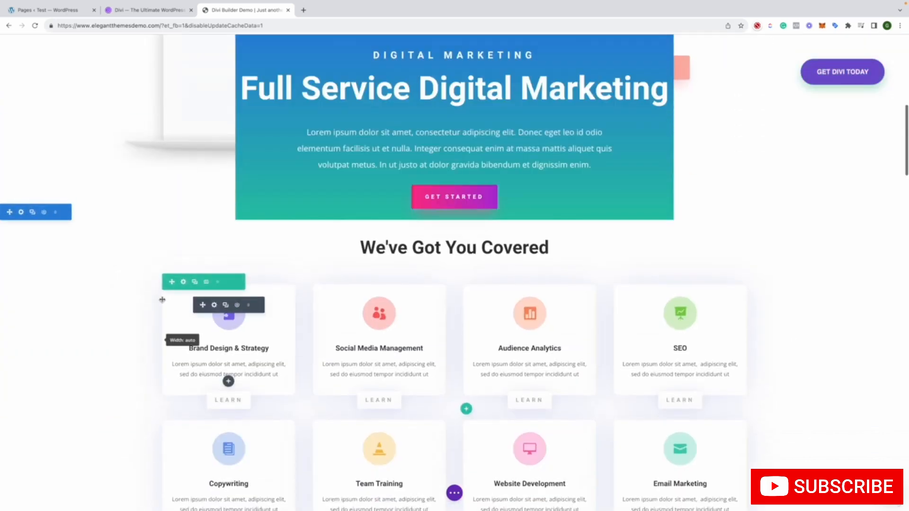
scroll(248, 206, up, 5)
scroll(451, 201, up, 5)
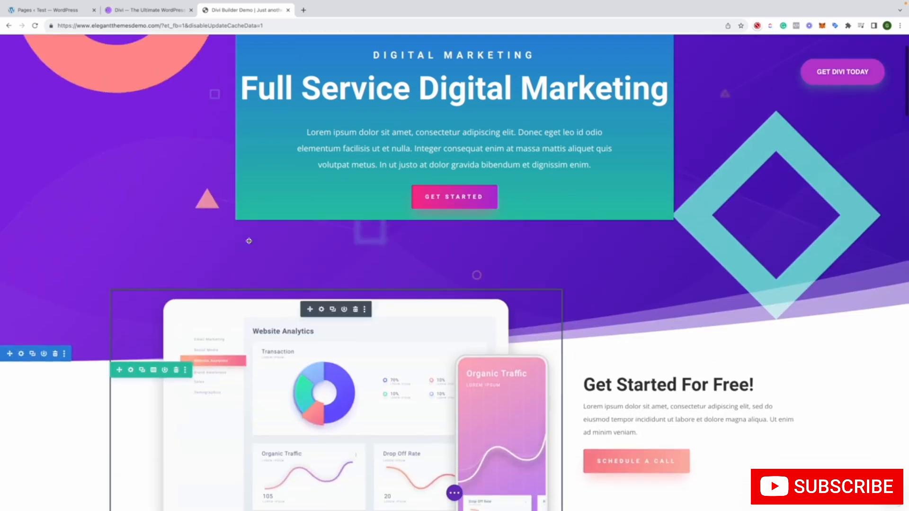
scroll(322, 108, down, 3)
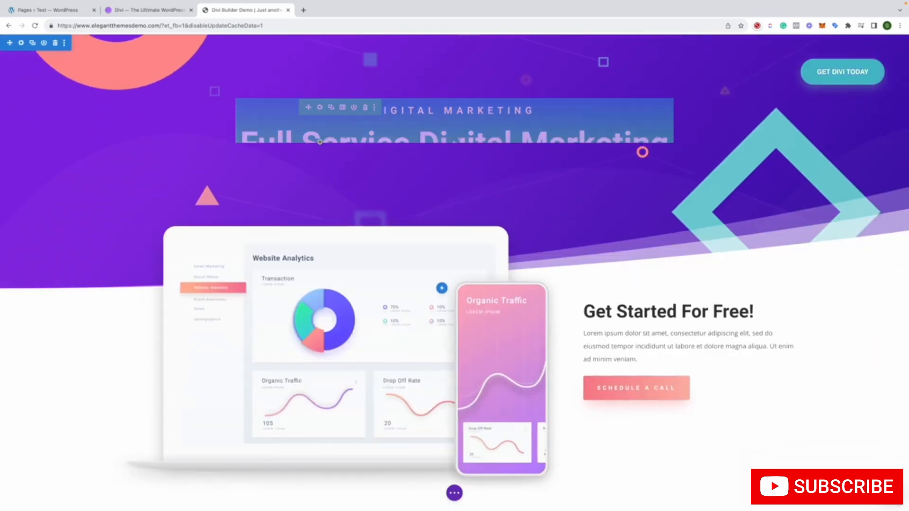
scroll(284, 156, up, 3)
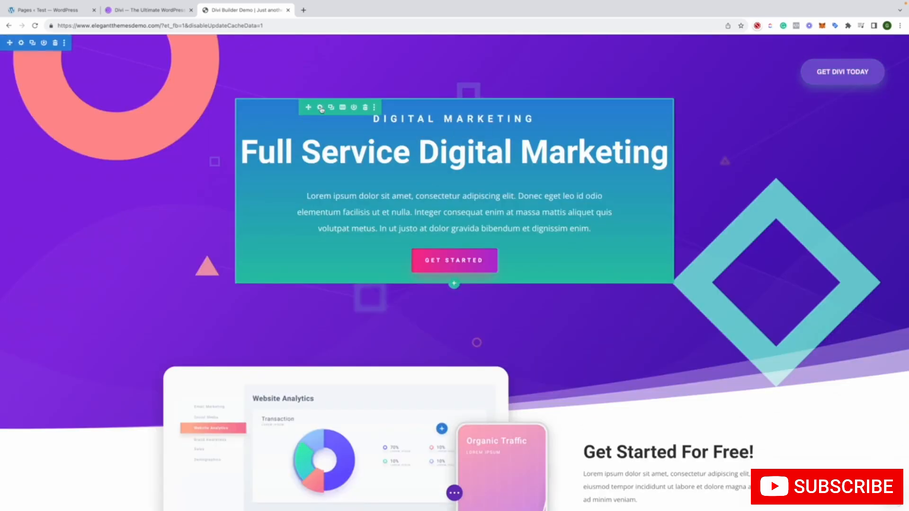
Review the design options of the Full Service Digital Marketing row, including animation, filters, box shadow and border
click(320, 108)
click(82, 96)
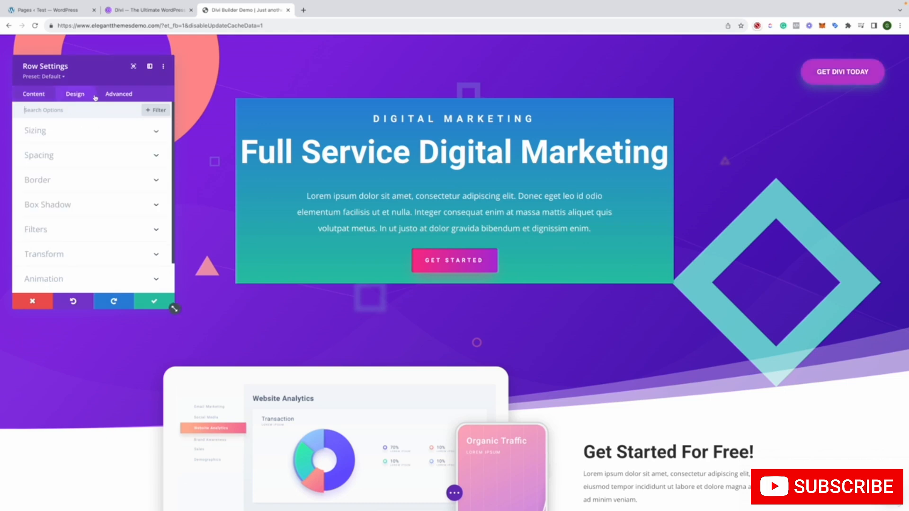
scroll(103, 178, down, 1)
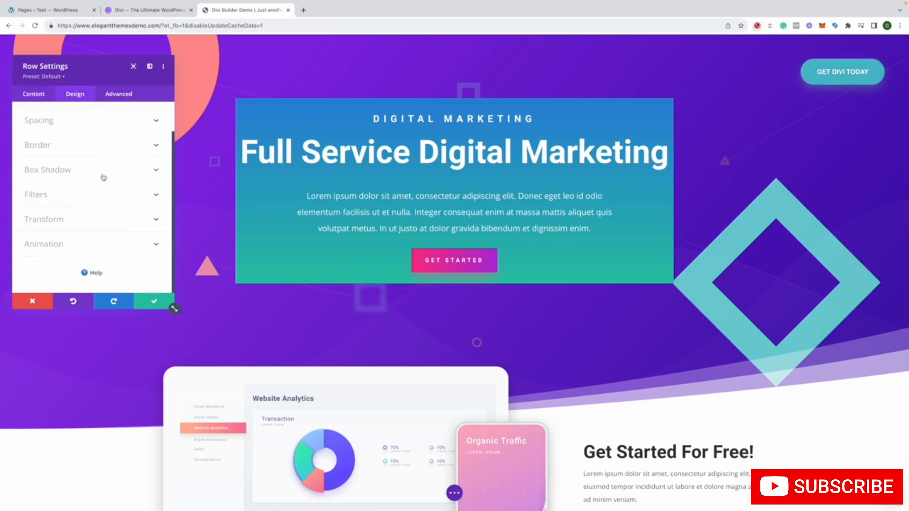
click(87, 244)
scroll(88, 192, up, 1)
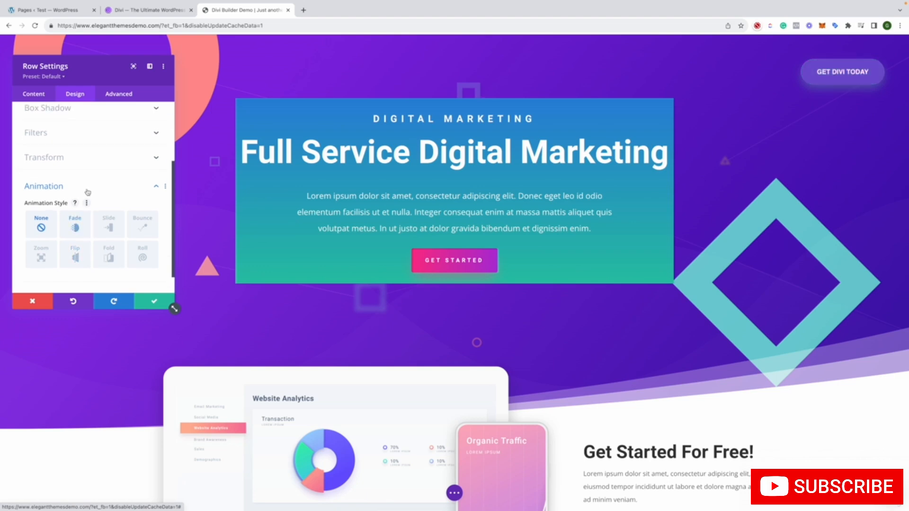
click(71, 143)
scroll(87, 198, up, 3)
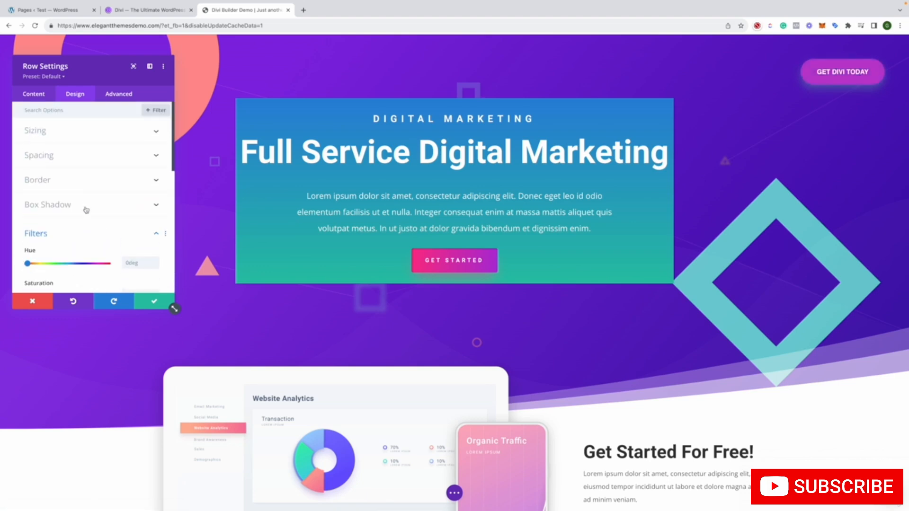
click(86, 210)
scroll(85, 206, up, 3)
click(86, 177)
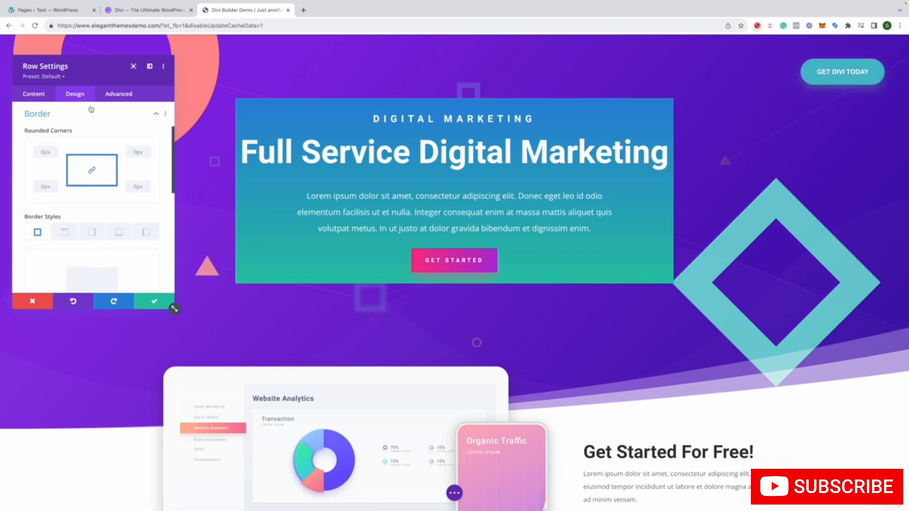
Set the row's sticky position to Do Not Stick in its scroll effects, save, and check the row's behaviour along the page
click(119, 94)
scroll(104, 208, down, 1)
click(100, 215)
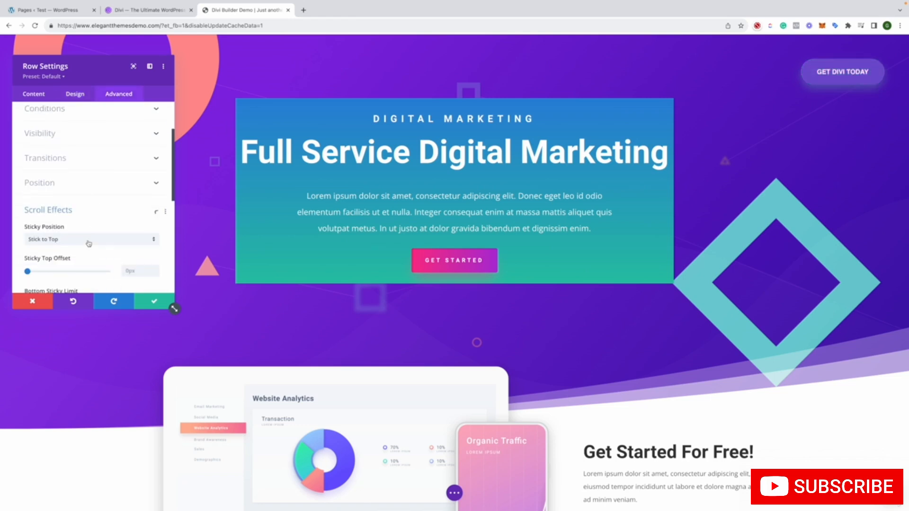
scroll(92, 234, down, 2)
click(76, 143)
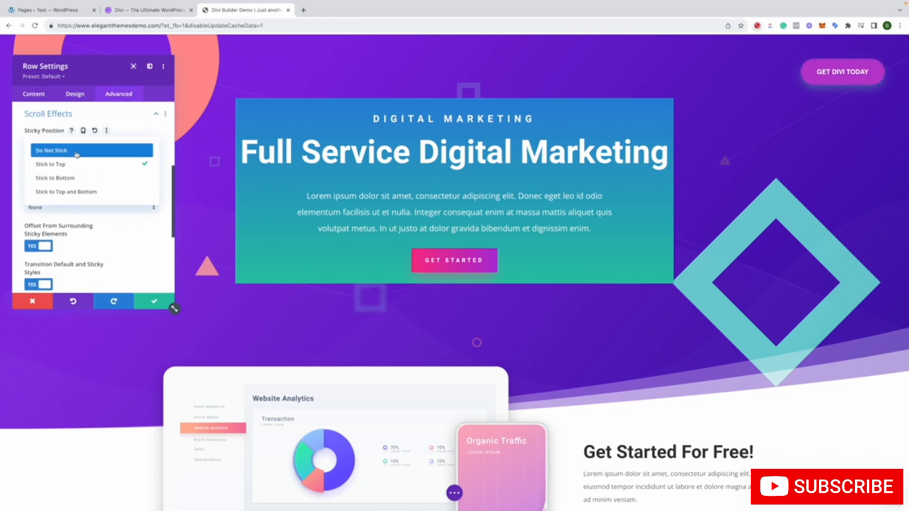
click(76, 148)
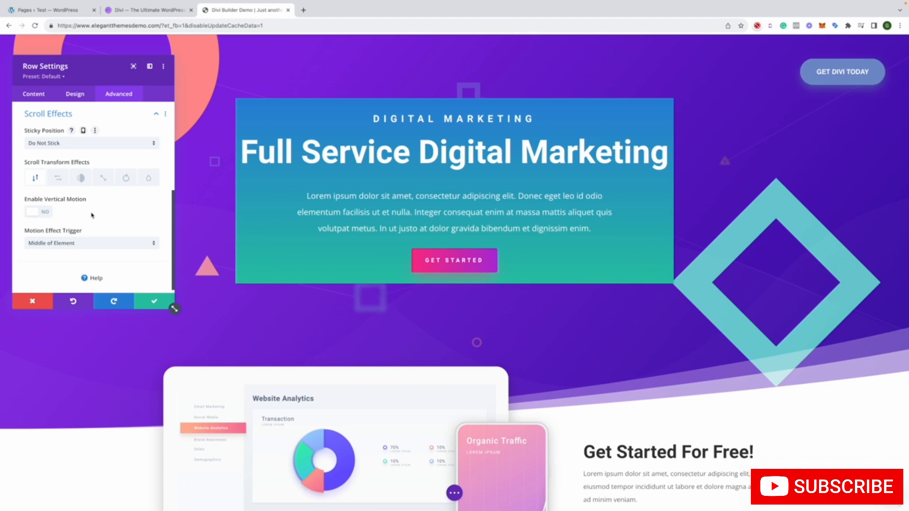
click(153, 301)
scroll(159, 284, down, 6)
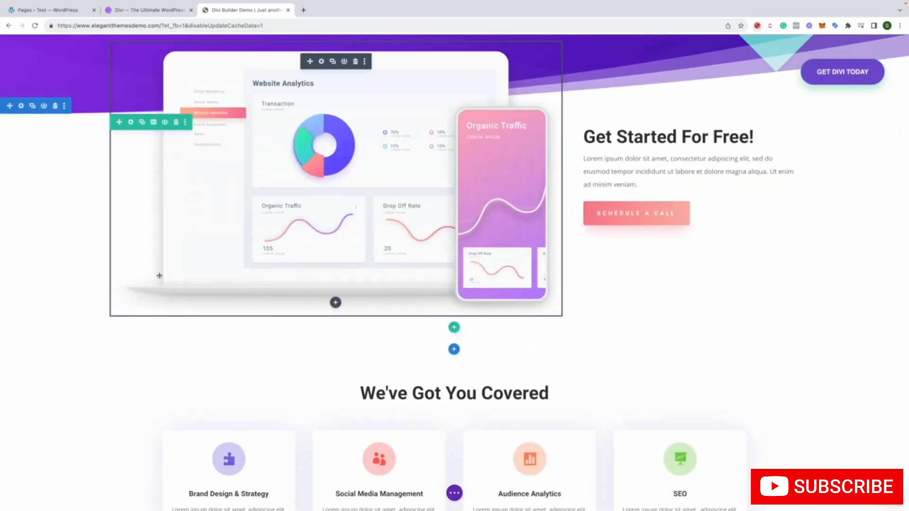
scroll(159, 275, up, 2)
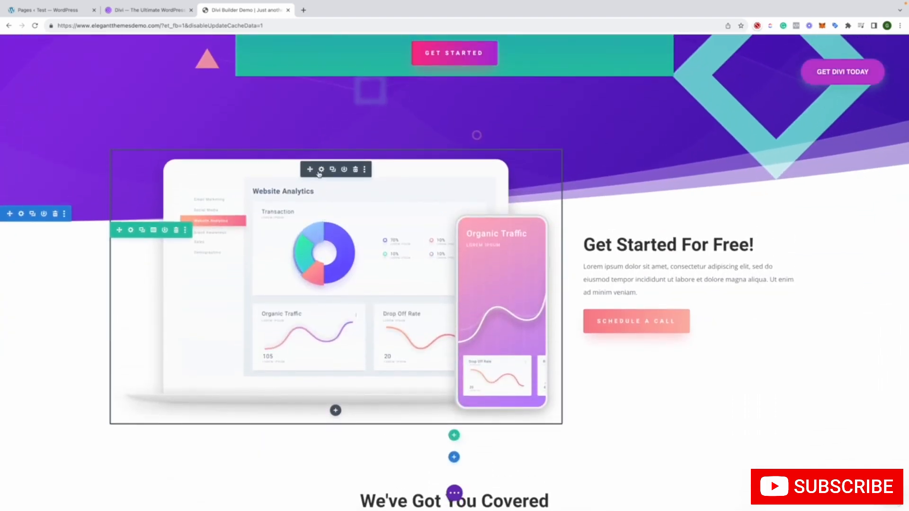
Review the link, design and advanced options of the laptop and phone image module, and save its settings
click(321, 169)
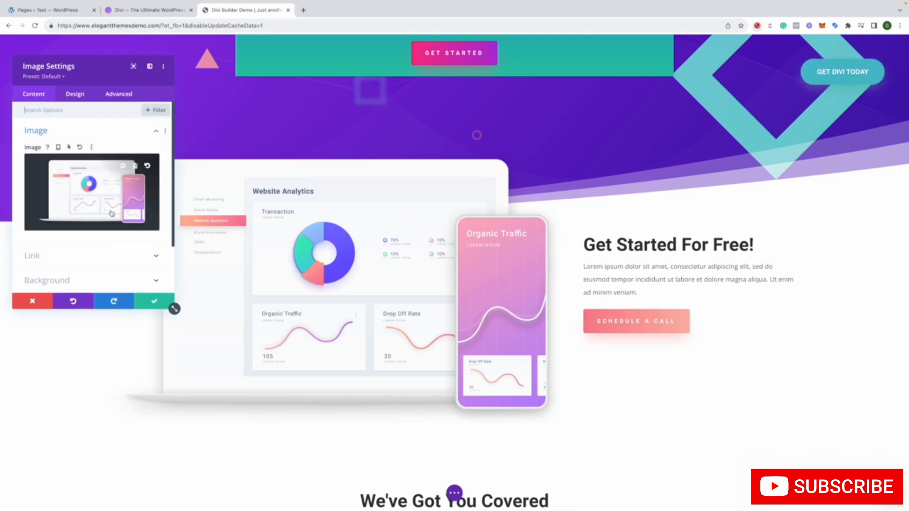
scroll(104, 228, down, 2)
click(81, 201)
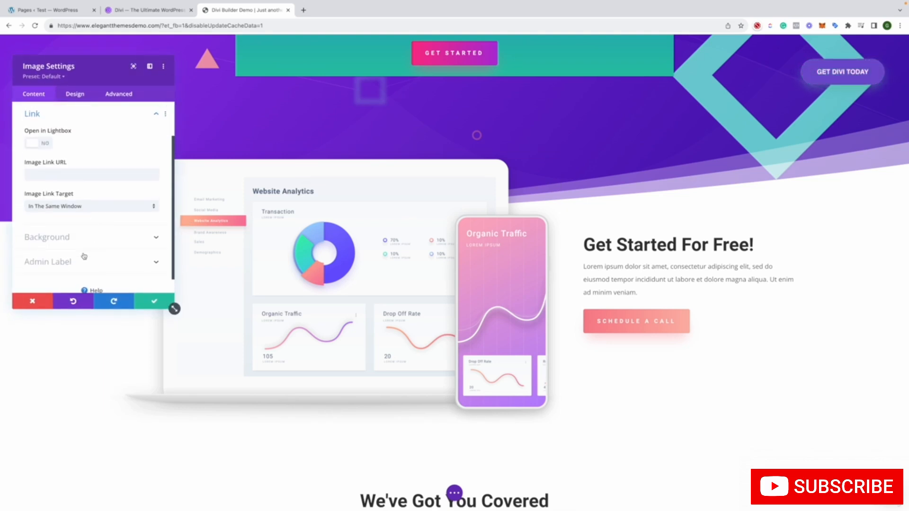
click(75, 93)
scroll(90, 150, down, 2)
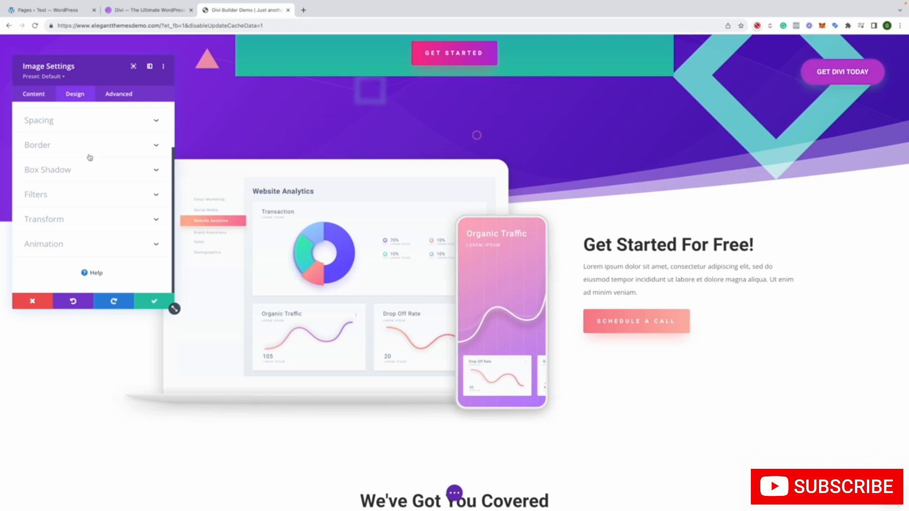
click(113, 95)
scroll(122, 222, down, 2)
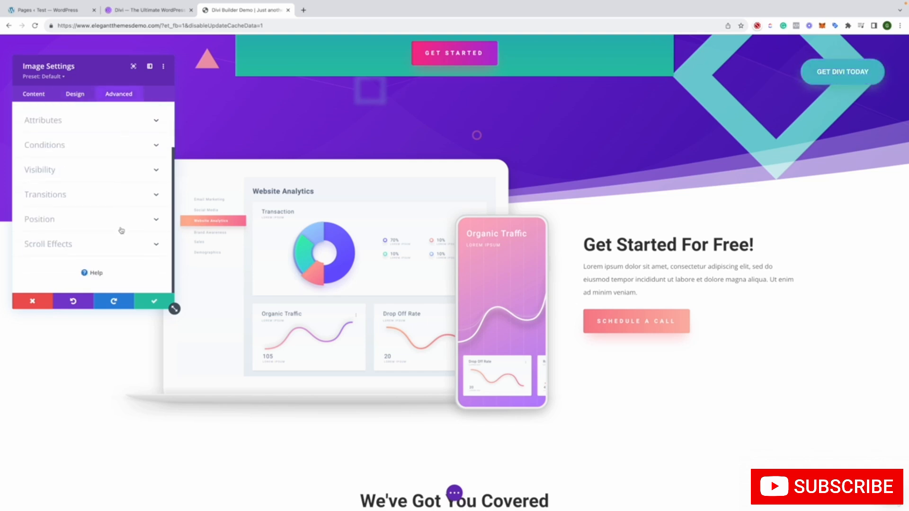
click(154, 301)
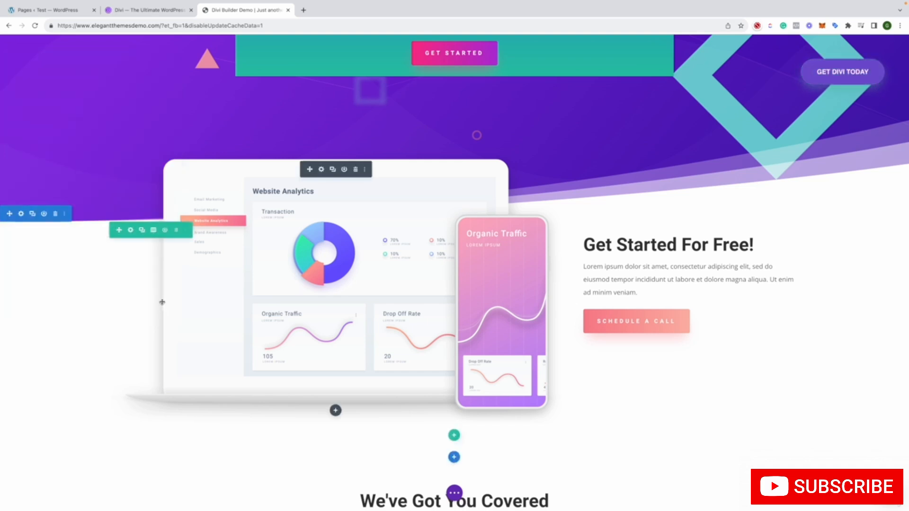
Look through the library sections that can be inserted above the We've Got You Covered section, and close the library
scroll(202, 294, down, 5)
scroll(227, 335, up, 2)
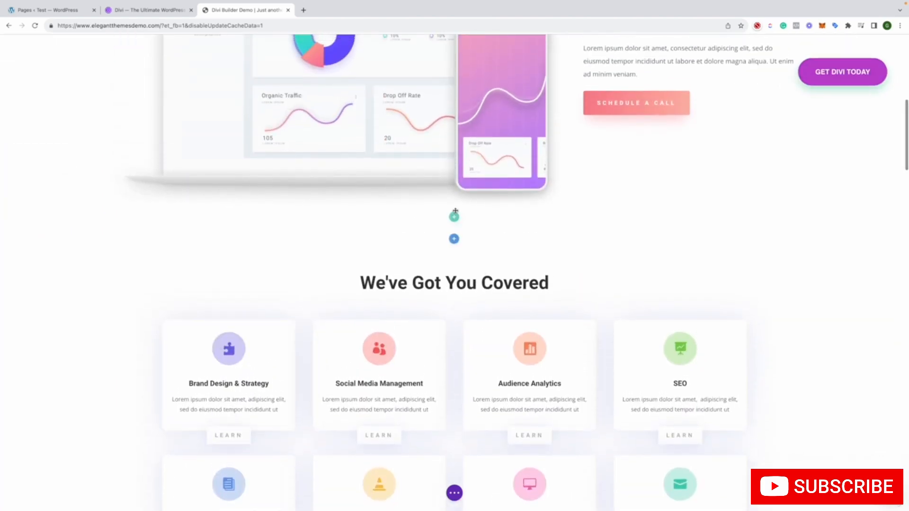
click(453, 239)
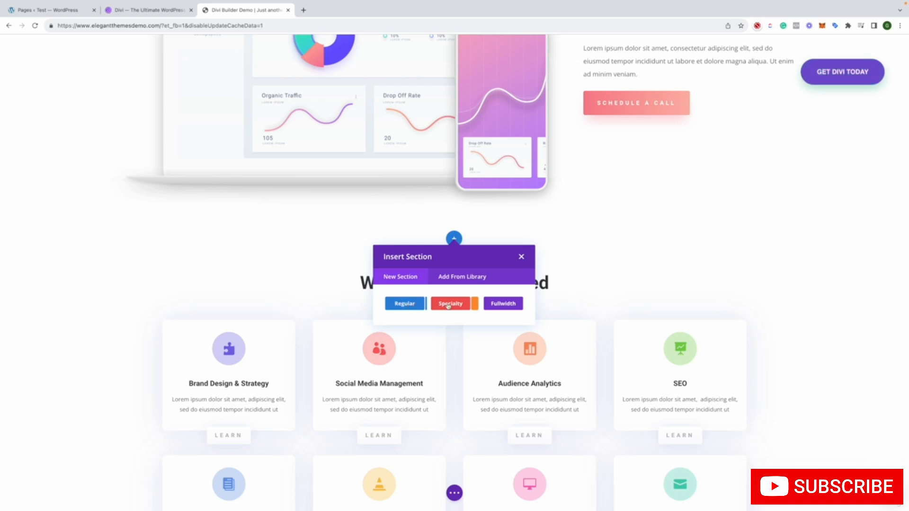
click(460, 274)
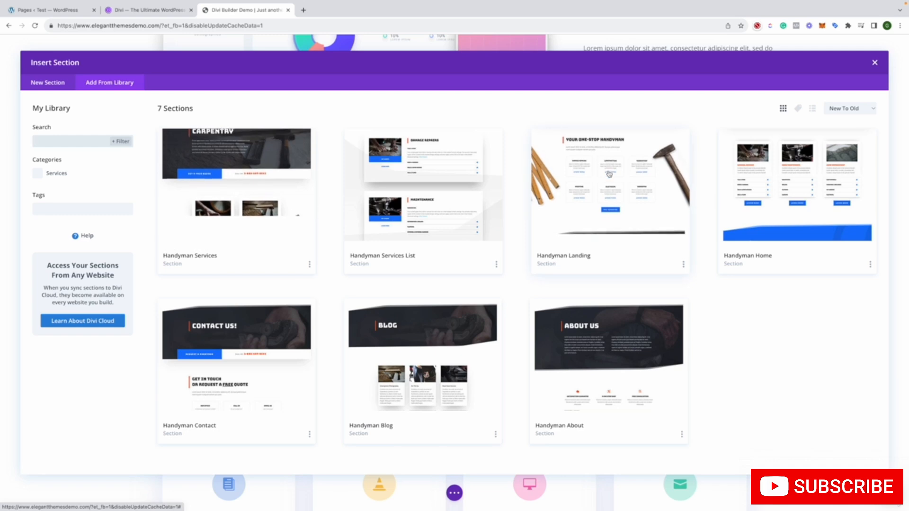
click(875, 63)
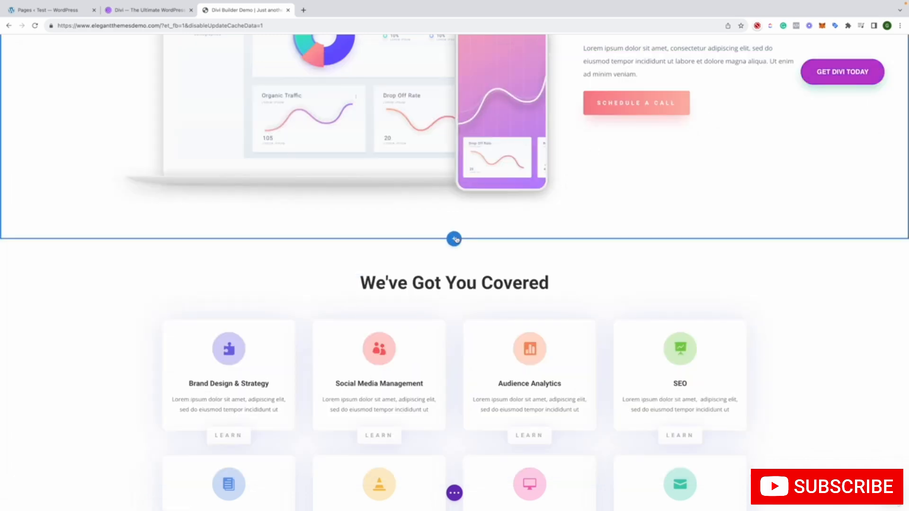
Insert a regular section with a single-column row above the We've Got You Covered section
click(454, 239)
click(423, 303)
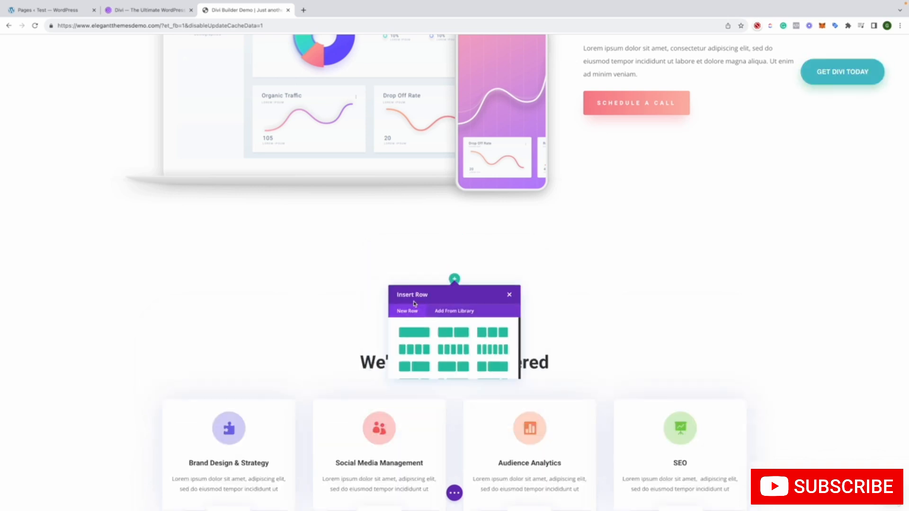
click(415, 343)
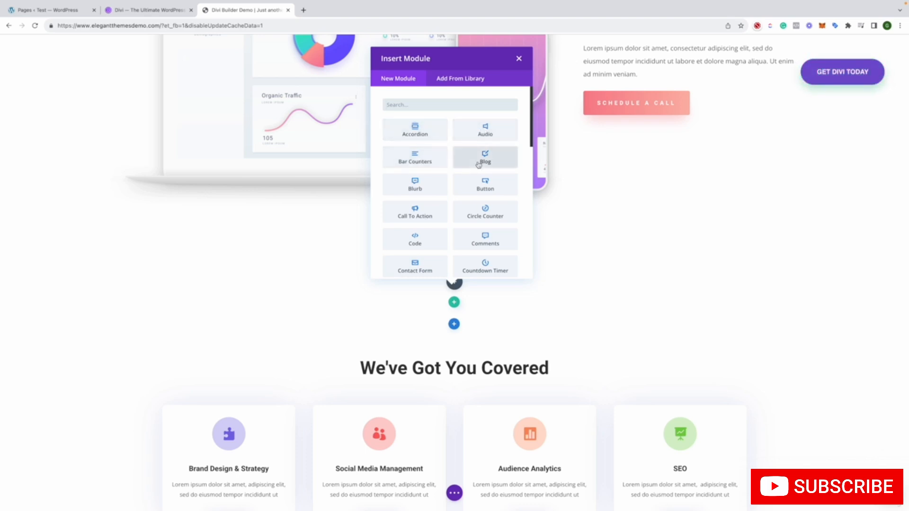
Browse the available modules for the new row, look at more modules in the Divi Marketplace, and return to the builder demo
scroll(484, 186, down, 1)
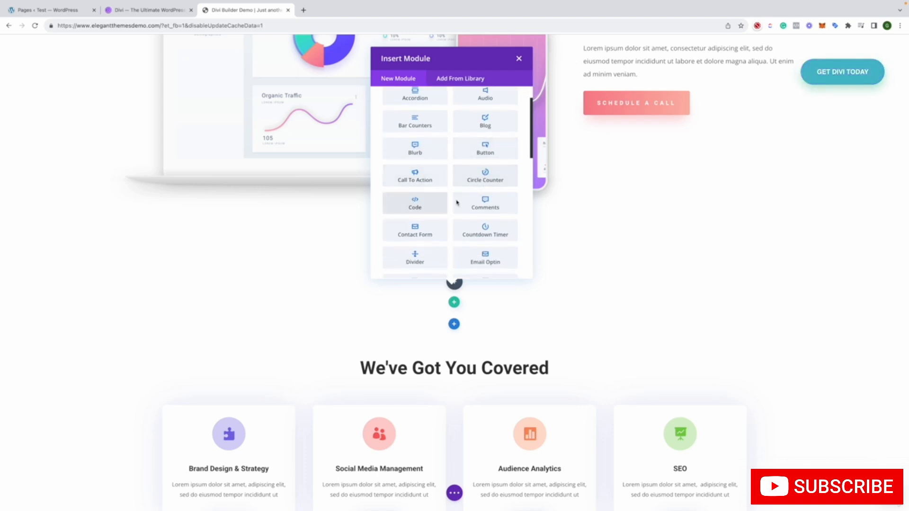
scroll(427, 196, down, 2)
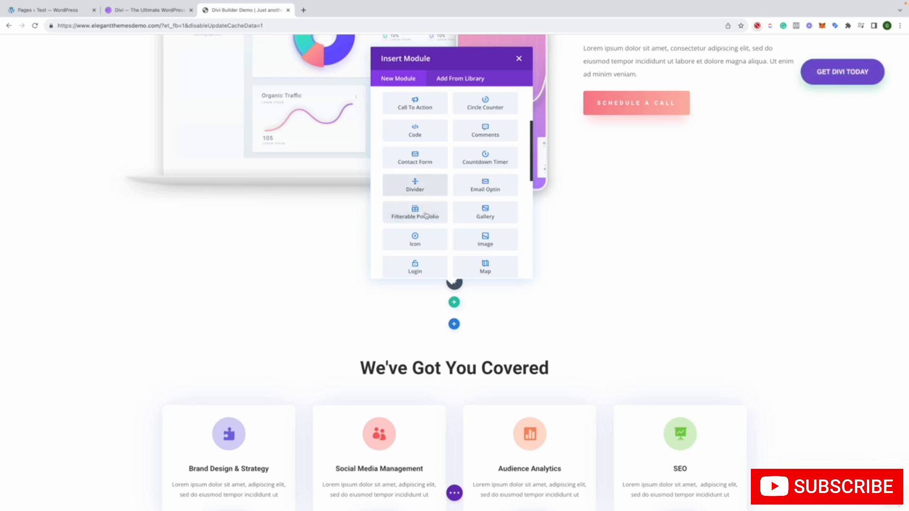
scroll(478, 222, down, 2)
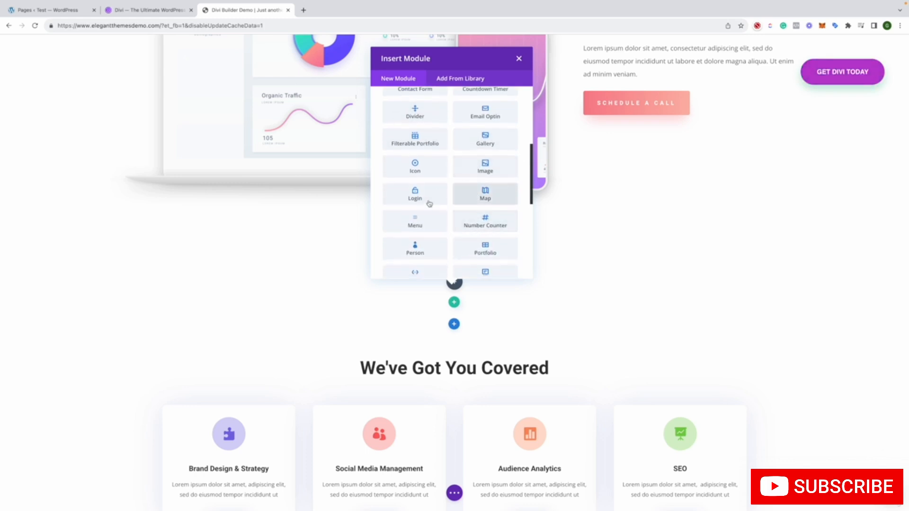
scroll(430, 204, down, 6)
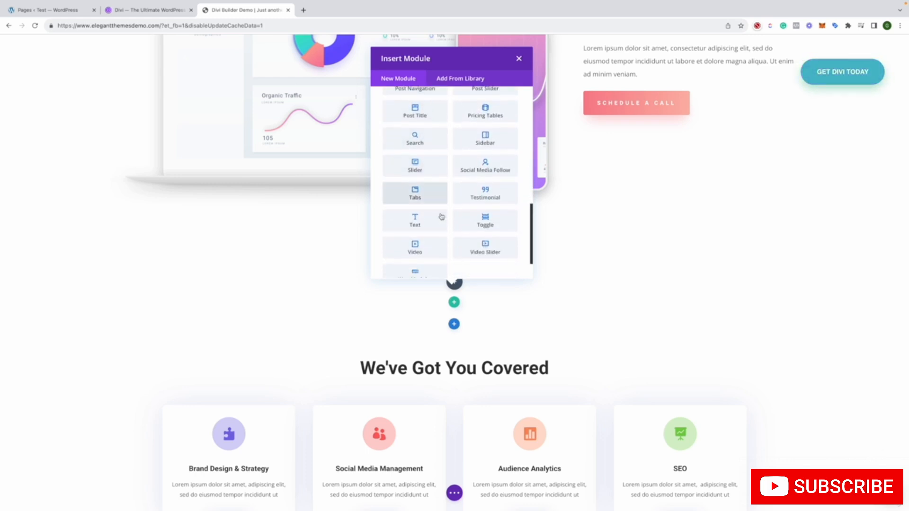
scroll(441, 216, down, 2)
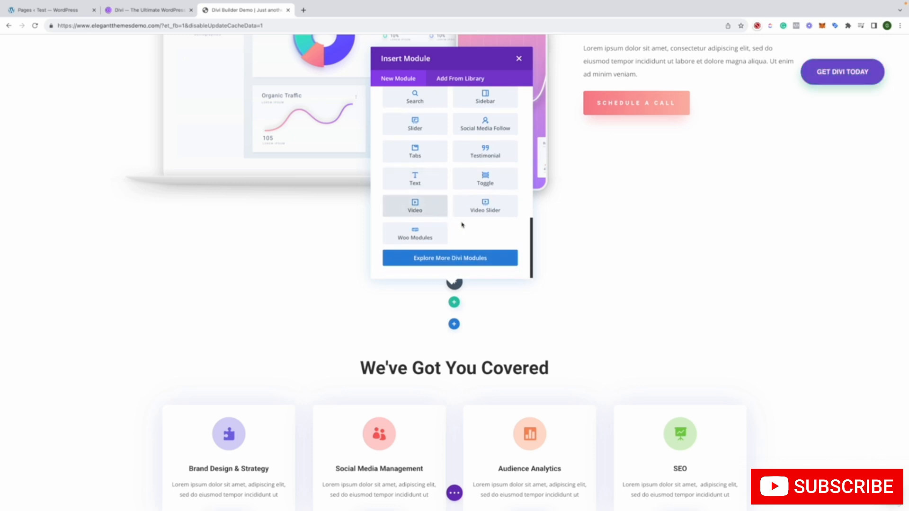
click(457, 260)
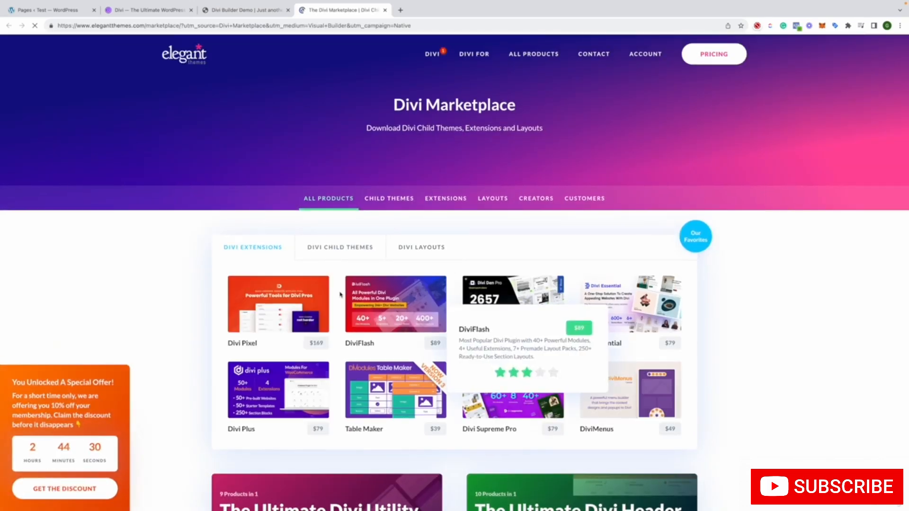
click(386, 10)
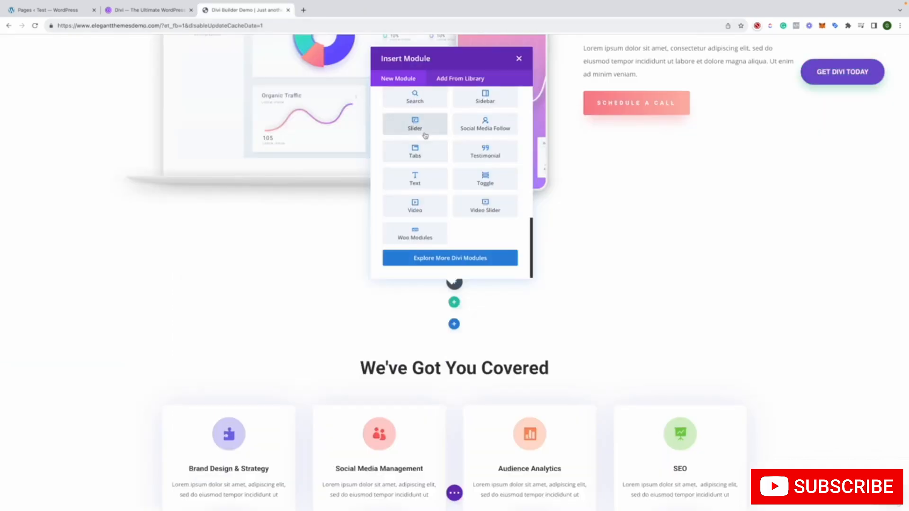
Add a Tabs module with its default content to the new row, and save its settings
click(414, 152)
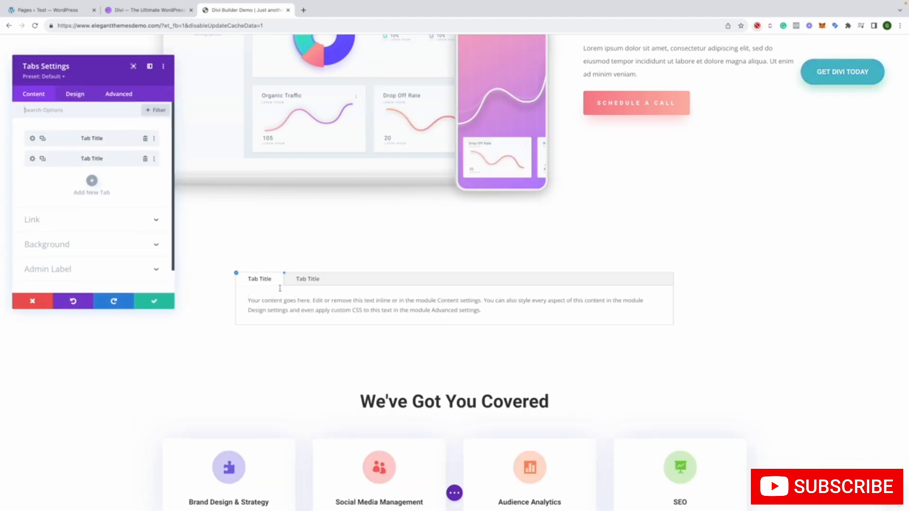
click(306, 279)
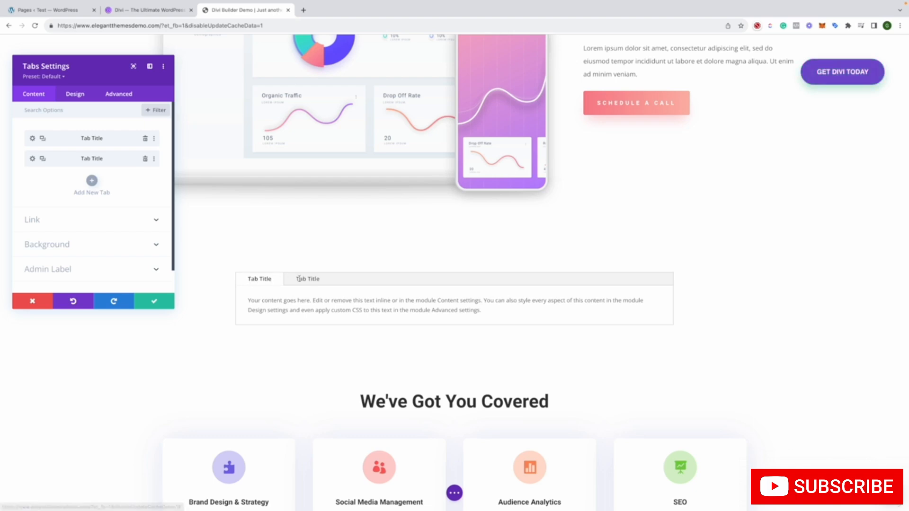
scroll(322, 292, down, 15)
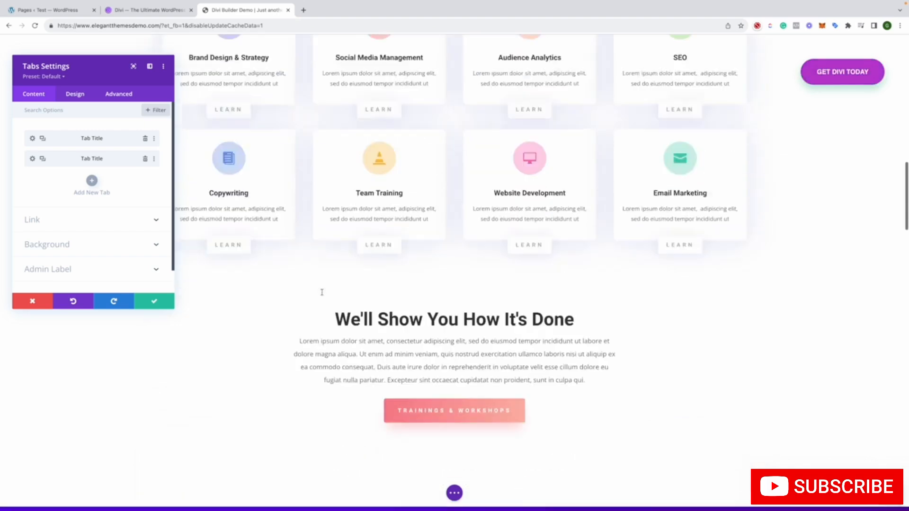
scroll(322, 292, down, 10)
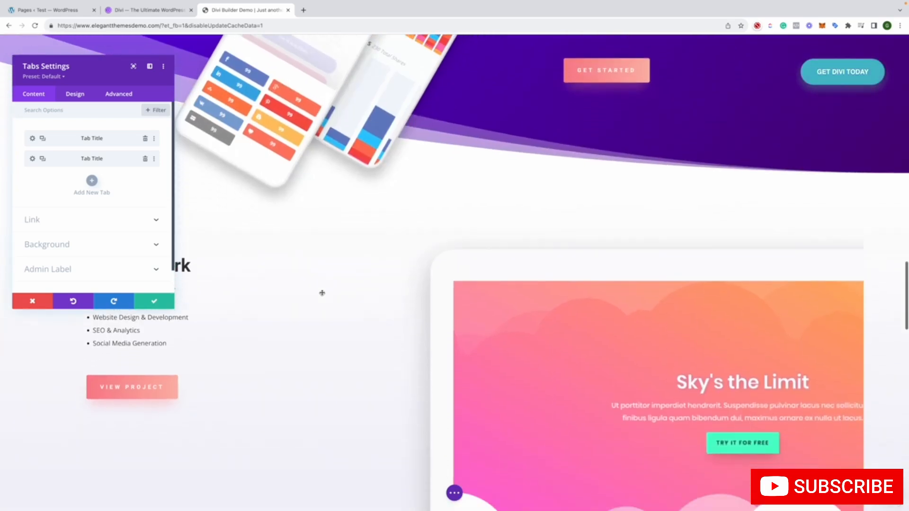
click(144, 301)
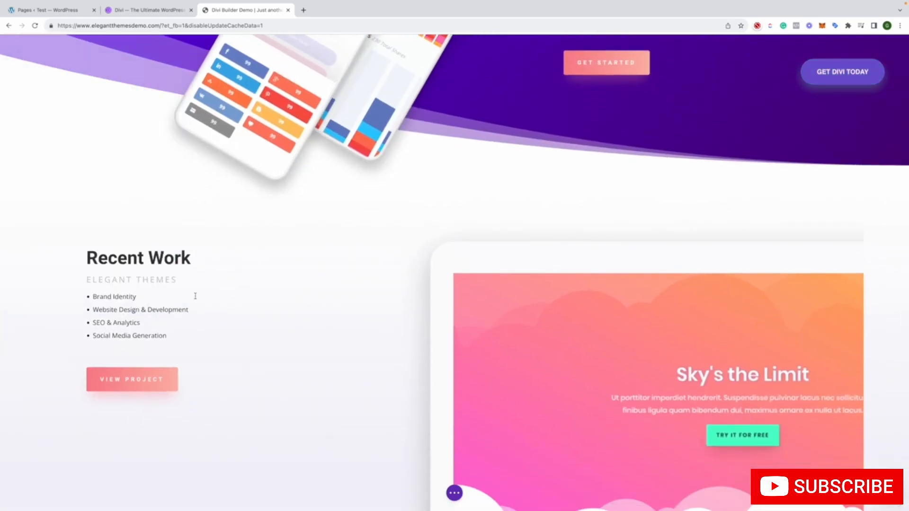
Look over the remaining demo sections from Recent Work down to the closing Let's Get Started section
scroll(226, 297, down, 9)
scroll(226, 297, down, 12)
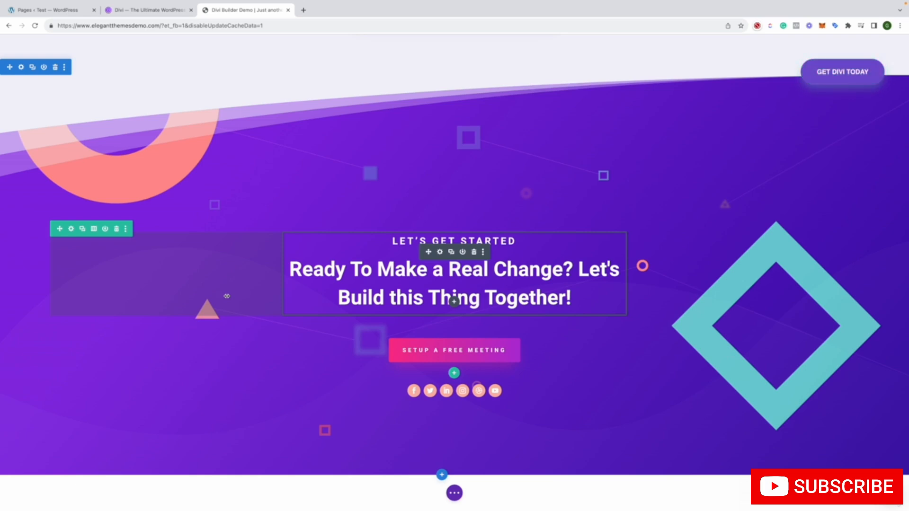
scroll(227, 296, up, 20)
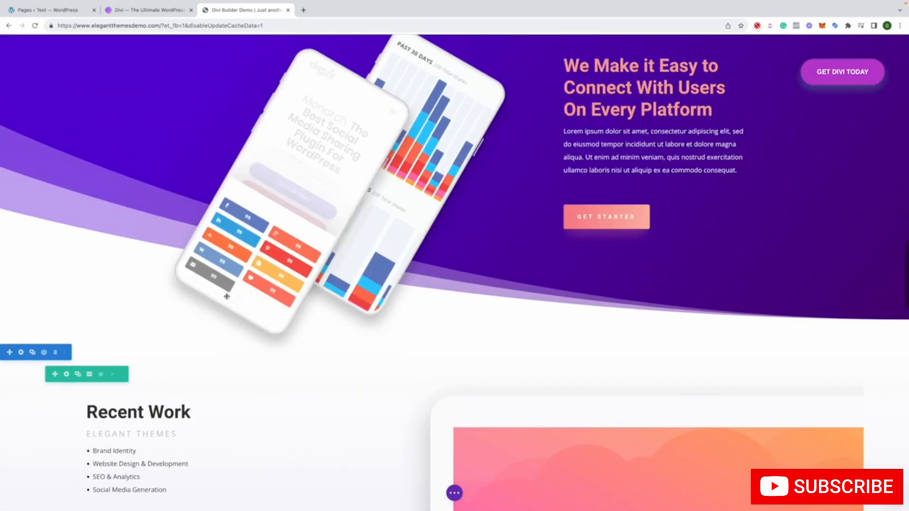
Look at the Copywriting blurb's module library saving form and its additional module options without changing anything
scroll(227, 296, up, 20)
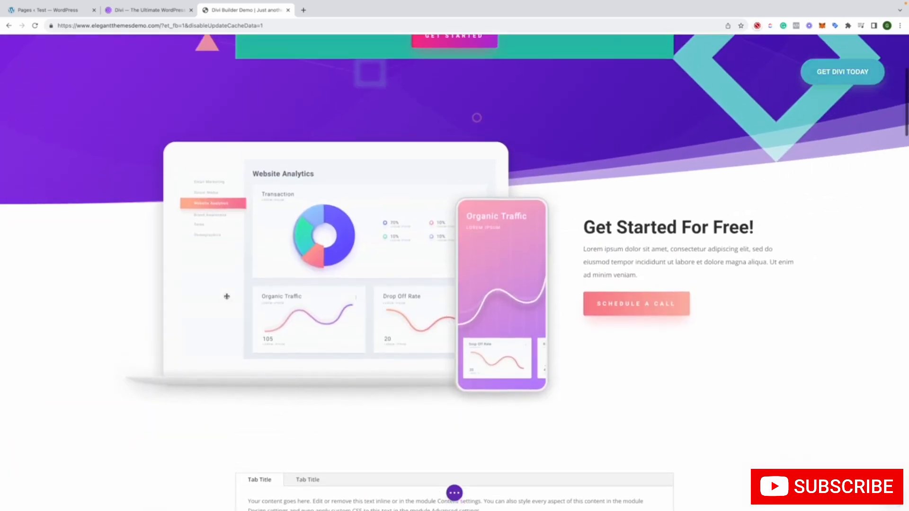
scroll(227, 296, up, 5)
scroll(227, 297, down, 12)
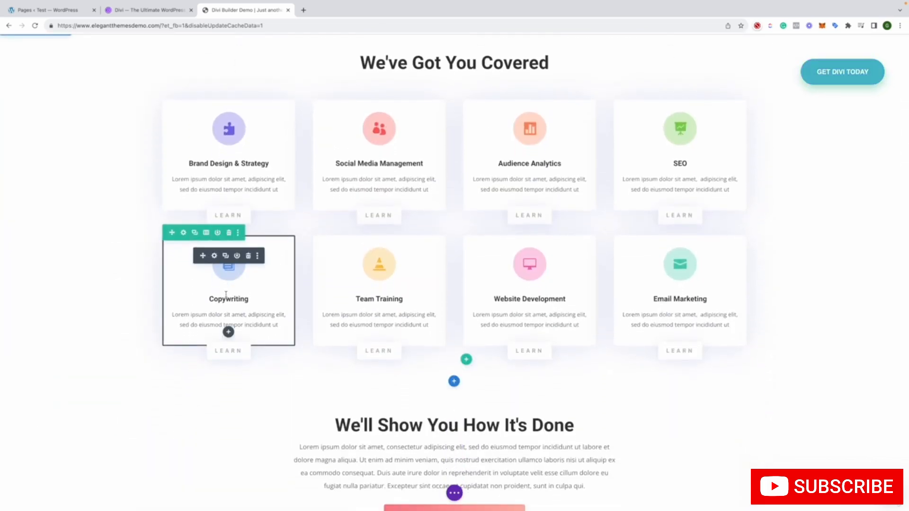
click(238, 256)
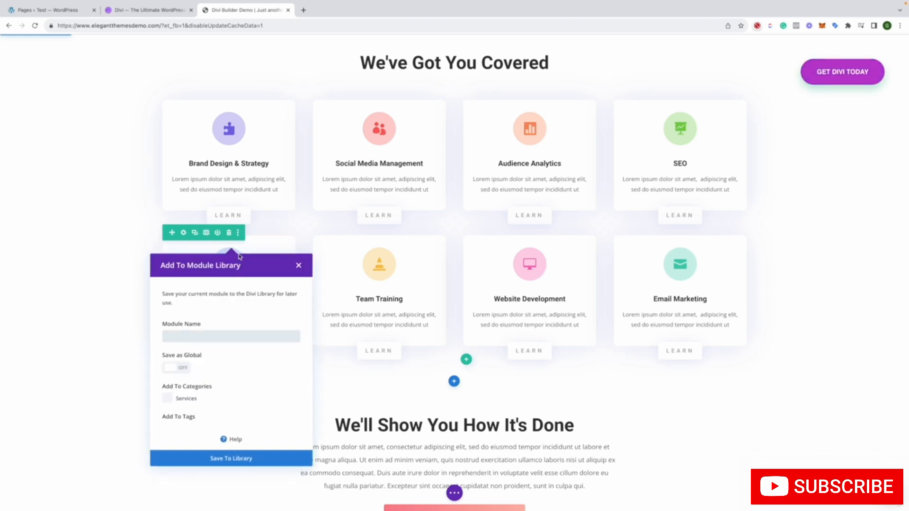
click(298, 265)
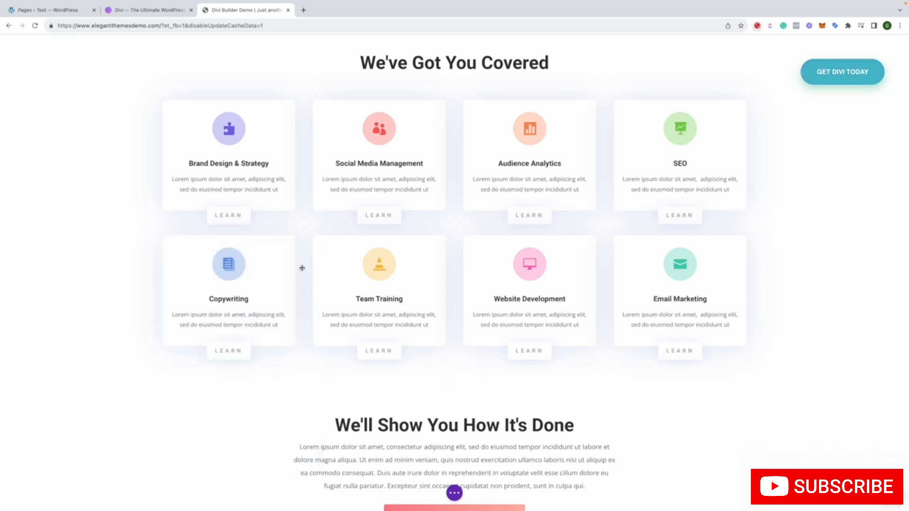
click(258, 256)
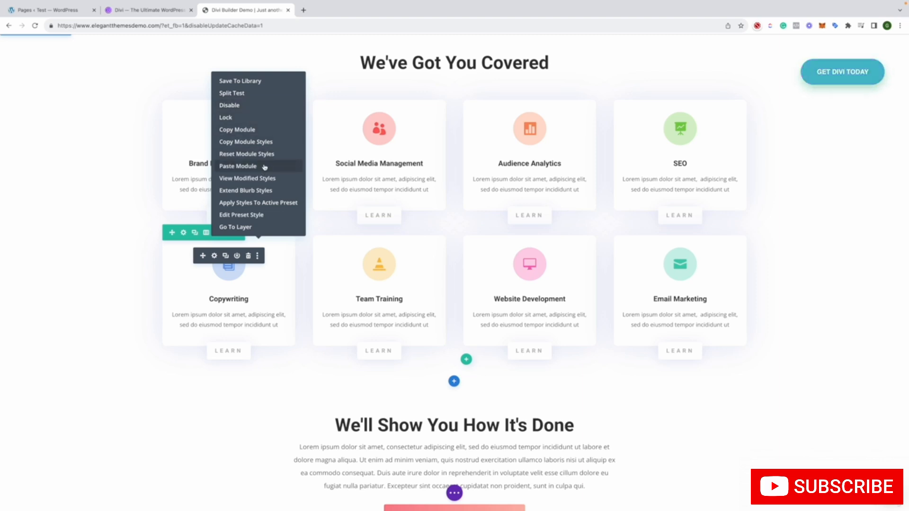
click(274, 259)
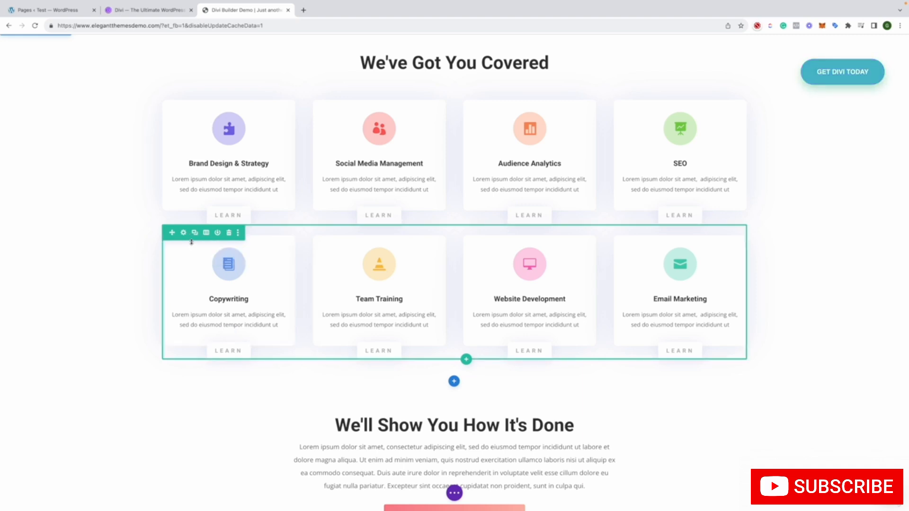
Examine the Copywriting blurb's content settings, including its text, icon choices, link, background and admin label
click(216, 256)
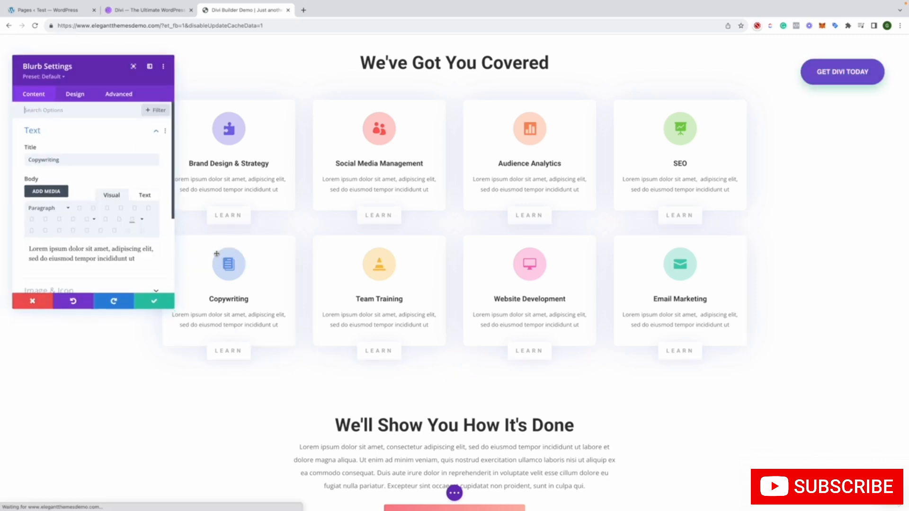
scroll(101, 227, down, 2)
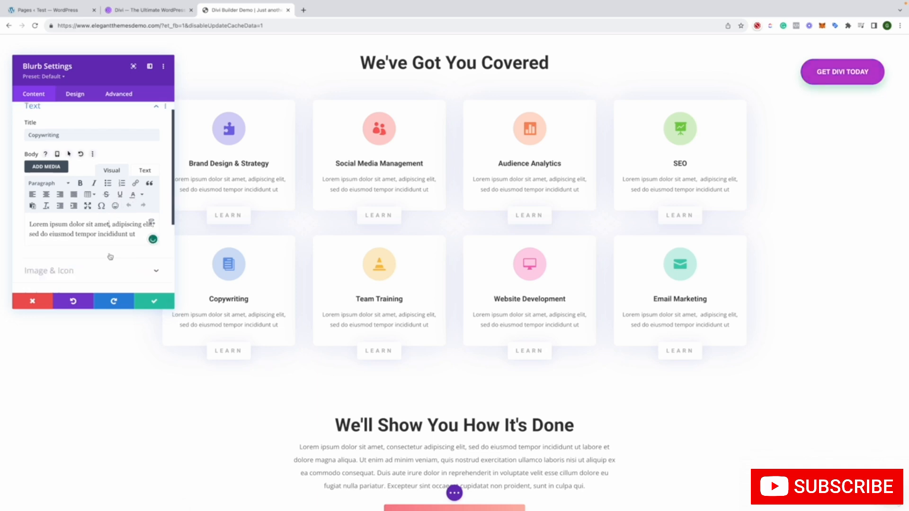
click(92, 203)
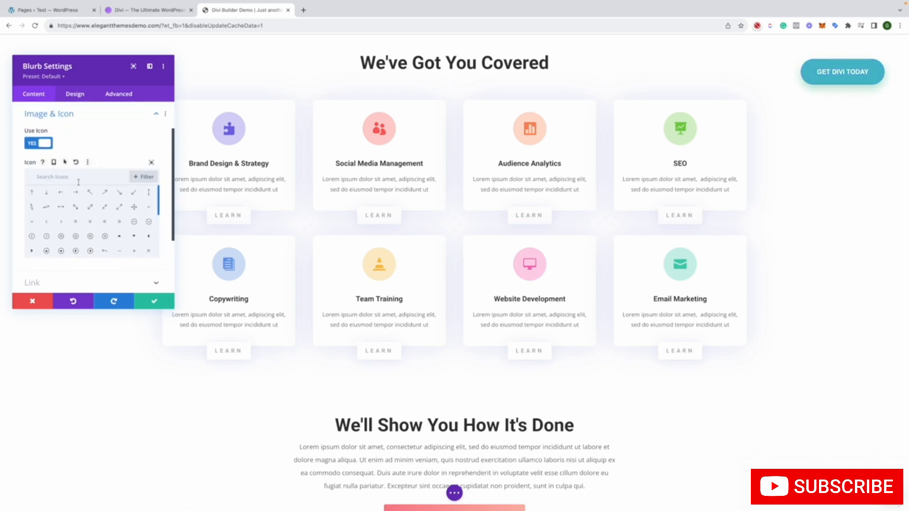
scroll(88, 222, down, 8)
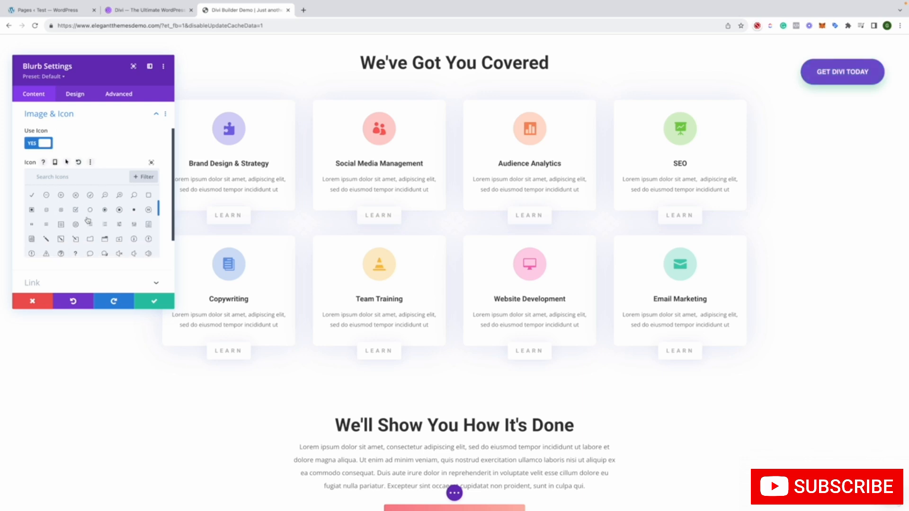
scroll(156, 164, down, 2)
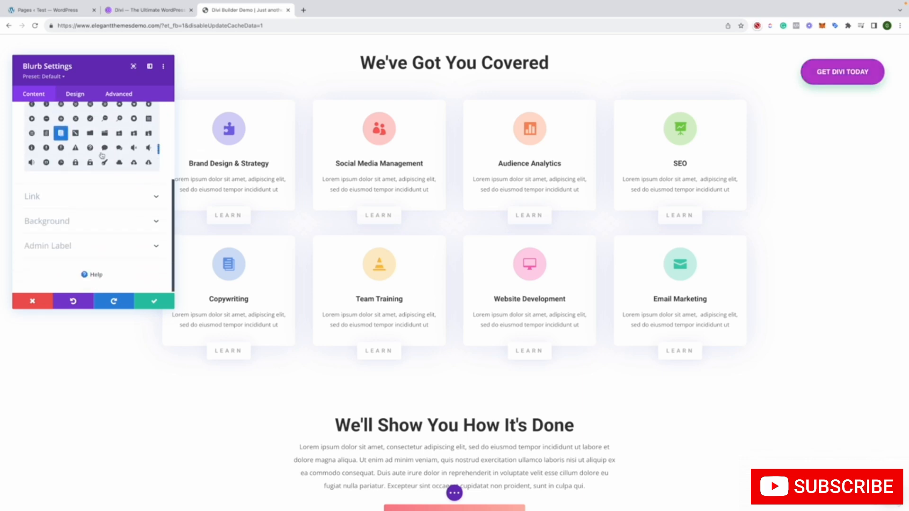
click(120, 190)
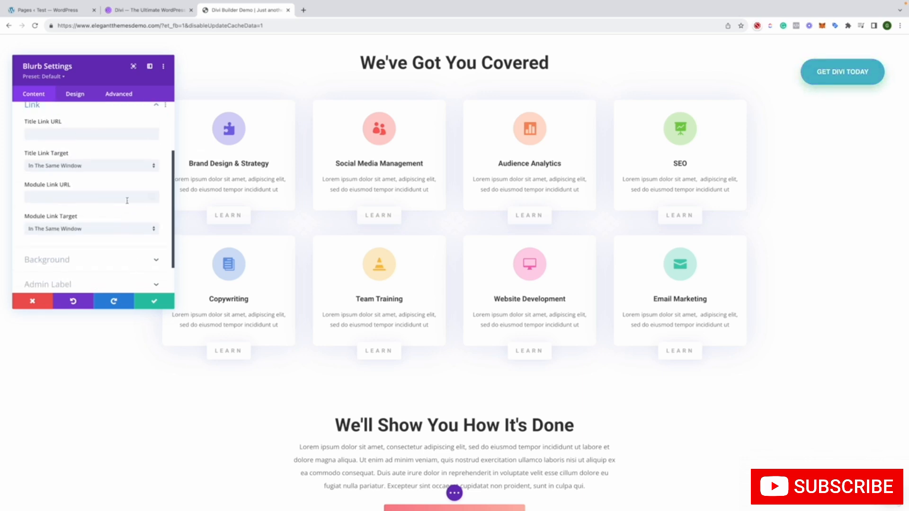
click(105, 265)
scroll(113, 253, down, 2)
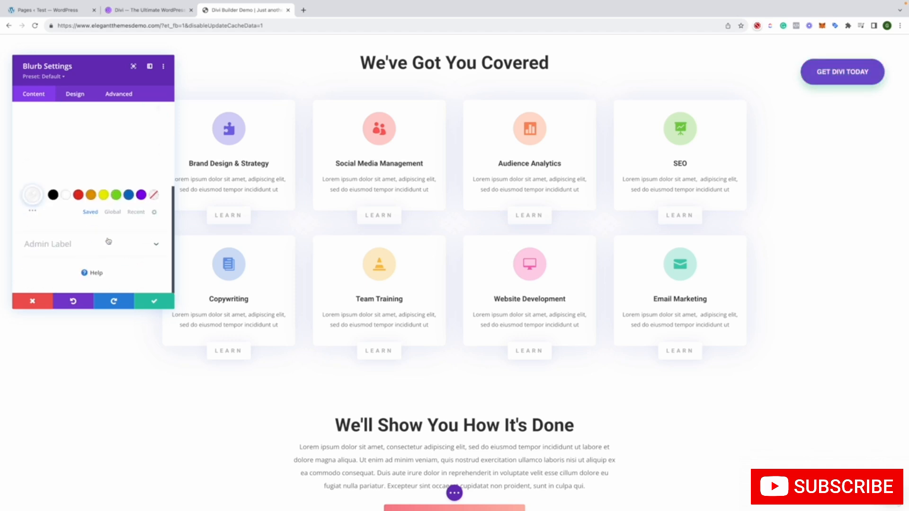
click(108, 242)
Review the Copywriting blurb's design and advanced settings, and save the module settings
click(63, 97)
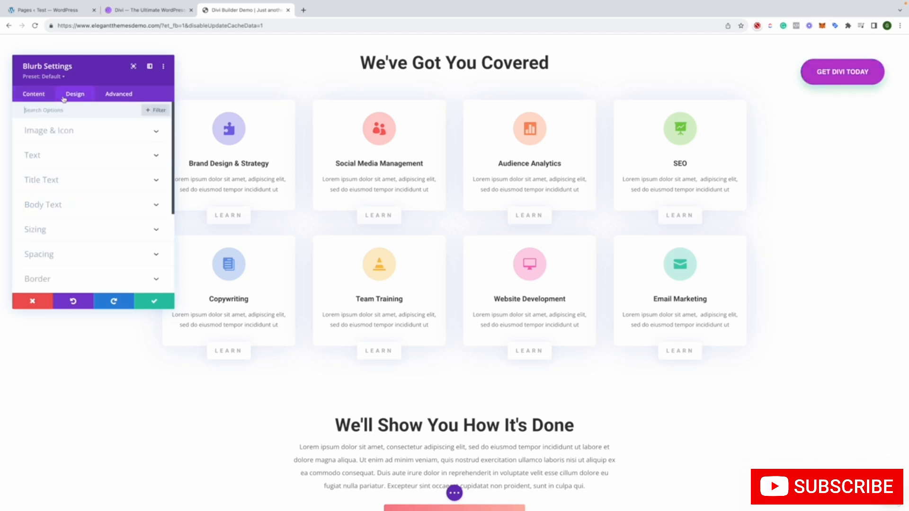
scroll(125, 169, down, 3)
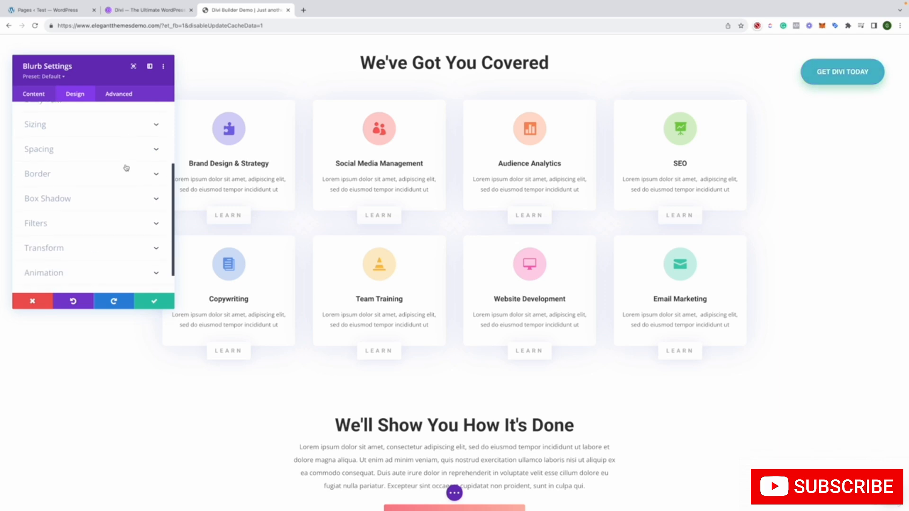
scroll(124, 156, up, 3)
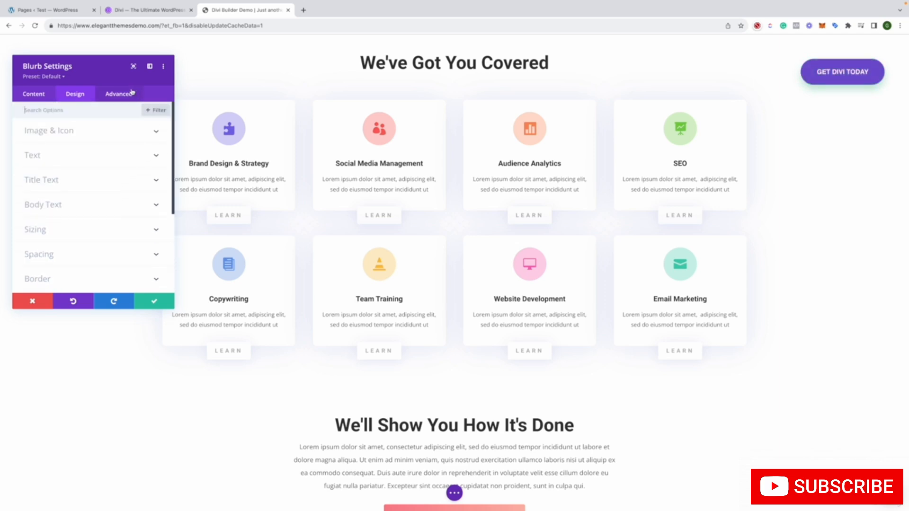
click(134, 94)
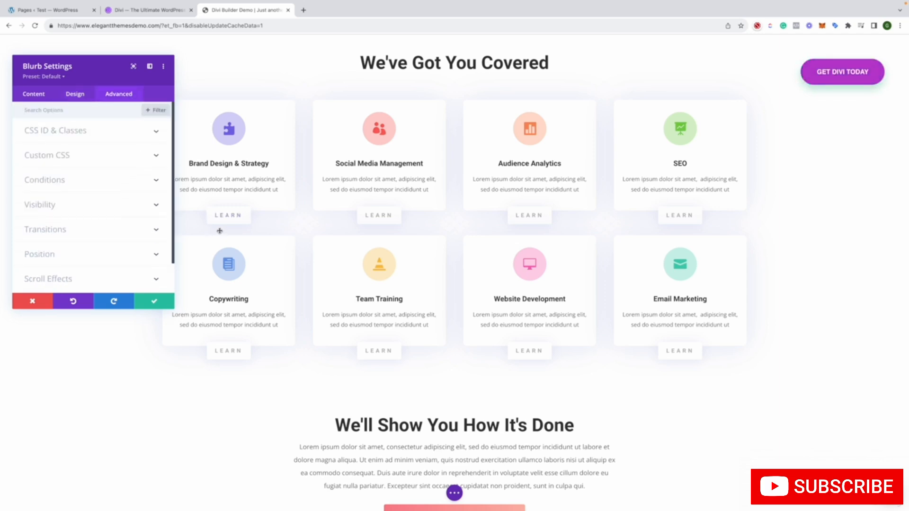
scroll(100, 208, down, 1)
scroll(100, 208, up, 1)
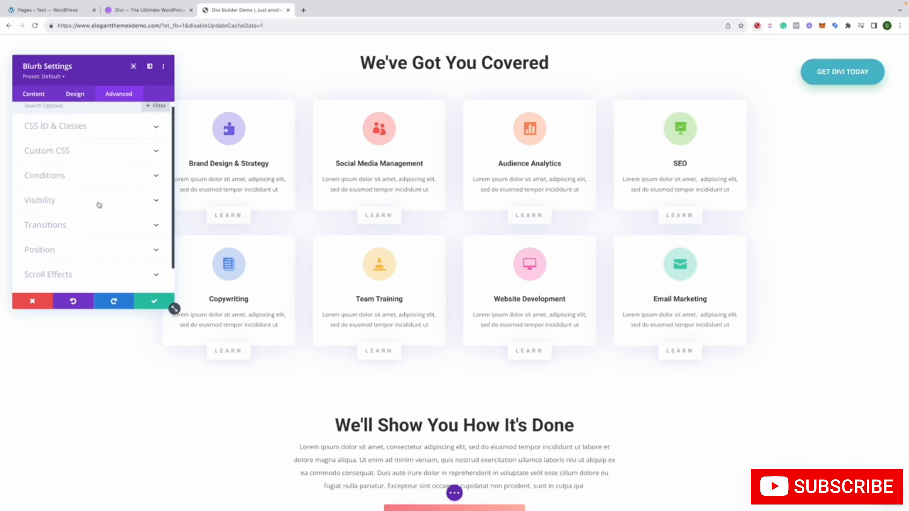
click(154, 301)
Start inserting a specialty section between the weekly marketing resources subscription form and the Let's Get Started section
scroll(130, 303, down, 3)
scroll(129, 303, down, 8)
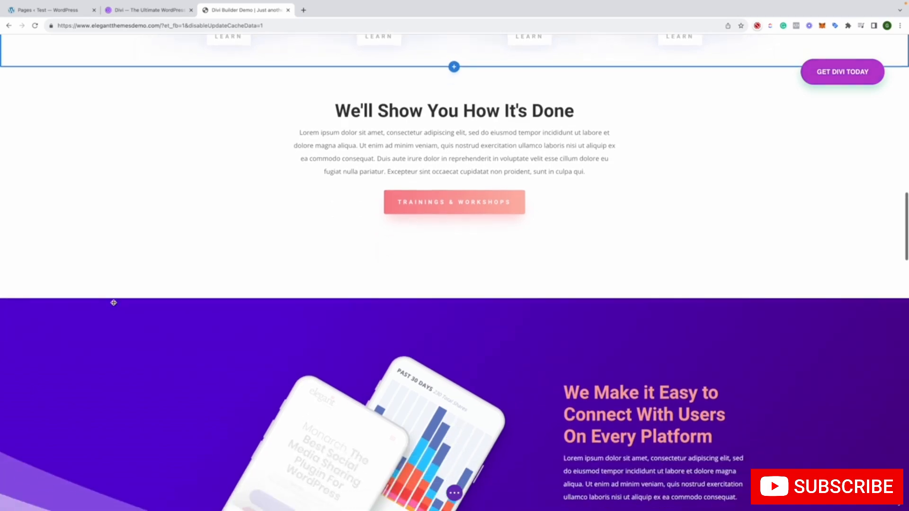
scroll(113, 303, down, 12)
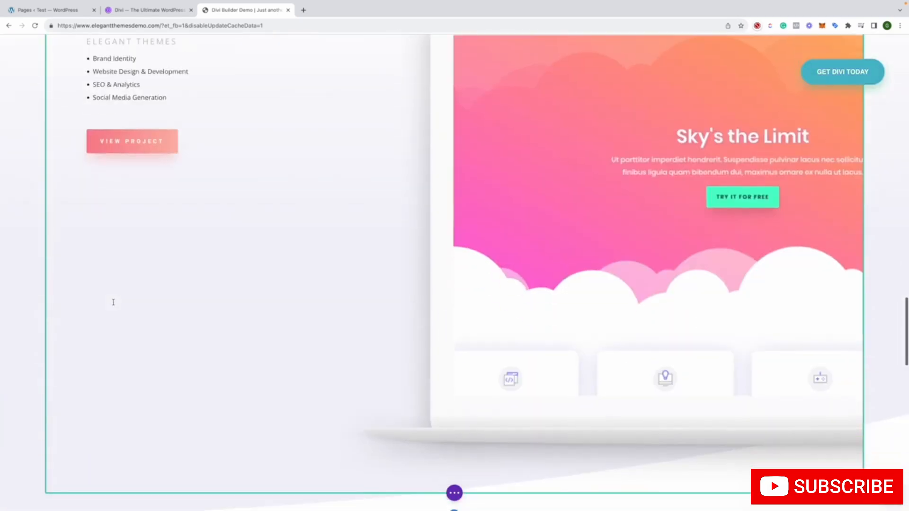
scroll(114, 303, down, 10)
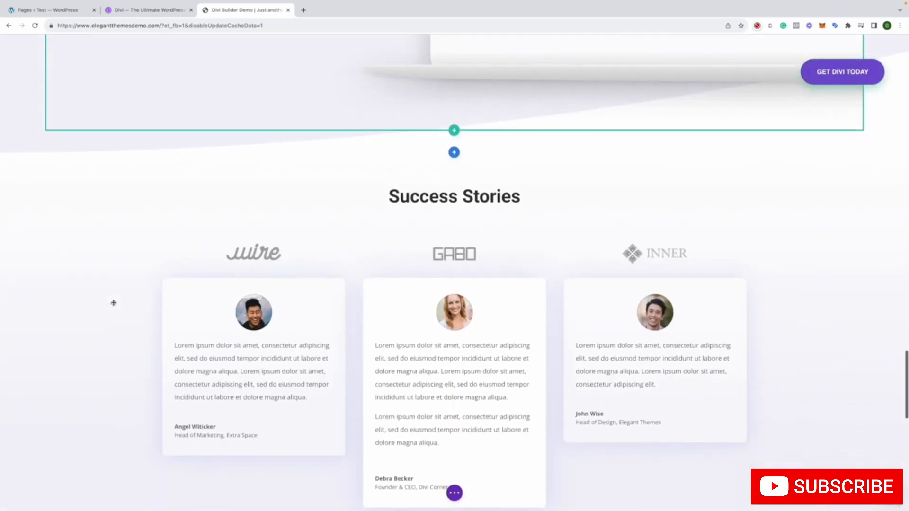
scroll(114, 303, down, 6)
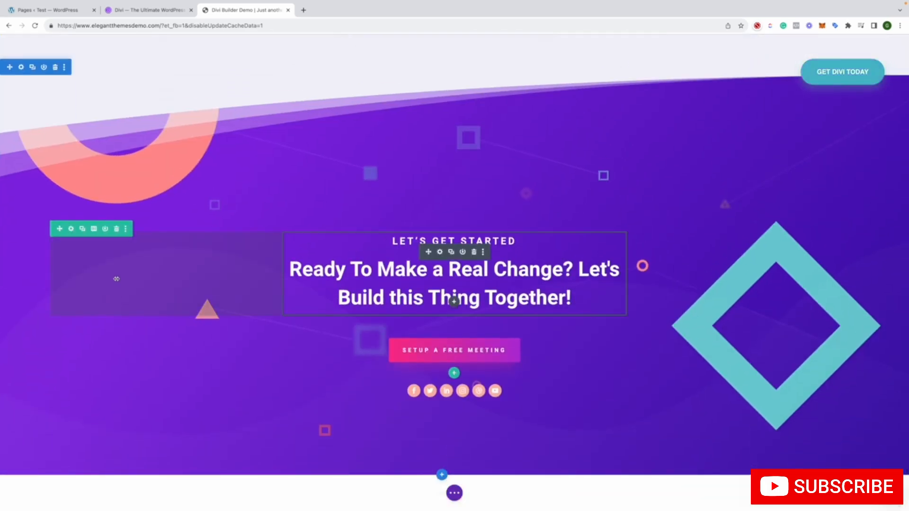
scroll(114, 266, up, 3)
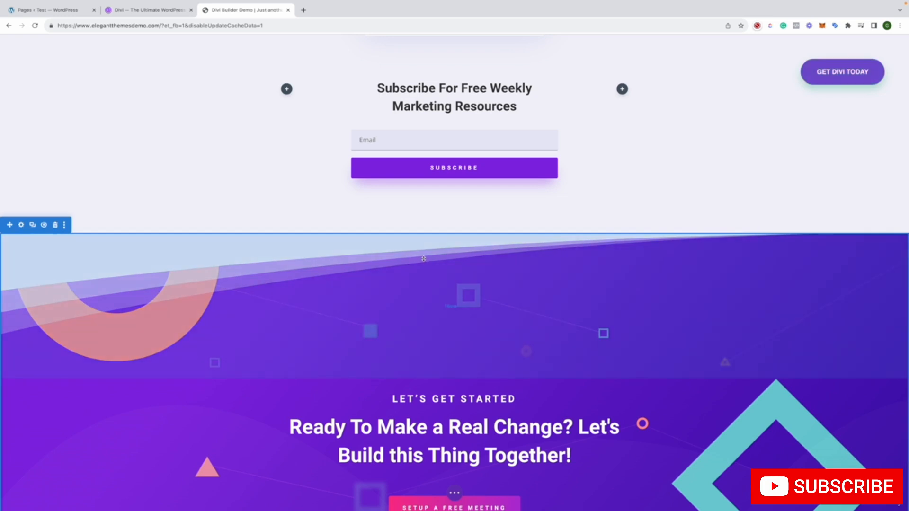
click(455, 232)
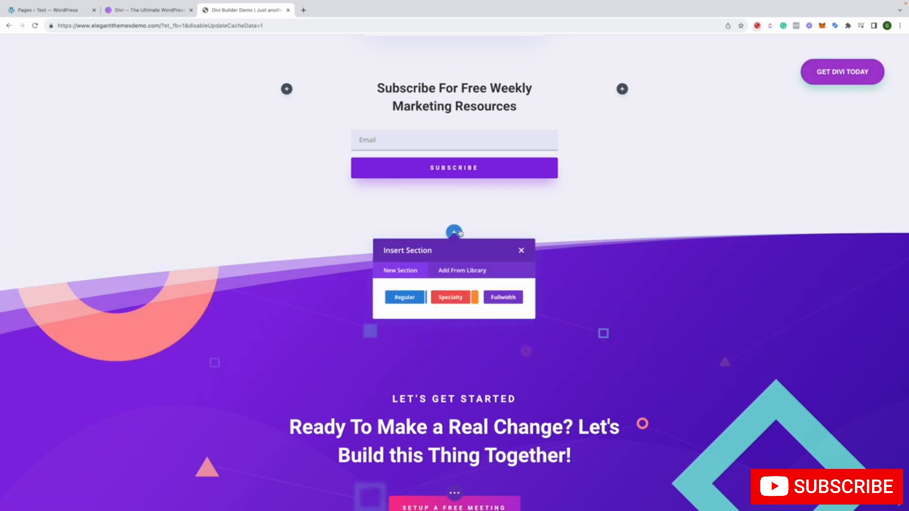
click(454, 296)
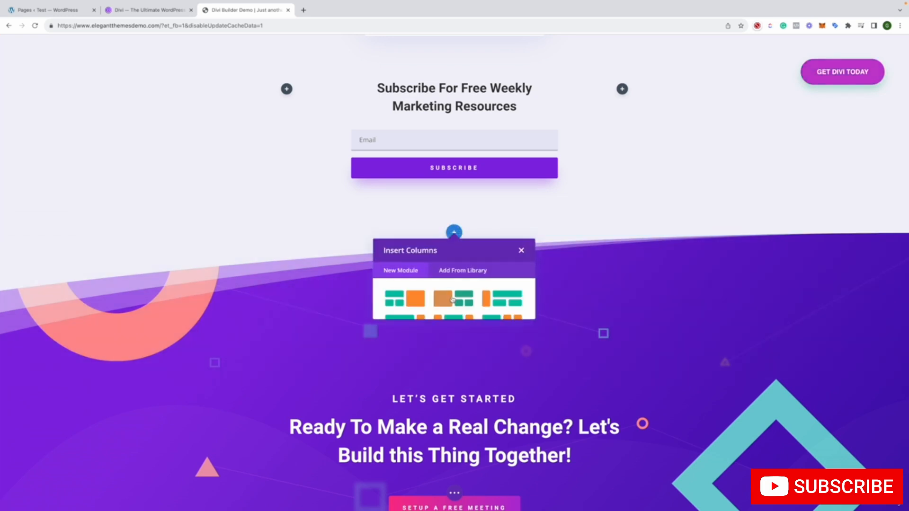
Look through the library's saved sections and apply the Handyman Services section to the page
click(439, 271)
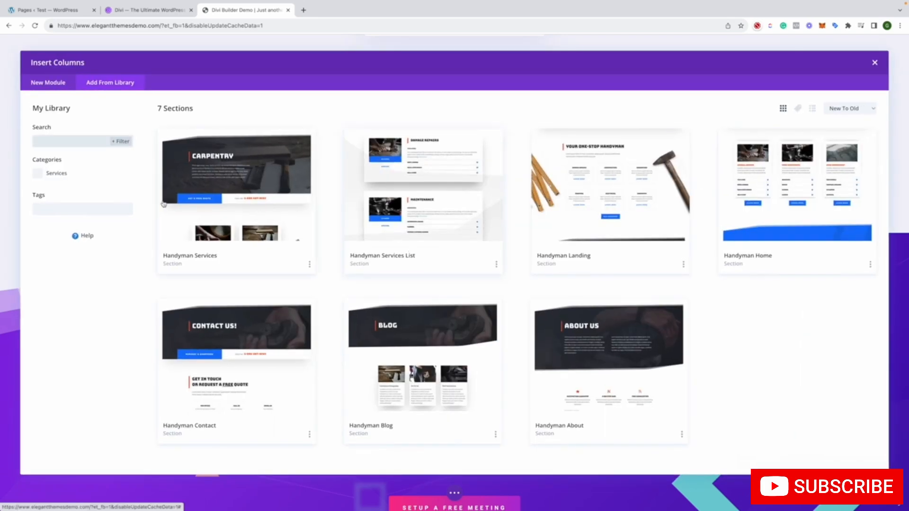
click(74, 140)
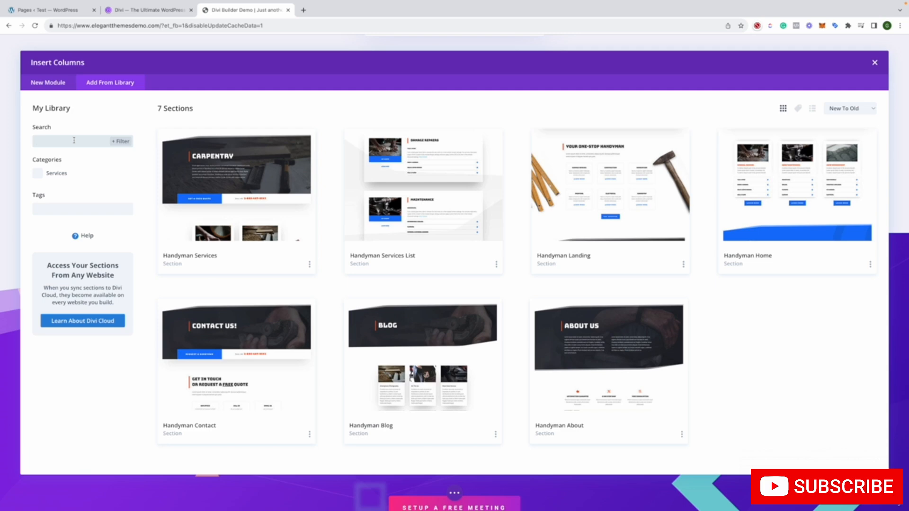
click(65, 88)
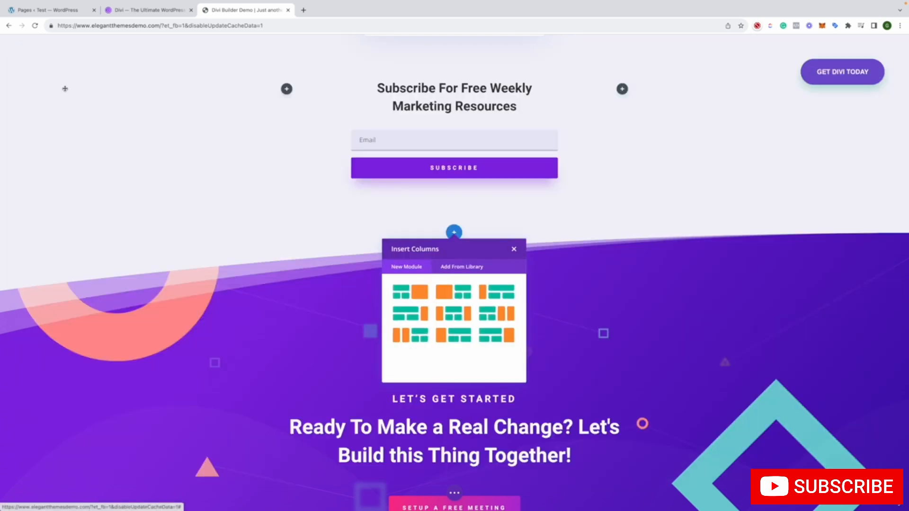
click(442, 270)
click(250, 157)
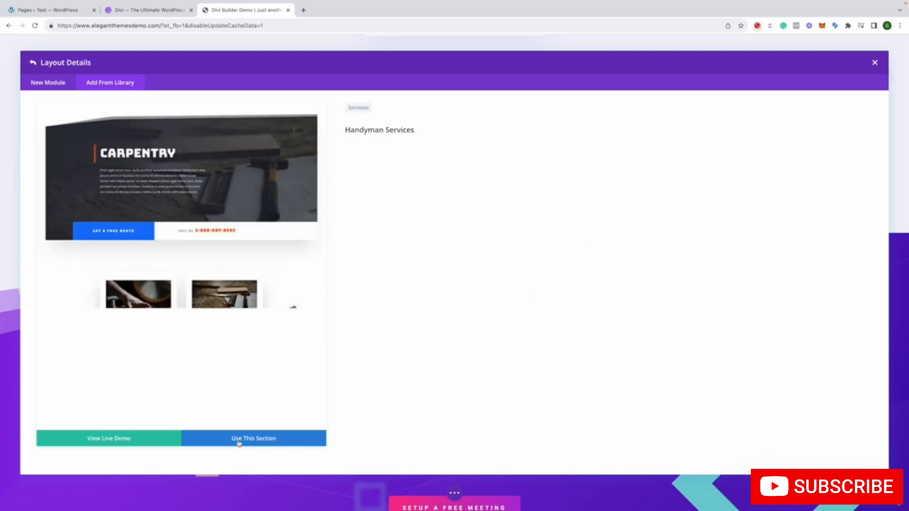
click(158, 446)
click(258, 437)
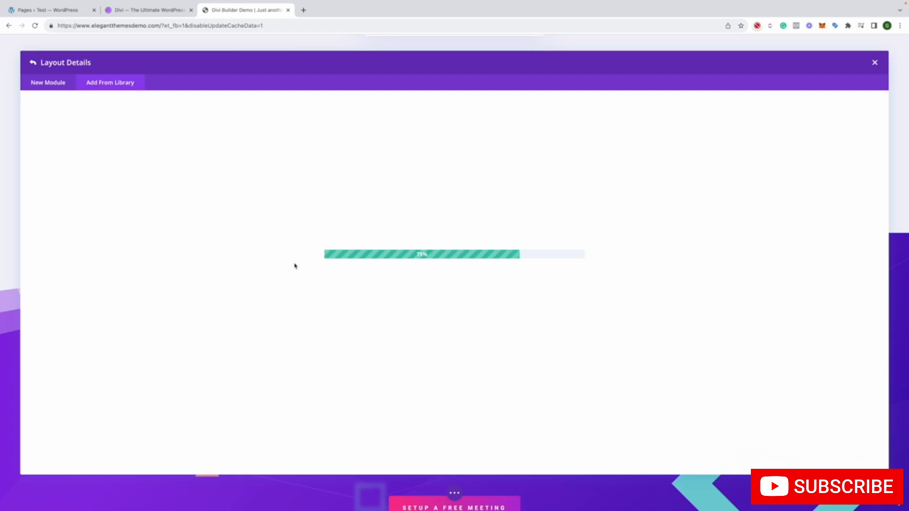
Switch to the Divi product page and look through its features down to the 200+ Full Website Packs
click(169, 11)
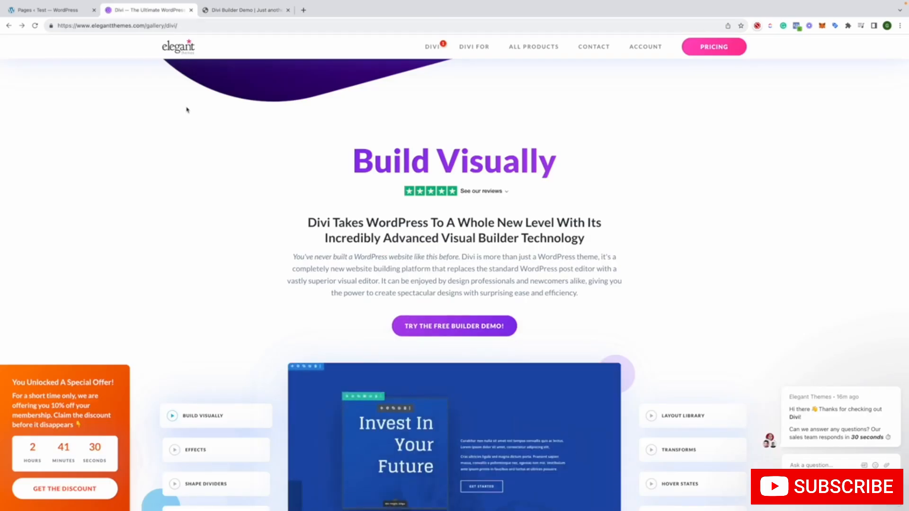
scroll(186, 108, up, 5)
scroll(186, 110, down, 10)
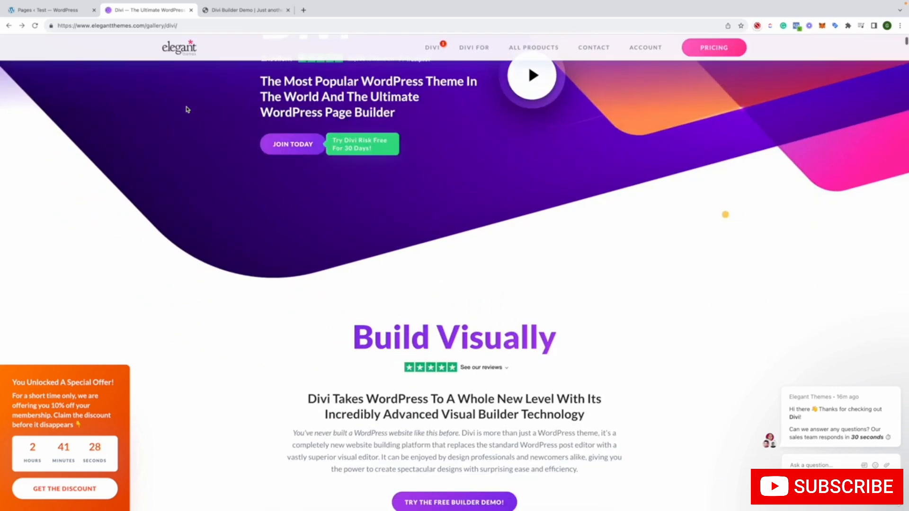
scroll(187, 110, down, 12)
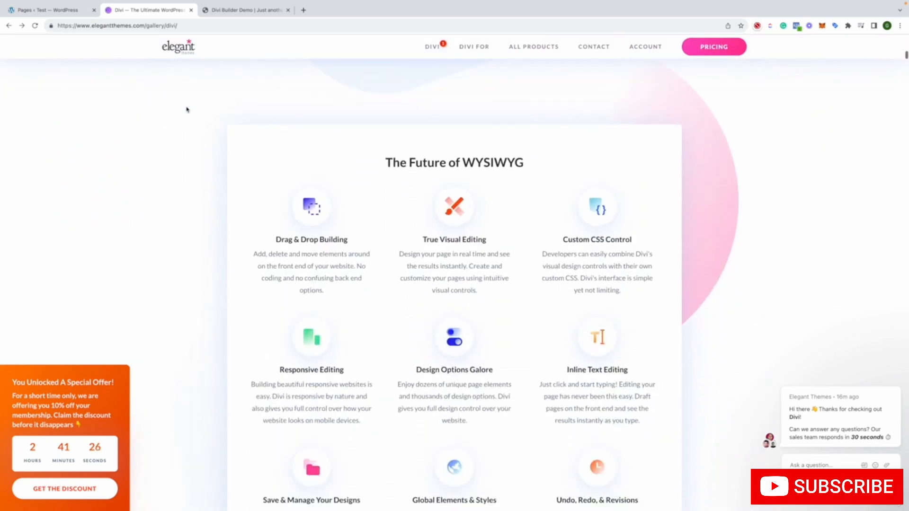
scroll(186, 109, down, 10)
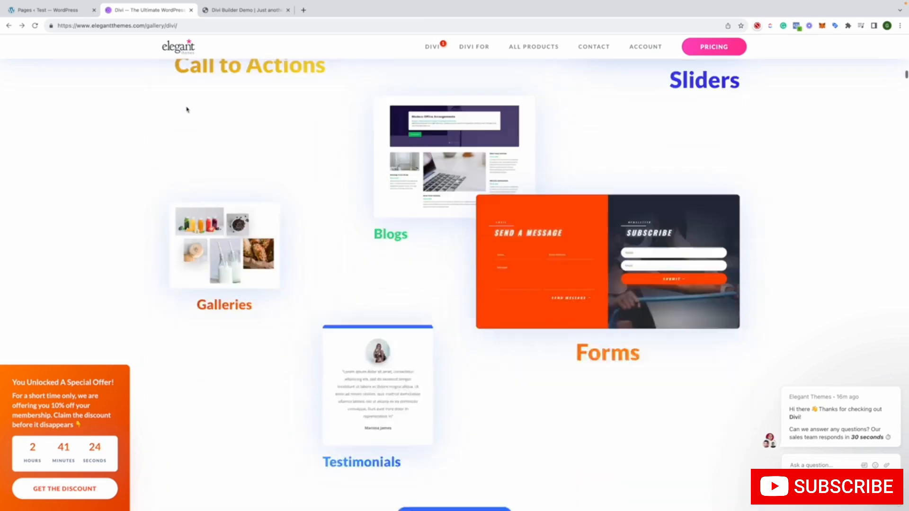
scroll(187, 110, down, 10)
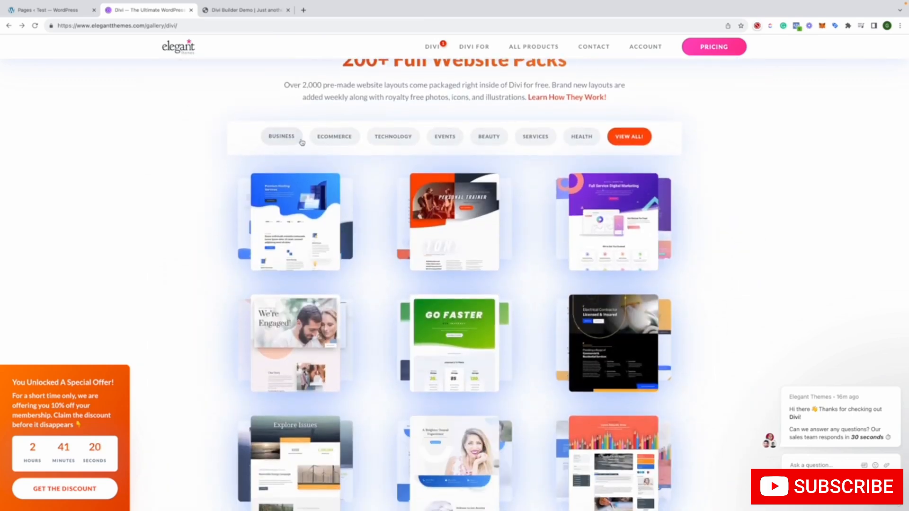
Open the Business website layouts, examine the Web Agency pack's individual page layouts, then close them and look over the remaining website packs
click(299, 140)
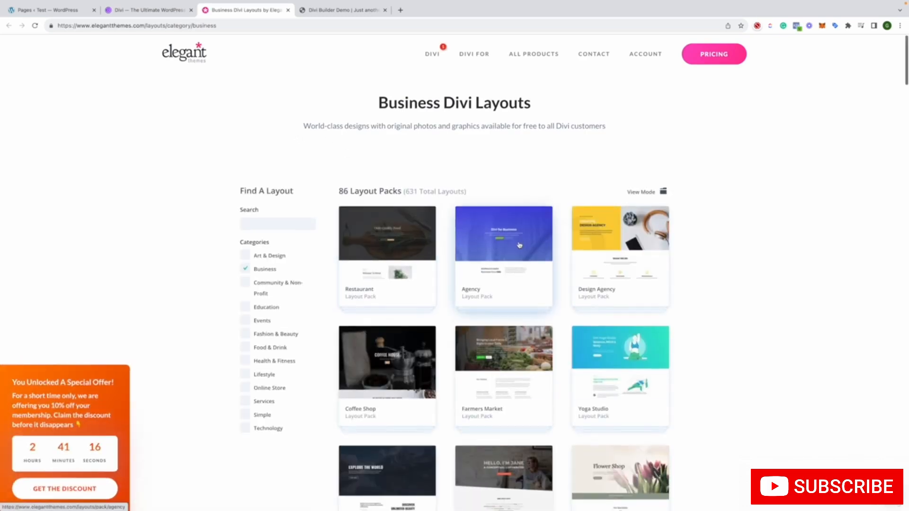
scroll(519, 245, down, 9)
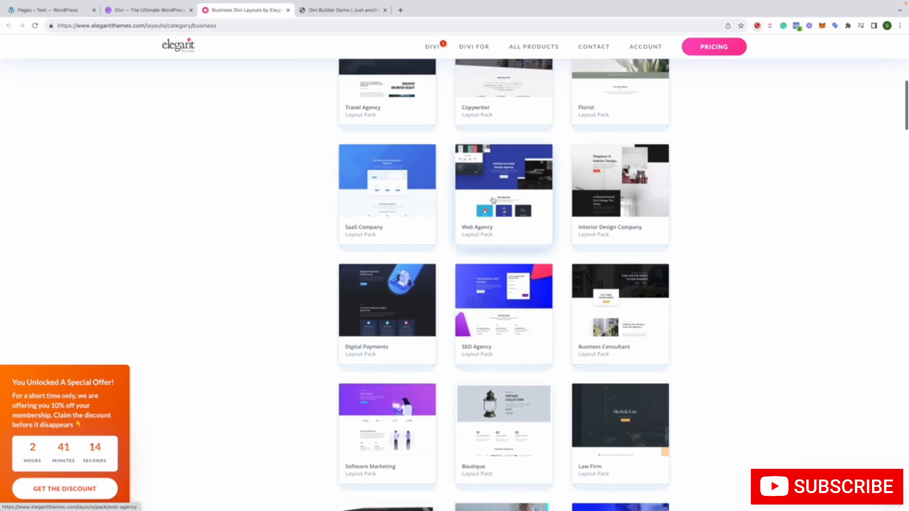
click(493, 200)
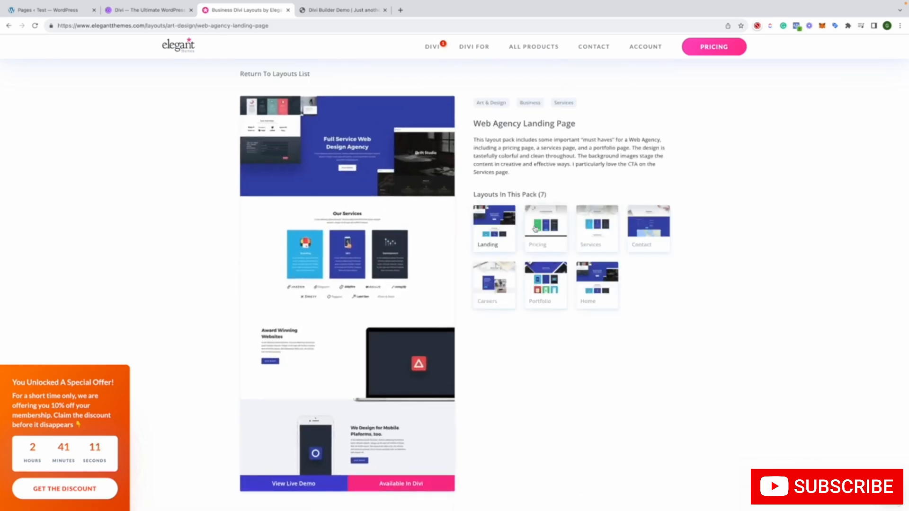
click(535, 229)
click(588, 231)
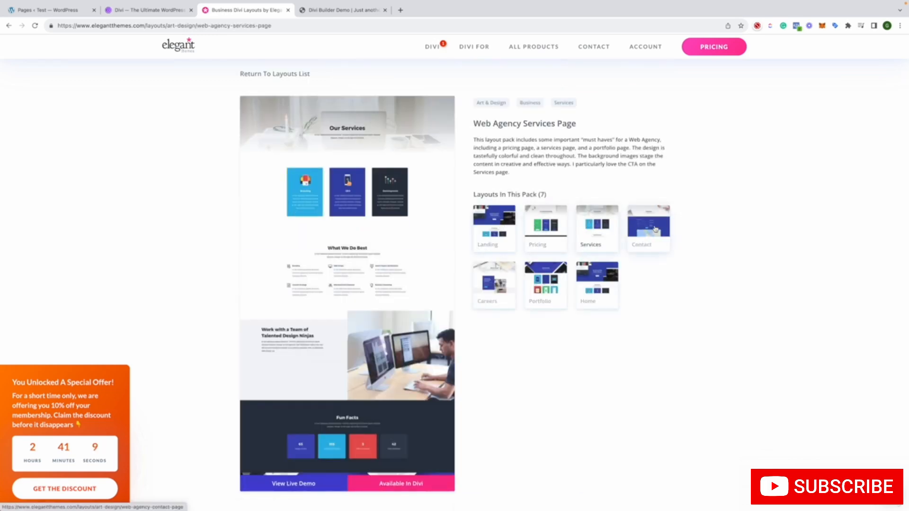
click(655, 229)
click(614, 268)
click(549, 272)
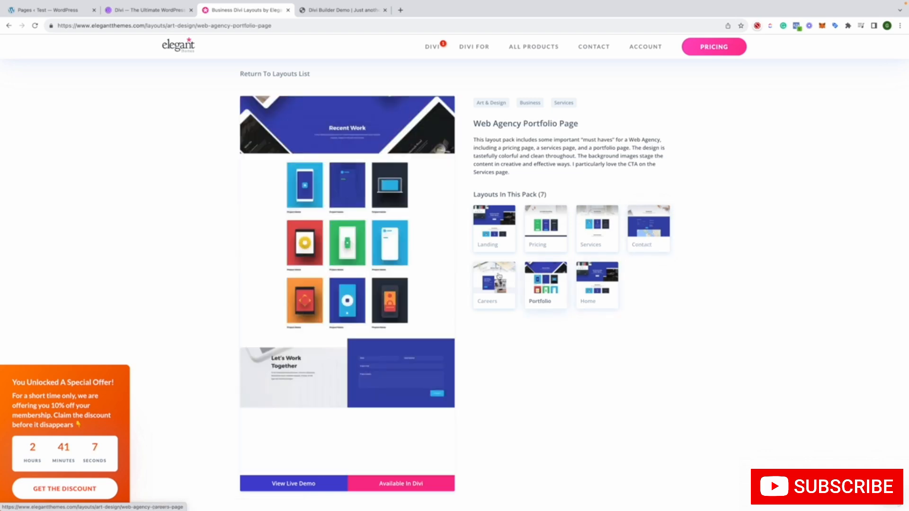
click(499, 276)
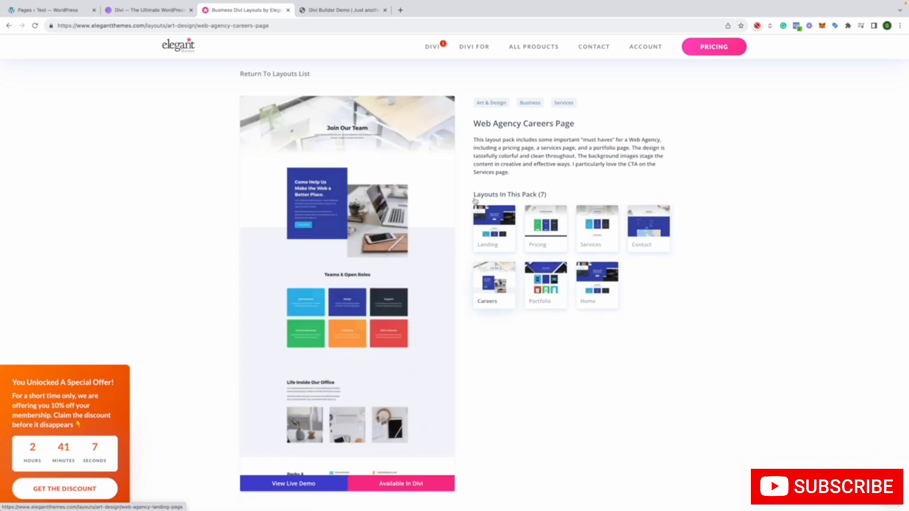
click(289, 10)
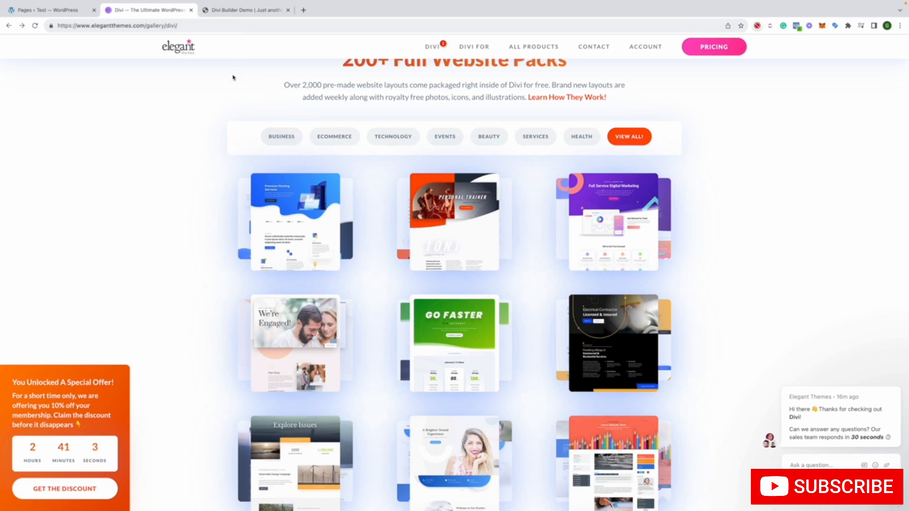
scroll(234, 81, down, 5)
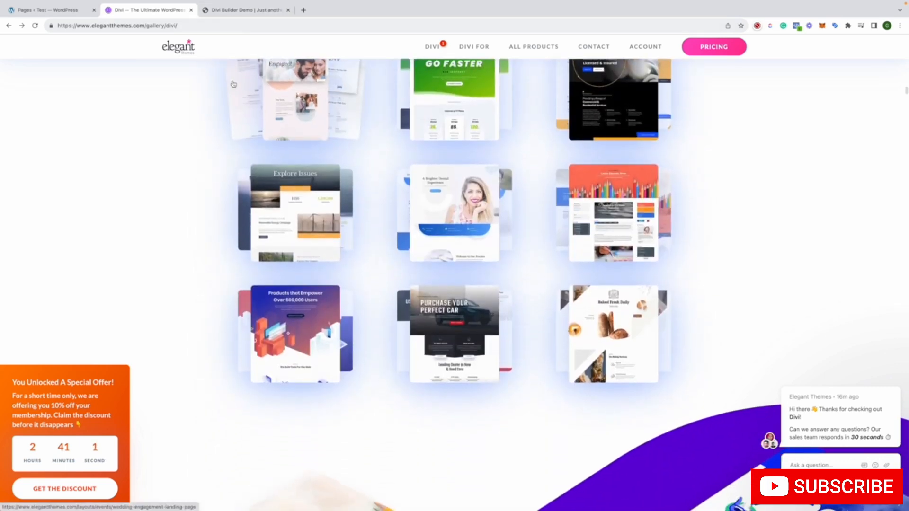
scroll(233, 83, up, 6)
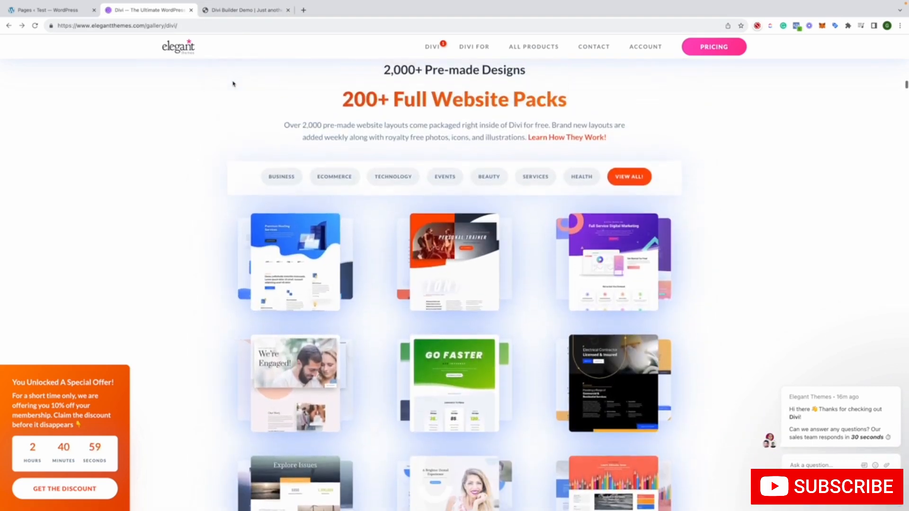
Switch back to the Divi Builder demo and close the library layout details
click(236, 16)
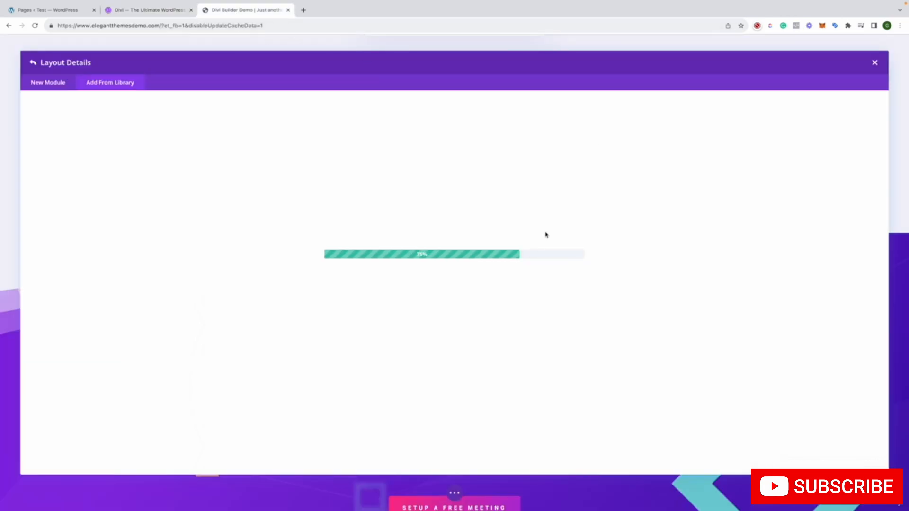
click(875, 63)
click(875, 64)
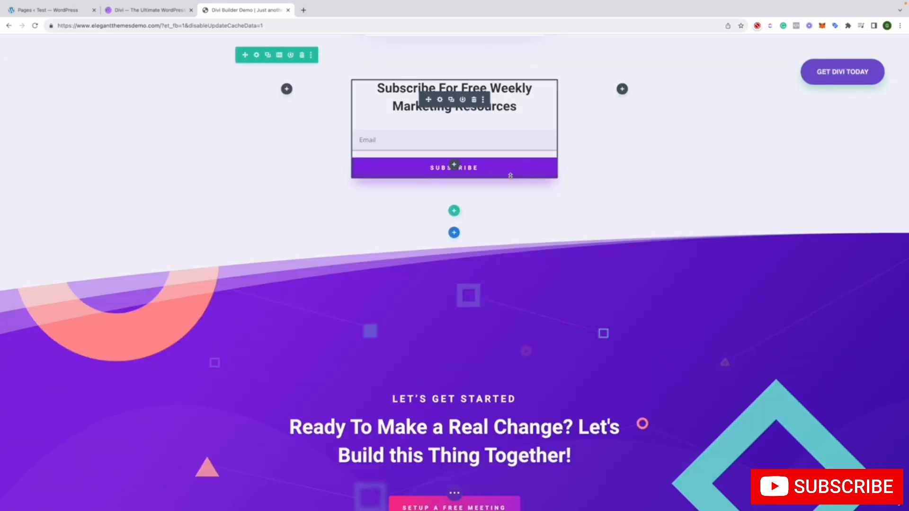
Insert a fullwidth section with a Fullwidth Slider module below the weekly marketing resources subscription form
click(454, 233)
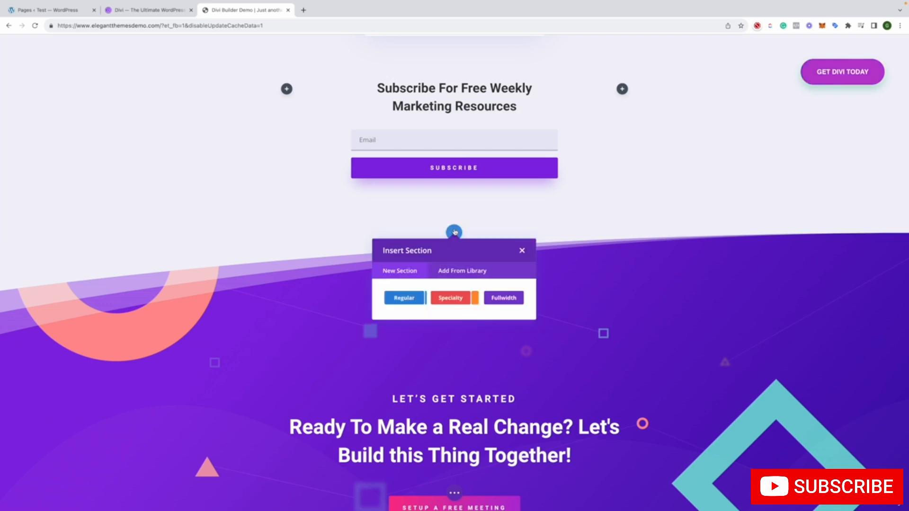
click(501, 298)
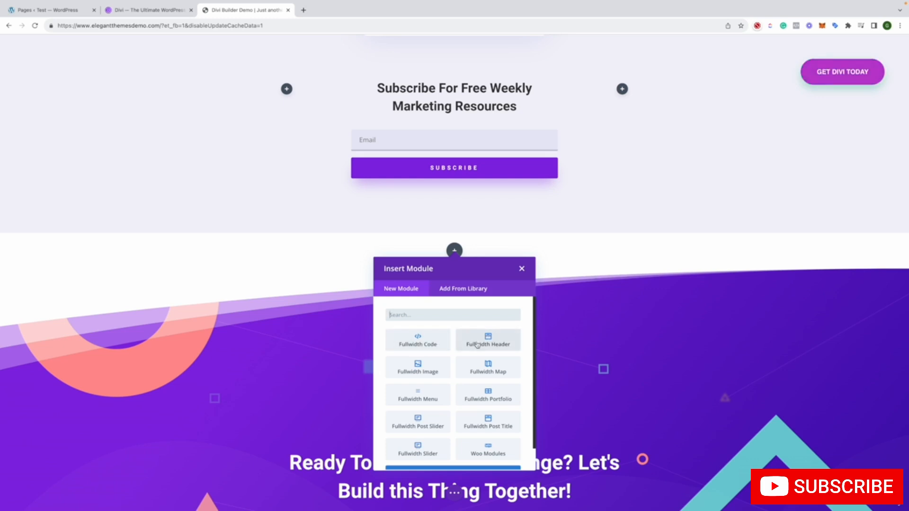
scroll(474, 344, down, 1)
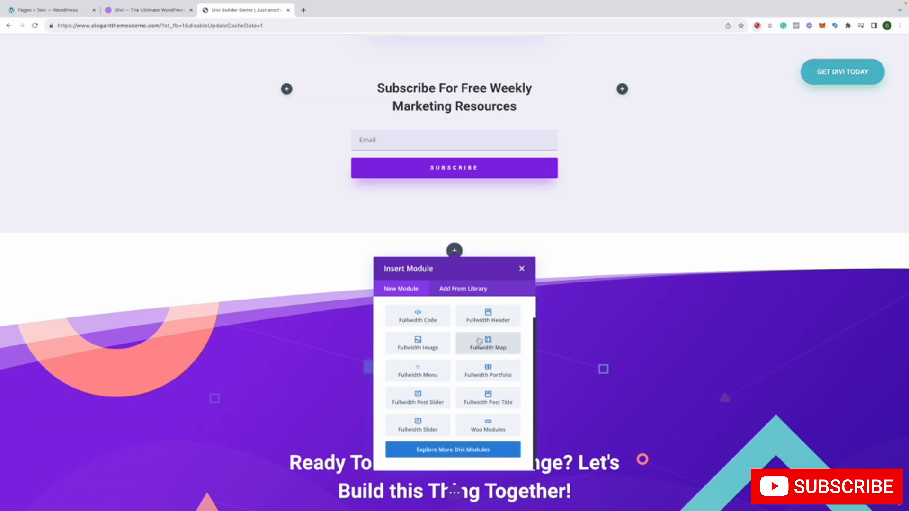
click(426, 428)
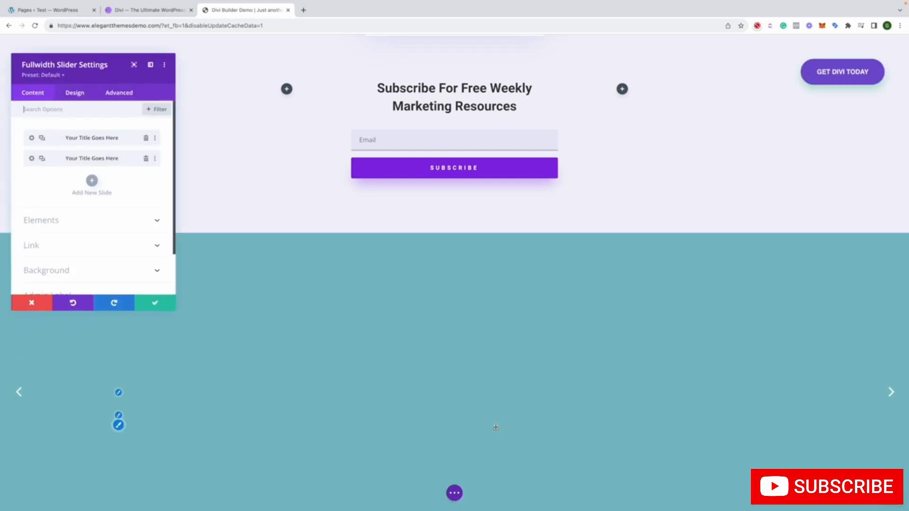
scroll(397, 356, down, 3)
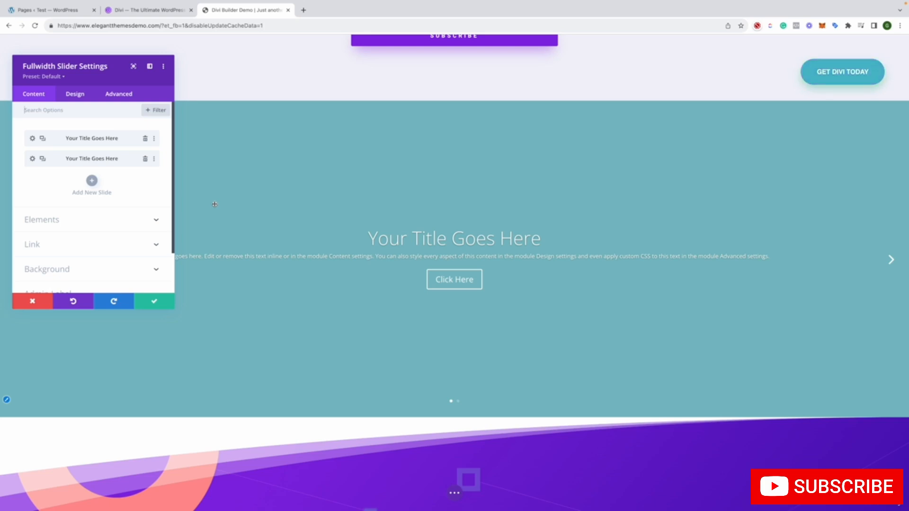
Set the first slide's background color to black, preview the second slide, and save the slide settings
click(32, 139)
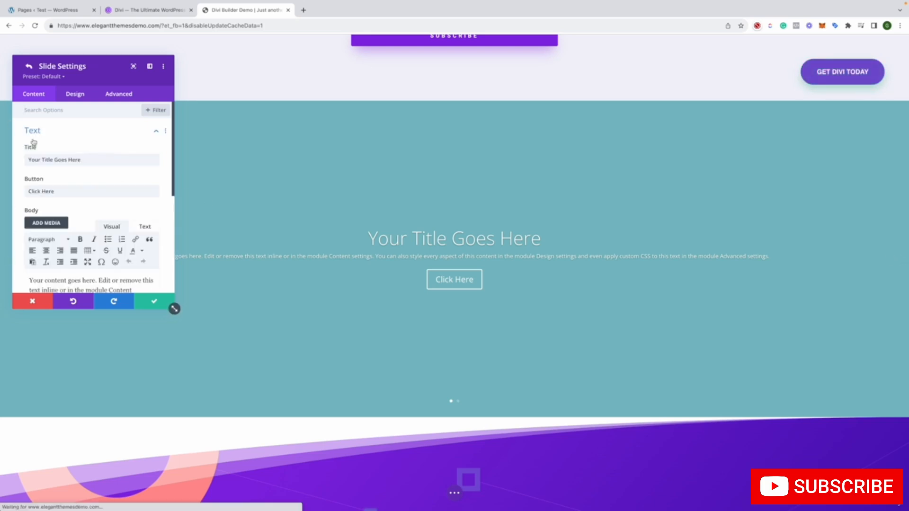
scroll(67, 195, down, 3)
scroll(67, 199, down, 3)
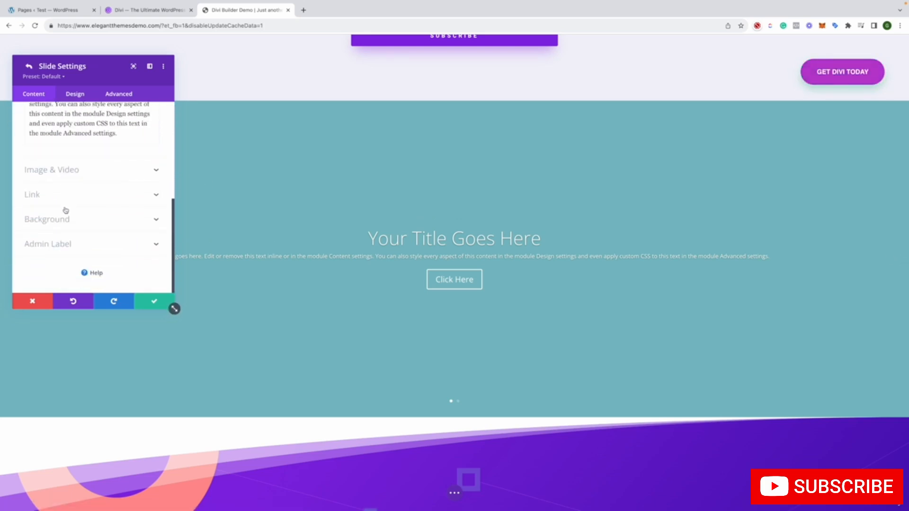
click(57, 230)
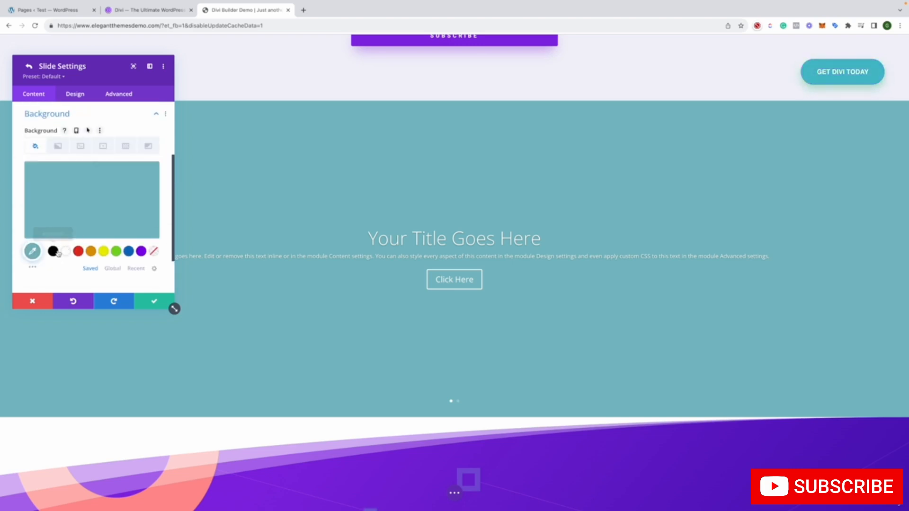
click(54, 252)
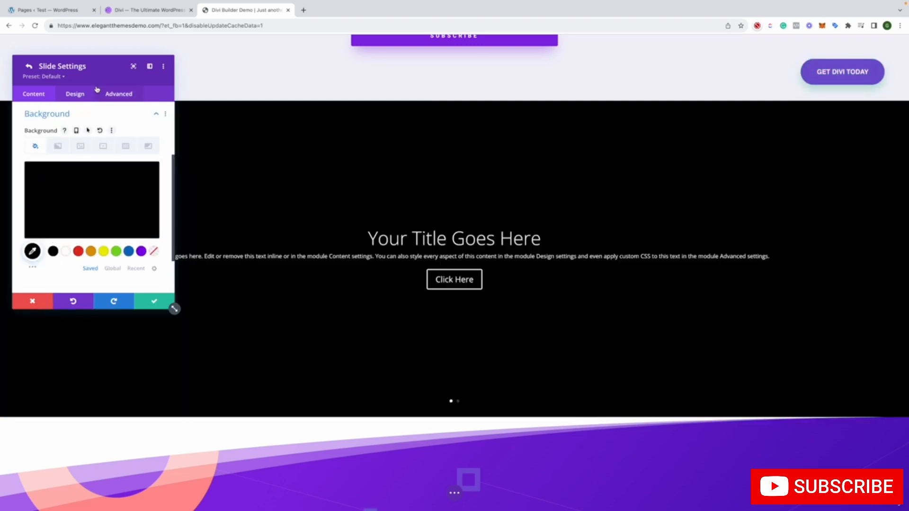
click(457, 403)
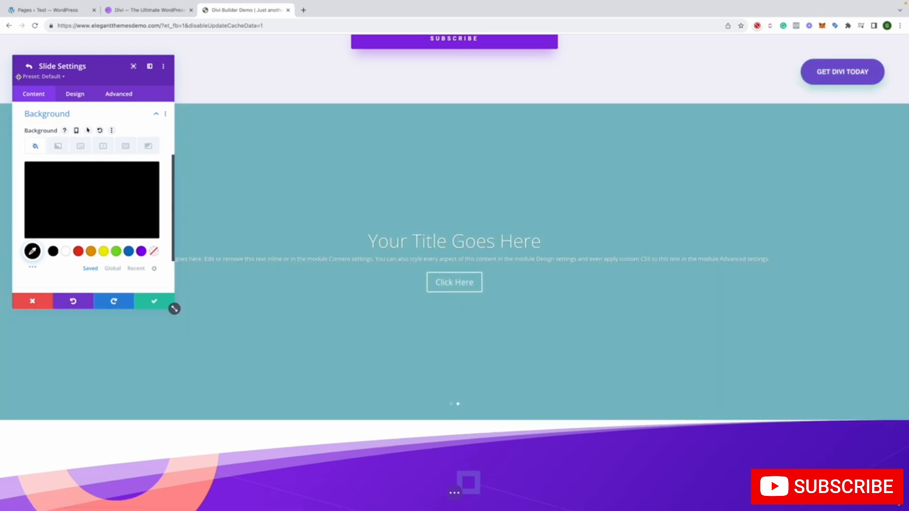
scroll(52, 151, up, 3)
scroll(74, 177, down, 4)
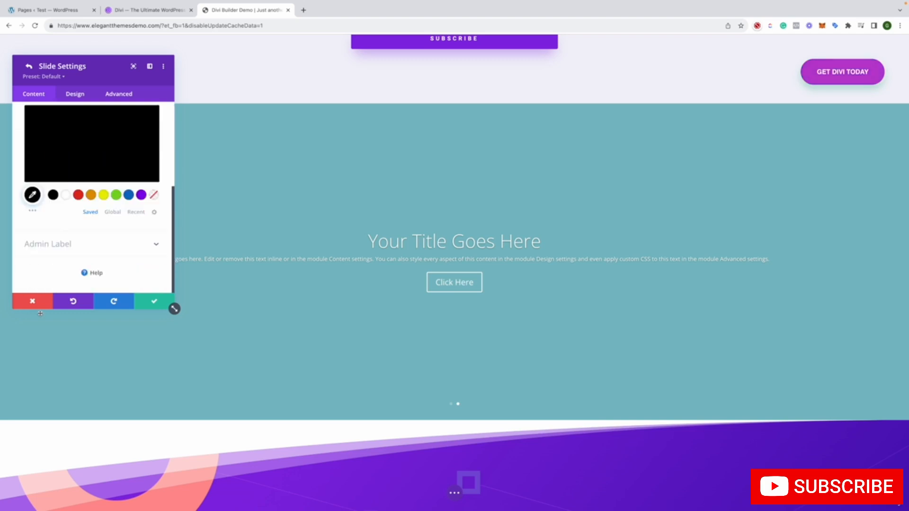
click(153, 301)
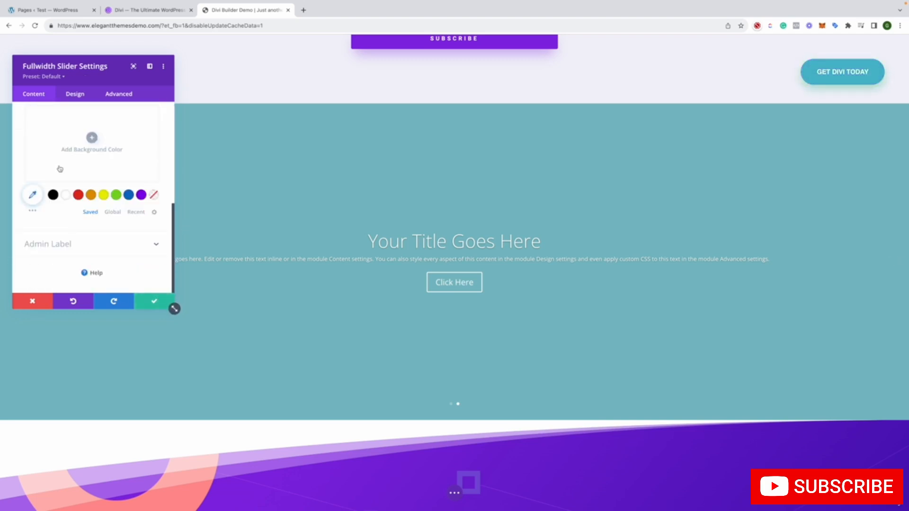
Add the pretzel photo Bagel-Shop-1.jpg from the media library as the second slide's image
scroll(59, 168, up, 4)
click(32, 159)
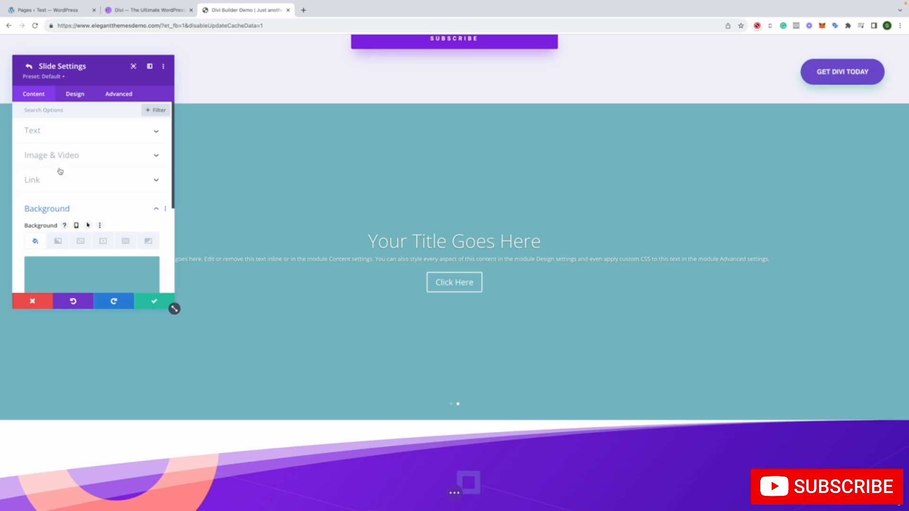
click(65, 153)
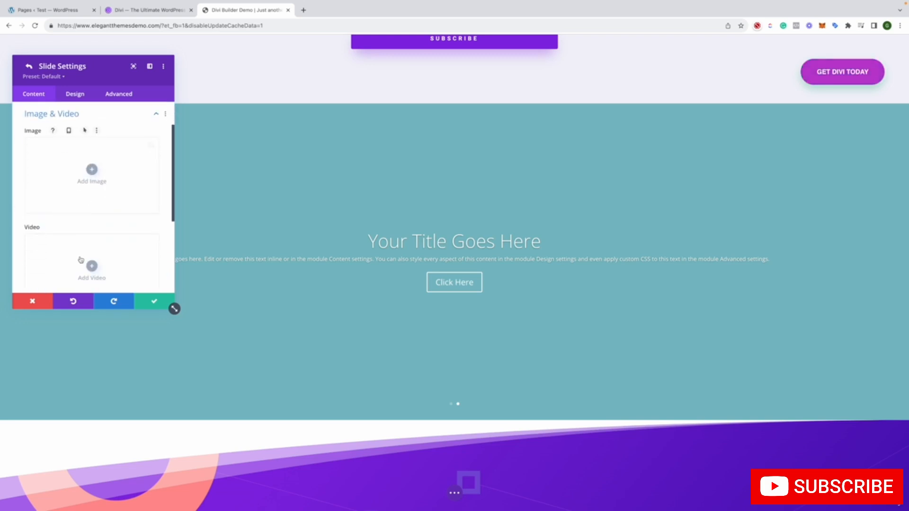
click(92, 169)
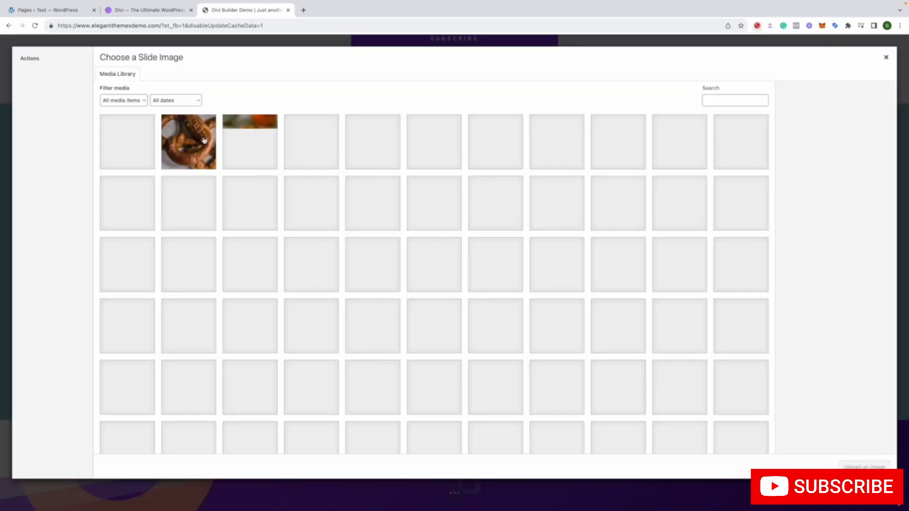
click(190, 138)
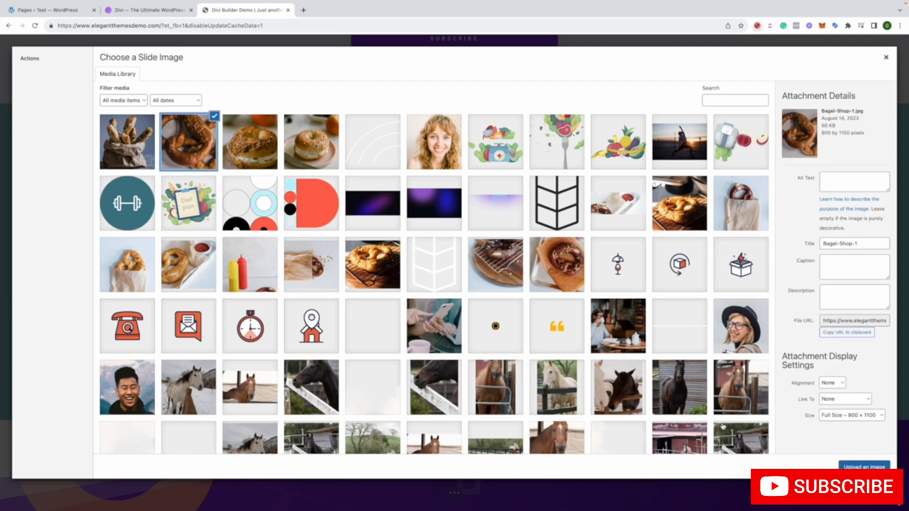
click(859, 467)
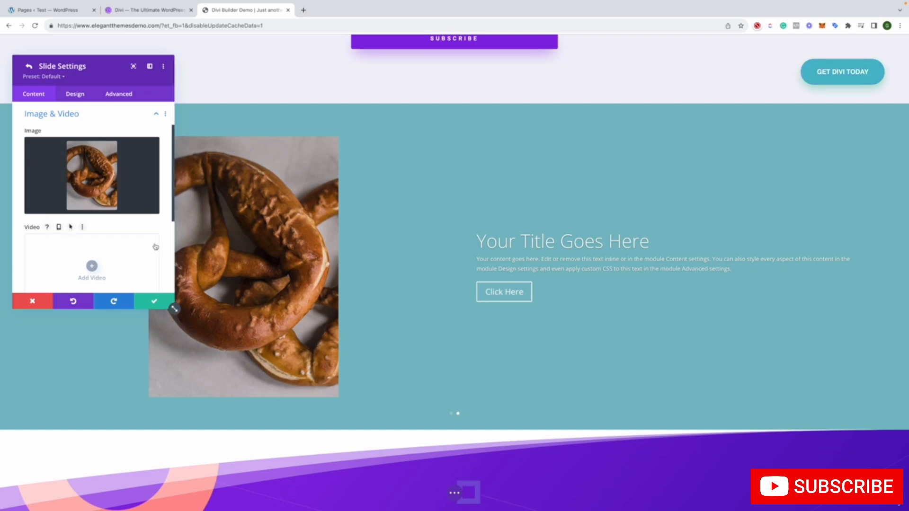
Set the second slide's background color to blue, then save the slide and the Fullwidth Slider settings
scroll(152, 248, down, 2)
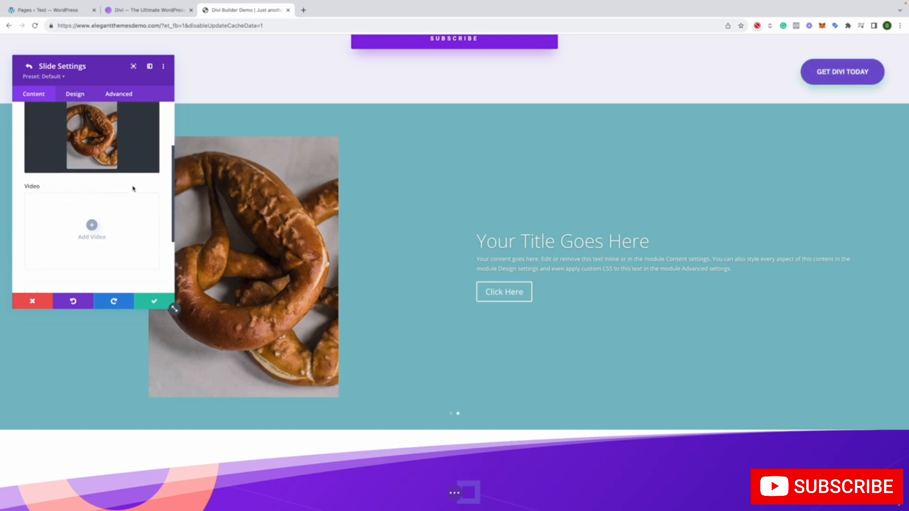
scroll(131, 198, down, 4)
click(98, 230)
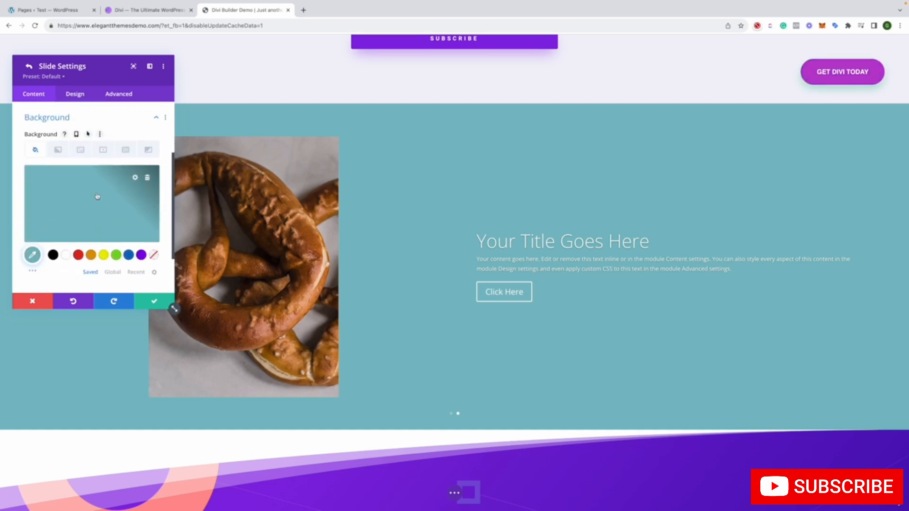
click(103, 255)
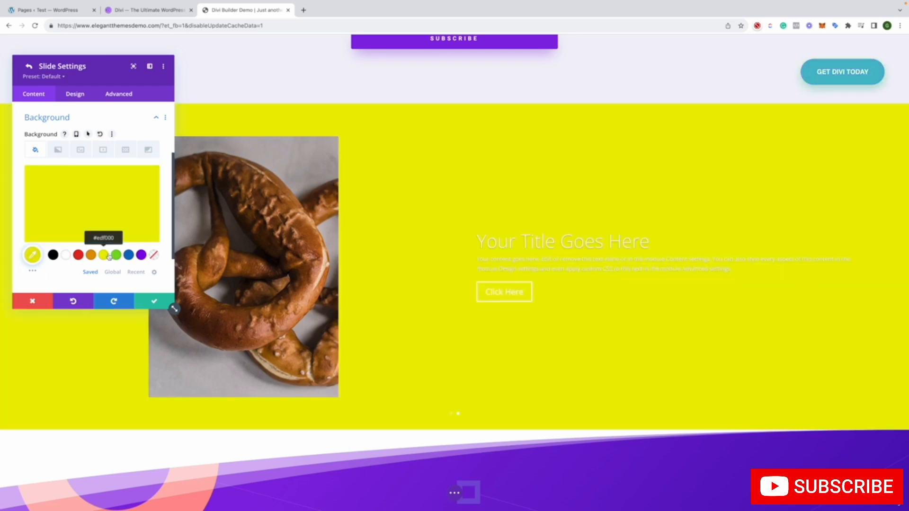
click(127, 255)
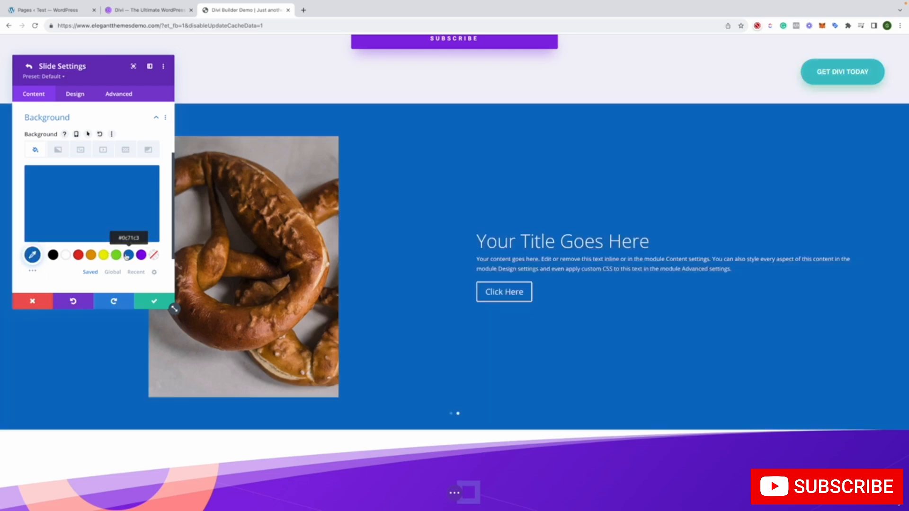
click(147, 302)
click(147, 301)
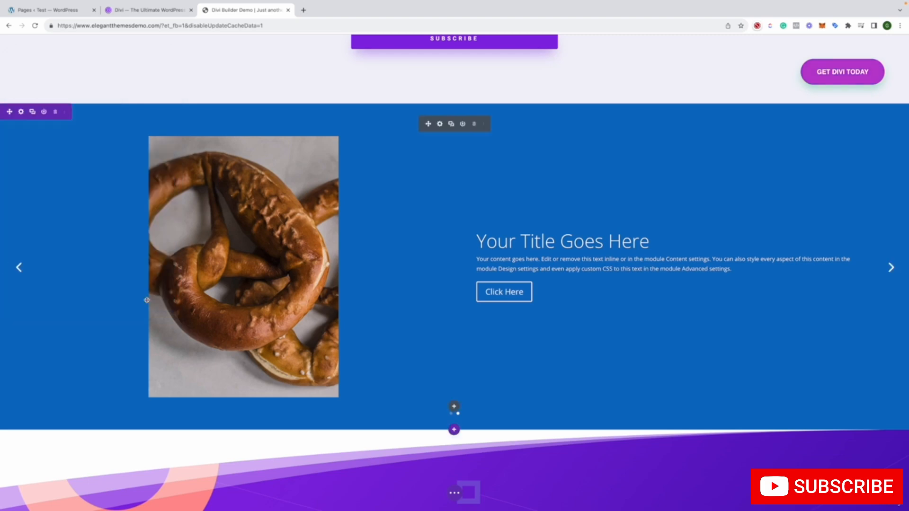
Look over the sections around the new slider and open the support chat's help options
scroll(147, 301, down, 7)
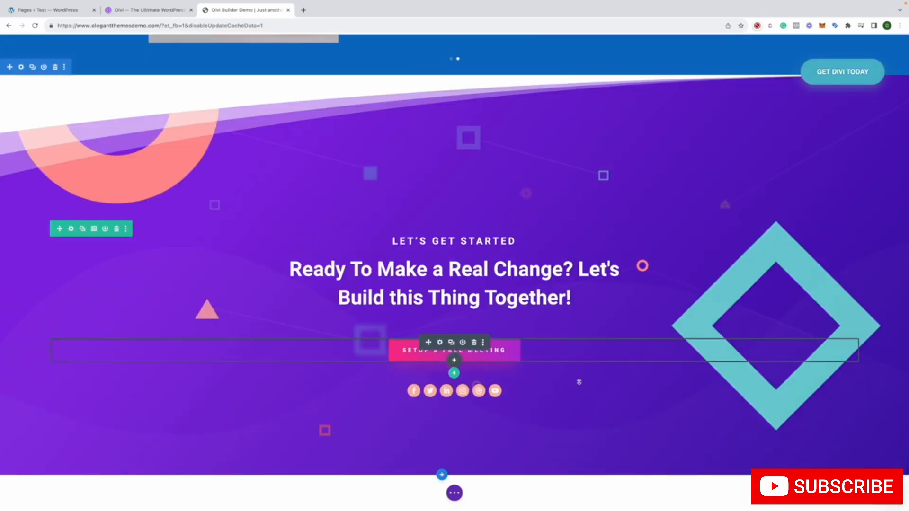
click(889, 492)
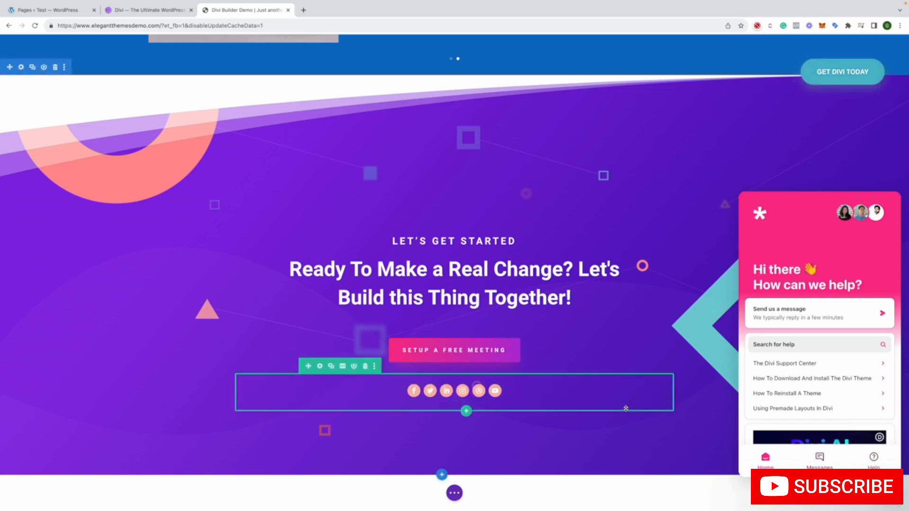
scroll(625, 409, up, 10)
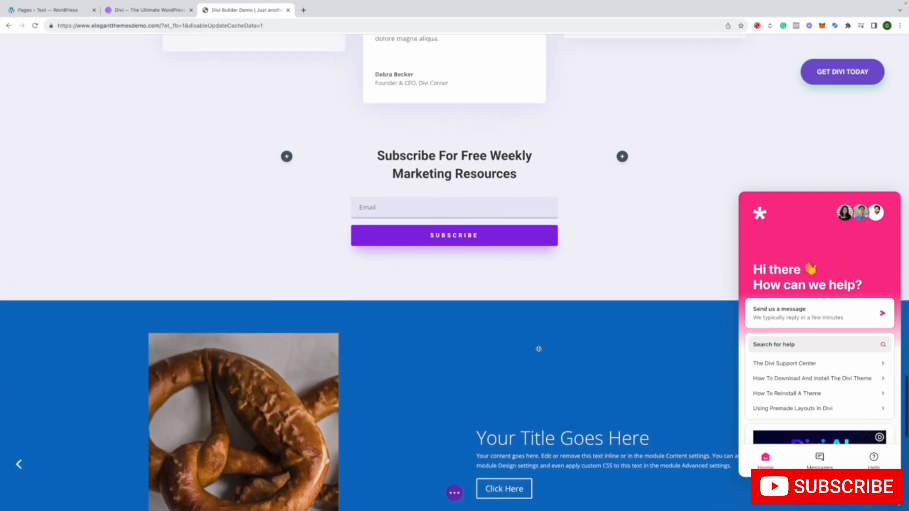
Switch to the Divi product page, view its opening banner, and return to the Divi Builder demo
click(173, 15)
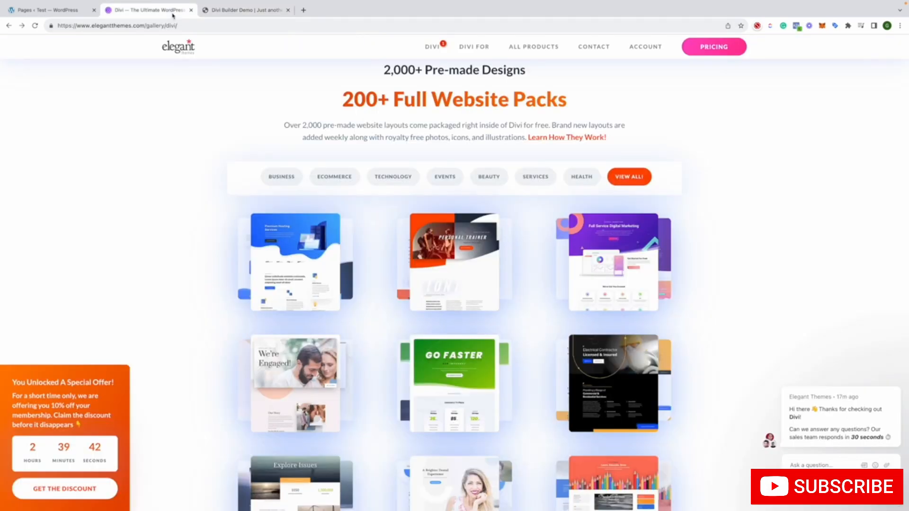
scroll(191, 96, up, 20)
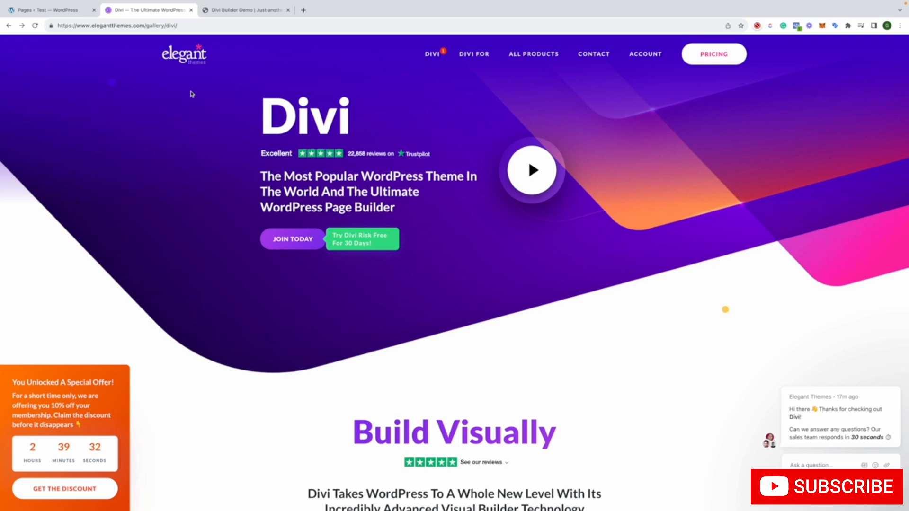
click(225, 11)
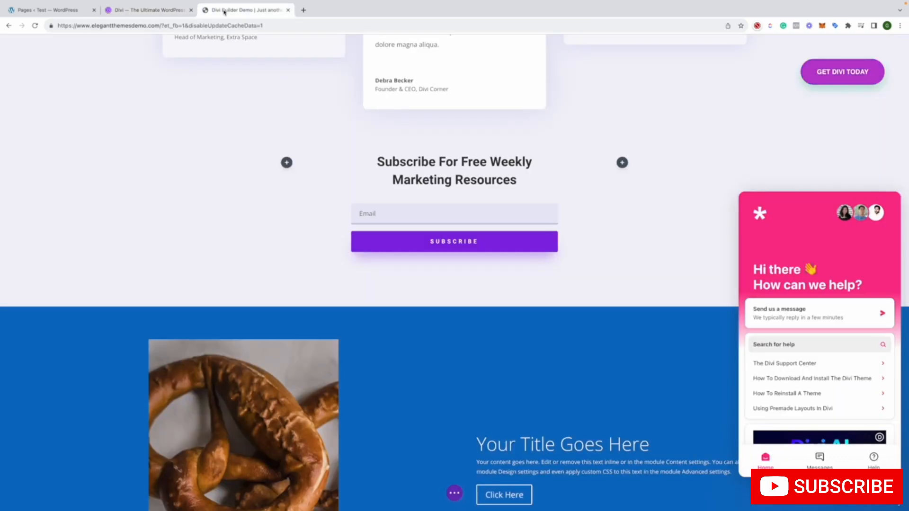
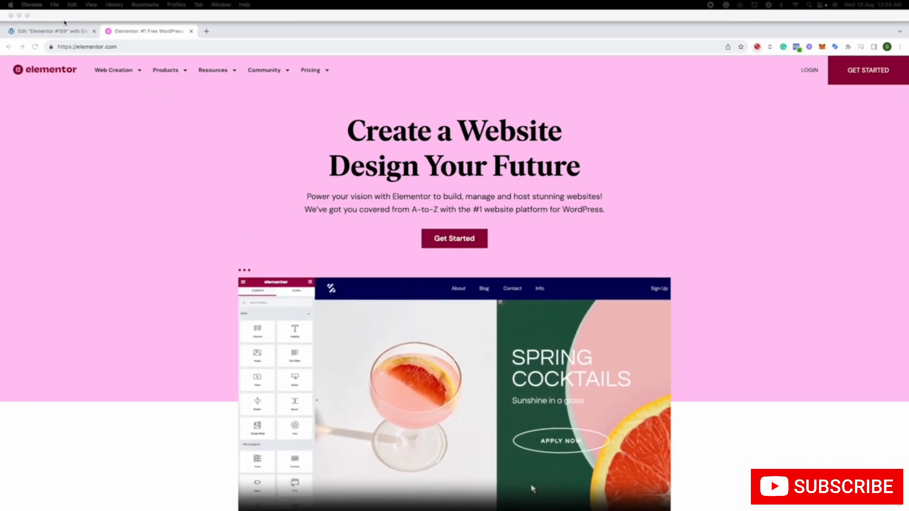
Switch to the Elementor #159 page editor and leave it, returning to Elementor's Getting Started page in the WordPress dashboard
click(64, 31)
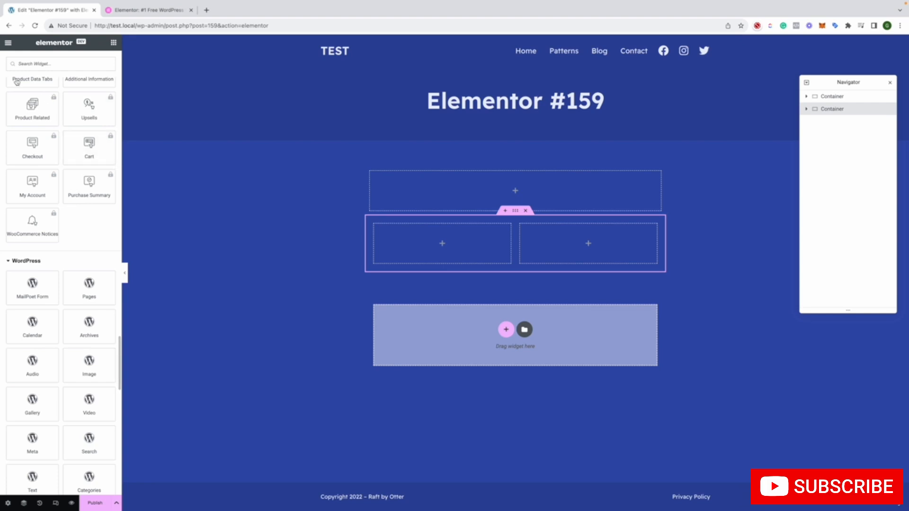
scroll(12, 69, down, 2)
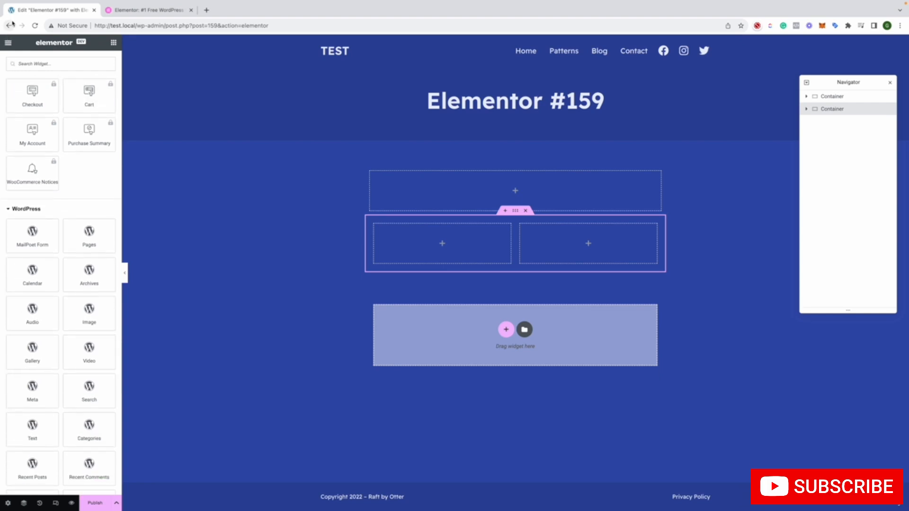
click(10, 25)
click(475, 178)
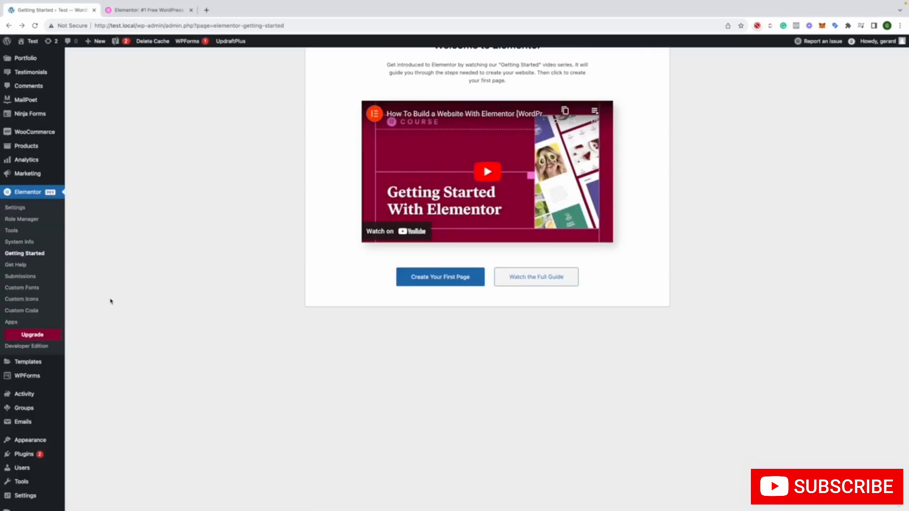
Search the directory for adding new WordPress plugins for "elementor", and open the Elementor plugin's settings
mouse_move(44, 376)
scroll(44, 379, down, 3)
mouse_move(37, 455)
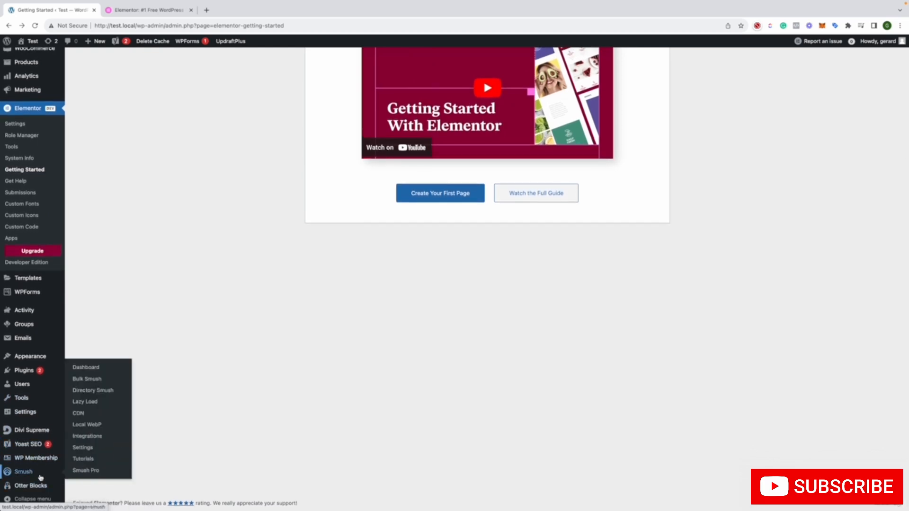
click(97, 387)
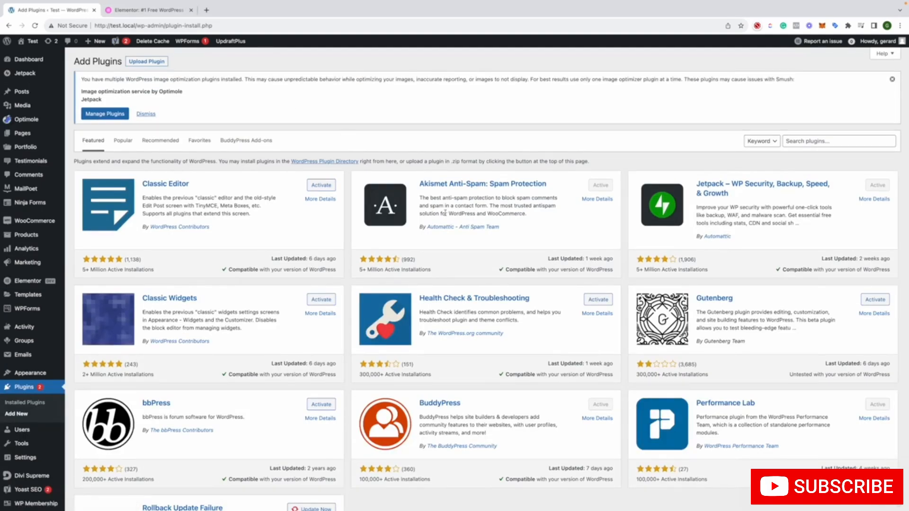
click(789, 141)
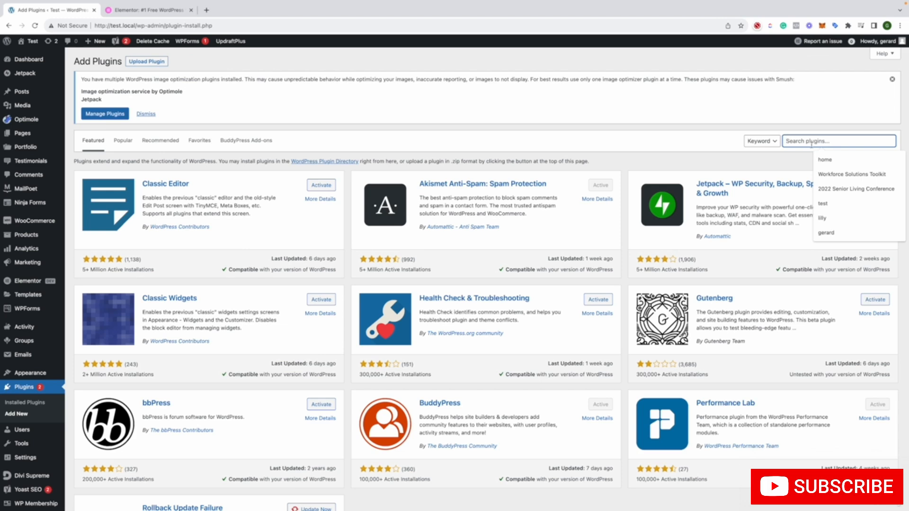
text(ele)
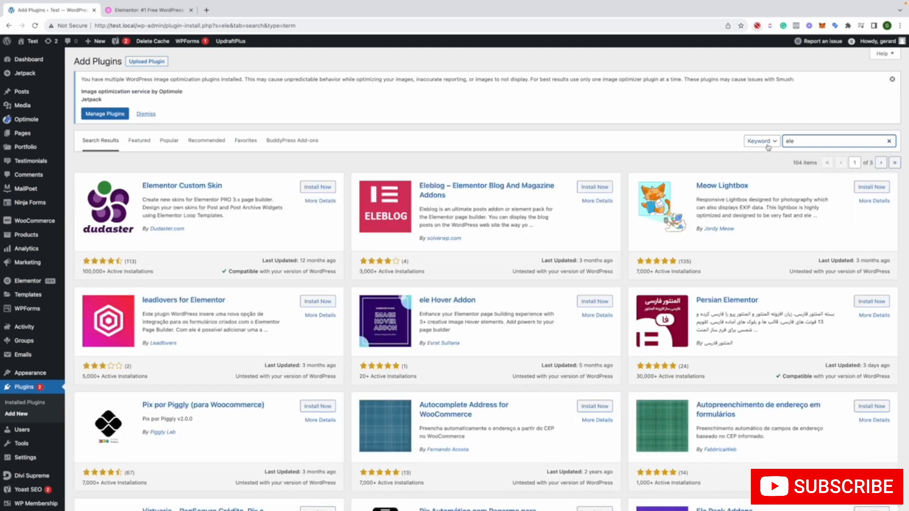
click(800, 144)
click(841, 162)
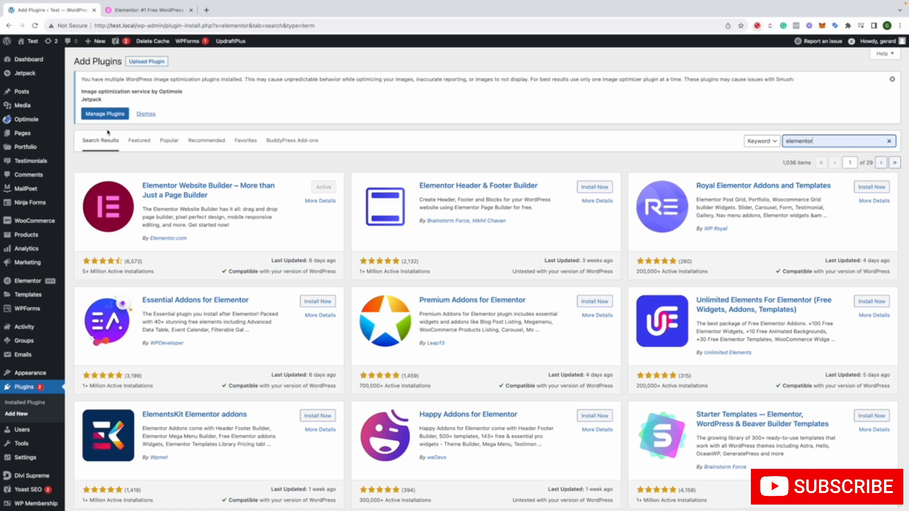
click(41, 281)
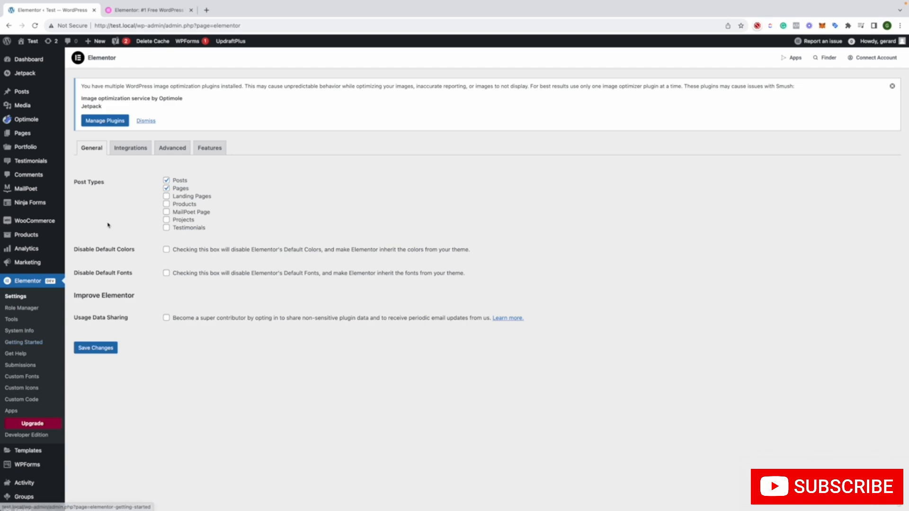
Switch to the Elementor website and look over its home page from the opening banner down to the footer
click(130, 14)
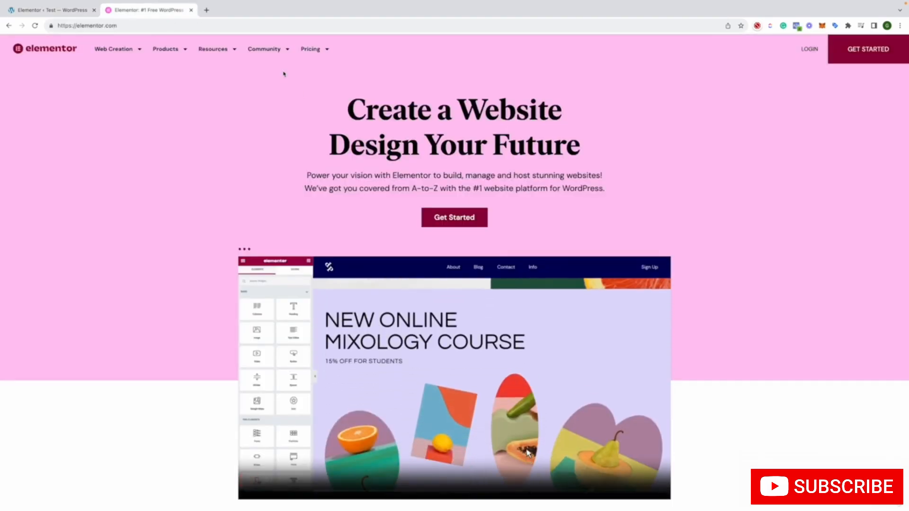
scroll(306, 152, down, 10)
scroll(303, 153, down, 4)
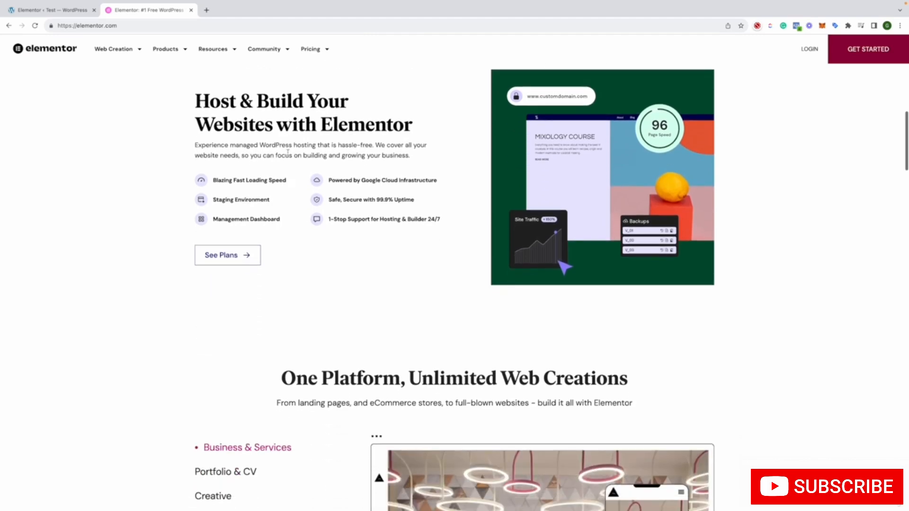
scroll(287, 153, down, 5)
mouse_move(109, 50)
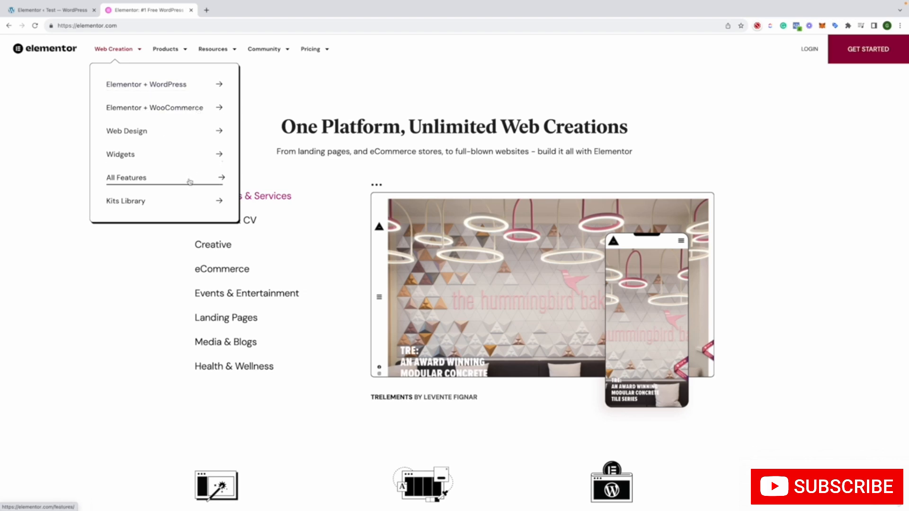
scroll(327, 134, down, 10)
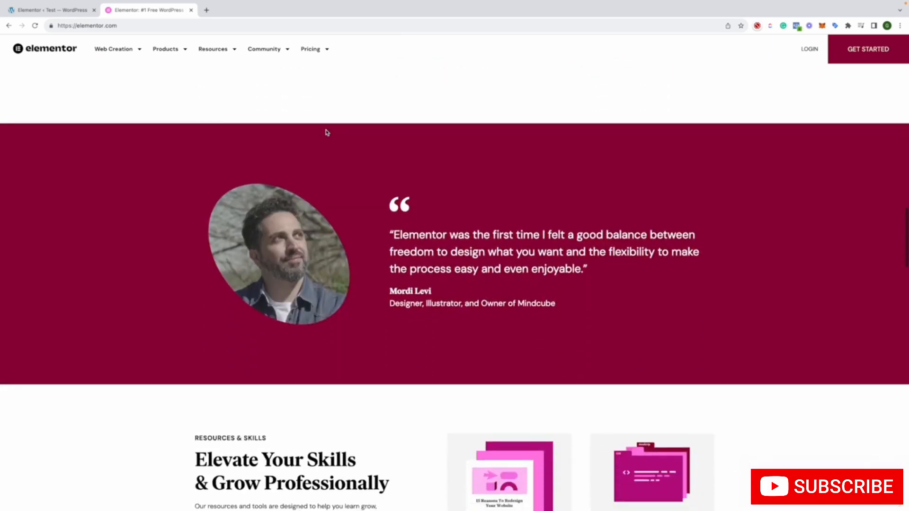
scroll(326, 132, down, 10)
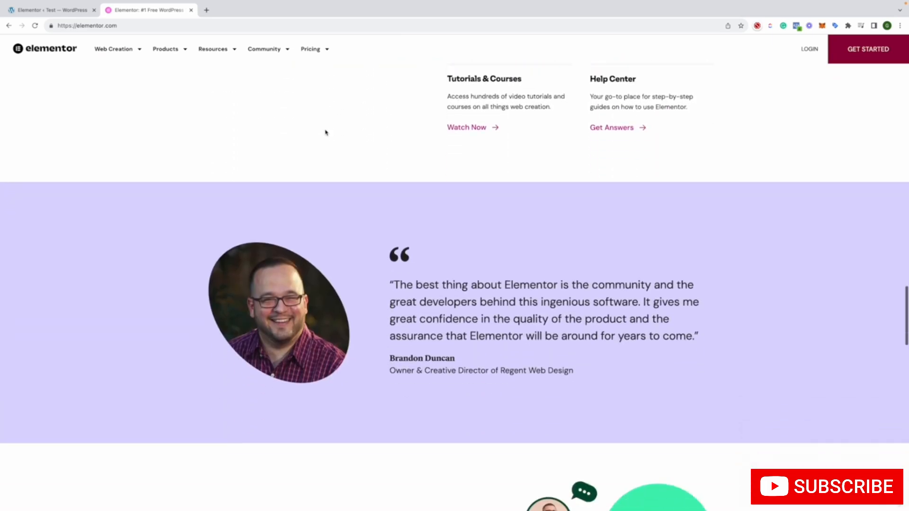
scroll(326, 132, up, 5)
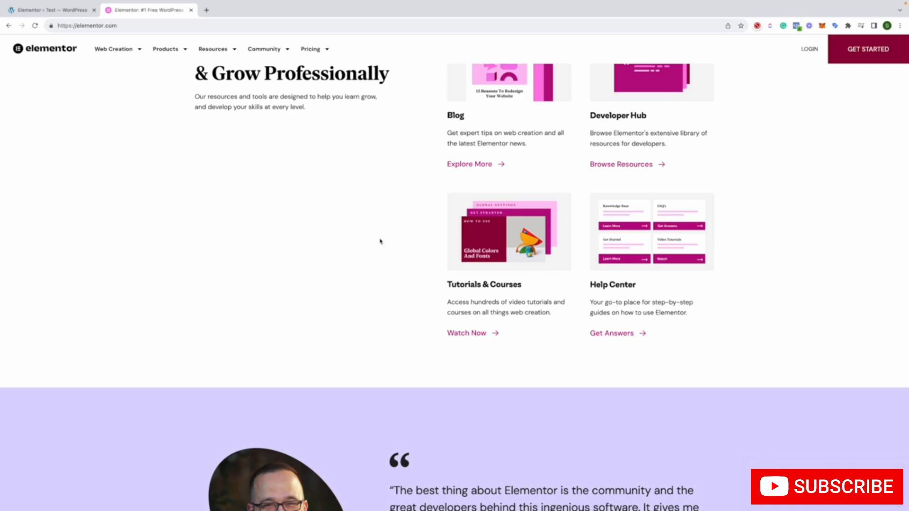
scroll(343, 235, down, 12)
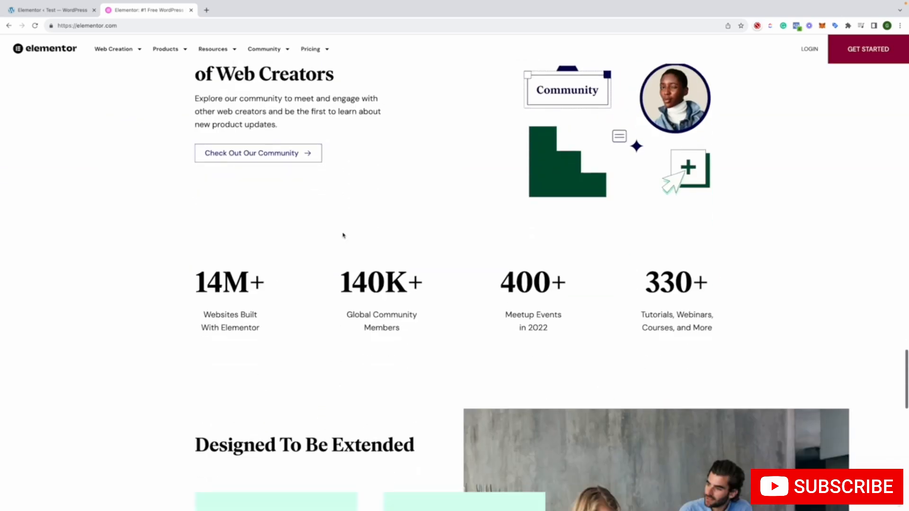
scroll(343, 235, down, 10)
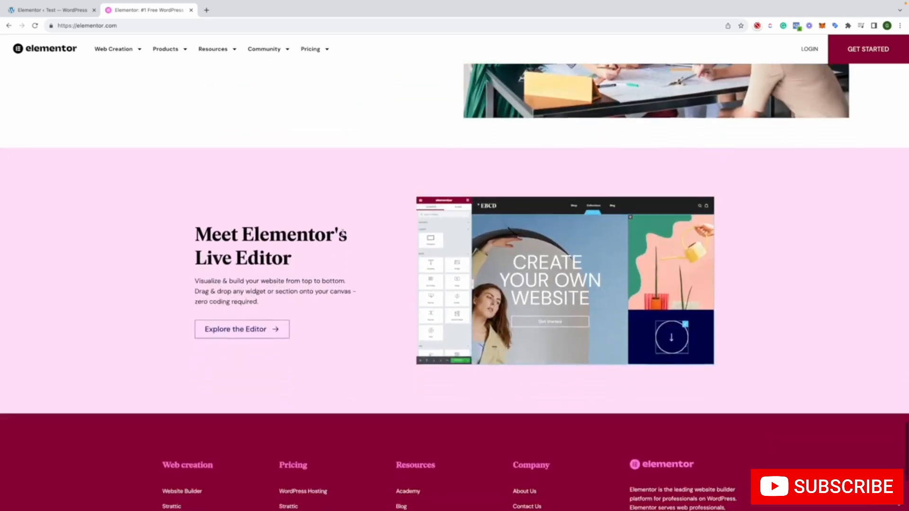
scroll(344, 235, down, 3)
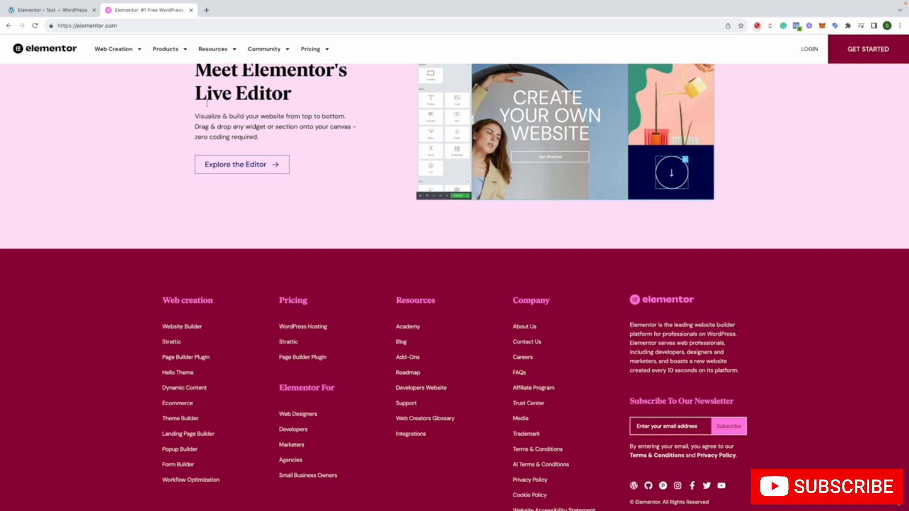
Return to the WordPress dashboard and review Elementor's Integrations, Advanced and Features settings, including the ongoing experiments and stable features
click(58, 13)
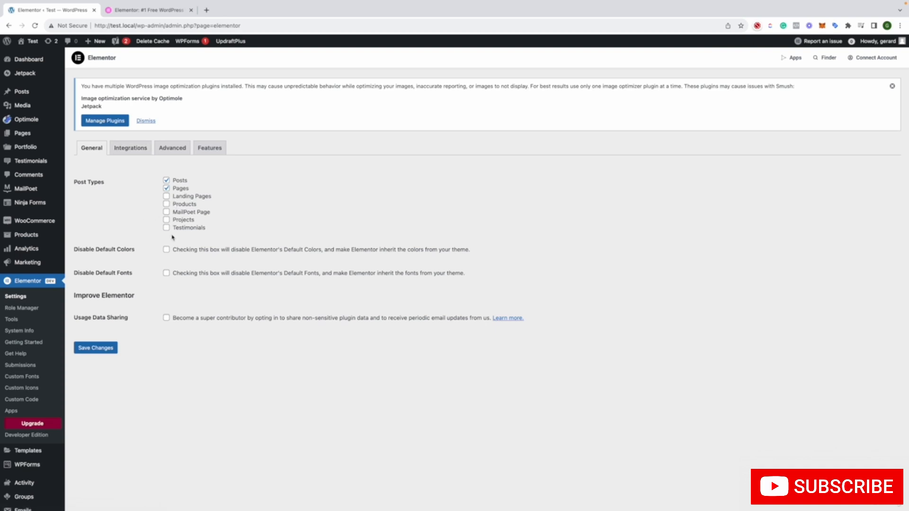
click(125, 155)
click(168, 155)
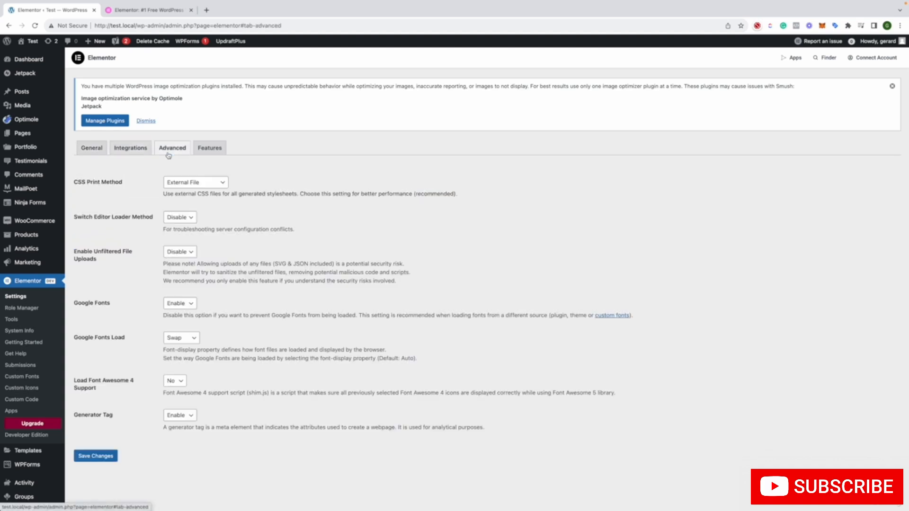
click(206, 154)
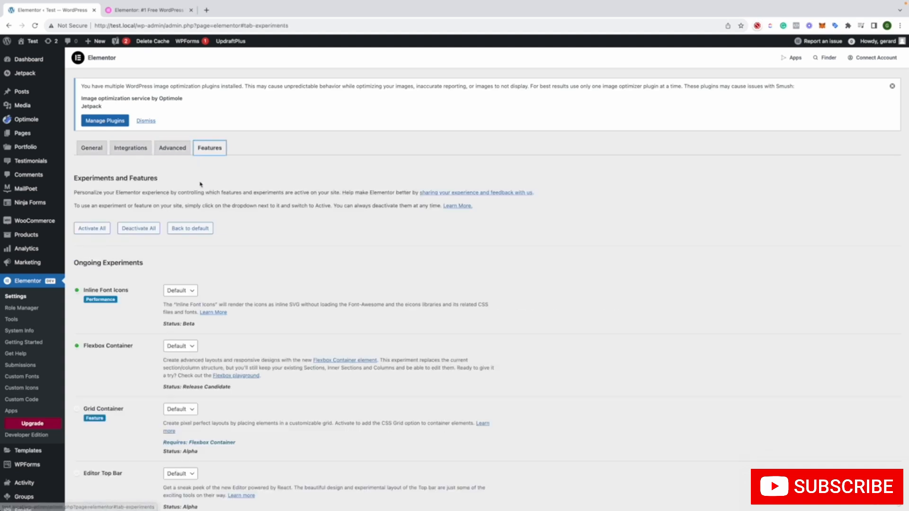
scroll(201, 184, down, 3)
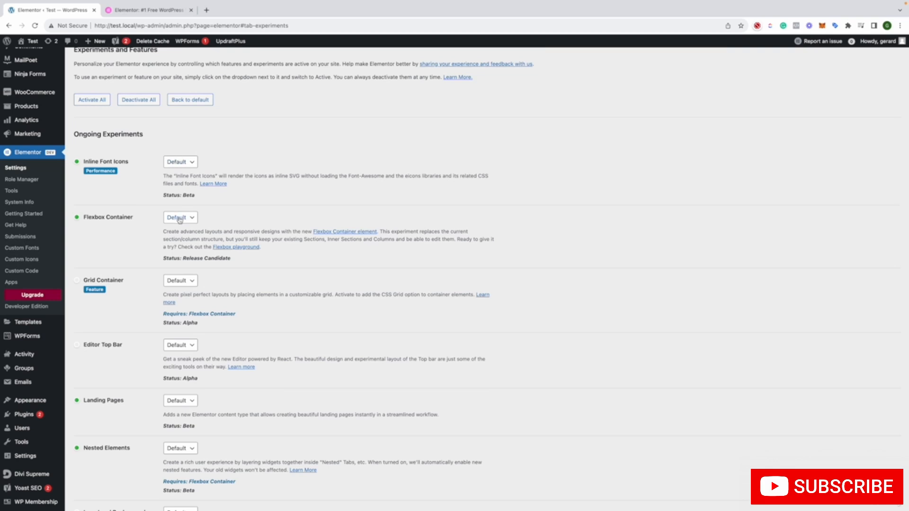
scroll(176, 219, down, 3)
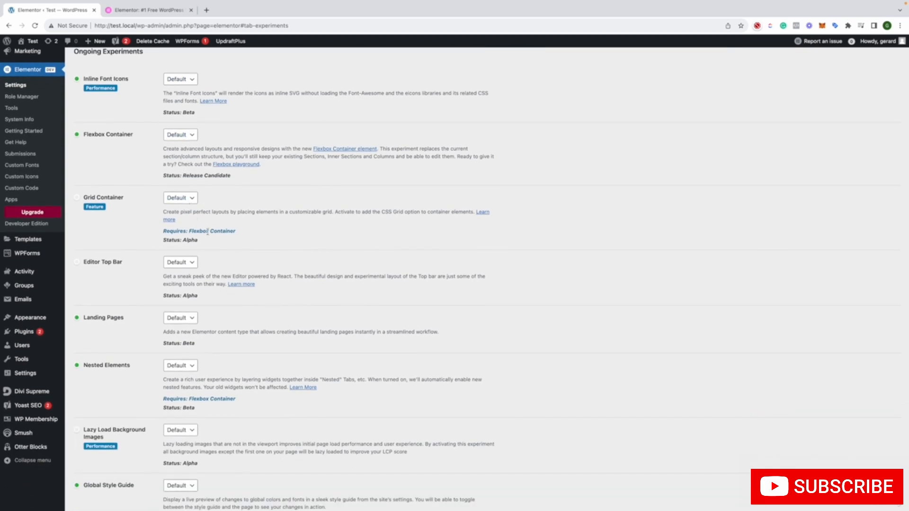
scroll(175, 207, down, 10)
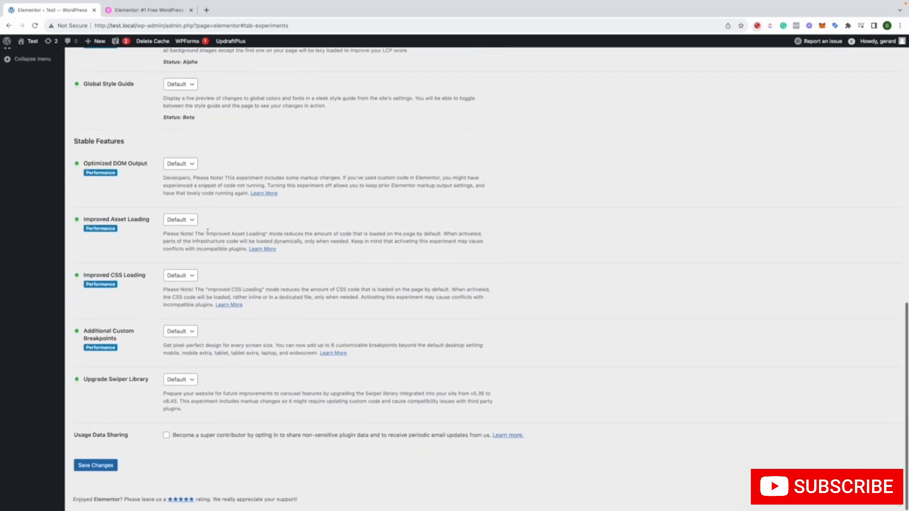
scroll(208, 234, up, 15)
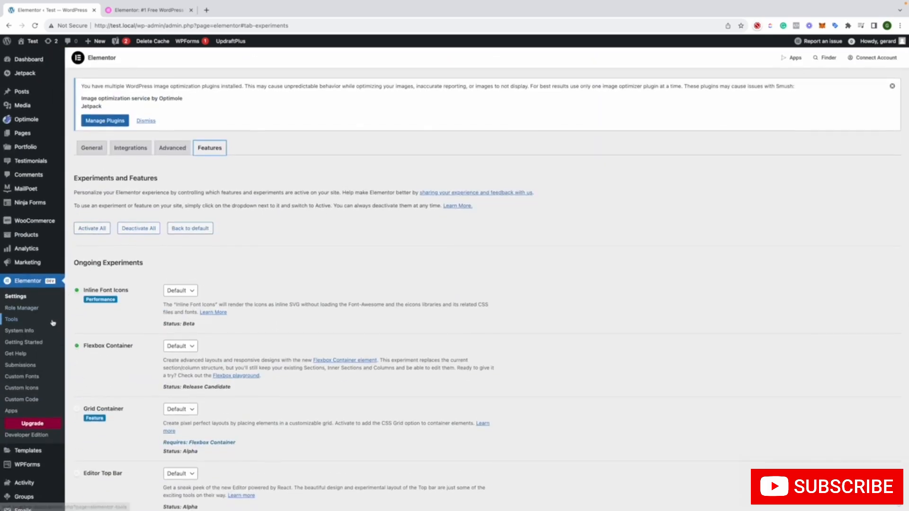
Open Elementor's full getting-started guide in a new browser tab from the Getting Started page and look through its steps and support resources
click(49, 344)
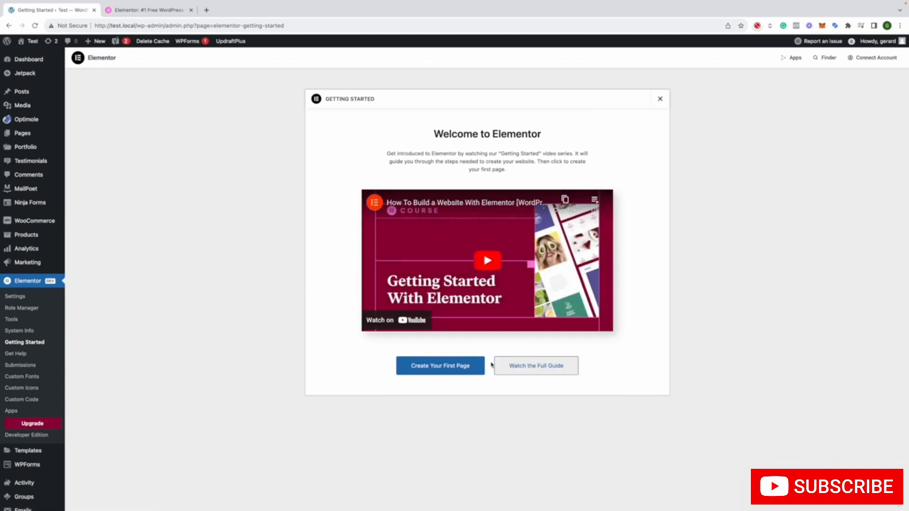
right_click(545, 365)
click(545, 366)
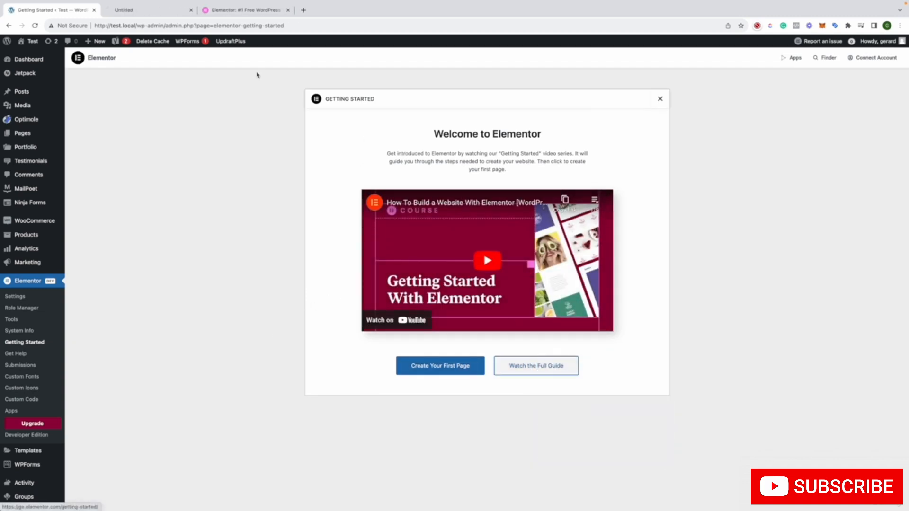
click(144, 9)
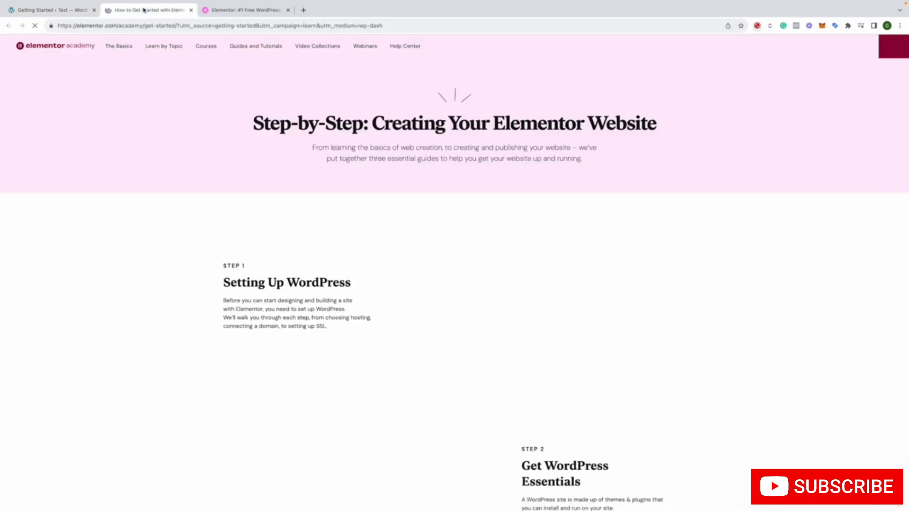
scroll(231, 104, down, 20)
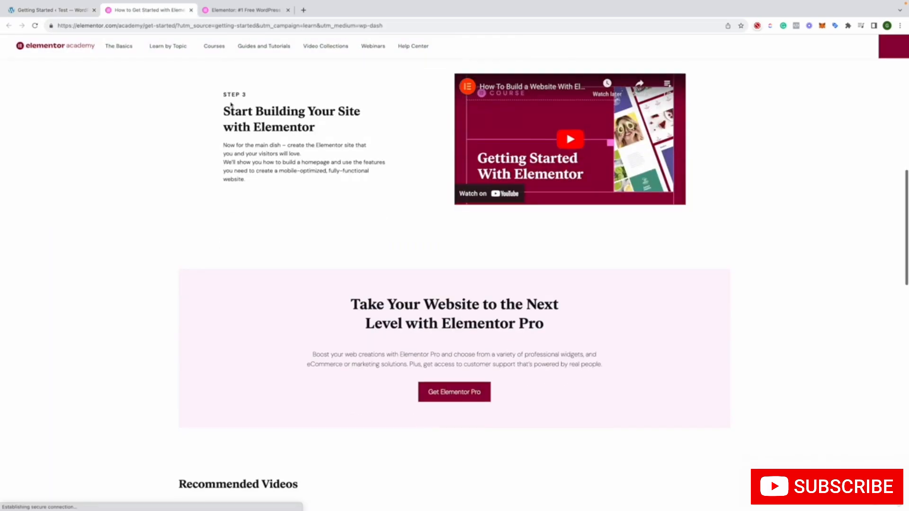
scroll(231, 105, down, 13)
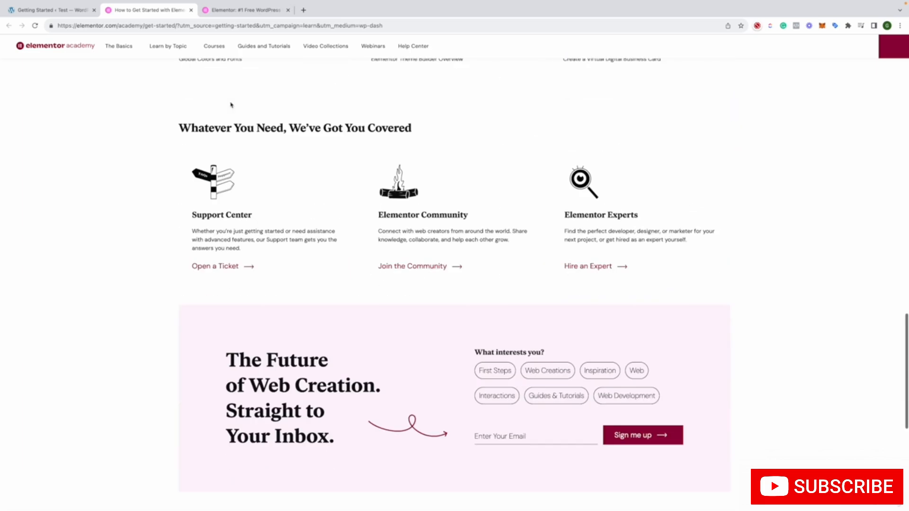
scroll(230, 101, up, 8)
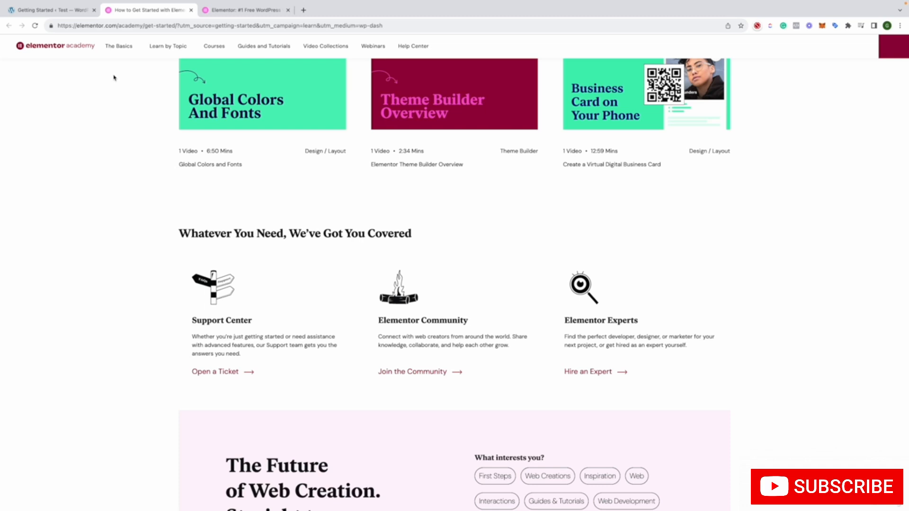
Return to the Getting Started page, create a first Elementor page, and add a container with two equal columns
click(38, 10)
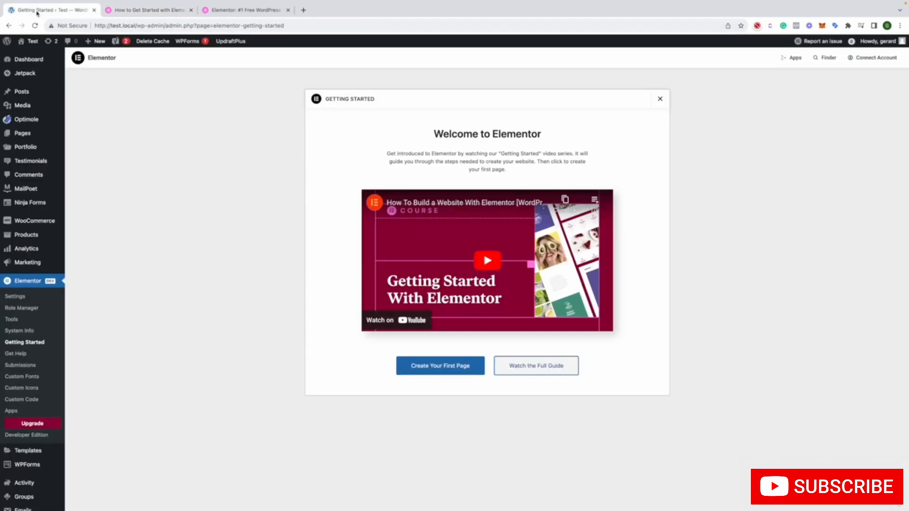
click(435, 371)
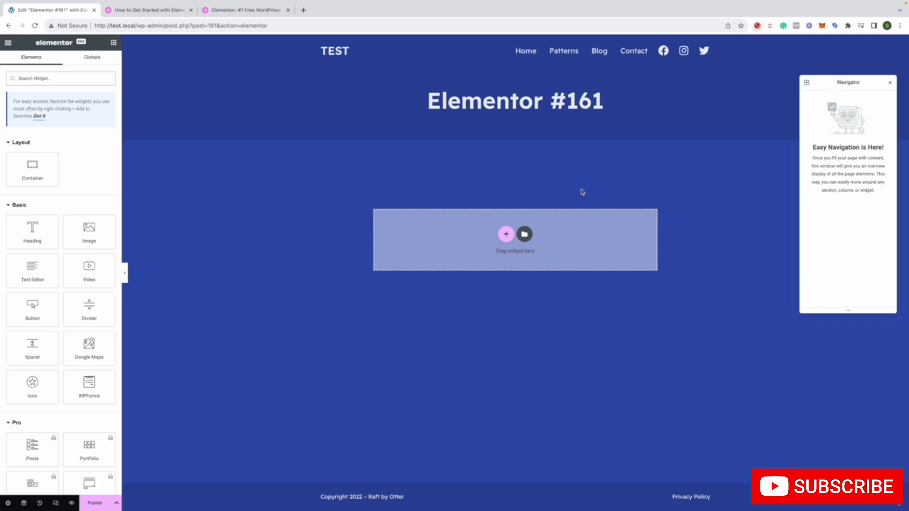
click(506, 233)
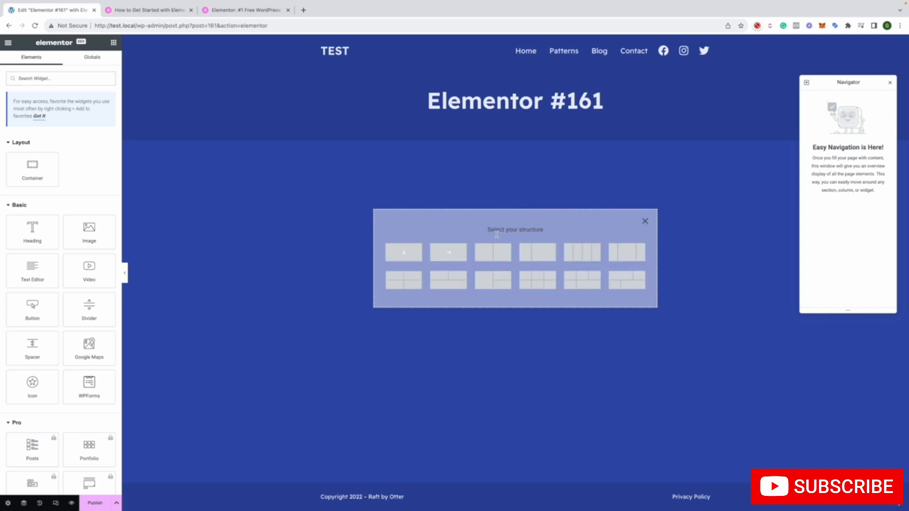
click(506, 260)
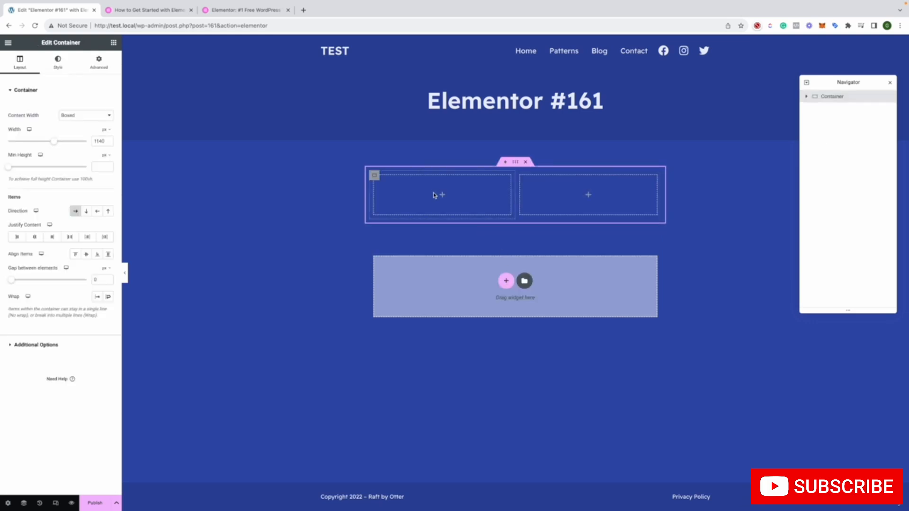
Look through the available widgets, including the Pro ones, and add a Heading widget to the first column of the container
click(113, 42)
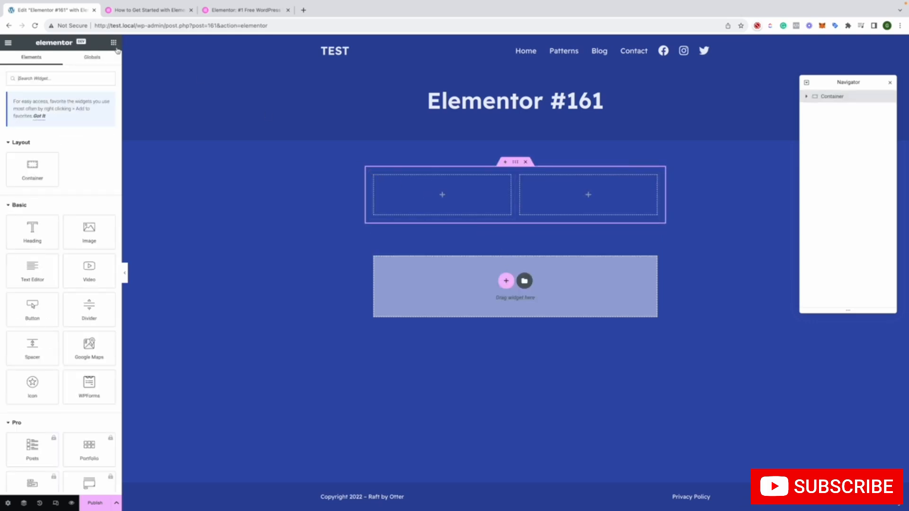
scroll(110, 218, down, 10)
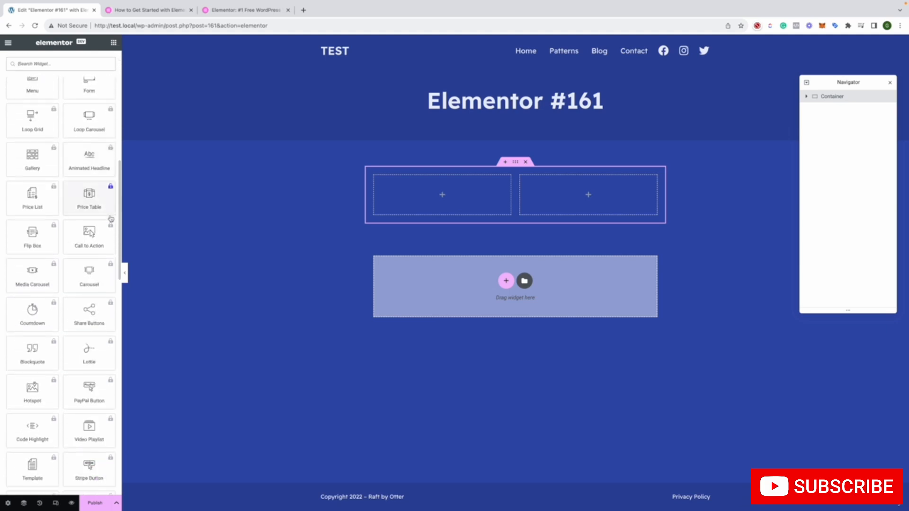
scroll(110, 218, down, 5)
scroll(110, 216, down, 5)
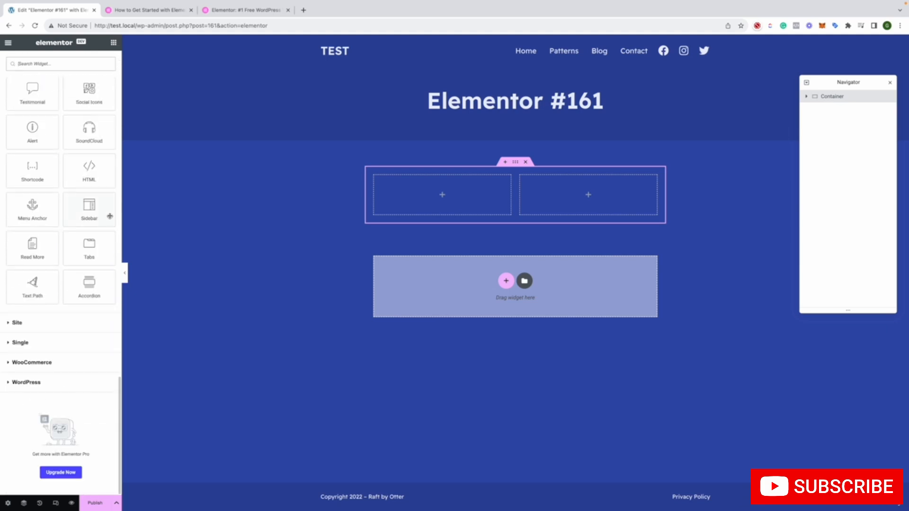
scroll(110, 216, up, 20)
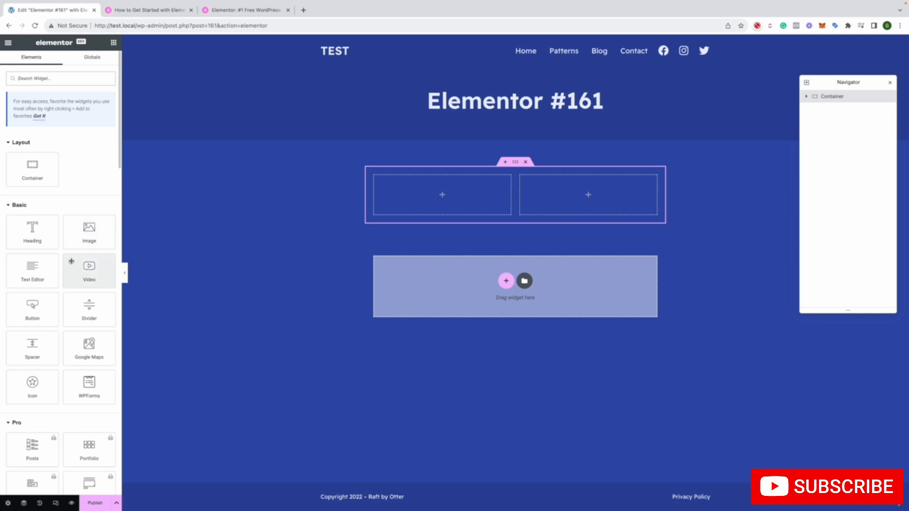
scroll(71, 258, down, 4)
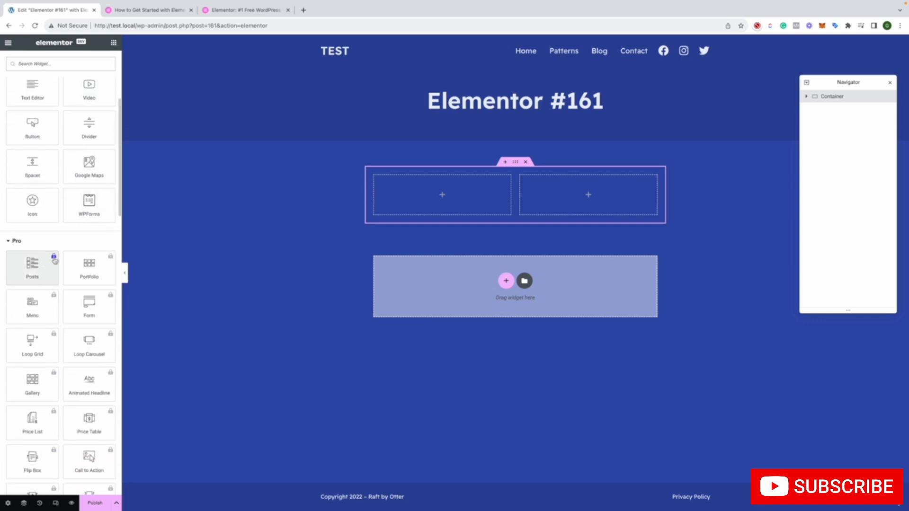
scroll(59, 258, up, 5)
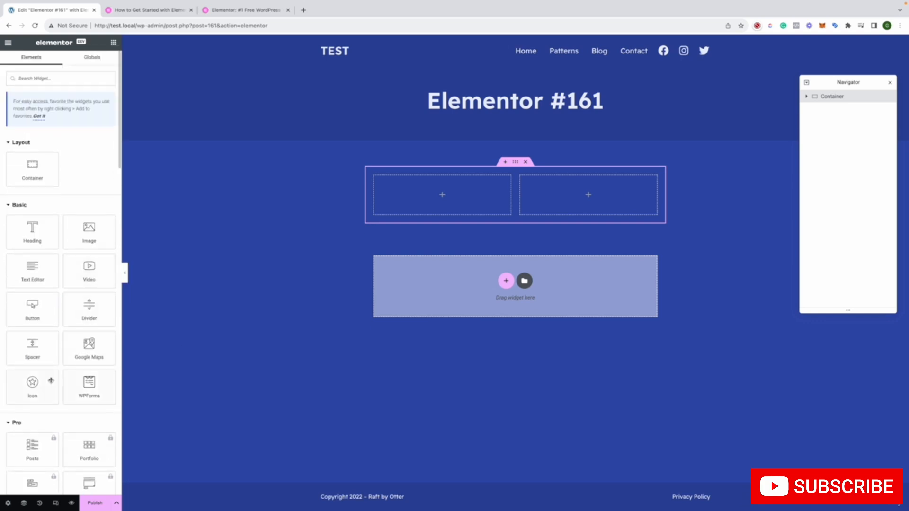
drag(33, 234, 470, 204)
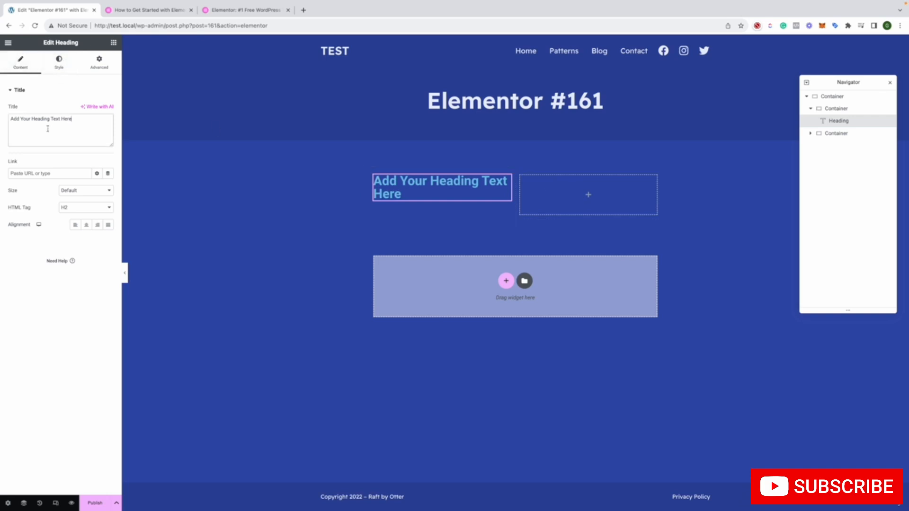
Try the Small size on the heading, restore it to Default, and keep H2 as its HTML tag
click(69, 192)
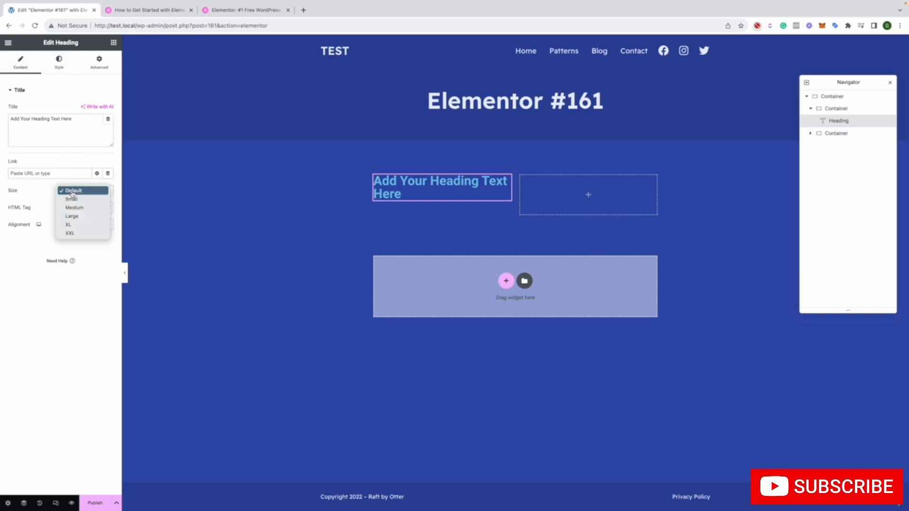
click(81, 202)
click(85, 190)
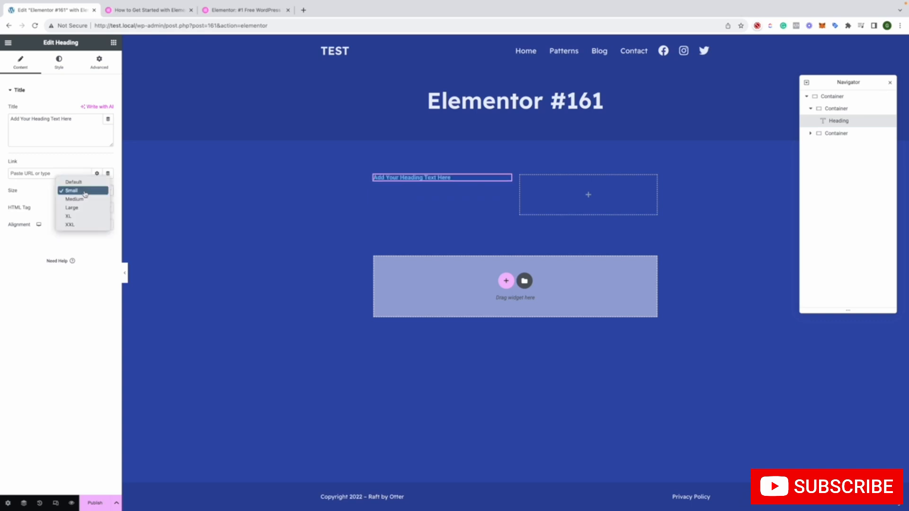
click(83, 191)
click(80, 212)
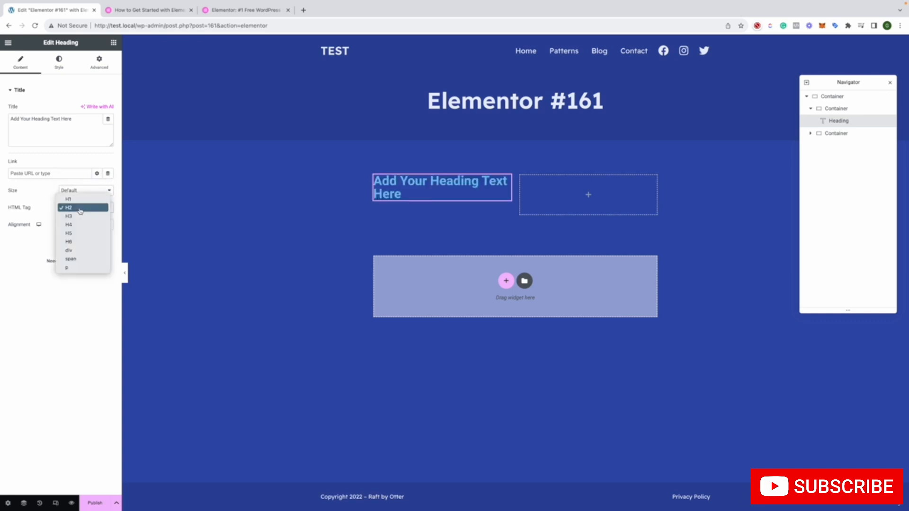
click(80, 208)
Change the heading's text color to a light gray
click(52, 68)
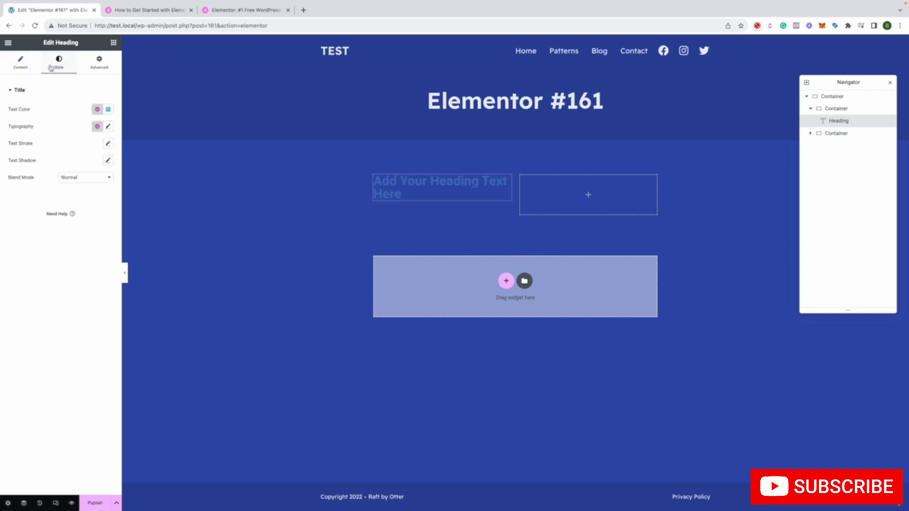
click(108, 109)
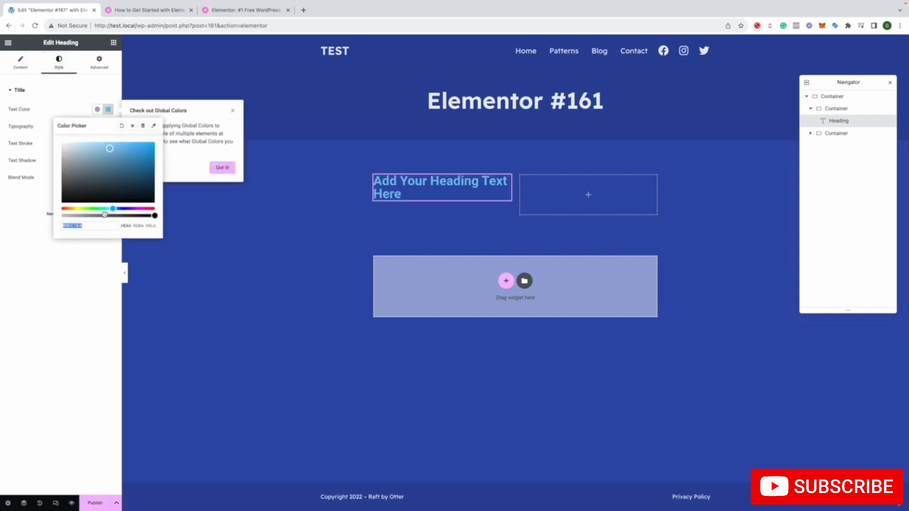
drag(106, 195, 64, 151)
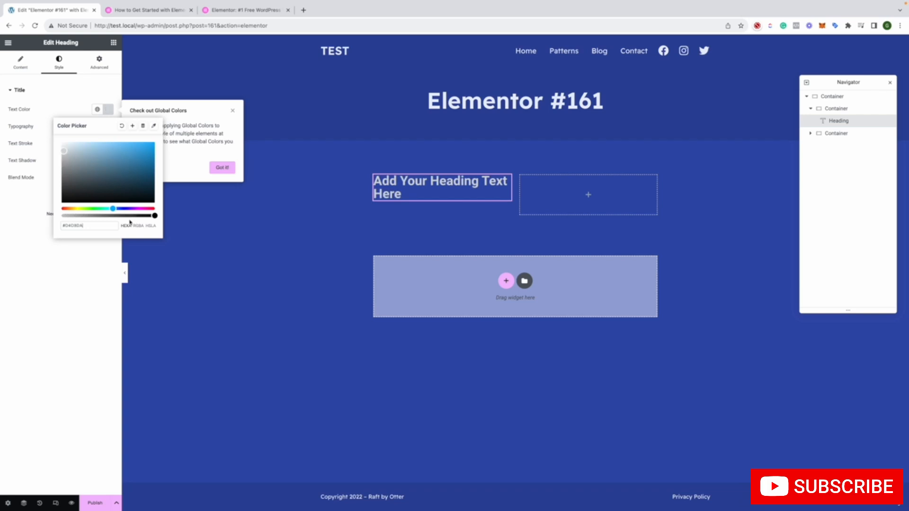
click(41, 101)
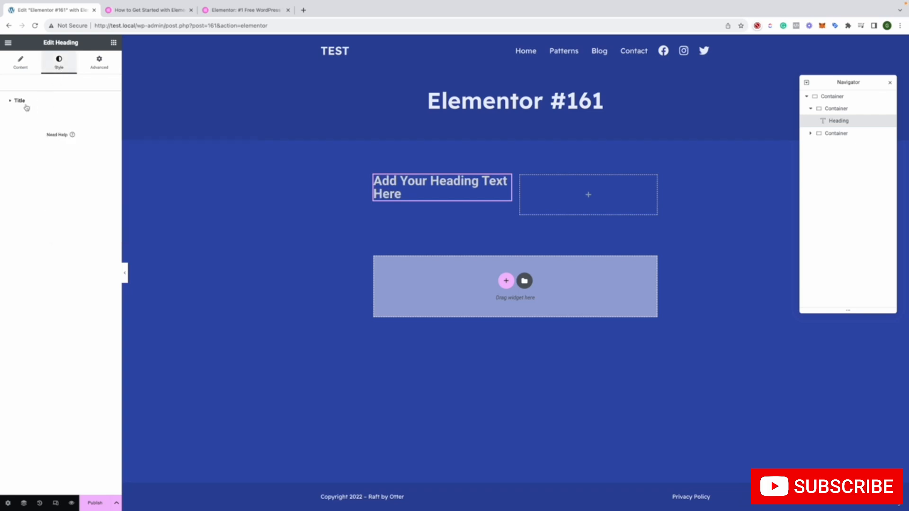
Set the heading's typography family to Road Rage
click(26, 106)
click(108, 137)
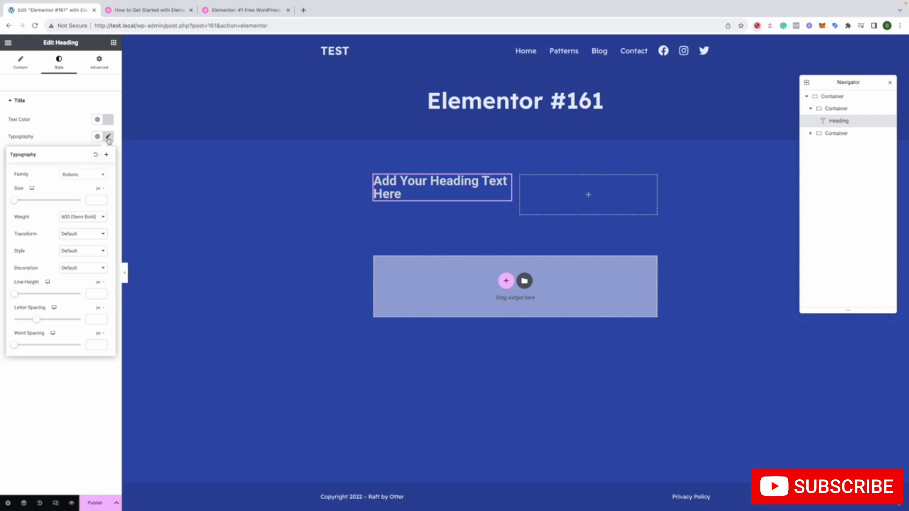
click(71, 176)
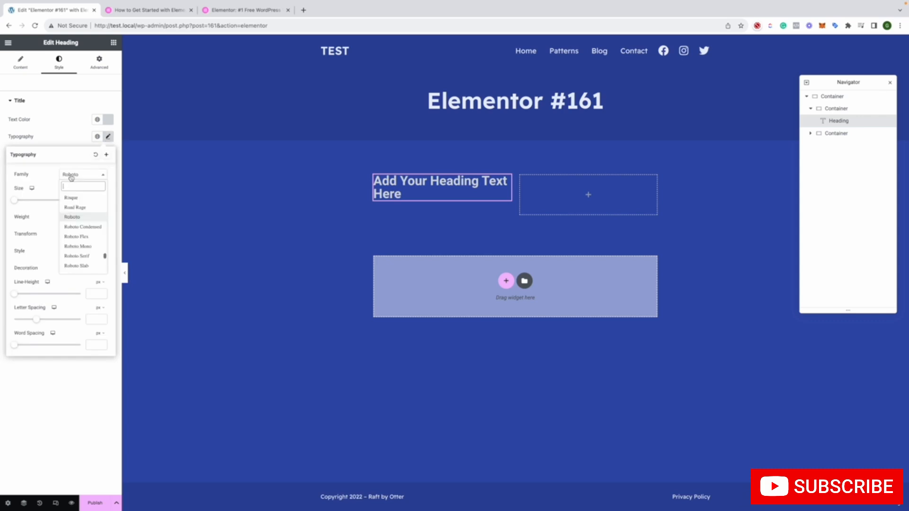
click(74, 208)
click(73, 136)
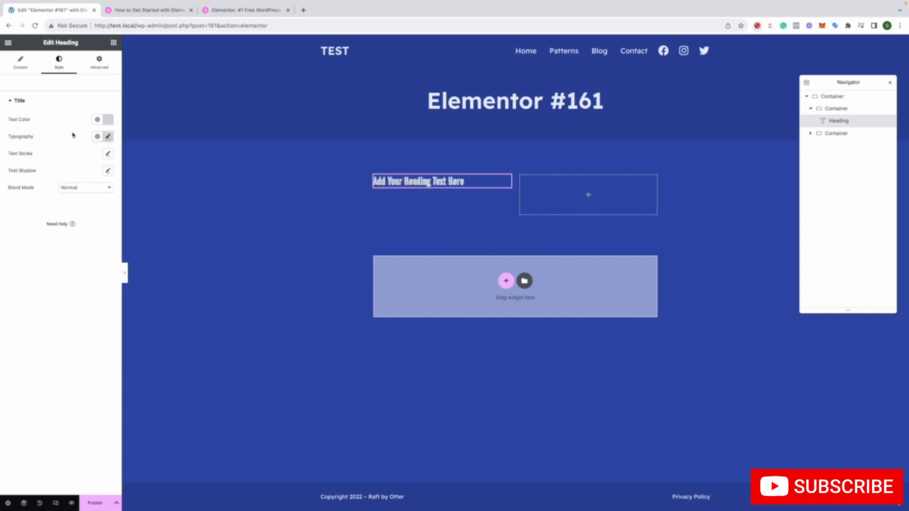
Try a linked margin of 3 px on all sides of the heading and return it to 0
click(98, 61)
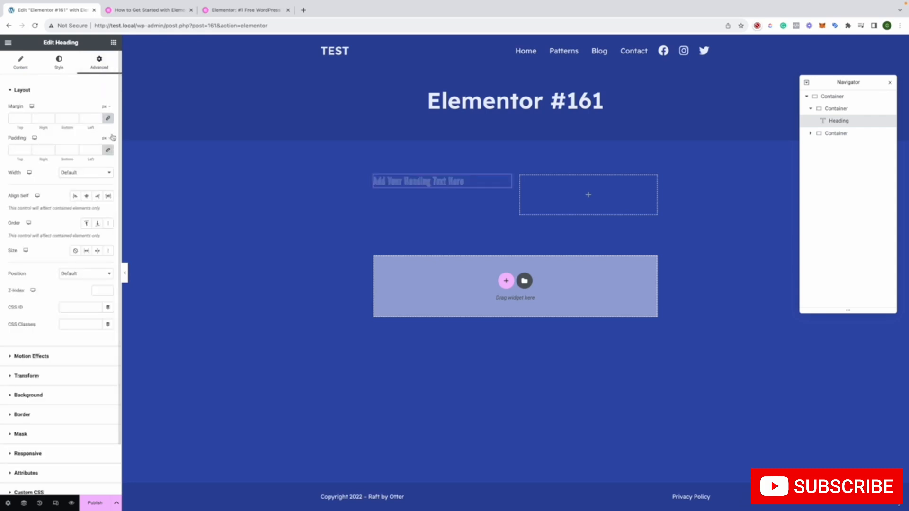
click(28, 117)
click(27, 117)
click(28, 117)
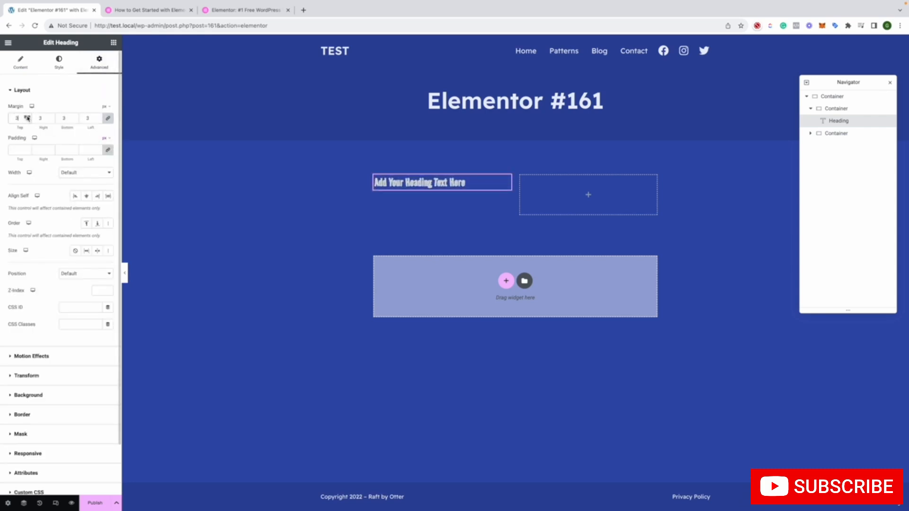
click(28, 120)
click(28, 121)
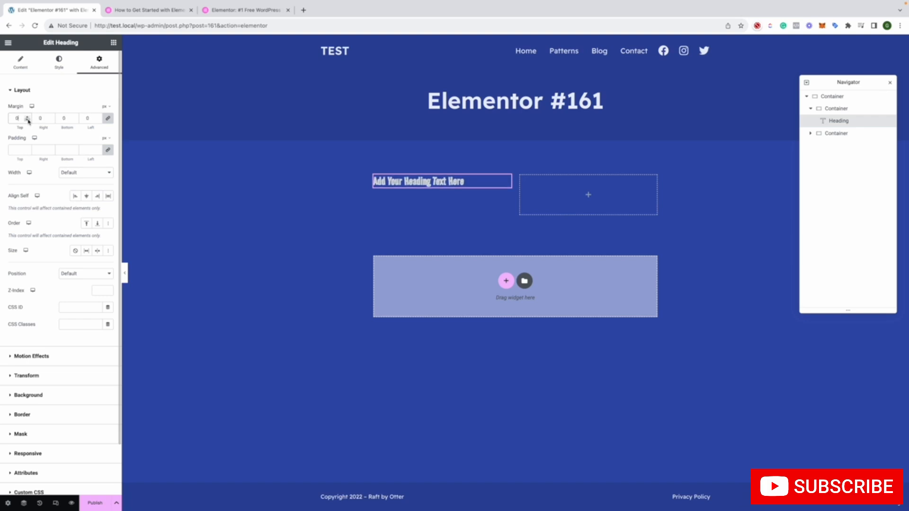
click(27, 120)
Try a linked padding of 7 px on all sides of the heading and return it to 0
click(27, 149)
click(27, 150)
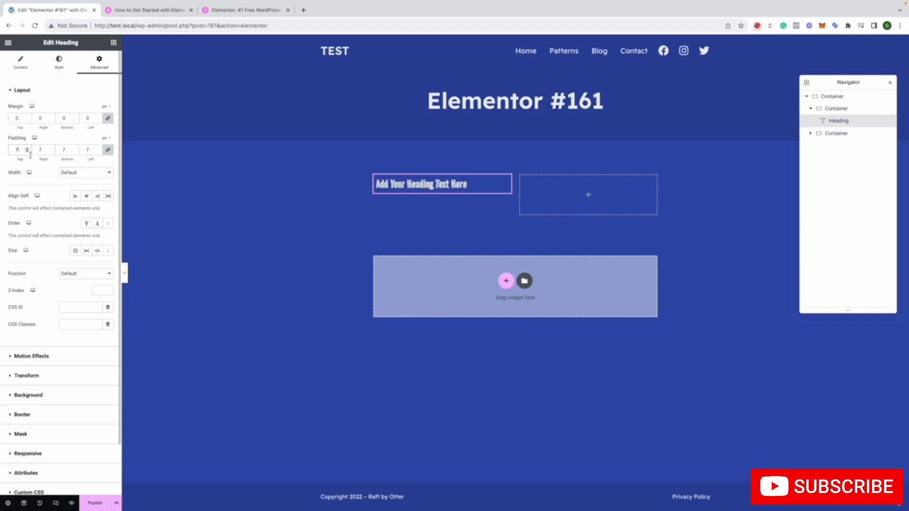
click(28, 152)
click(27, 152)
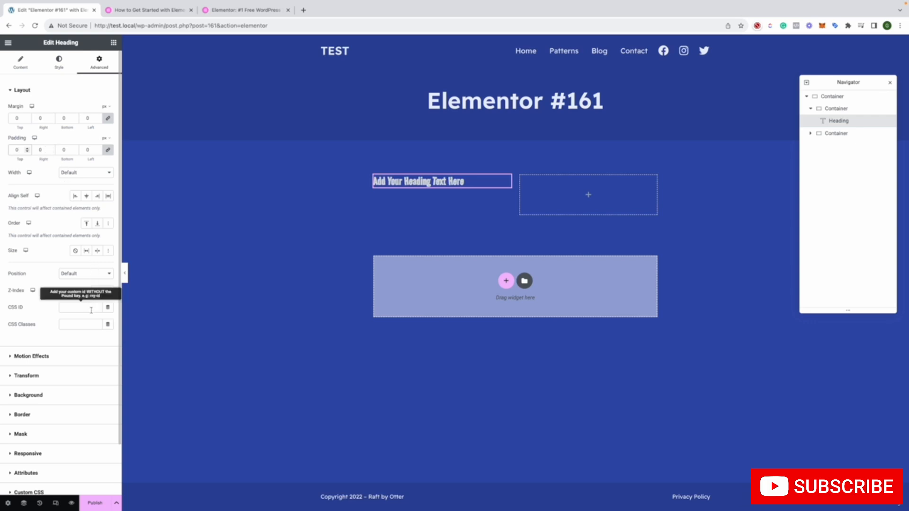
Give the heading the Light Speed In entrance animation in its motion effects
scroll(92, 312, down, 2)
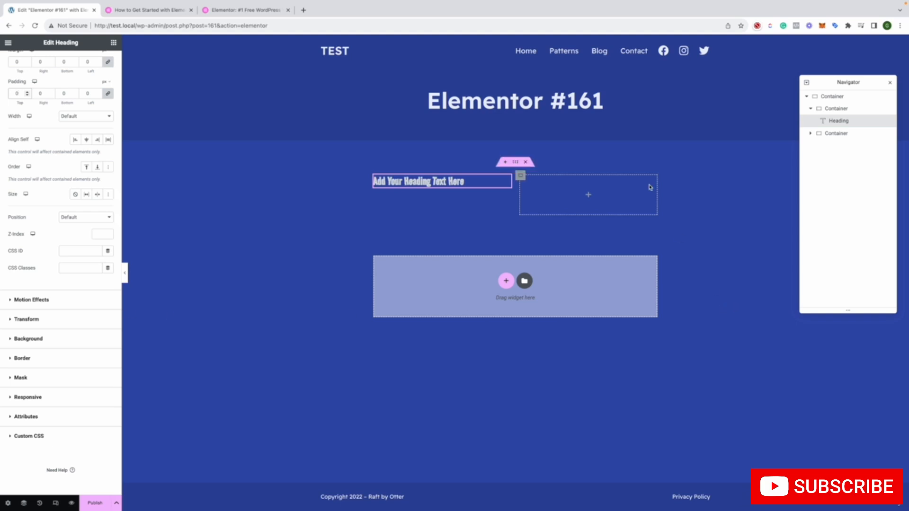
click(69, 307)
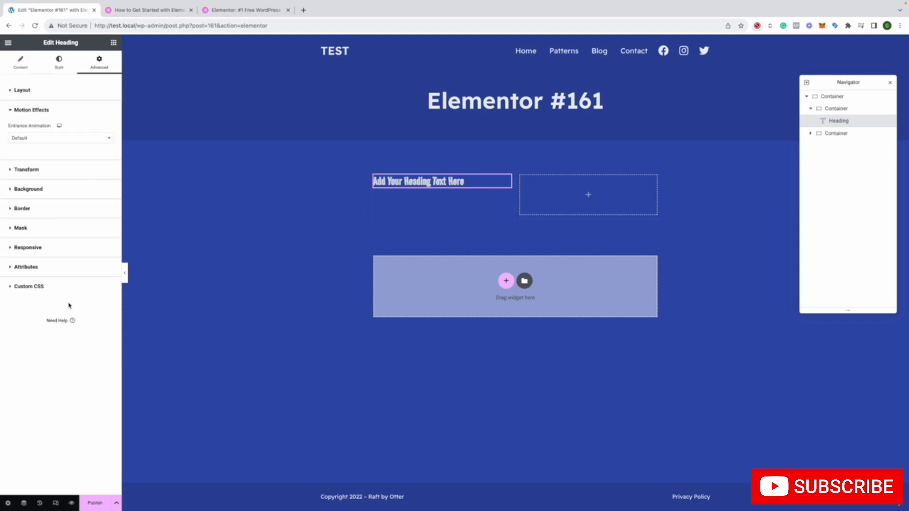
click(57, 140)
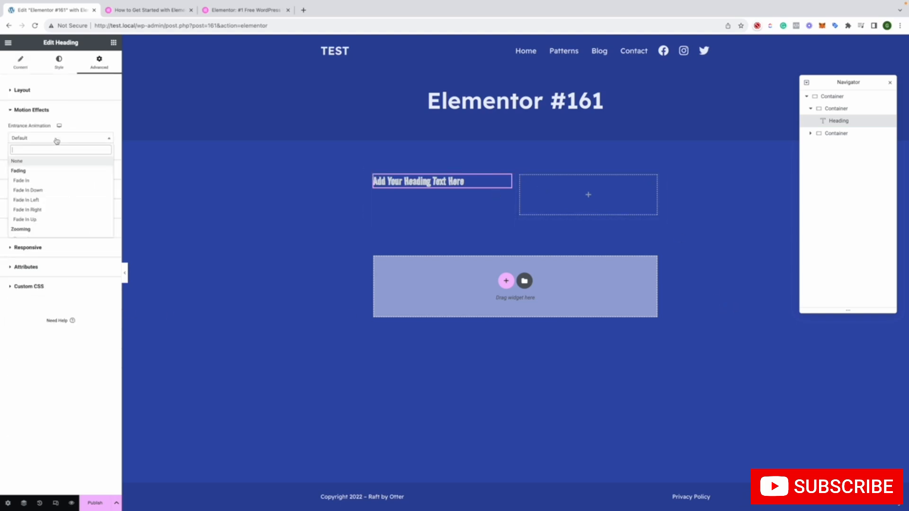
scroll(88, 210, down, 5)
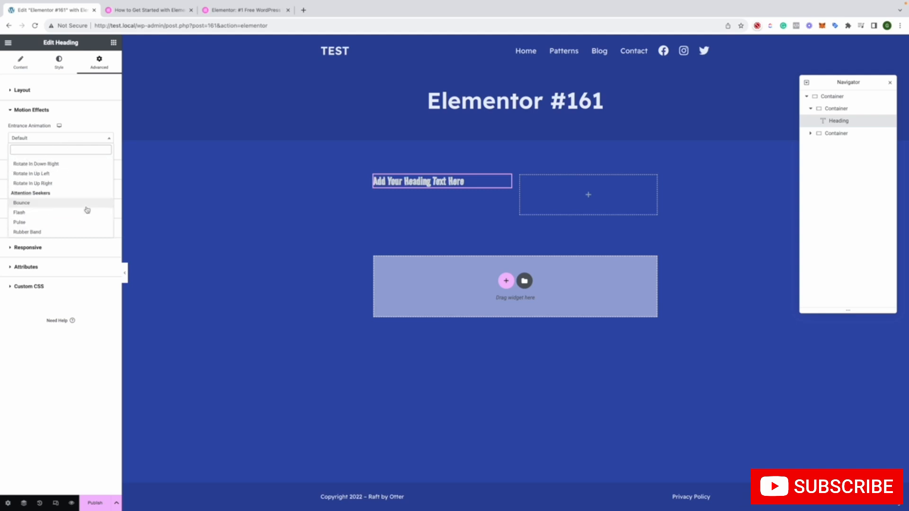
scroll(87, 210, down, 5)
click(57, 211)
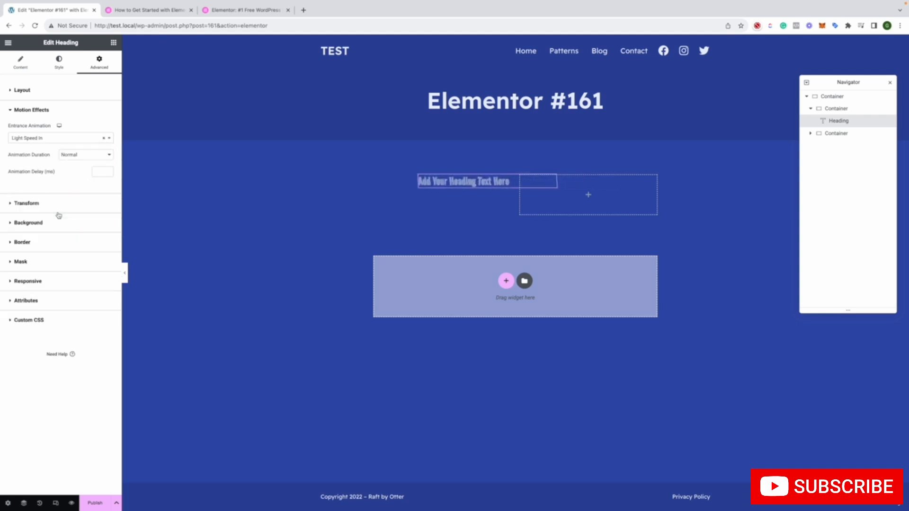
Review the heading's Transform and Background options and set its border's hover transition duration to 3
click(55, 202)
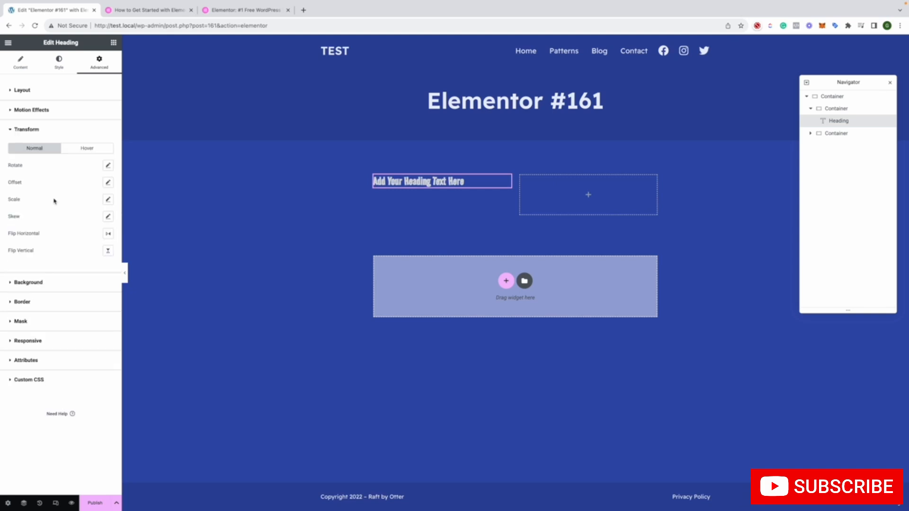
click(71, 289)
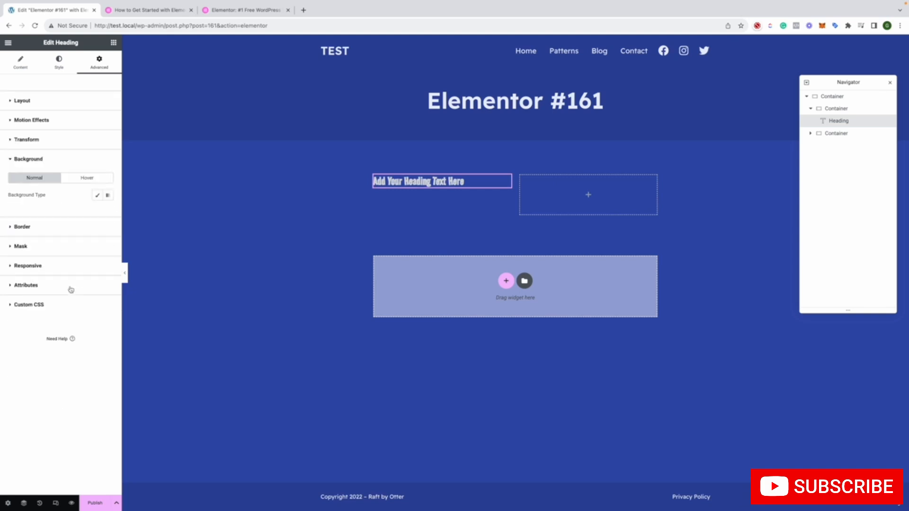
click(38, 227)
click(71, 200)
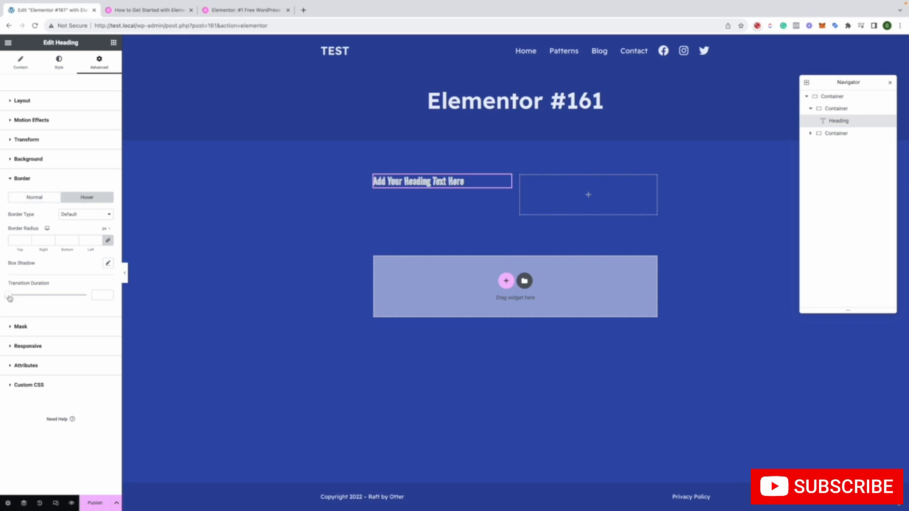
drag(9, 299, 87, 296)
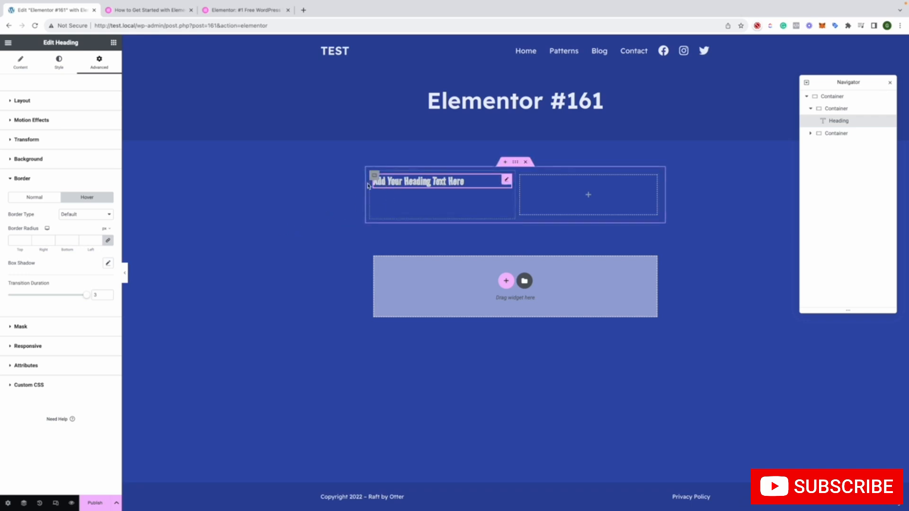
Look over the heading's Mask, Responsive, Attributes and Custom CSS settings
click(53, 329)
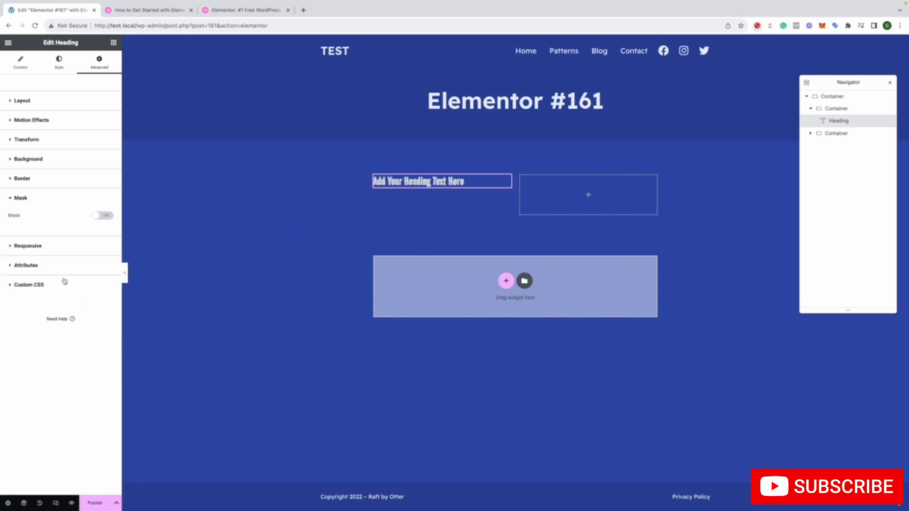
click(61, 247)
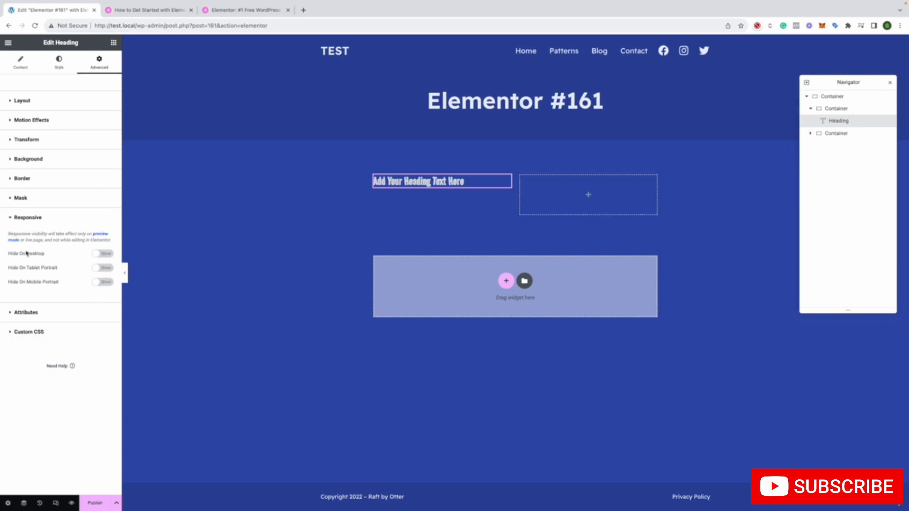
click(53, 313)
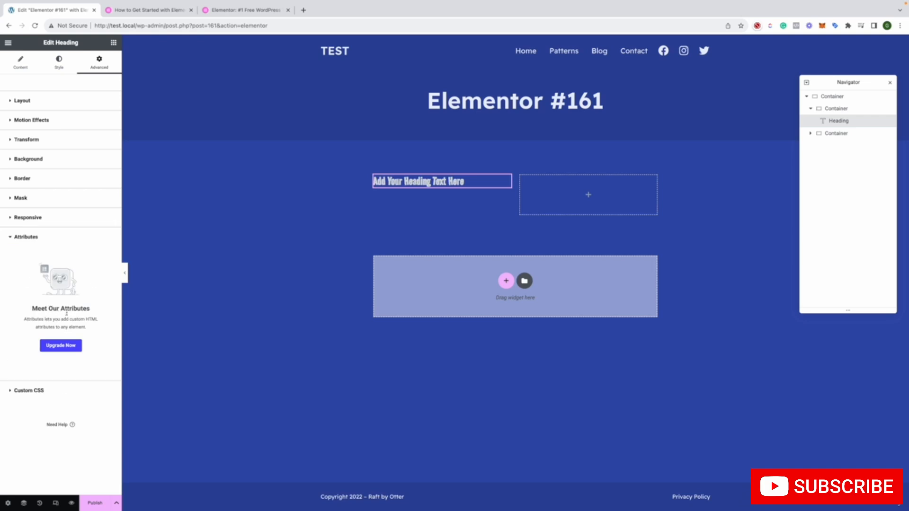
click(43, 392)
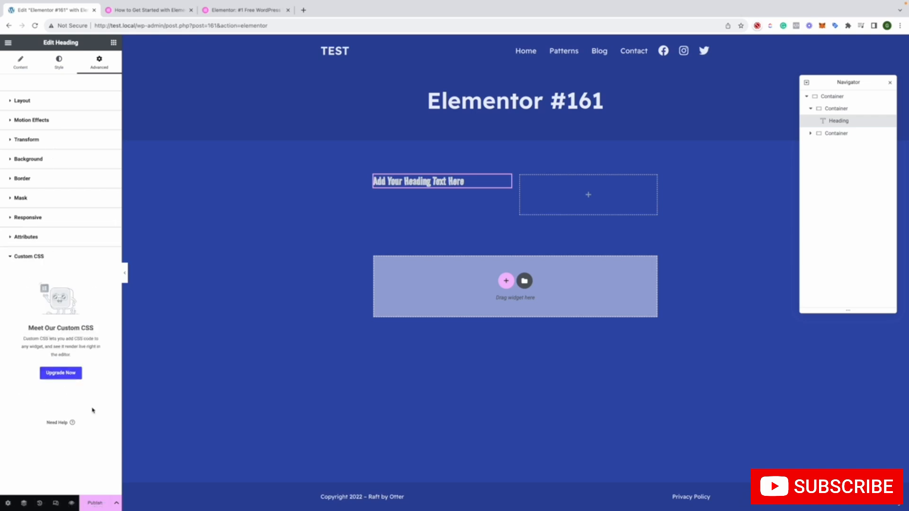
Save the page as a draft, and view the dialog for saving it as a library template without saving one
mouse_move(114, 474)
click(116, 503)
click(72, 468)
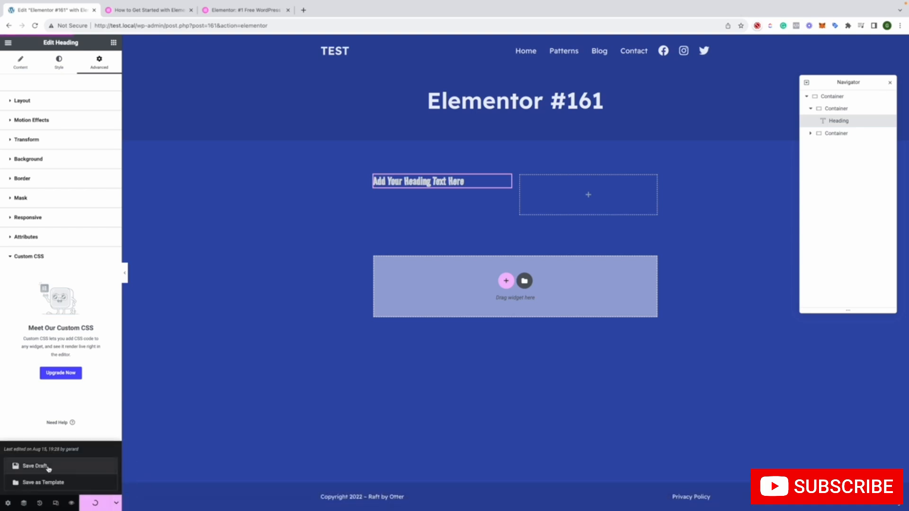
click(55, 483)
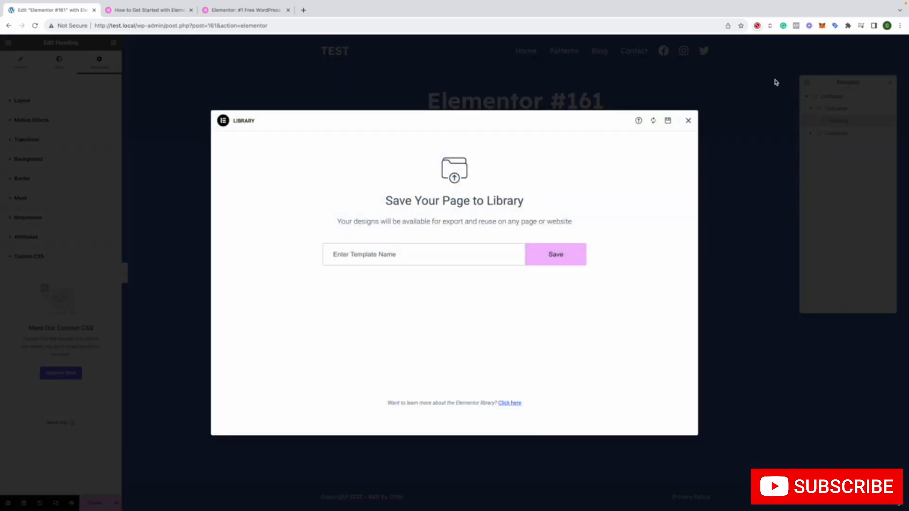
click(688, 120)
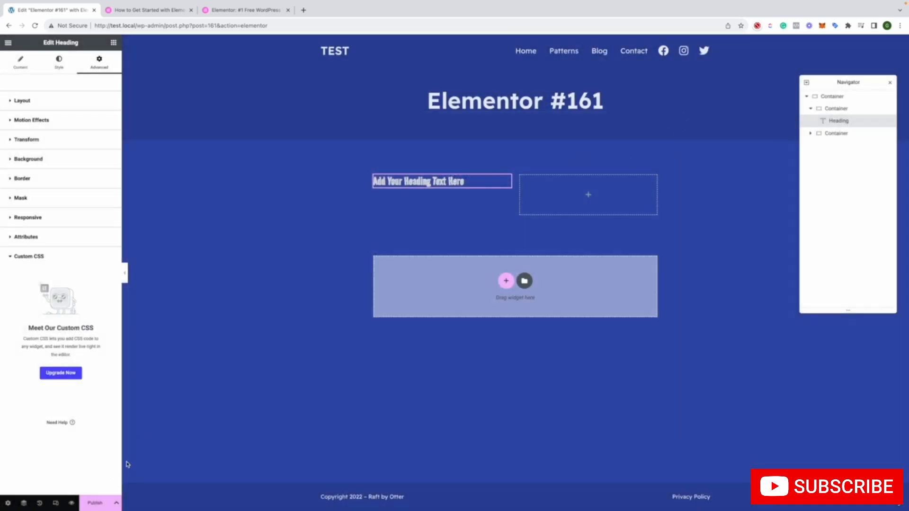
Preview the page in responsive mode at mobile portrait and tablet portrait sizes, and return to the desktop view
click(55, 503)
click(57, 504)
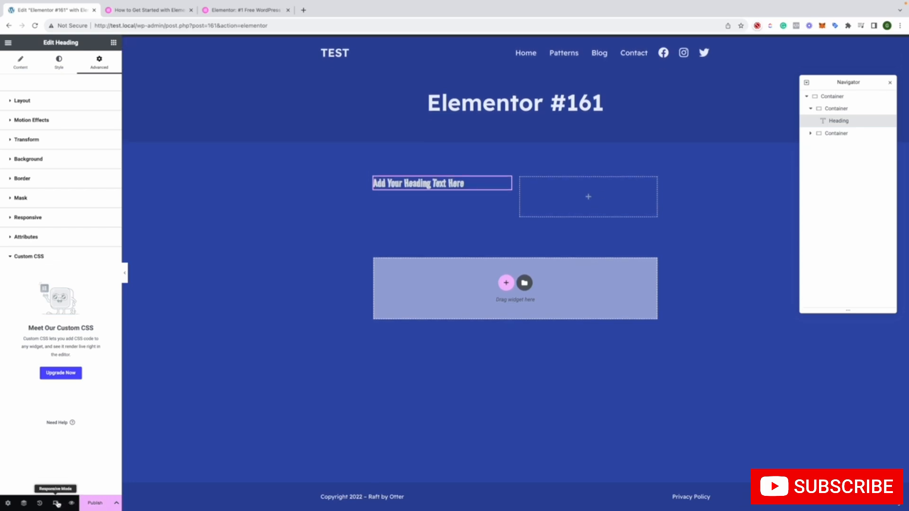
click(57, 504)
click(57, 504)
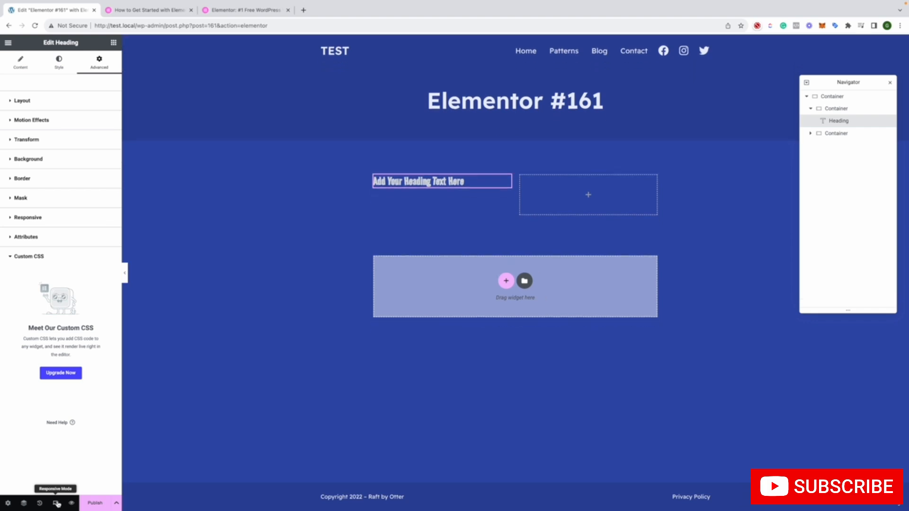
click(57, 503)
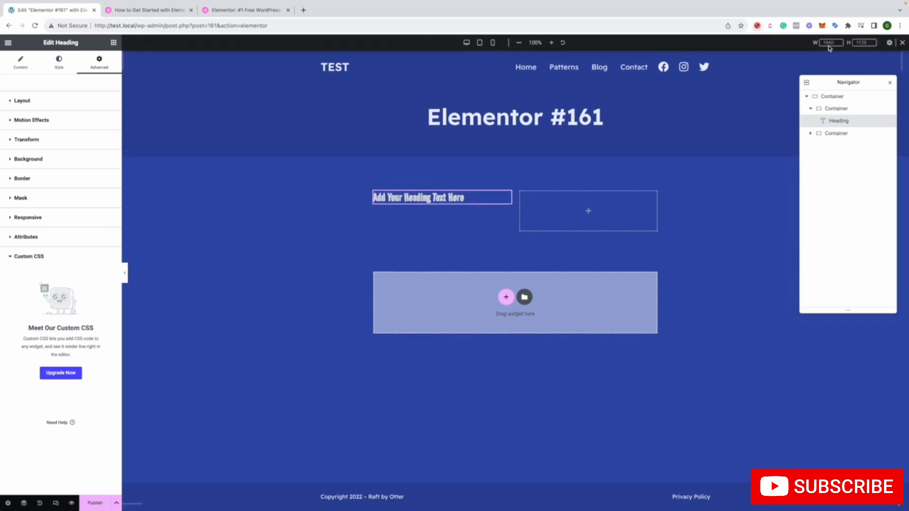
click(491, 43)
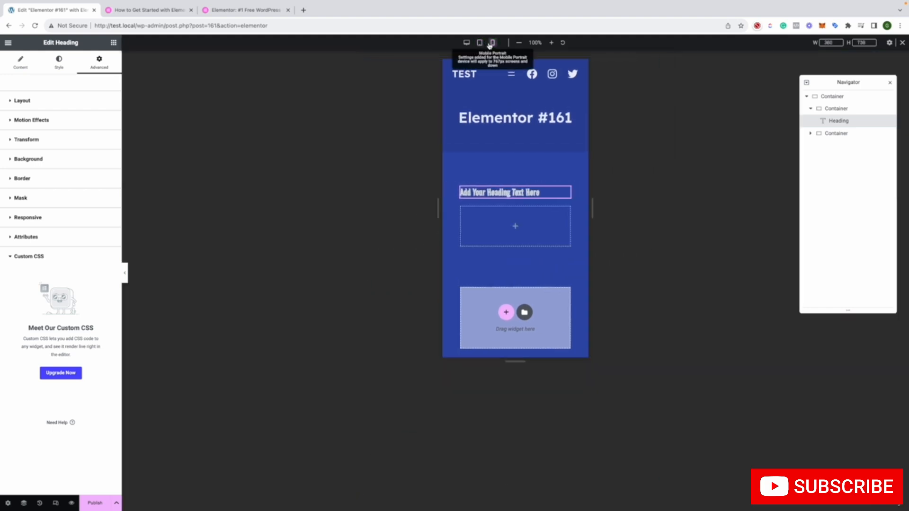
click(467, 42)
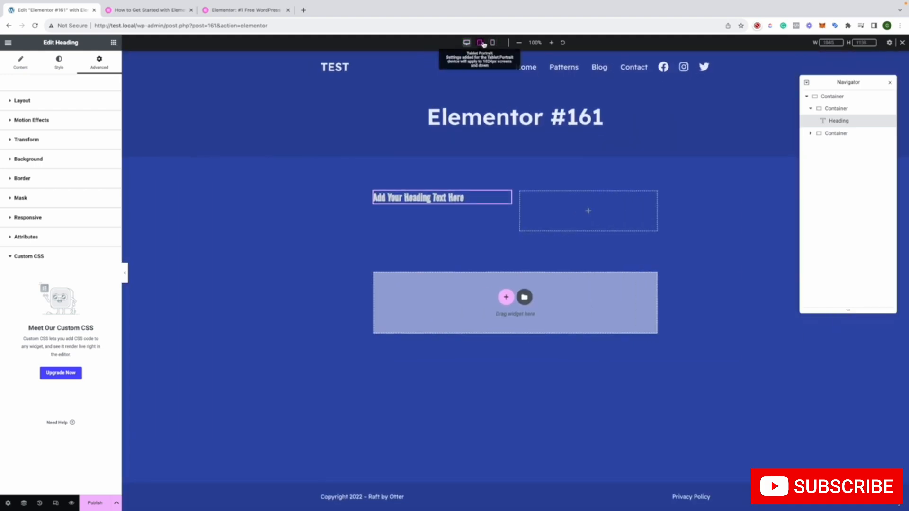
click(479, 42)
drag(351, 281, 475, 206)
click(467, 43)
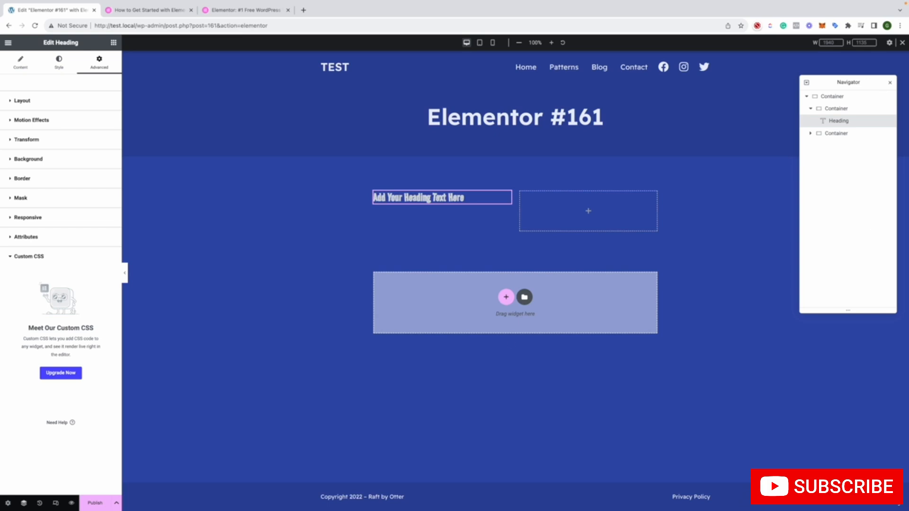
Move the heading out of its container to below the second inner container in the Navigator
right_click(831, 122)
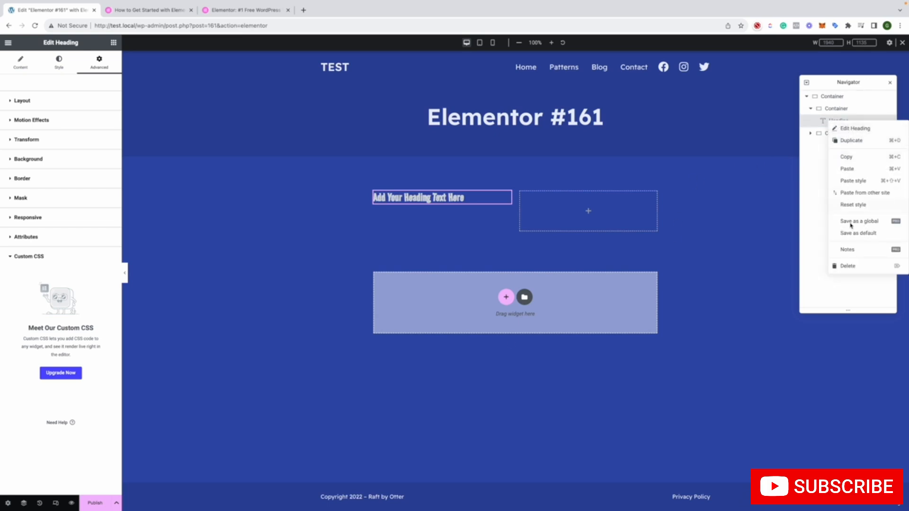
click(803, 159)
click(826, 134)
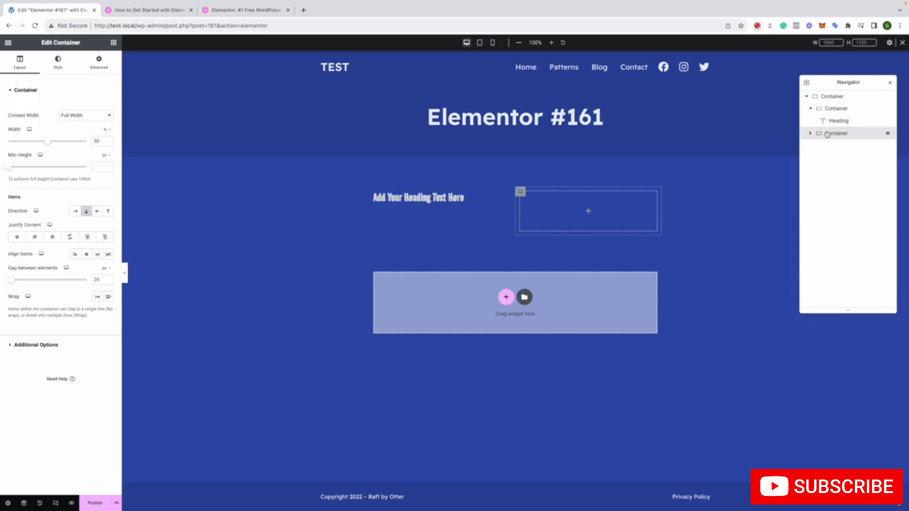
drag(832, 122, 829, 146)
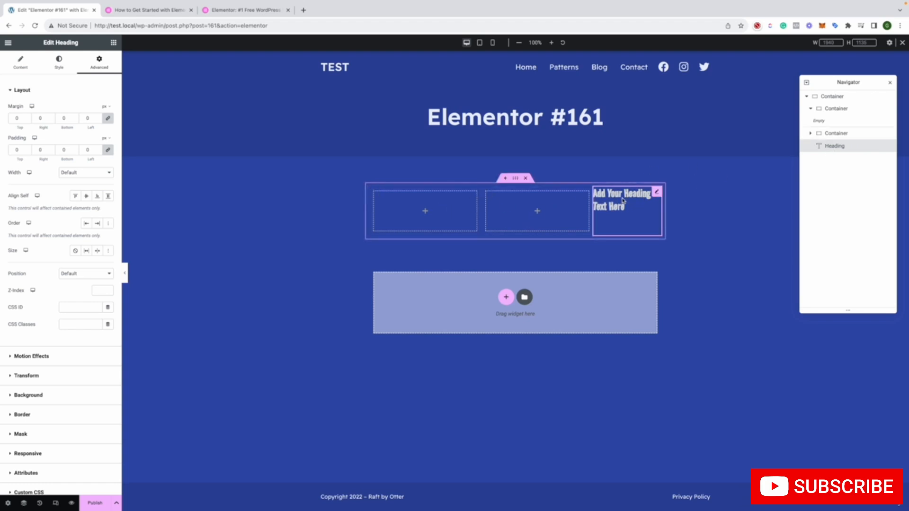
scroll(76, 466, down, 2)
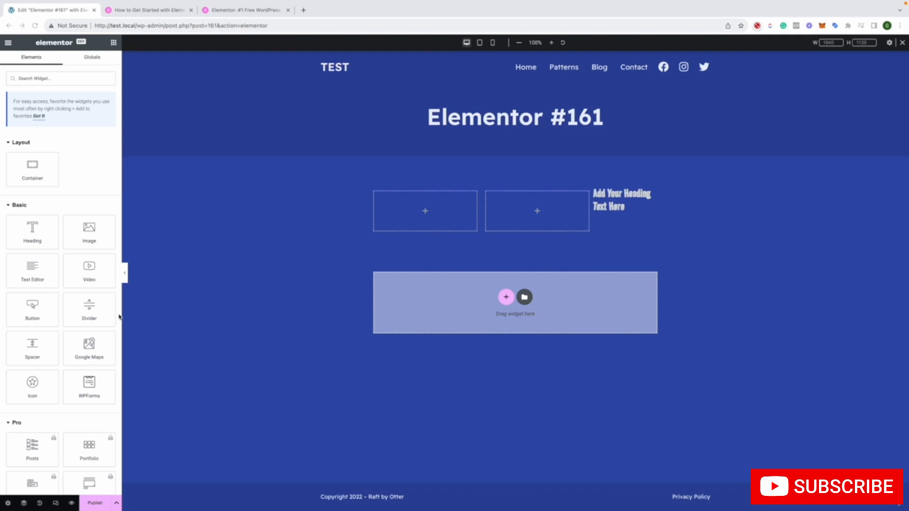
Add an Image widget to the first inner container and centre its alignment
drag(103, 241, 447, 205)
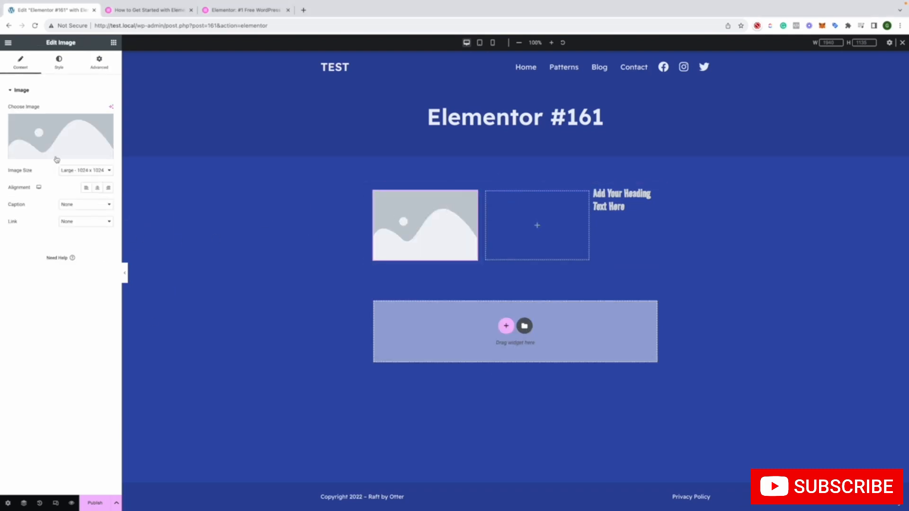
click(82, 174)
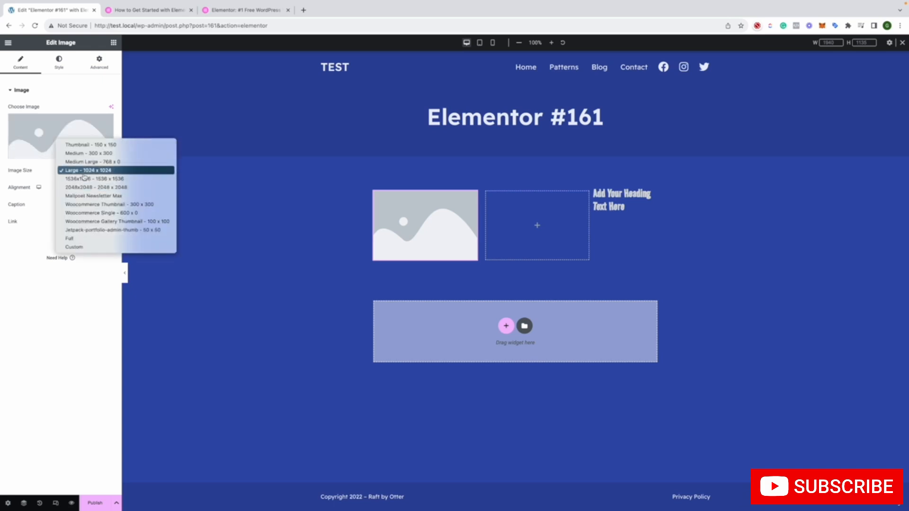
click(7, 185)
click(98, 188)
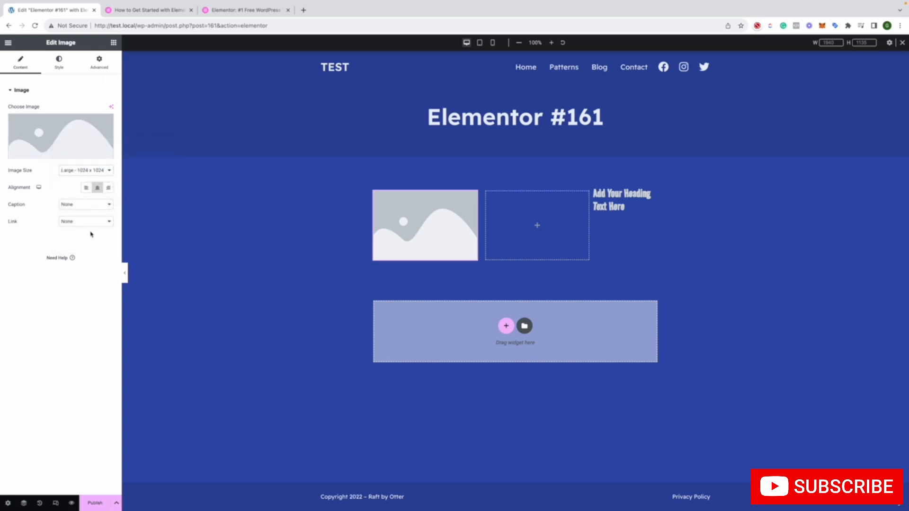
Style the image with a 13 px border radius and a solid border 10 px wide on all sides
click(58, 65)
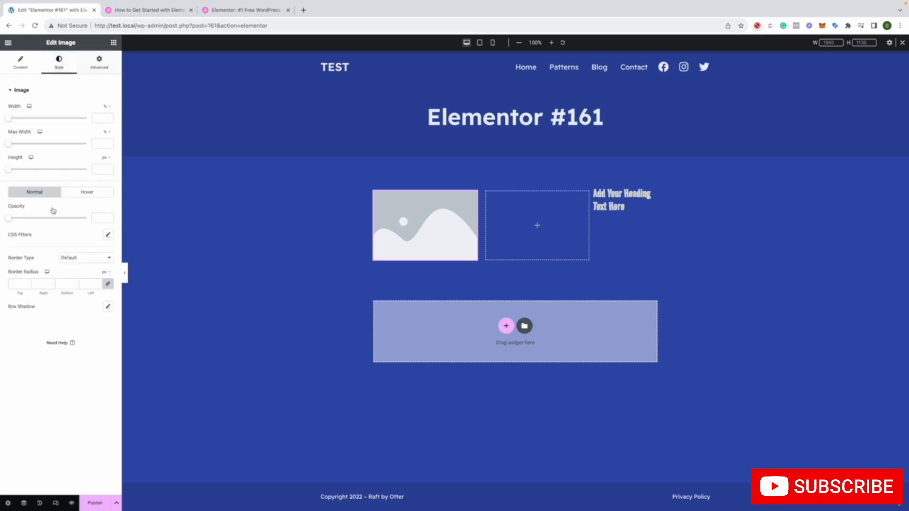
click(27, 282)
click(28, 282)
click(27, 282)
click(91, 261)
click(88, 278)
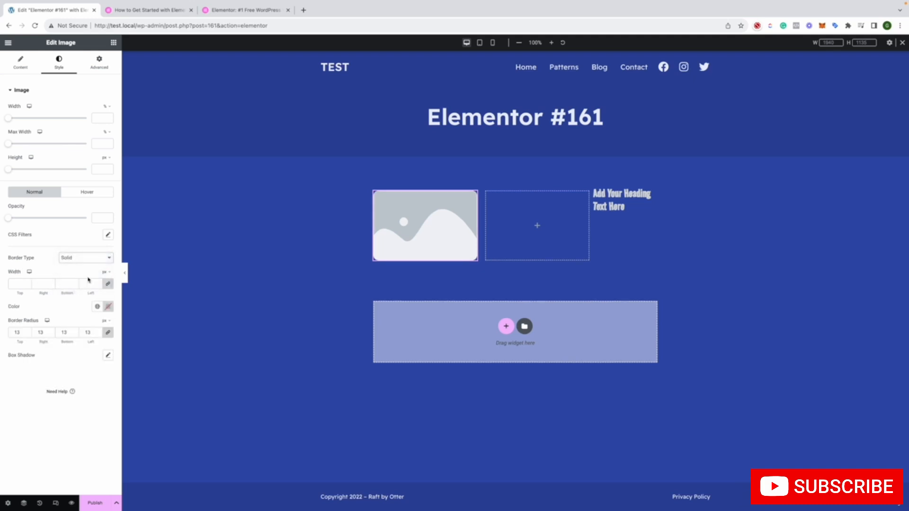
drag(27, 283, 28, 283)
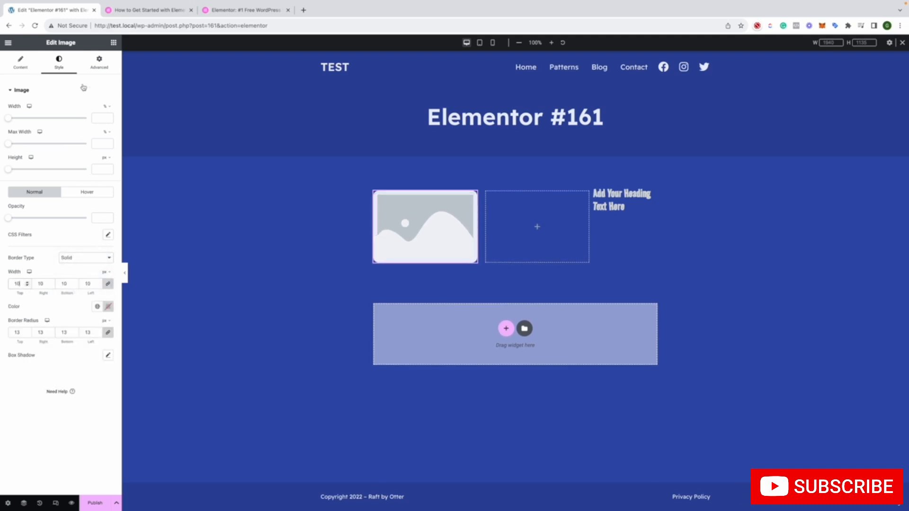
Look over the image's advanced Layout, Background, Border, Mask, Responsive and Attributes settings, and revisit its content options
click(99, 62)
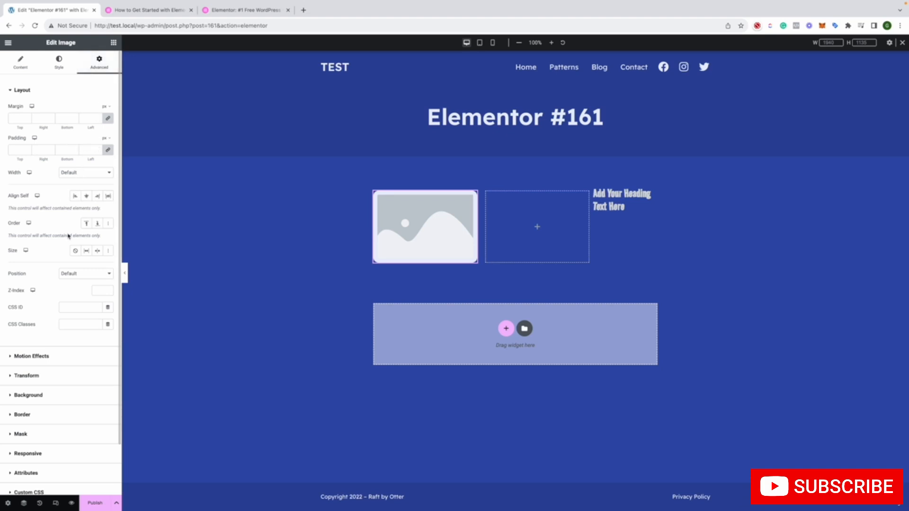
click(52, 400)
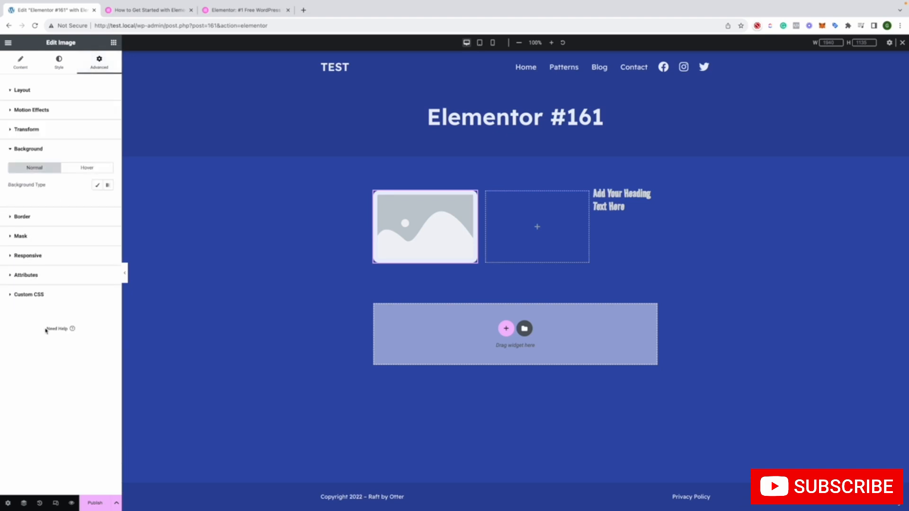
click(36, 221)
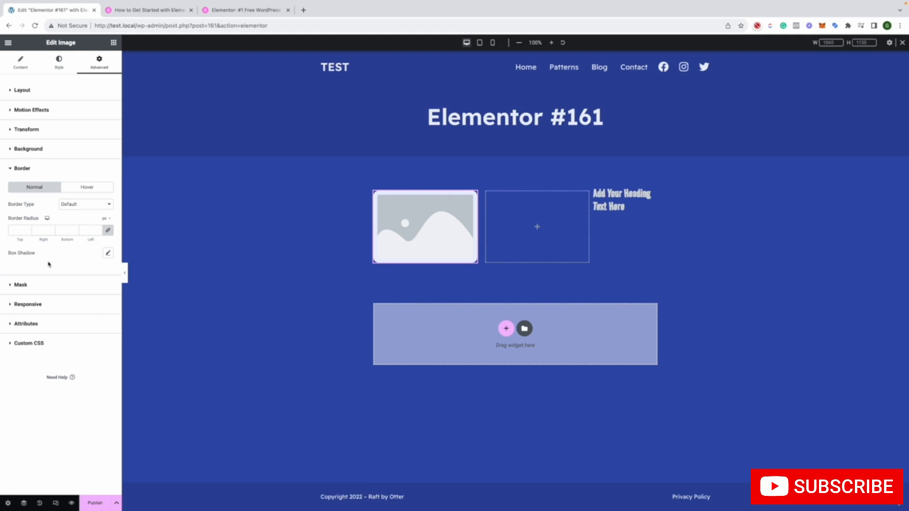
click(43, 289)
click(46, 251)
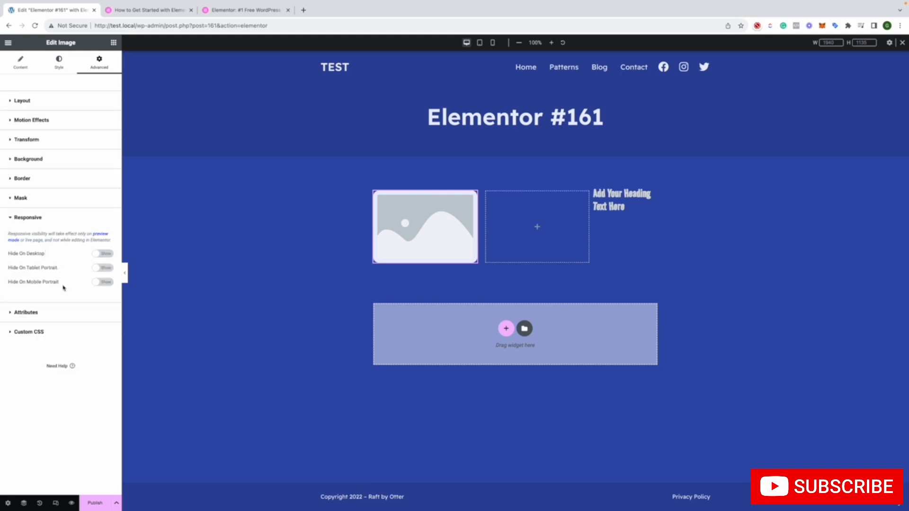
click(37, 315)
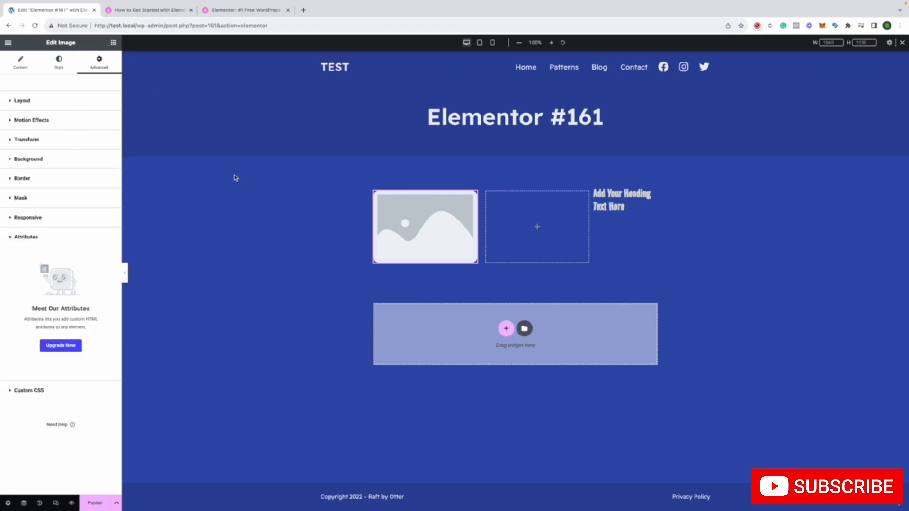
click(300, 227)
click(461, 239)
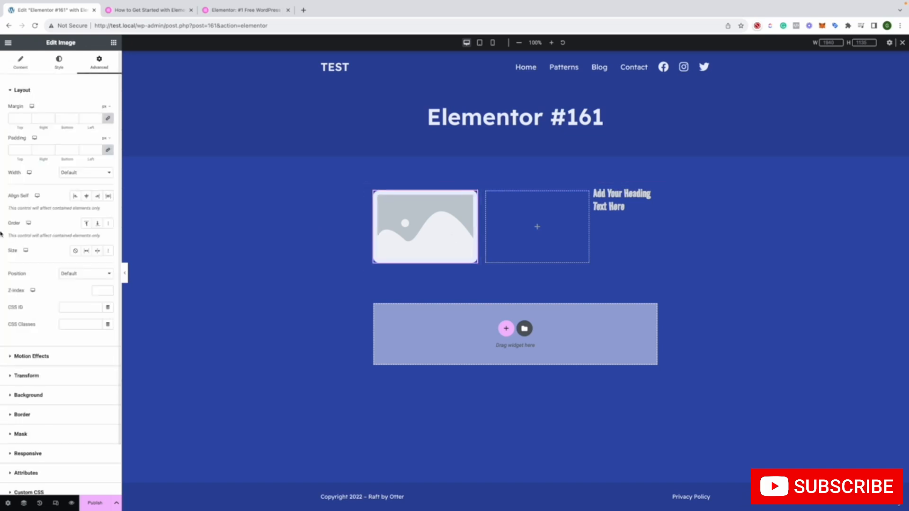
scroll(82, 231, down, 2)
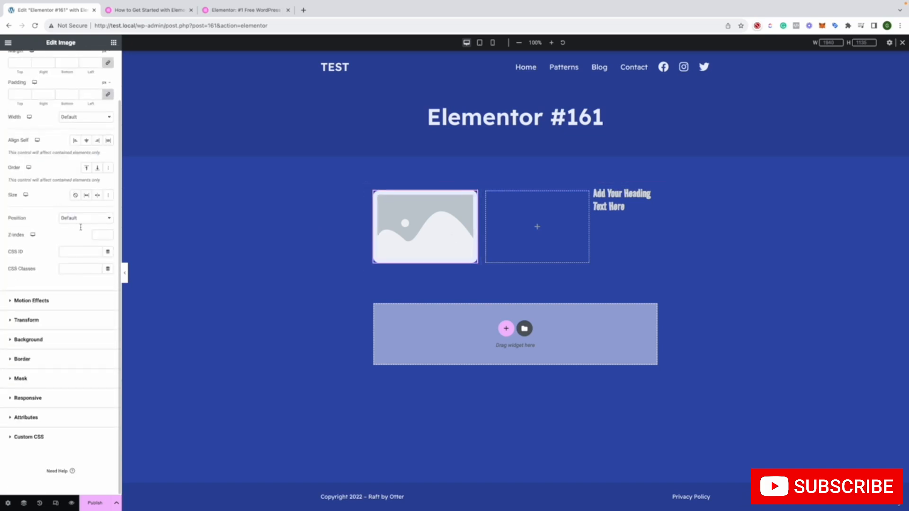
scroll(81, 231, up, 2)
click(20, 63)
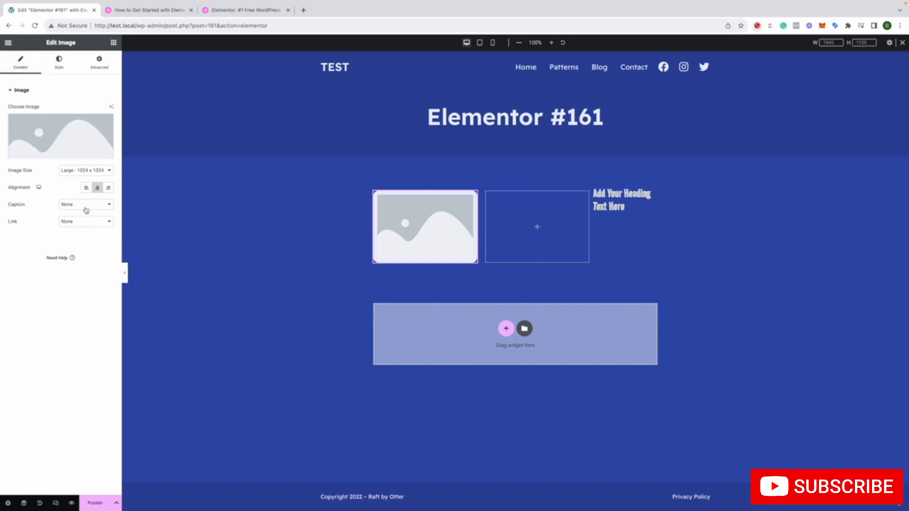
click(176, 217)
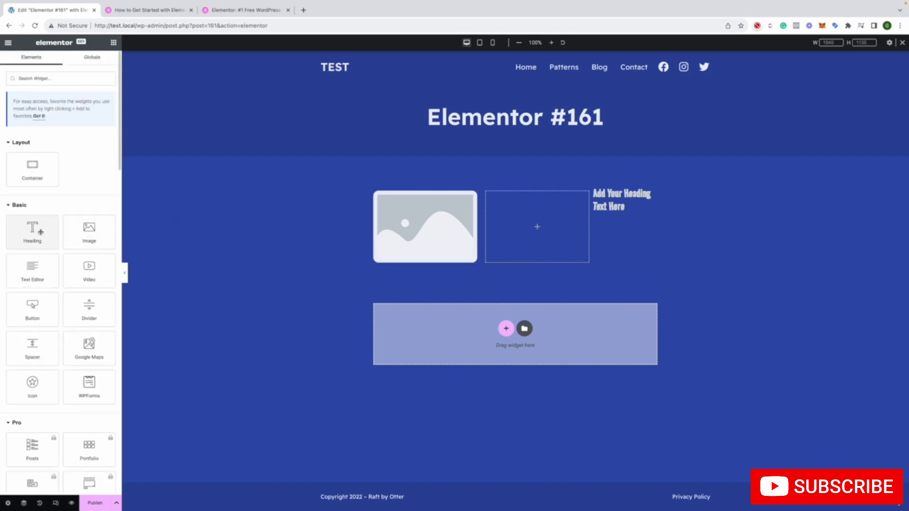
Add a Heading widget below the image in the first container and centre its text
drag(32, 229, 436, 268)
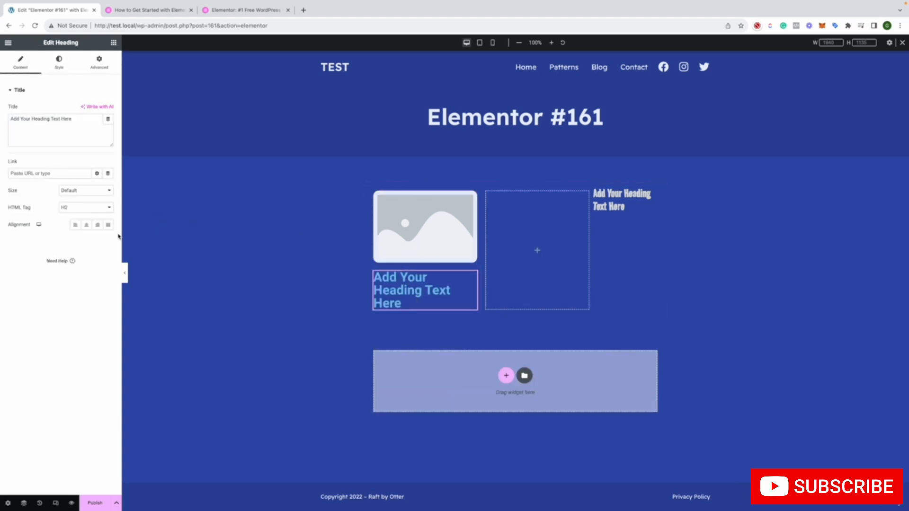
click(86, 225)
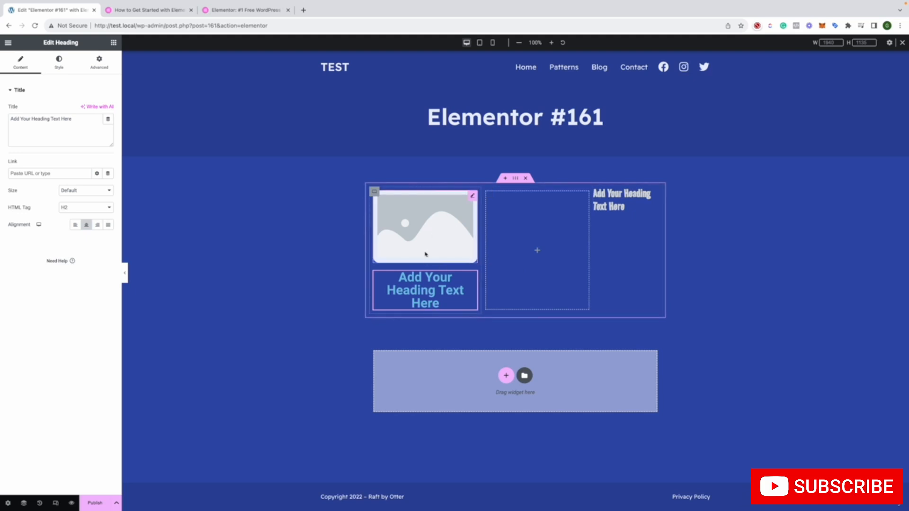
click(228, 265)
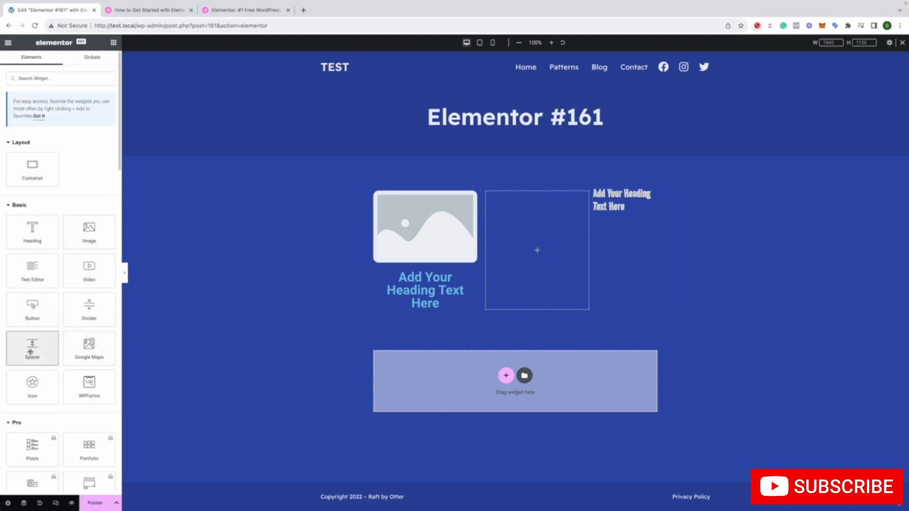
Add a Button widget below the new heading in the first container and centre it
mouse_move(30, 352)
mouse_down()
mouse_move(384, 340)
mouse_move(75, 334)
mouse_move(30, 352)
mouse_up()
drag(48, 320, 420, 309)
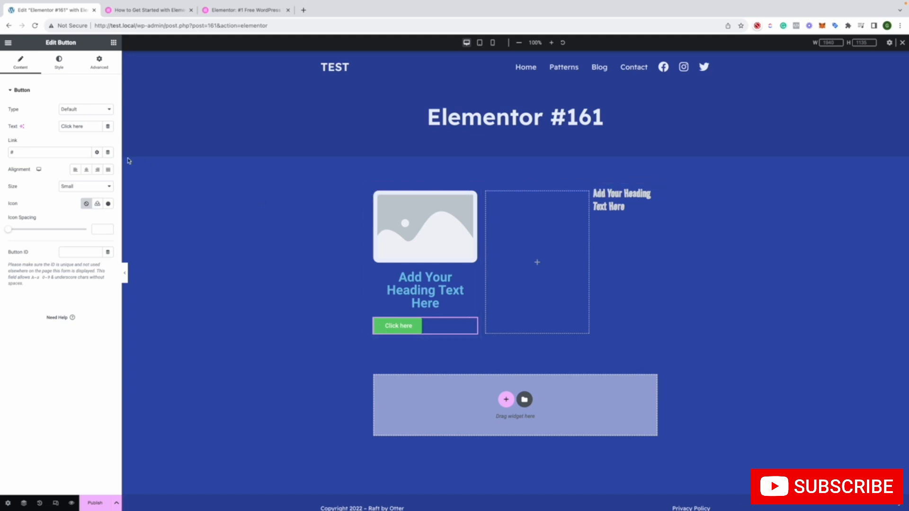
click(83, 173)
click(297, 260)
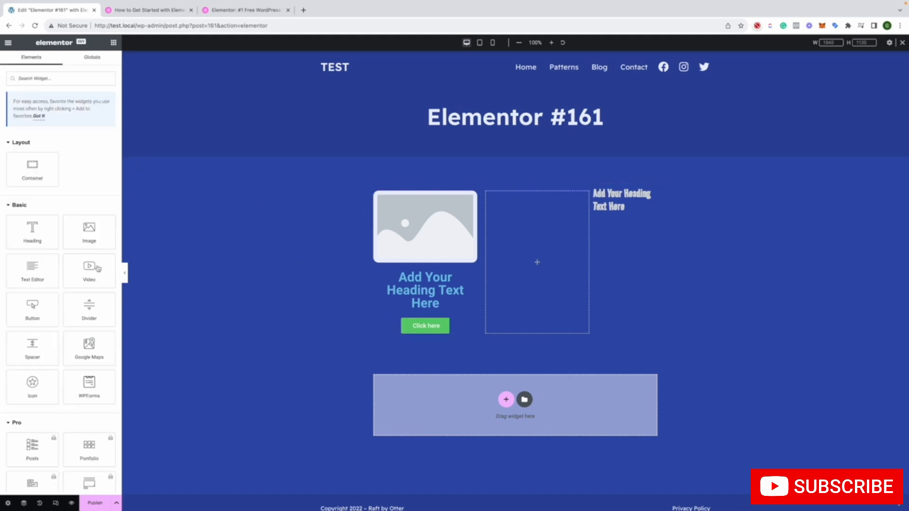
Try a Spacer widget below the button and delete it
drag(29, 351, 419, 369)
right_click(407, 348)
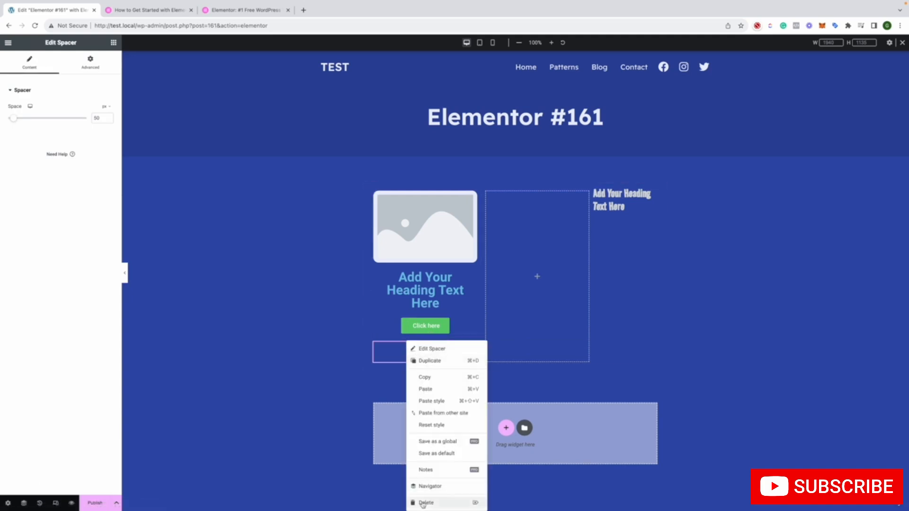
click(440, 503)
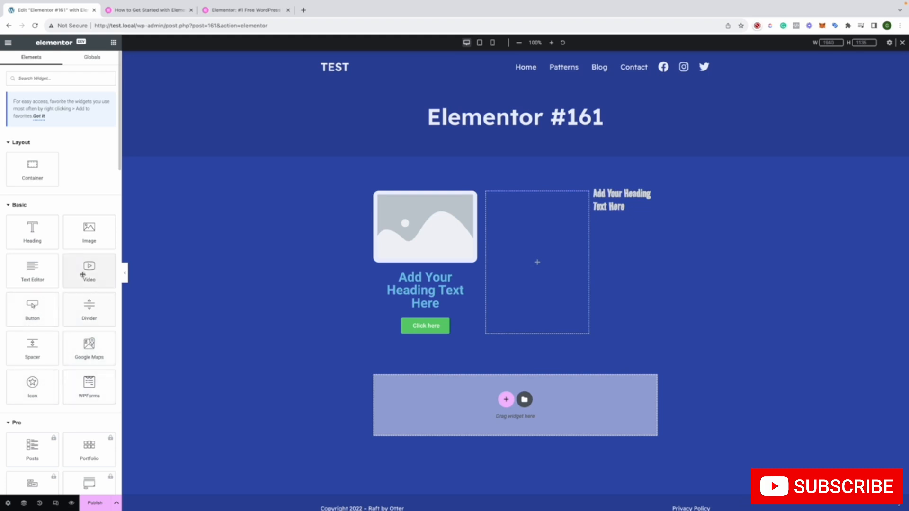
Add an Image Box widget to the empty middle container
scroll(104, 338, down, 2)
scroll(105, 338, down, 5)
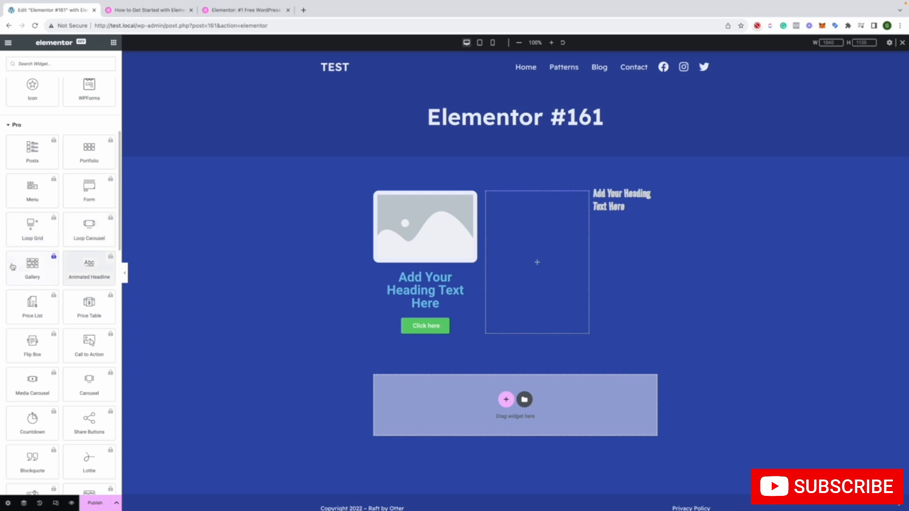
scroll(86, 305, down, 5)
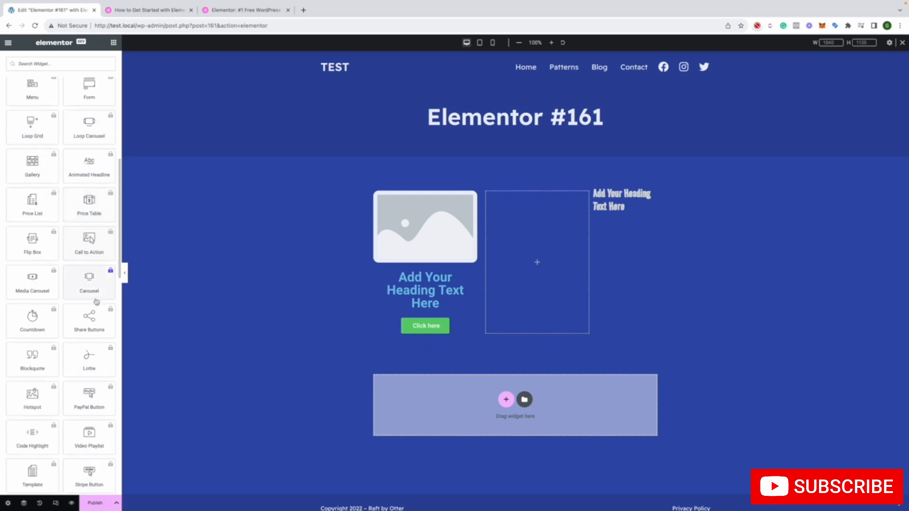
scroll(96, 301, down, 7)
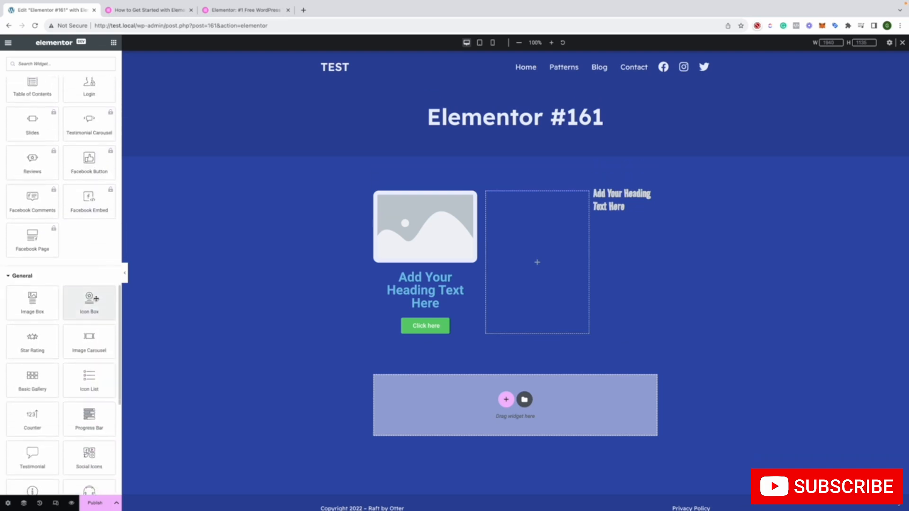
drag(49, 299, 559, 248)
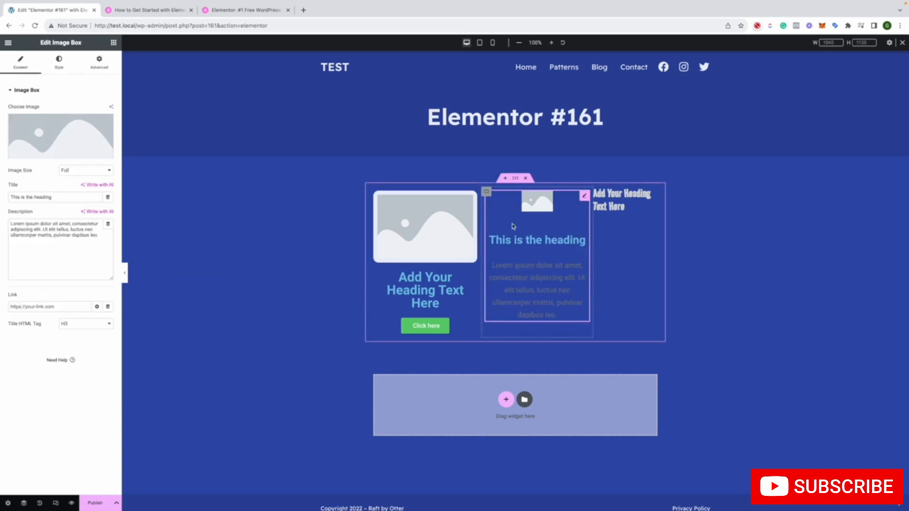
click(237, 265)
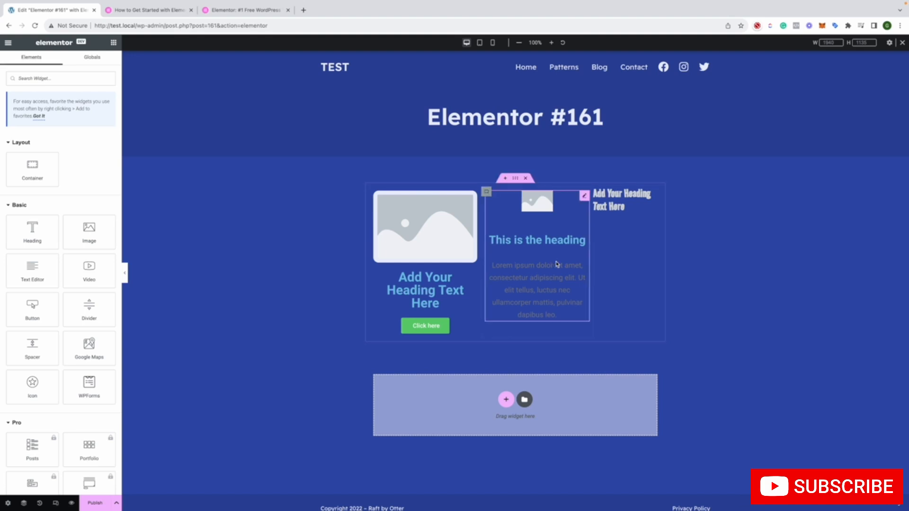
Look at the AI writing option for the Image Box title and its Connect sign-in page, and close both
click(536, 263)
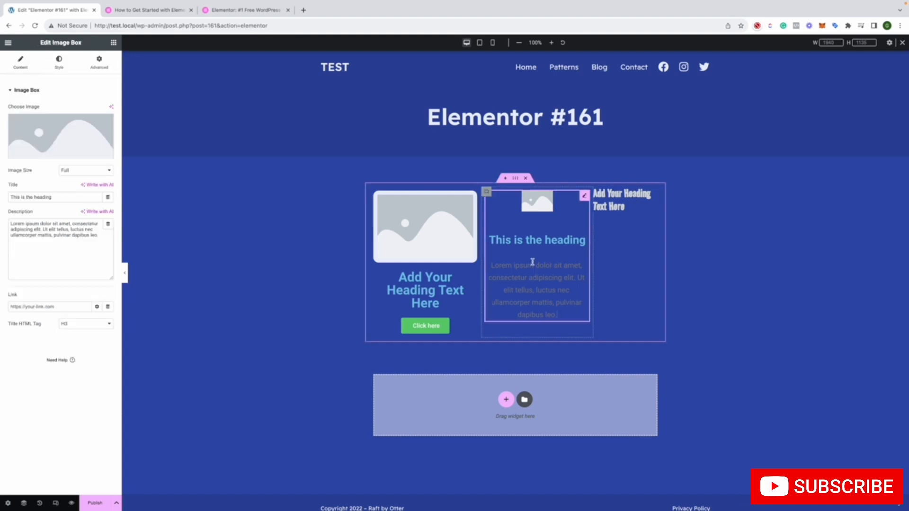
click(92, 185)
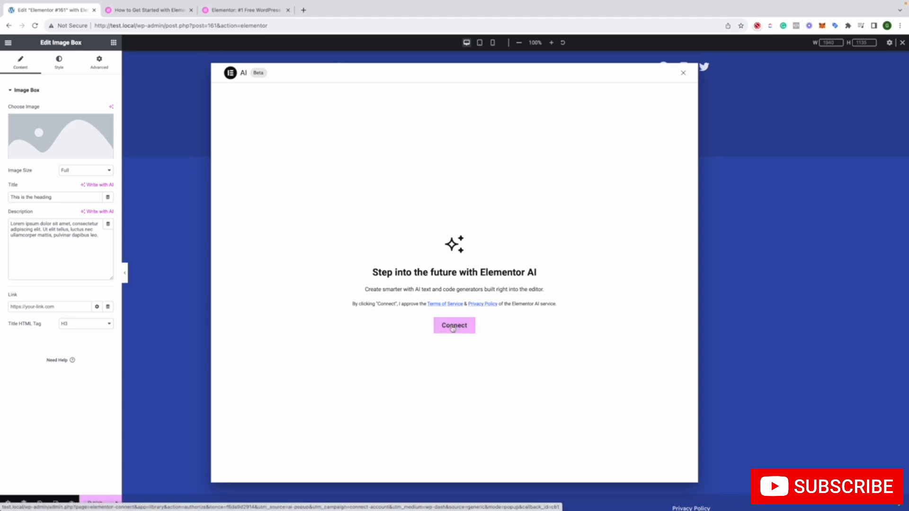
click(453, 327)
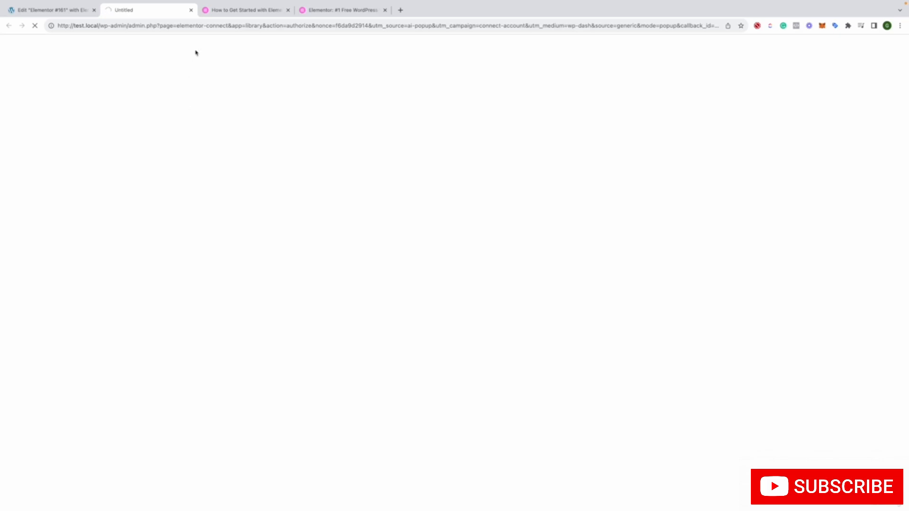
click(192, 10)
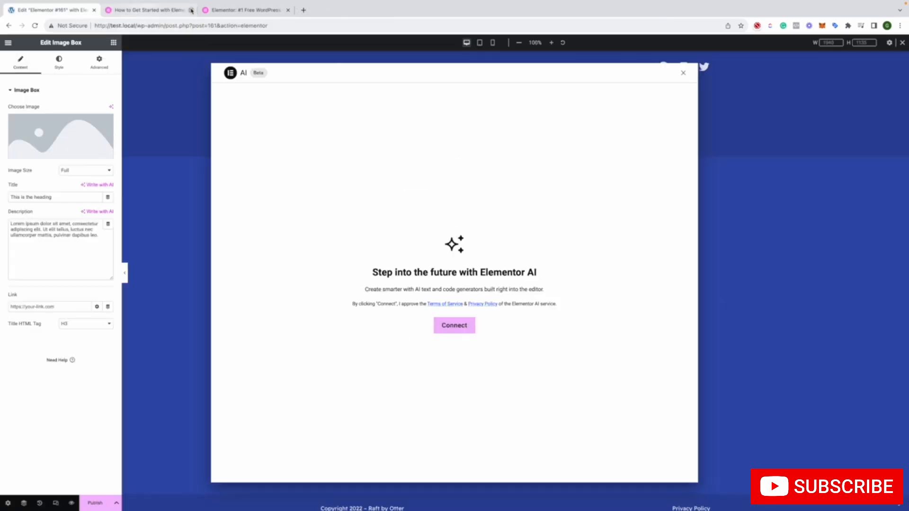
click(56, 199)
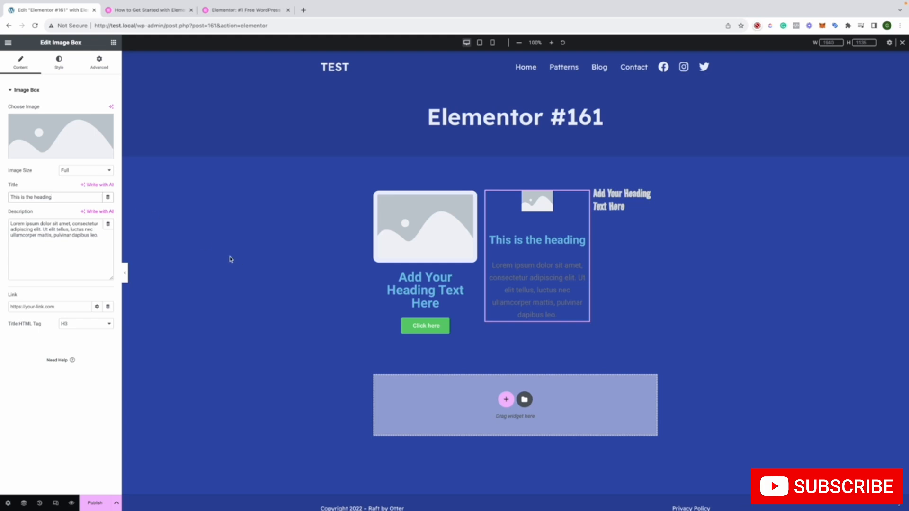
Add a Menu Anchor widget below the button in the first container
click(605, 248)
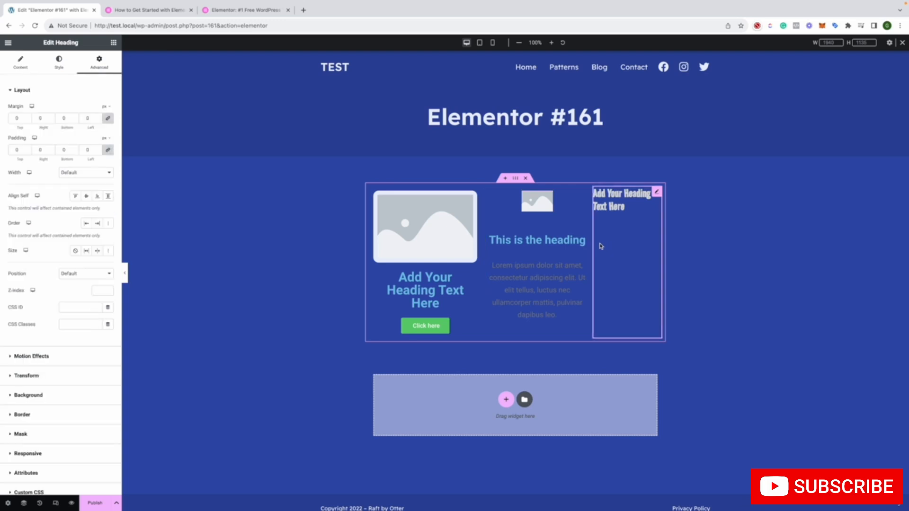
scroll(54, 381, down, 3)
scroll(85, 377, up, 3)
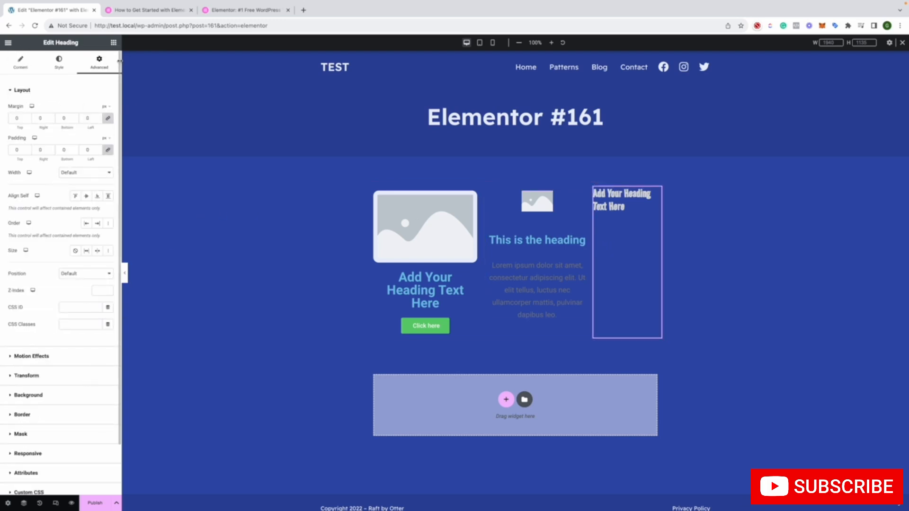
click(114, 44)
scroll(110, 236, down, 6)
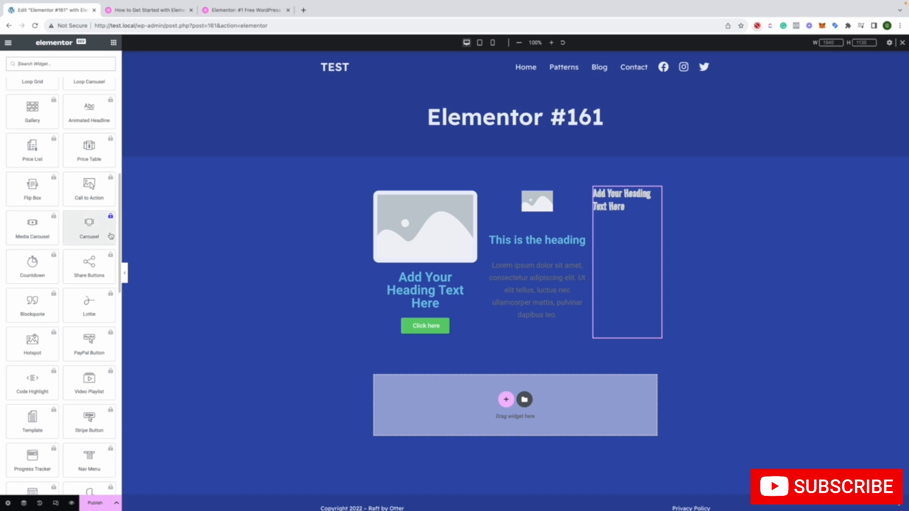
scroll(110, 236, up, 3)
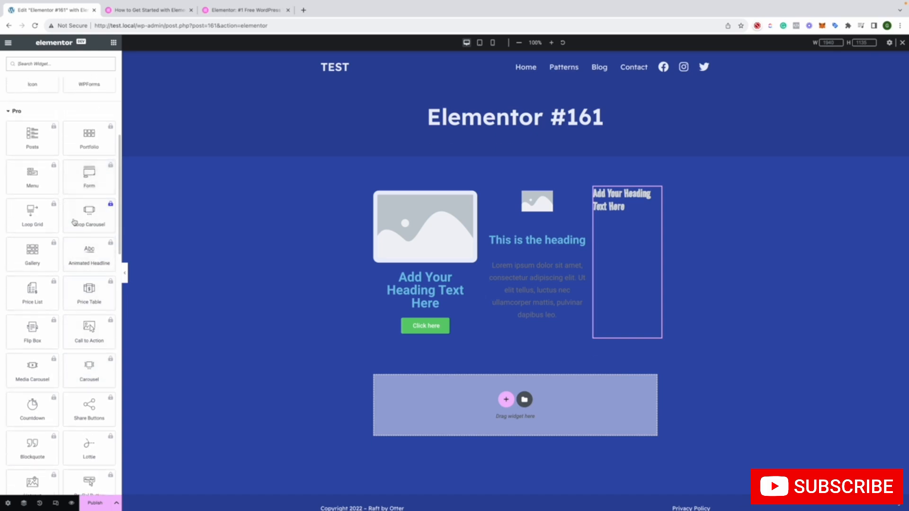
scroll(88, 269, down, 5)
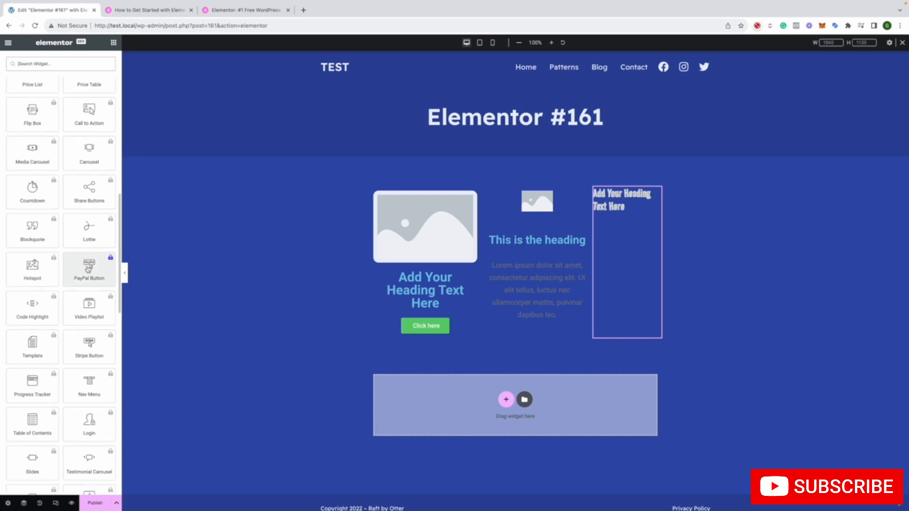
scroll(88, 269, down, 8)
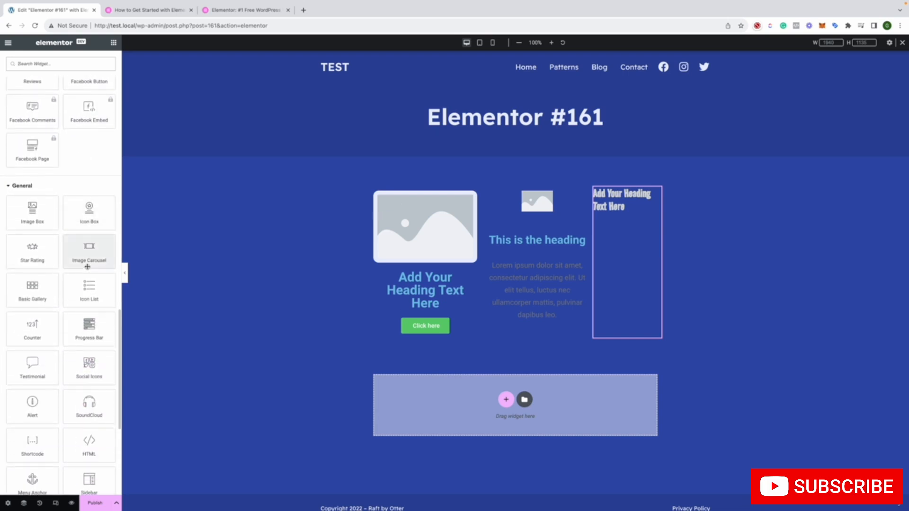
scroll(88, 266, down, 6)
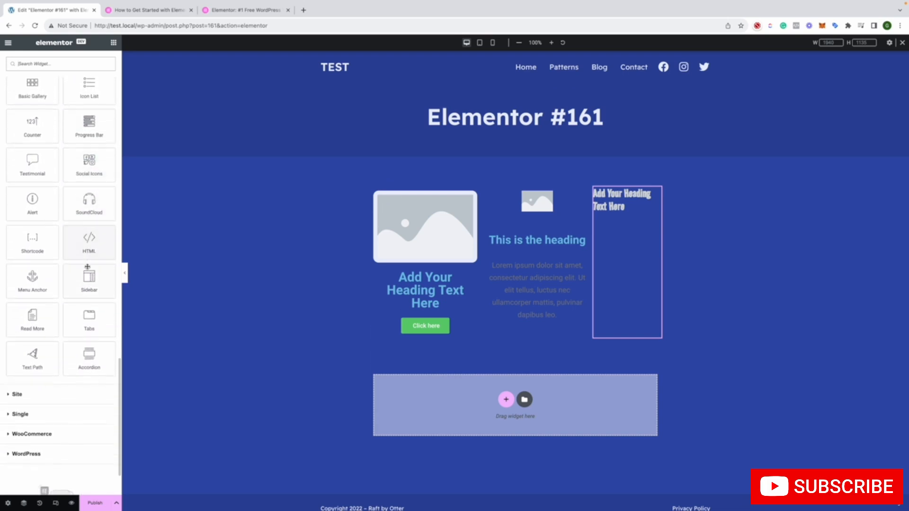
drag(33, 237, 426, 344)
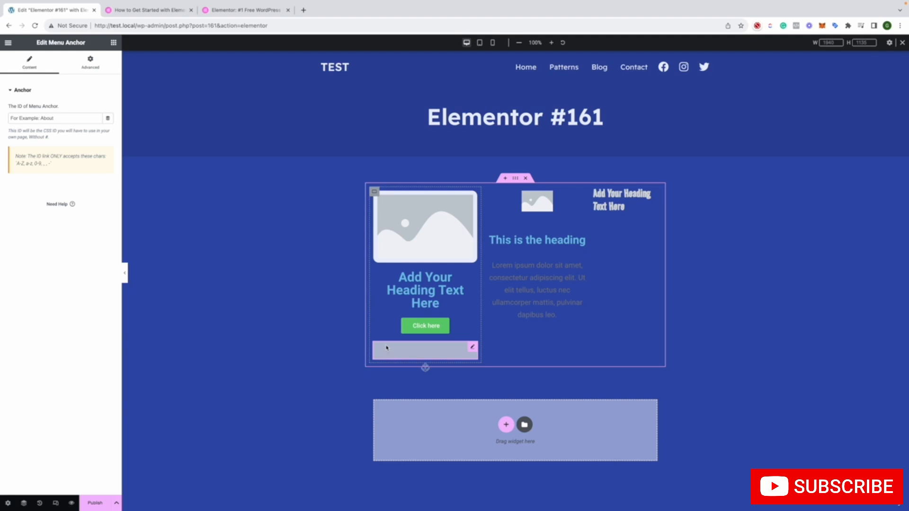
Set the Menu Anchor's ID to Test
click(38, 118)
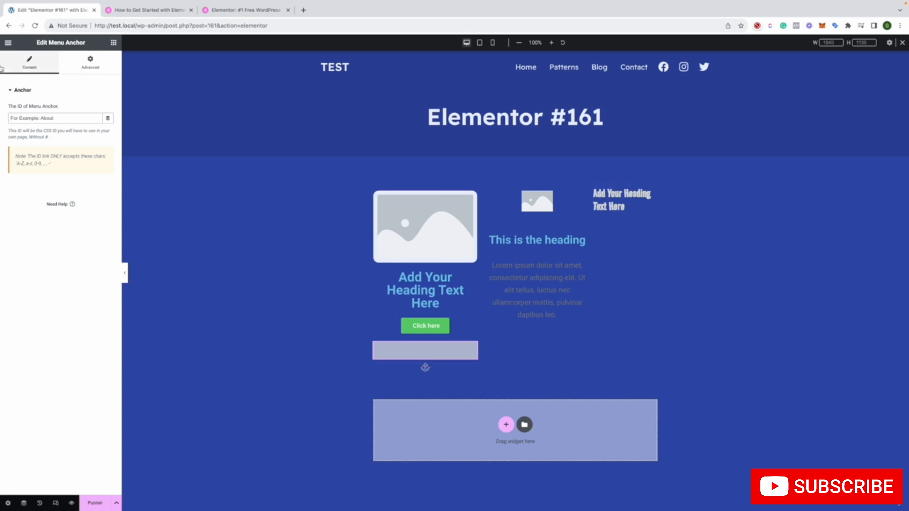
click(69, 118)
text(Test)
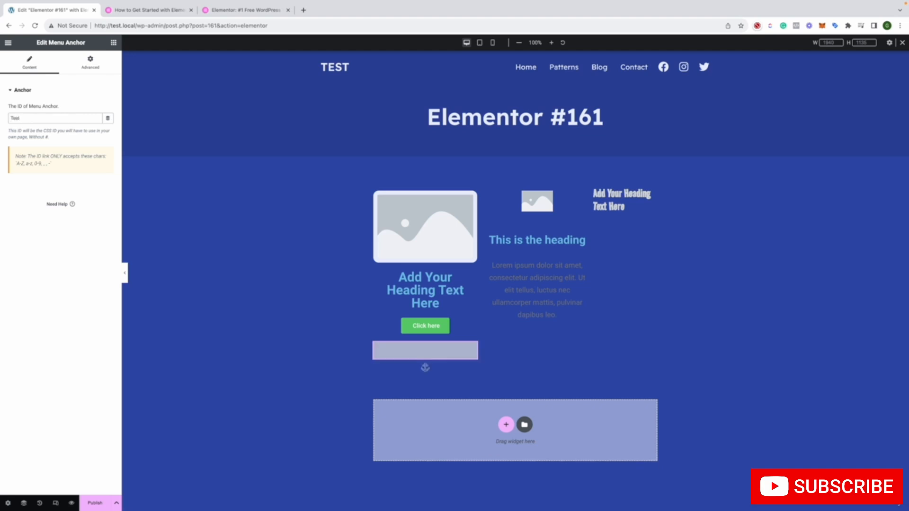
click(302, 313)
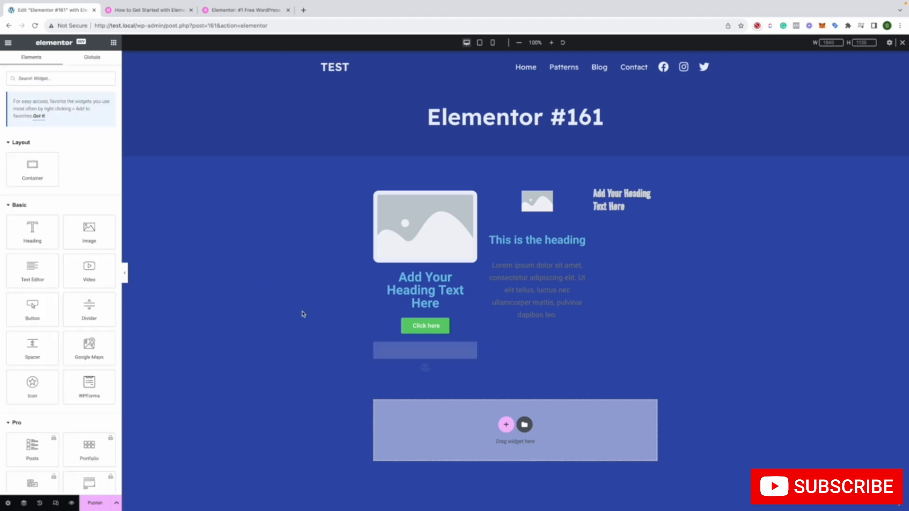
Add a two-column container below the existing section and move the Menu Anchor into its first column
click(418, 350)
drag(418, 350, 521, 429)
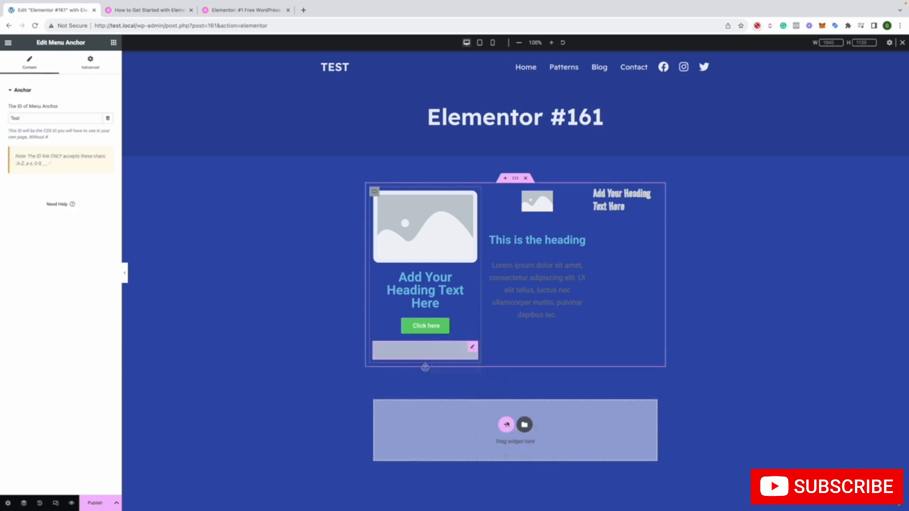
click(506, 425)
click(484, 439)
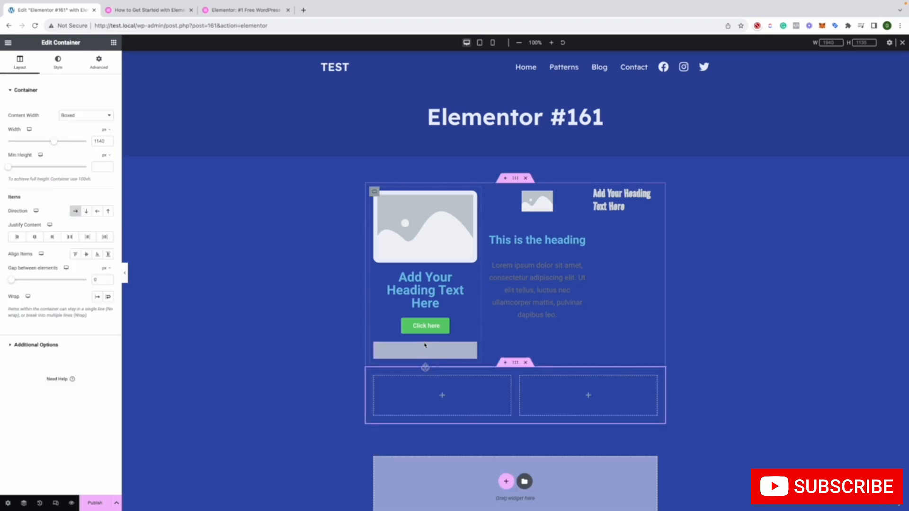
Link the "Click here" button to the Test menu anchor
click(419, 325)
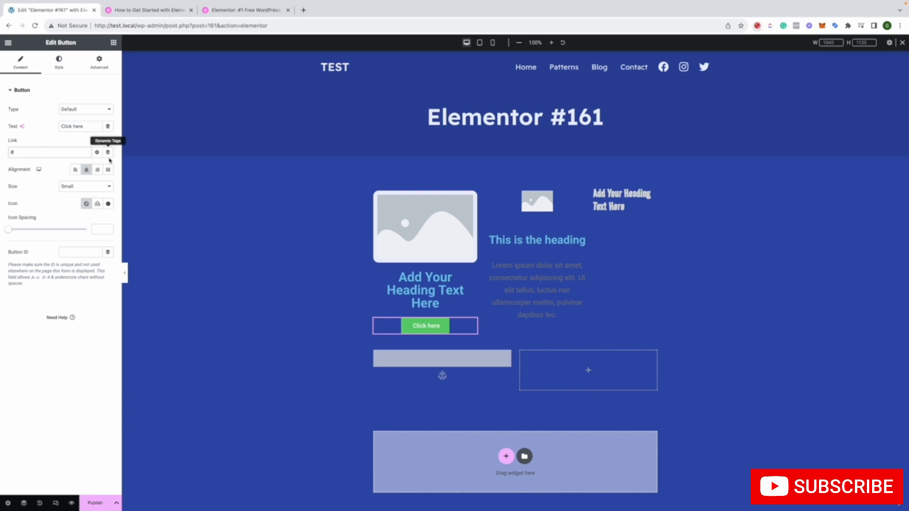
click(65, 153)
text(Test)
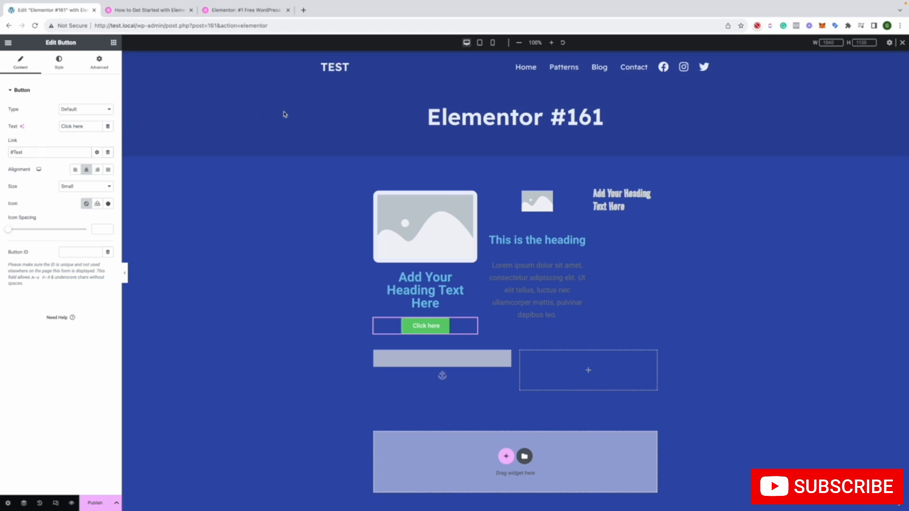
scroll(284, 114, down, 2)
scroll(284, 114, up, 2)
Add a Progress Bar widget beside the third-column heading and set its percentage to 58
click(114, 42)
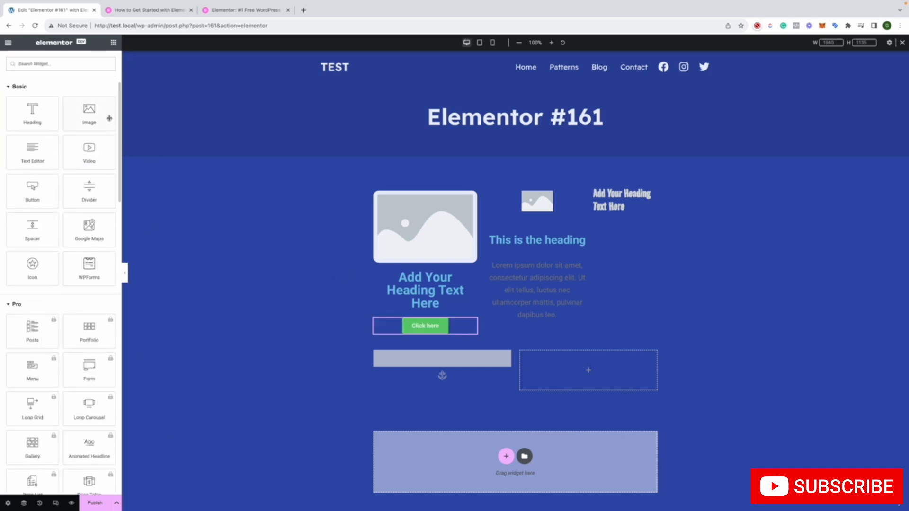
scroll(109, 118, down, 18)
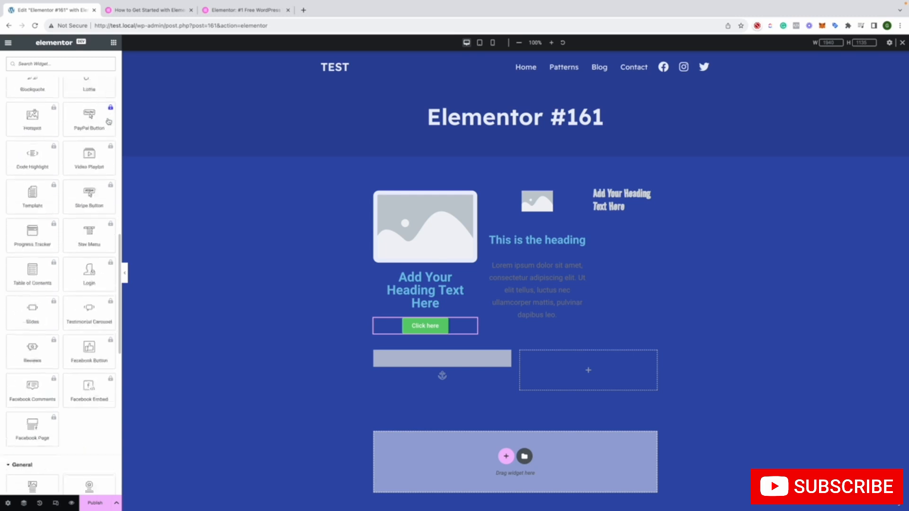
scroll(109, 122, down, 8)
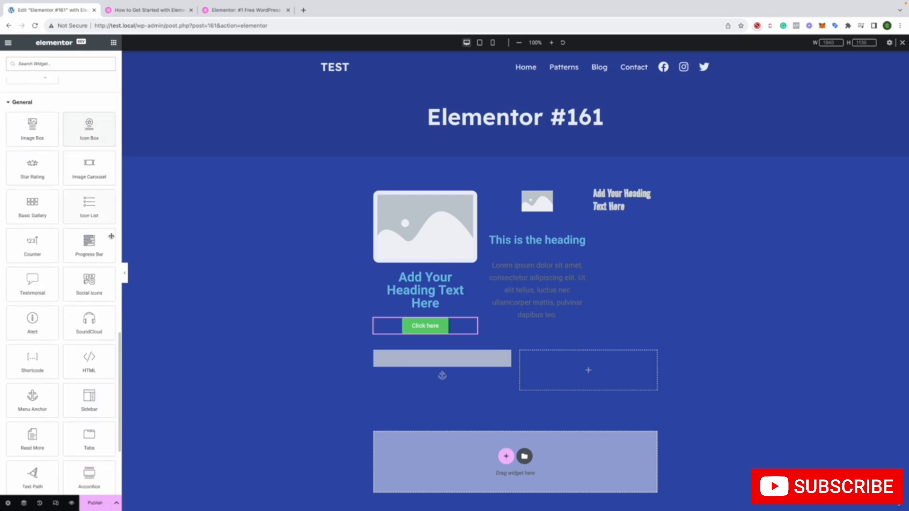
drag(111, 235, 645, 226)
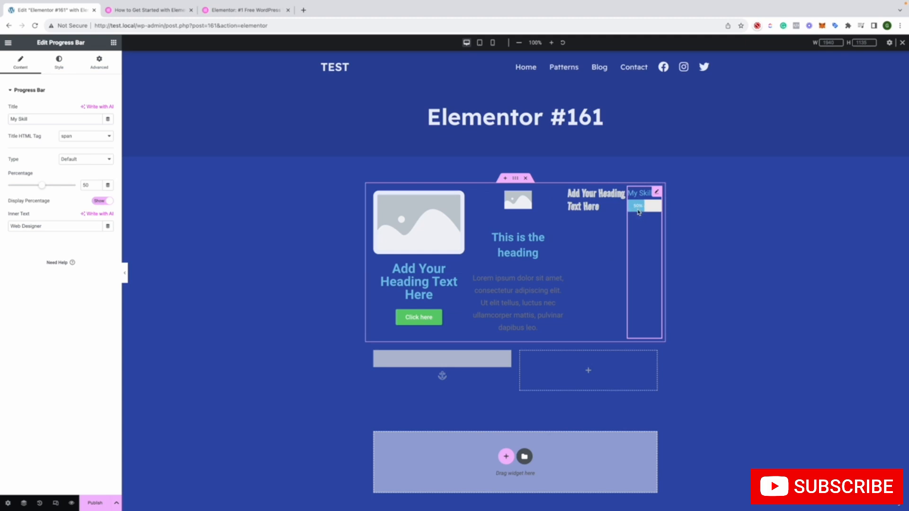
drag(42, 186, 48, 186)
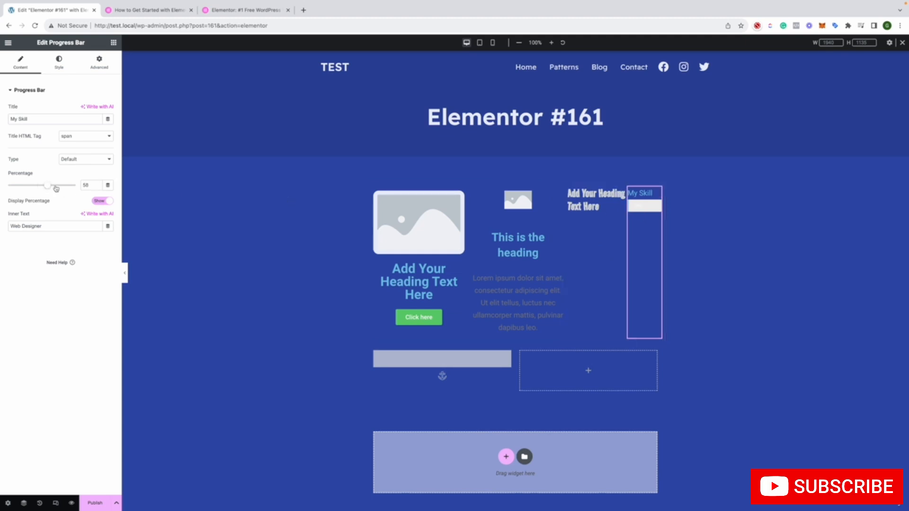
Look through the widgets offered in the Site, Single, WooCommerce and WordPress categories
click(113, 43)
scroll(103, 116, down, 15)
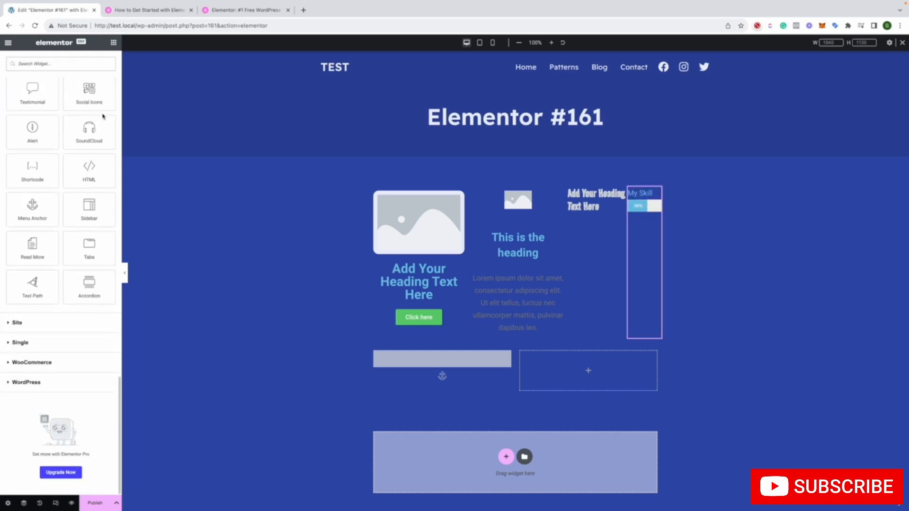
click(50, 324)
scroll(52, 321, down, 2)
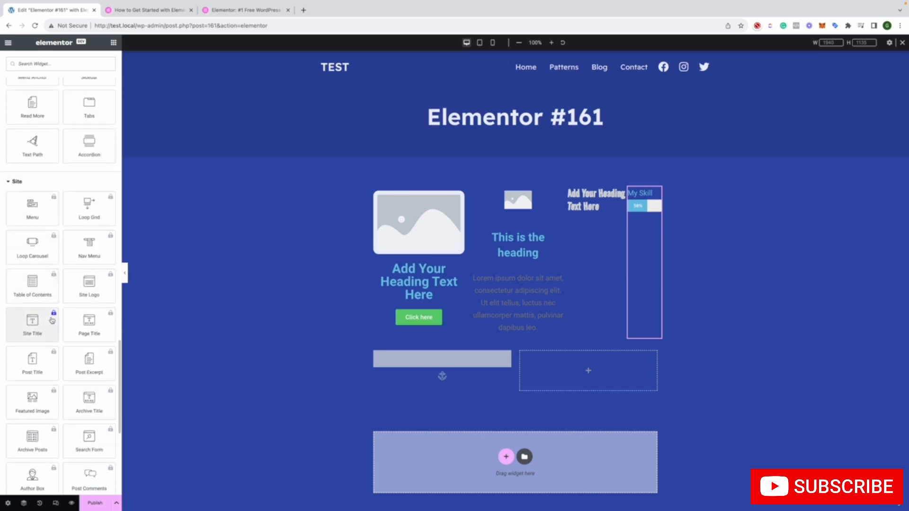
scroll(53, 321, down, 3)
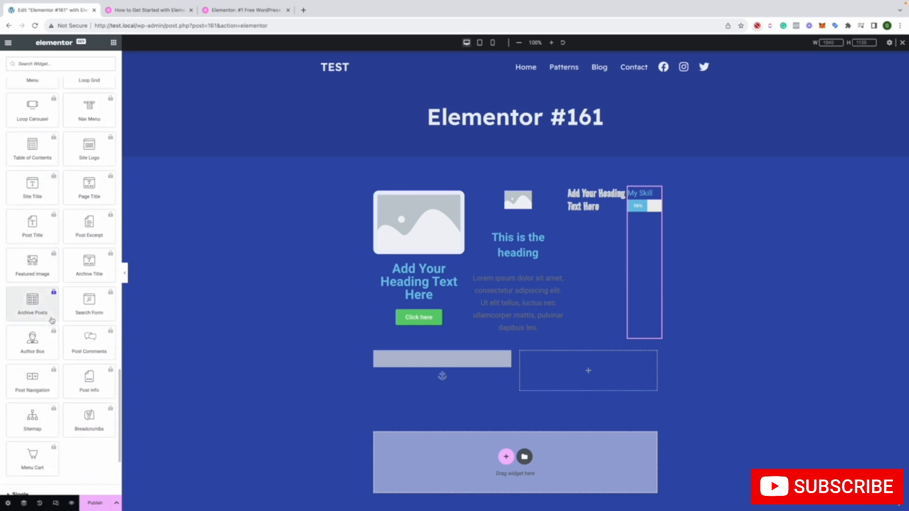
scroll(52, 321, down, 4)
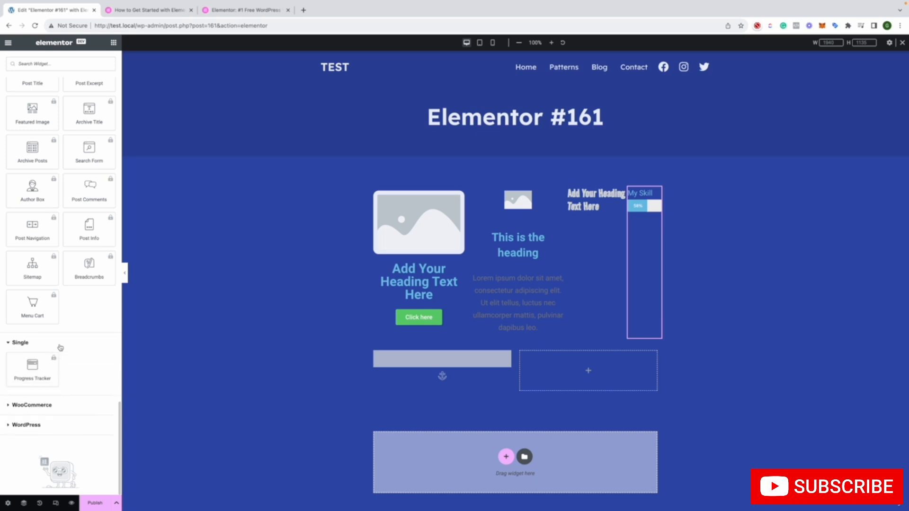
click(54, 363)
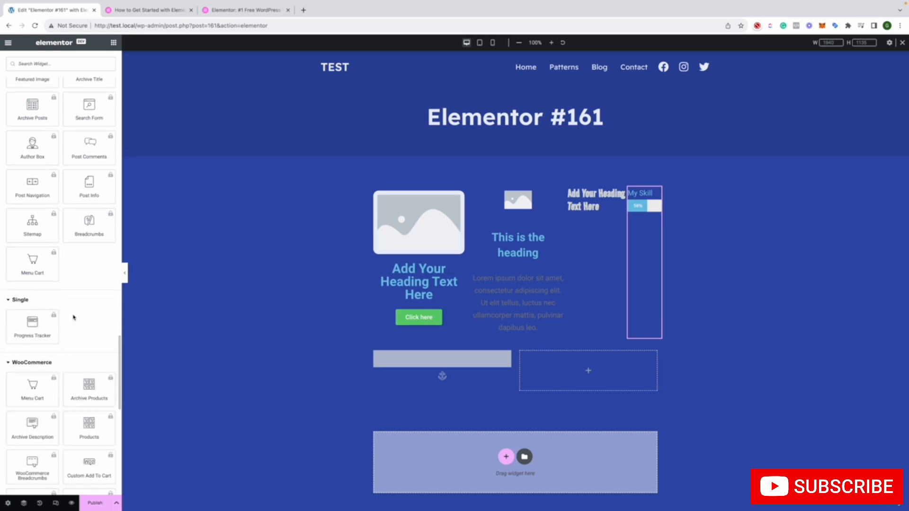
scroll(76, 314, down, 6)
scroll(79, 313, down, 6)
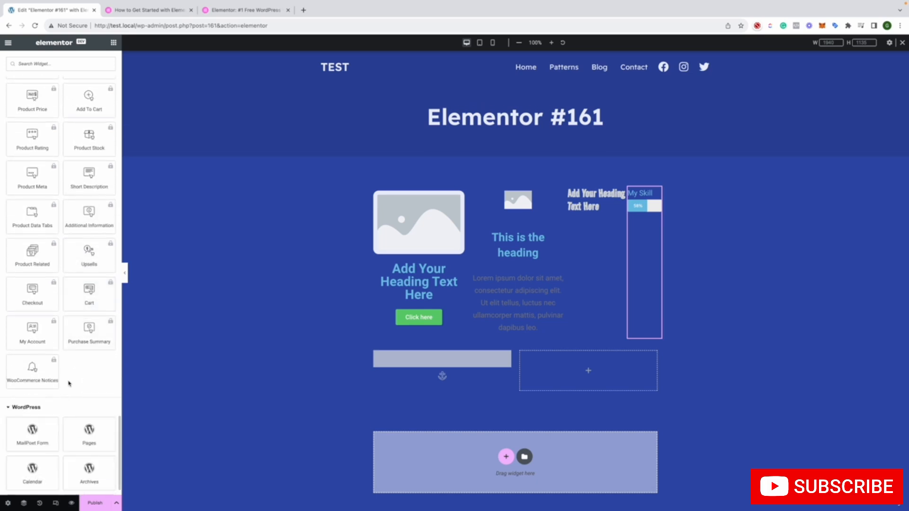
scroll(71, 364, down, 9)
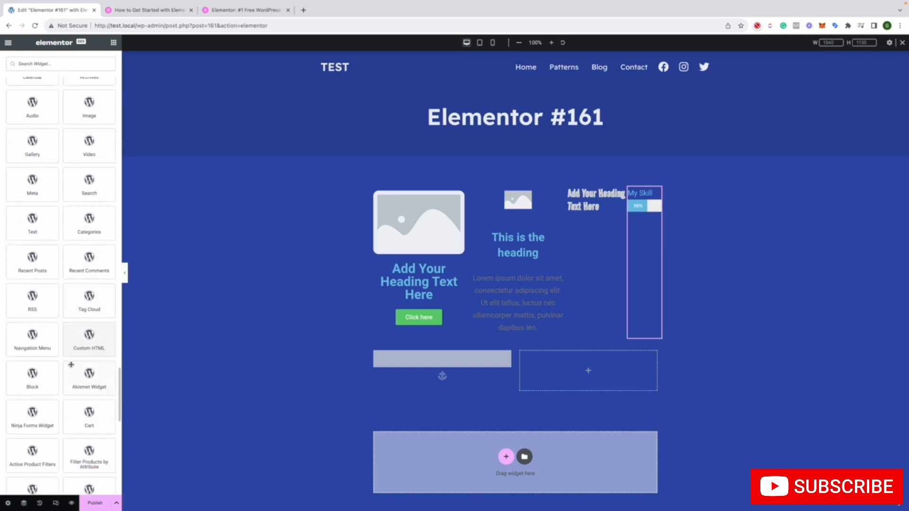
Look through the remaining WordPress widgets at the end of the widget library and publish the page
scroll(71, 364, down, 8)
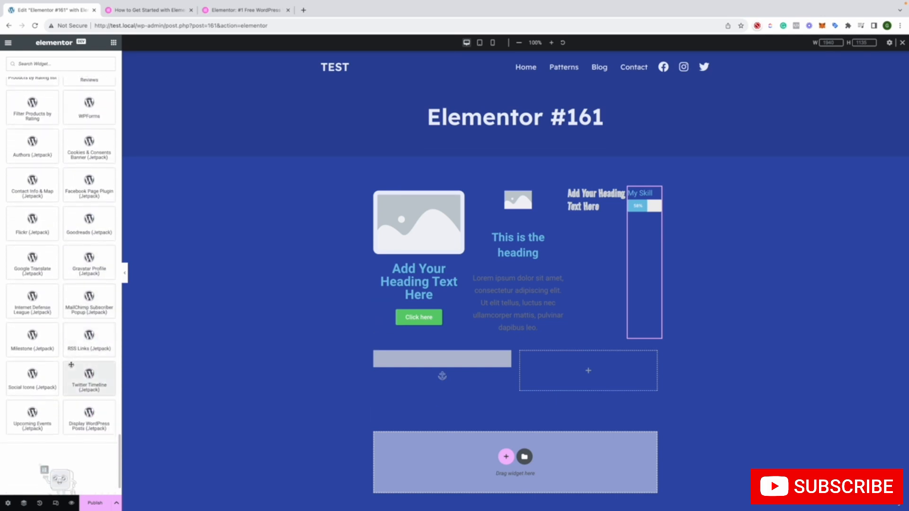
scroll(71, 365, down, 1)
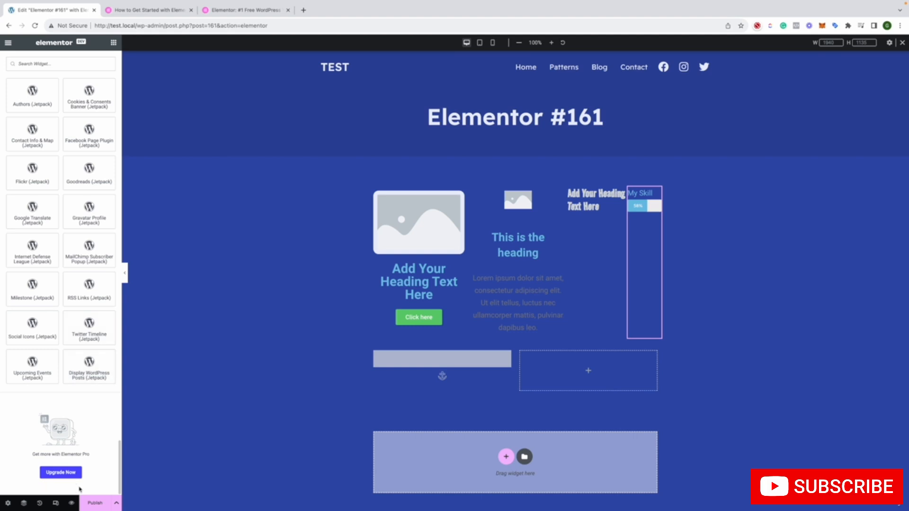
click(94, 499)
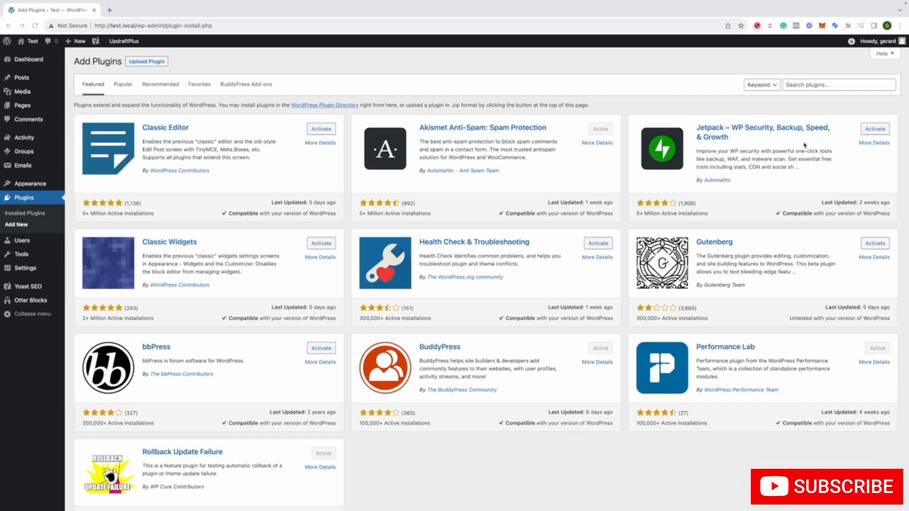
Search the plugin directory for "yoast"
click(796, 86)
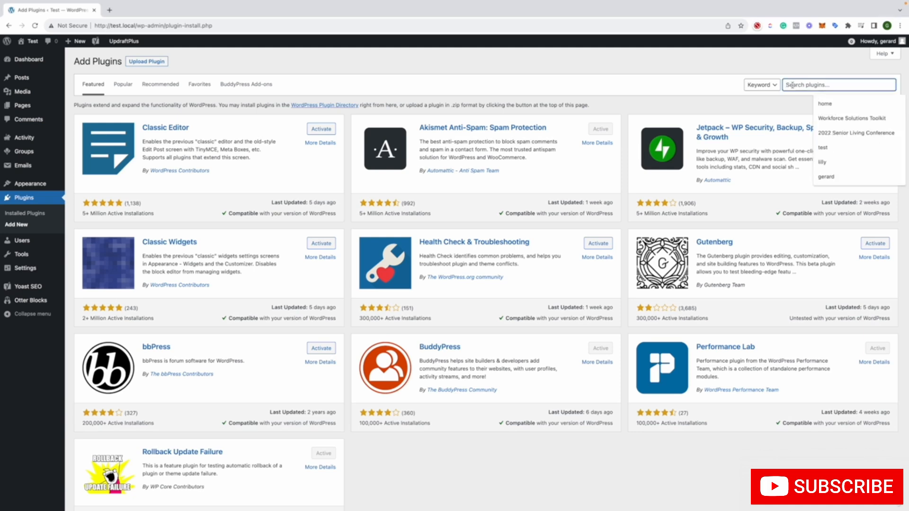
text(yoast)
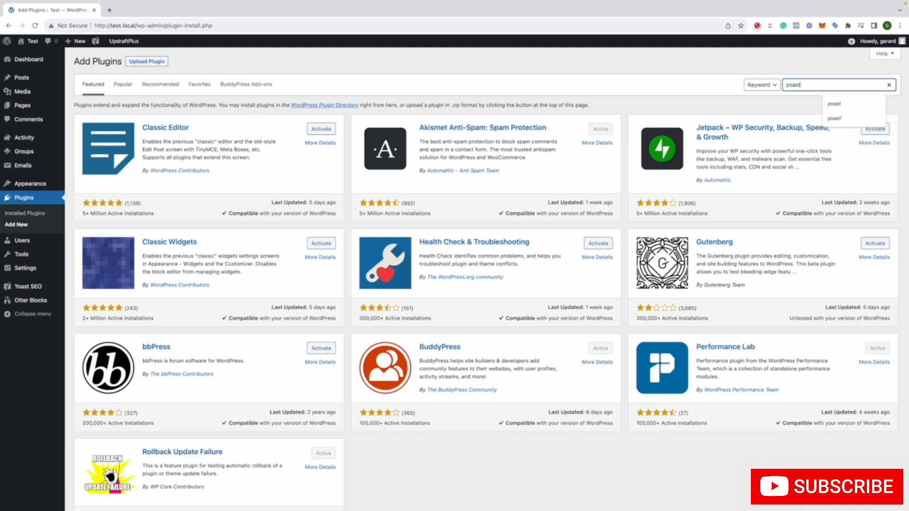
key(Return)
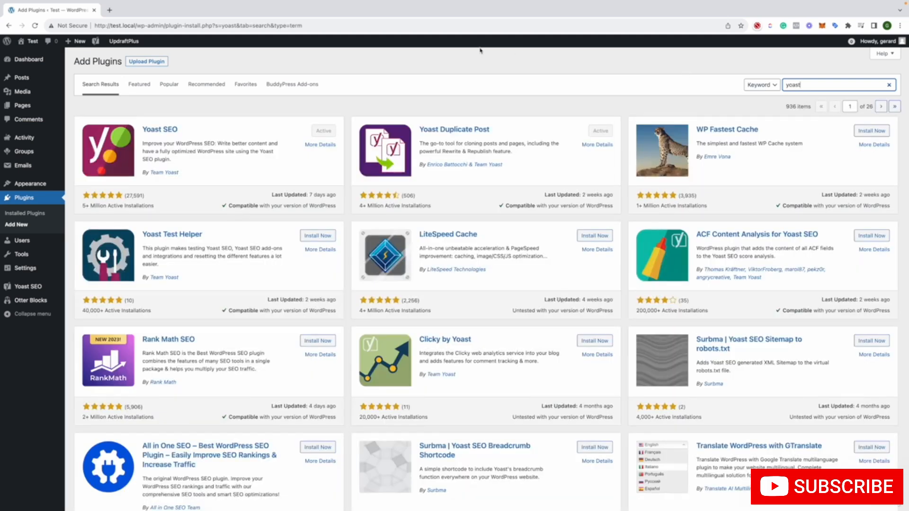
Open the Yoast SEO plugin details in a new browser tab, read its feature description including XML sitemaps, and close the tab
right_click(322, 145)
click(338, 147)
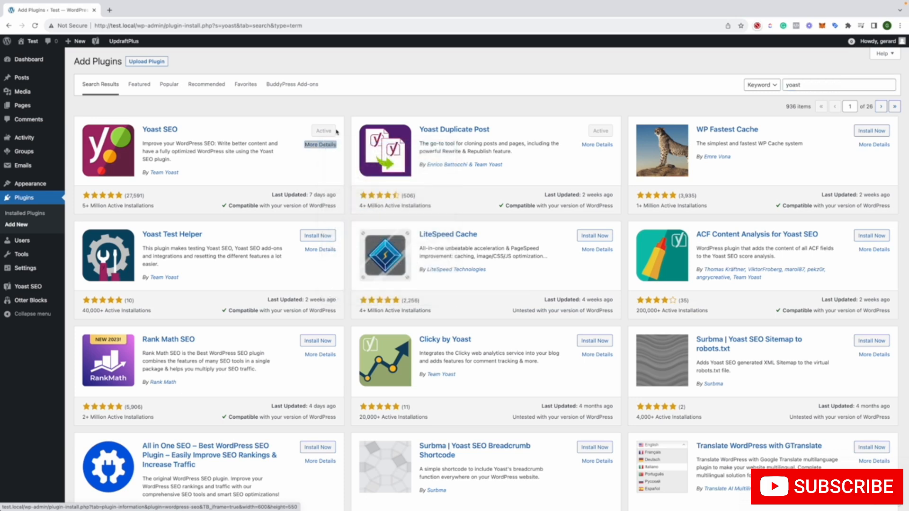
click(142, 12)
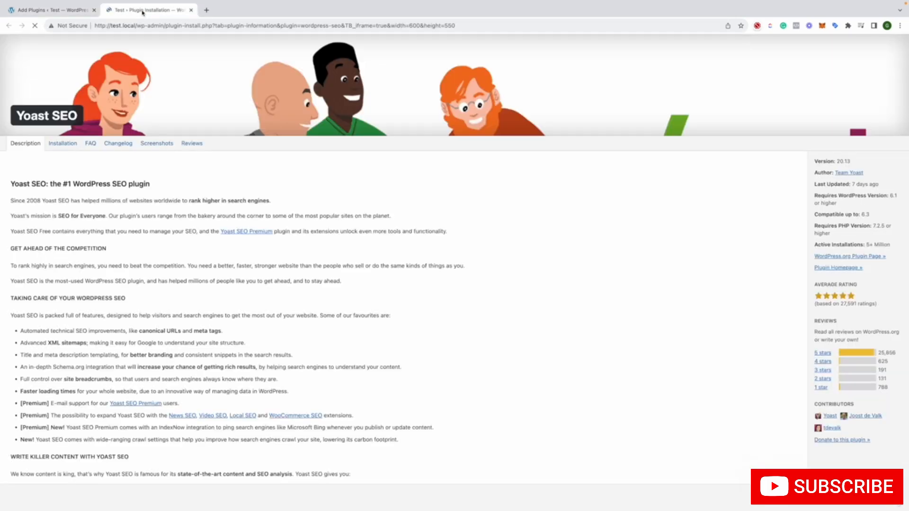
scroll(164, 98, down, 5)
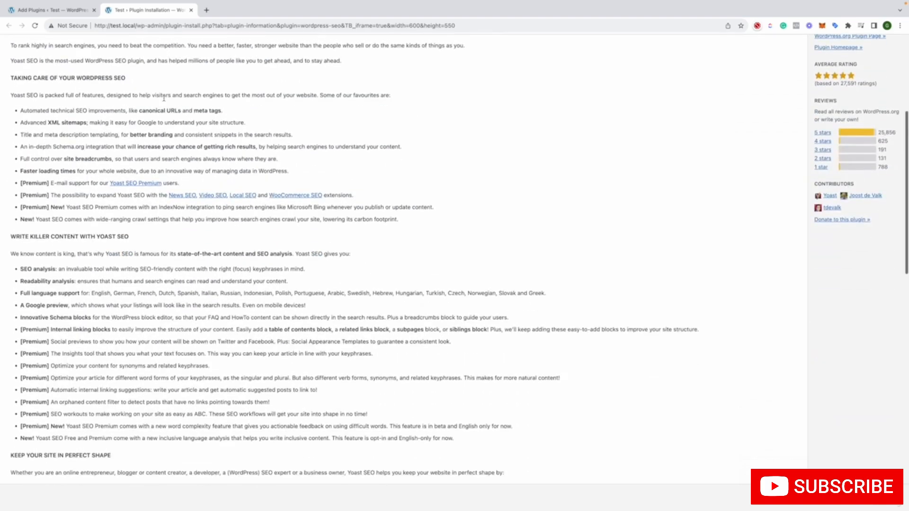
scroll(164, 98, up, 5)
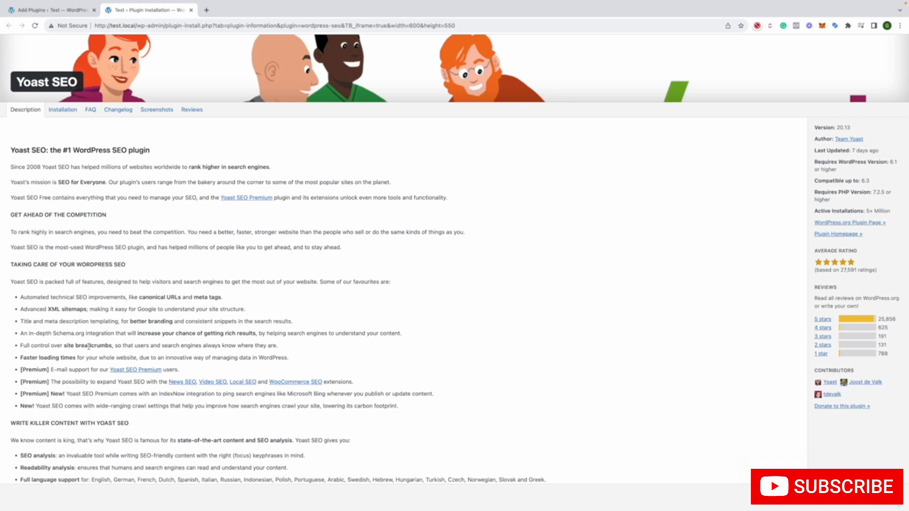
drag(135, 309, 17, 312)
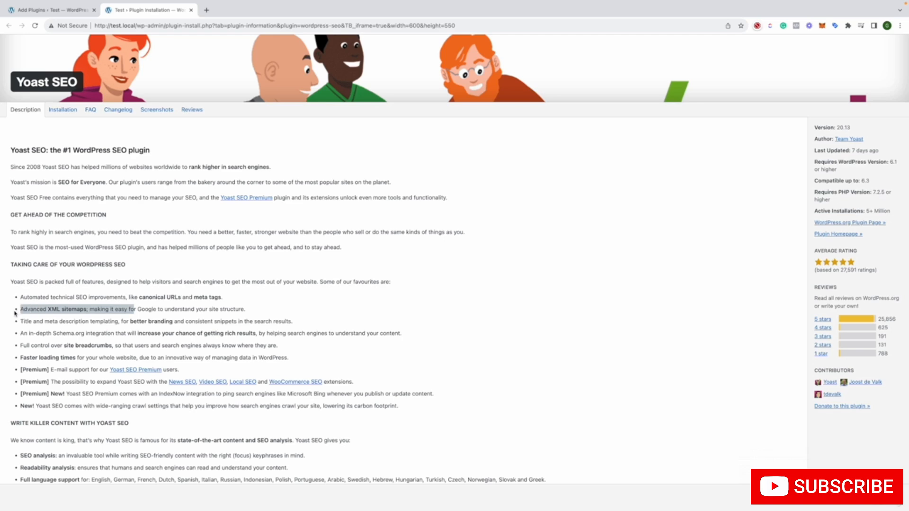
click(191, 10)
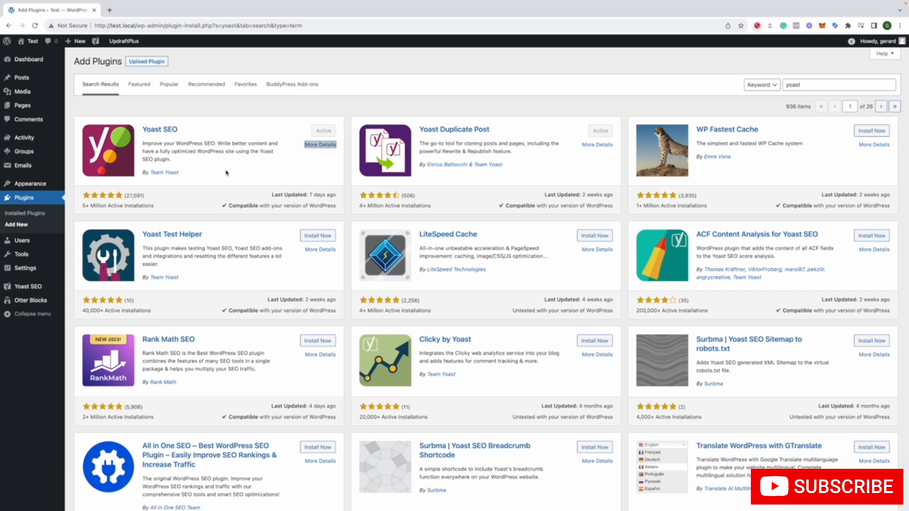
Search Google for "sitemap" in a new browser tab, examine the Mural sitemap template image, and close the tab
scroll(226, 173, down, 9)
scroll(226, 173, up, 9)
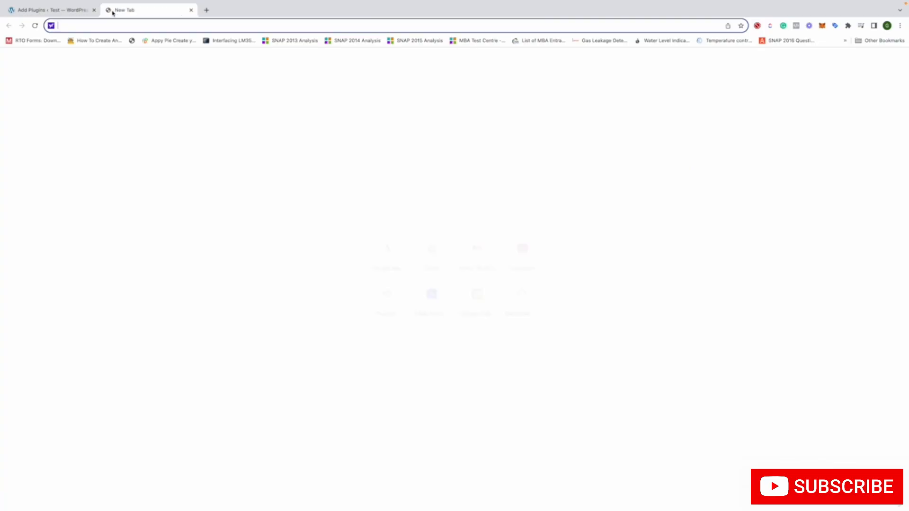
click(110, 10)
text(google.com)
key(Return)
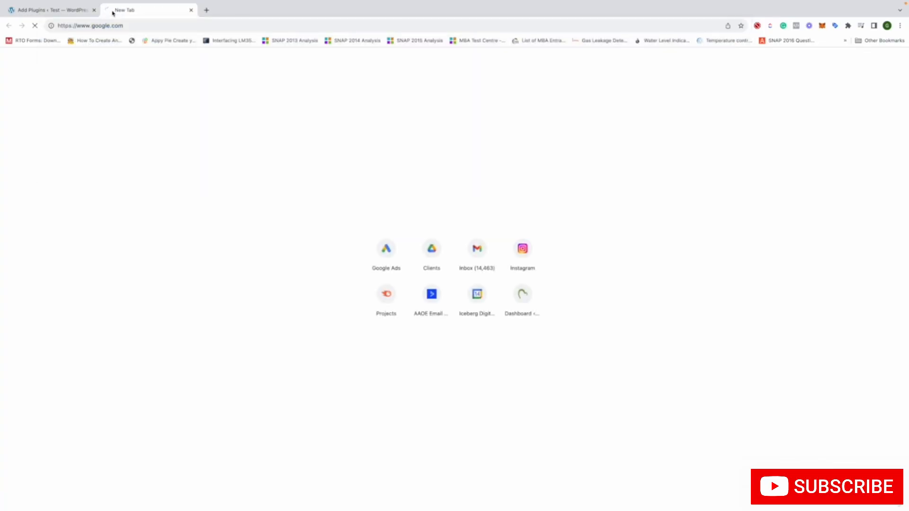
text(sitemap)
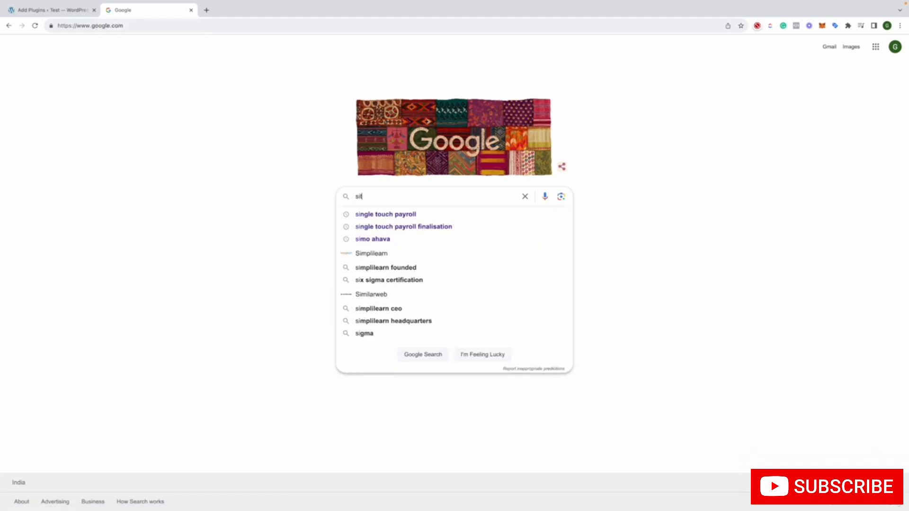
key(Return)
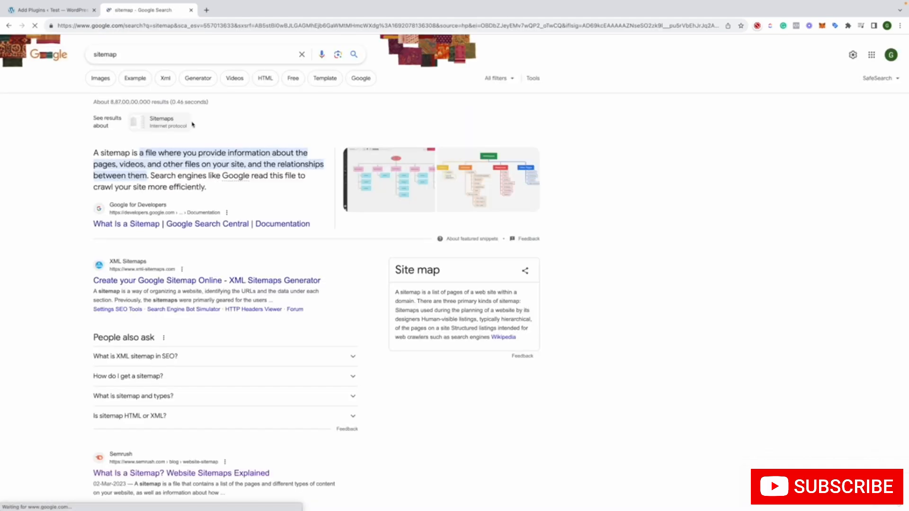
click(403, 182)
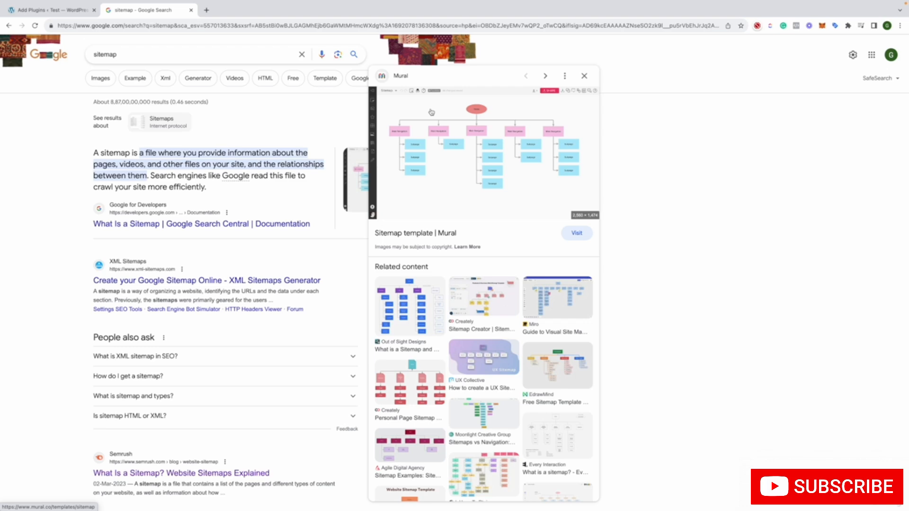
click(38, 10)
click(132, 10)
click(191, 10)
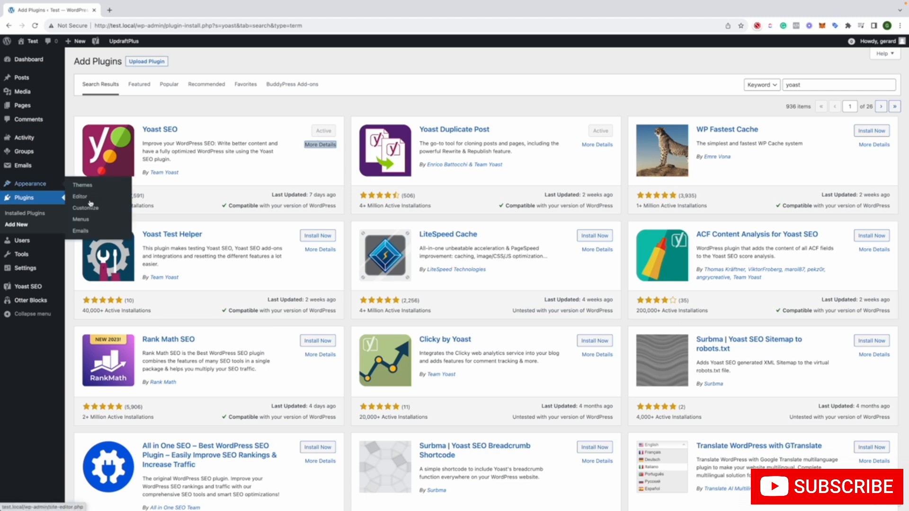
Open the Yoast SEO settings from the list of installed plugins
click(30, 214)
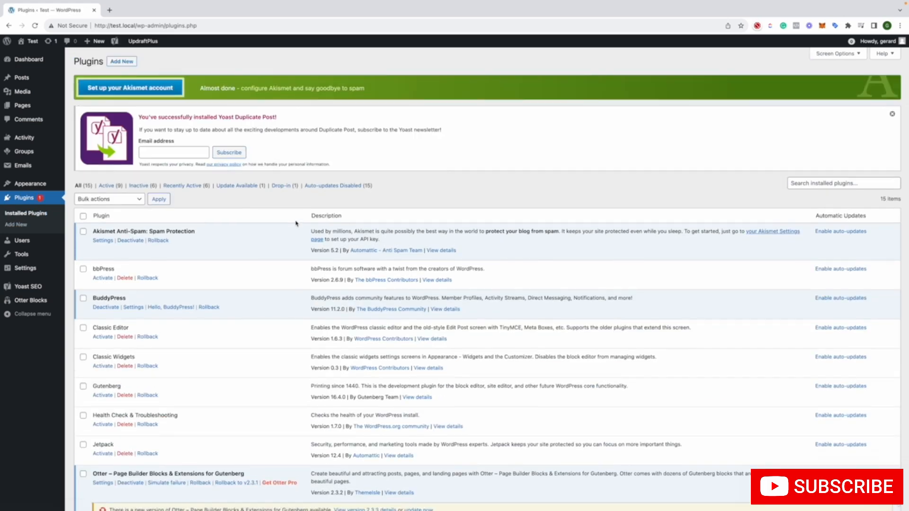
scroll(296, 224, down, 10)
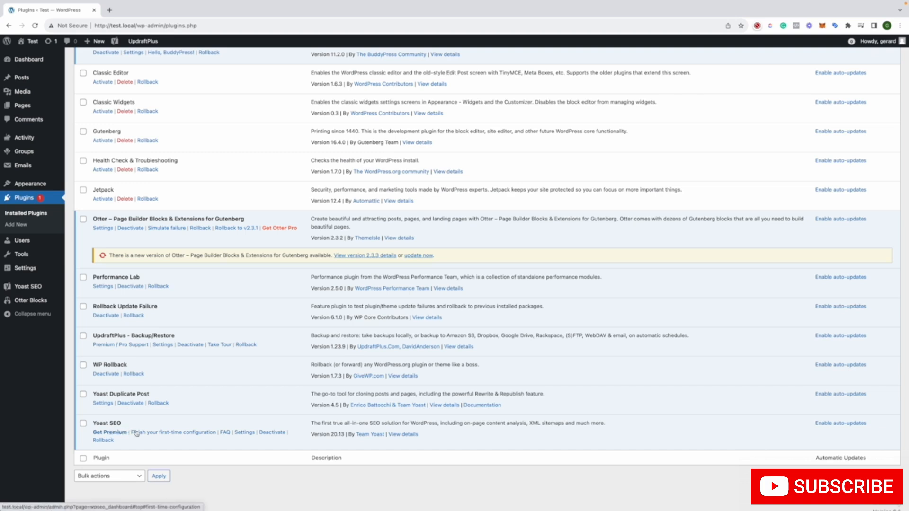
click(244, 432)
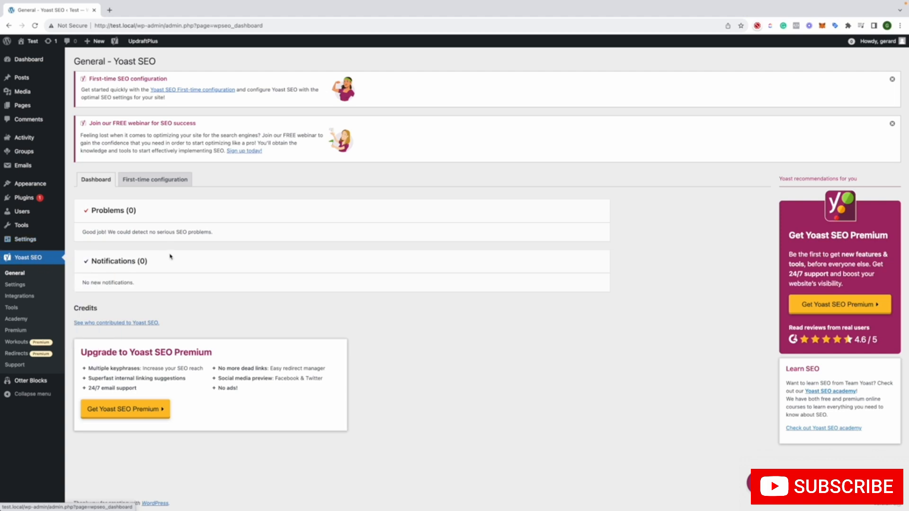
Open Yoast SEO's first-time configuration, try to continue past SEO data optimization, and review the configuration stages
right_click(206, 93)
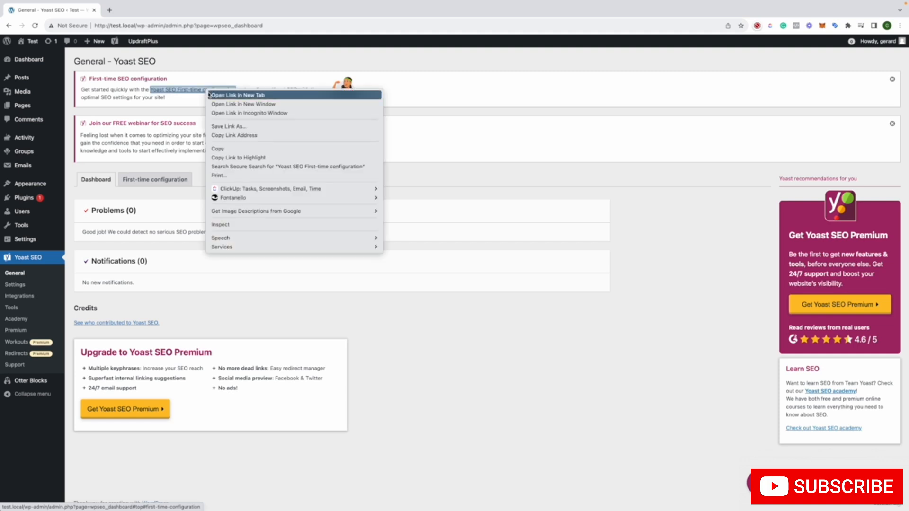
click(194, 91)
click(195, 90)
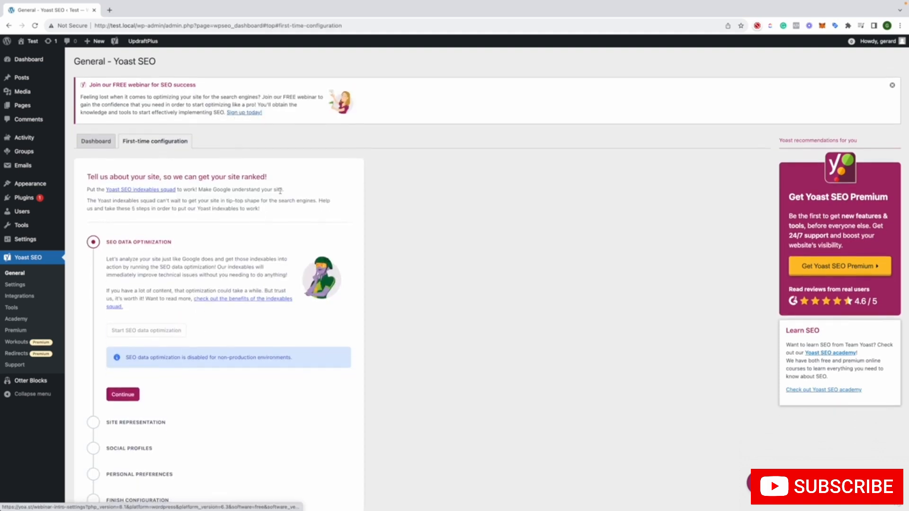
scroll(290, 269, down, 2)
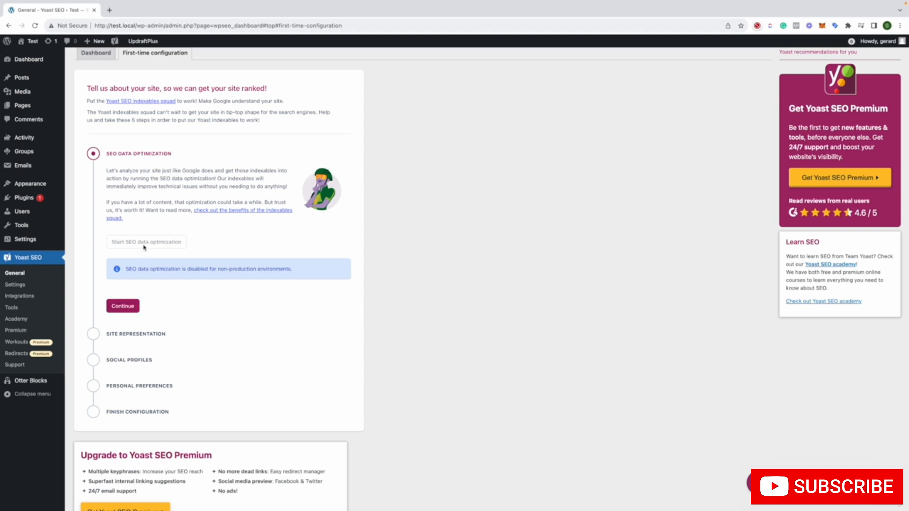
click(124, 305)
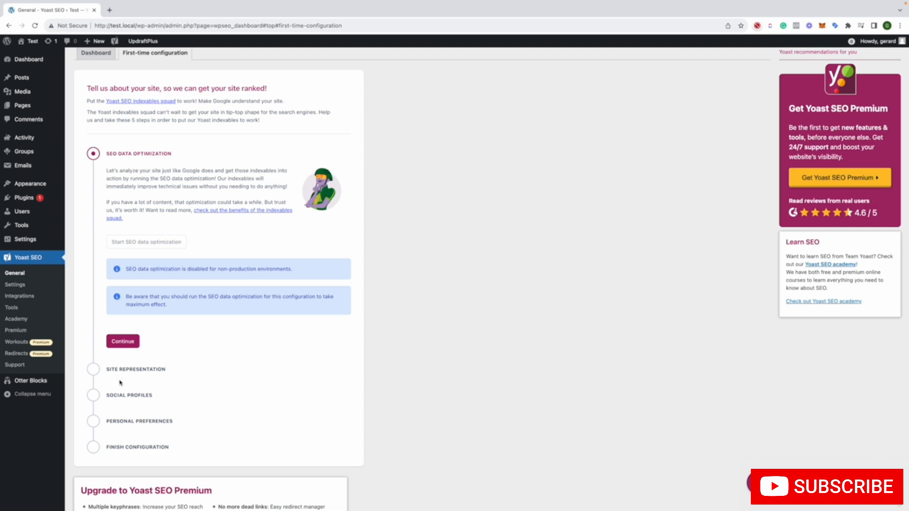
scroll(138, 445, down, 2)
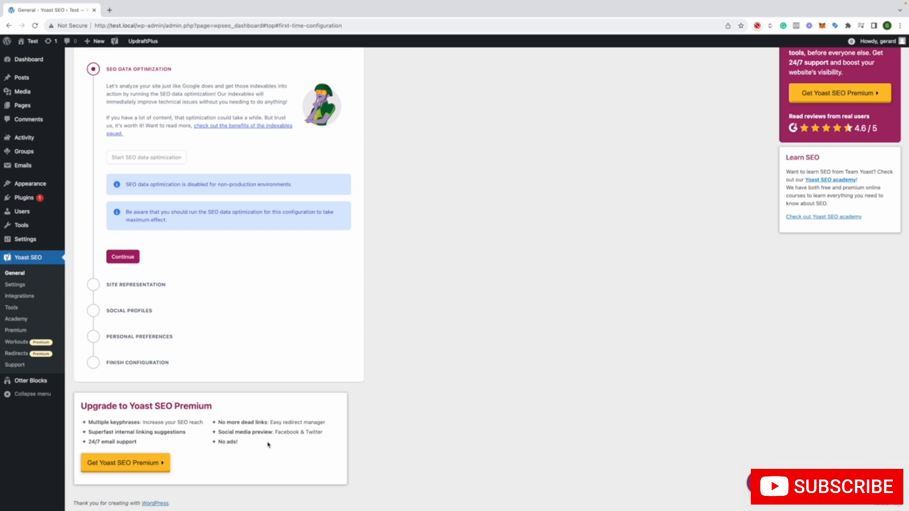
scroll(268, 445, up, 3)
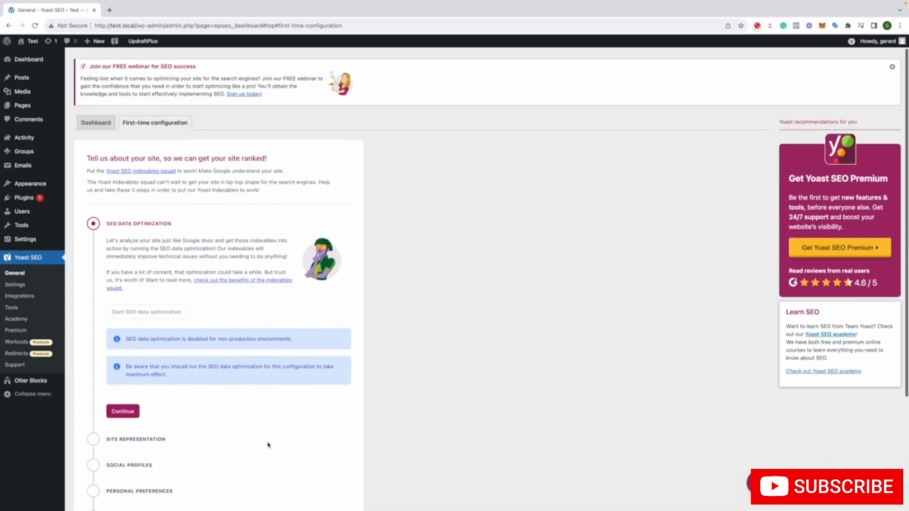
scroll(268, 445, up, 1)
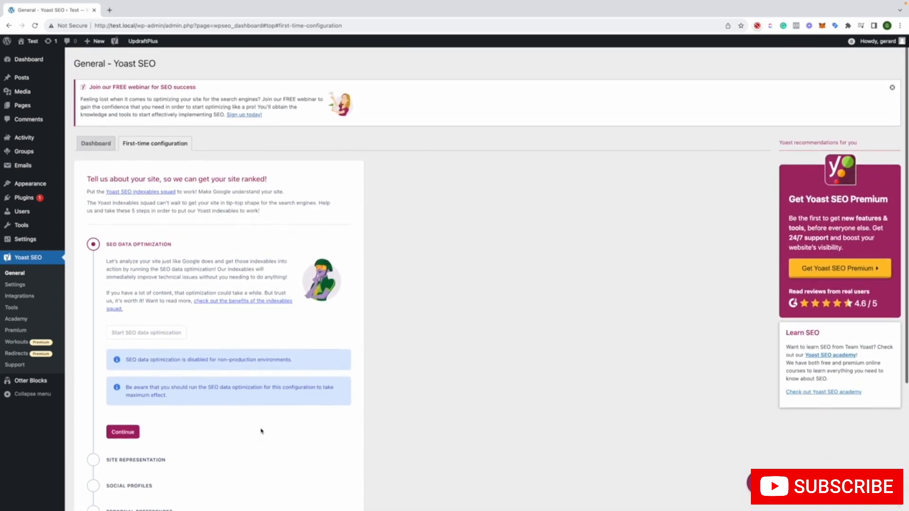
Check the Problems and Notifications sections on the Yoast SEO dashboard
click(96, 143)
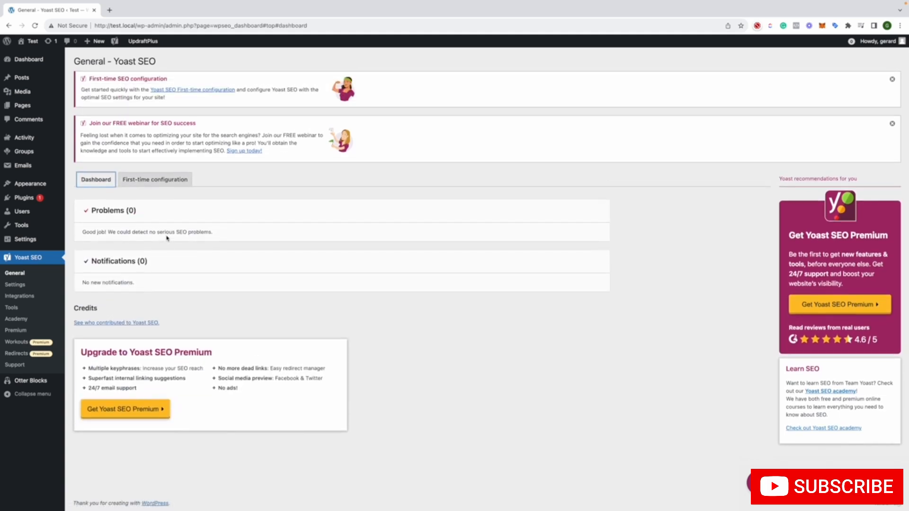
drag(86, 232, 259, 233)
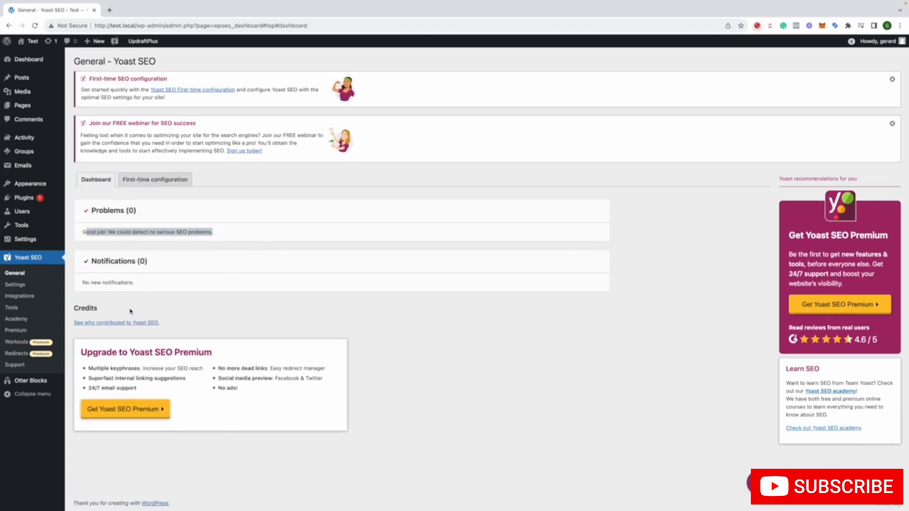
click(254, 236)
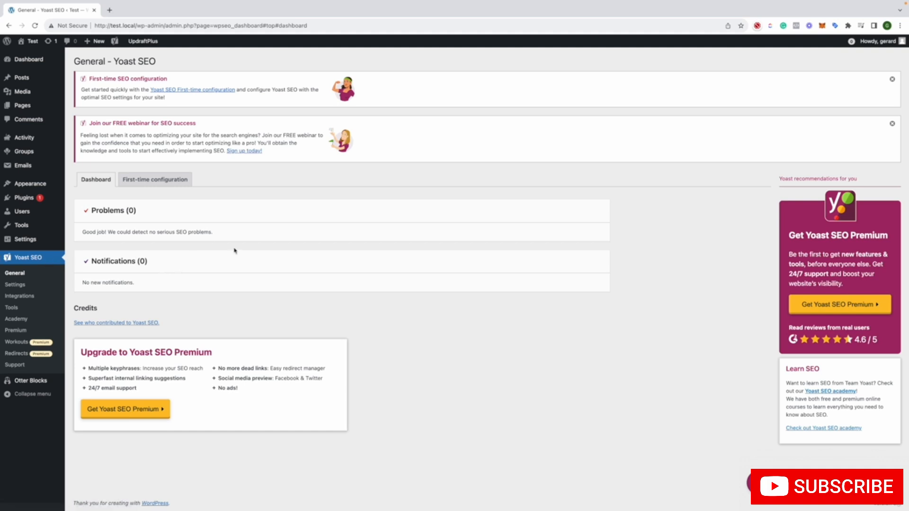
Review Yoast SEO's Site features, Site basics and Site representation settings, including the organization name fields
click(45, 284)
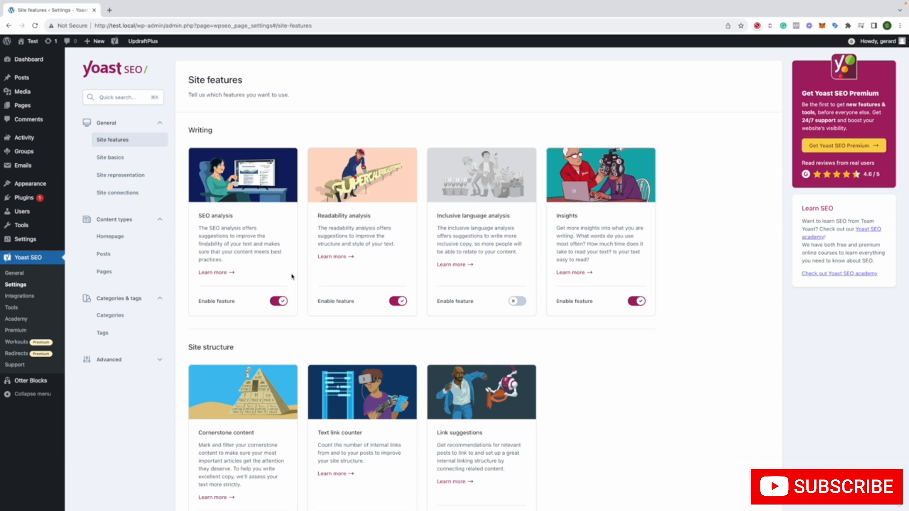
click(140, 158)
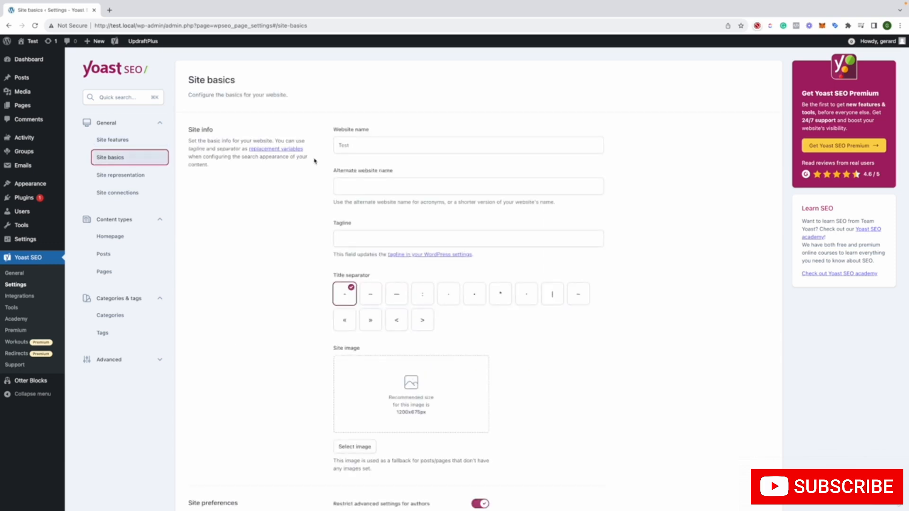
click(131, 177)
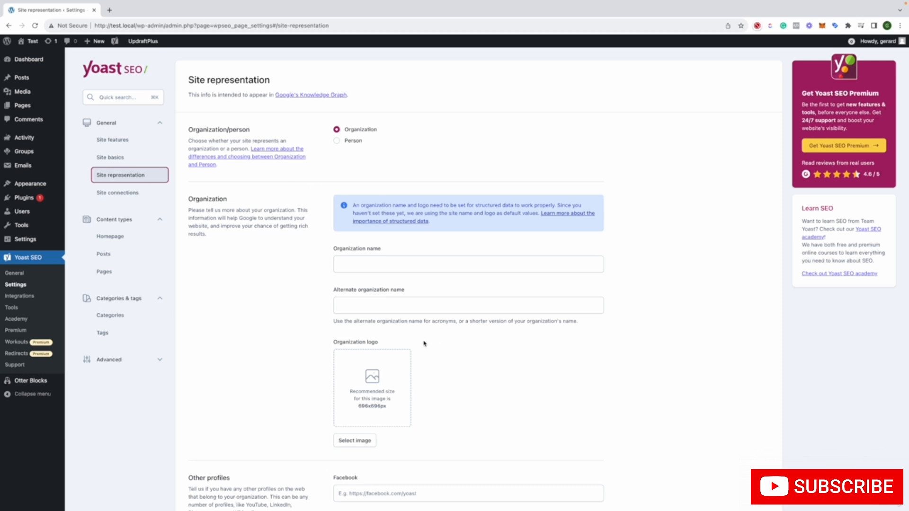
click(386, 263)
click(381, 304)
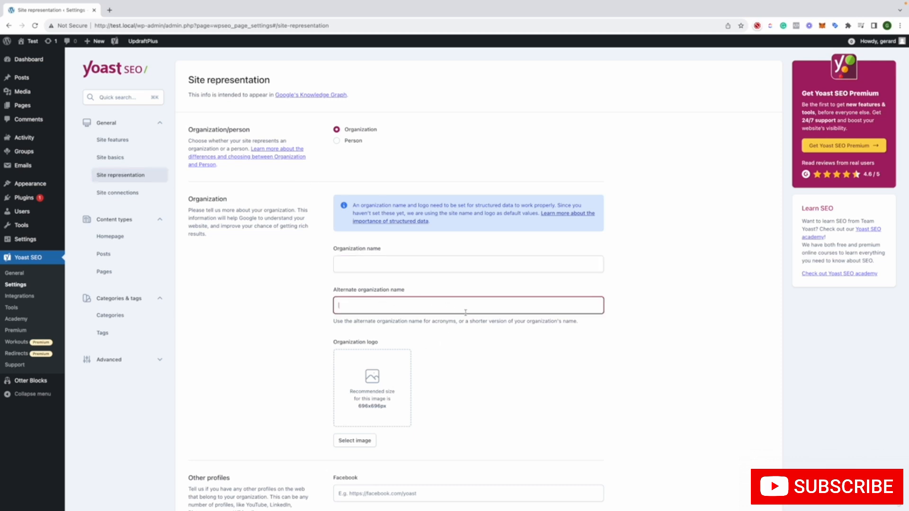
Review the organization logo and other social profile fields in the Site representation settings
scroll(441, 315, down, 2)
scroll(477, 319, down, 2)
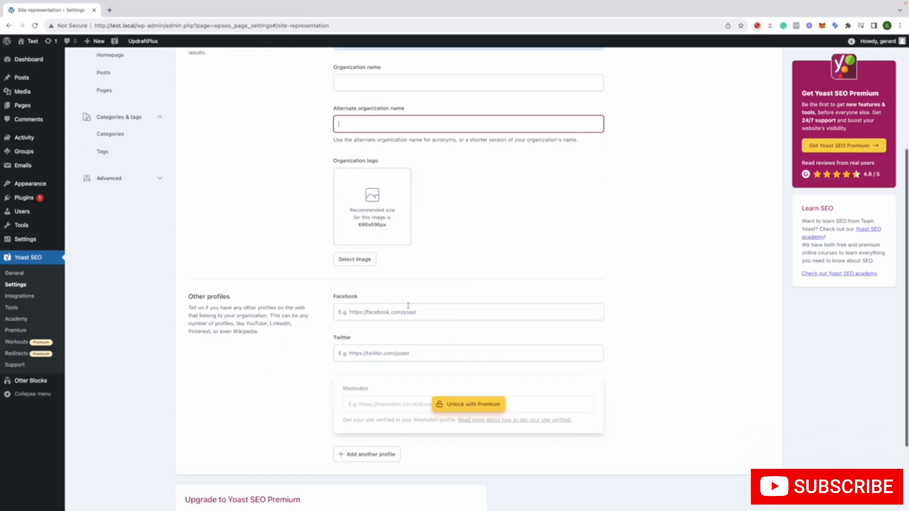
scroll(403, 345, down, 2)
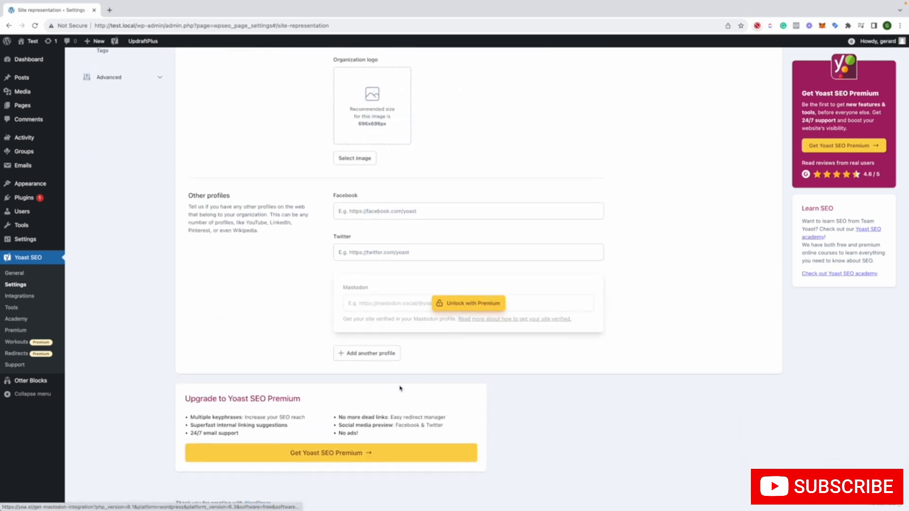
scroll(226, 369, up, 6)
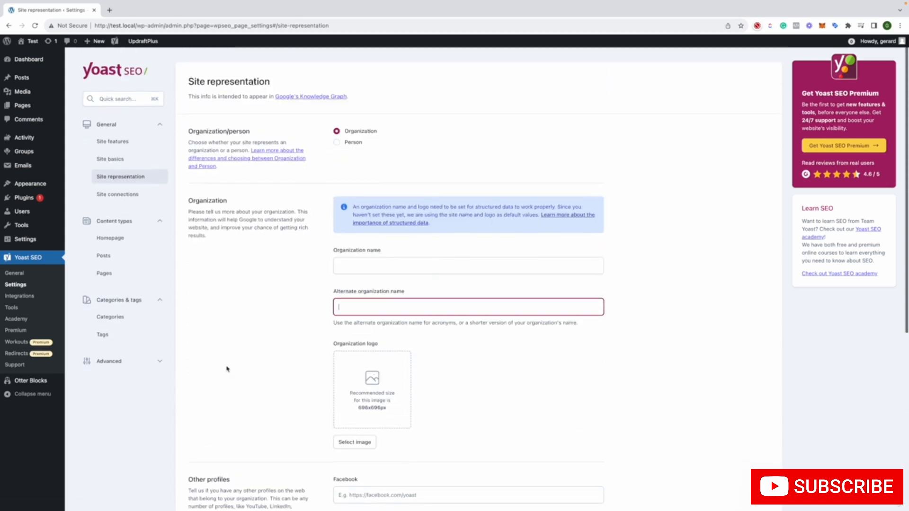
Set the site representation to Person and open the choice of user the site represents
click(350, 142)
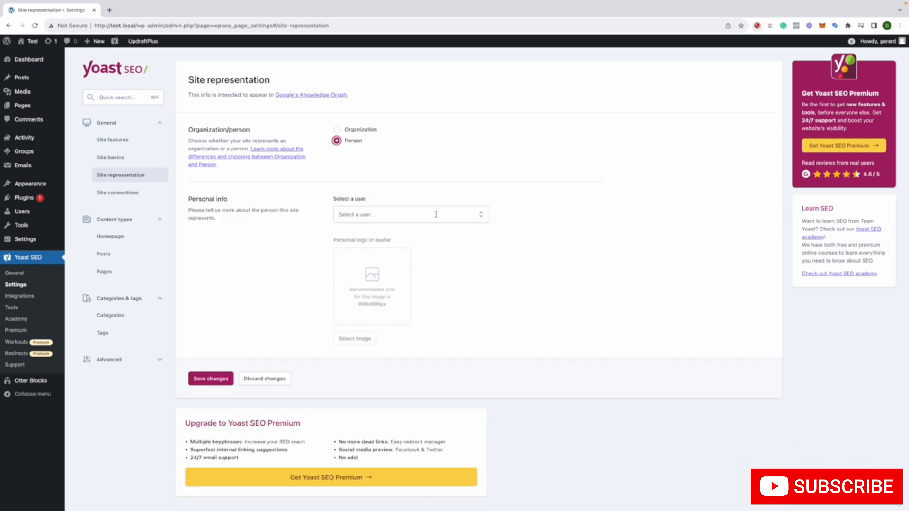
click(436, 215)
click(471, 272)
Review the Site connections verification code fields and the Homepage and Posts content type settings
click(137, 193)
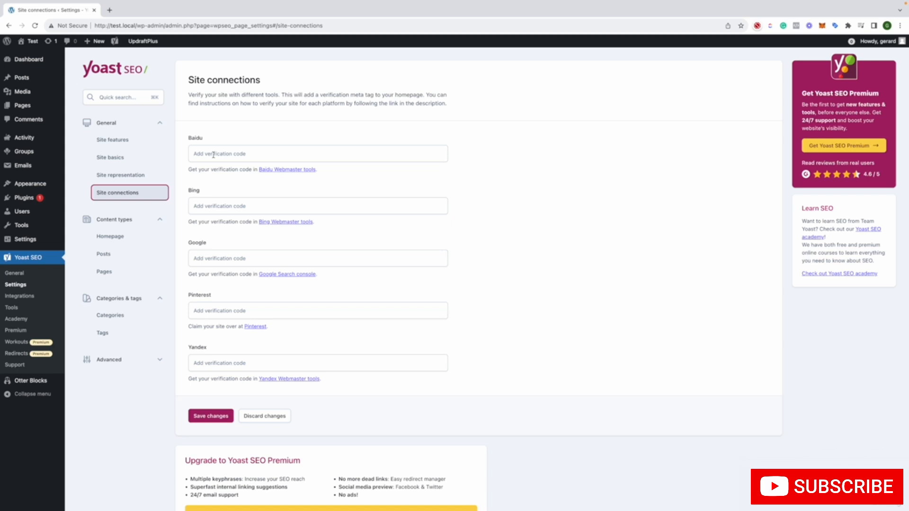
click(213, 155)
click(140, 241)
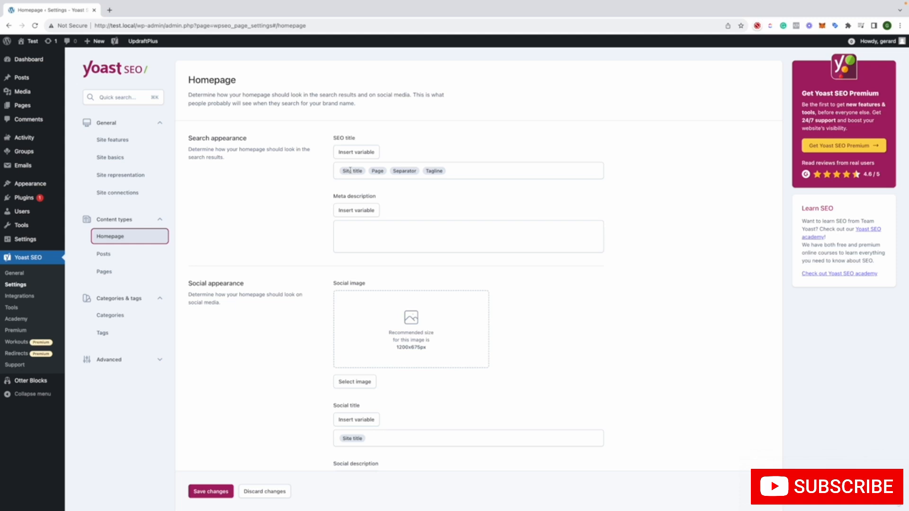
click(104, 256)
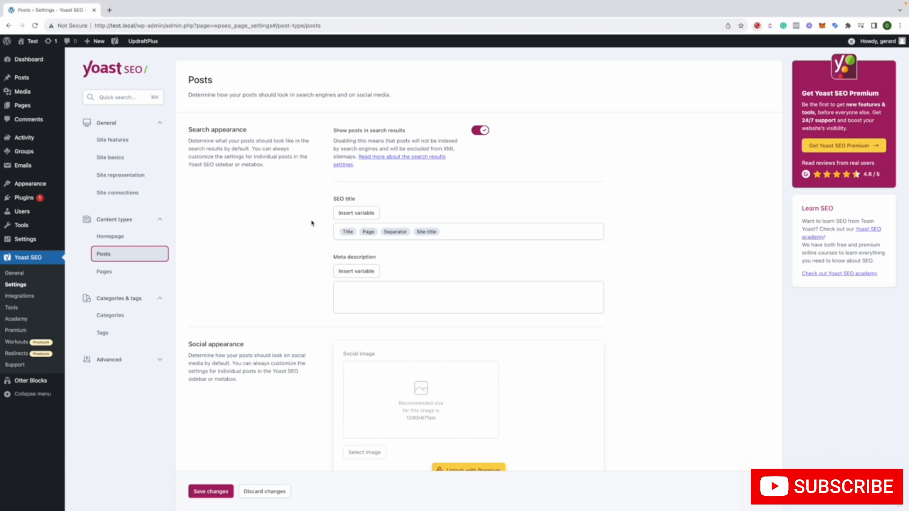
scroll(312, 223, down, 5)
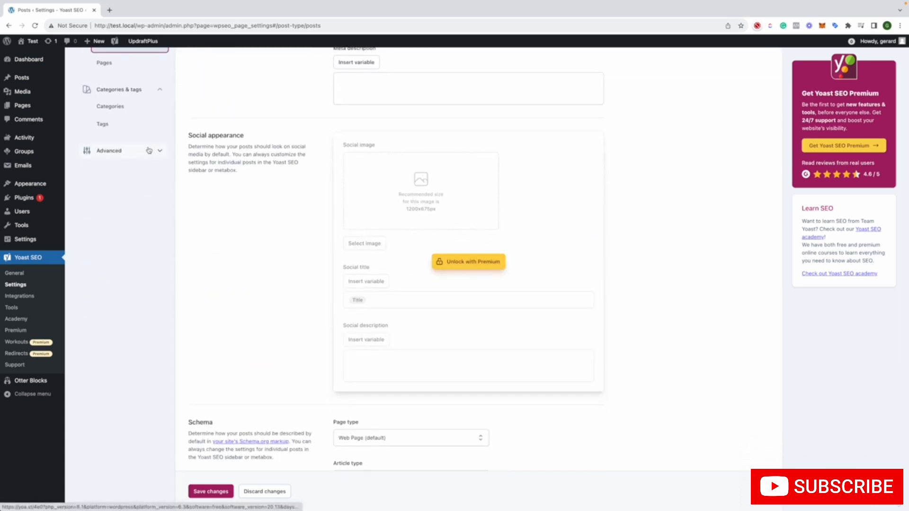
scroll(124, 135, up, 3)
click(125, 137)
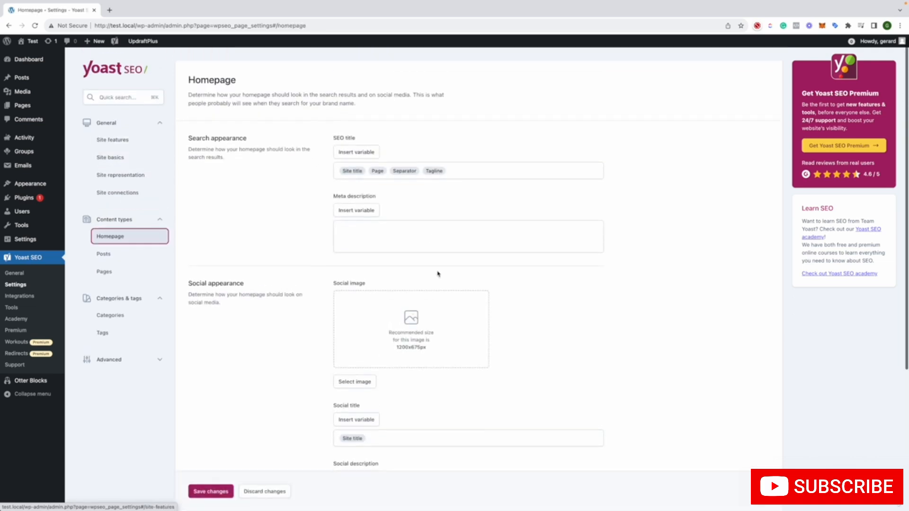
scroll(438, 273, down, 2)
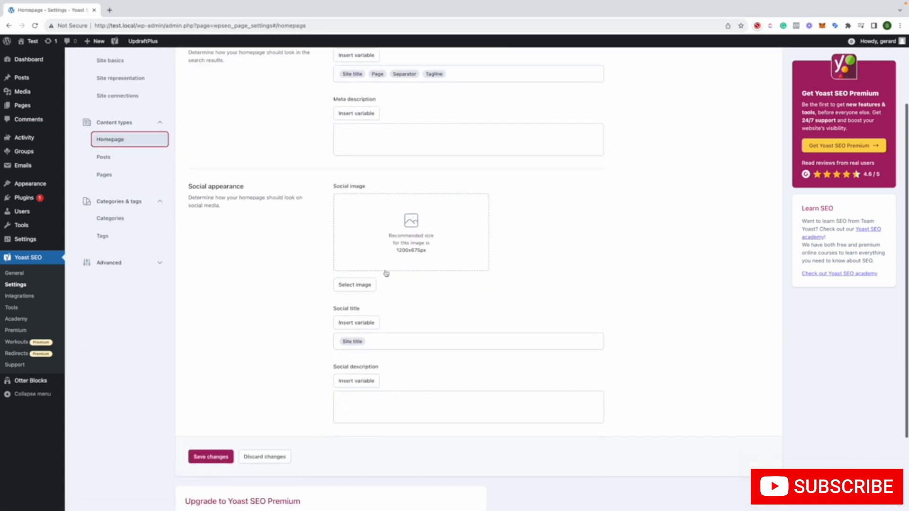
Look through the Pages settings and the full Posts settings, including social appearance, schema and additional settings
click(118, 173)
scroll(383, 256, down, 2)
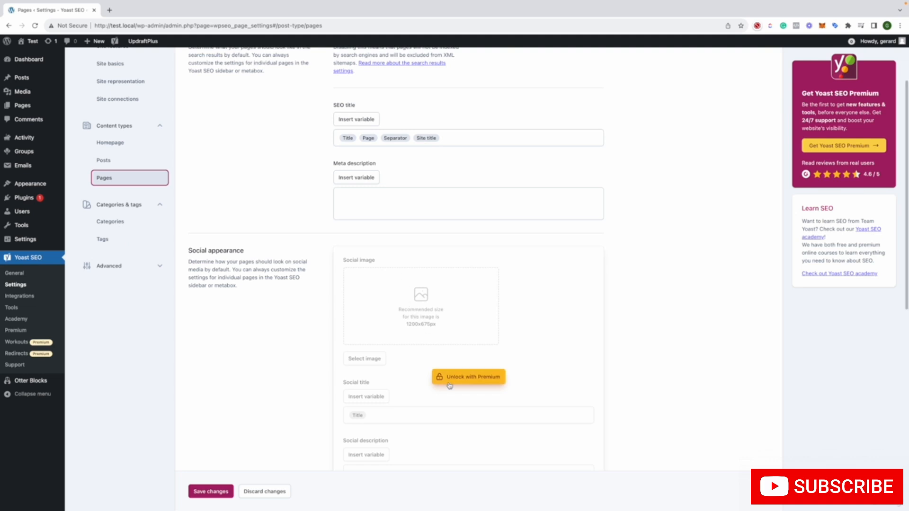
click(103, 160)
scroll(510, 246, down, 2)
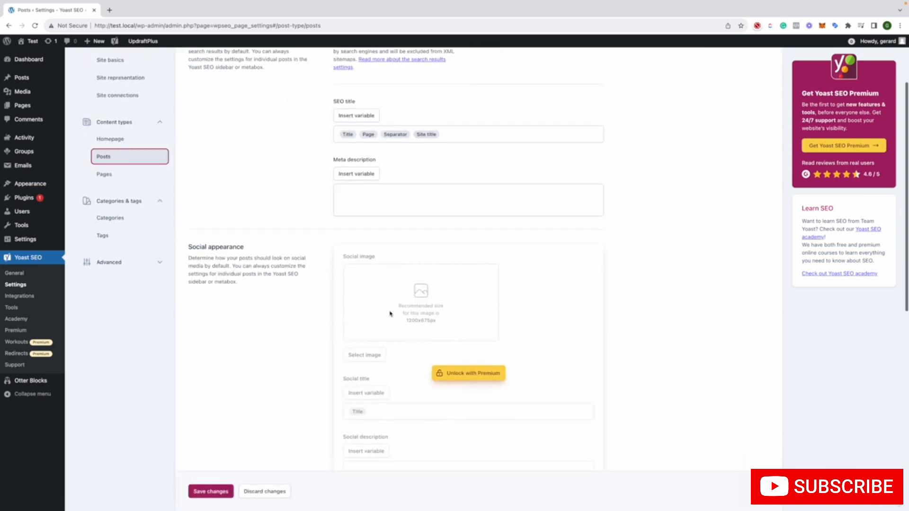
scroll(432, 311, down, 2)
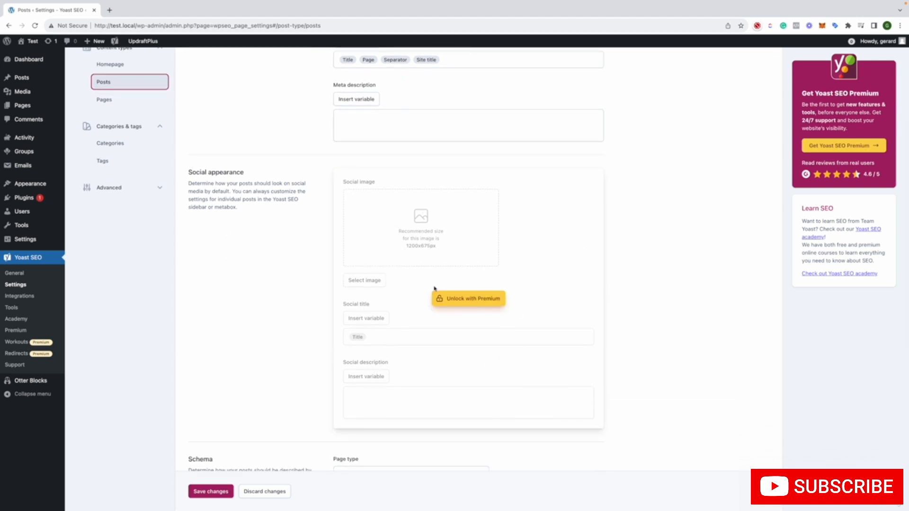
scroll(434, 288, down, 7)
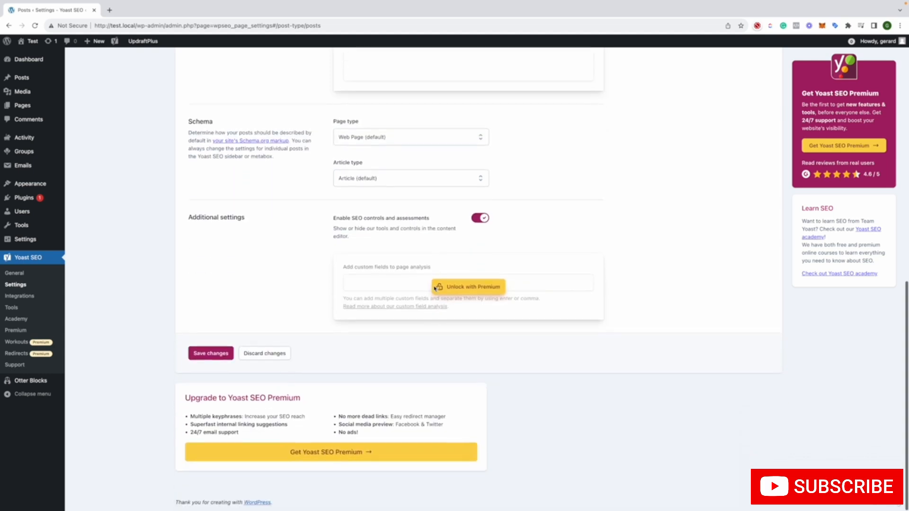
scroll(435, 288, up, 9)
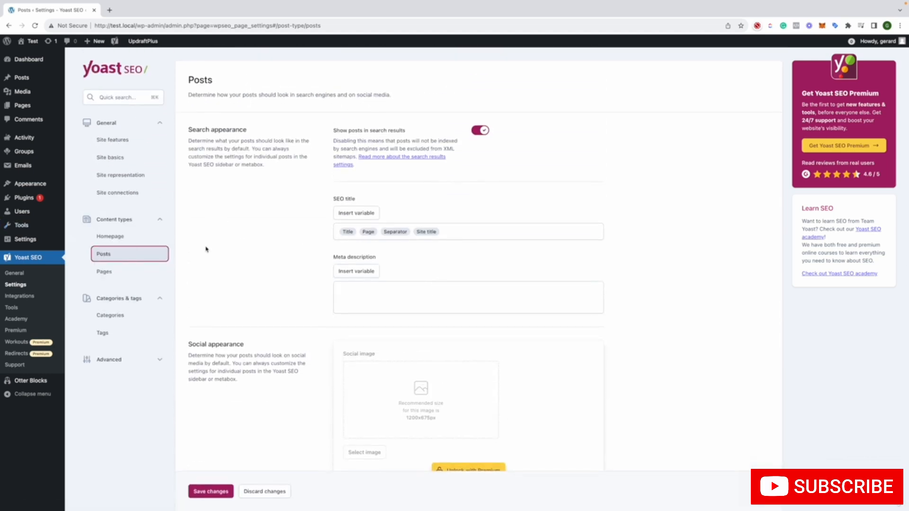
Return to the Homepage content type settings and inspect the variables in the SEO title field
click(150, 239)
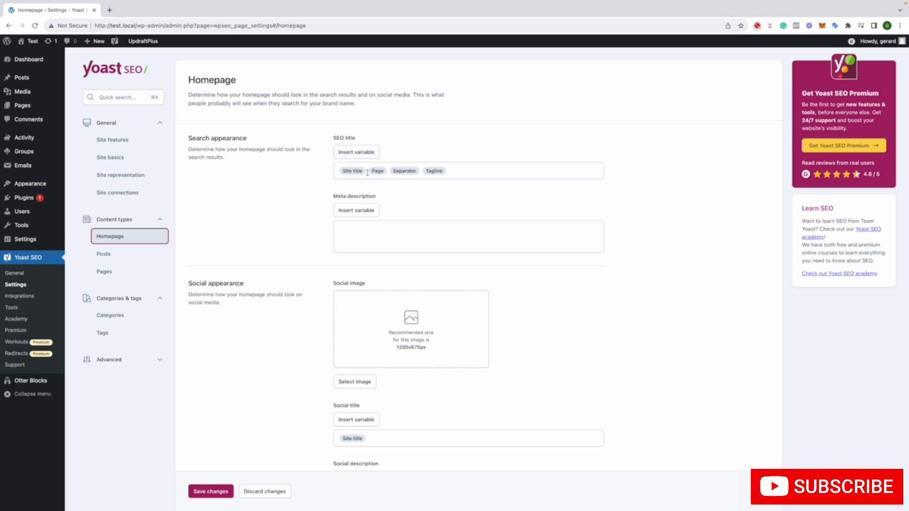
click(464, 171)
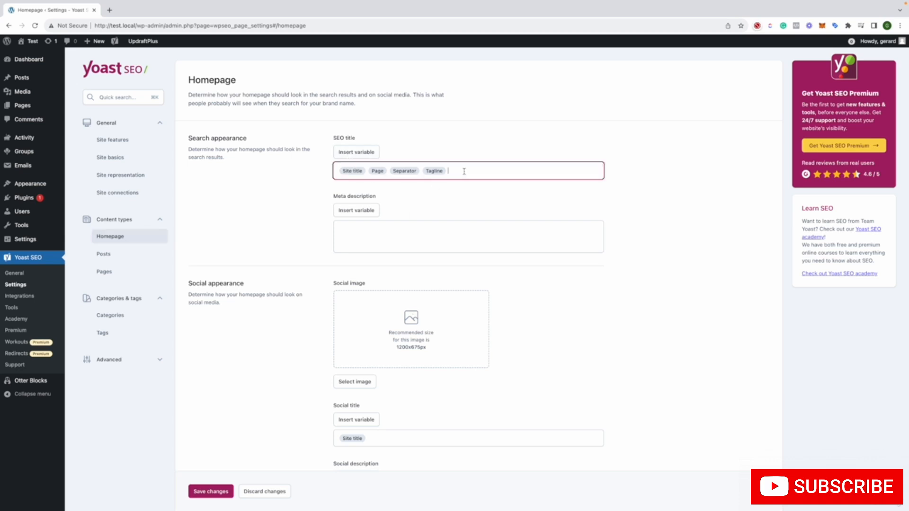
click(290, 189)
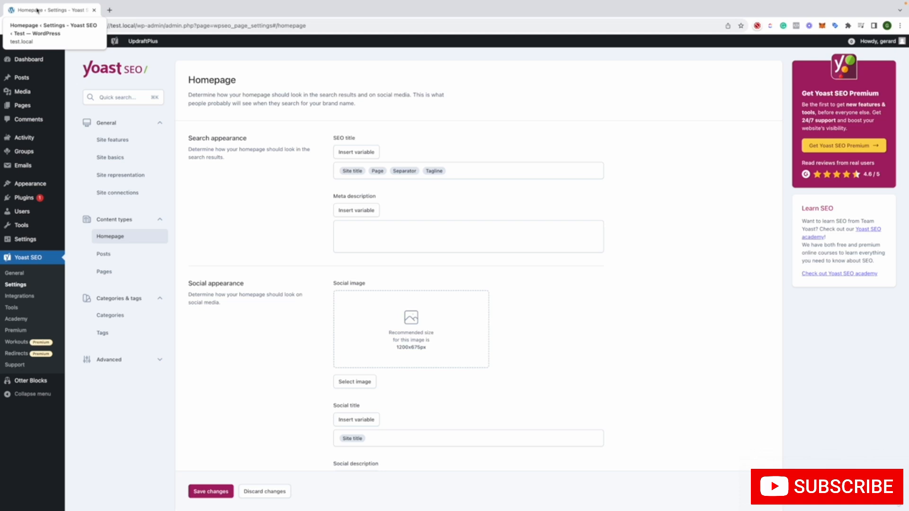
Open google.com in a new browser tab and search for "wordpress"
click(111, 10)
text(google.com)
key(Return)
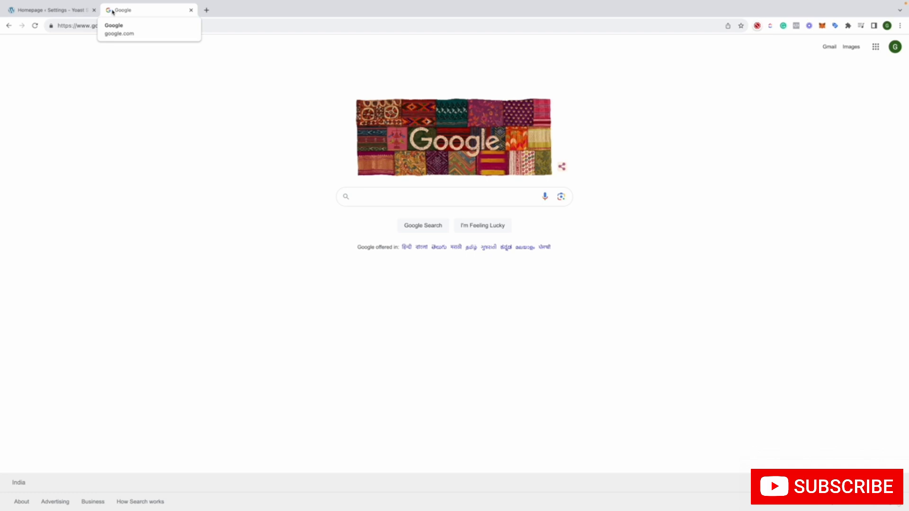
text(wordpr)
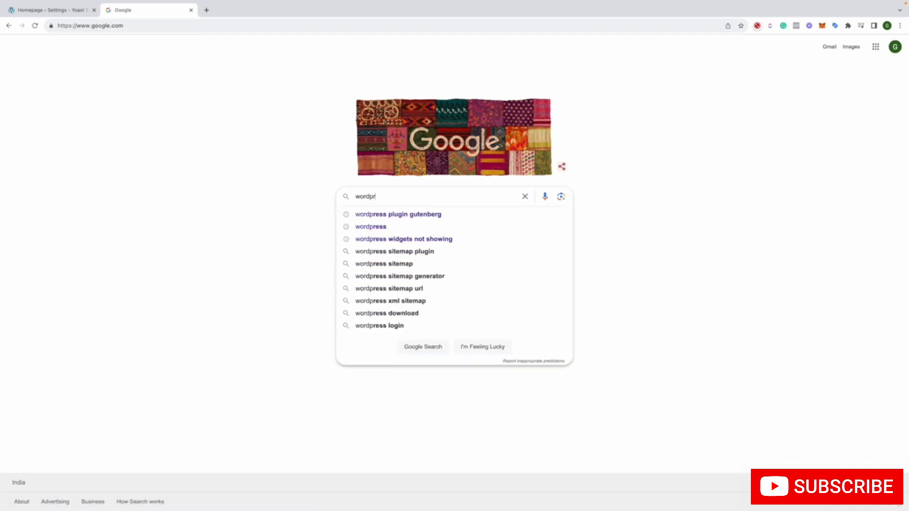
text(ess)
key(Return)
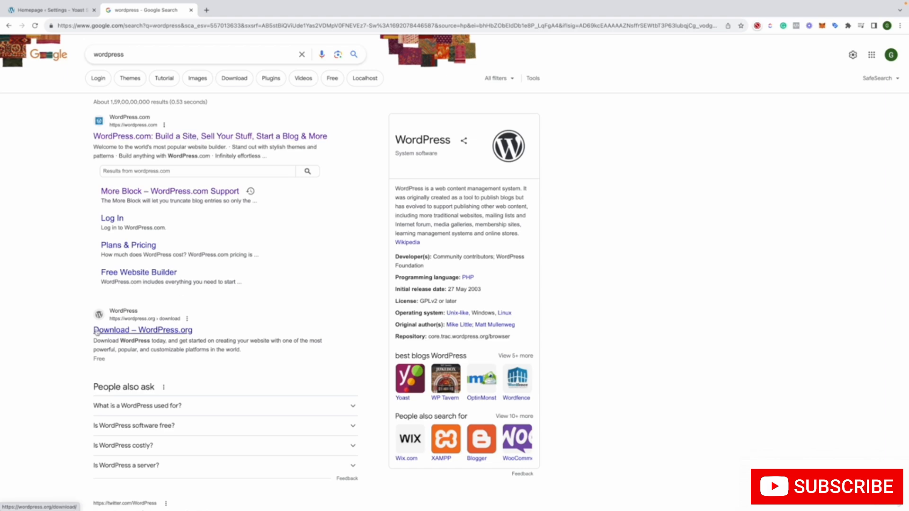
Examine the titles and descriptions of the WordPress search results, highlighting the WordPress.com and More Block description texts
scroll(127, 334, down, 5)
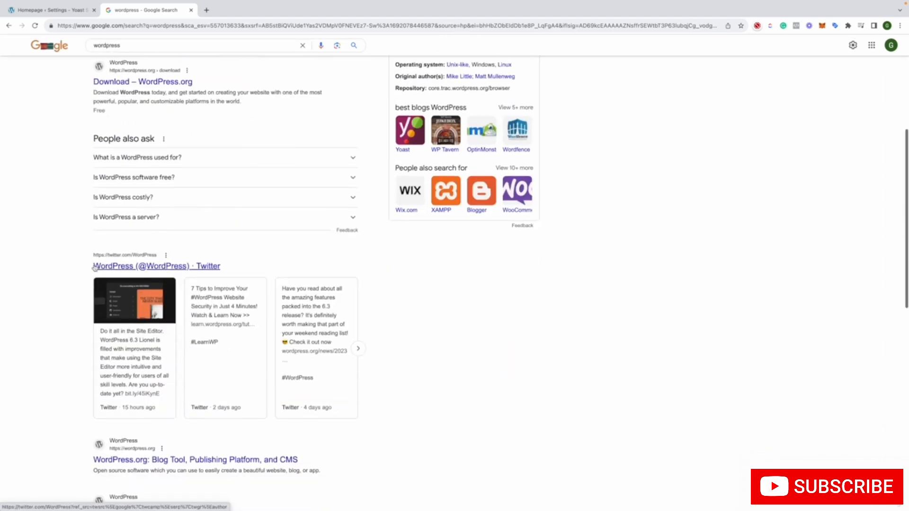
scroll(177, 340, down, 3)
scroll(177, 340, down, 1)
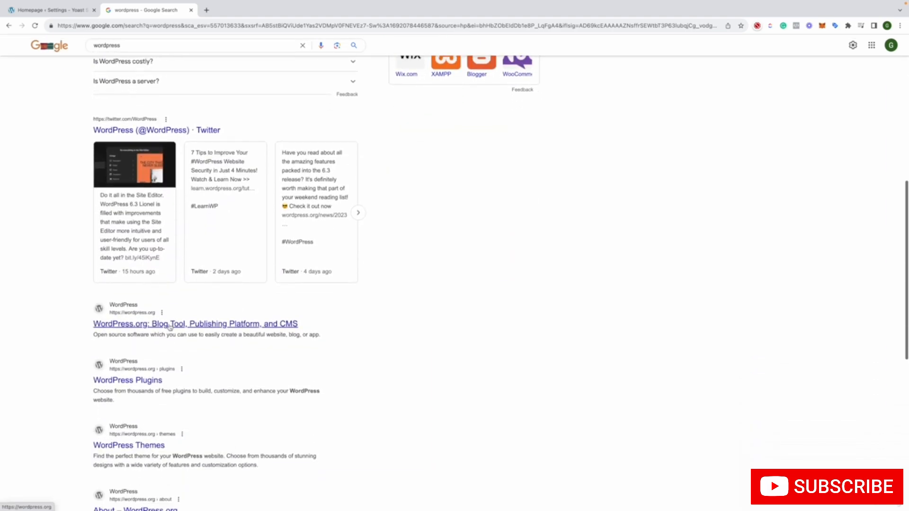
scroll(173, 332, up, 8)
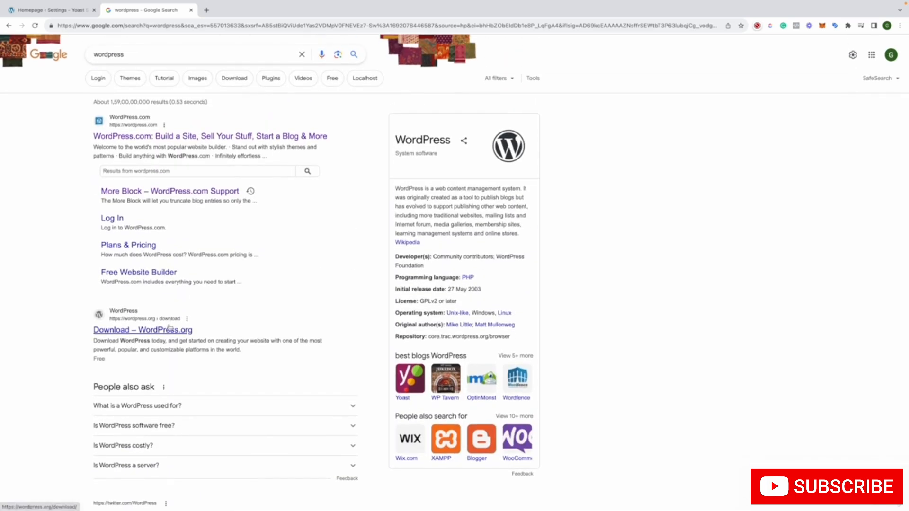
drag(94, 145, 282, 159)
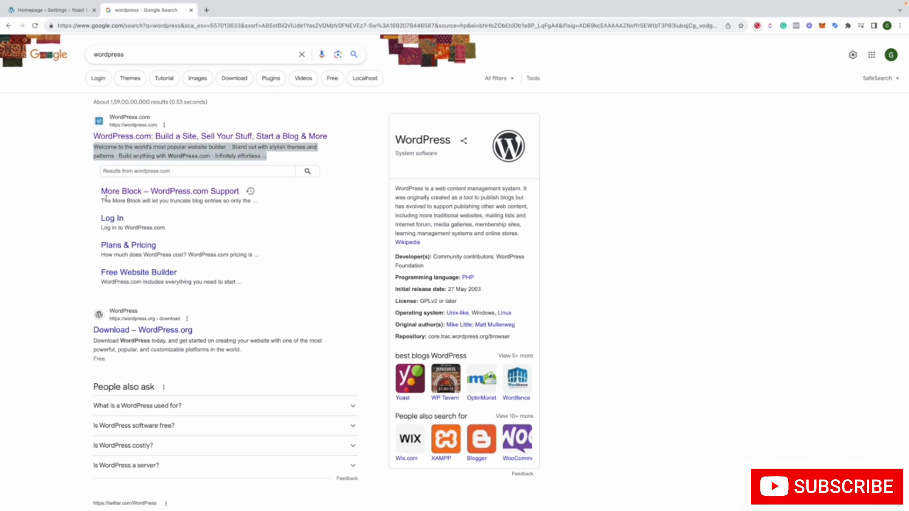
drag(101, 200, 285, 203)
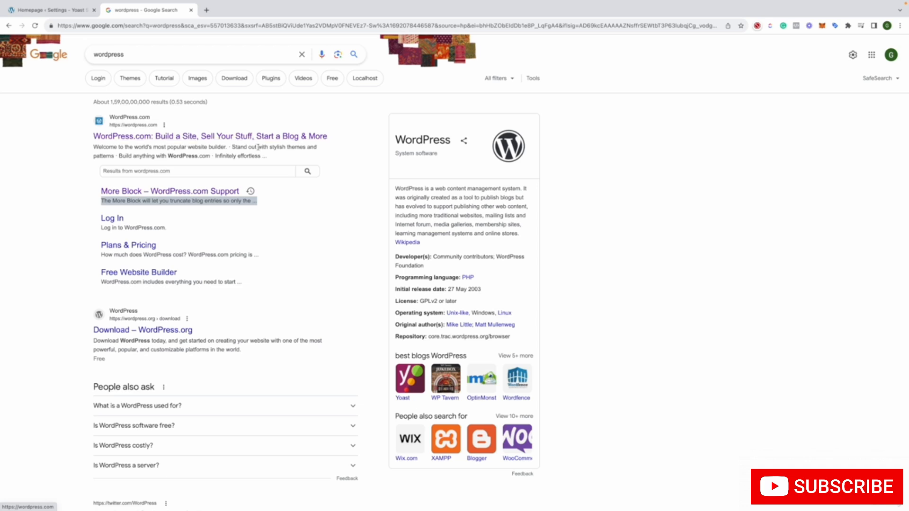
mouse_move(268, 159)
mouse_down()
mouse_move(82, 140)
mouse_move(77, 152)
mouse_move(280, 162)
mouse_up()
click(94, 148)
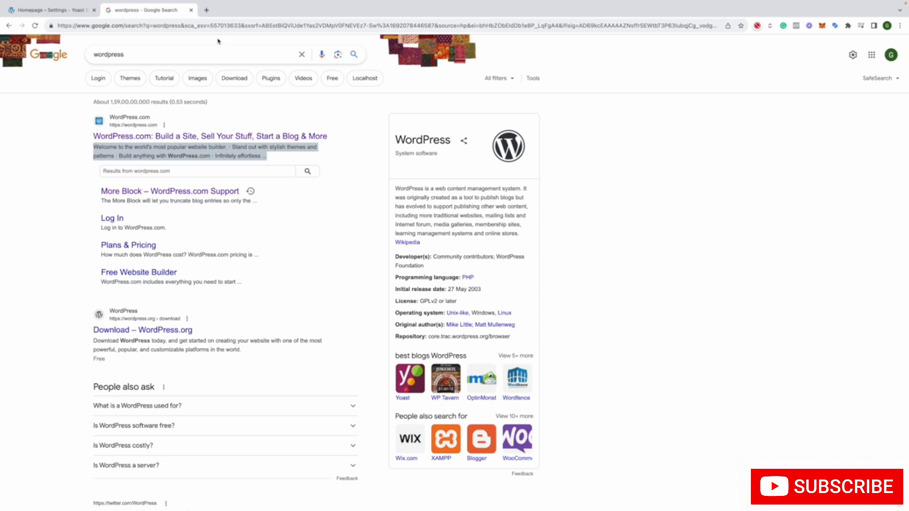
Close the search results tab and check the homepage's SEO title field in the Yoast SEO settings
click(192, 10)
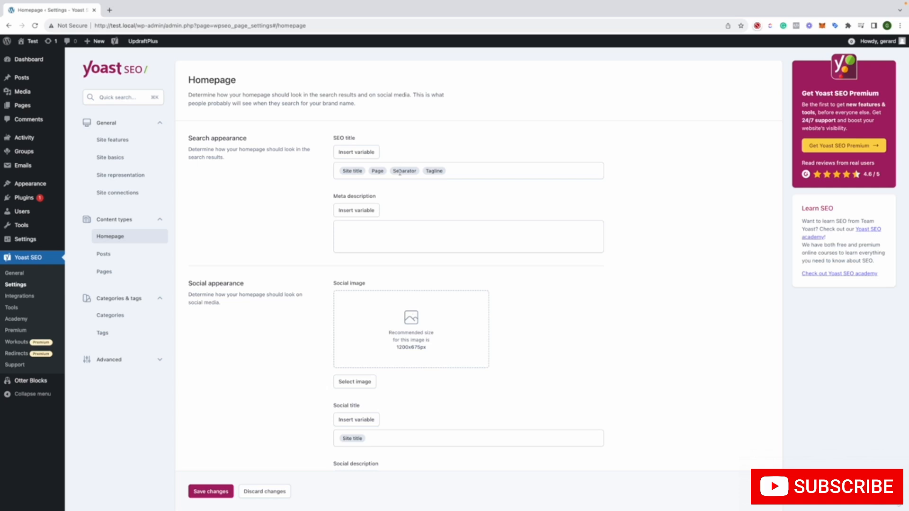
click(363, 170)
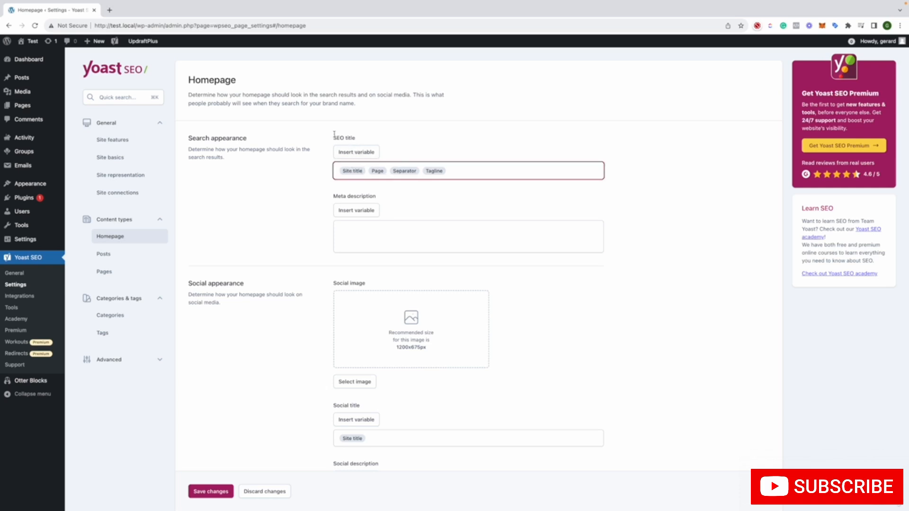
click(347, 137)
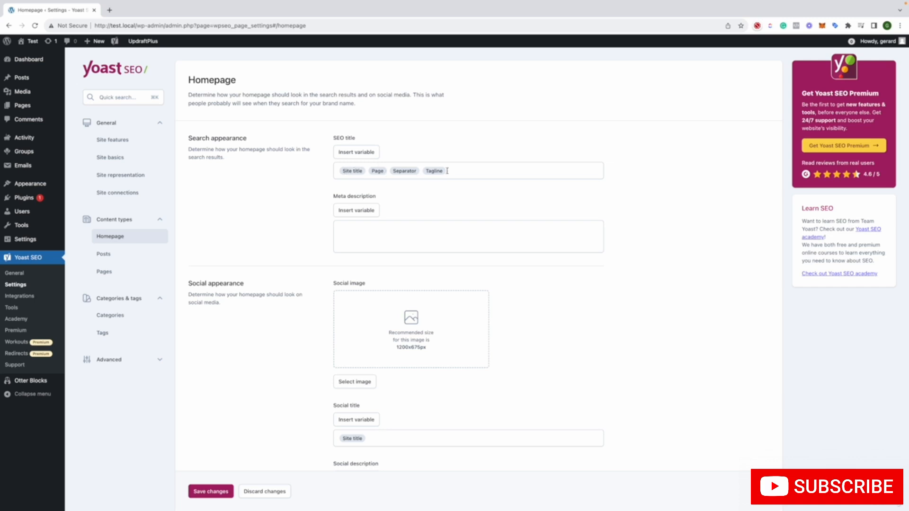
Review the homepage's meta description and its social image, title and description settings
scroll(428, 221, down, 2)
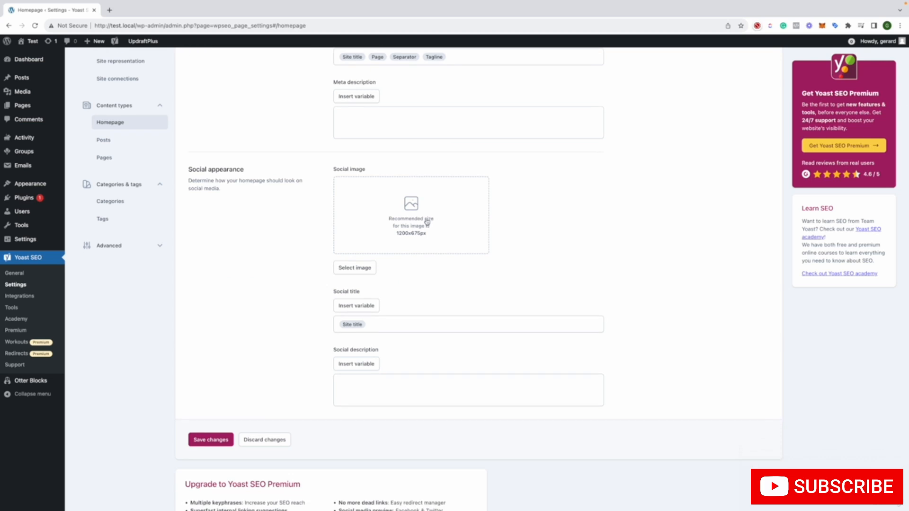
scroll(427, 221, down, 2)
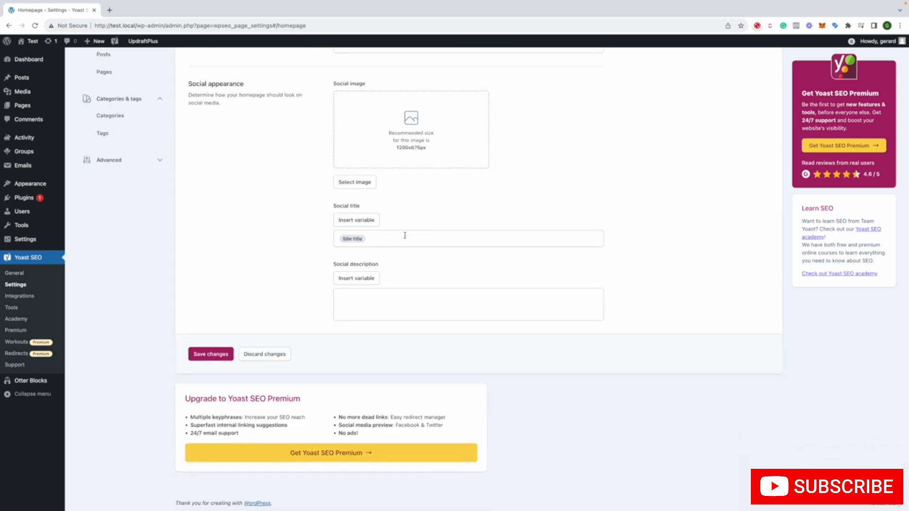
scroll(362, 279, up, 4)
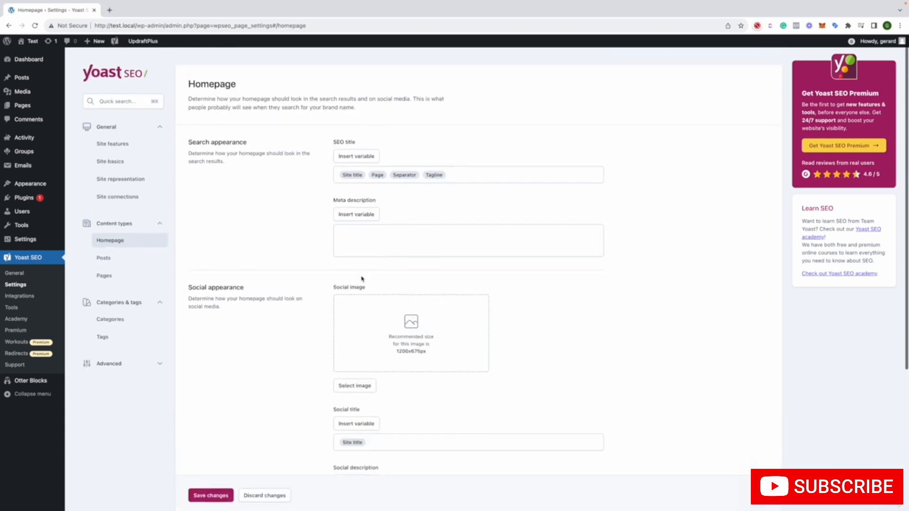
scroll(303, 211, down, 2)
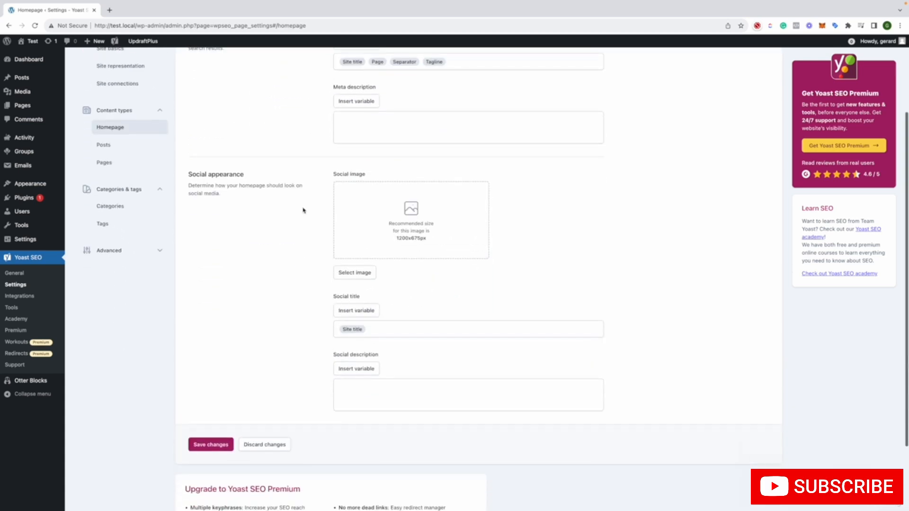
scroll(303, 211, up, 2)
Leave the homepage settings without saving and review the recommended and Schema API integrations on the Integrations page
click(19, 296)
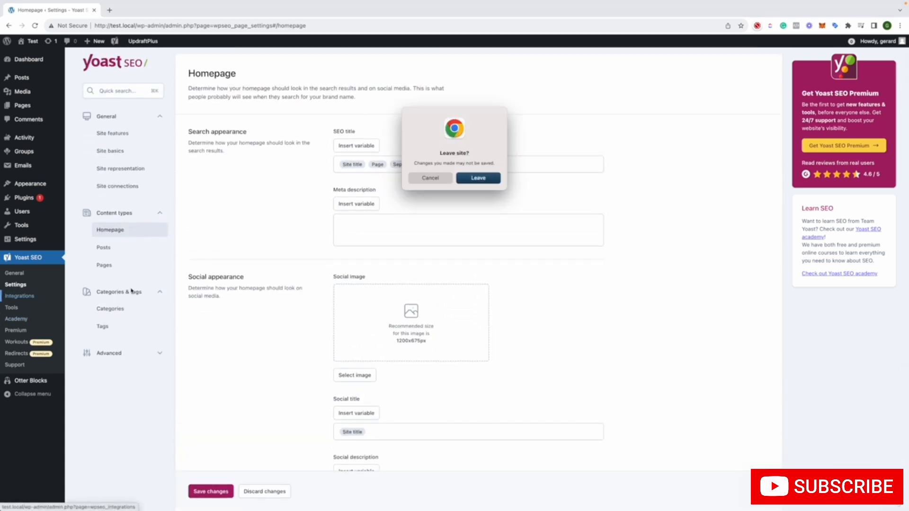
click(485, 176)
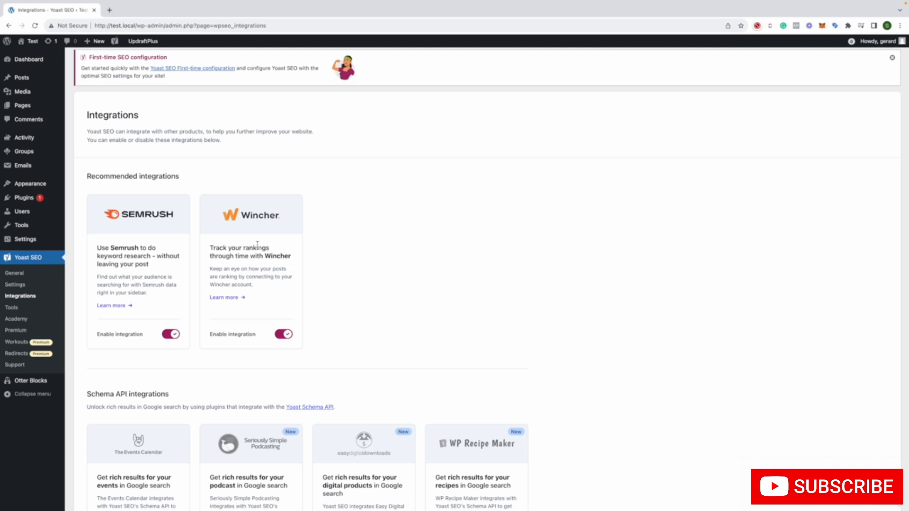
scroll(263, 218, down, 2)
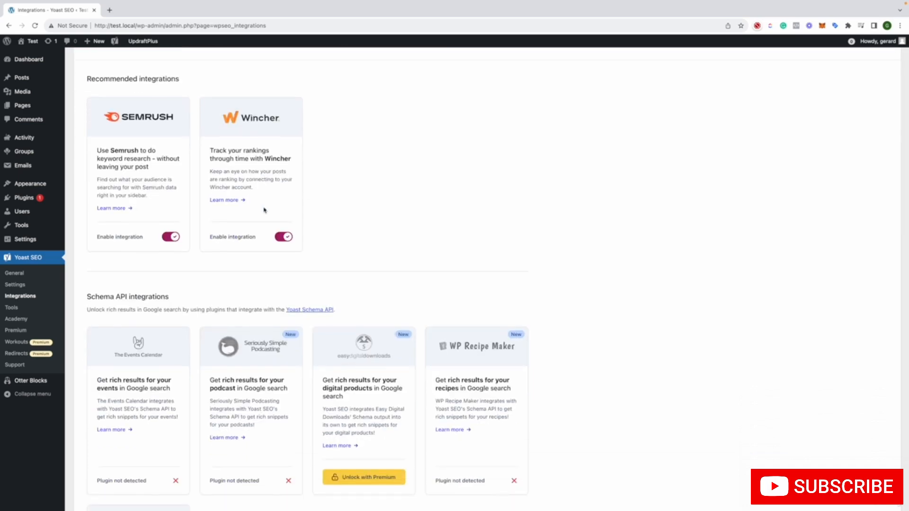
scroll(264, 210, down, 5)
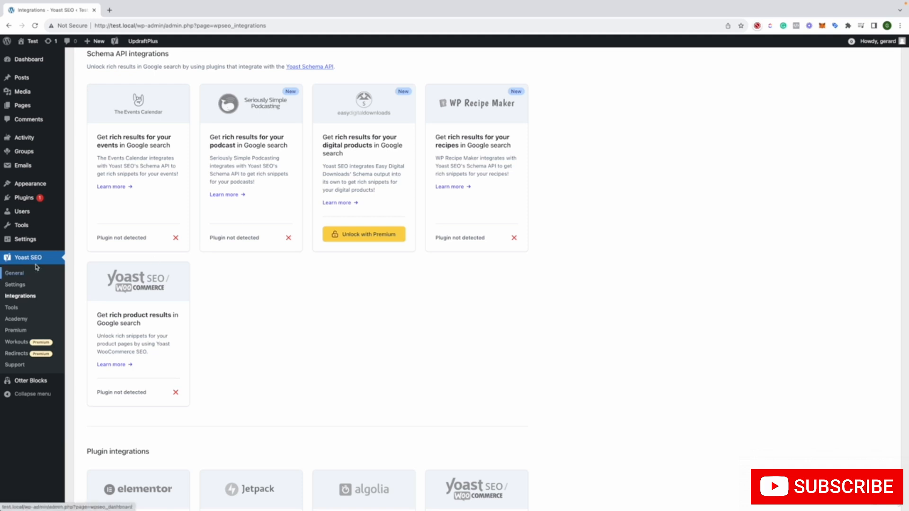
Browse the plugin's Tools, Academy and Premium pages, including the extensions offered for purchase
click(11, 307)
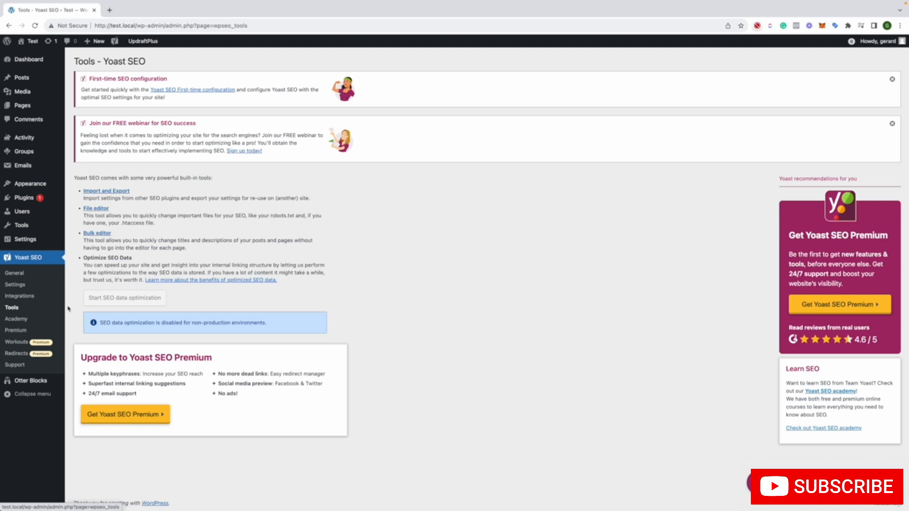
click(37, 318)
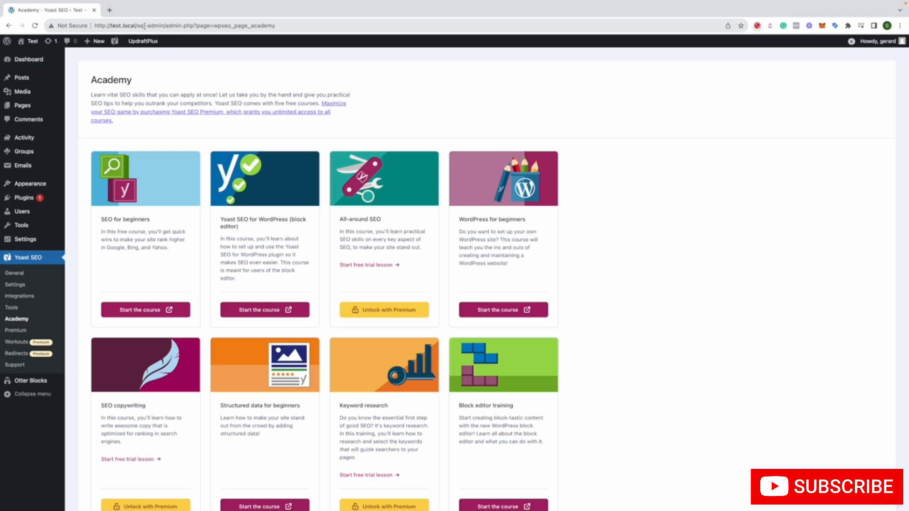
click(40, 331)
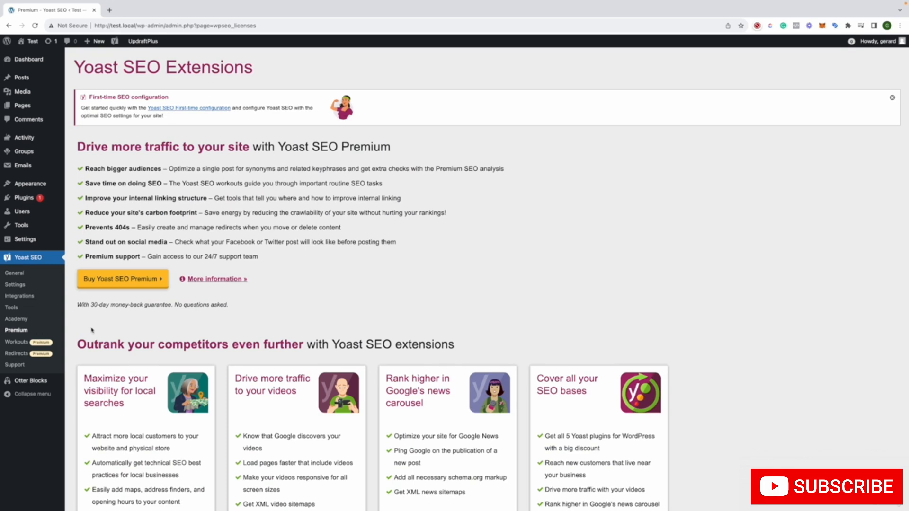
scroll(93, 331, down, 3)
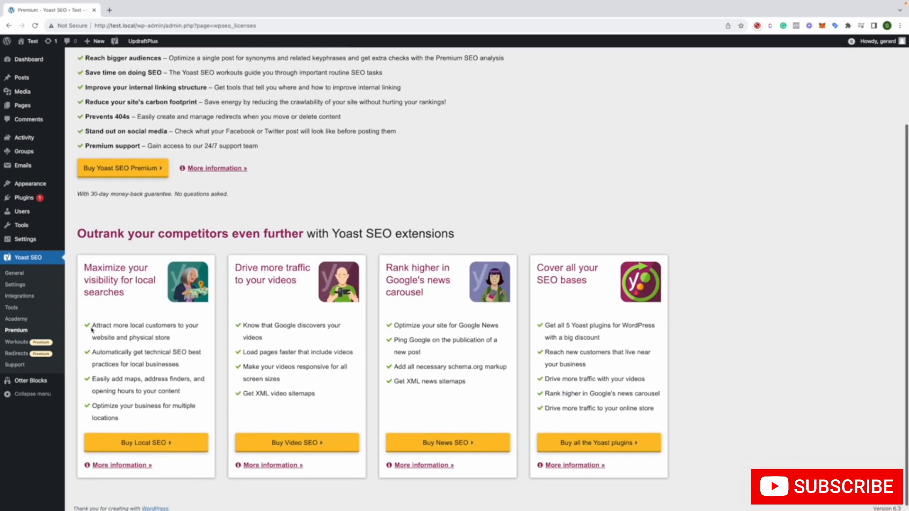
Review the Support page's frequently asked questions and contact options, and return to the plugin's General page
click(20, 365)
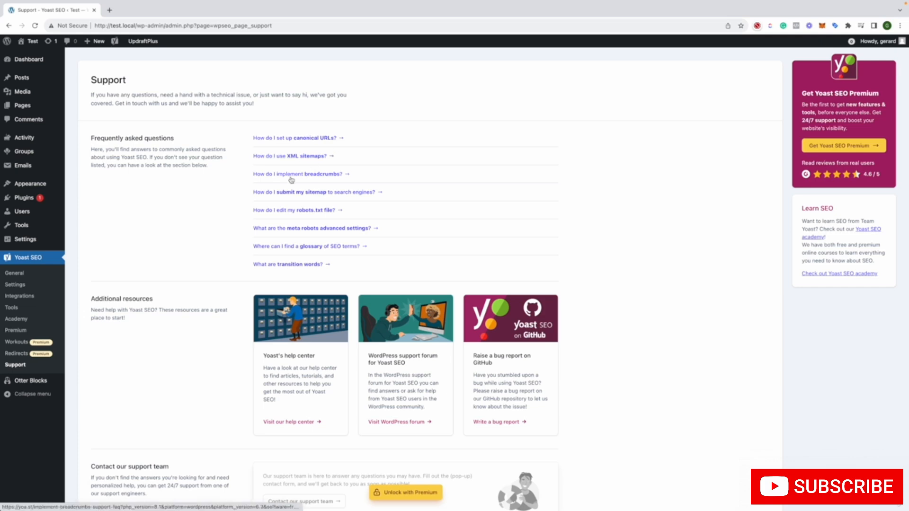
scroll(205, 271, down, 3)
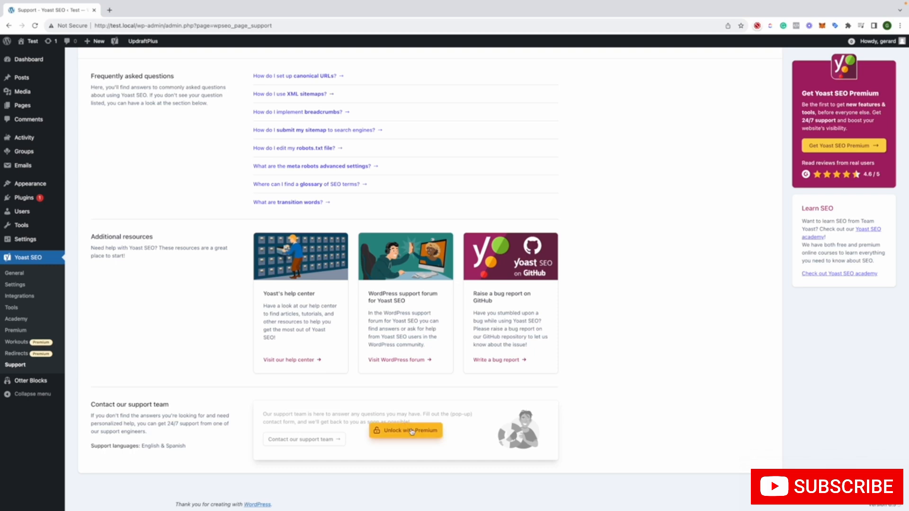
scroll(96, 303, up, 2)
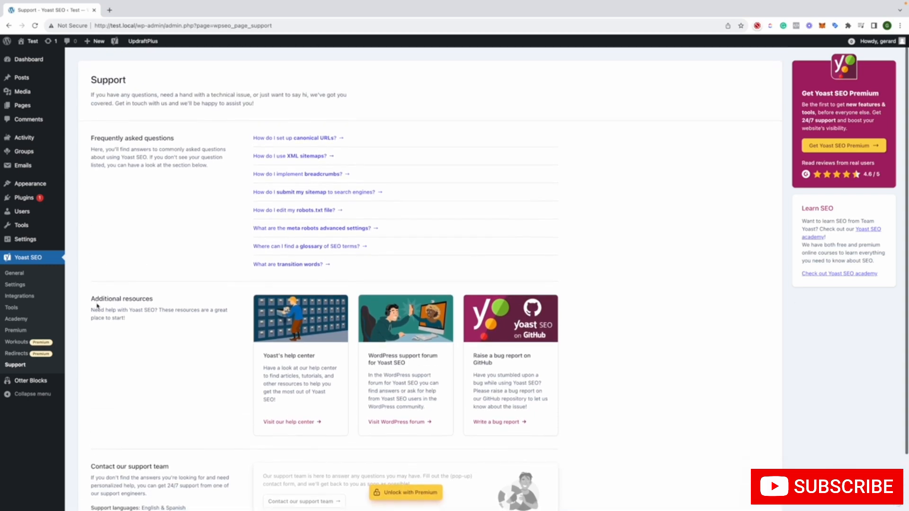
click(15, 273)
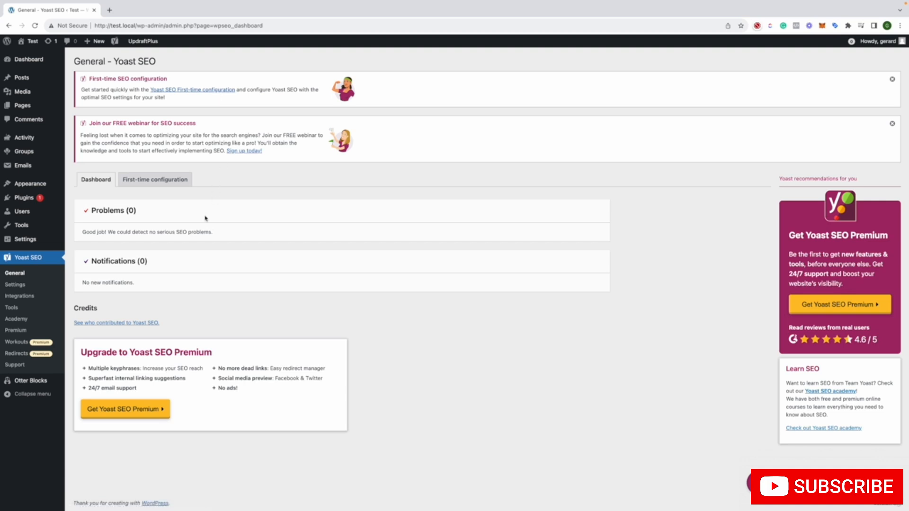
Open the published Sample Page for editing and go to the focus keyphrase field in its Yoast SEO section
click(37, 109)
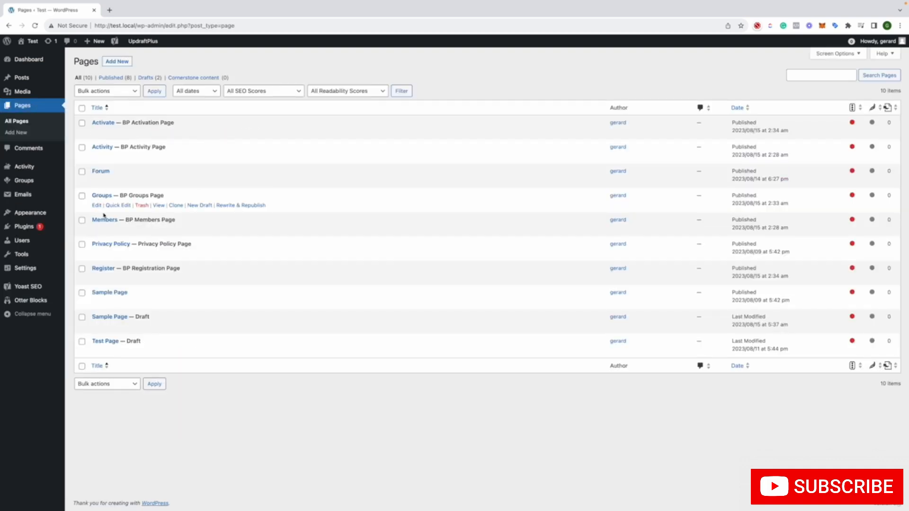
click(96, 301)
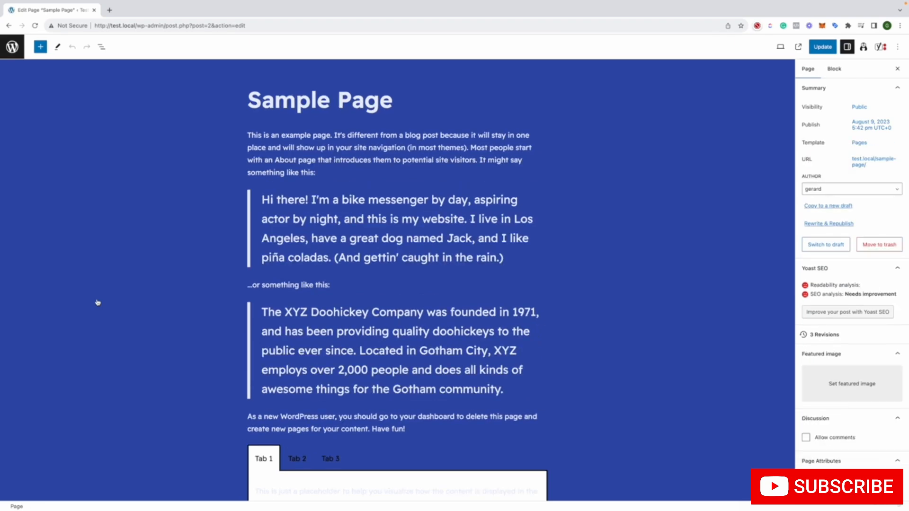
scroll(108, 285, down, 15)
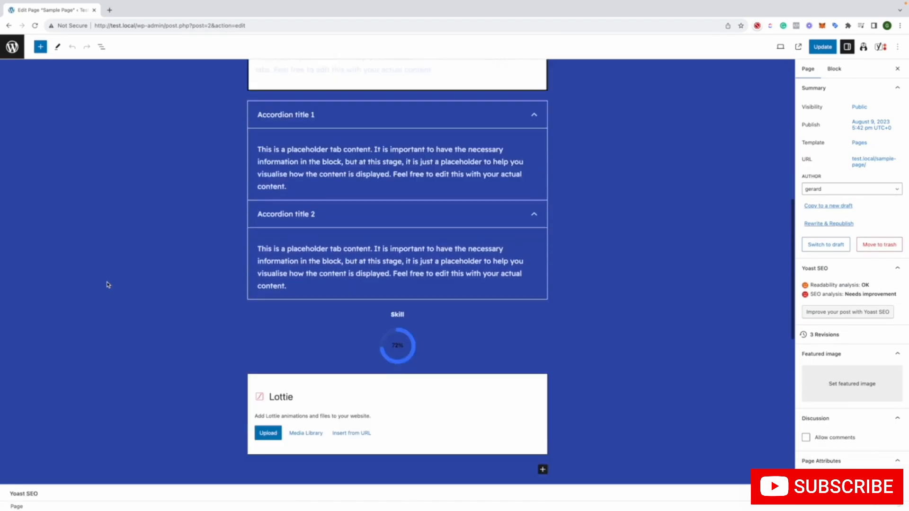
scroll(107, 284, down, 3)
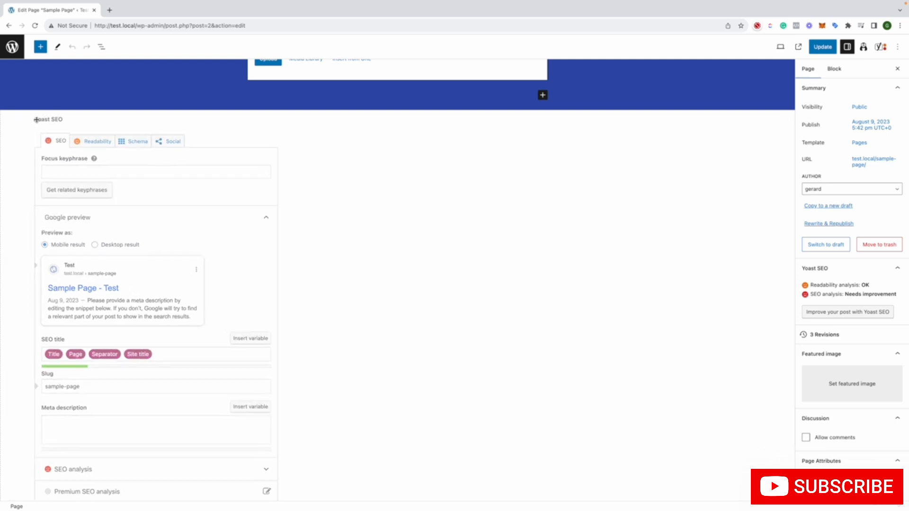
click(41, 171)
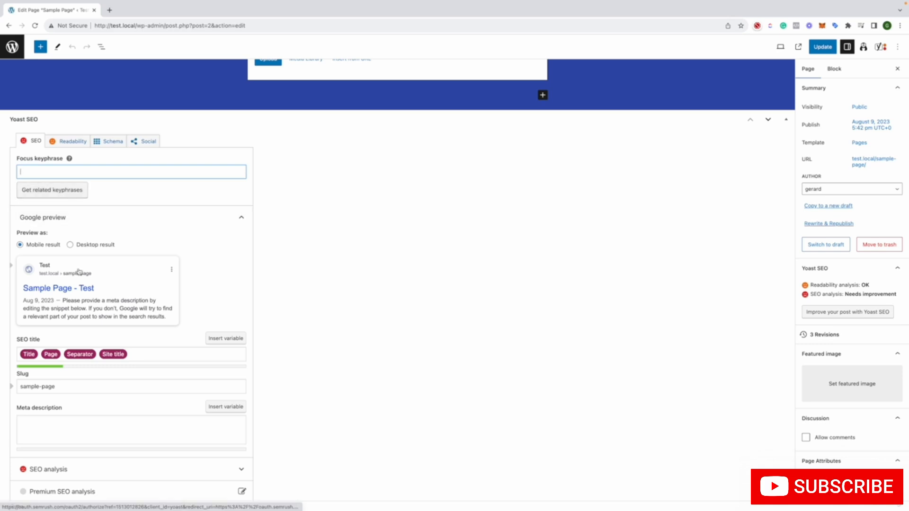
Compare the page's own title with the SEO title variables and the Google preview in the Yoast SEO section
scroll(69, 271, down, 2)
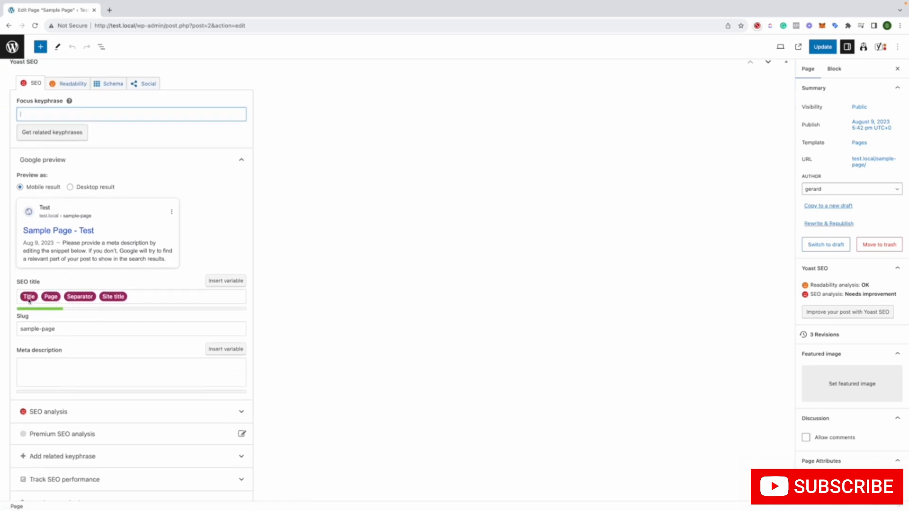
scroll(33, 301, up, 10)
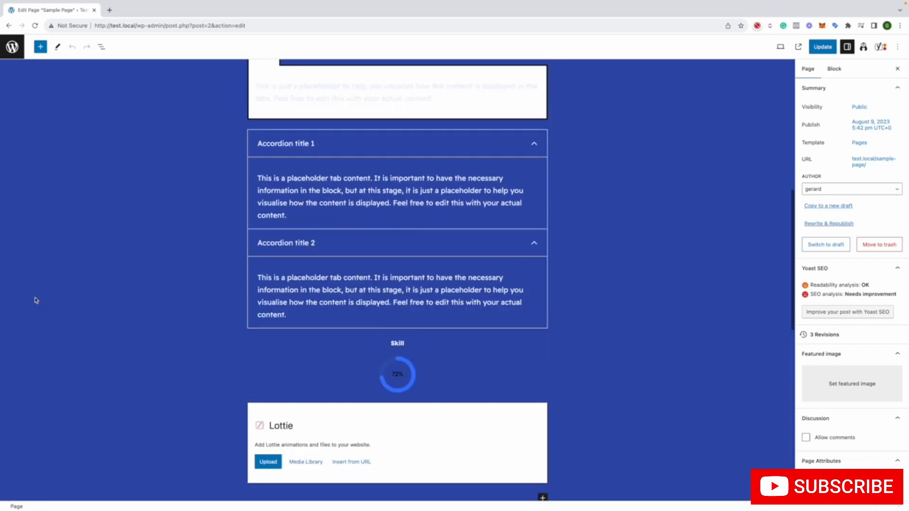
scroll(36, 301, up, 8)
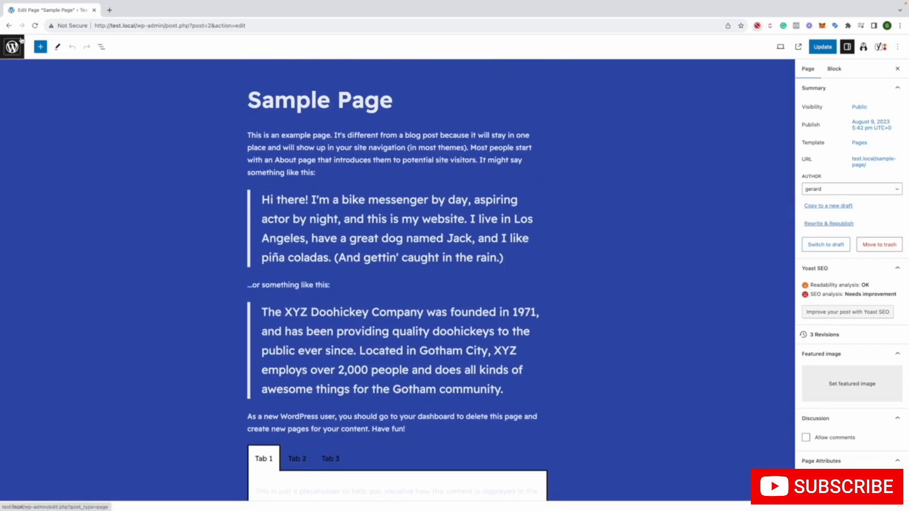
scroll(99, 128, down, 10)
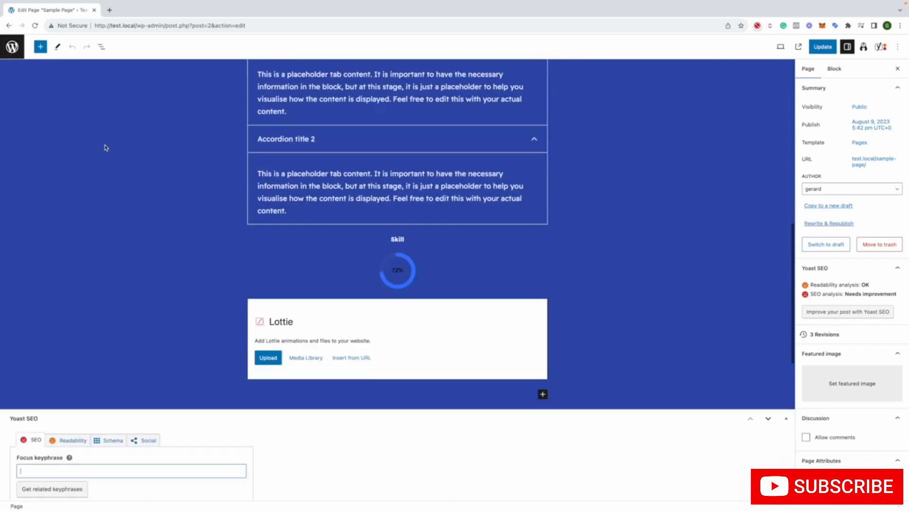
scroll(105, 148, down, 8)
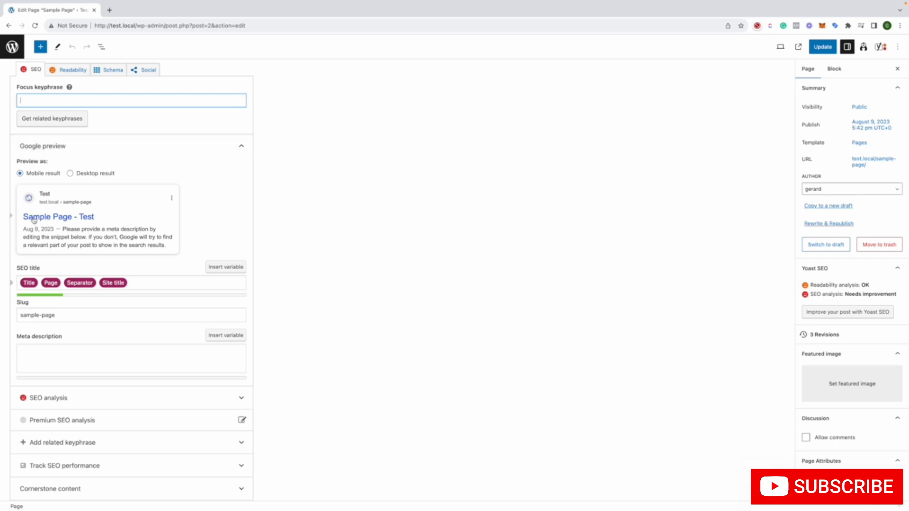
scroll(58, 227, up, 1)
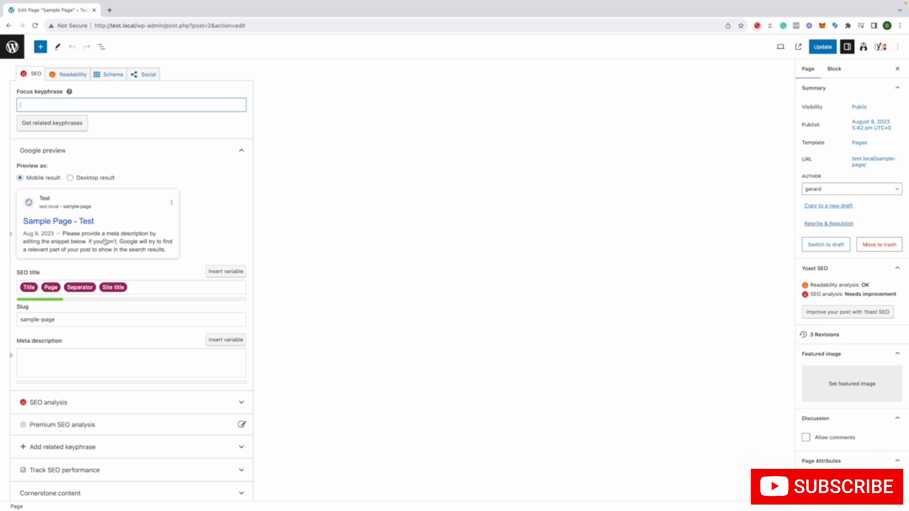
Examine the page's slug field against the parts of the browser address, plus the meta description and SEO title fields
click(74, 314)
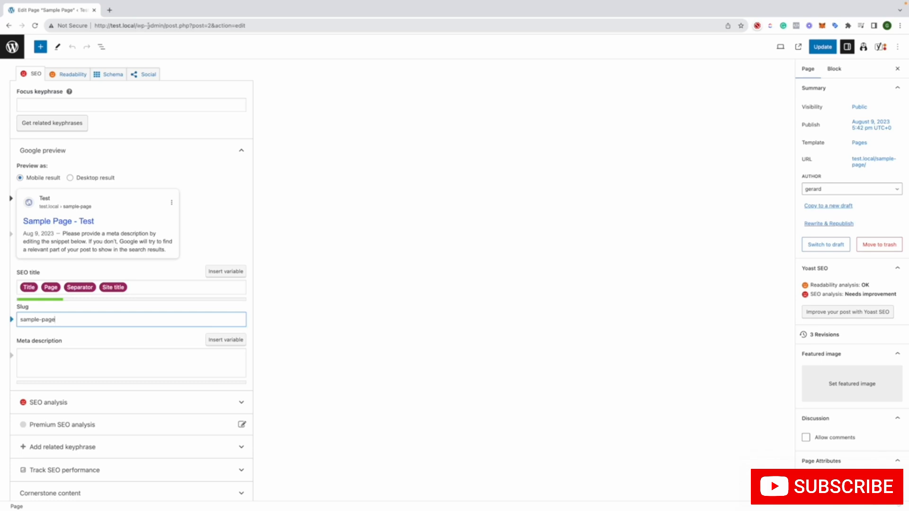
drag(136, 25, 71, 26)
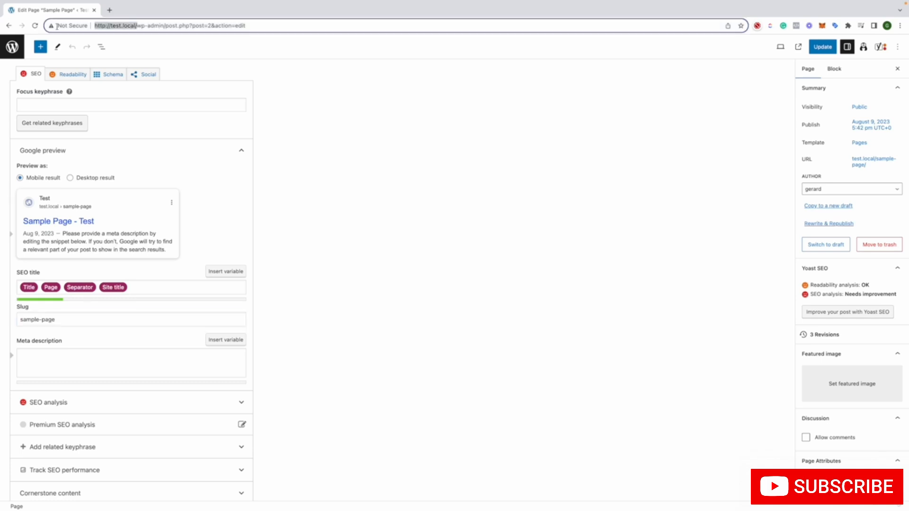
drag(137, 25, 262, 22)
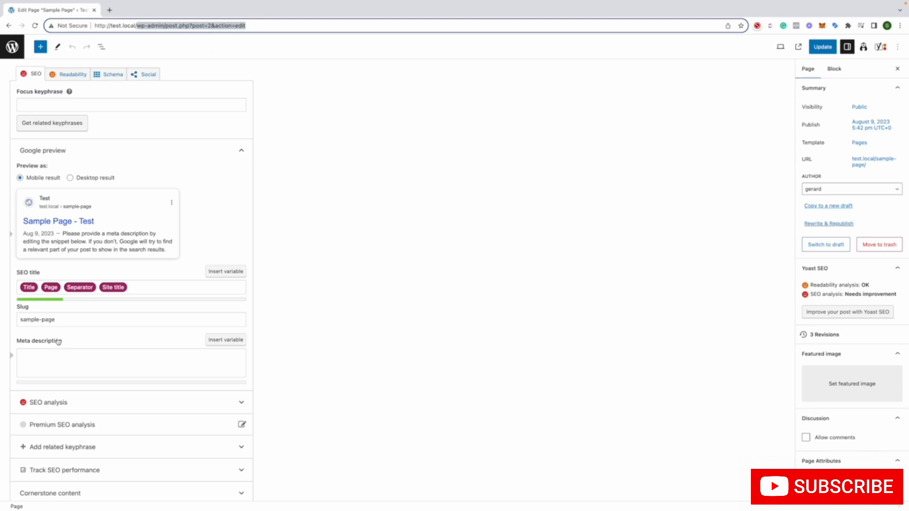
click(23, 349)
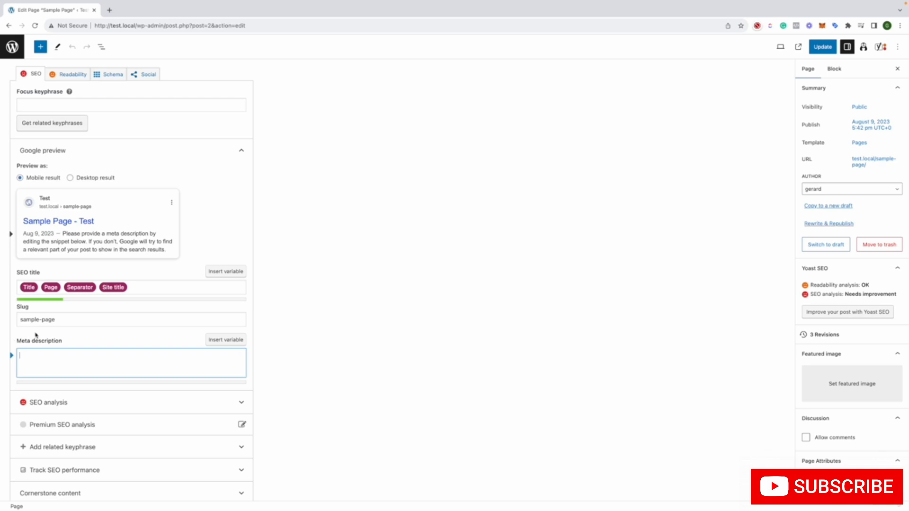
click(35, 335)
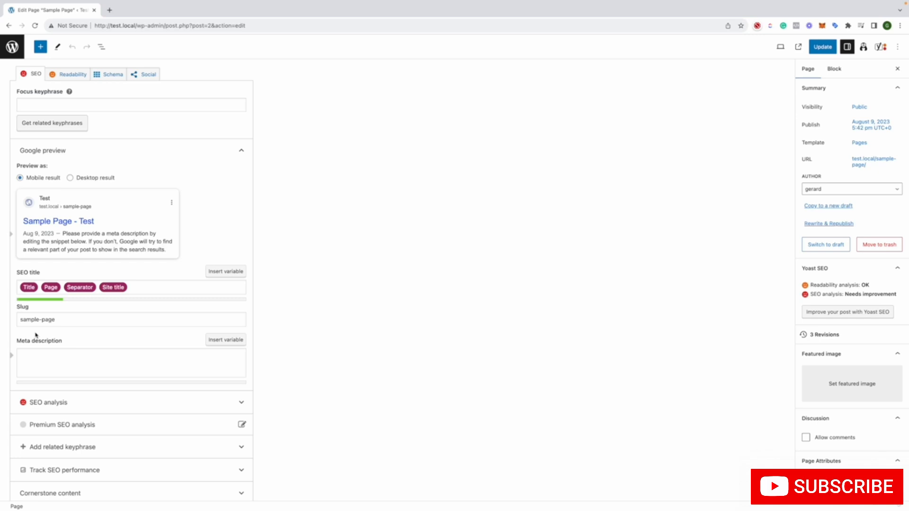
click(142, 287)
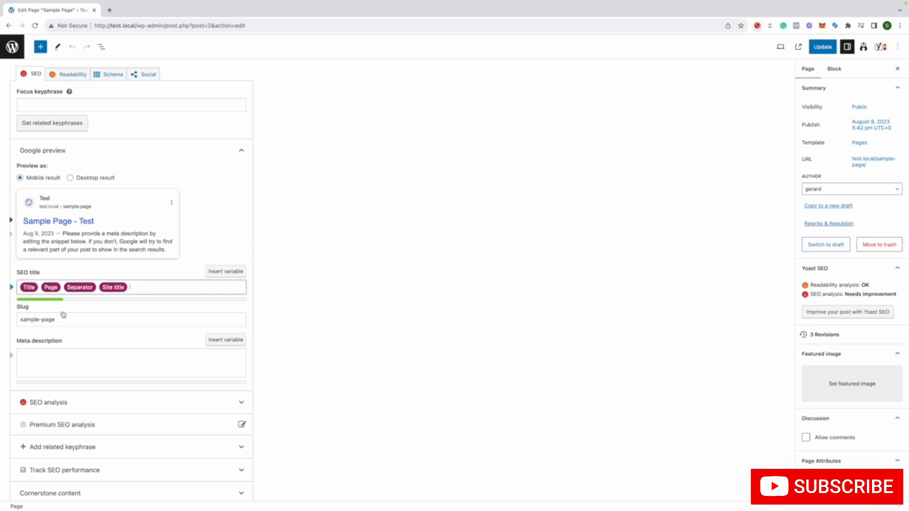
Try the sample text "ihuhipuin" as the page's meta description in the Google preview, and clear it again
click(69, 373)
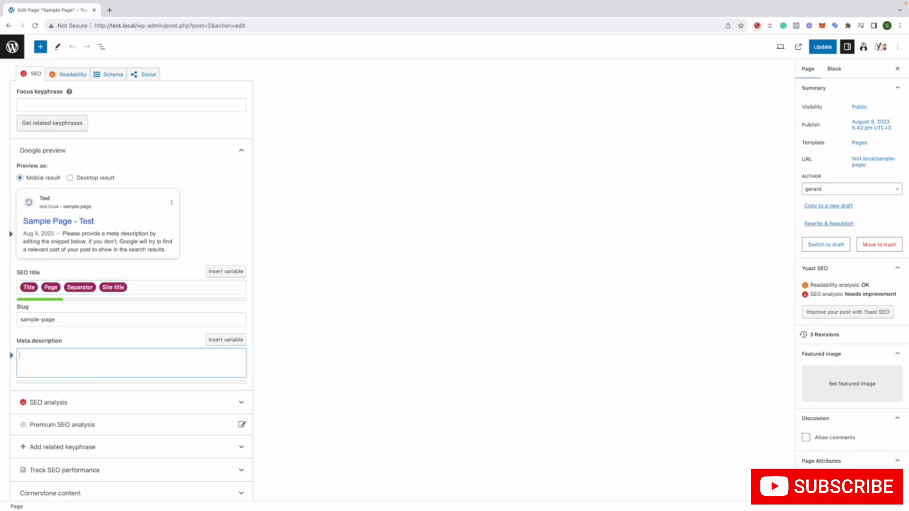
text(ihuhipuin)
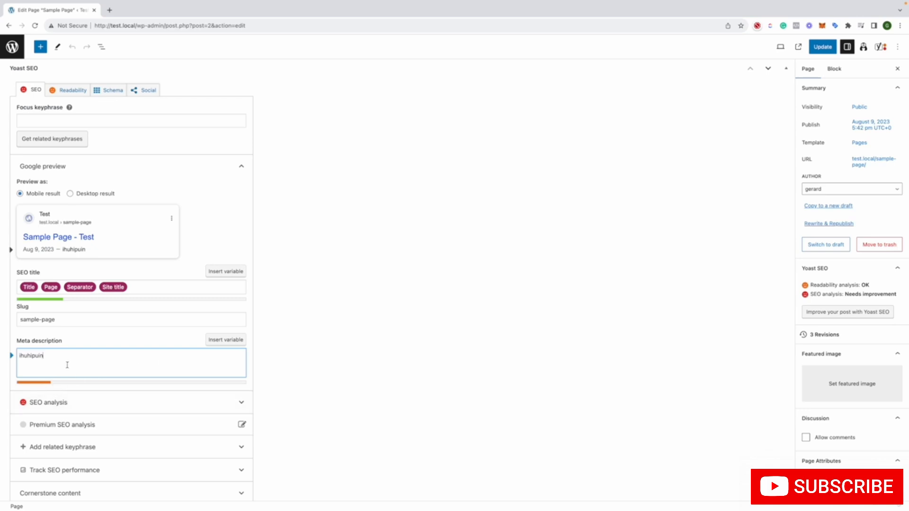
drag(67, 359, 91, 341)
key(BackSpace)
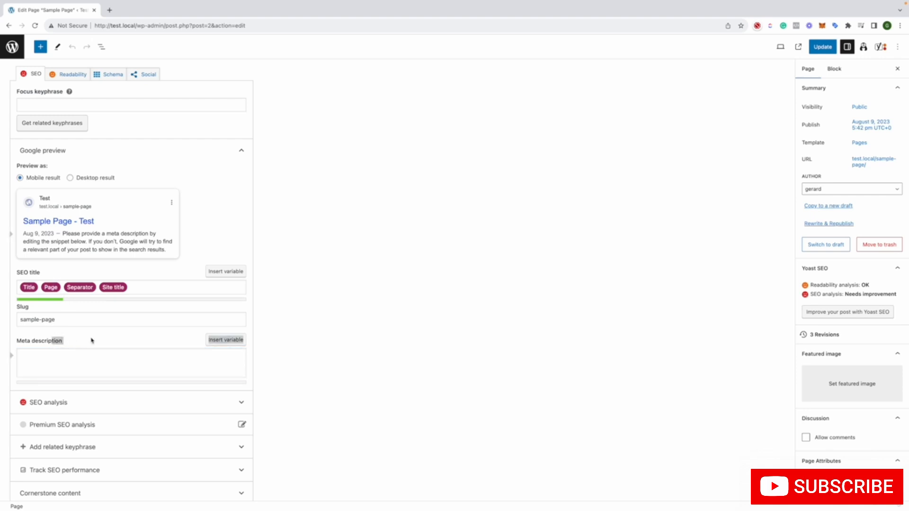
click(102, 344)
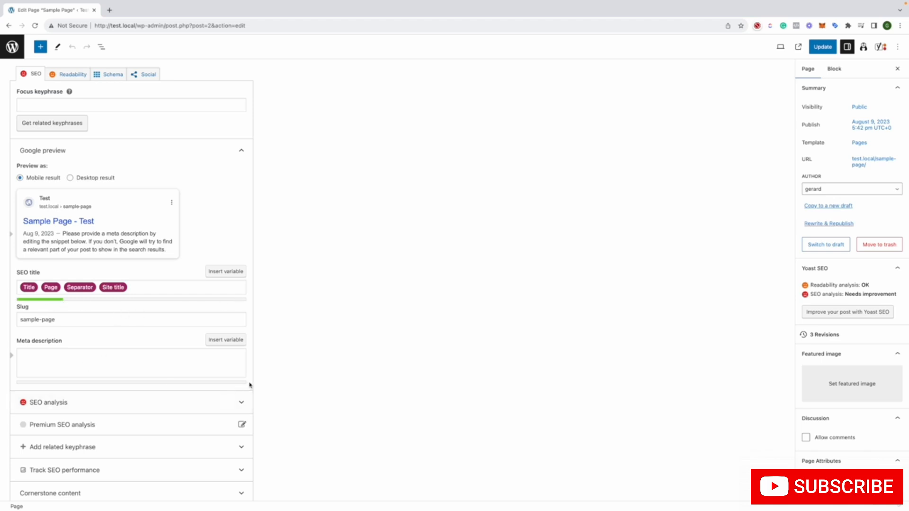
Check the empty meta description field again alongside the Google preview and focus keyphrase fields
scroll(220, 360, down, 1)
click(158, 355)
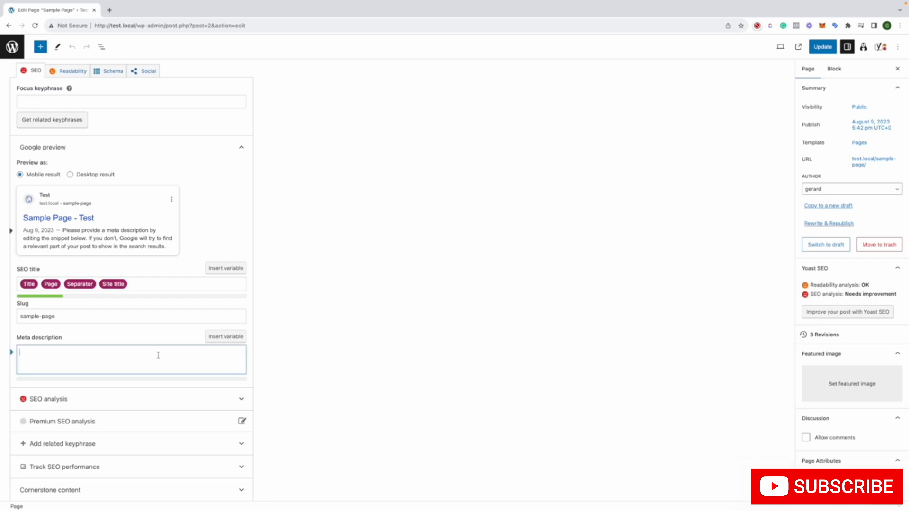
click(152, 336)
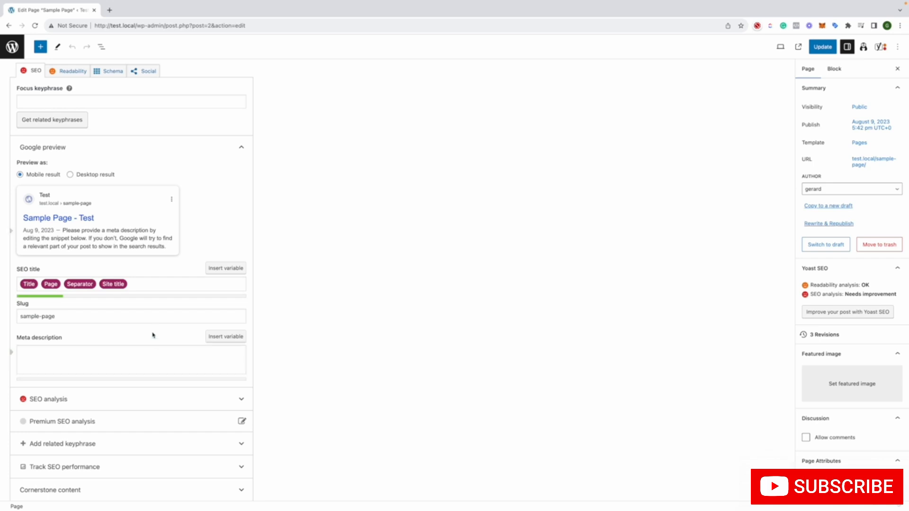
scroll(153, 336, up, 3)
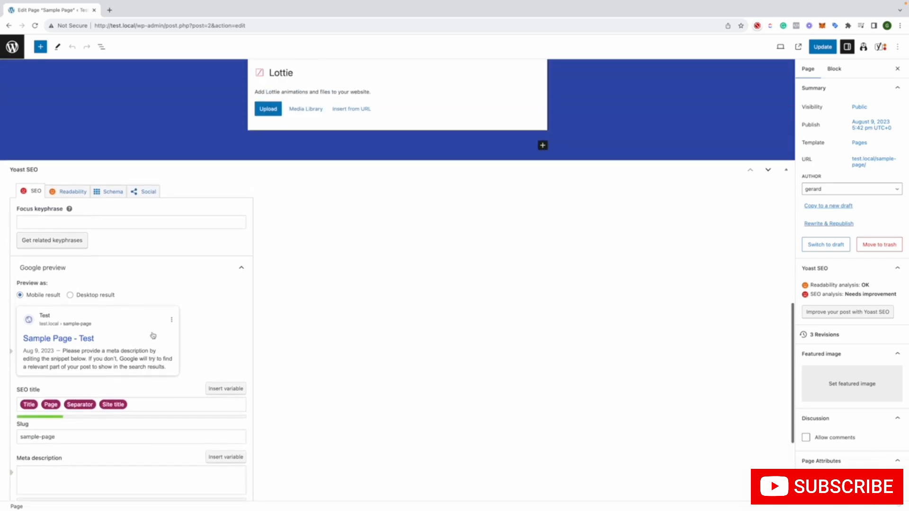
scroll(153, 335, down, 1)
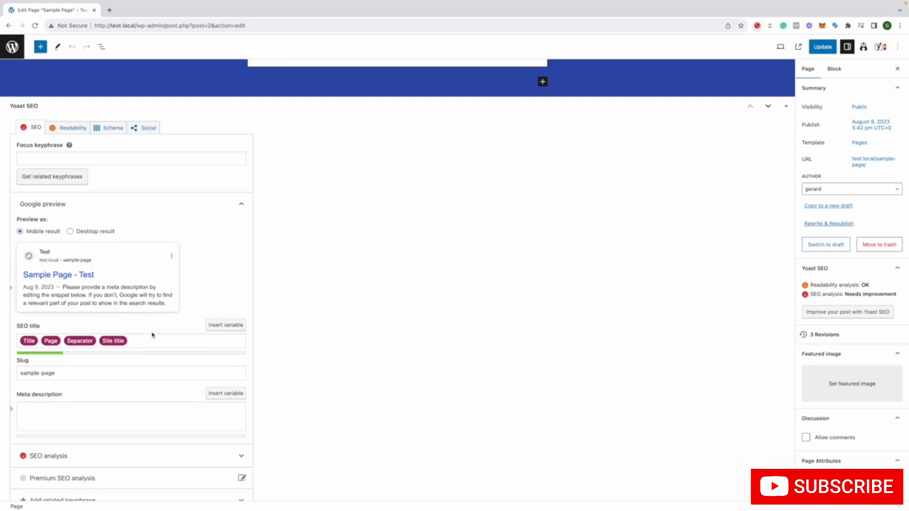
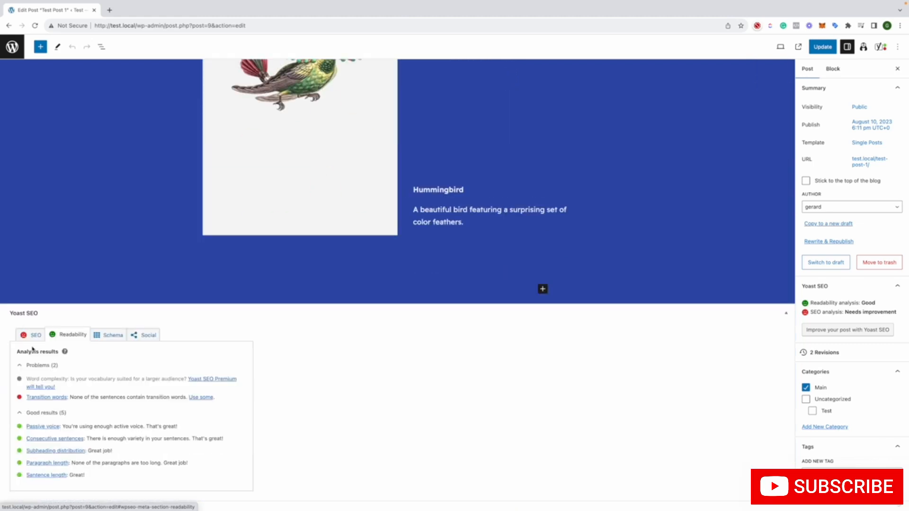
Return from the readability analysis to the post's focus keyphrase and Google preview fields in the Yoast SEO section
click(35, 338)
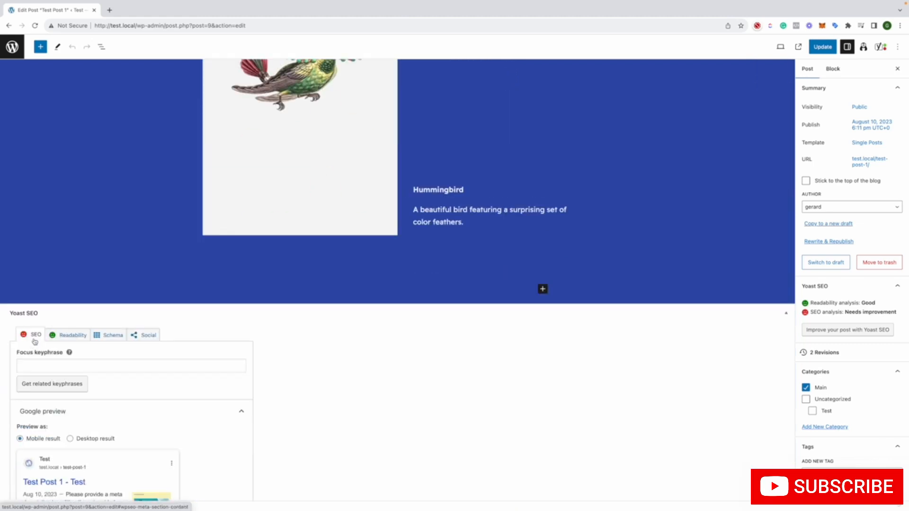
scroll(35, 341, down, 3)
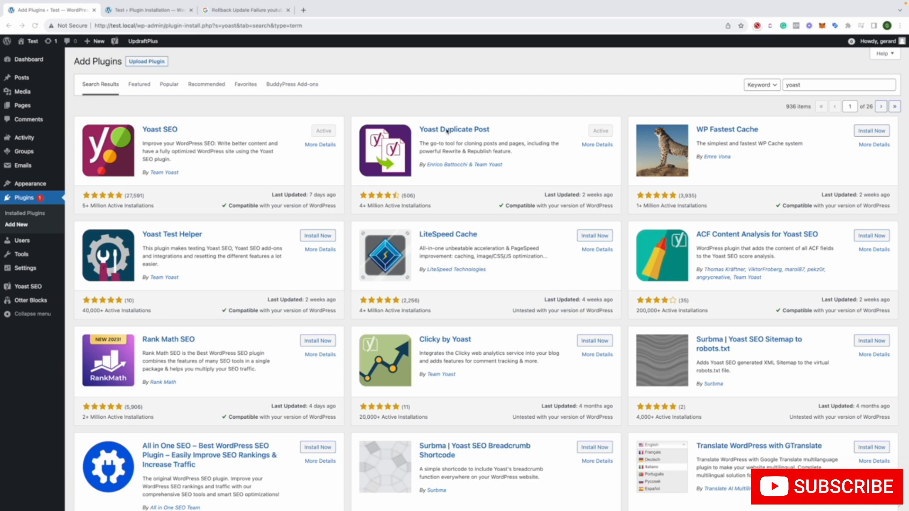
Open the published Sample Page for editing from the list of pages
click(17, 106)
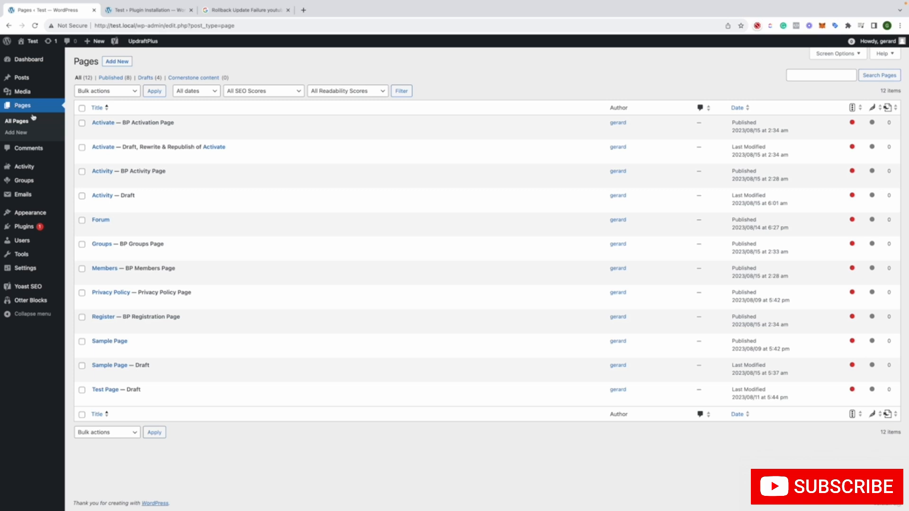
click(97, 351)
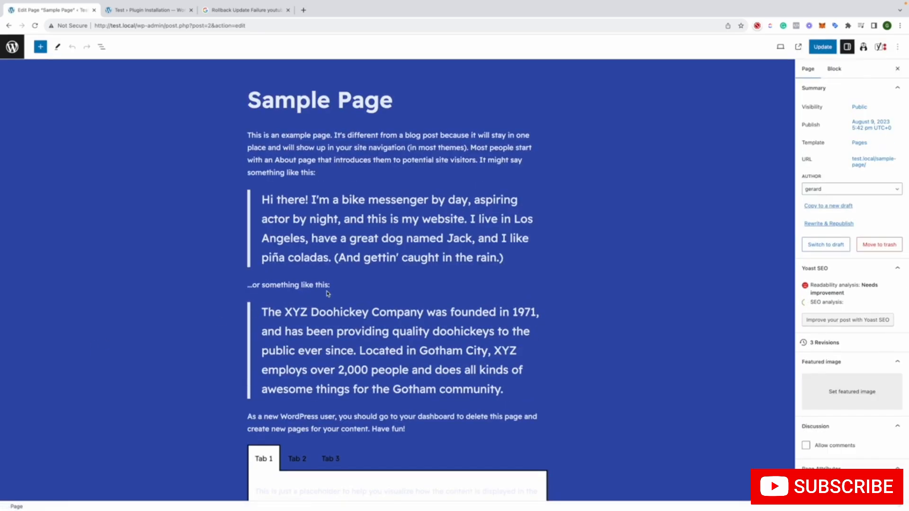
Demonstrate manual content copying by selecting everything from the first paragraph through the Lottie block and showing the copy and paste options, then deselect
click(322, 259)
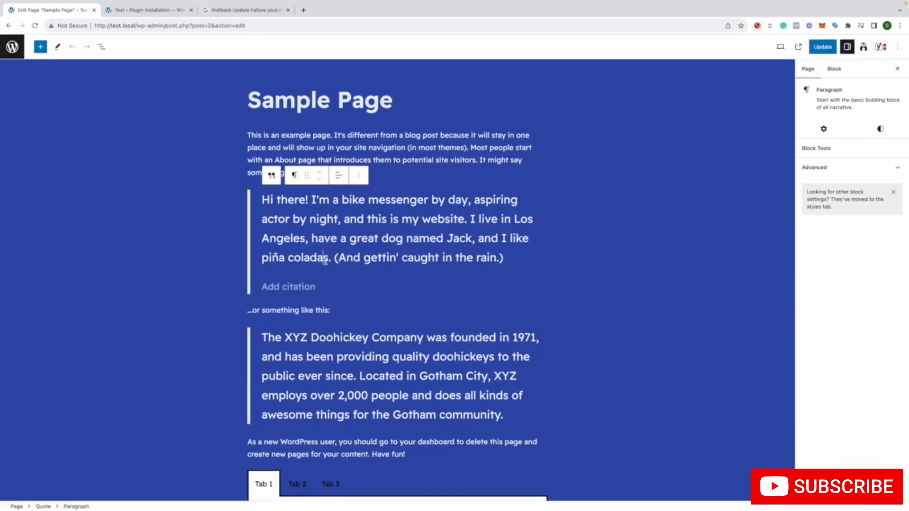
key(ctrl+a)
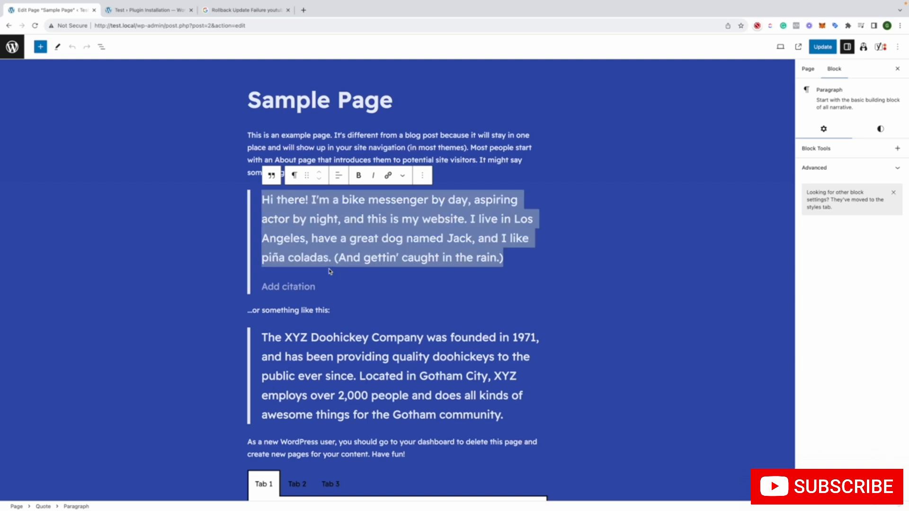
click(249, 103)
click(248, 135)
drag(248, 135, 419, 390)
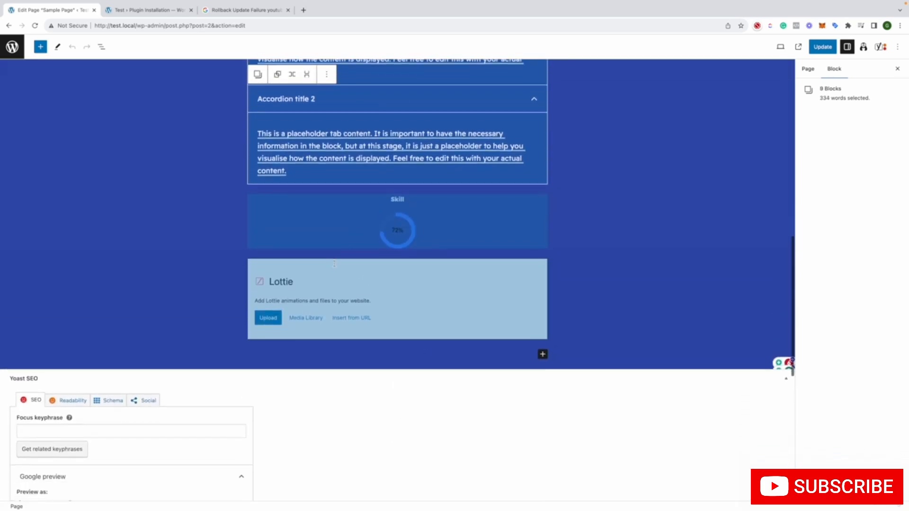
right_click(336, 263)
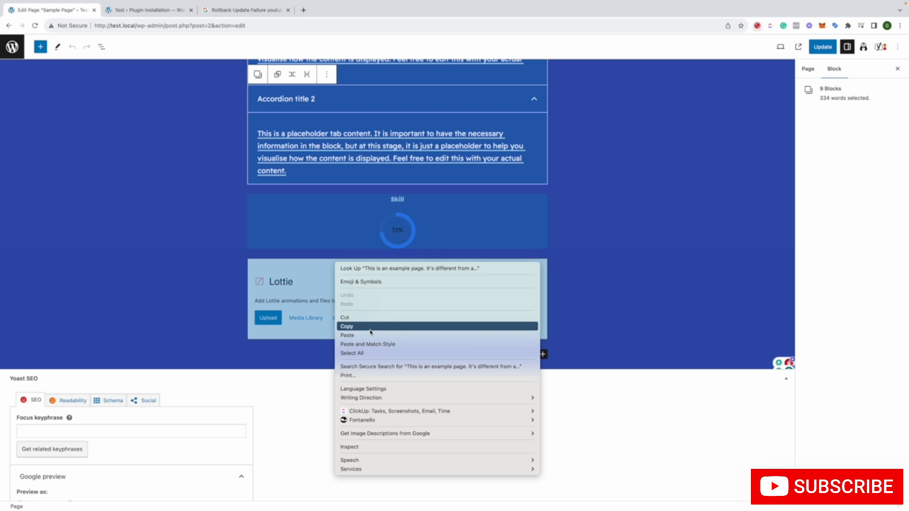
click(285, 278)
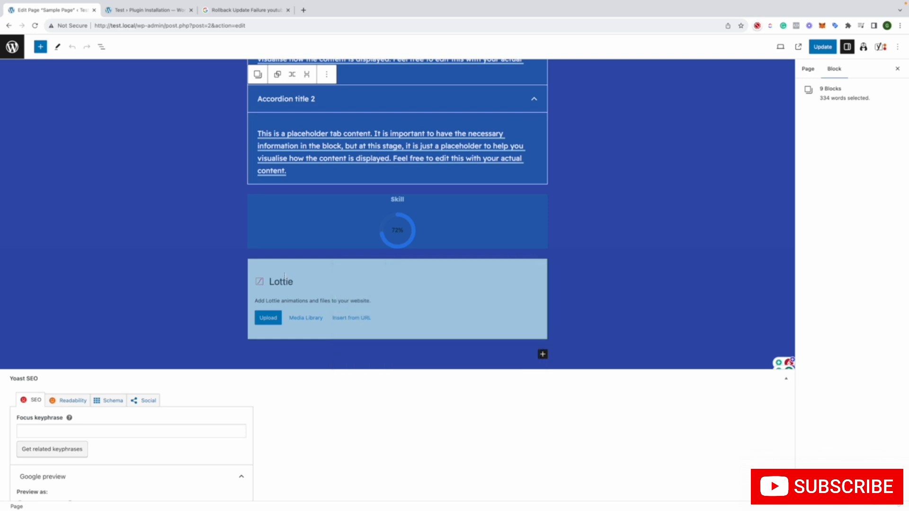
scroll(168, 203, up, 10)
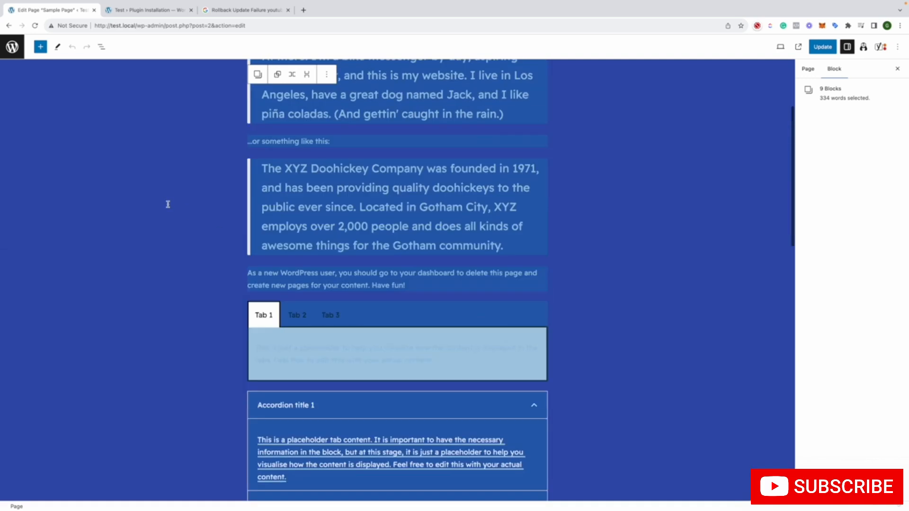
click(256, 136)
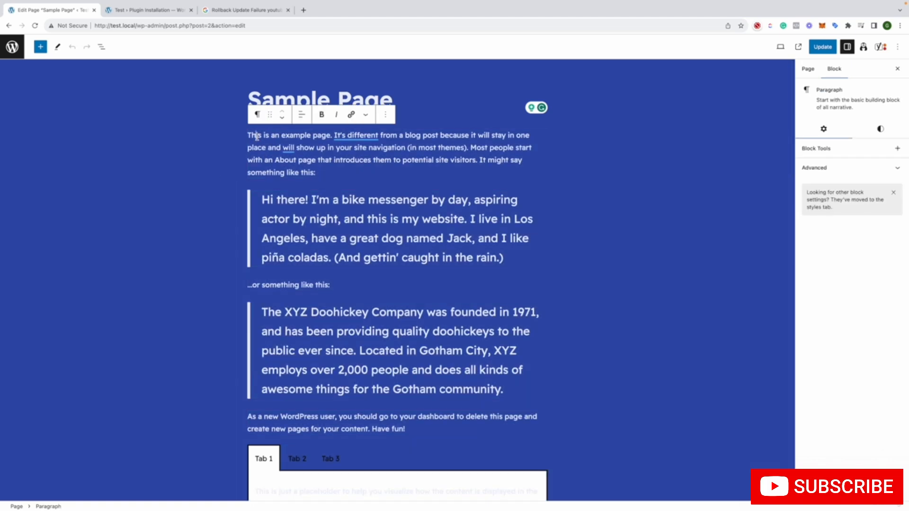
right_click(256, 136)
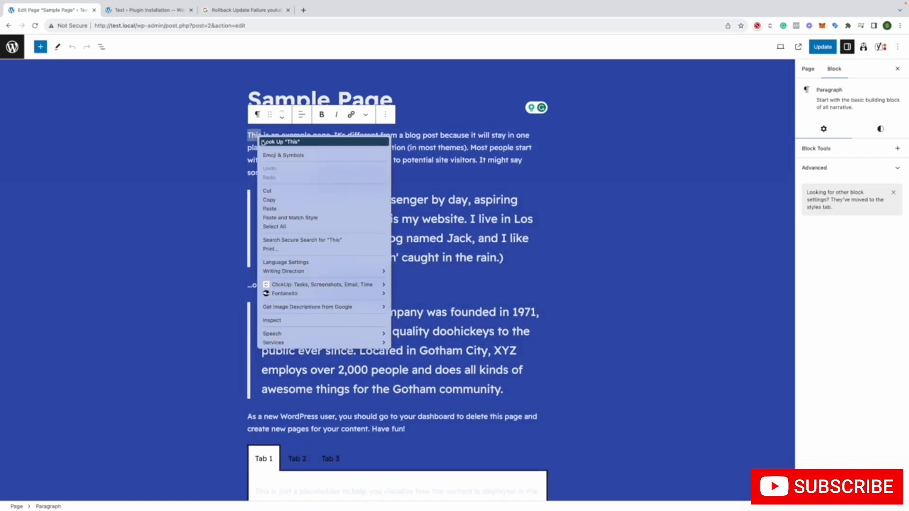
click(220, 168)
click(218, 166)
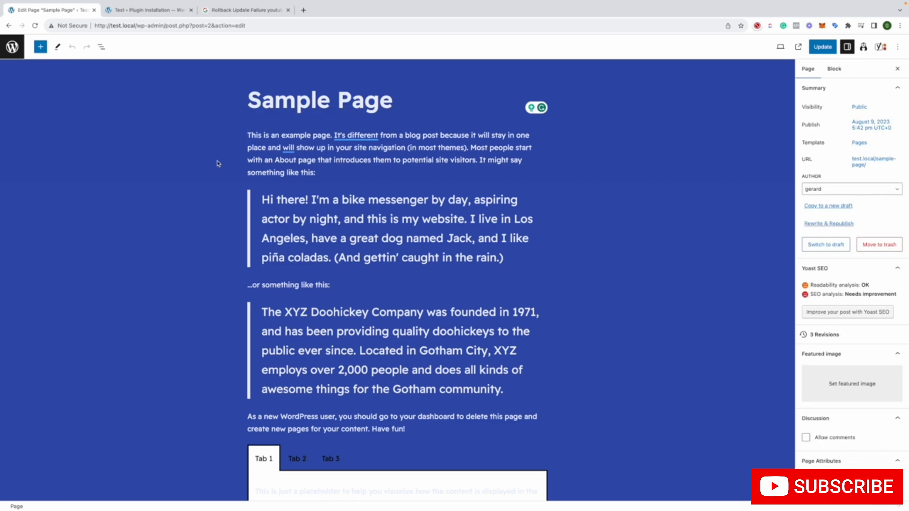
Review the Sample Page's Google preview, SEO title, slug and meta description fields in the Yoast SEO section
scroll(218, 164, down, 18)
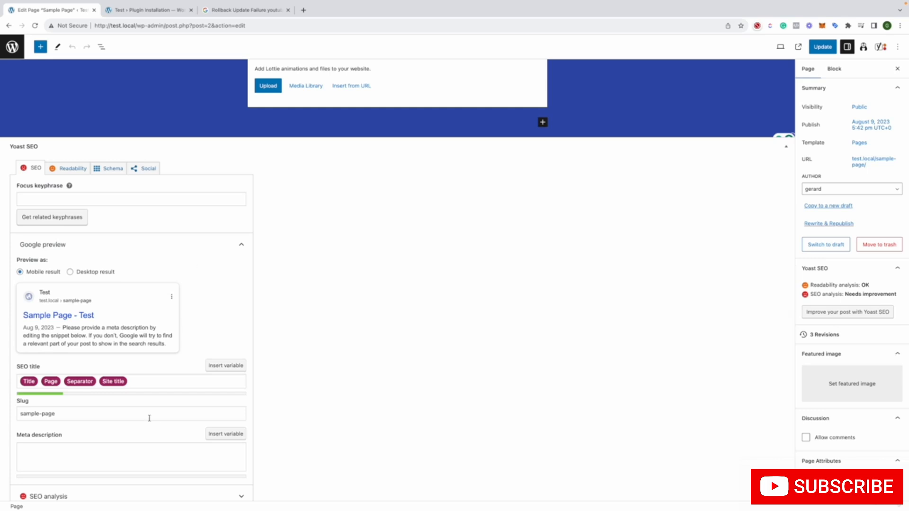
scroll(148, 418, down, 2)
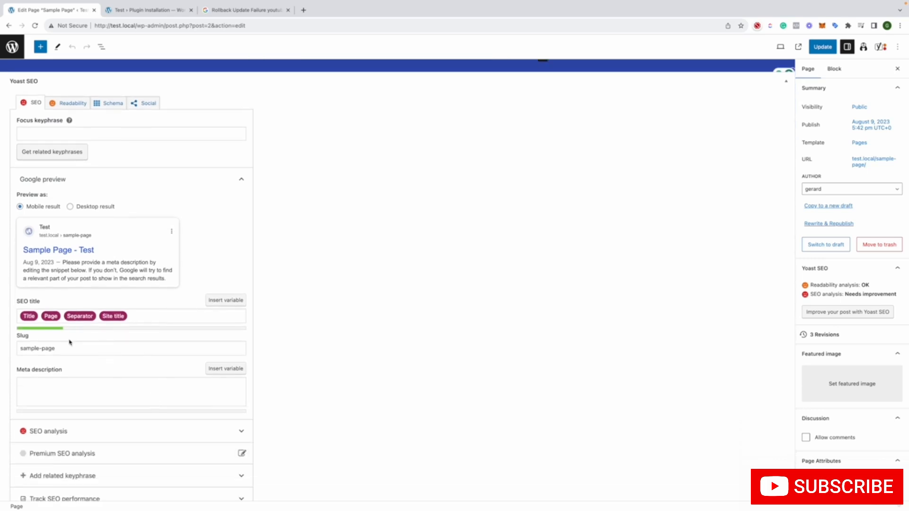
scroll(163, 393, down, 1)
scroll(163, 395, down, 2)
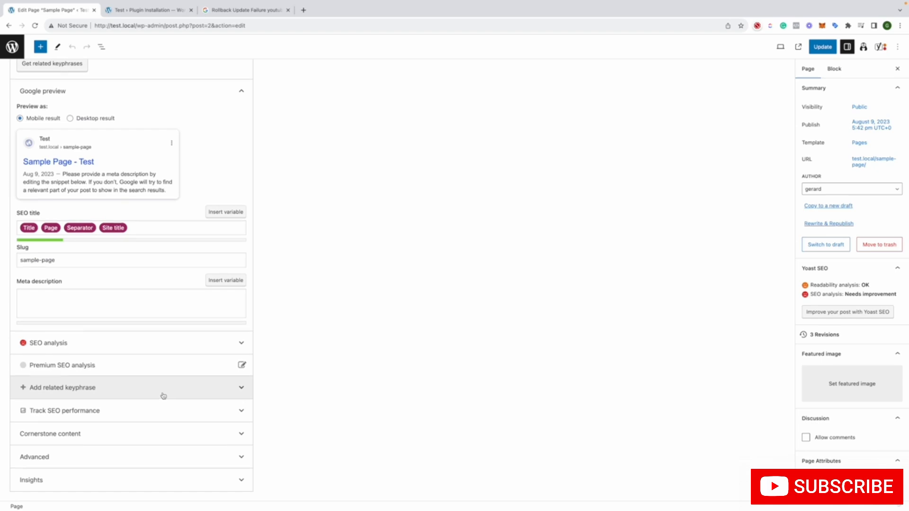
scroll(163, 396, up, 20)
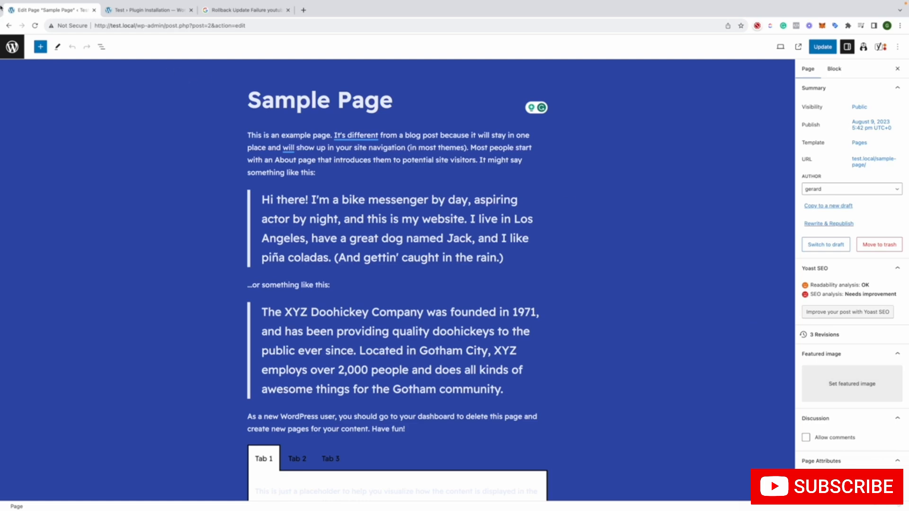
Clone the published Sample Page from the list of pages and point out the draft status of the copy
click(7, 26)
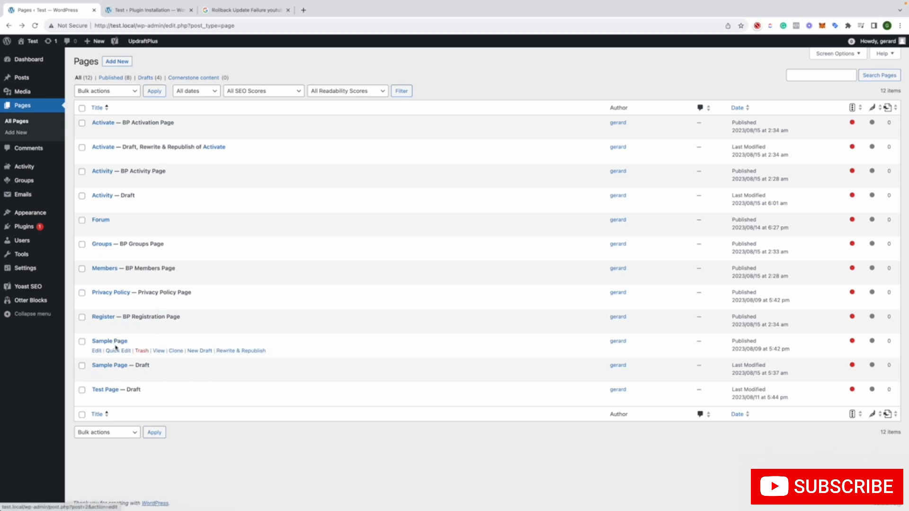
click(176, 353)
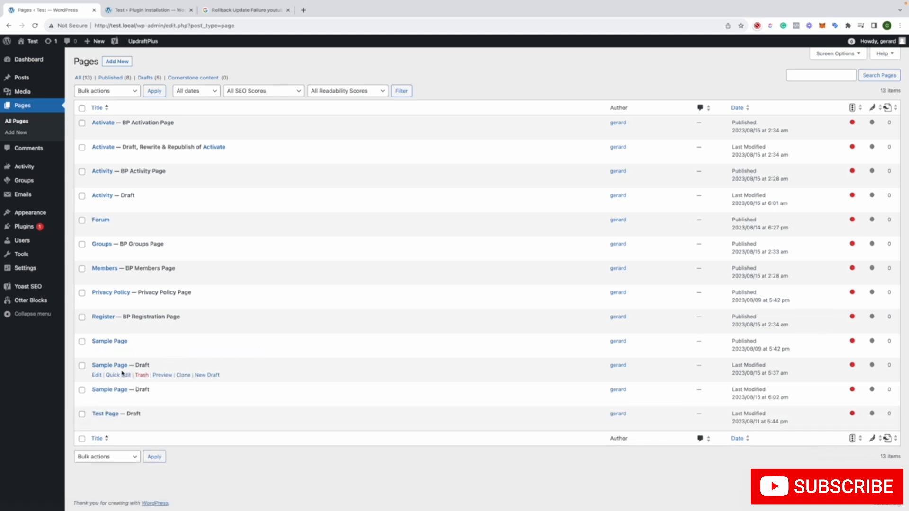
drag(152, 366, 129, 365)
Compare the slug fields of the first Sample Page draft and the published Sample Page using Quick Edit, cancelling each without changes
click(110, 376)
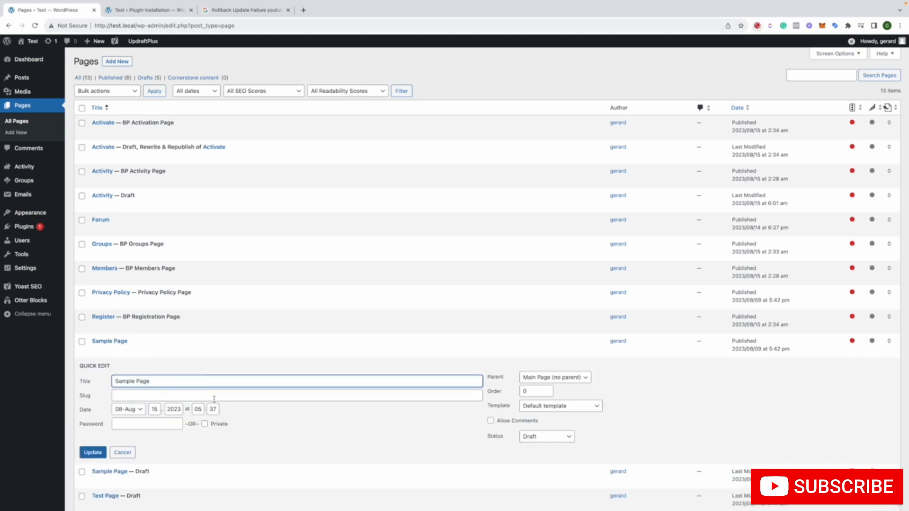
click(137, 398)
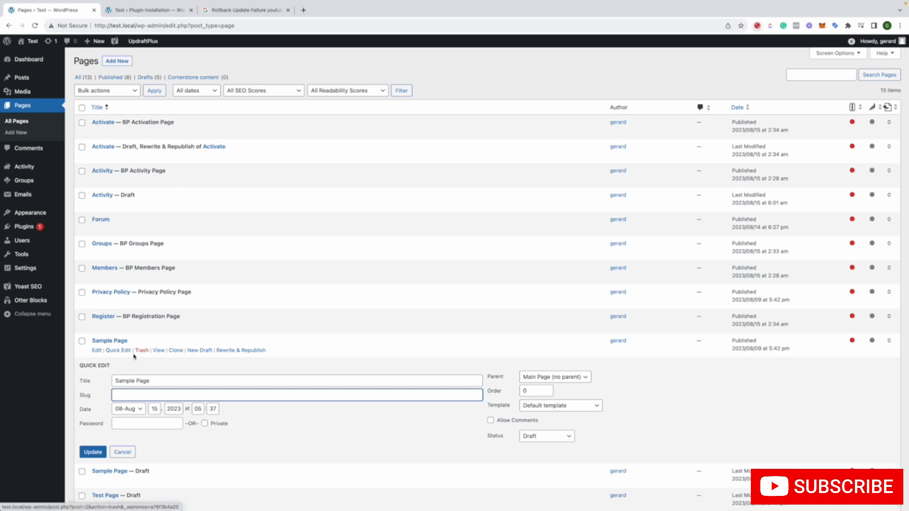
click(118, 350)
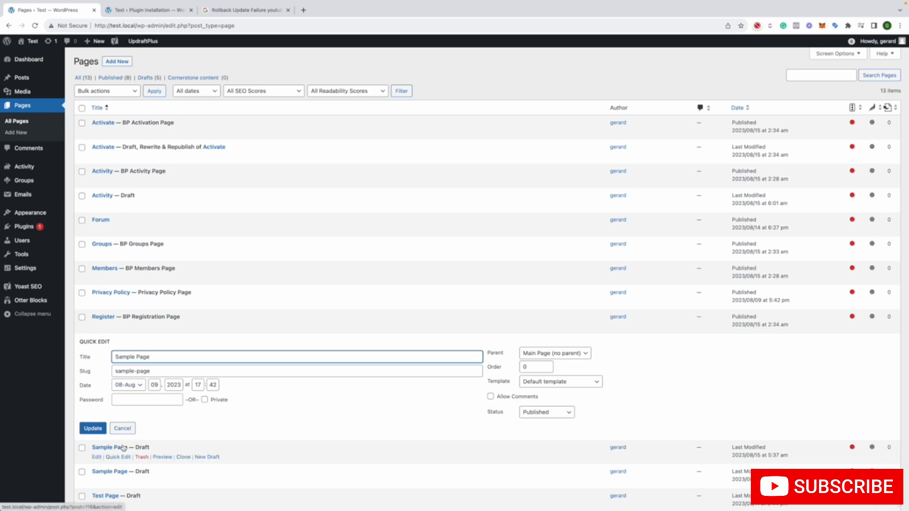
click(158, 373)
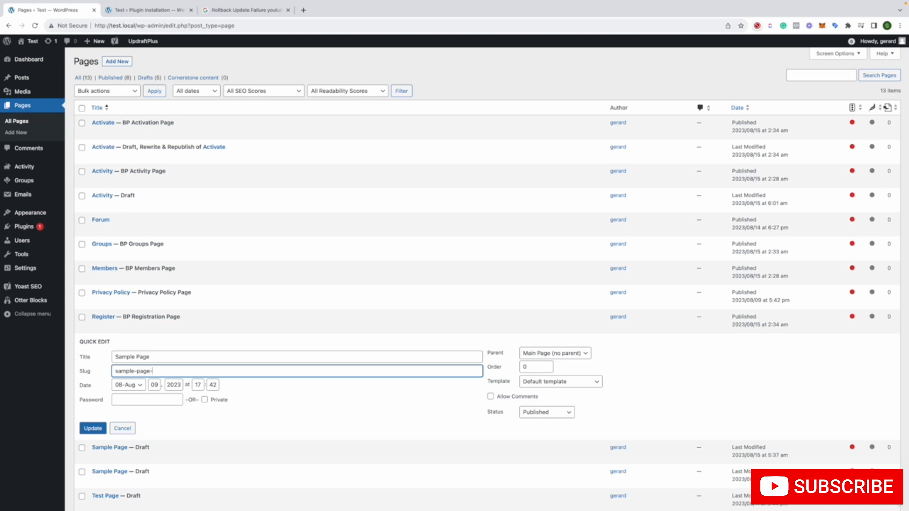
click(124, 428)
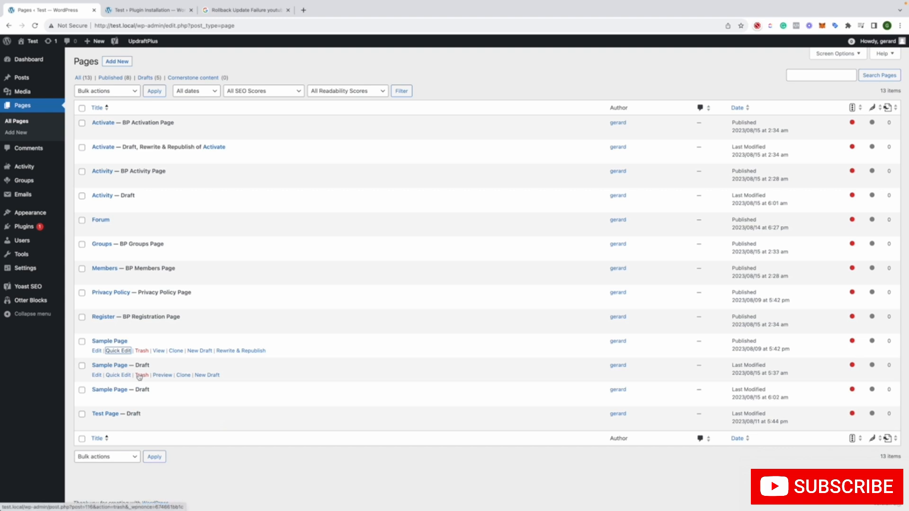
click(120, 375)
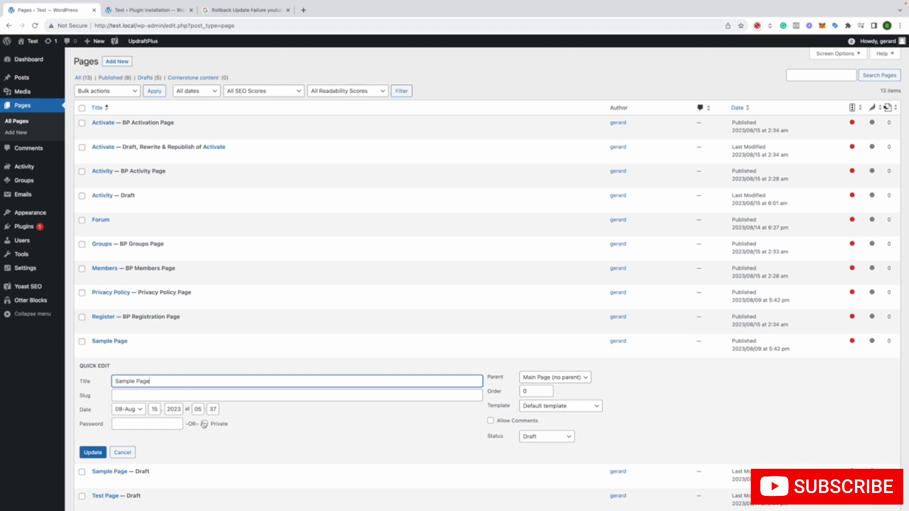
click(122, 453)
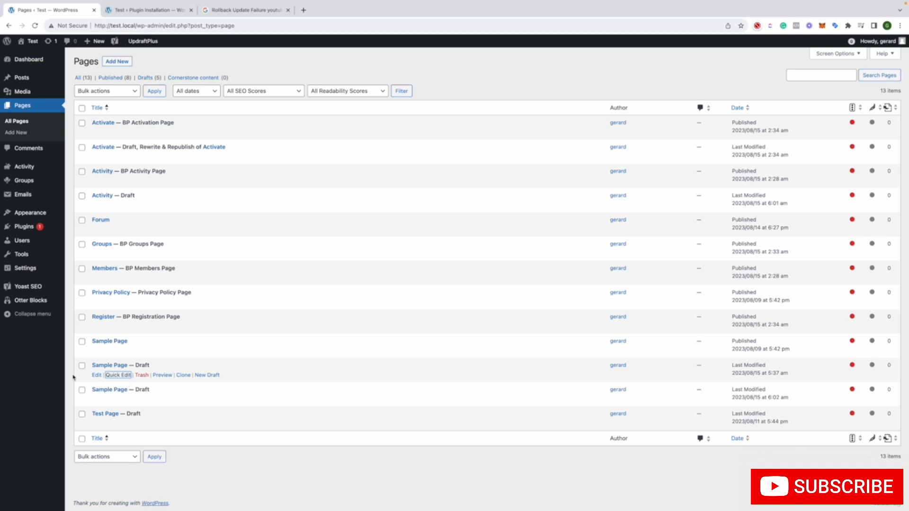
Open the first Sample Page draft for editing and highlight the number ending its slug in the Yoast SEO section
click(97, 375)
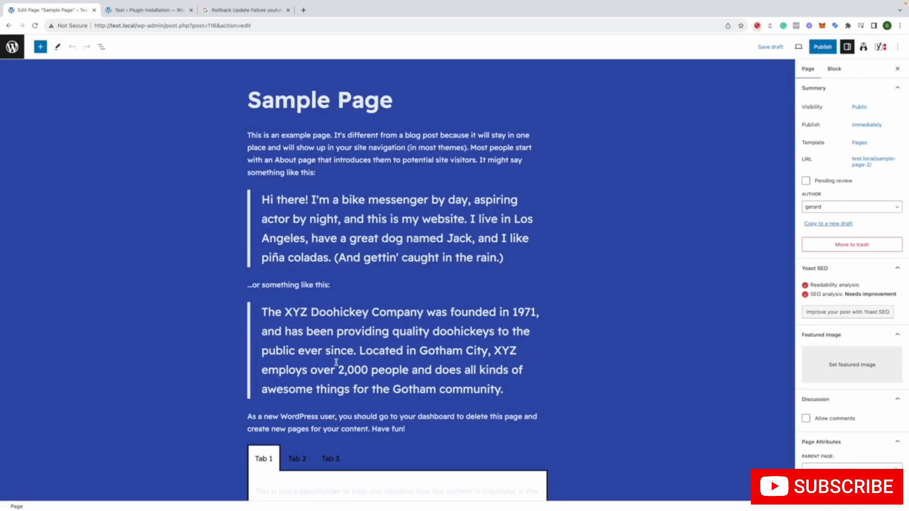
scroll(312, 384, down, 12)
scroll(312, 384, down, 4)
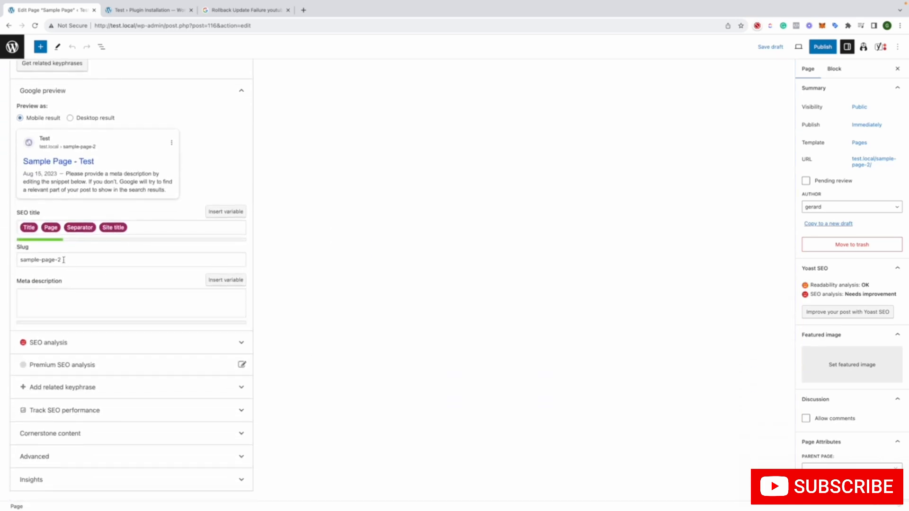
double_click(59, 260)
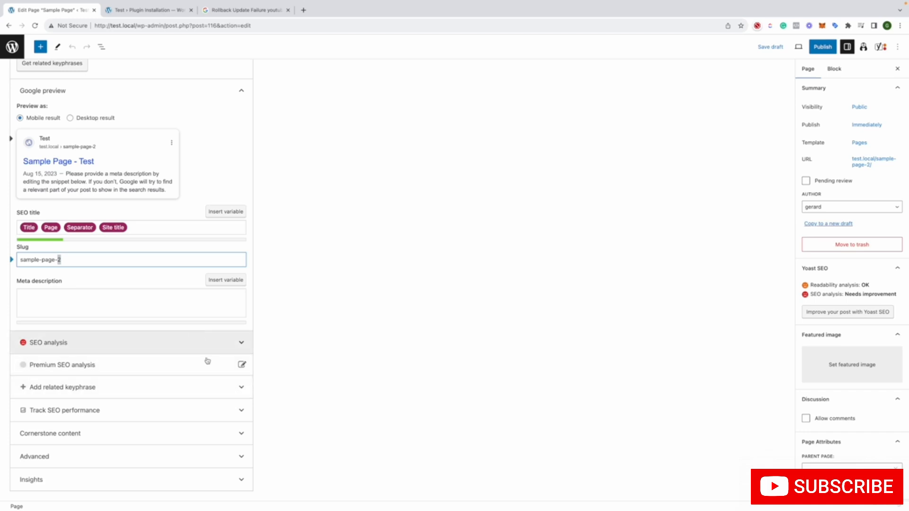
scroll(208, 361, up, 3)
scroll(308, 340, up, 10)
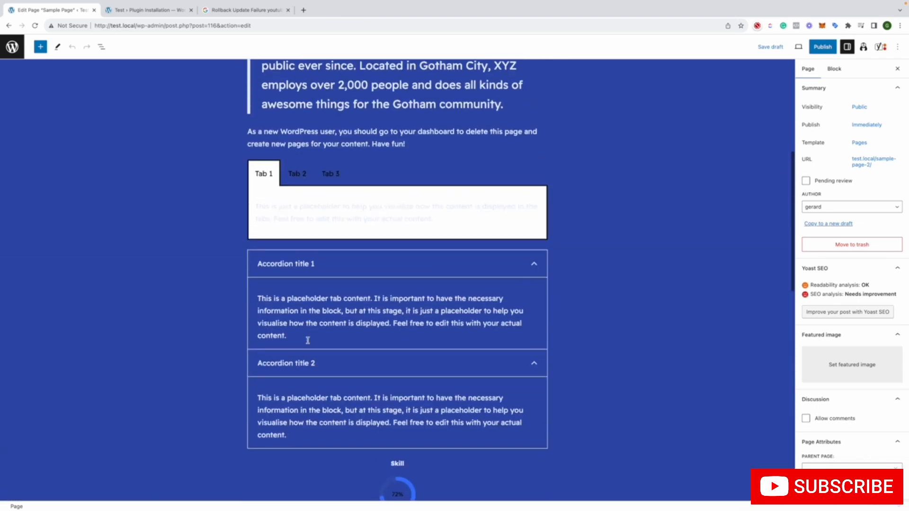
scroll(307, 341, up, 5)
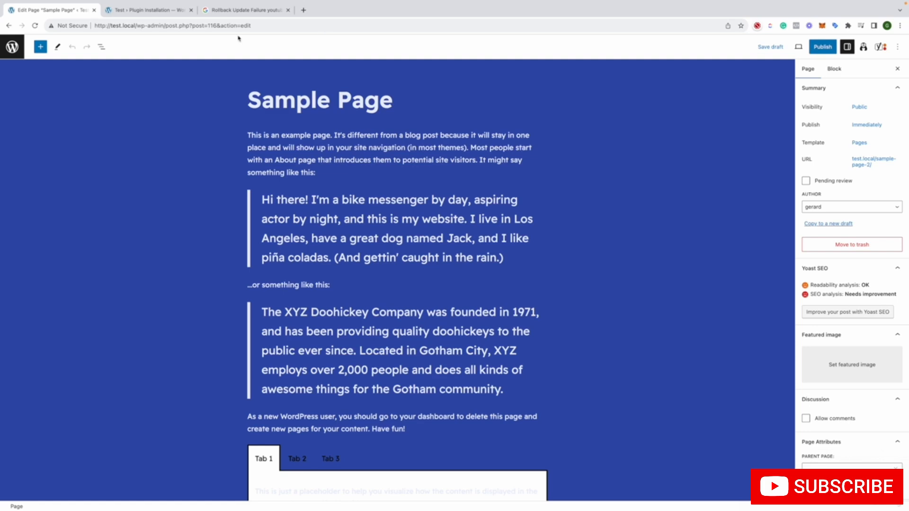
Return to the published Sample Page in the editor and check its Yoast SEO fields and page summary
click(9, 26)
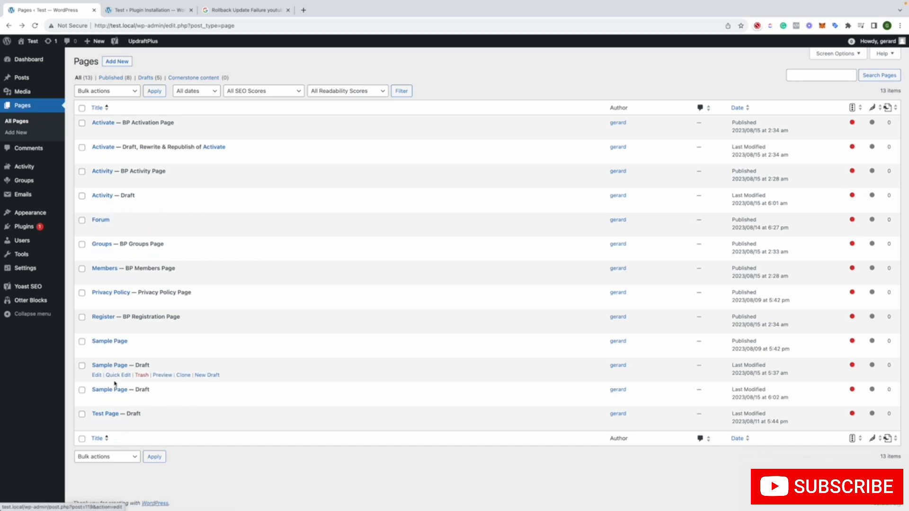
click(97, 350)
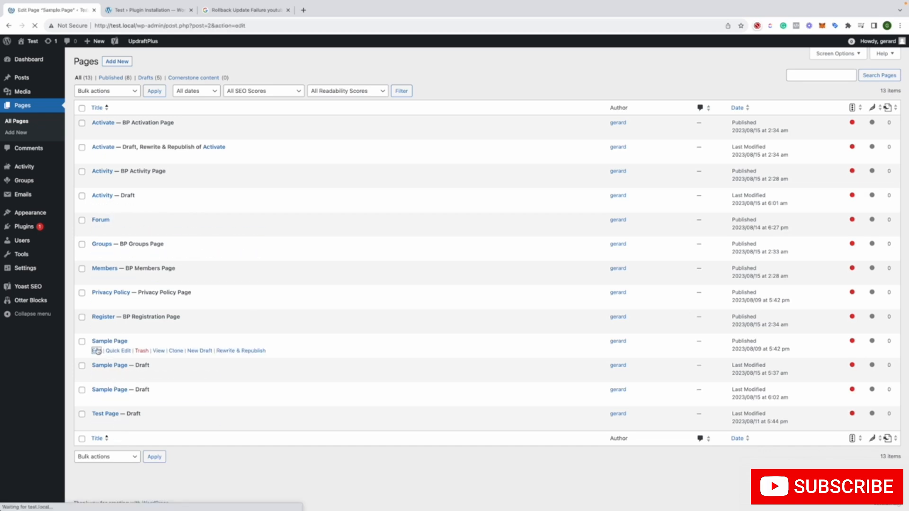
scroll(238, 346, down, 20)
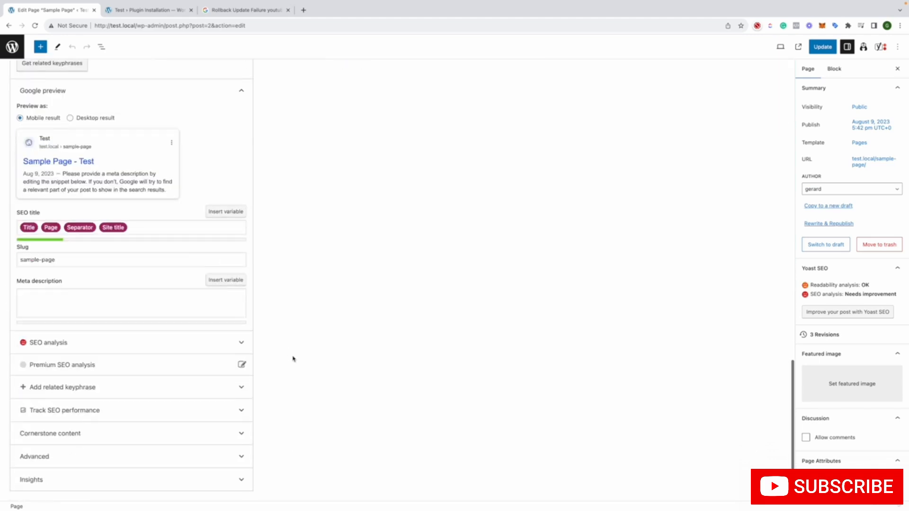
scroll(881, 269, down, 2)
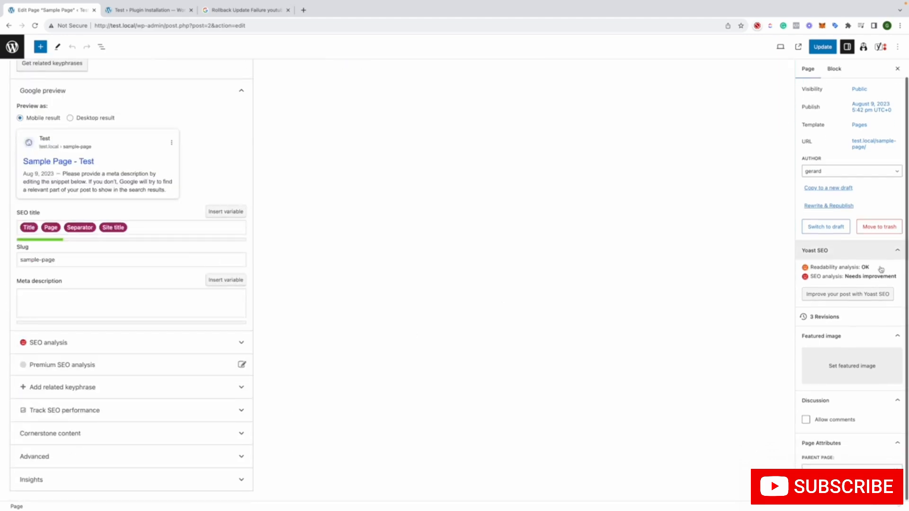
Look through the editor's block settings and options for the published Sample Page, and open the Yoast SEO sidebar
scroll(881, 269, up, 2)
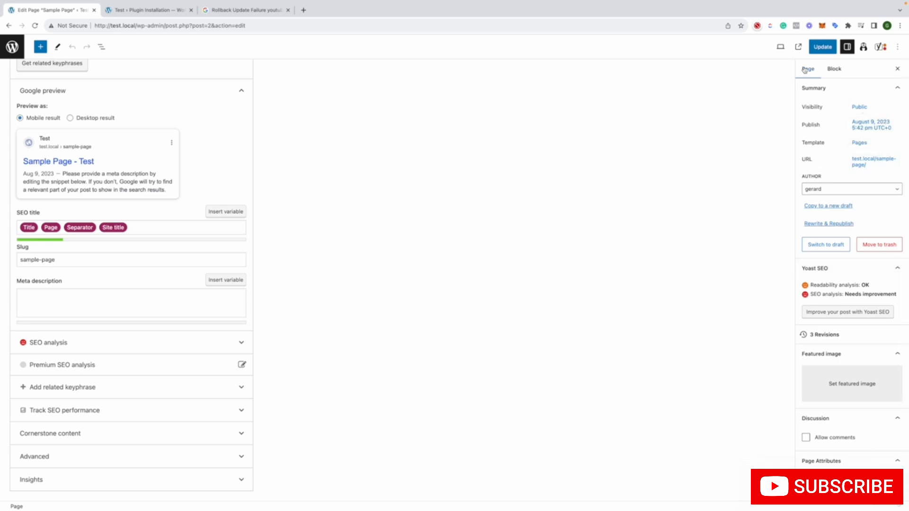
click(834, 69)
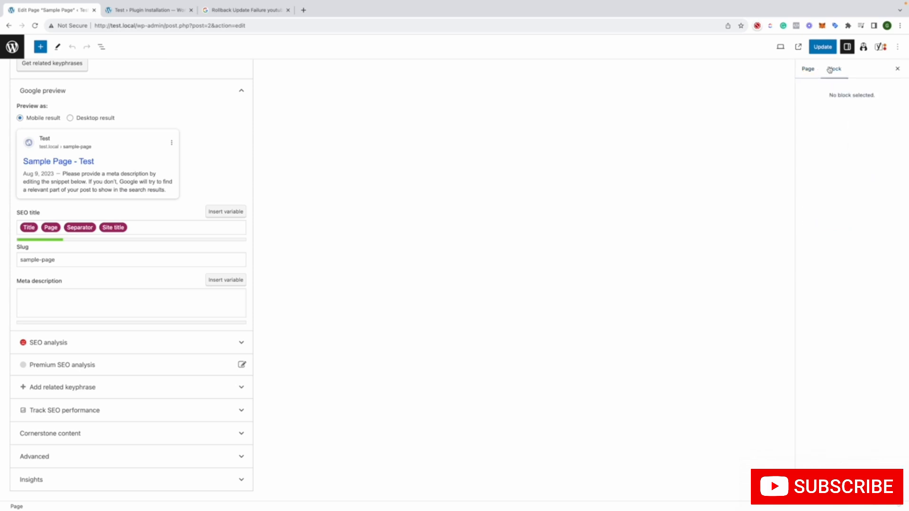
click(898, 47)
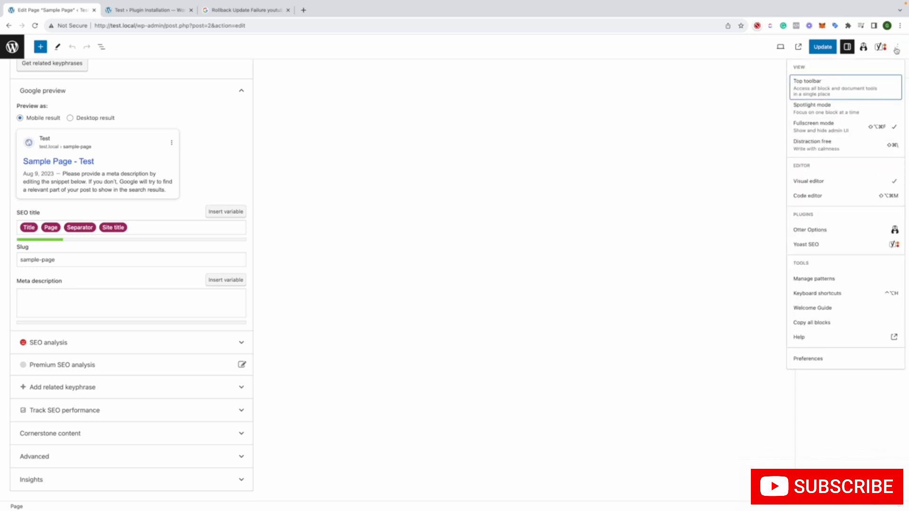
click(898, 48)
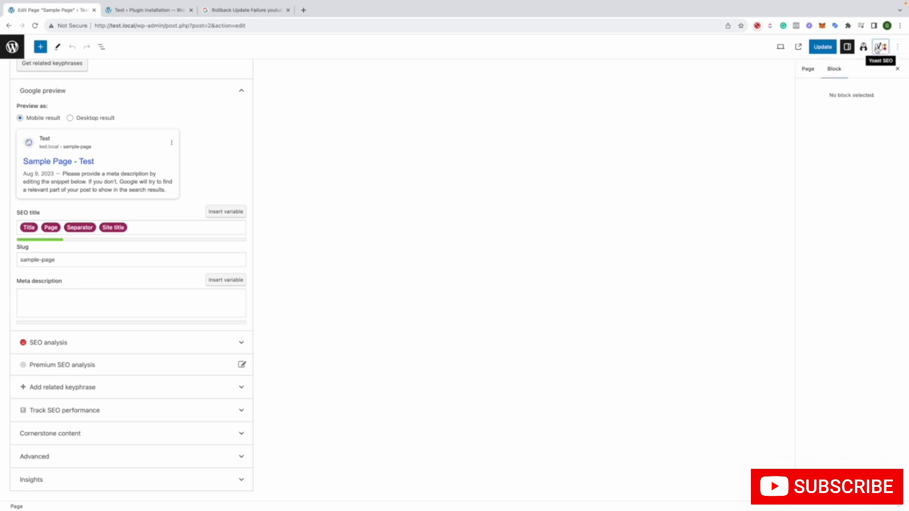
click(878, 47)
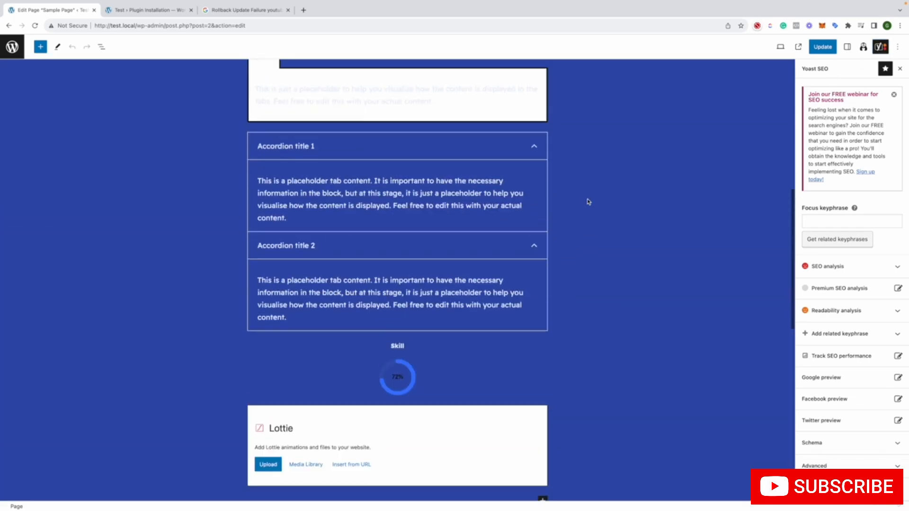
Open the first Sample Page draft from the list of pages, publish it, and return to the list
click(6, 26)
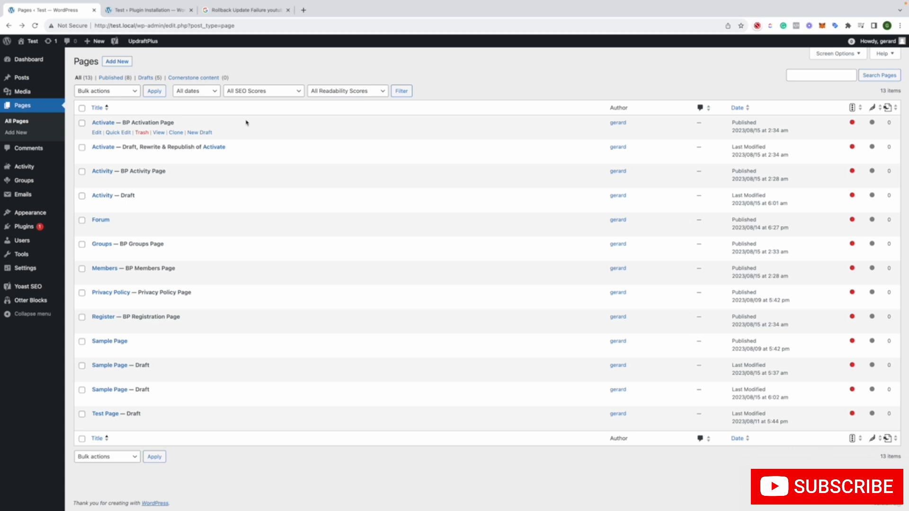
click(96, 375)
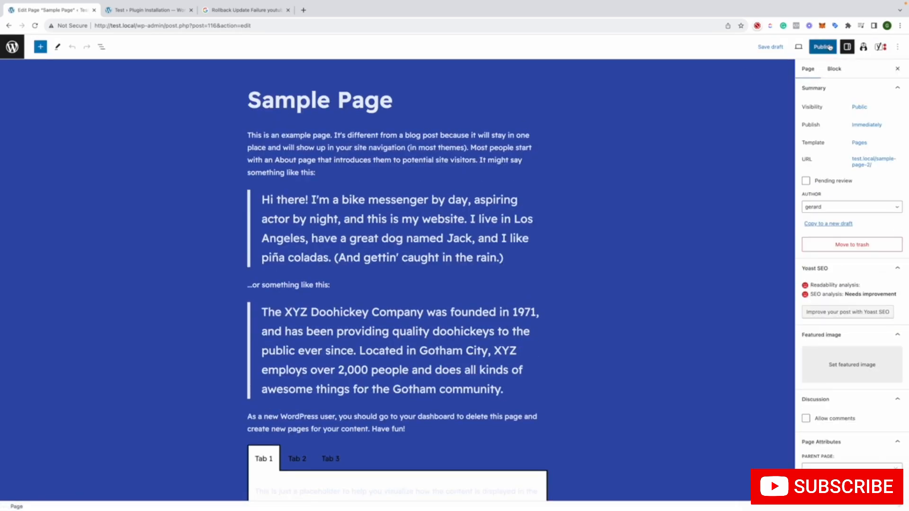
click(825, 47)
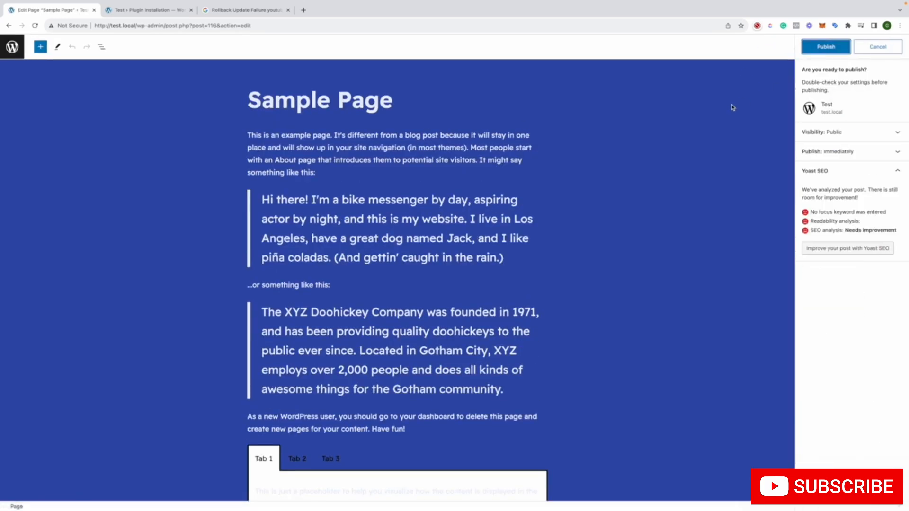
click(824, 55)
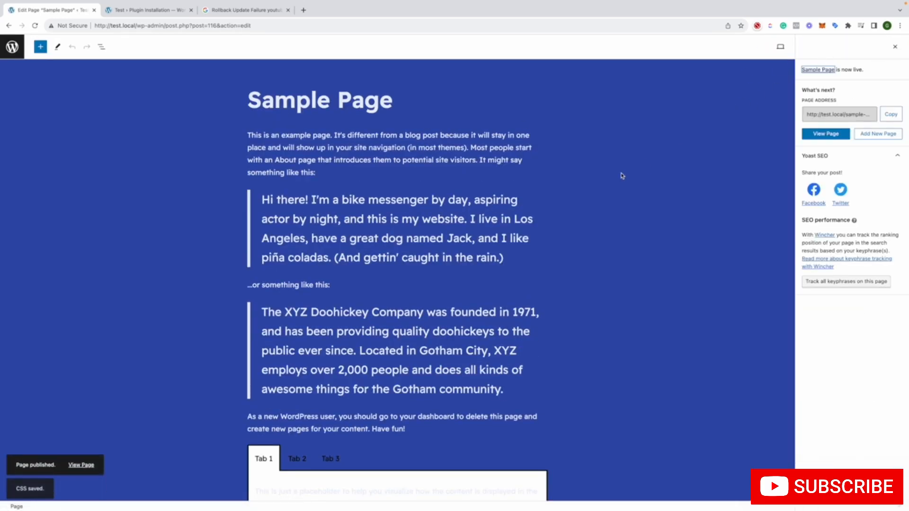
click(12, 47)
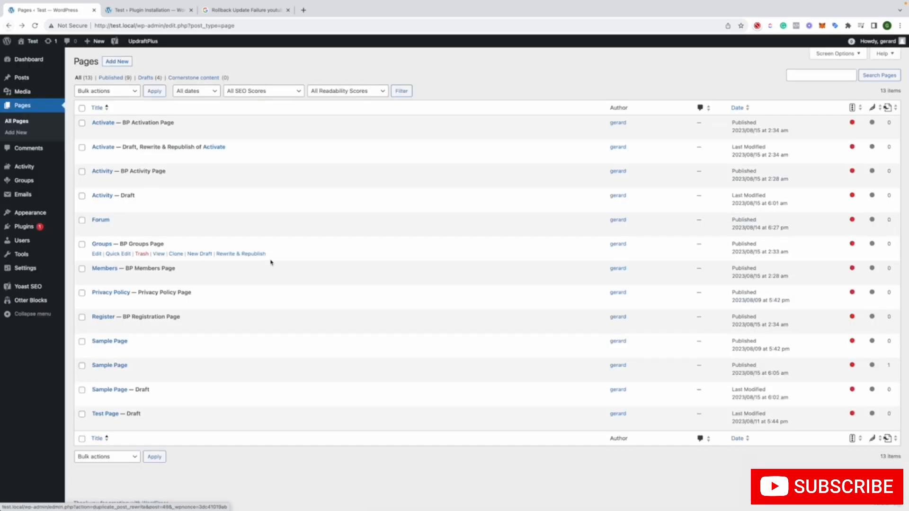
Set the status of the Sample Page with slug sample-page-2 to Draft using Quick Edit, and update it
mouse_move(220, 360)
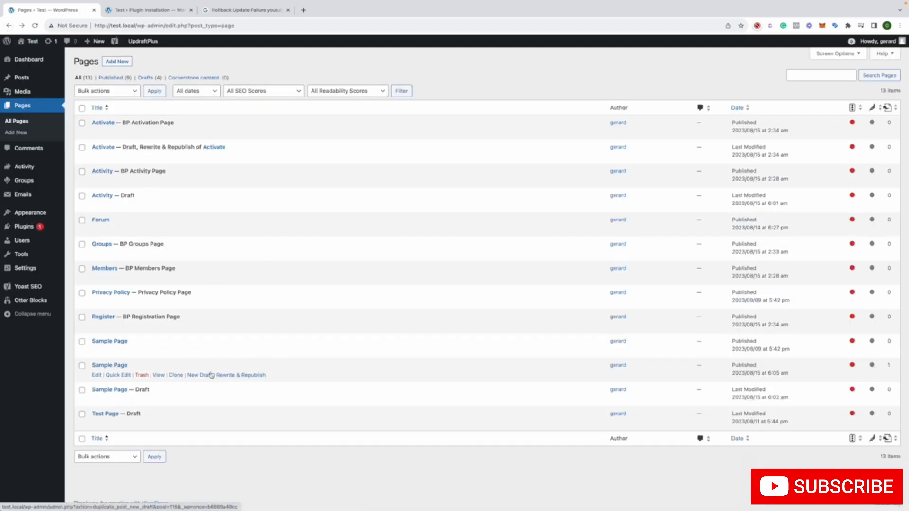
click(118, 375)
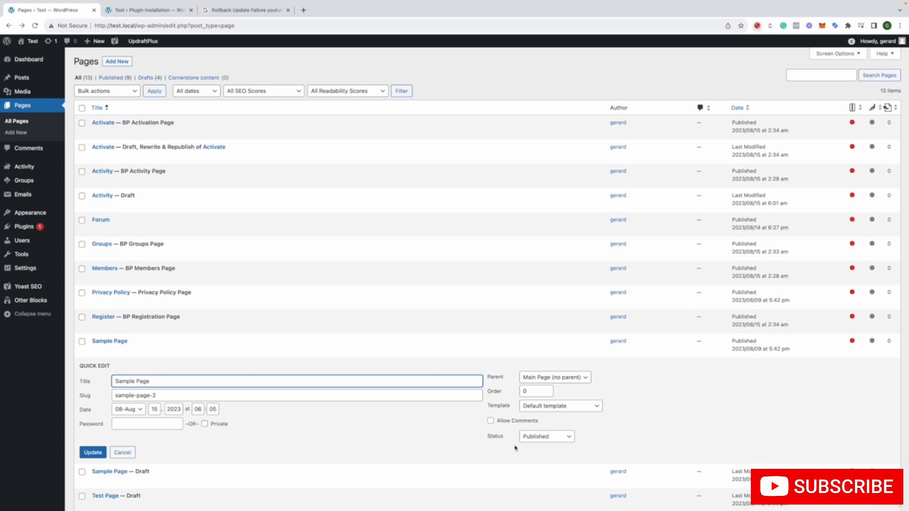
click(537, 440)
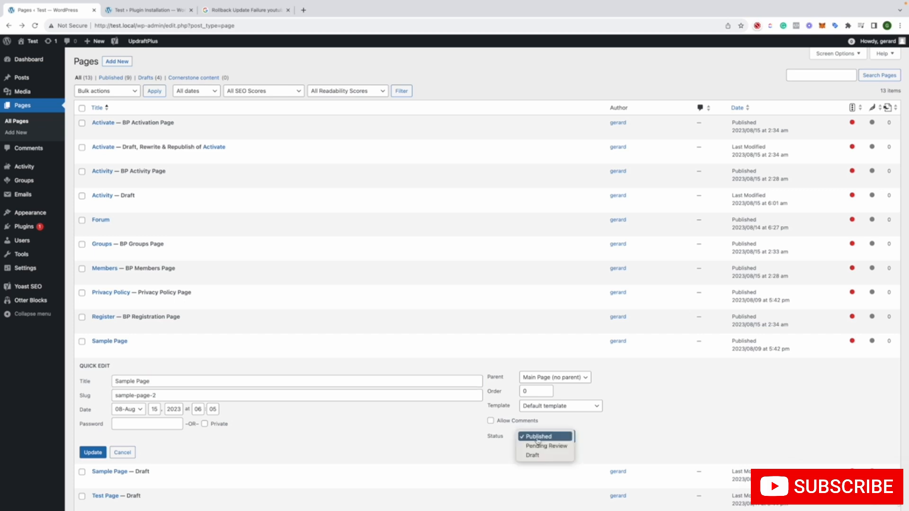
click(532, 456)
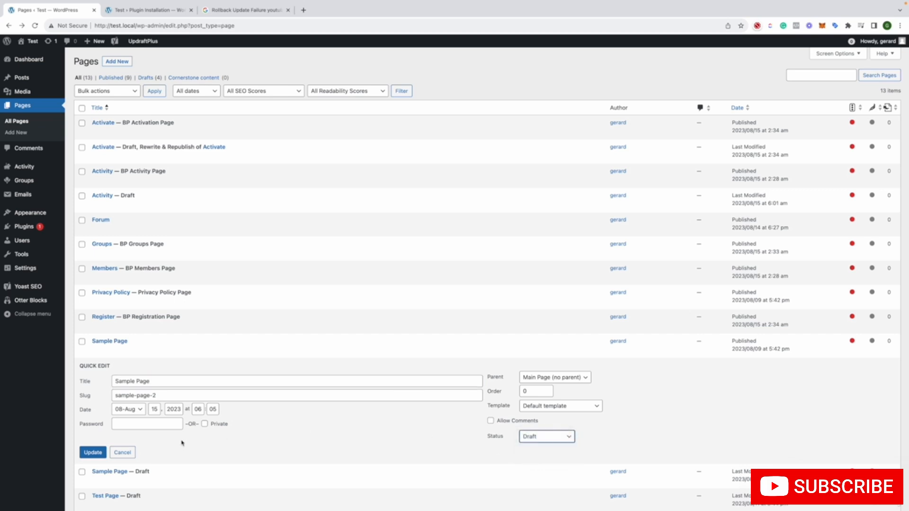
click(94, 453)
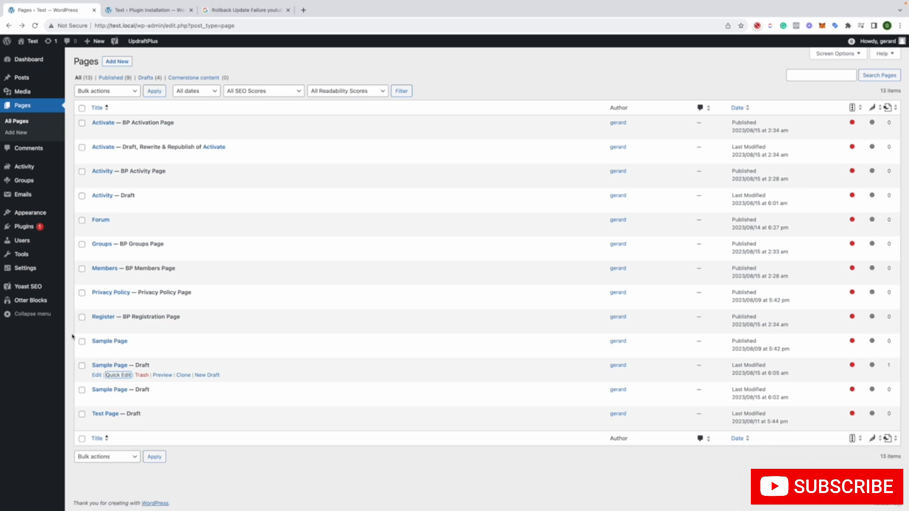
Tour the Yoast SEO admin pages: General, Settings, Integrations, Tools, Academy and Support
click(39, 287)
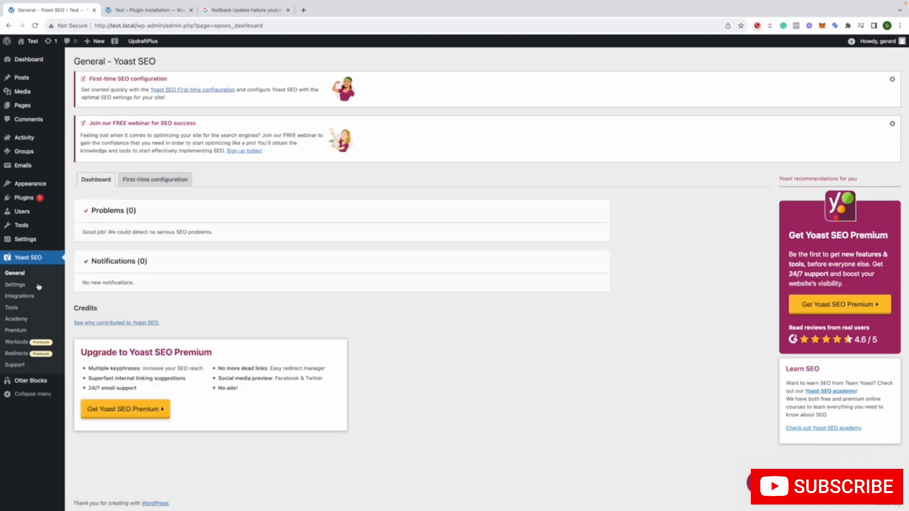
click(39, 286)
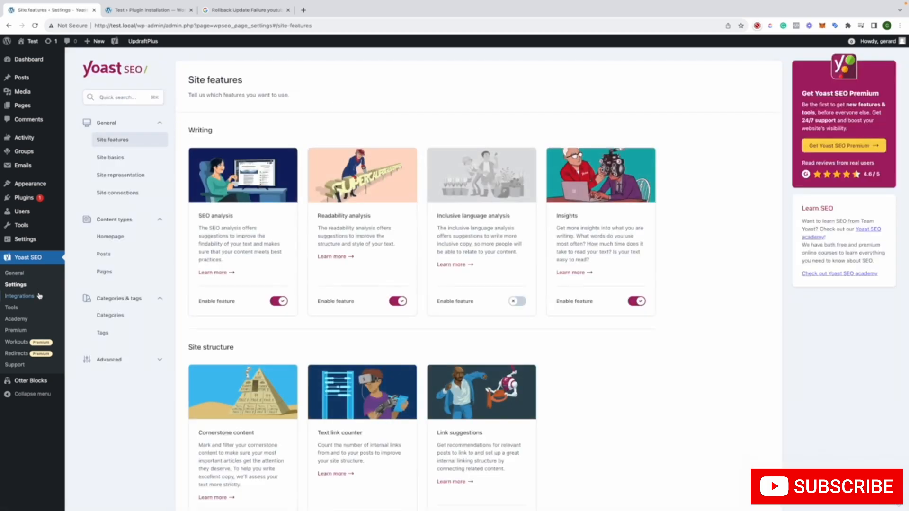
click(36, 297)
click(29, 308)
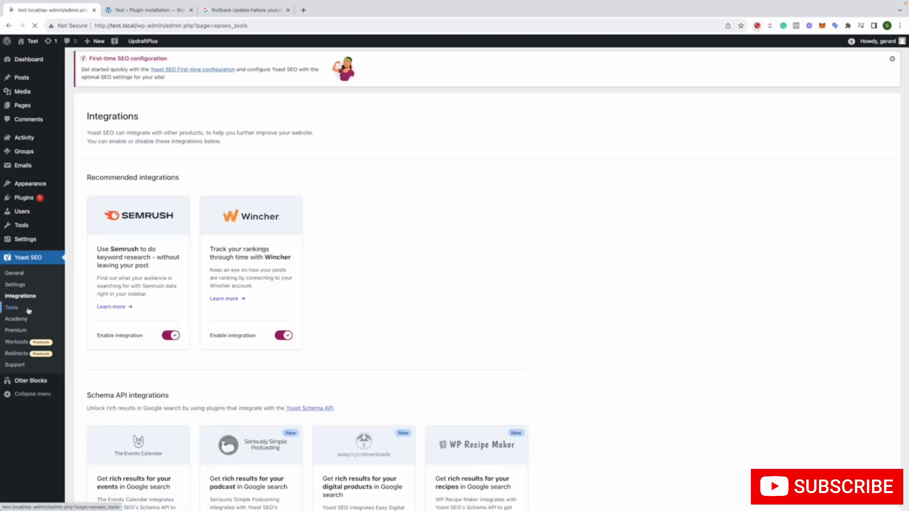
click(28, 323)
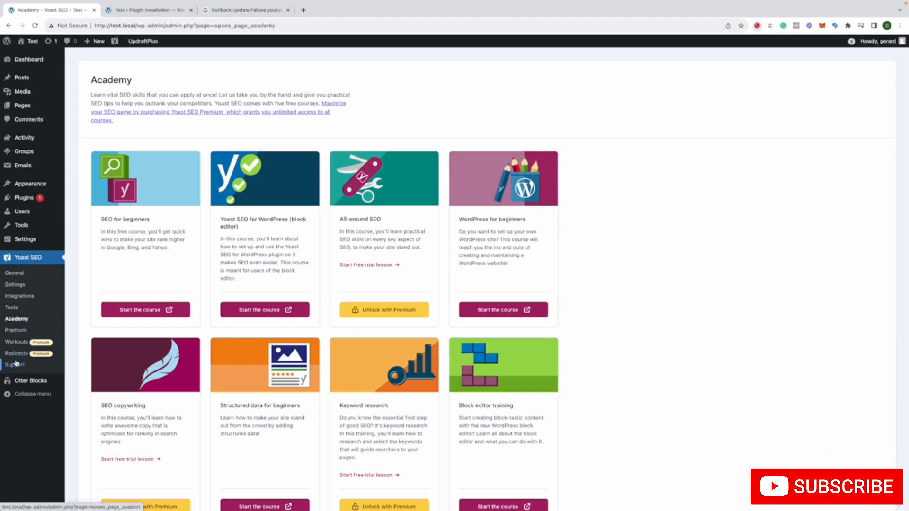
click(16, 365)
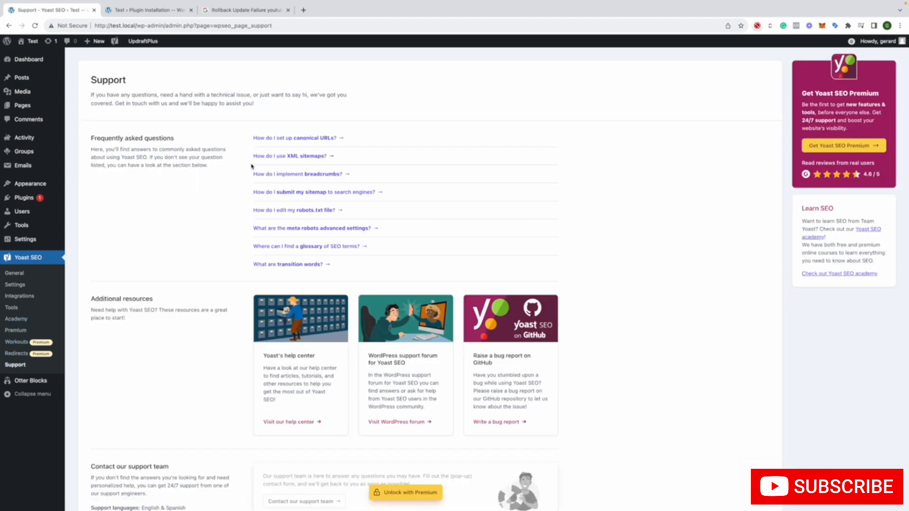
Open the "How do I use XML sitemaps?" help article from the support questions and read its steps for enabling the sitemap
click(299, 159)
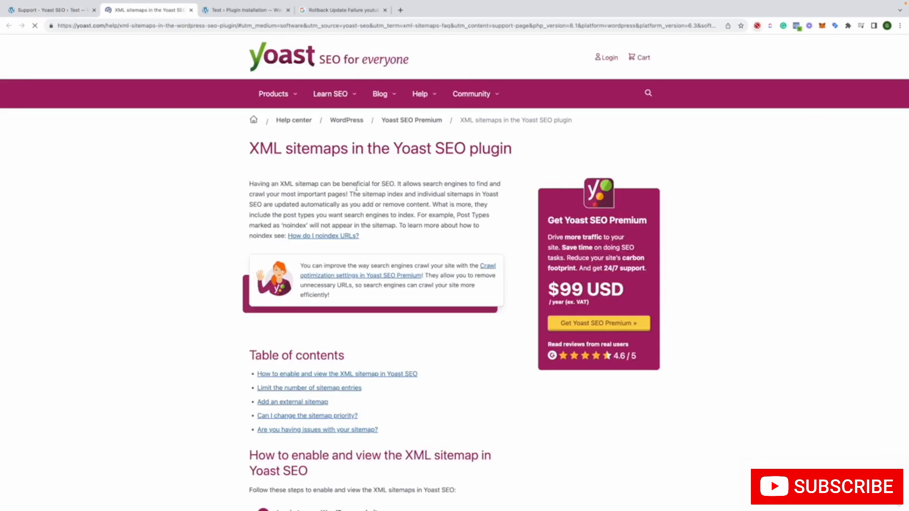
scroll(388, 192, down, 3)
scroll(389, 191, down, 2)
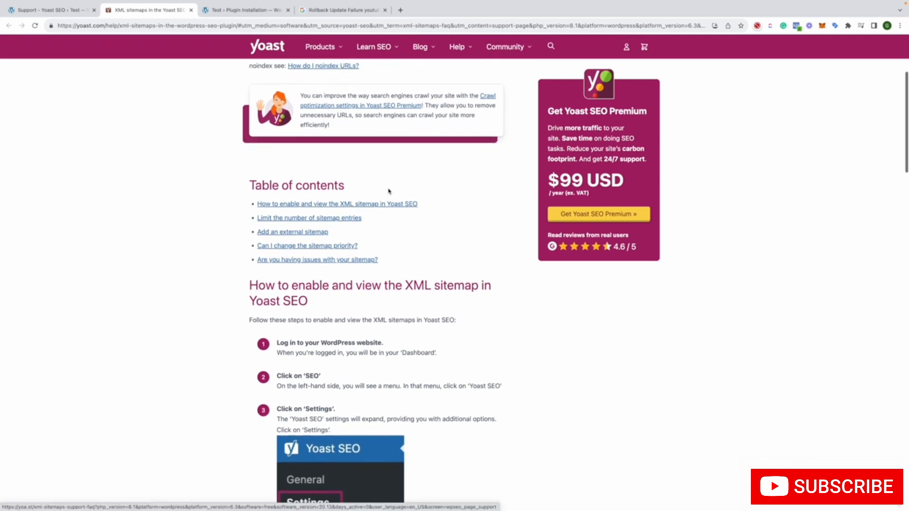
scroll(389, 191, down, 7)
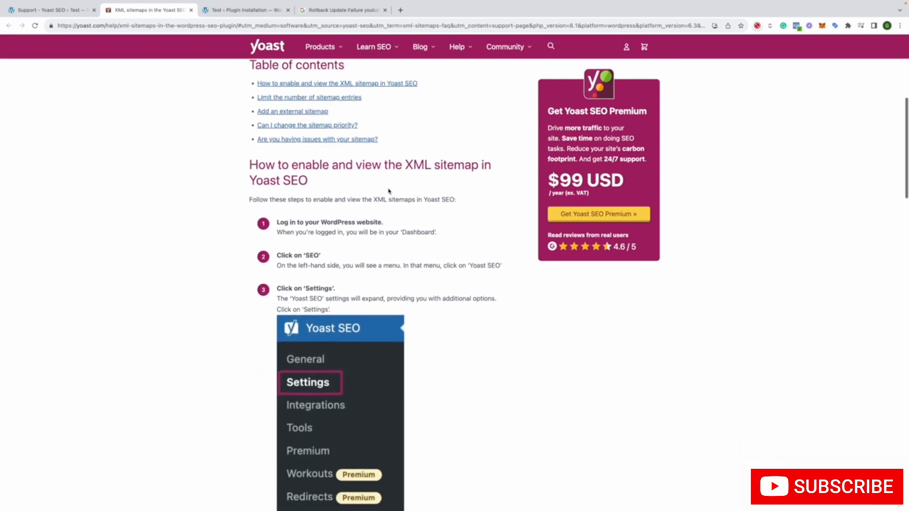
scroll(389, 191, down, 3)
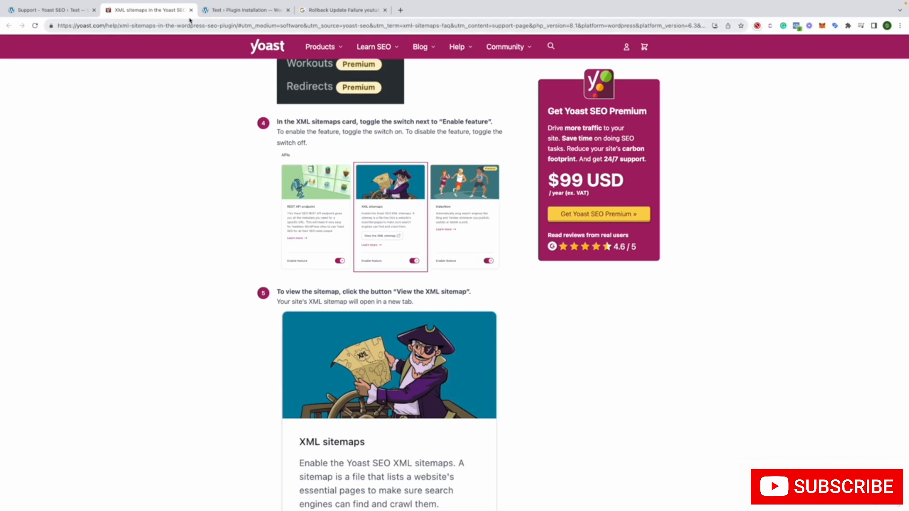
Show the Yoast SEO General page in WordPress and recheck the help article's steps for the Settings page and XML sitemaps card
click(78, 10)
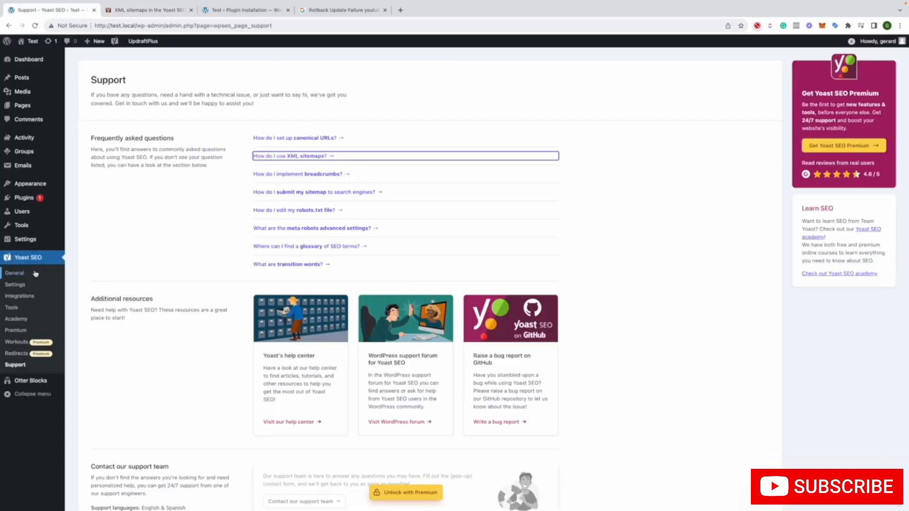
click(14, 273)
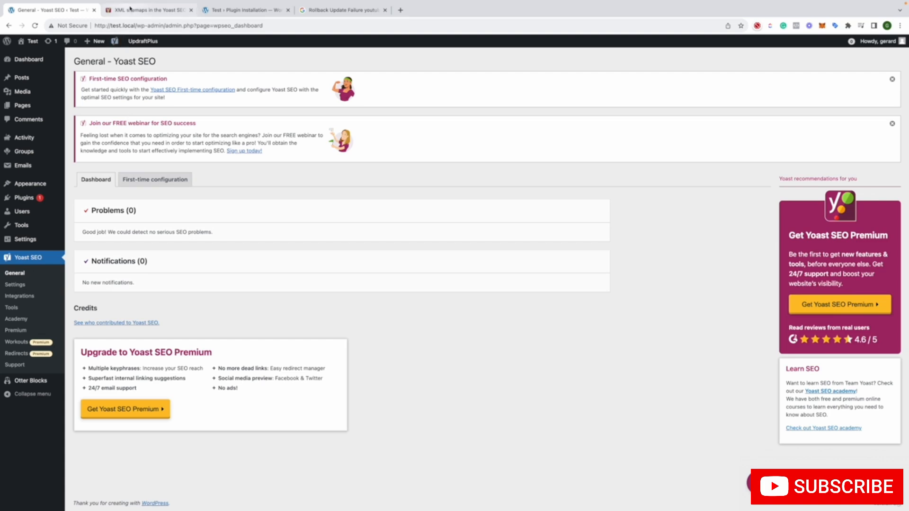
click(142, 10)
scroll(235, 174, up, 5)
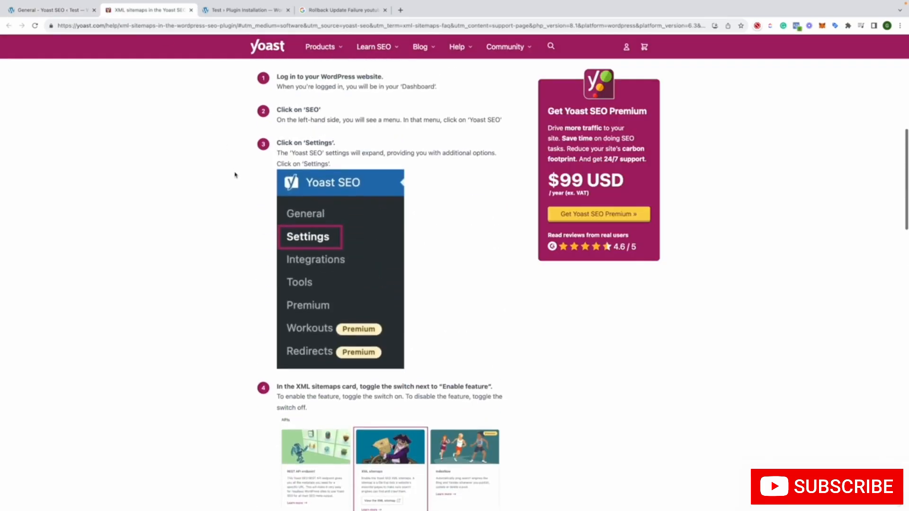
scroll(235, 175, down, 3)
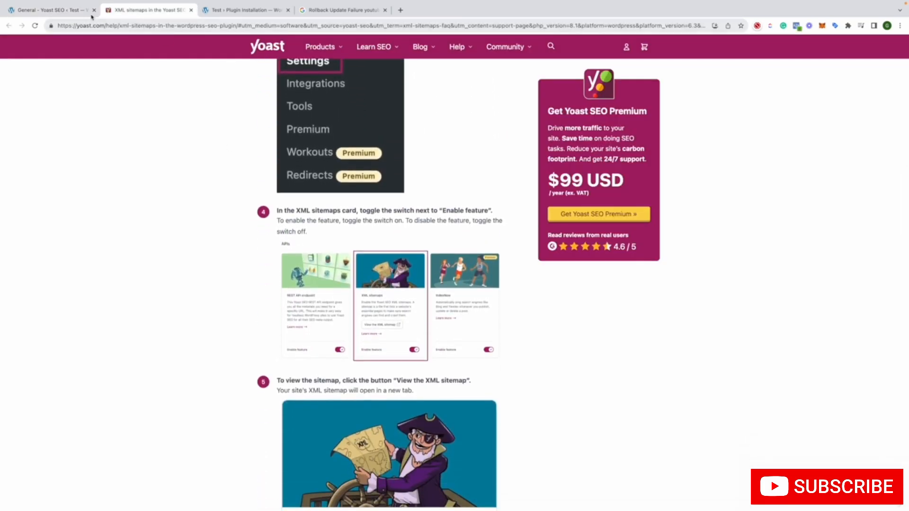
click(48, 10)
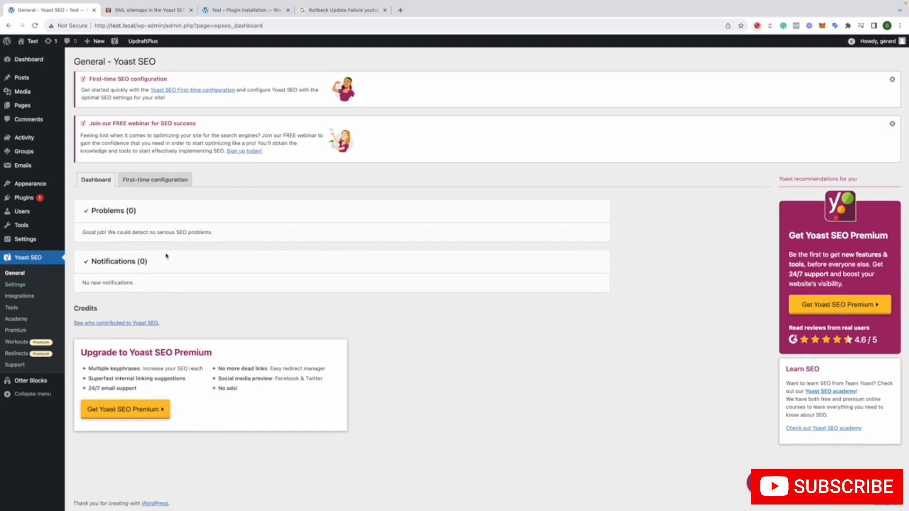
Review the steps of Yoast SEO's First-time configuration, starting with SEO data optimization
click(149, 179)
scroll(254, 239, down, 3)
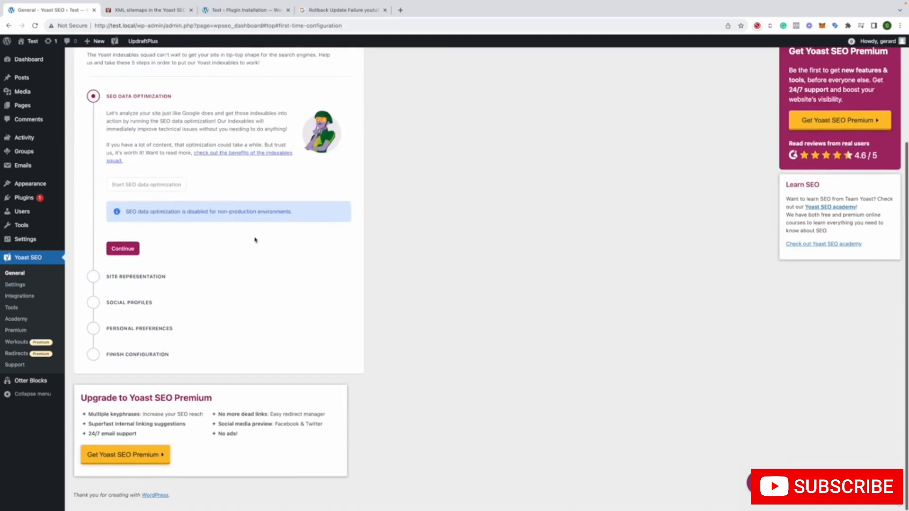
scroll(255, 240, up, 3)
Find the XML sitemaps card among the Yoast SEO site features and view the site's XML sitemap
click(31, 285)
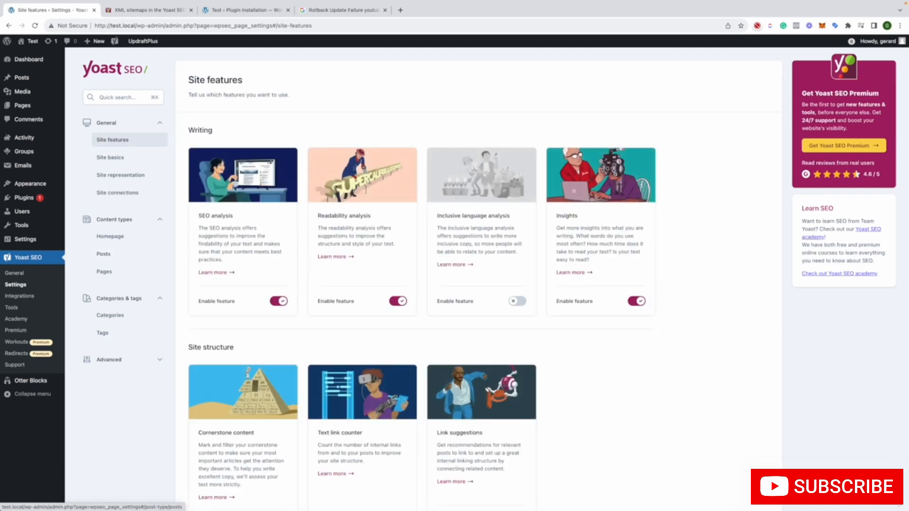
scroll(457, 309, down, 2)
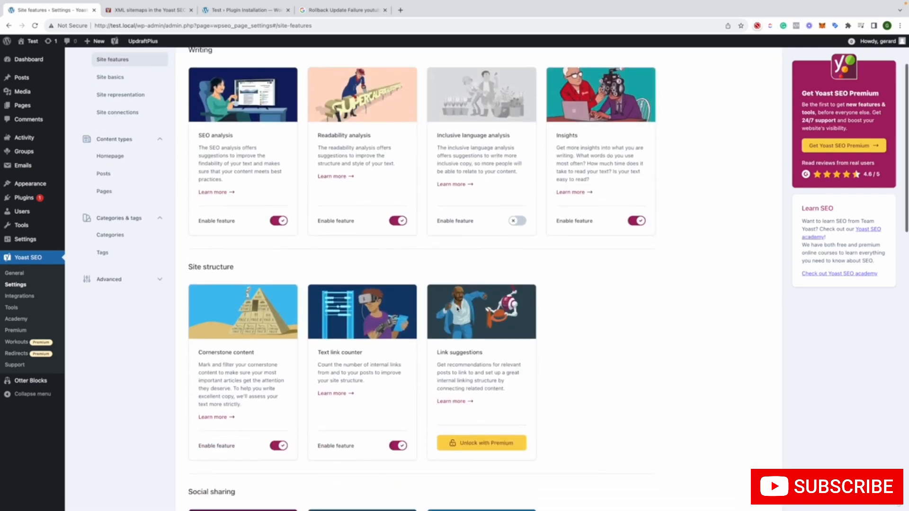
scroll(456, 309, down, 4)
scroll(456, 309, down, 12)
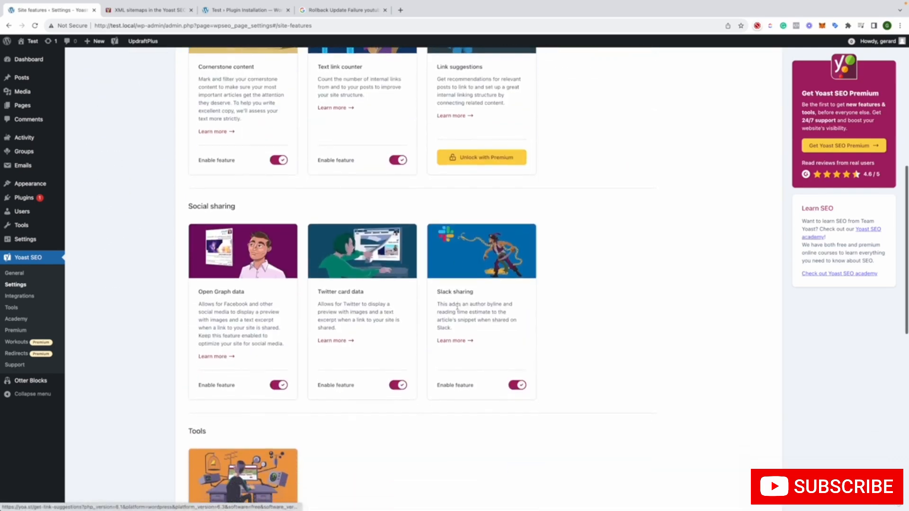
scroll(459, 309, down, 2)
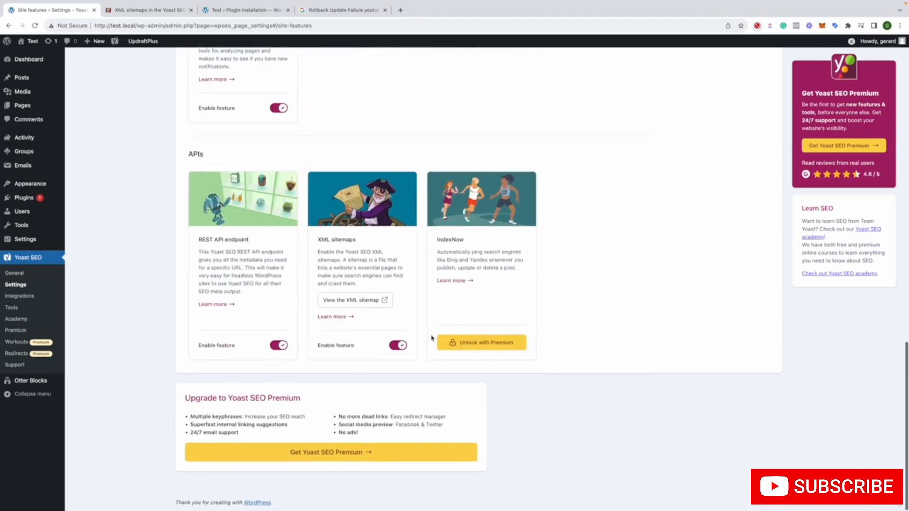
click(356, 302)
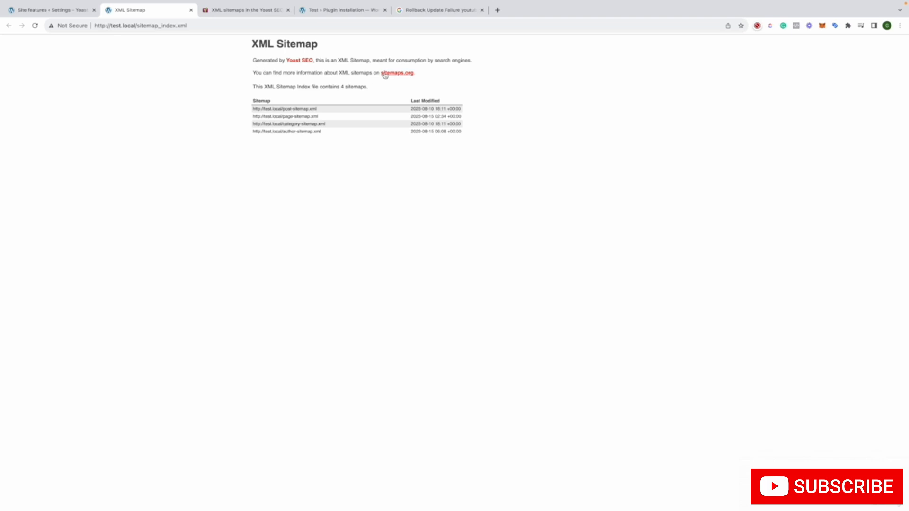
Close the generated XML sitemap page and open the XML sitemaps card's "Learn more" article in a separate tab
drag(372, 88, 249, 44)
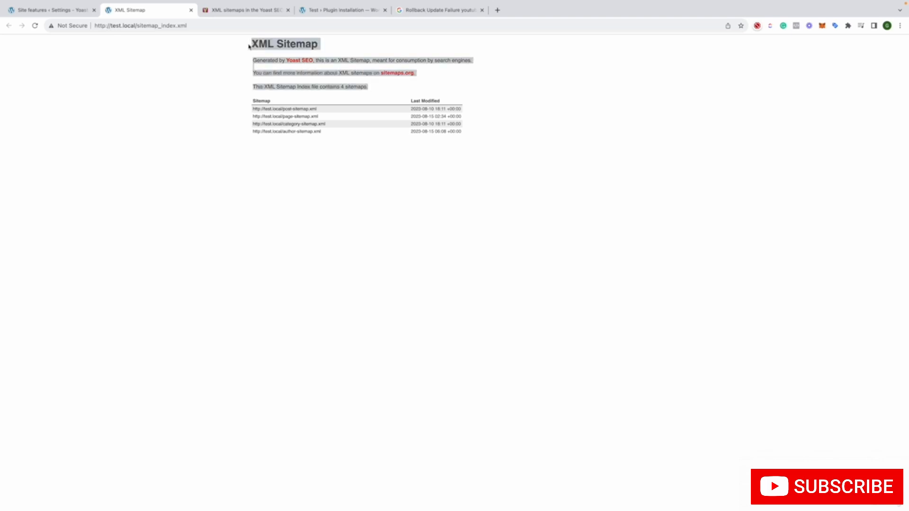
click(190, 10)
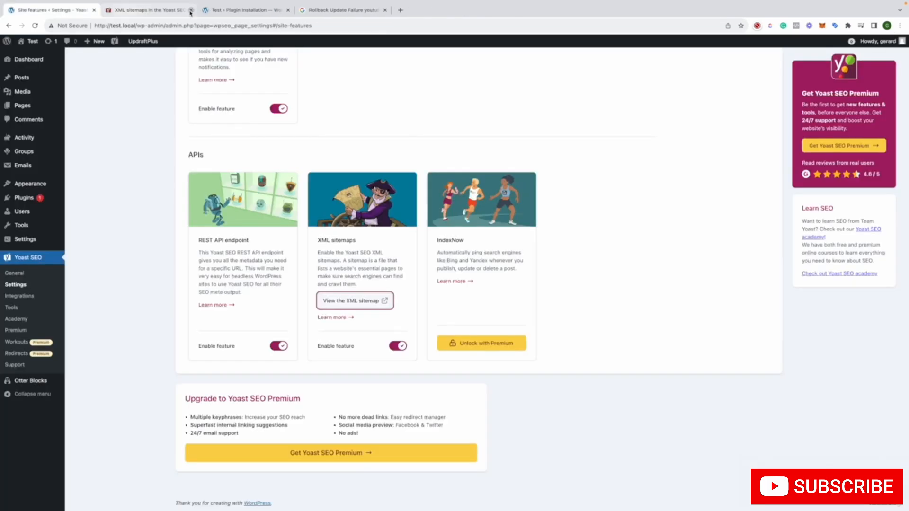
right_click(339, 316)
click(347, 321)
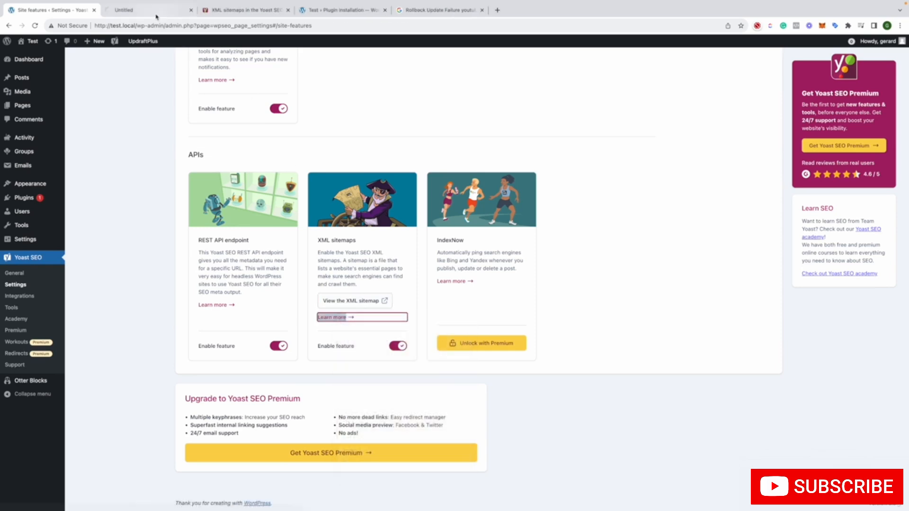
key(ctrl+Tab)
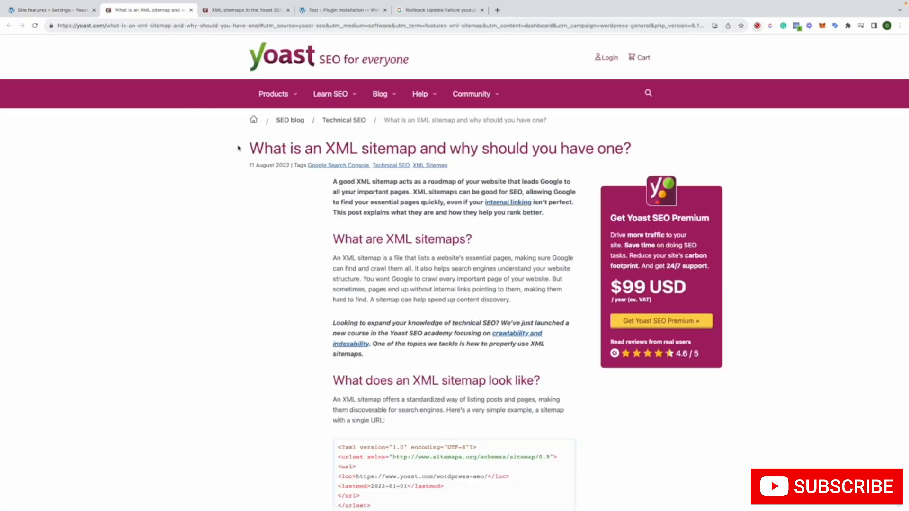
Read the article on what an XML sitemap is, its examples, which websites and pages need one, and how Google finds it
scroll(235, 132, down, 4)
scroll(238, 148, down, 6)
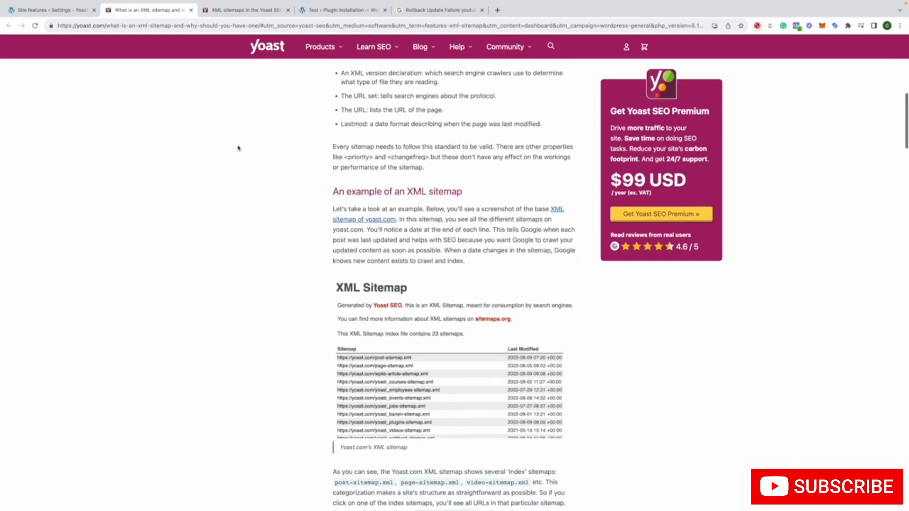
scroll(239, 148, down, 5)
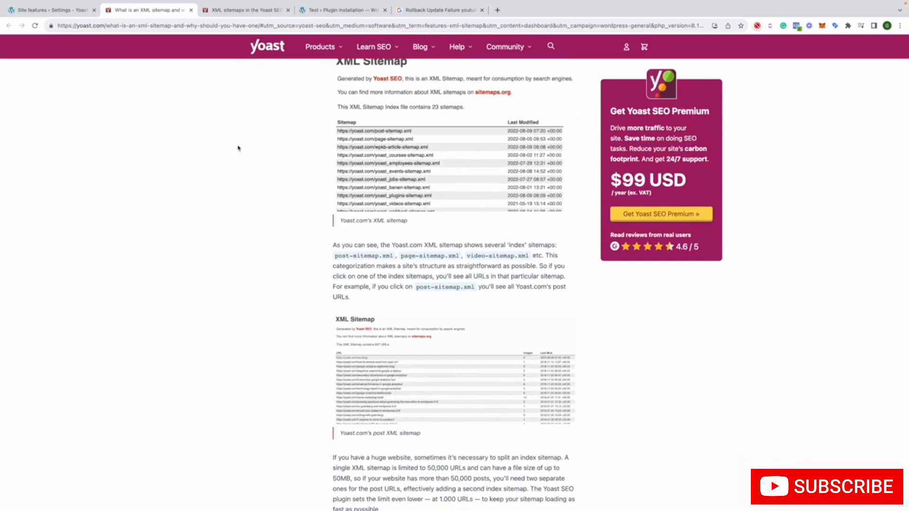
scroll(239, 146, down, 10)
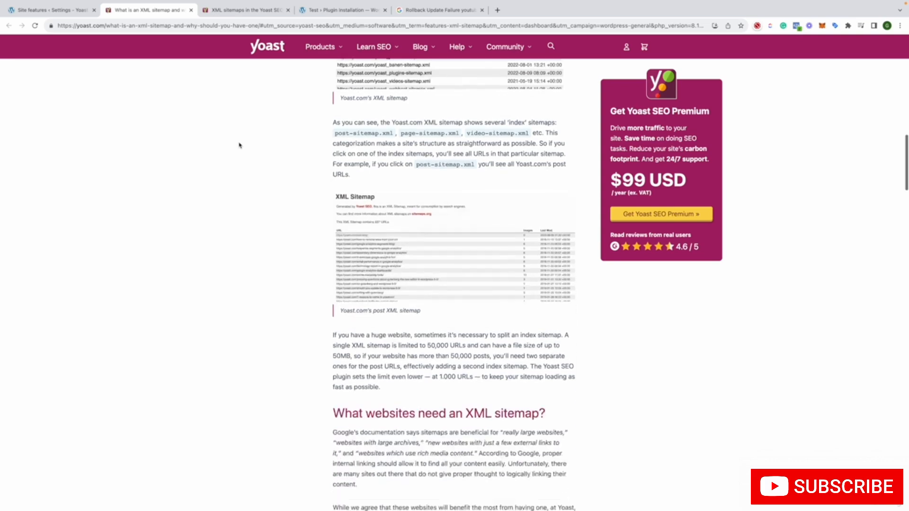
scroll(239, 145, down, 9)
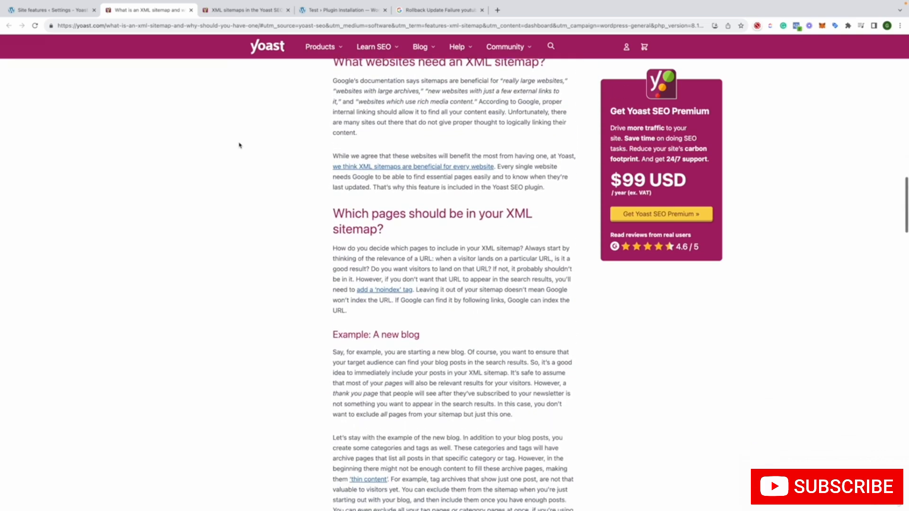
scroll(239, 145, down, 2)
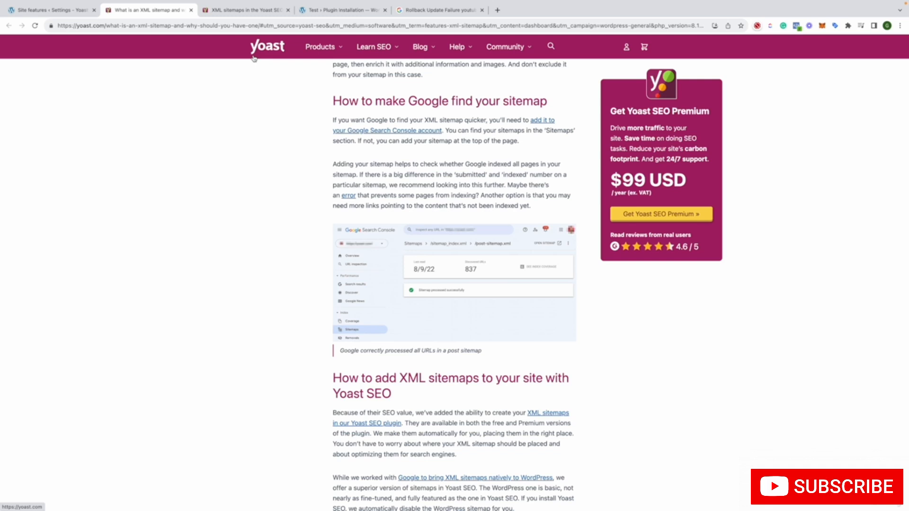
Look over the resources offered under Learn SEO, Blog and Community on the Yoast website
mouse_move(374, 48)
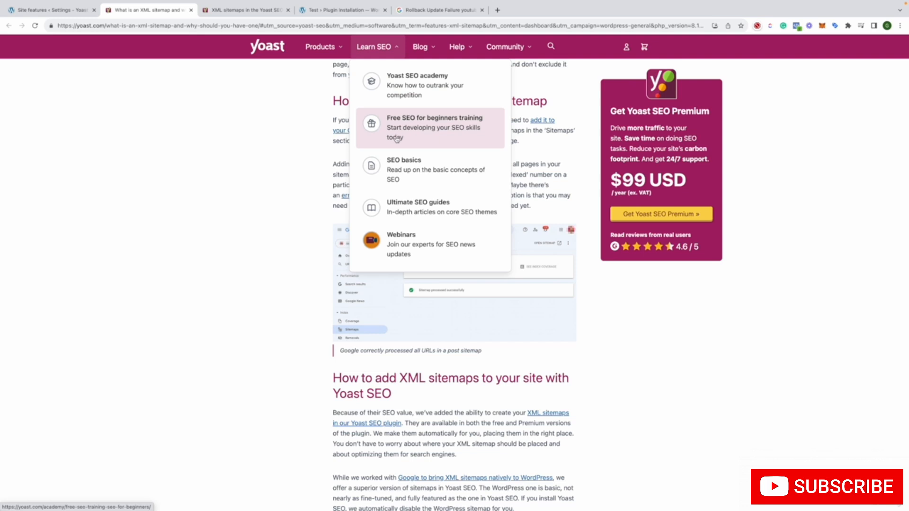
mouse_move(423, 49)
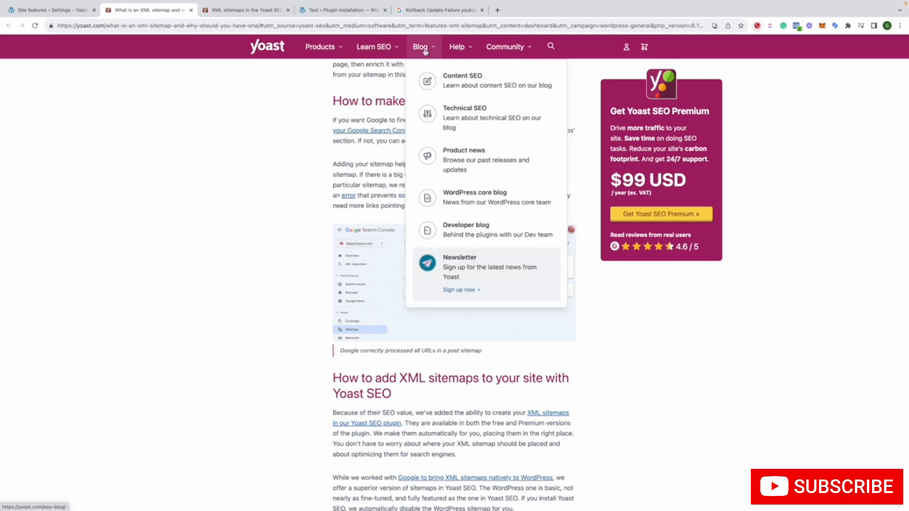
mouse_move(495, 48)
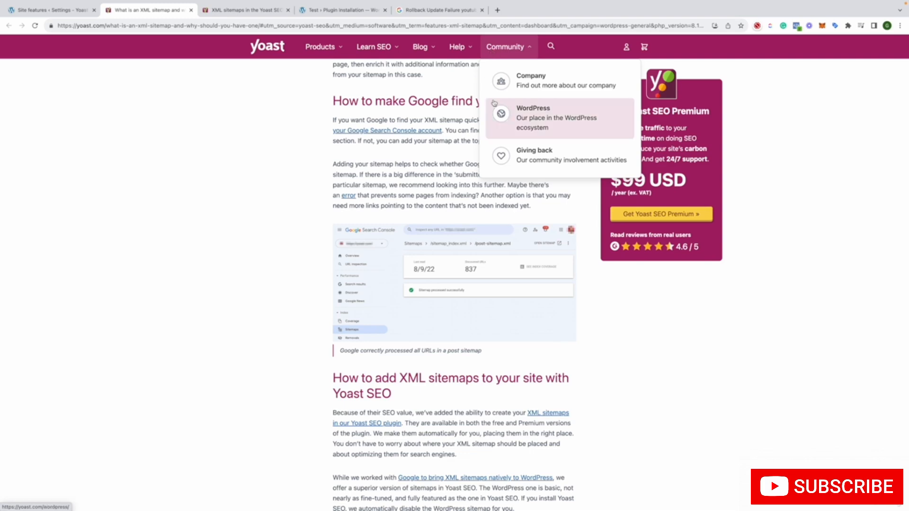
Skim the rest of the article from adding XML sitemaps with Yoast SEO, and return to the WordPress Site features page
scroll(321, 128, down, 10)
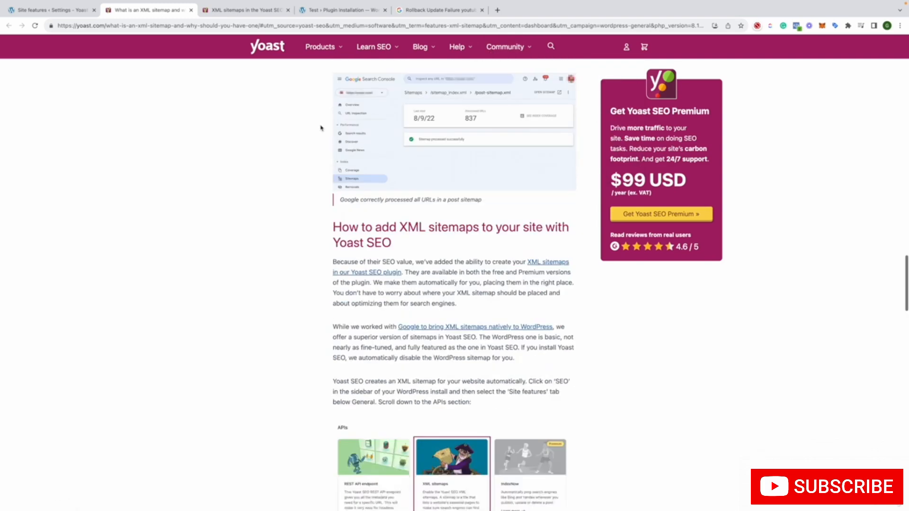
scroll(321, 127, down, 15)
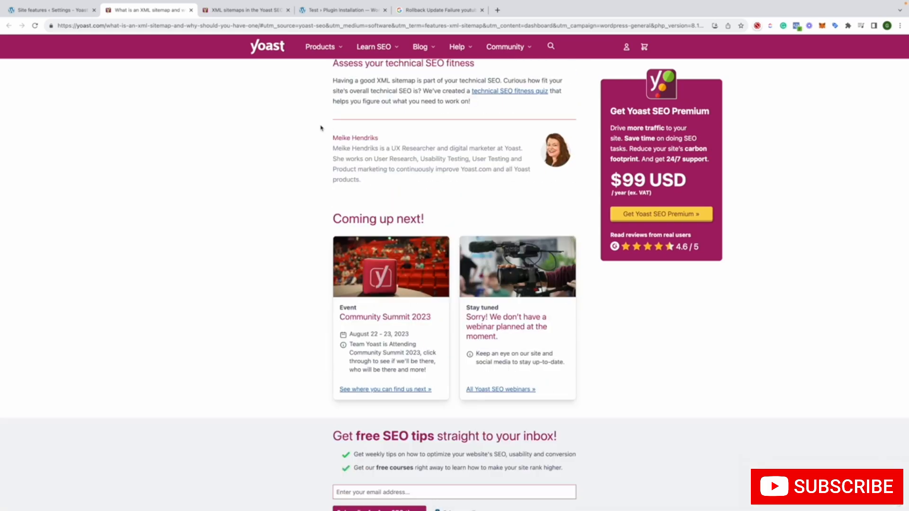
scroll(321, 128, down, 5)
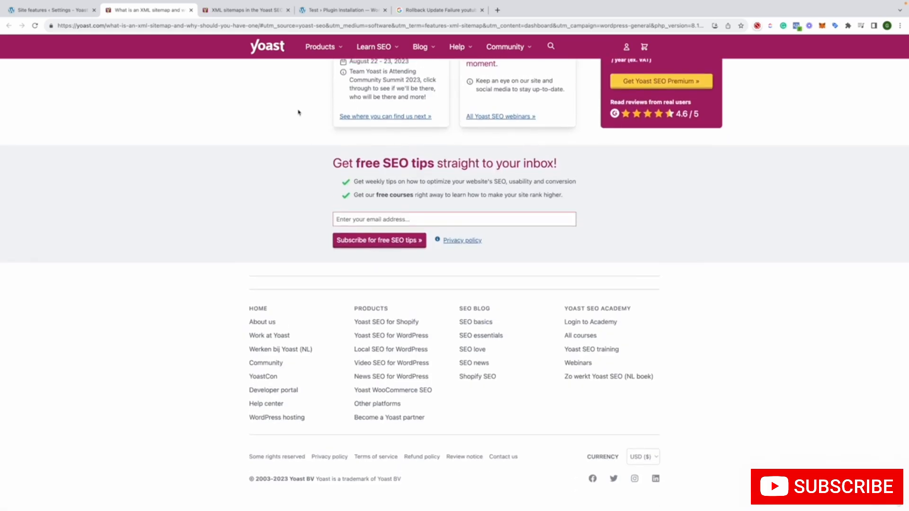
click(73, 13)
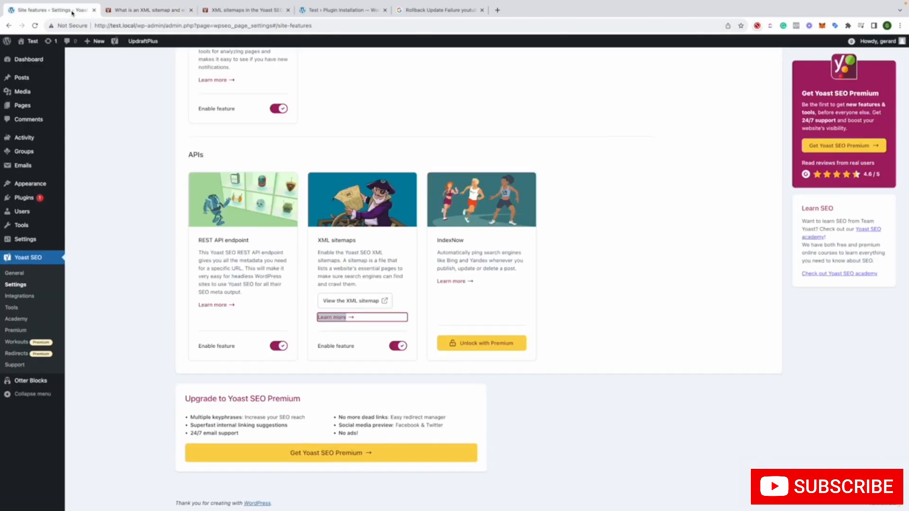
click(109, 185)
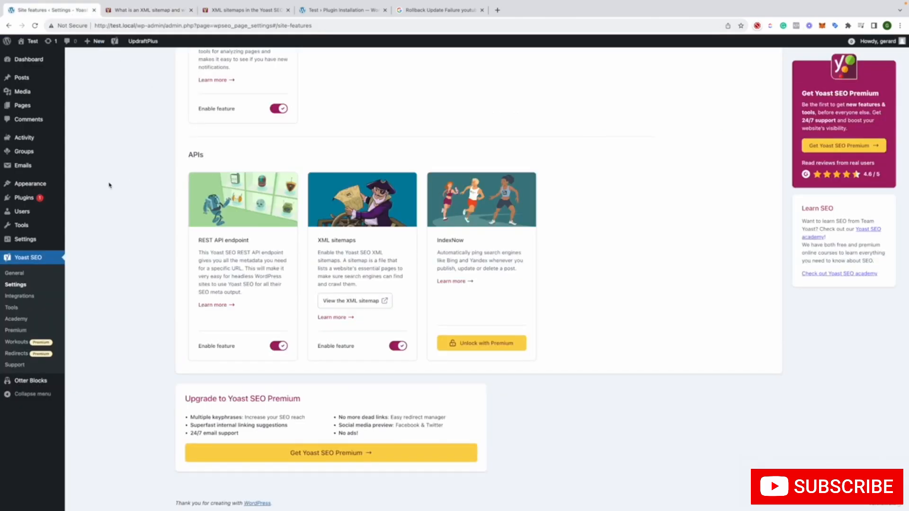